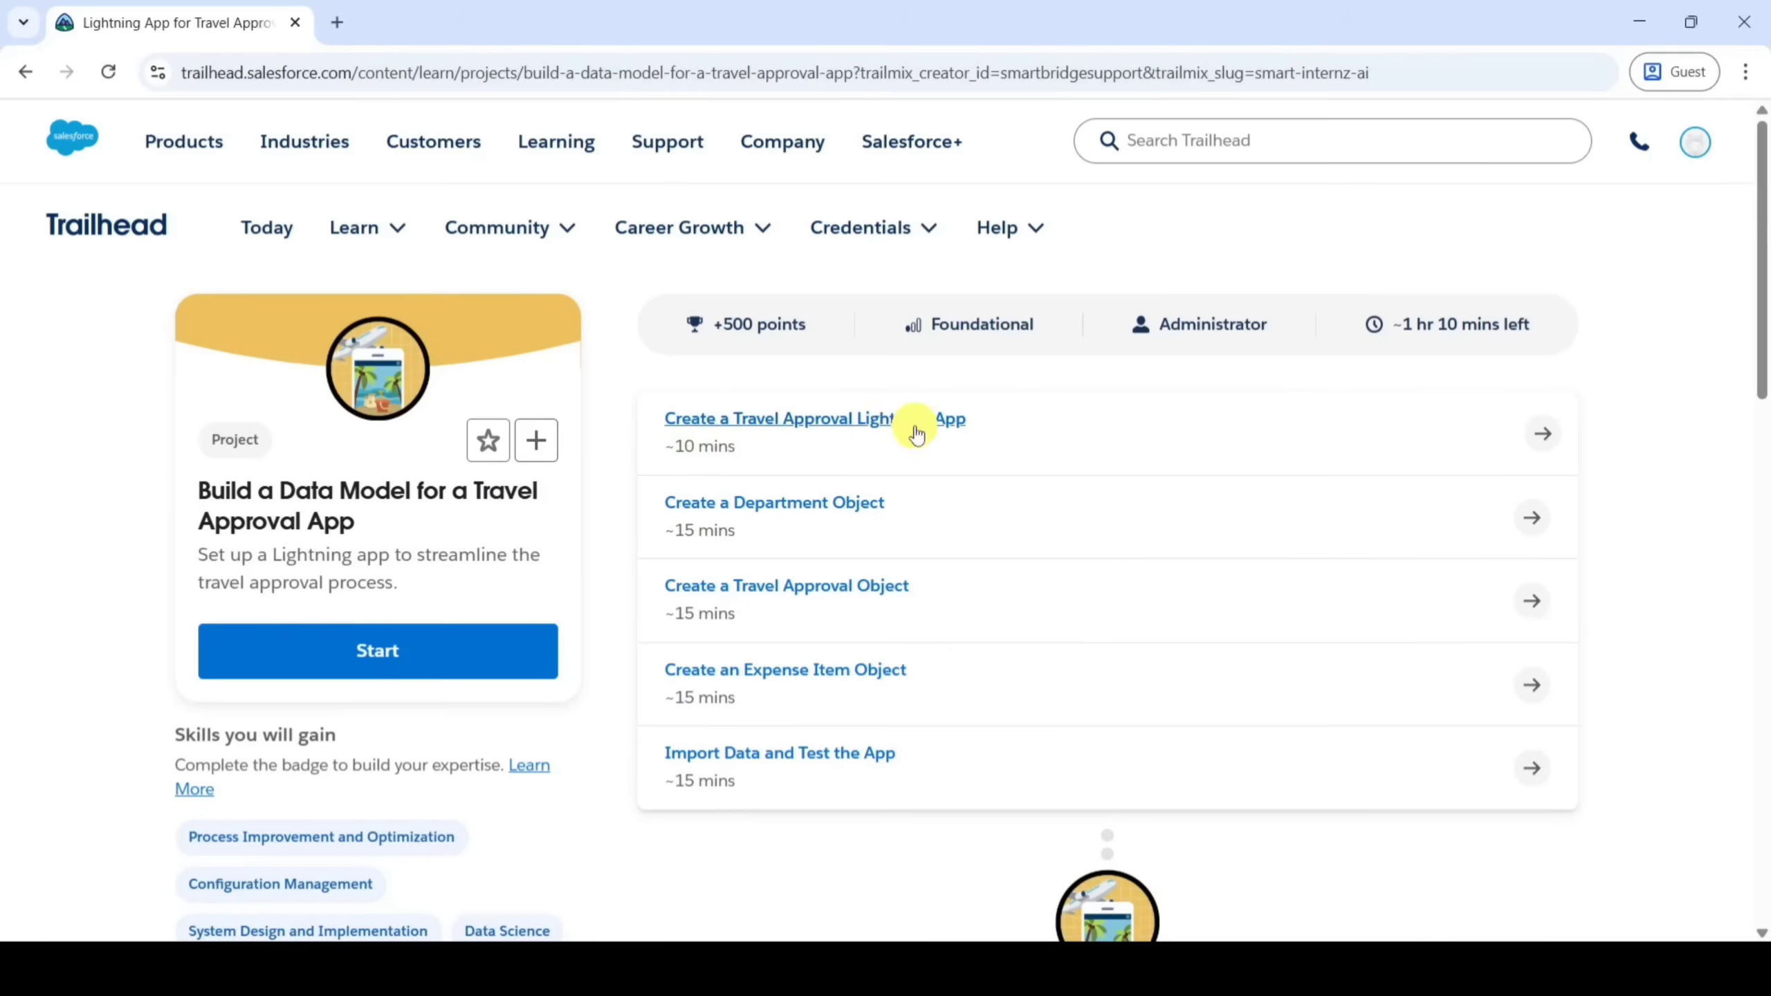
Open the Create a Travel Approval Lightning App unit and save the linked 2022-12-22-TravelAppWorkshopFiles zip to the Downloads folder
left_click(786, 420)
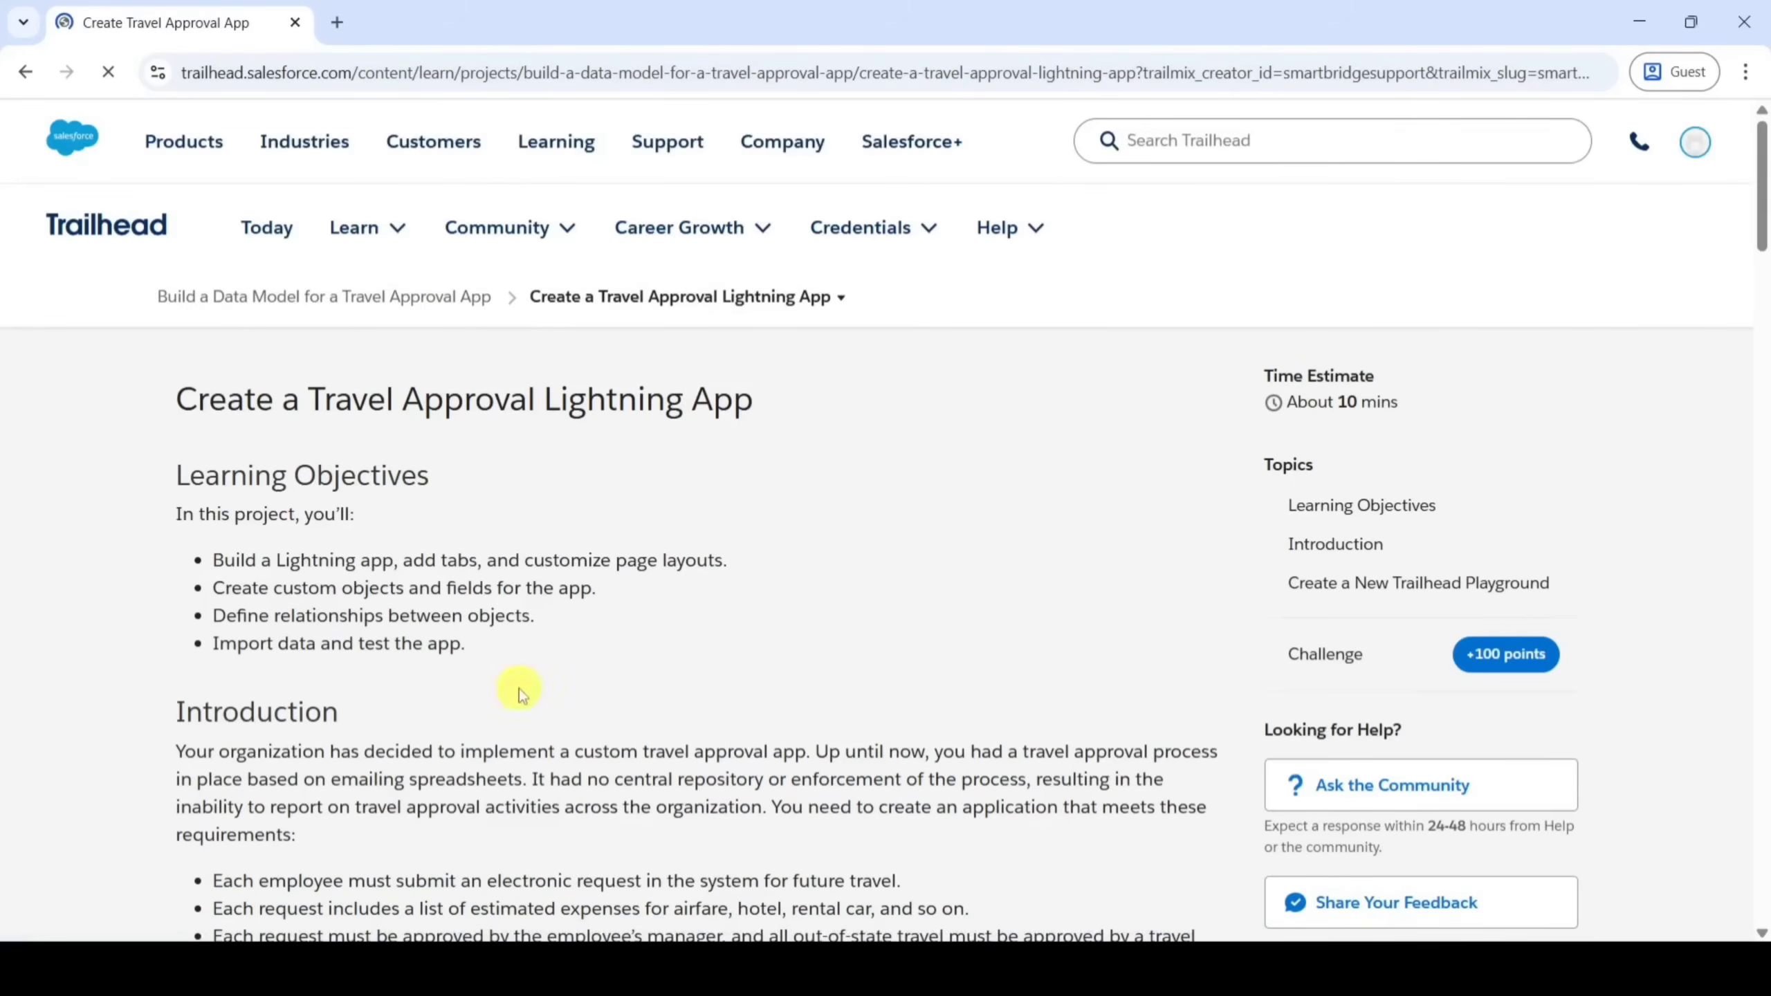
scroll(519, 691, "down", 10)
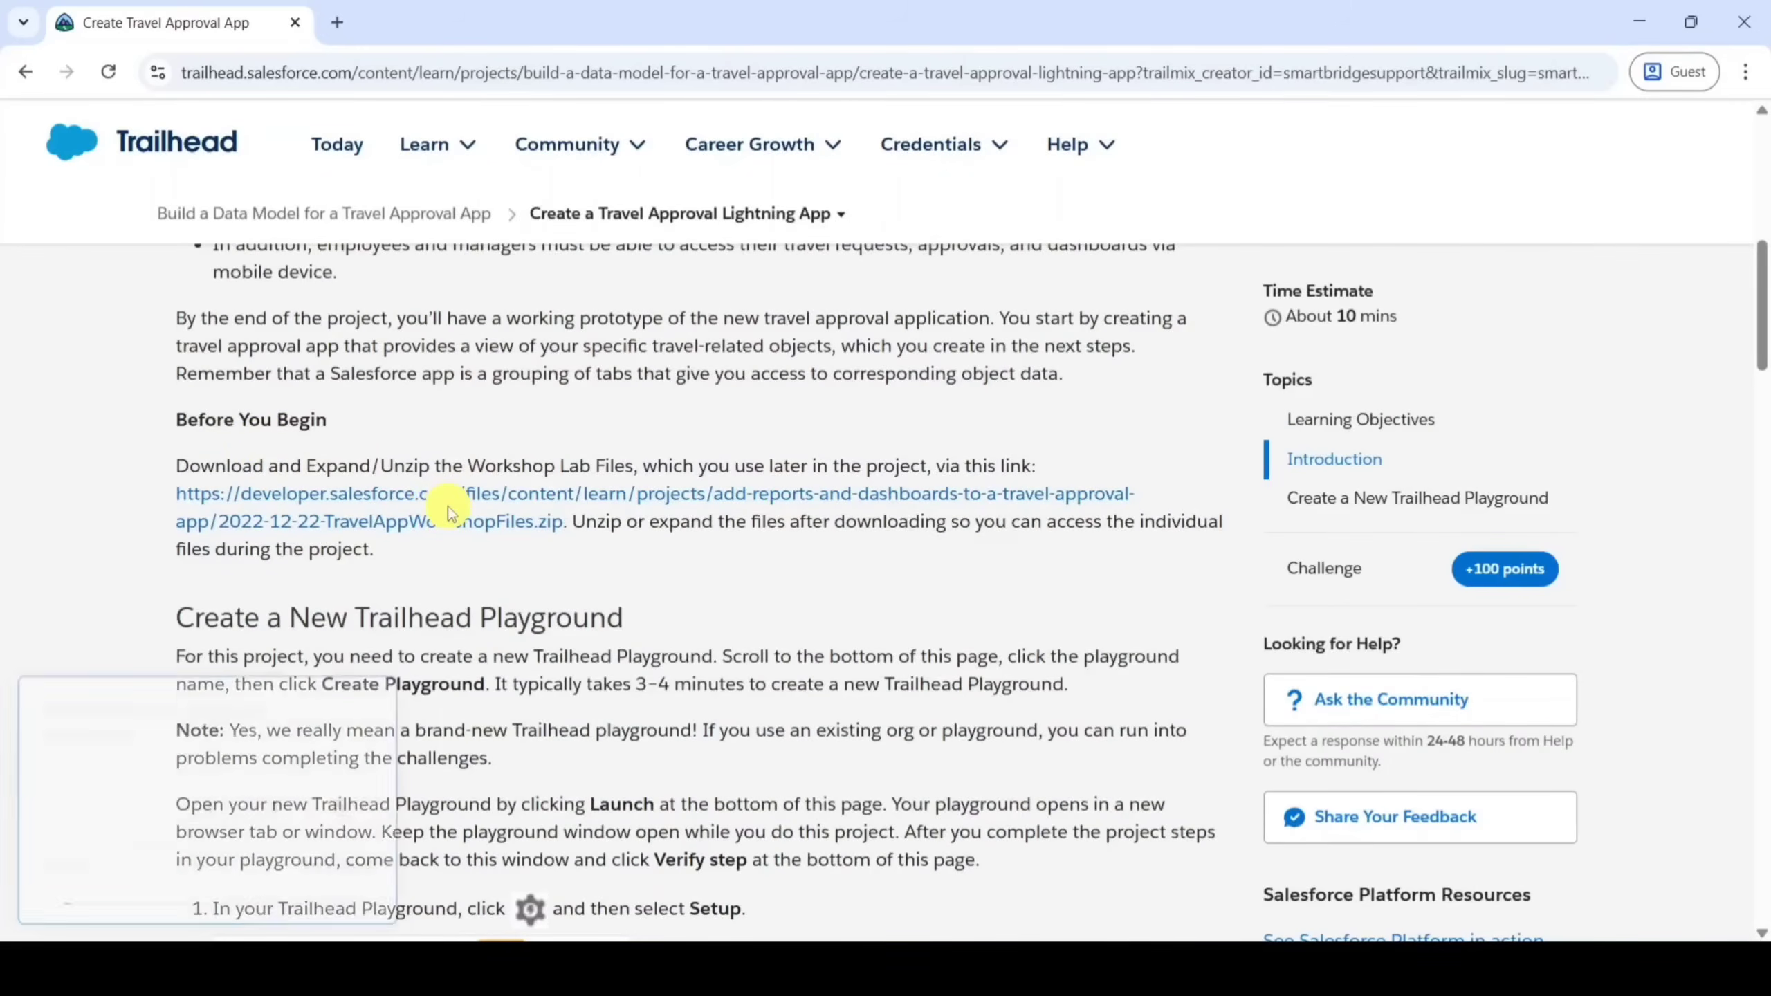
left_click(379, 694)
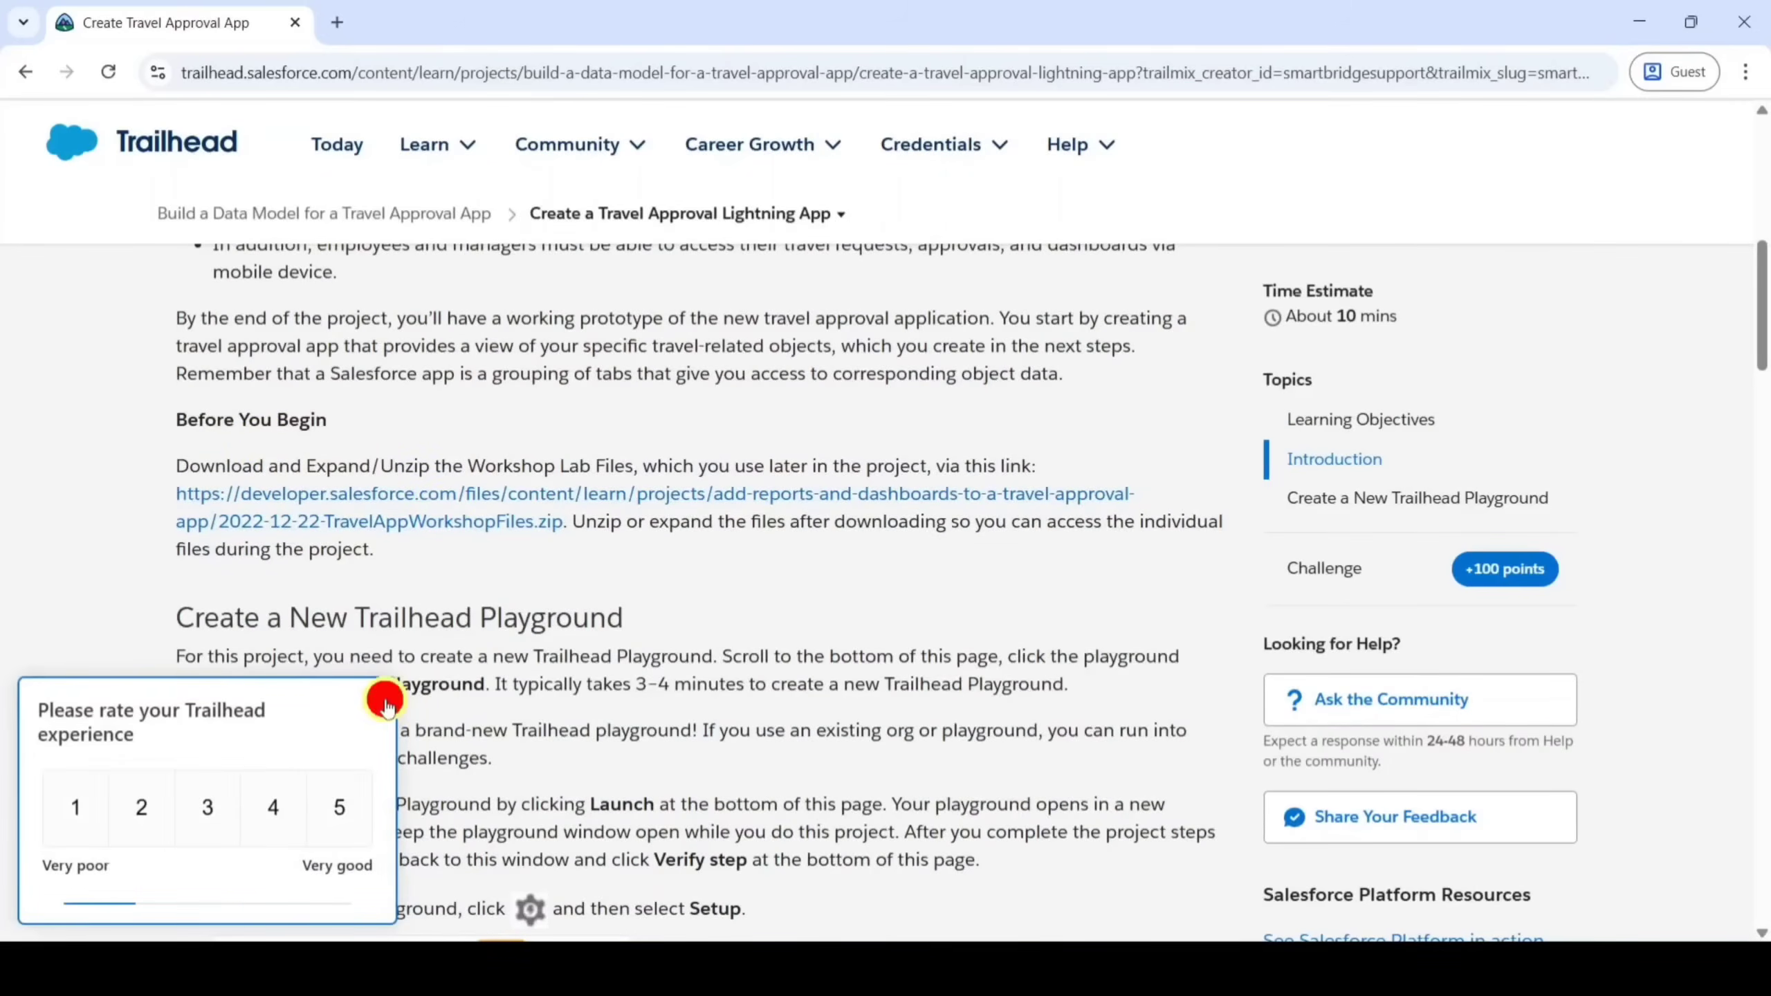
right_click(363, 509)
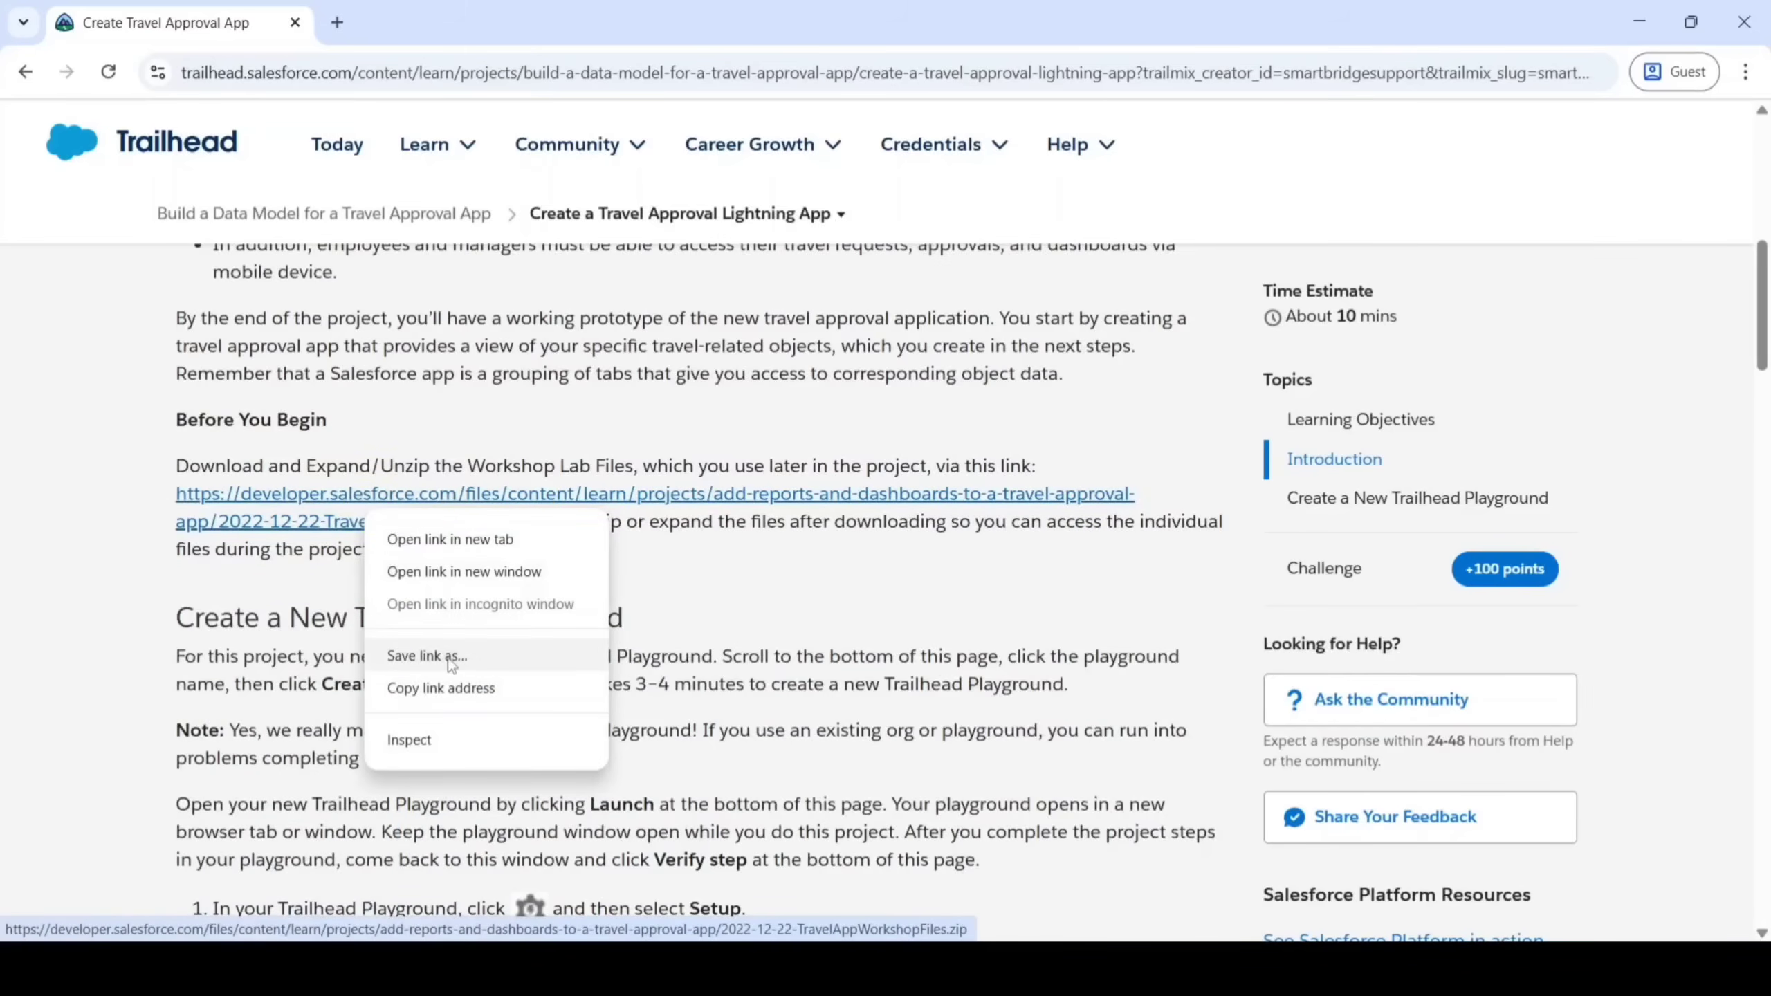
left_click(426, 656)
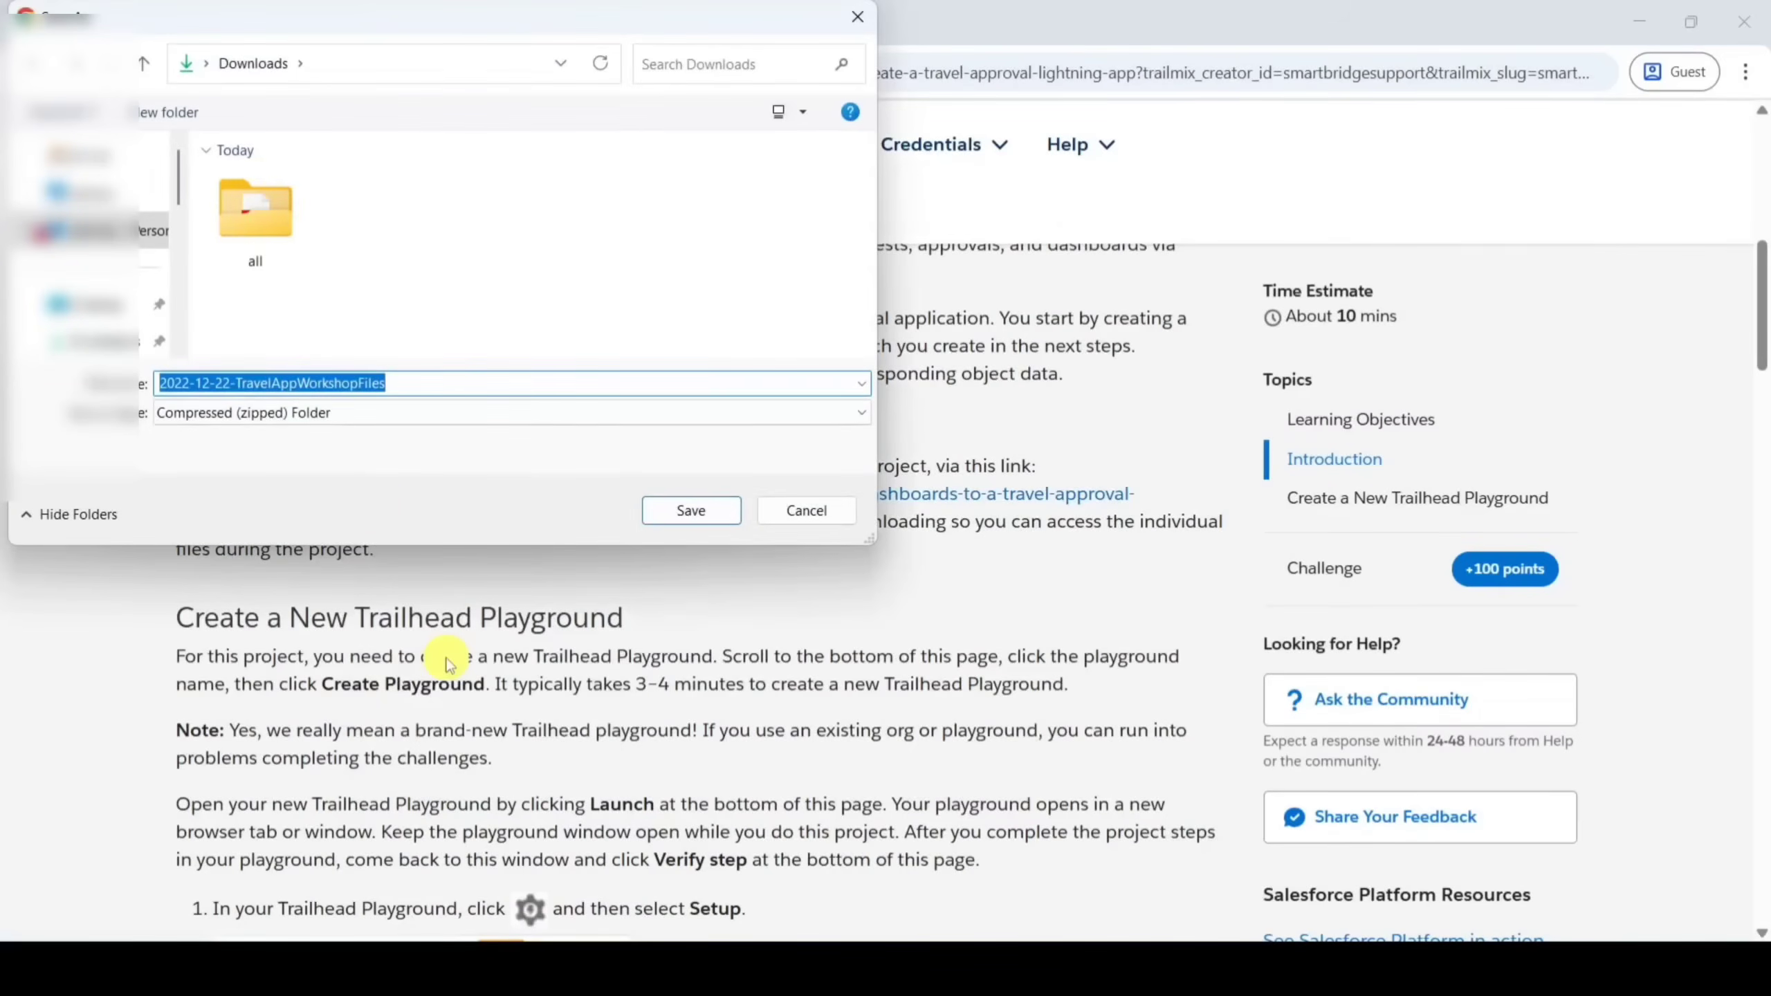
left_click(653, 511)
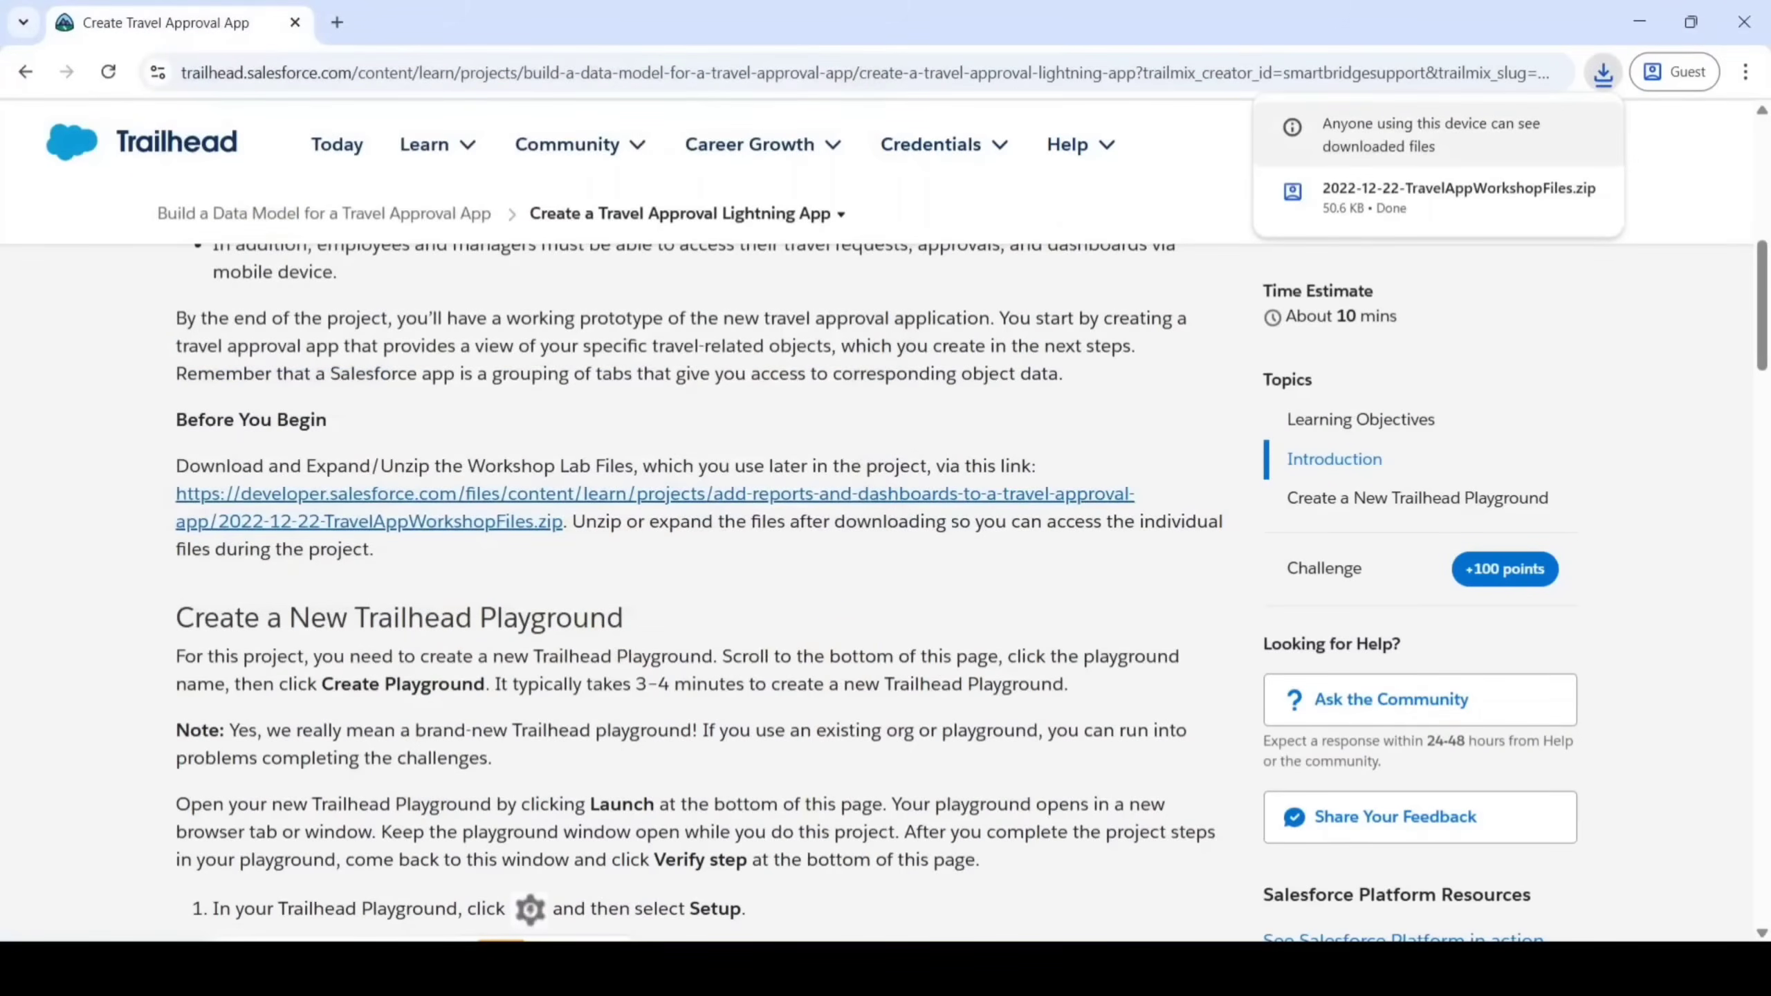
In File Explorer, extract the 2022-12-22-TravelAppWorkshopFiles archive in Downloads and look inside the extracted TravelAppWorkshopFiles folder
left_click(889, 968)
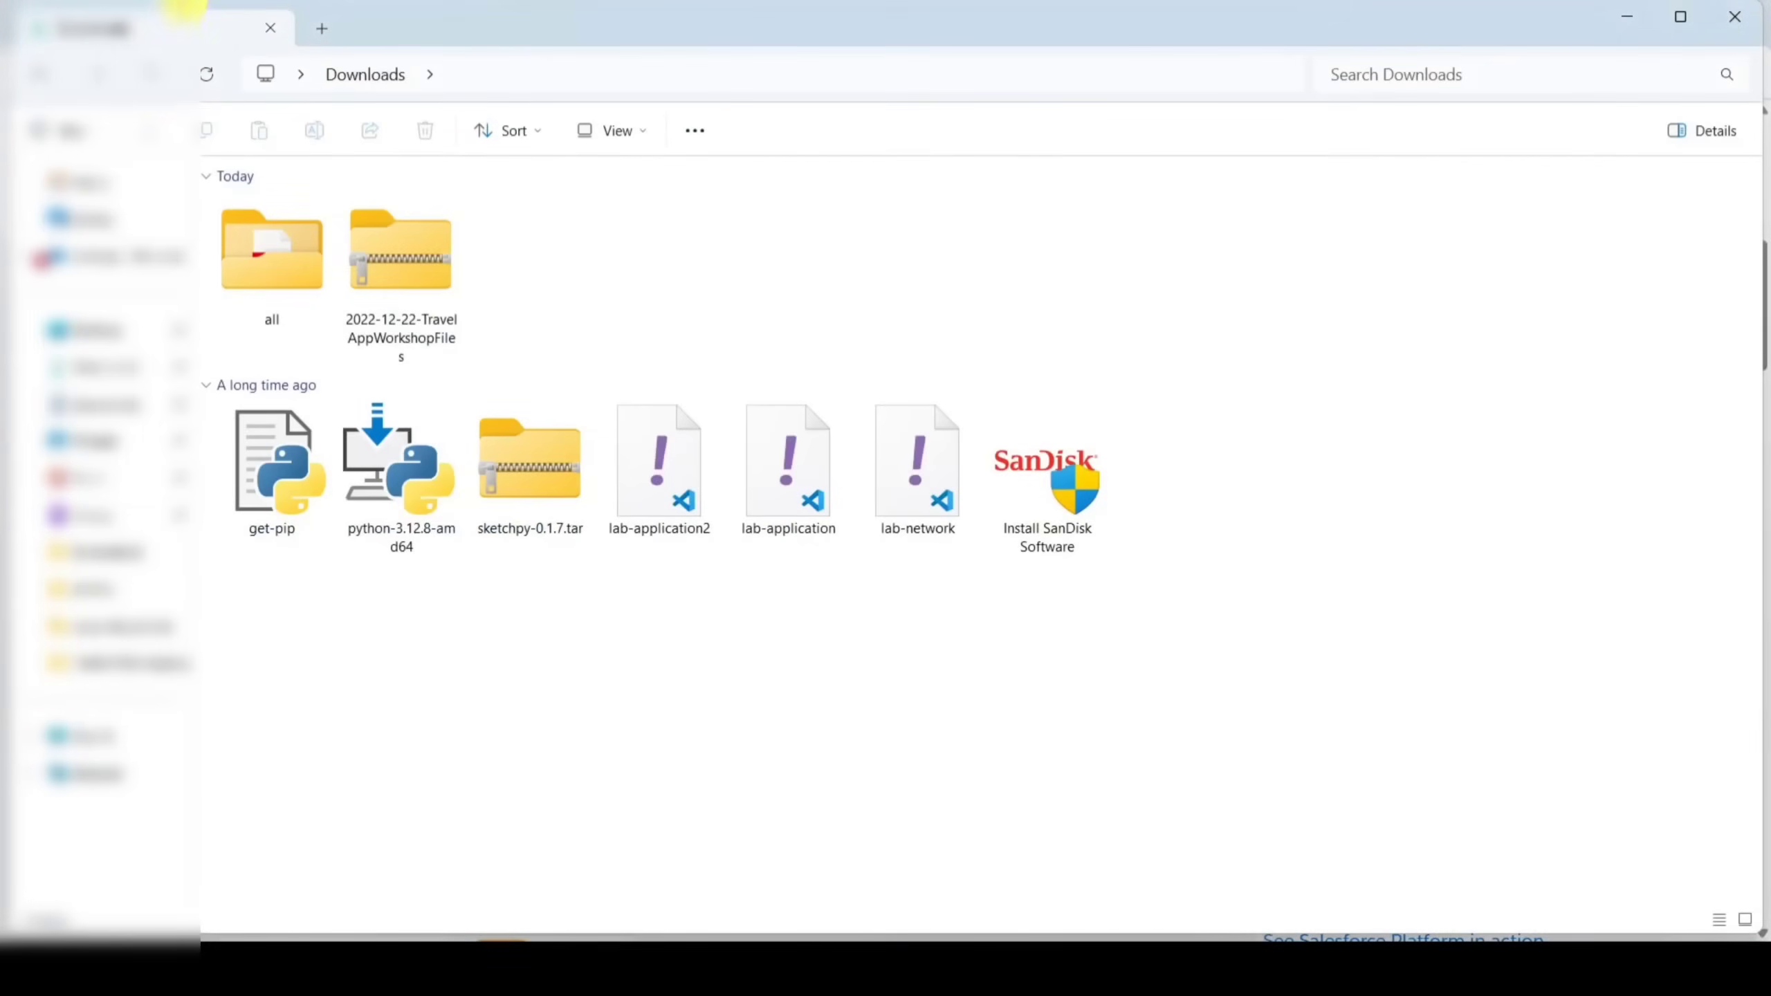
left_click(200, 77)
left_click(256, 245)
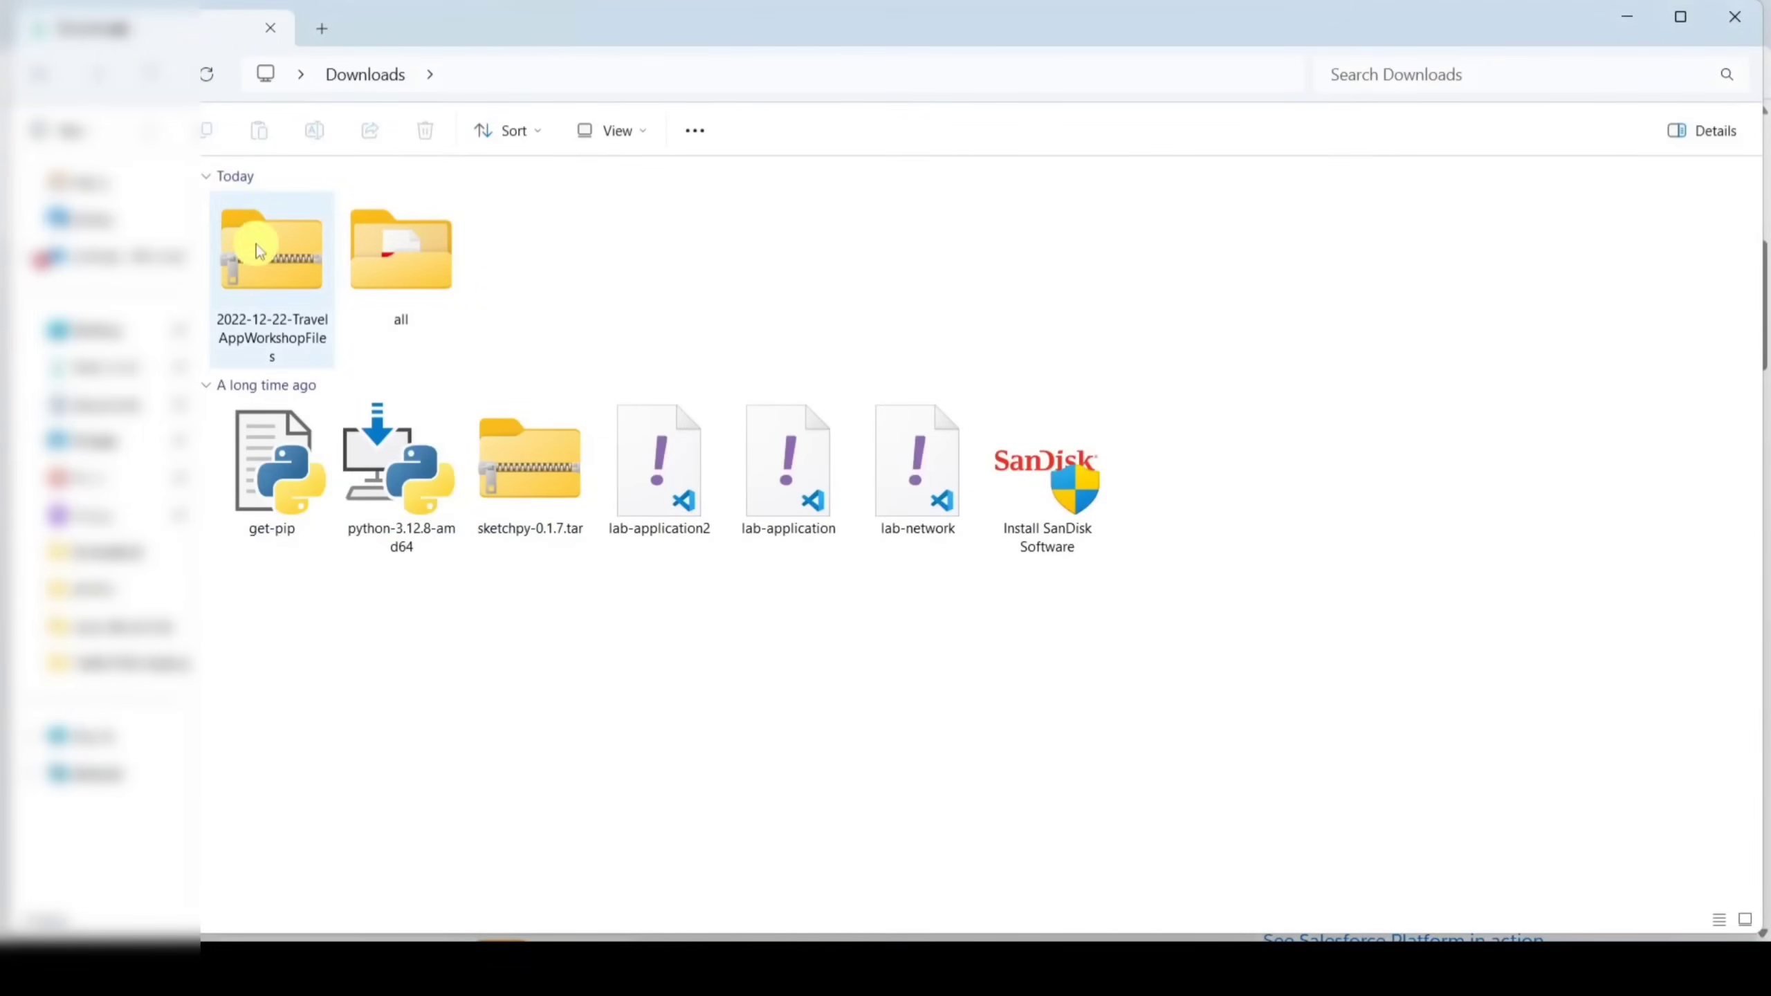
right_click(258, 250)
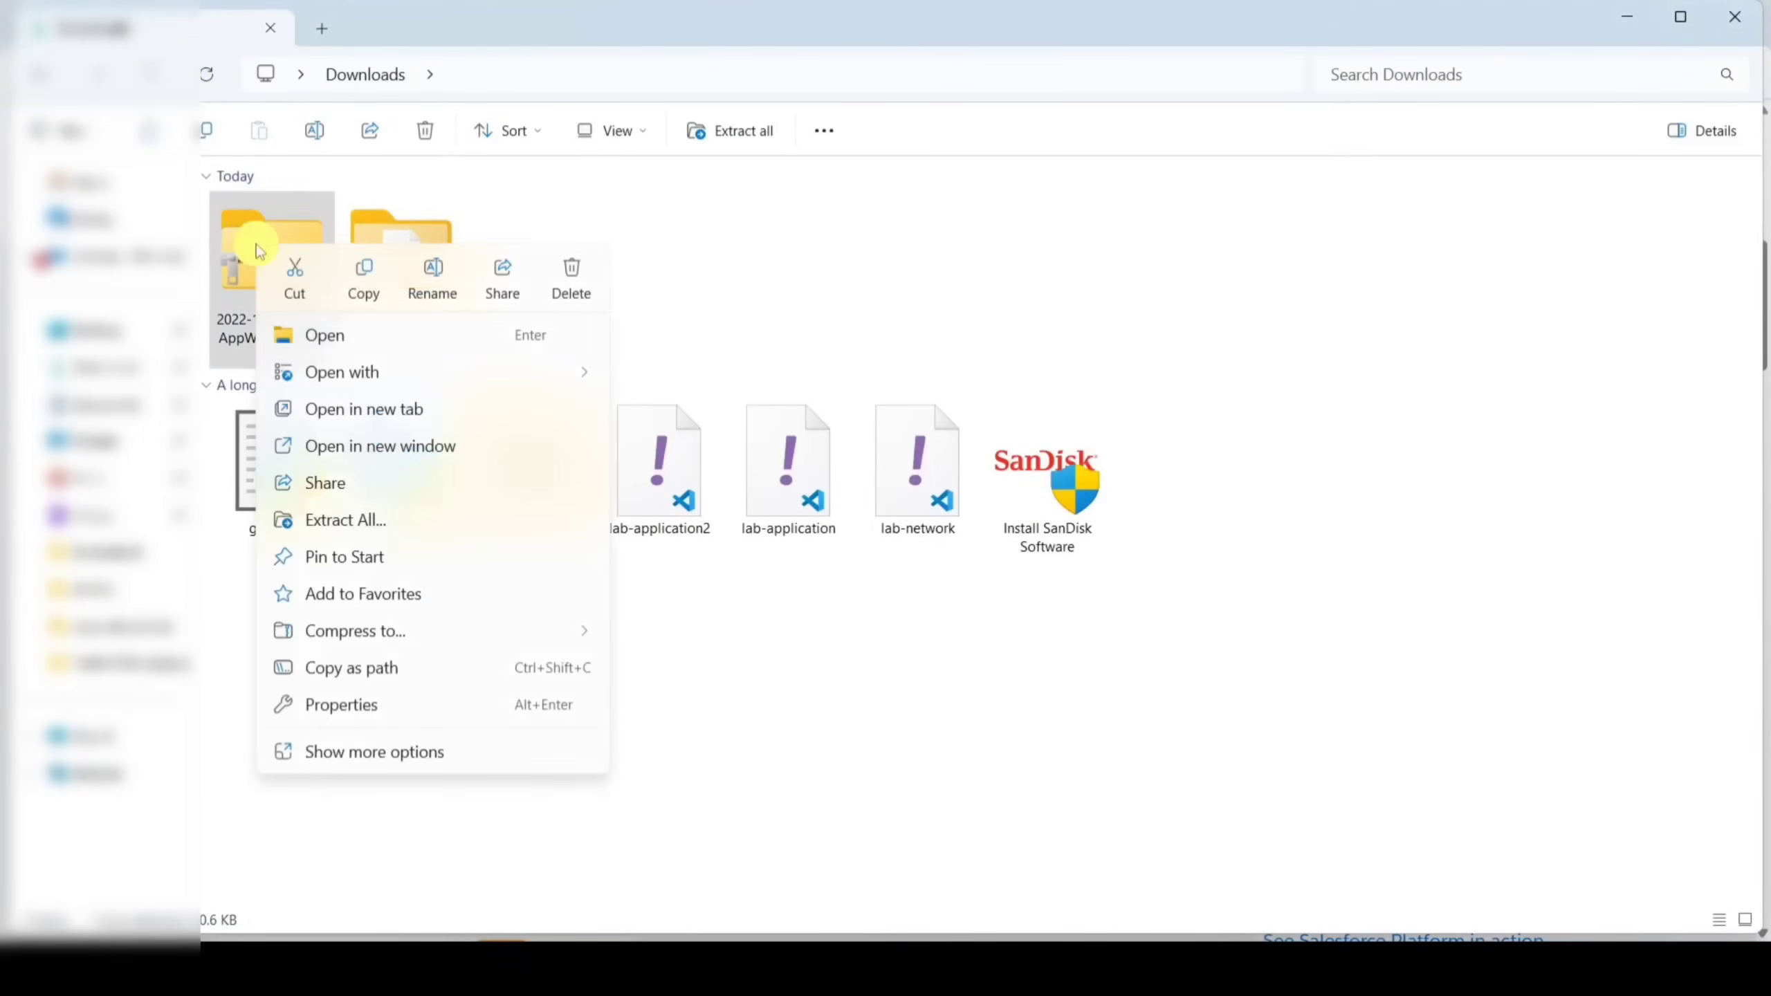
left_click(369, 526)
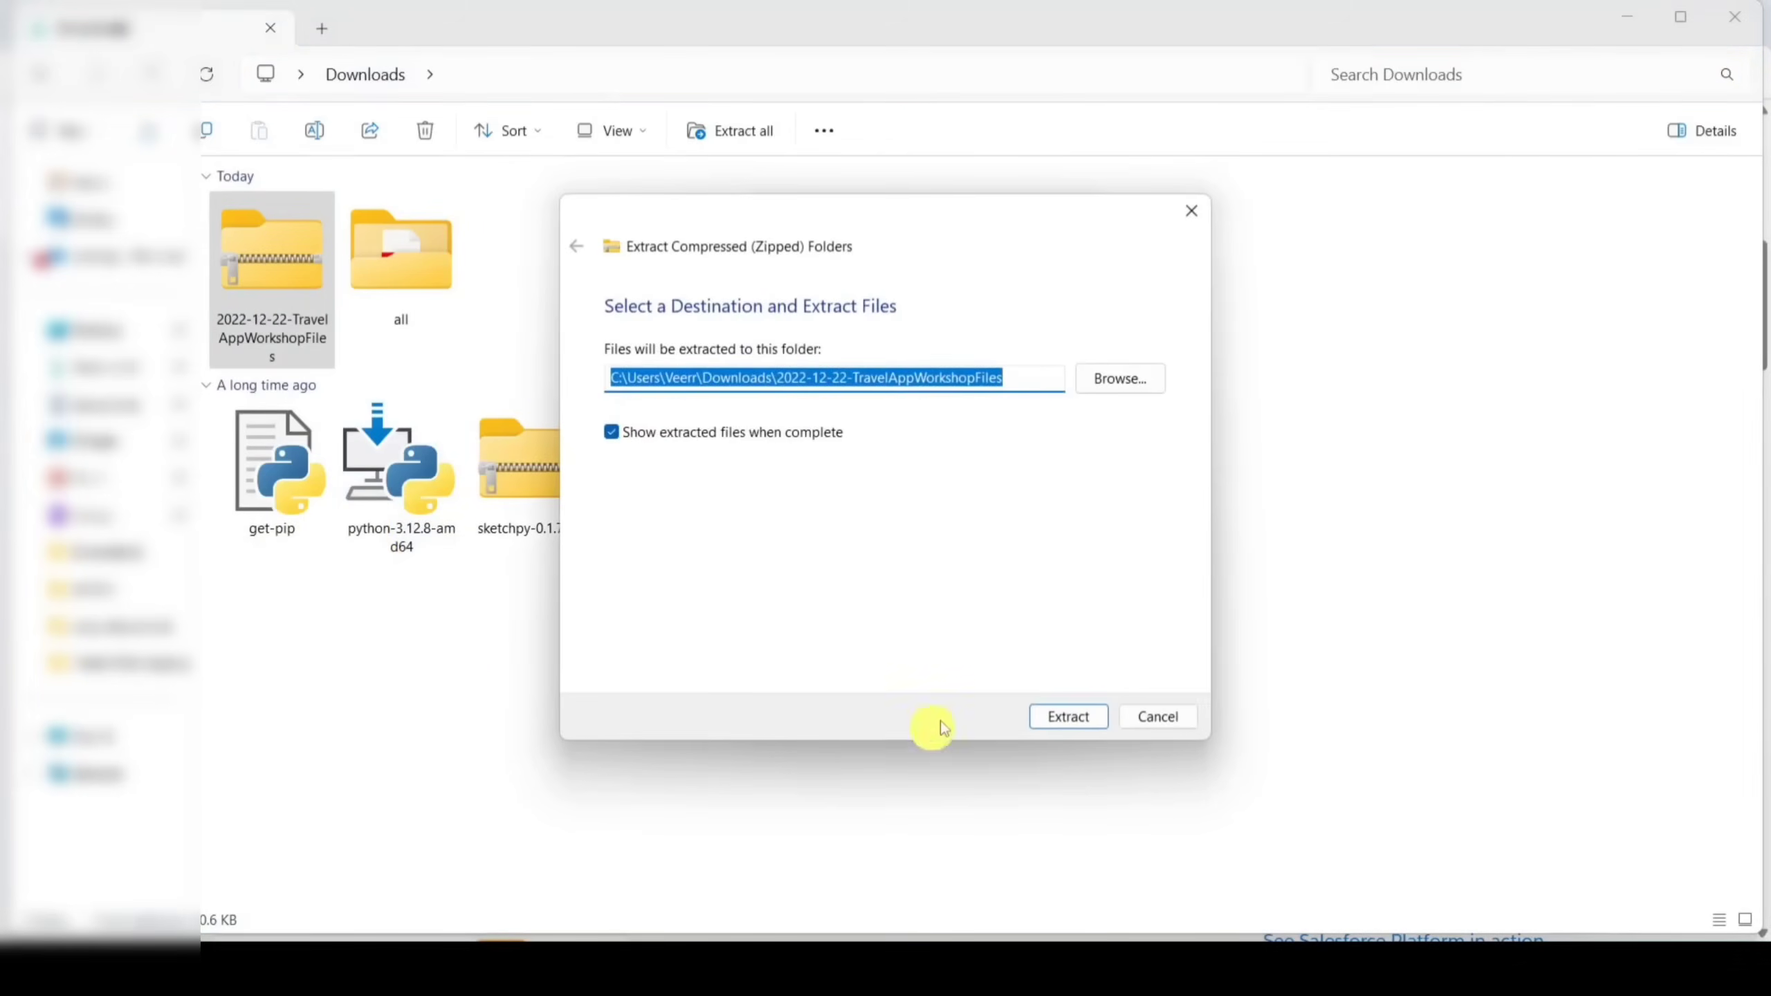
left_click(1071, 713)
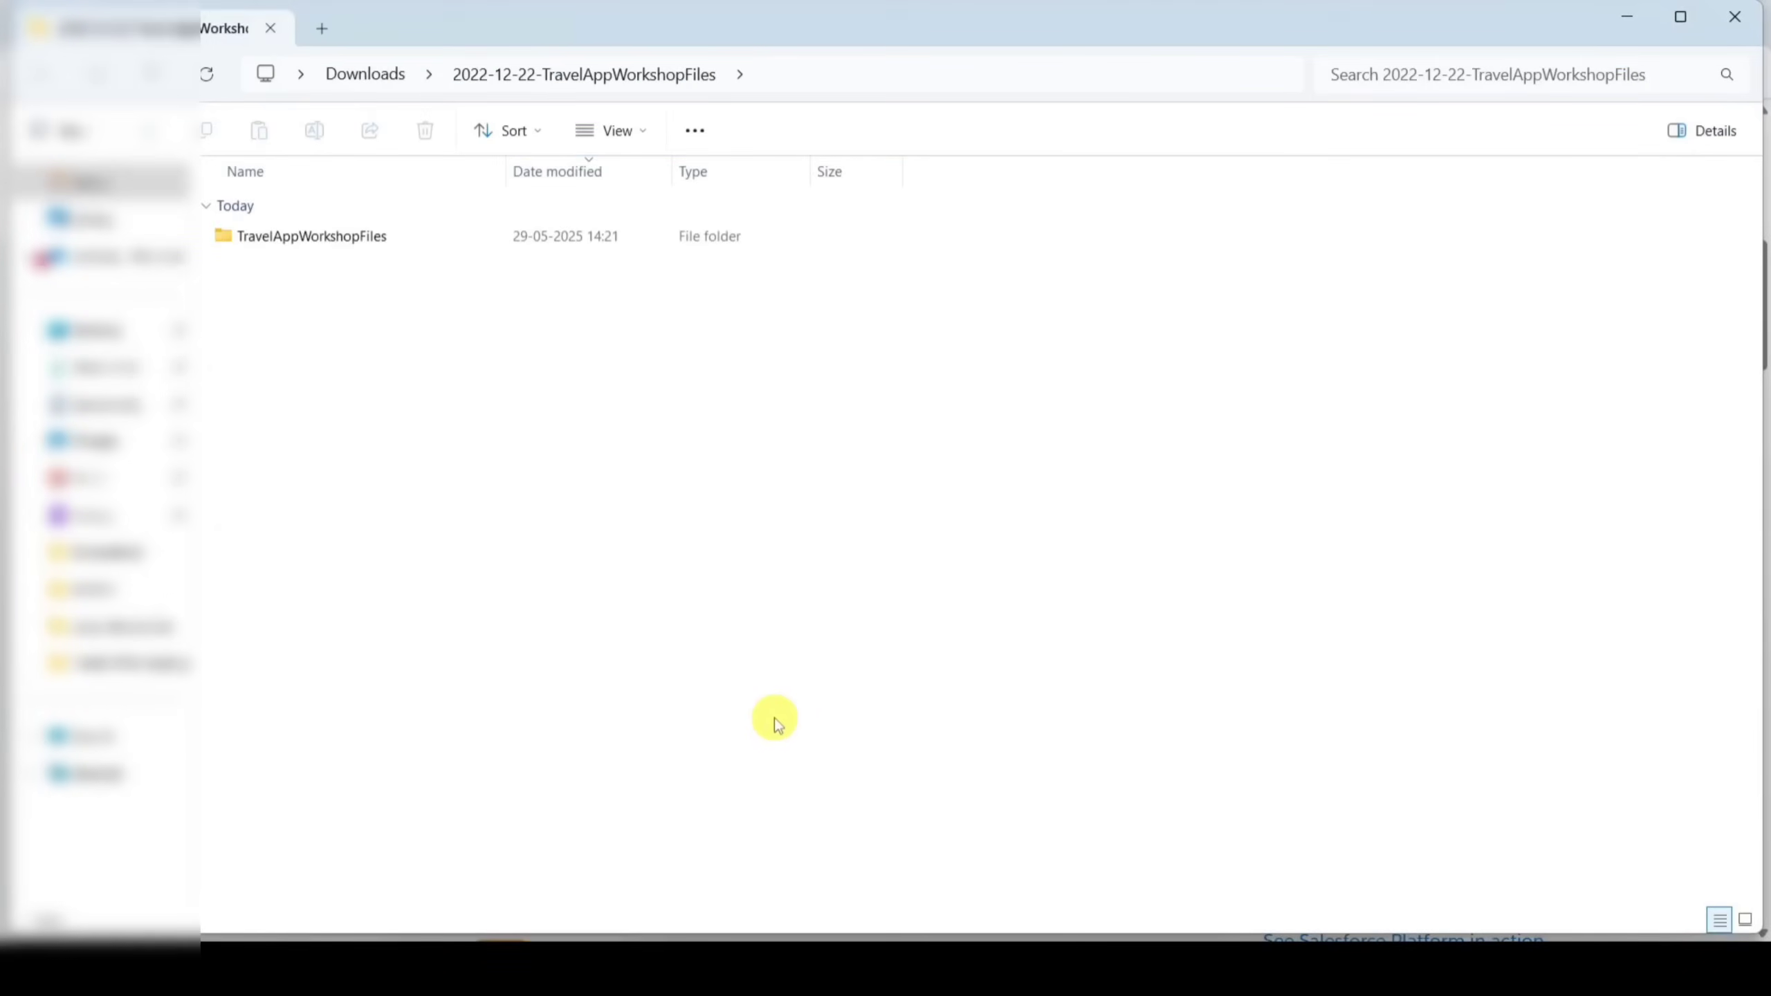
double_click(305, 237)
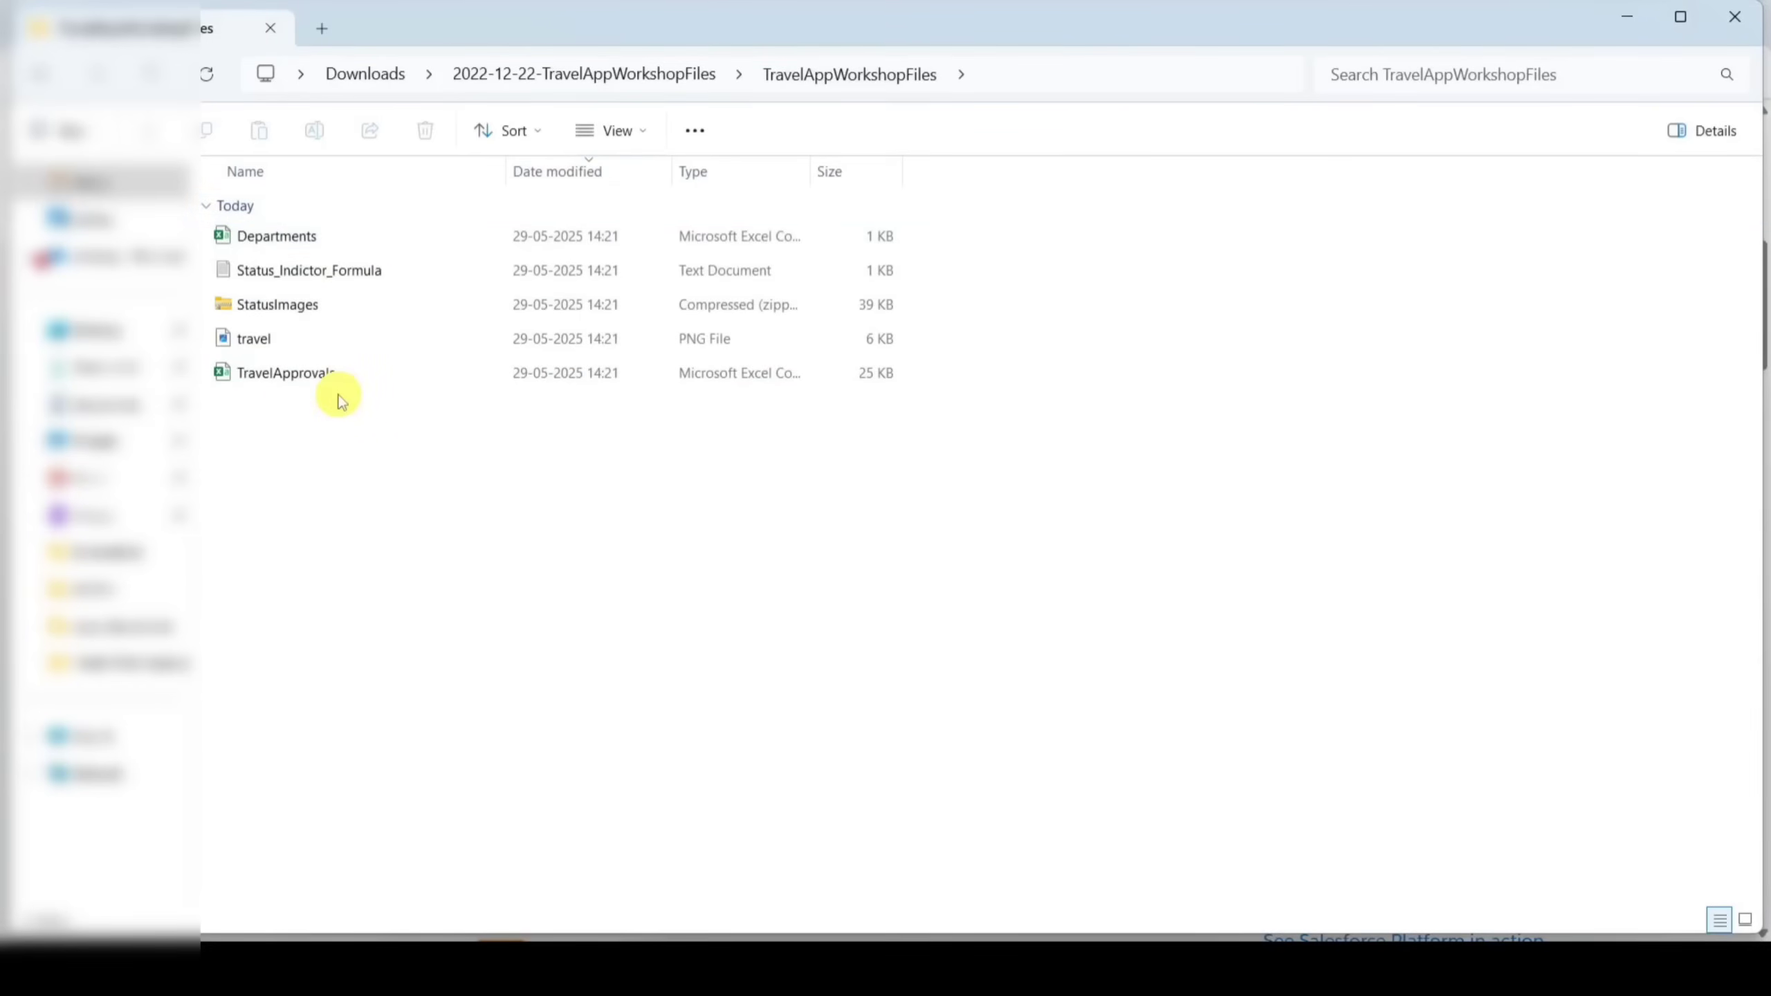
left_click(1194, 900)
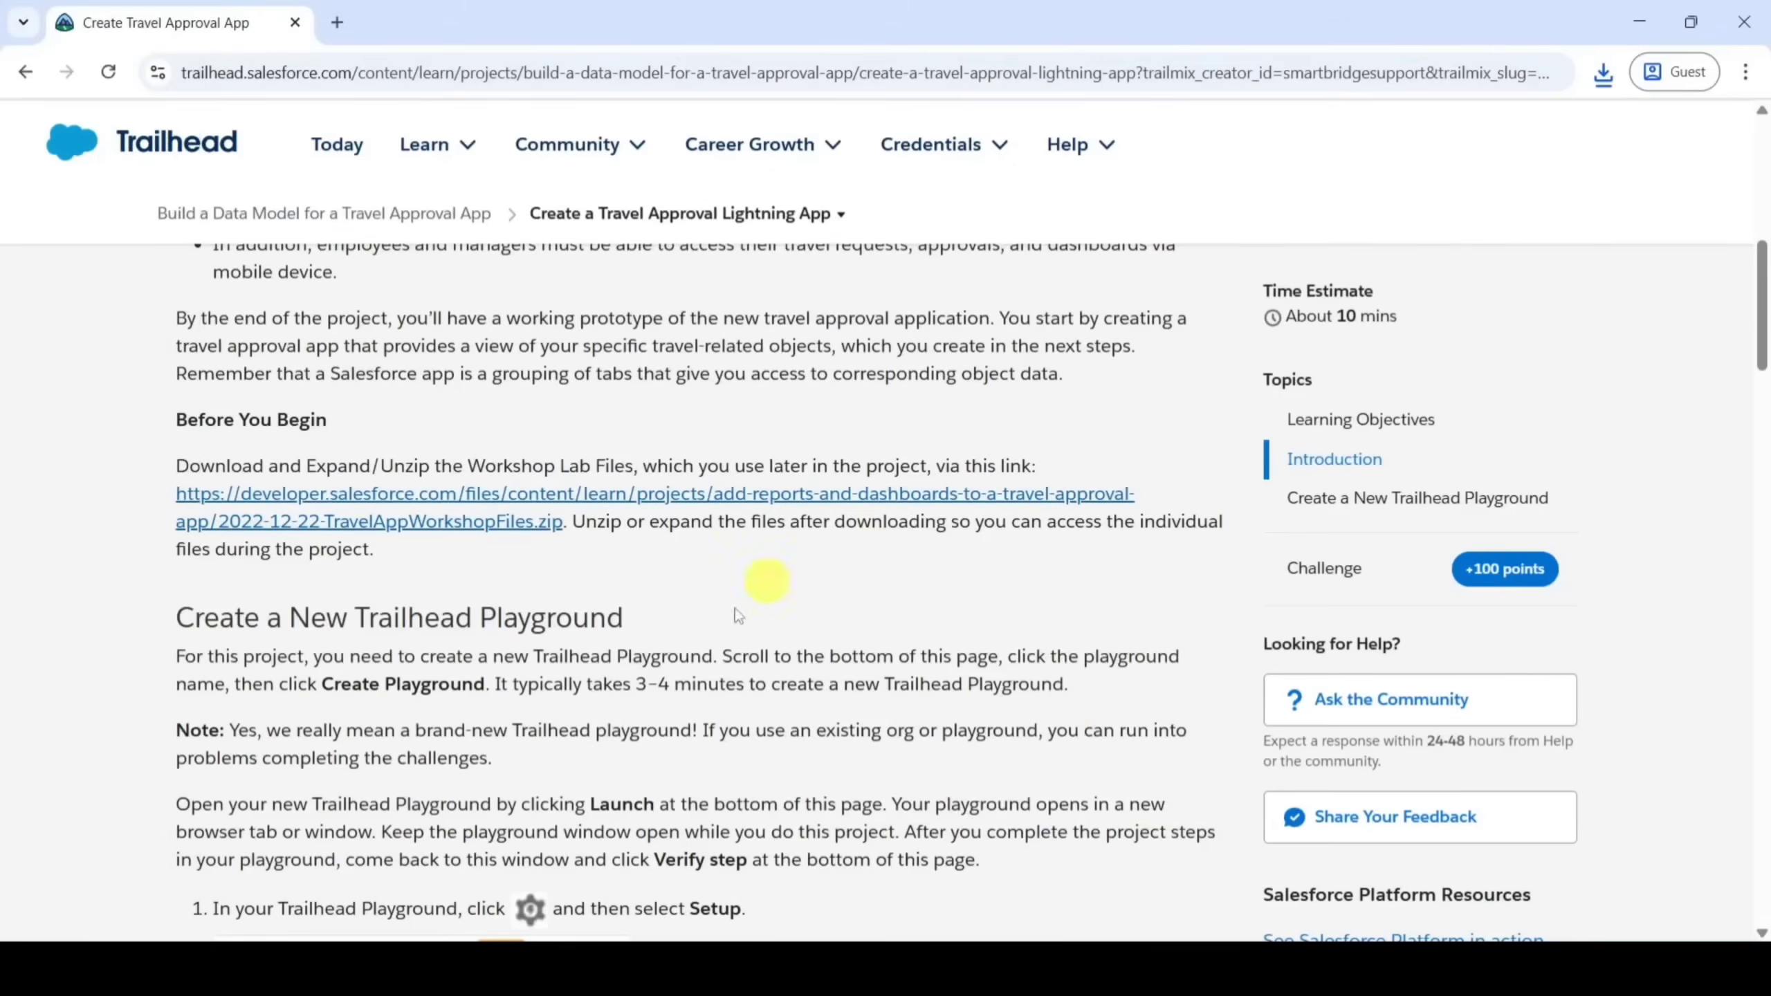
Create a new Trailhead Playground named "travel approval" from the unit's Verify Step section
scroll(617, 680, "down", 5)
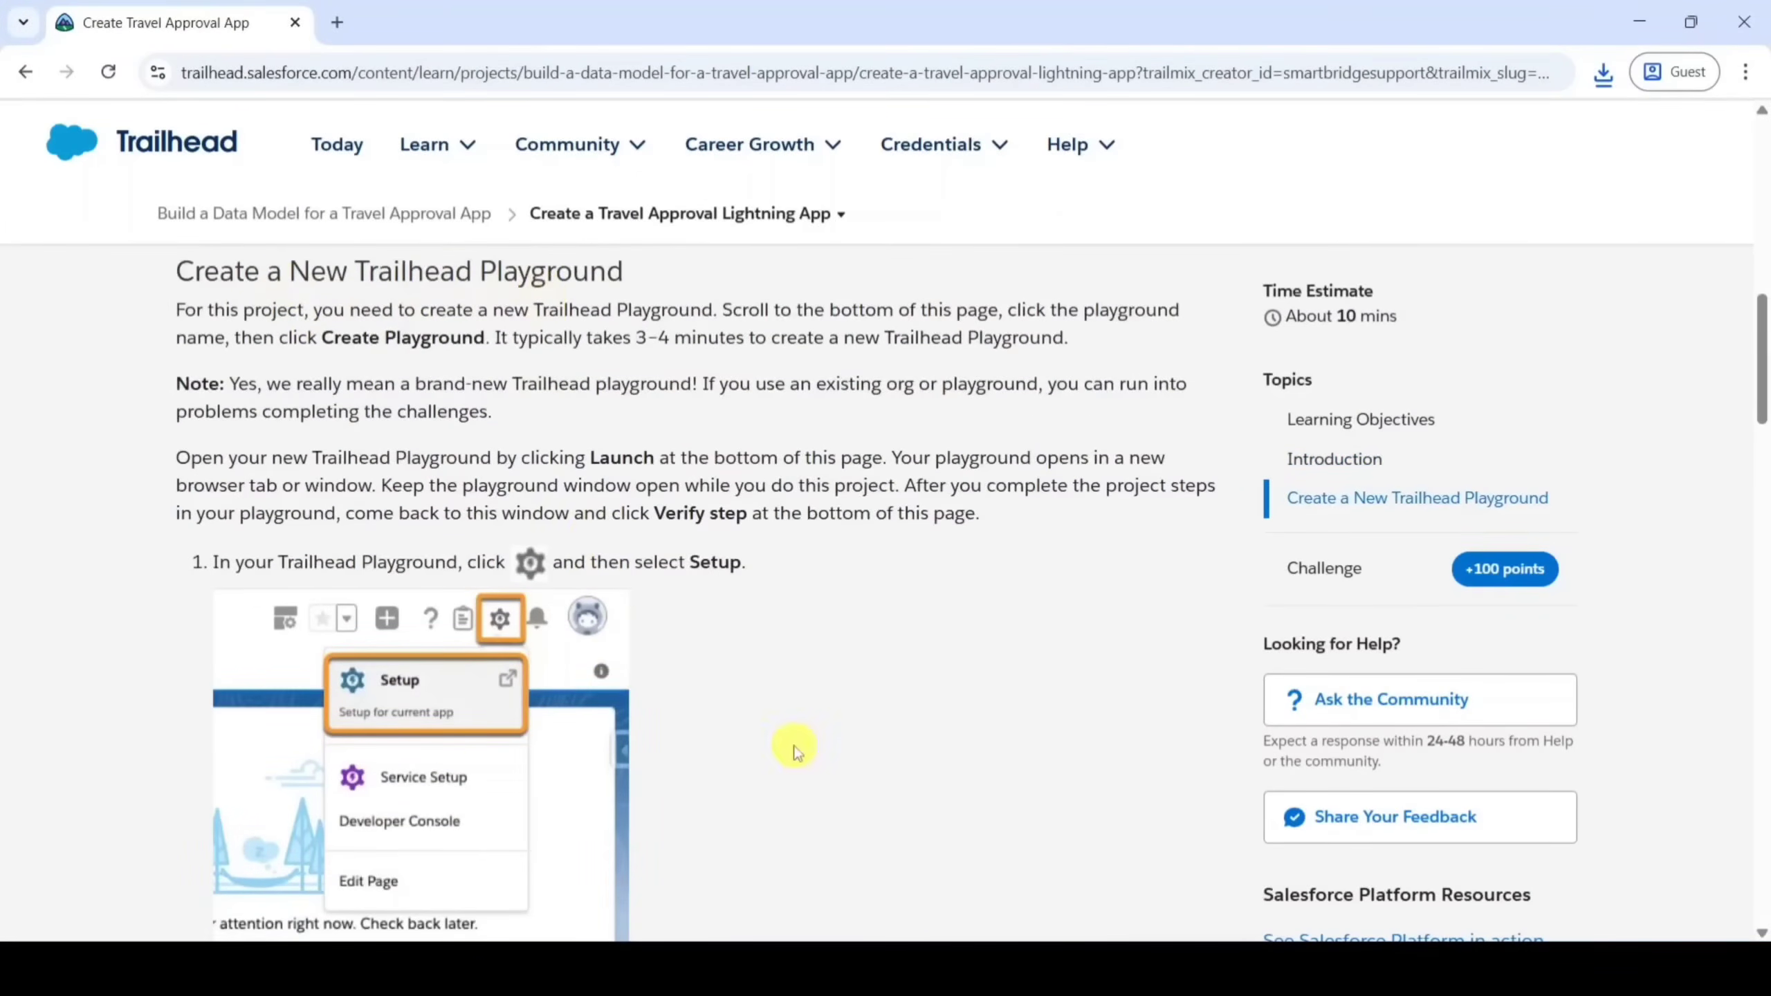
scroll(795, 743, "down", 20)
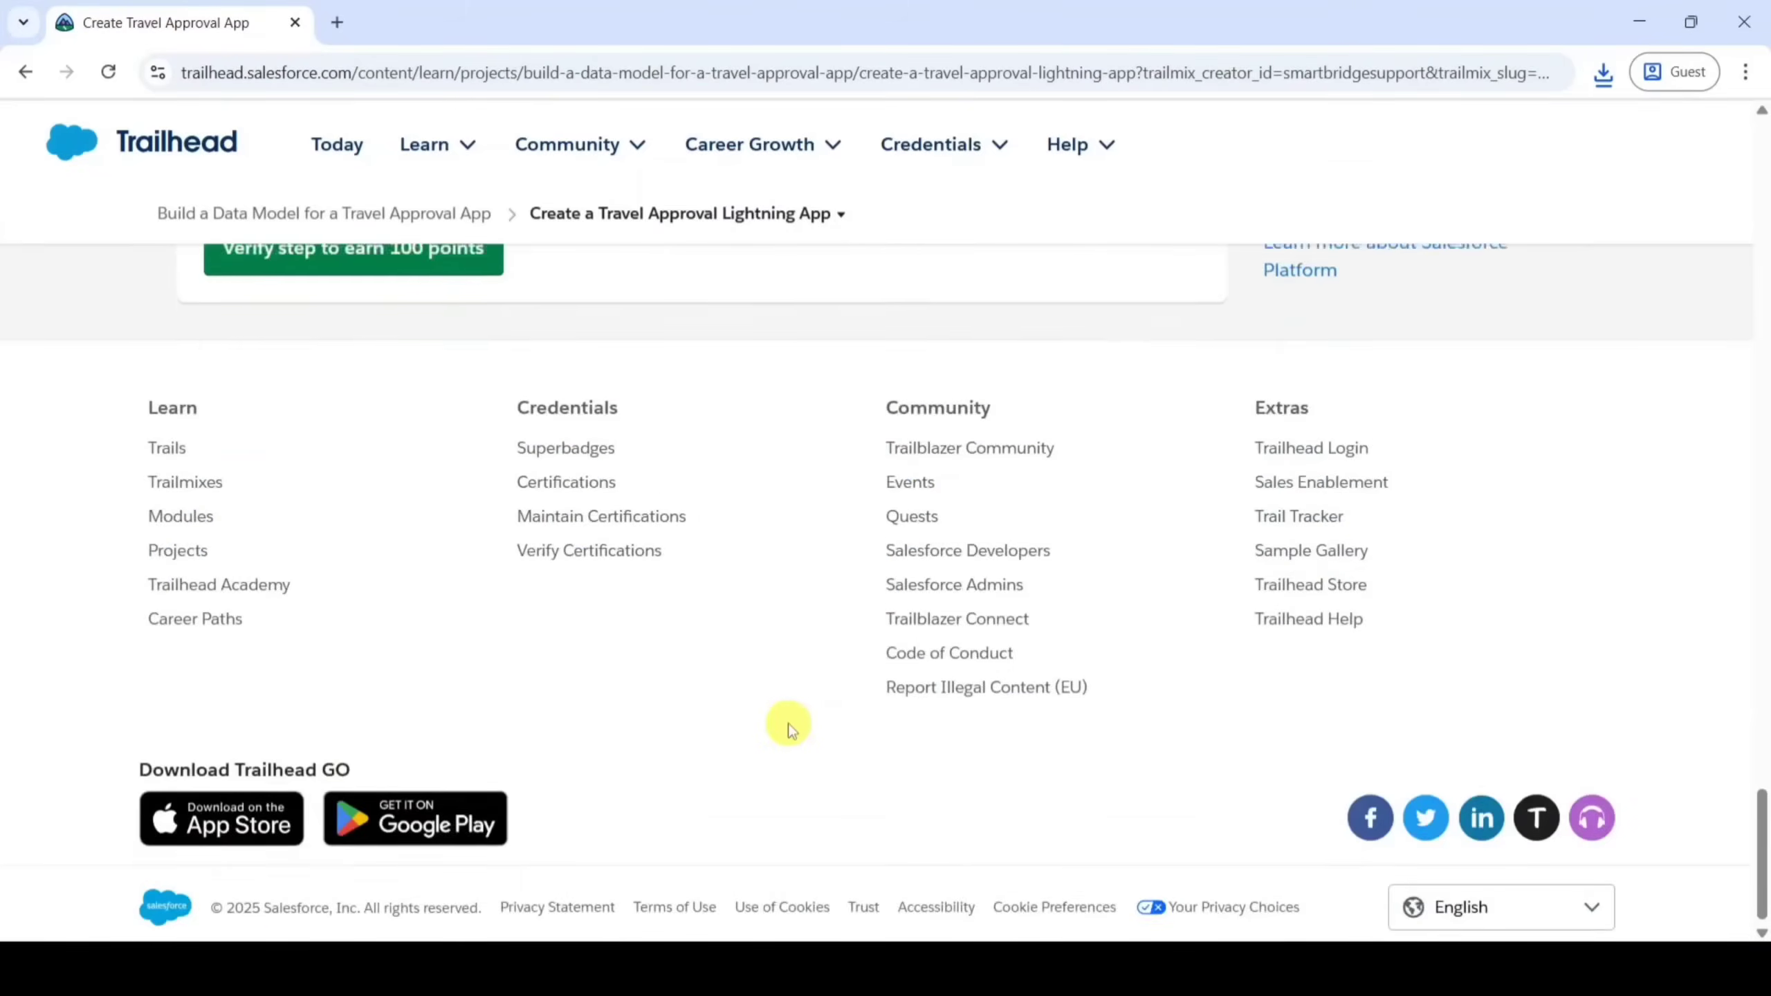
scroll(789, 723, "up", 6)
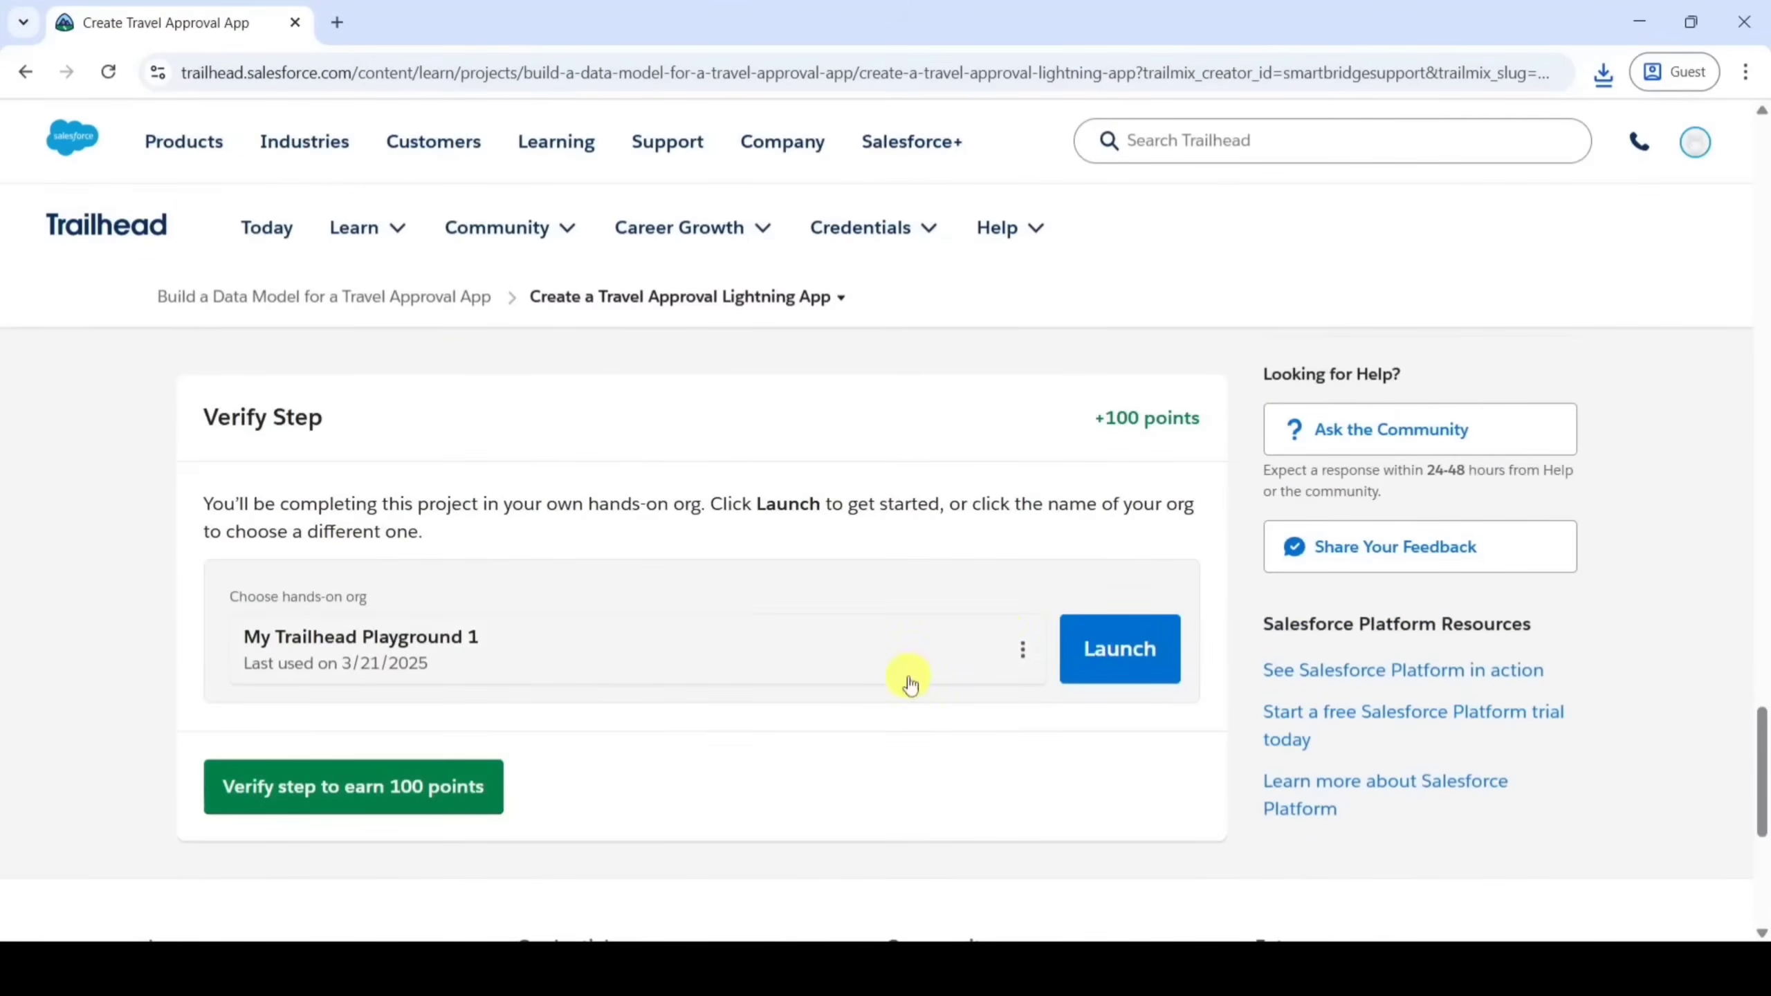
left_click(1020, 660)
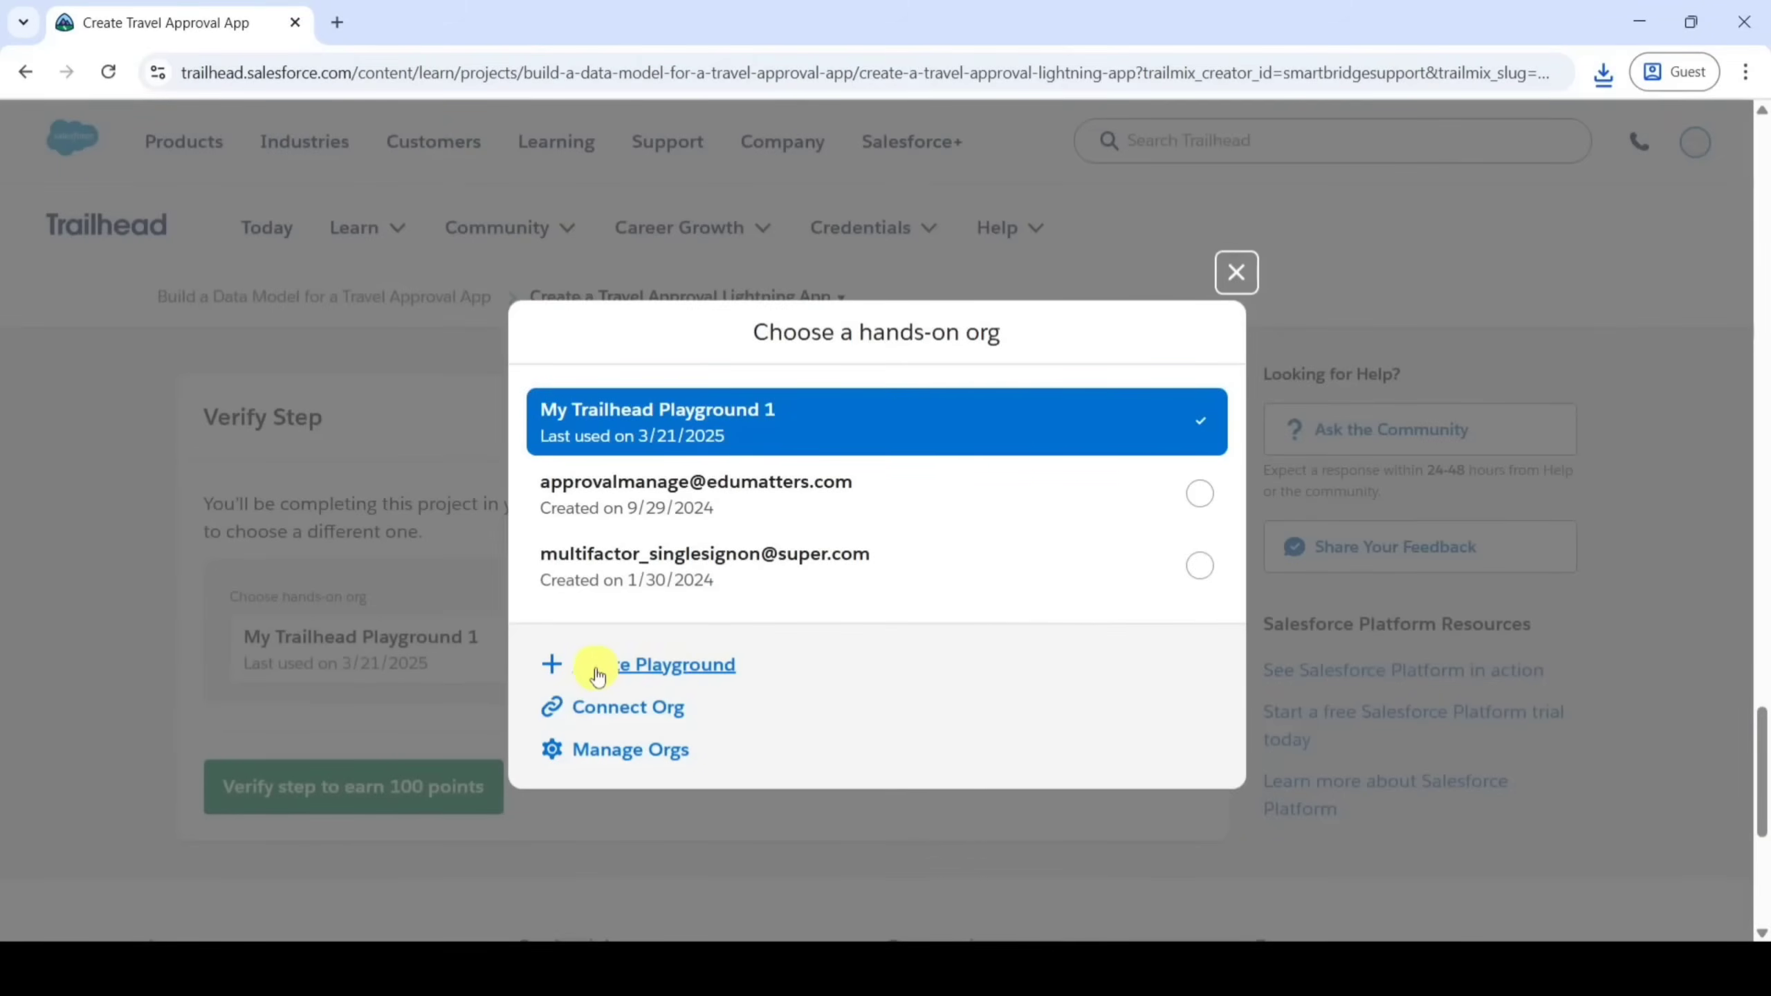
left_click(668, 669)
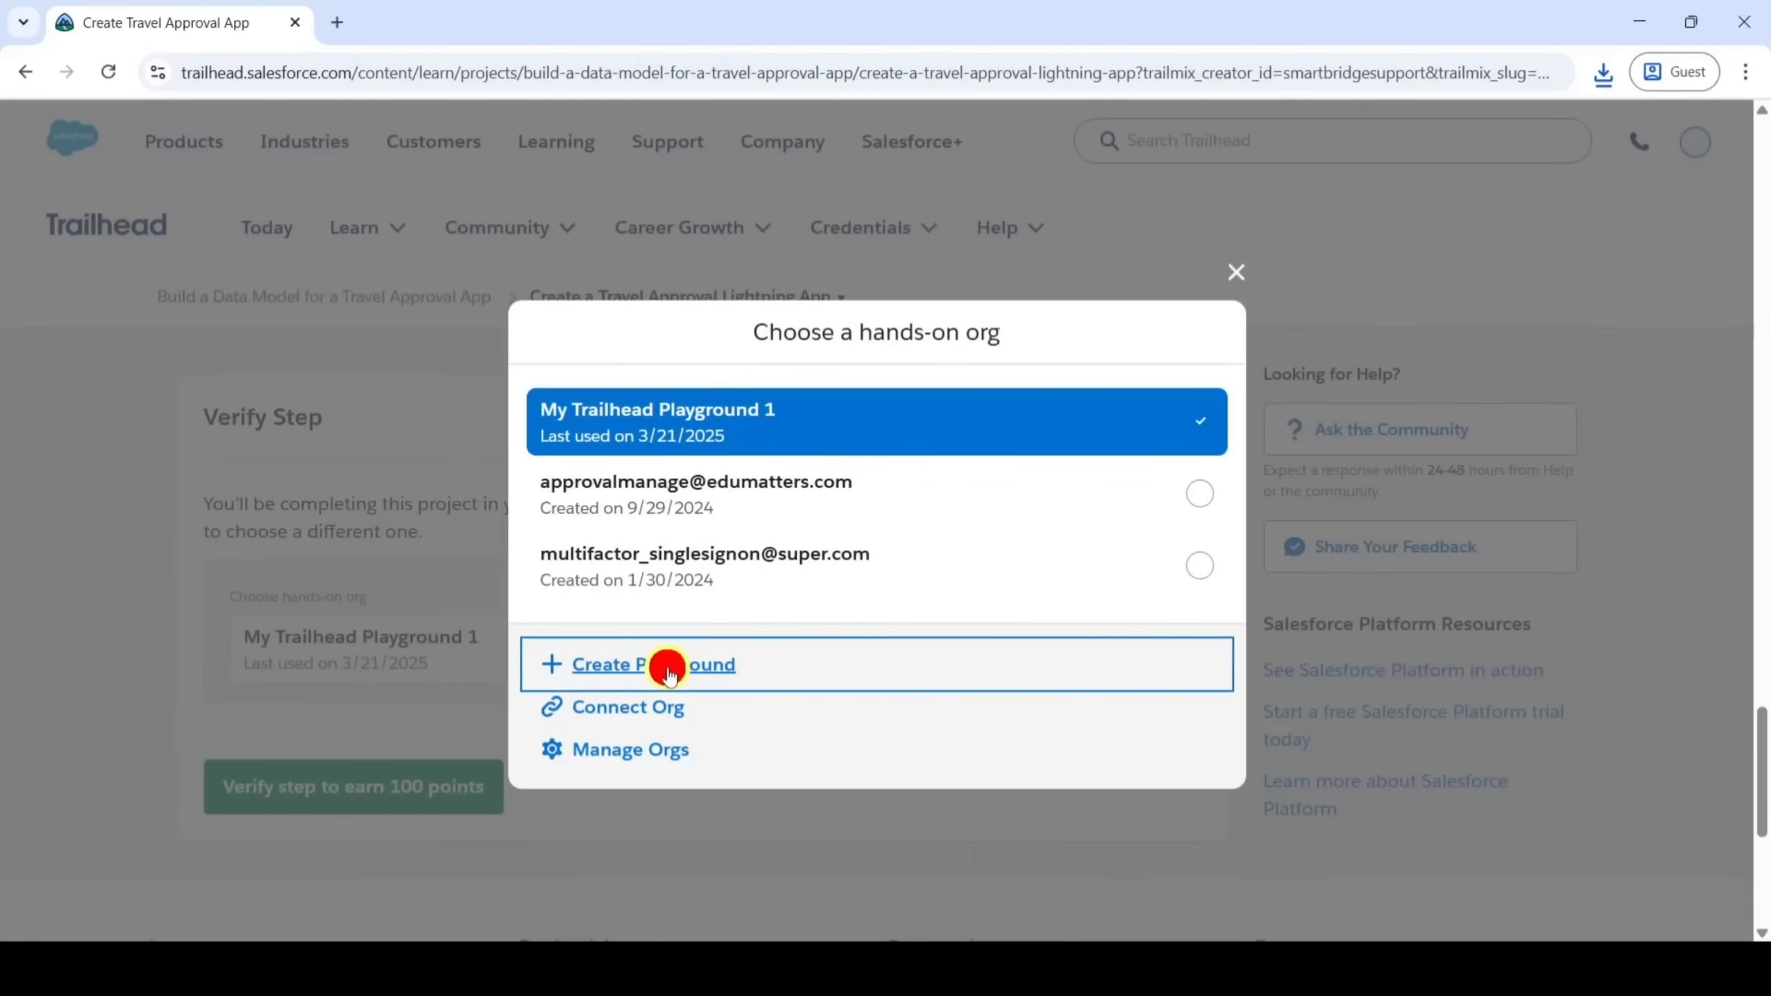
left_click_drag(857, 599, 678, 624)
key("BackSpace")
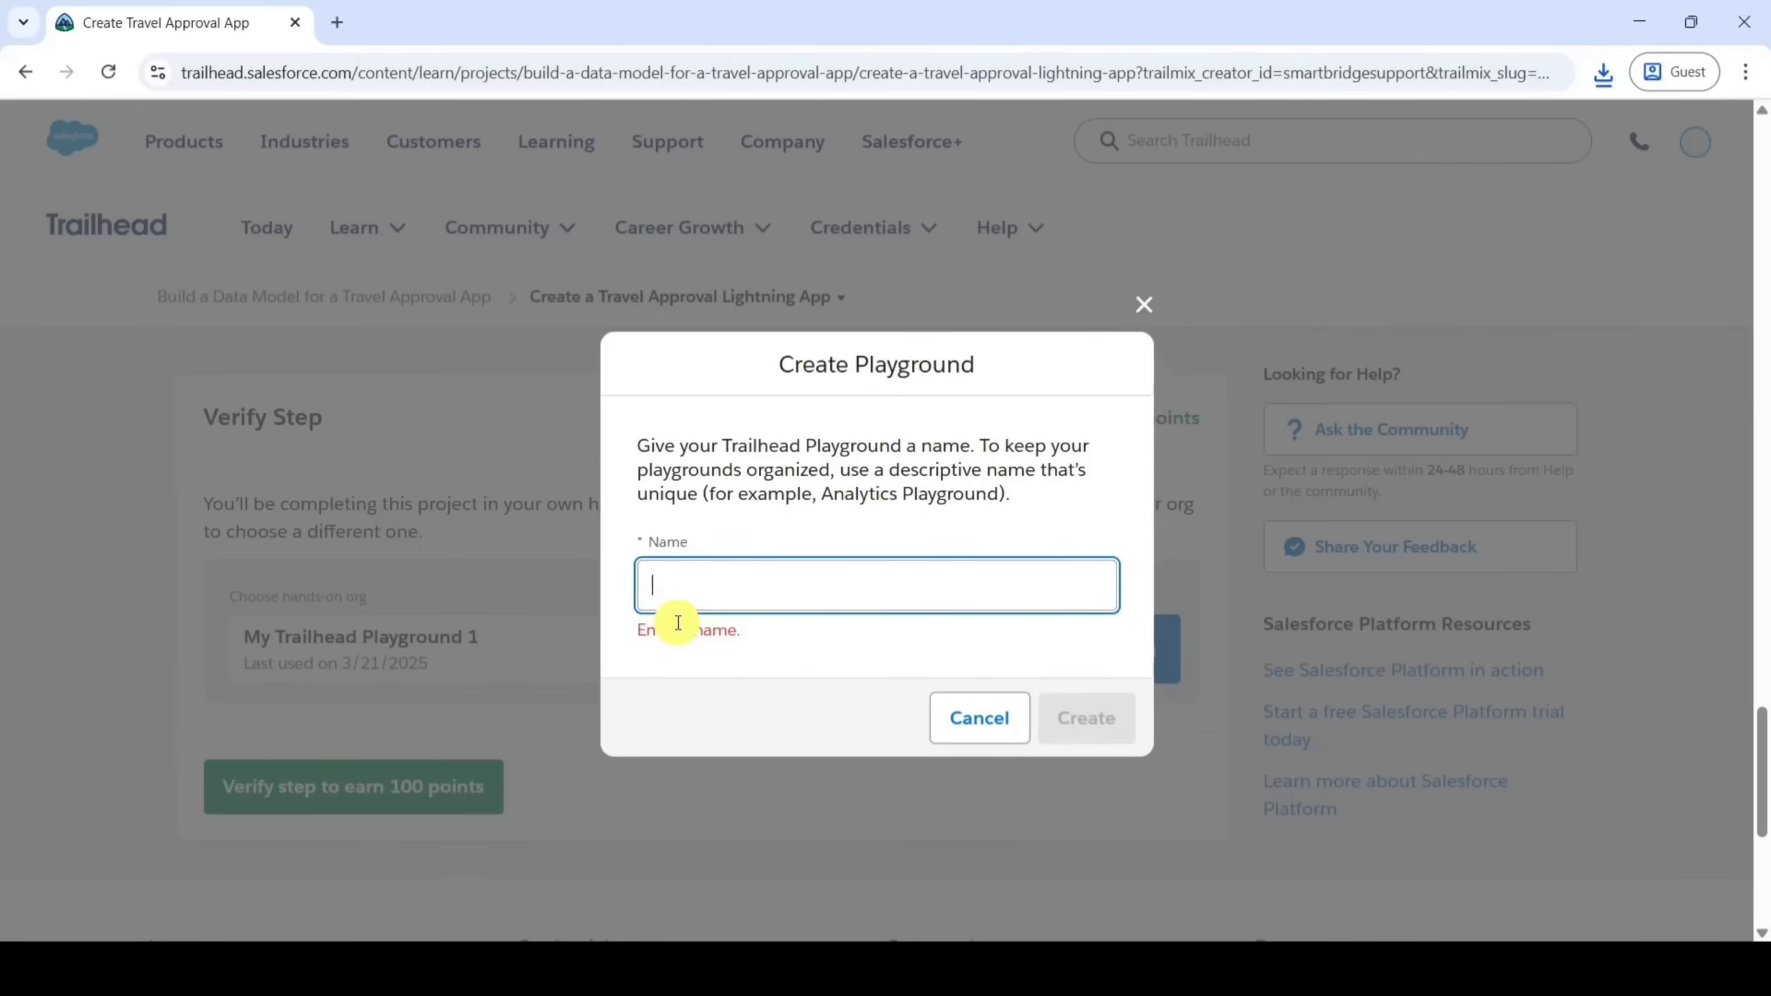
type("travel approval")
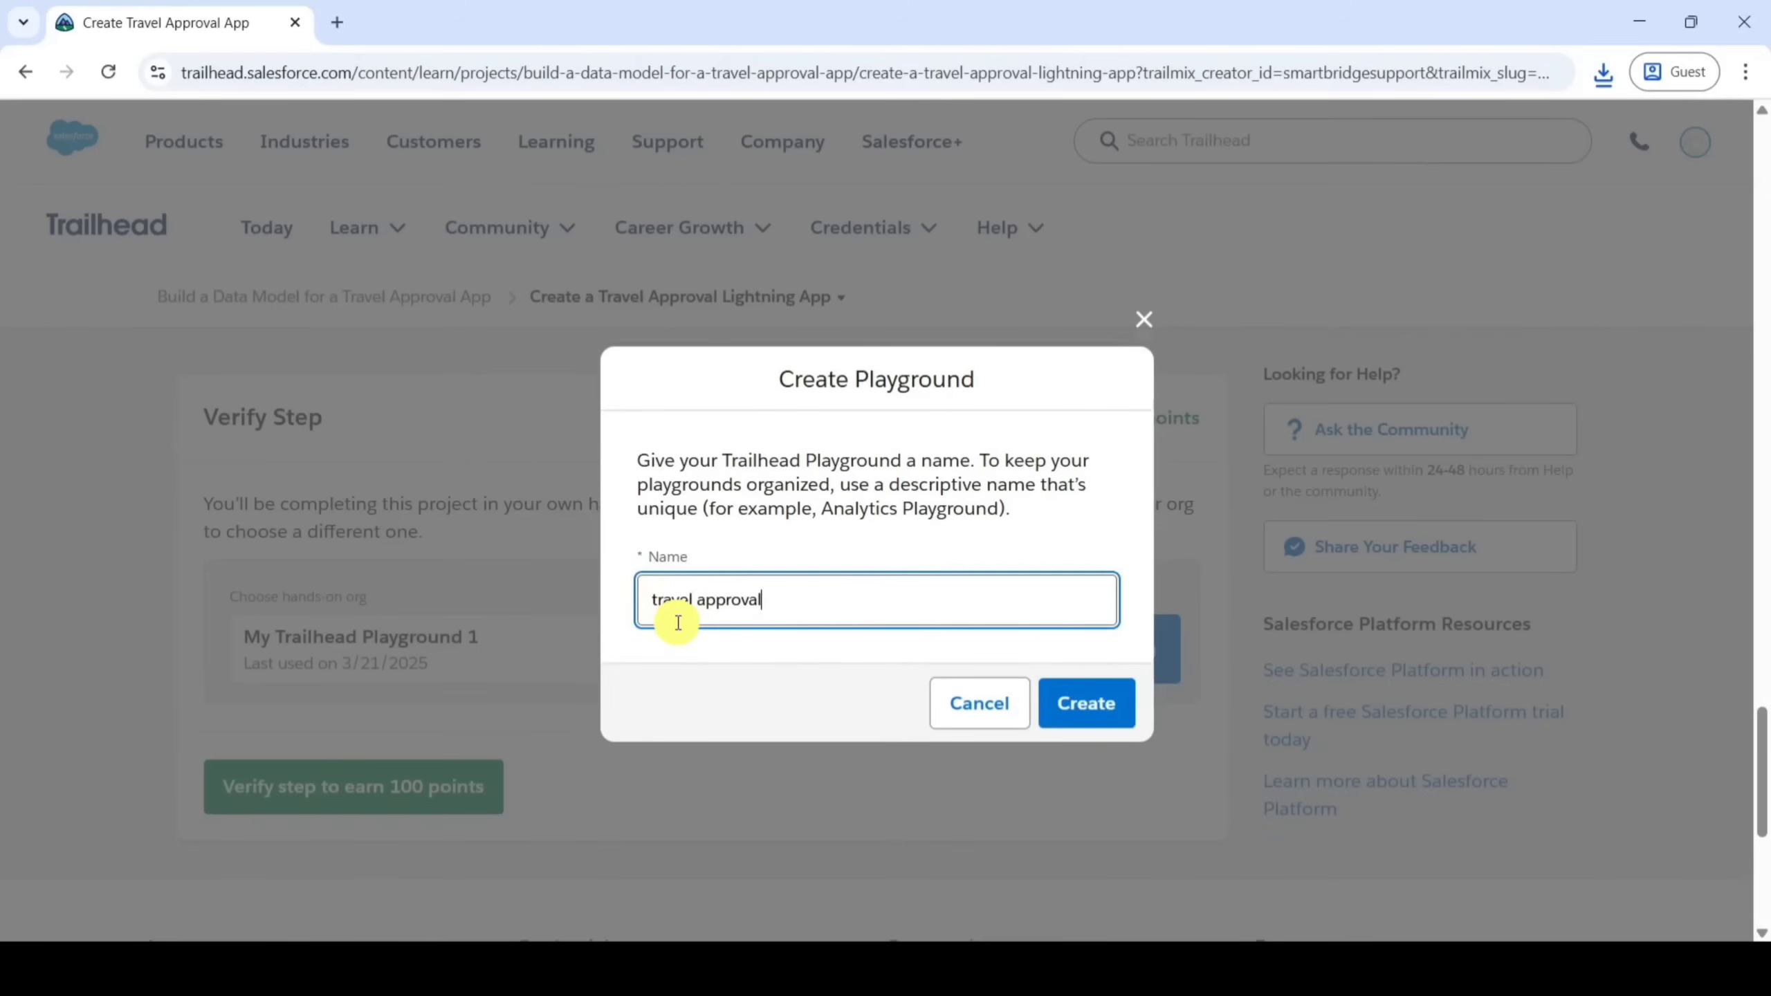
left_click(1087, 719)
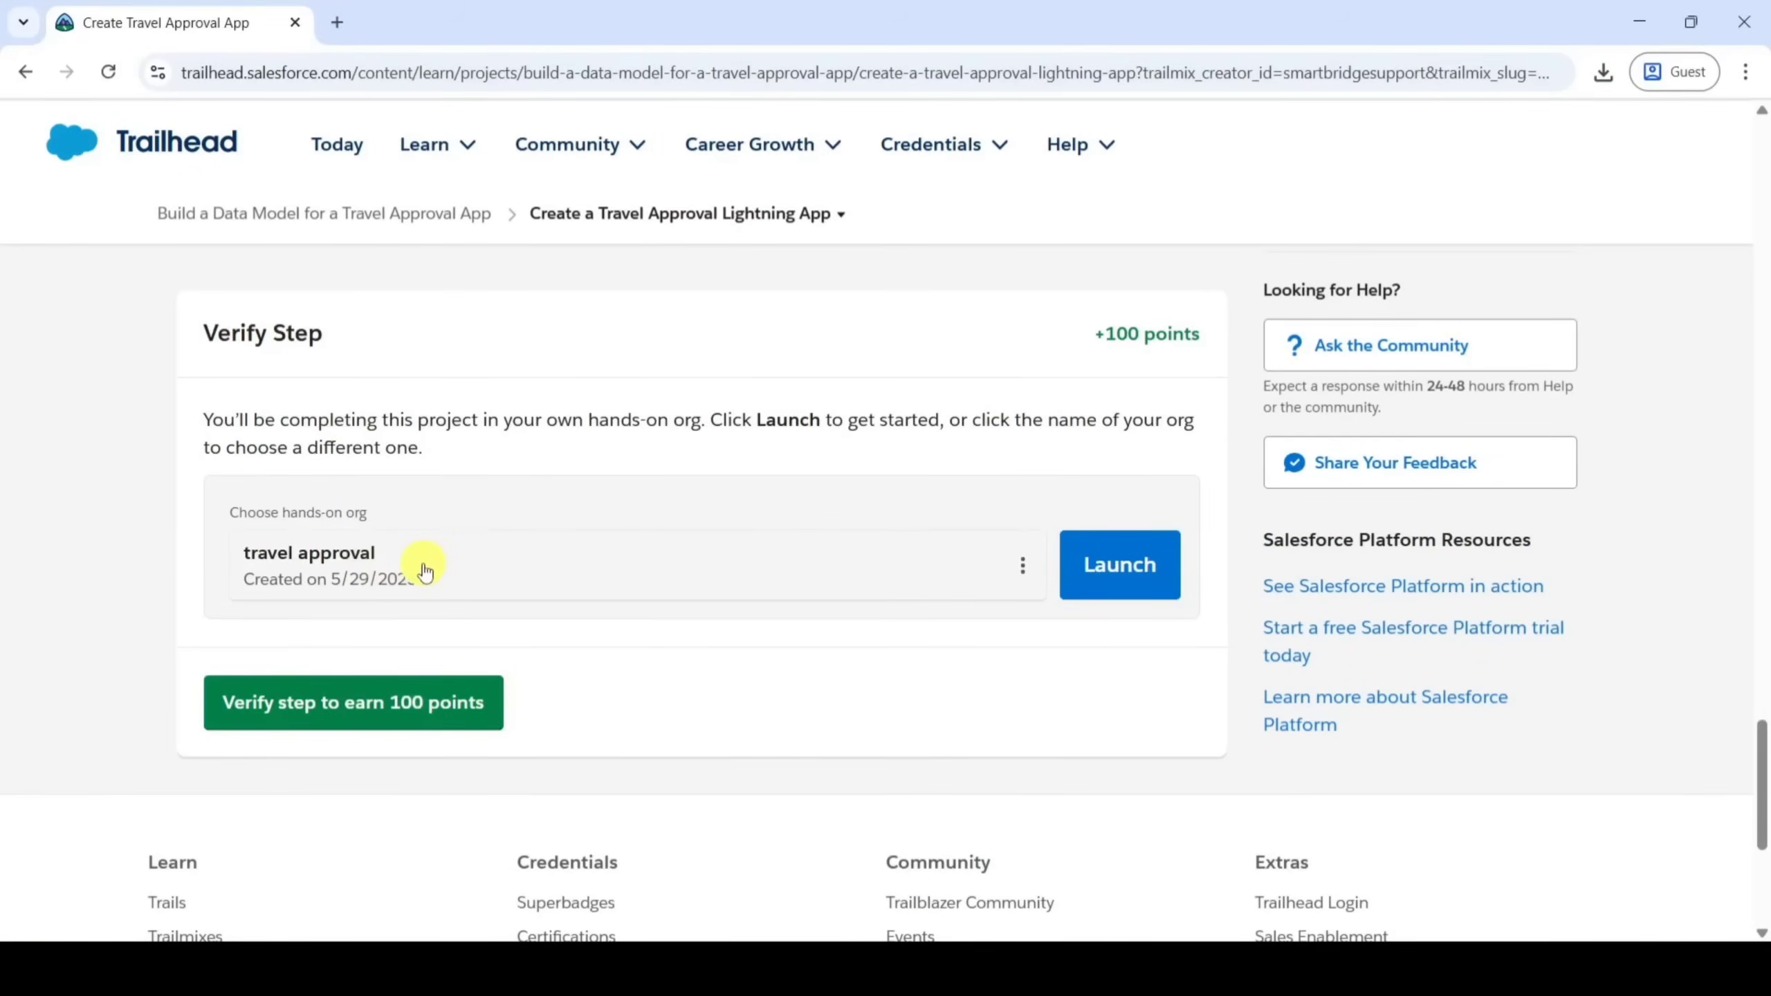
Launch the travel approval playground and open its Setup
left_click(1129, 576)
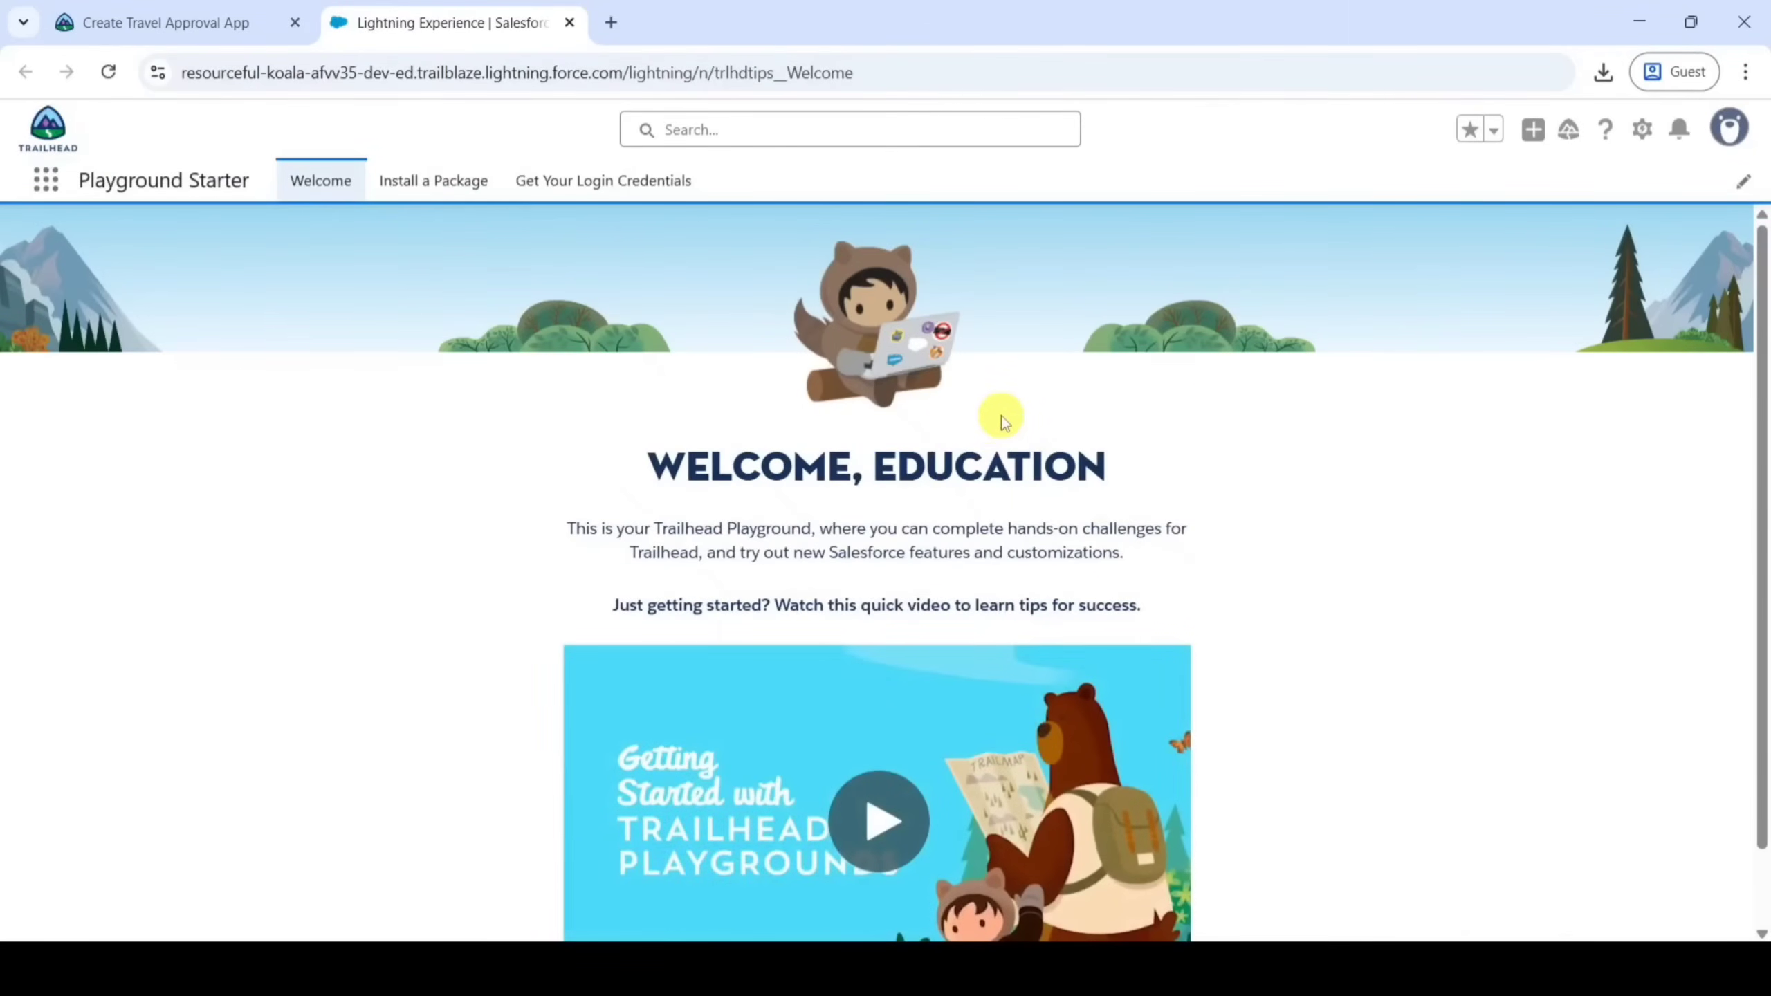
left_click(1642, 132)
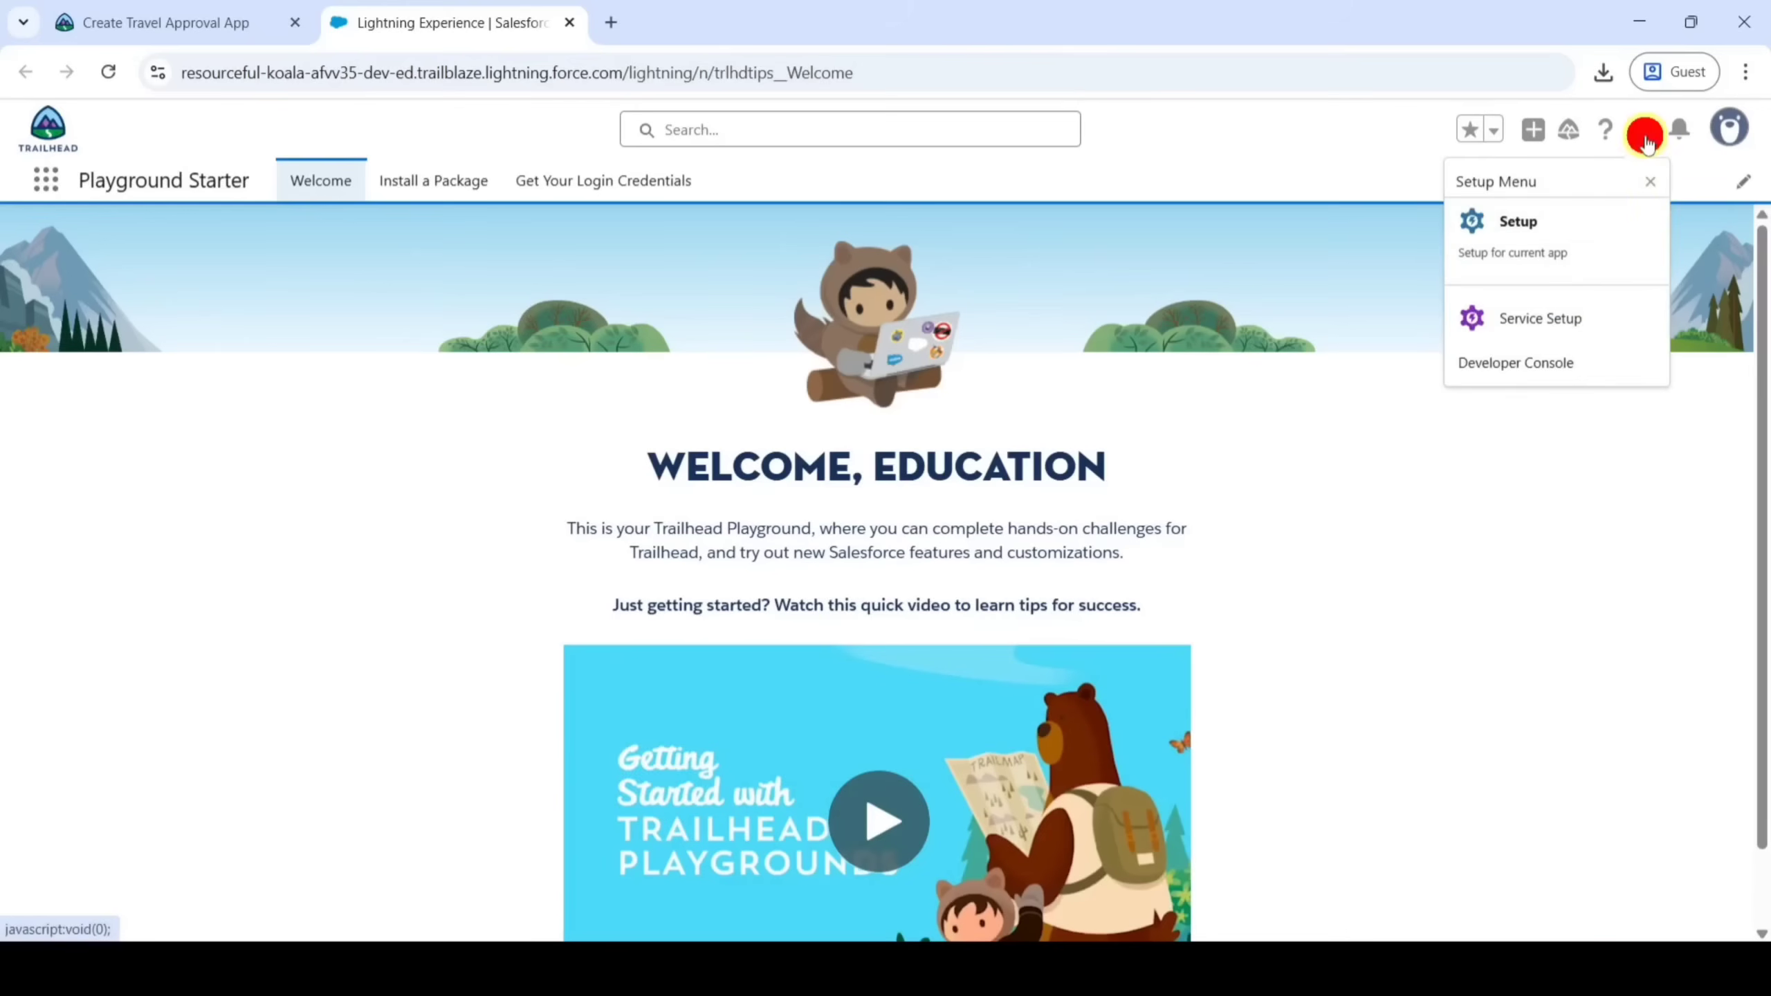
left_click(1545, 251)
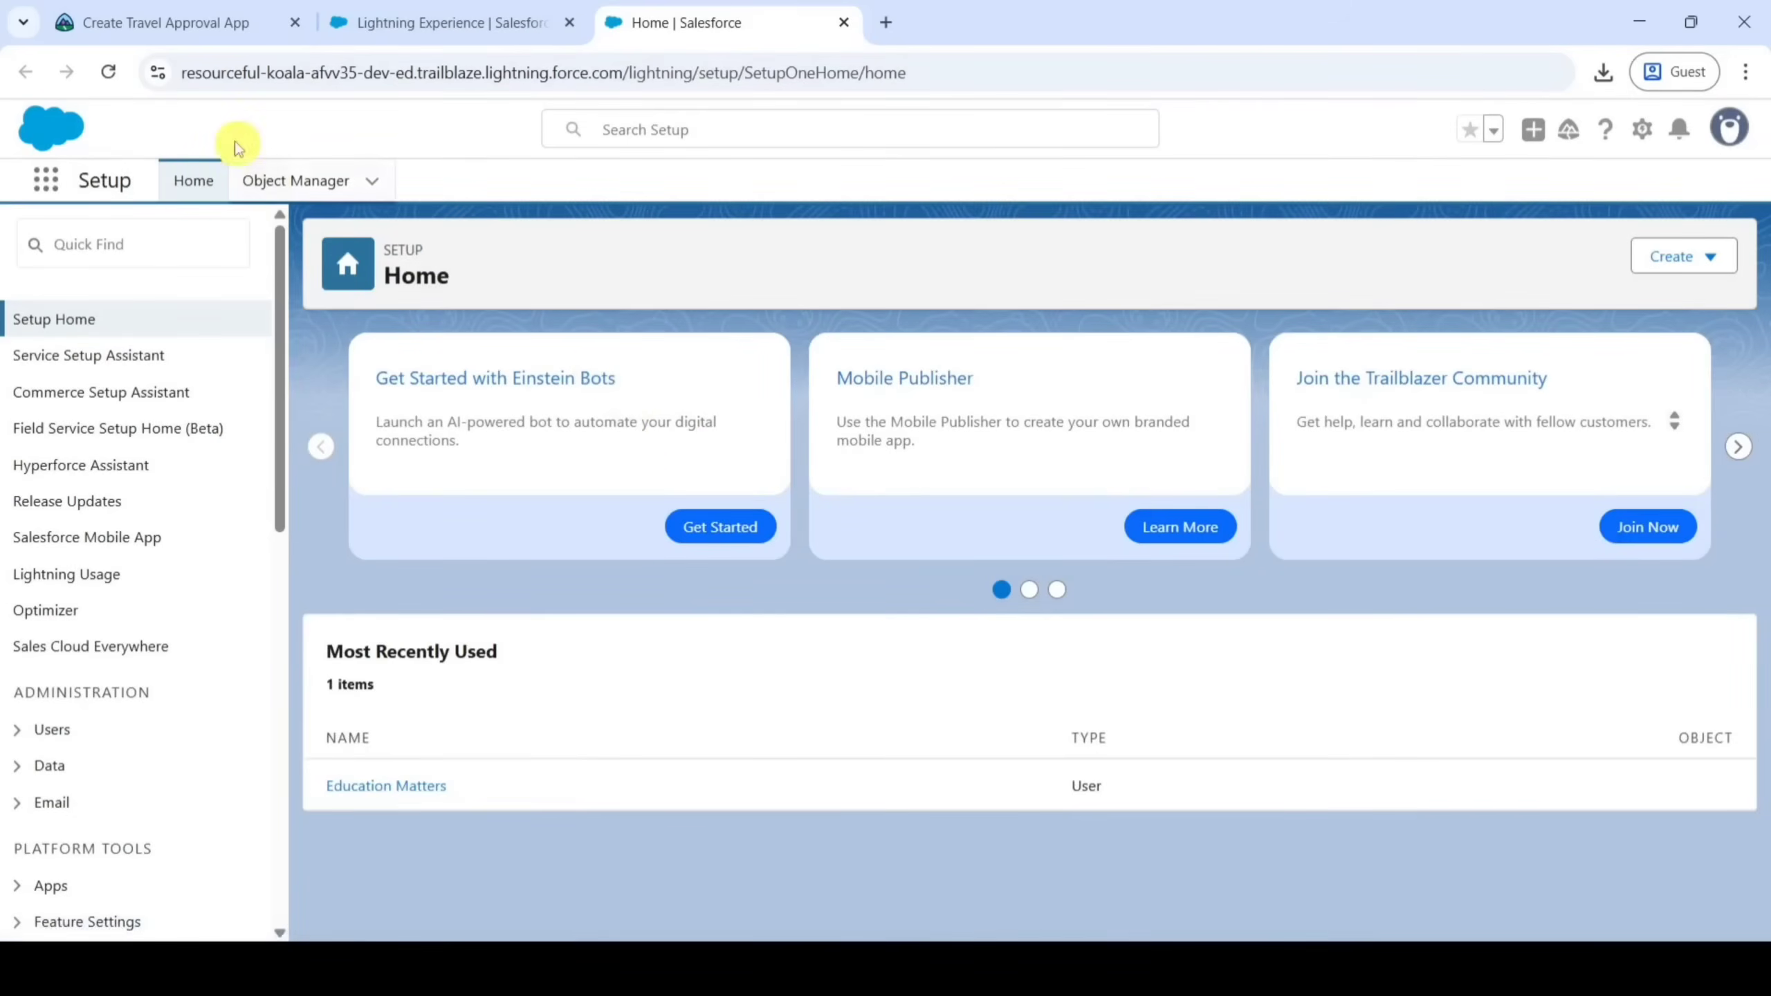
Following the Trailhead unit's instructions, find App Manager in the playground's Setup and start a new Lightning app
left_click(200, 31)
scroll(526, 621, "up", 15)
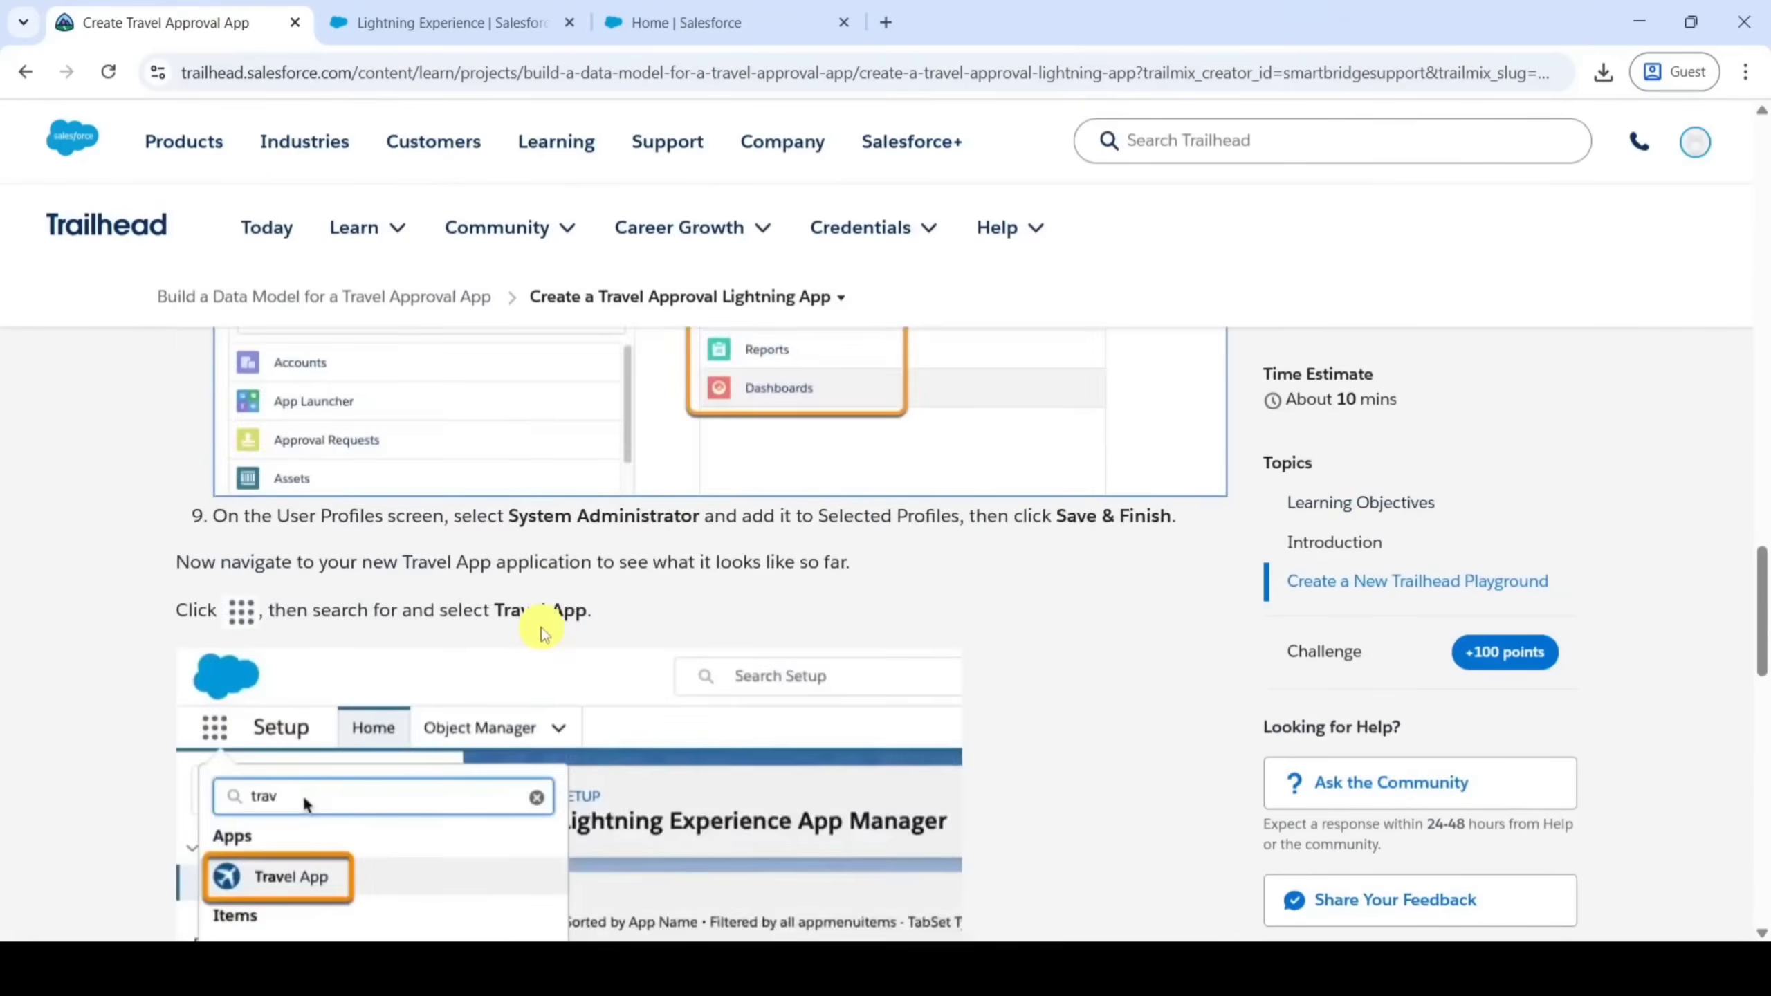
scroll(541, 633, "up", 15)
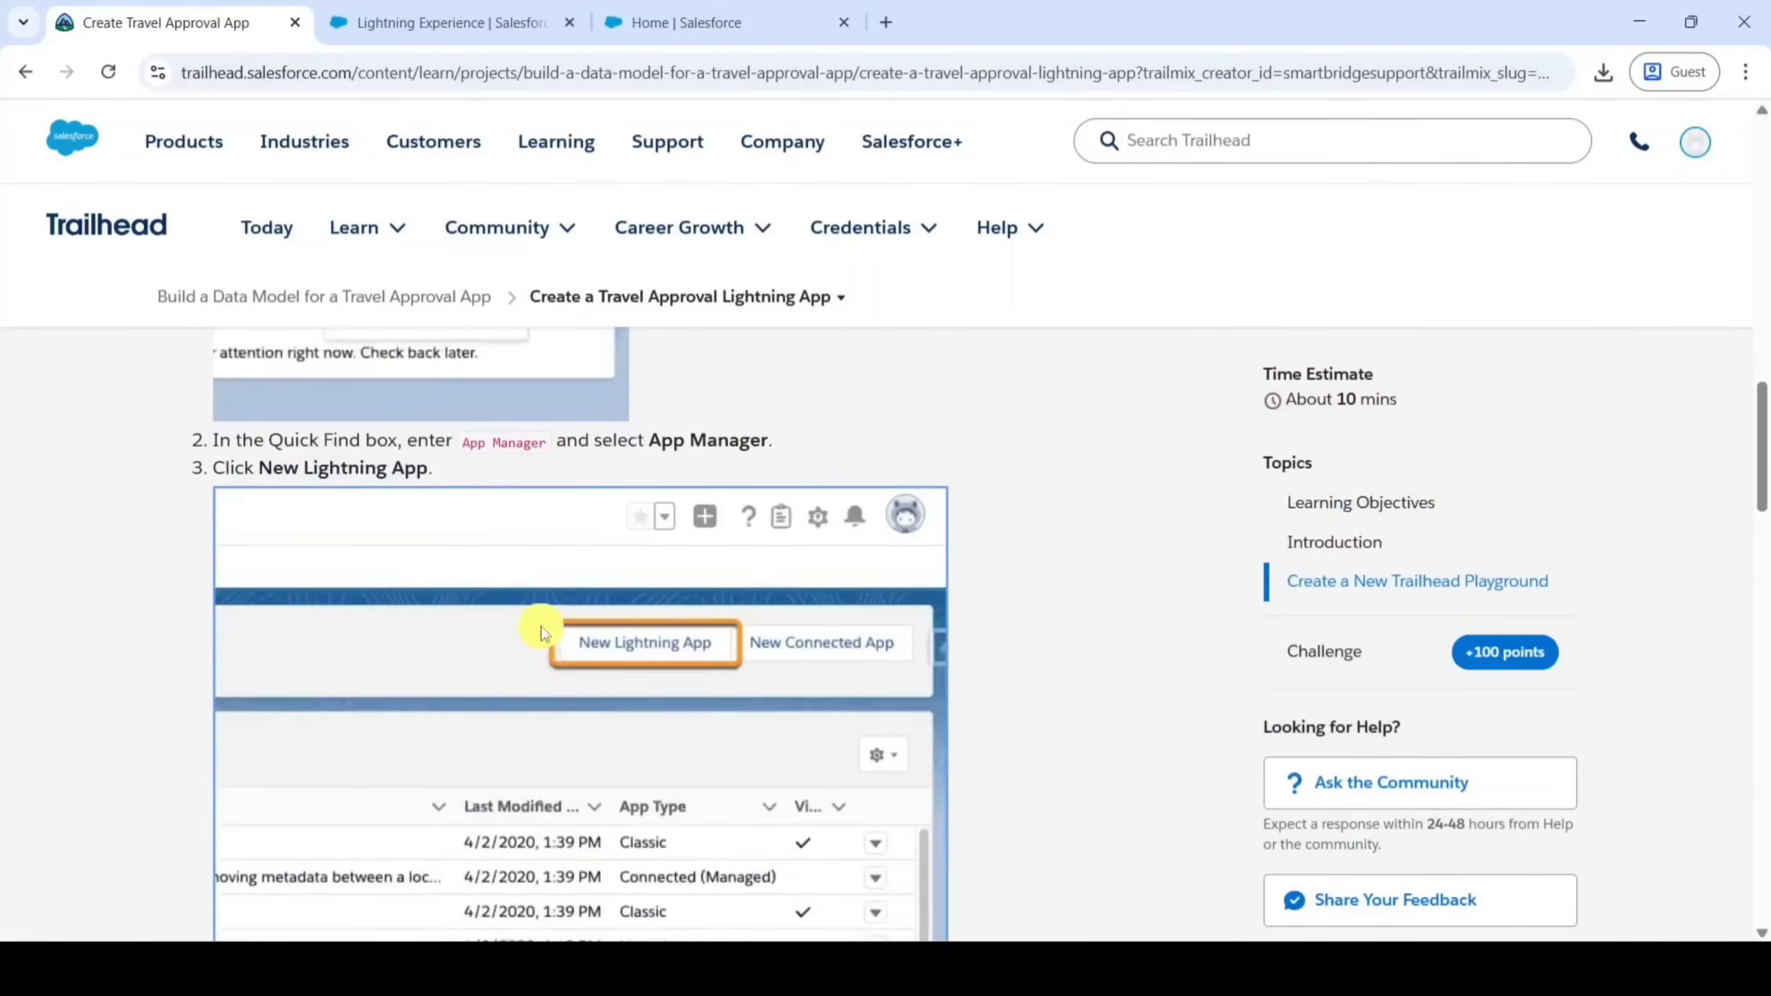
scroll(541, 626, "up", 5)
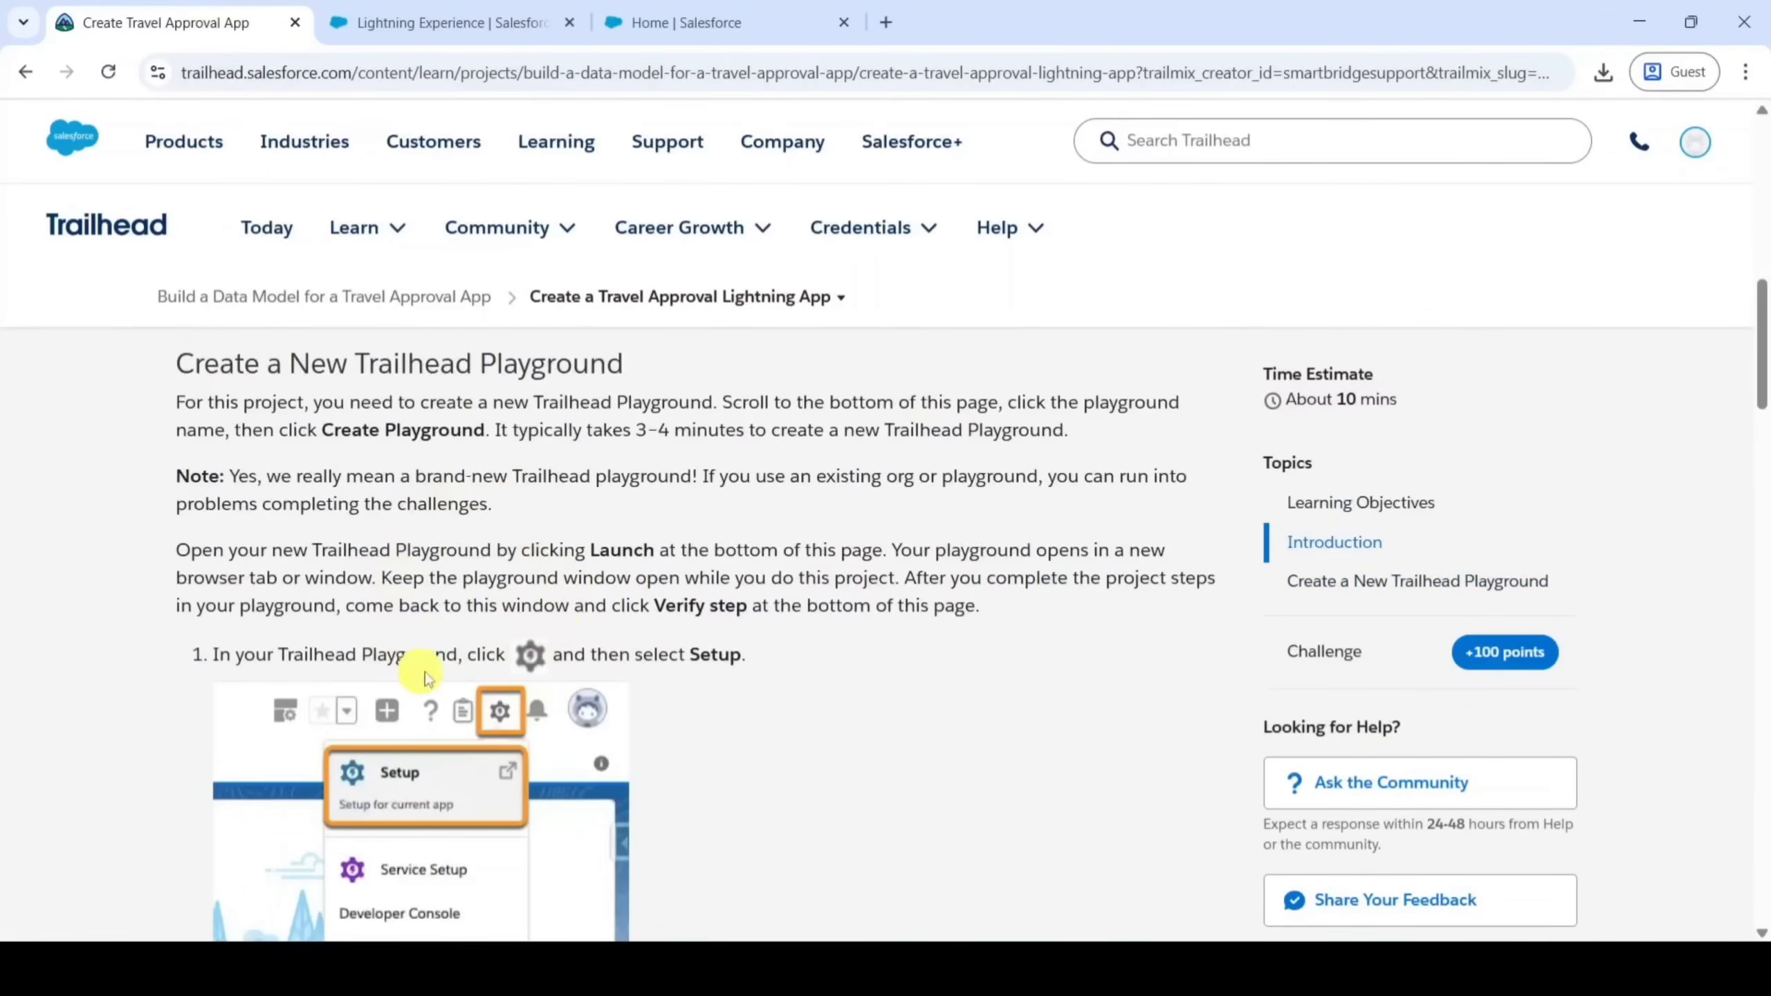
left_click(673, 19)
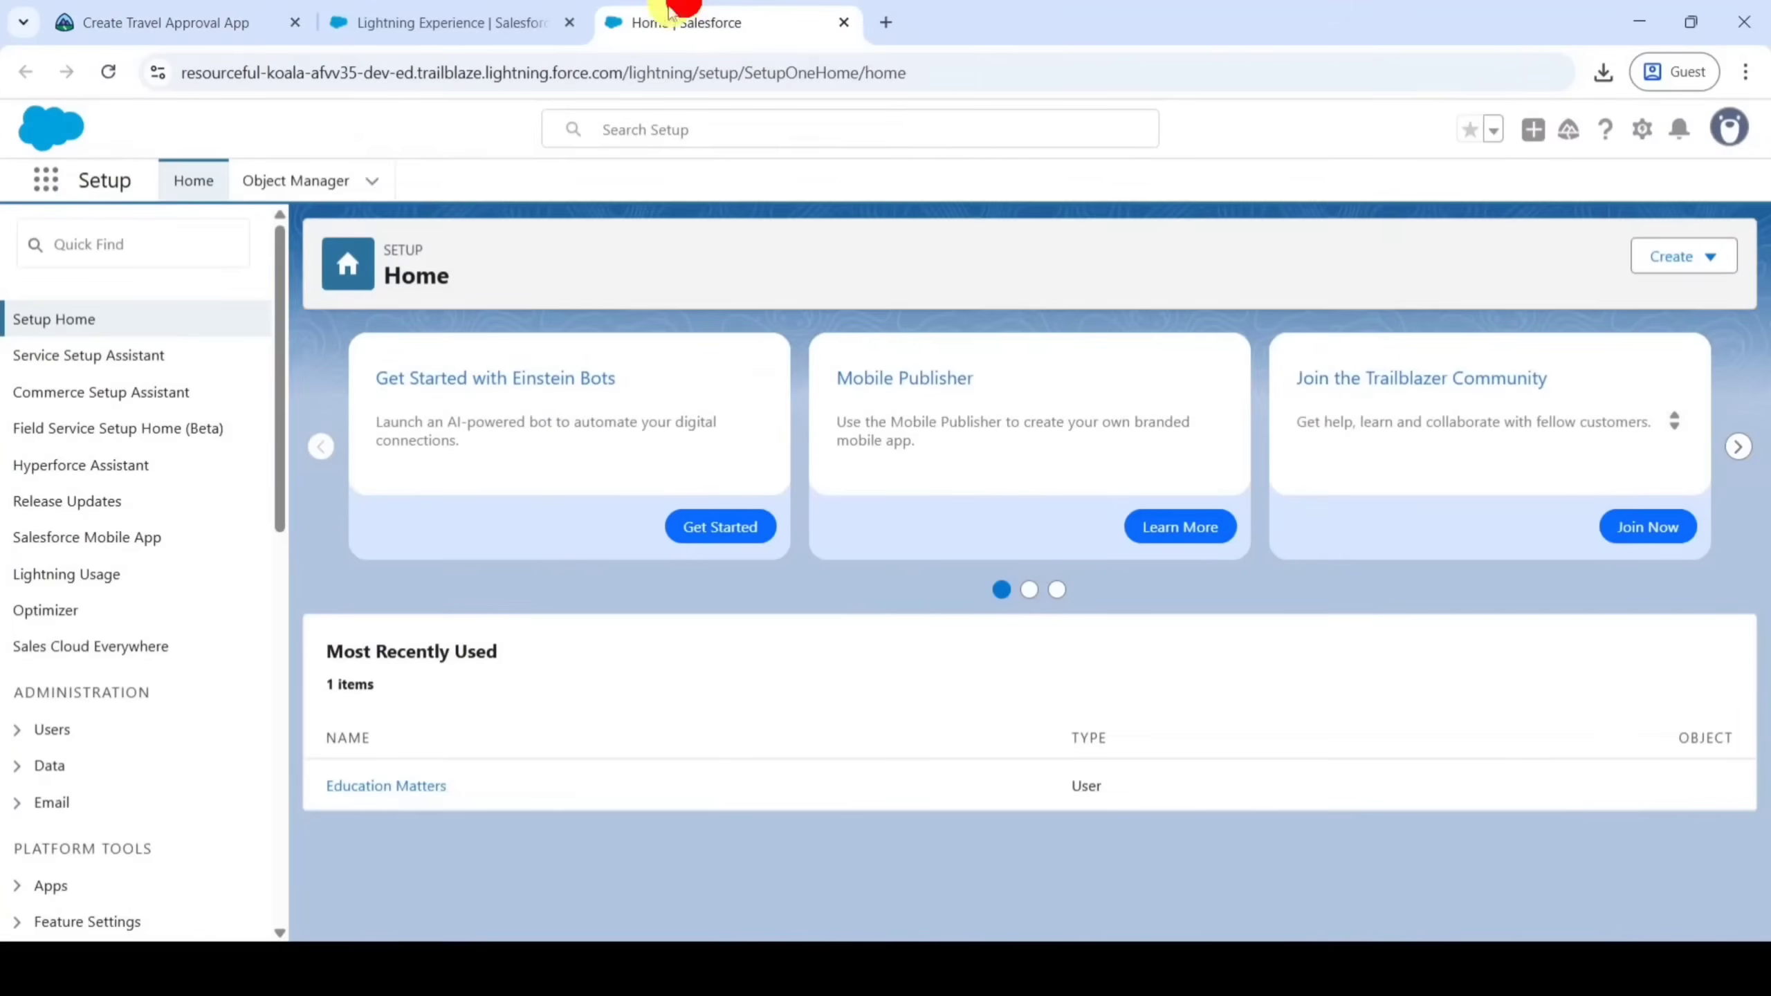
left_click(137, 244)
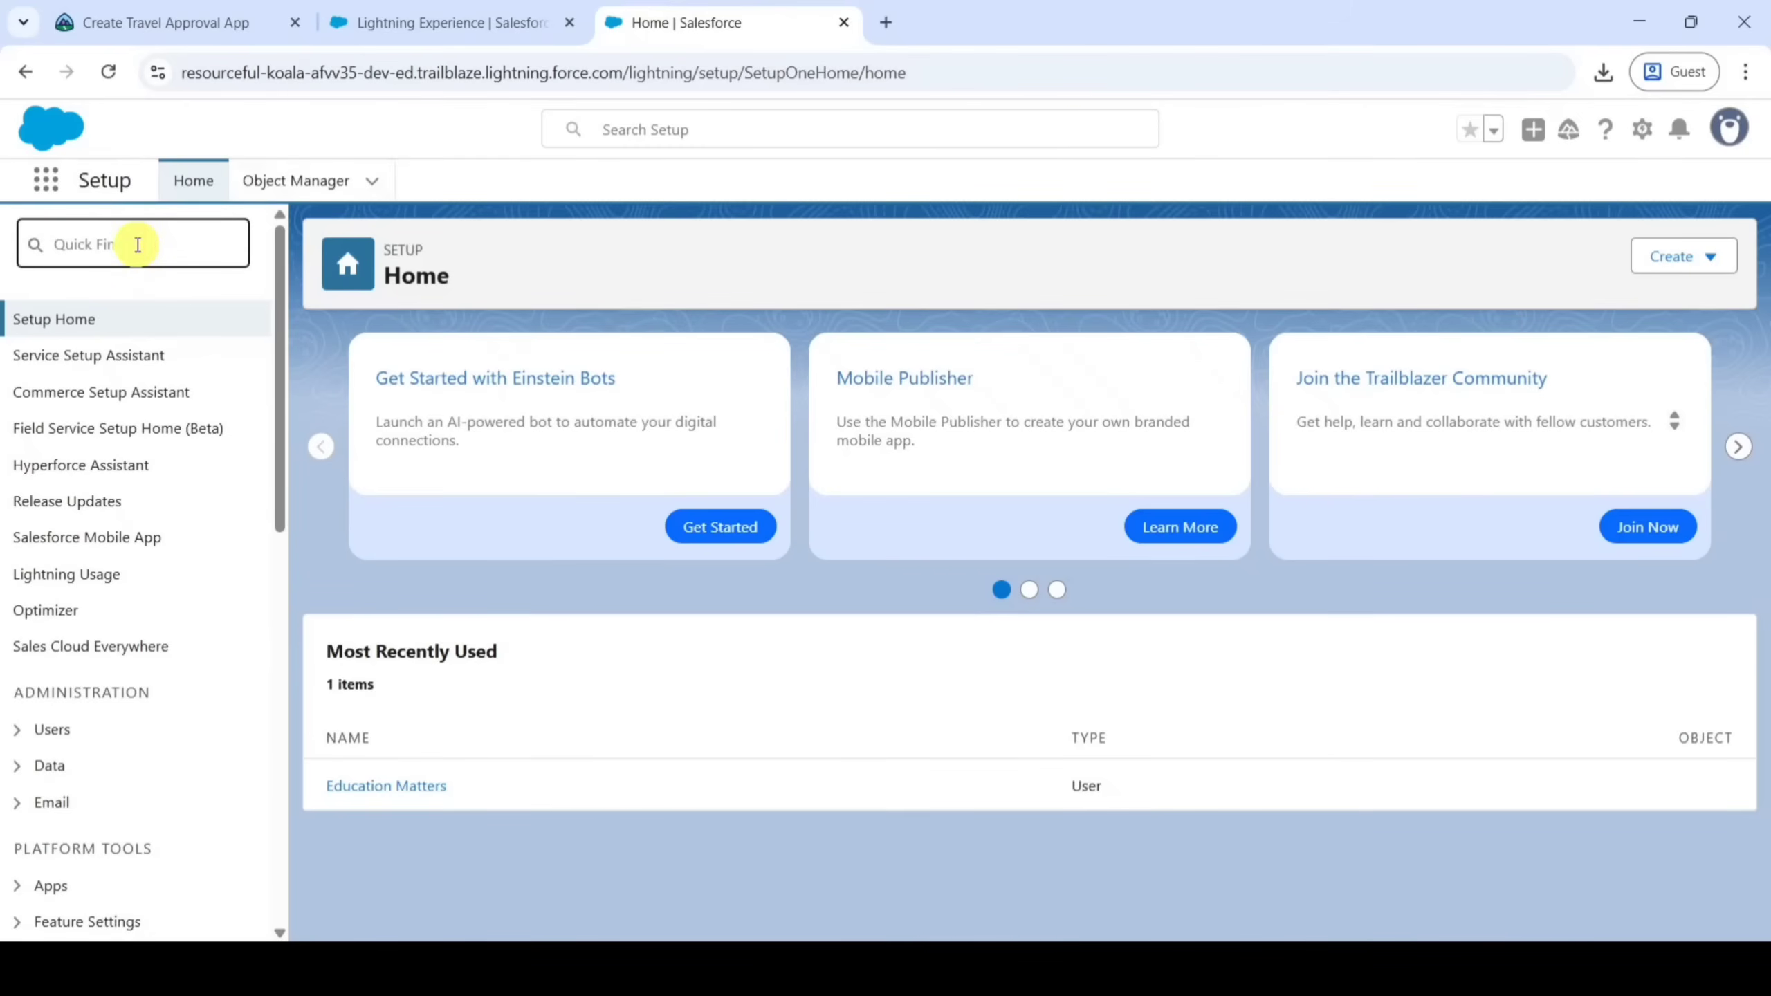
type("app man")
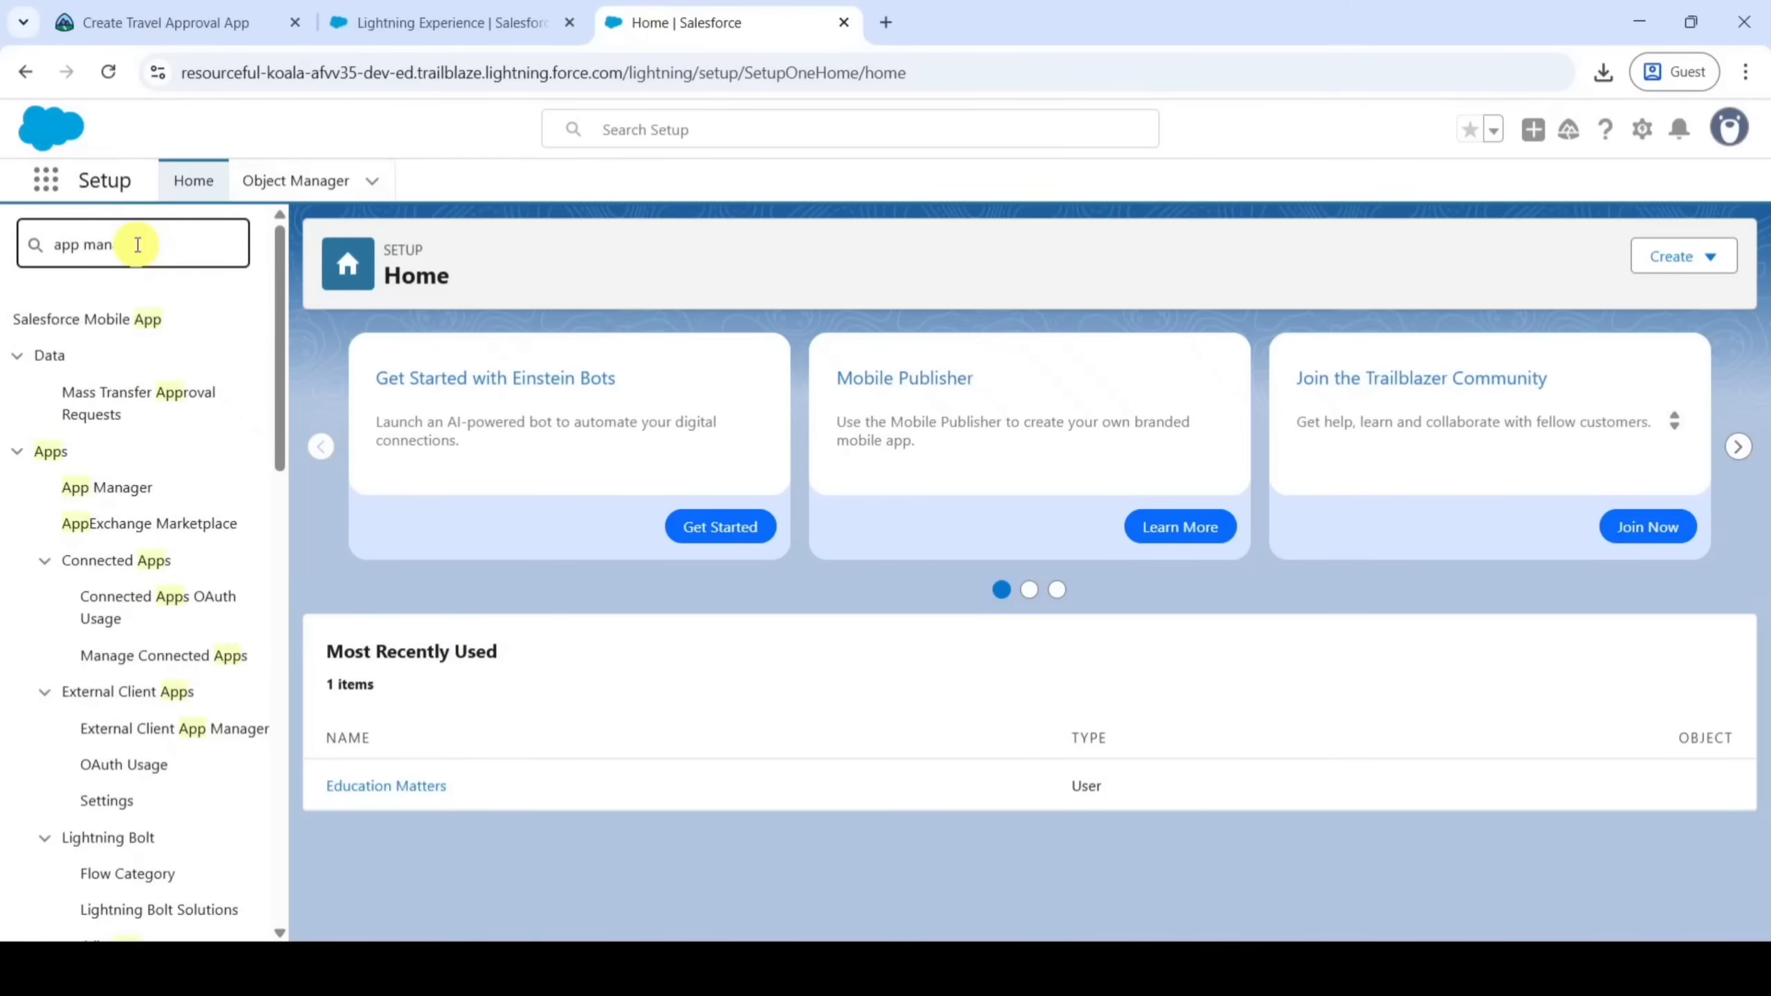
type("a")
left_click(129, 357)
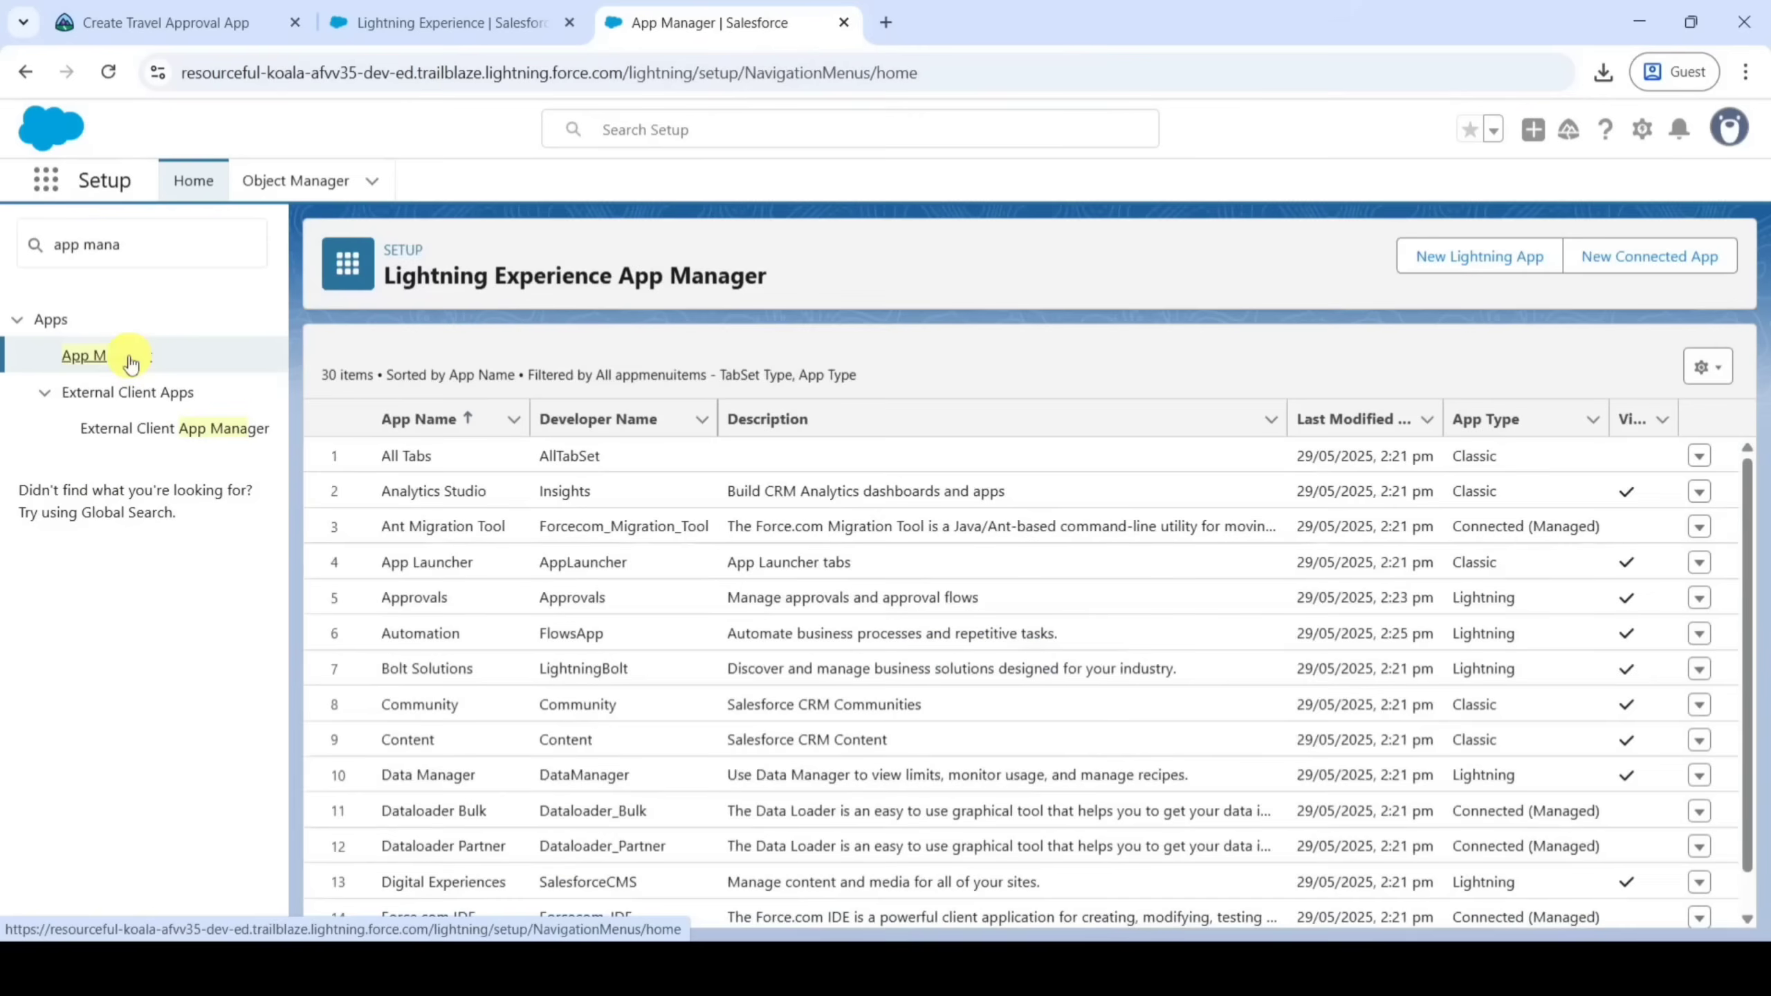
left_click(1455, 264)
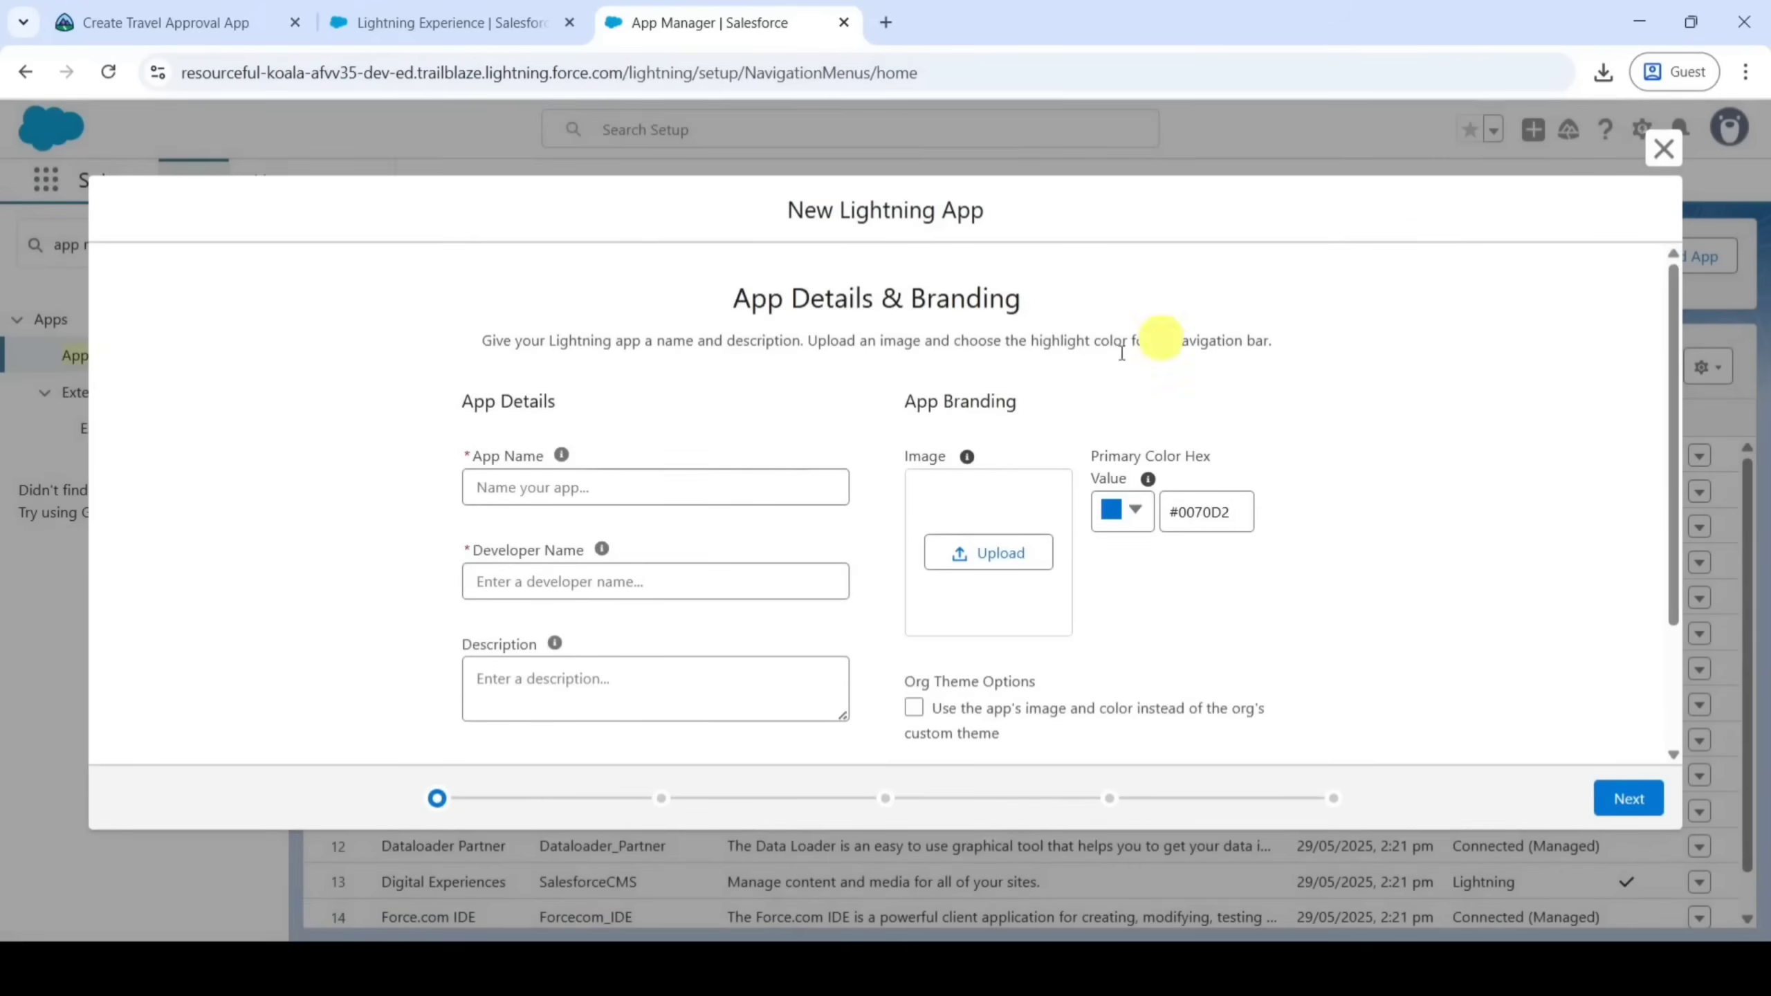
Copy the app name "Travel App" from the Trailhead instructions and enter it as the new Lightning app's name
left_click(258, 21)
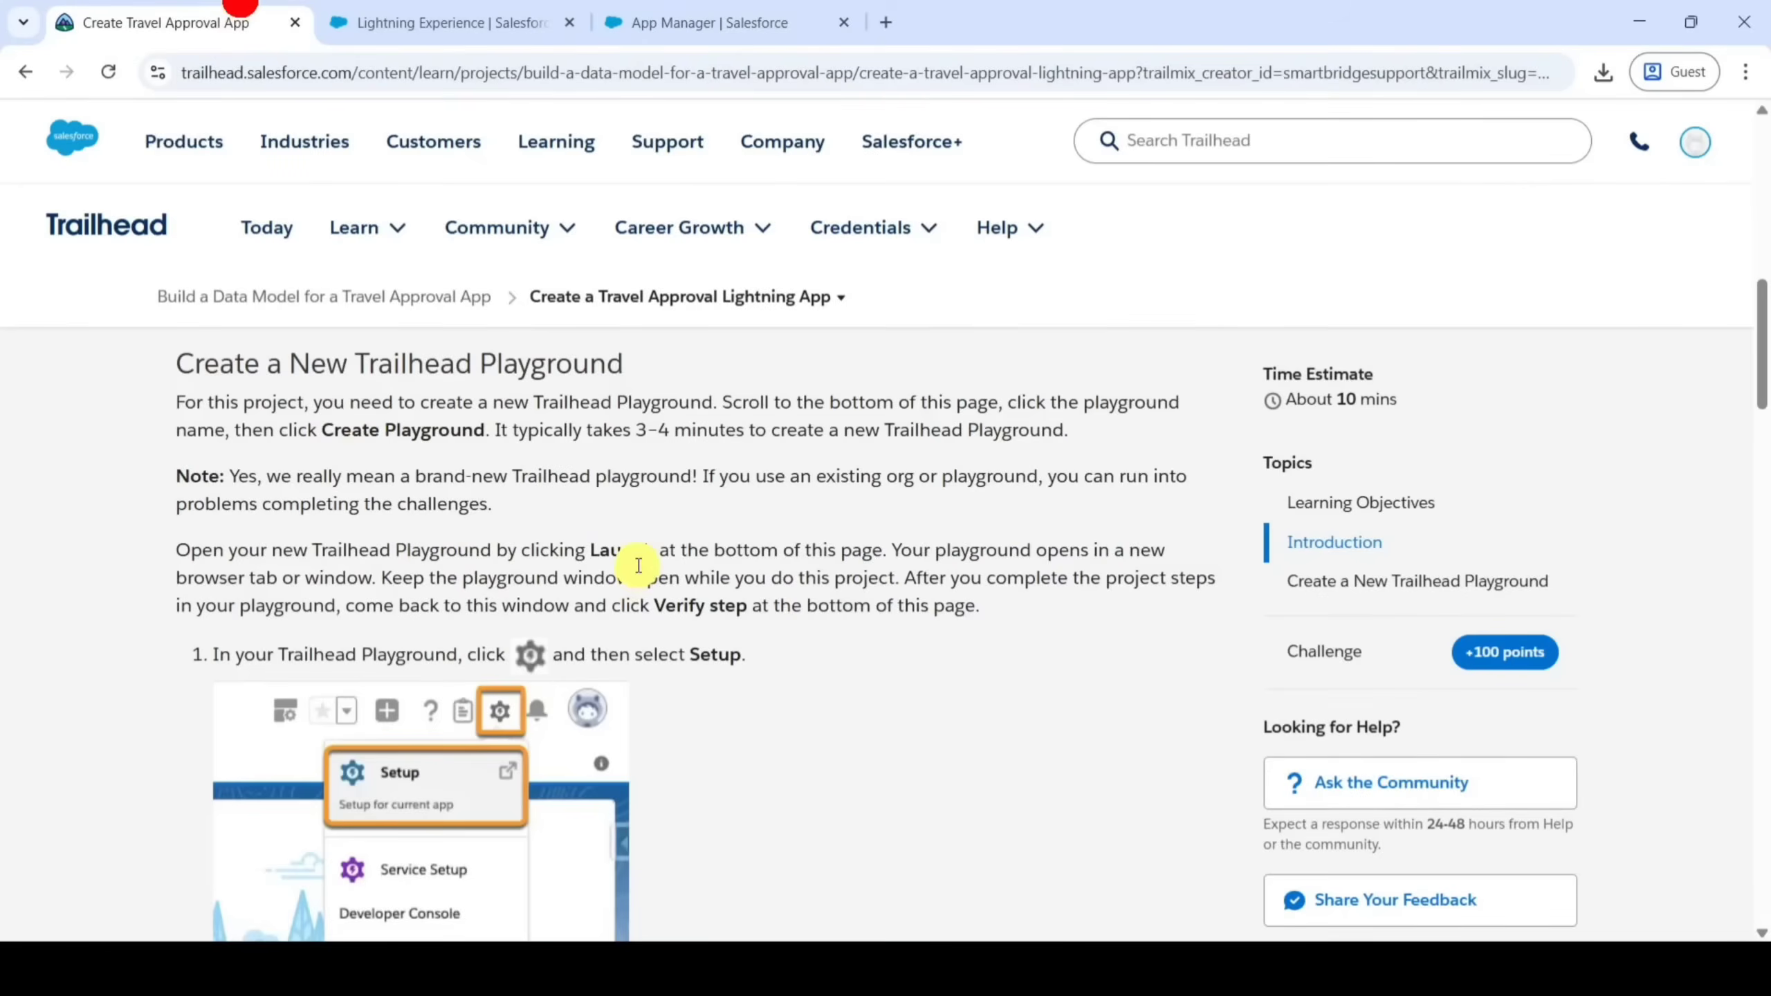
scroll(638, 567, "down", 5)
scroll(638, 565, "down", 10)
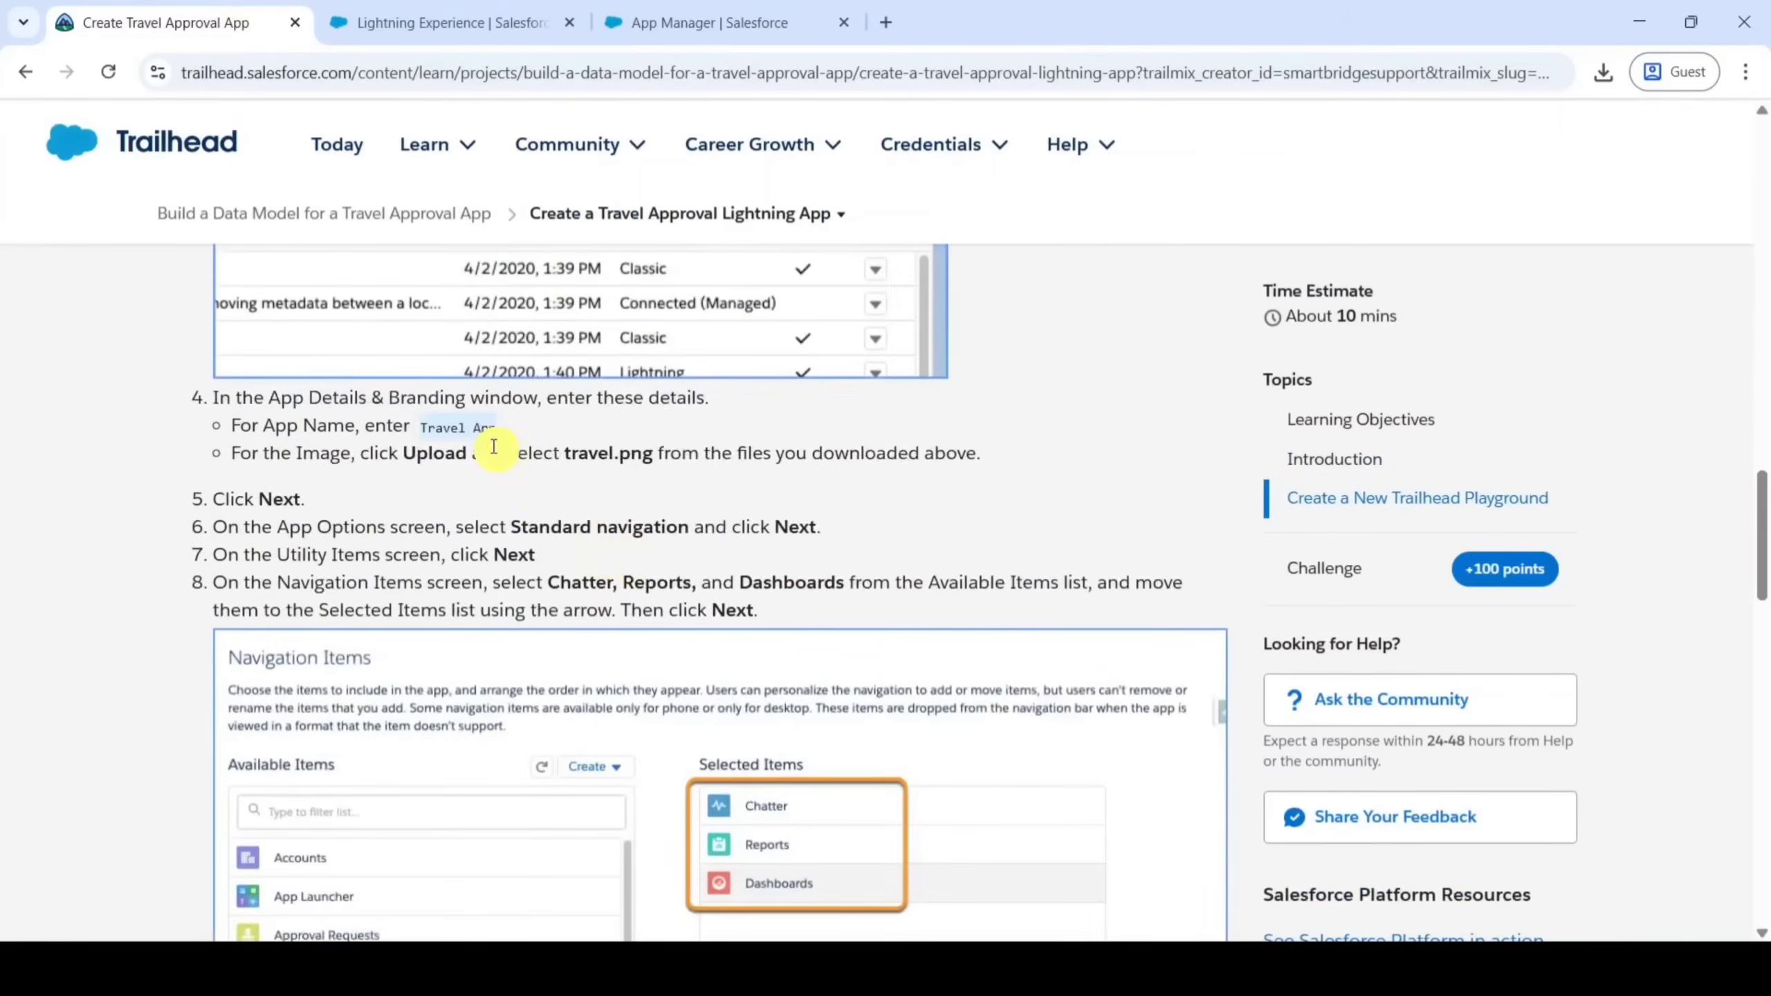
right_click(454, 425)
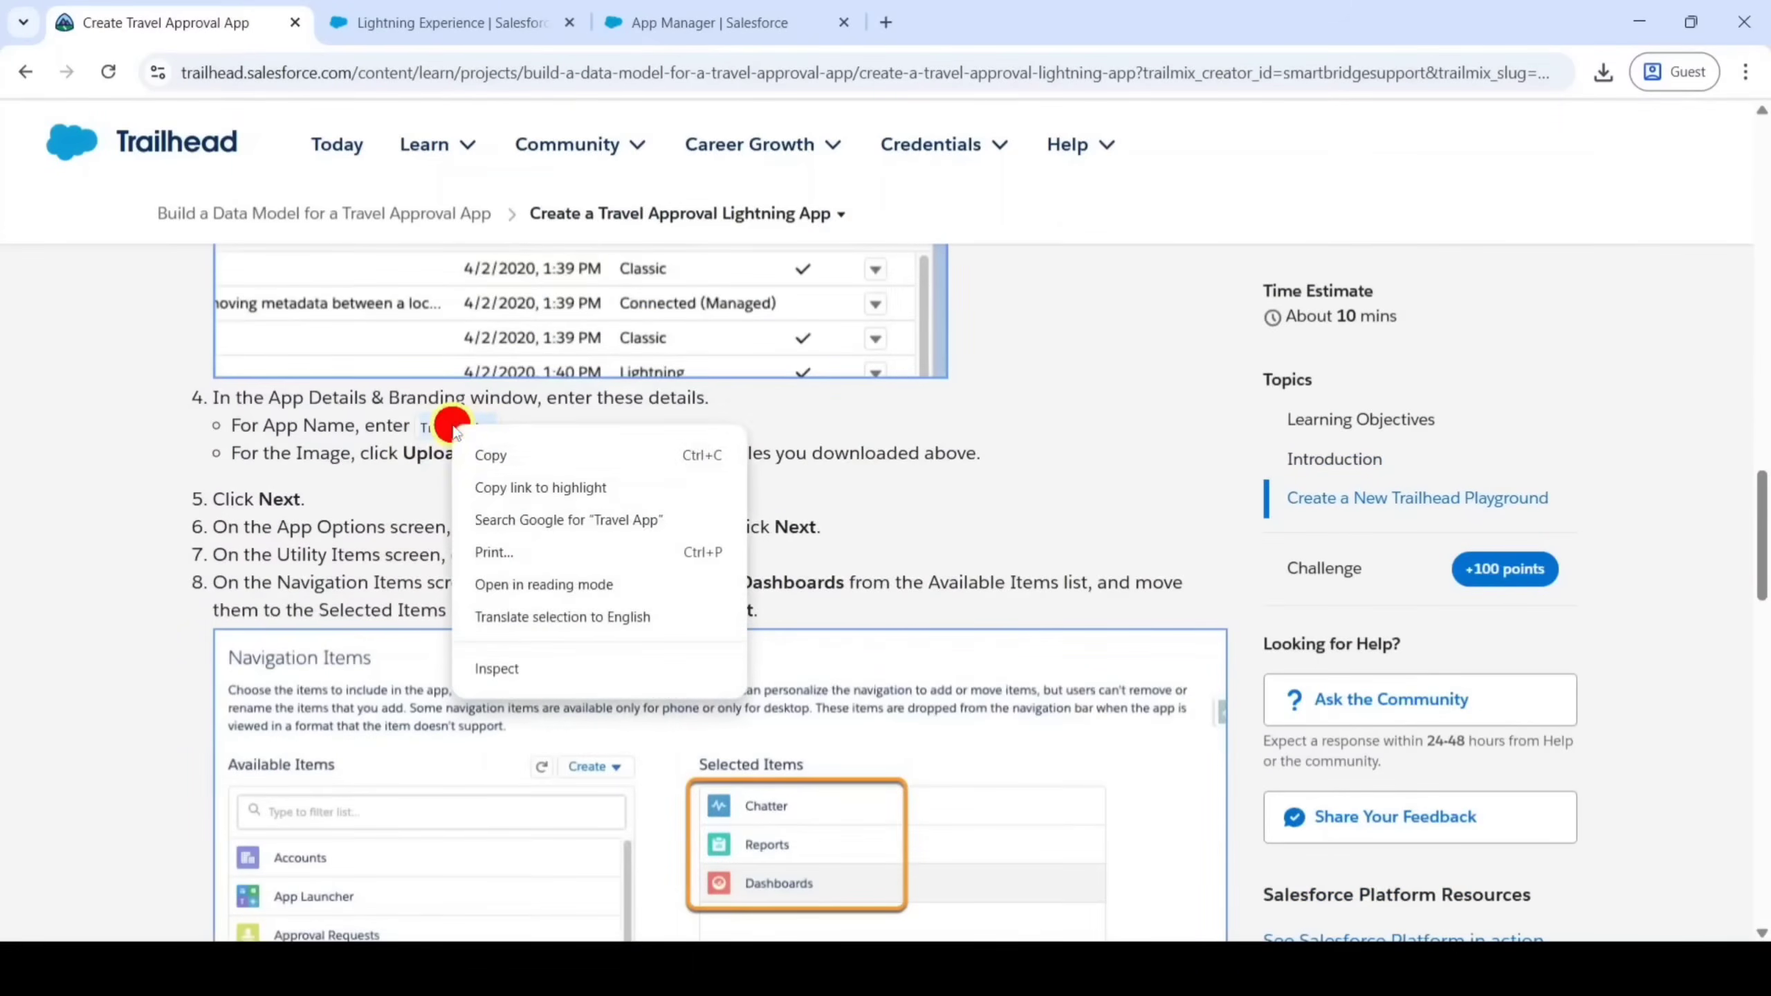
left_click(530, 457)
left_click(677, 7)
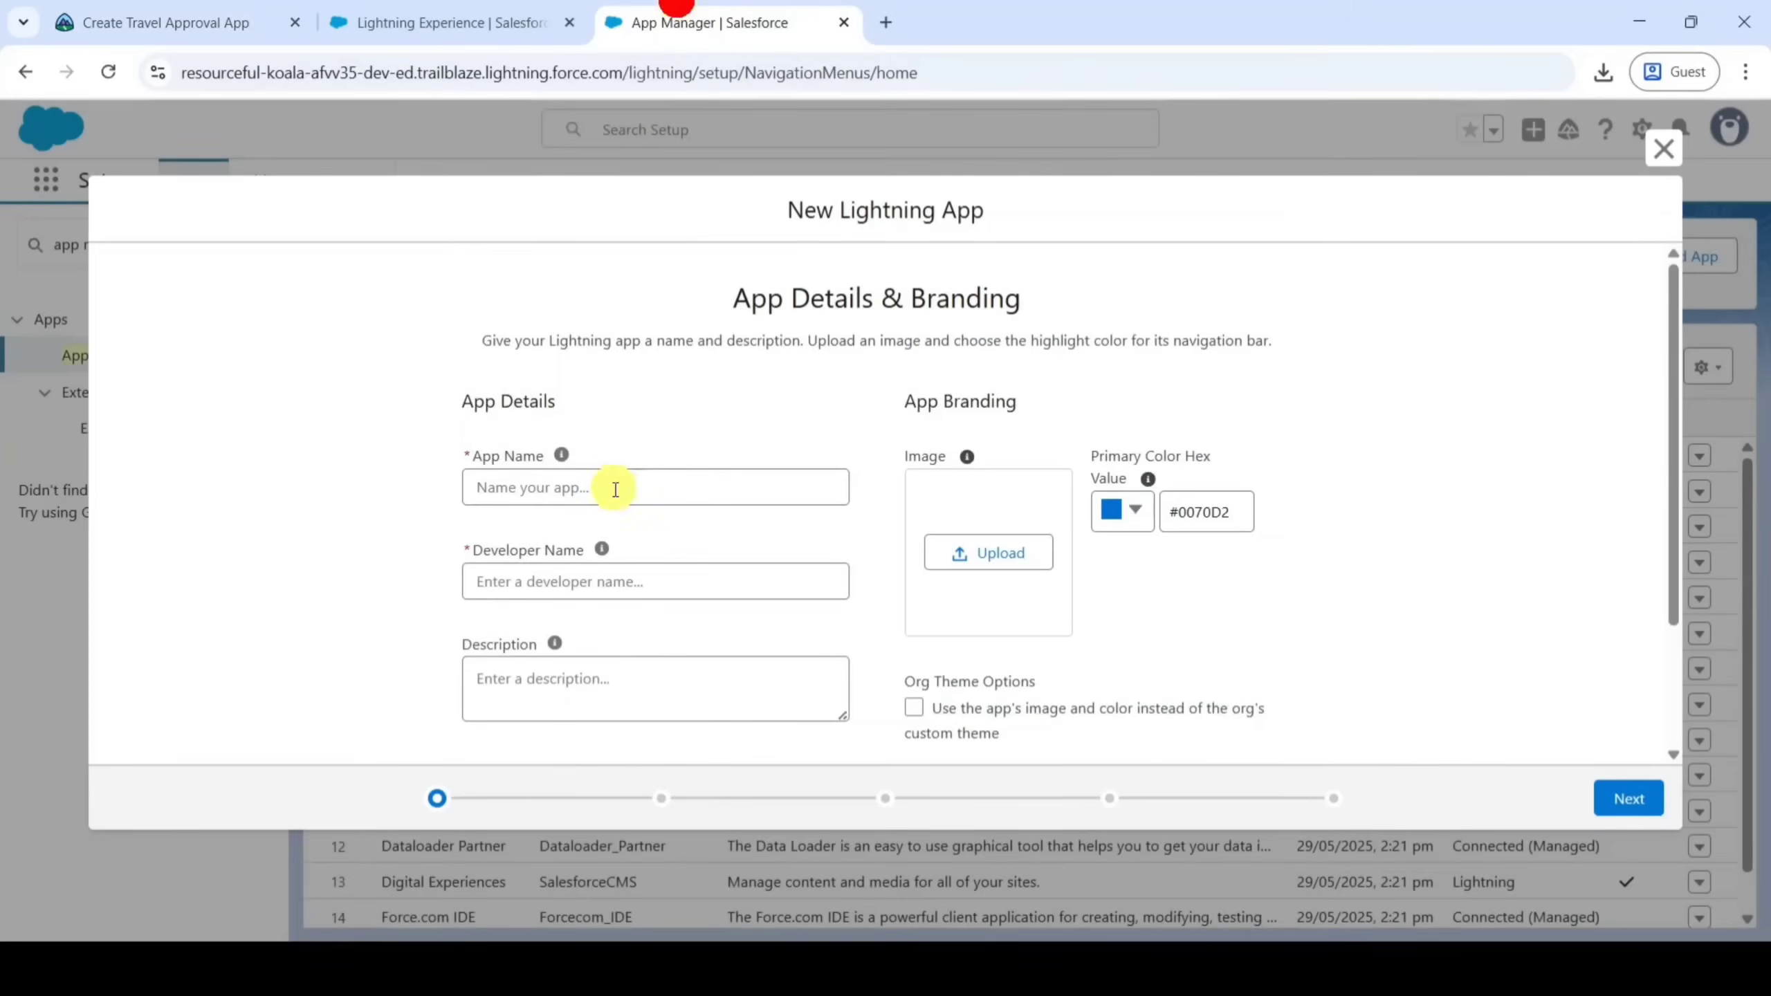
left_click(608, 491)
key("ctrl+v")
left_click(633, 412)
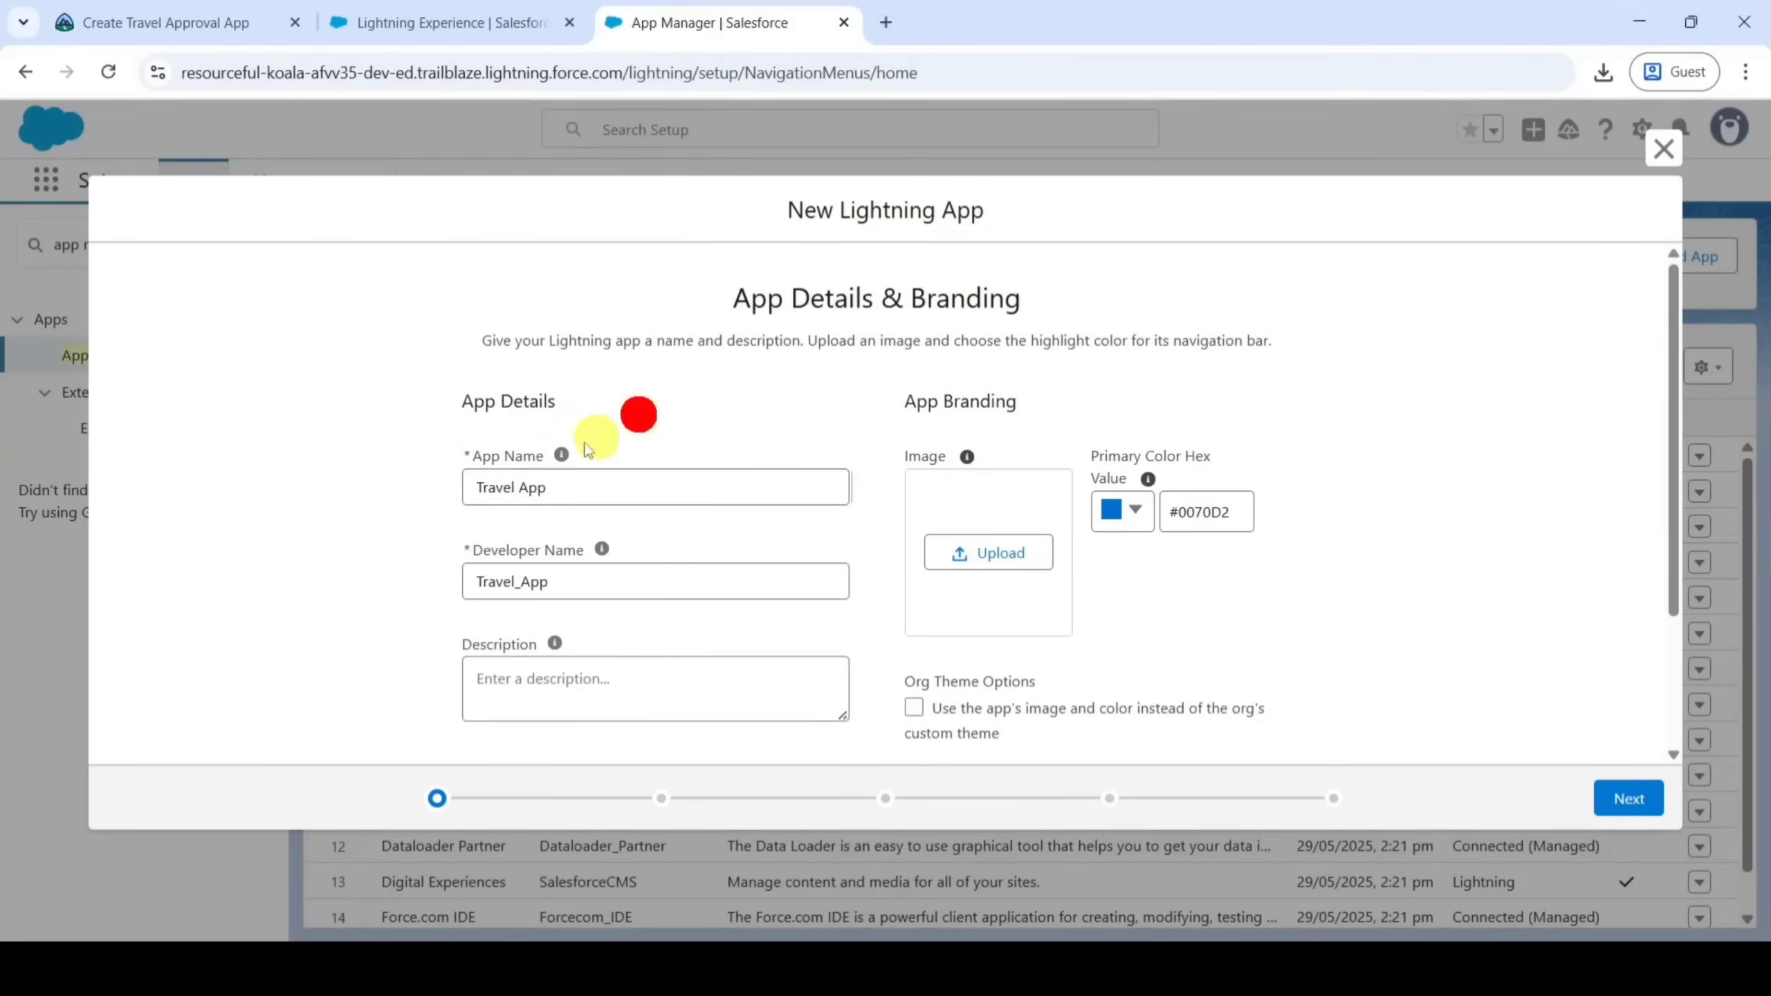
Upload the travel PNG from the extracted TravelAppWorkshopFiles folder as the app's branding image
left_click(991, 561)
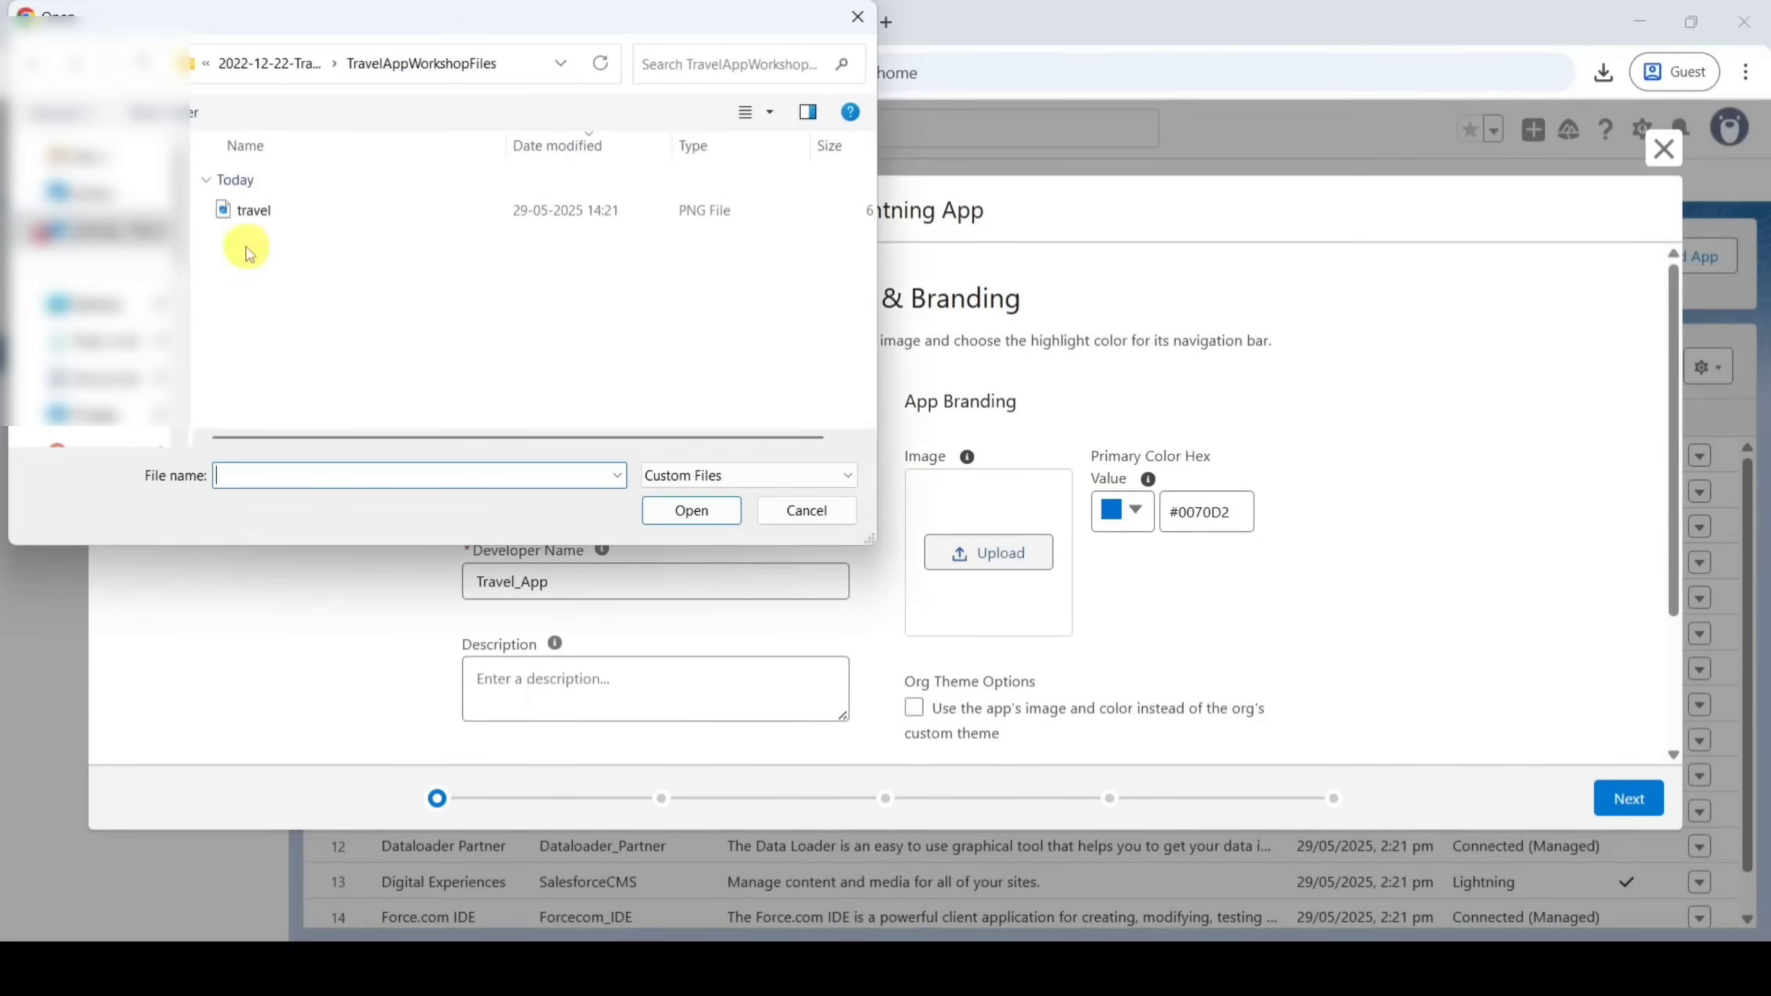
left_click(133, 66)
left_click(132, 67)
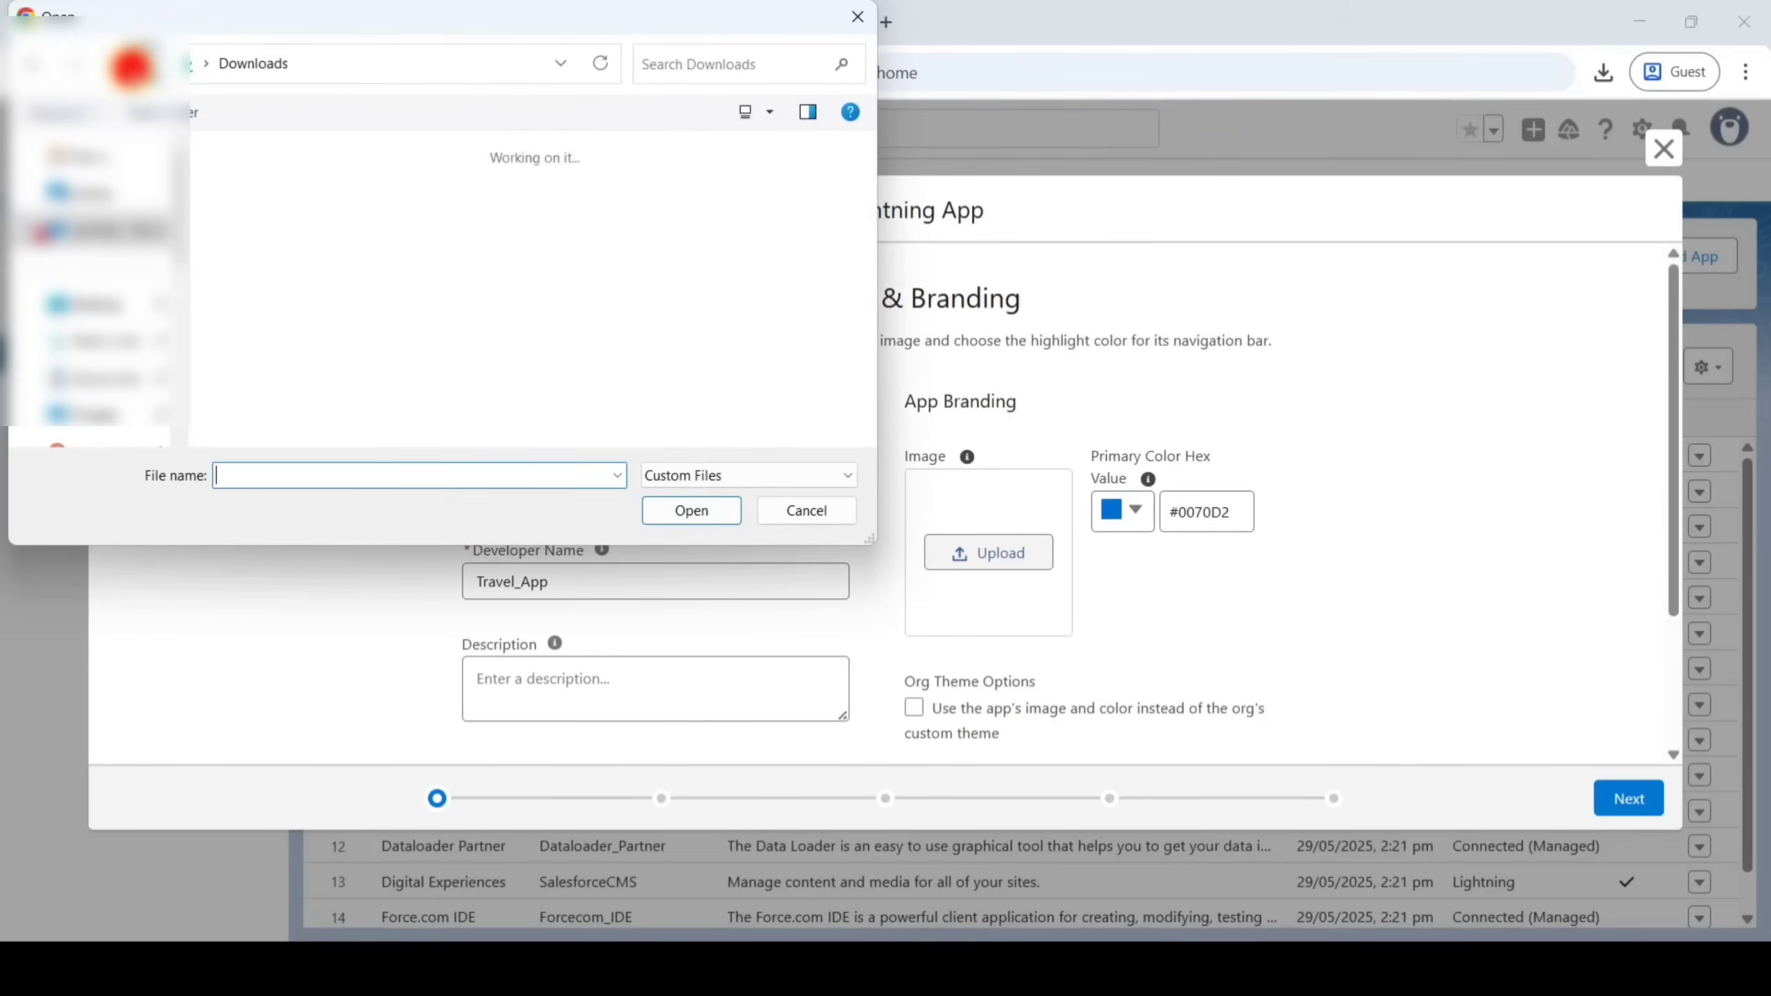
double_click(258, 249)
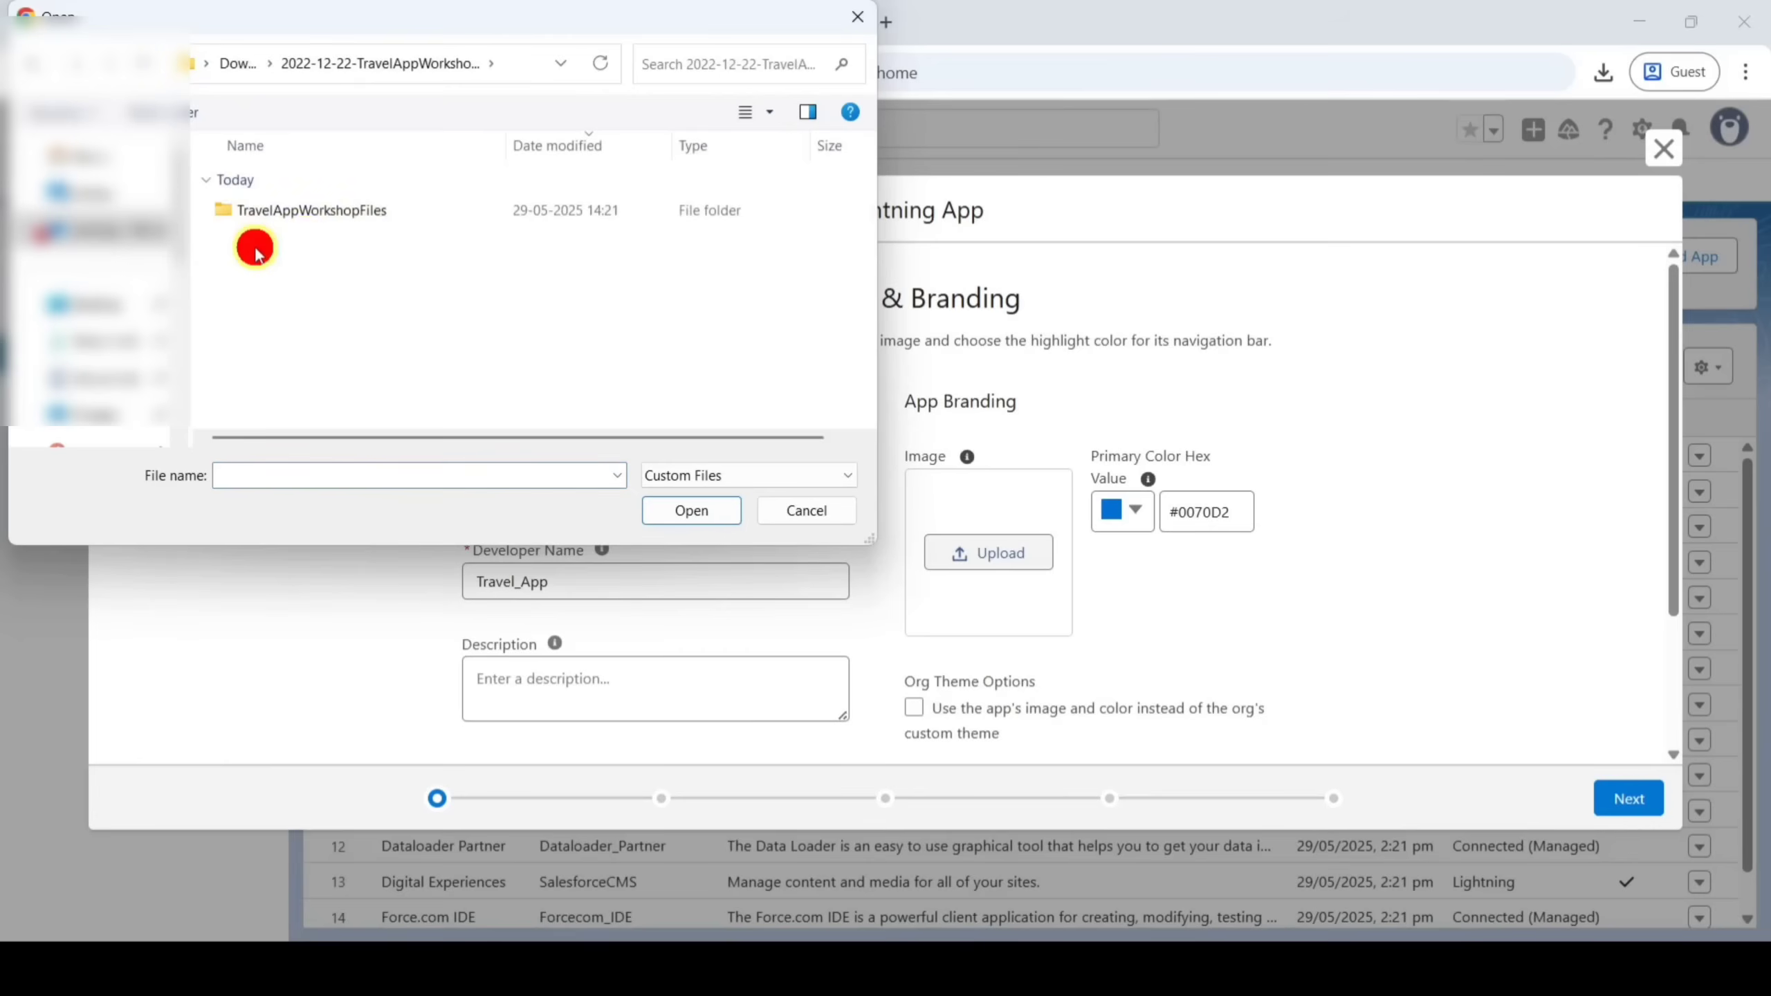
left_click(333, 217)
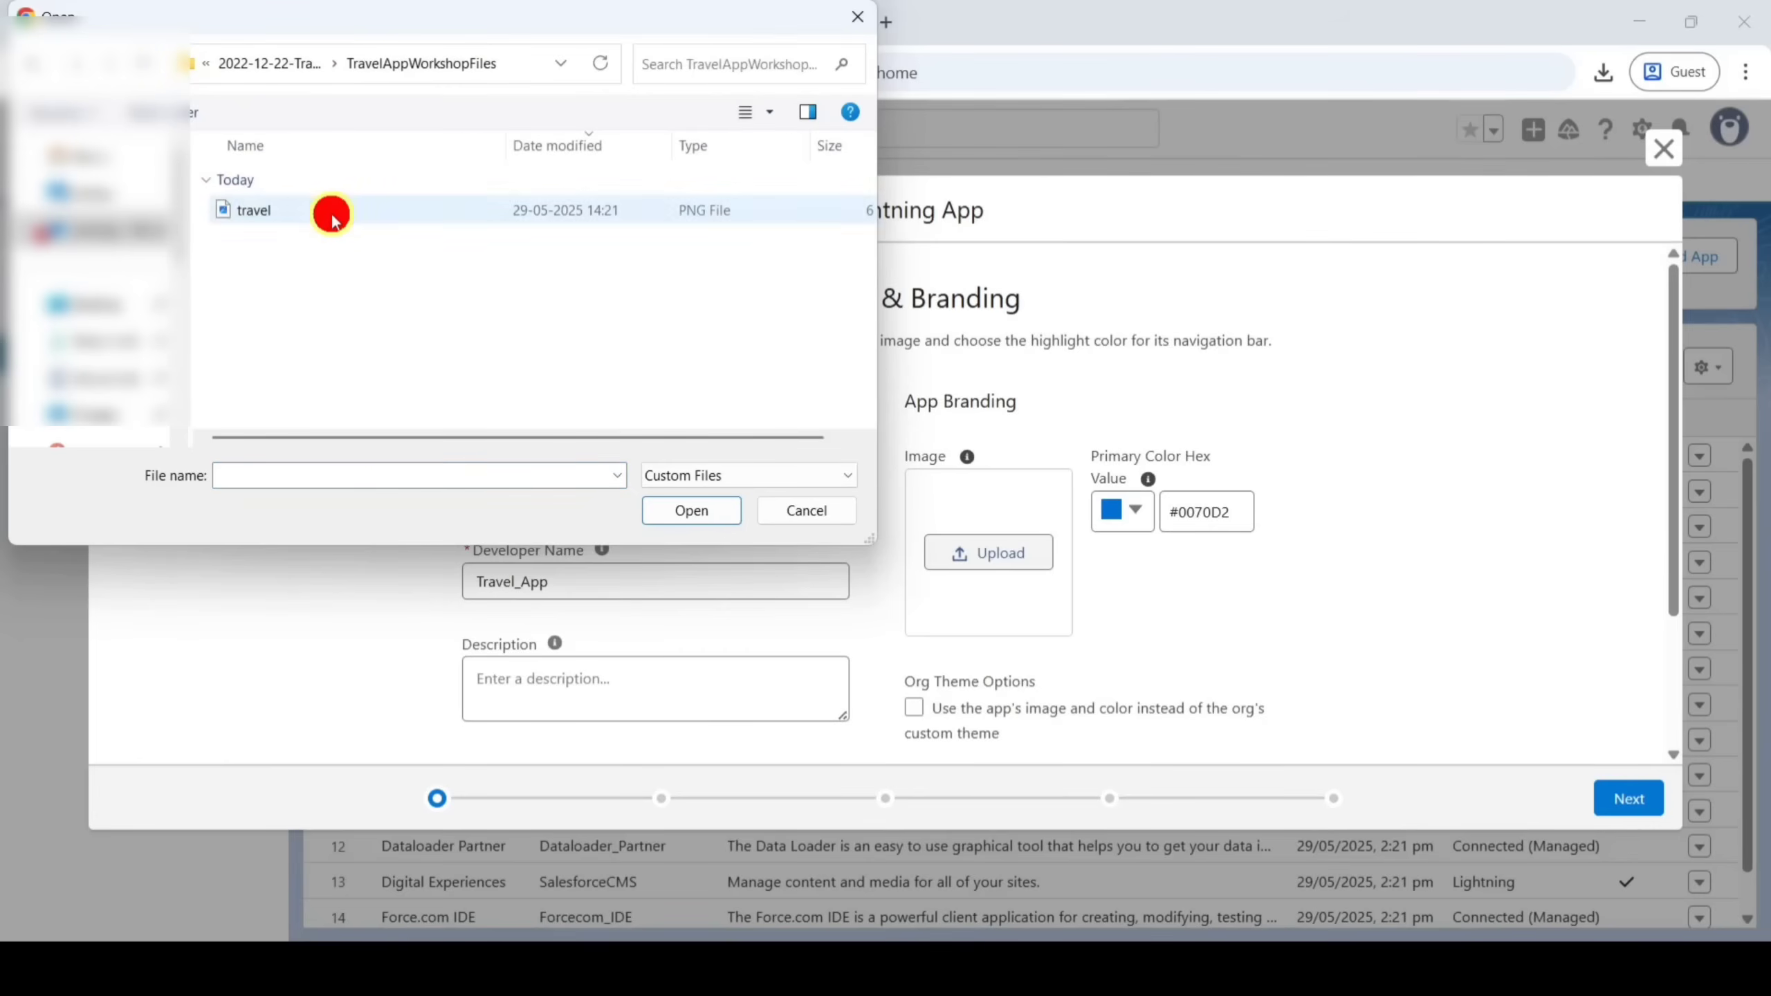
left_click(285, 214)
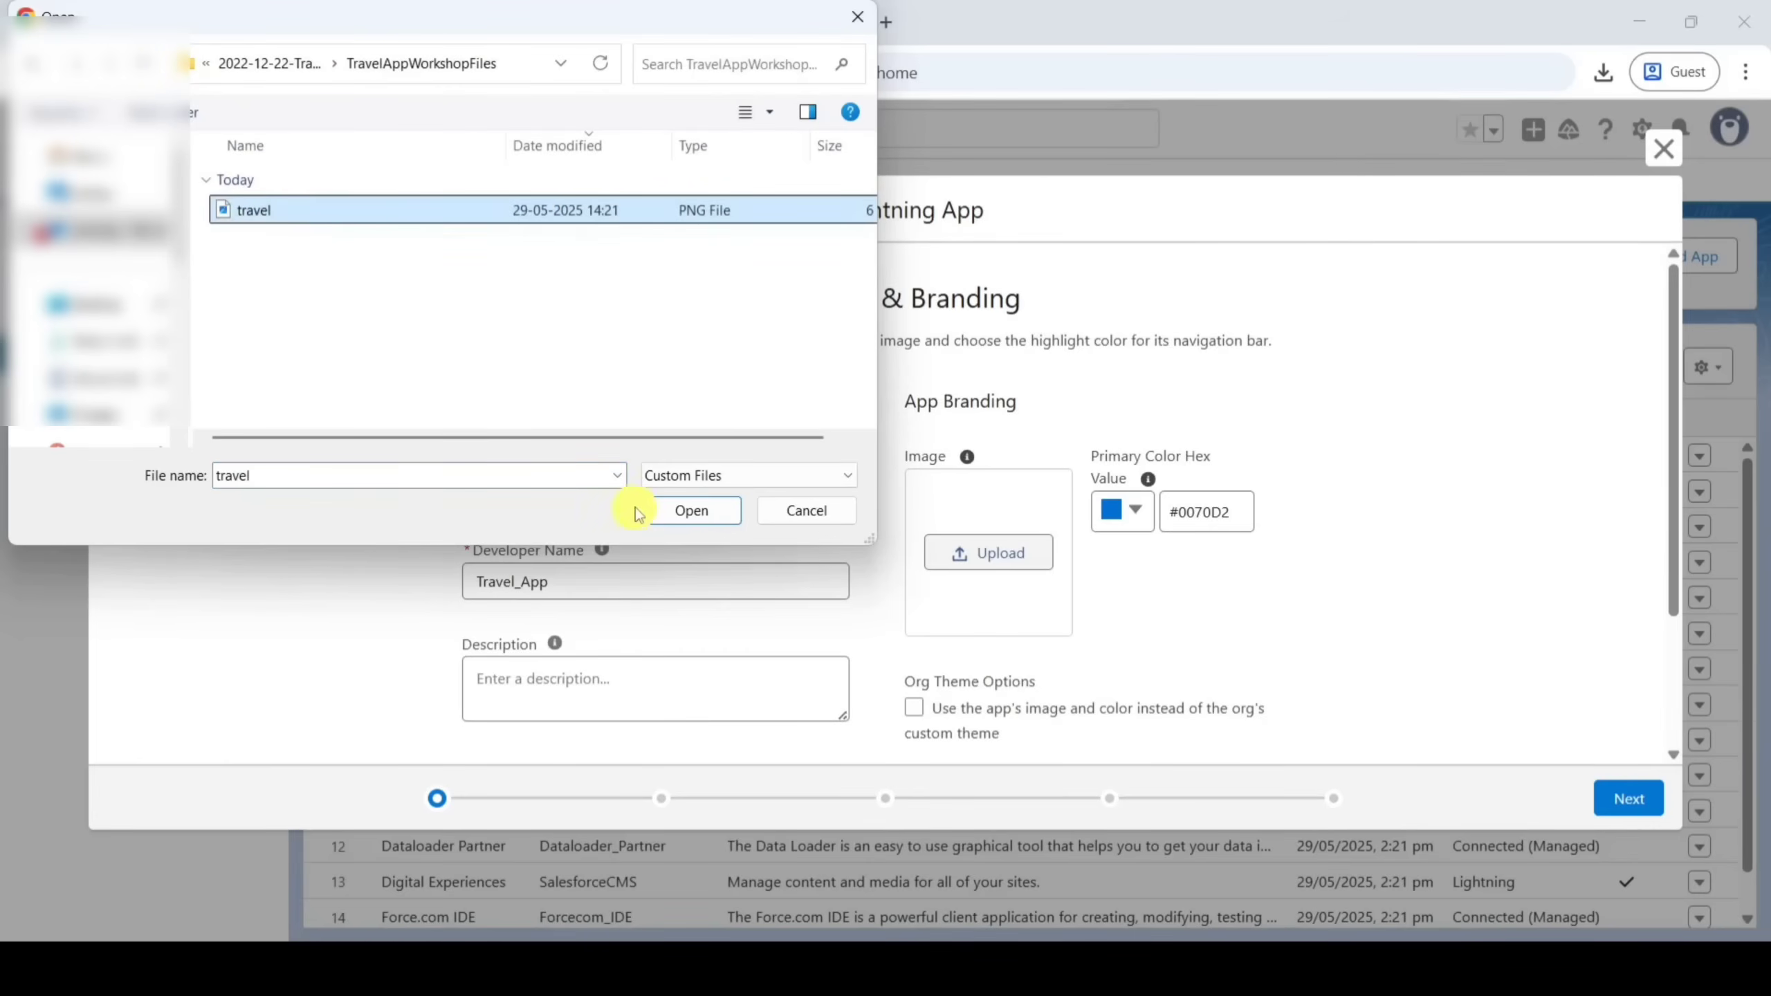
left_click(671, 519)
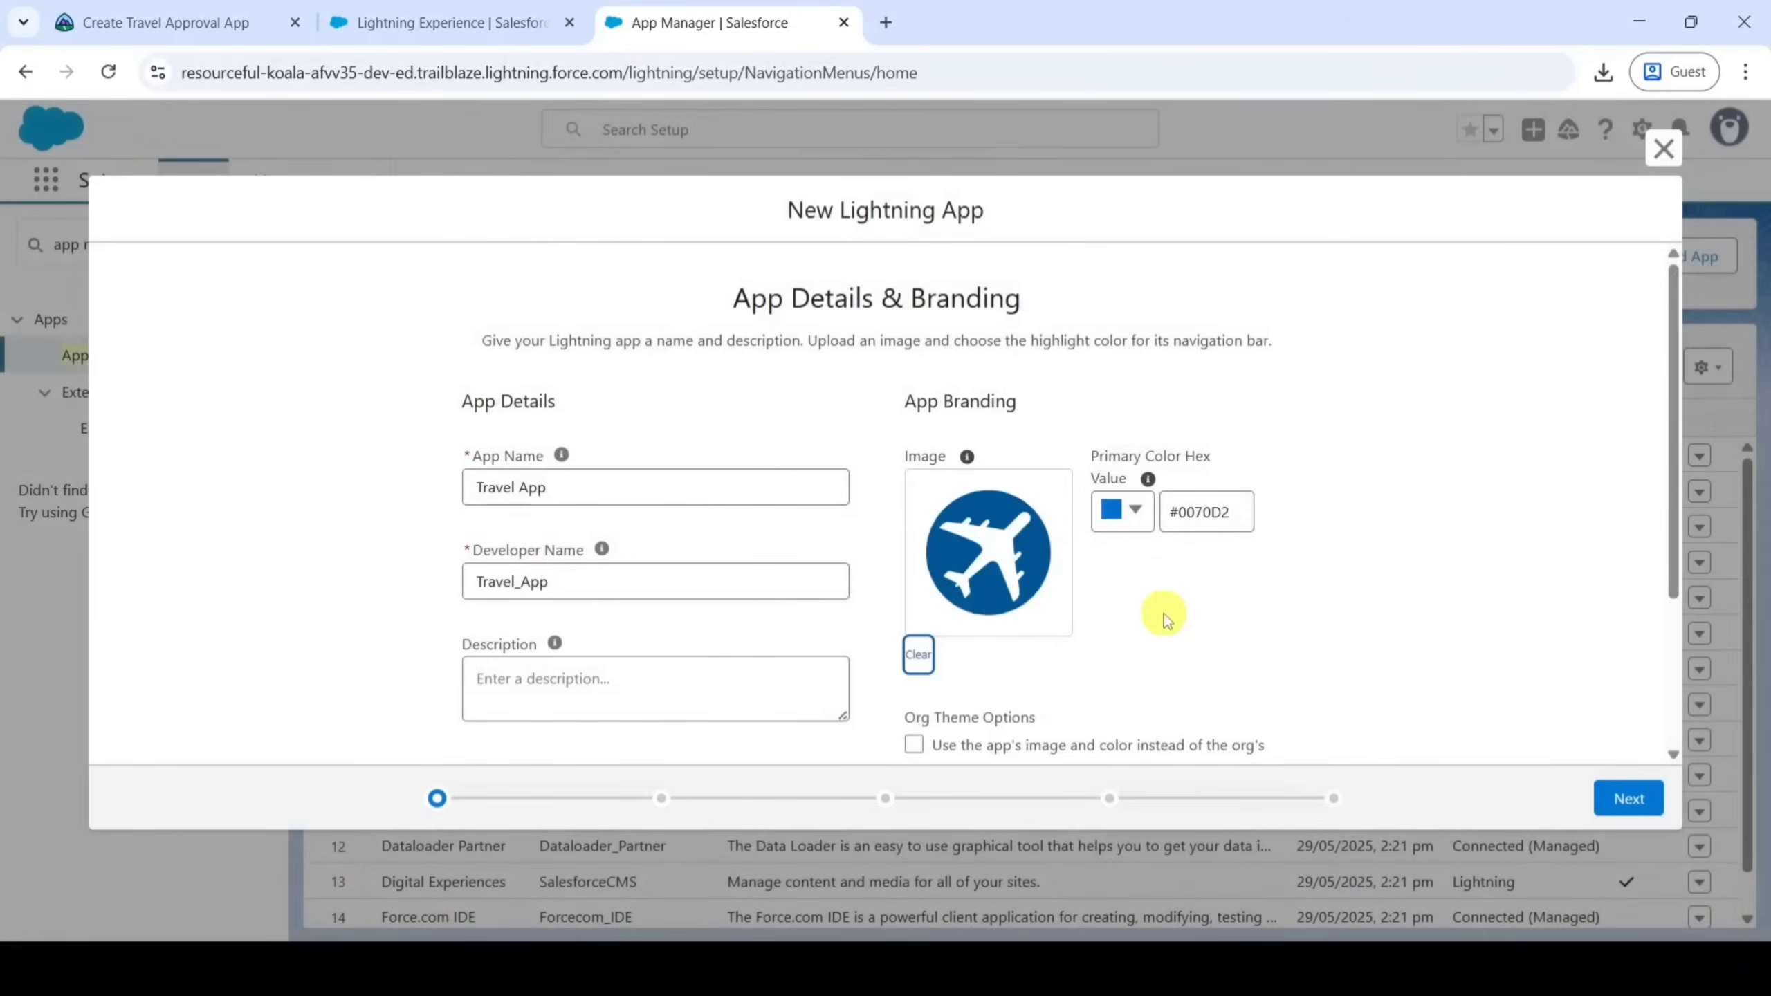
Accept the app details, keep Standard navigation and the default utility settings, and proceed to the navigation items
scroll(1159, 607, "down", 2)
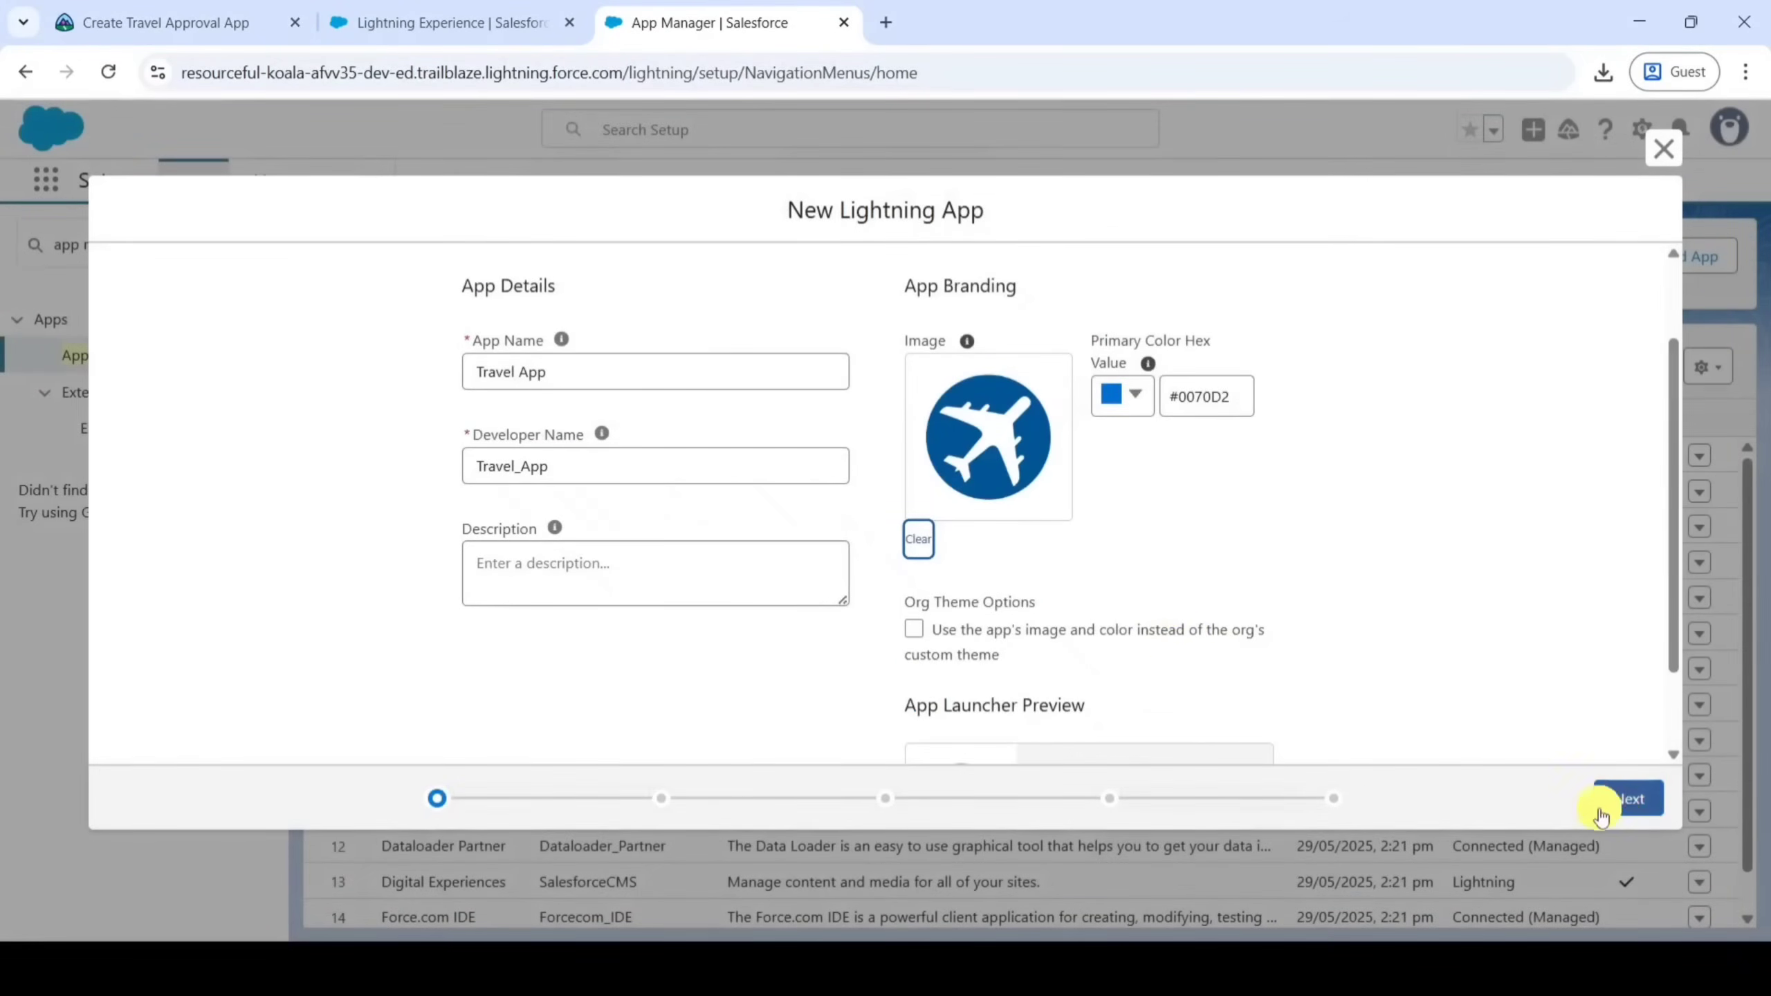
left_click(1623, 806)
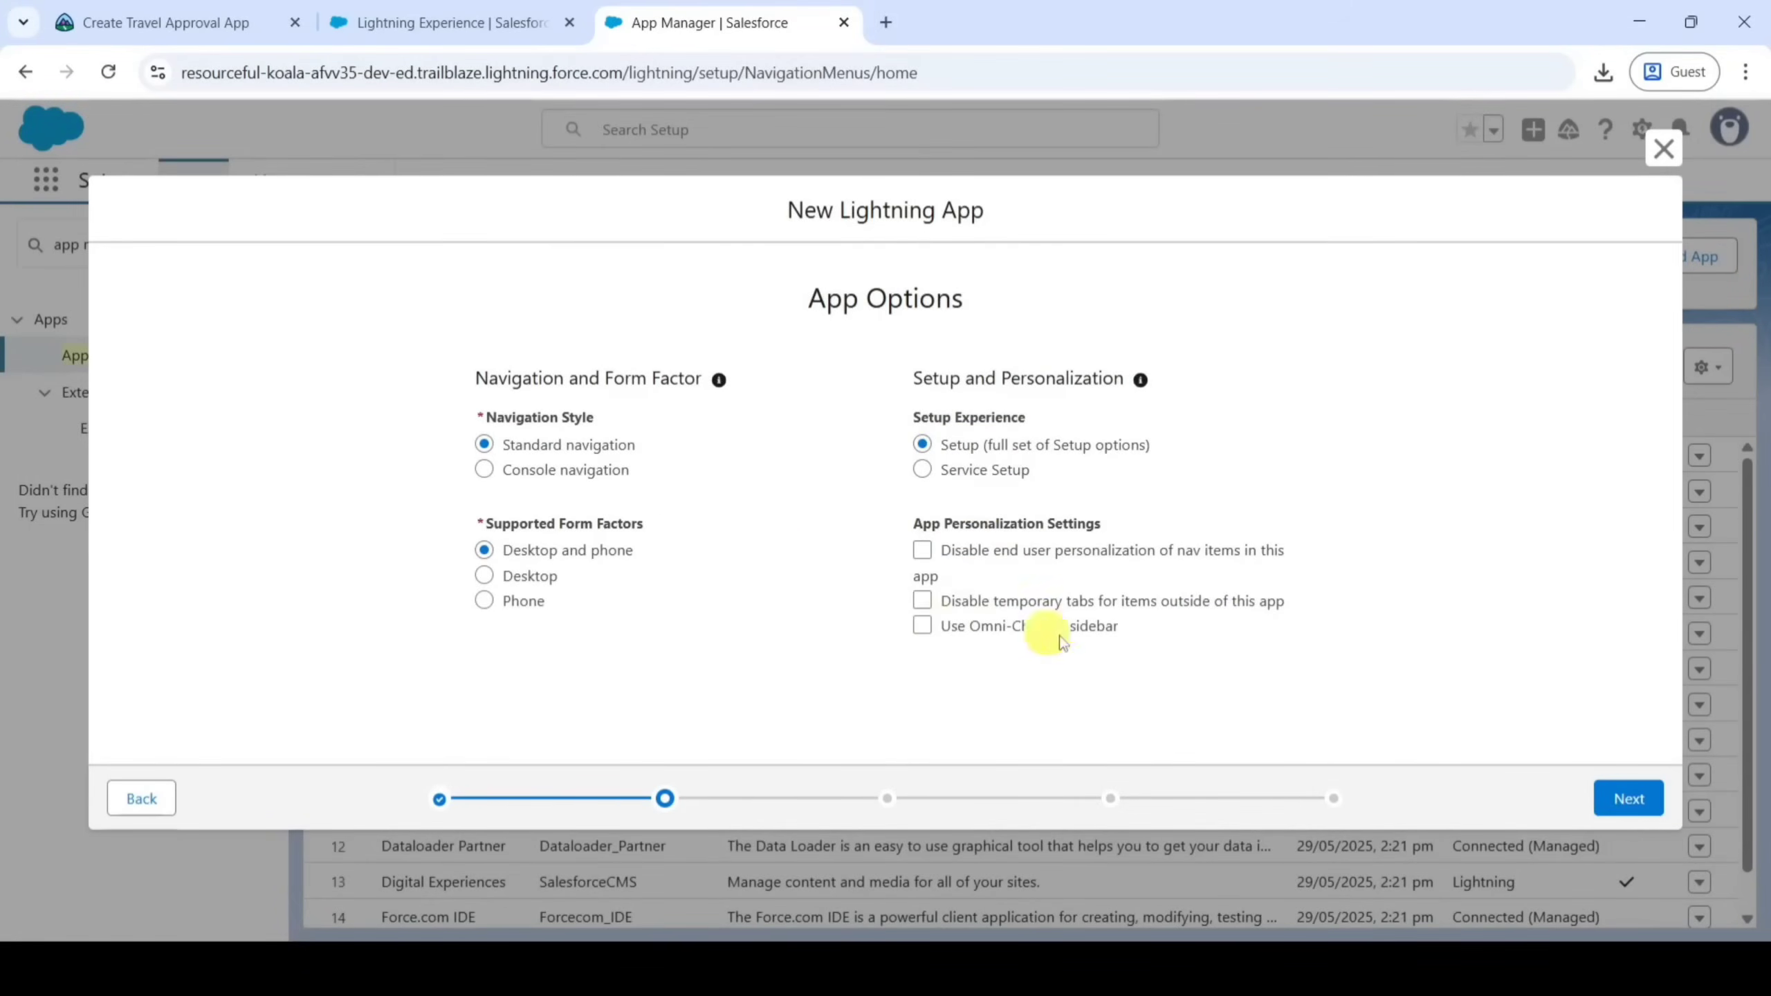
left_click(1623, 804)
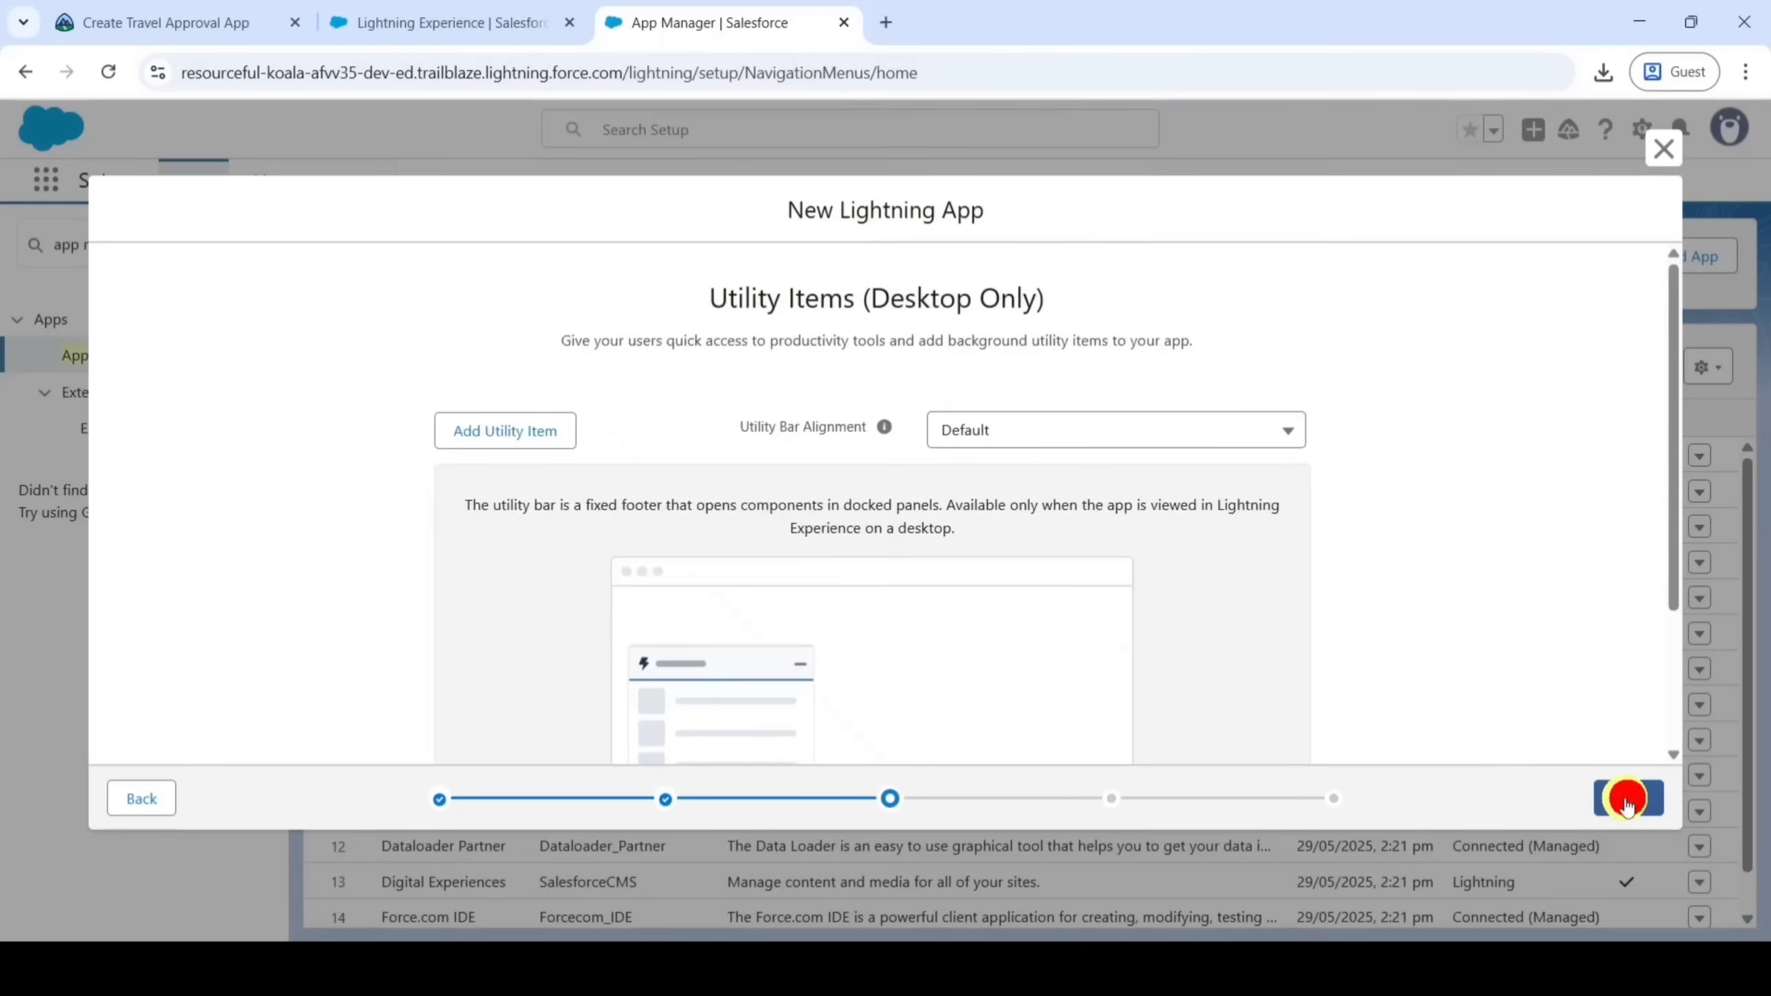
left_click(1610, 807)
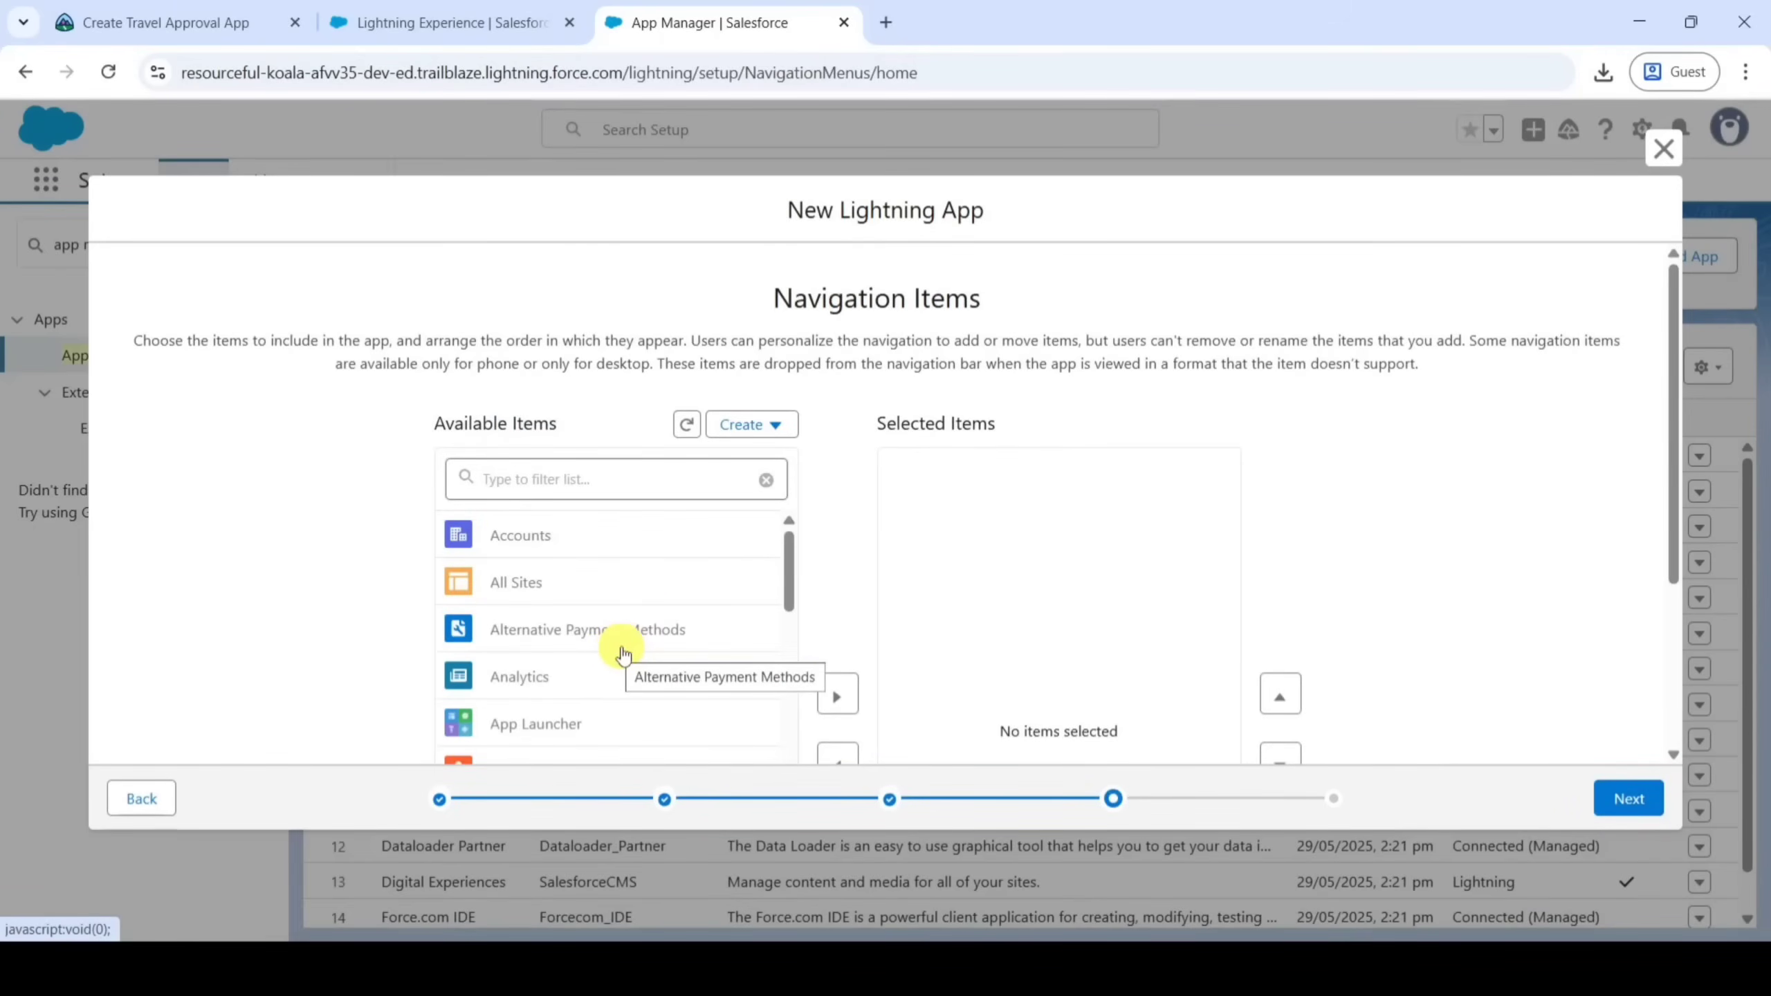
Find Chatter among the available navigation items with the filter "chatt" and add it to the selected items
left_click(556, 481)
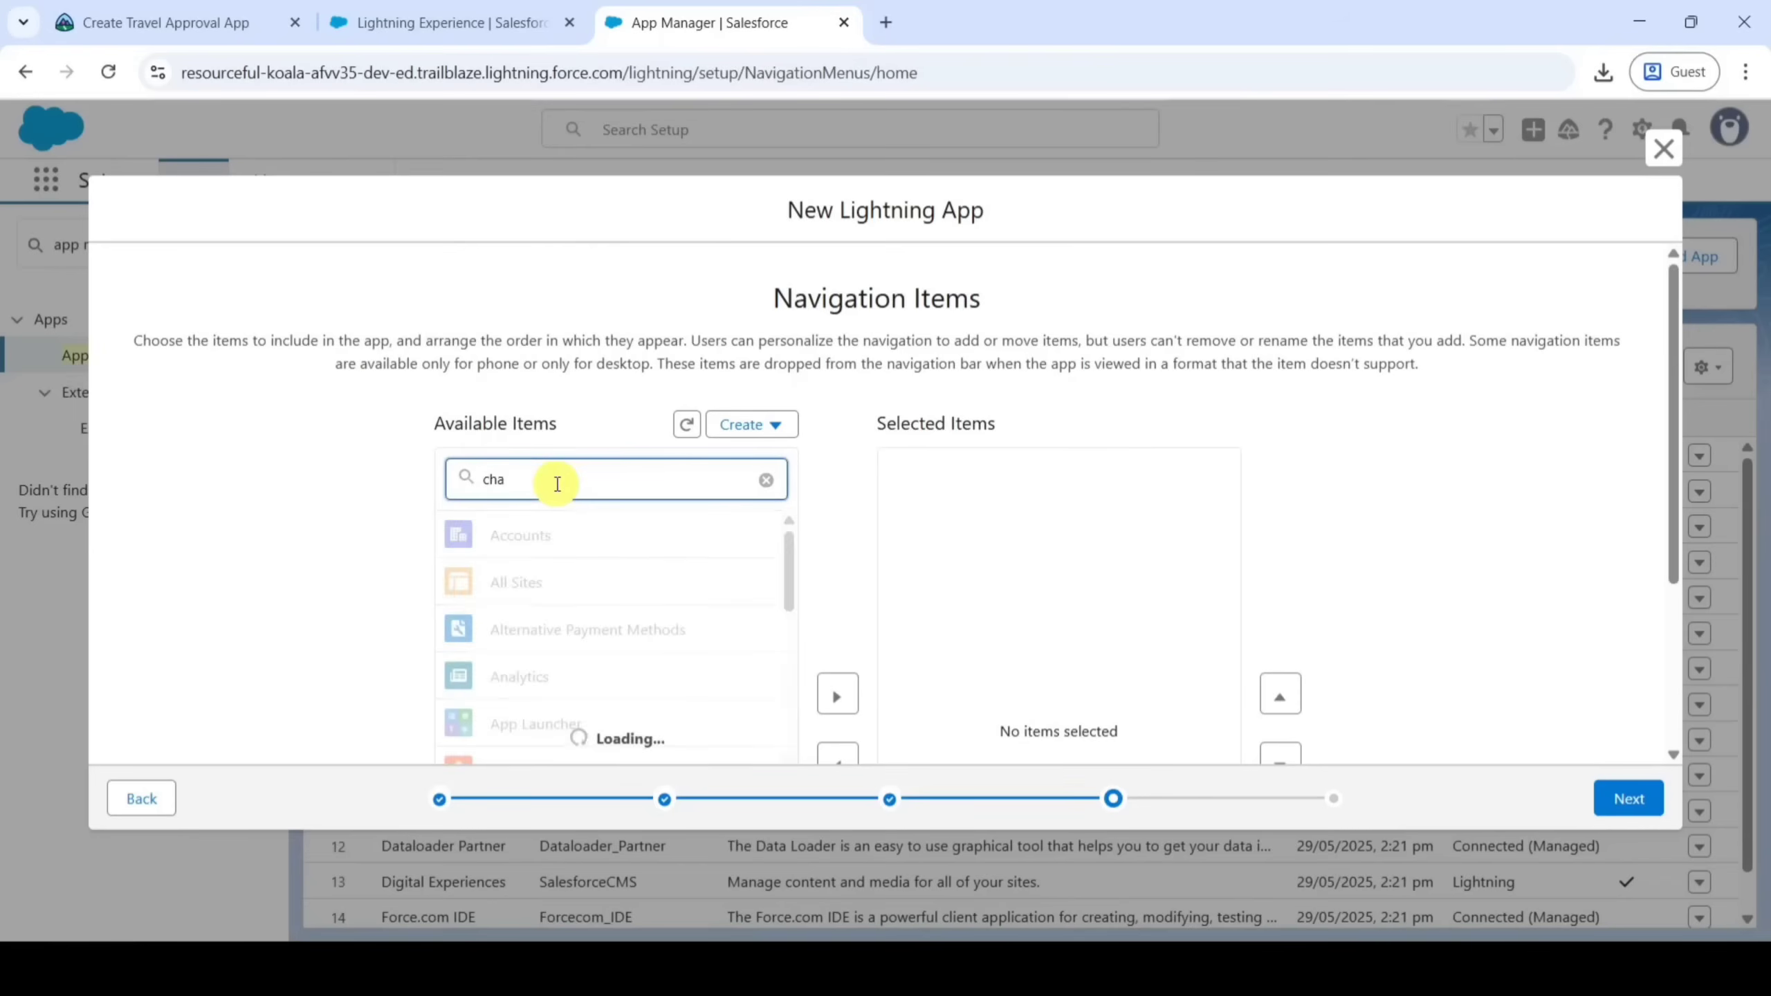
type("chatt")
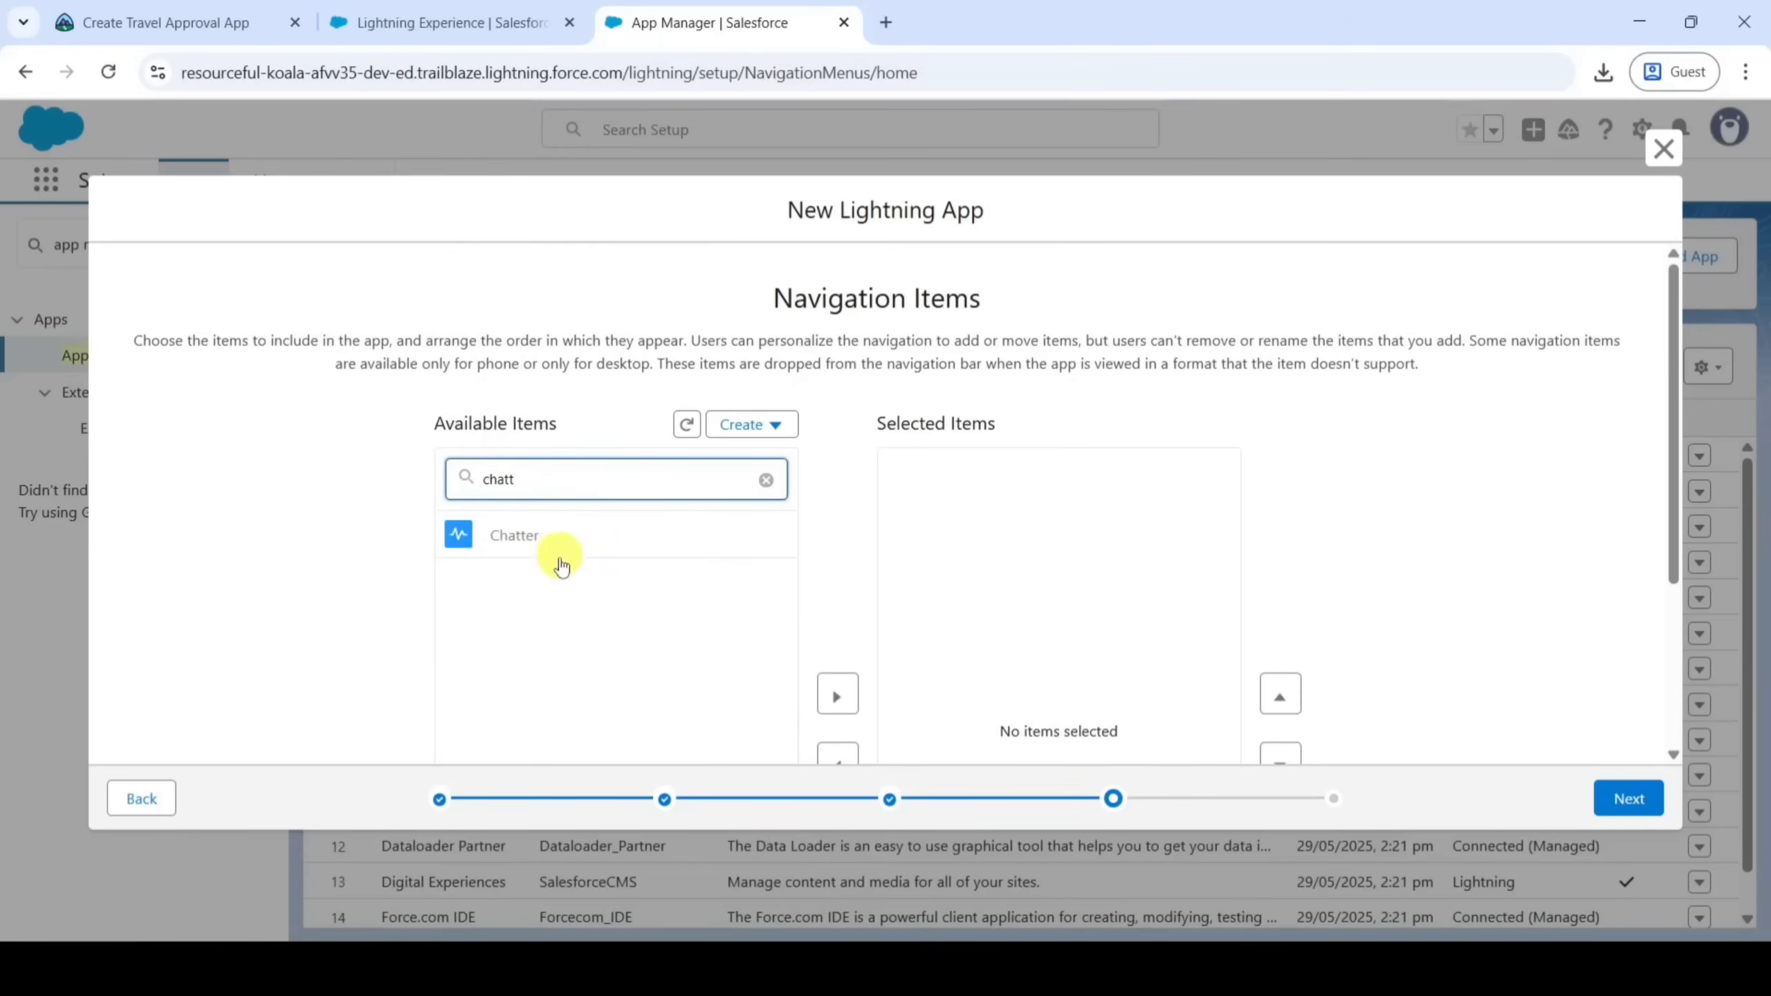
left_click(537, 548)
scroll(537, 548, "down", 3)
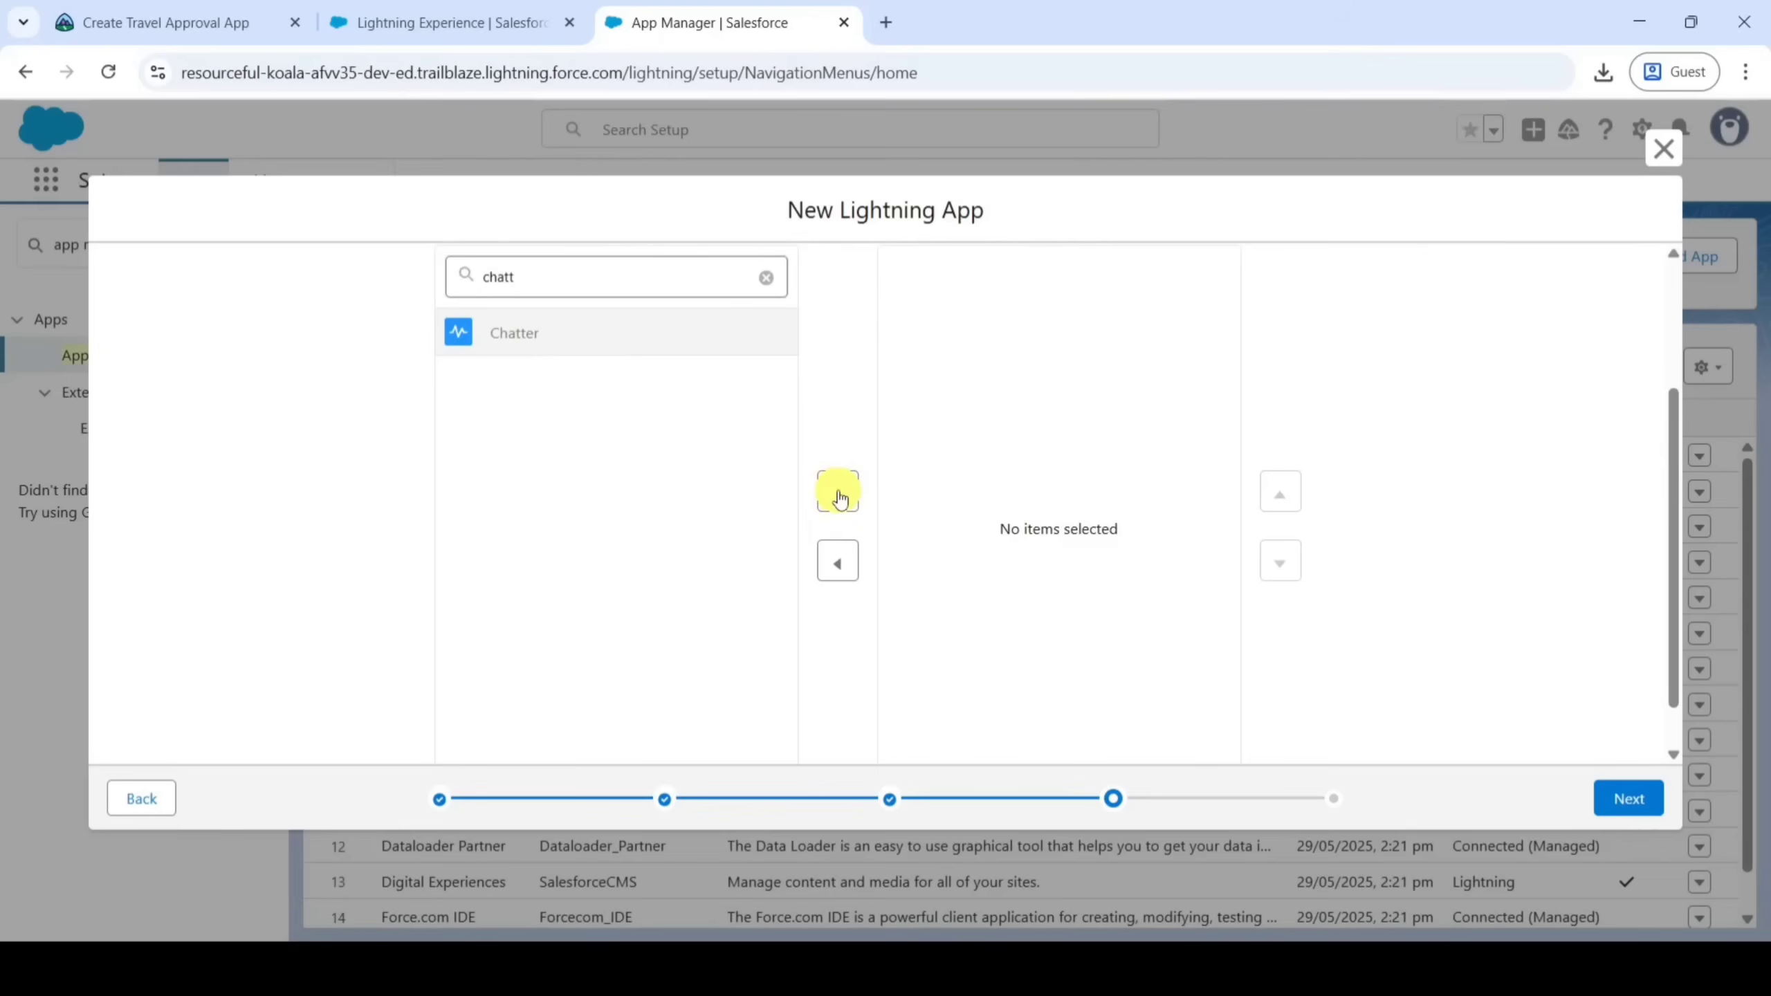
left_click(838, 497)
scroll(601, 463, "up", 3)
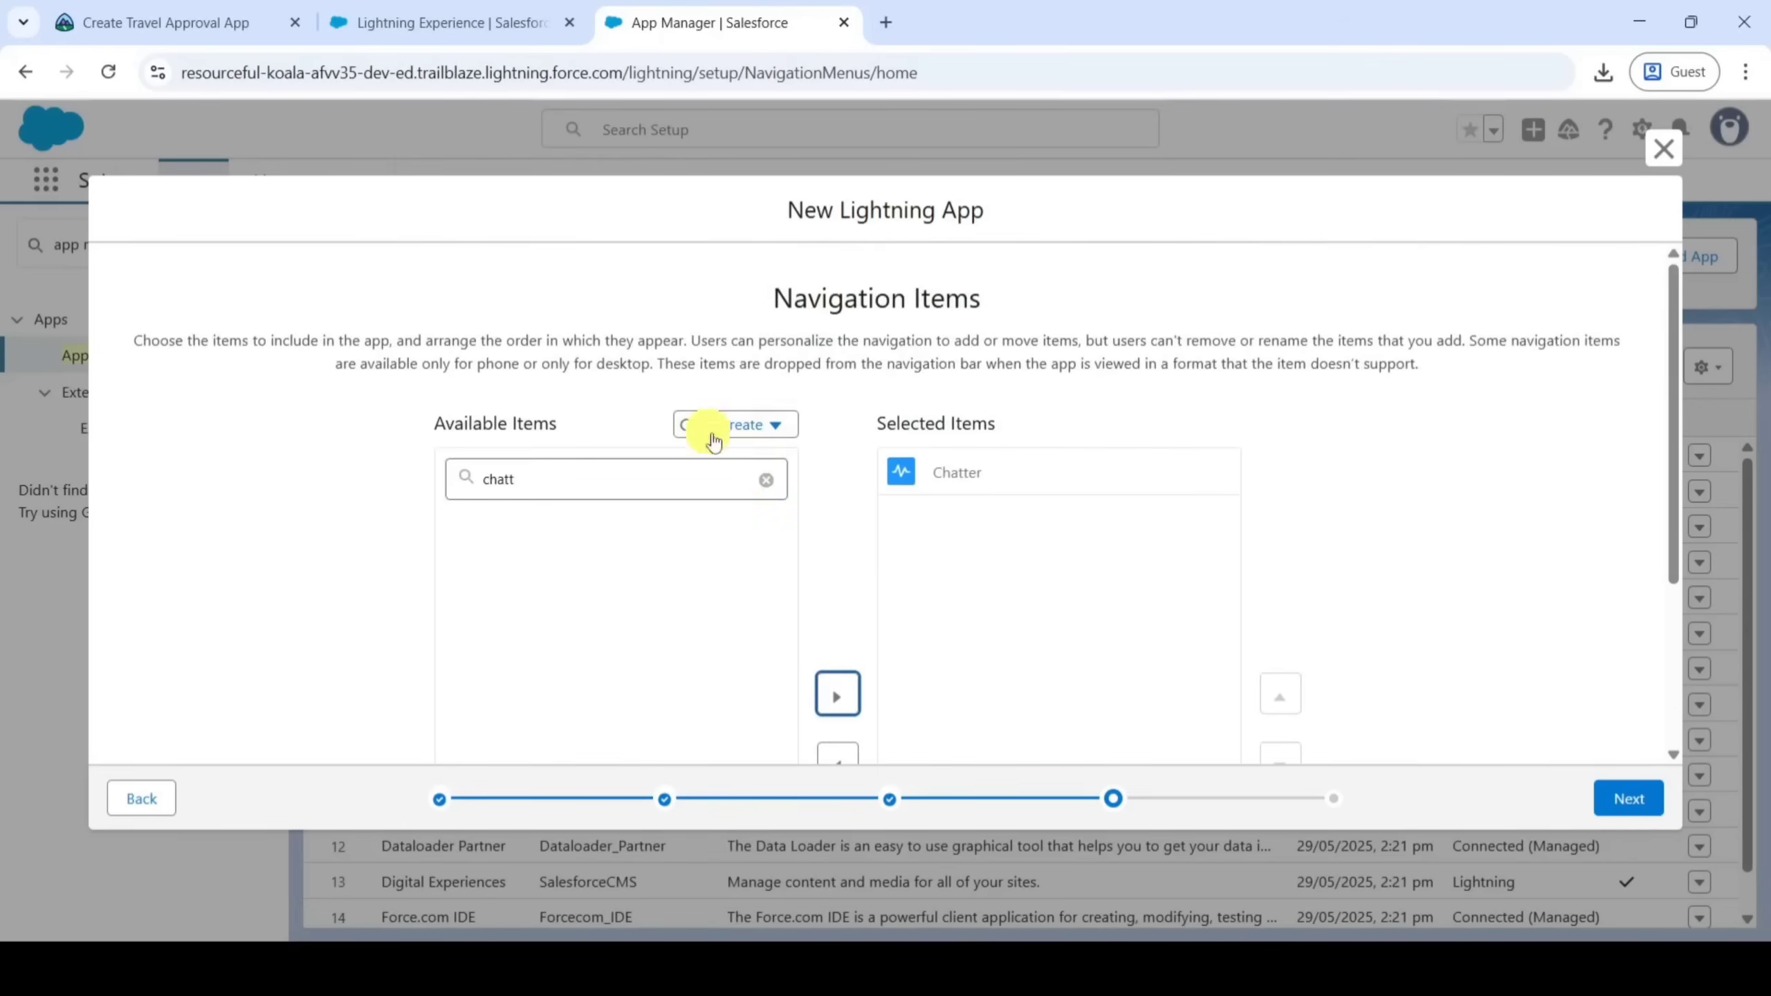
Replace the item filter with "repo" and add Reports to the app's selected navigation items
left_click(762, 482)
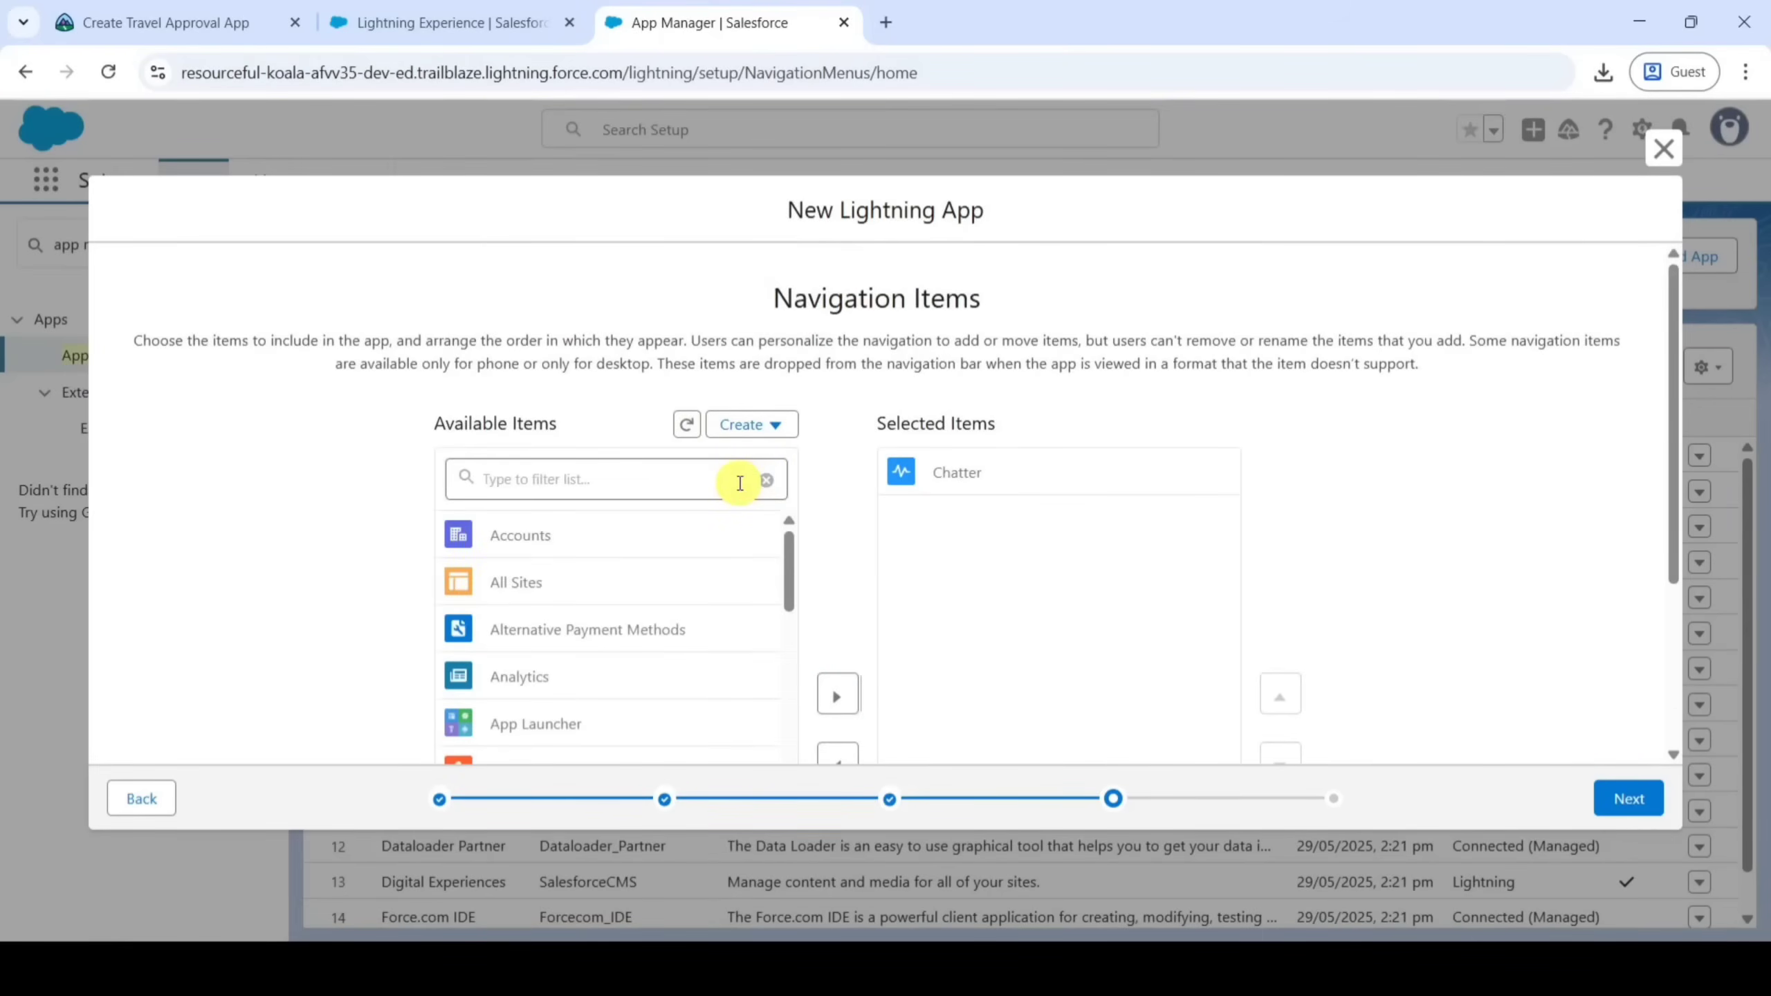
left_click(635, 486)
type("repo")
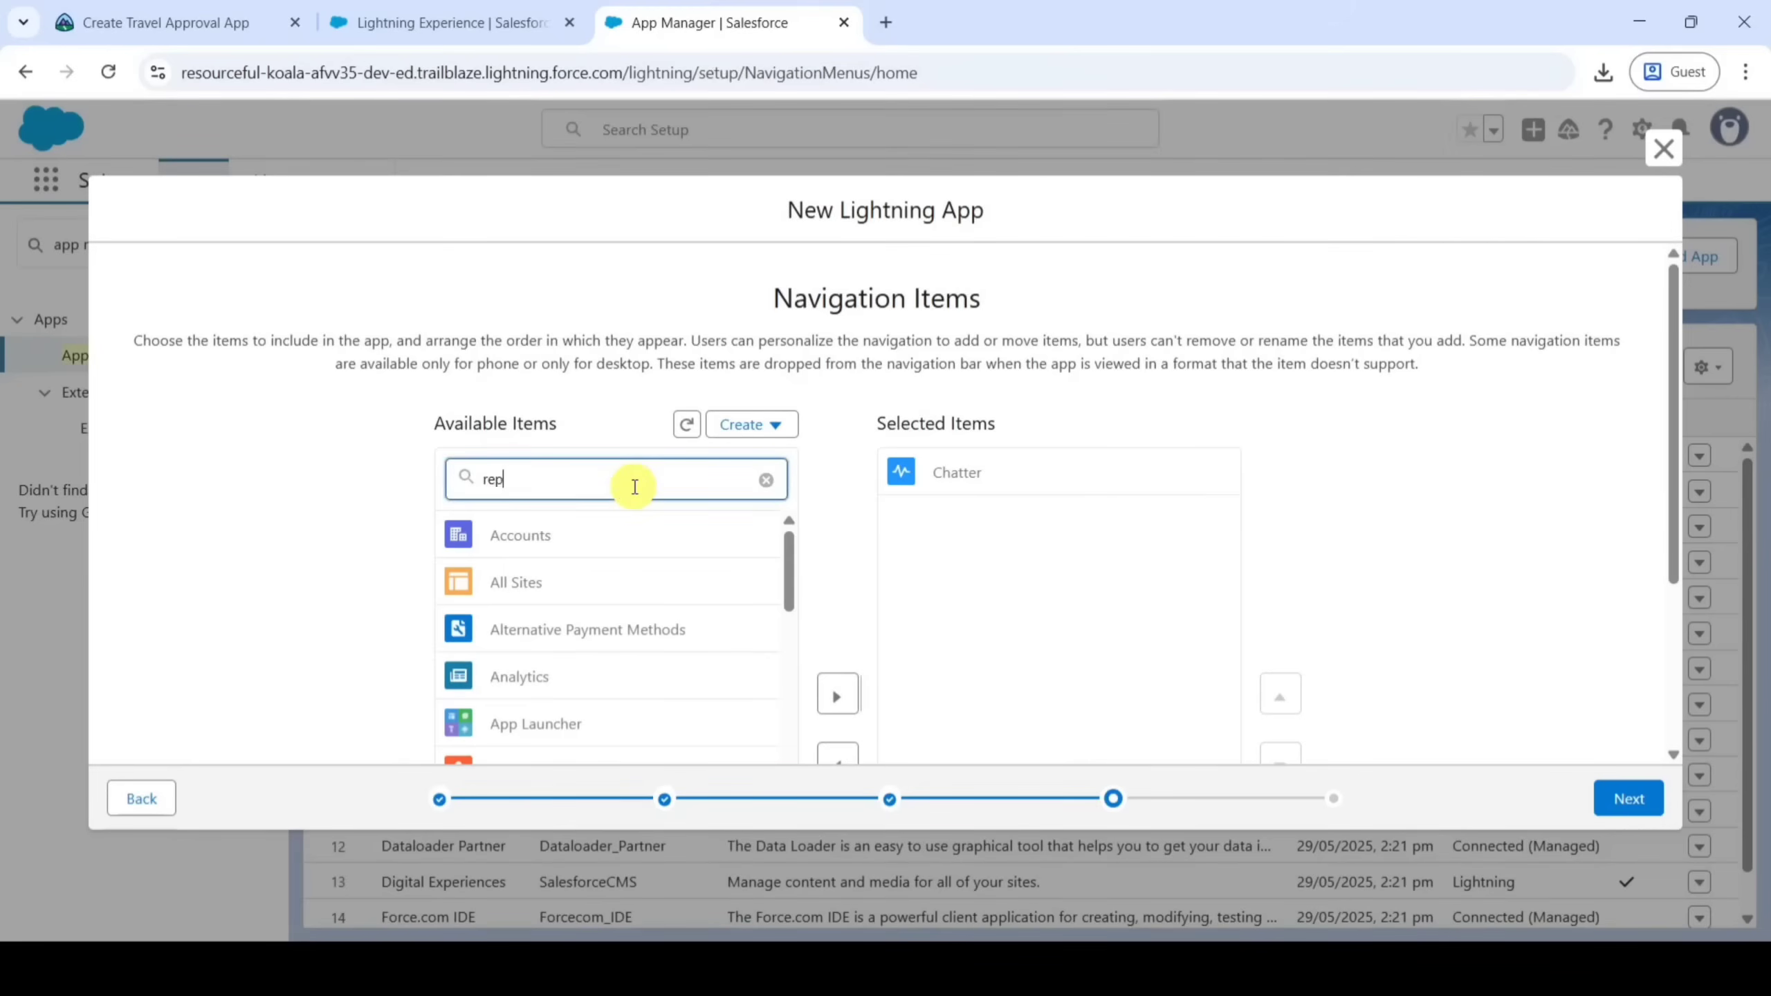
left_click(620, 544)
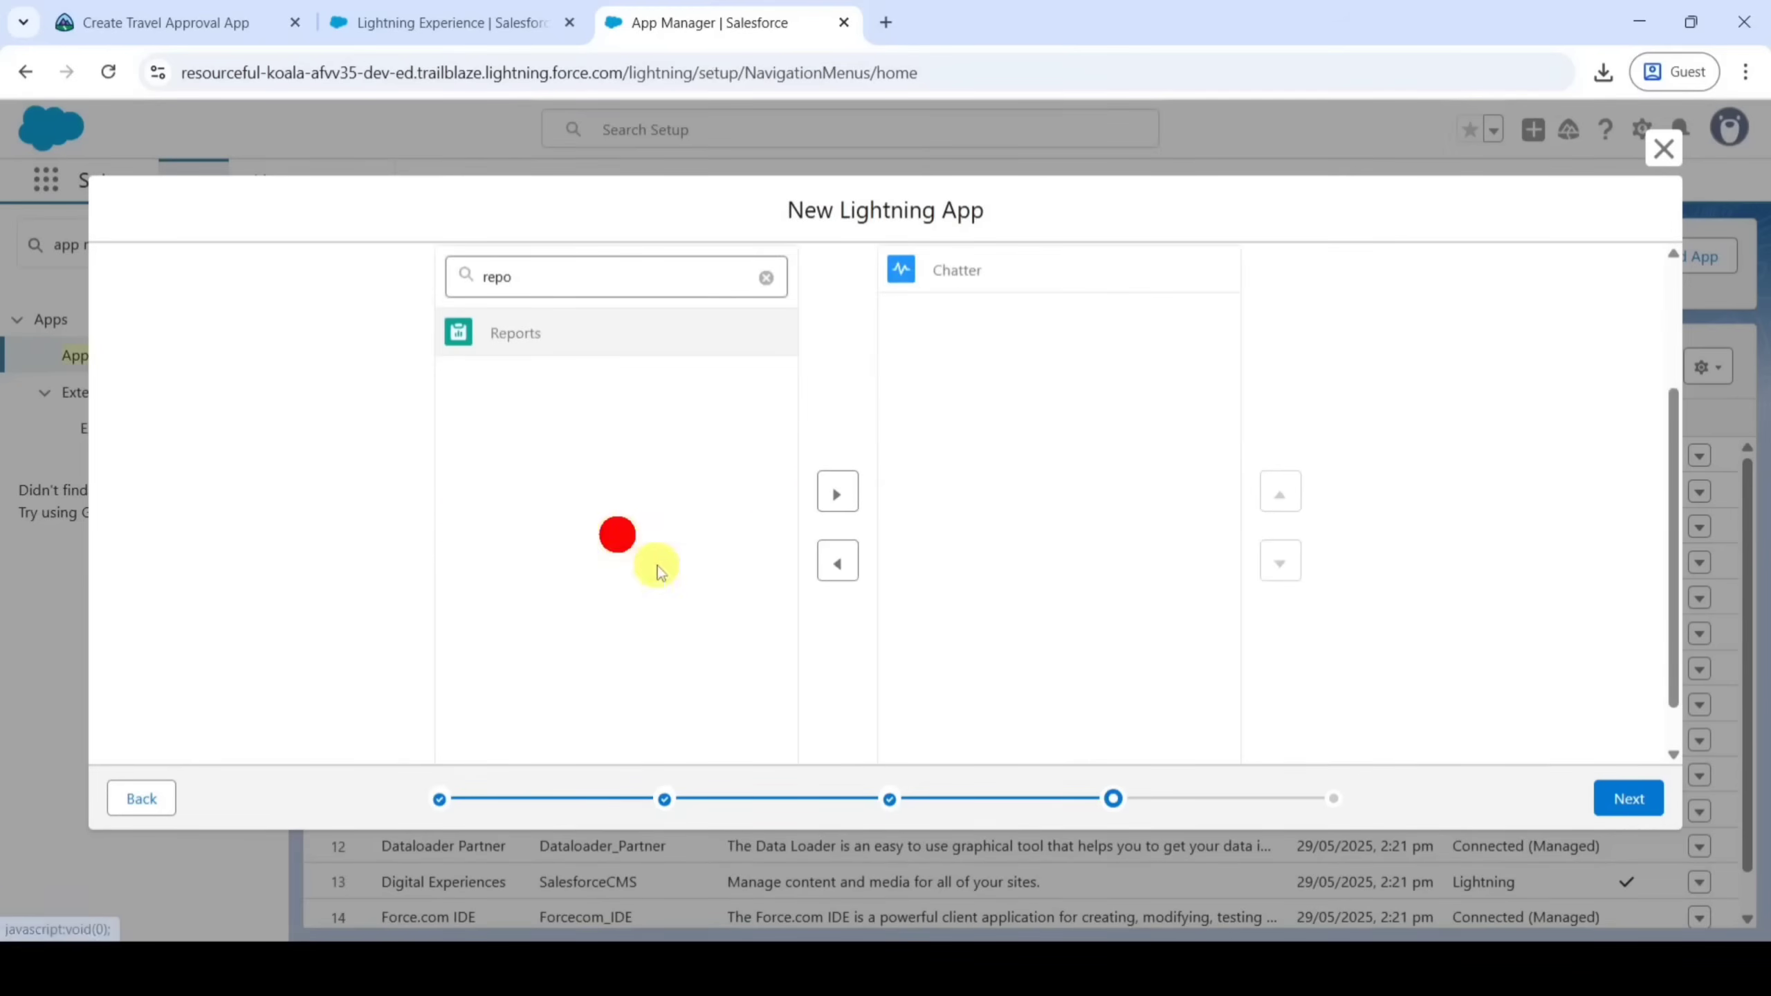
left_click(822, 493)
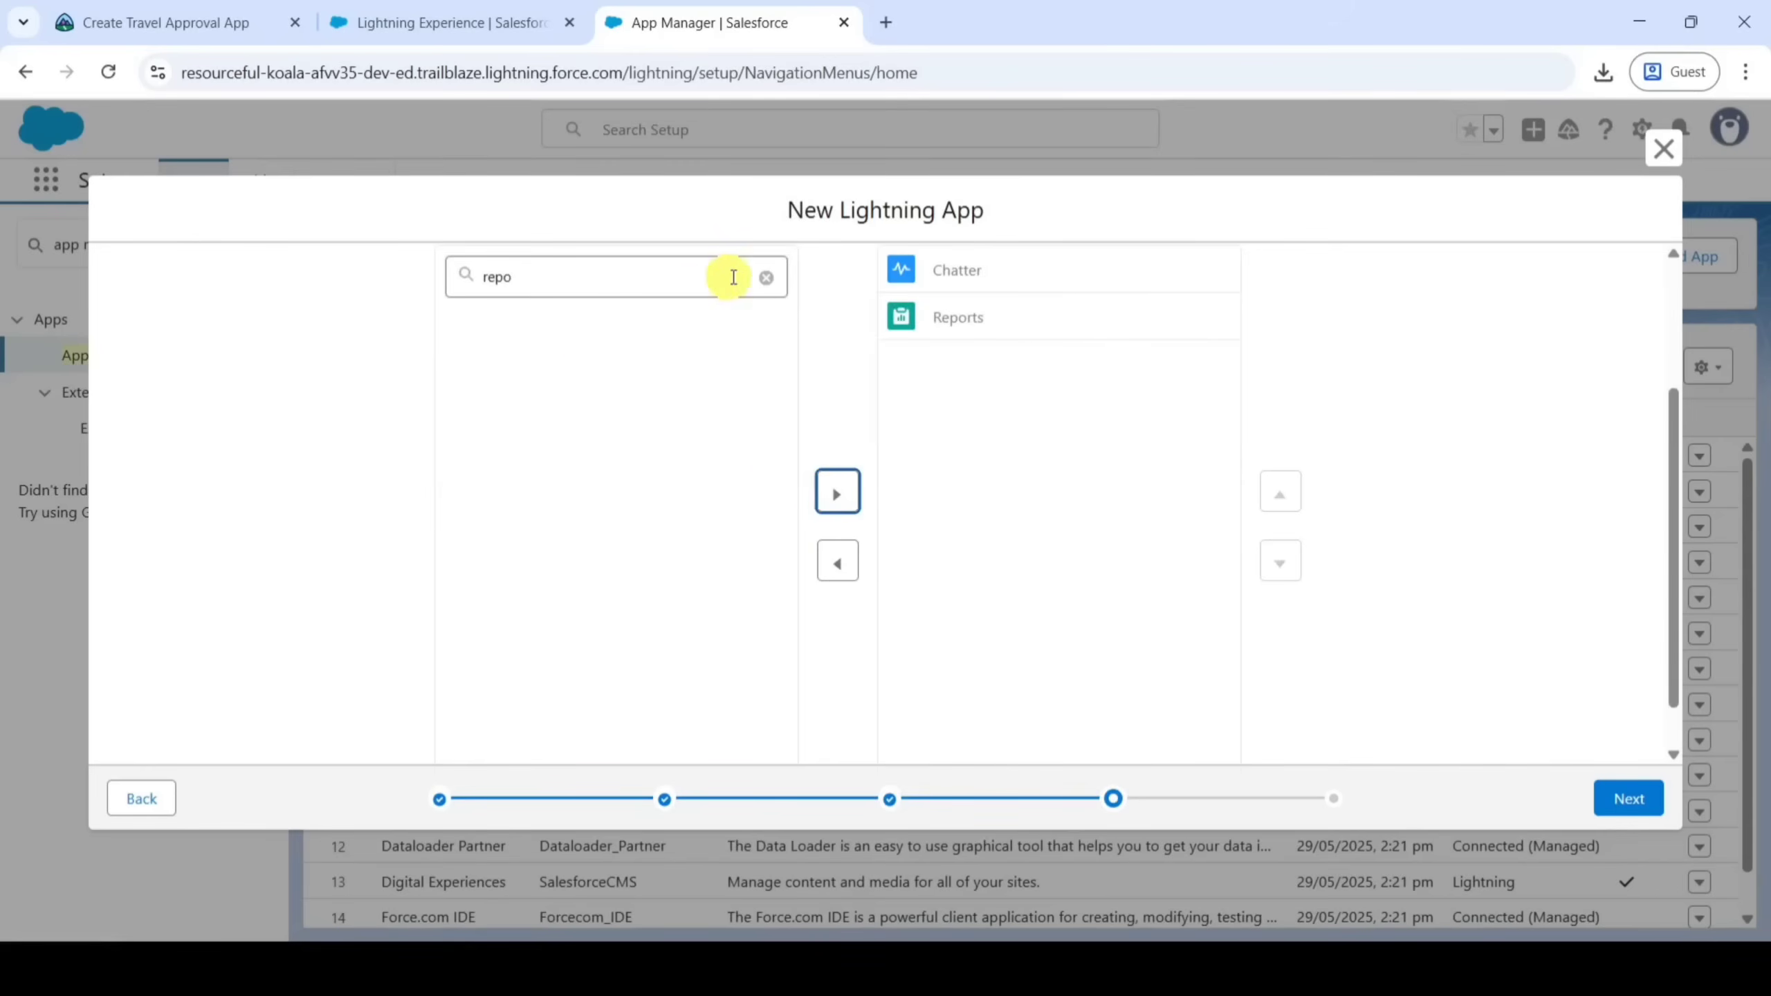
Filter the available items for "dash", add Dashboards to the selected navigation items, and proceed to the user profiles
left_click(766, 277)
left_click(570, 277)
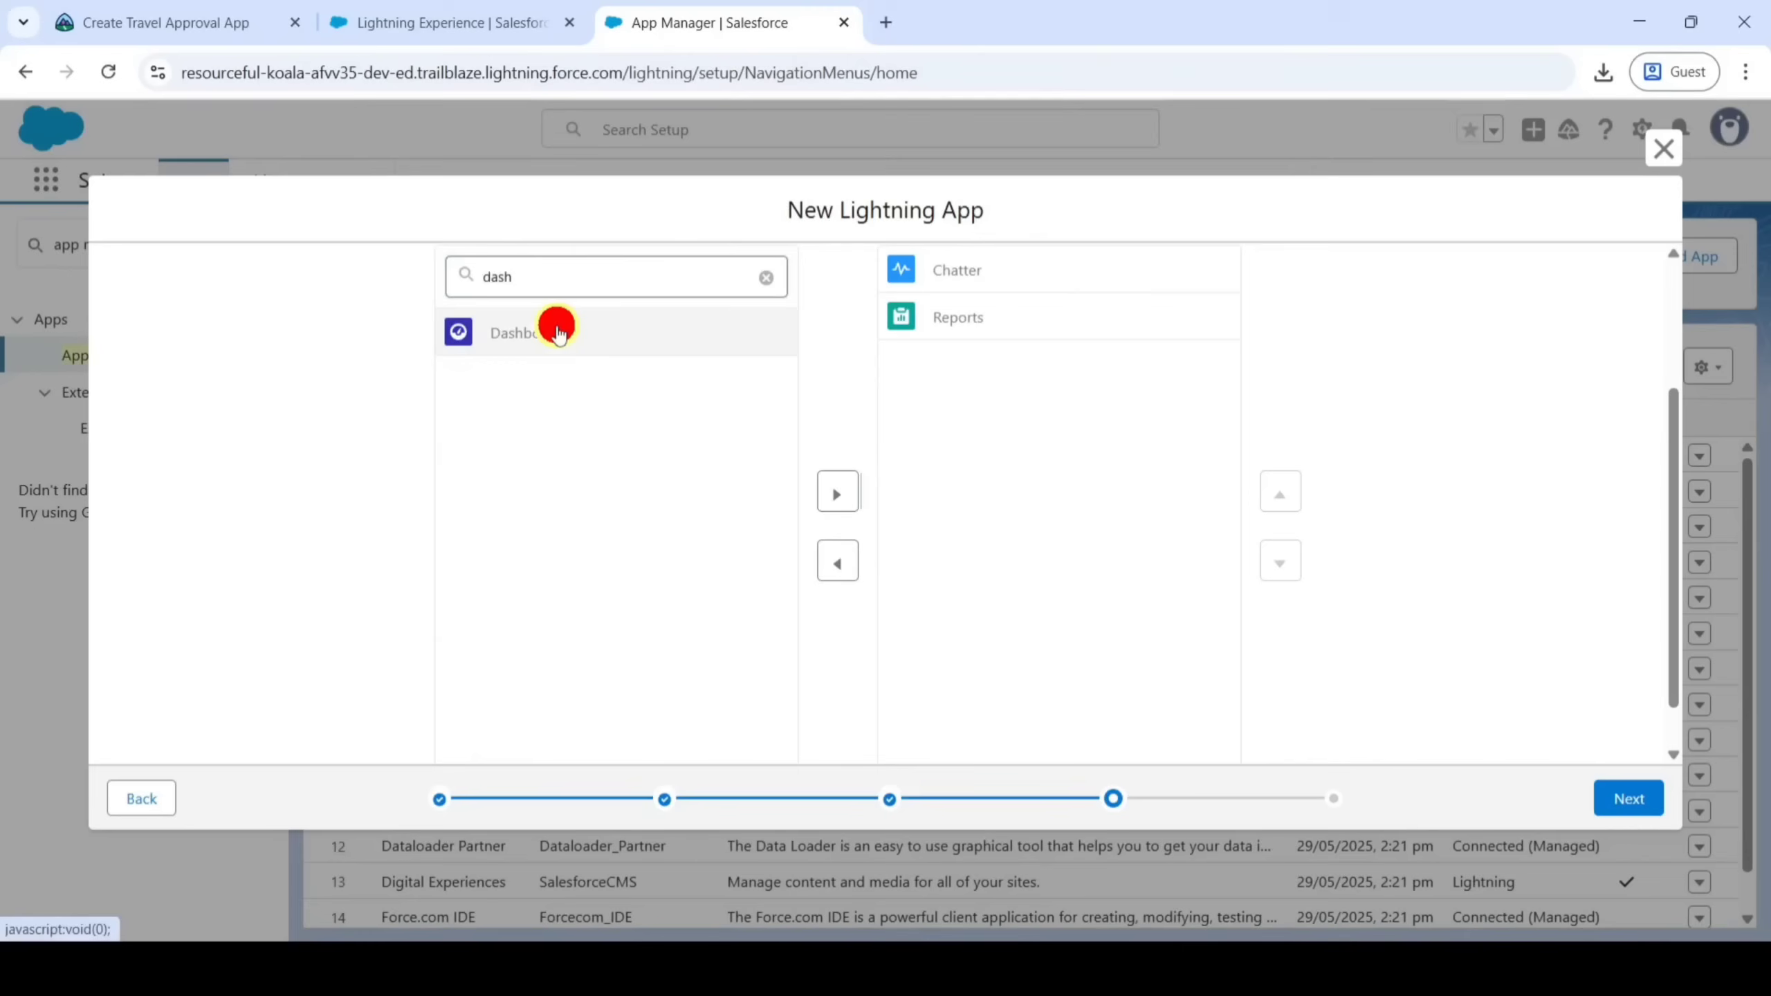
left_click(837, 493)
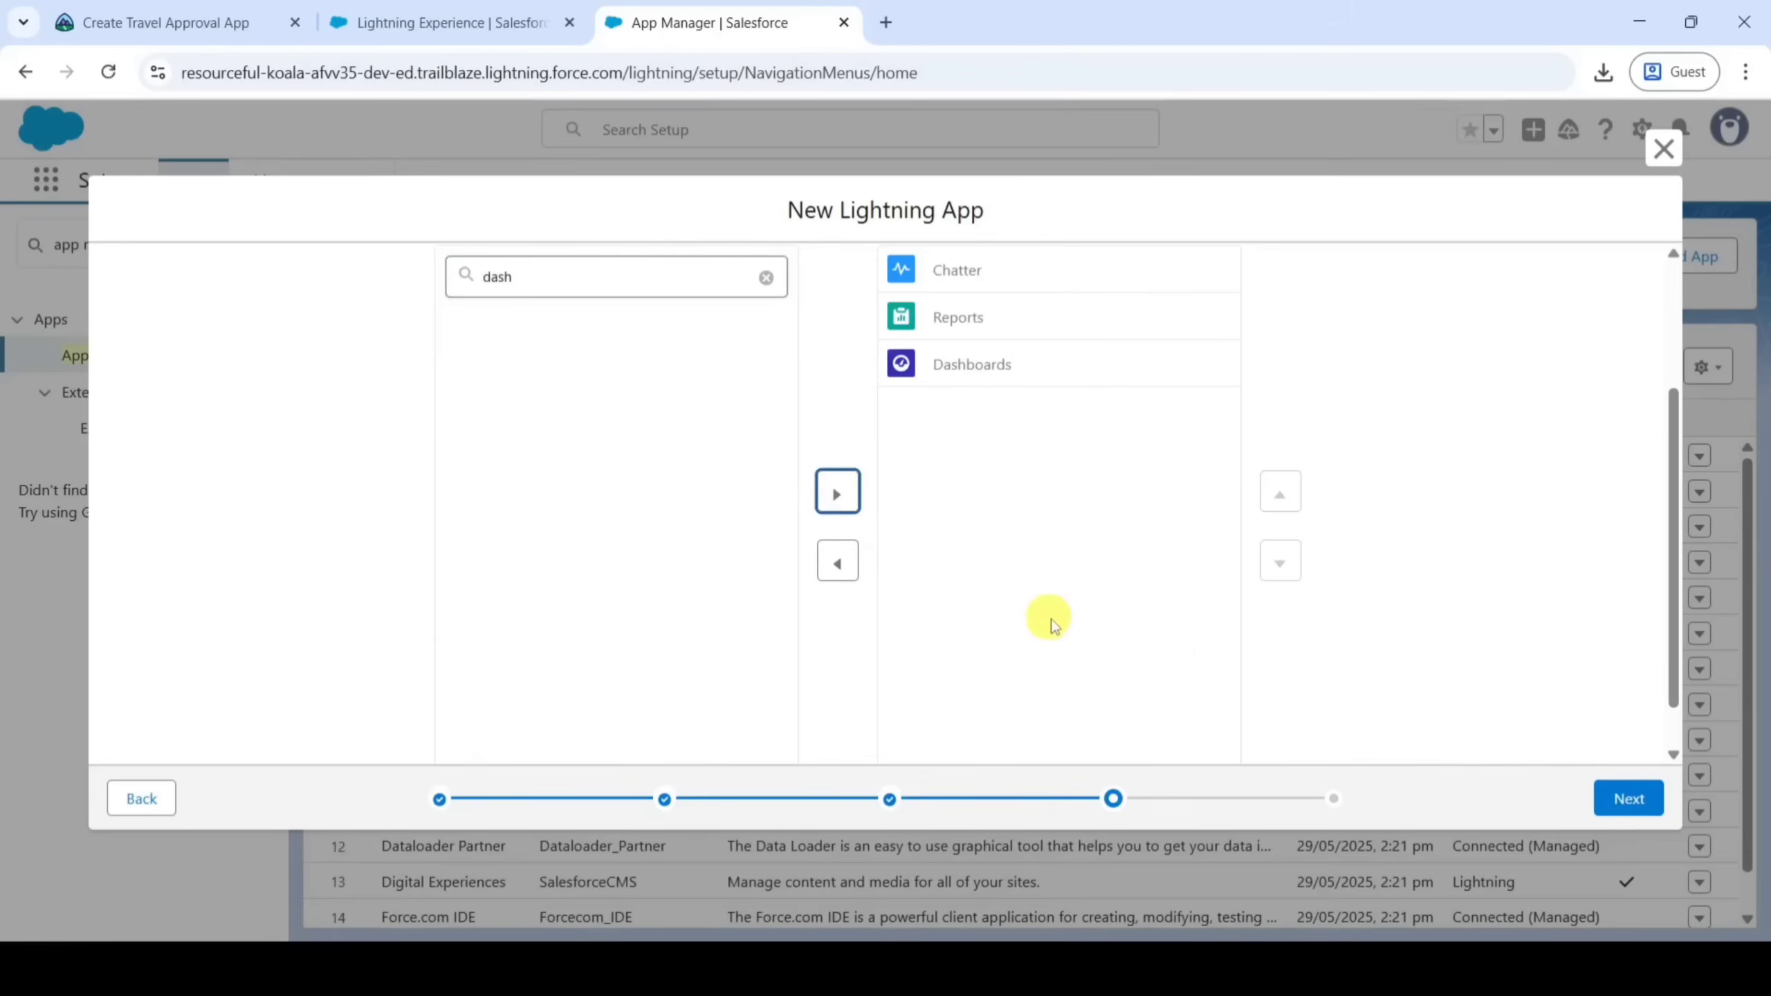
scroll(1429, 739, "up", 5)
left_click(1624, 802)
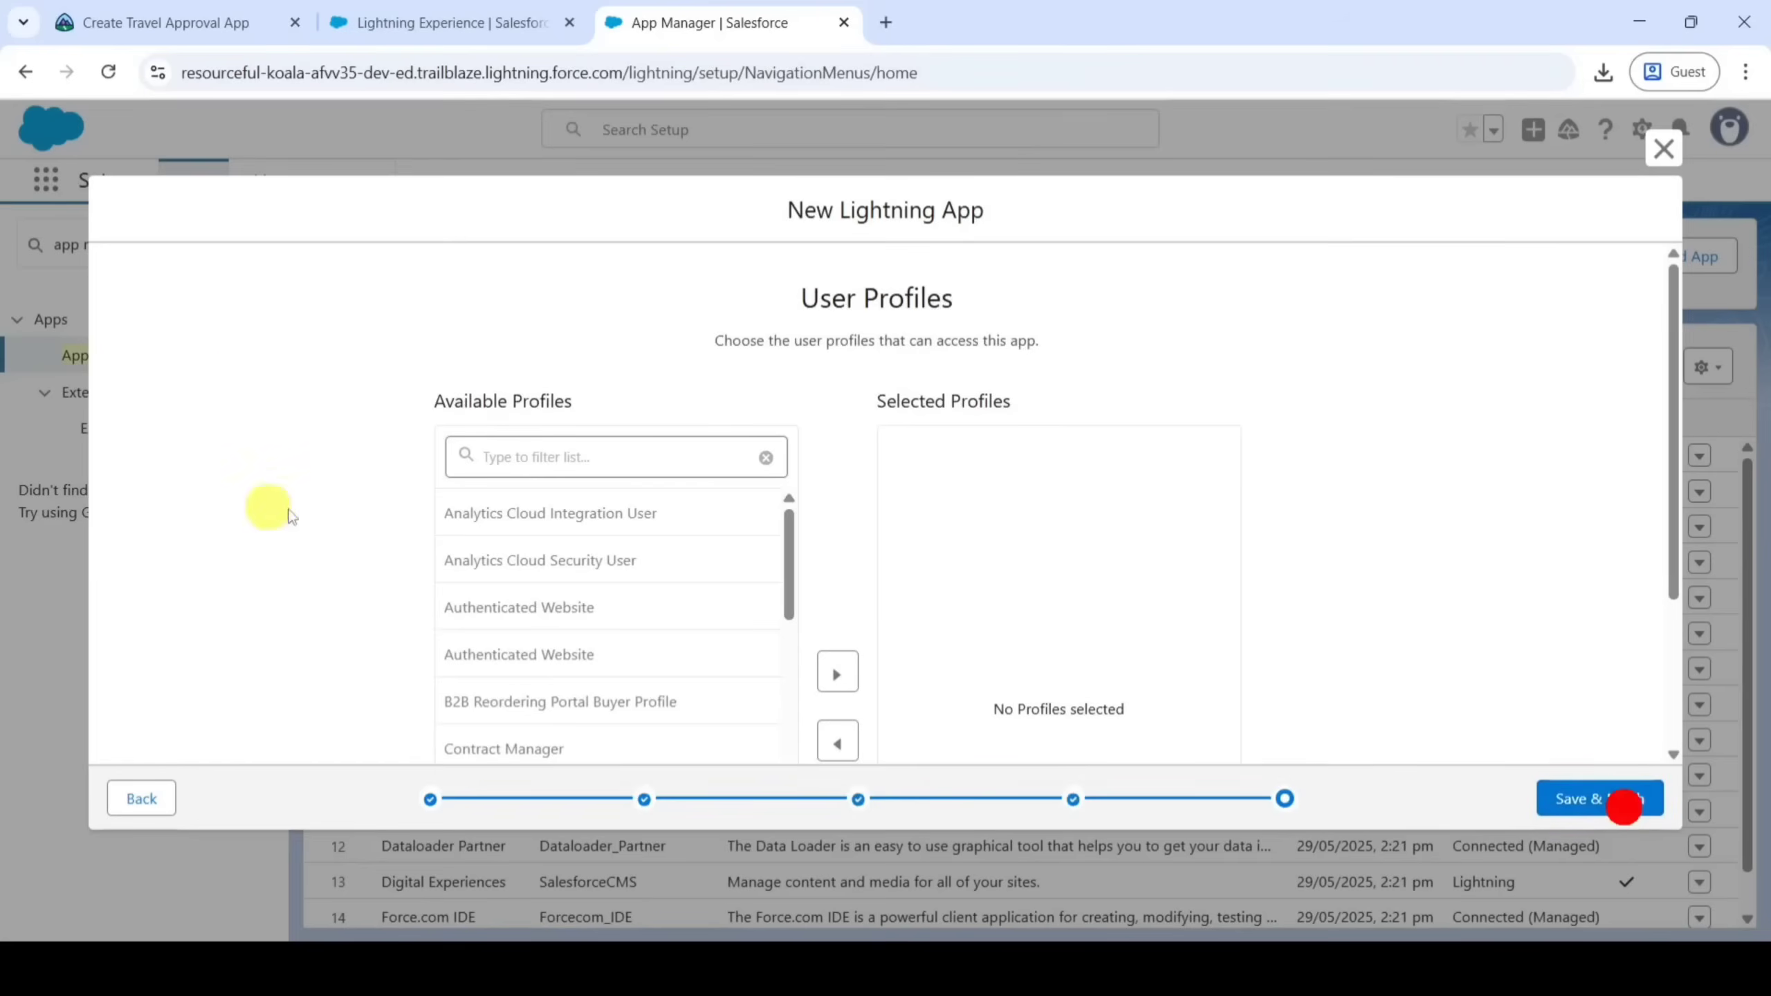
Give the System Administrator profile access to the app, filtering the profiles for "sys", and save the finished app
left_click(558, 455)
type("sys")
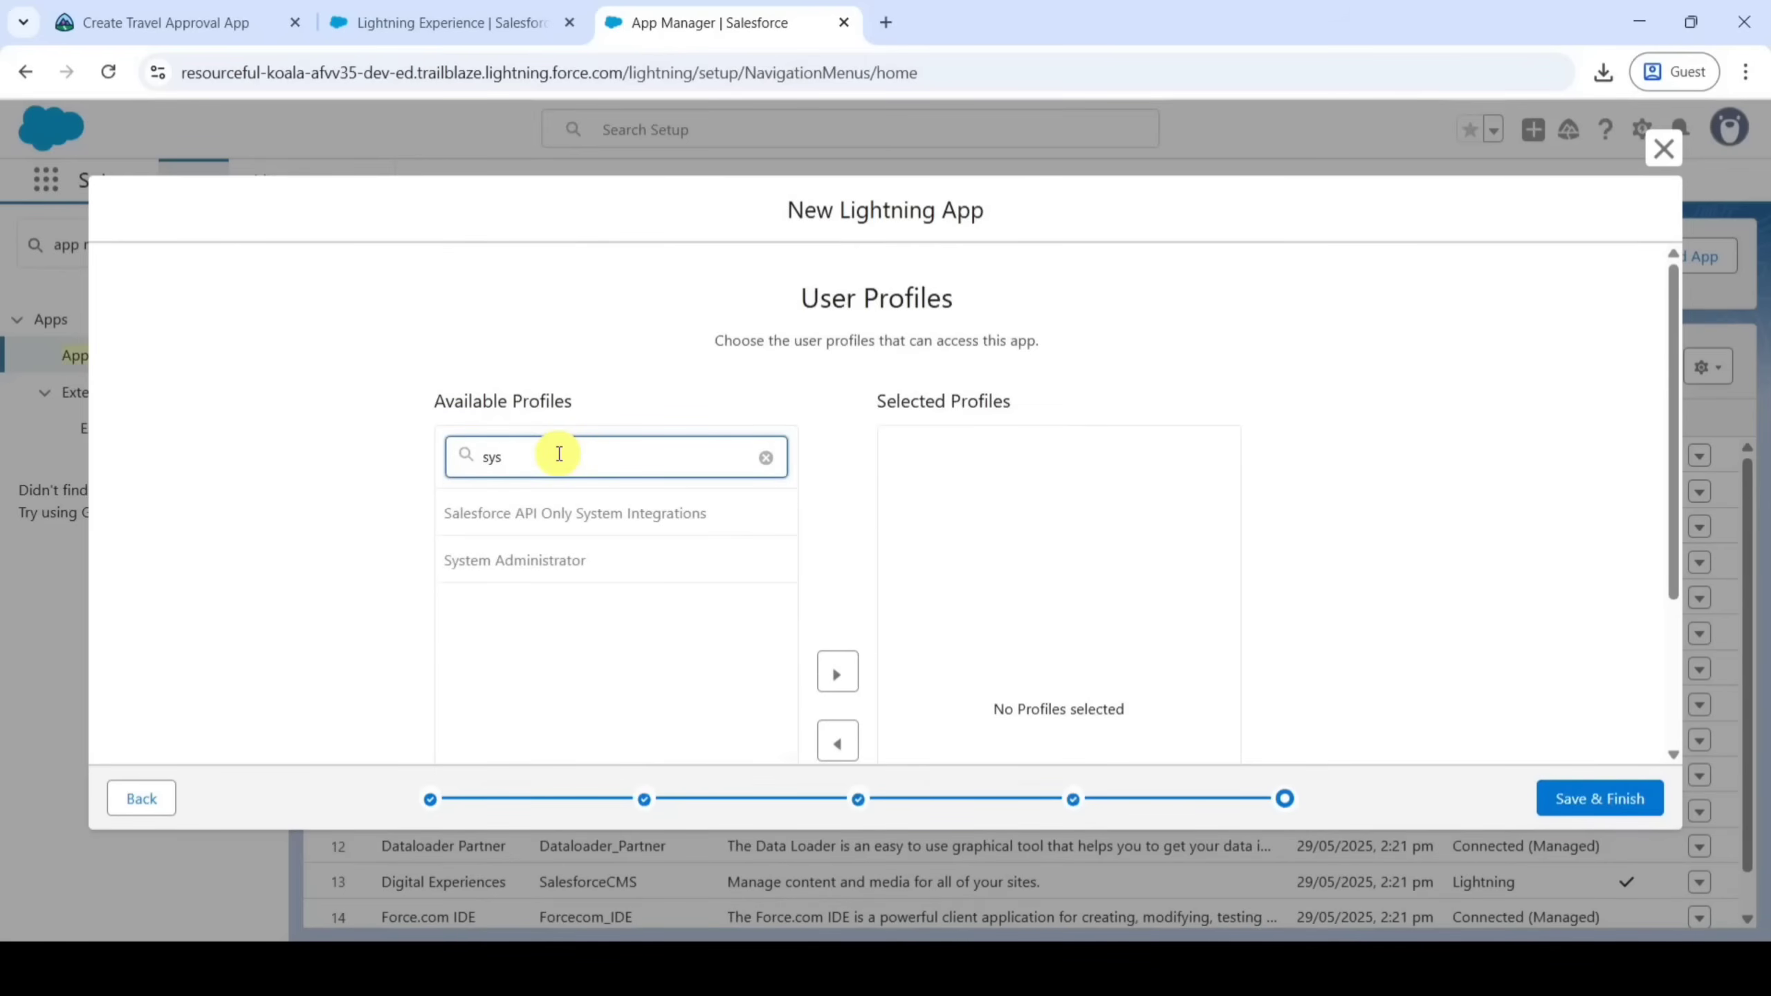
left_click(532, 571)
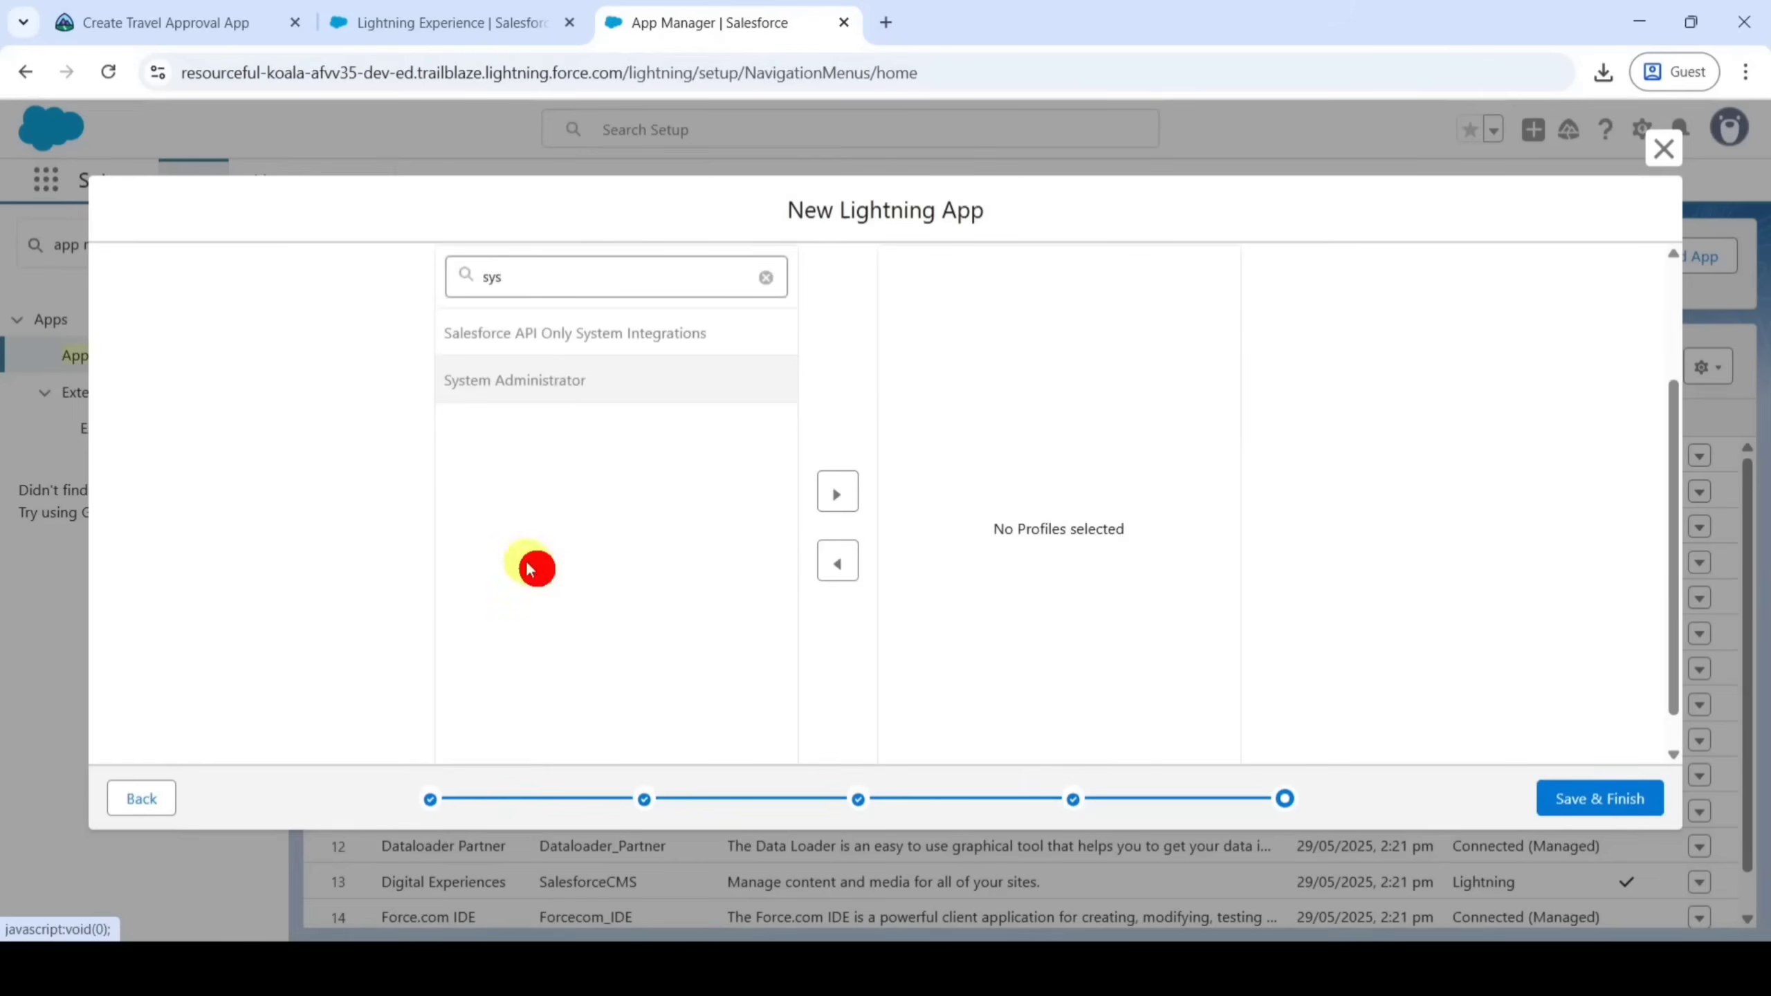
left_click(832, 494)
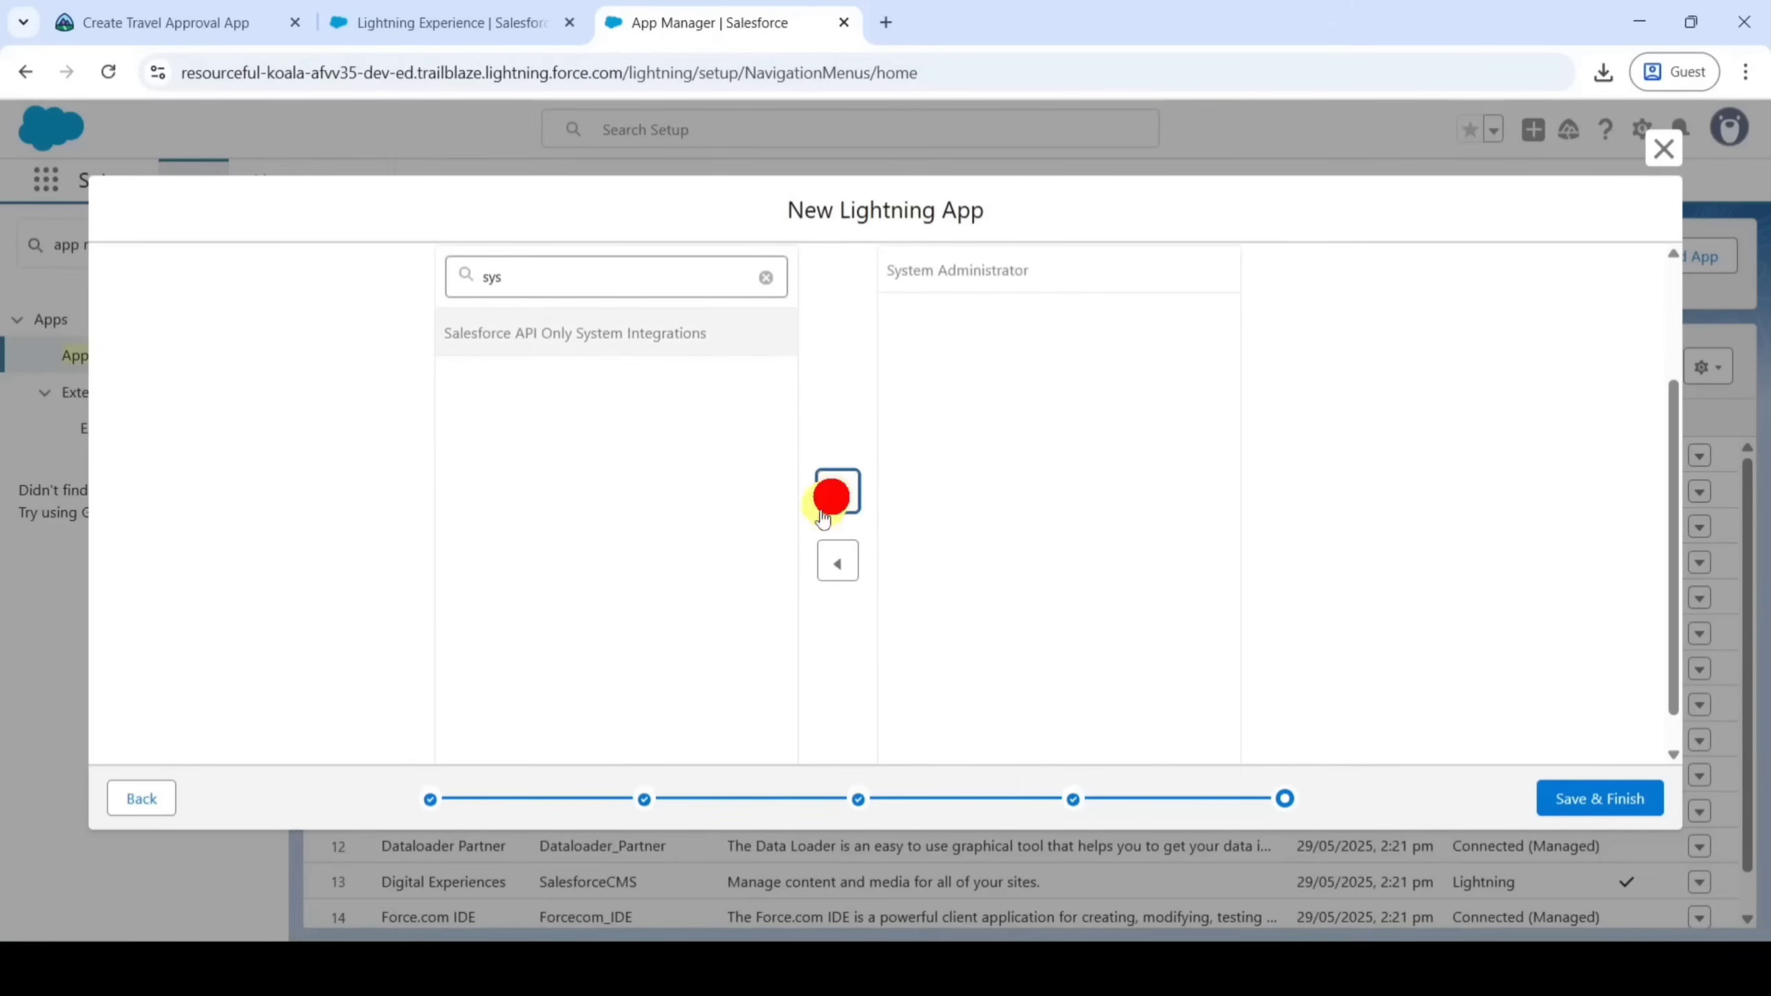
left_click(1596, 800)
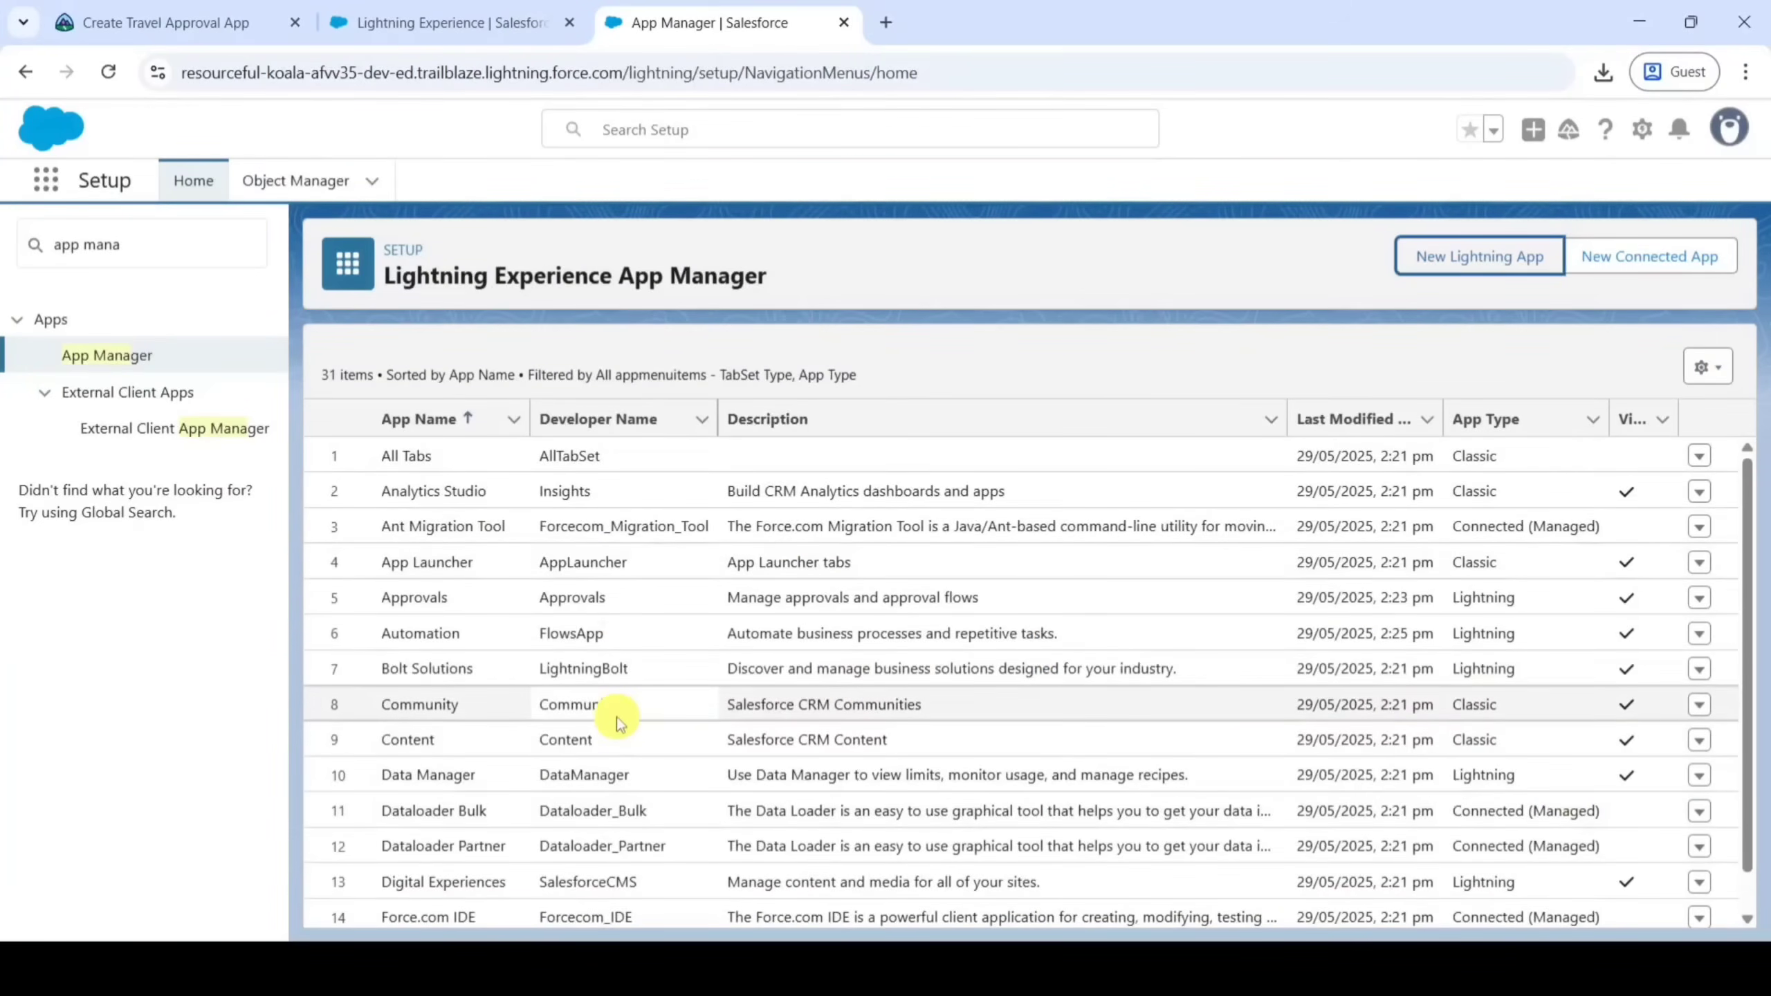
Search the App Launcher for "tra" to check for the Travel App
left_click(33, 183)
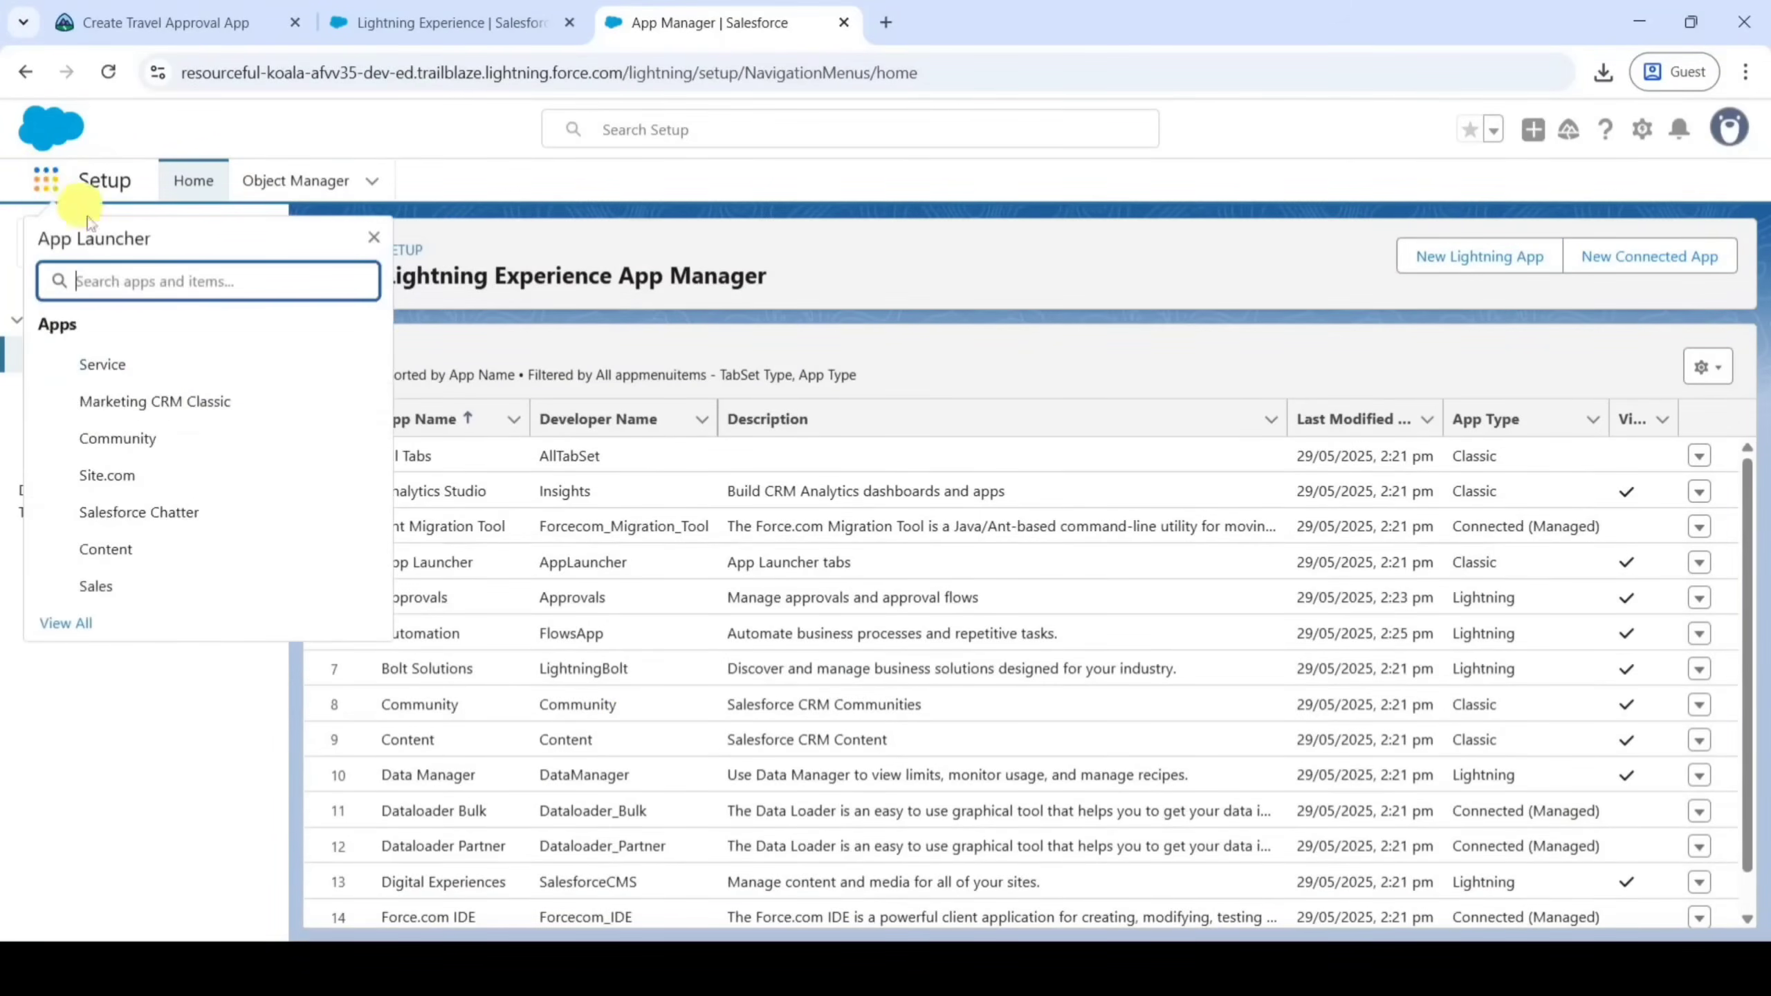
left_click(120, 278)
type("tra")
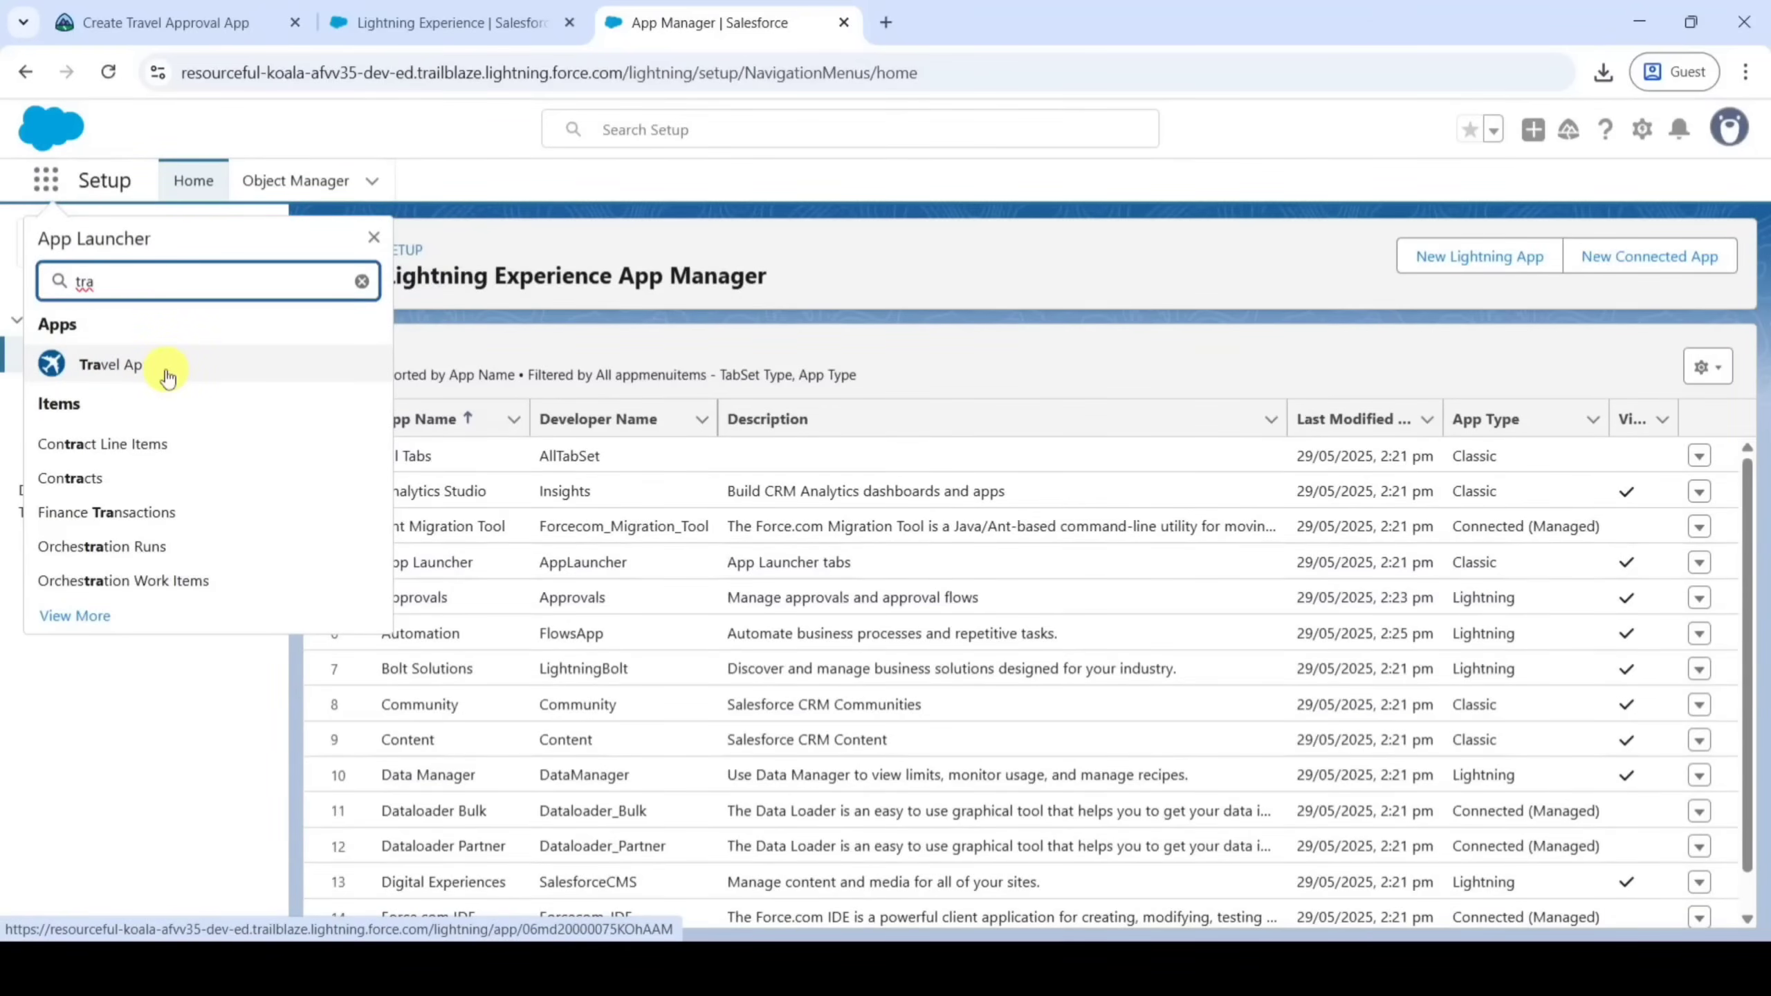
Return to the Trailhead unit and verify the step against the travel approval playground to earn 100 points
left_click(190, 21)
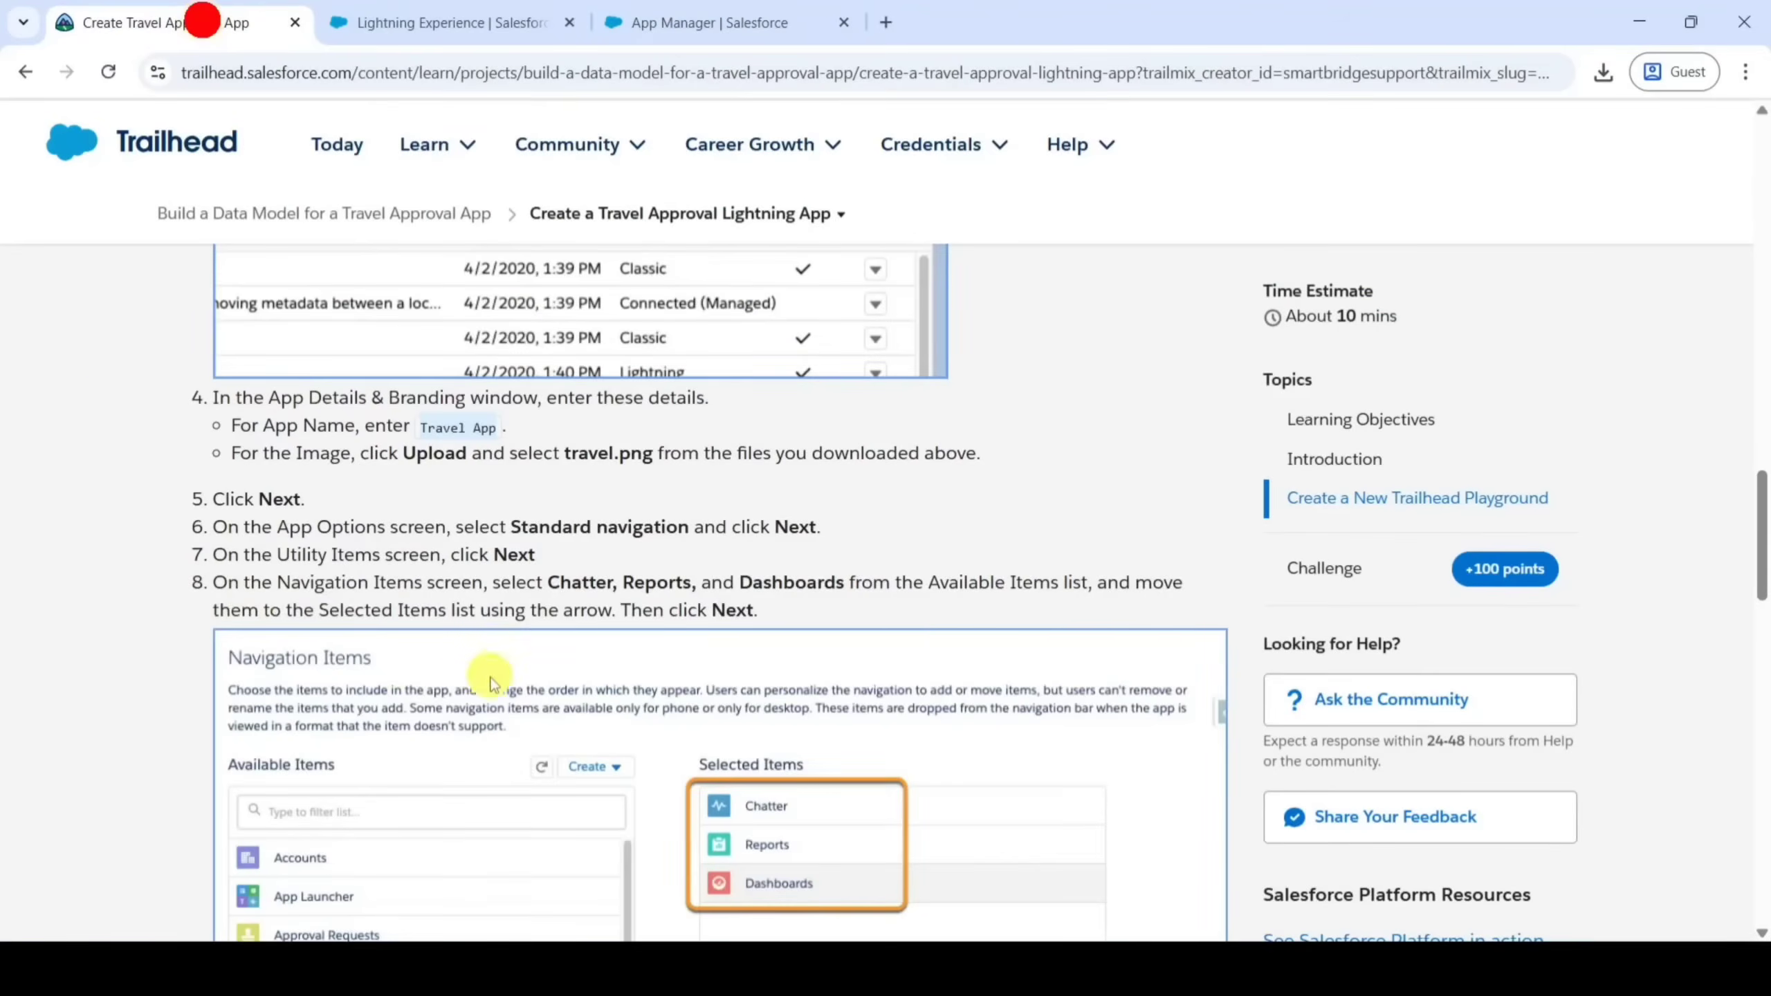
scroll(493, 678, "down", 5)
scroll(492, 678, "down", 10)
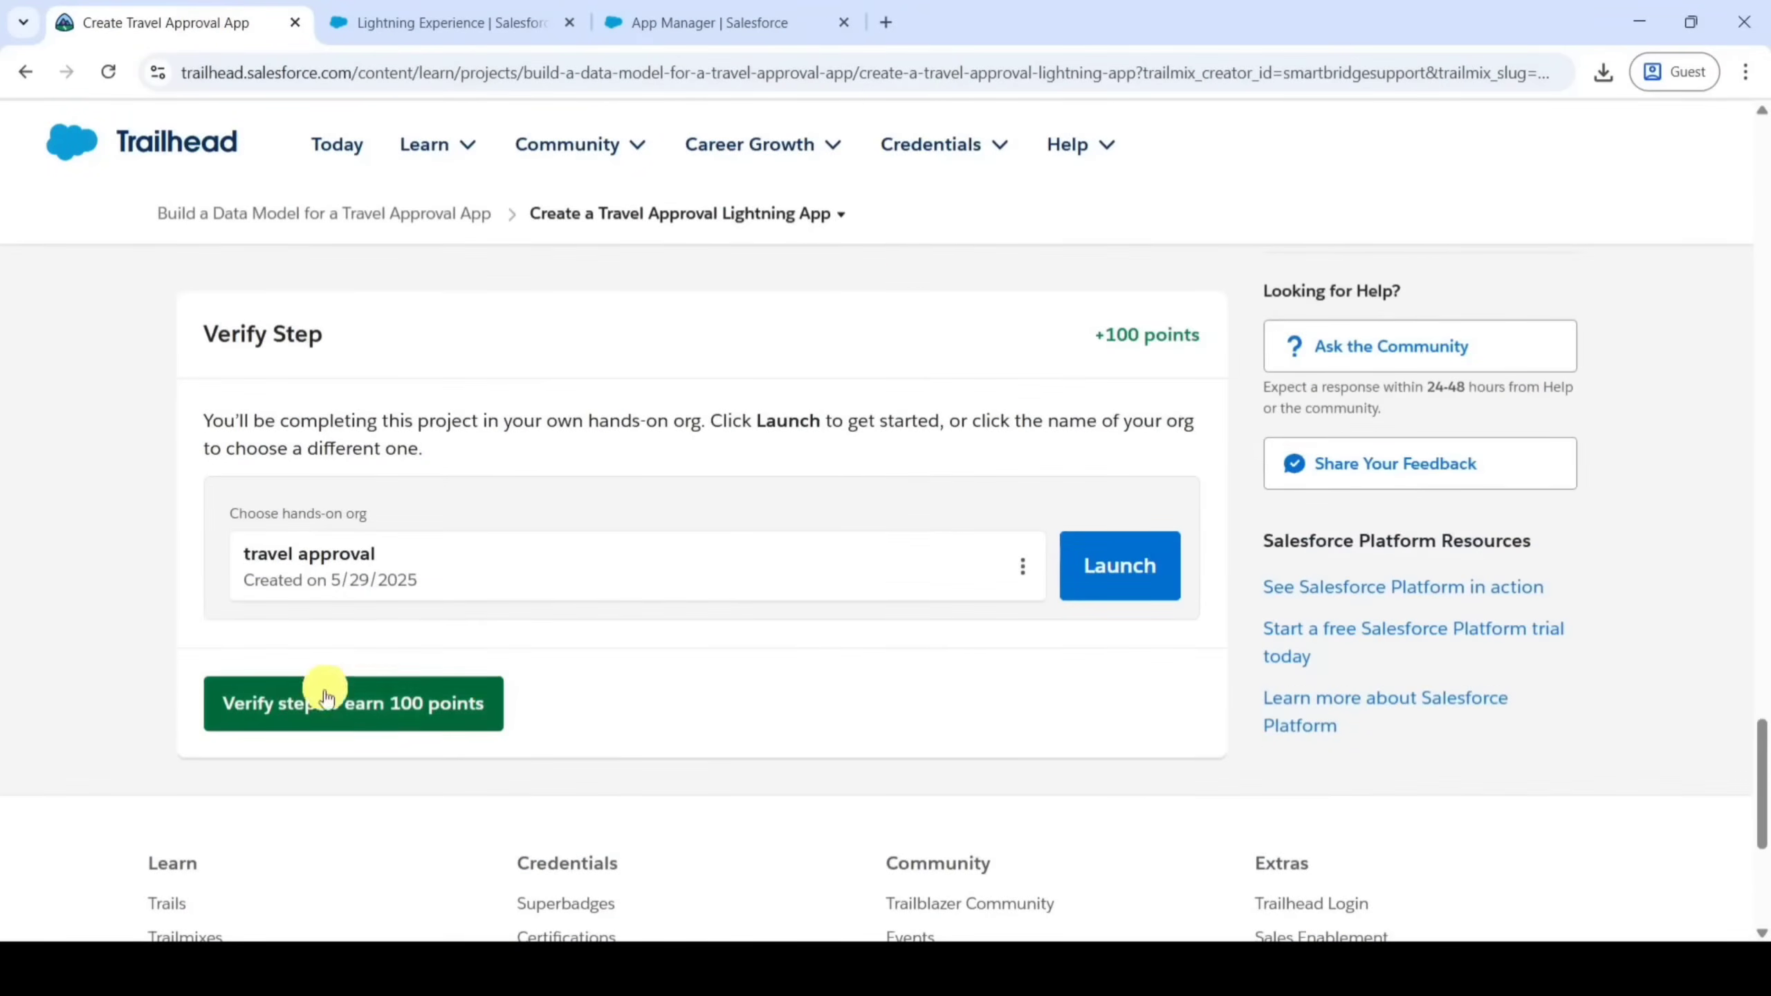
left_click(355, 702)
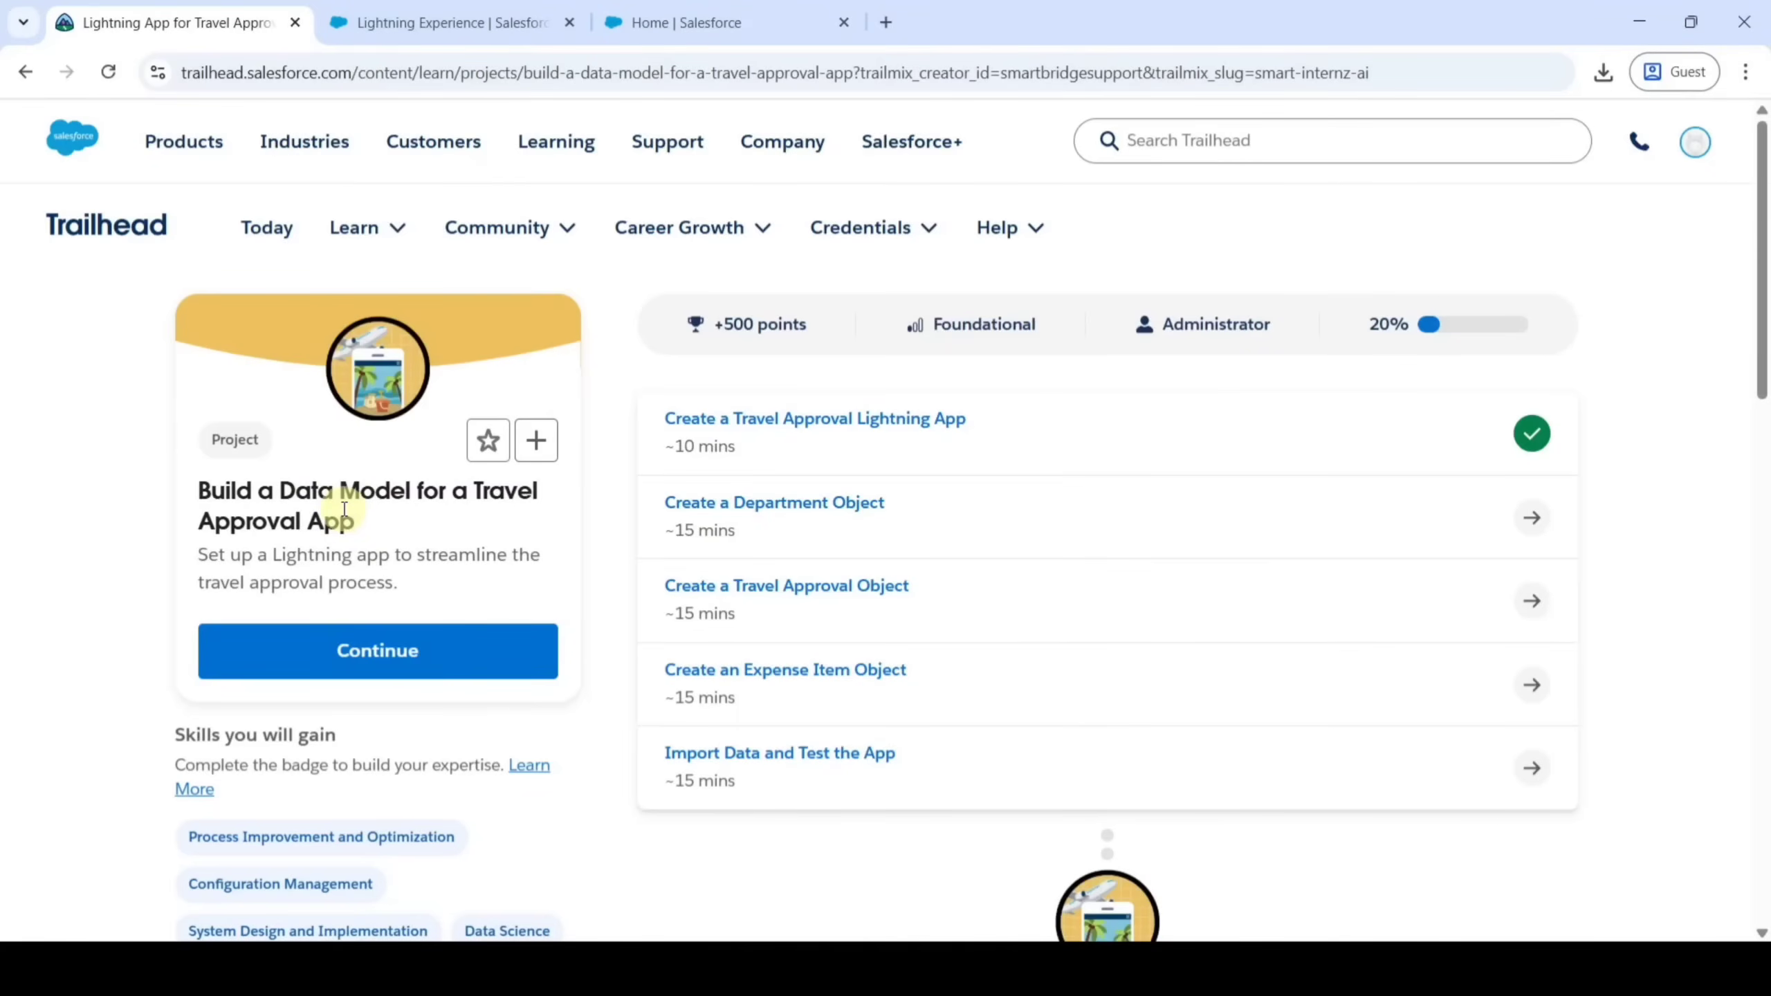
Open the Create a Department Object unit, launch the travel approval playground from it, and switch to the playground's Setup home
left_click(745, 503)
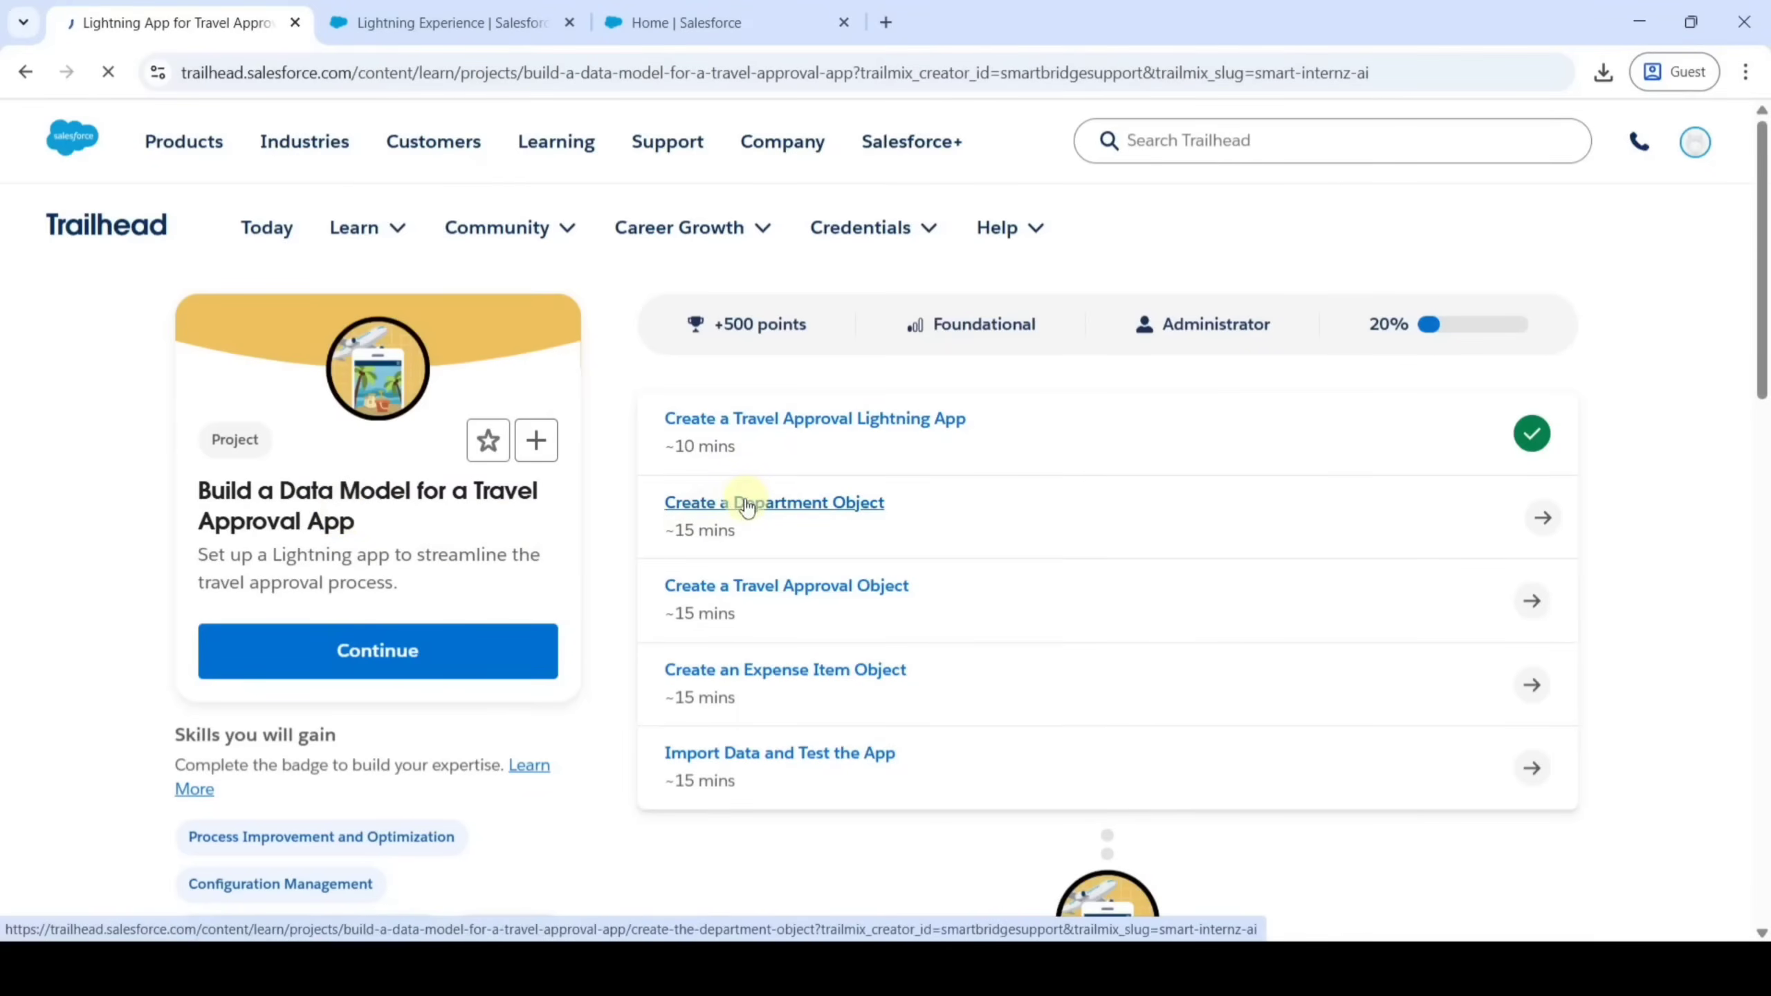
scroll(811, 592, "down", 20)
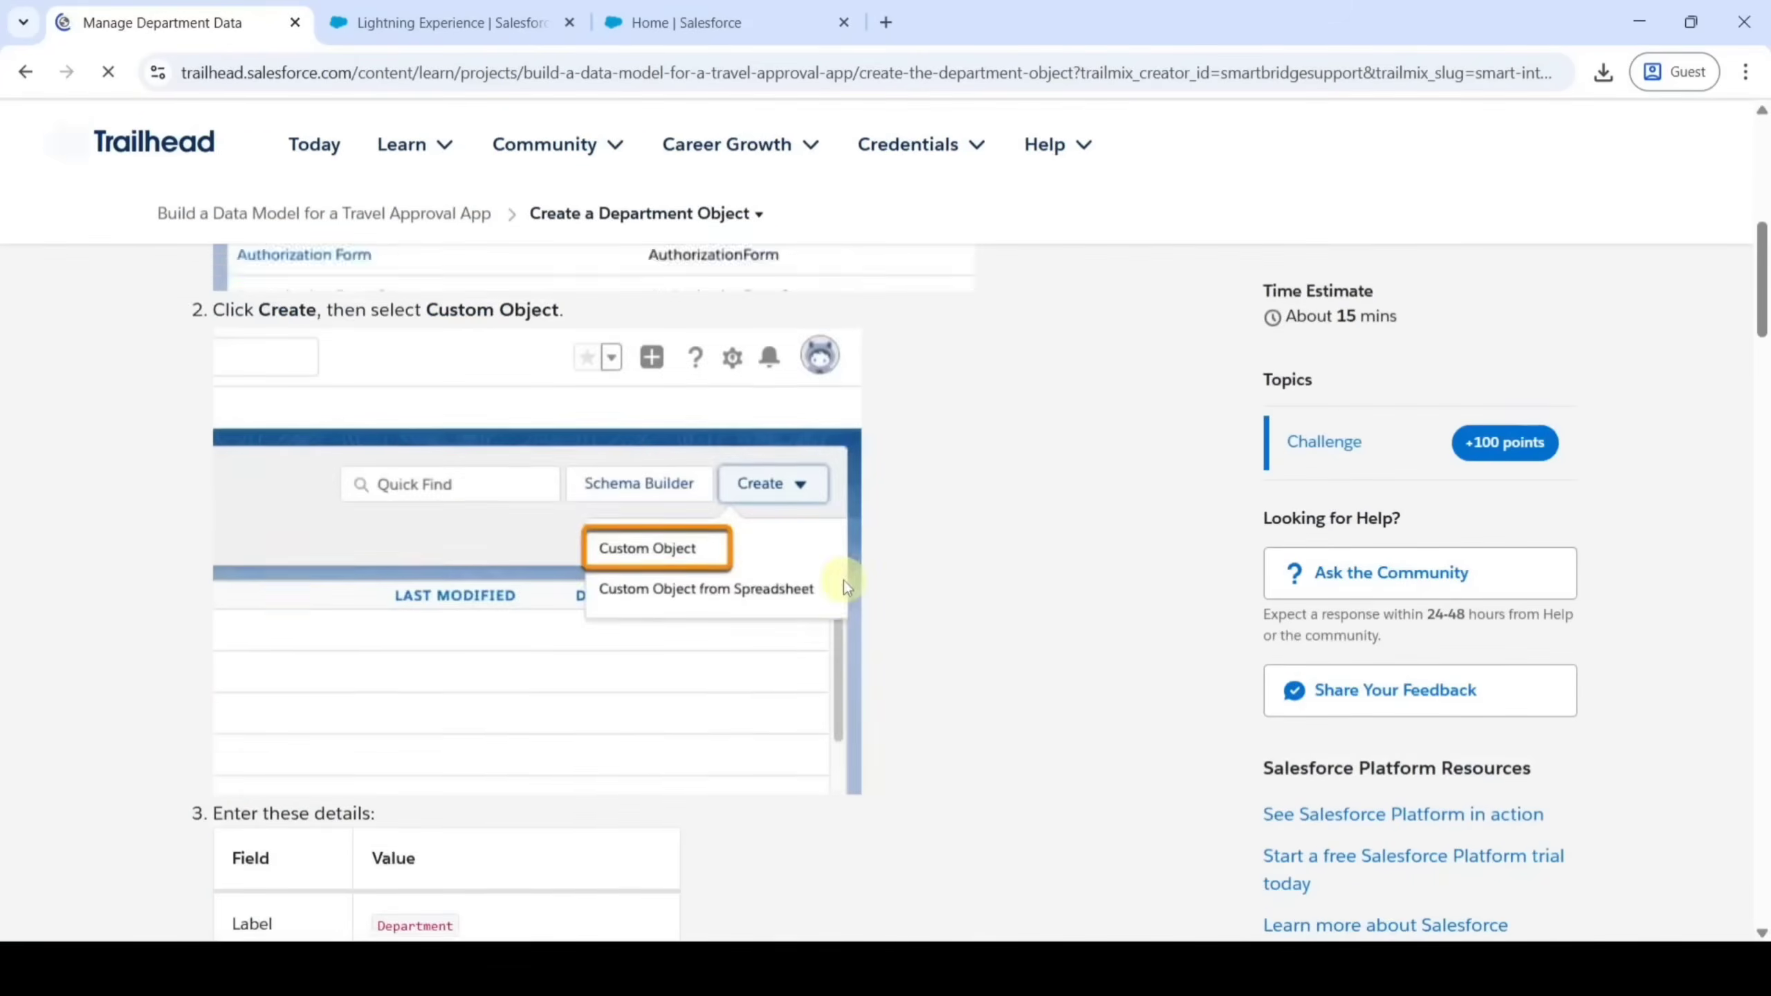
scroll(843, 585, "down", 10)
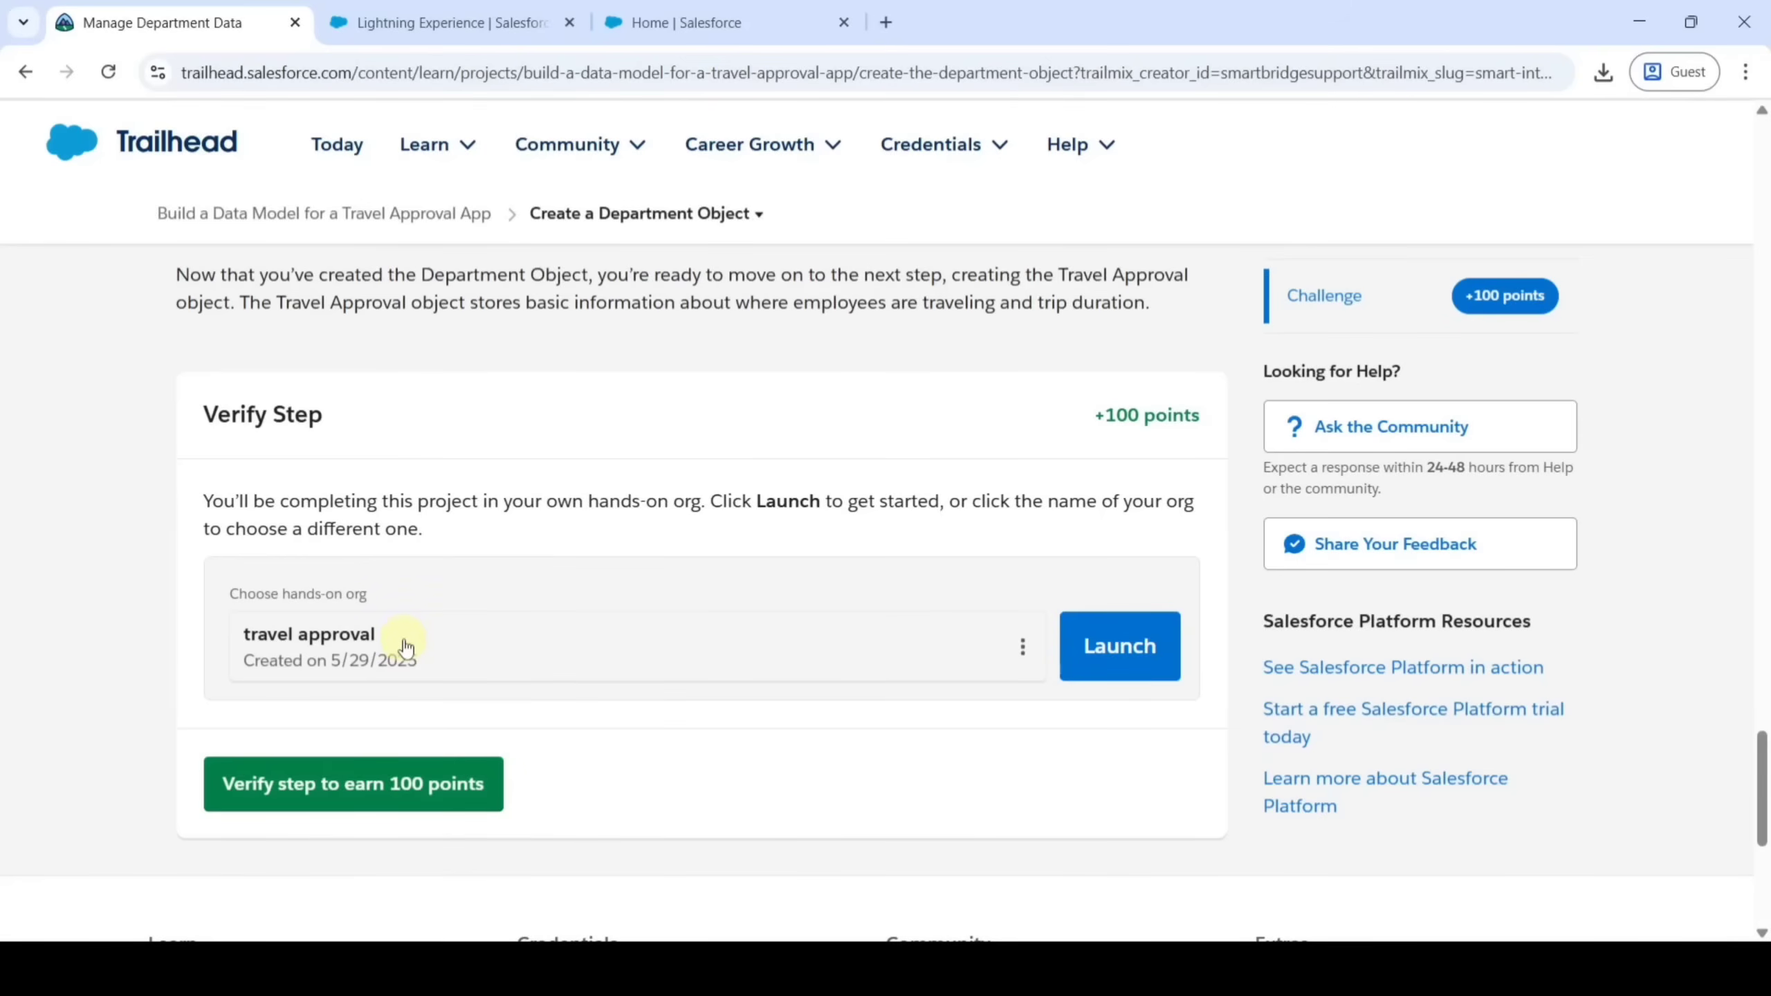
left_click(1119, 651)
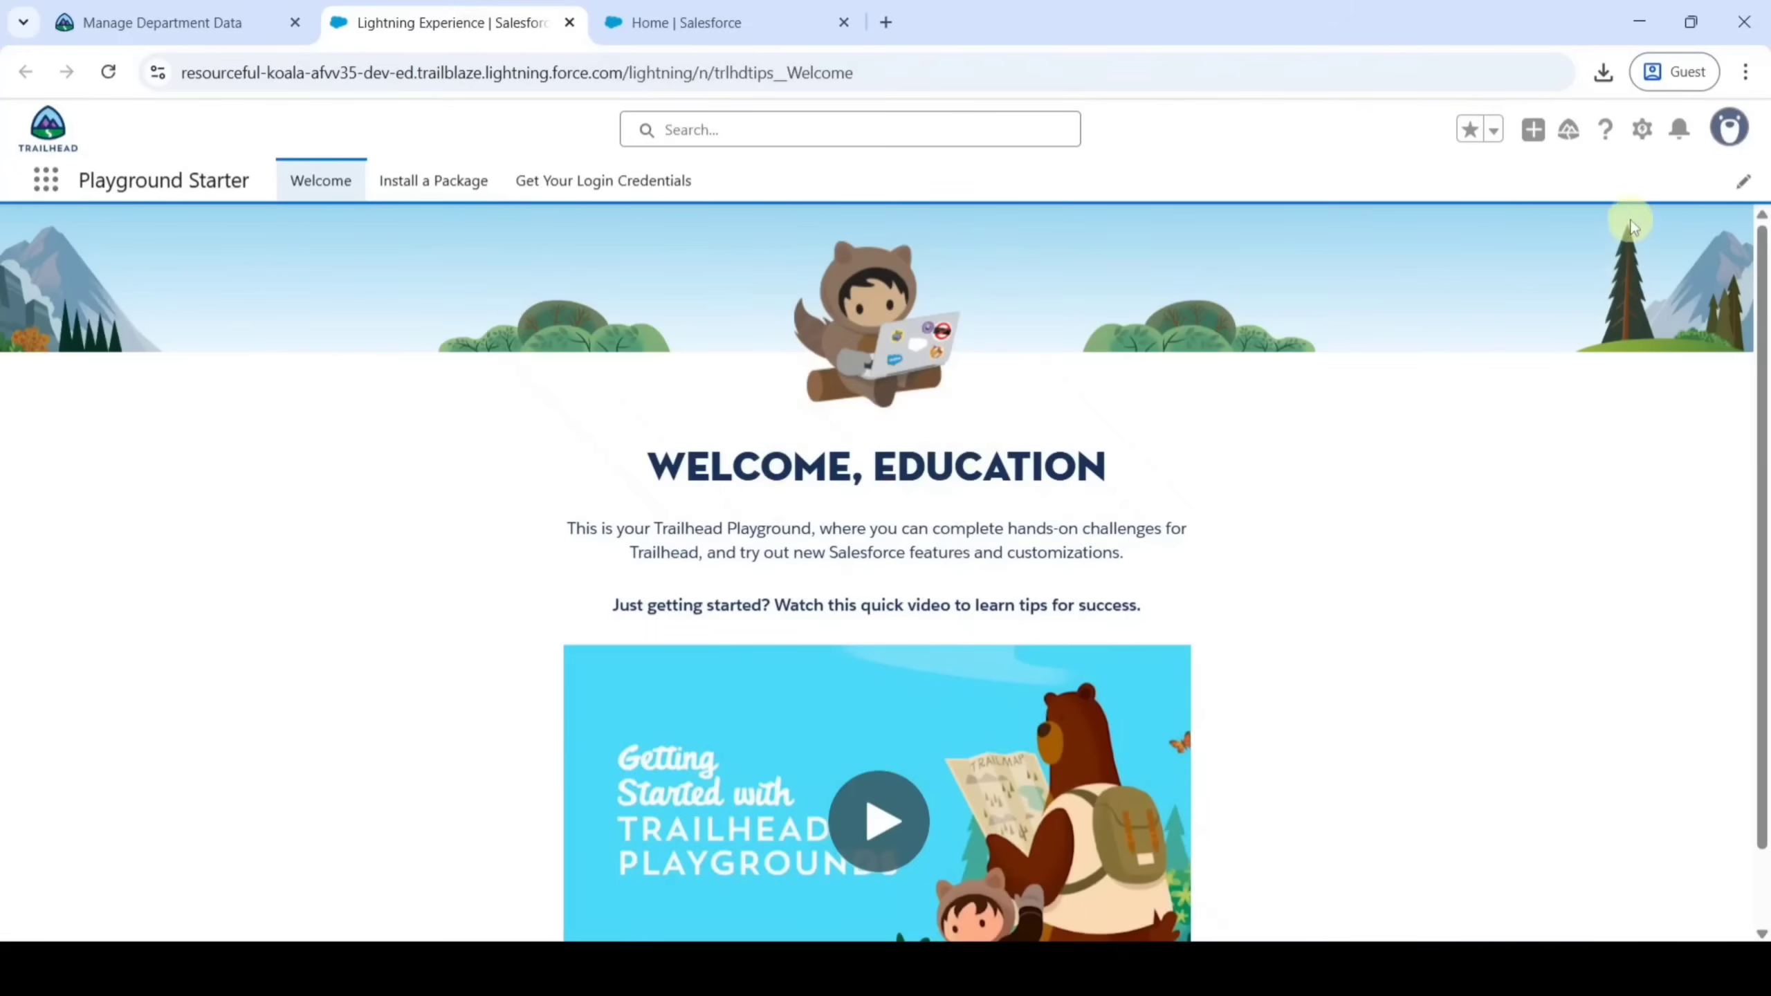
left_click(1642, 130)
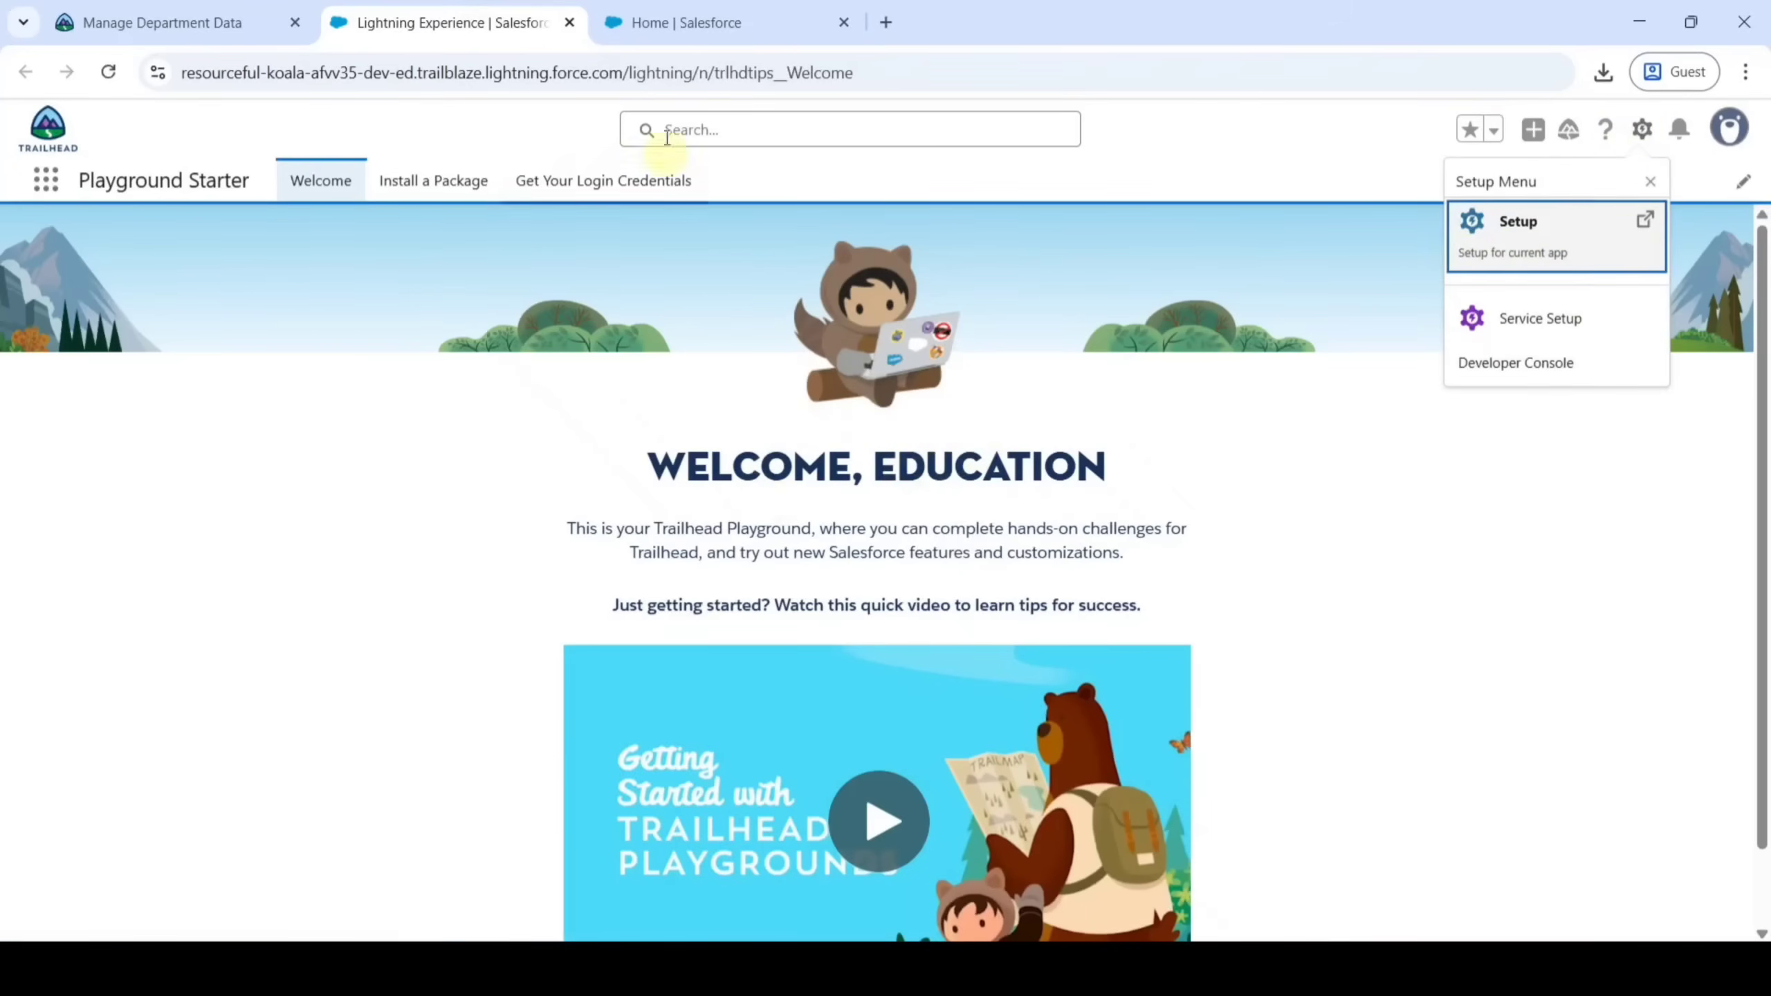
left_click(721, 10)
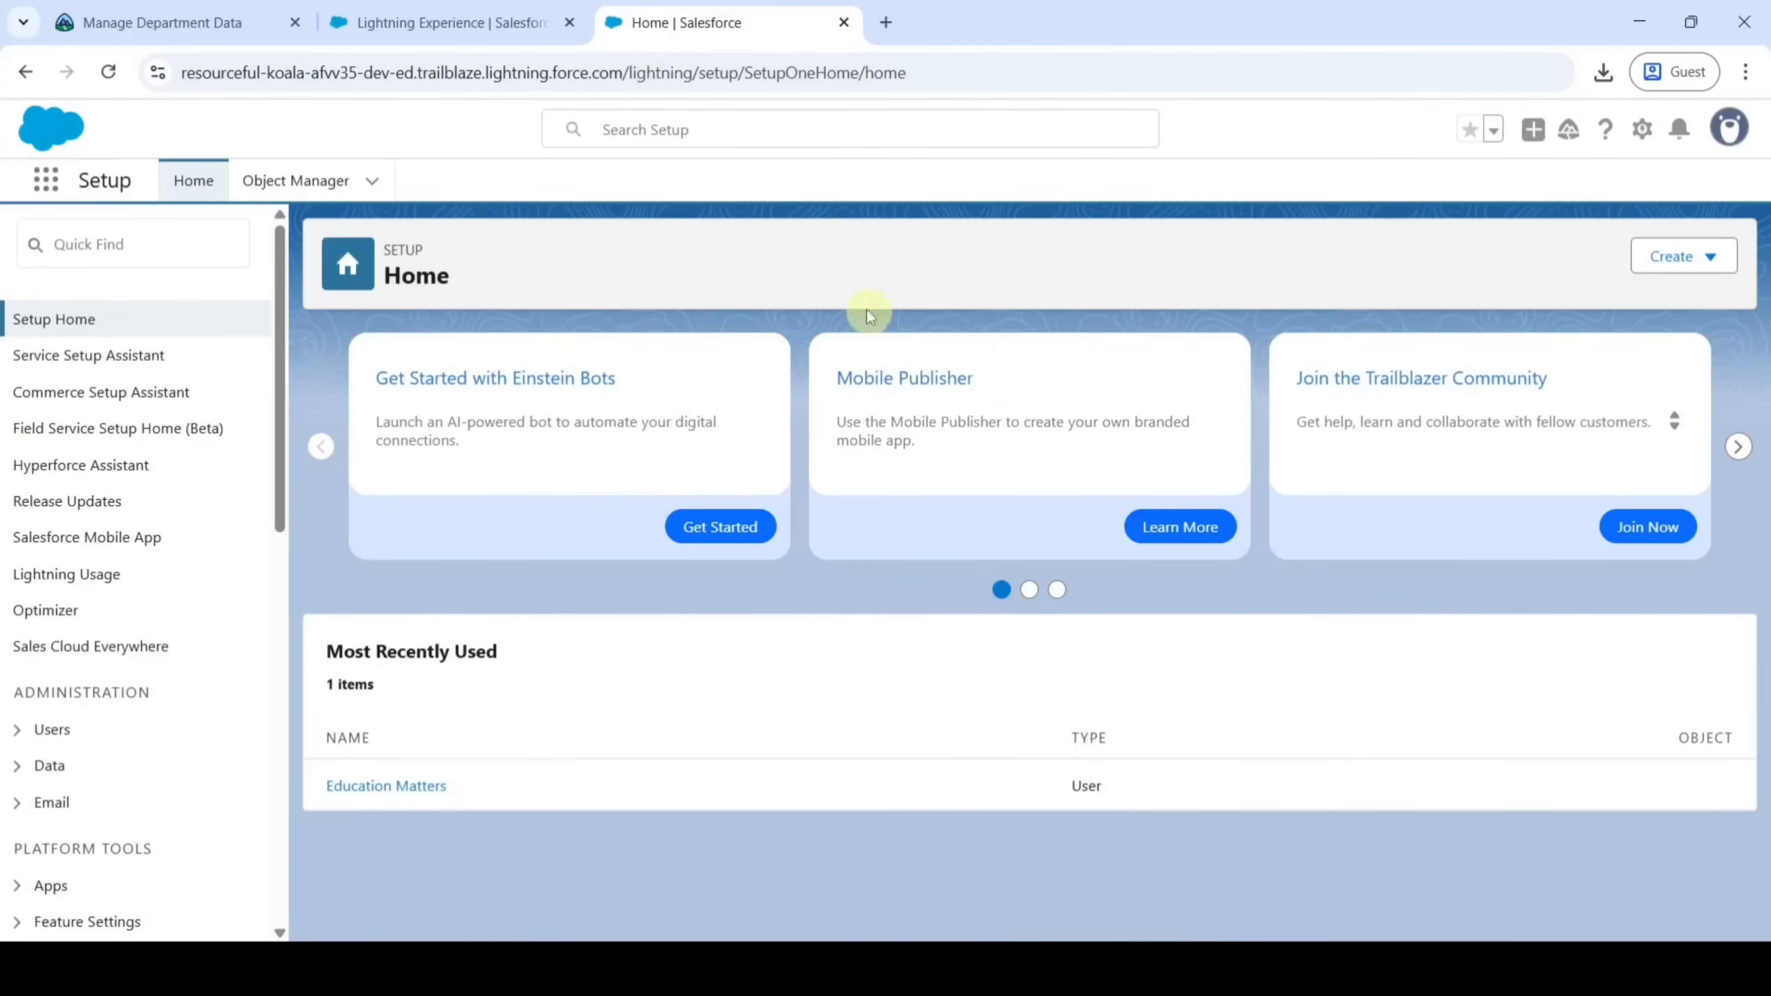
Return to the Trailhead unit and review its opening instructions for creating the Department object
left_click(236, 19)
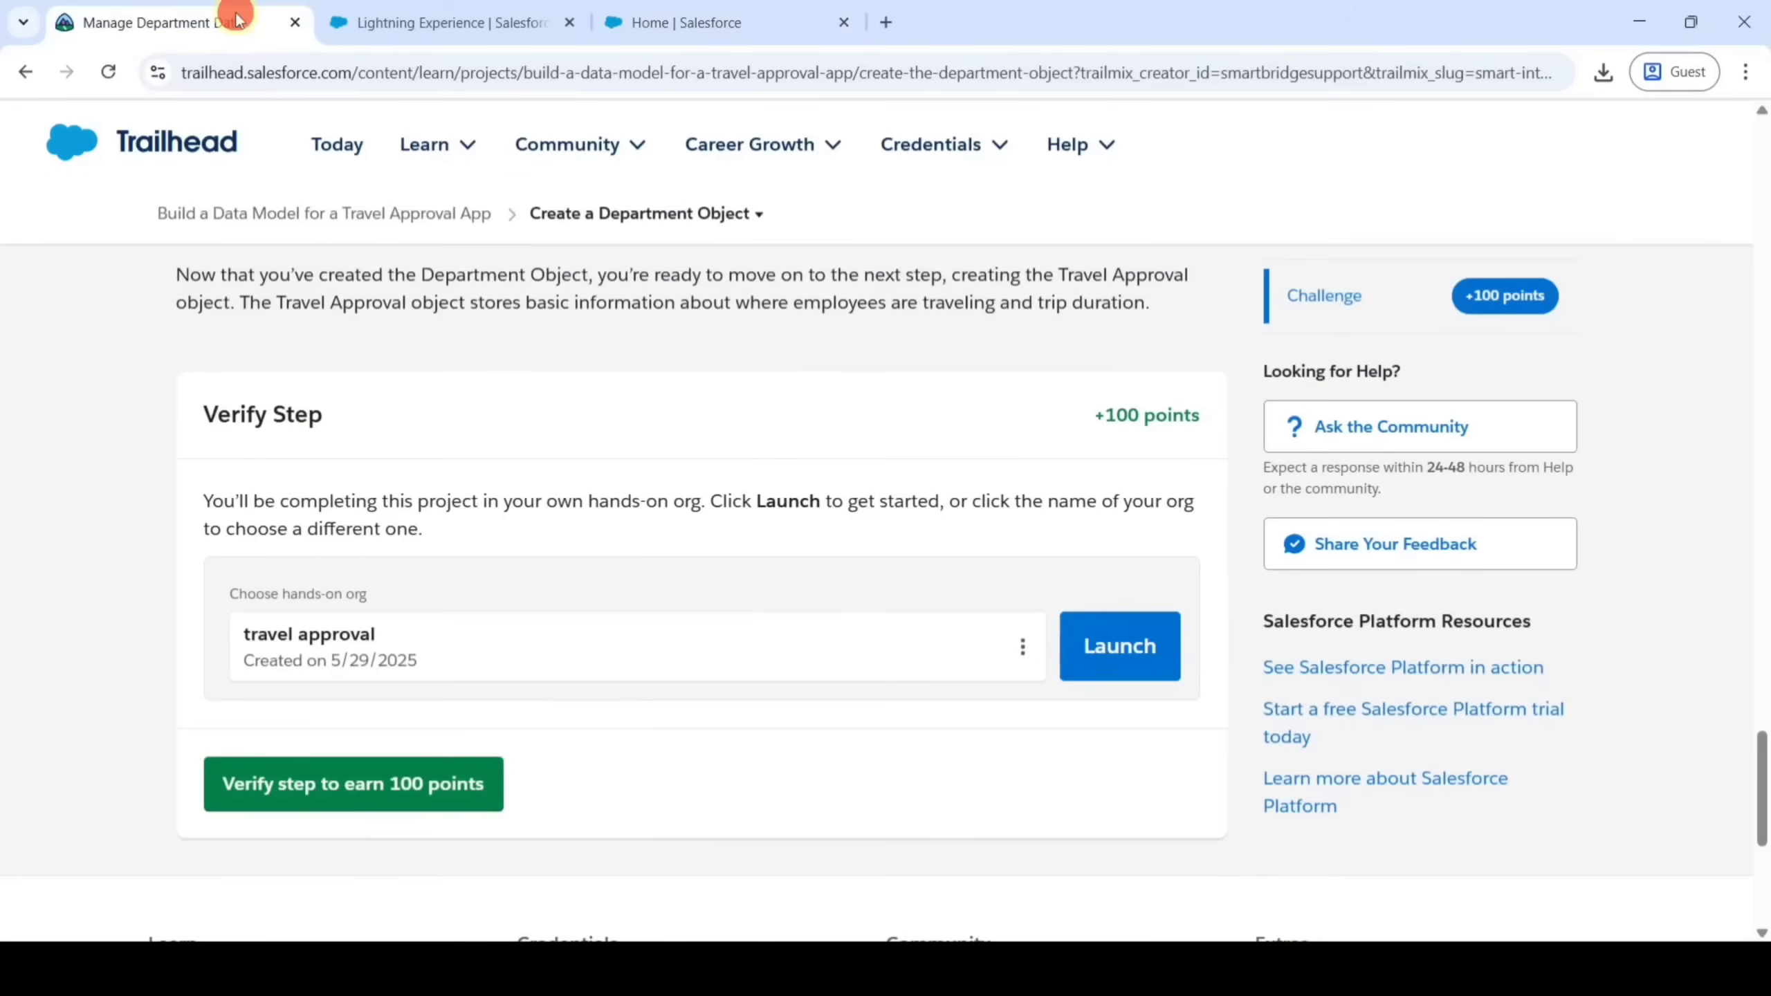
scroll(860, 595, "up", 15)
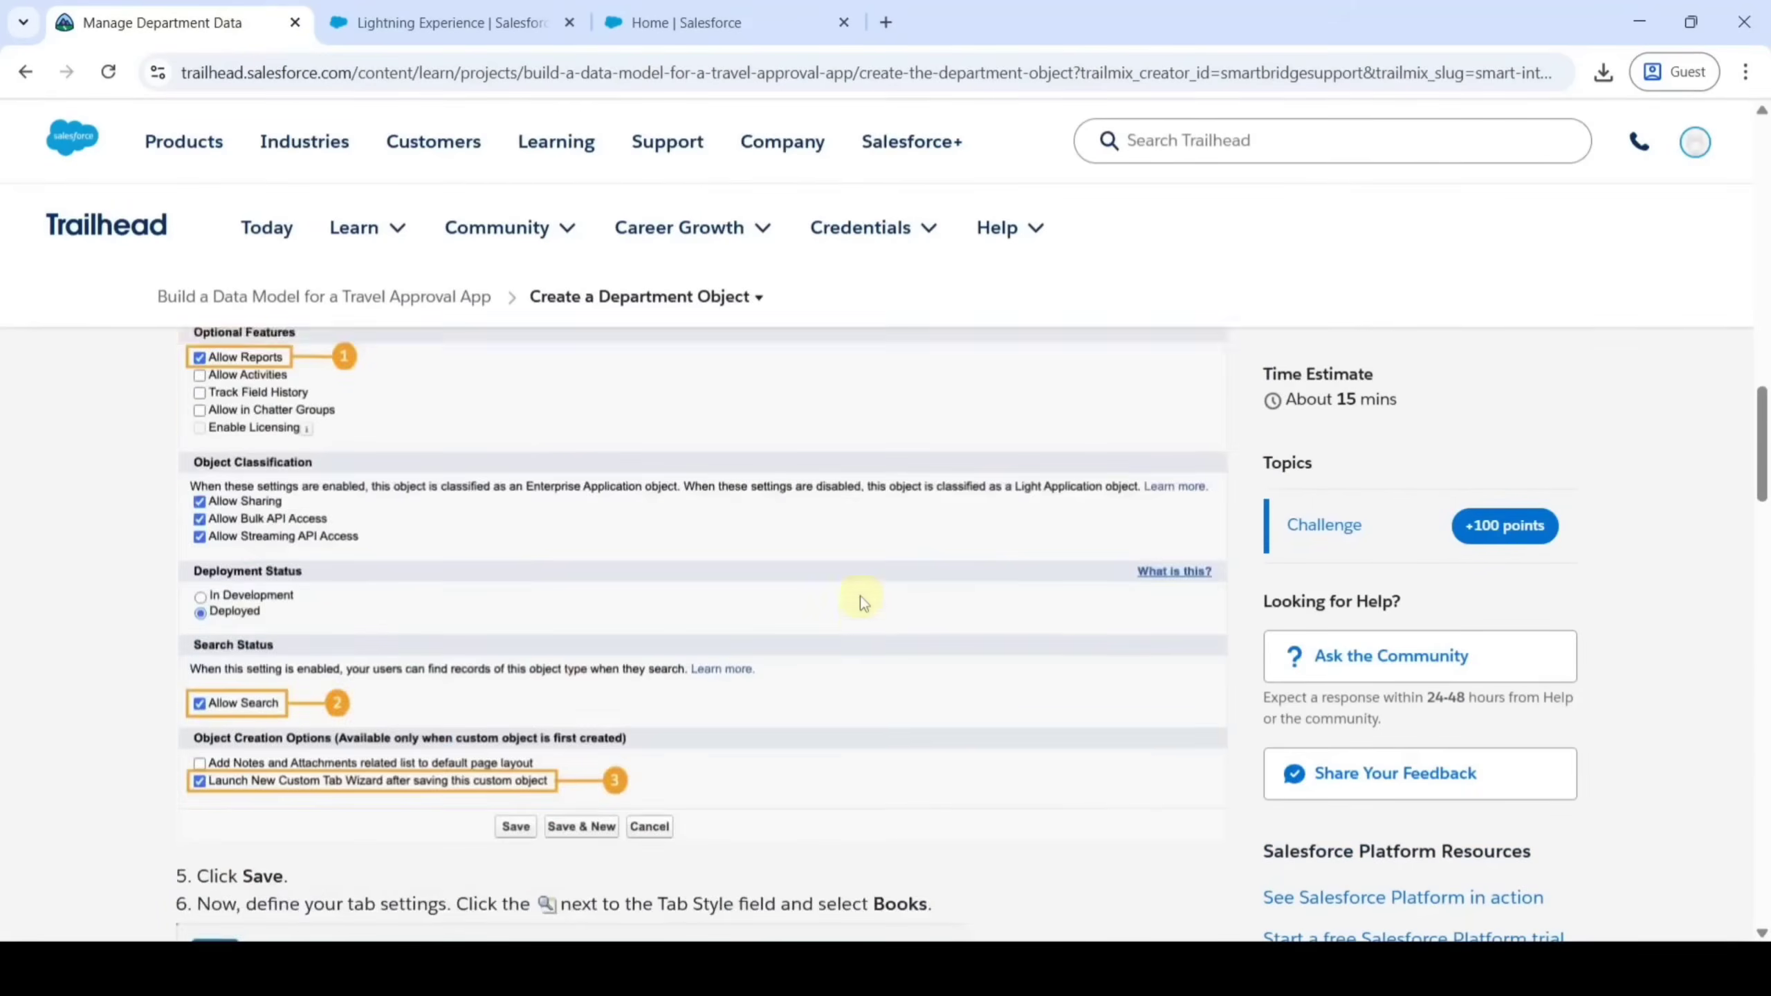
scroll(860, 595, "up", 10)
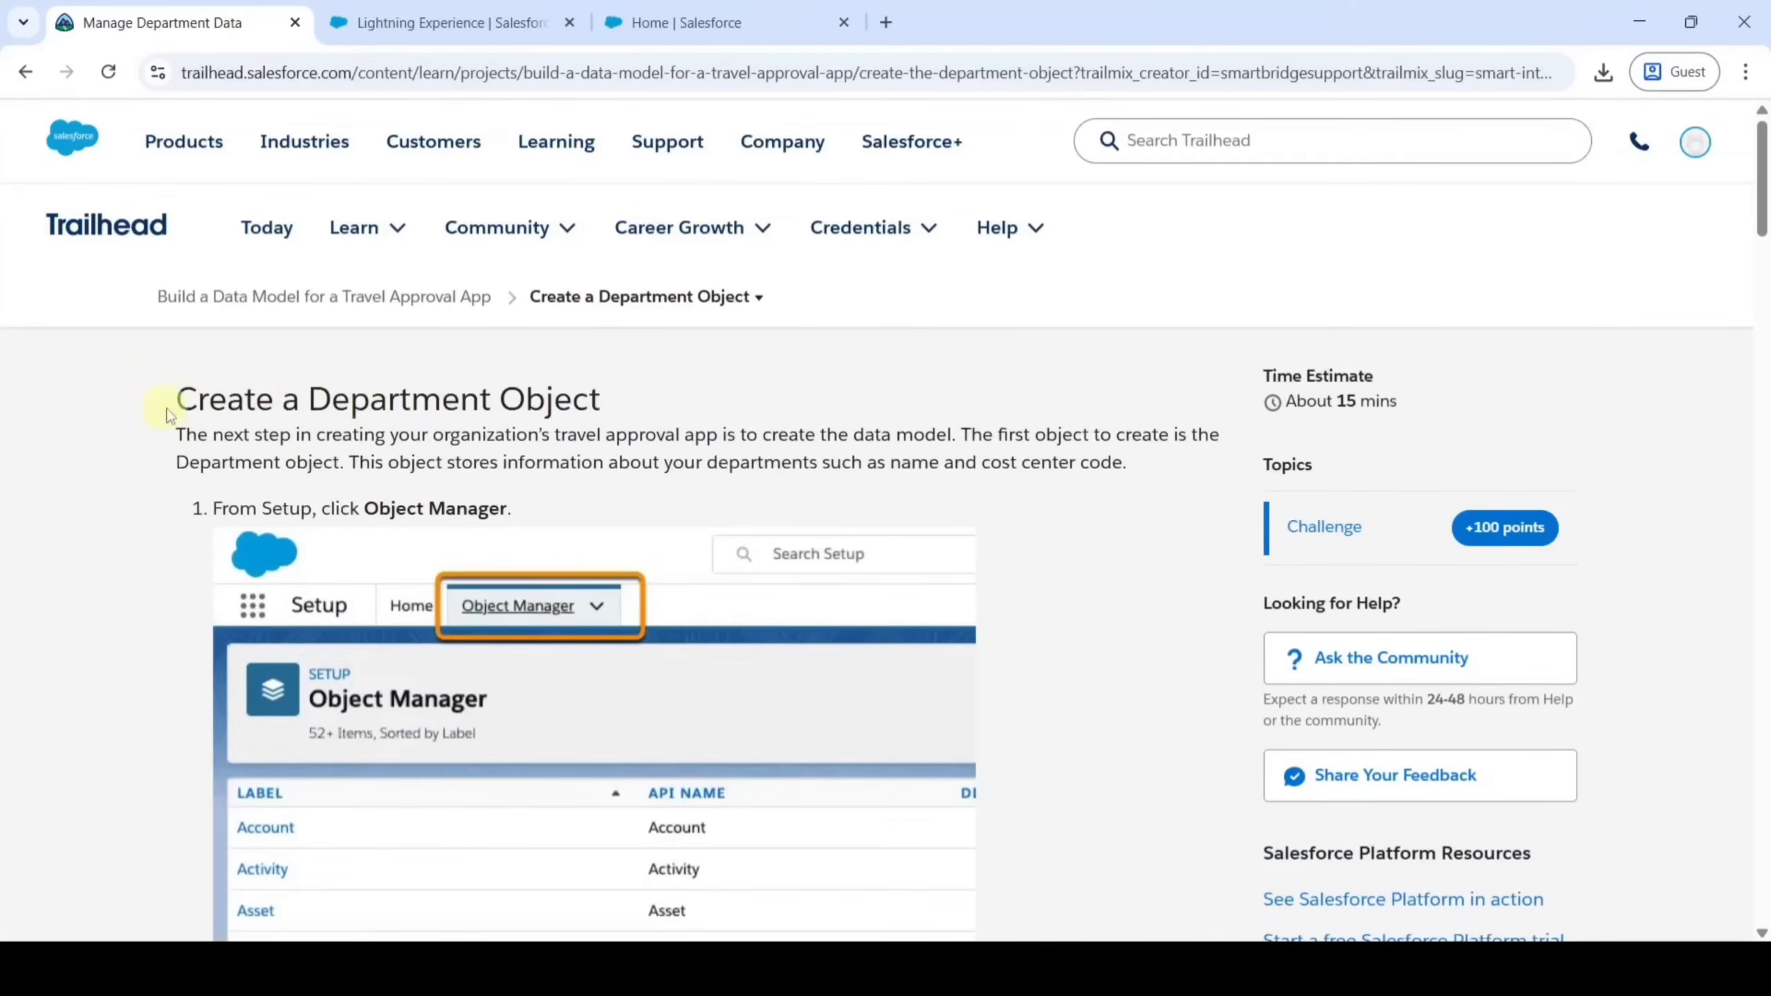
left_click_drag(179, 406, 623, 415)
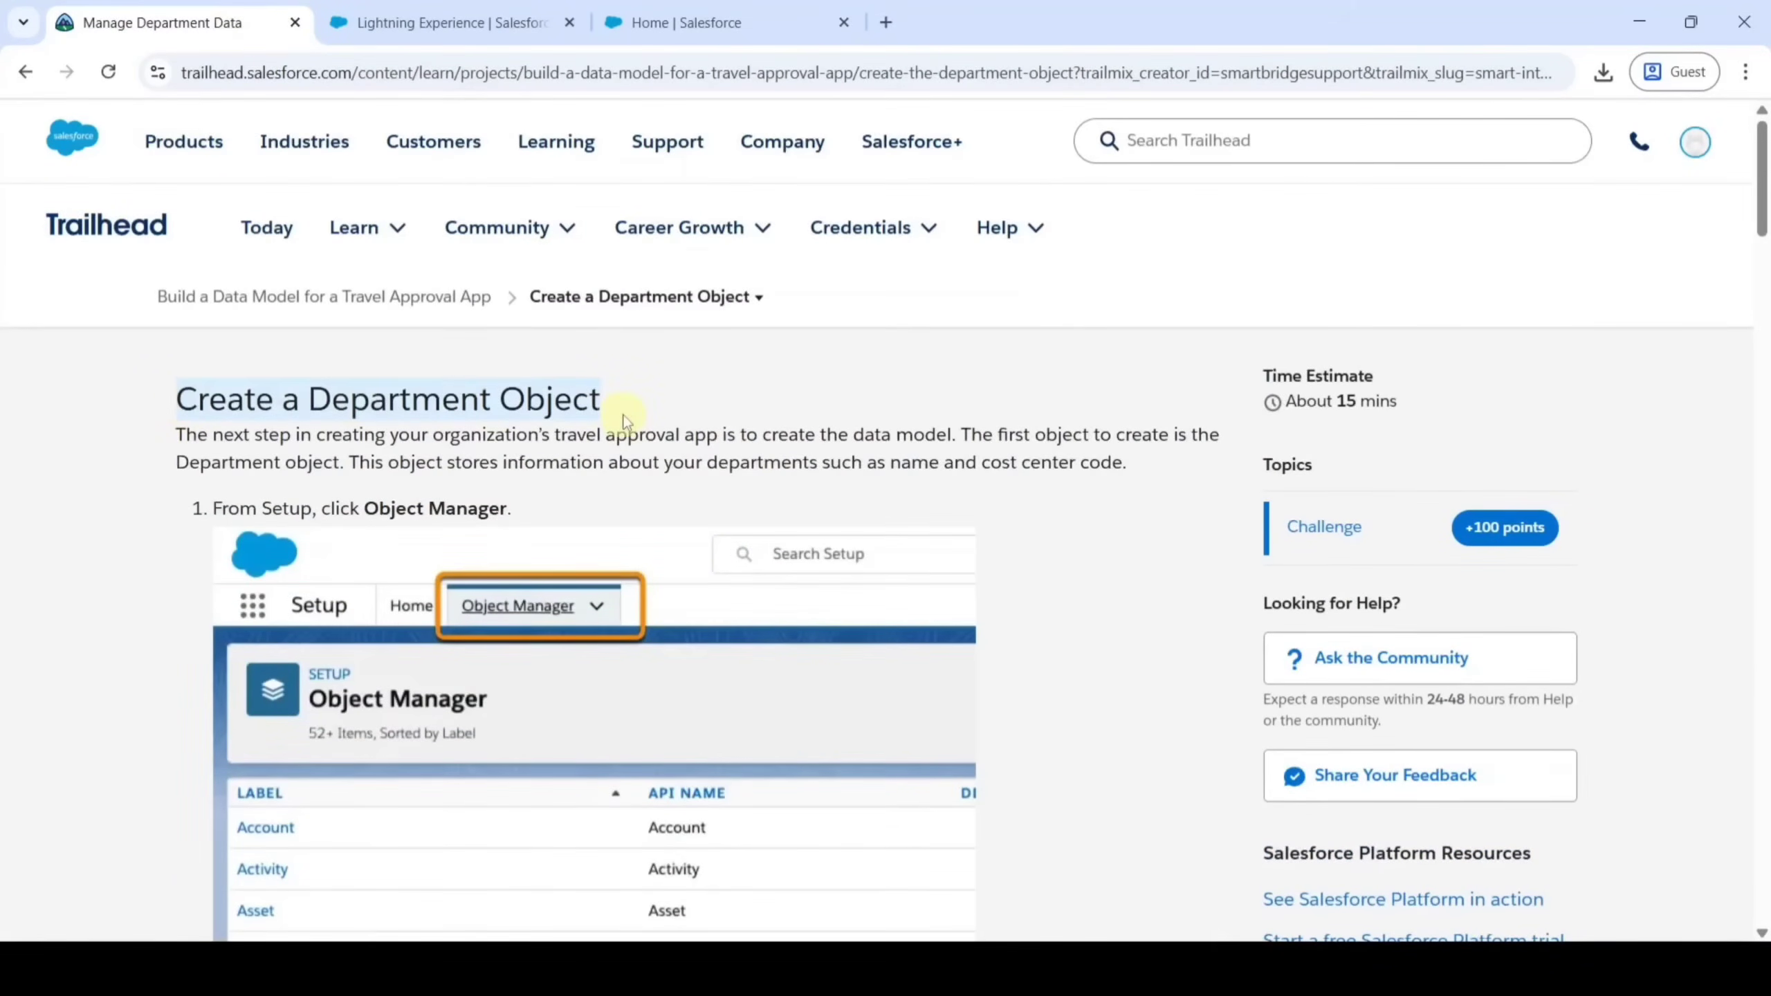
scroll(585, 565, "down", 5)
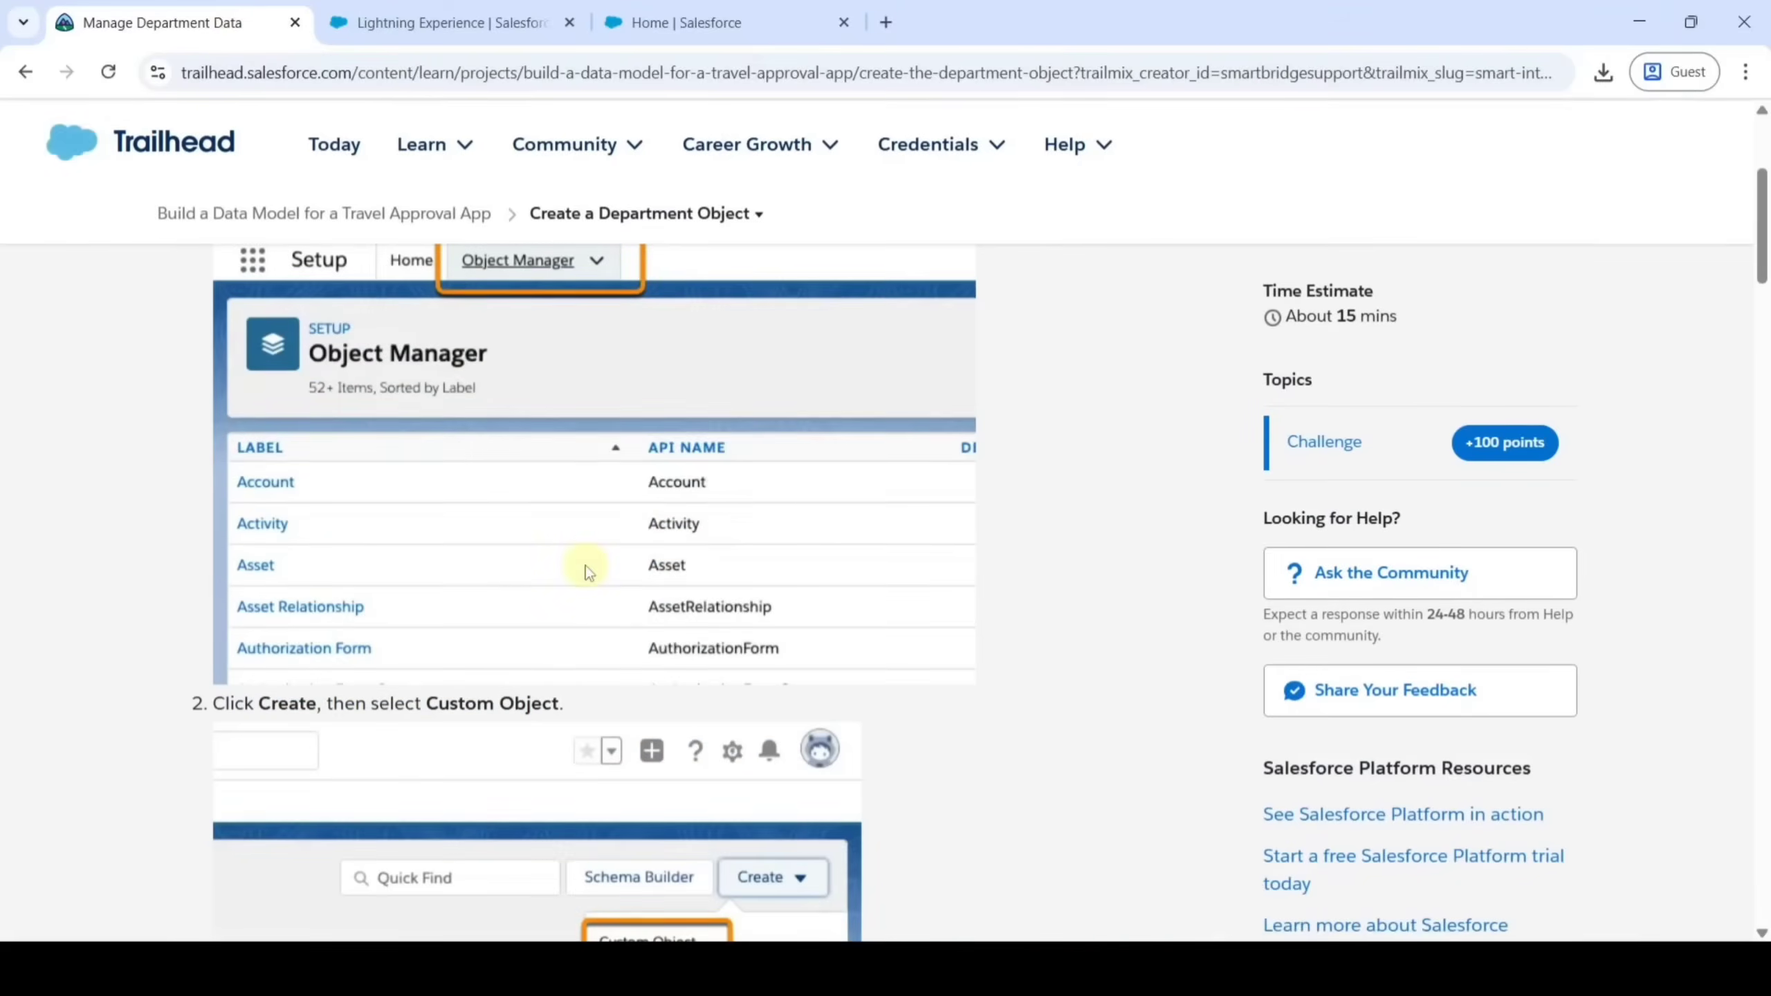
Switch to Salesforce Setup and start a new custom object from the Object Manager
left_click(712, 14)
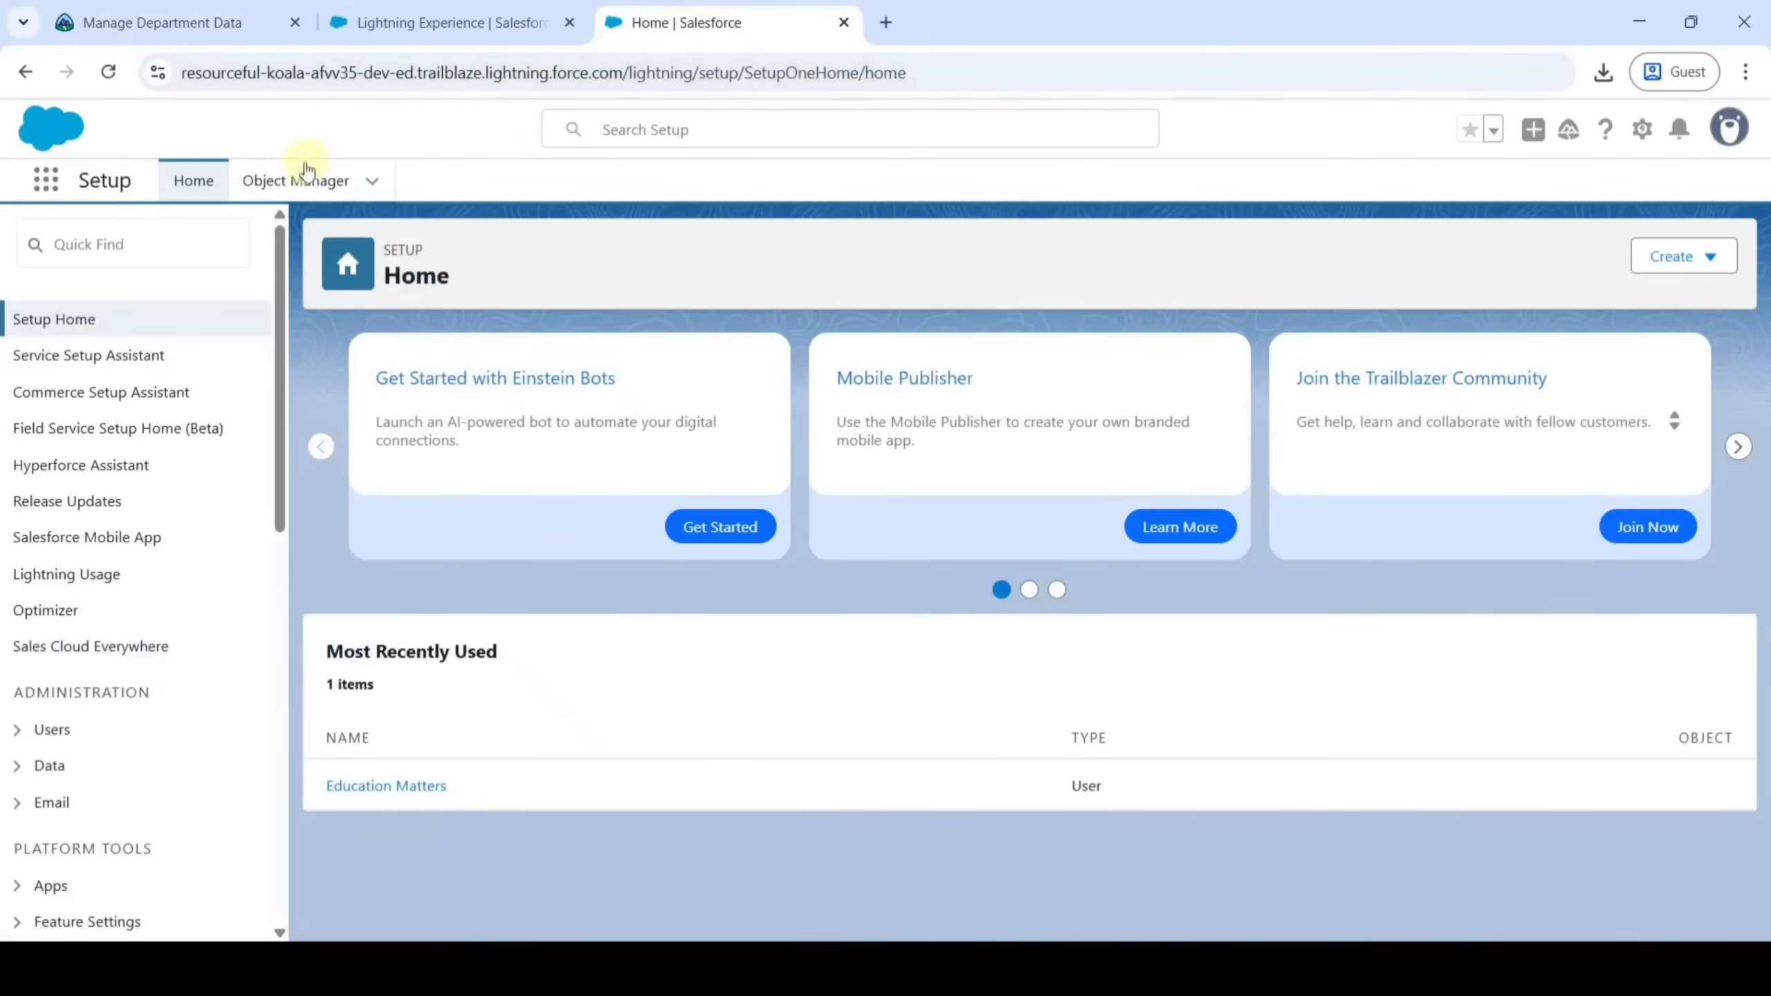
left_click(316, 182)
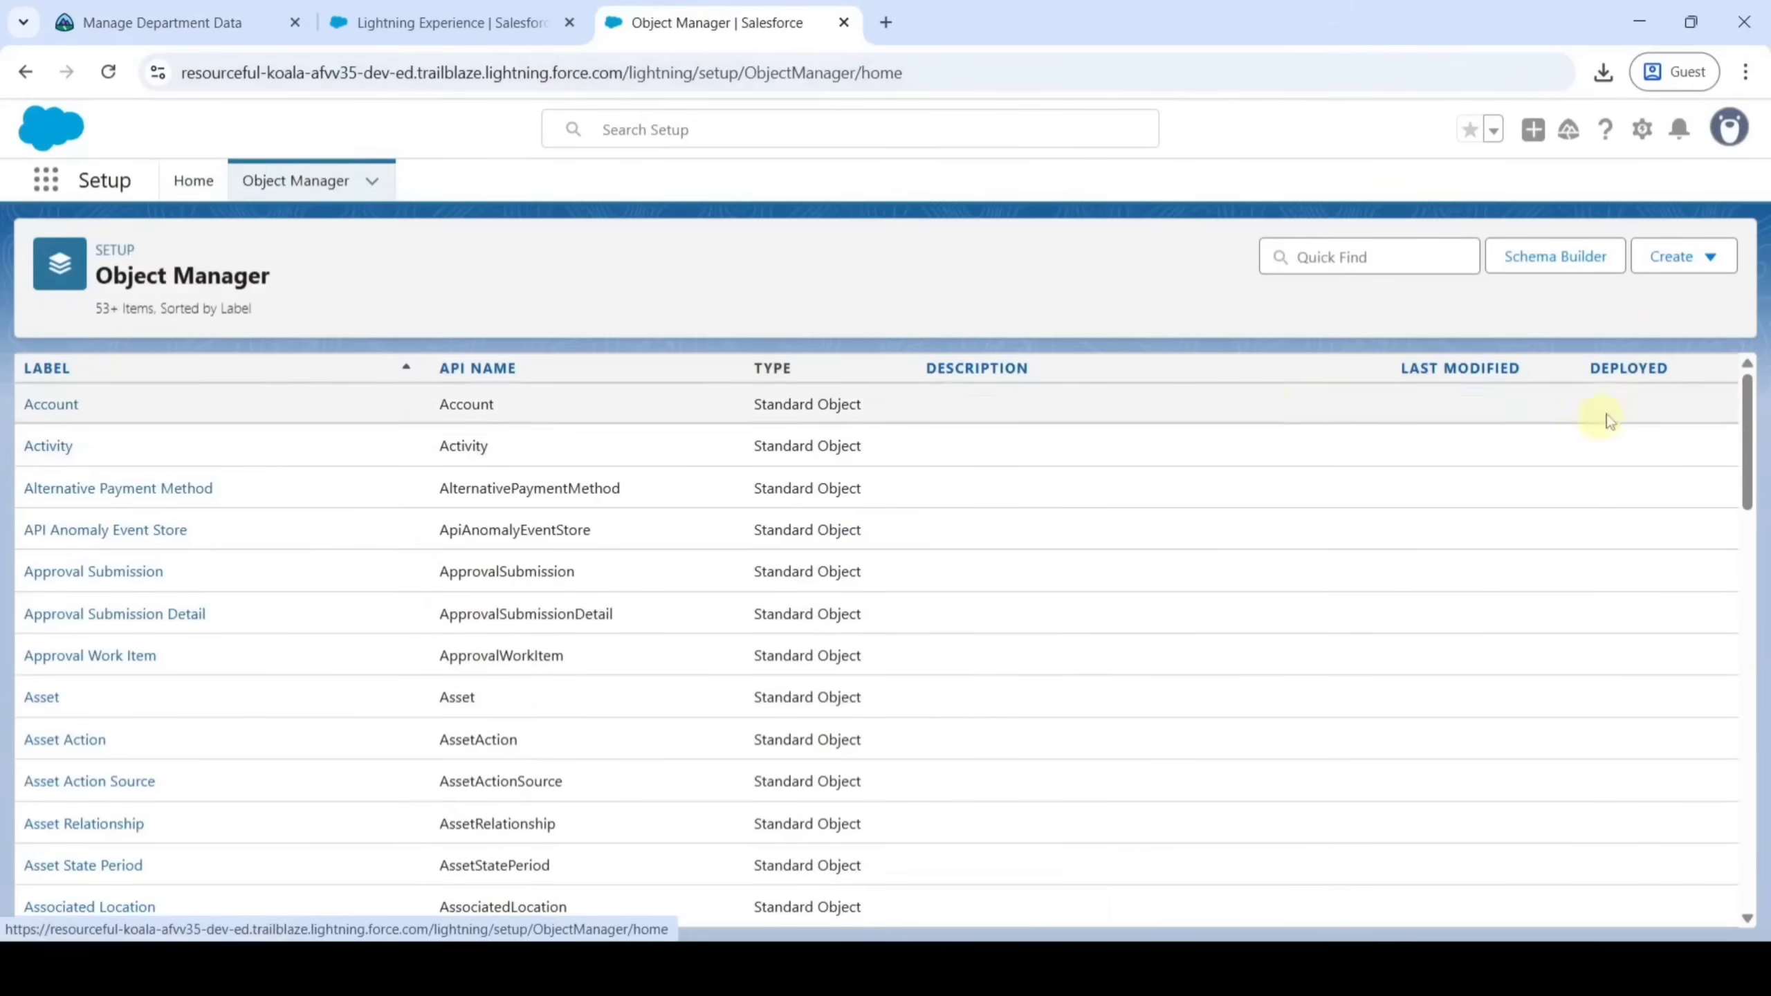
left_click(1688, 264)
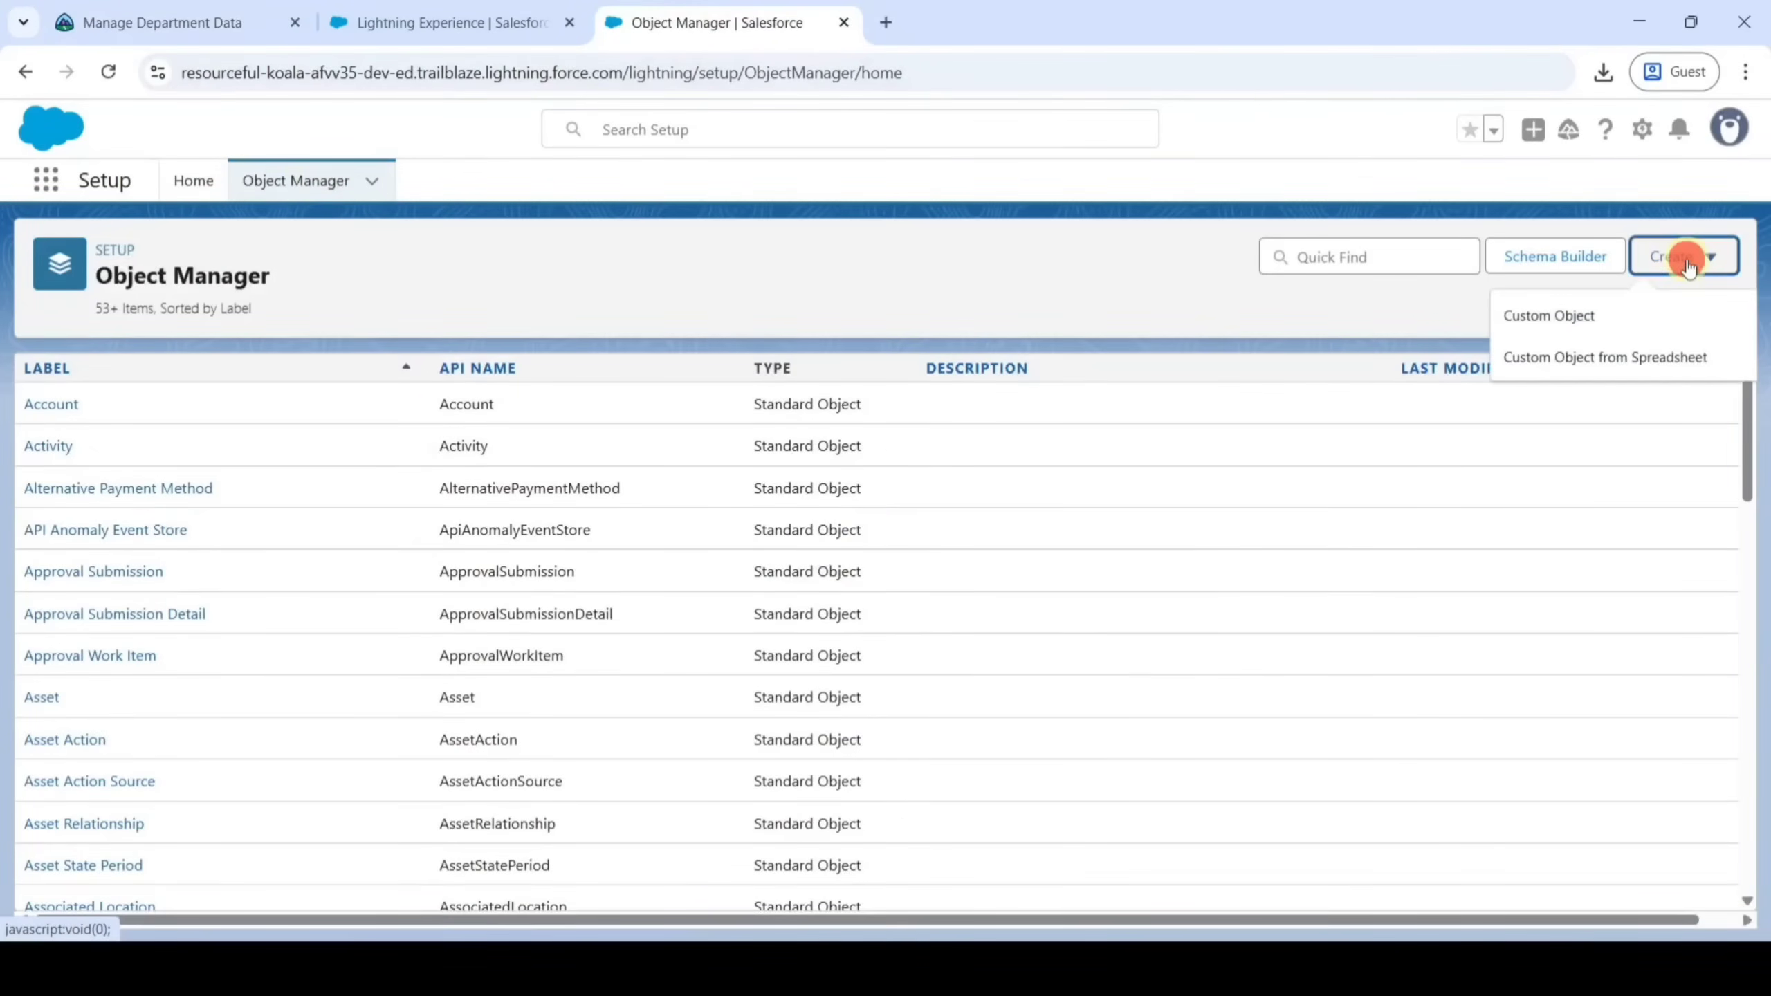
left_click(1573, 316)
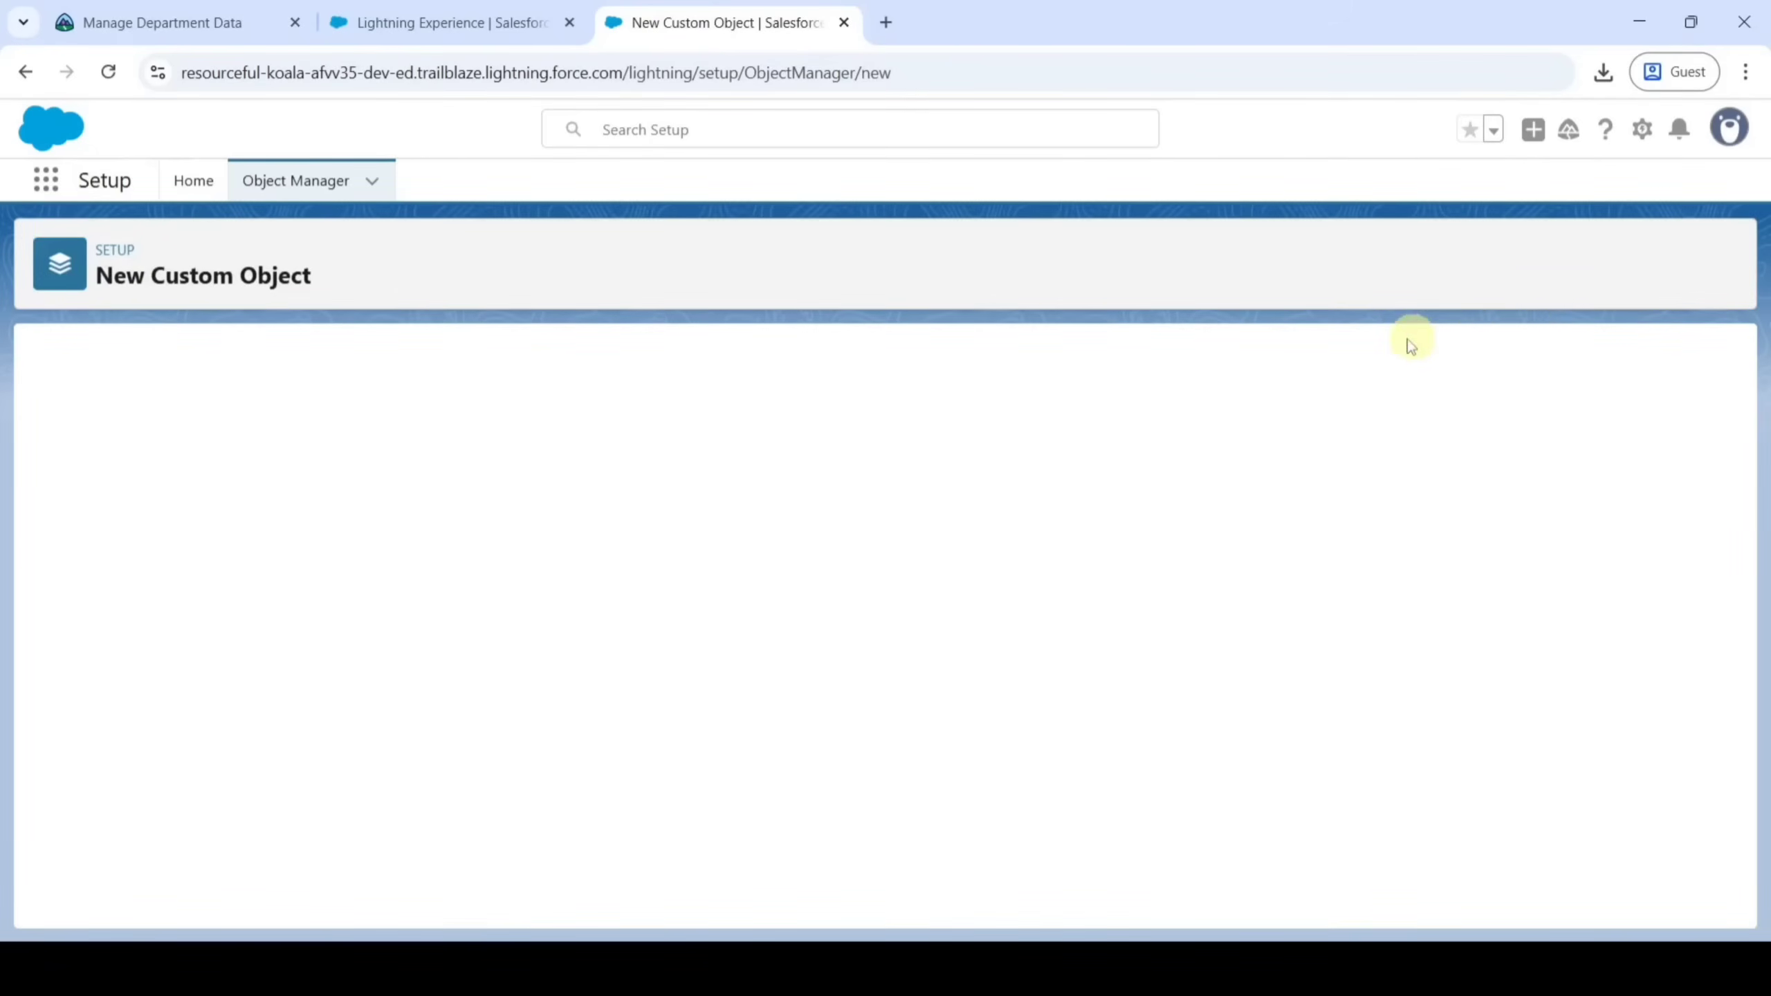
Copy the label value Department from the unit's details table and enter it as the new custom object's label
left_click(165, 17)
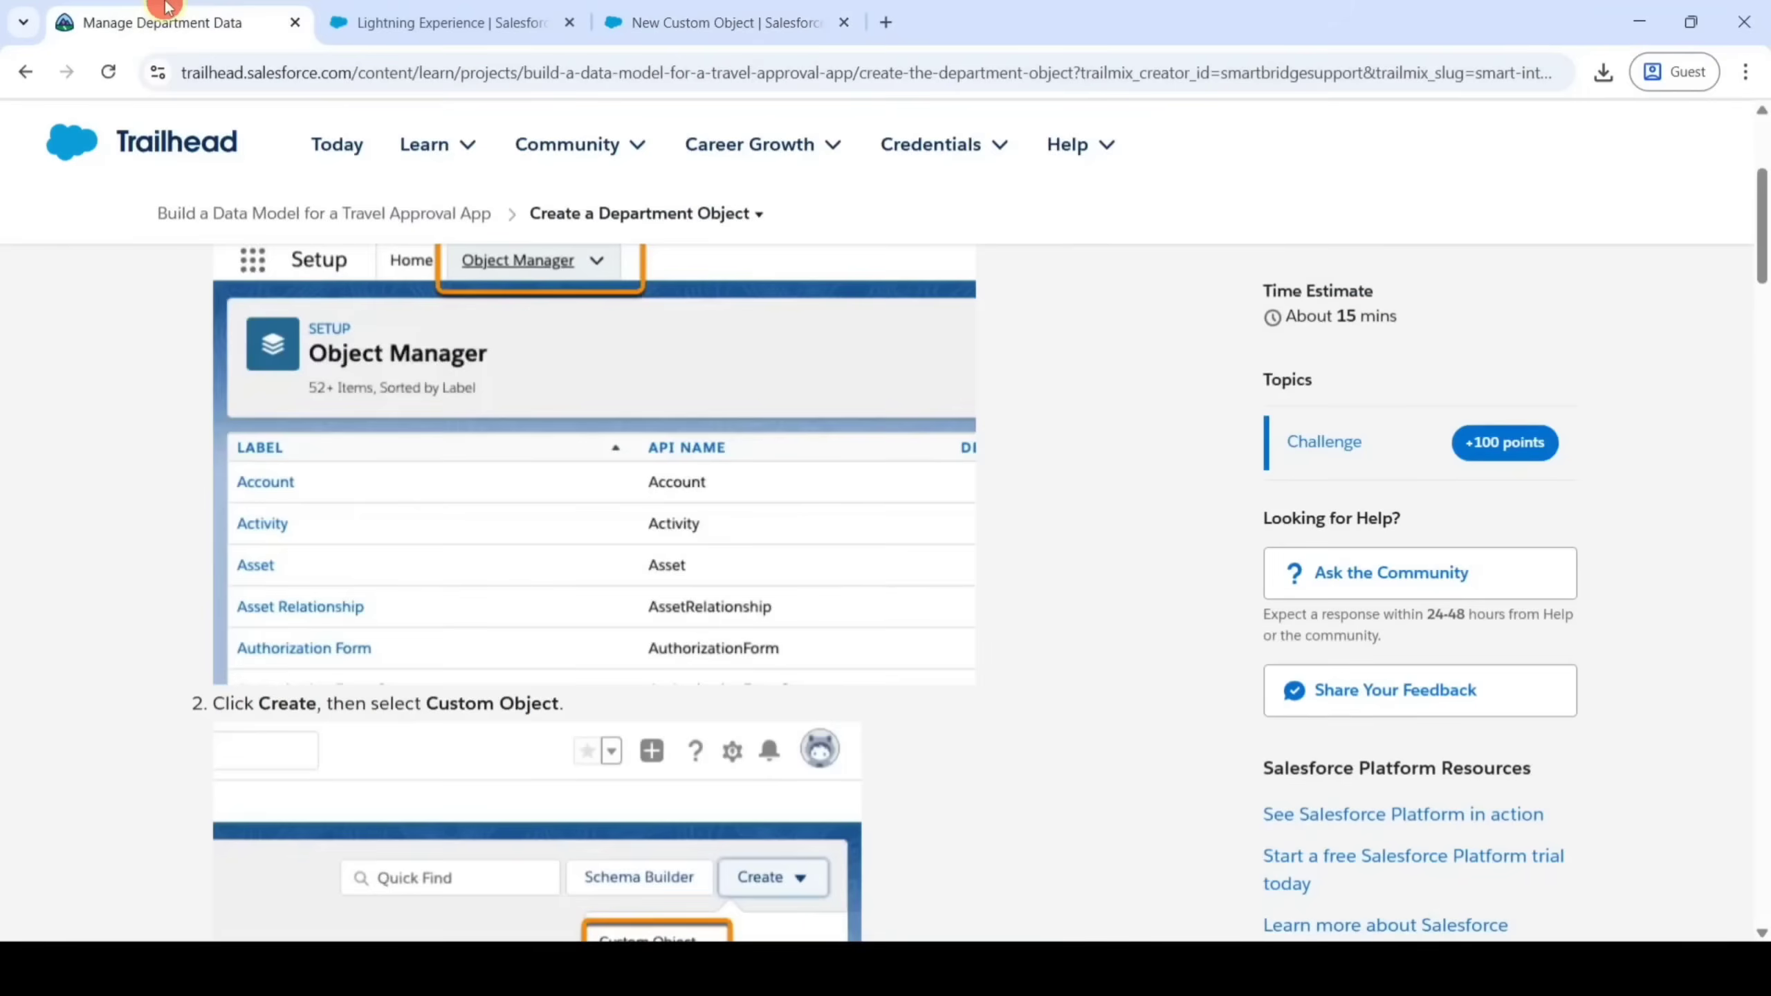
scroll(794, 567, "down", 15)
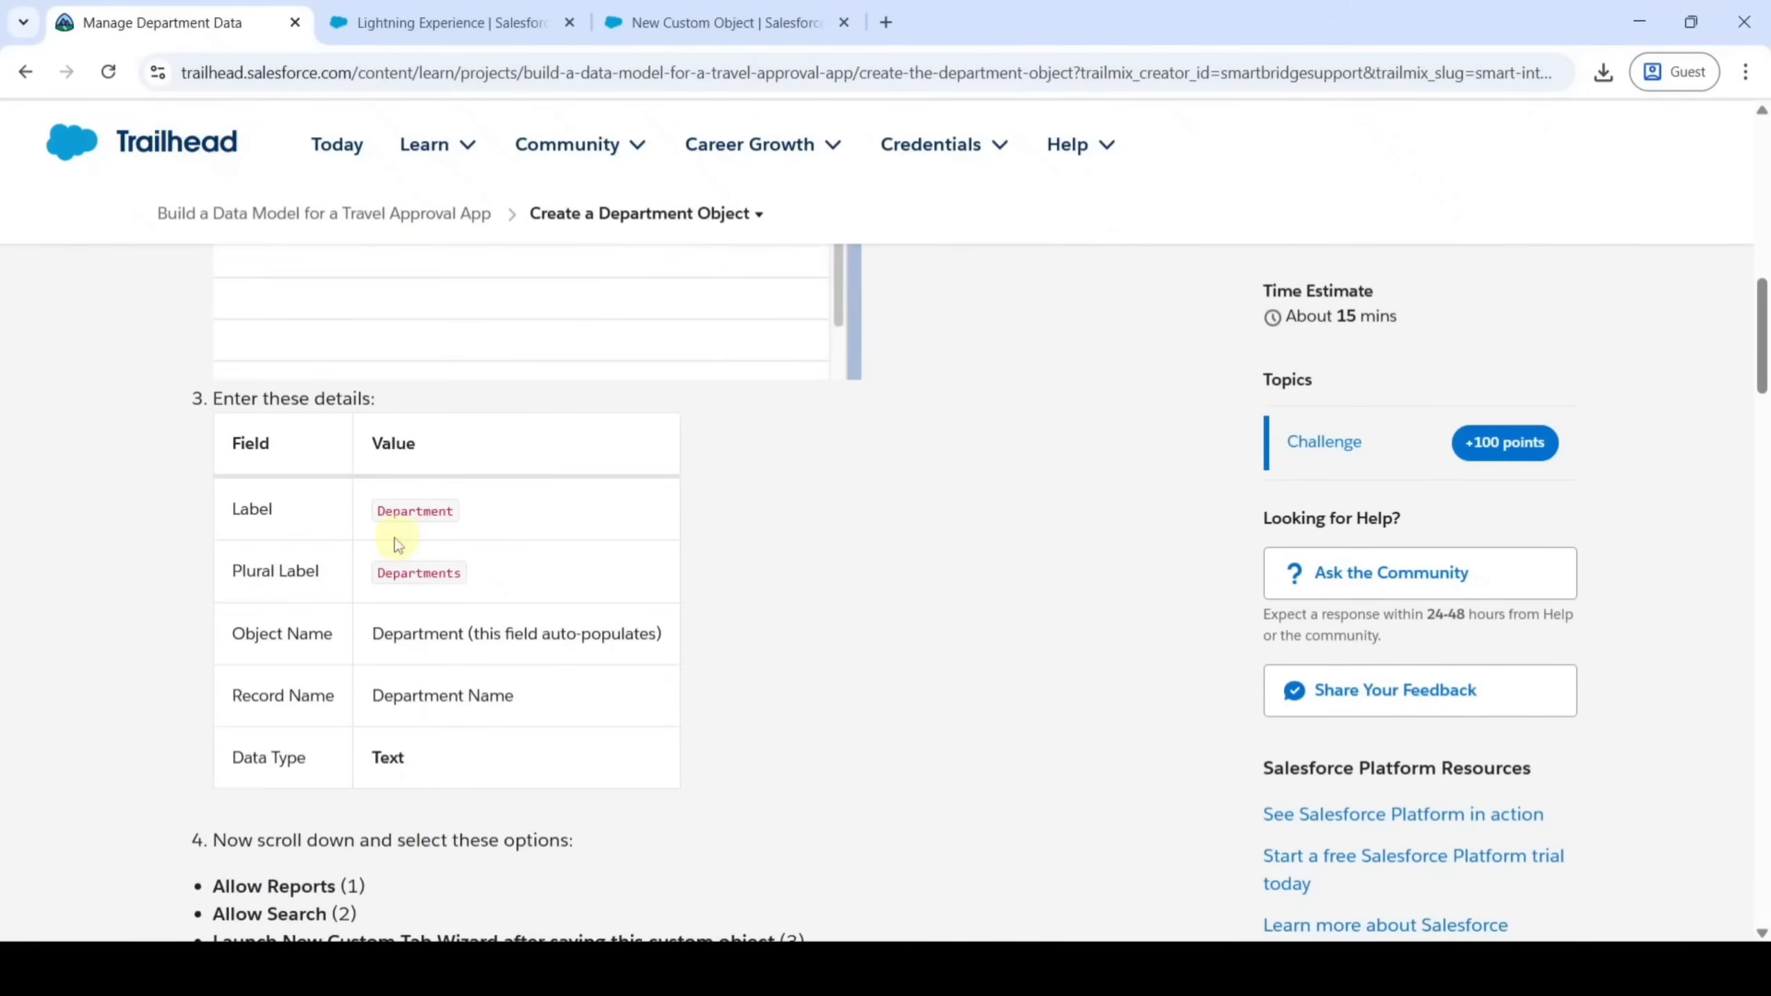
double_click(377, 511)
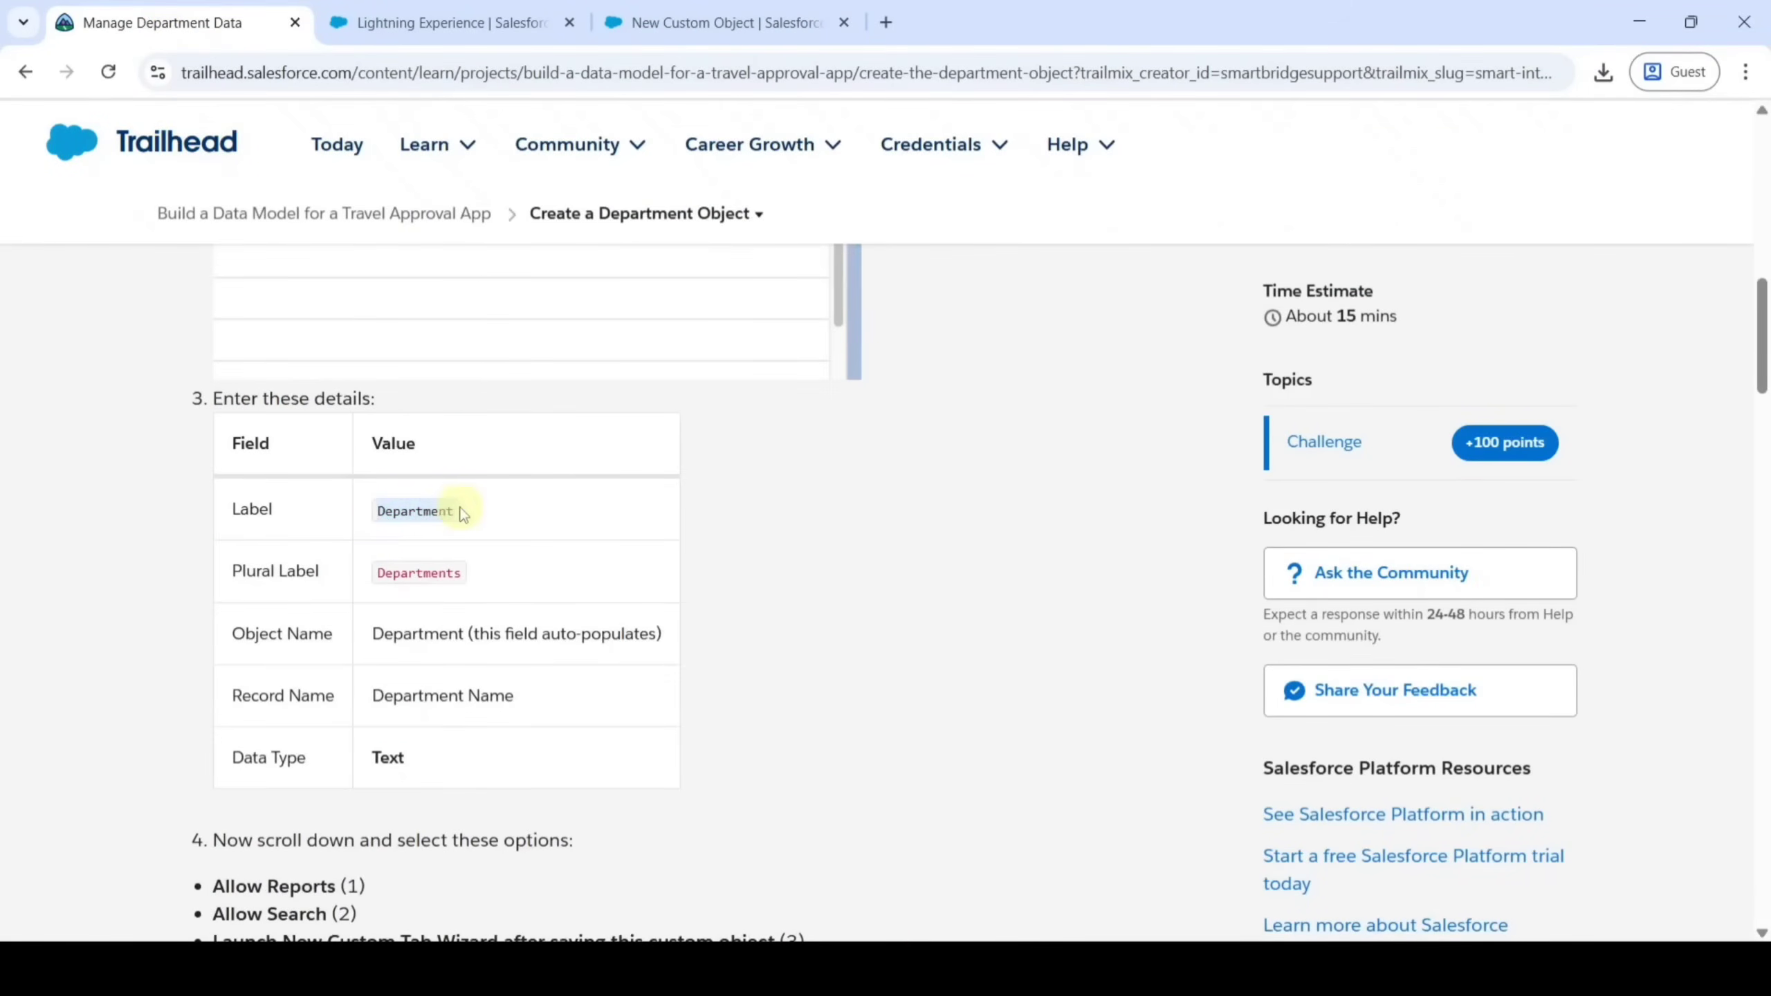
right_click(429, 508)
left_click(471, 537)
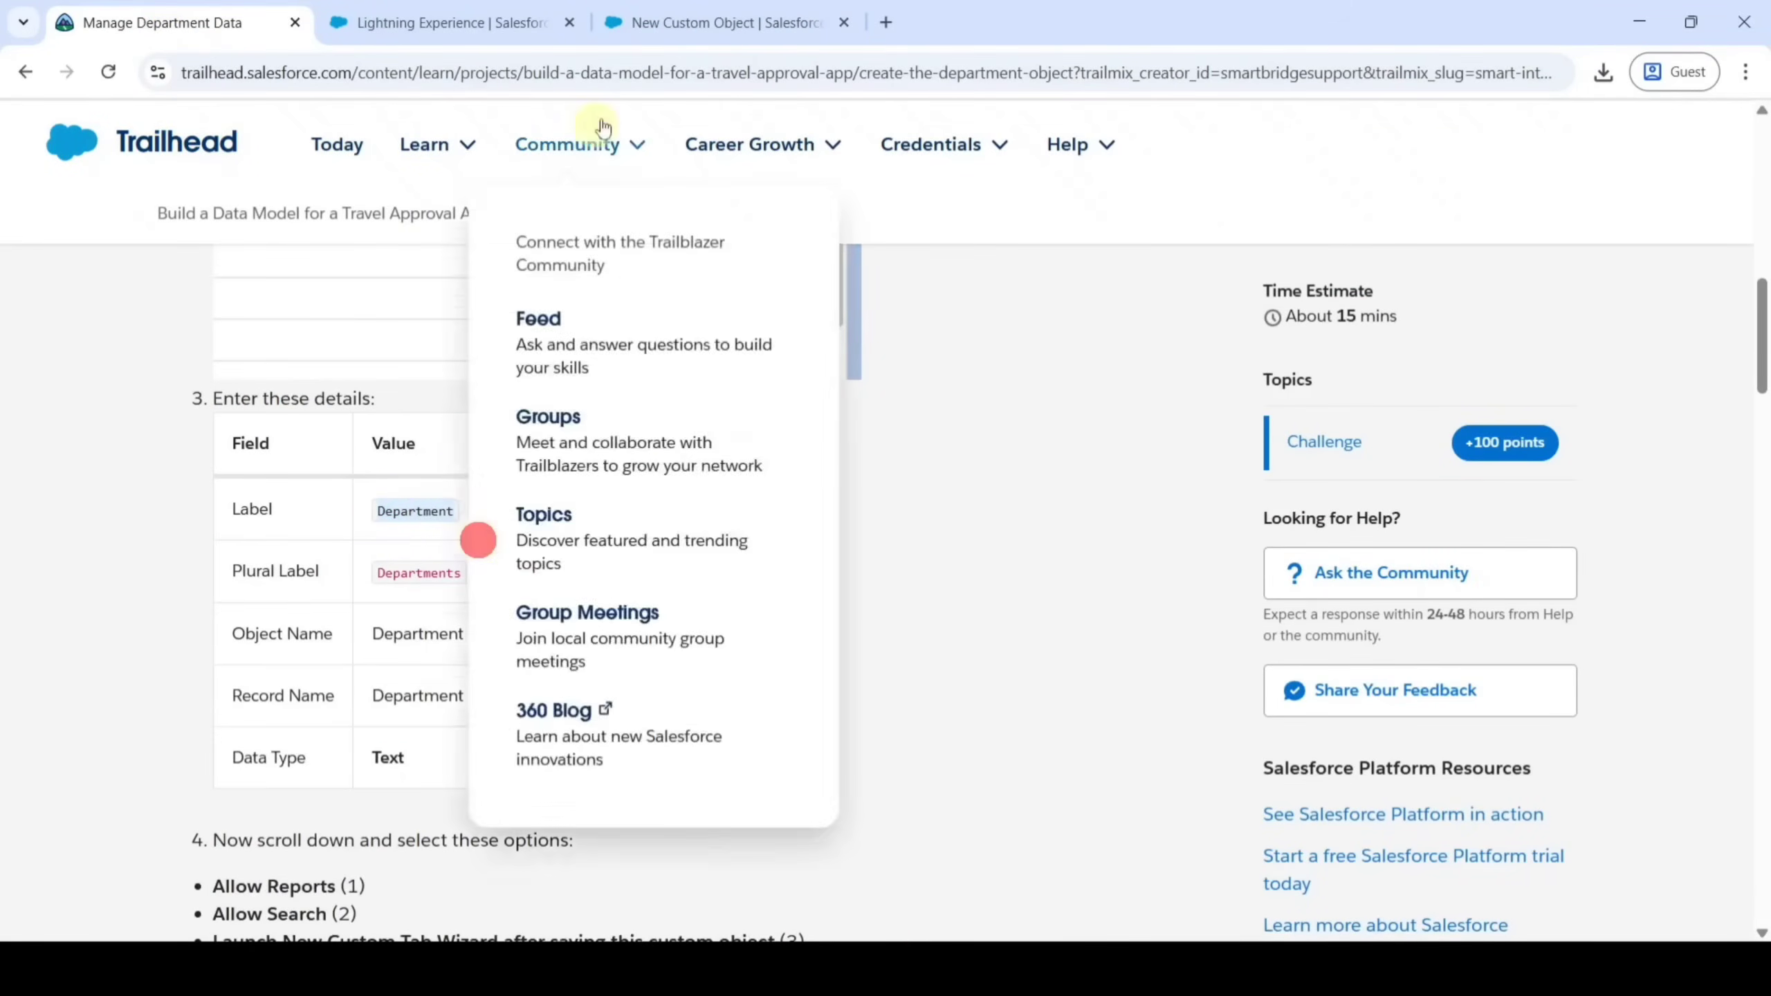
left_click(677, 29)
left_click(441, 547)
key("ctrl+v")
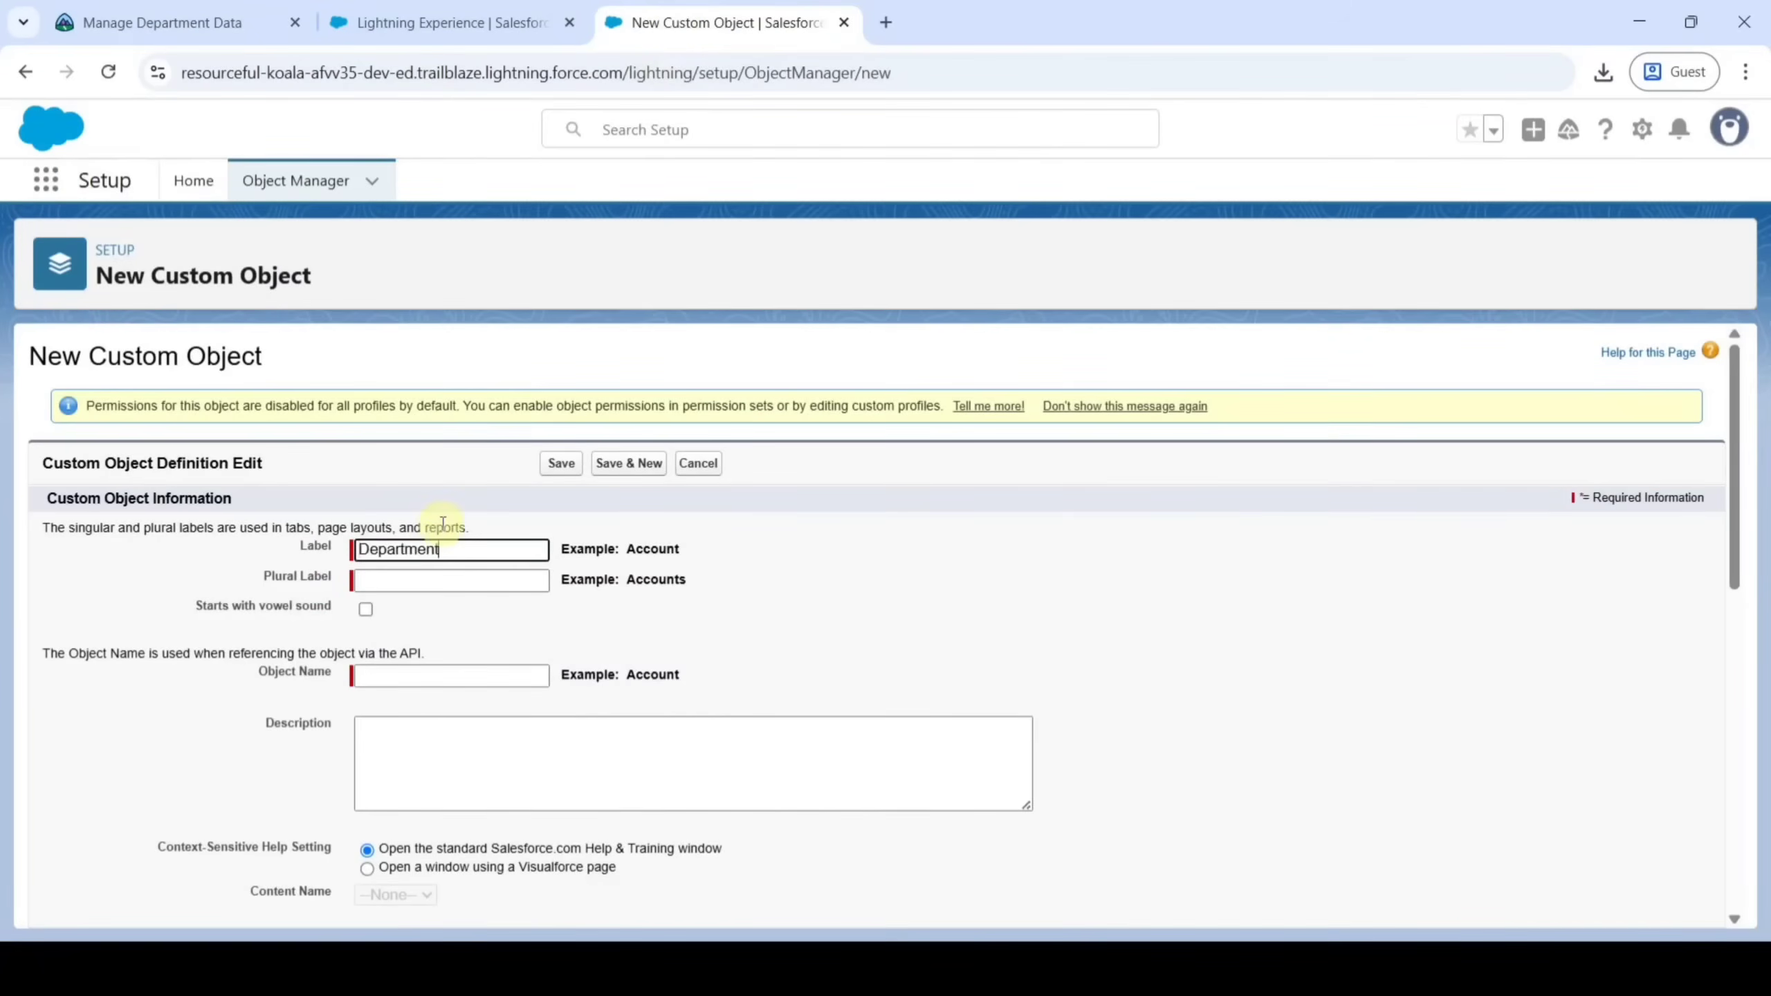
Set the custom object's plural label to Departments
left_click(932, 569)
left_click(447, 580)
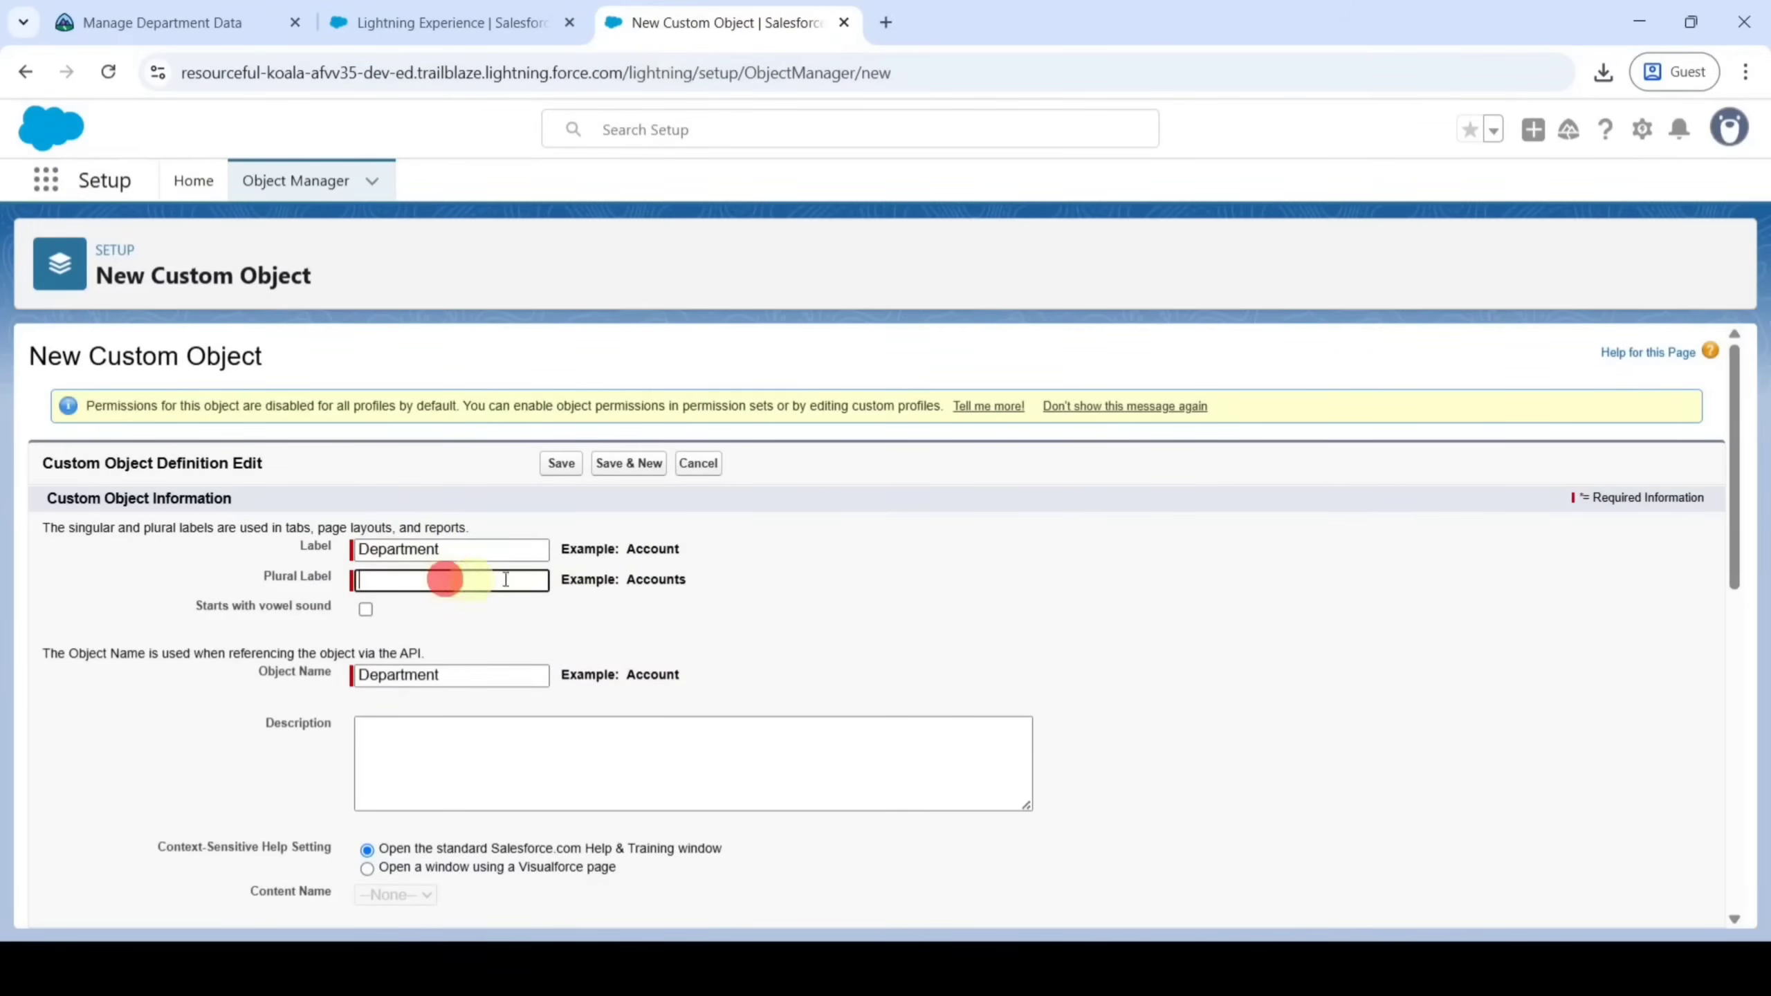
key("ctrl+v")
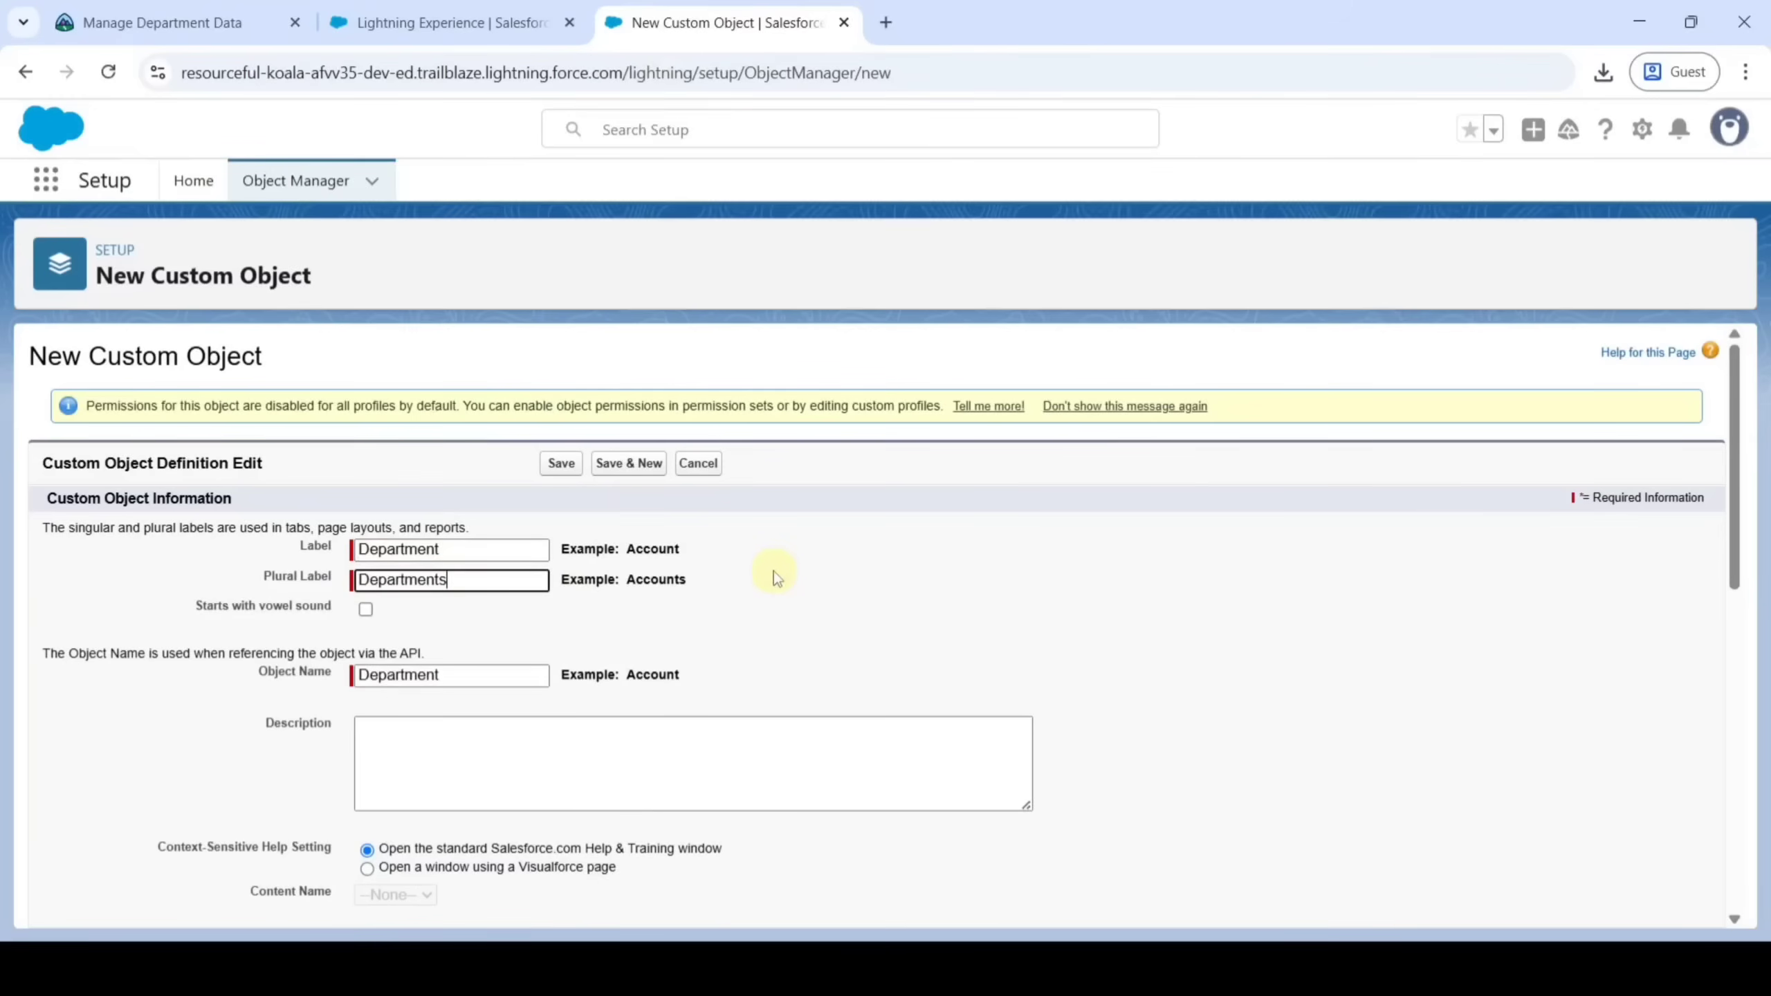
left_click(774, 570)
Enable Allow Reports, Allow Search and launching the New Custom Tab Wizard for the Department object, and save it
scroll(775, 570, "down", 2)
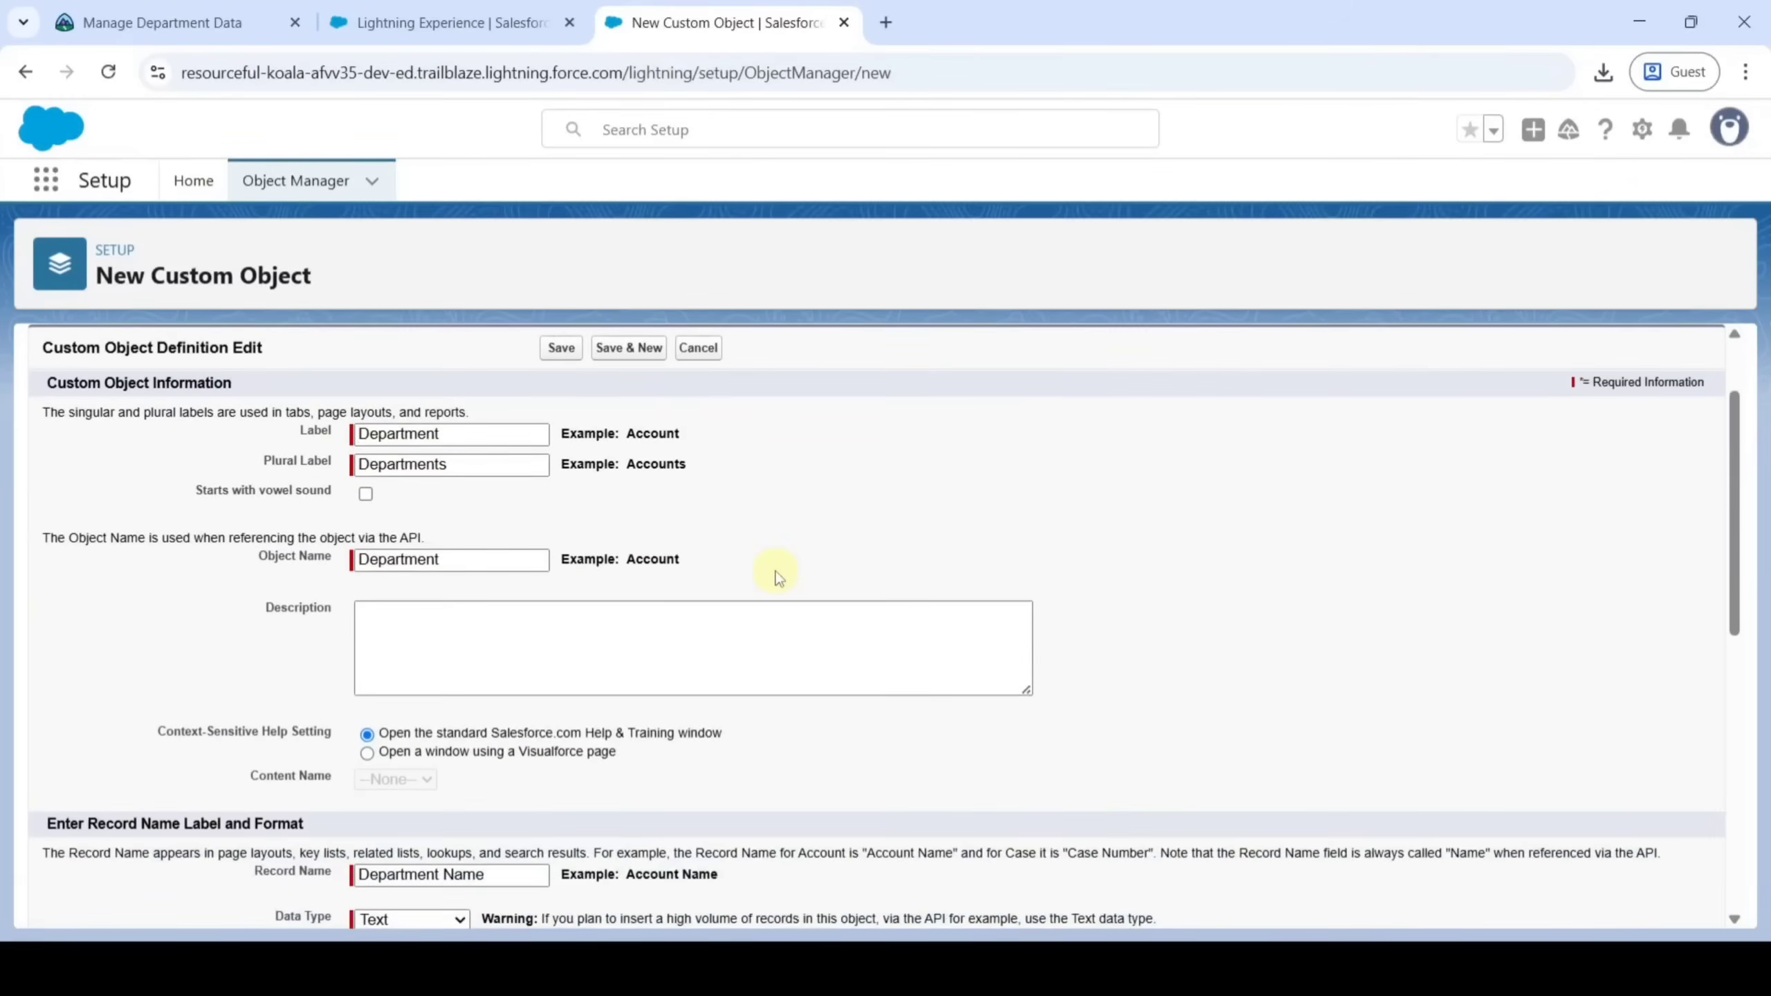
scroll(776, 573, "down", 5)
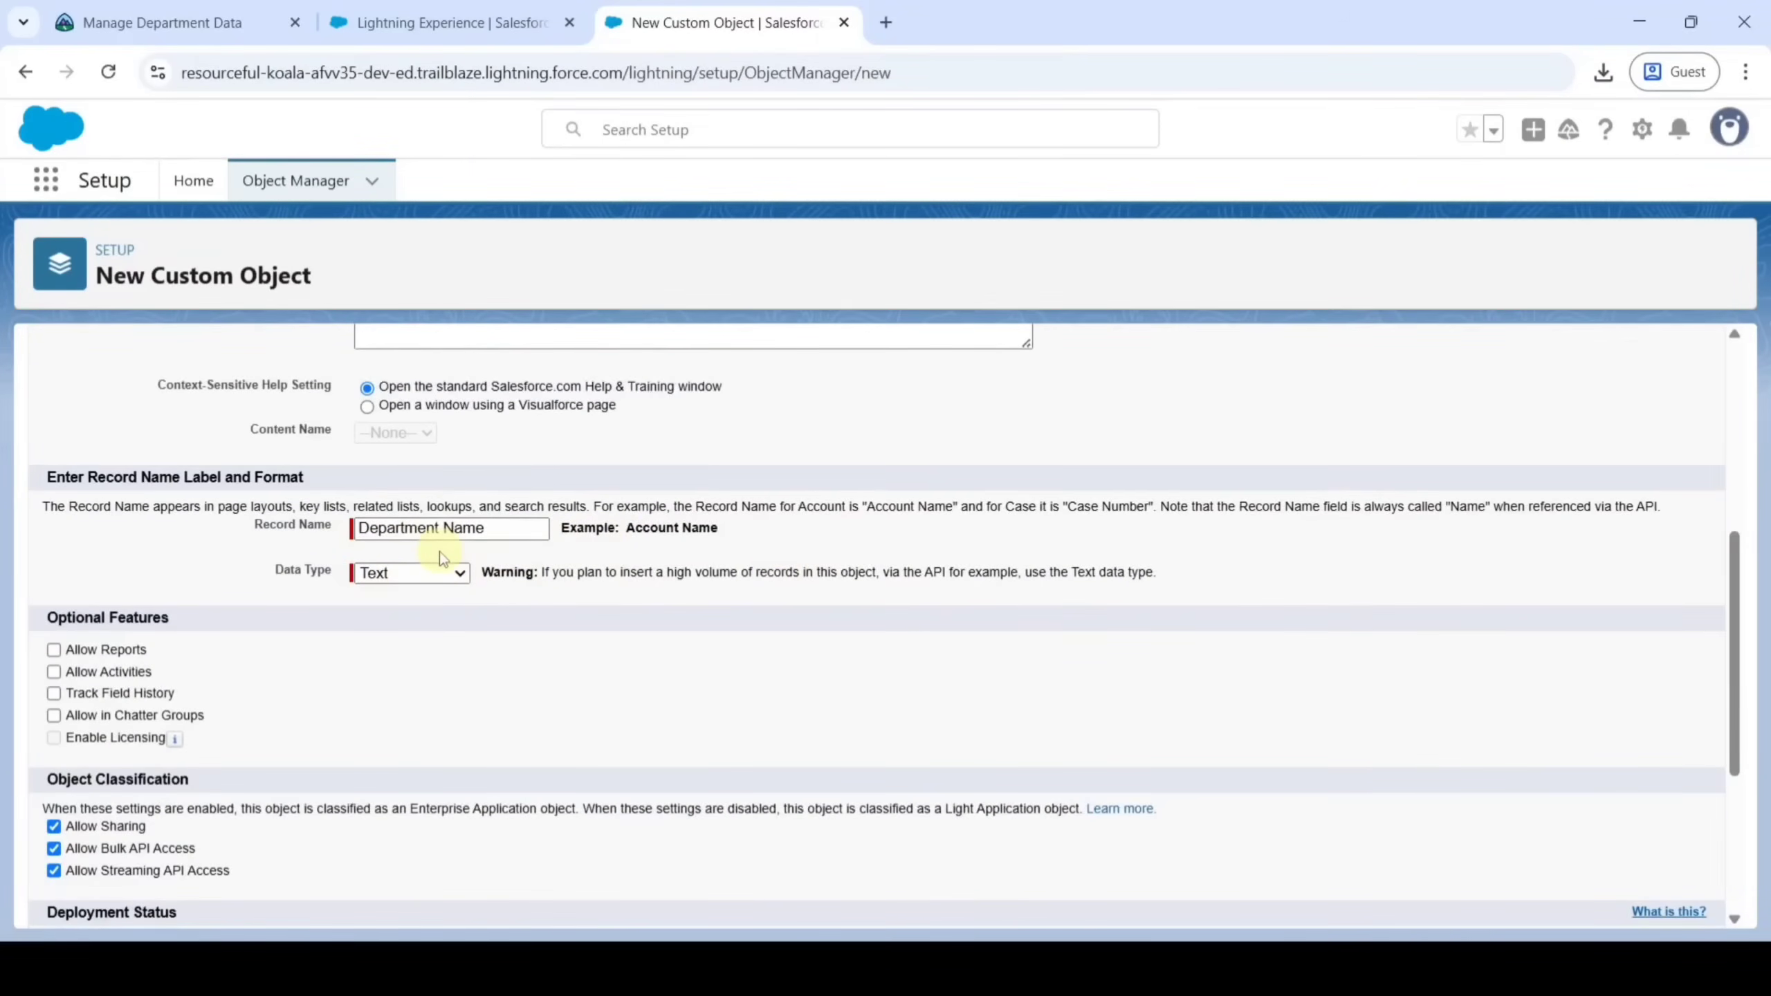
scroll(440, 558, "down", 2)
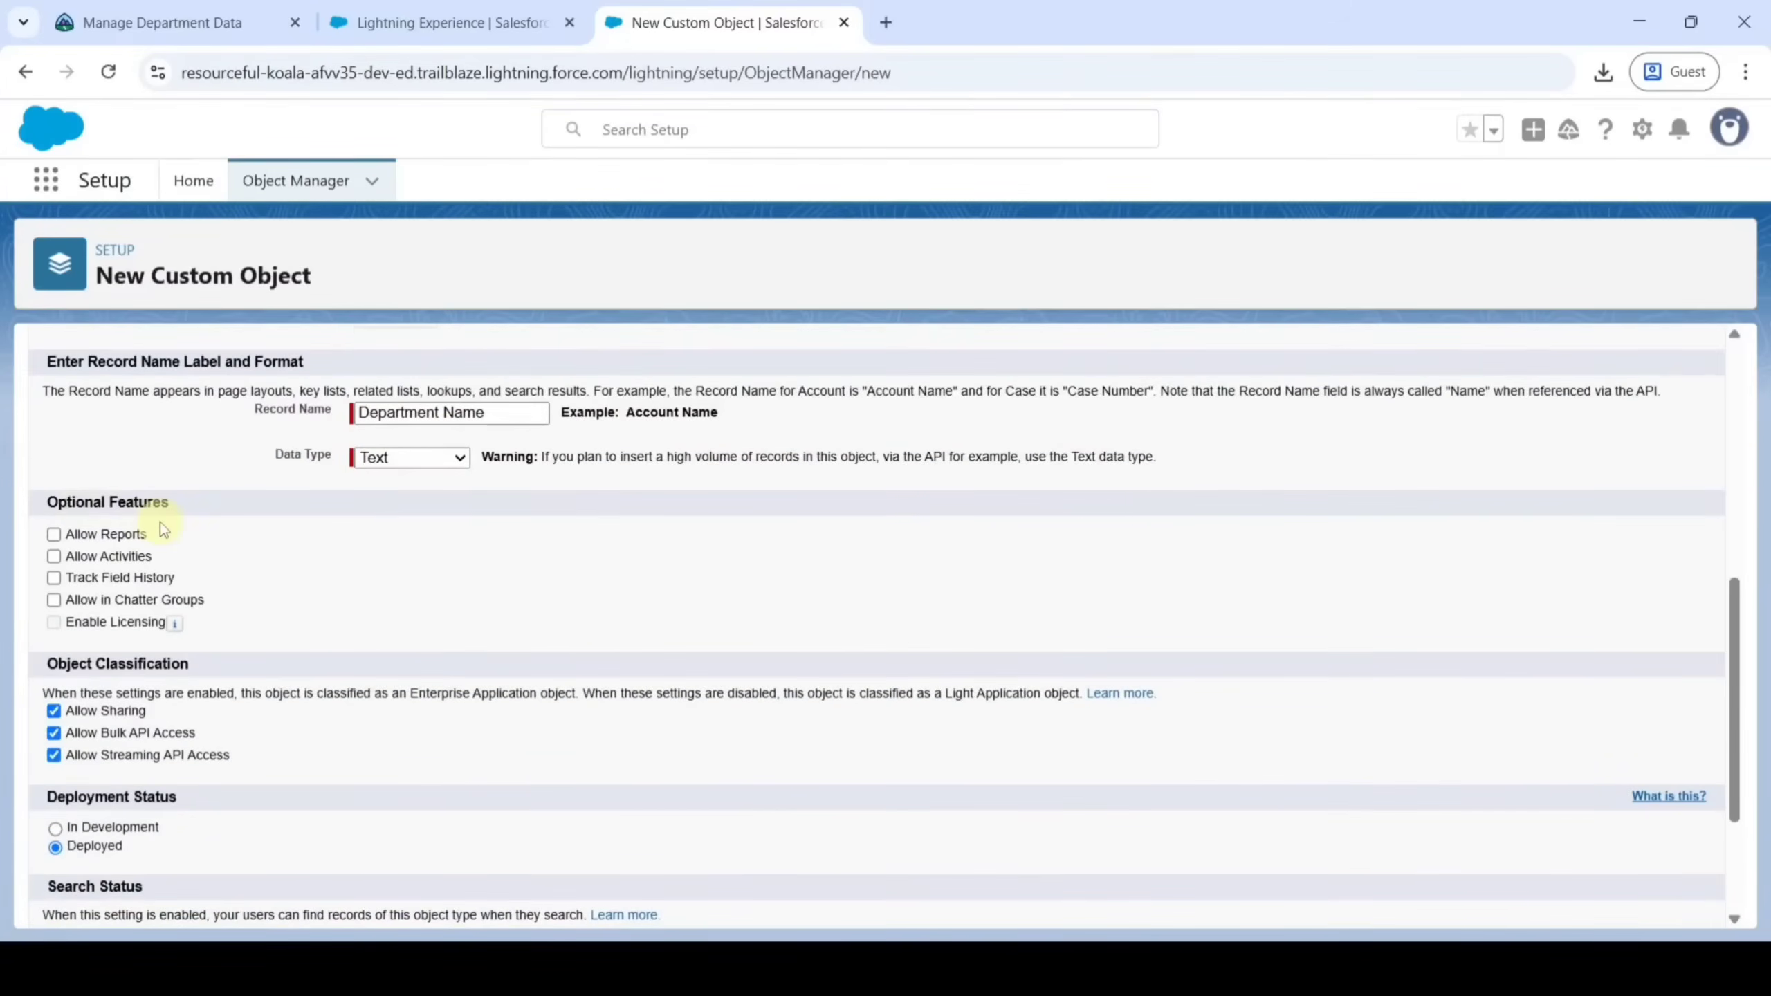
left_click(55, 533)
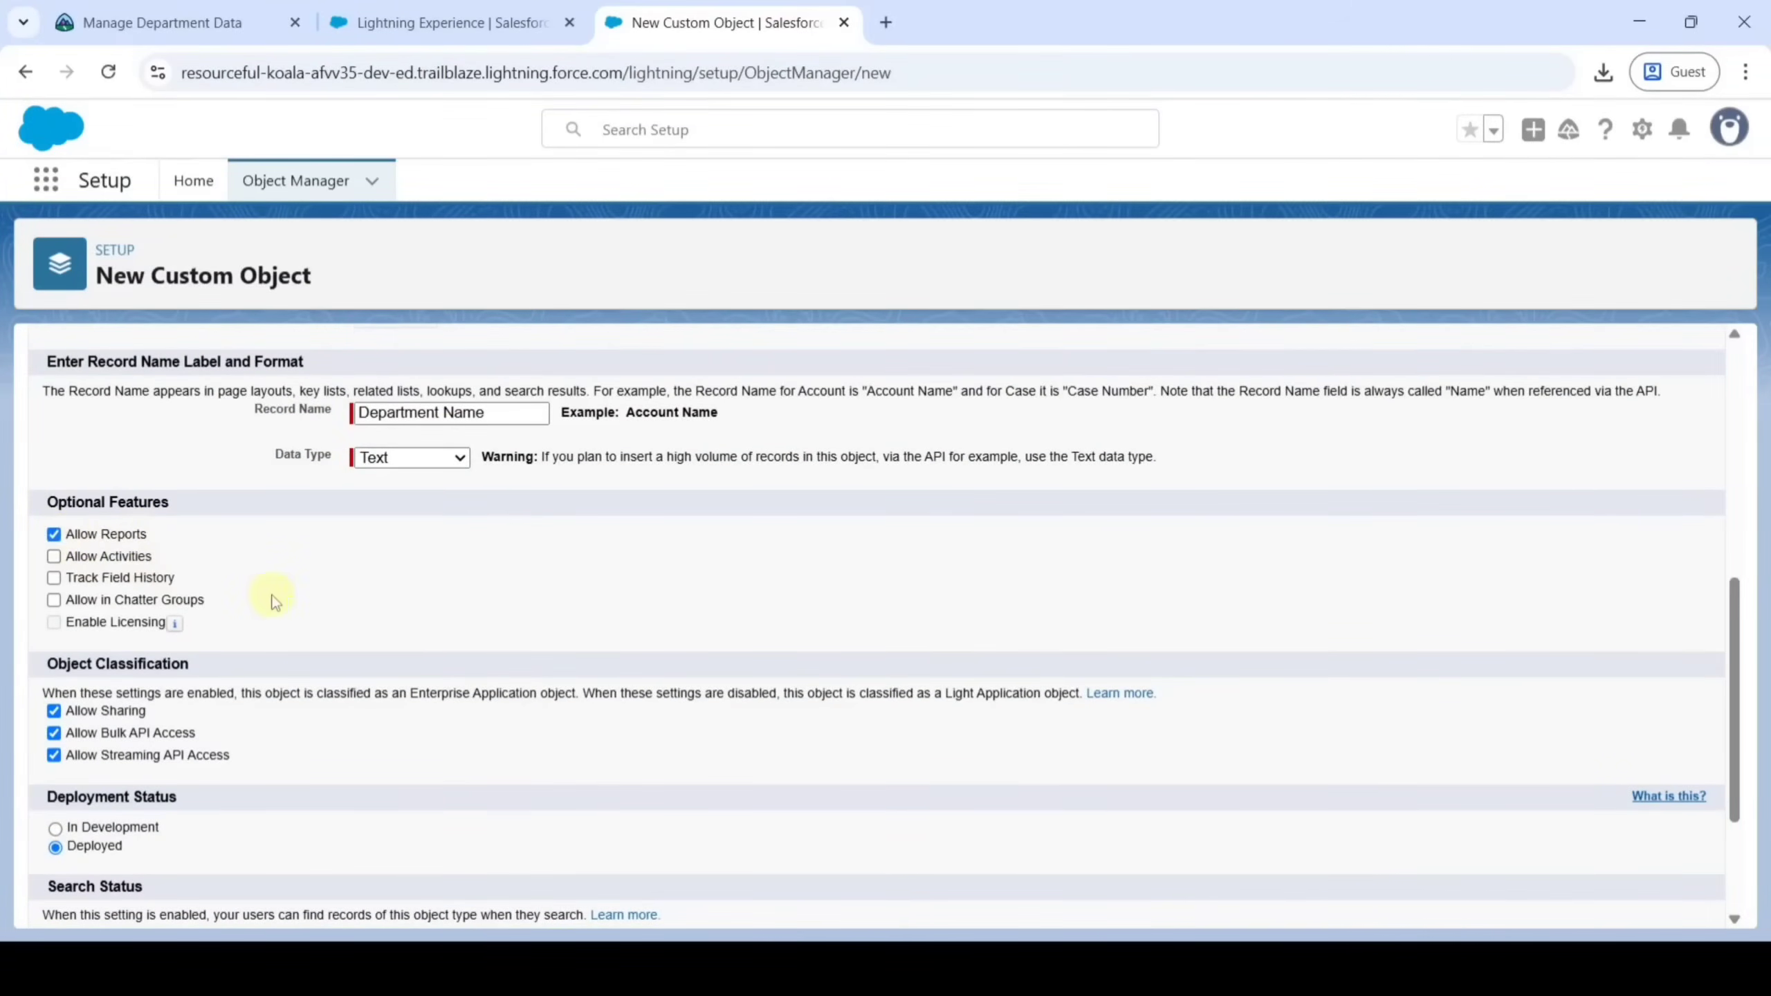
scroll(273, 601, "down", 3)
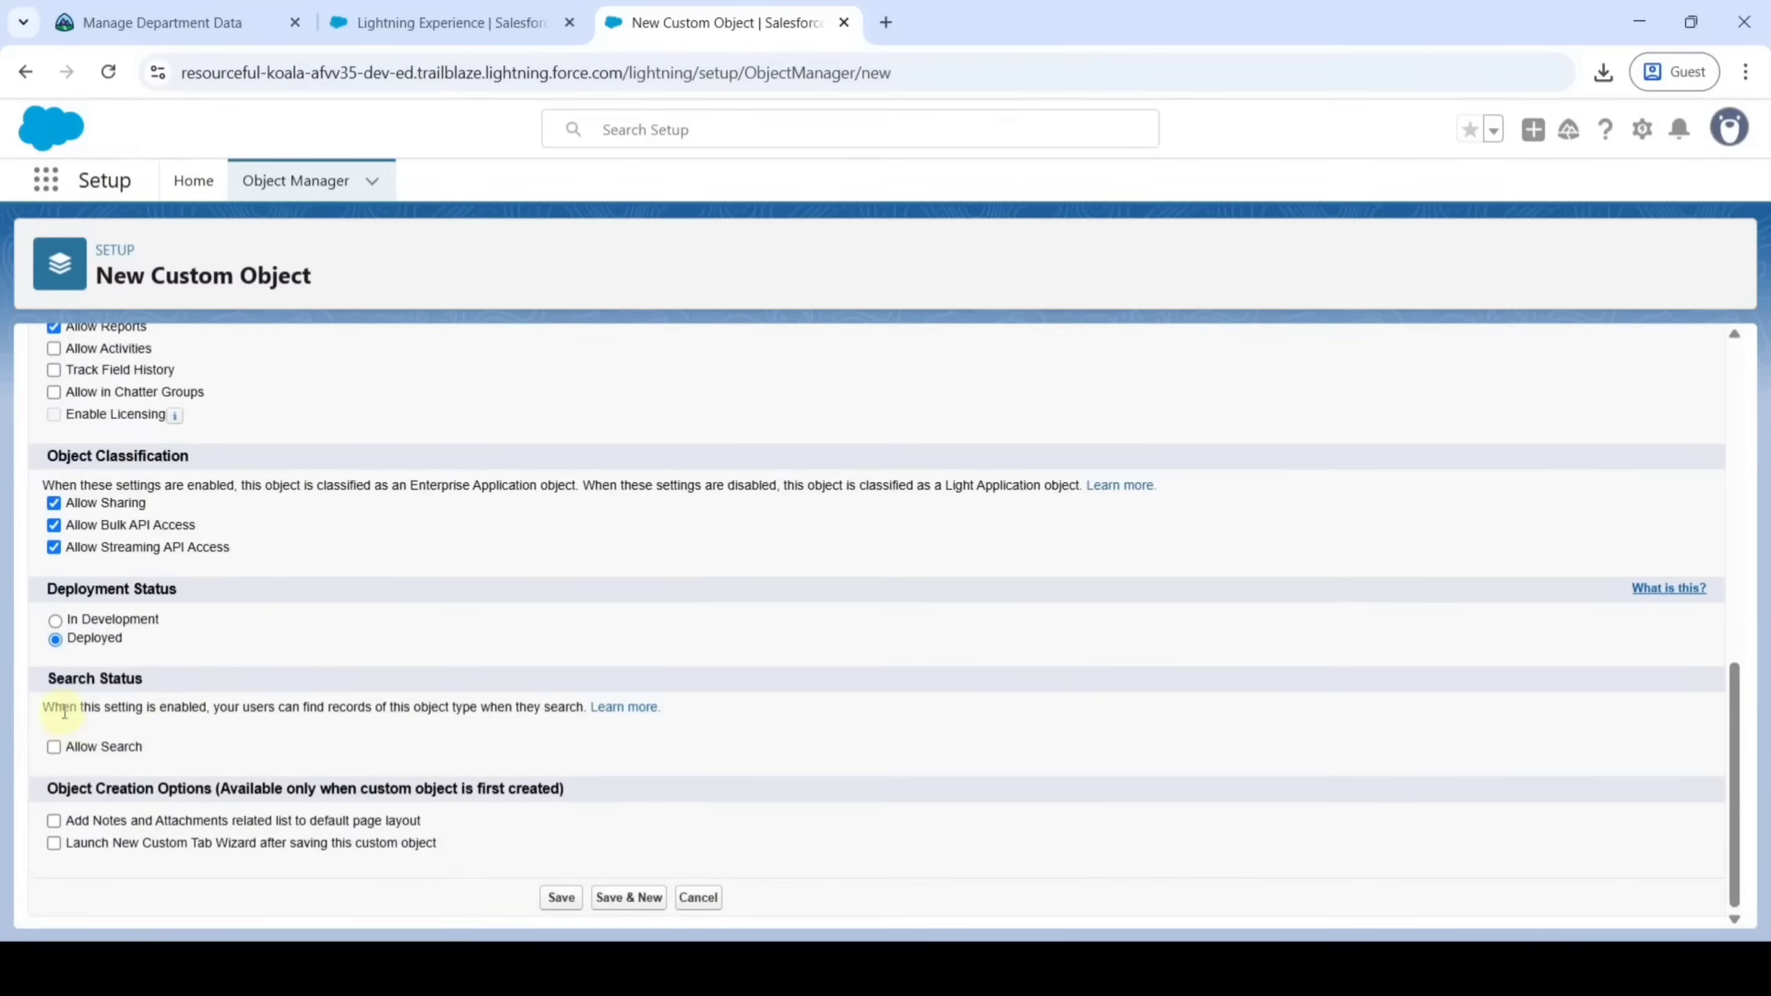
left_click(55, 747)
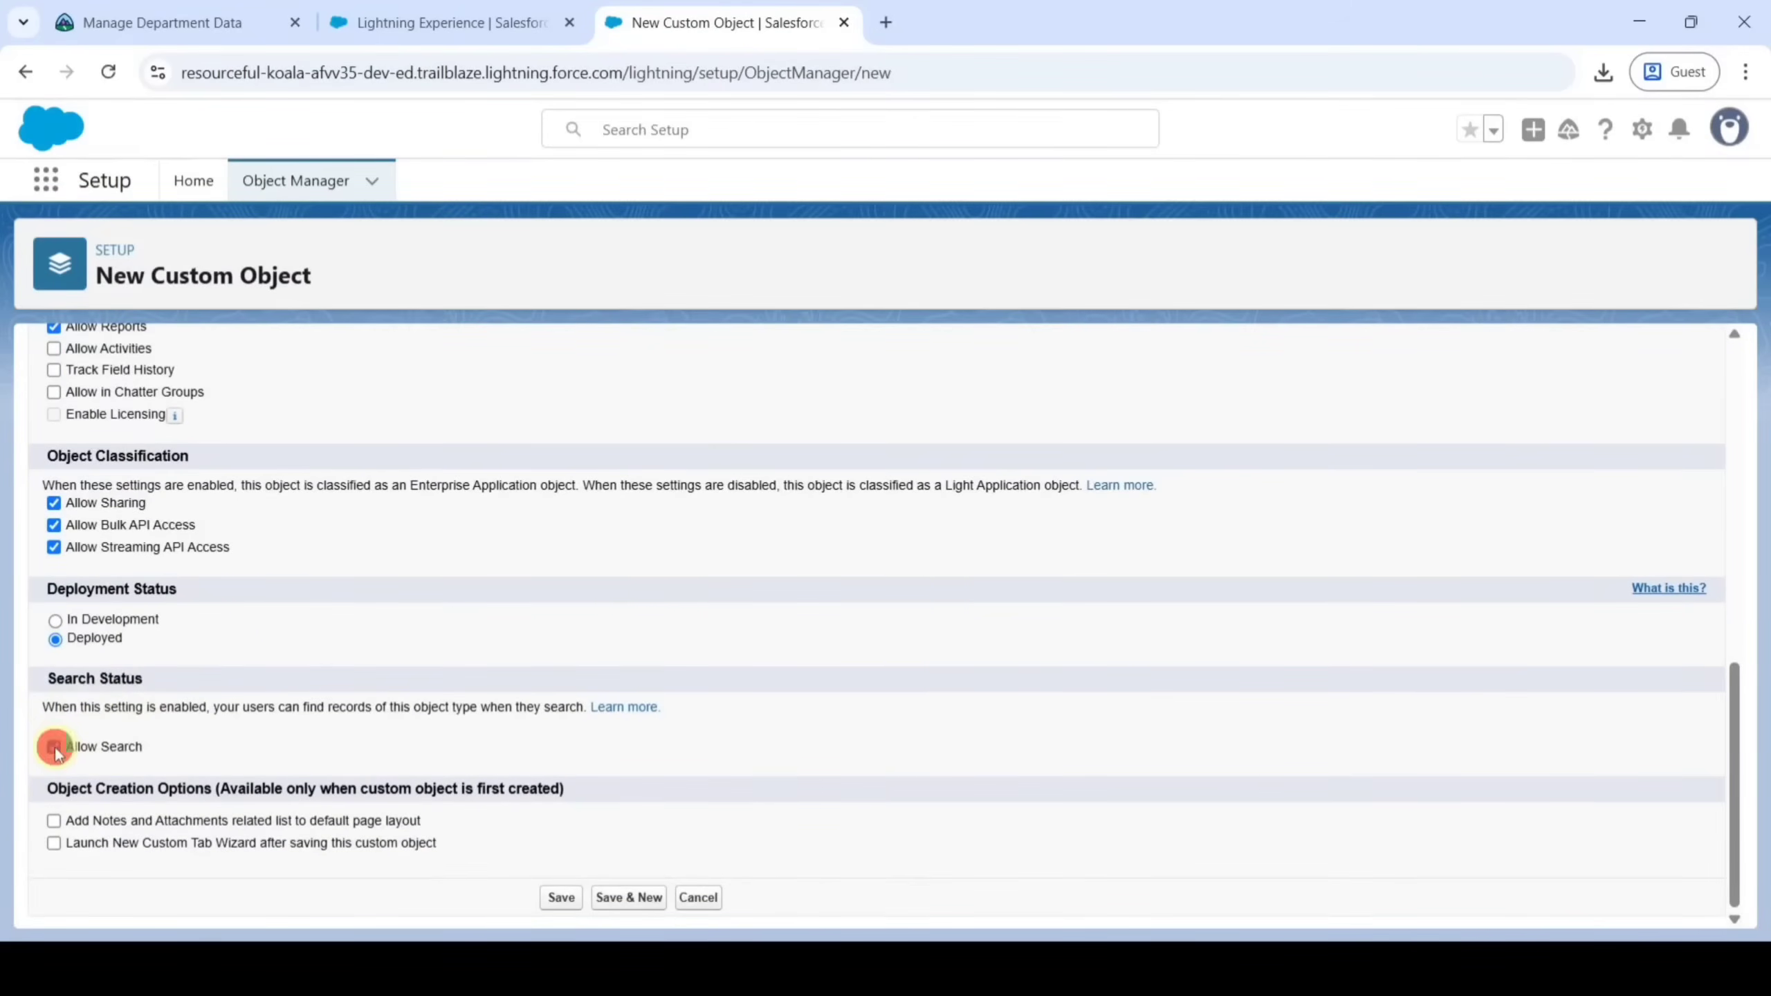
left_click(54, 843)
left_click(557, 901)
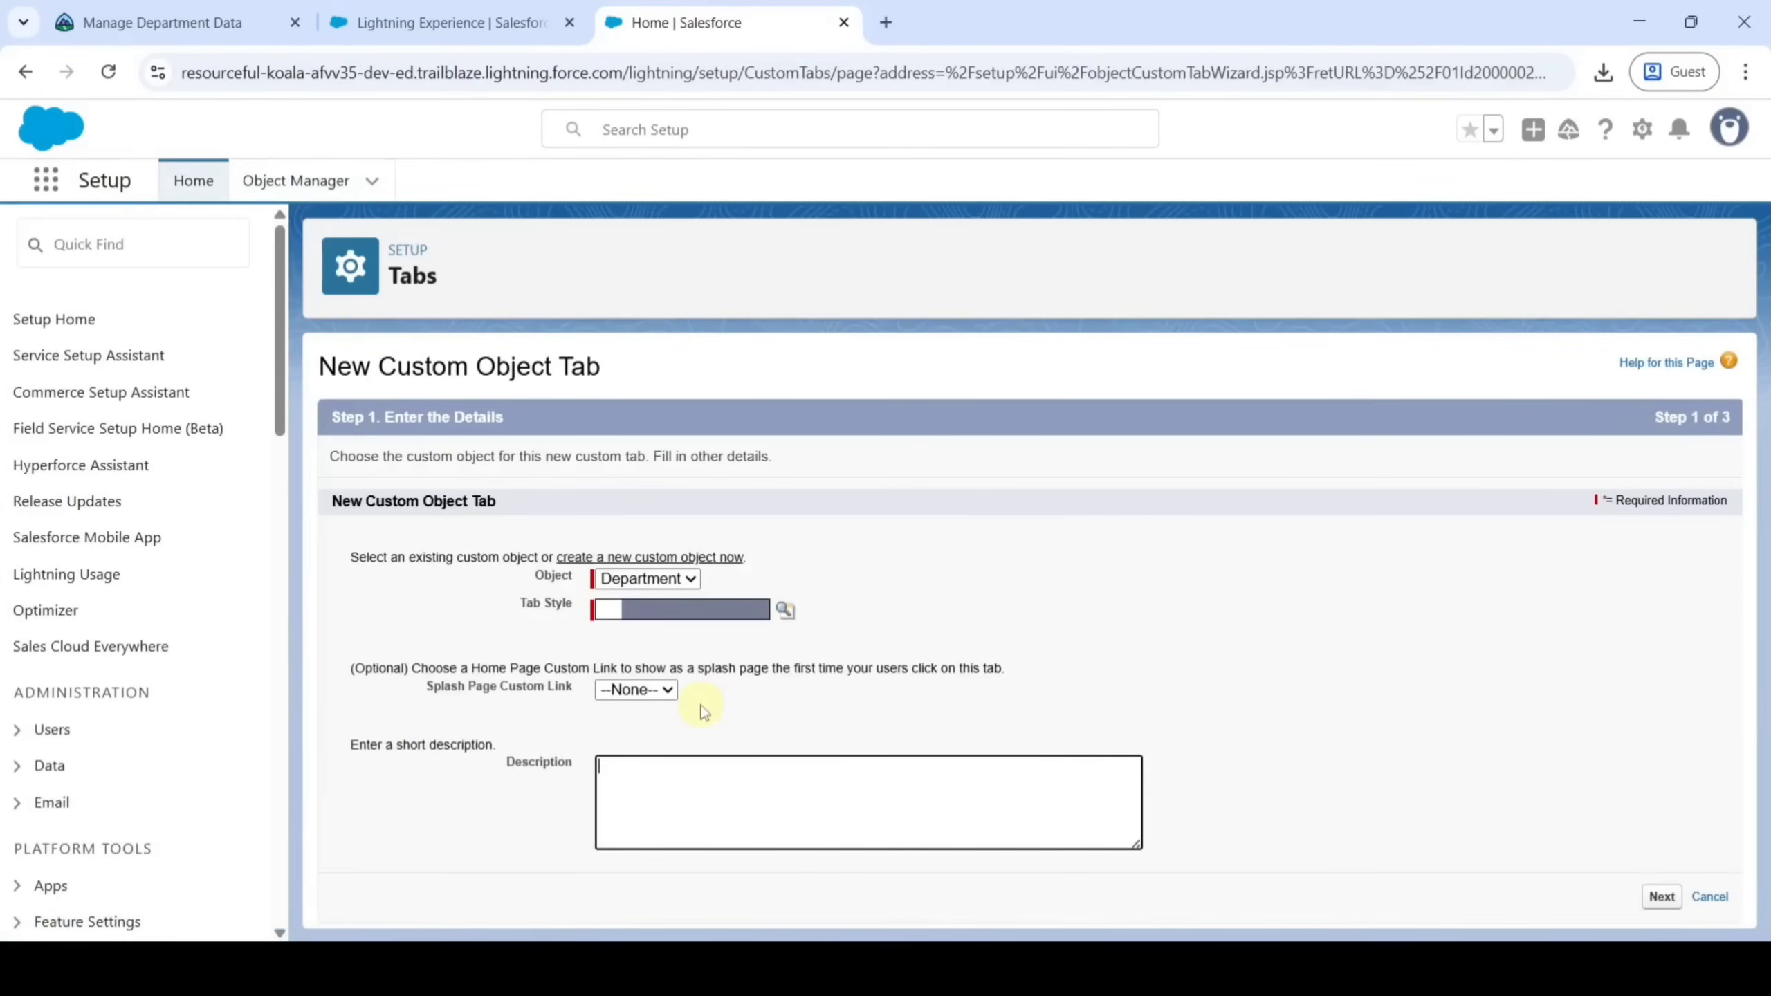
Give the Department tab the Books style and proceed through the profiles with Default On visibility for all of them
left_click(785, 609)
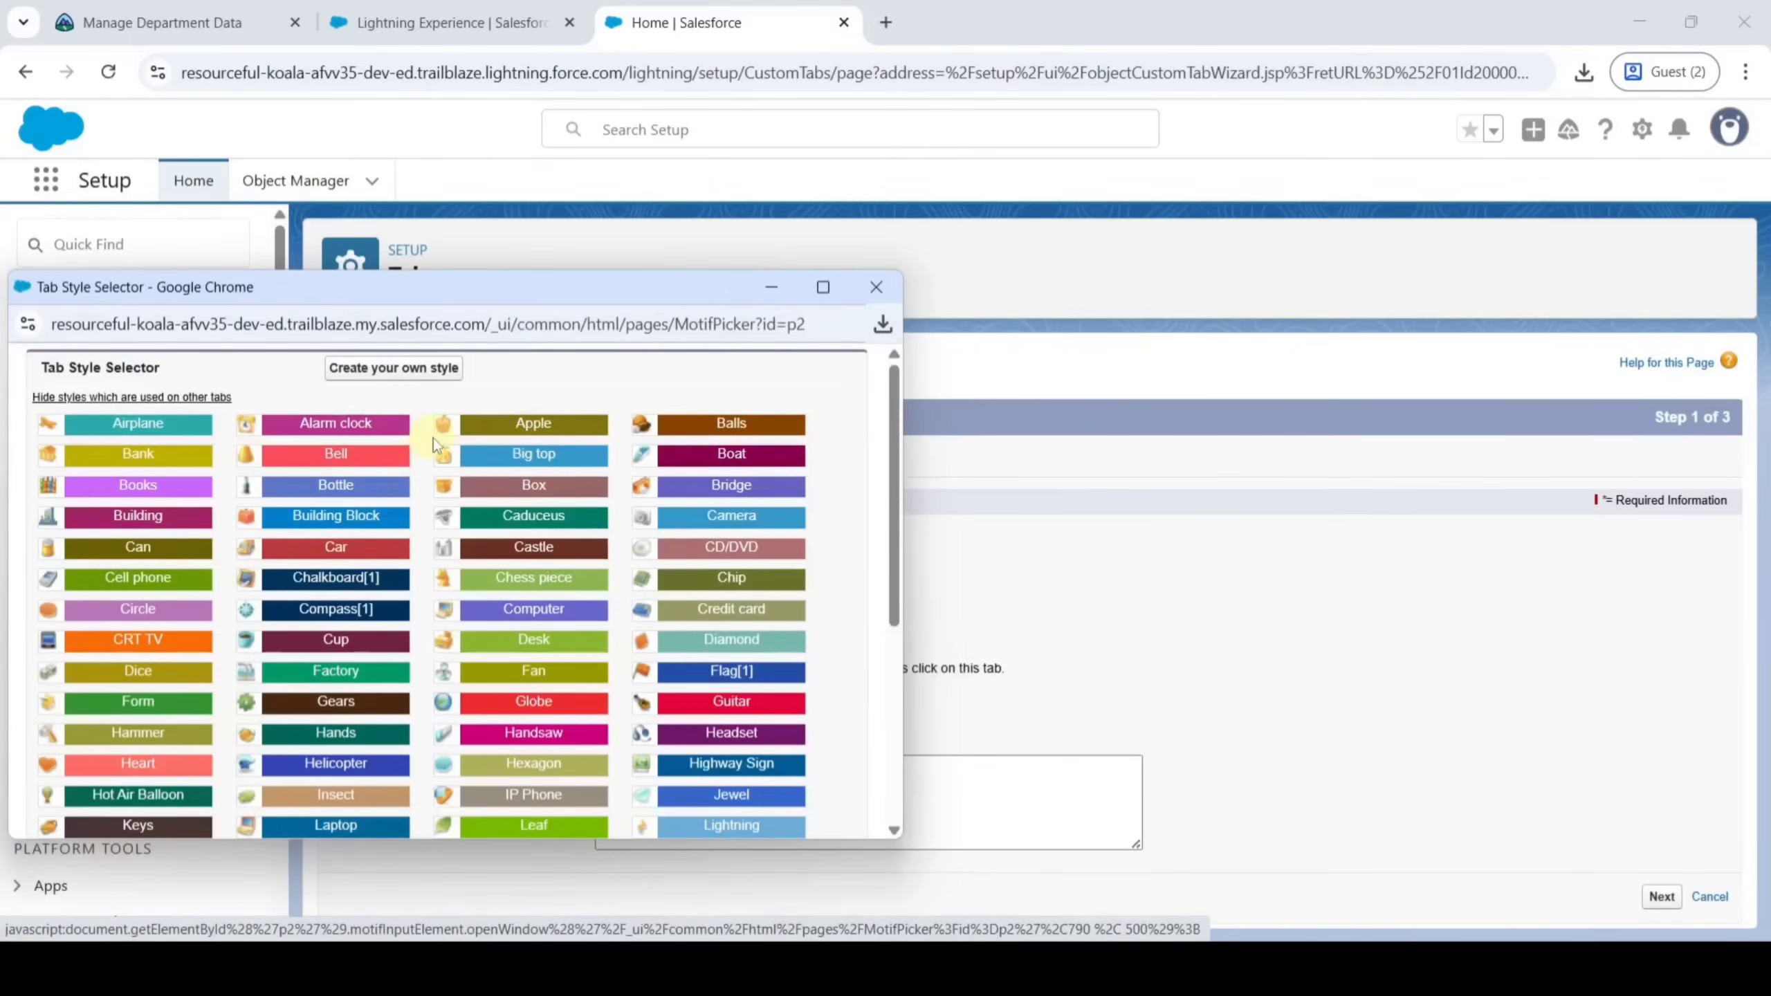
left_click(177, 485)
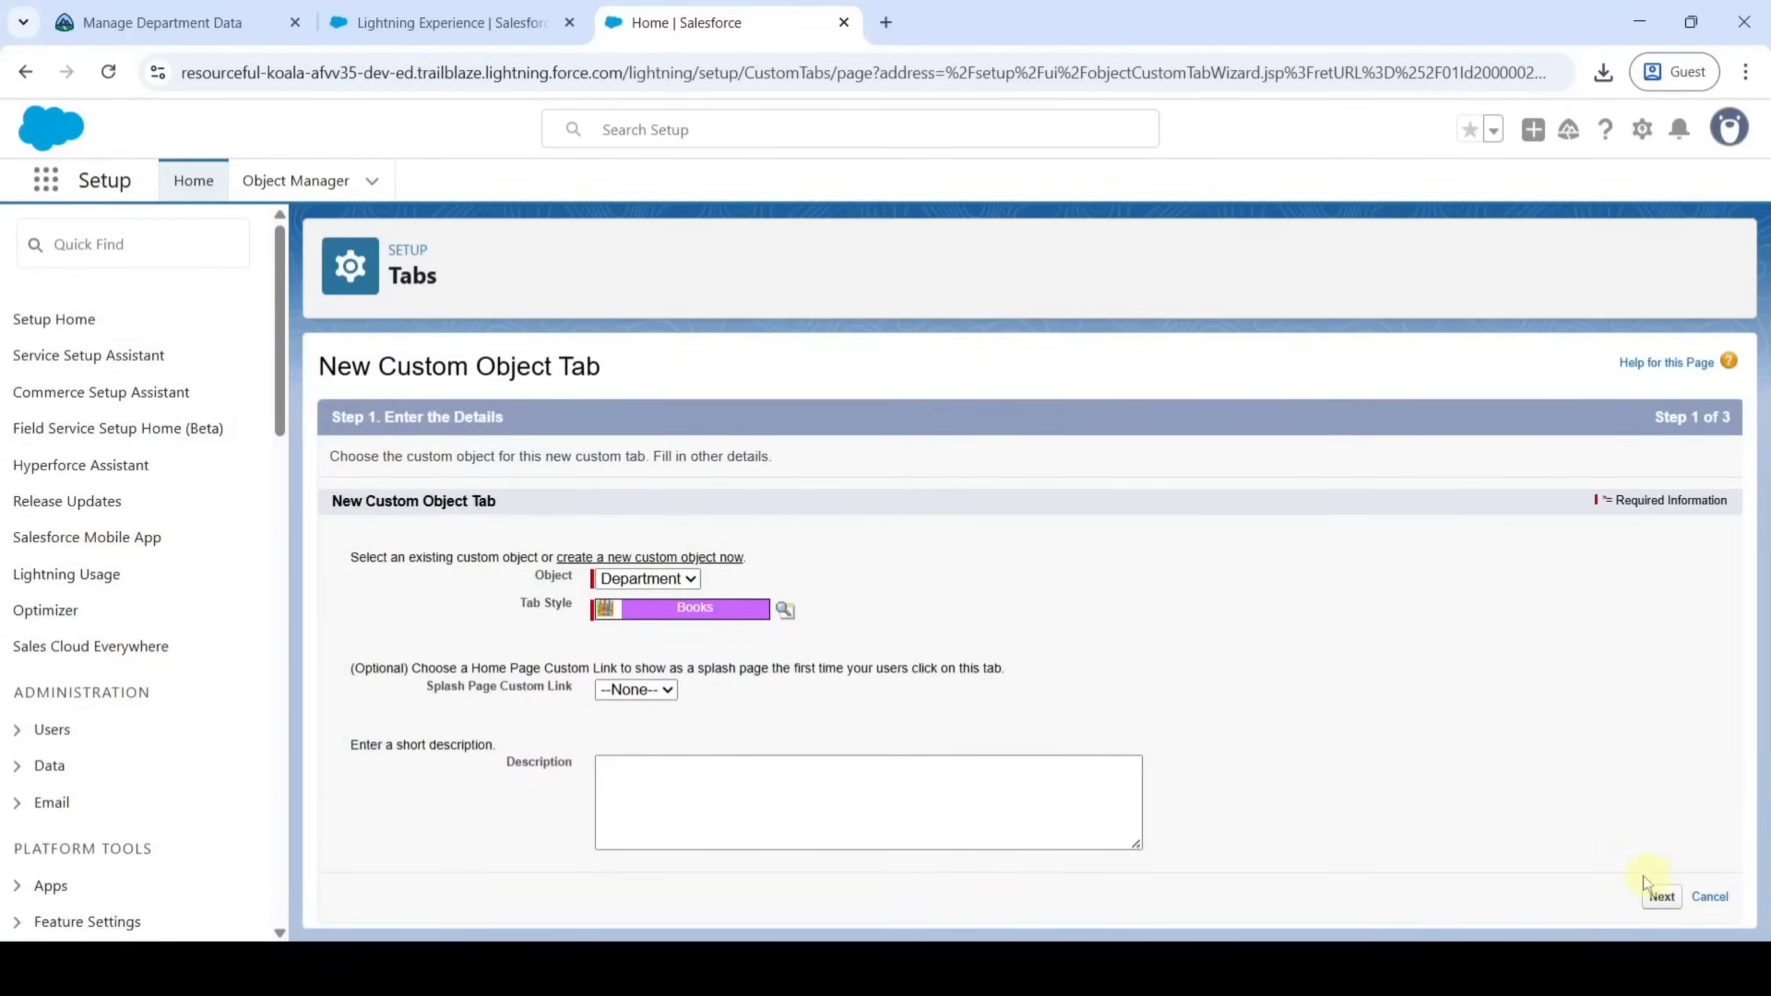
left_click(1653, 905)
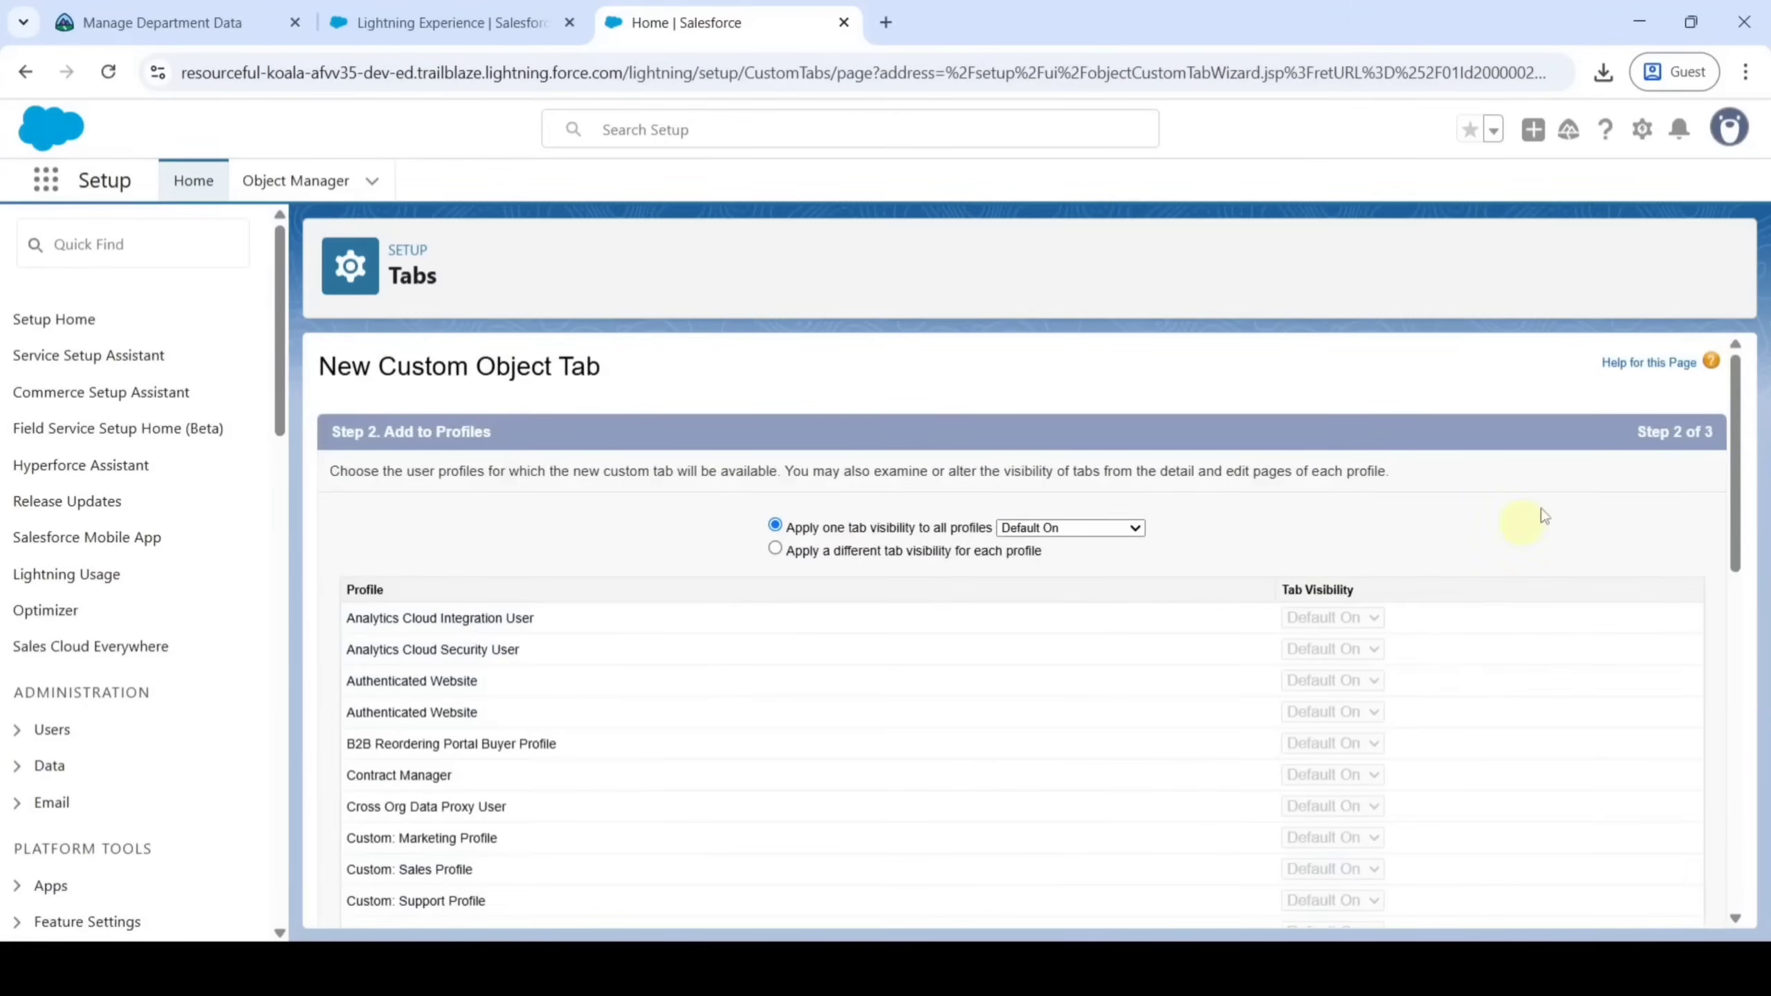
scroll(1593, 830, "down", 10)
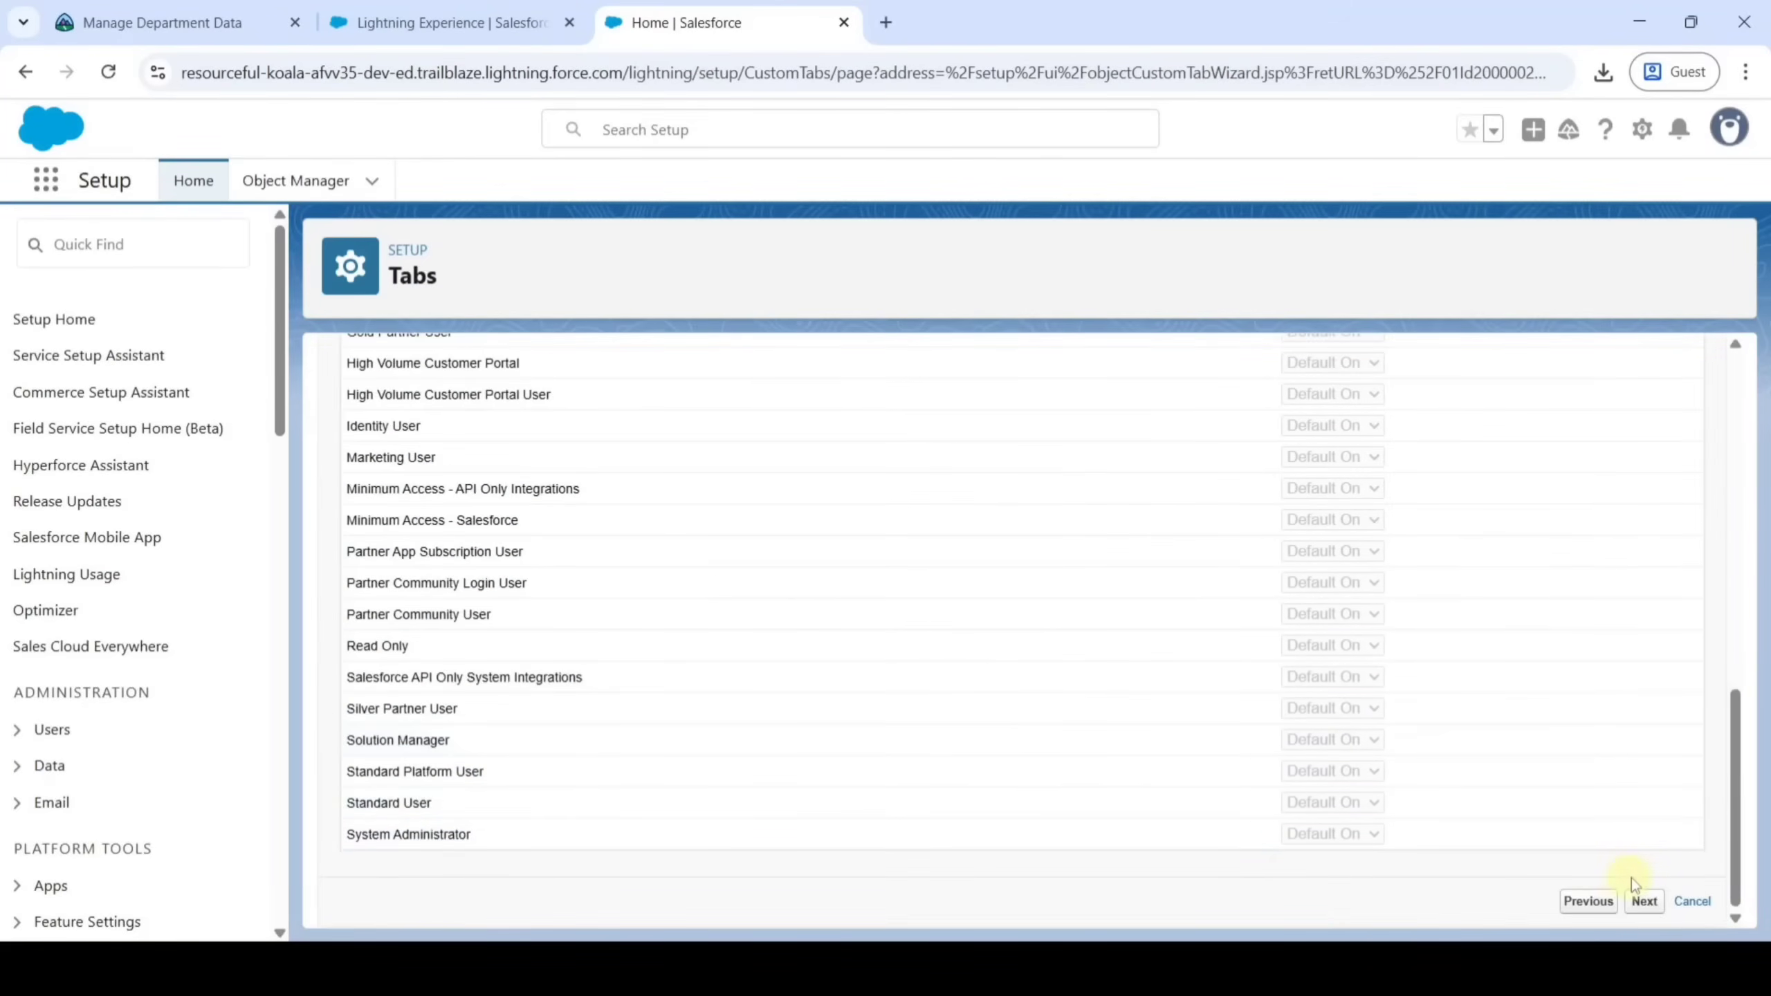
left_click(1640, 902)
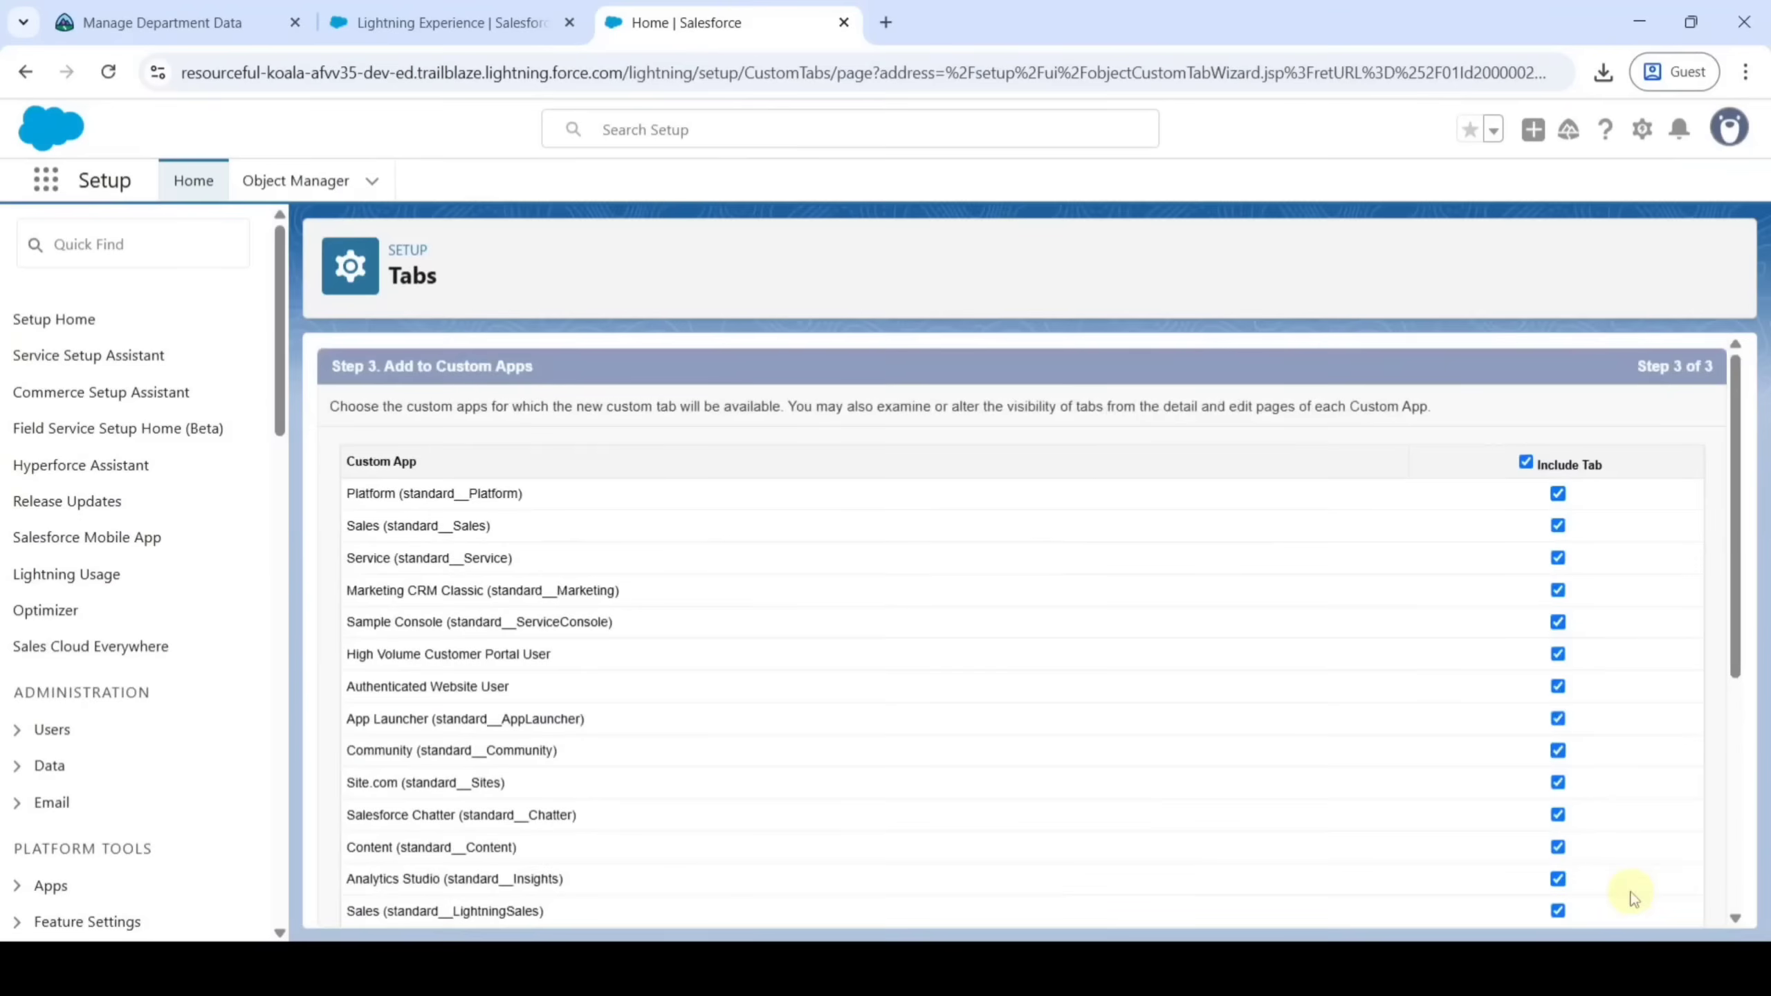
Include the Department tab only in the Travel App (Travel_App) custom app and save the tab
left_click(1526, 463)
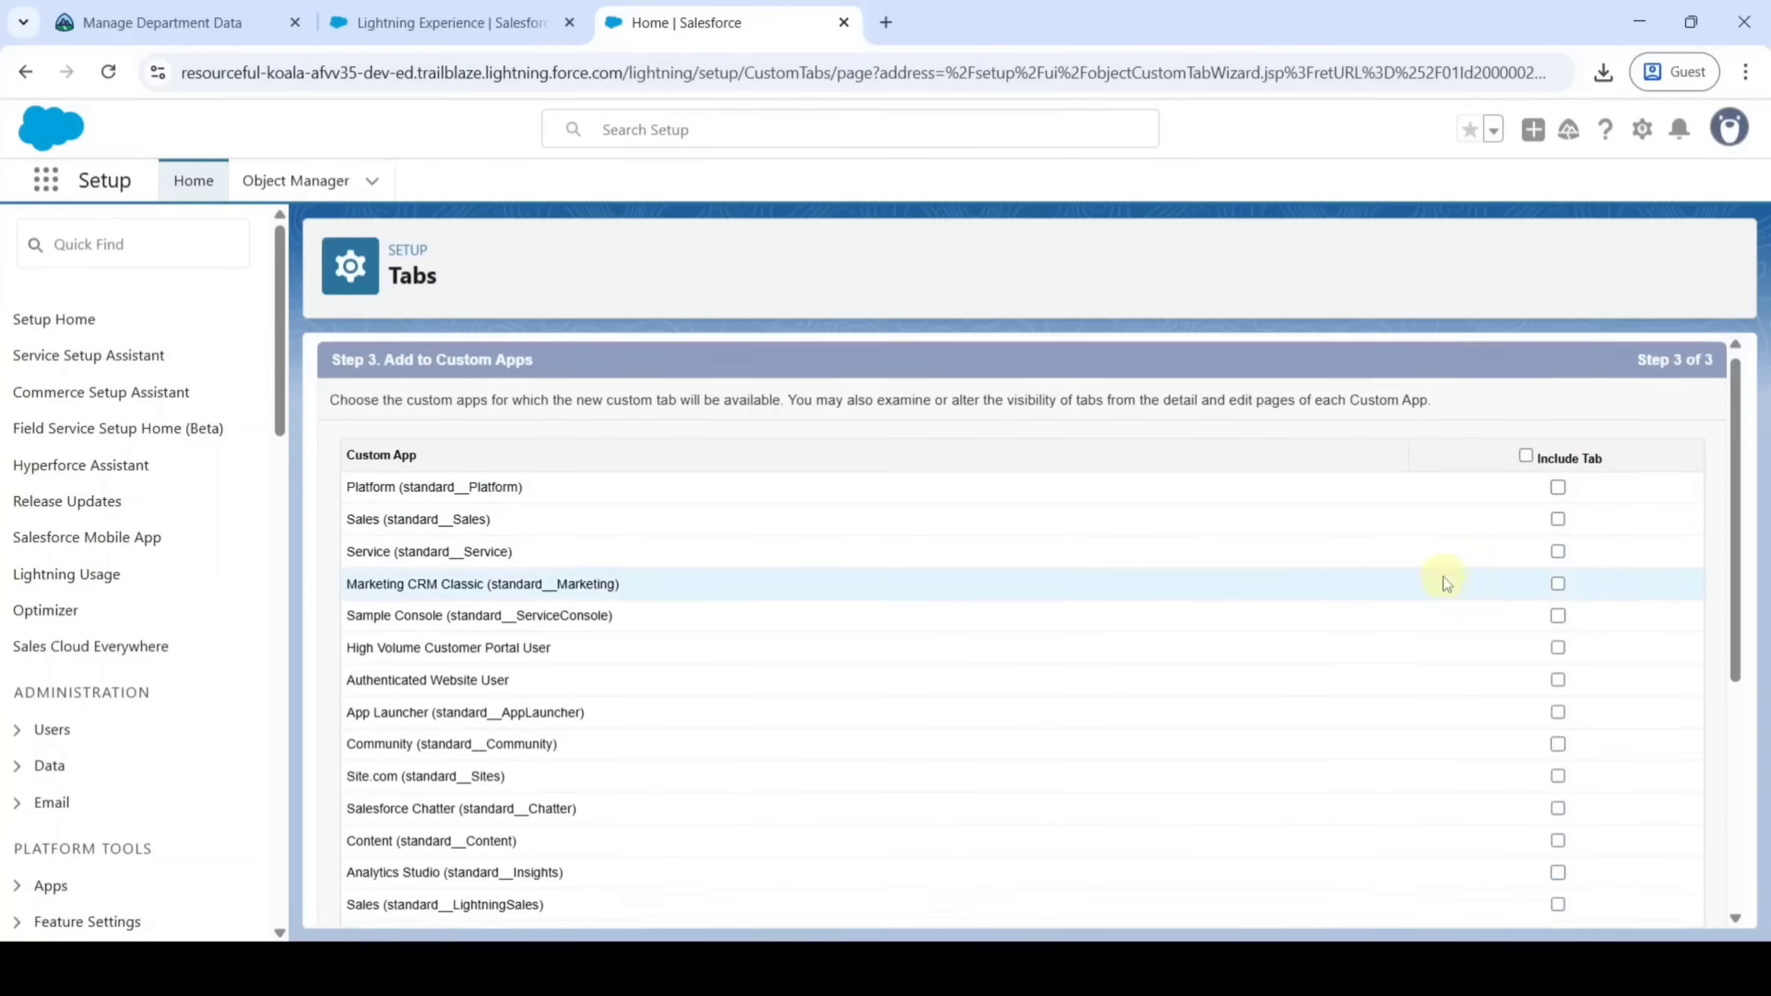
scroll(1443, 576, "down", 3)
scroll(1443, 576, "down", 3)
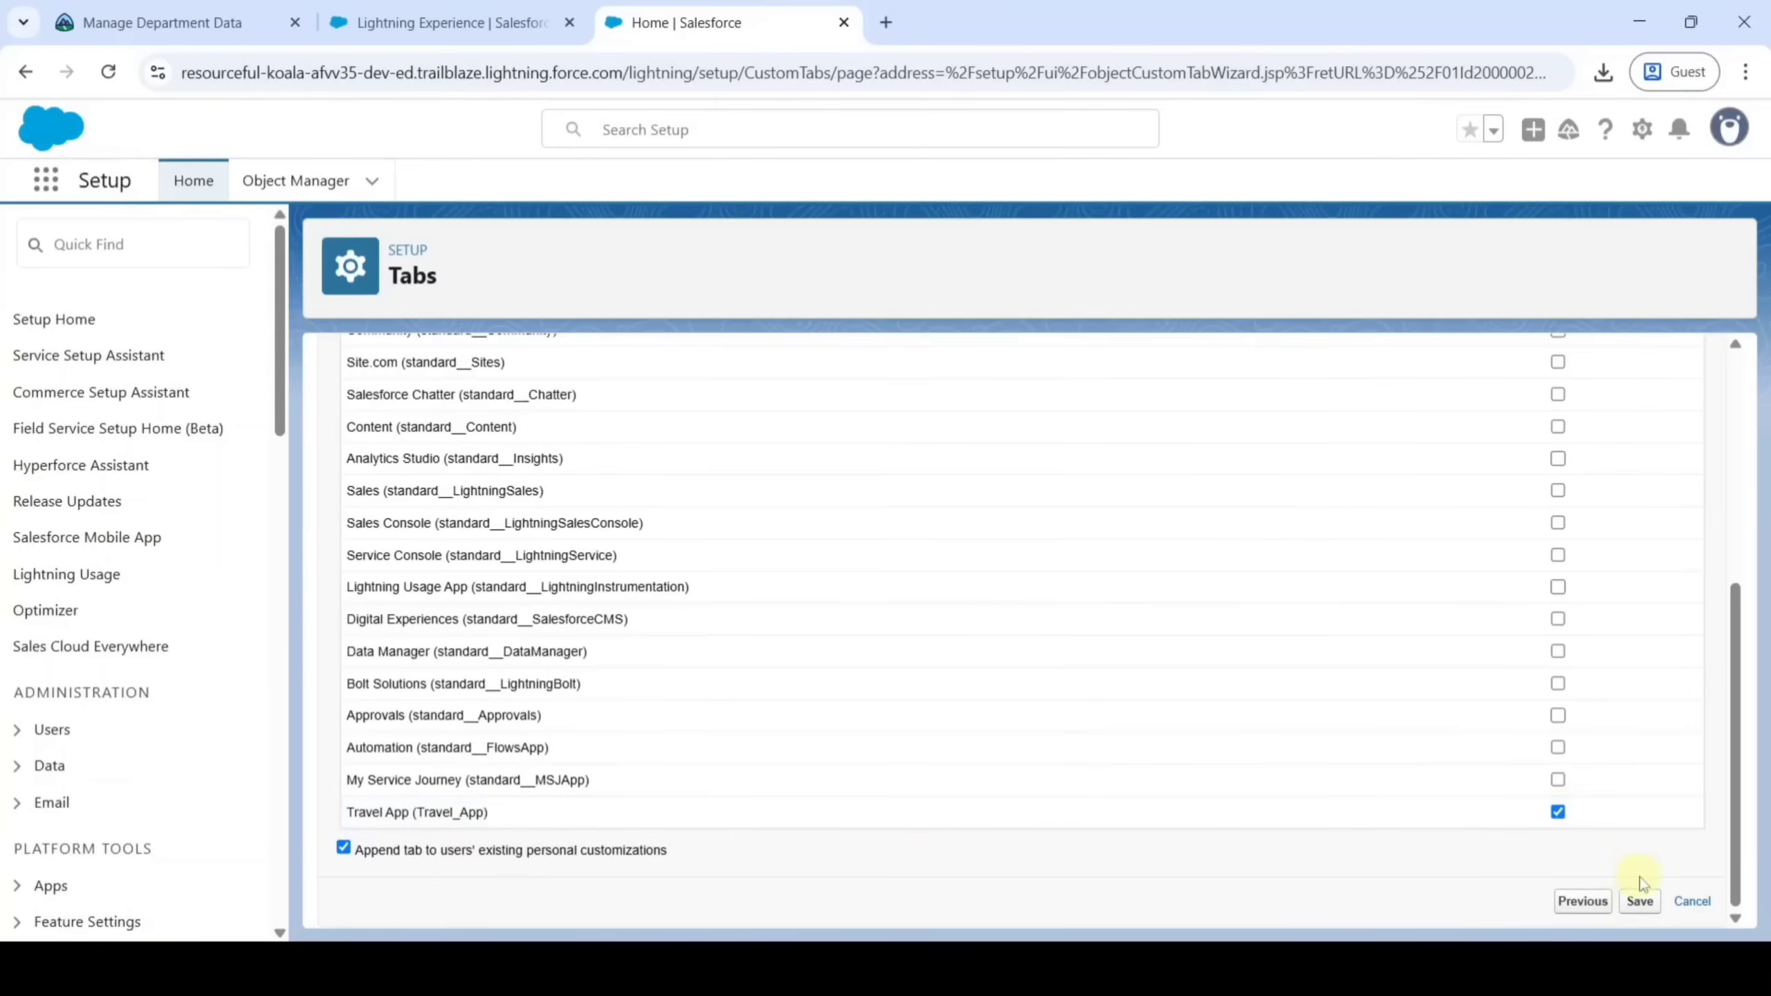
left_click(1640, 905)
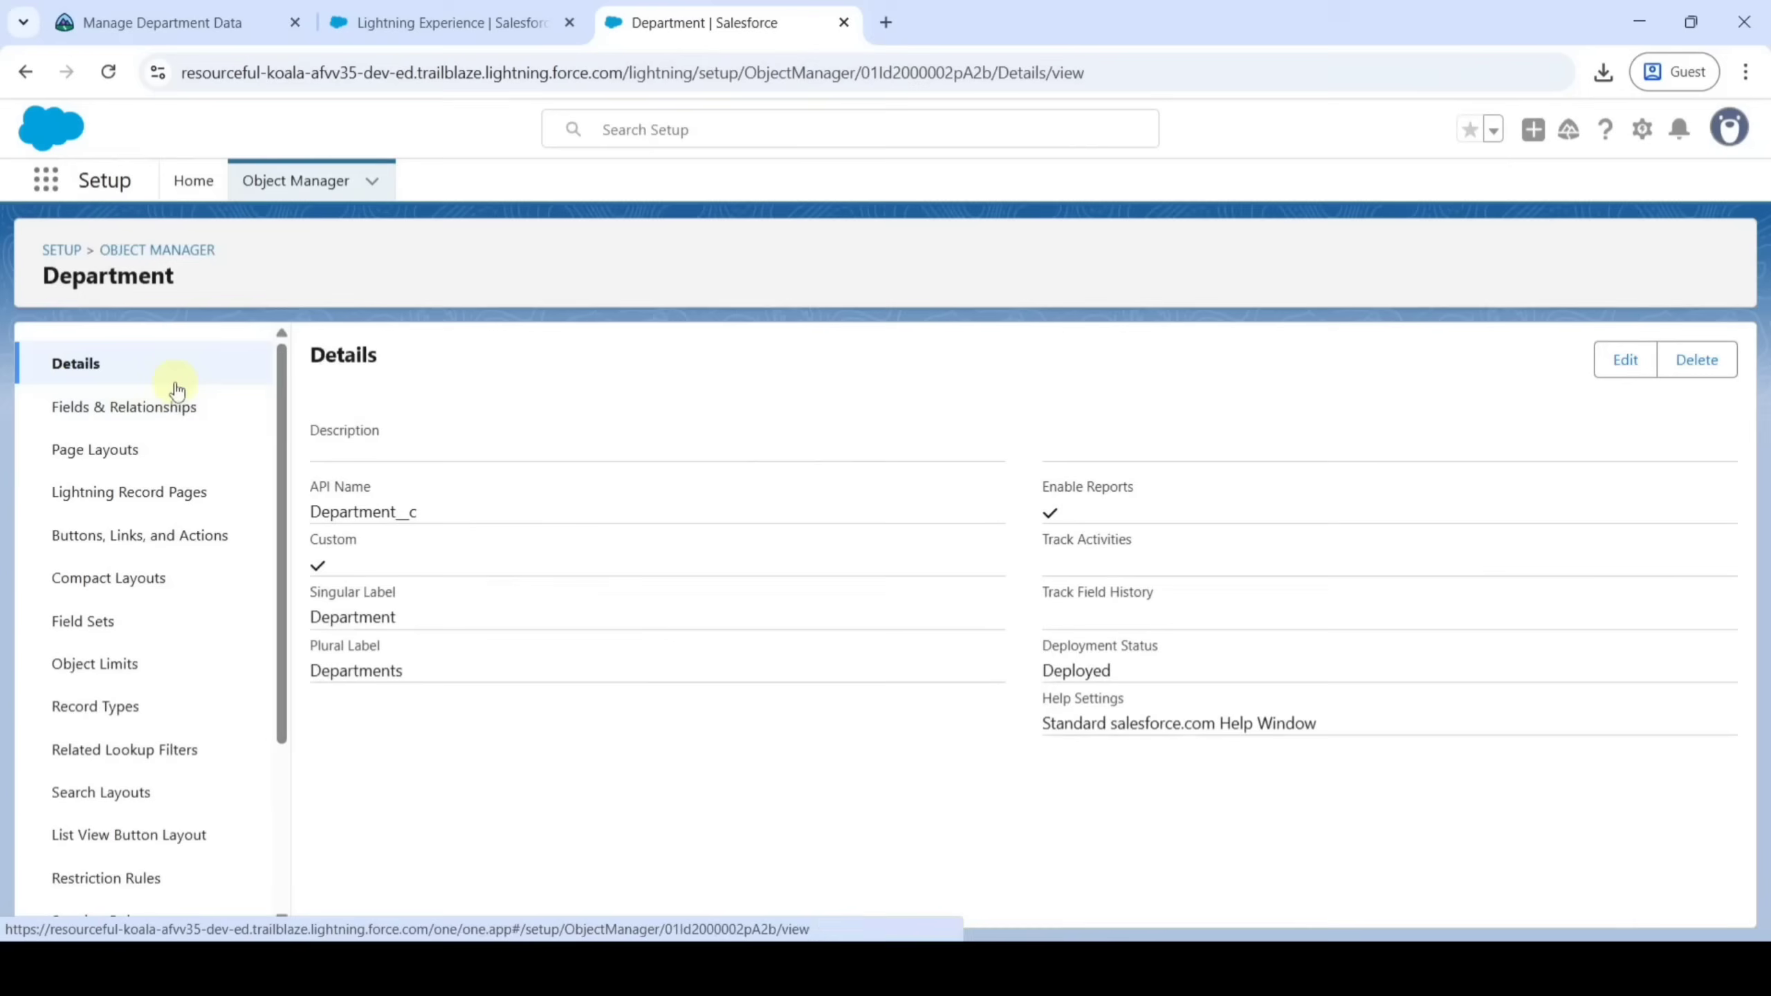
Start a new custom field on the Department object with the Text data type and proceed to its details
left_click(152, 410)
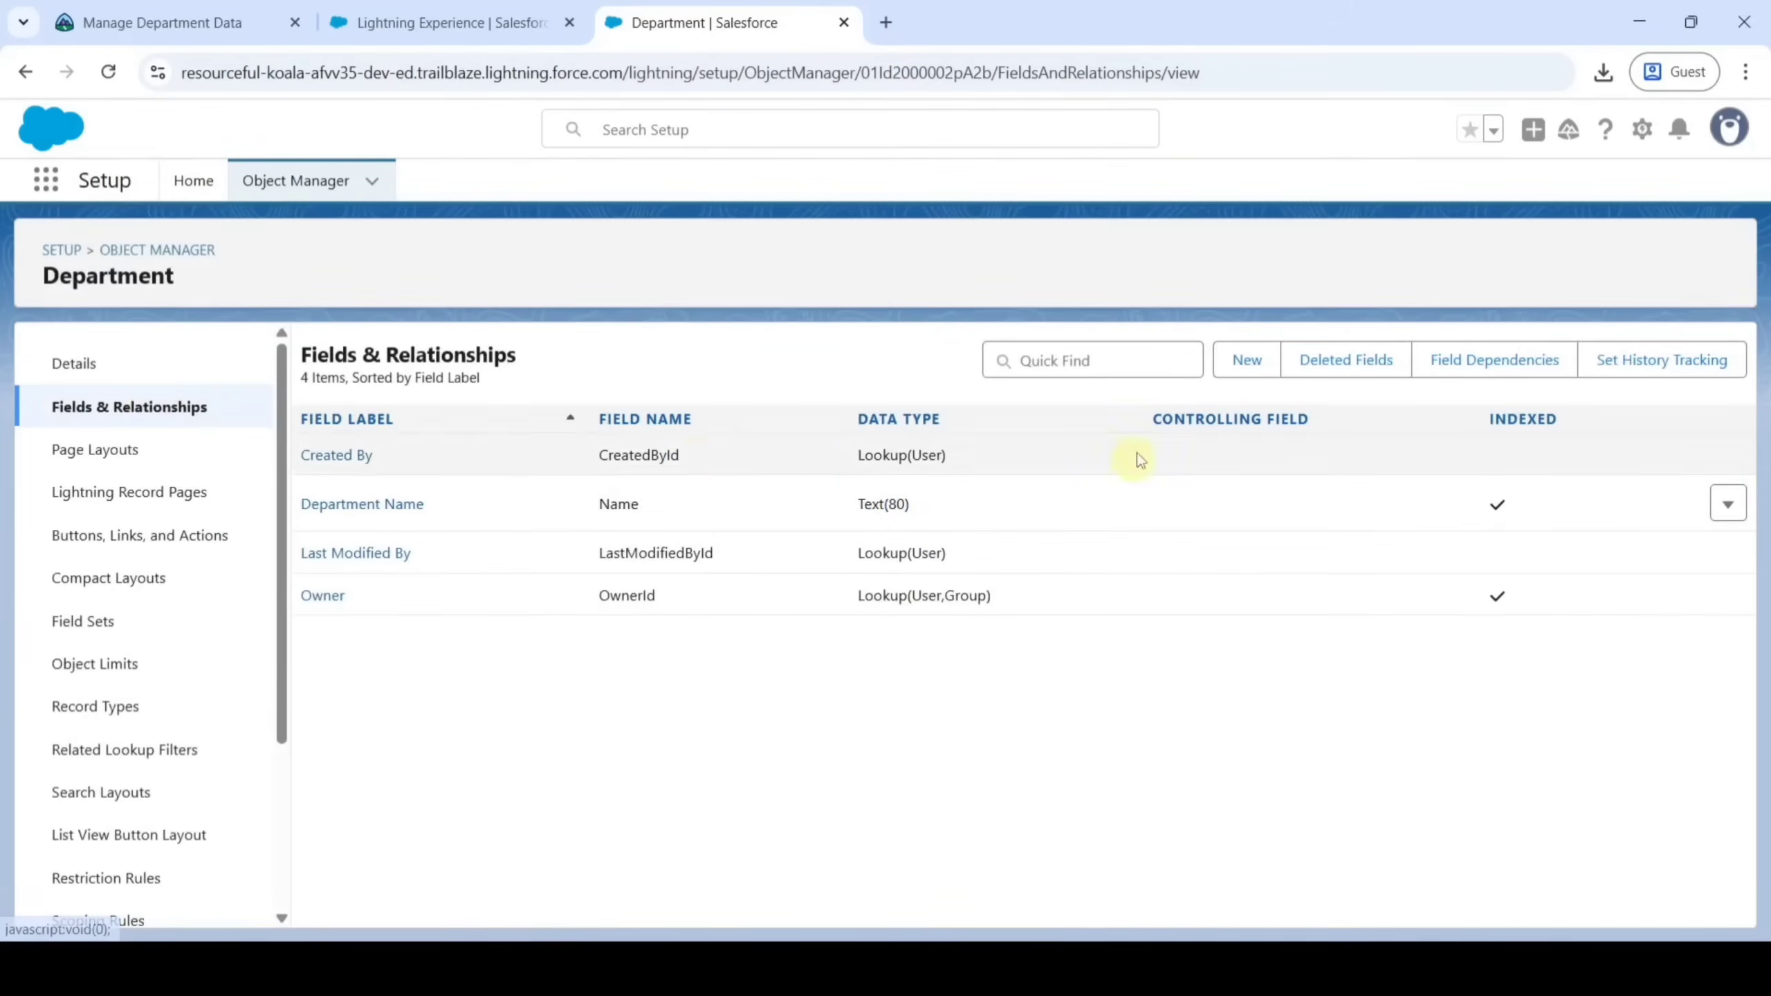
left_click(1245, 358)
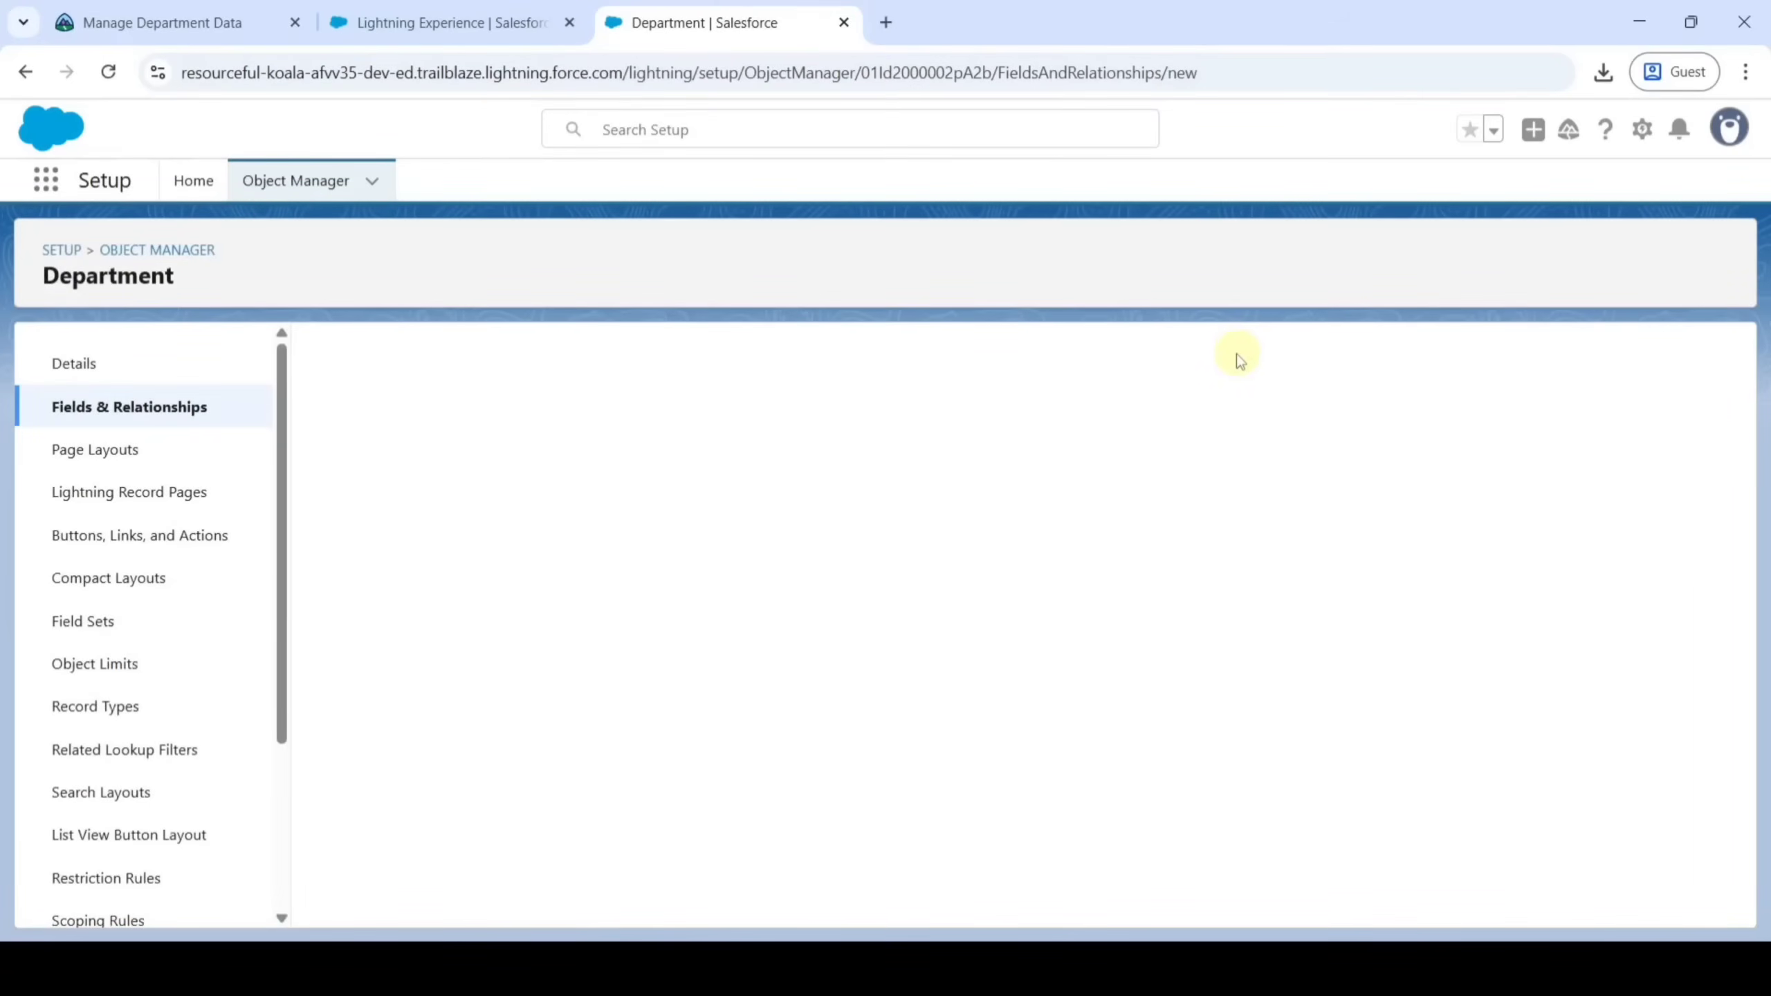
scroll(494, 602, "down", 5)
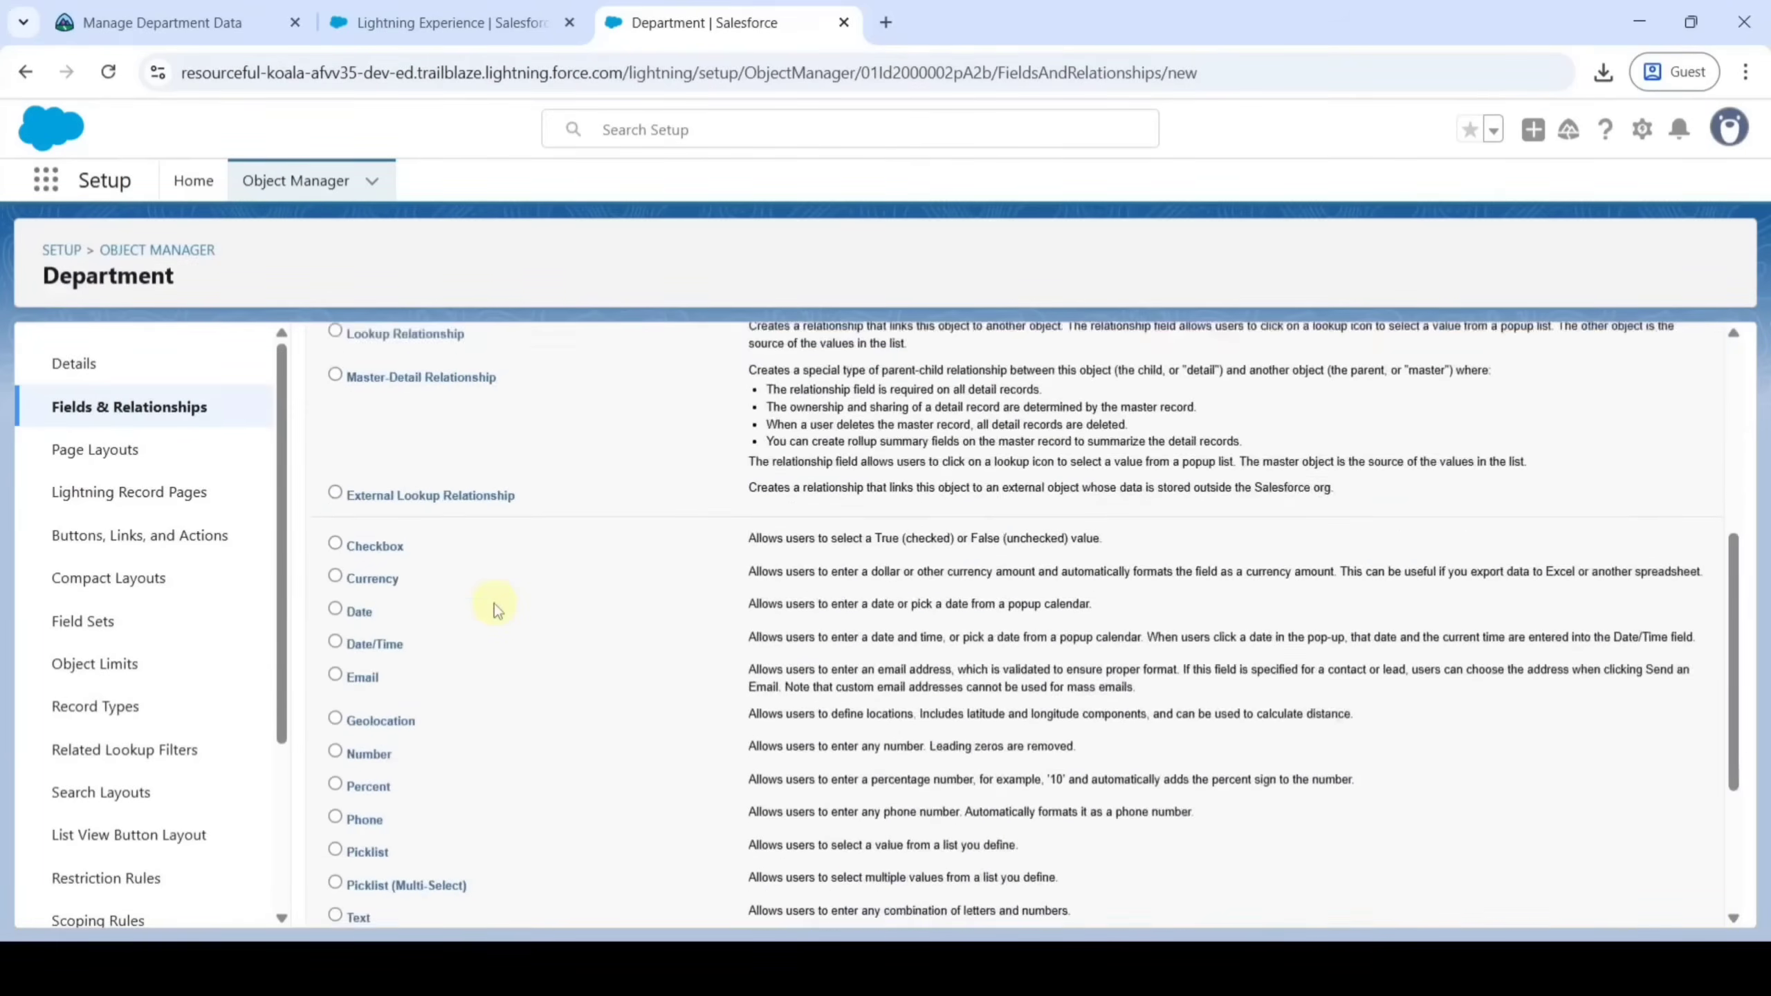
scroll(494, 603, "down", 2)
scroll(497, 617, "down", 2)
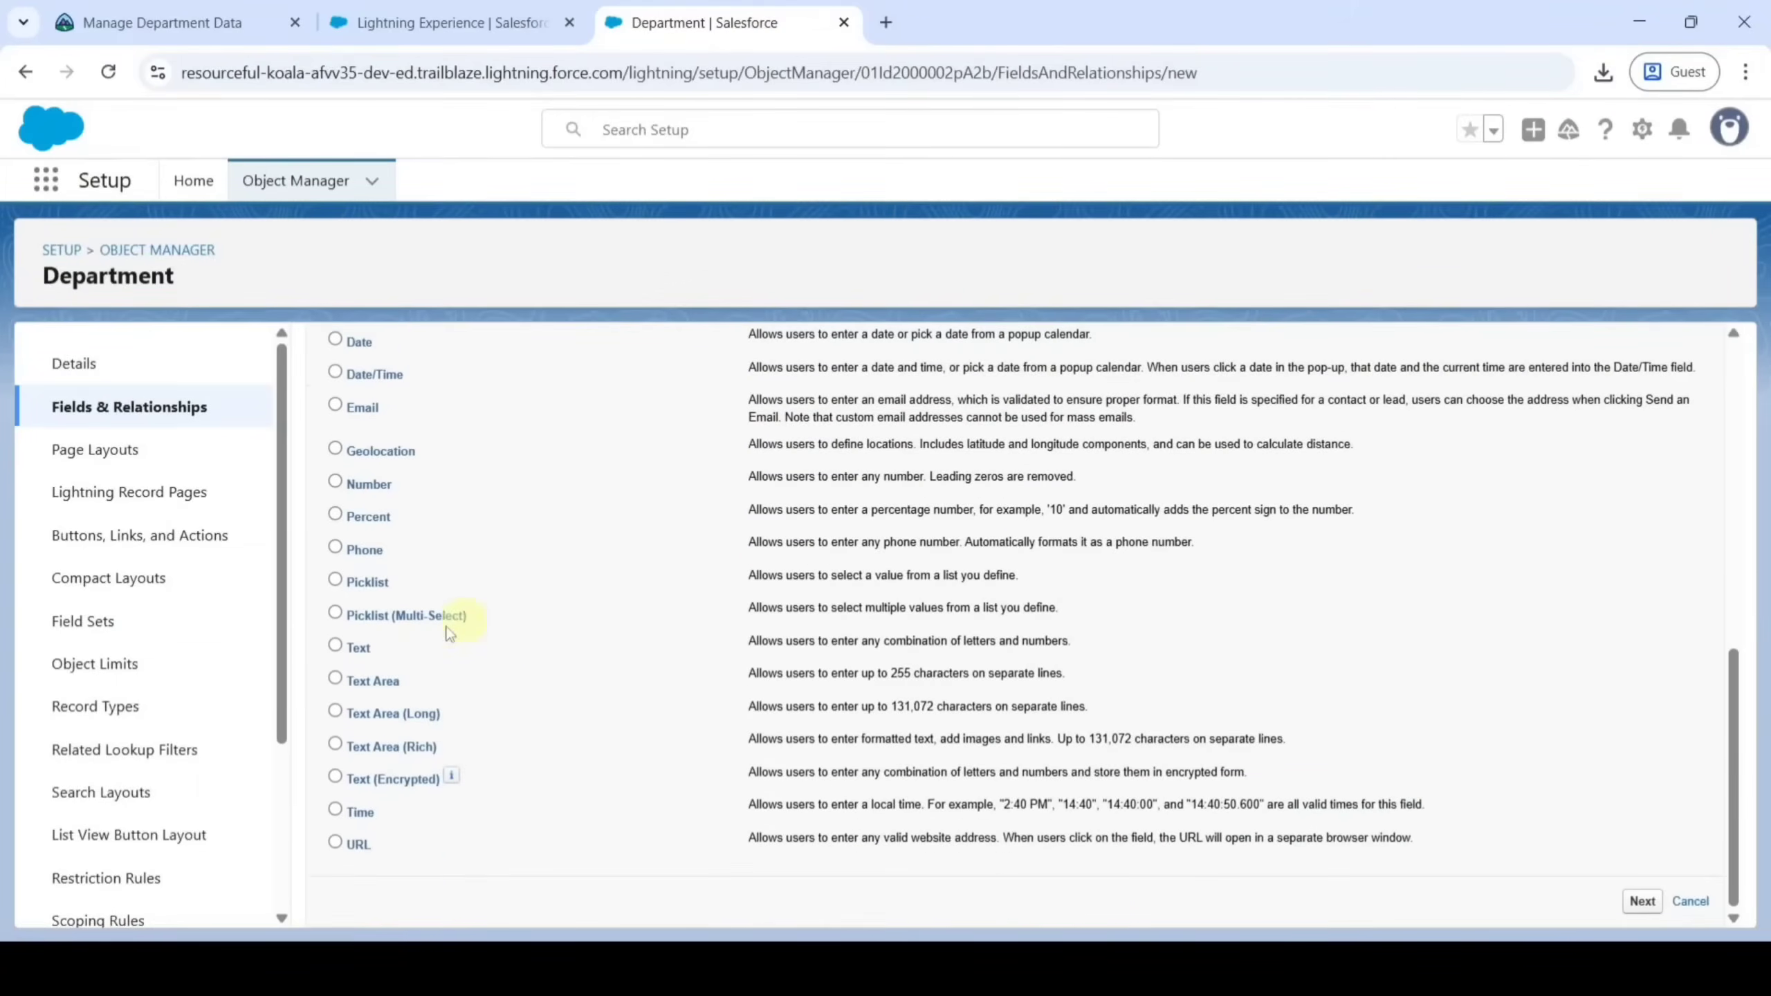
left_click(358, 649)
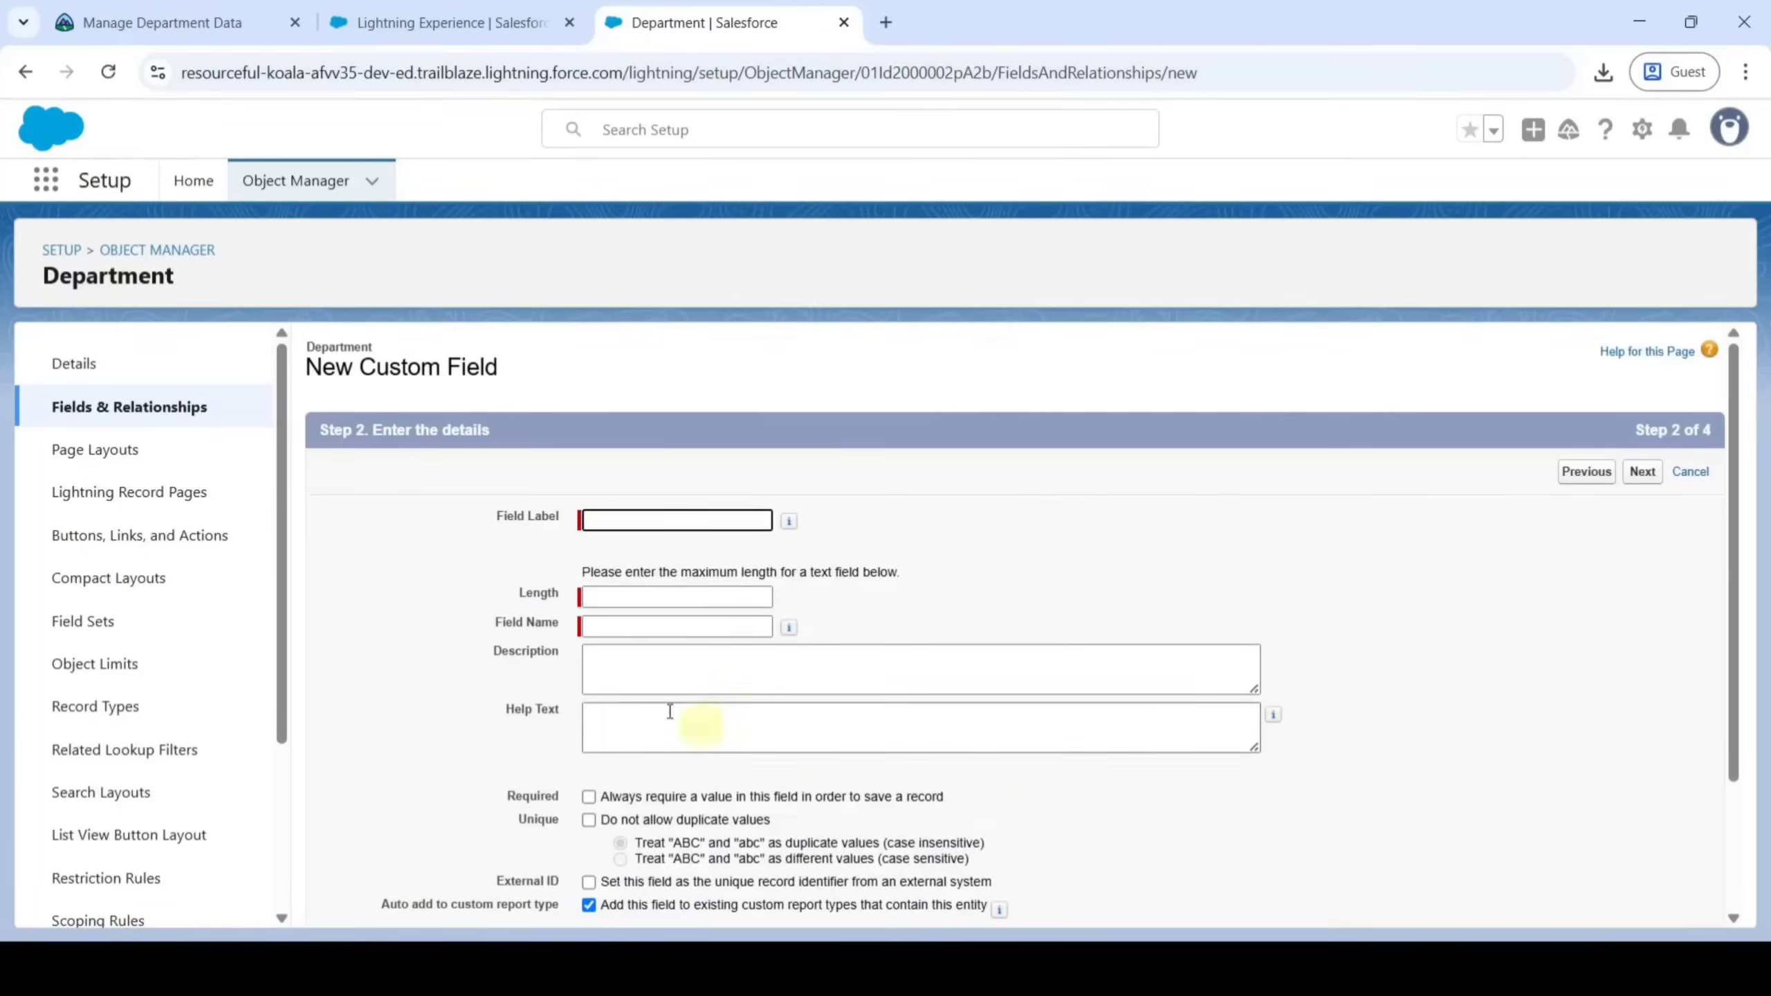
Copy the label Department Code from the Trailhead unit's instructions and enter it as the new field's label
left_click(193, 22)
scroll(643, 761, "down", 15)
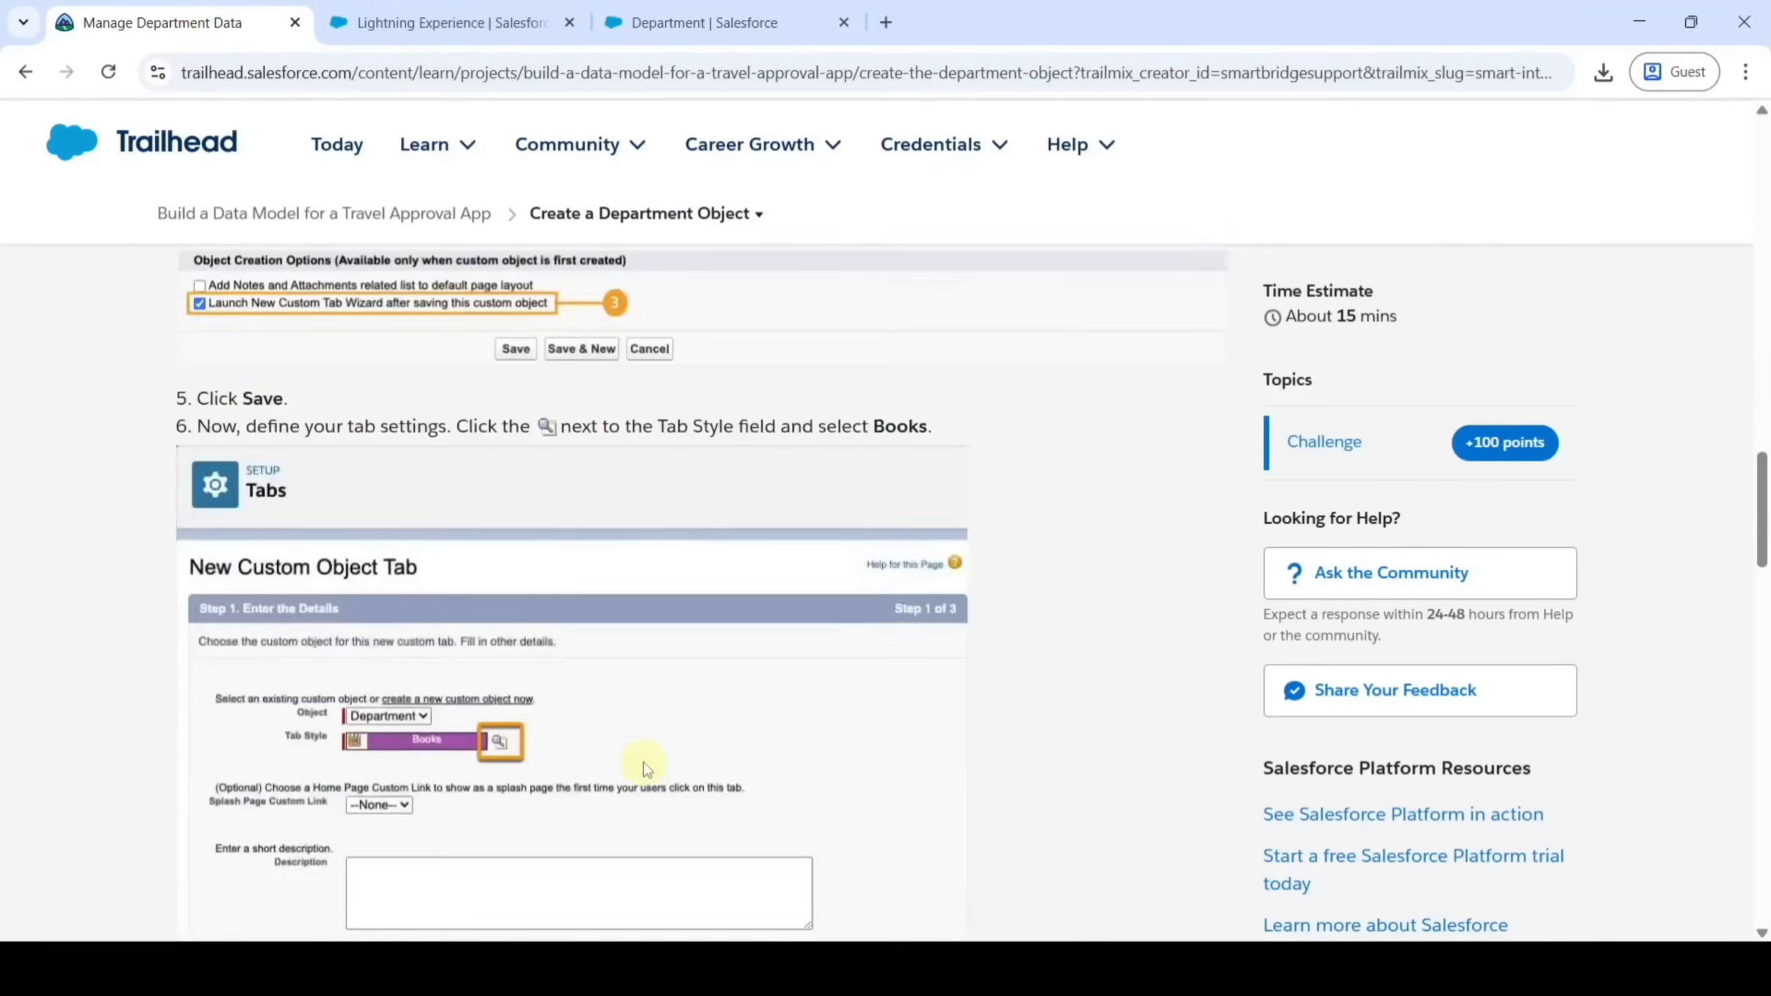
scroll(643, 761, "down", 5)
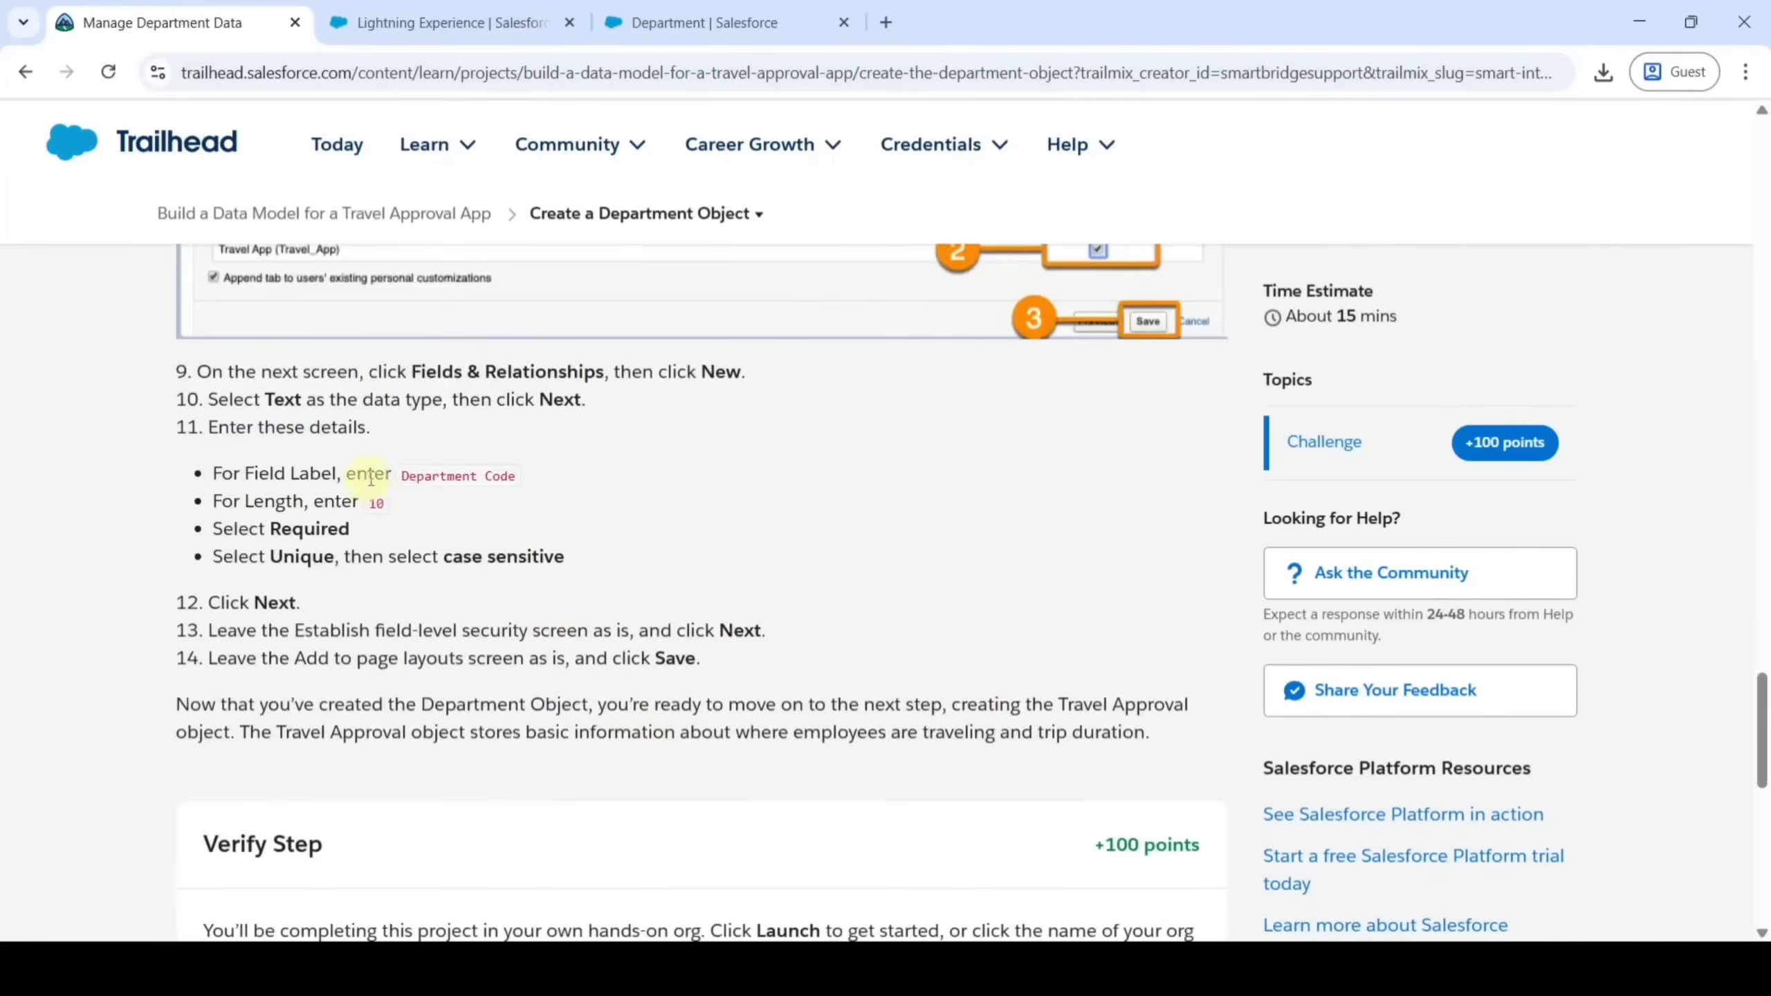
left_click(404, 476)
key("ctrl+c")
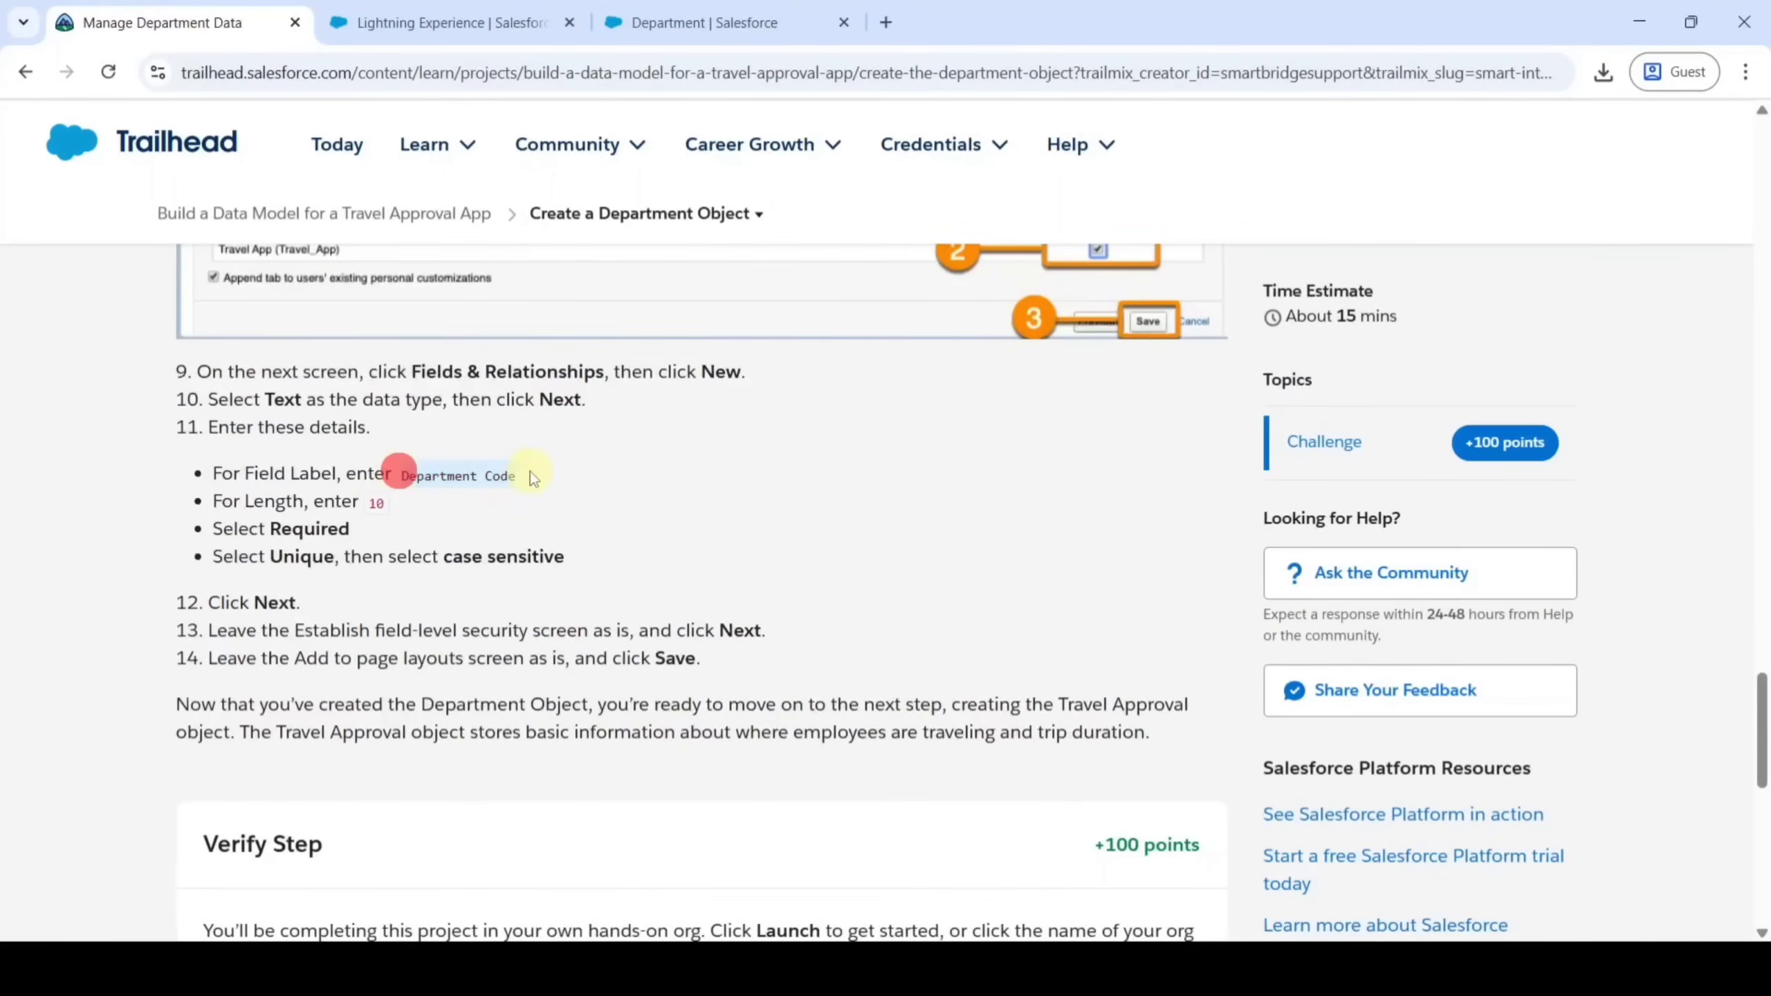
left_click(705, 22)
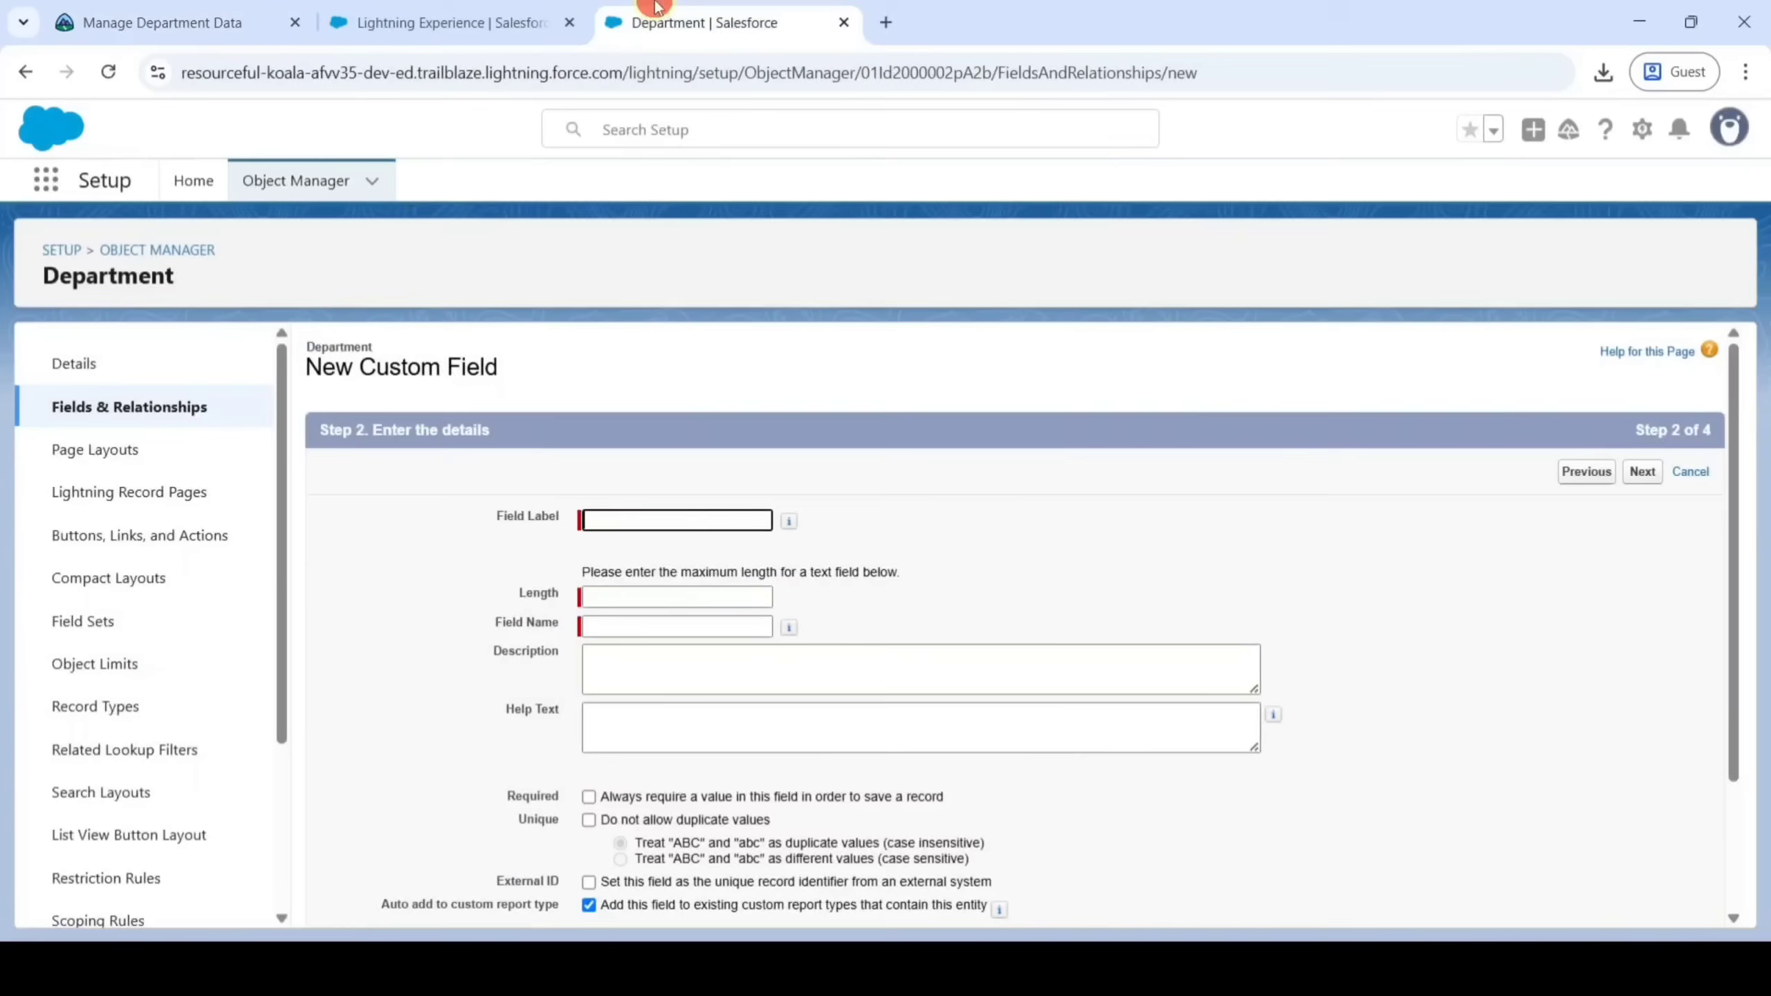
left_click(715, 520)
key("ctrl+v")
left_click(882, 543)
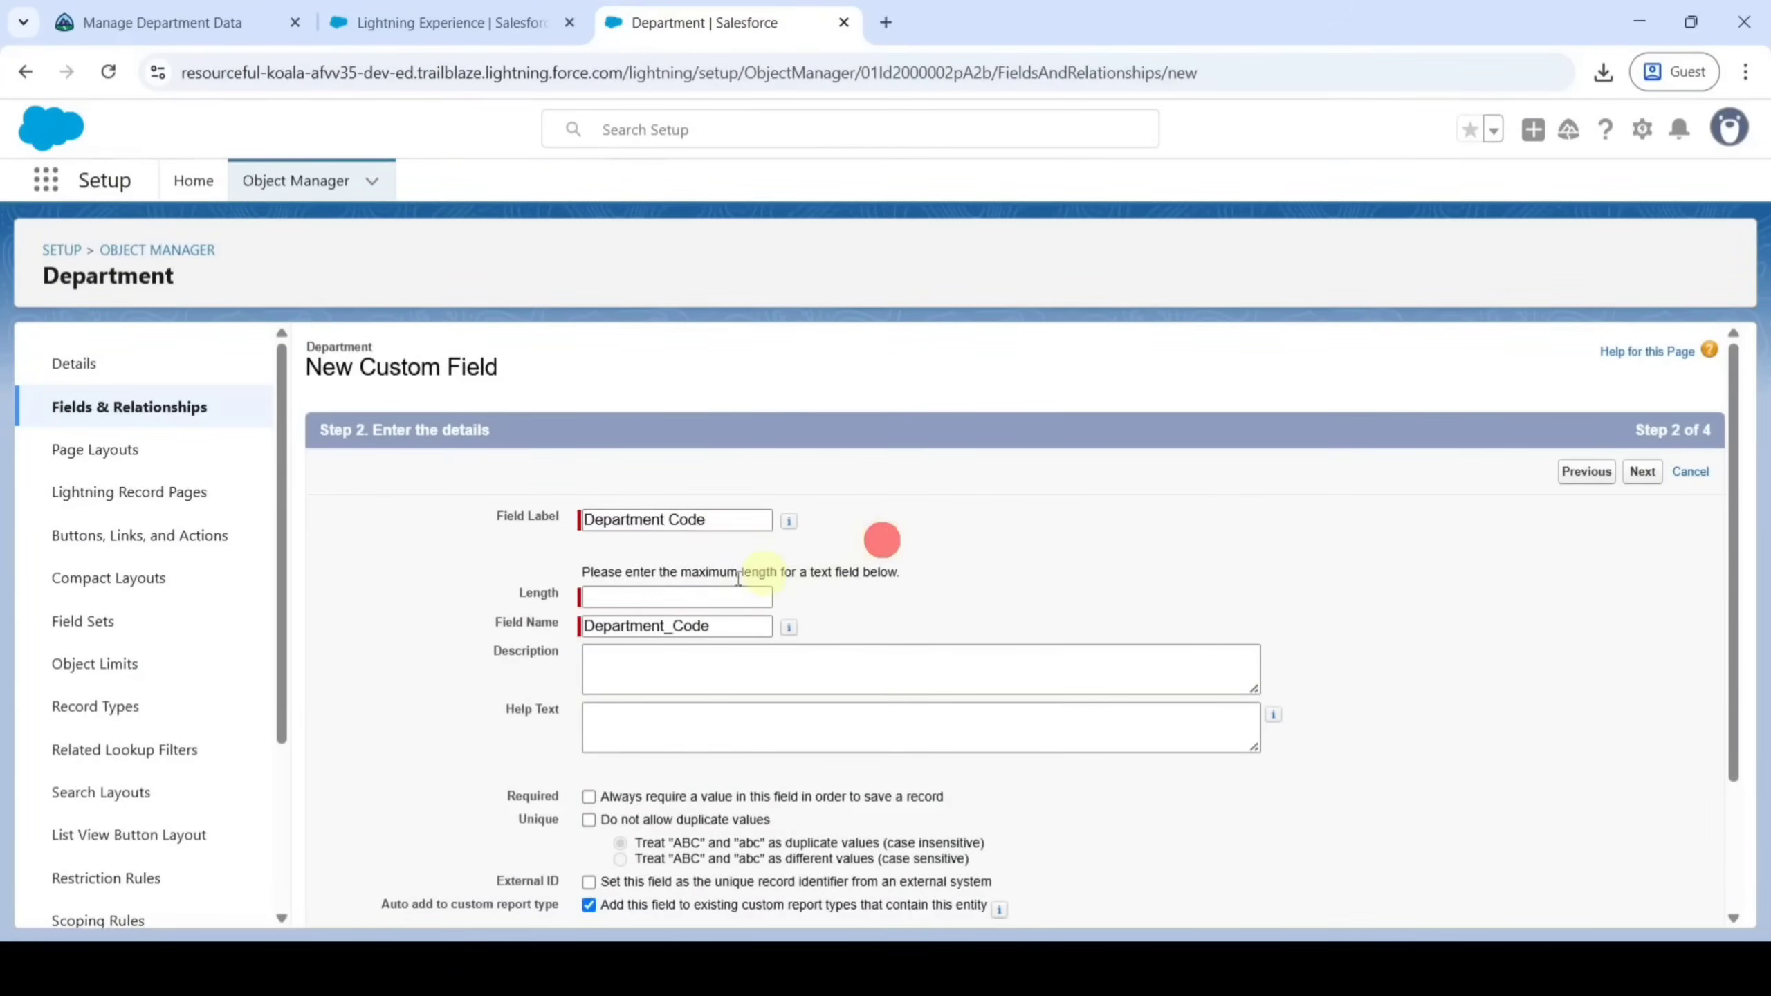
Set the Department Code field's length to 10 and make it required and unique with case-sensitive duplicate checking
left_click(649, 594)
type("10")
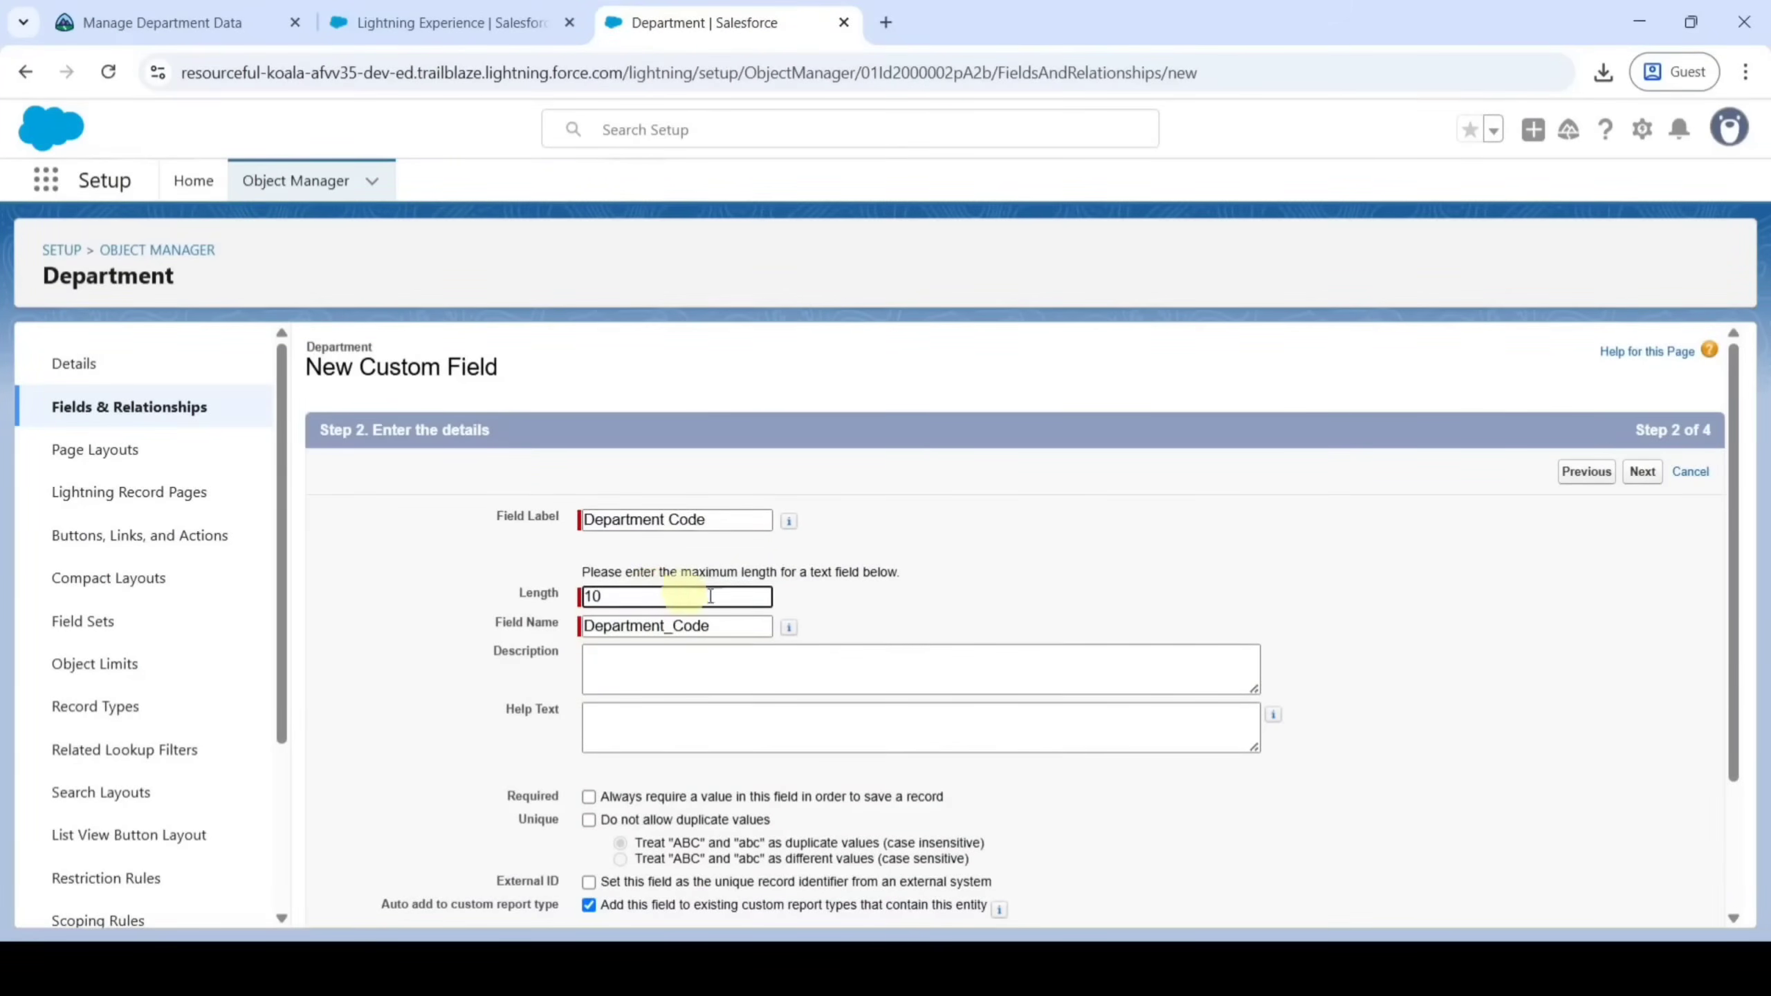
scroll(698, 600, "down", 3)
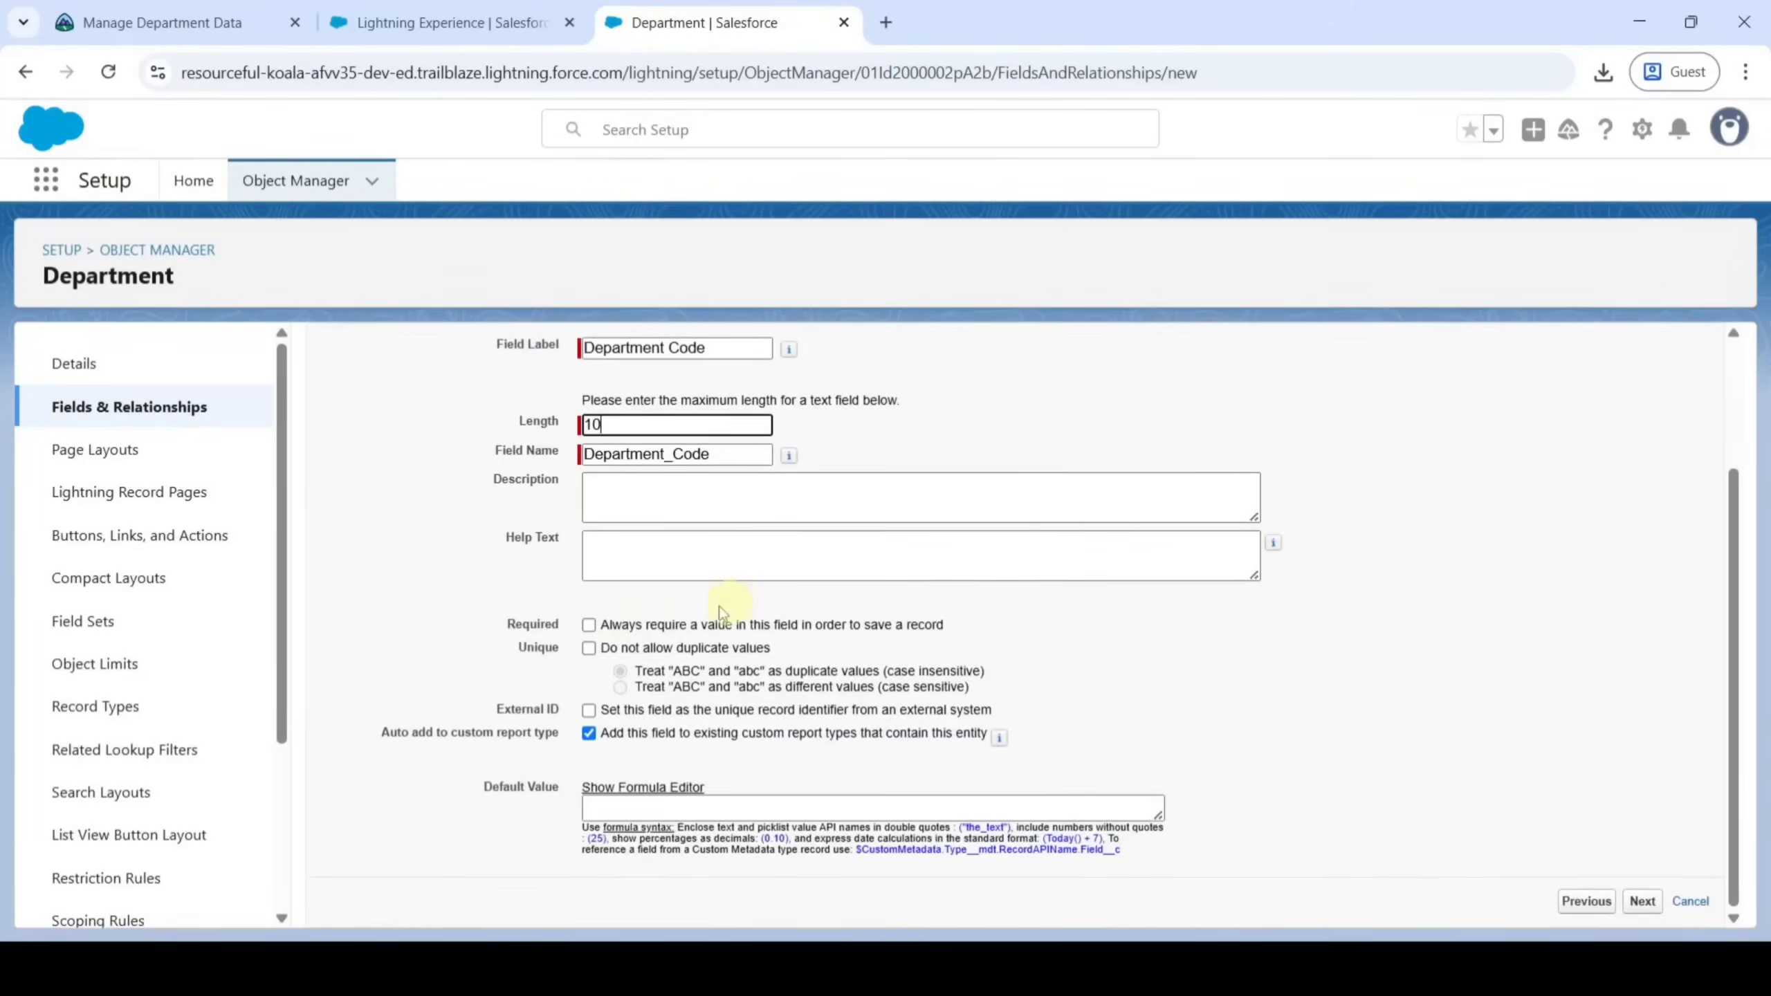
left_click(588, 625)
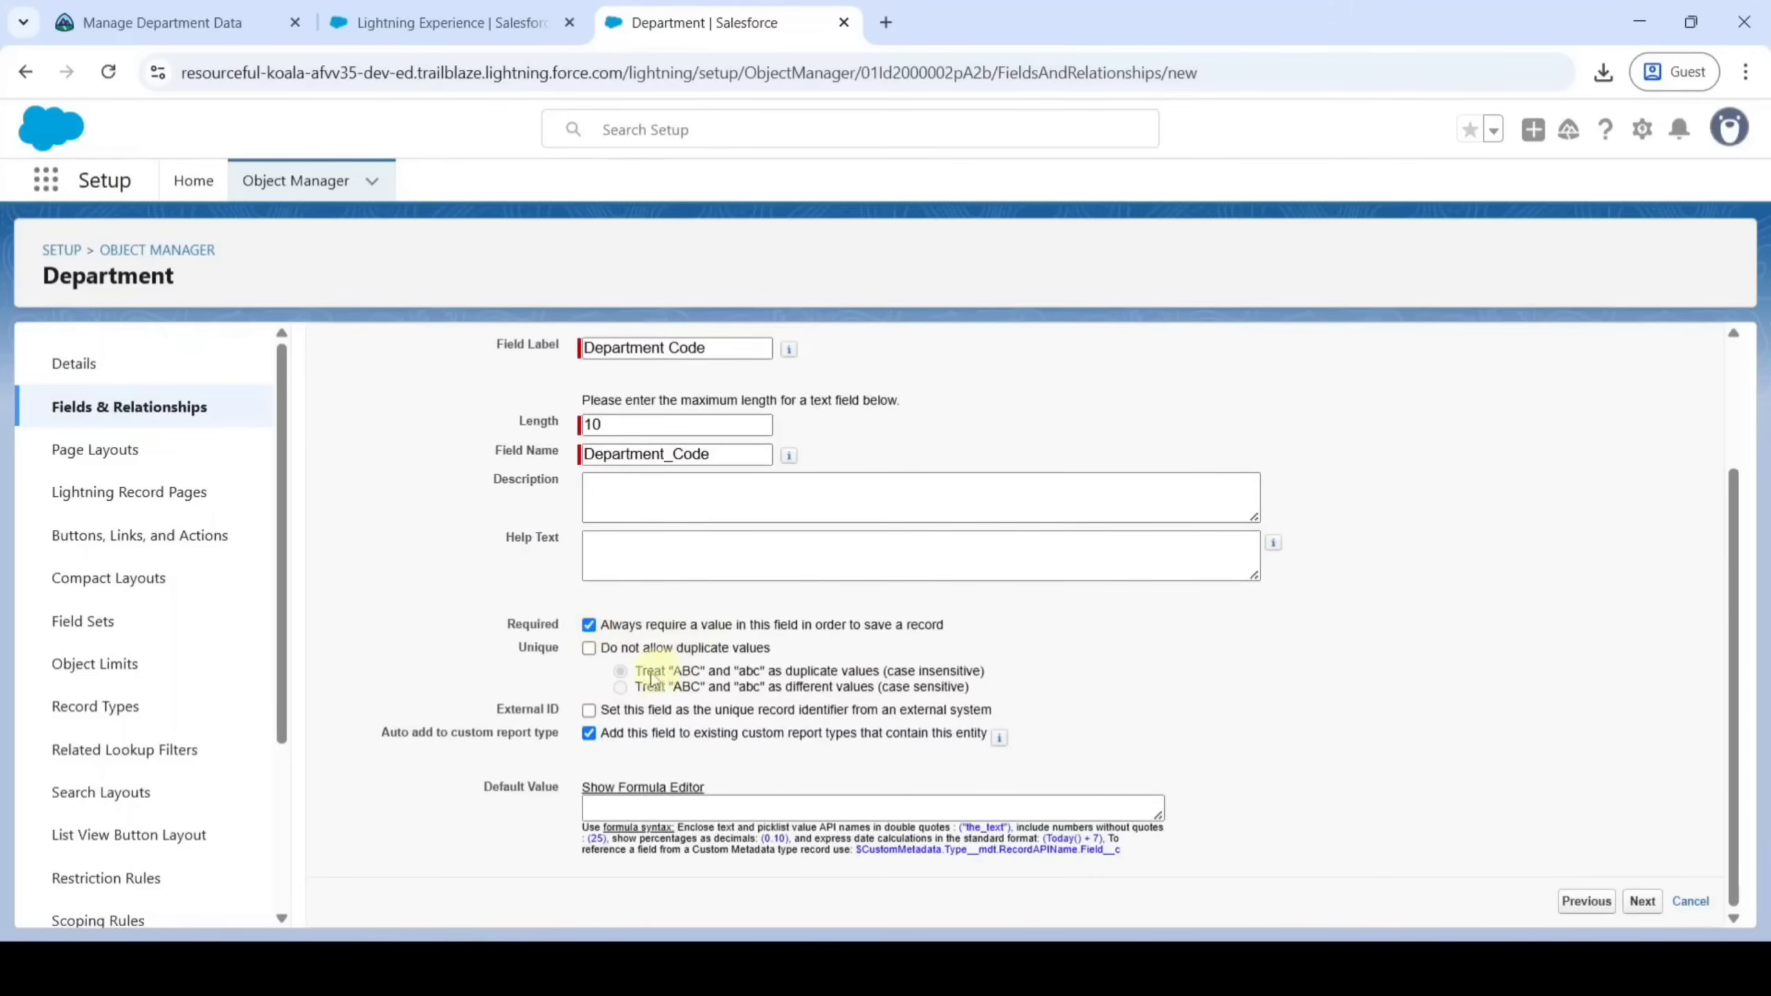
left_click(590, 651)
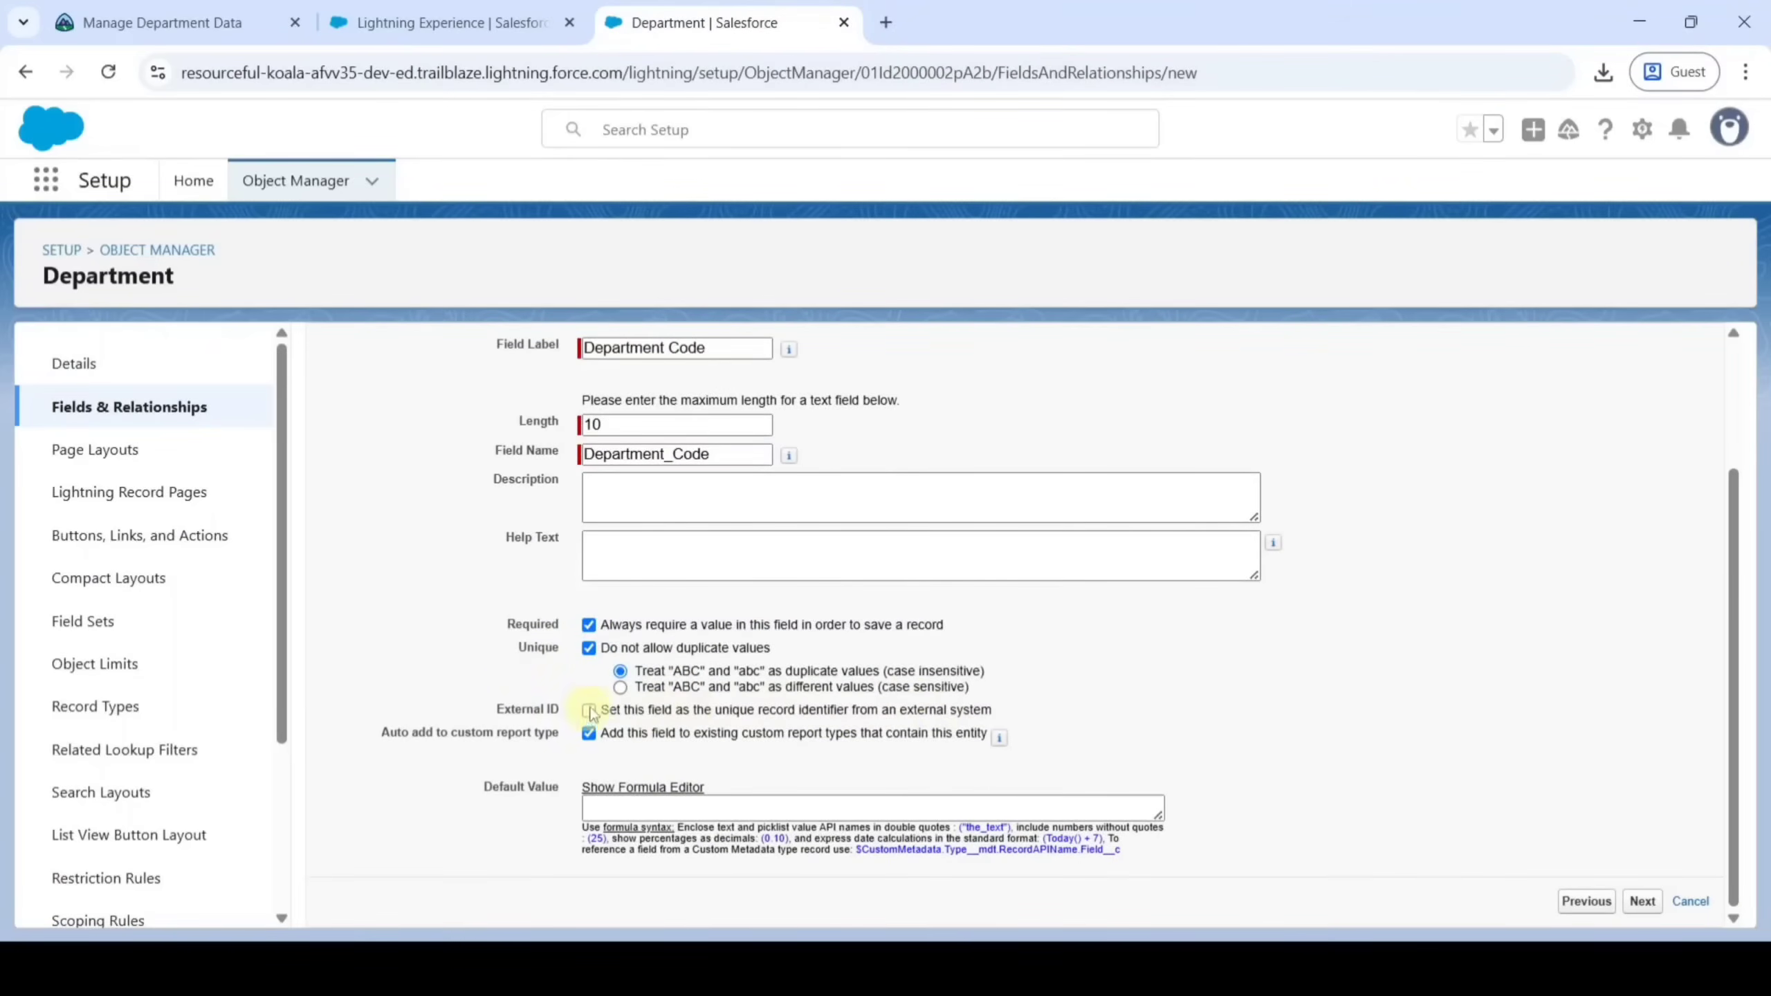
left_click(621, 687)
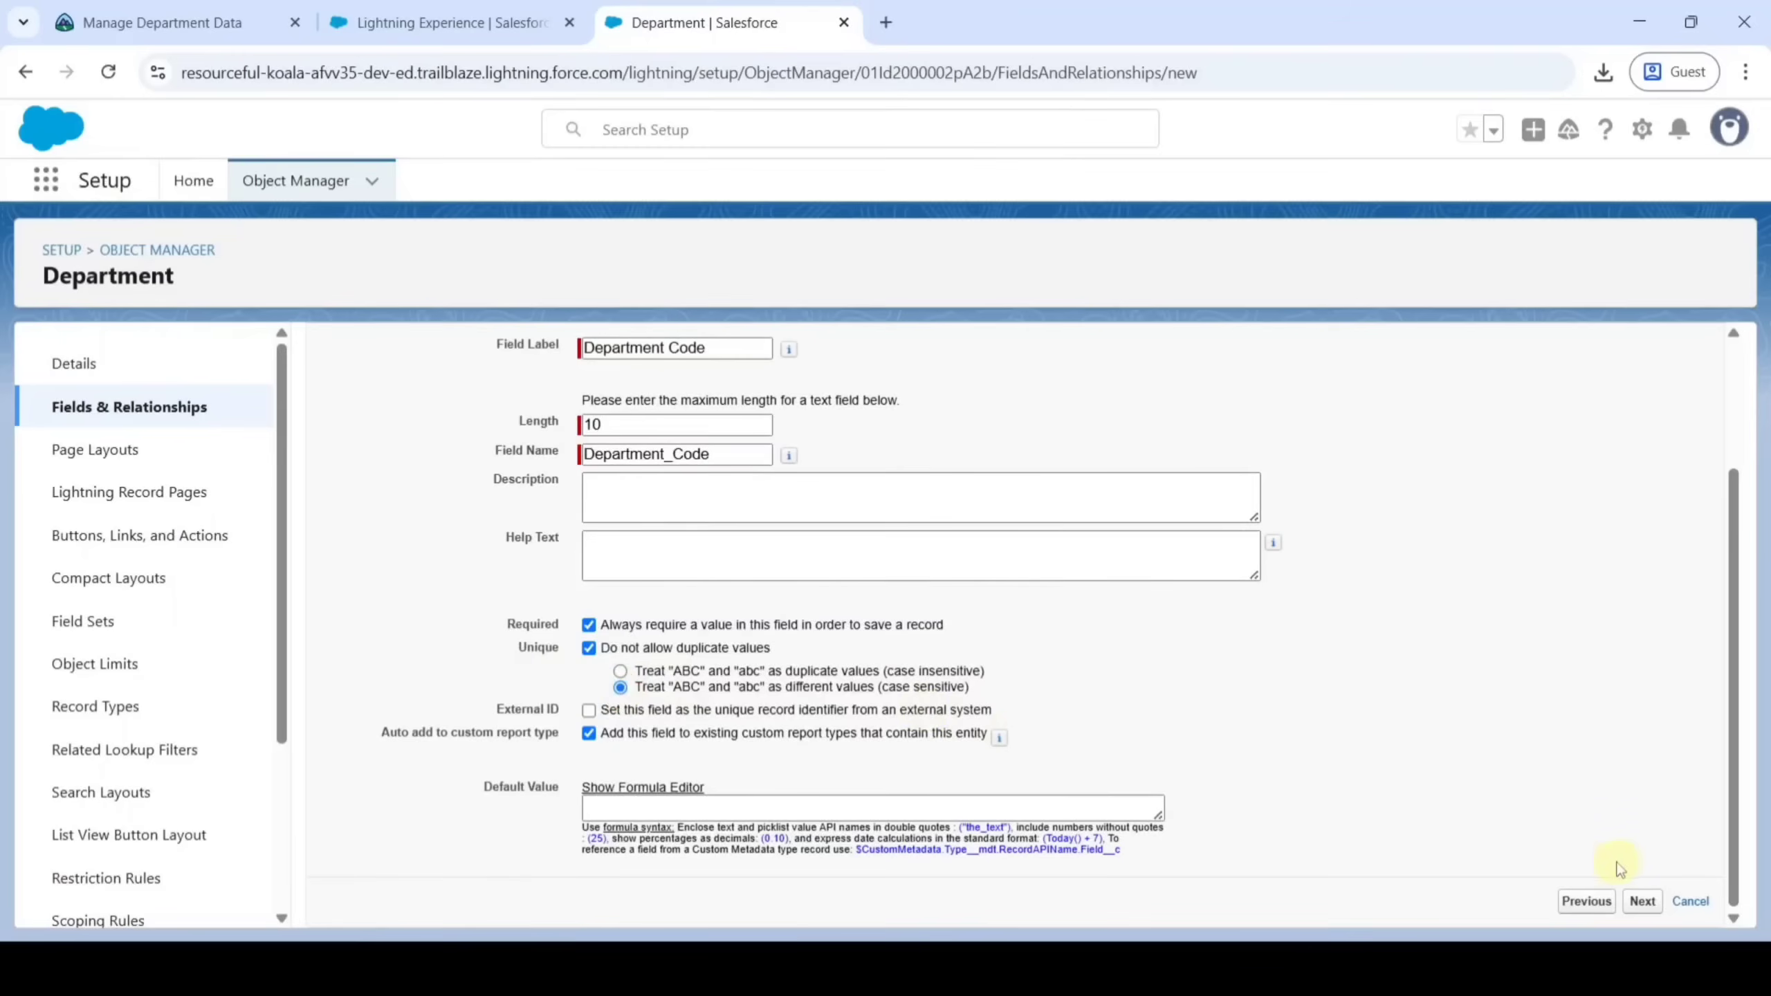
Accept the default field-level security and page layout for the Department Code field and save it
left_click(1642, 901)
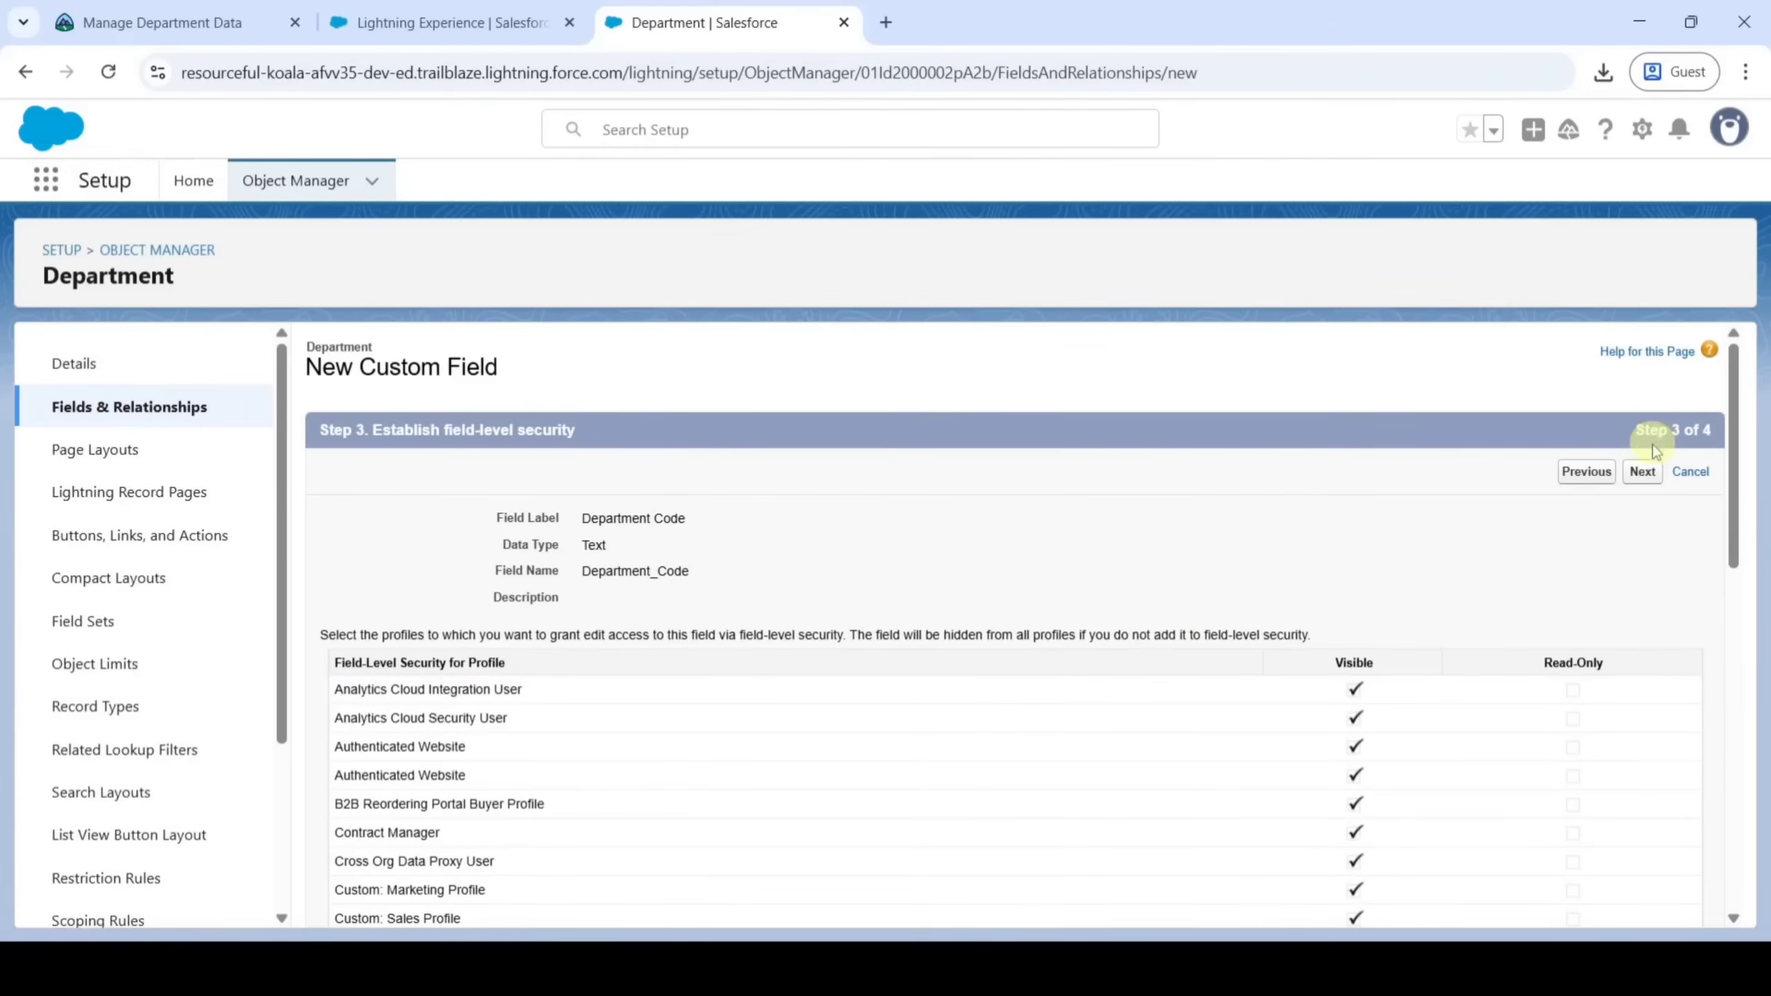
left_click(1642, 474)
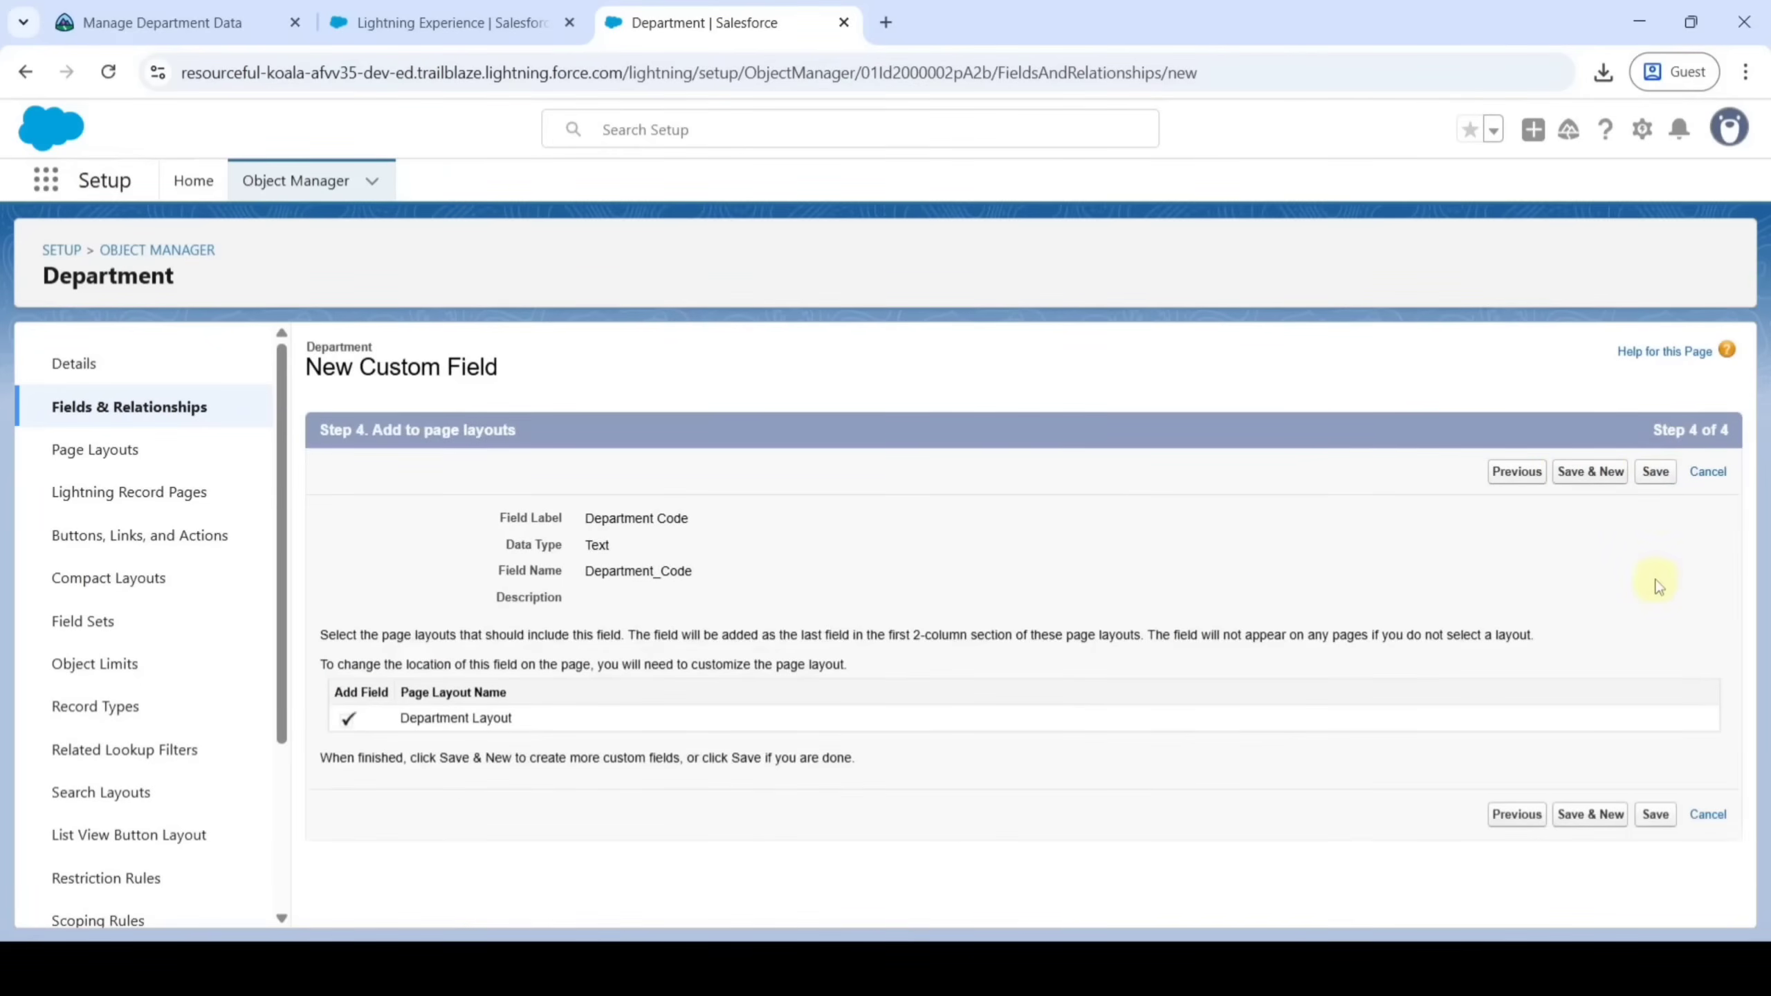
left_click(1661, 476)
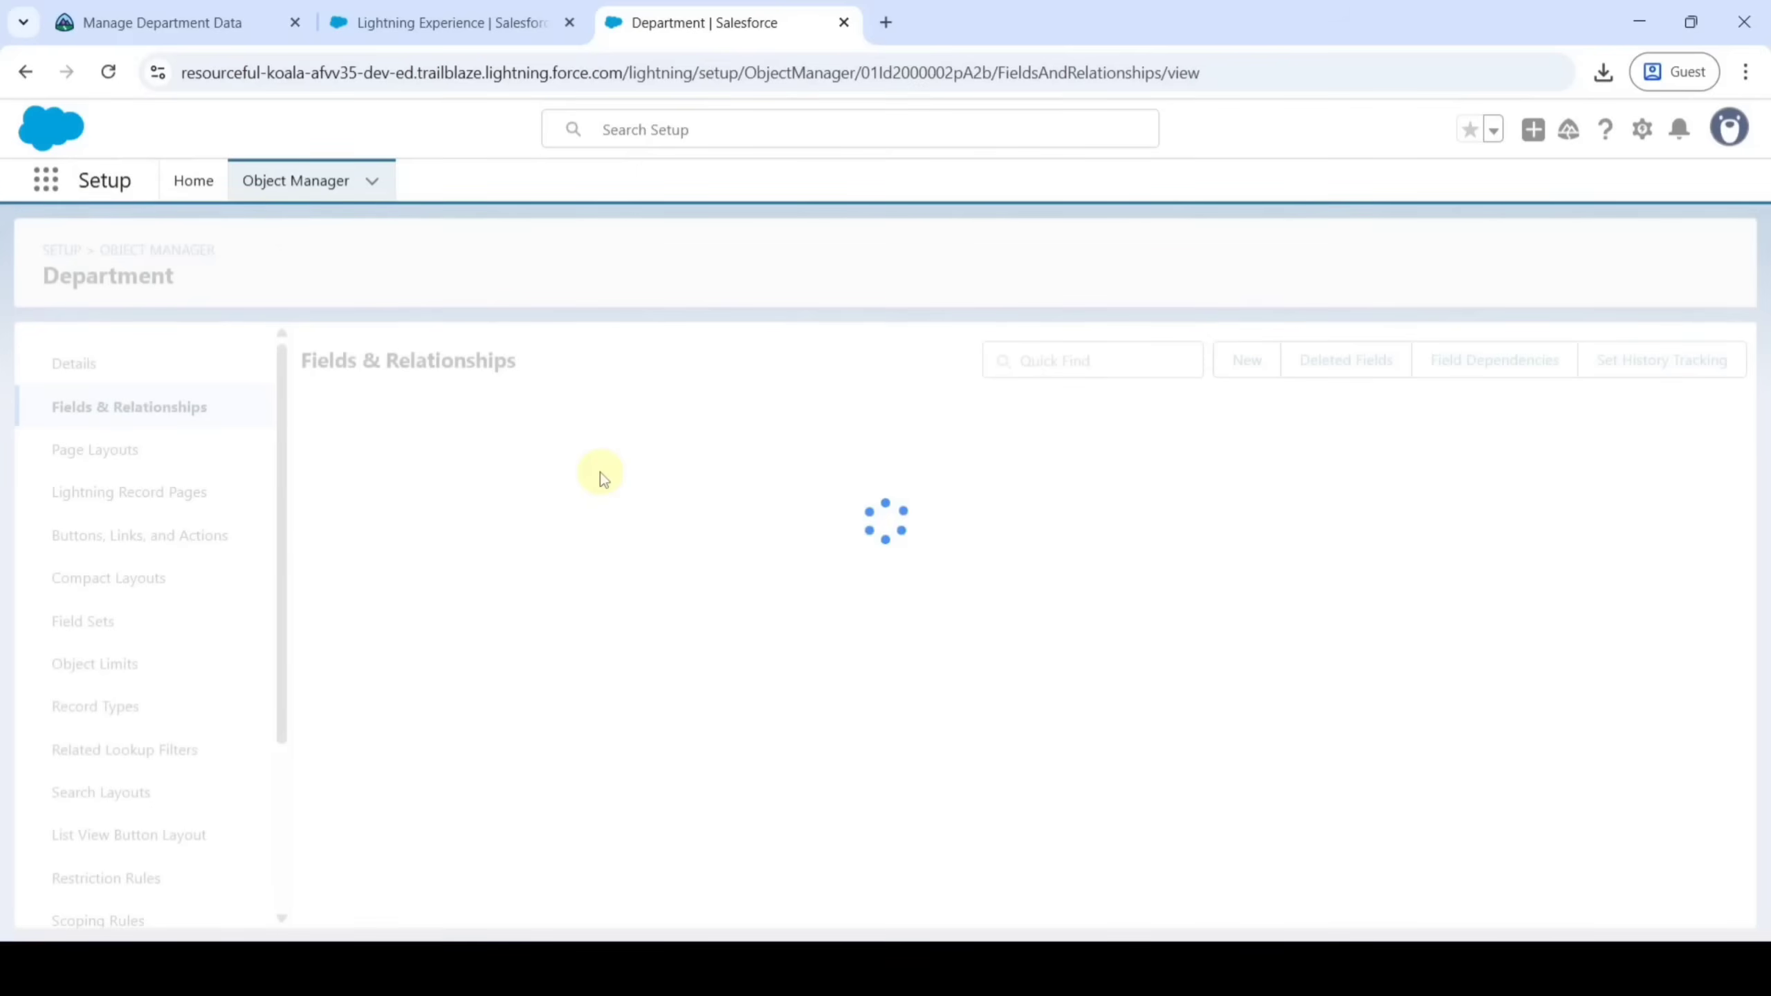
Return to the Trailhead unit and verify the Create a Department Object step to earn 100 points
left_click(226, 17)
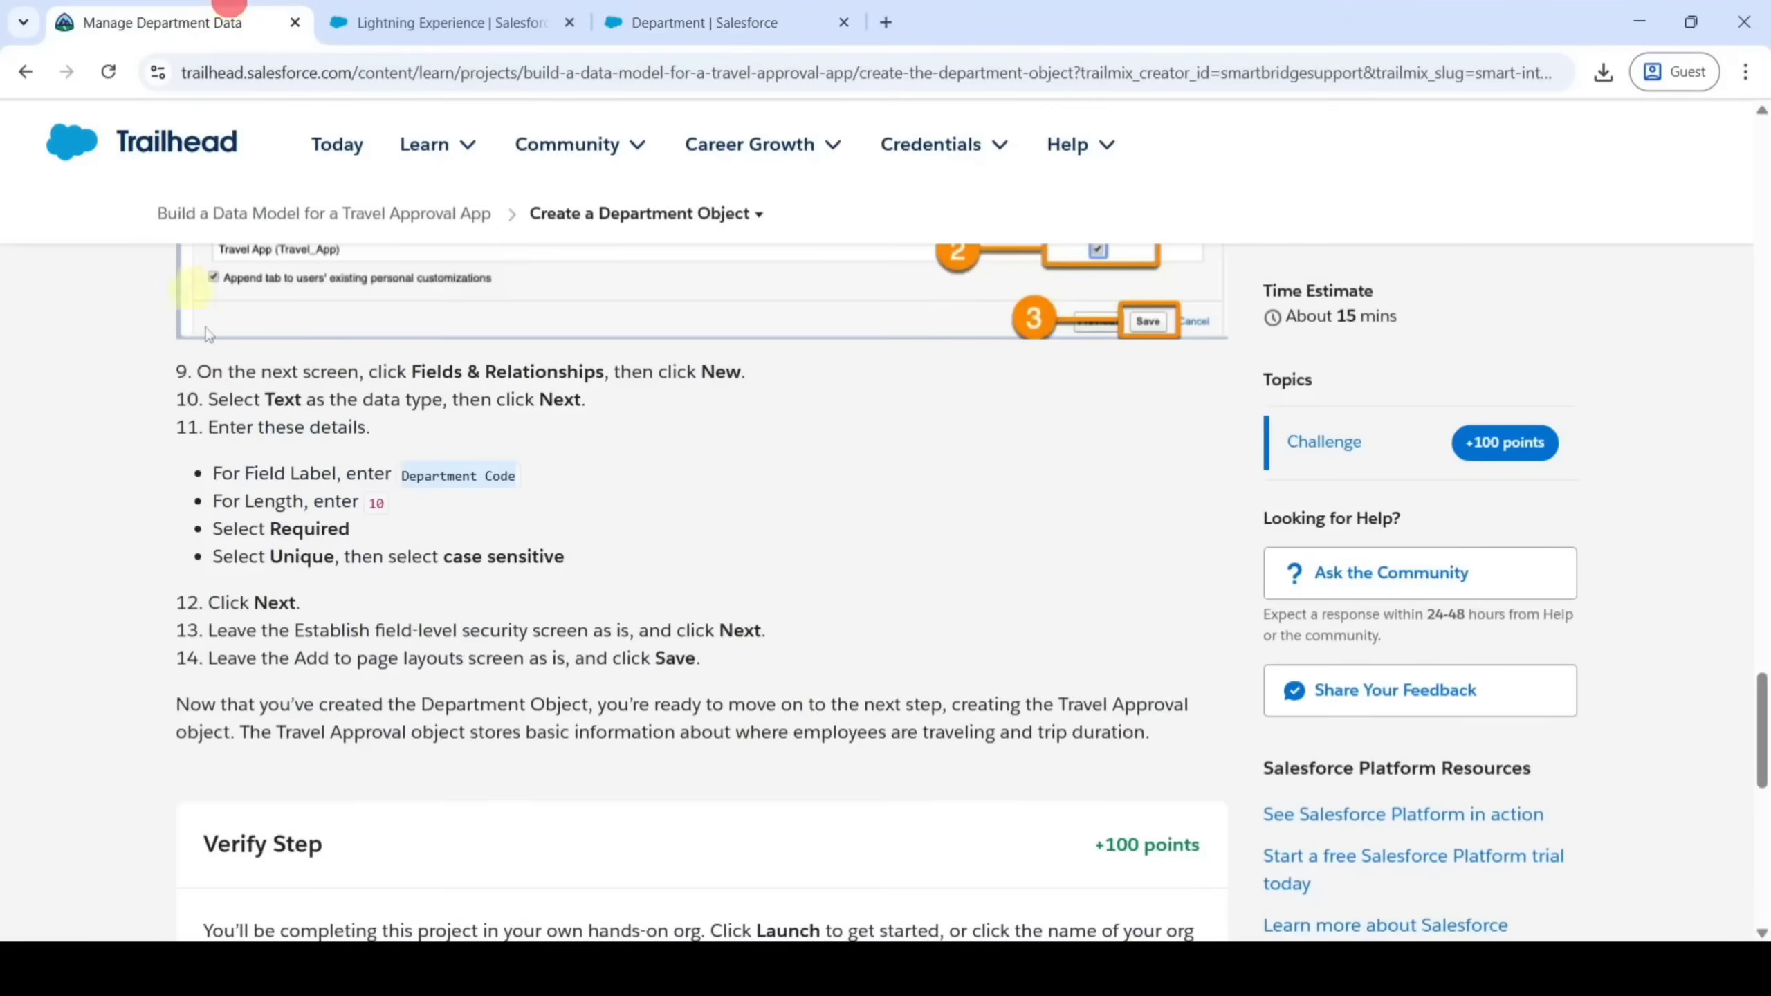
scroll(582, 584, "down", 5)
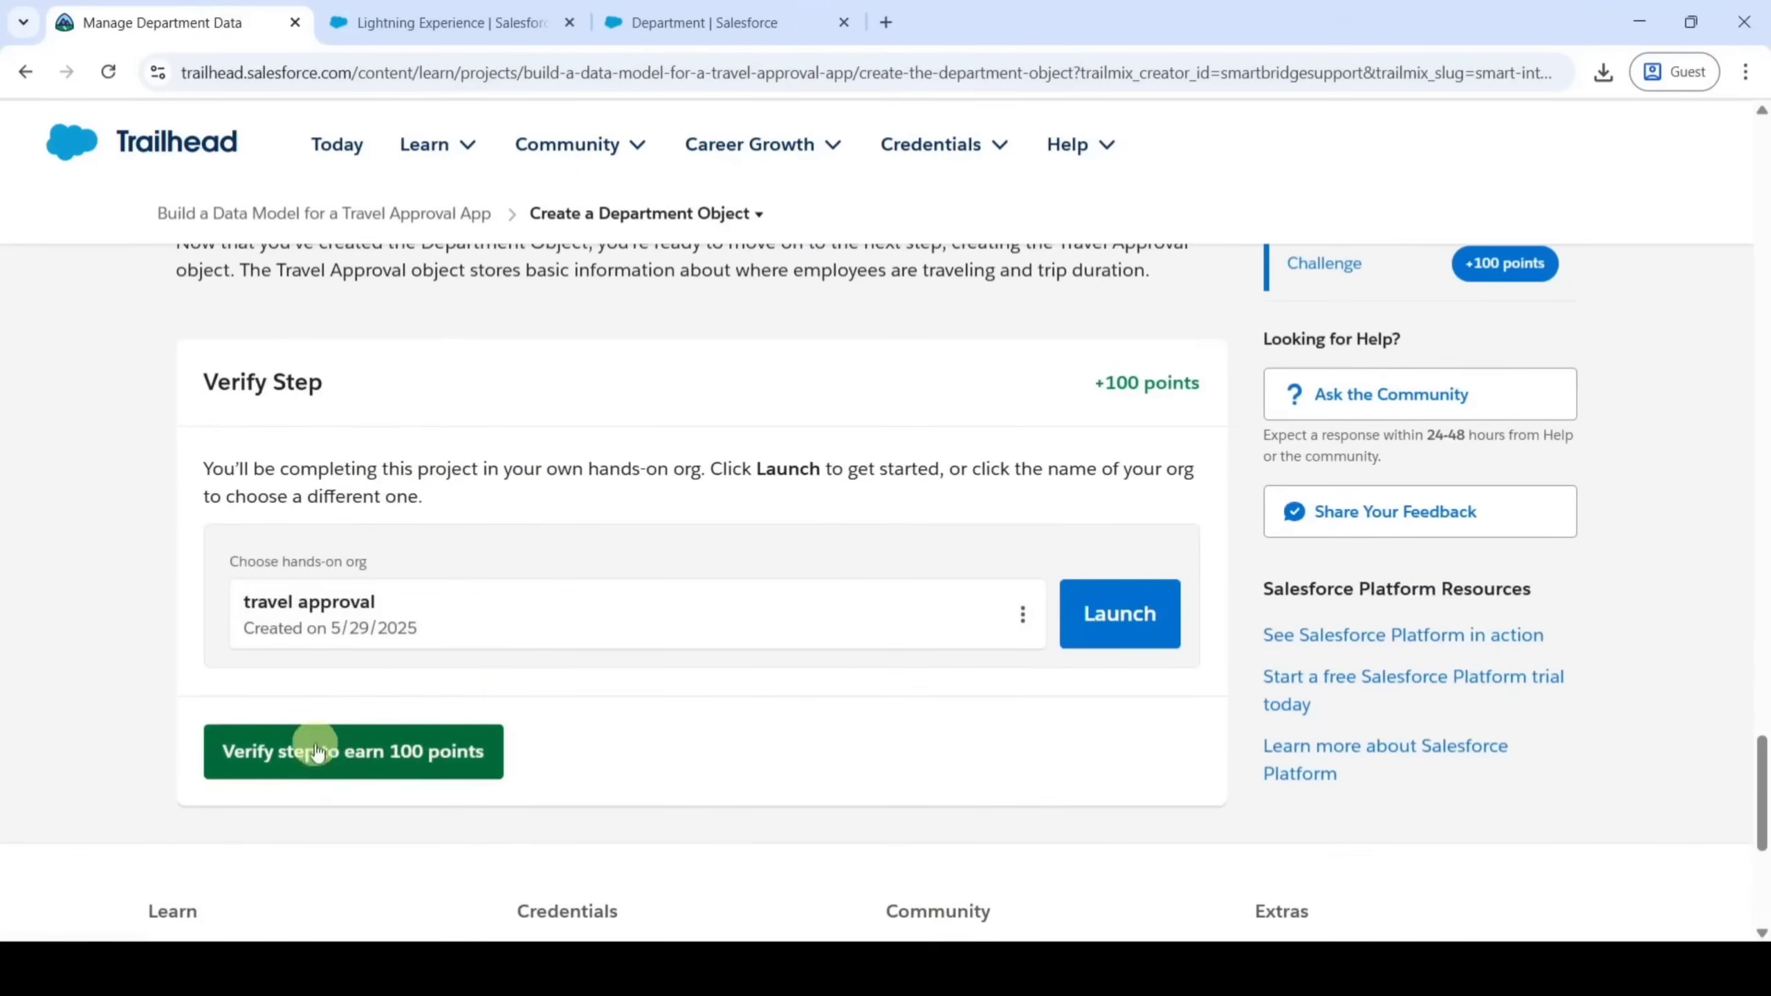
left_click(335, 765)
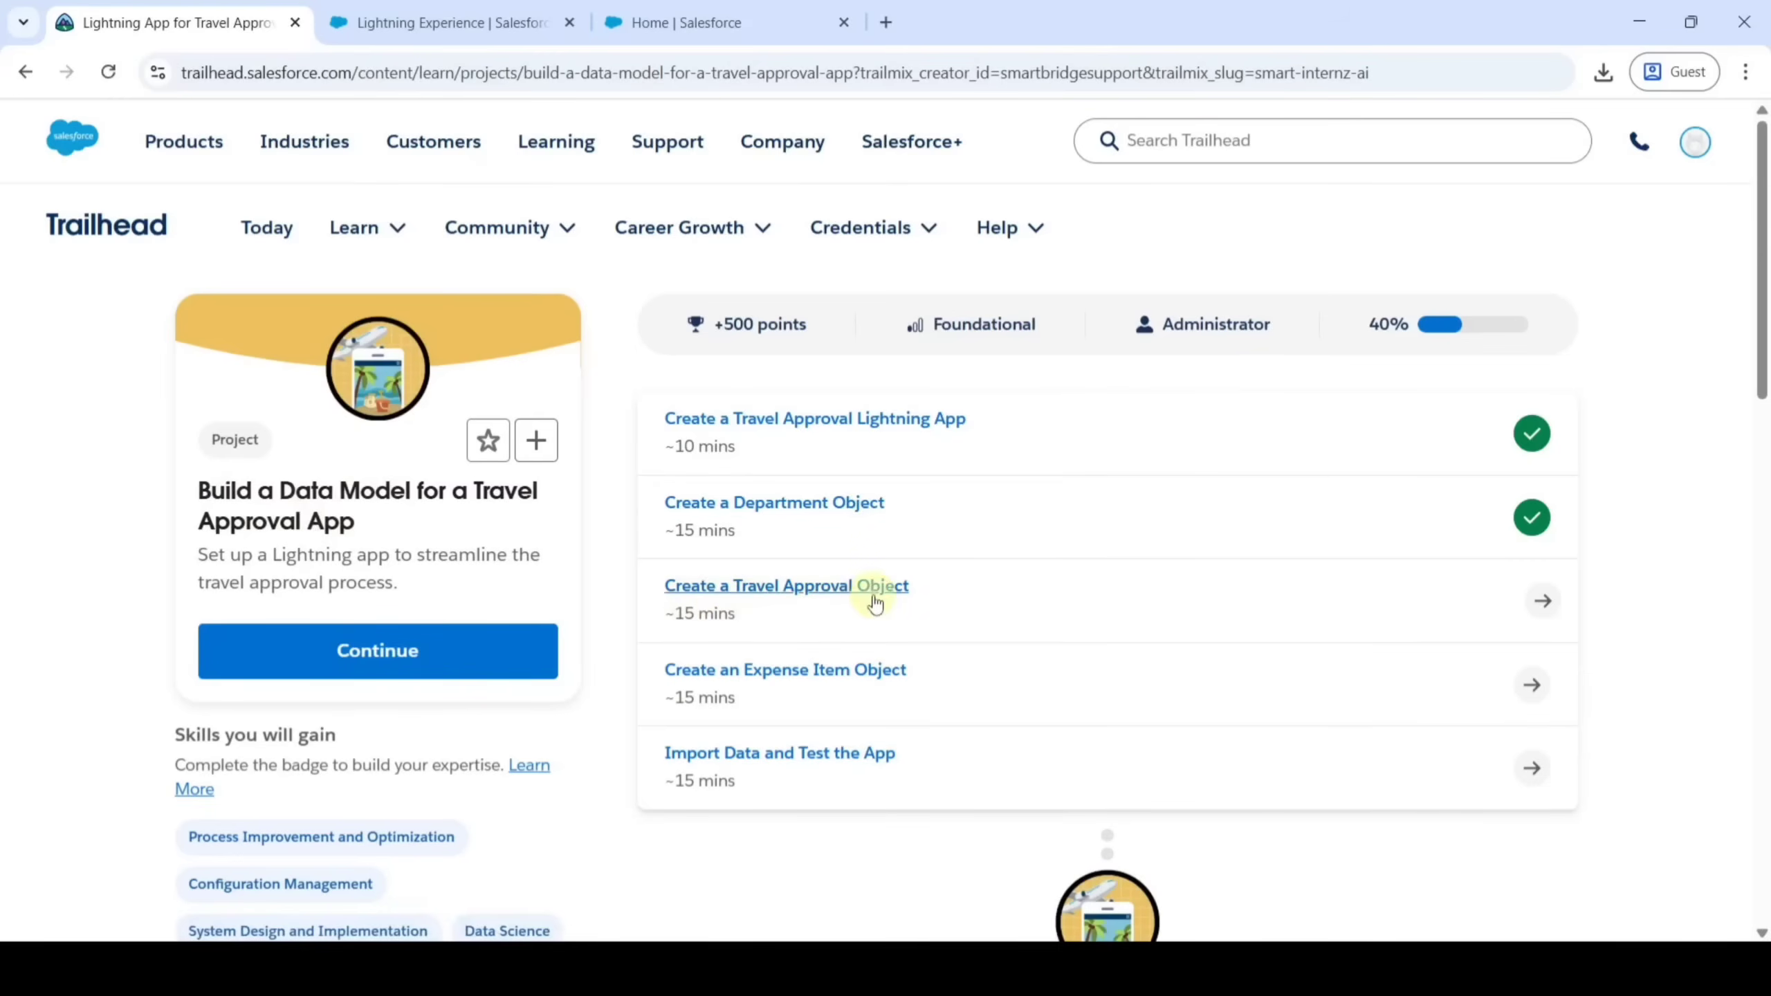
Open the Create a Travel Approval Object unit and look through its instructions down to the Verify Step section
left_click(789, 590)
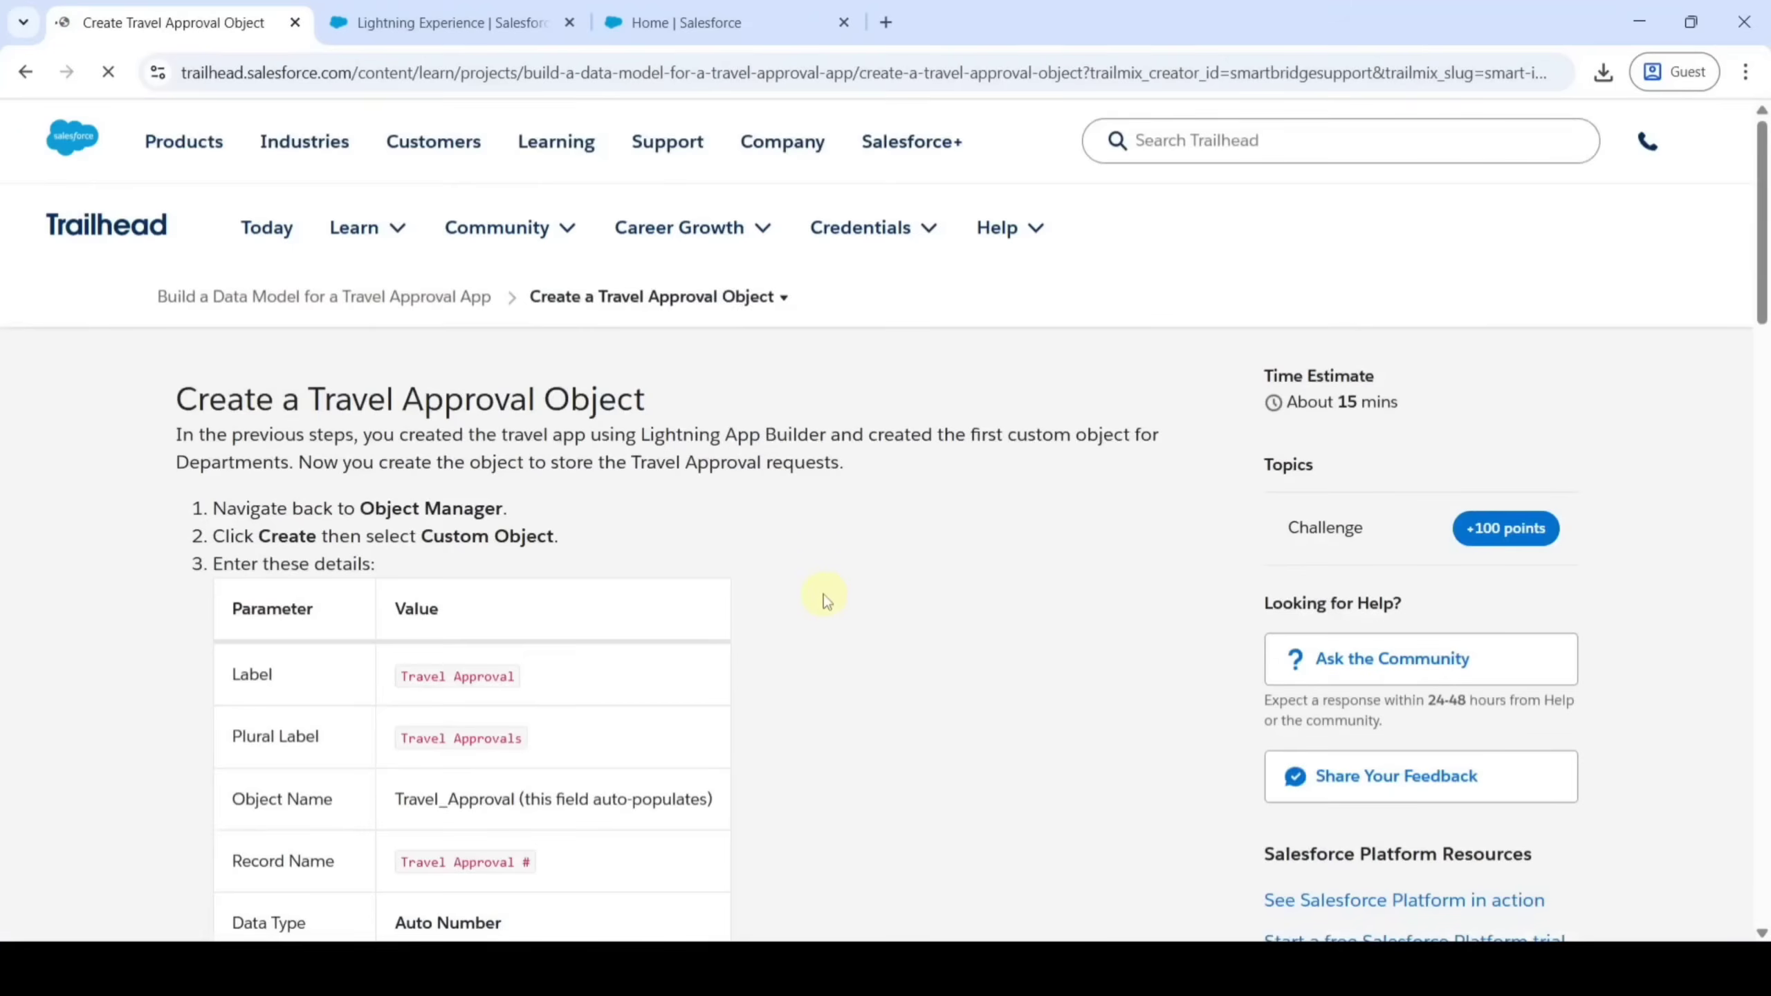
scroll(823, 593, "down", 20)
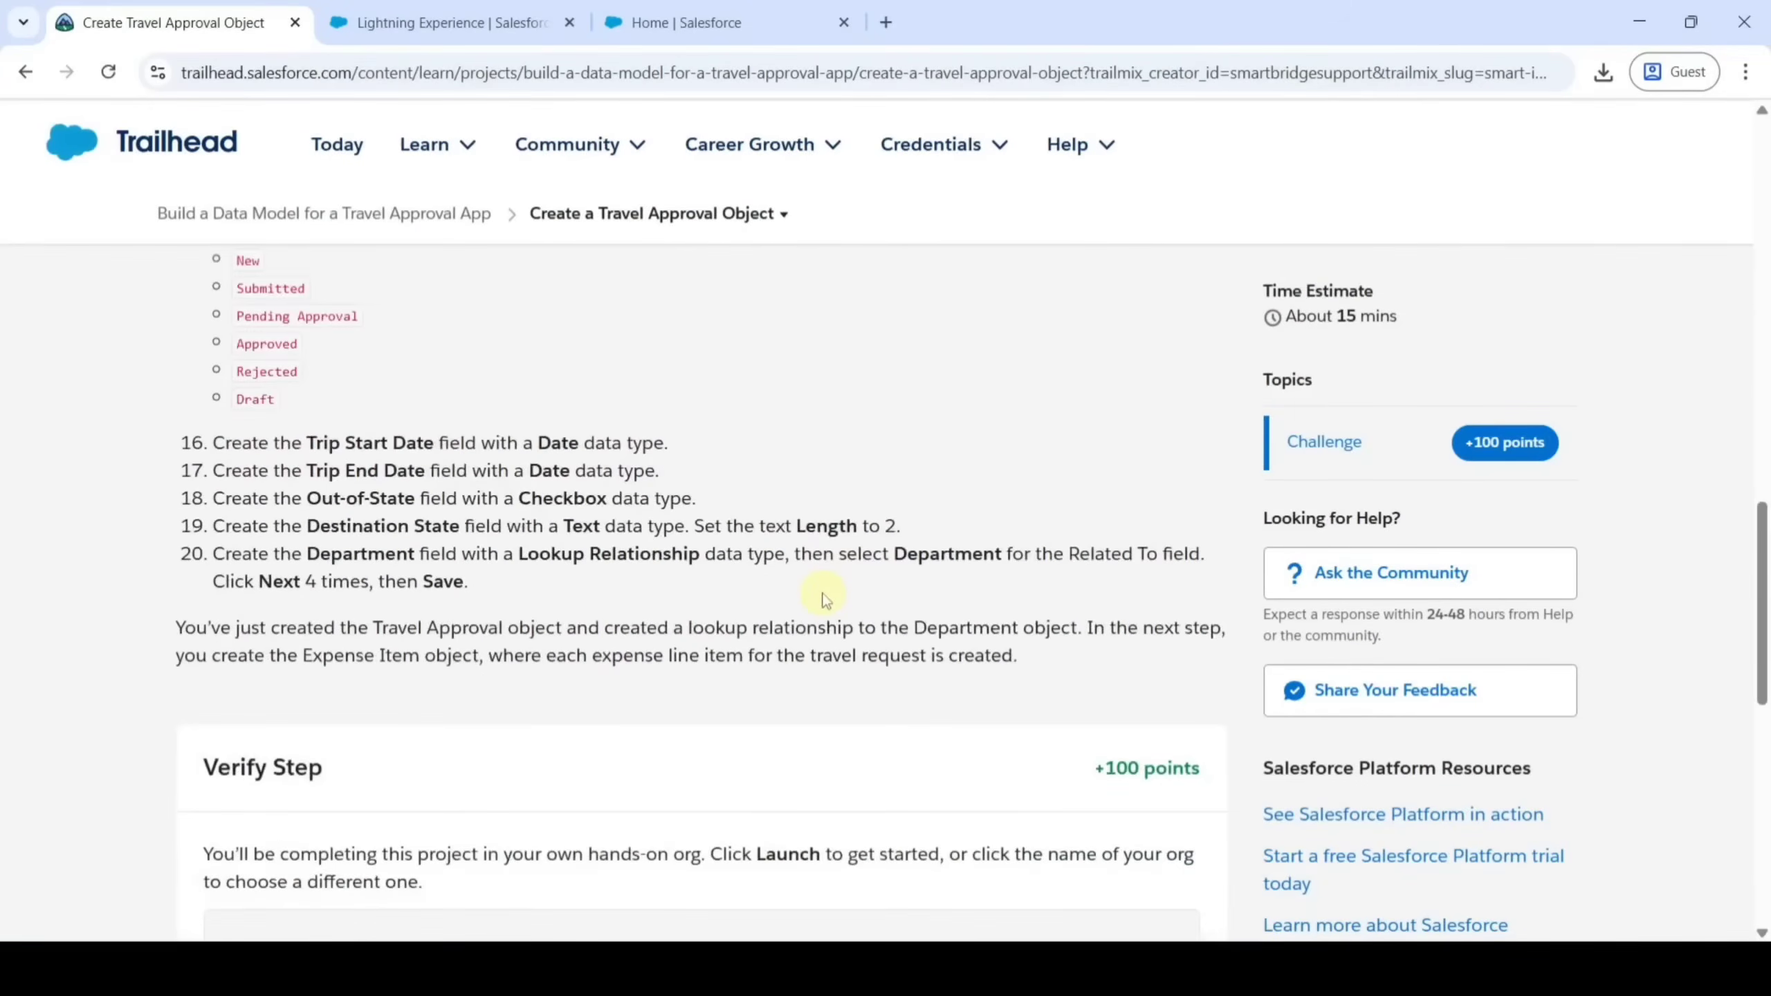
scroll(823, 593, "down", 3)
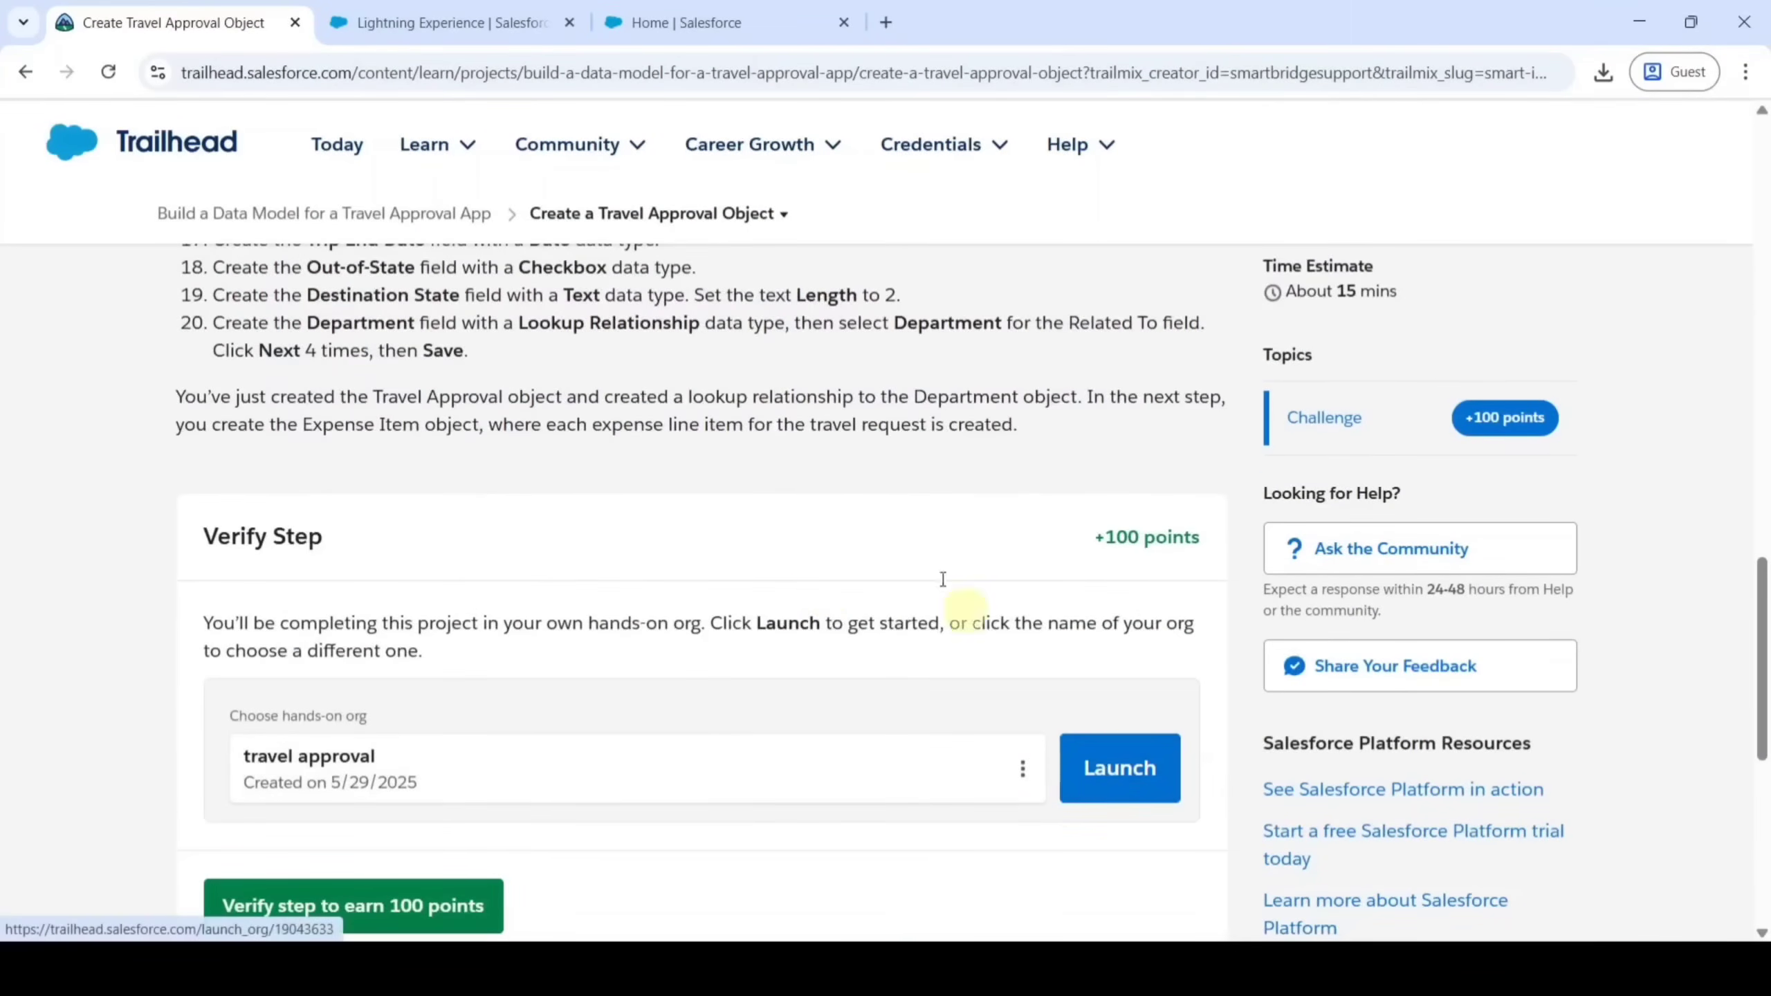
Open Setup for the current app from the Trailhead Playground's Welcome page
left_click(471, 8)
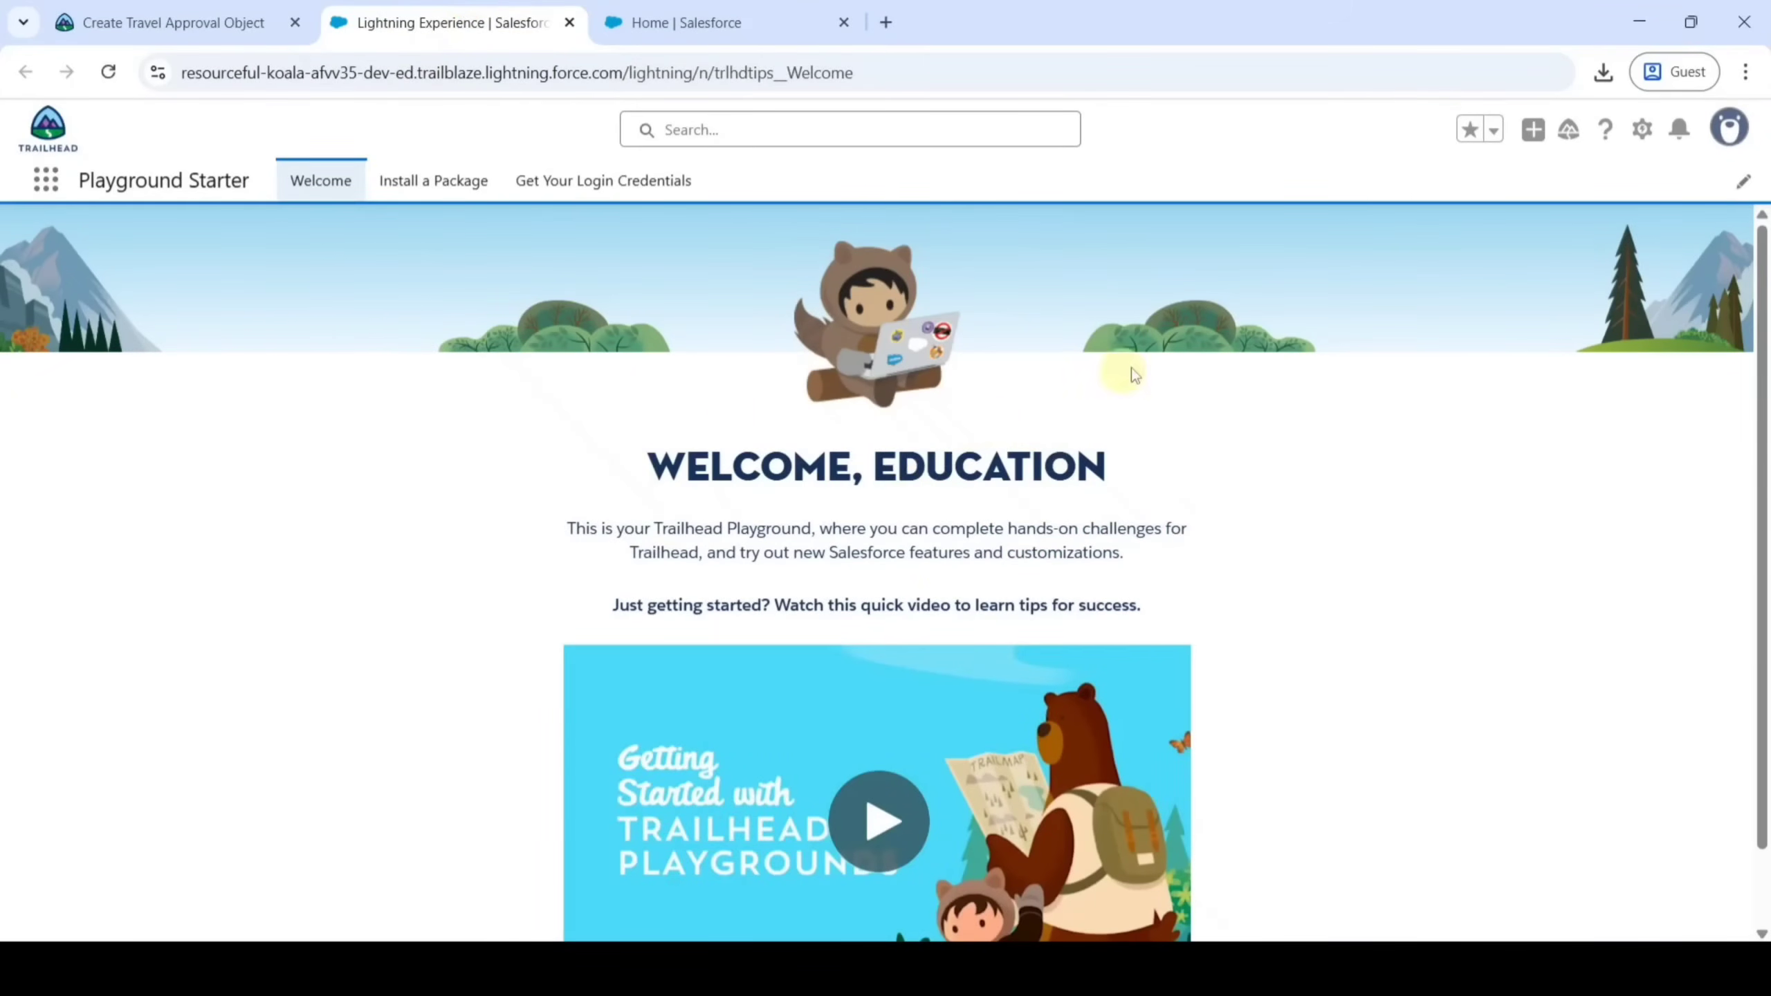
left_click(1647, 130)
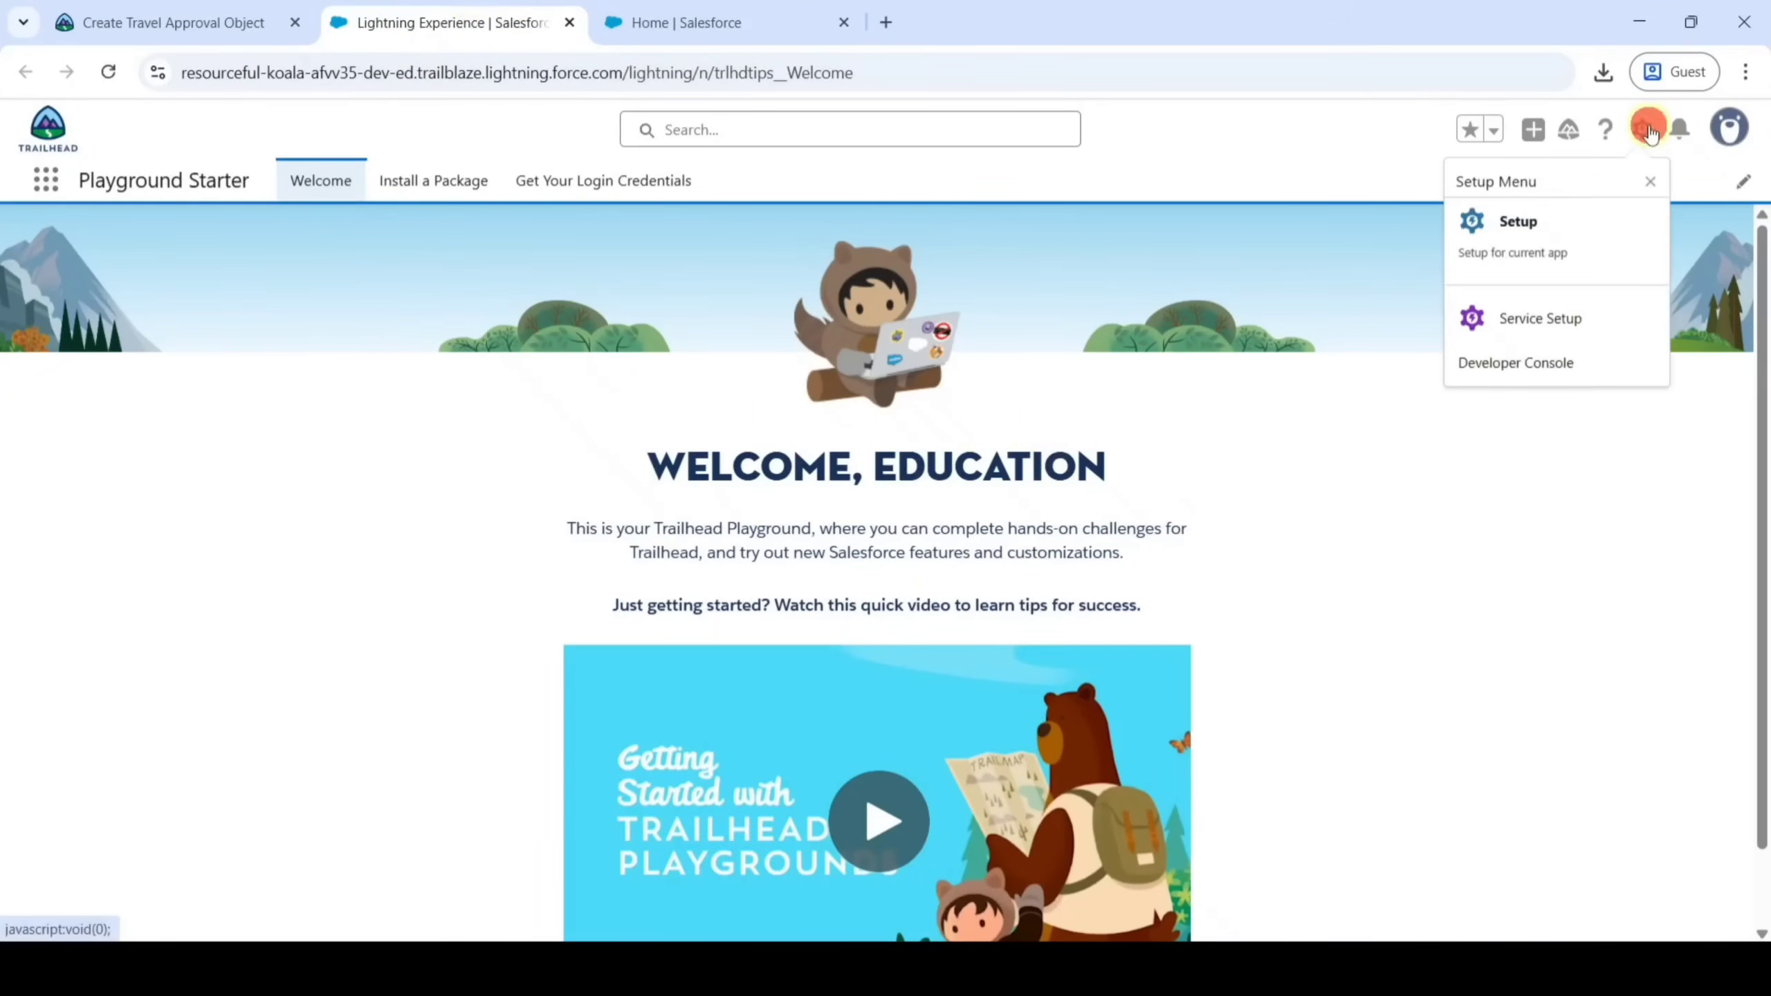
left_click(1516, 252)
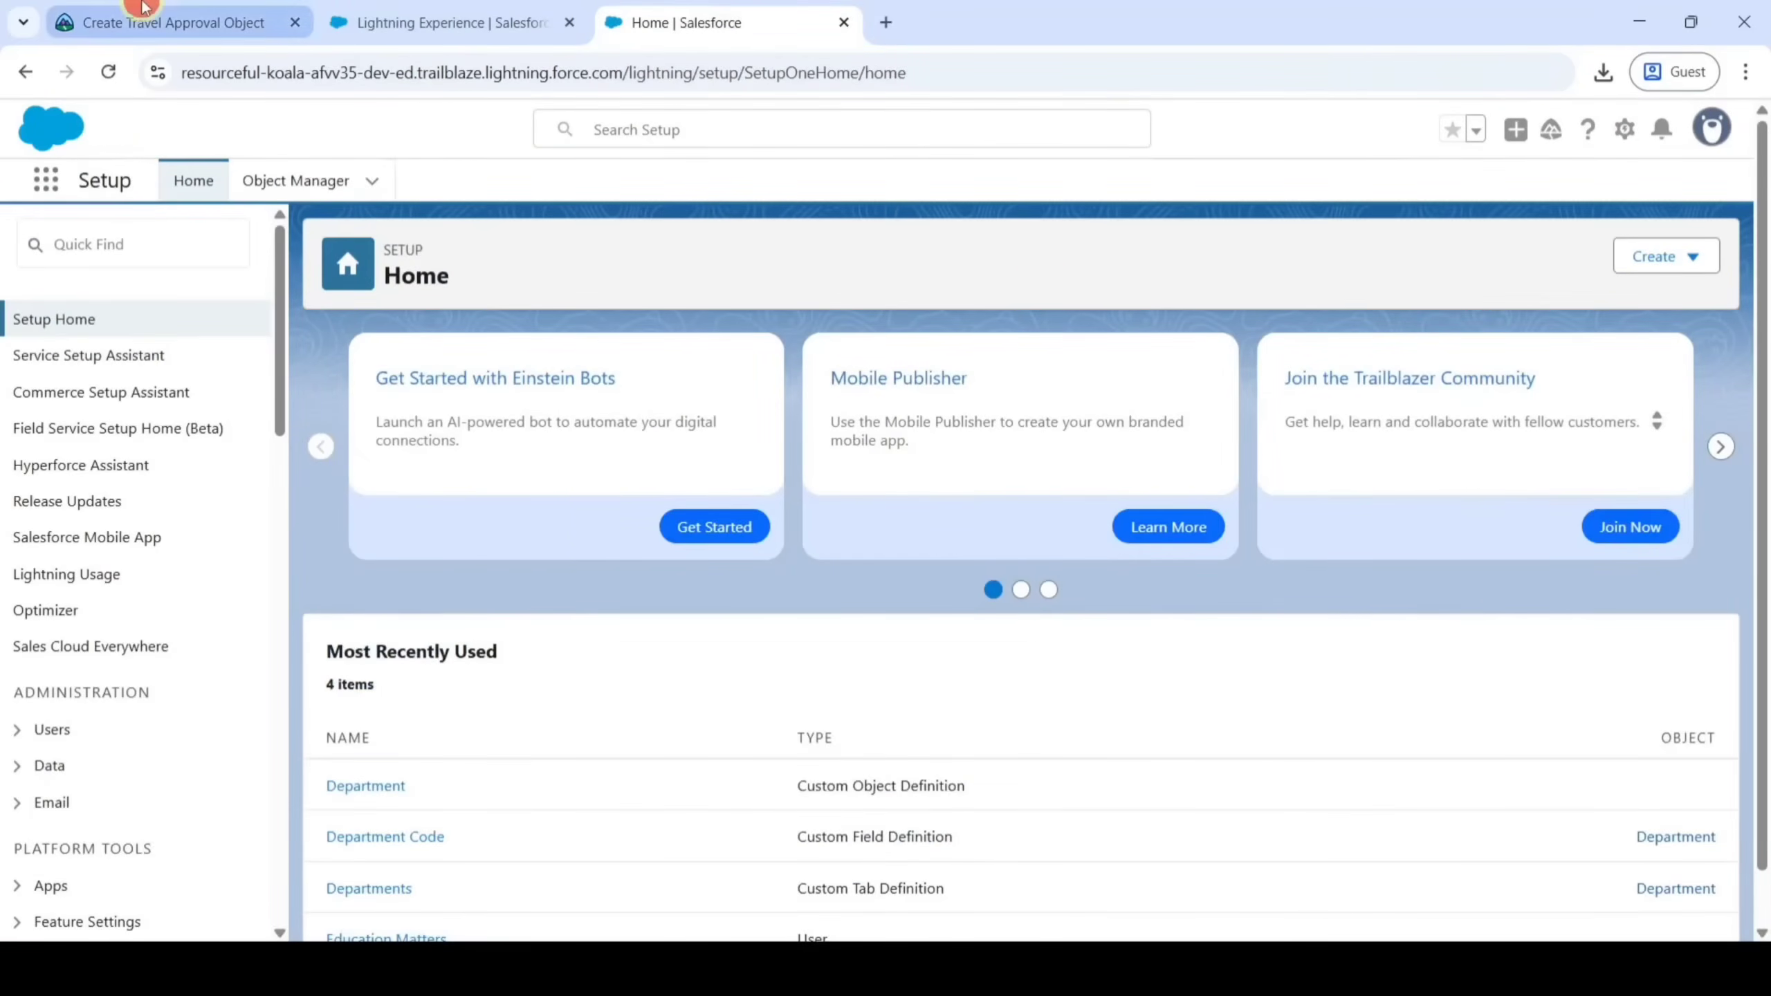
Review the opening instructions and detail values for the Travel Approval object in the Trailhead unit, and open Object Manager in Setup
left_click(165, 8)
scroll(1116, 600, "up", 10)
scroll(1129, 613, "up", 5)
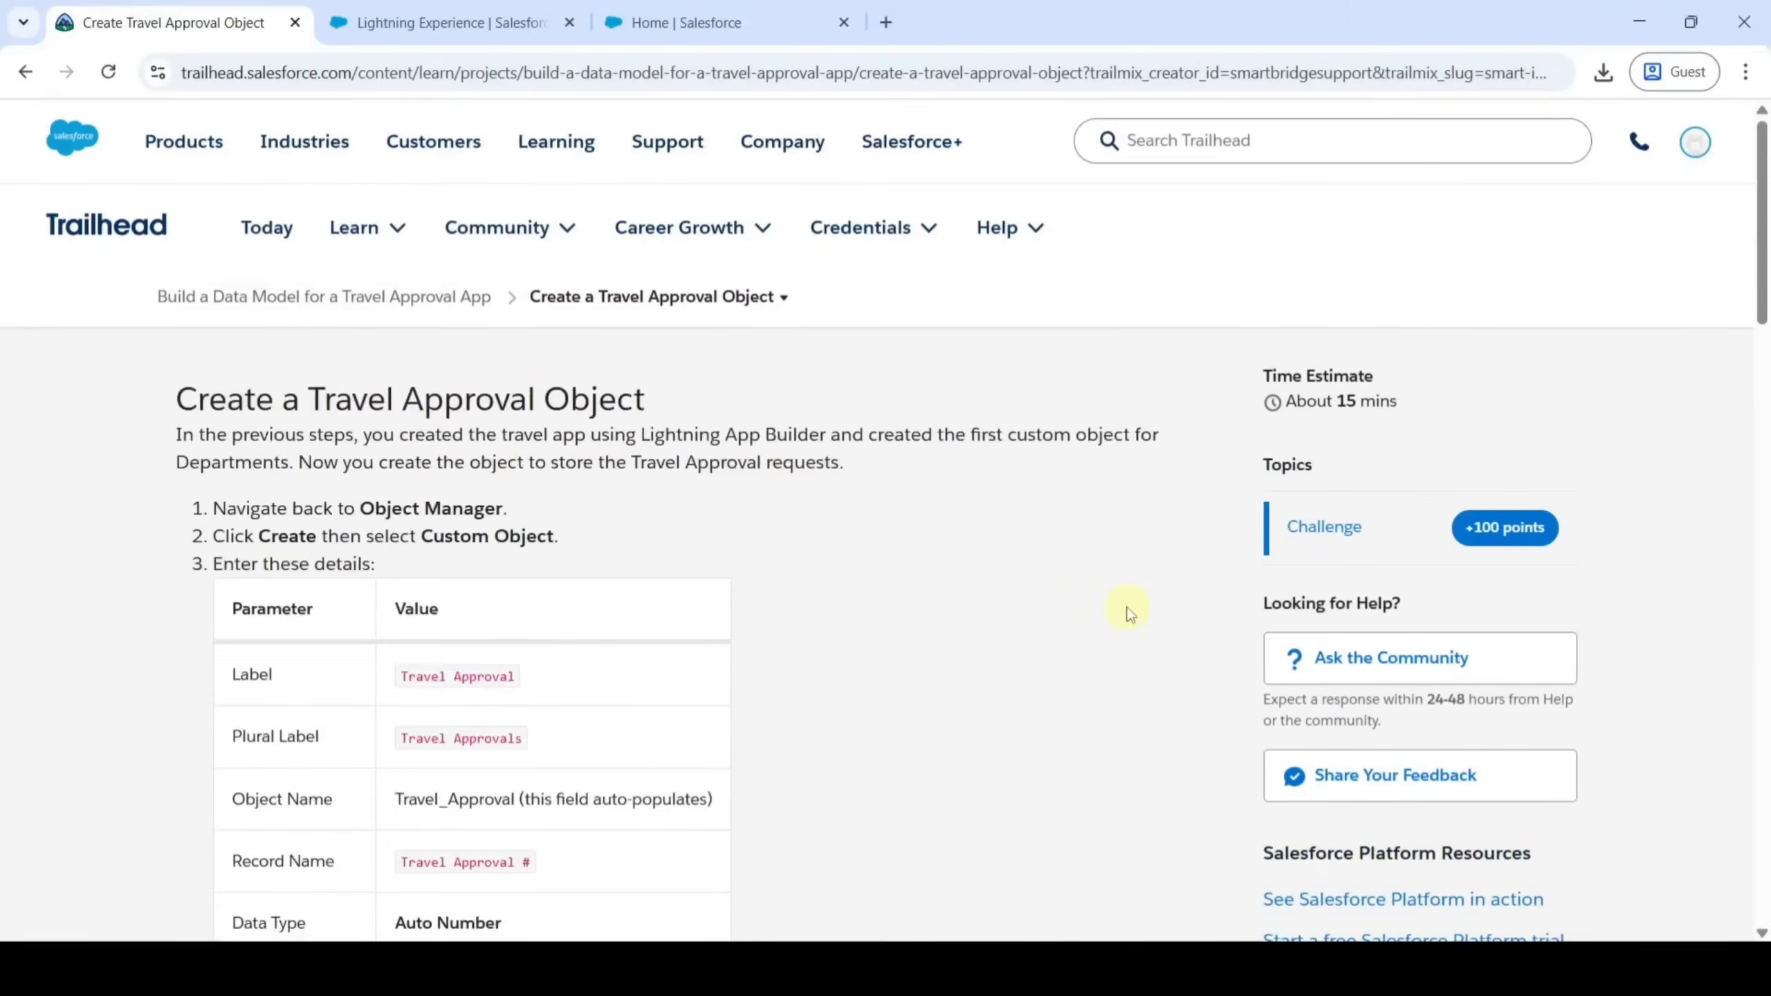
left_click_drag(302, 395, 712, 410)
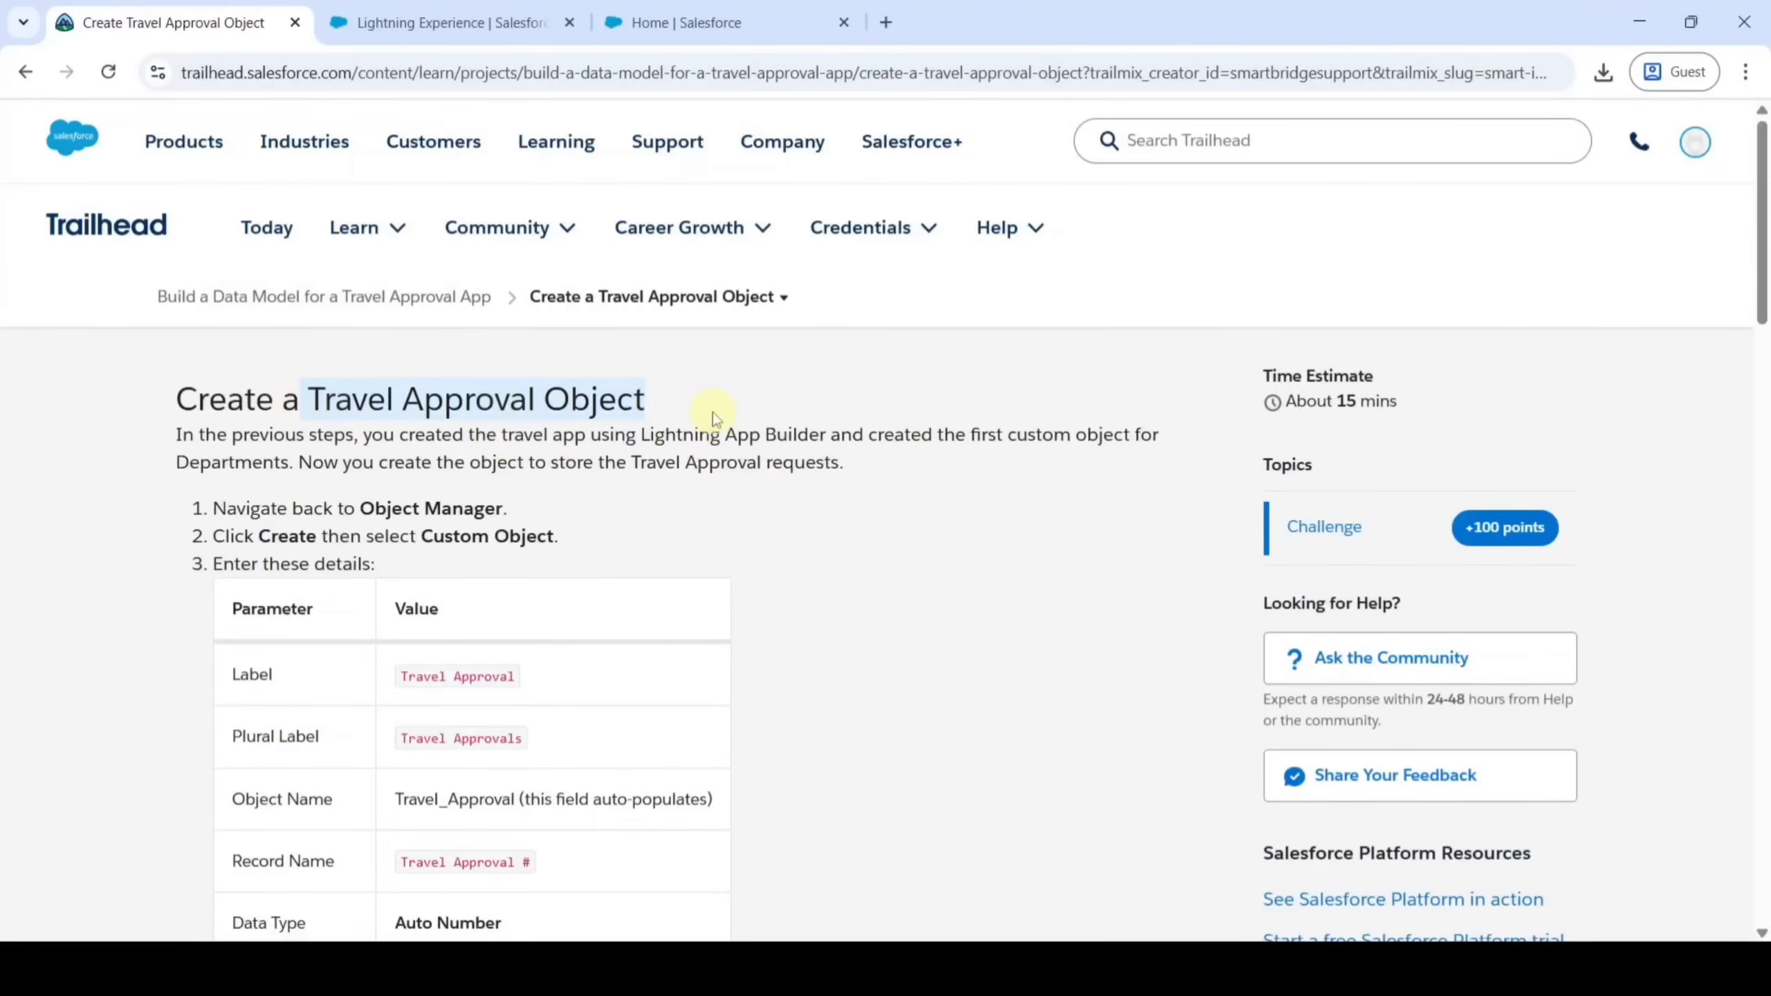
scroll(752, 536, "down", 1)
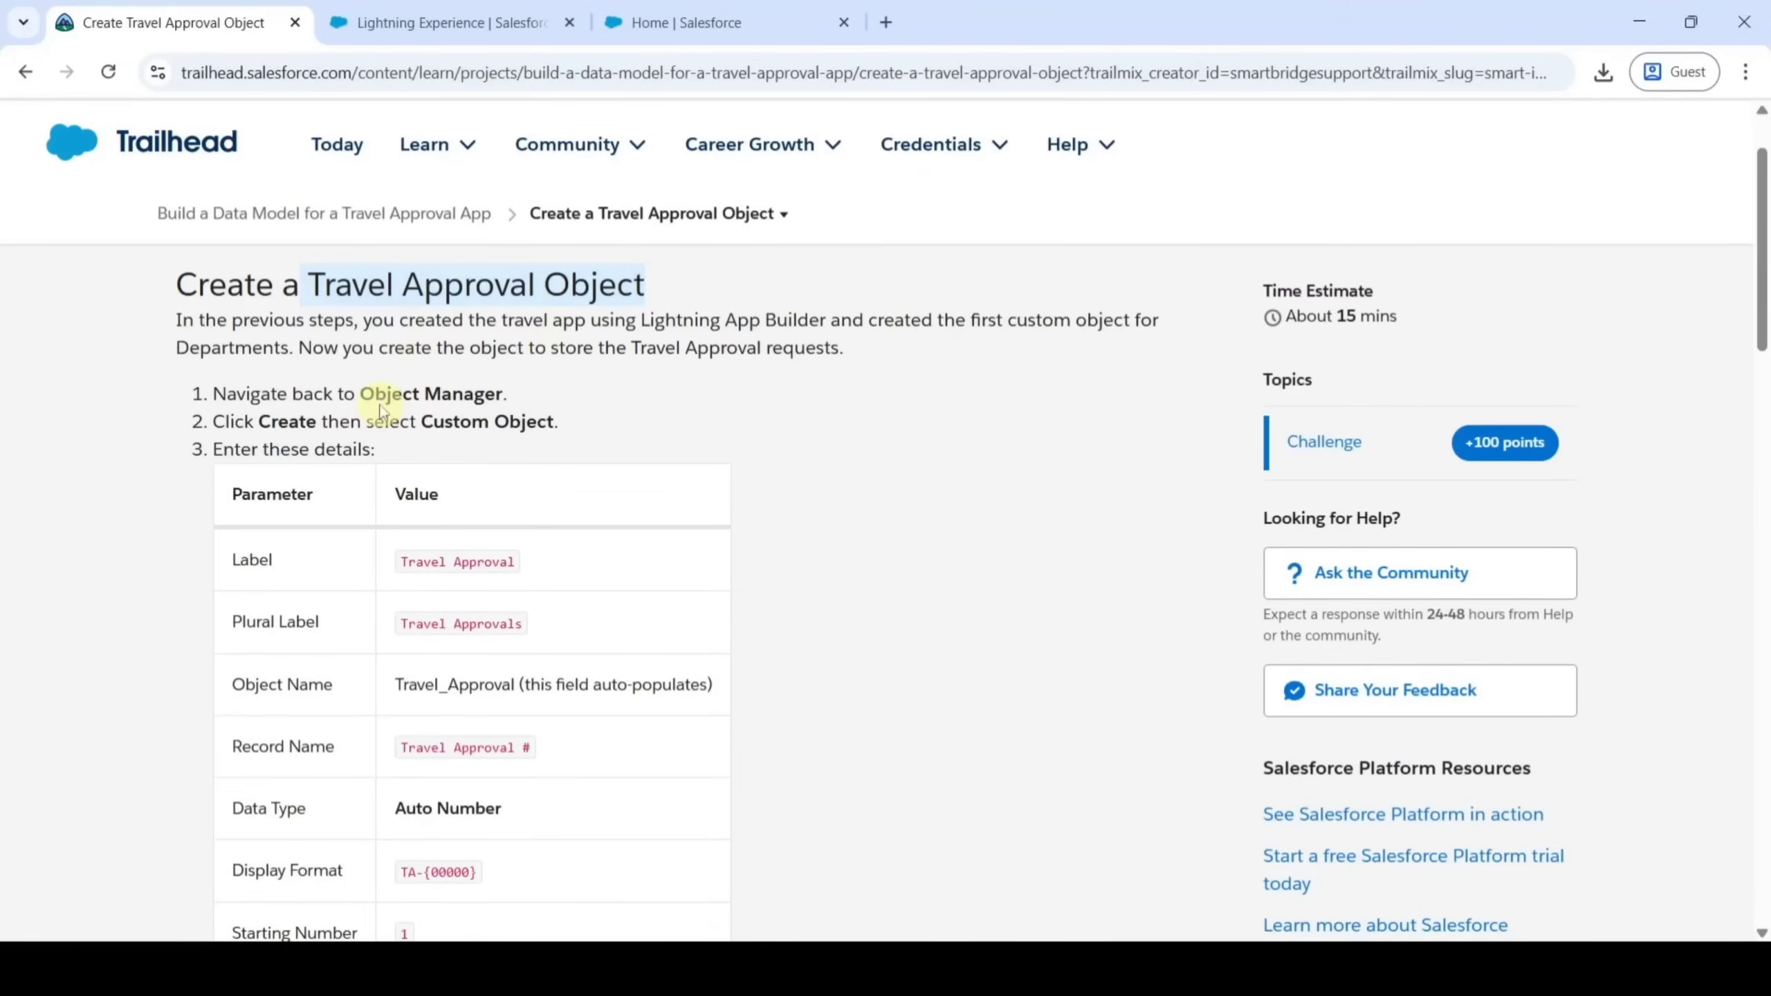
left_click(705, 7)
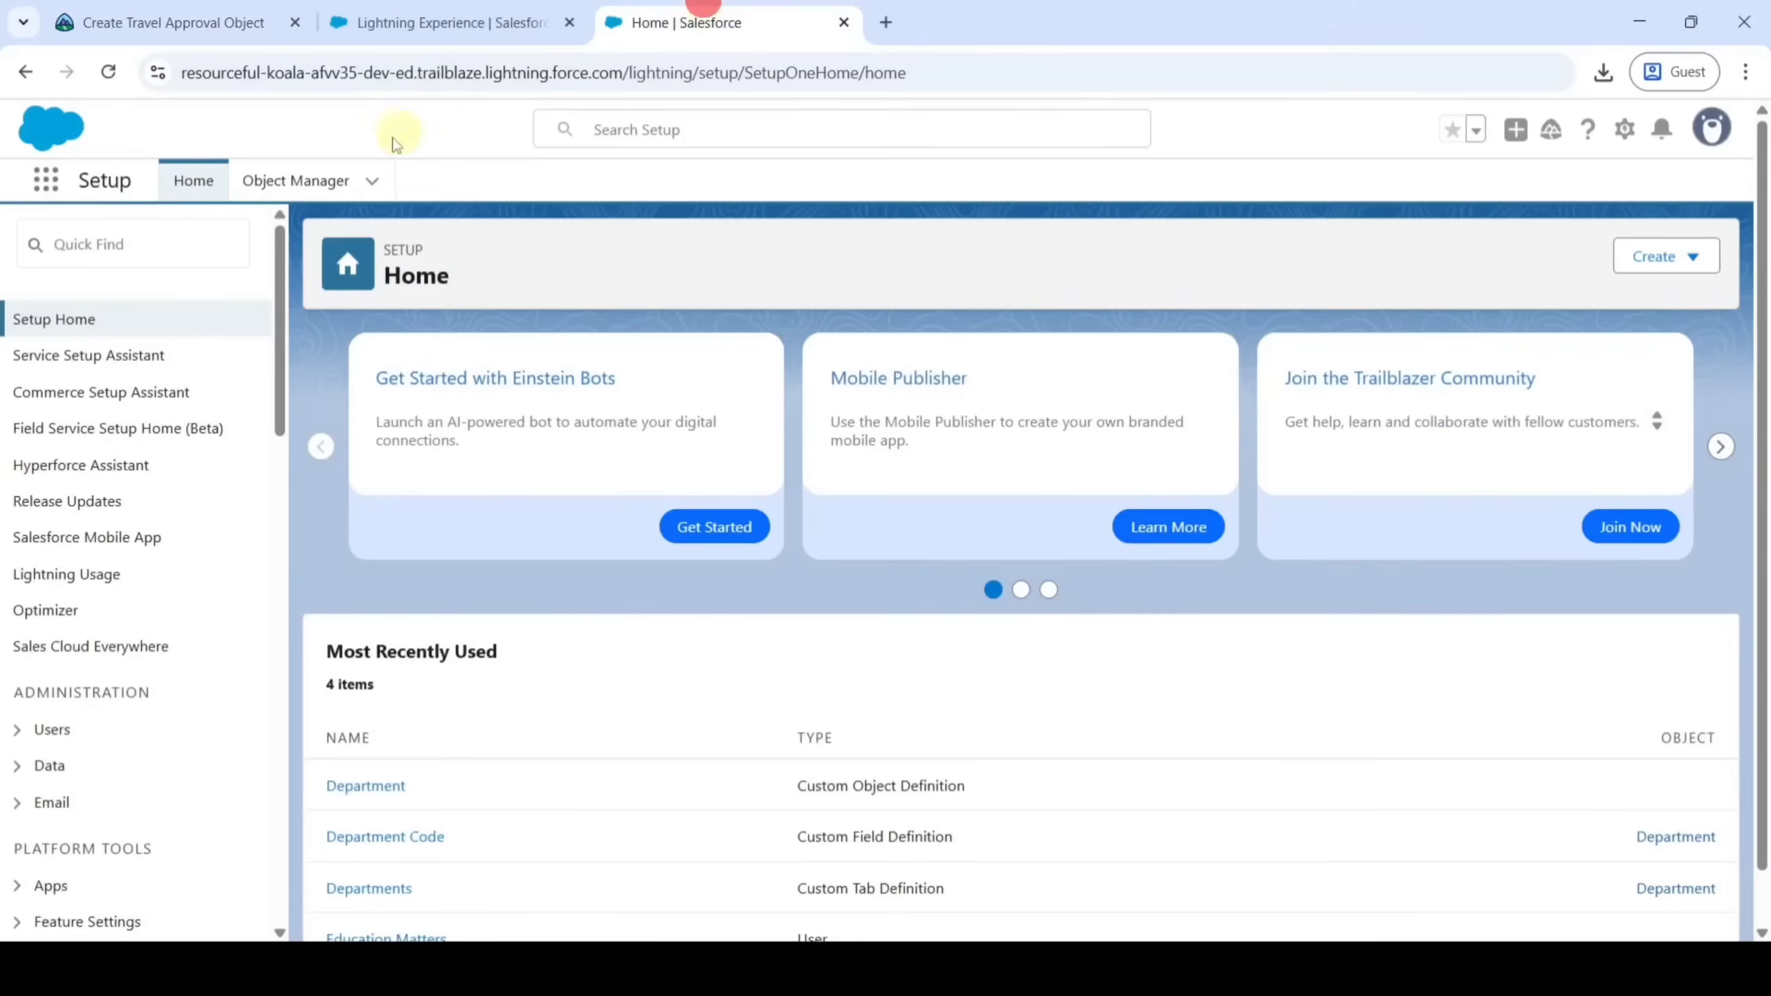
left_click(299, 179)
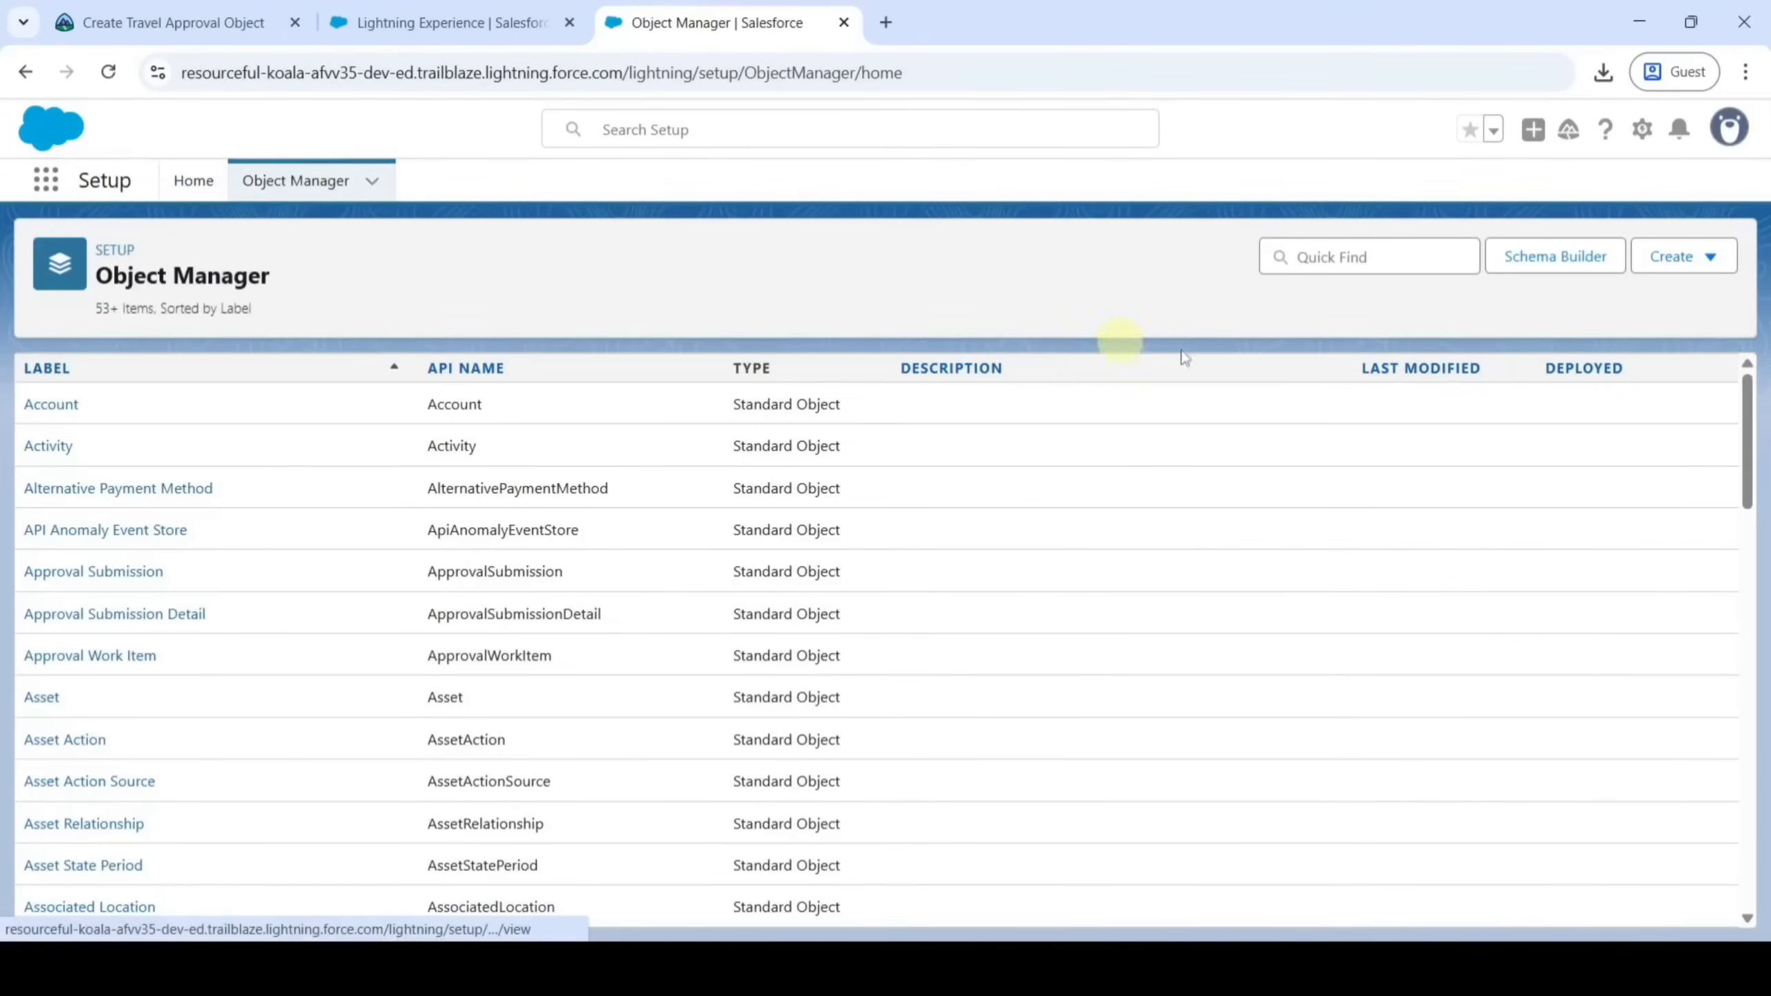
Start a new custom object in Object Manager with the label Travel Approval and plural label Travel Approvals, copying the label from the Trailhead unit
left_click(1685, 263)
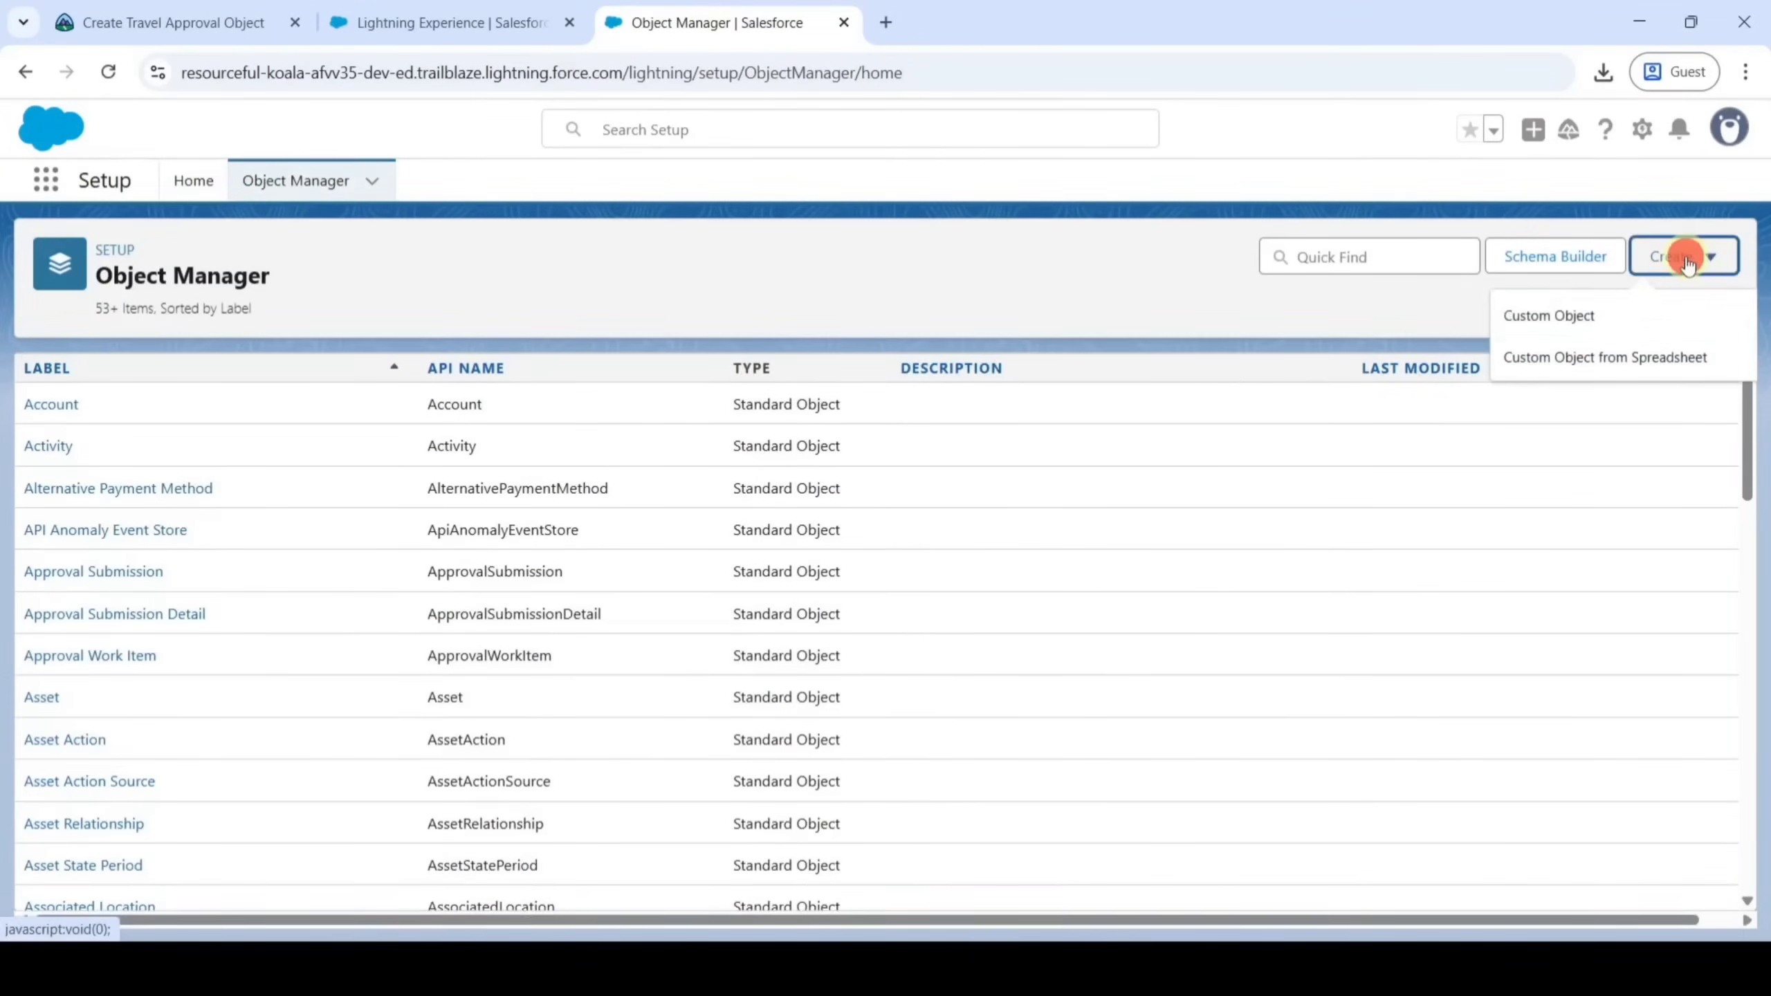
left_click(1582, 317)
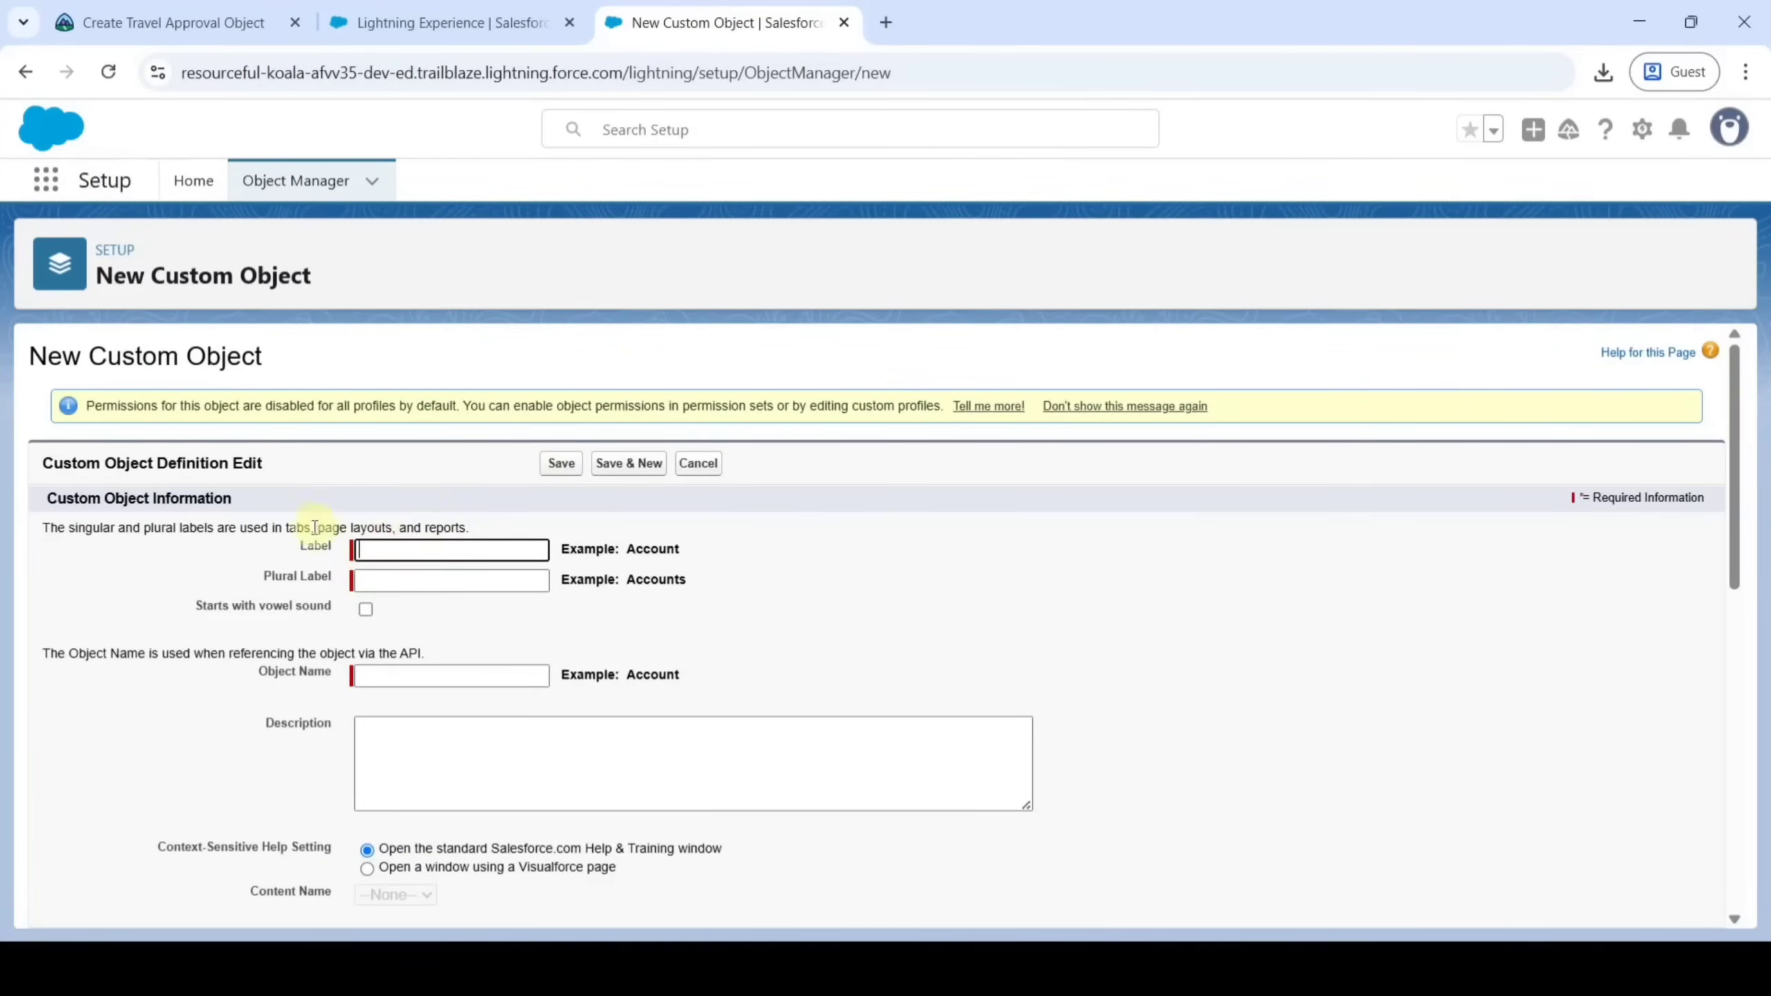
left_click(263, 14)
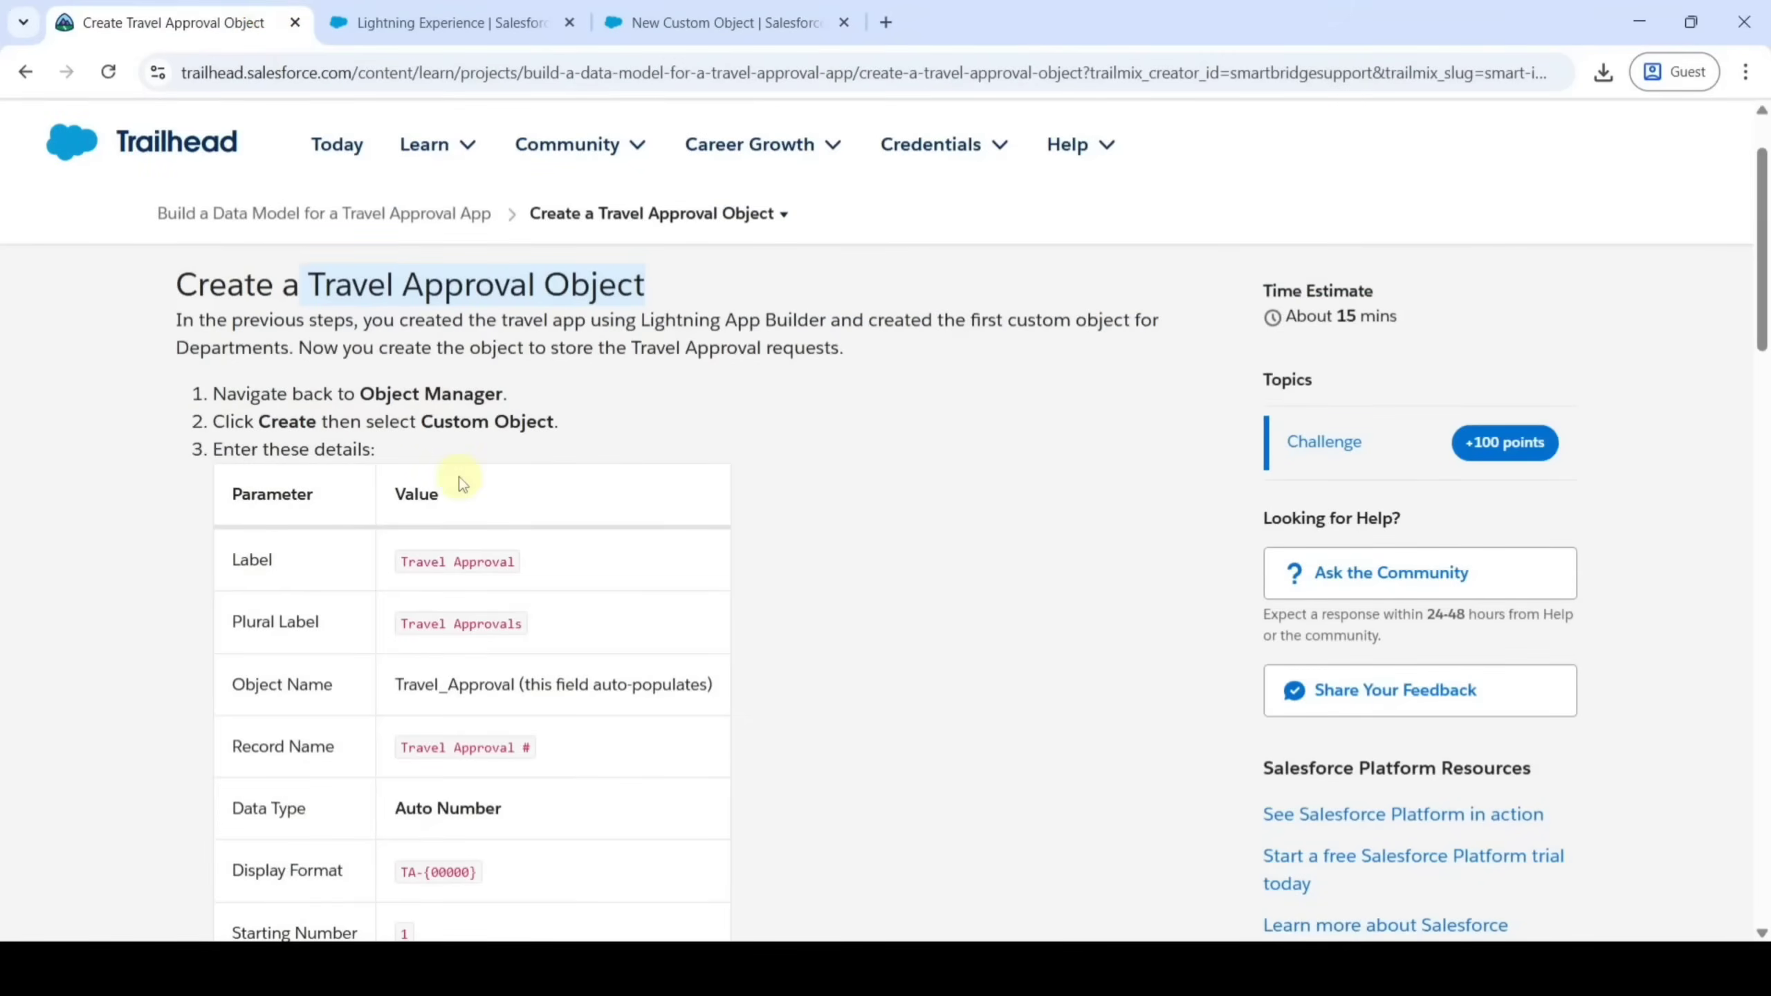
left_click_drag(400, 563, 520, 564)
key("ctrl+c")
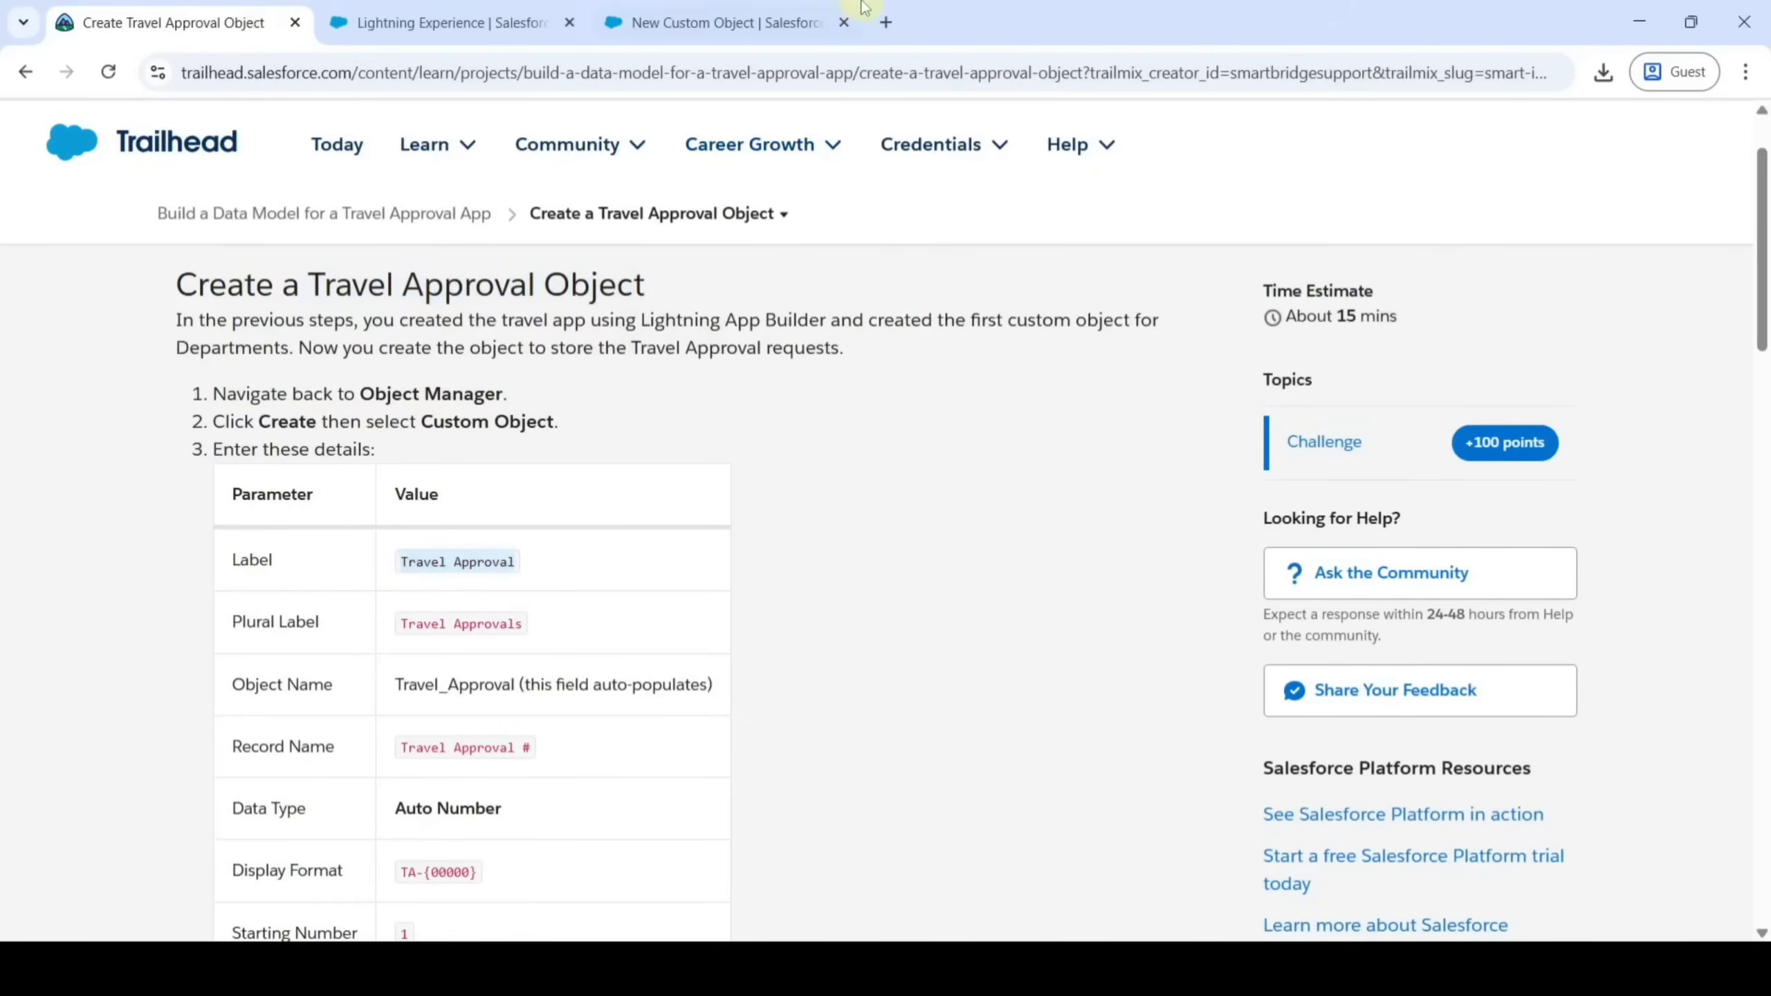
left_click(751, 14)
key("ctrl+v")
left_click(801, 617)
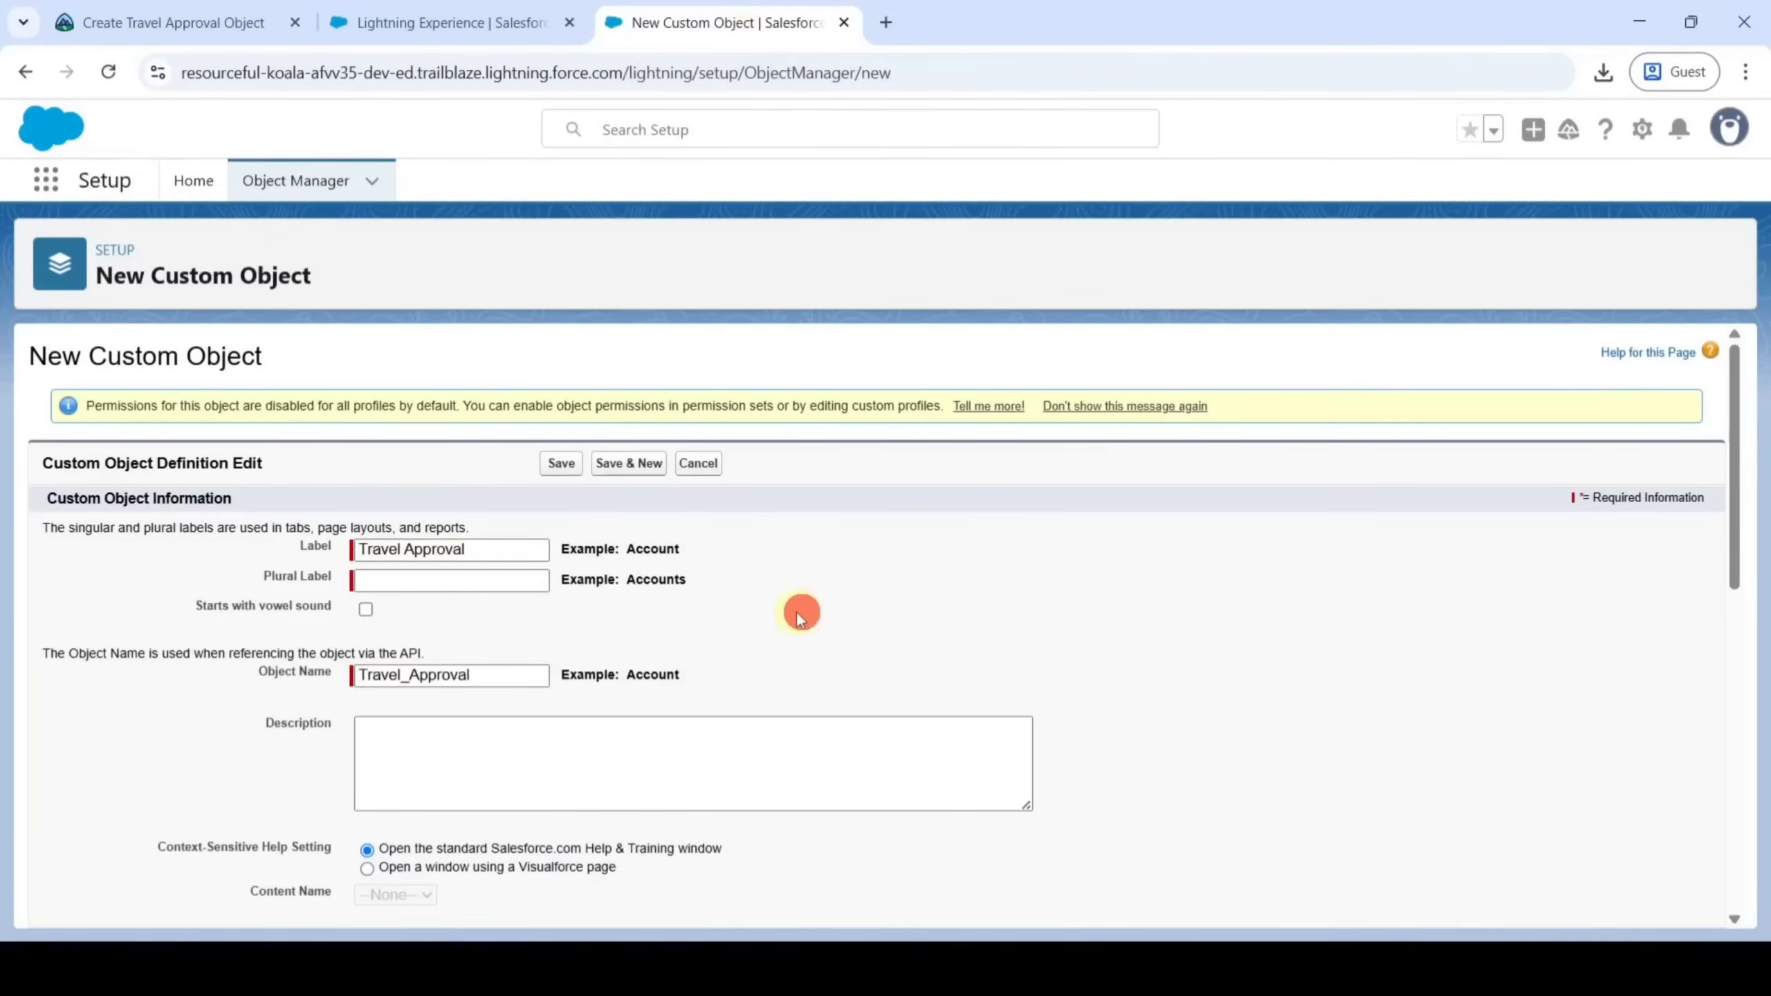
left_click(496, 573)
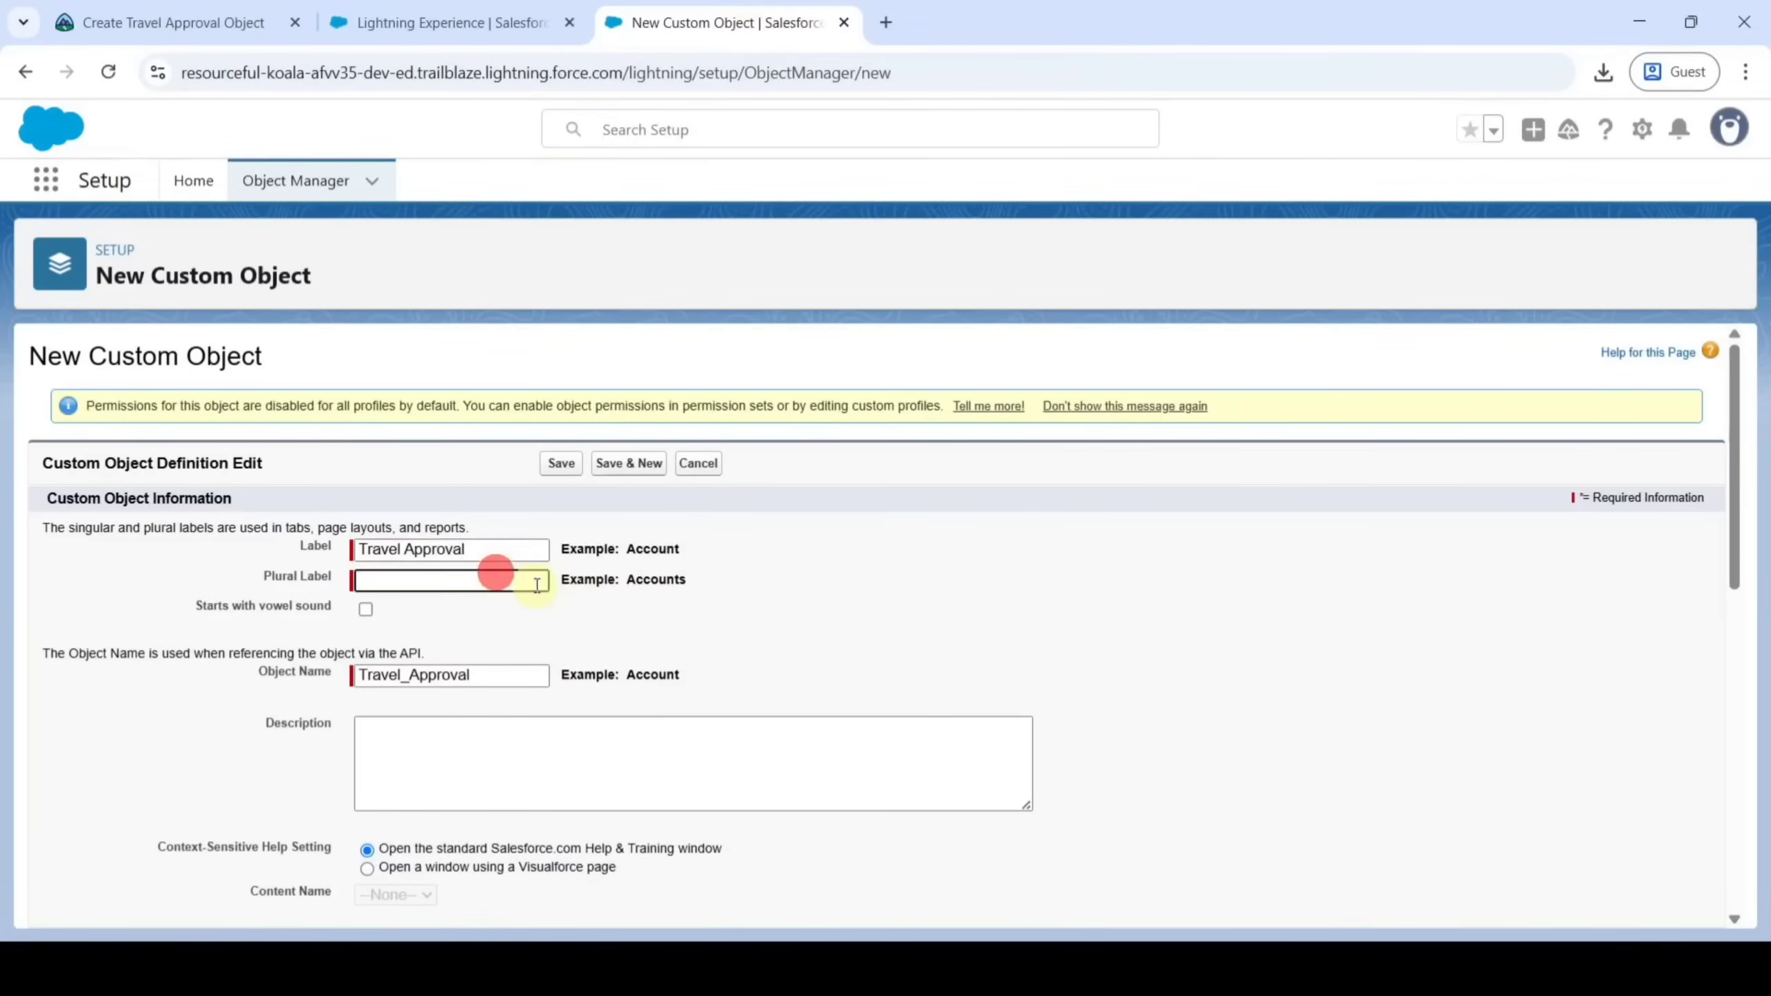
key("ctrl+v")
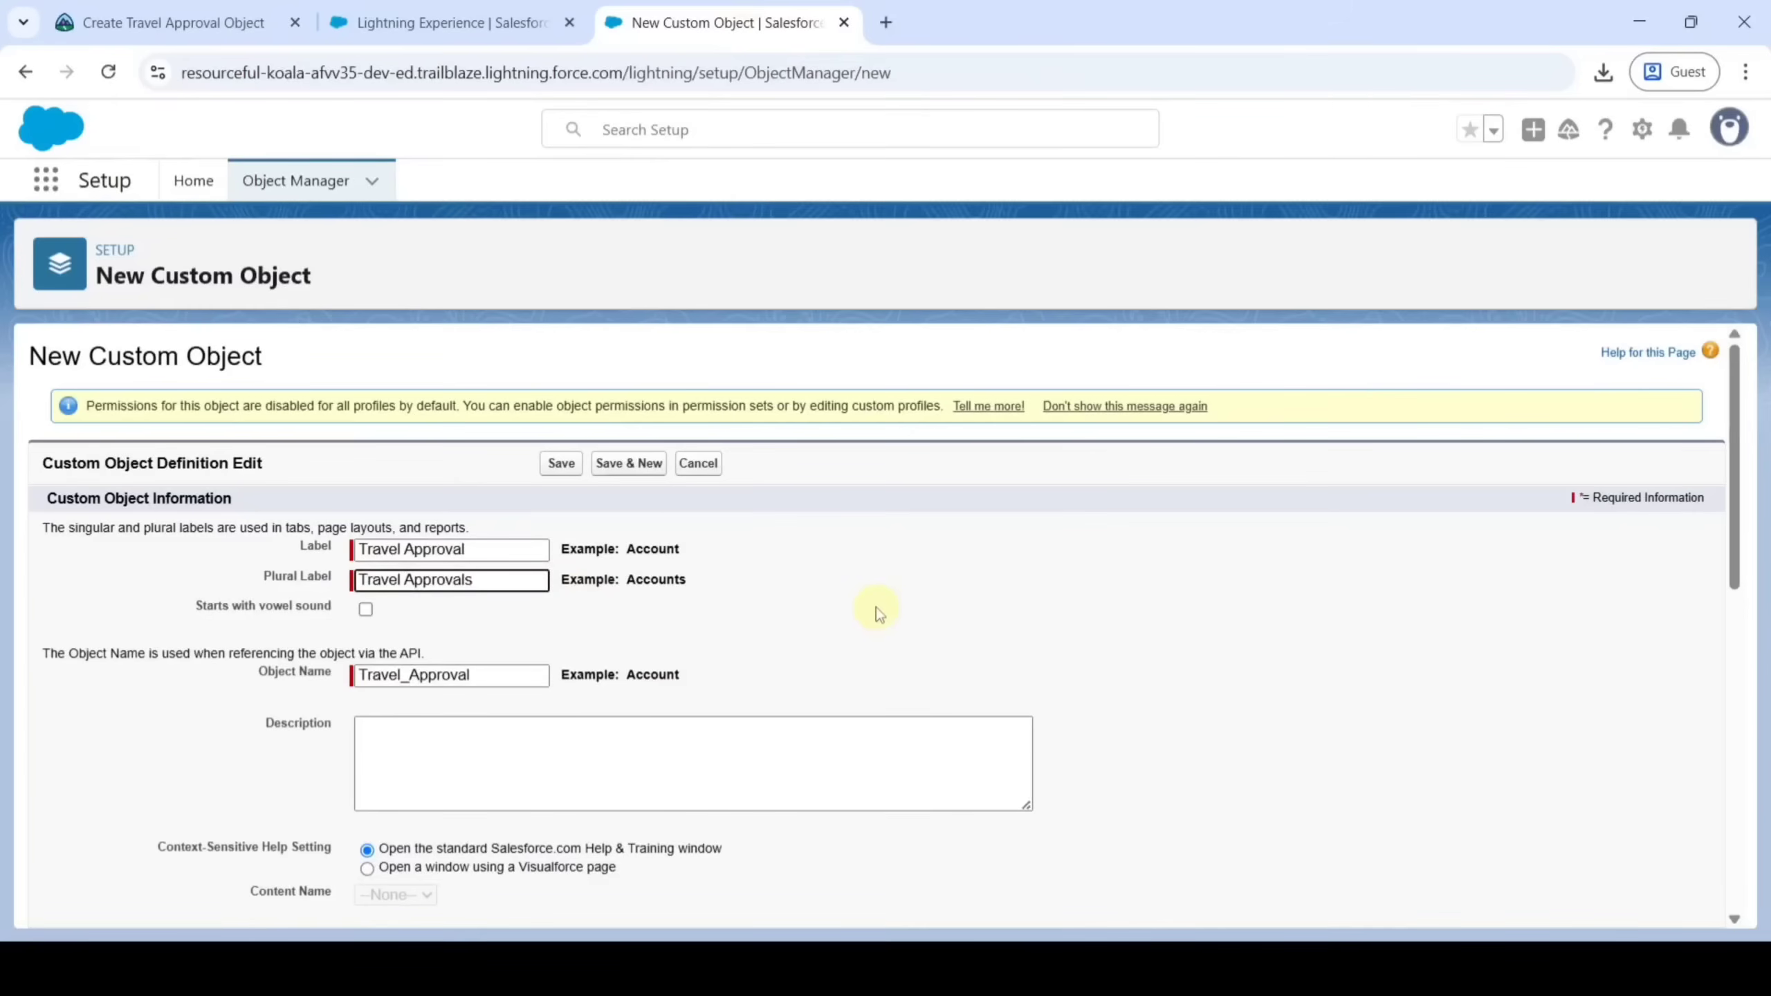
Set the object's record name to "Travel Approval #", copied from the details table in the Trailhead unit
scroll(874, 604, "down", 5)
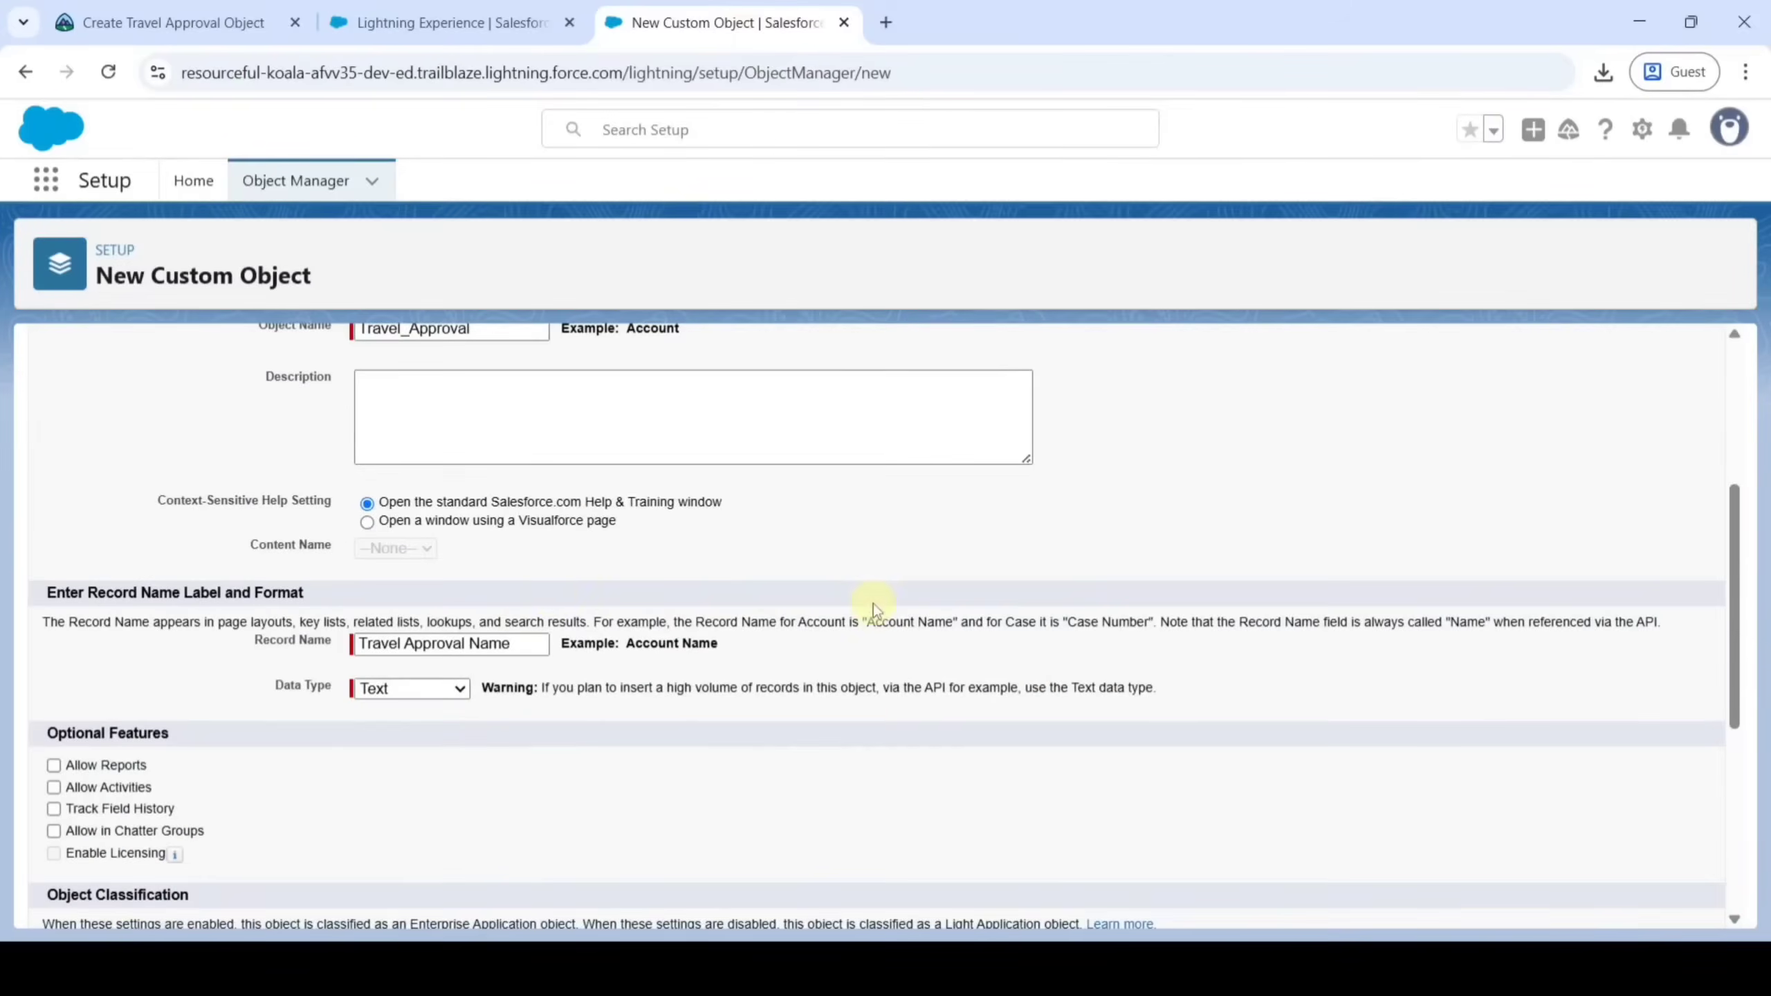
left_click(578, 748)
left_click(173, 22)
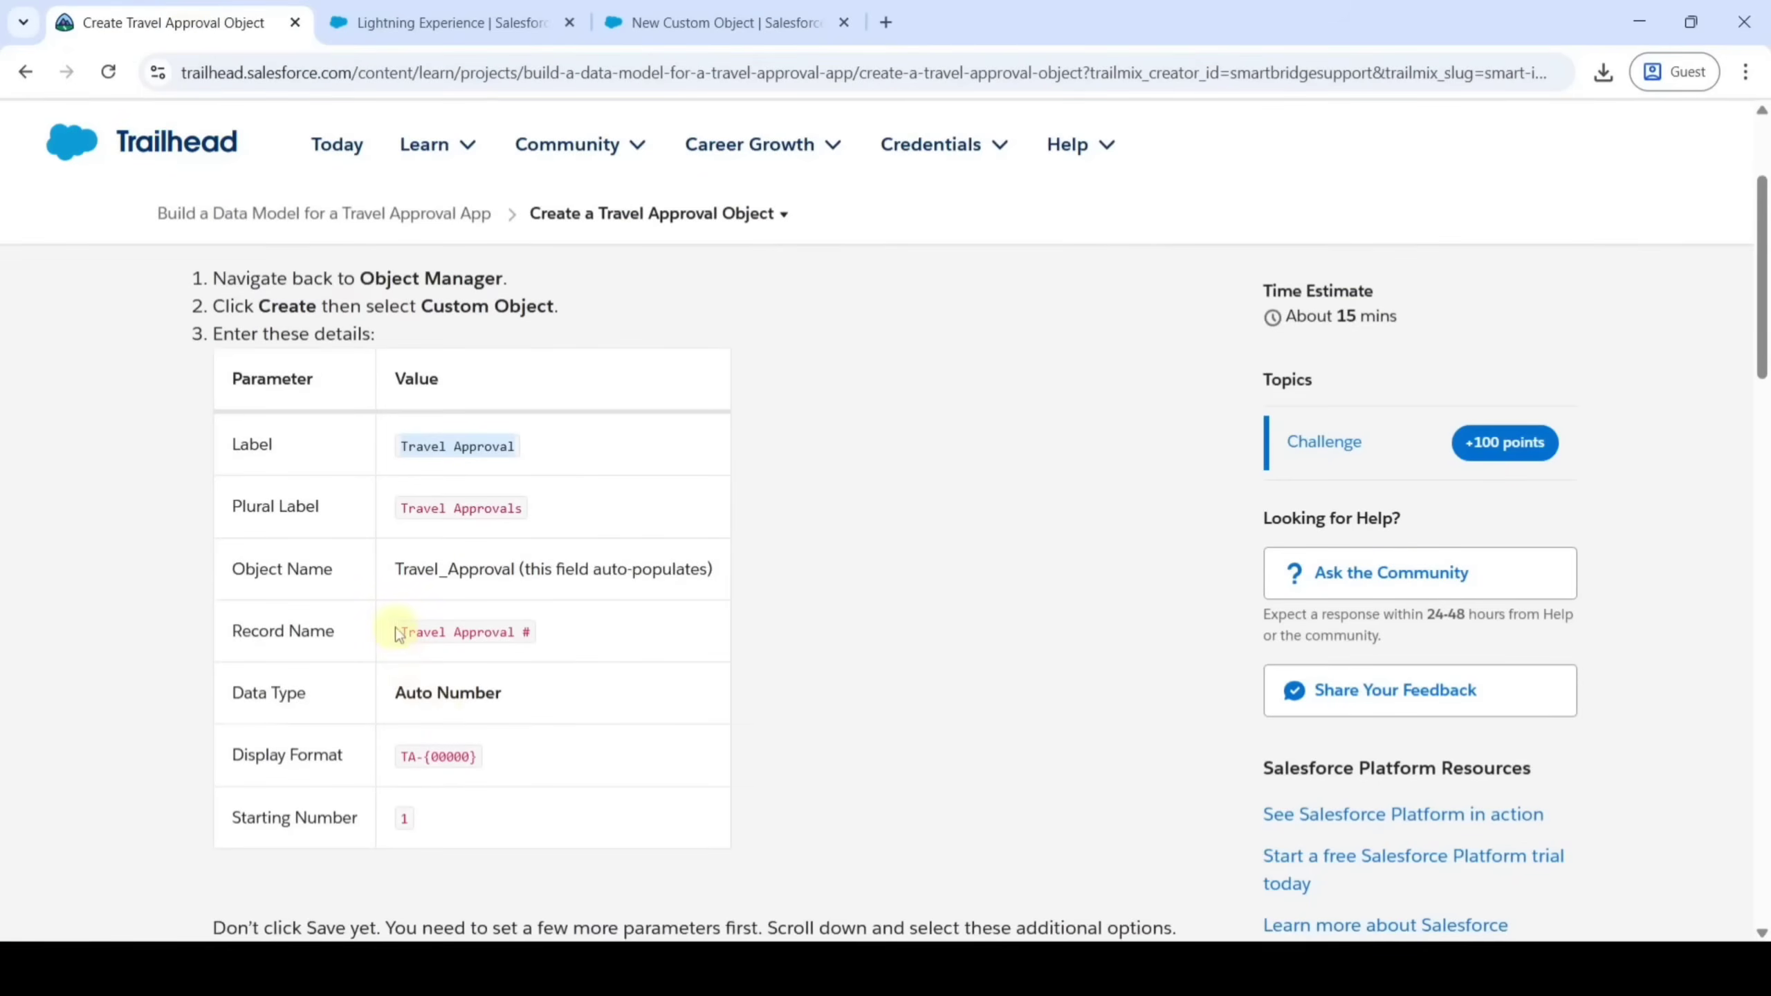
left_click_drag(395, 631, 549, 645)
key("ctrl+c")
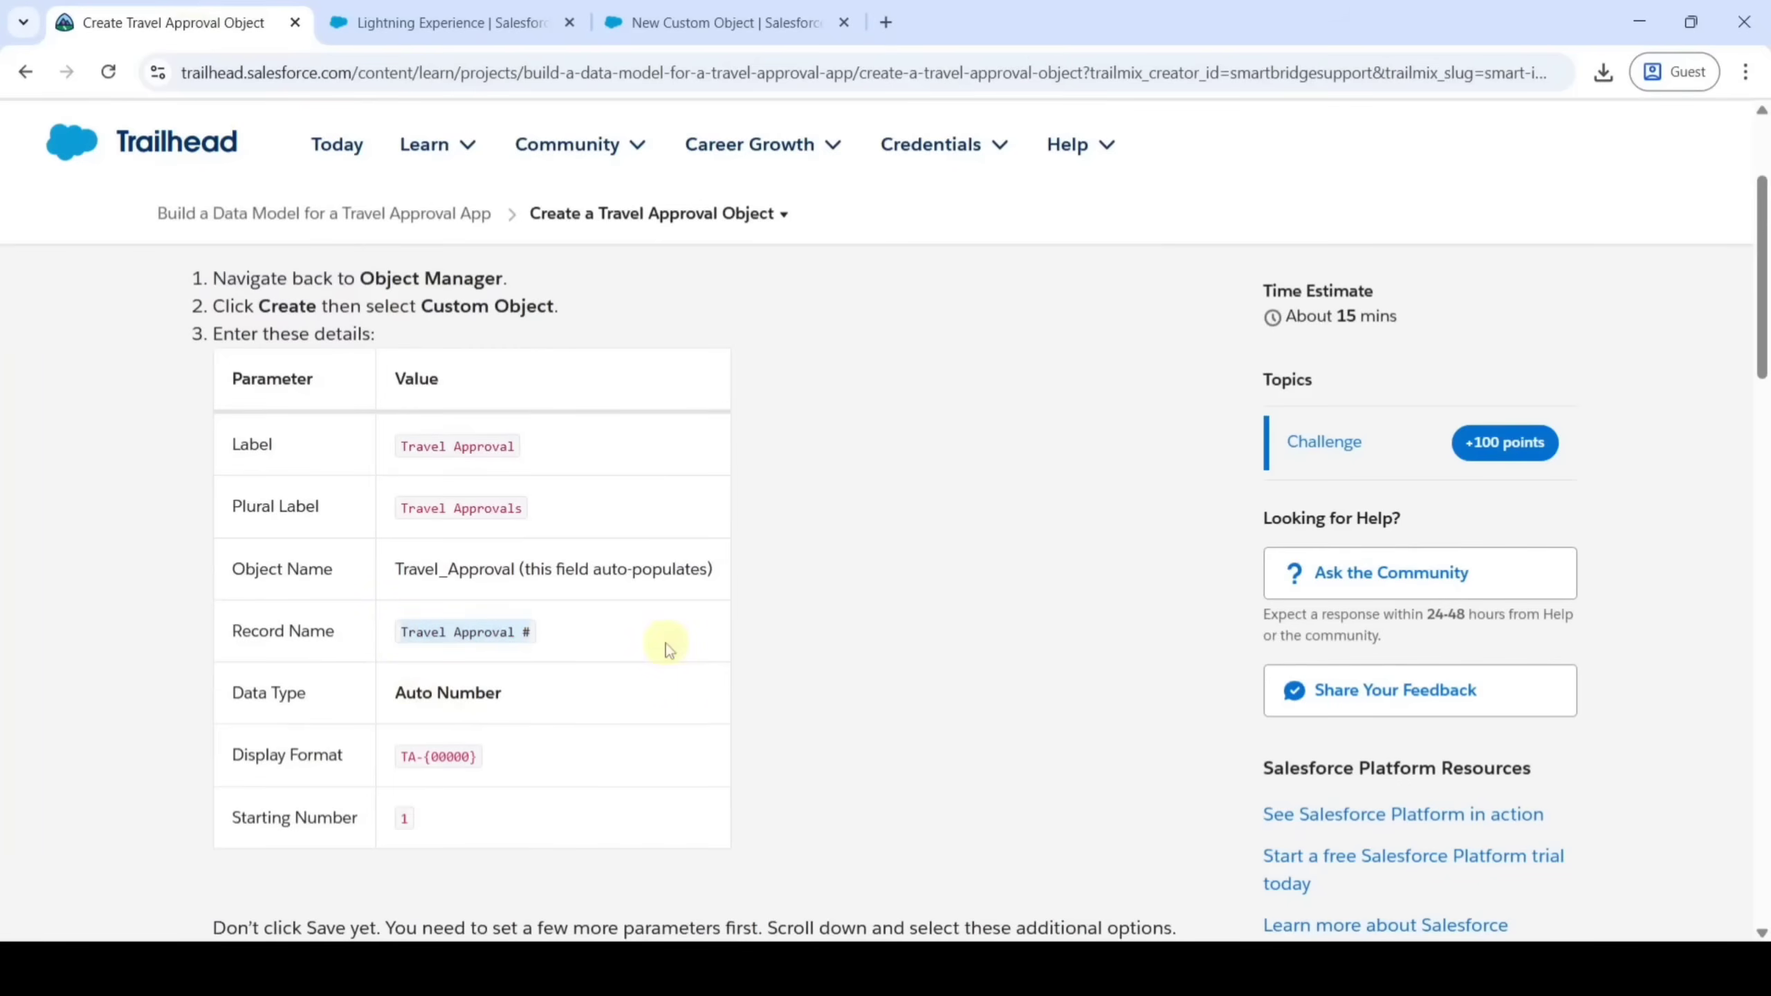
left_click(725, 22)
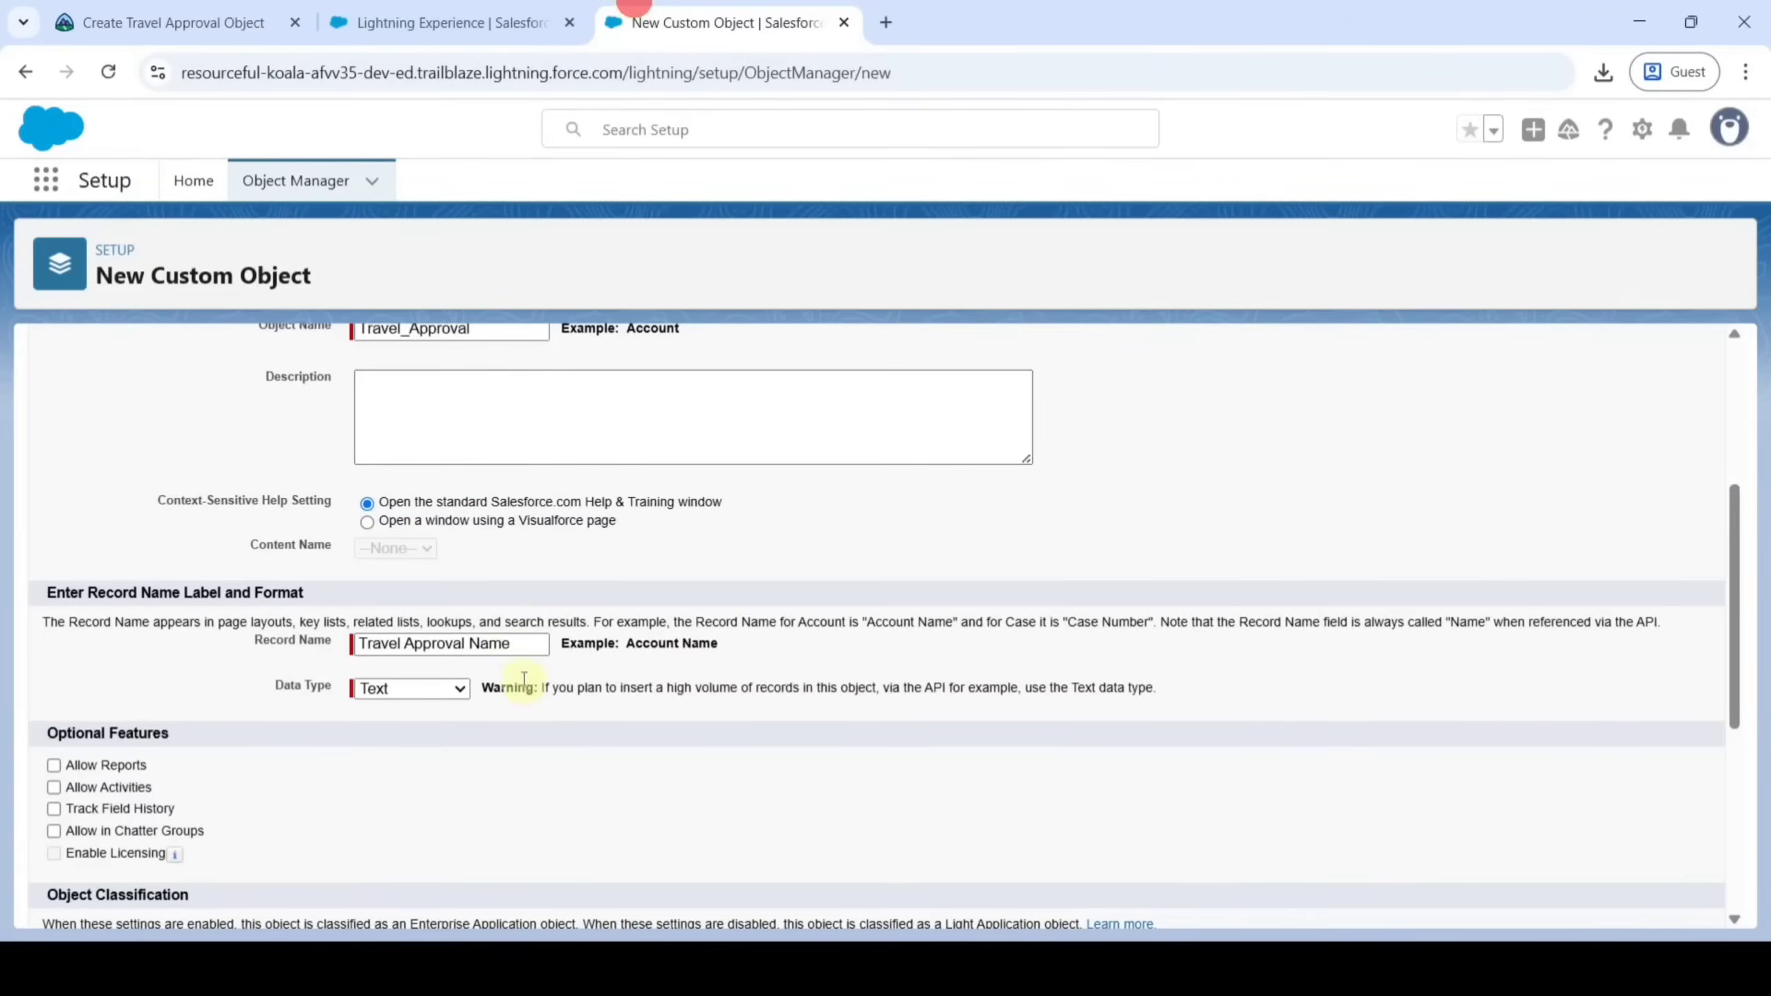
left_click(519, 636)
key("ctrl+a")
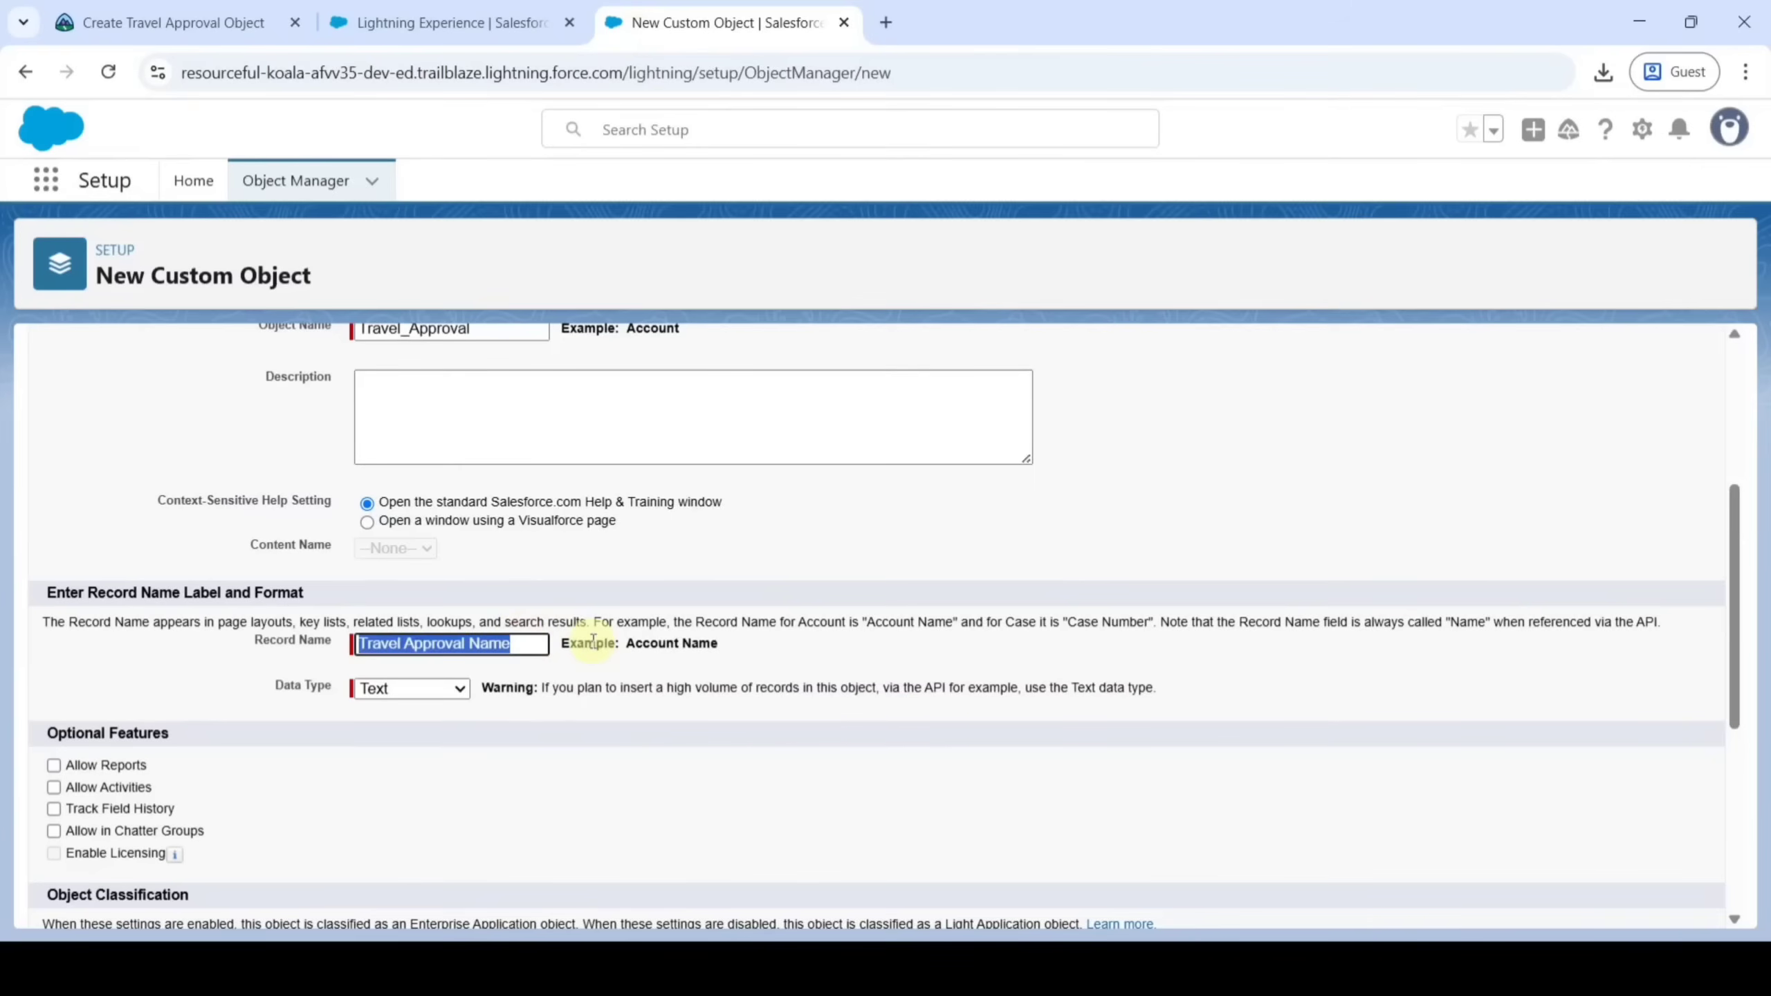
key("ctrl+v")
left_click(660, 670)
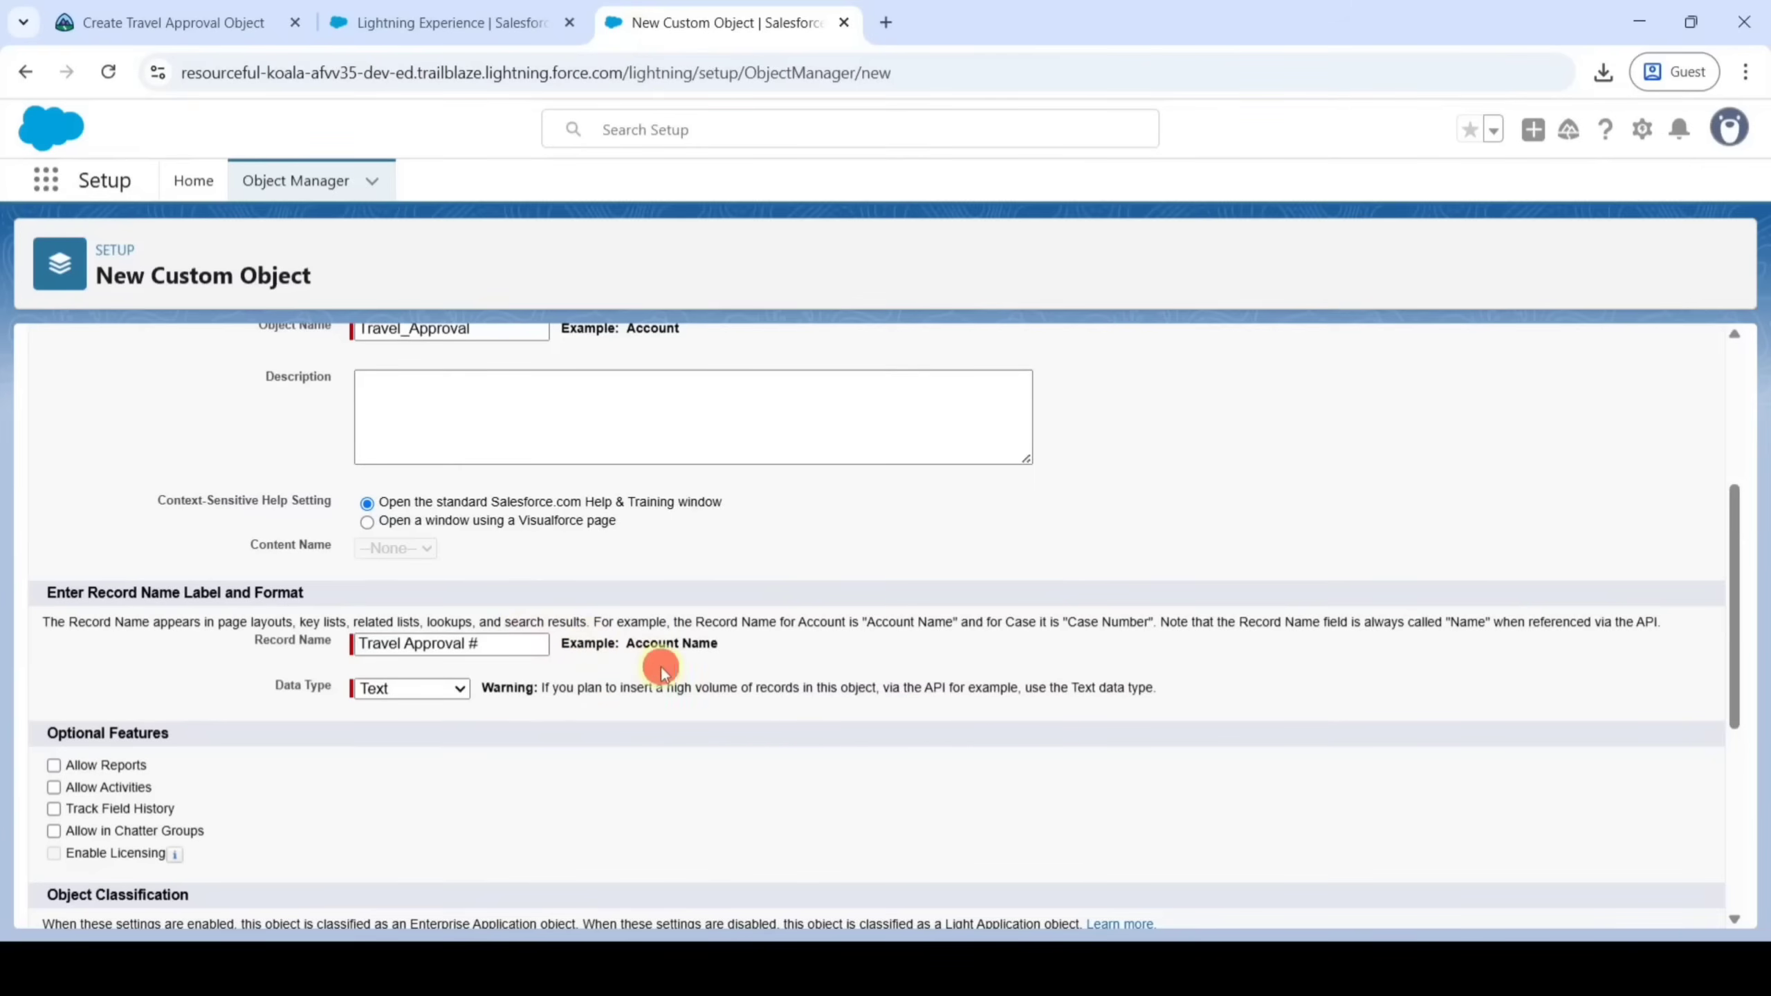
Make the record name an Auto Number with display format TA-{00000}, copied from the Trailhead unit, and starting number 1
left_click(408, 689)
left_click(418, 742)
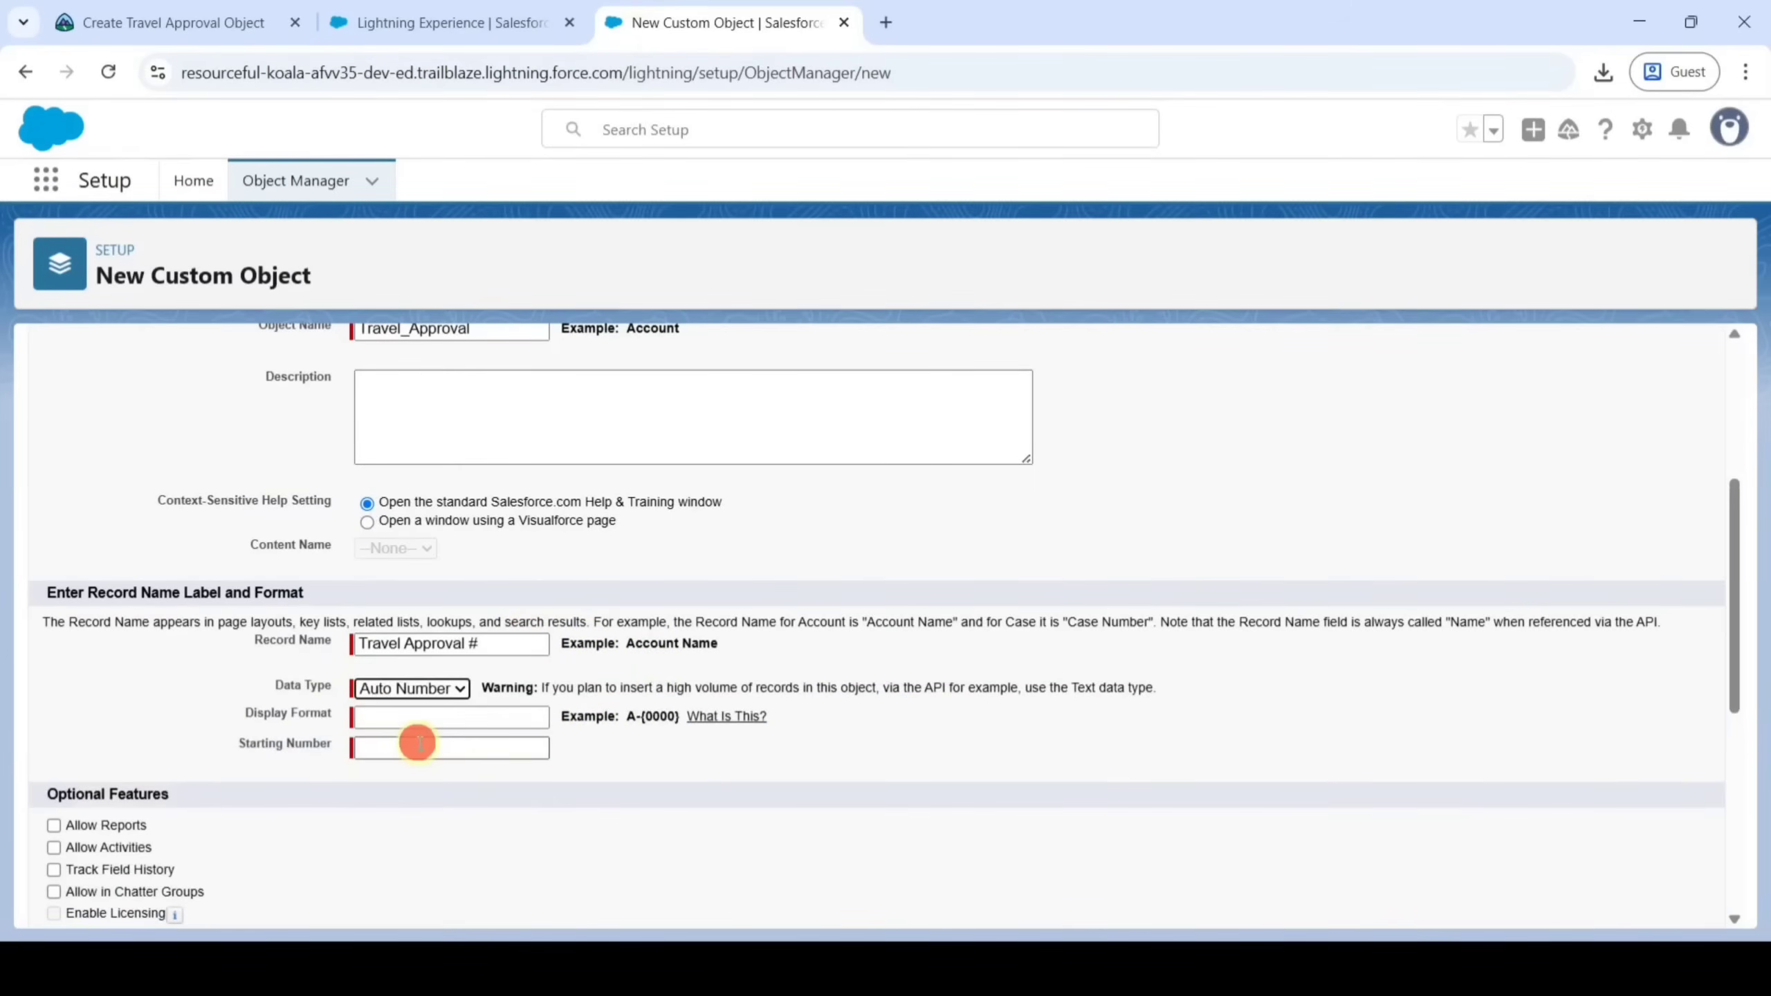
left_click(293, 8)
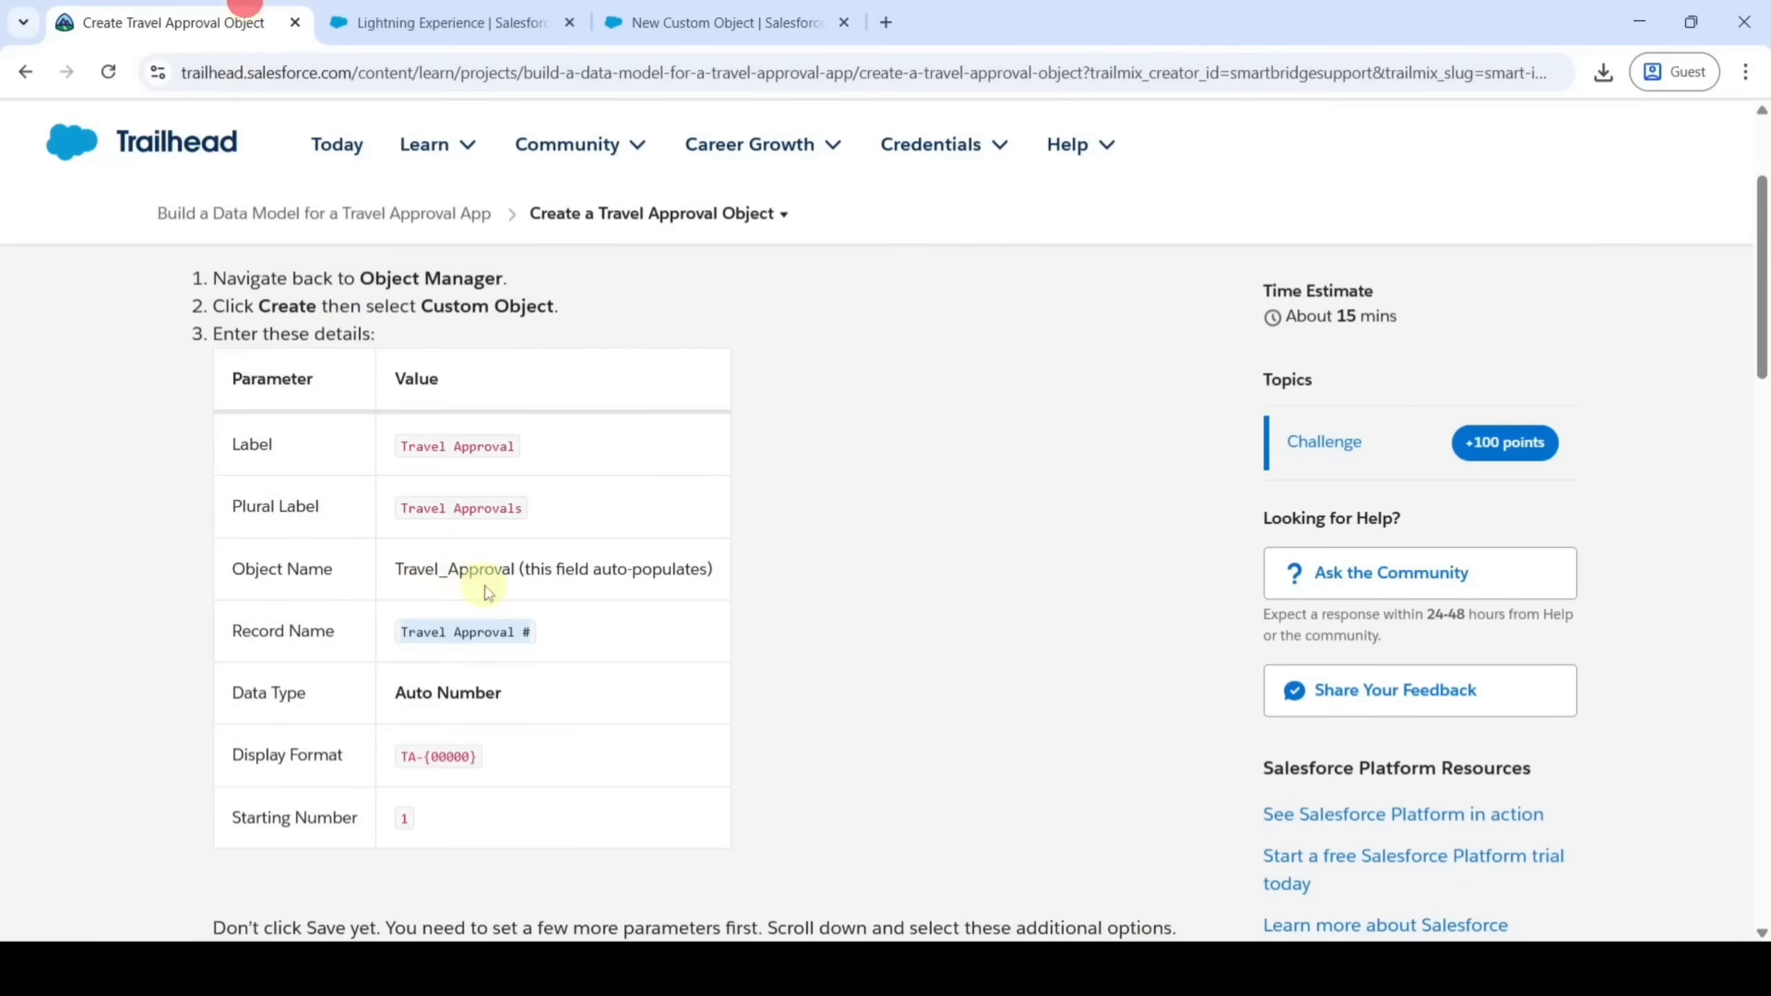
scroll(477, 583, "down", 3)
left_click_drag(397, 528, 482, 529)
key("ctrl+c")
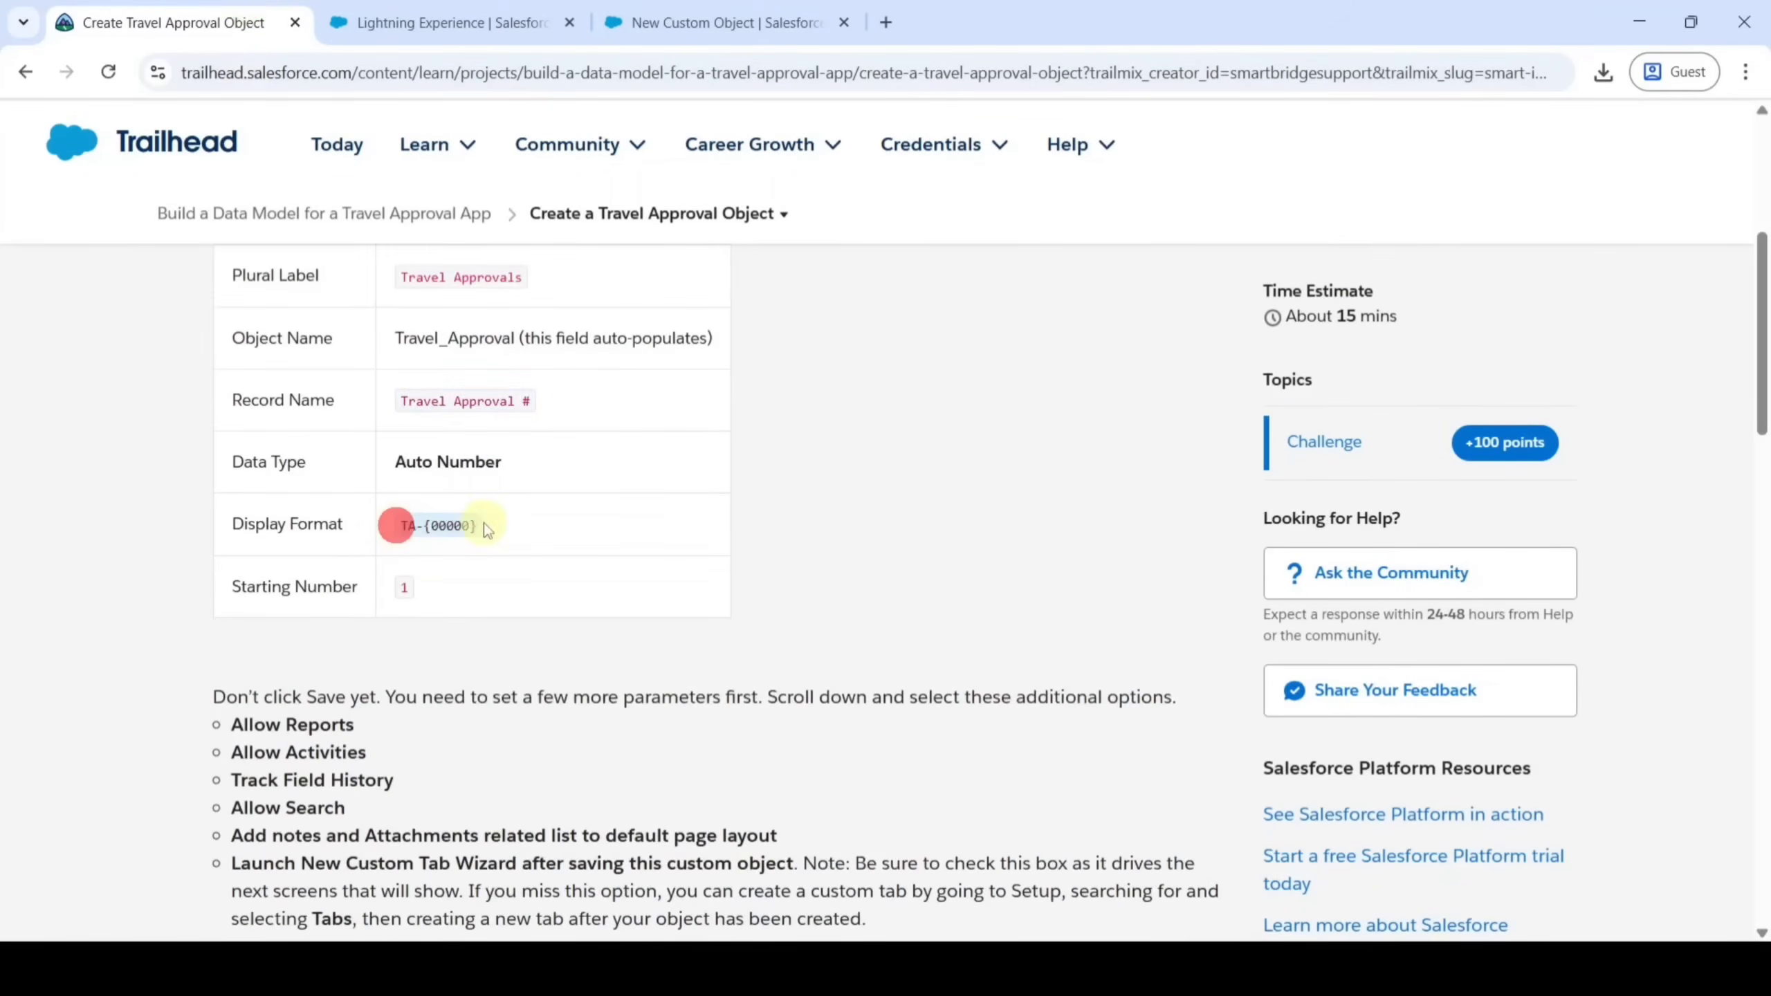
left_click(690, 20)
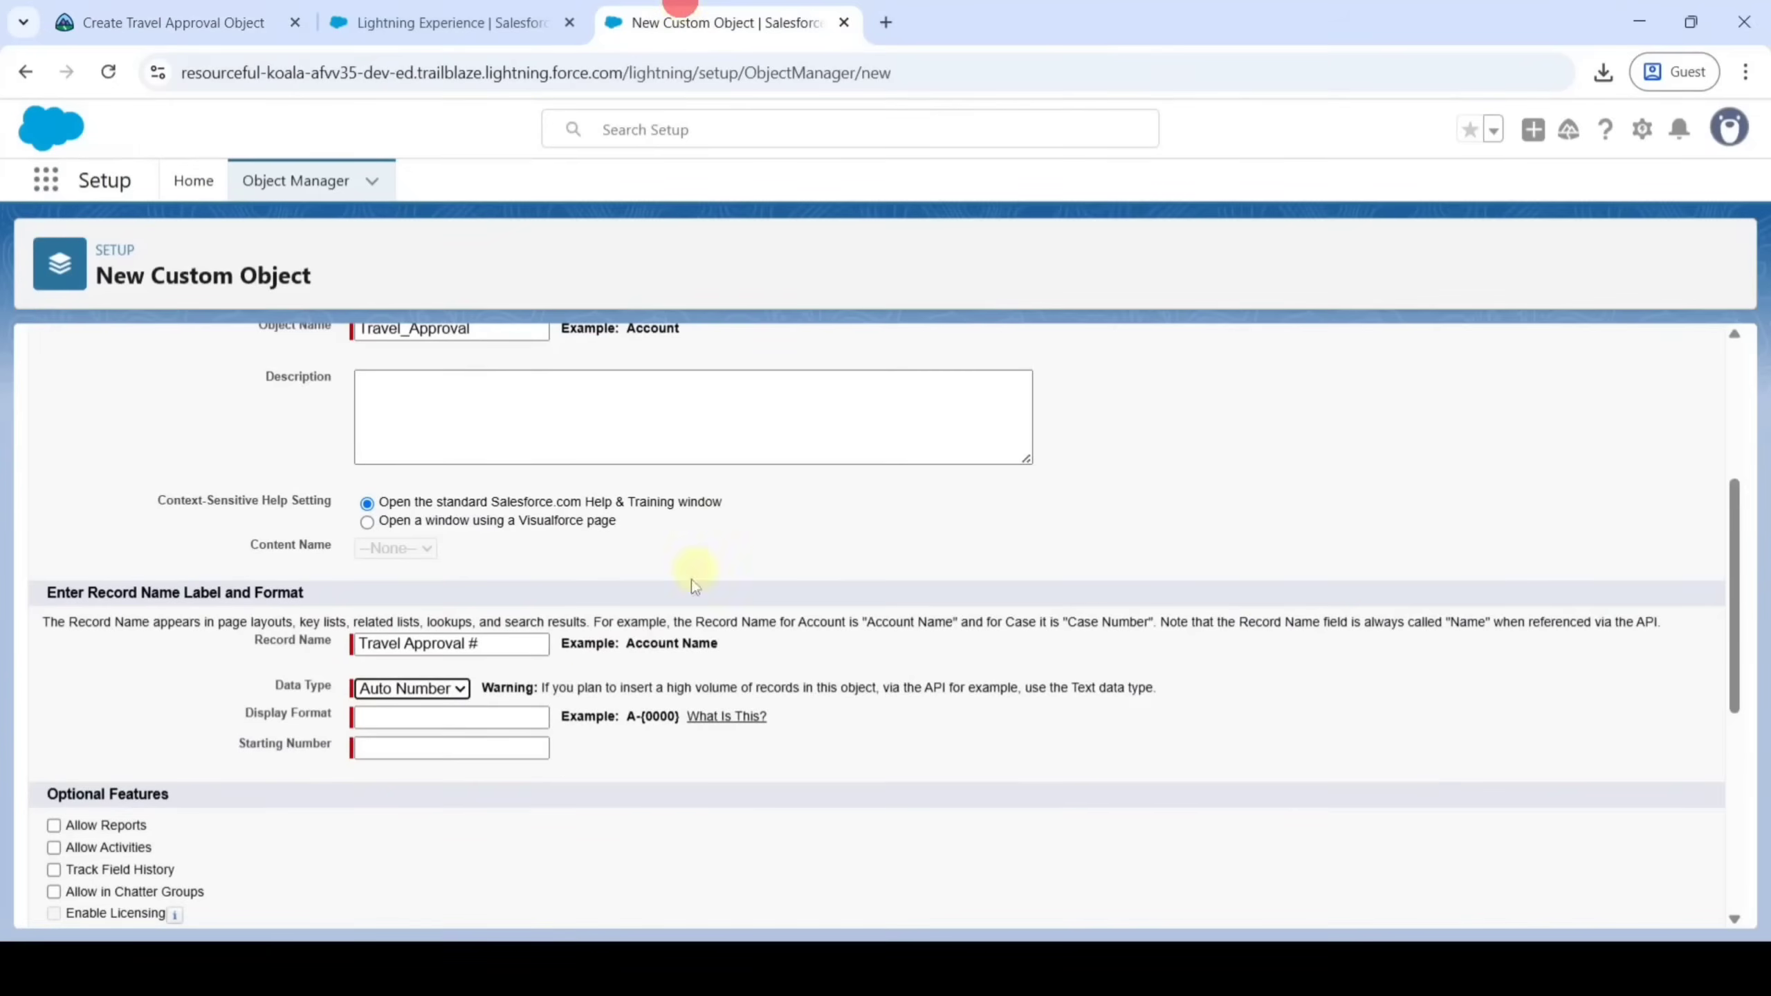
left_click(531, 718)
key("ctrl+v")
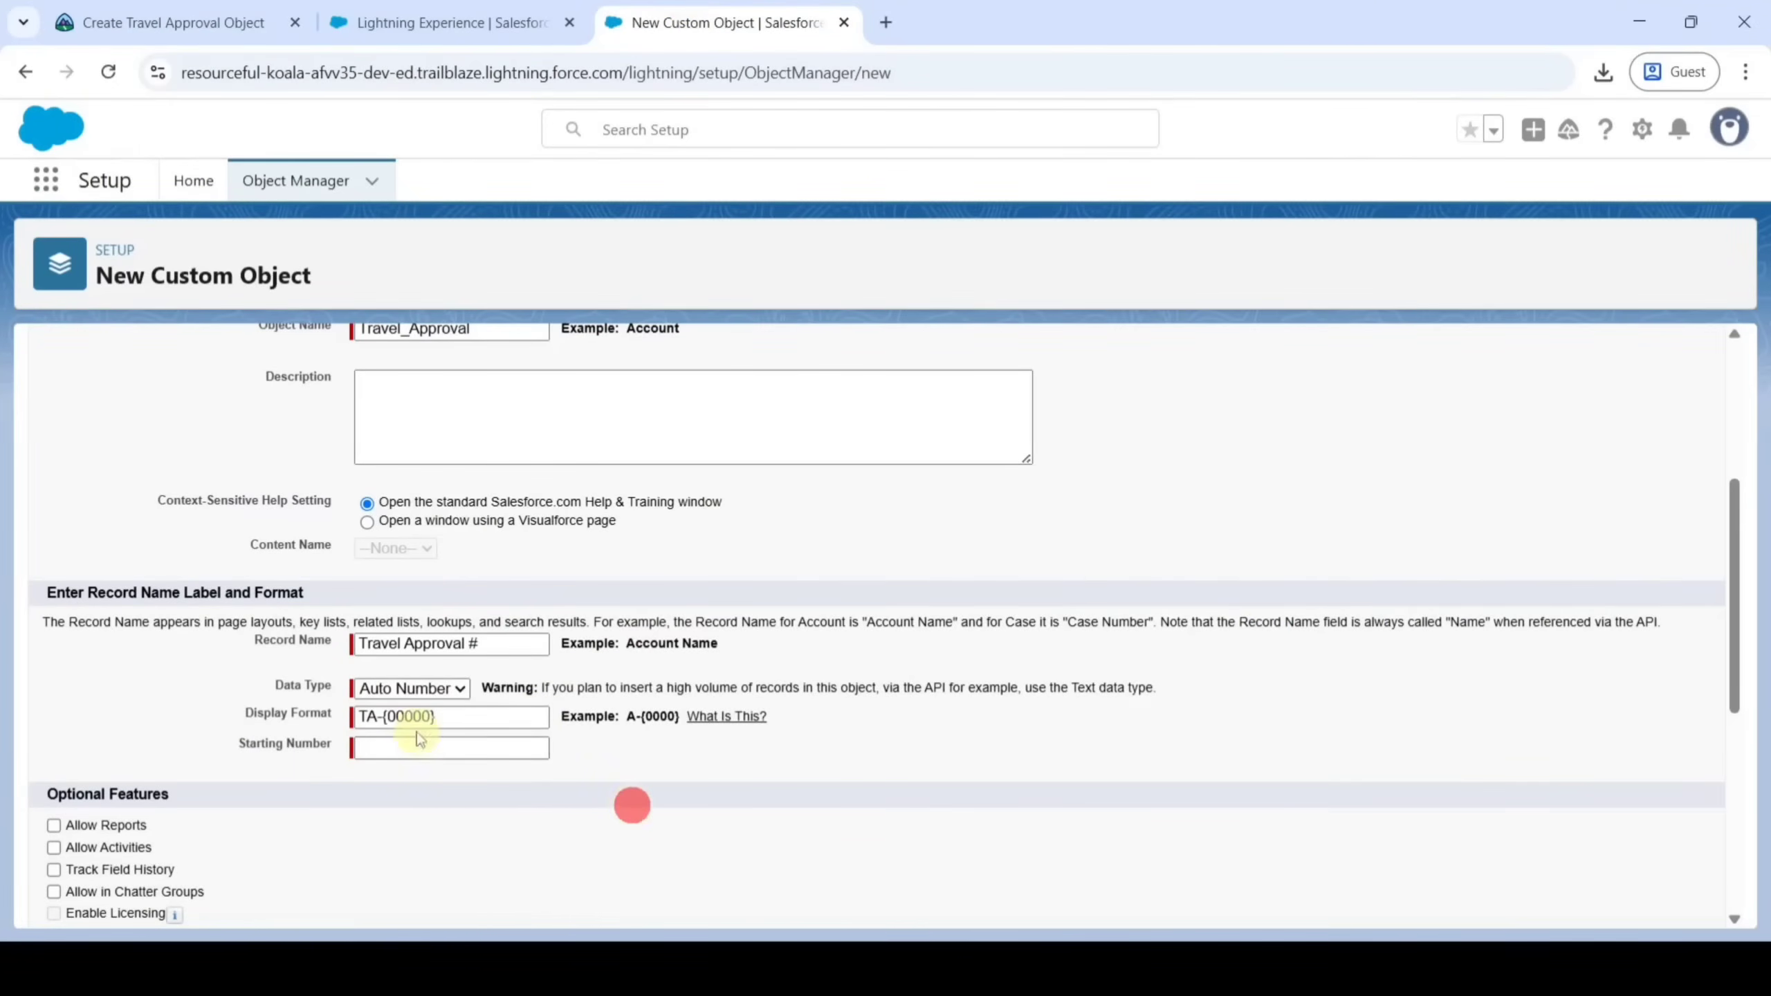
left_click(425, 747)
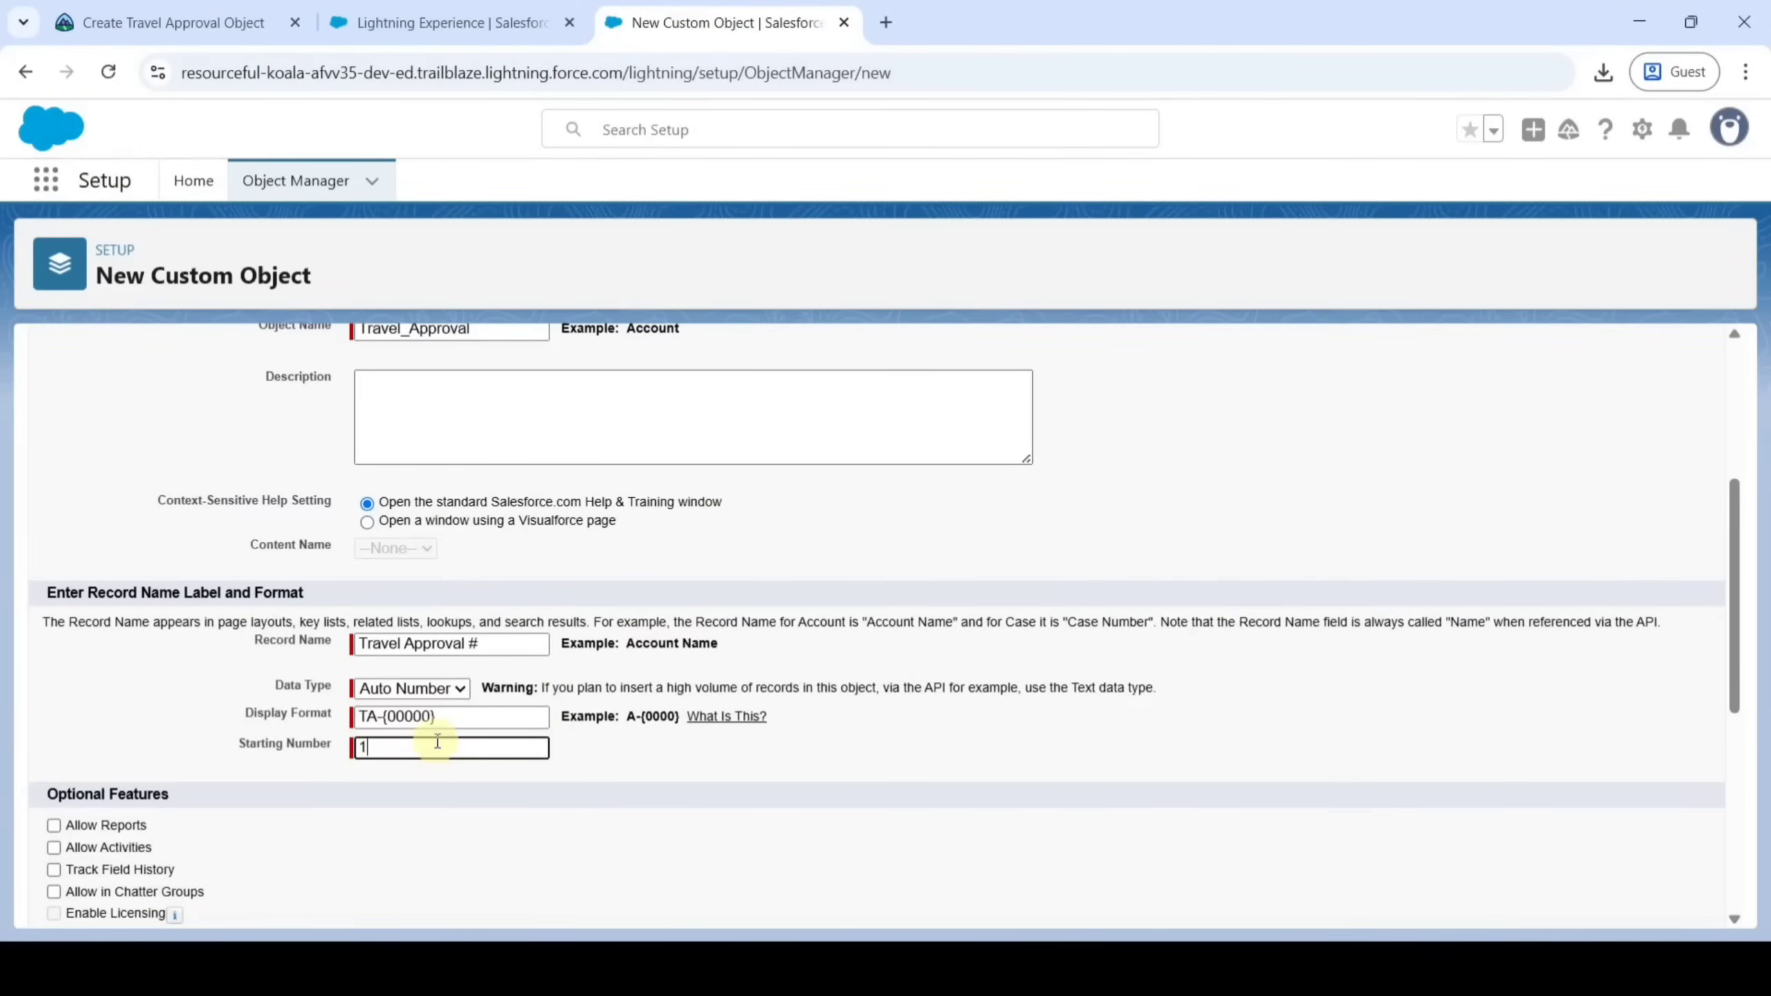
Enable Allow Reports, Allow Activities, Track Field History and Allow Search for the new object
scroll(440, 738, "down", 3)
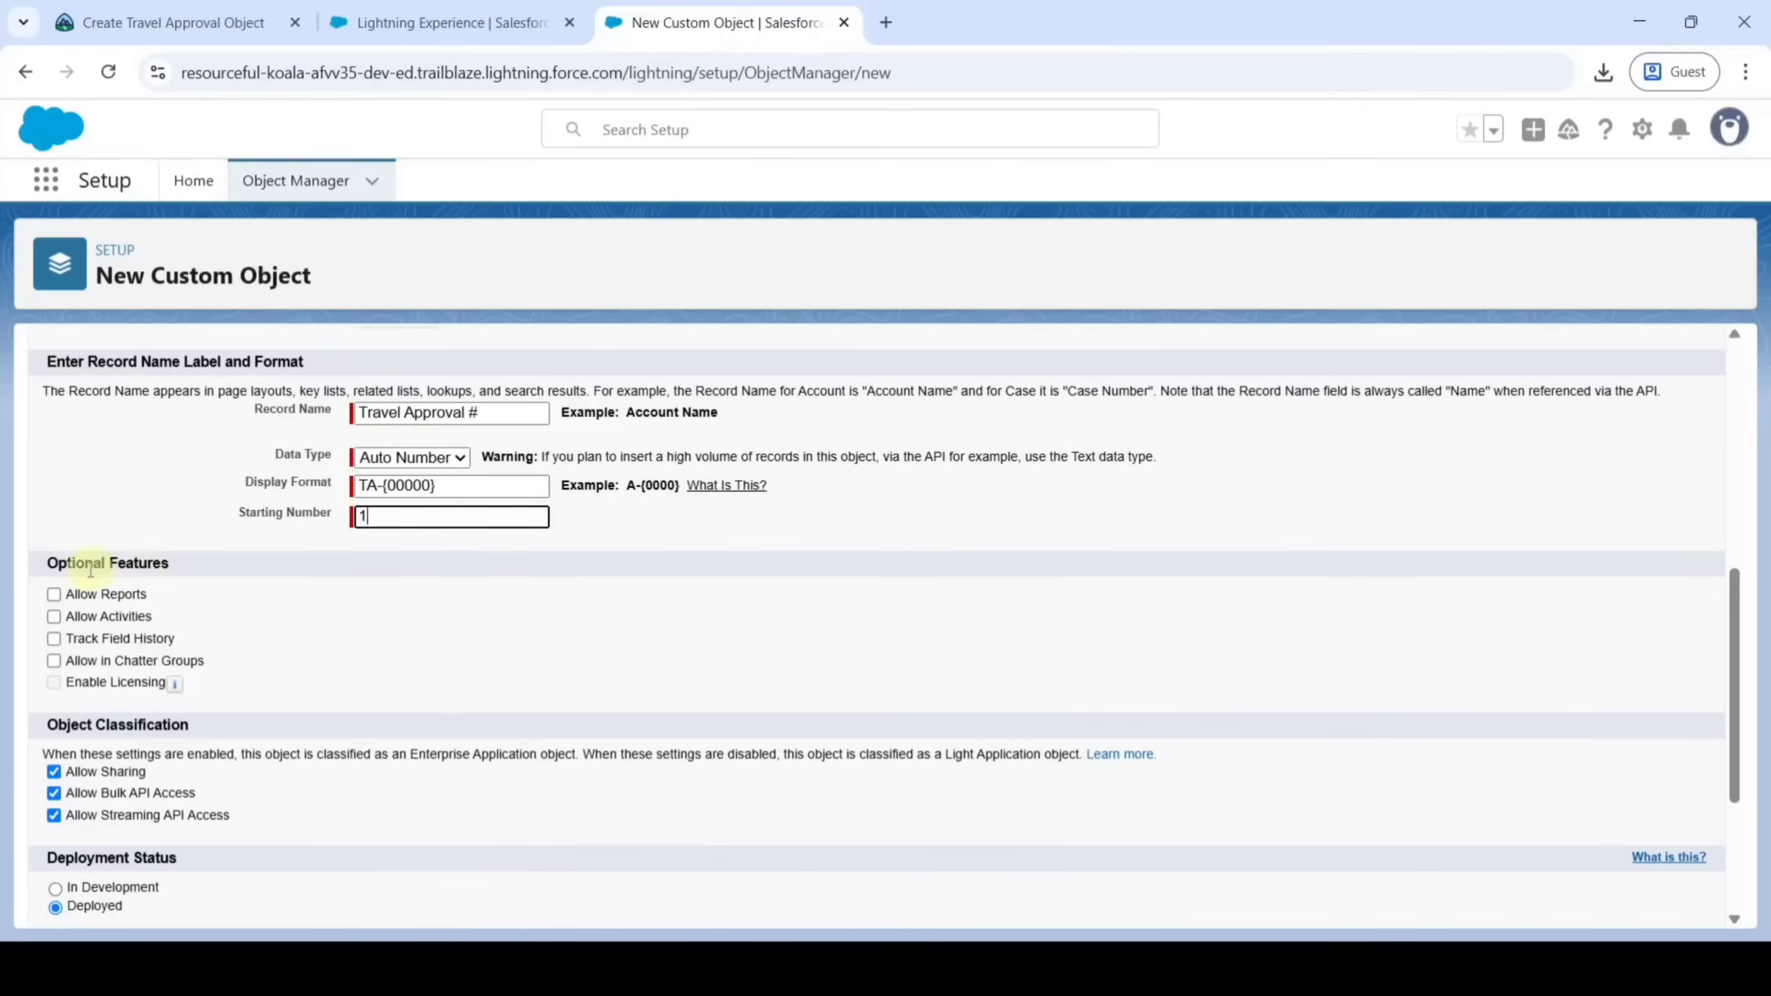
left_click(54, 595)
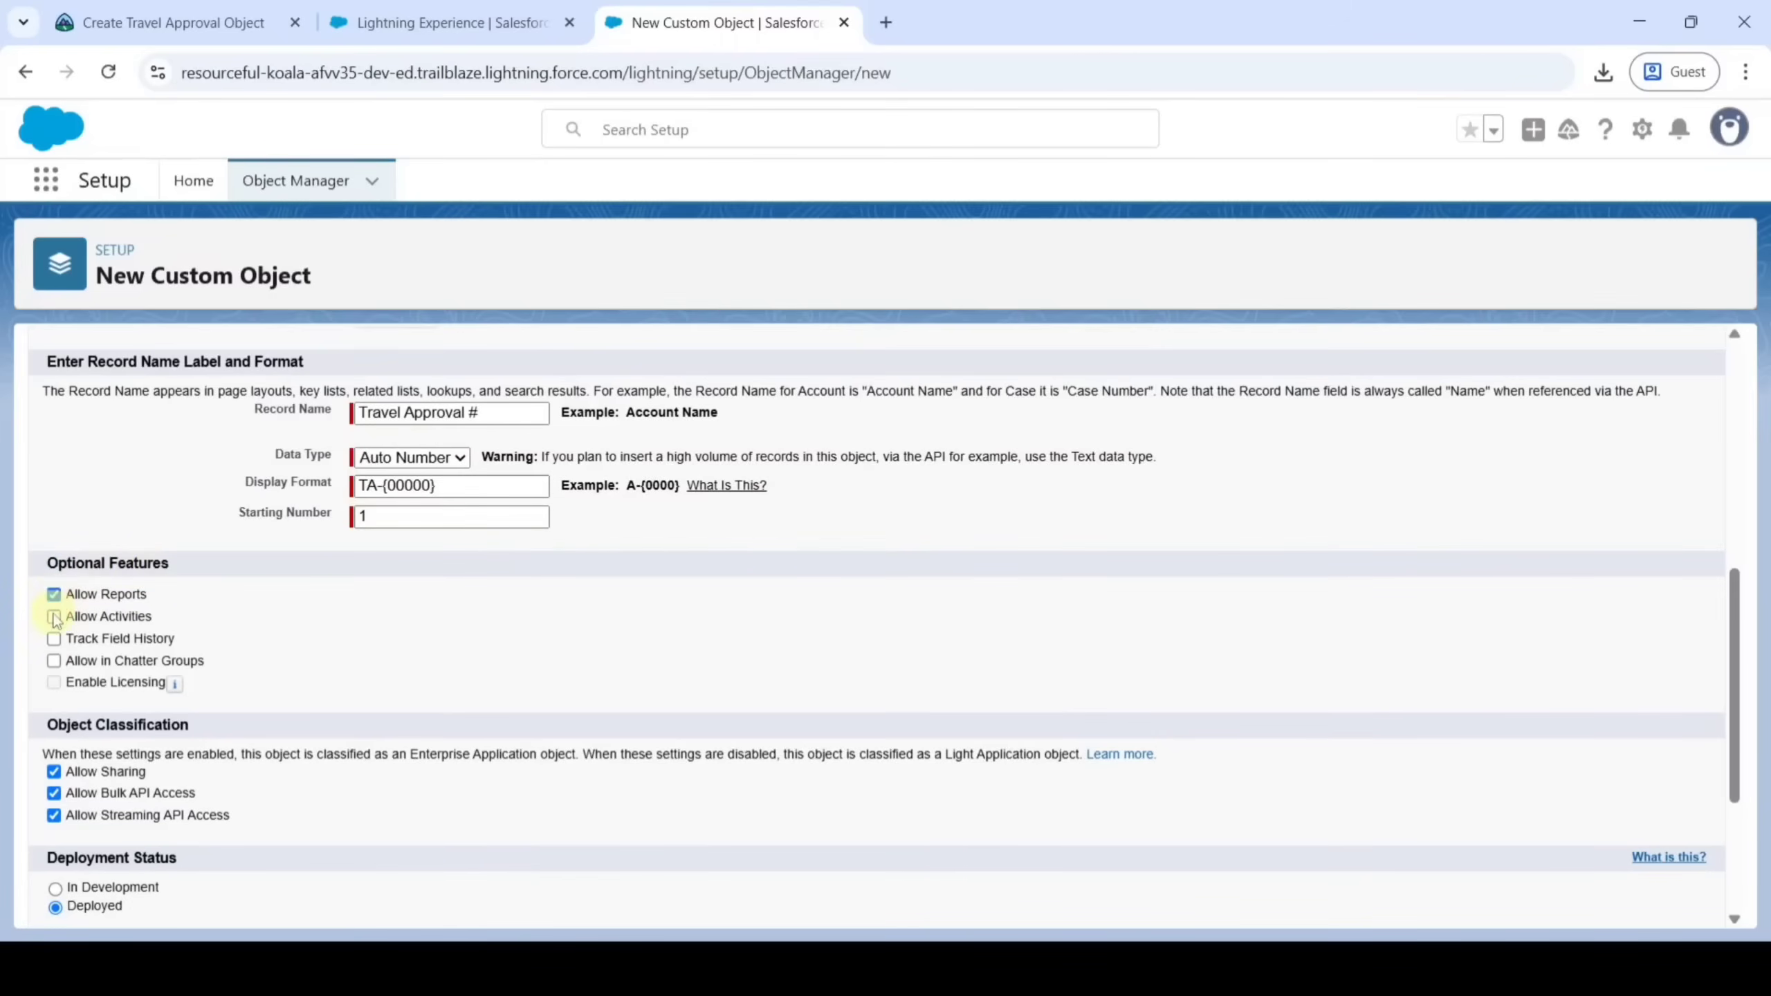
left_click(54, 616)
left_click(54, 639)
scroll(251, 669, "down", 3)
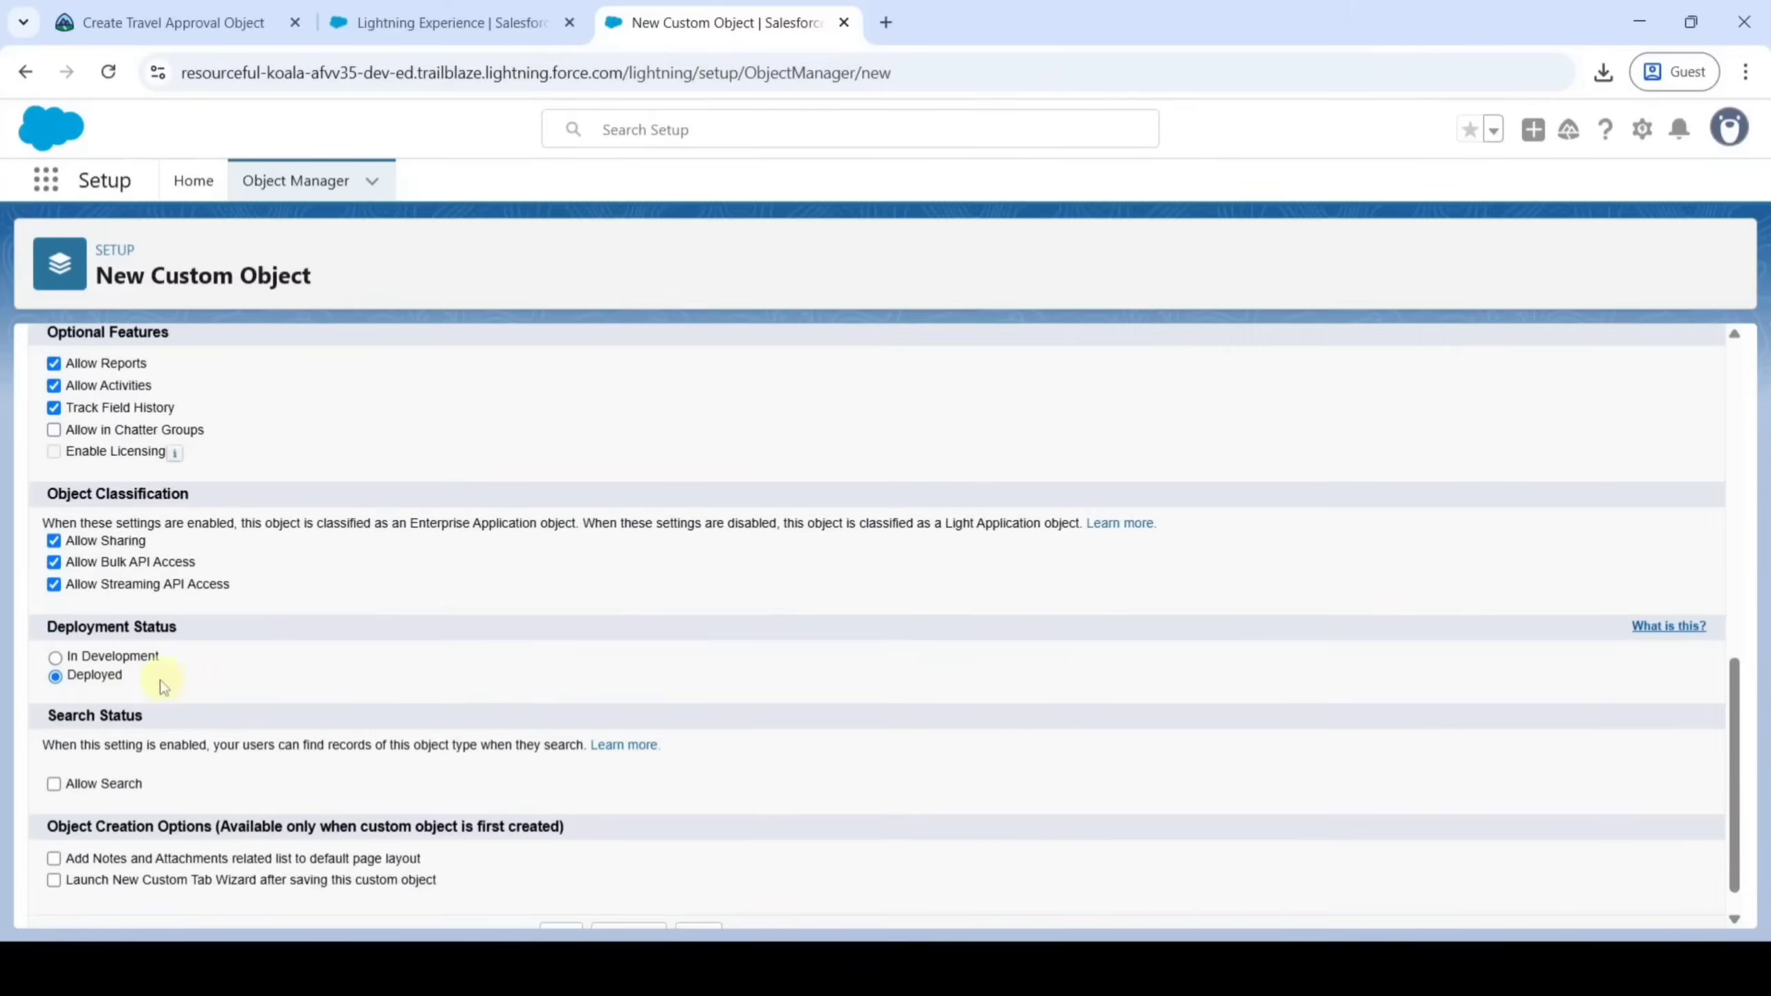
left_click(54, 783)
Enable launching the New Custom Tab Wizard after saving, and save the Travel Approval object
scroll(185, 733, "down", 1)
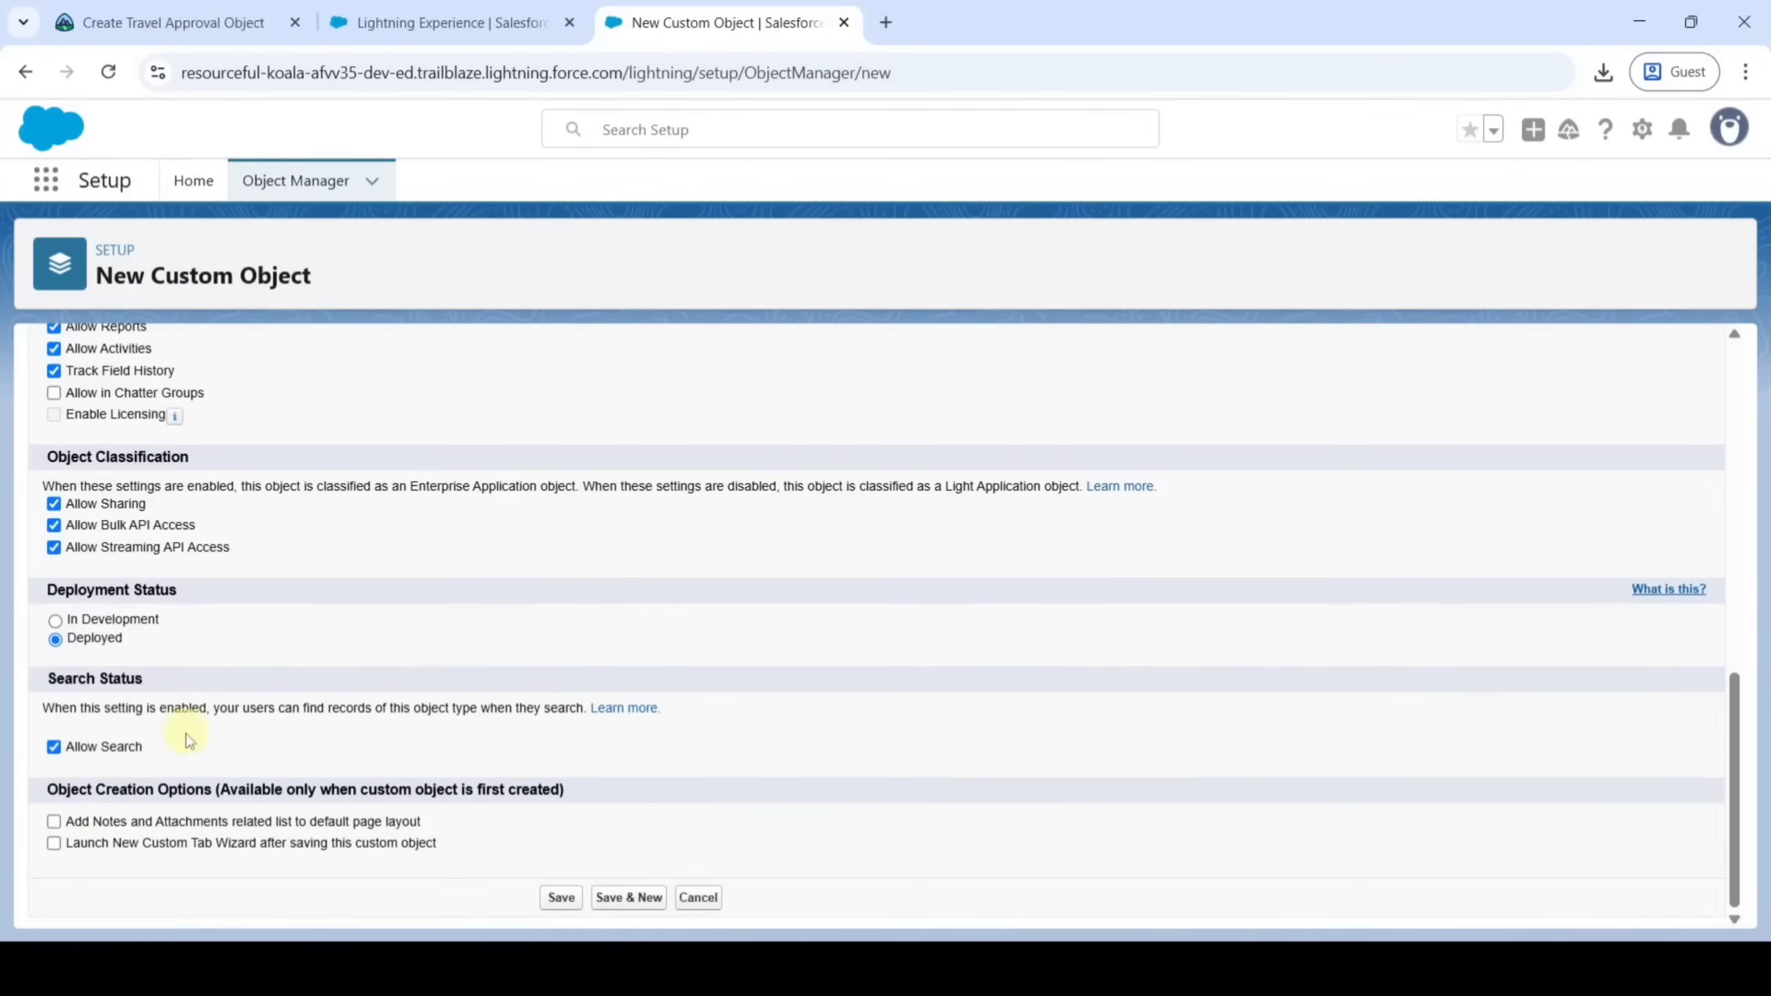
left_click(55, 844)
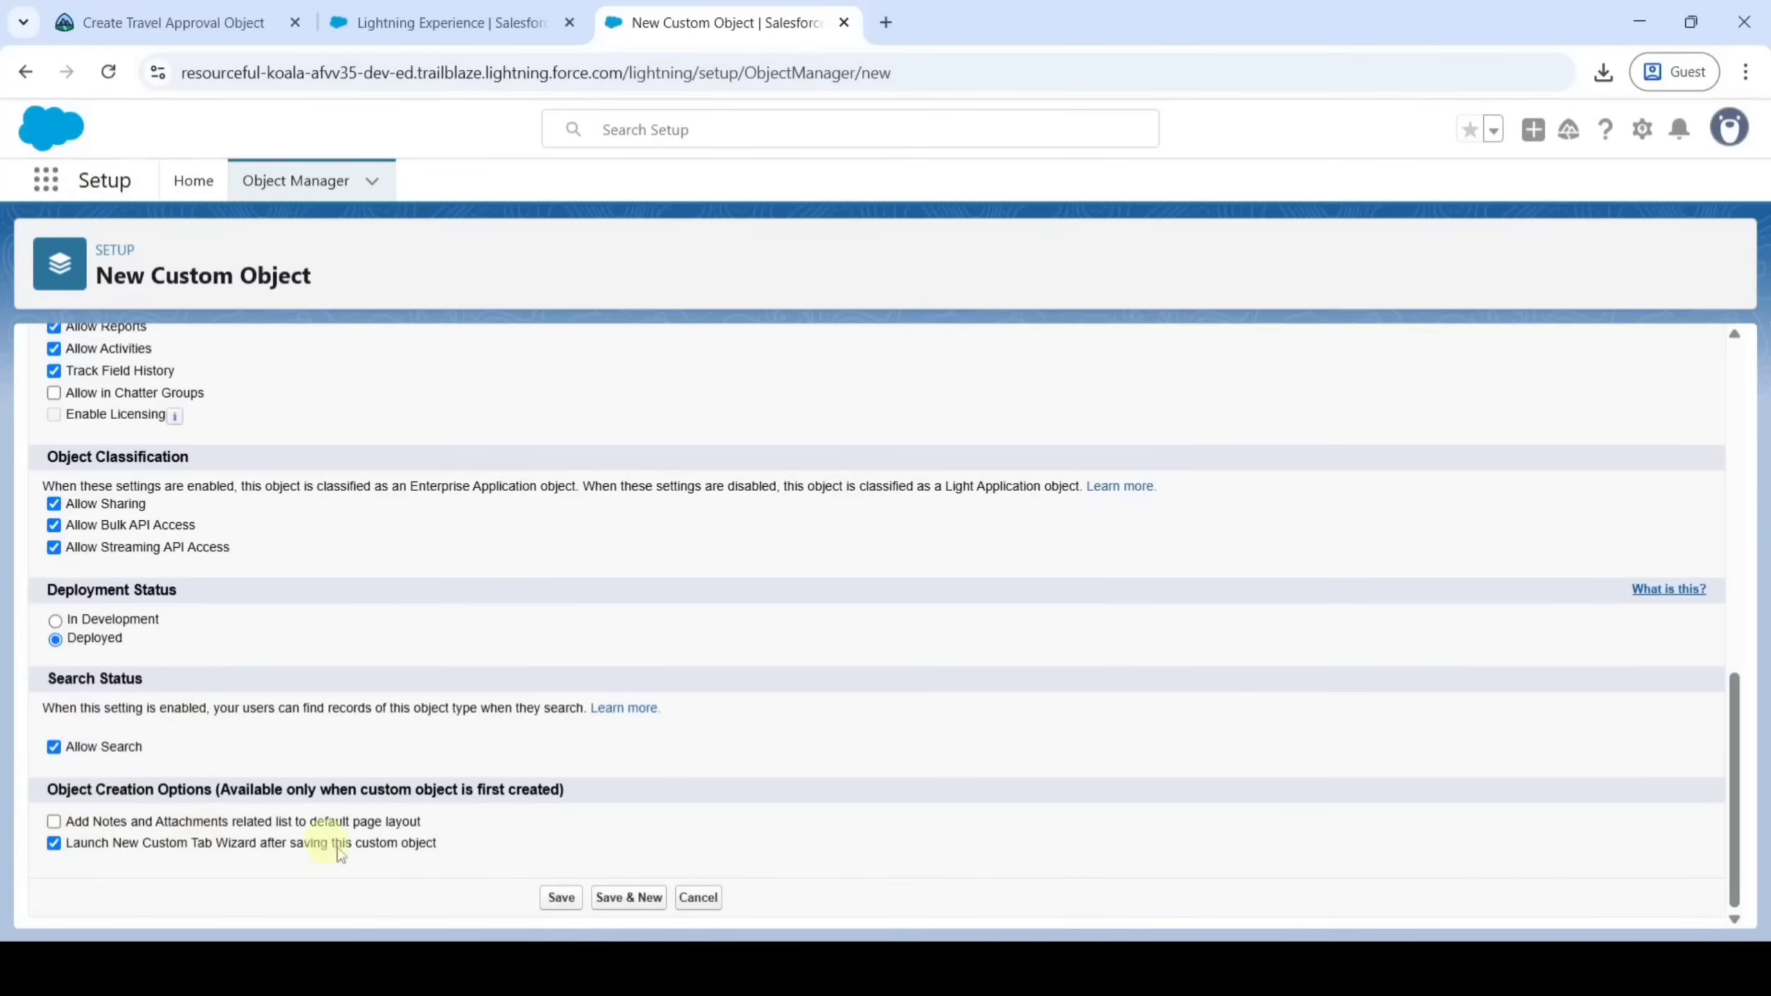
left_click(558, 900)
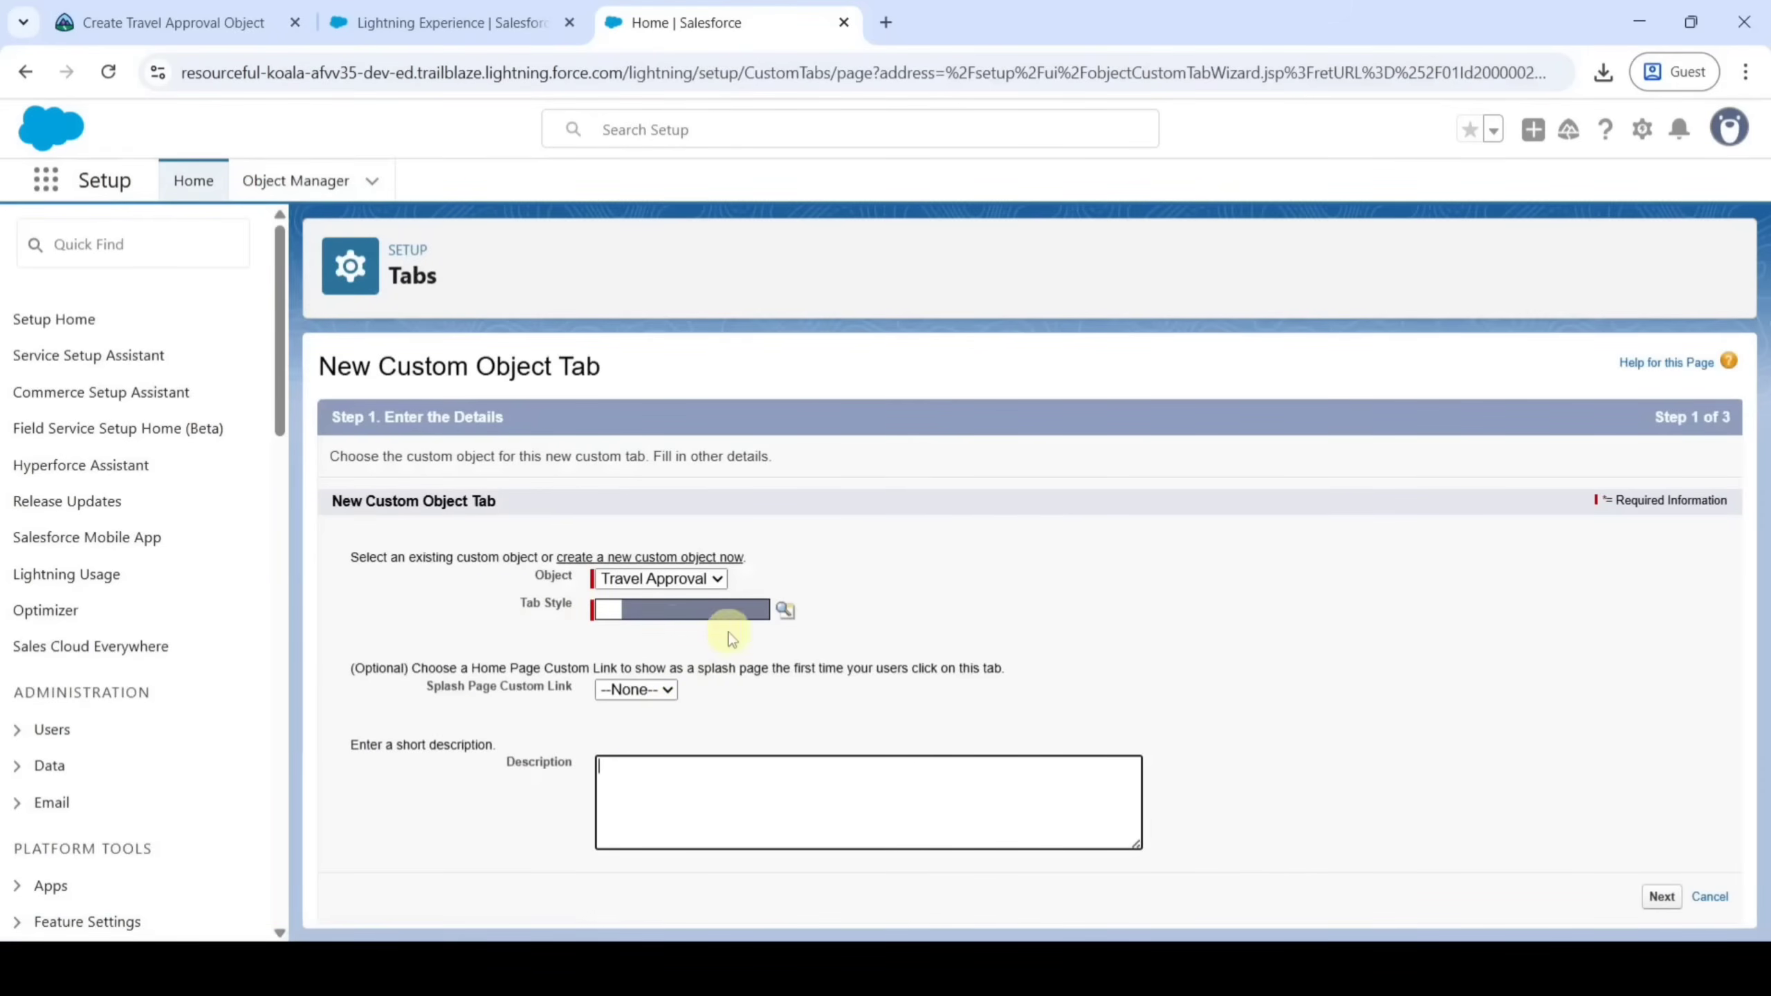
Choose the Airplane tab style for the Travel Approval tab and accept the default visibility for all profiles
left_click(784, 610)
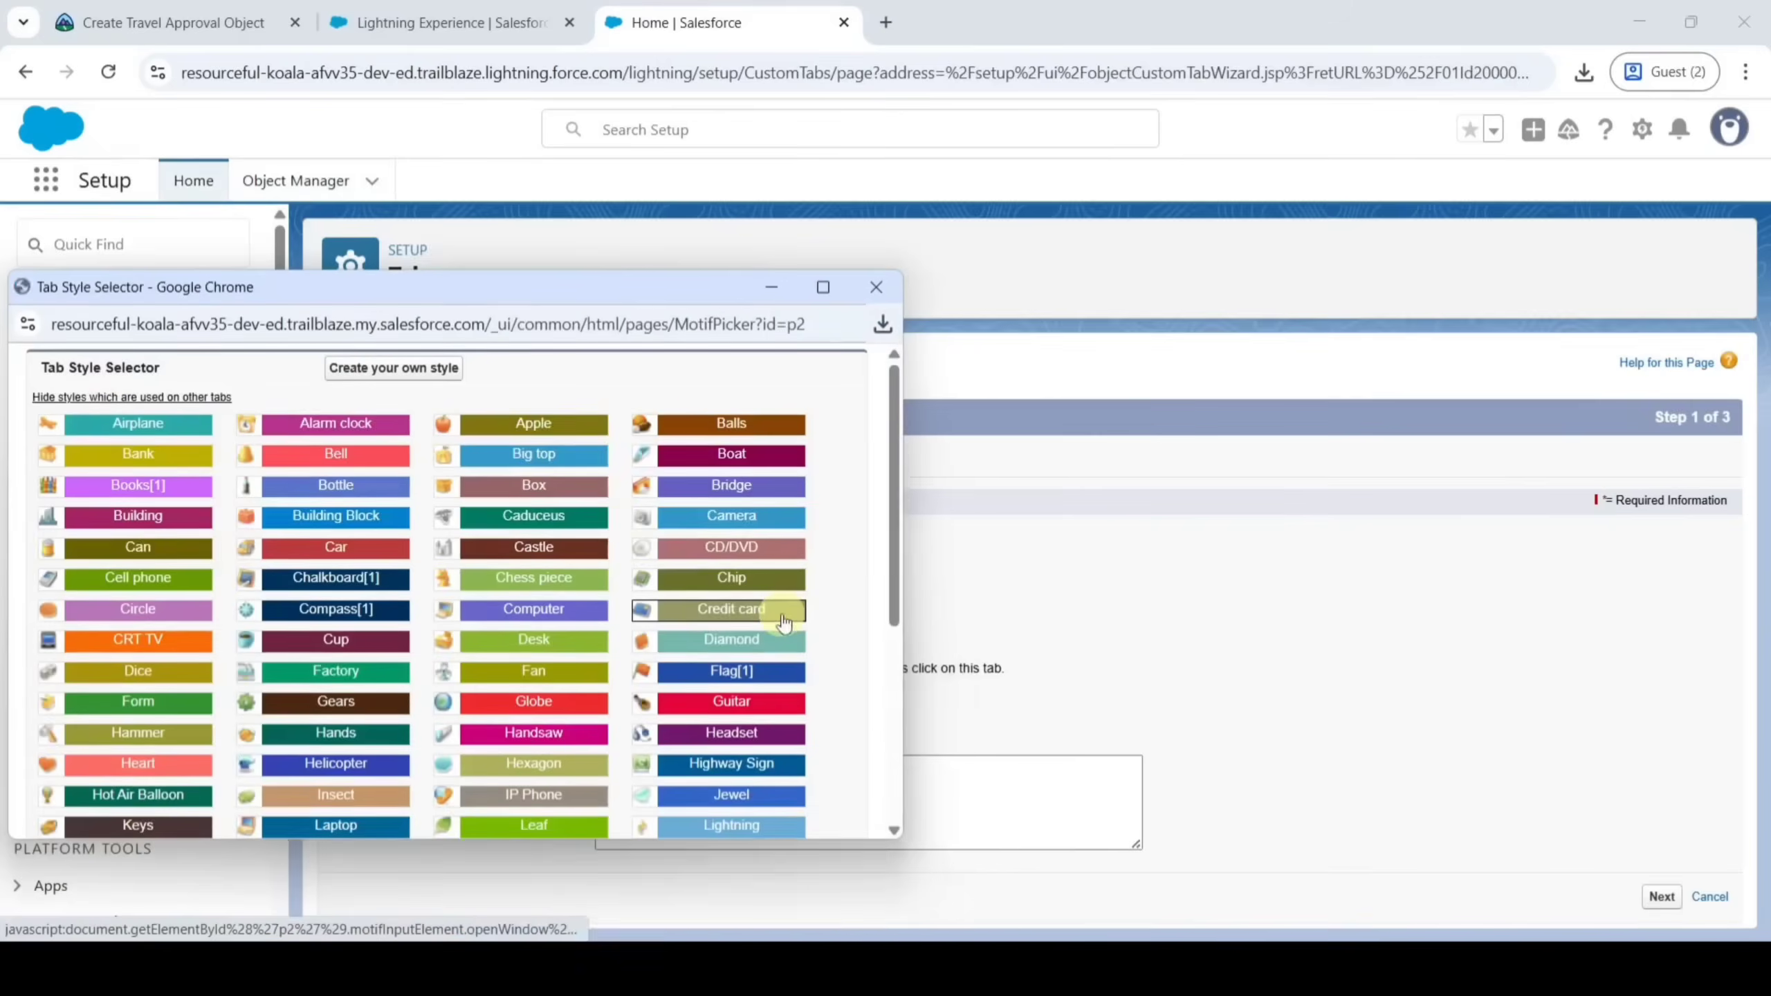
left_click(108, 420)
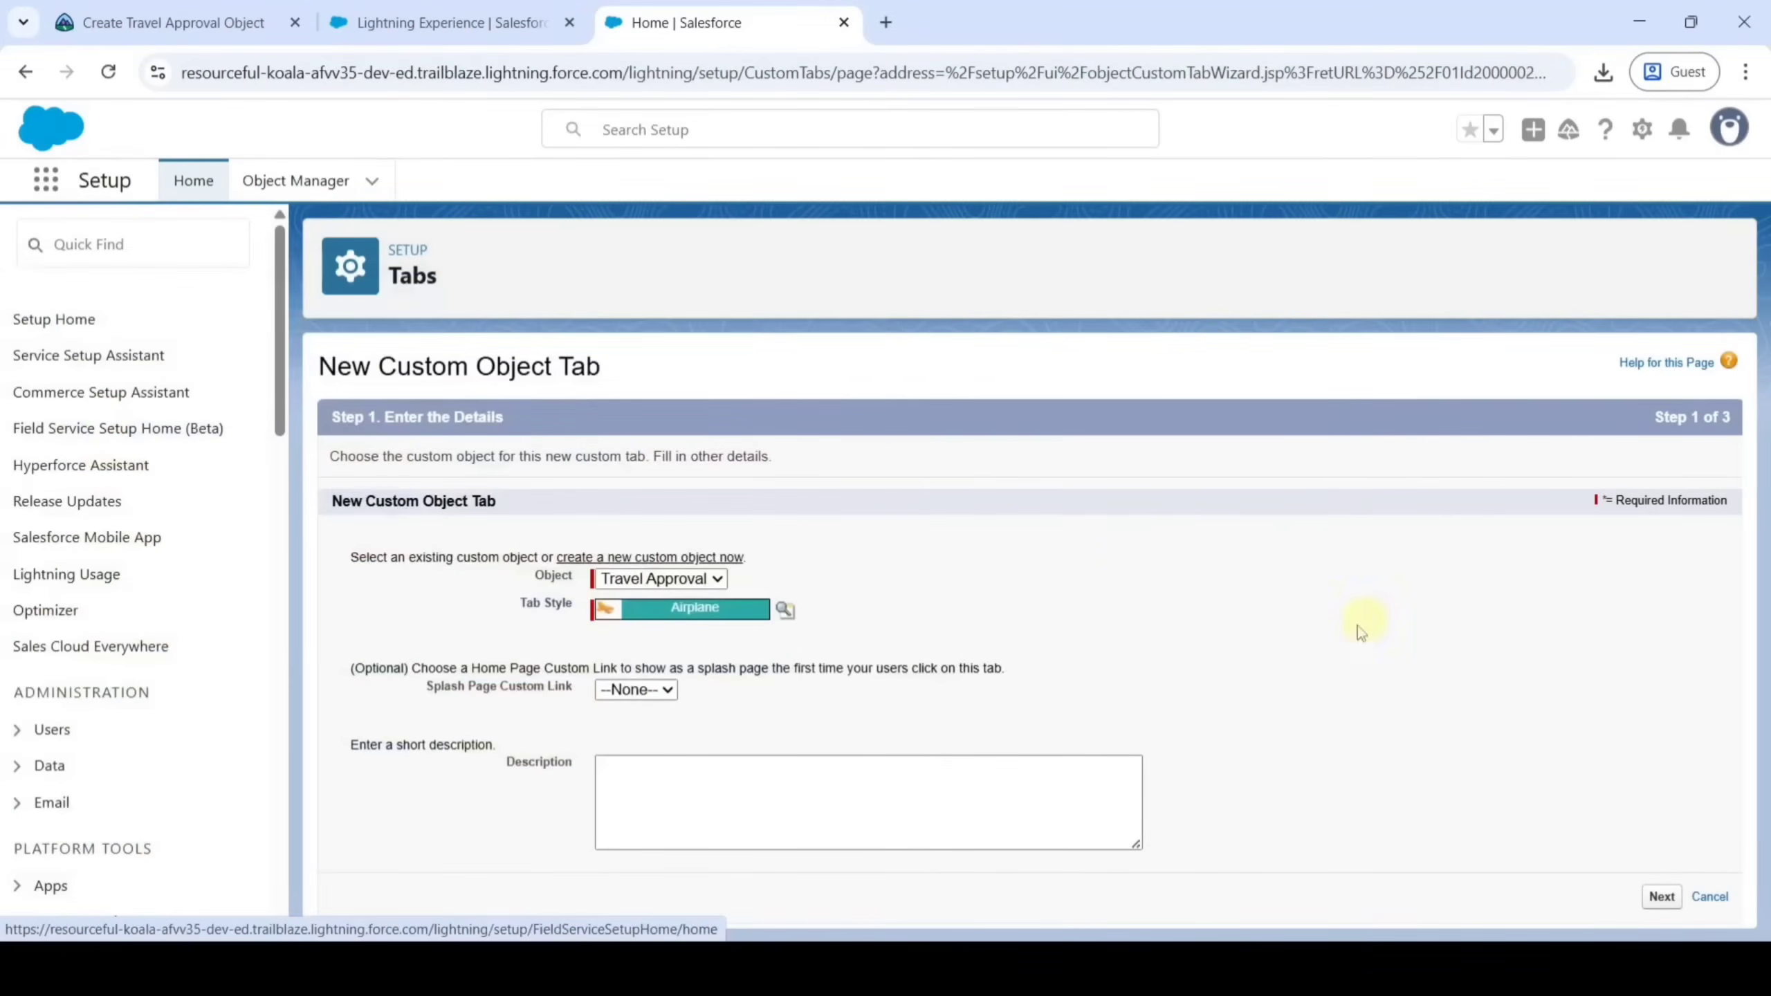
left_click(1661, 898)
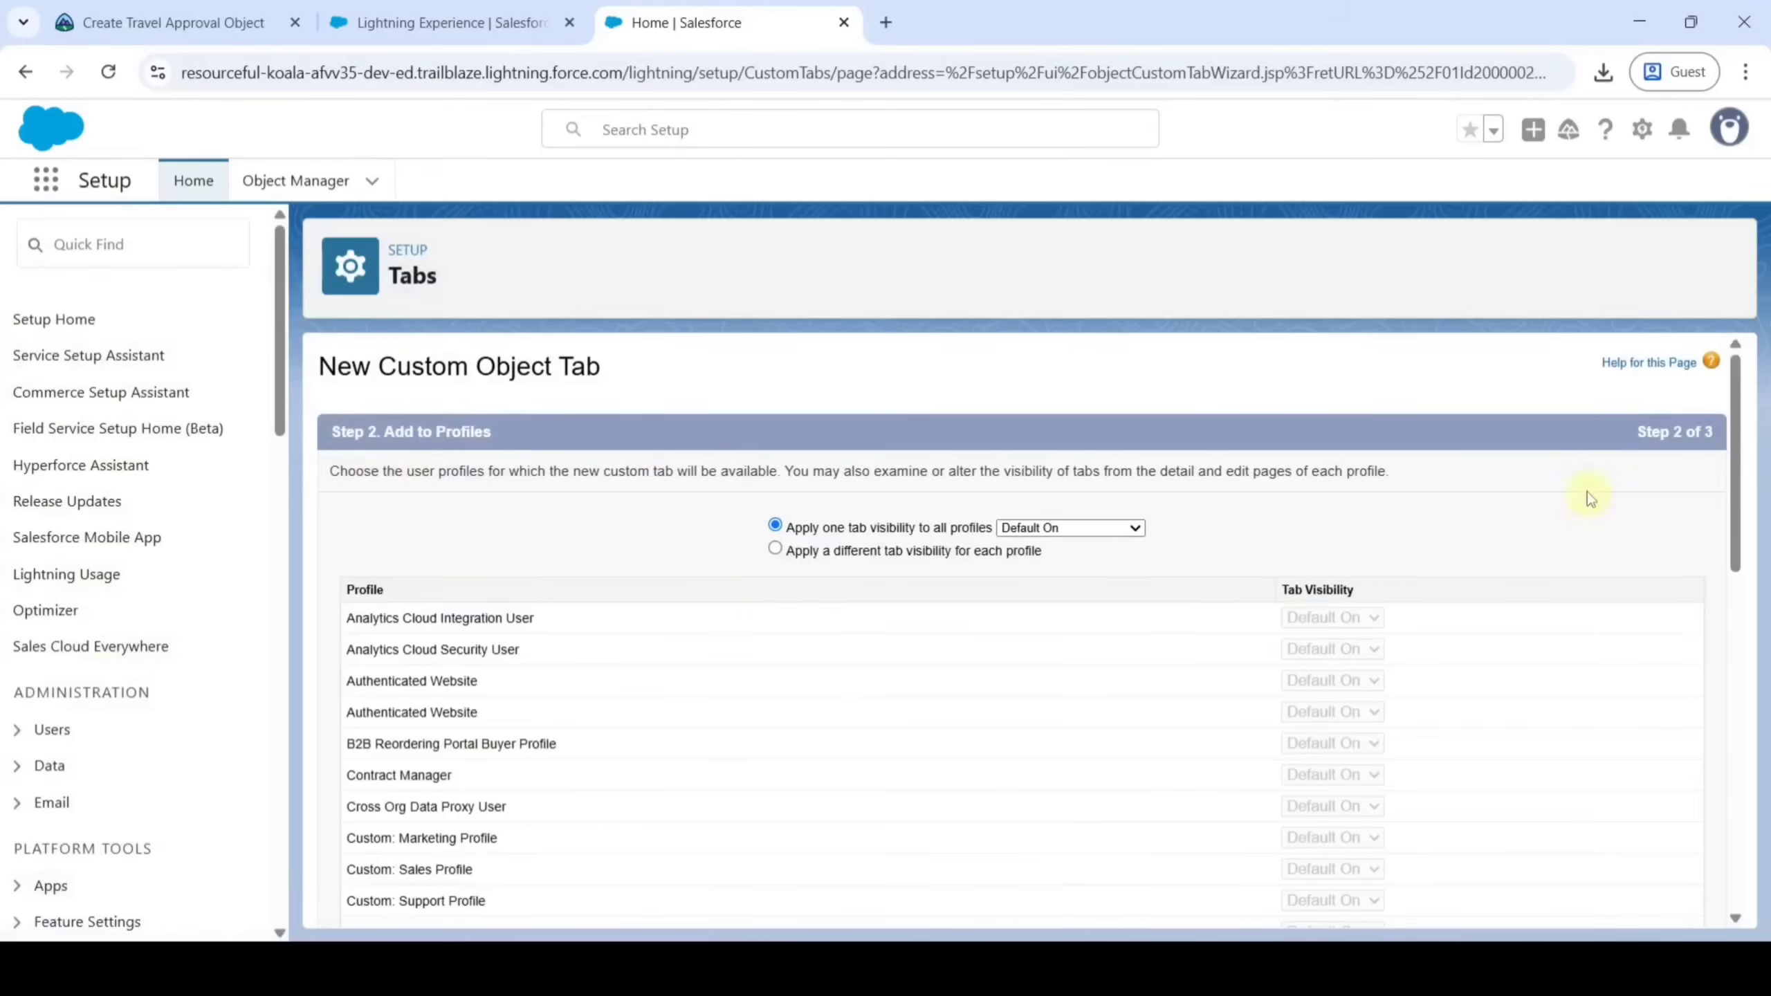
scroll(1544, 614, "down", 15)
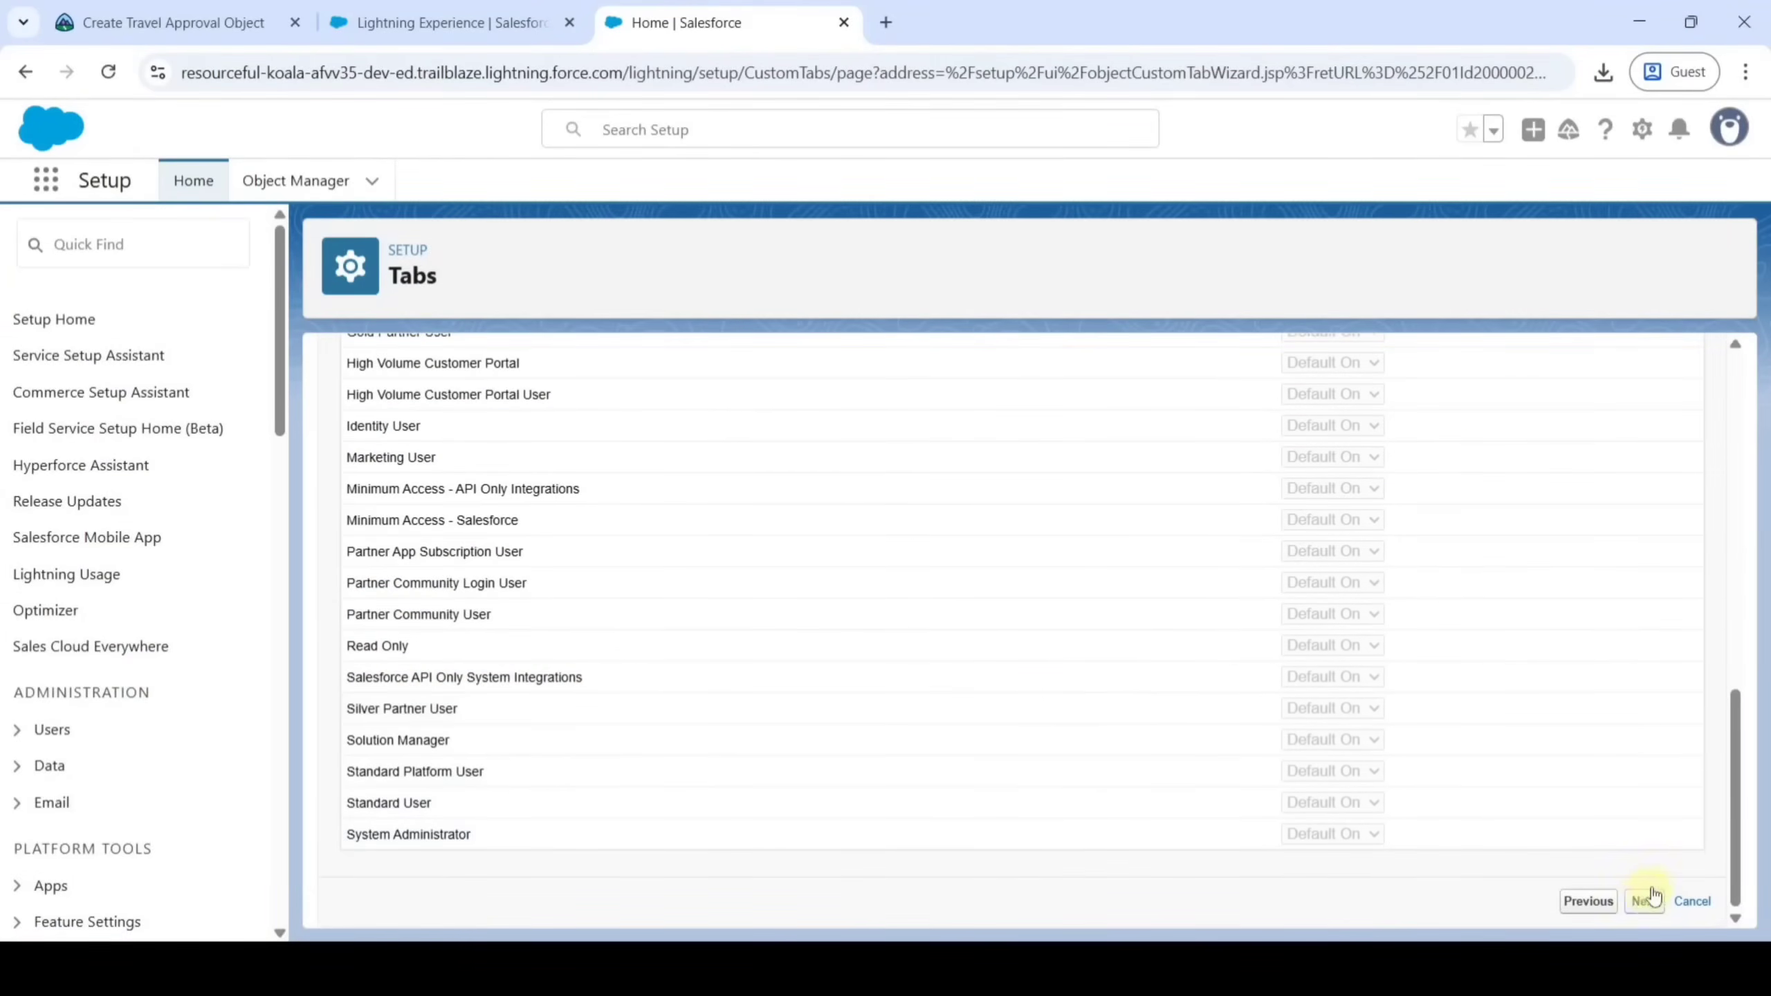
left_click(1644, 901)
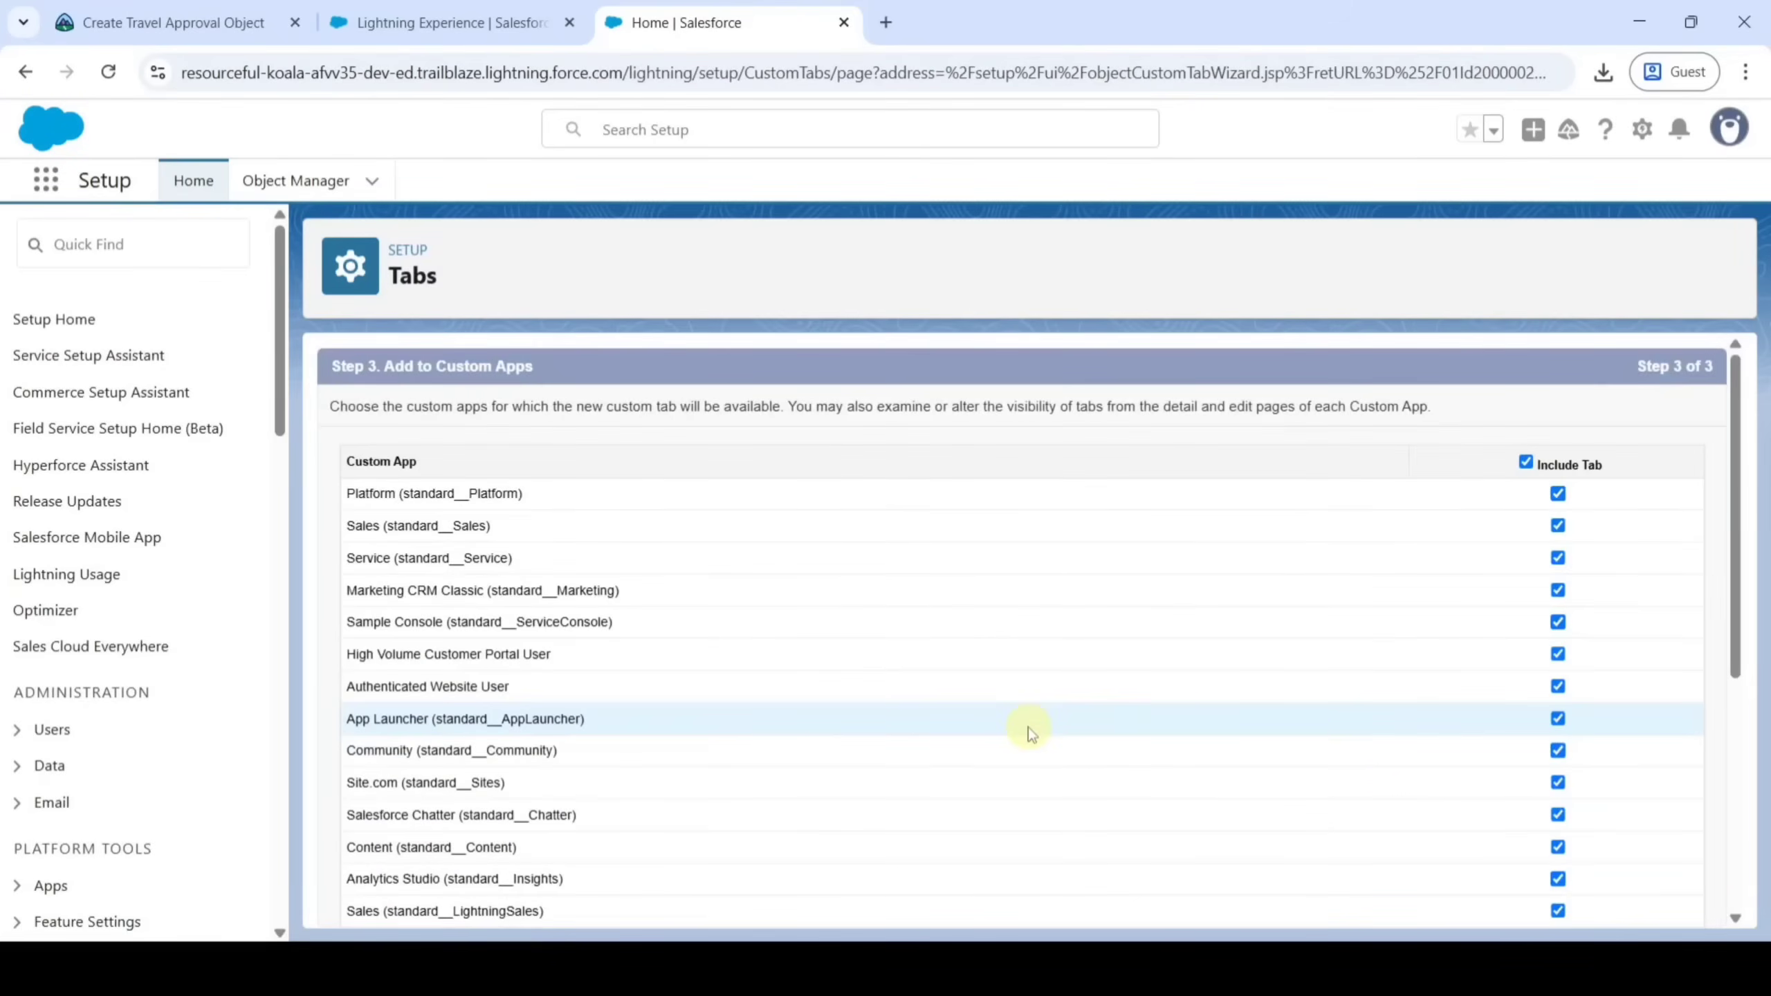
Include the tab only in Travel App, excluding all other custom apps, and save the tab
left_click(1526, 462)
scroll(1325, 574, "down", 5)
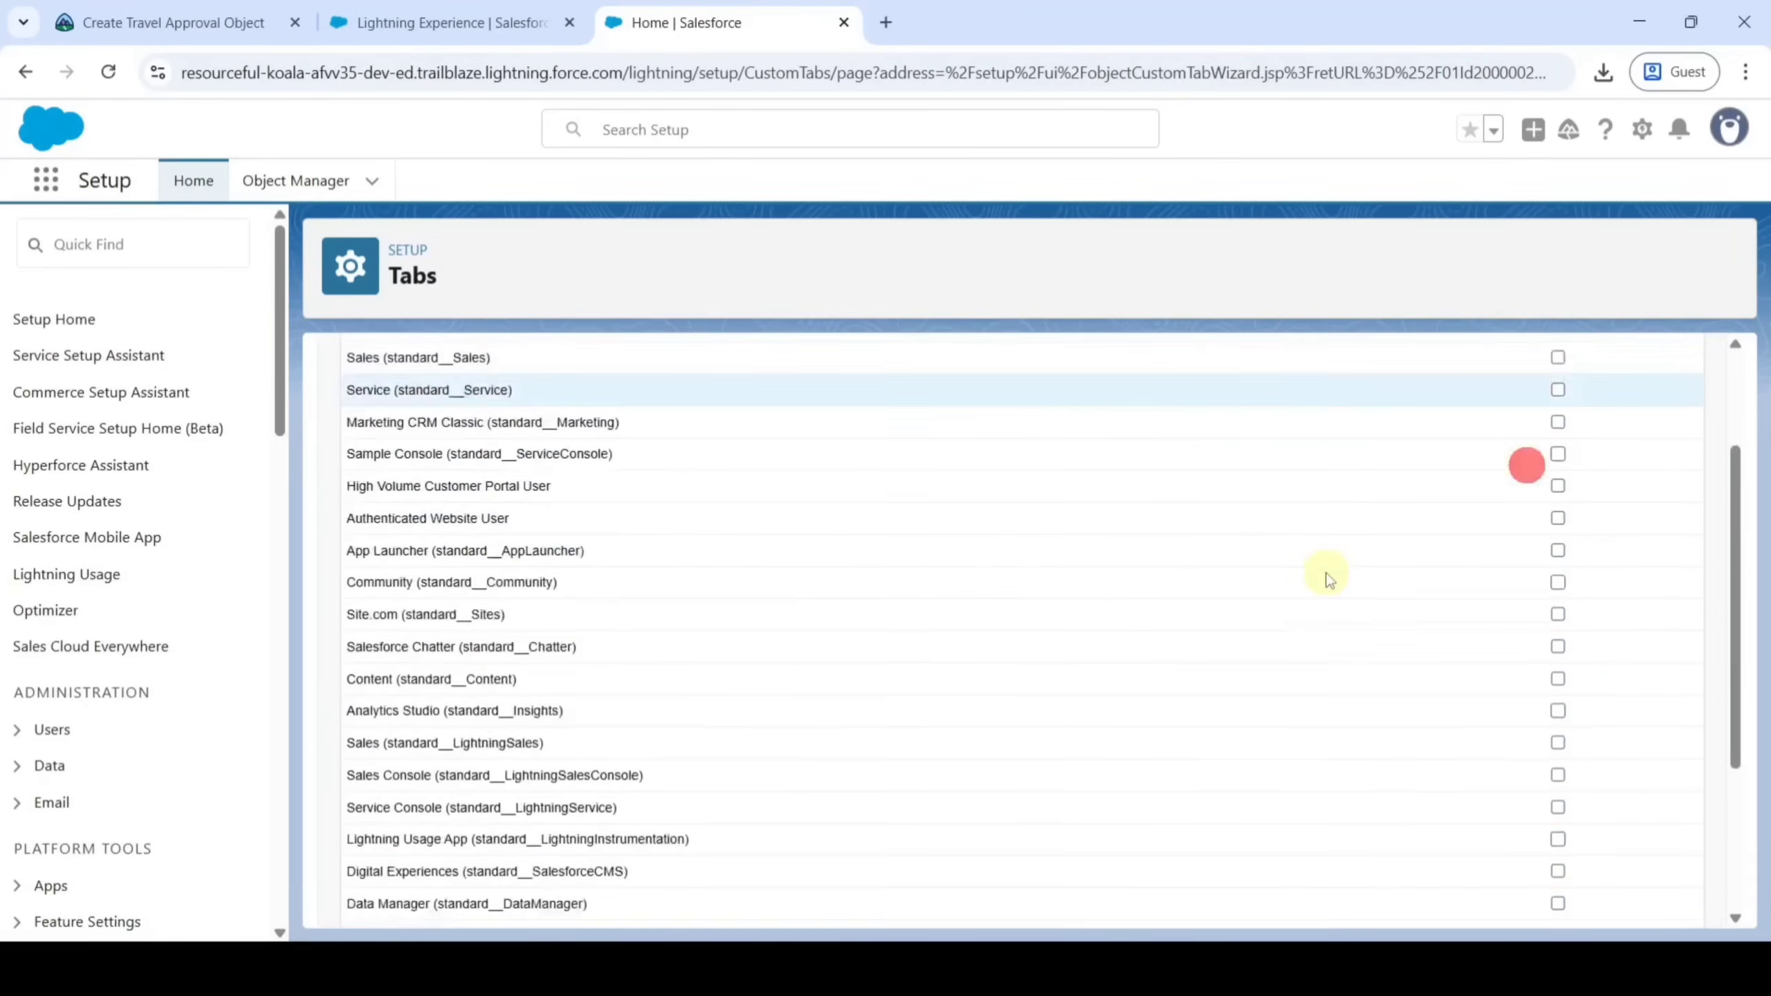
left_click(1560, 812)
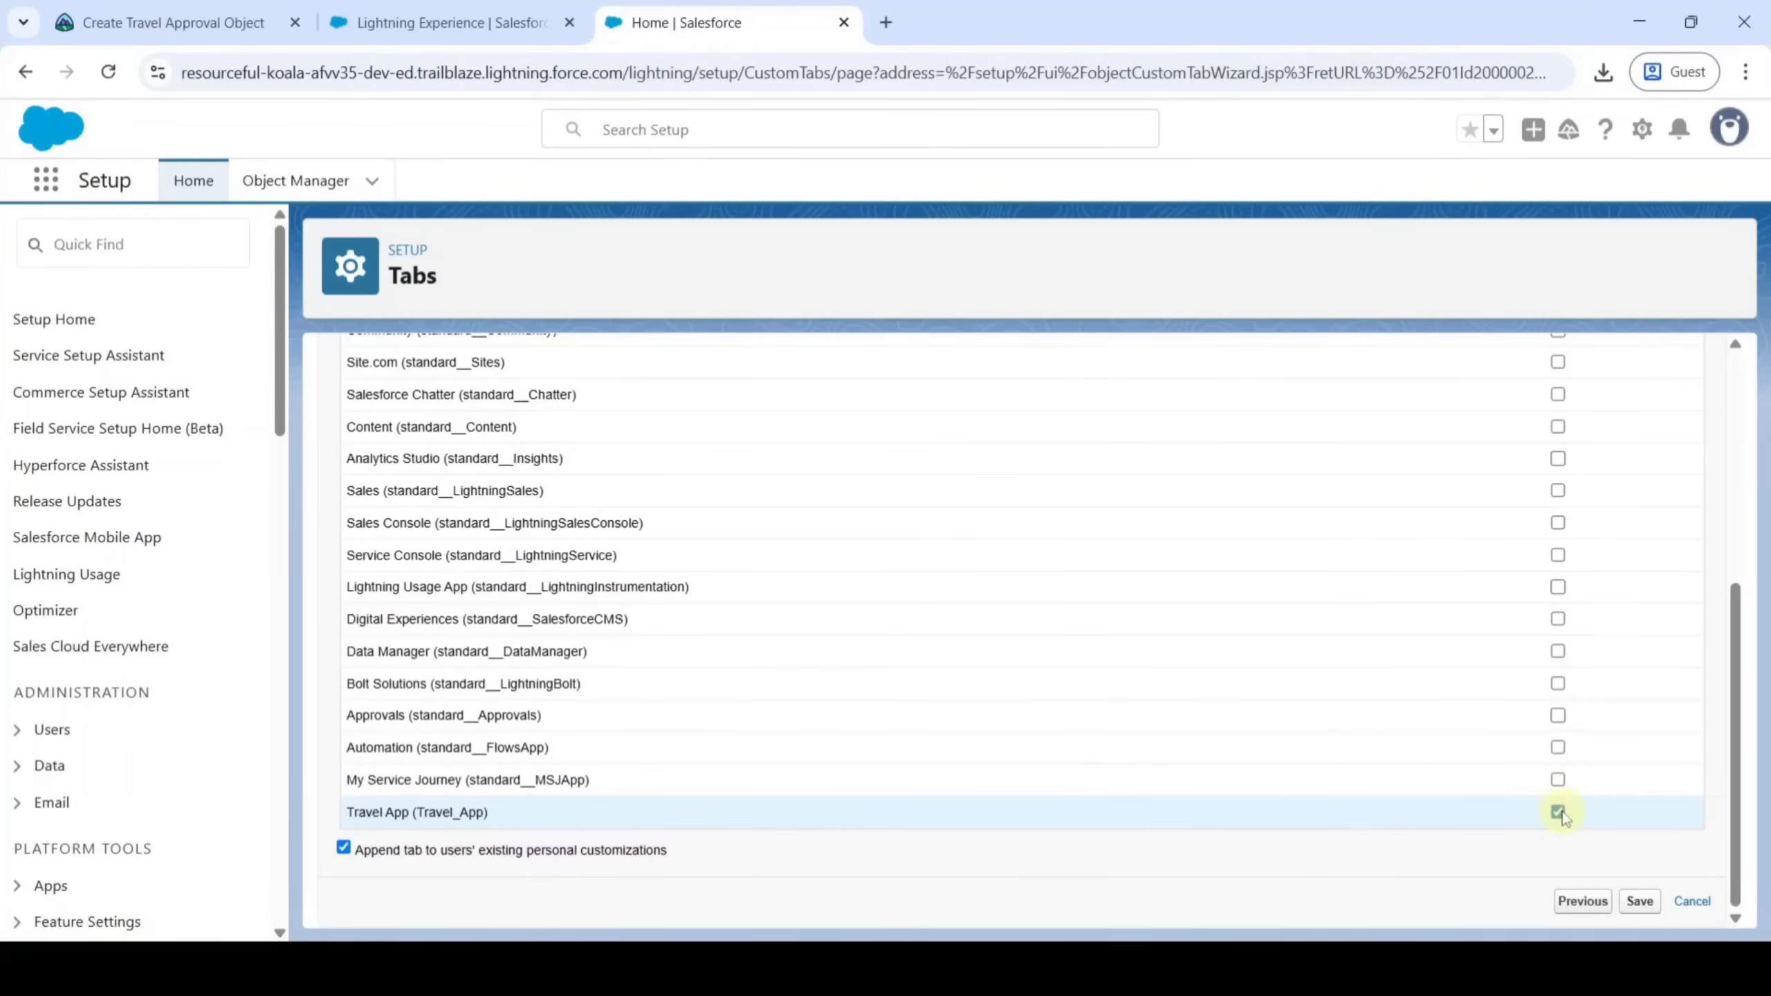
left_click(1641, 902)
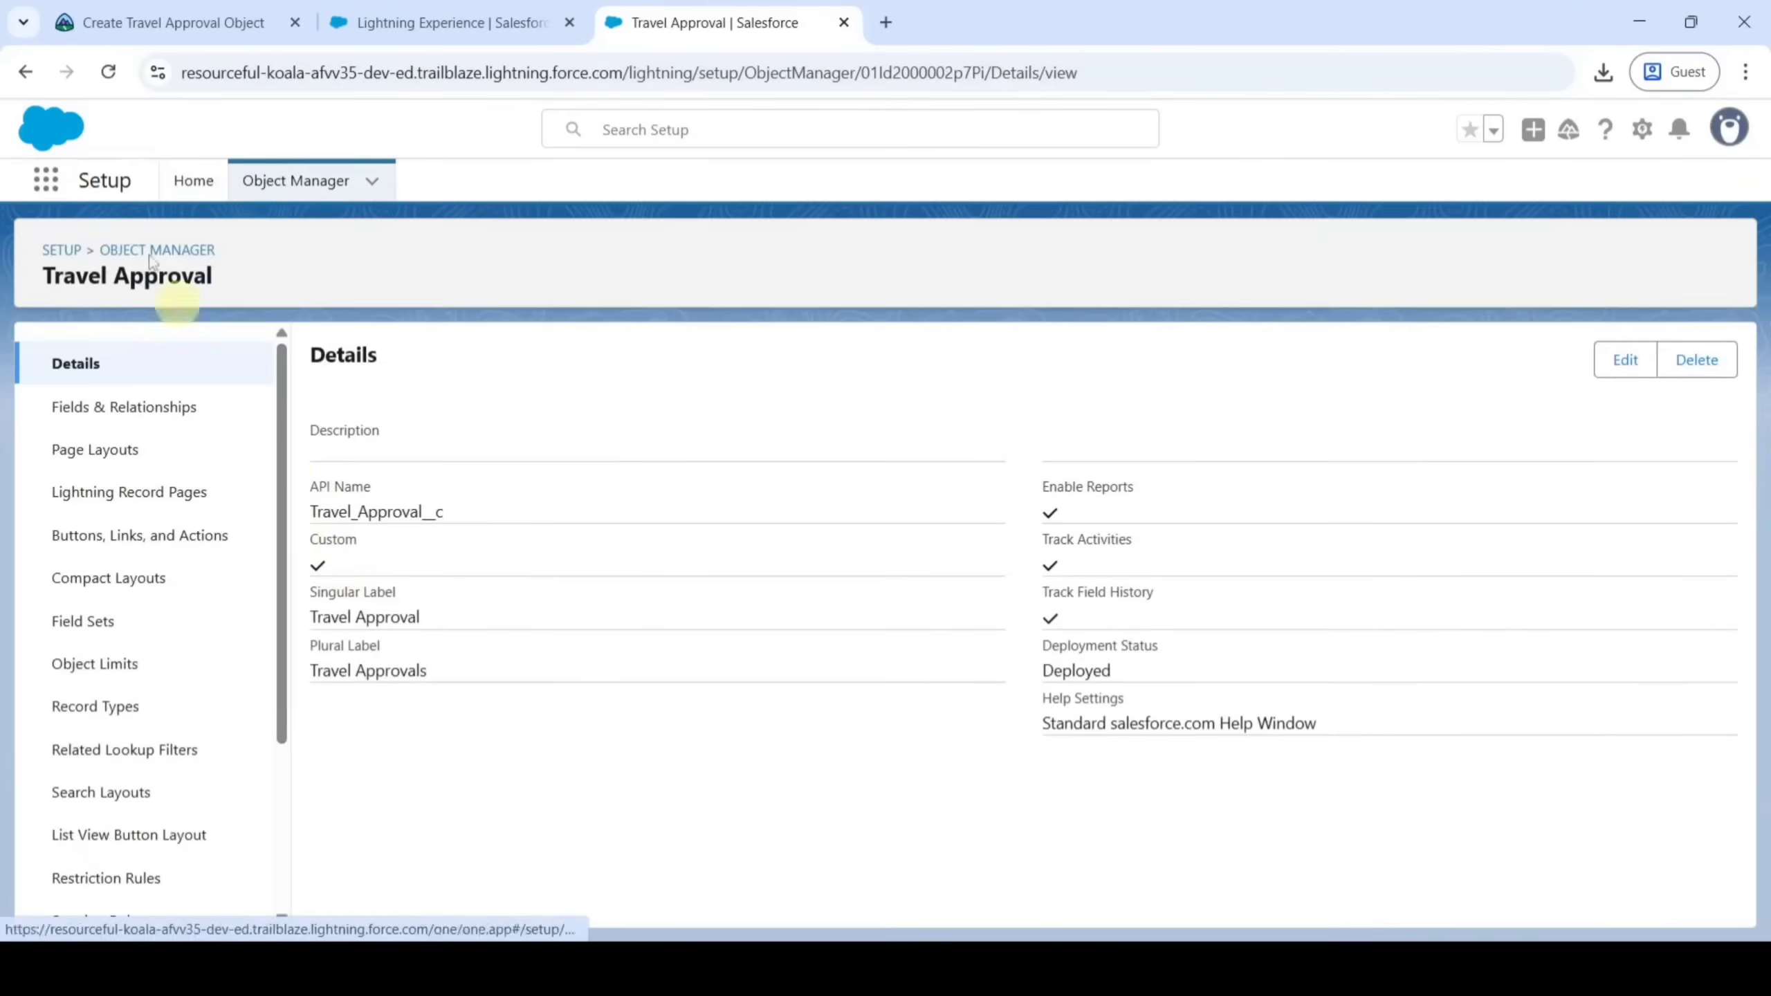
Review the Trailhead instructions for the fields to create on the Travel Approval object, and return to Salesforce Setup
left_click(173, 22)
scroll(484, 855, "down", 7)
scroll(484, 741, "down", 5)
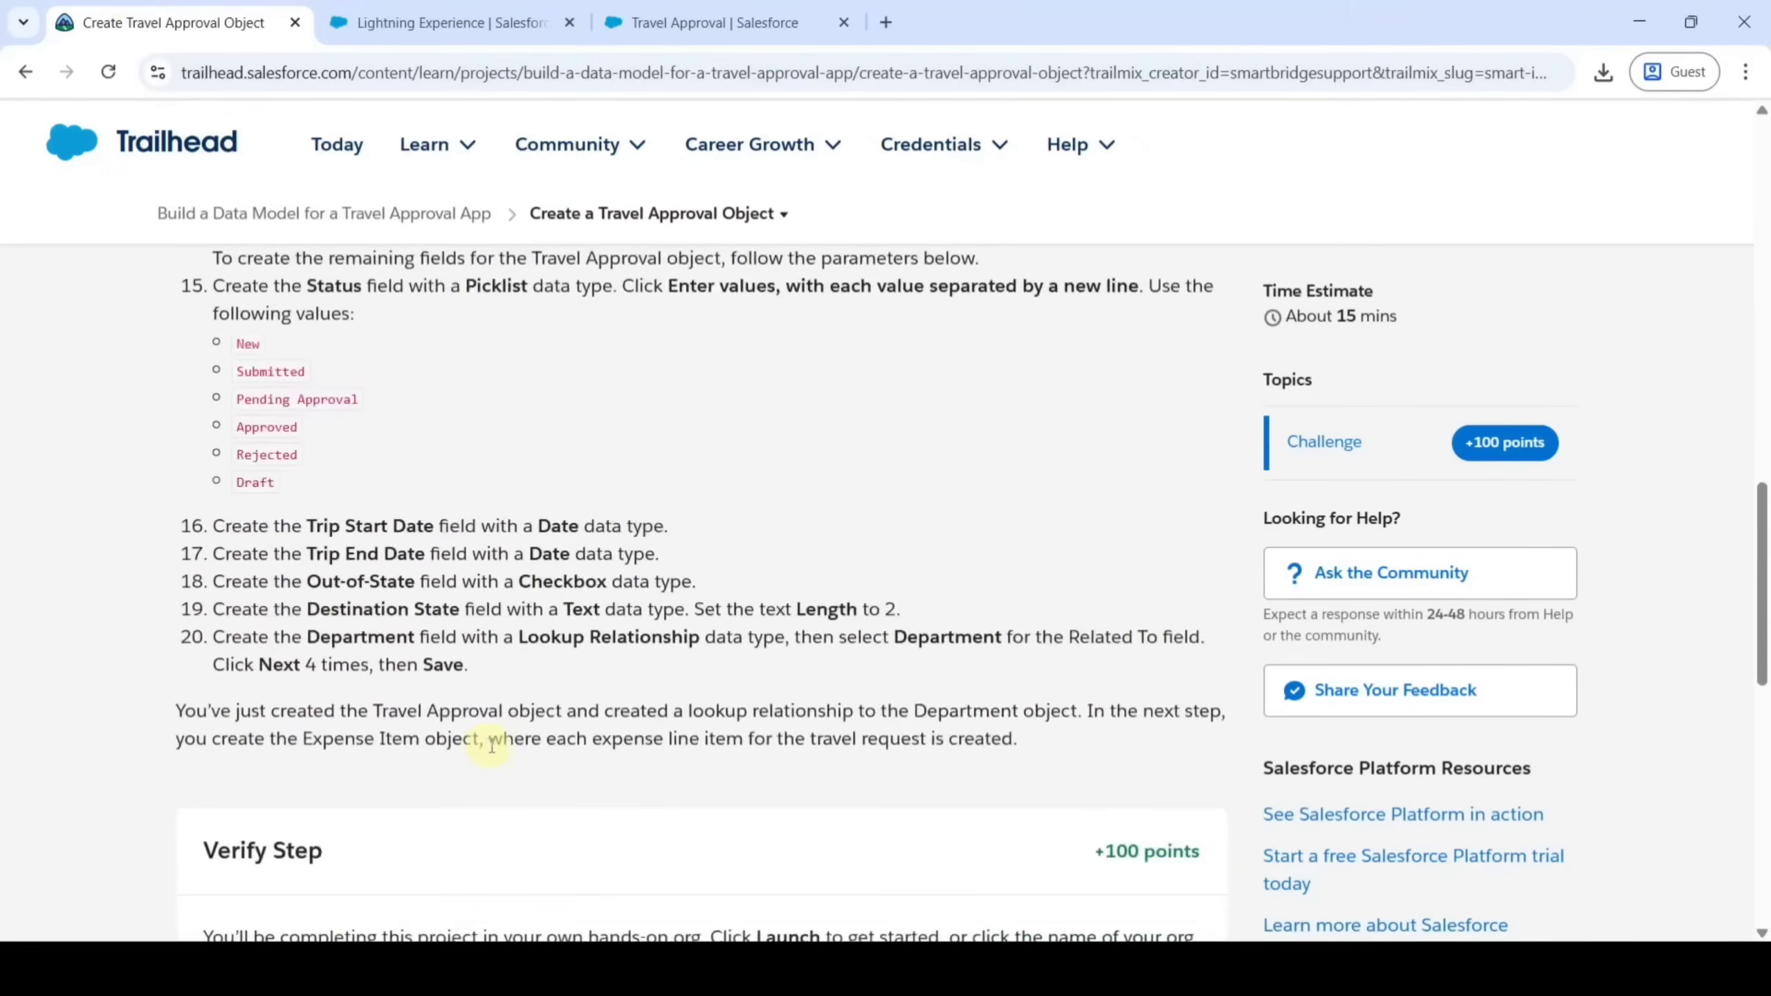
scroll(502, 744, "up", 10)
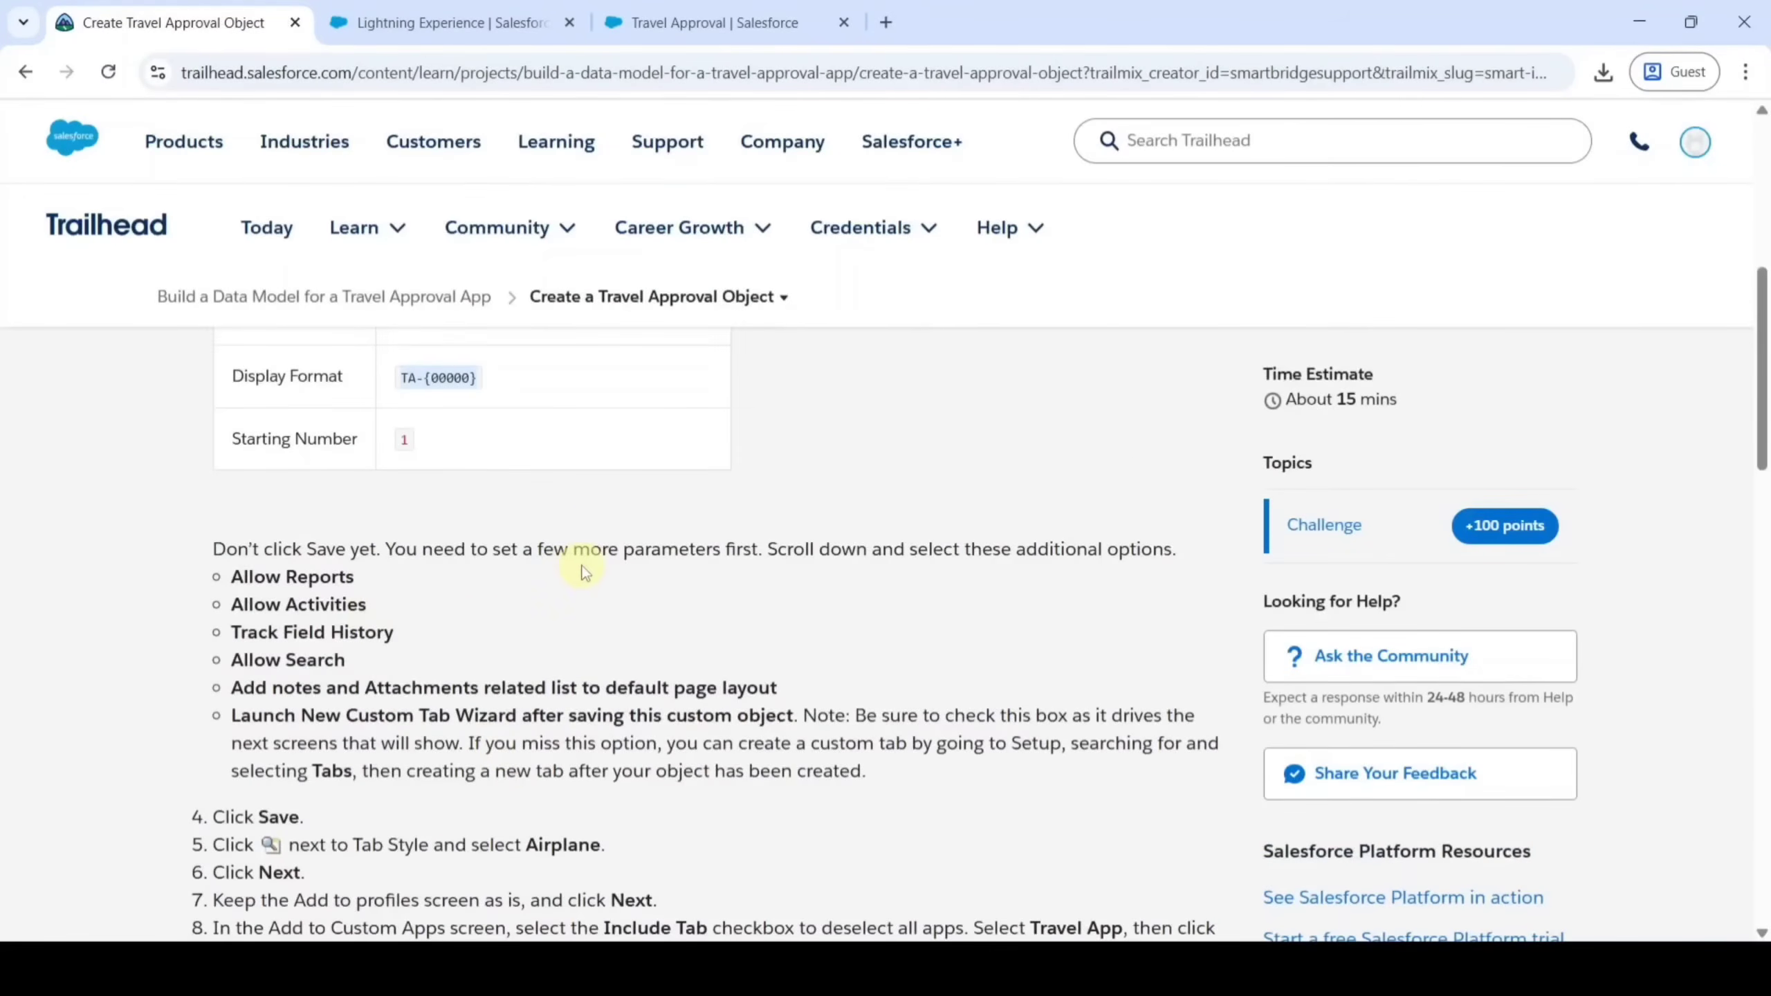
scroll(585, 572, "down", 1)
scroll(585, 572, "down", 3)
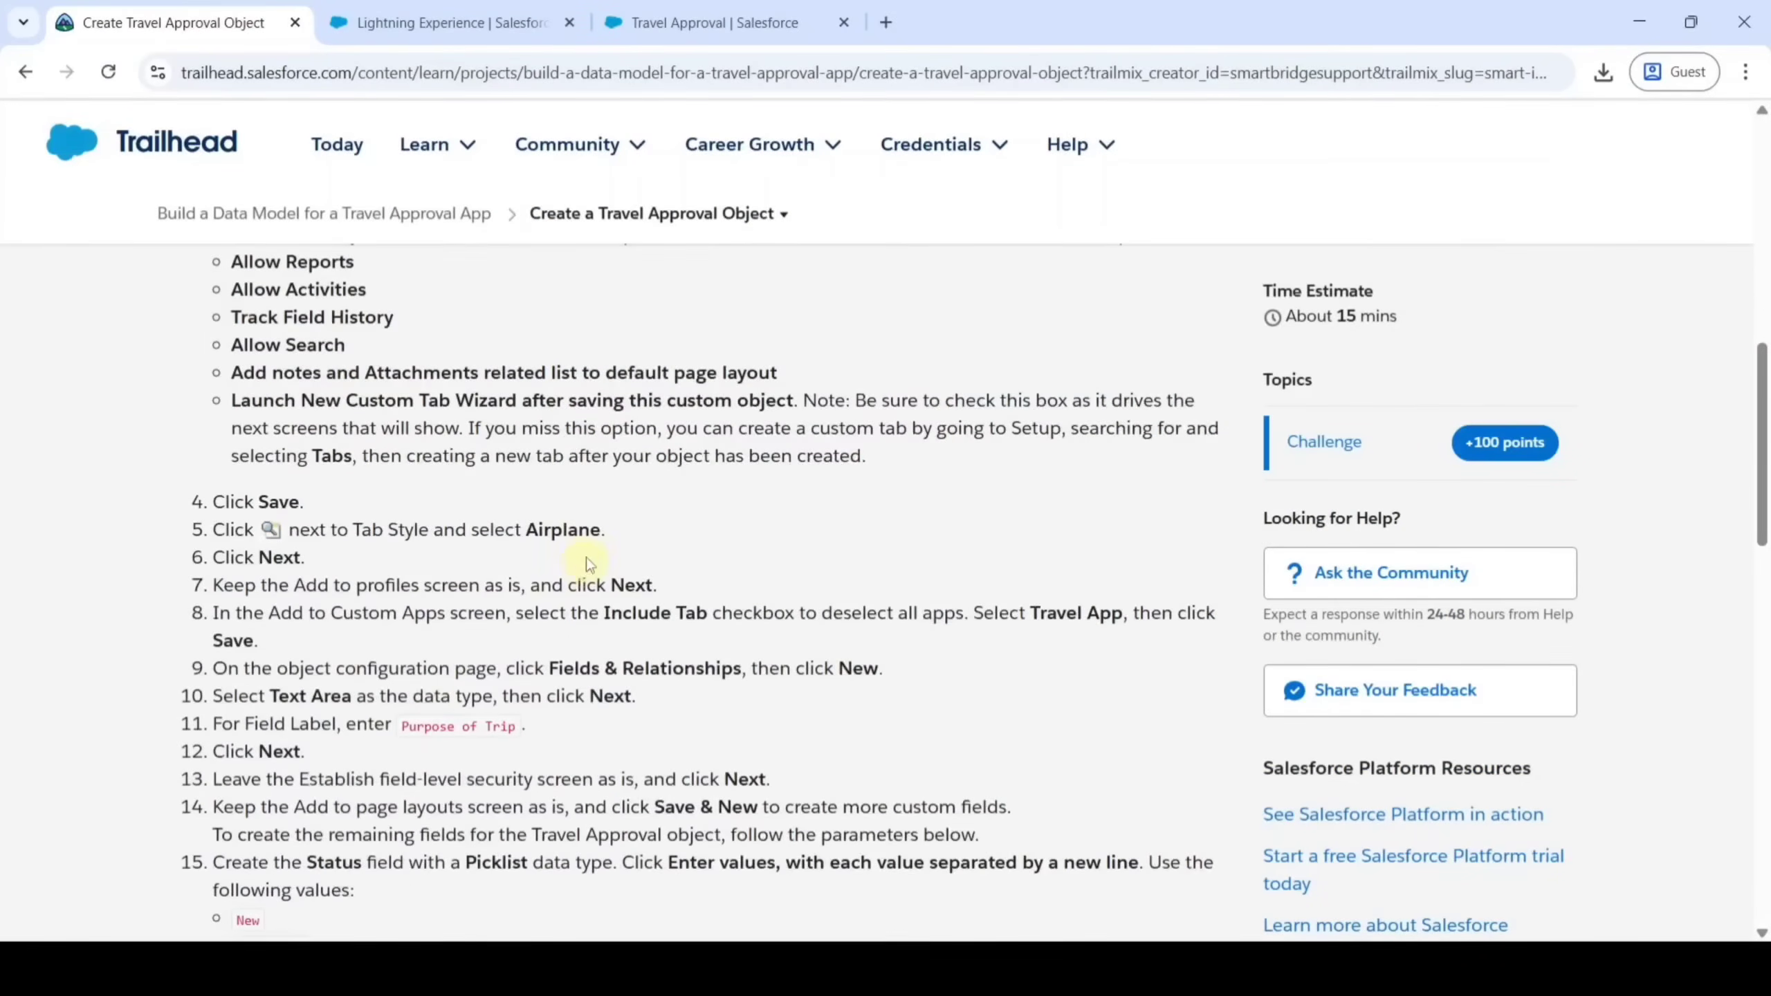
left_click(768, 22)
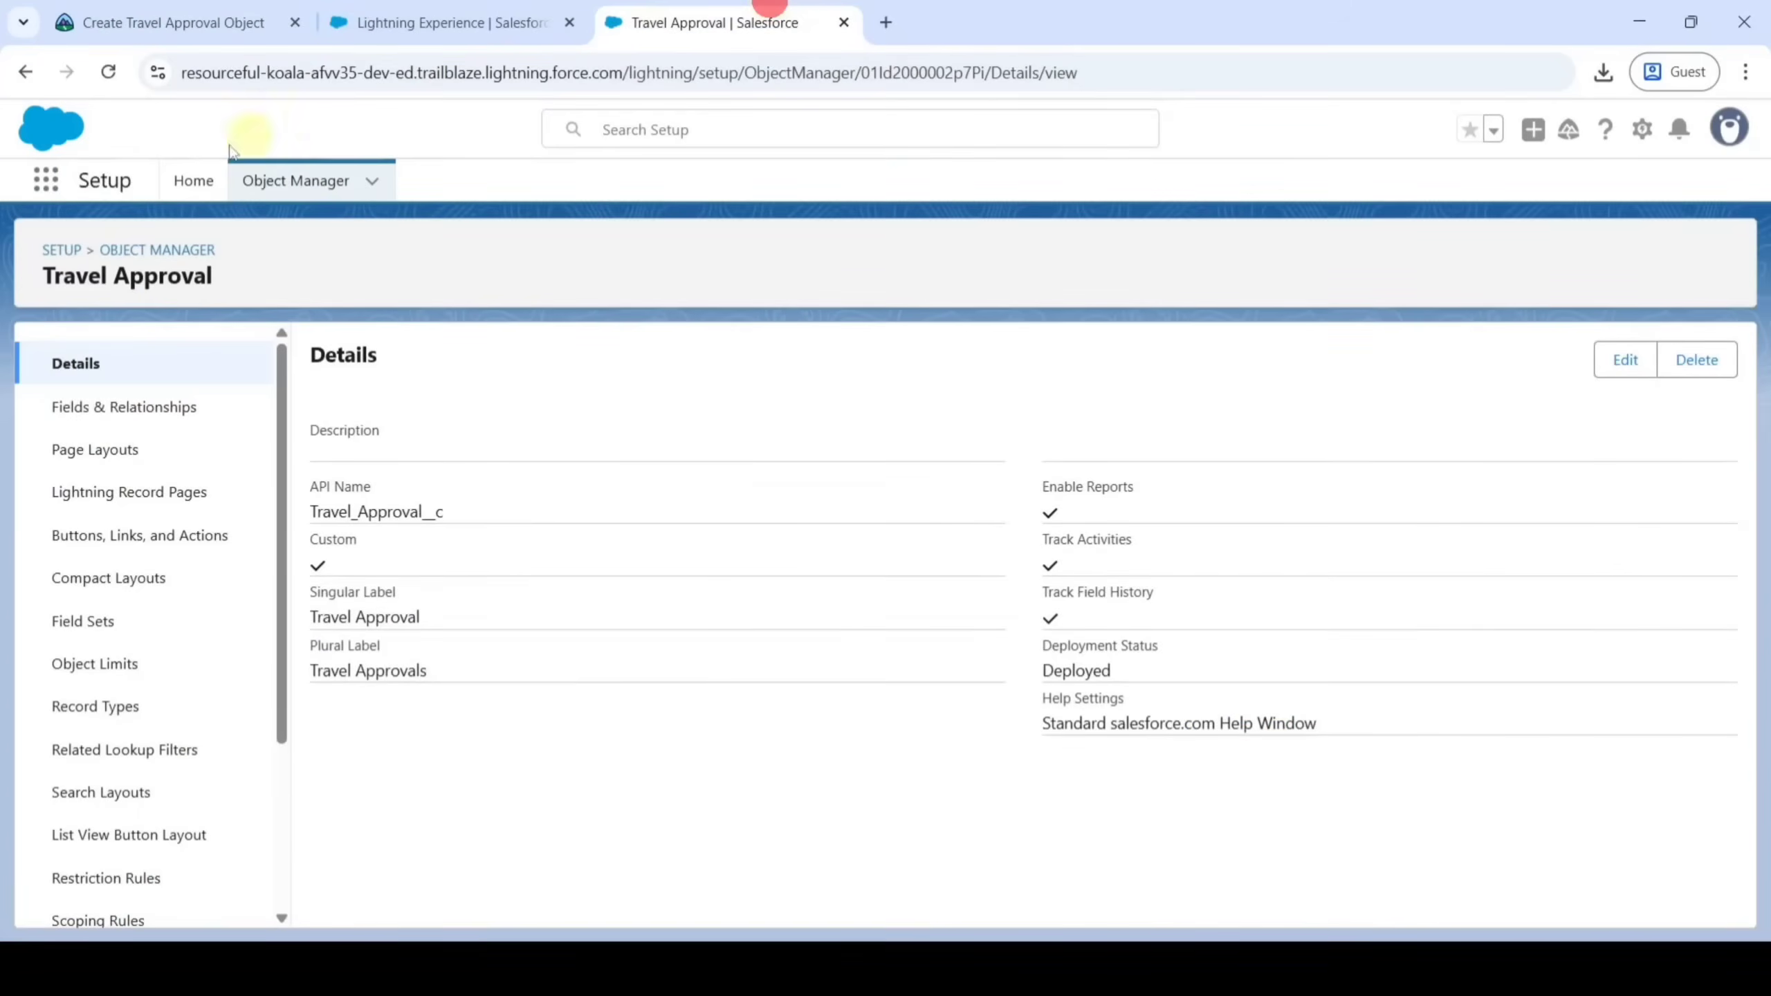
Start a new custom field on the Travel Approval object with the Text Area data type
left_click(148, 417)
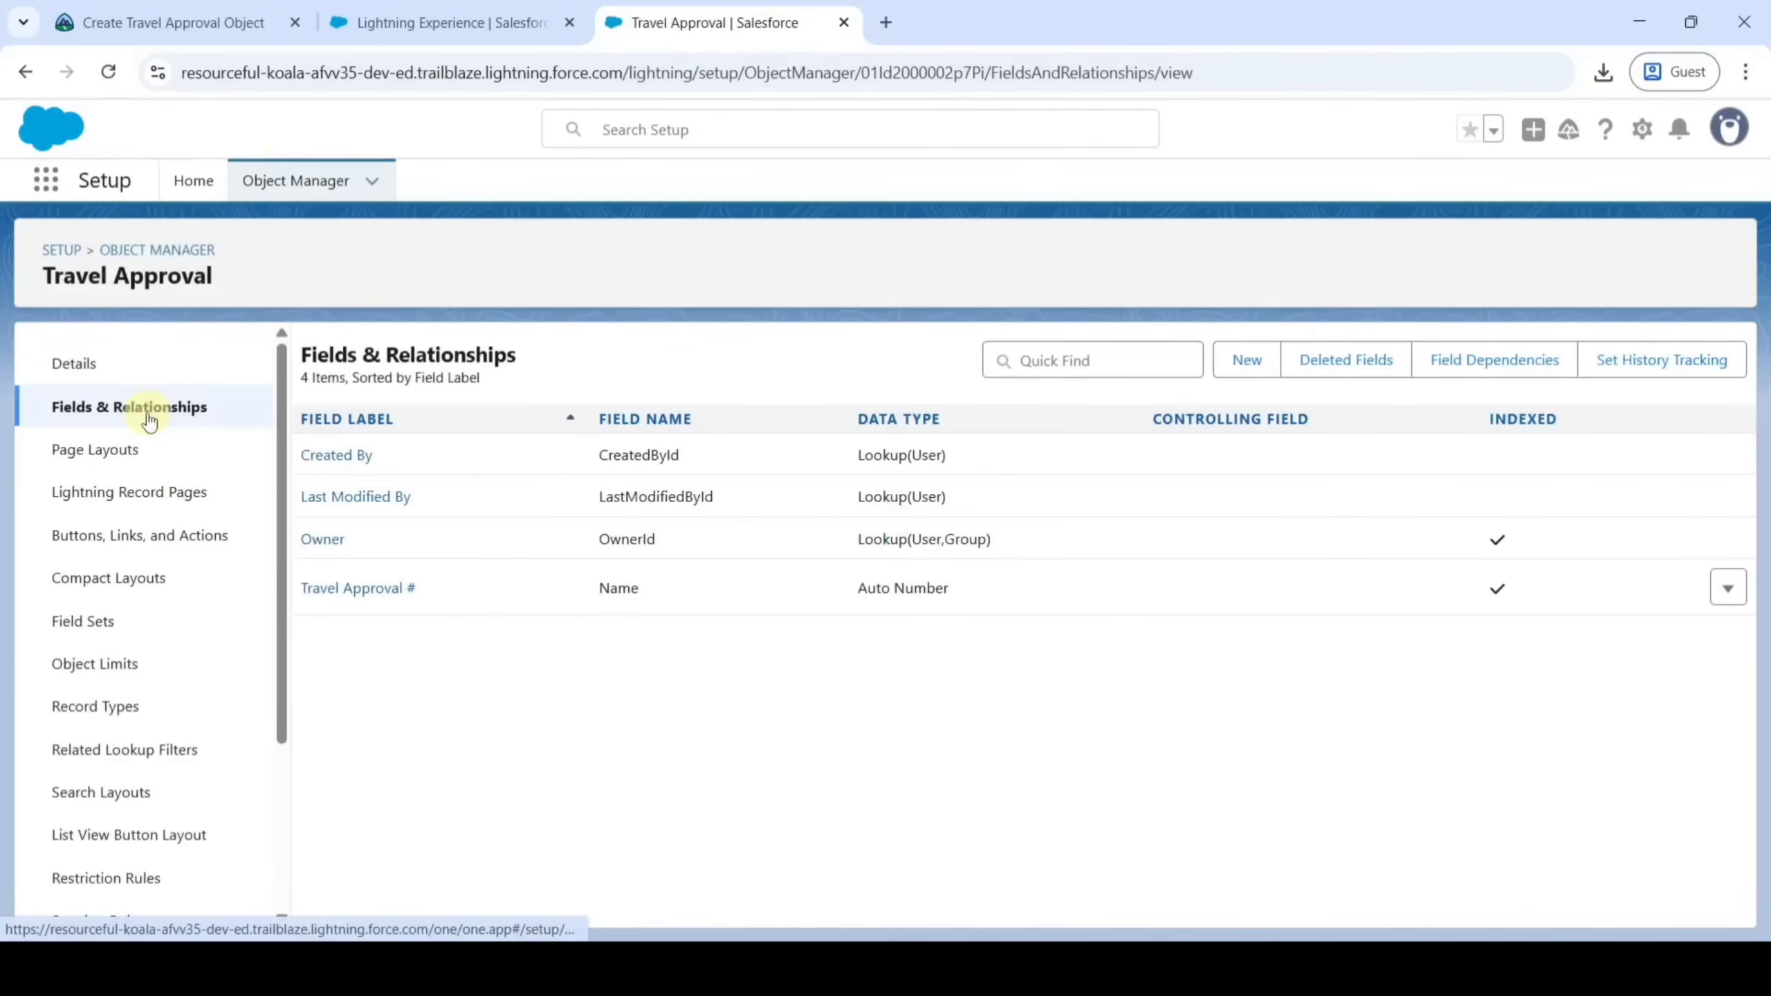
left_click(1235, 378)
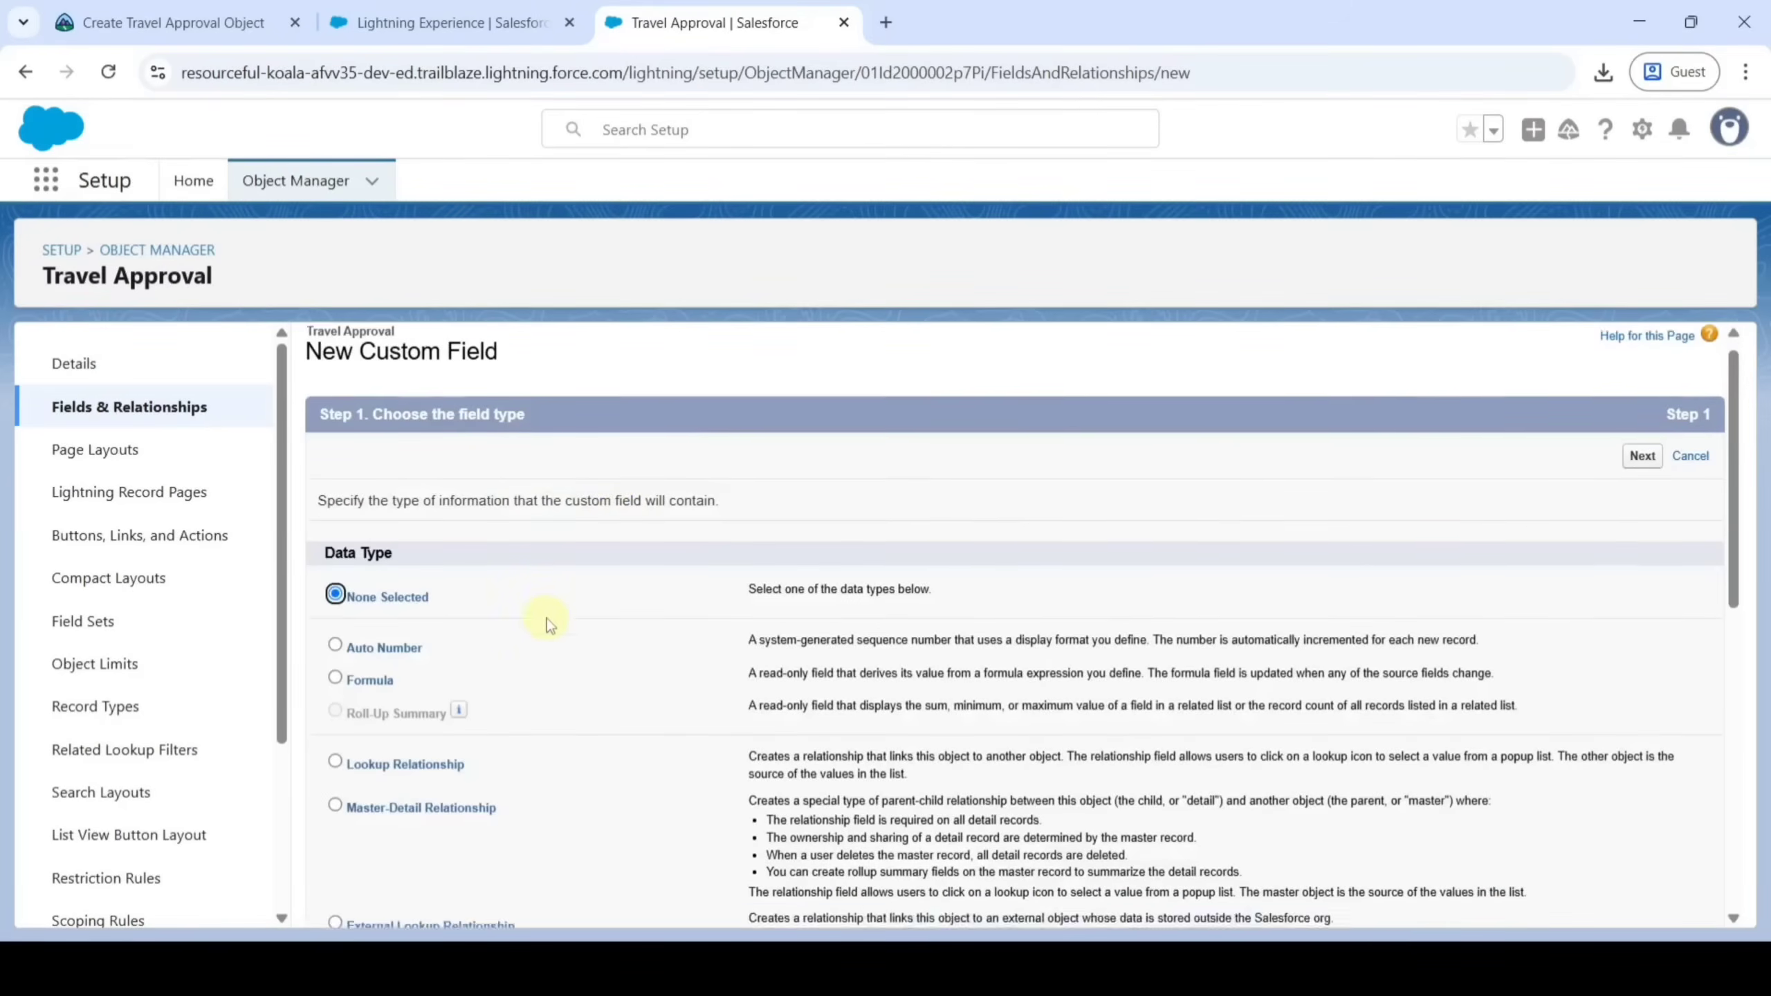
scroll(551, 617, "down", 8)
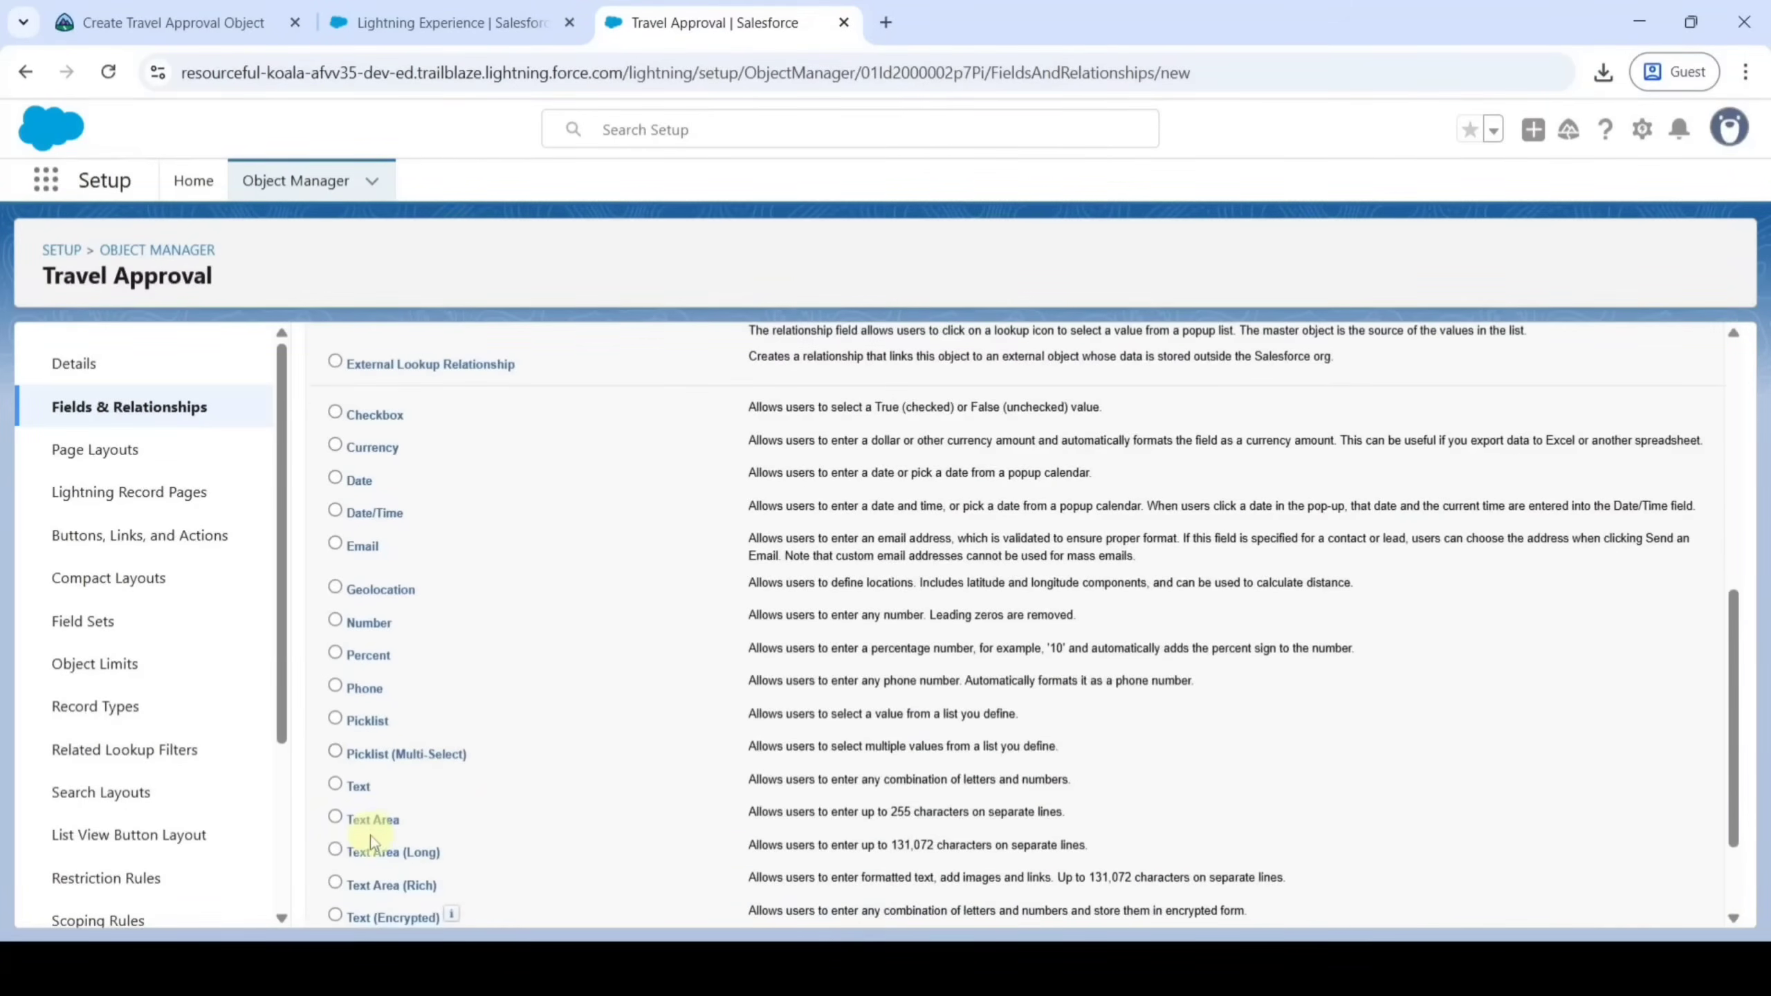
left_click(371, 823)
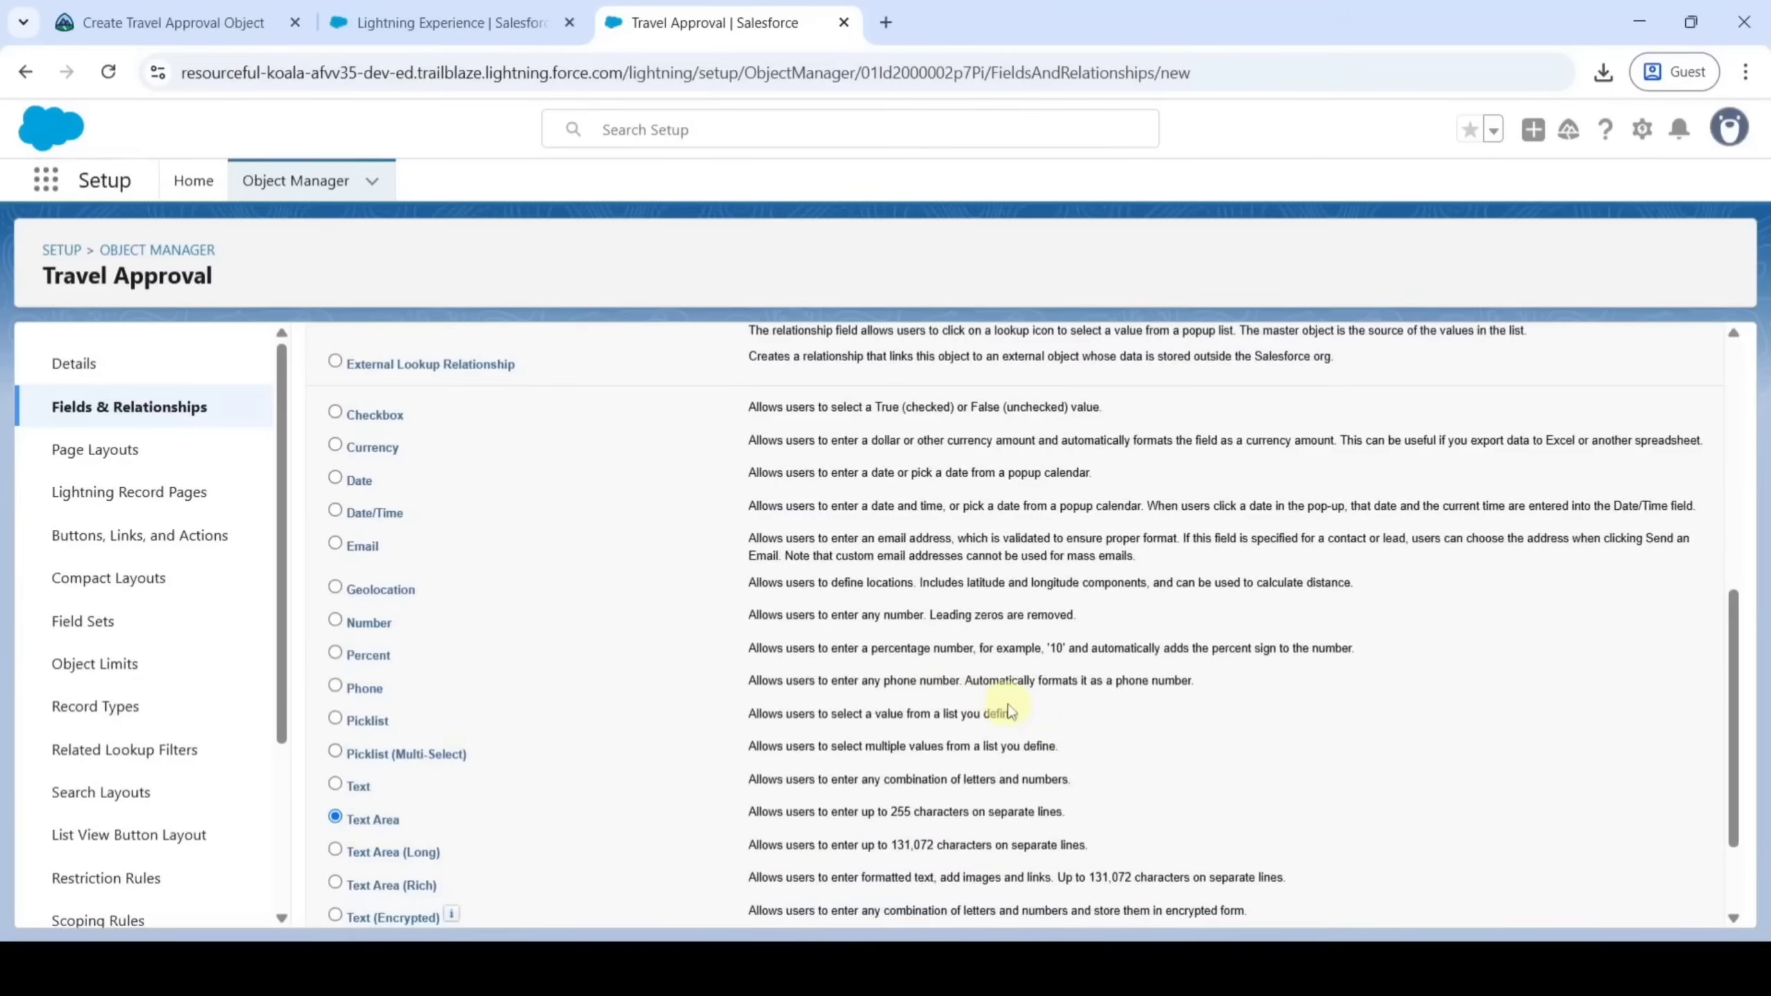
scroll(1046, 697, "up", 8)
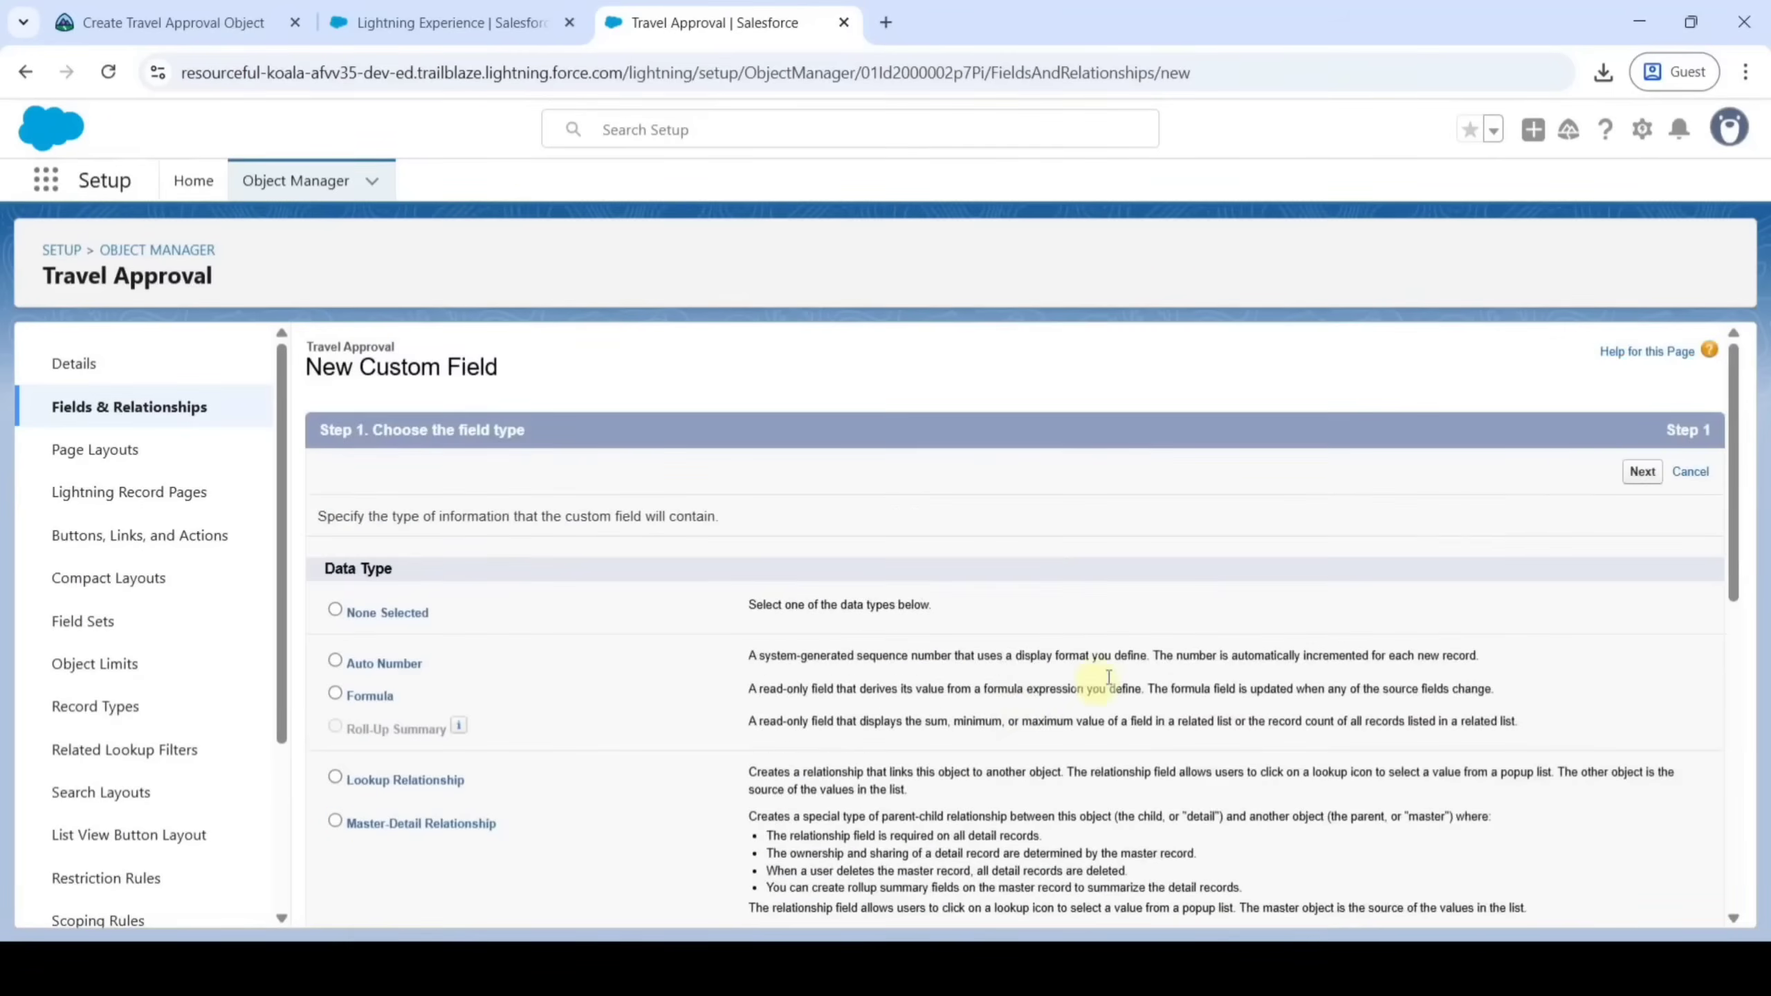
left_click(1640, 471)
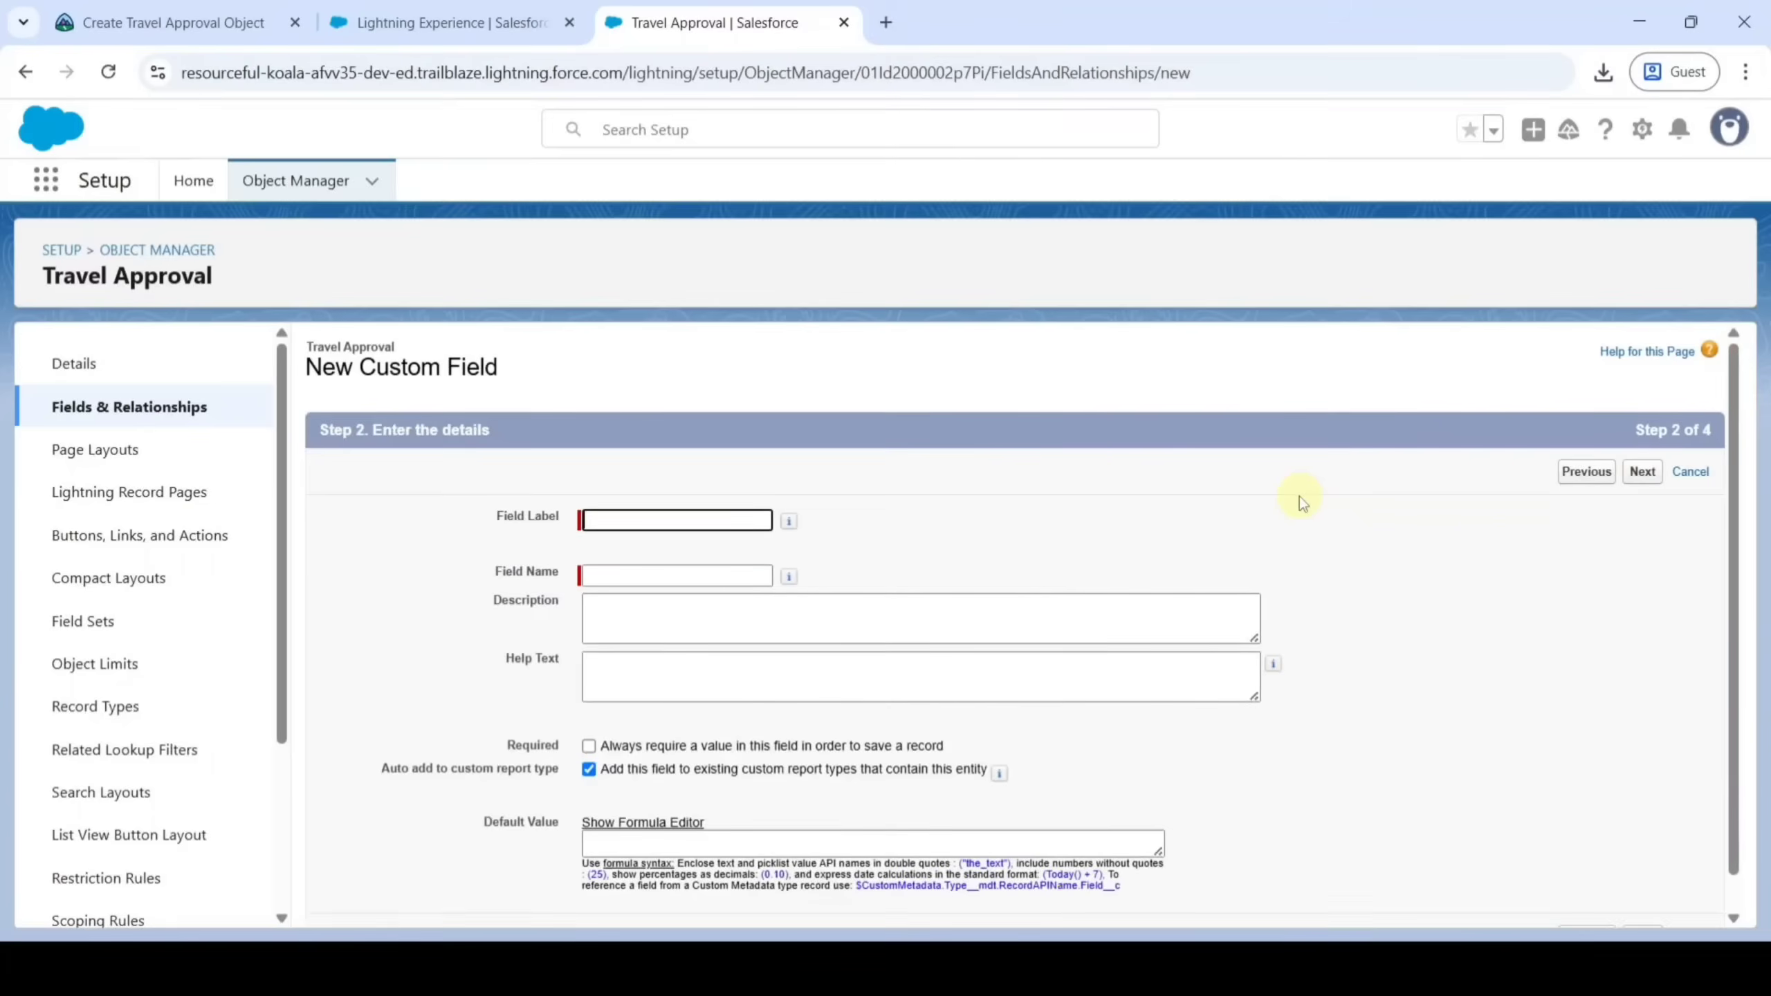
Copy the label Purpose of Trip from the Trailhead instructions and use it as the new field's label
left_click(171, 23)
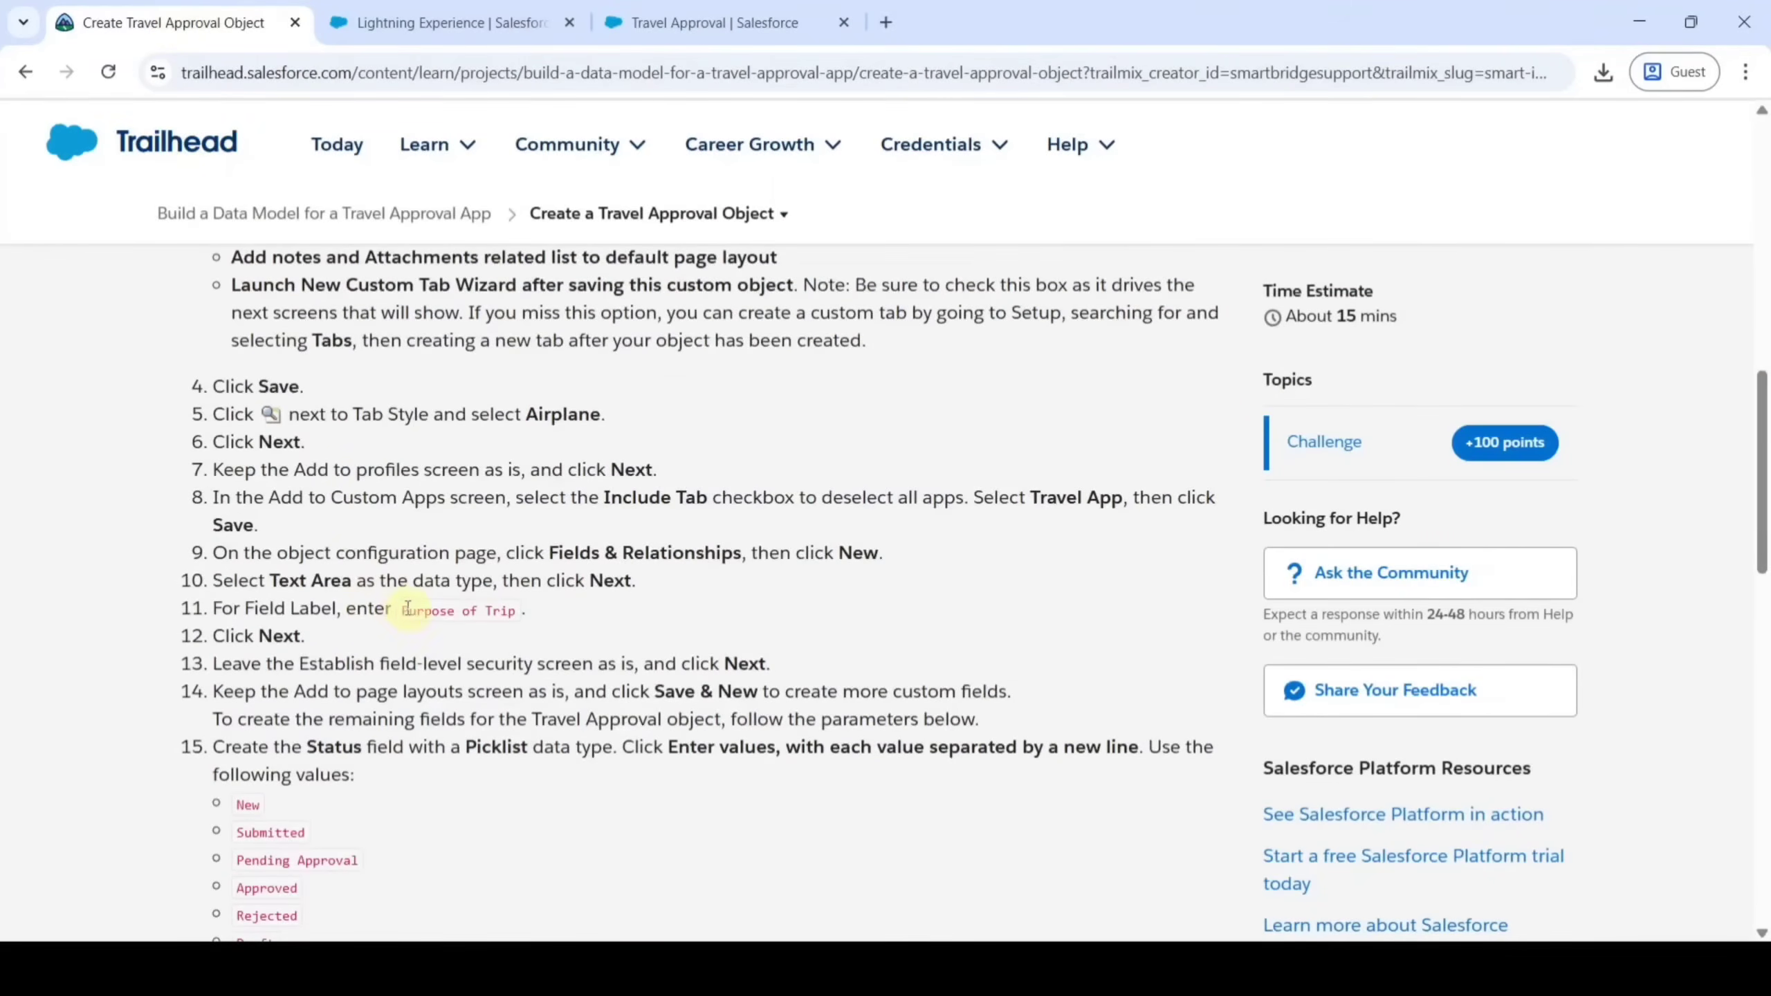
left_click_drag(403, 606, 518, 615)
key("ctrl+c")
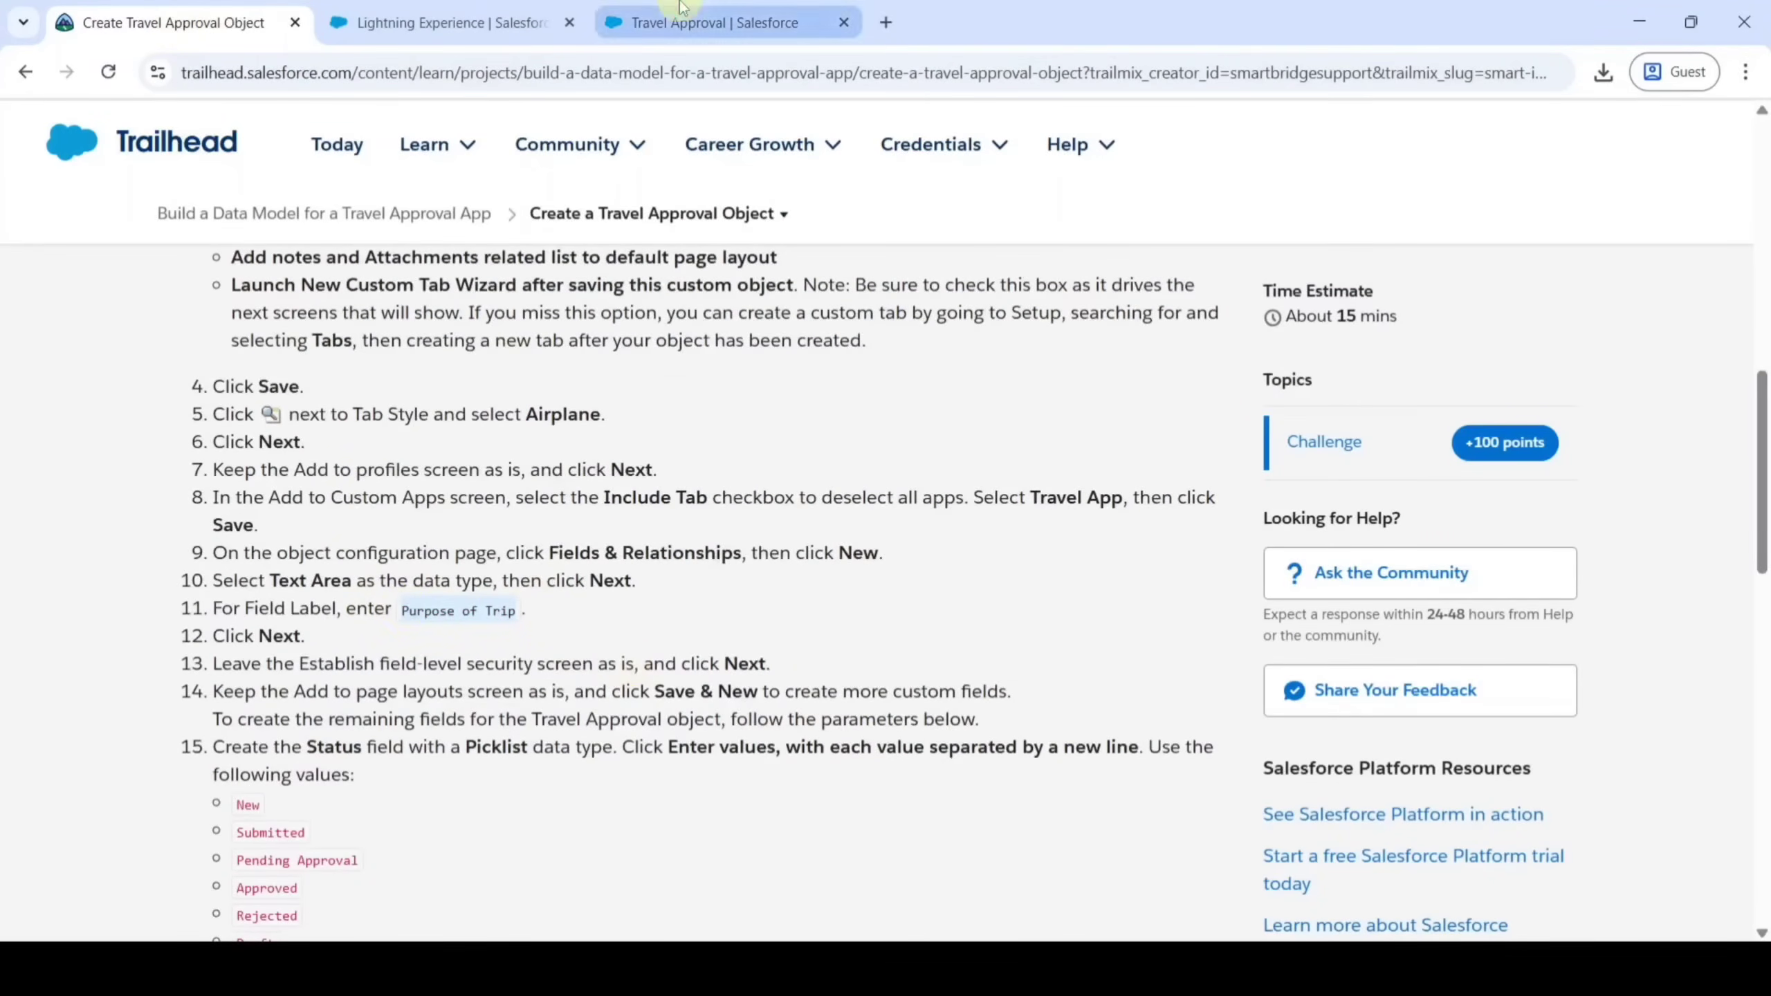
left_click(697, 22)
left_click(645, 516)
key("ctrl+v")
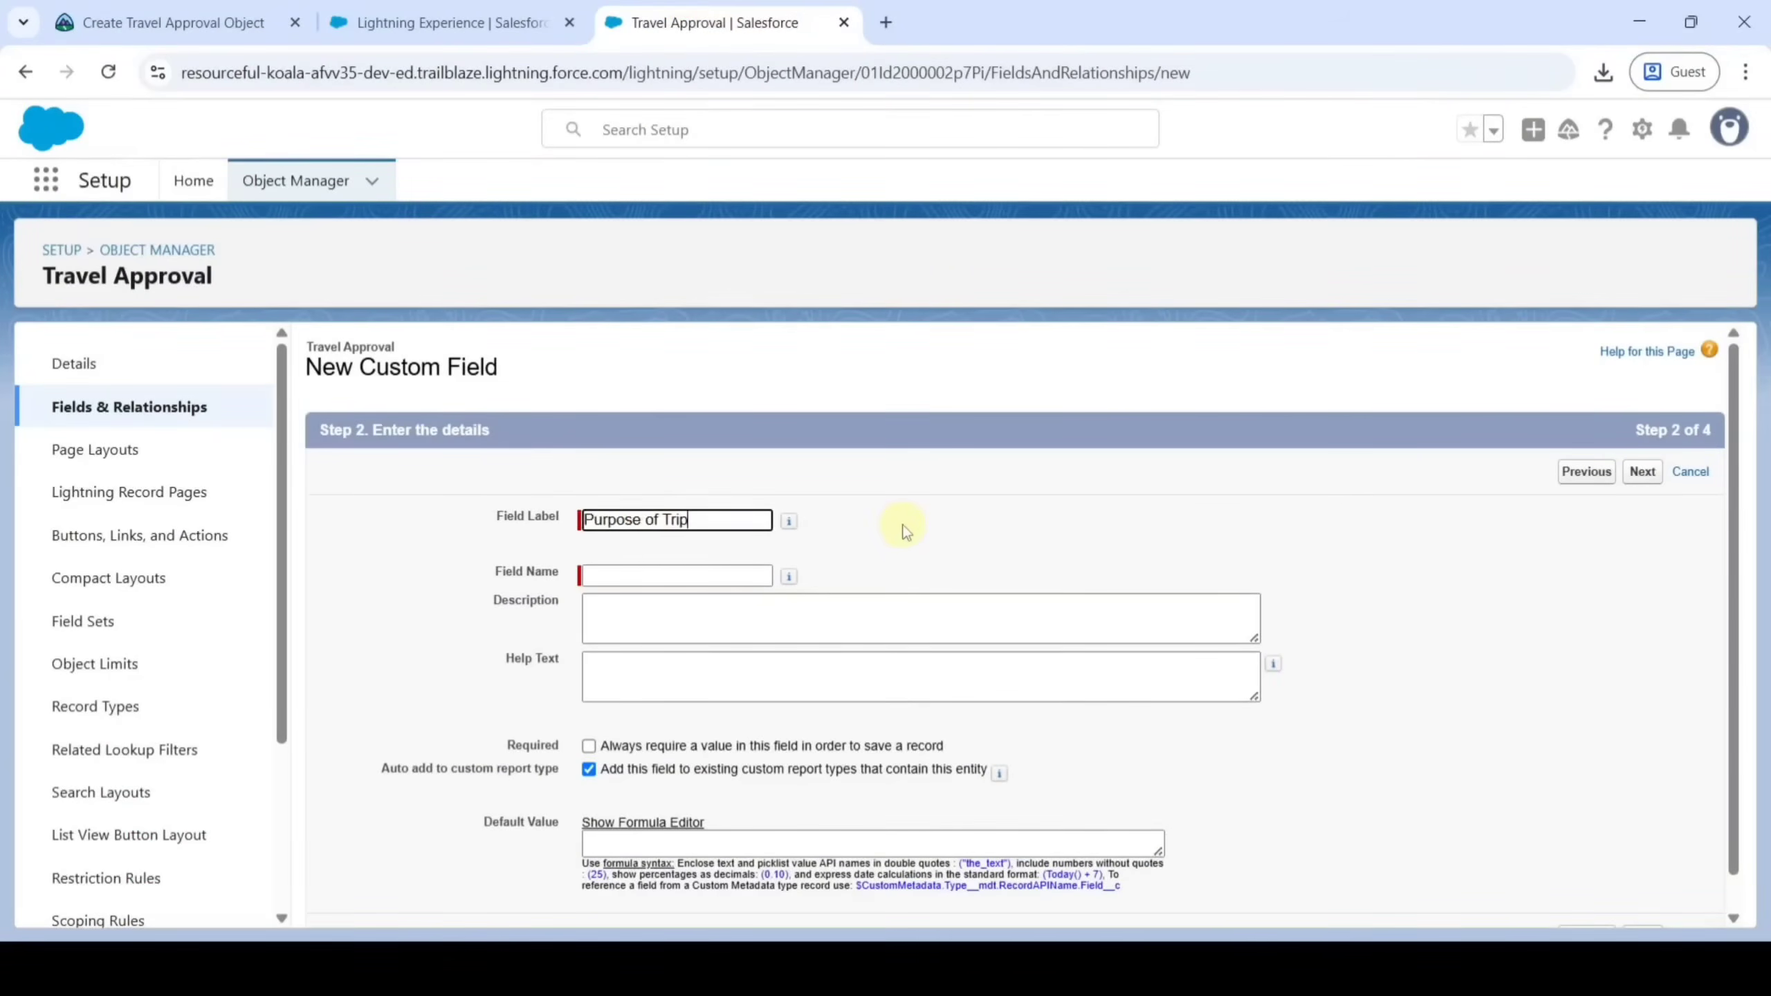
left_click(905, 530)
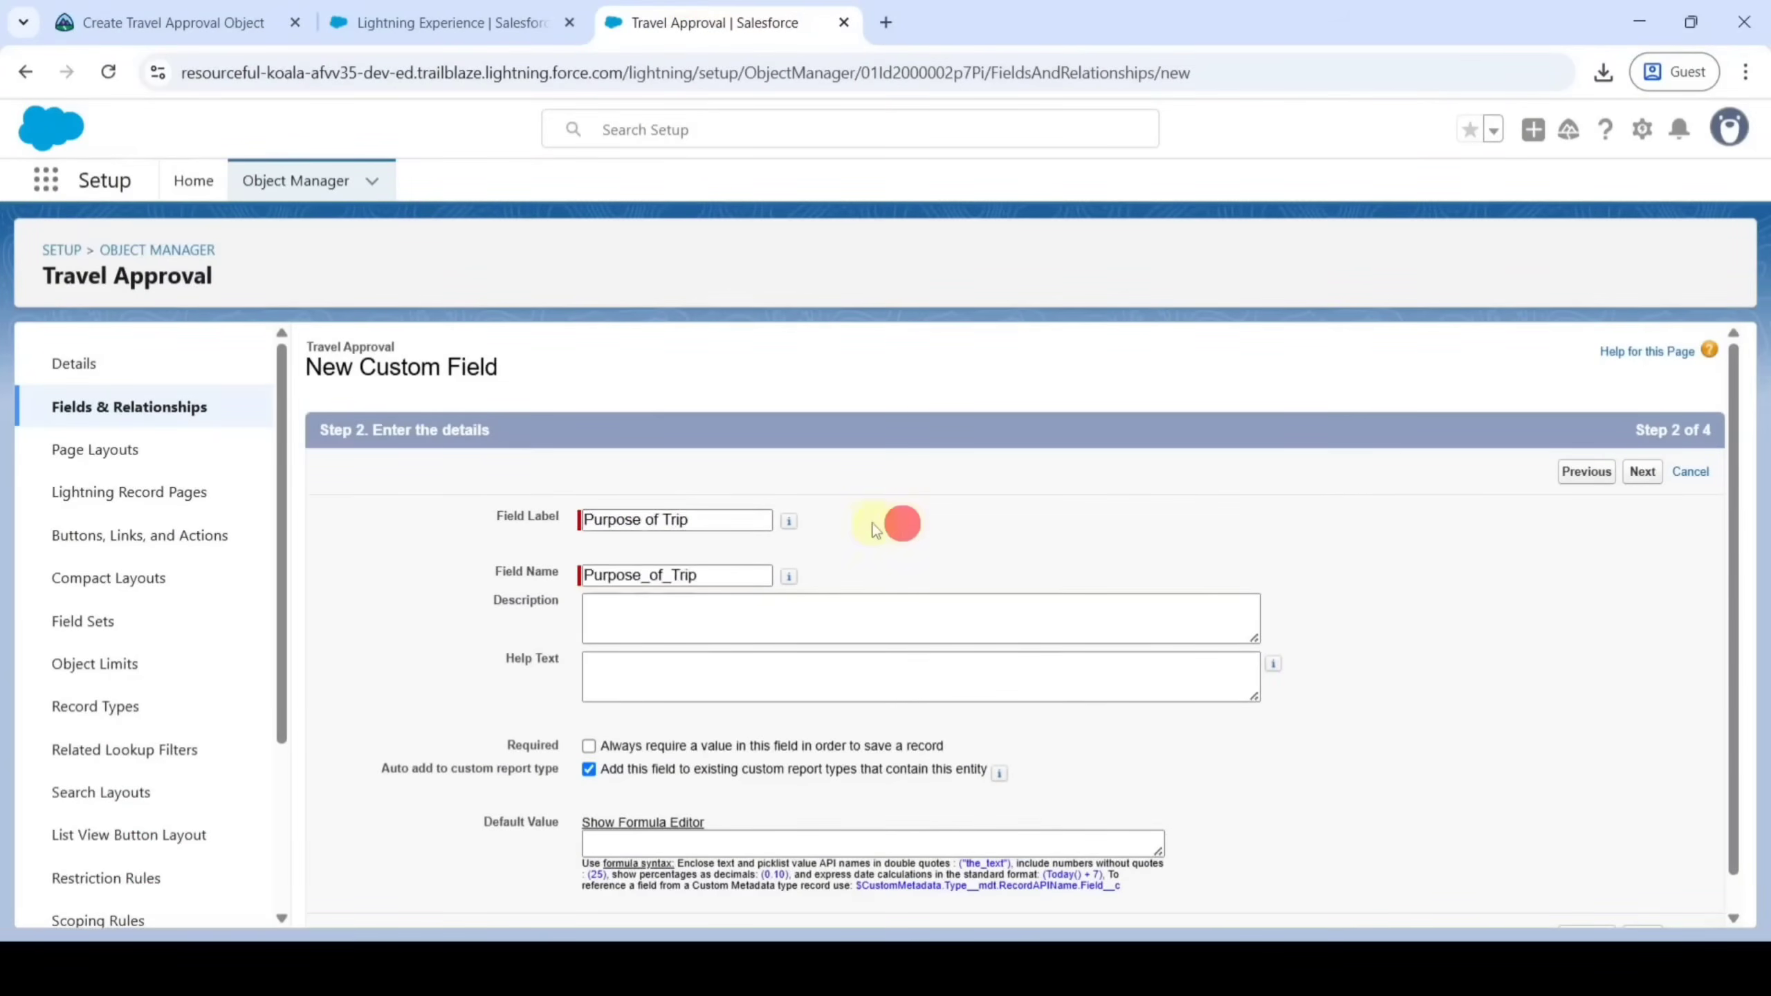
Accept the default field-level security and page layout for Purpose of Trip, and save it with another new field started
left_click(1646, 473)
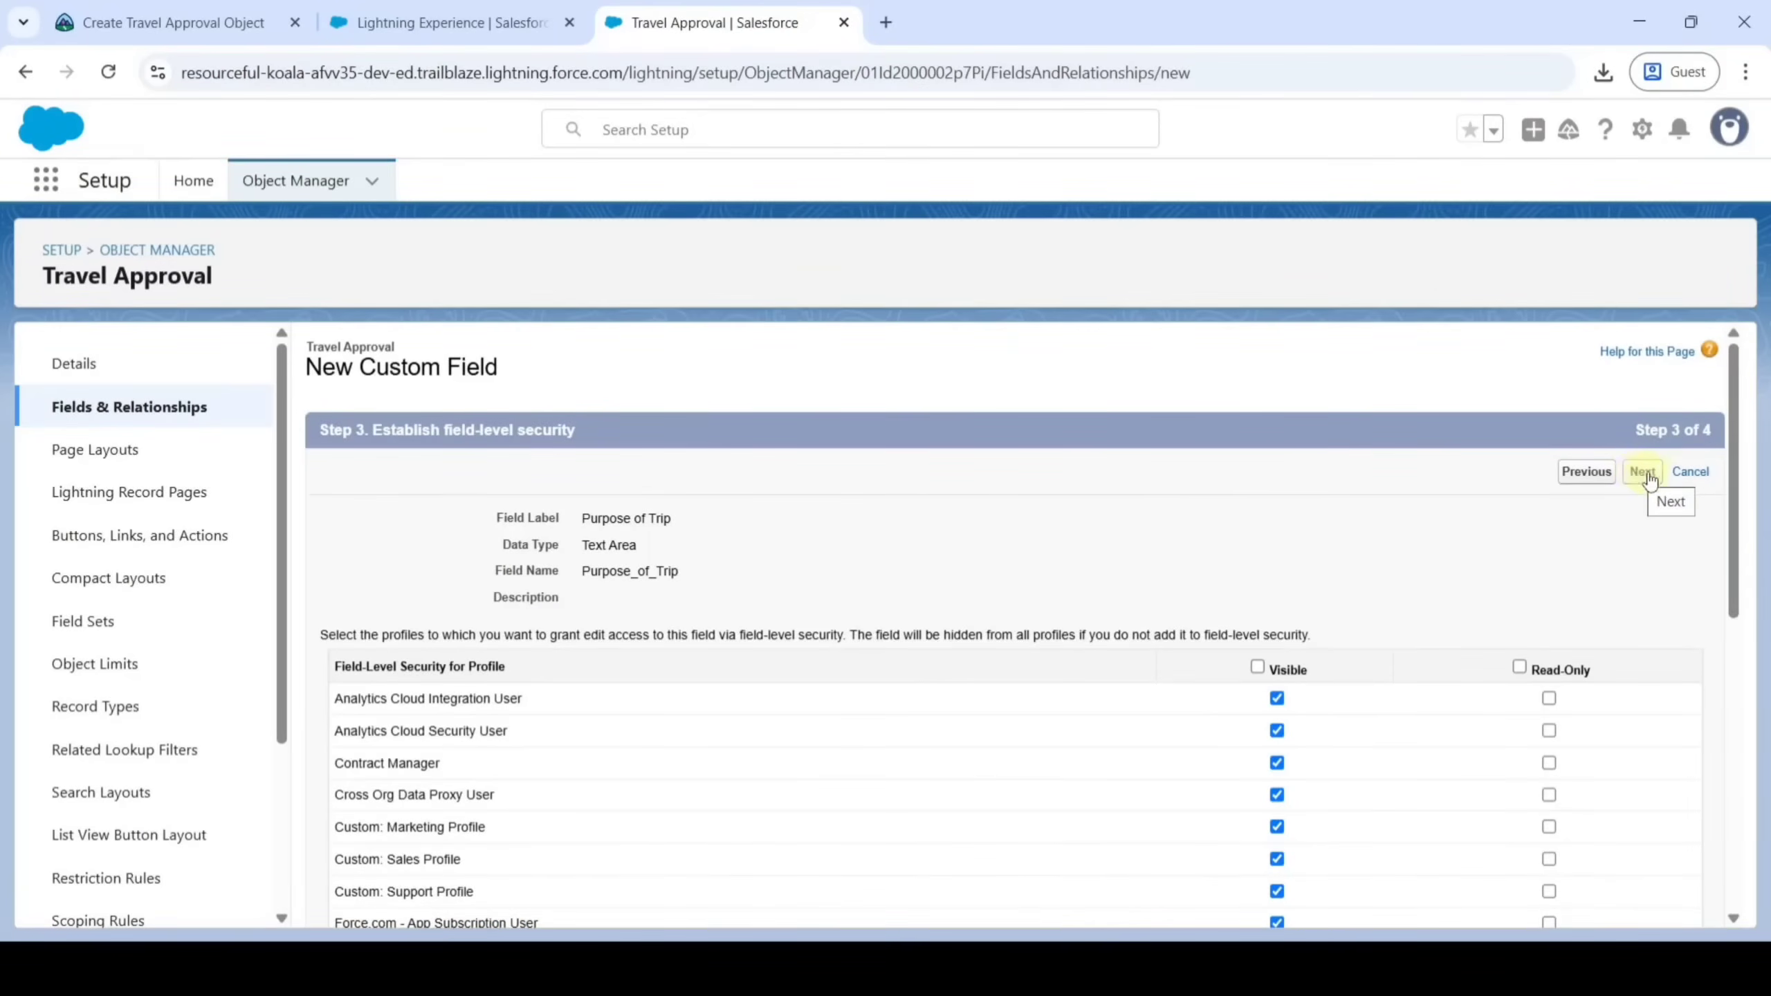
left_click(1640, 473)
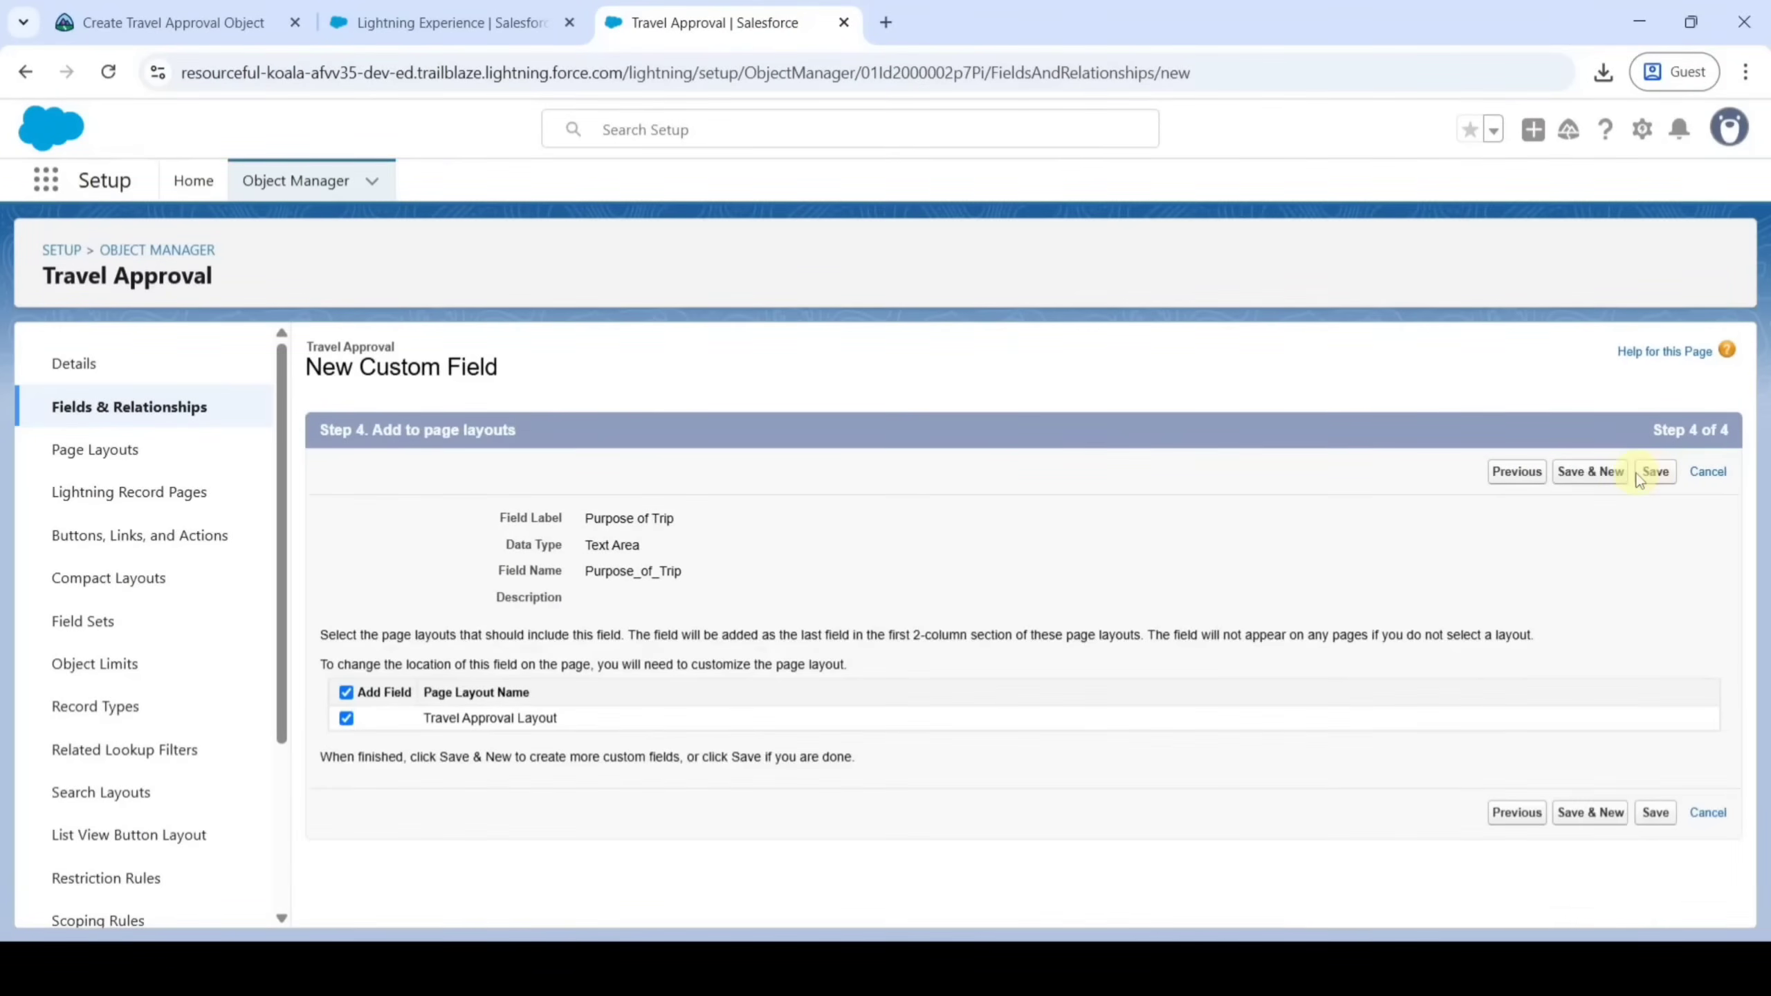
left_click(1583, 473)
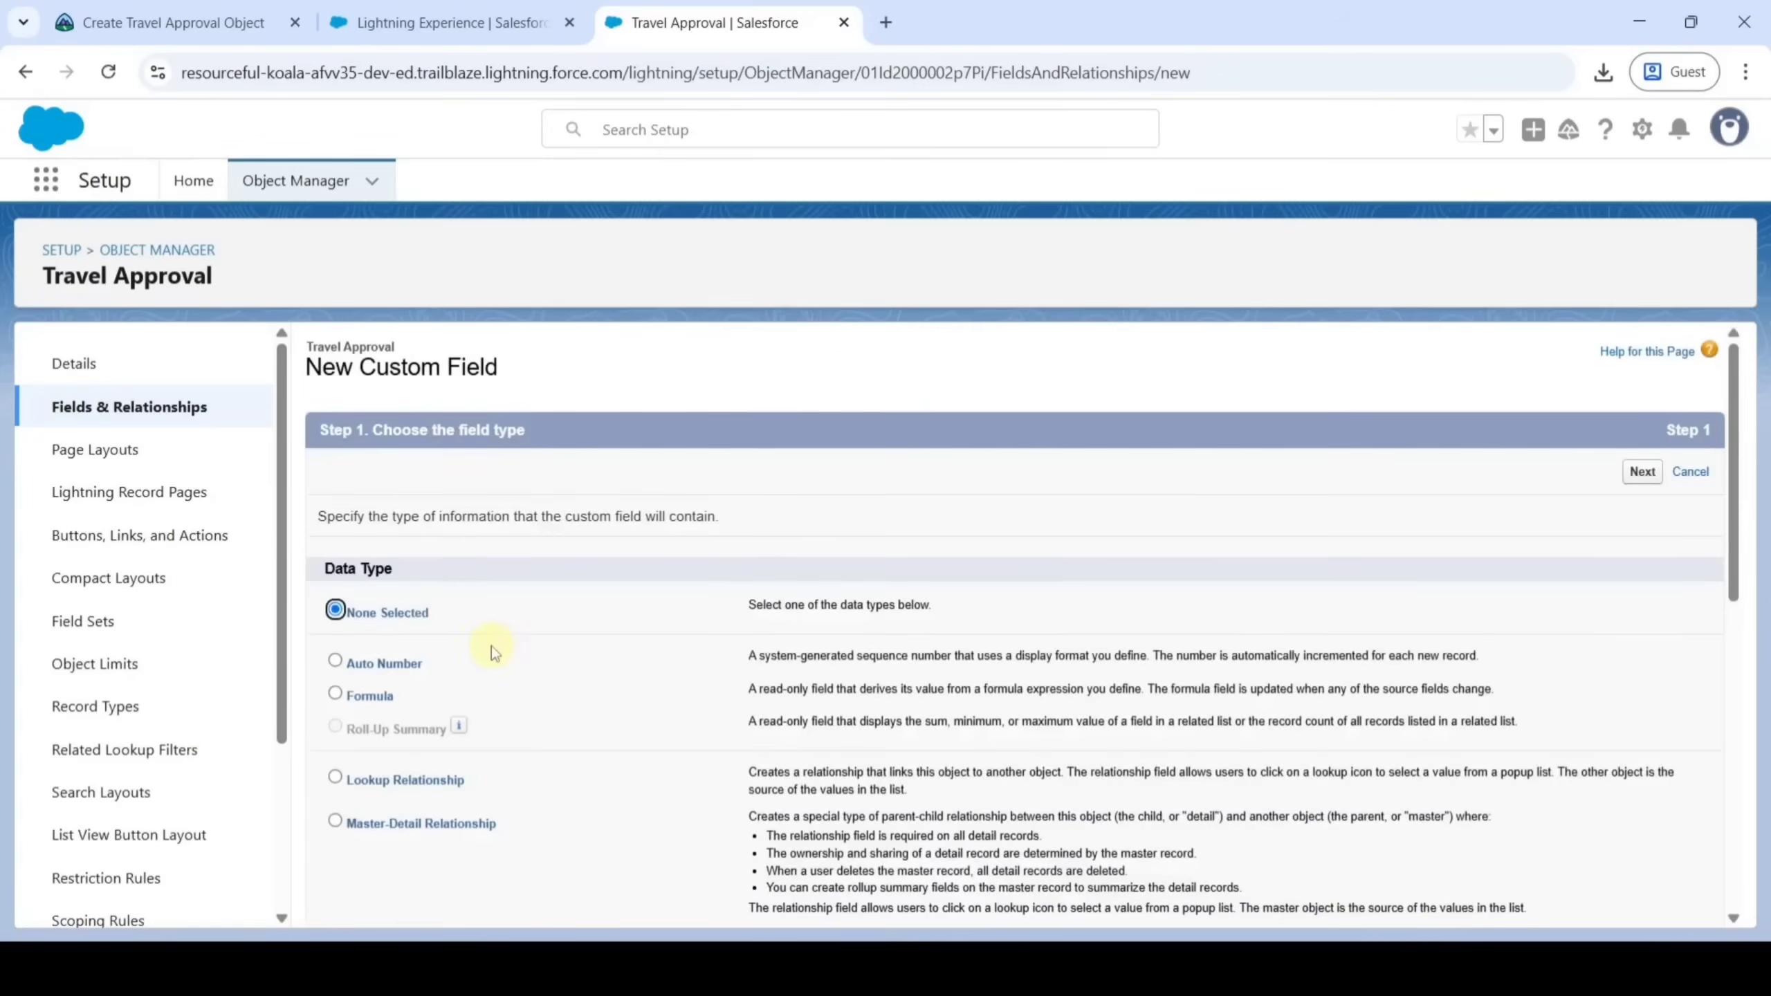
Choose Picklist as the data type of the new custom field and continue to its details
scroll(491, 646, "down", 5)
scroll(491, 646, "down", 3)
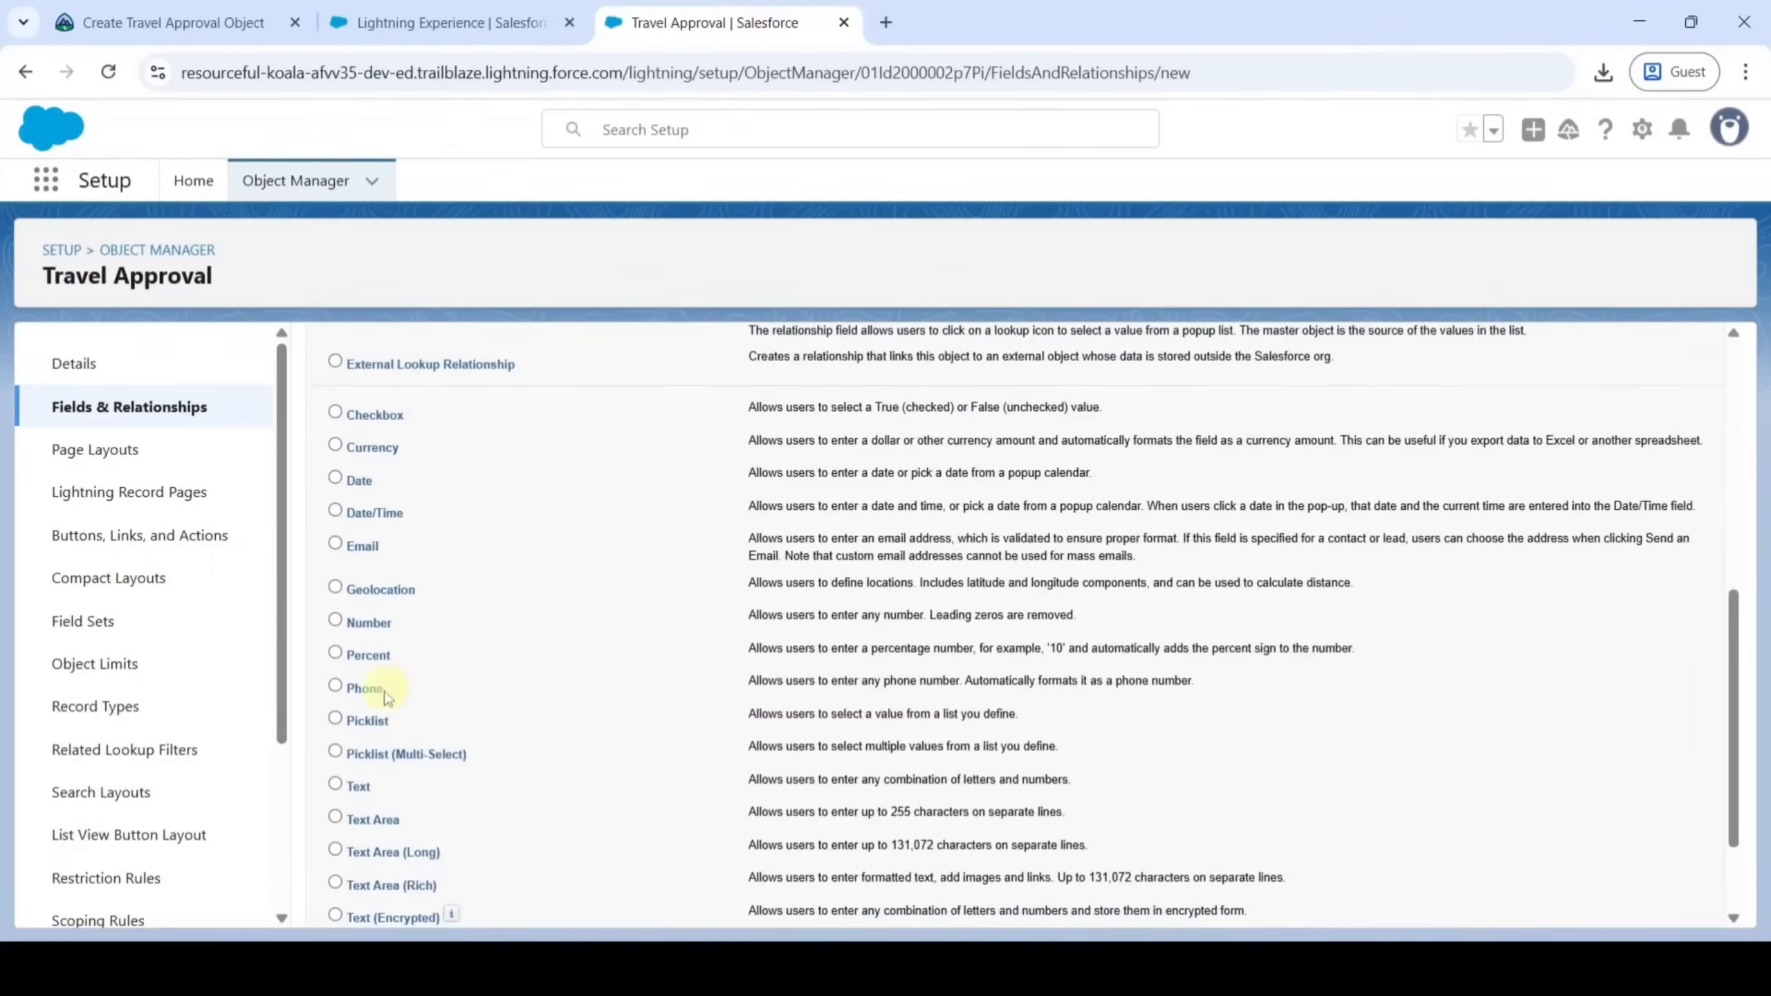
left_click(349, 720)
scroll(553, 704, "up", 8)
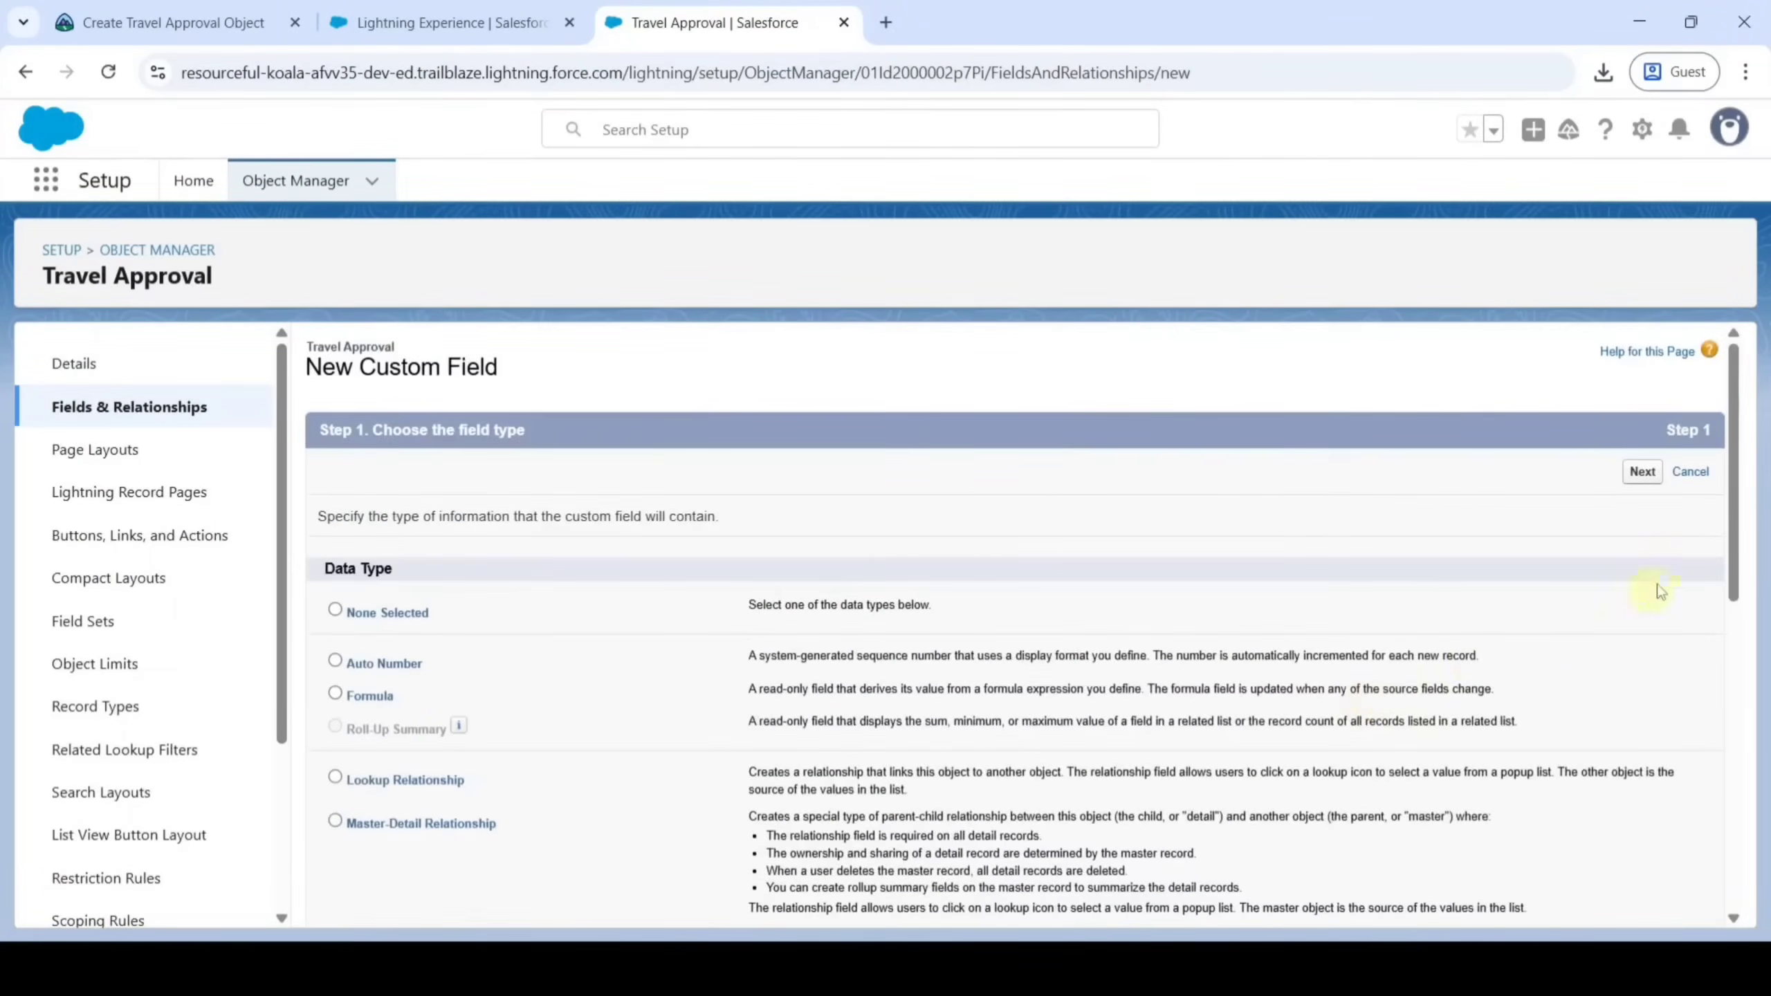
left_click(1642, 471)
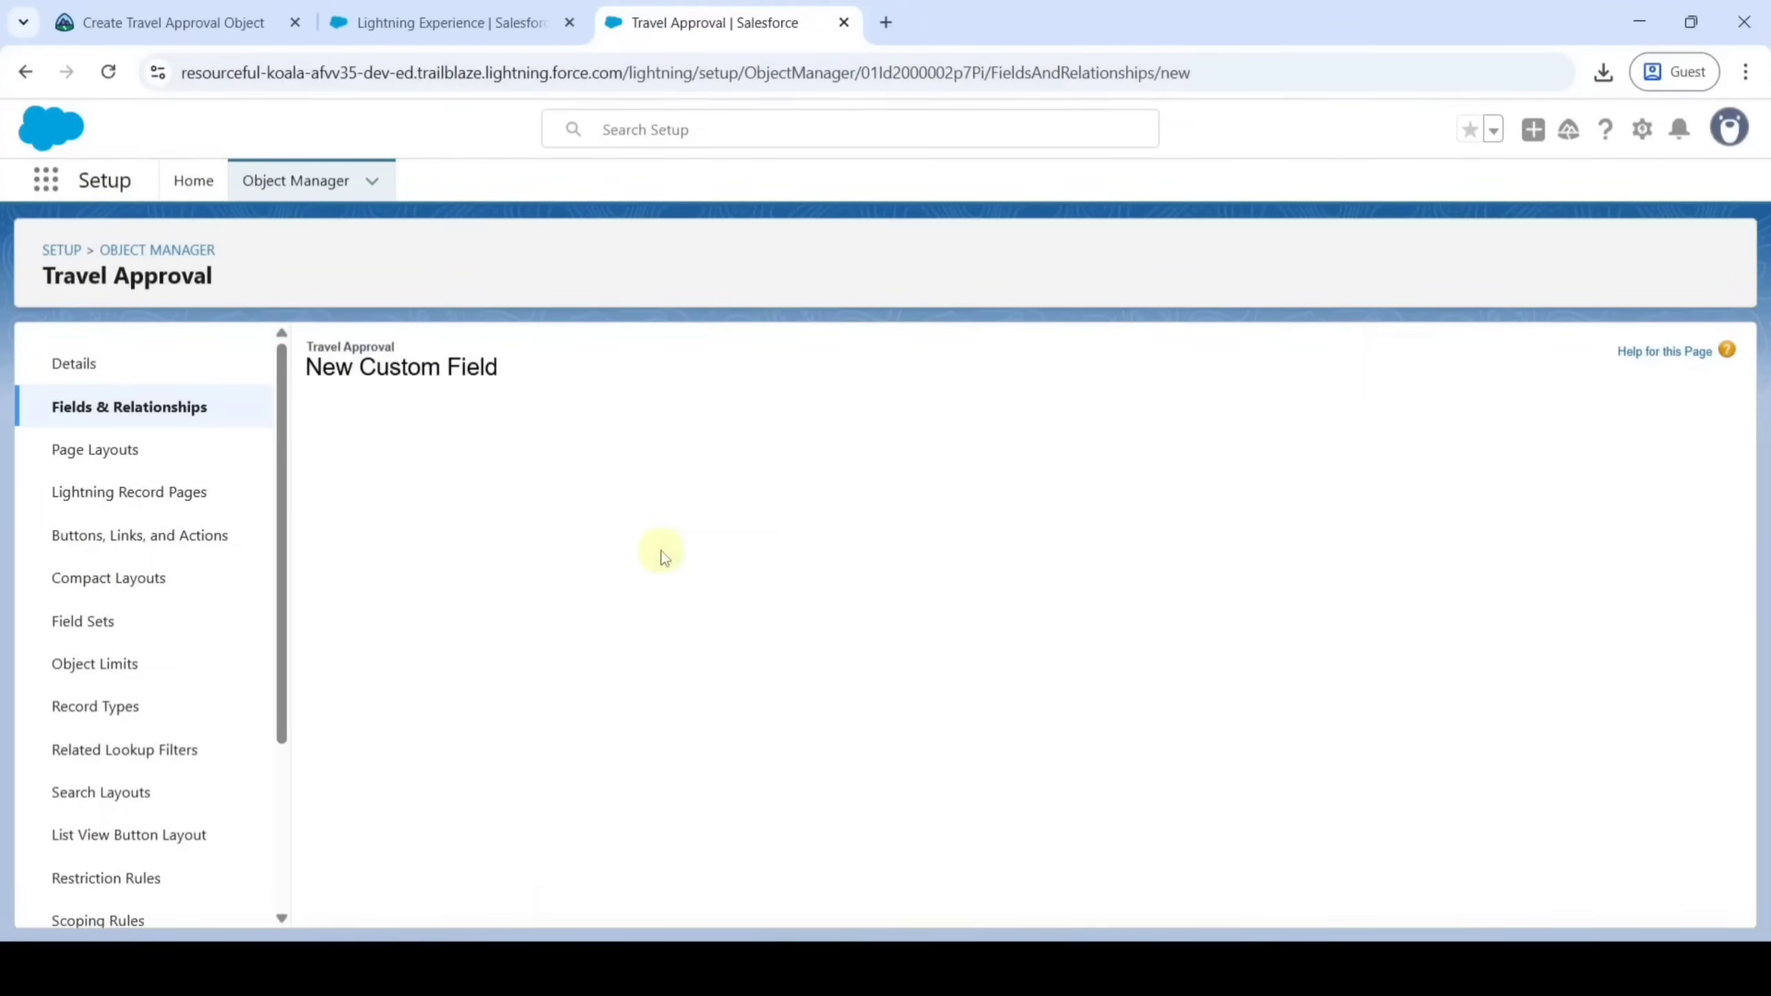
Copy the label Status from the Trailhead instructions and use it as the picklist field's label
left_click(105, 11)
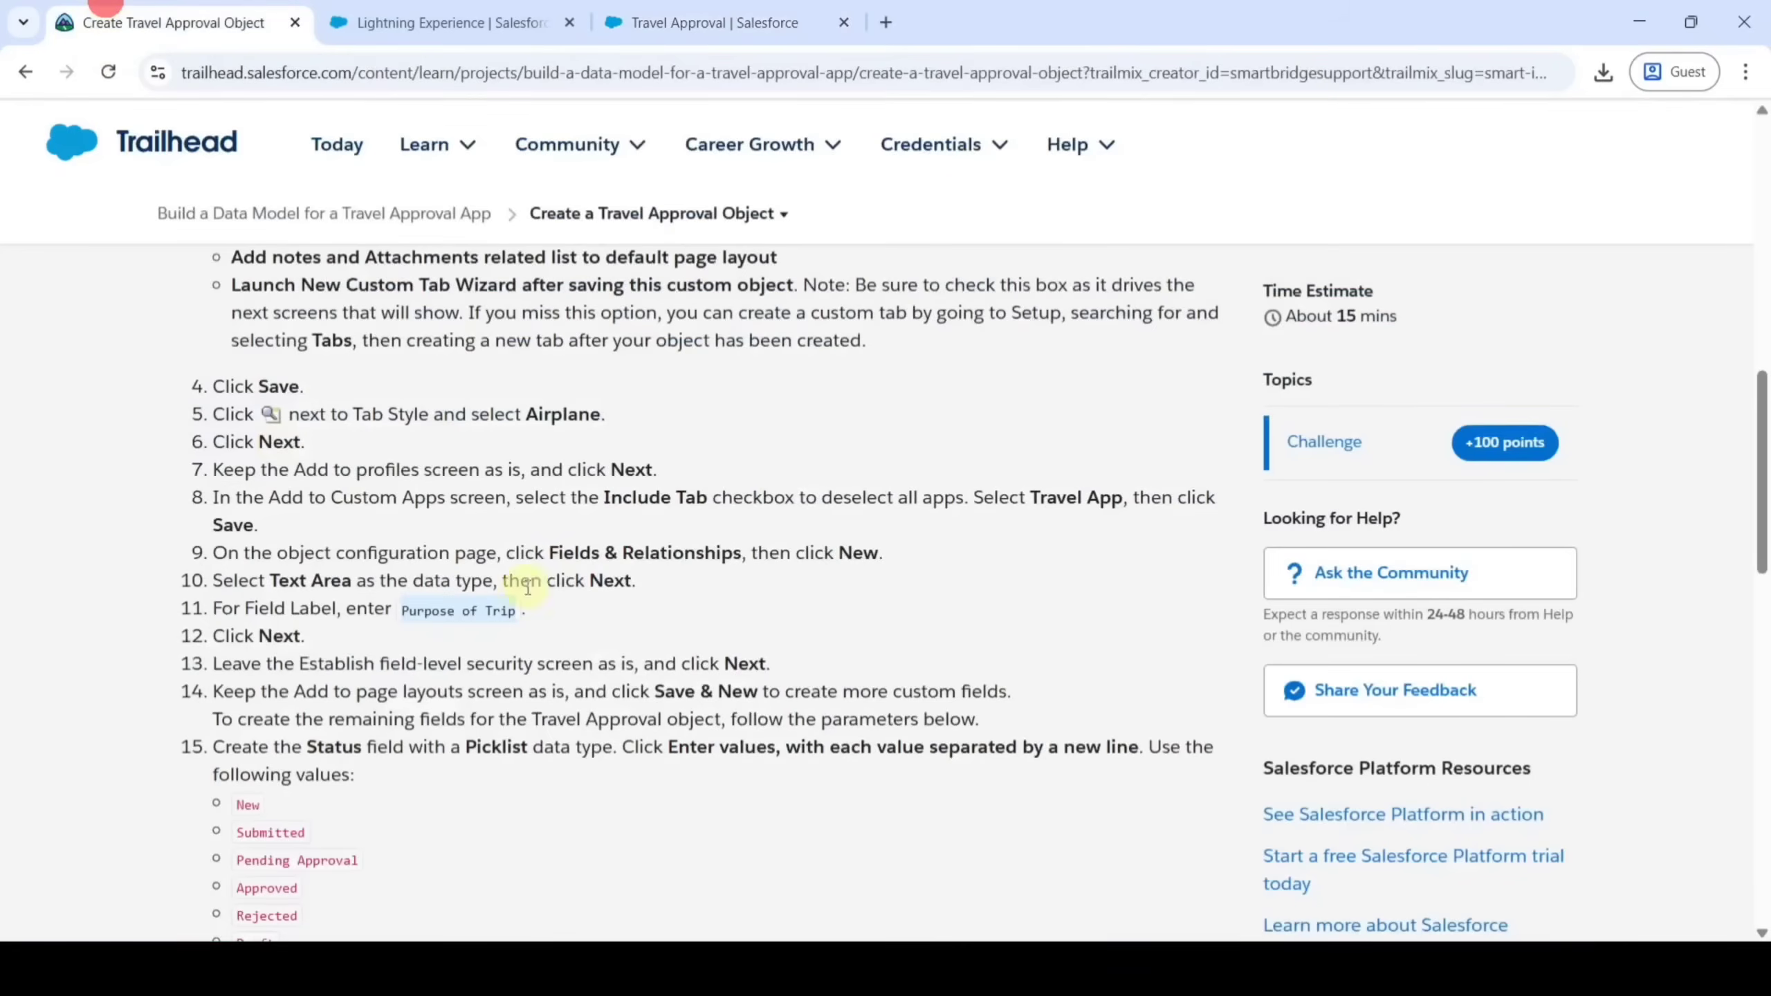
scroll(528, 588, "down", 3)
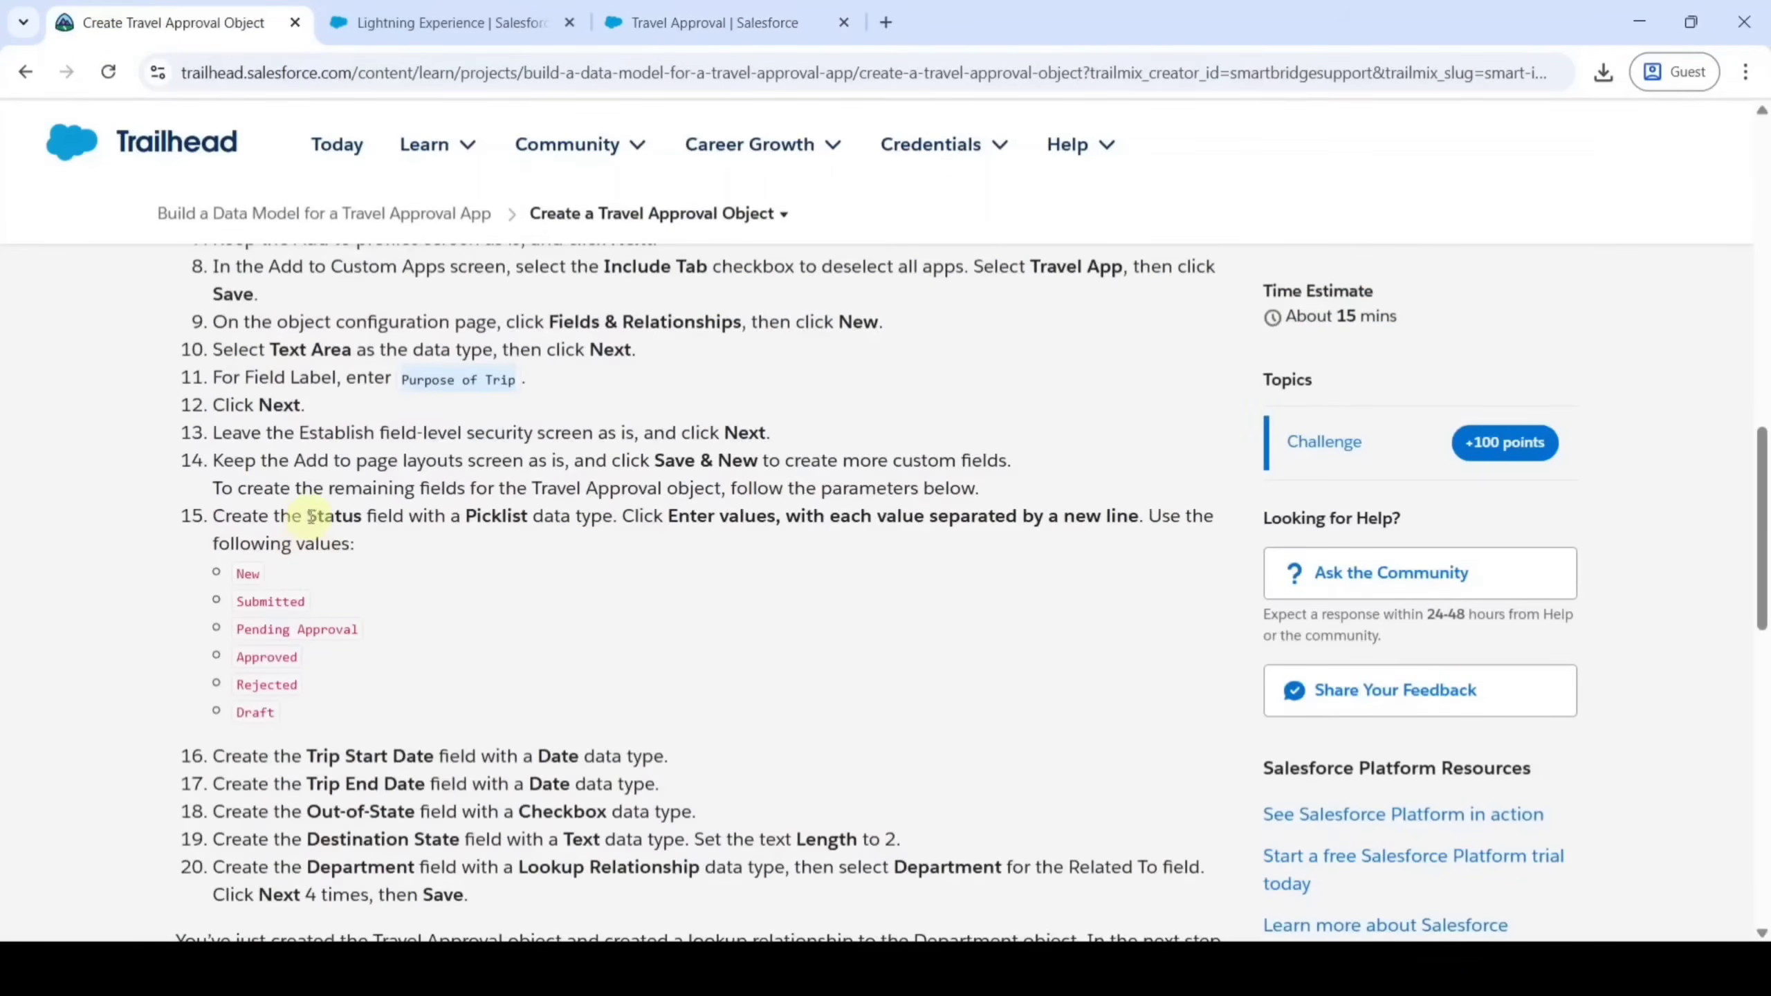
left_click_drag(306, 516, 362, 516)
key("ctrl+c")
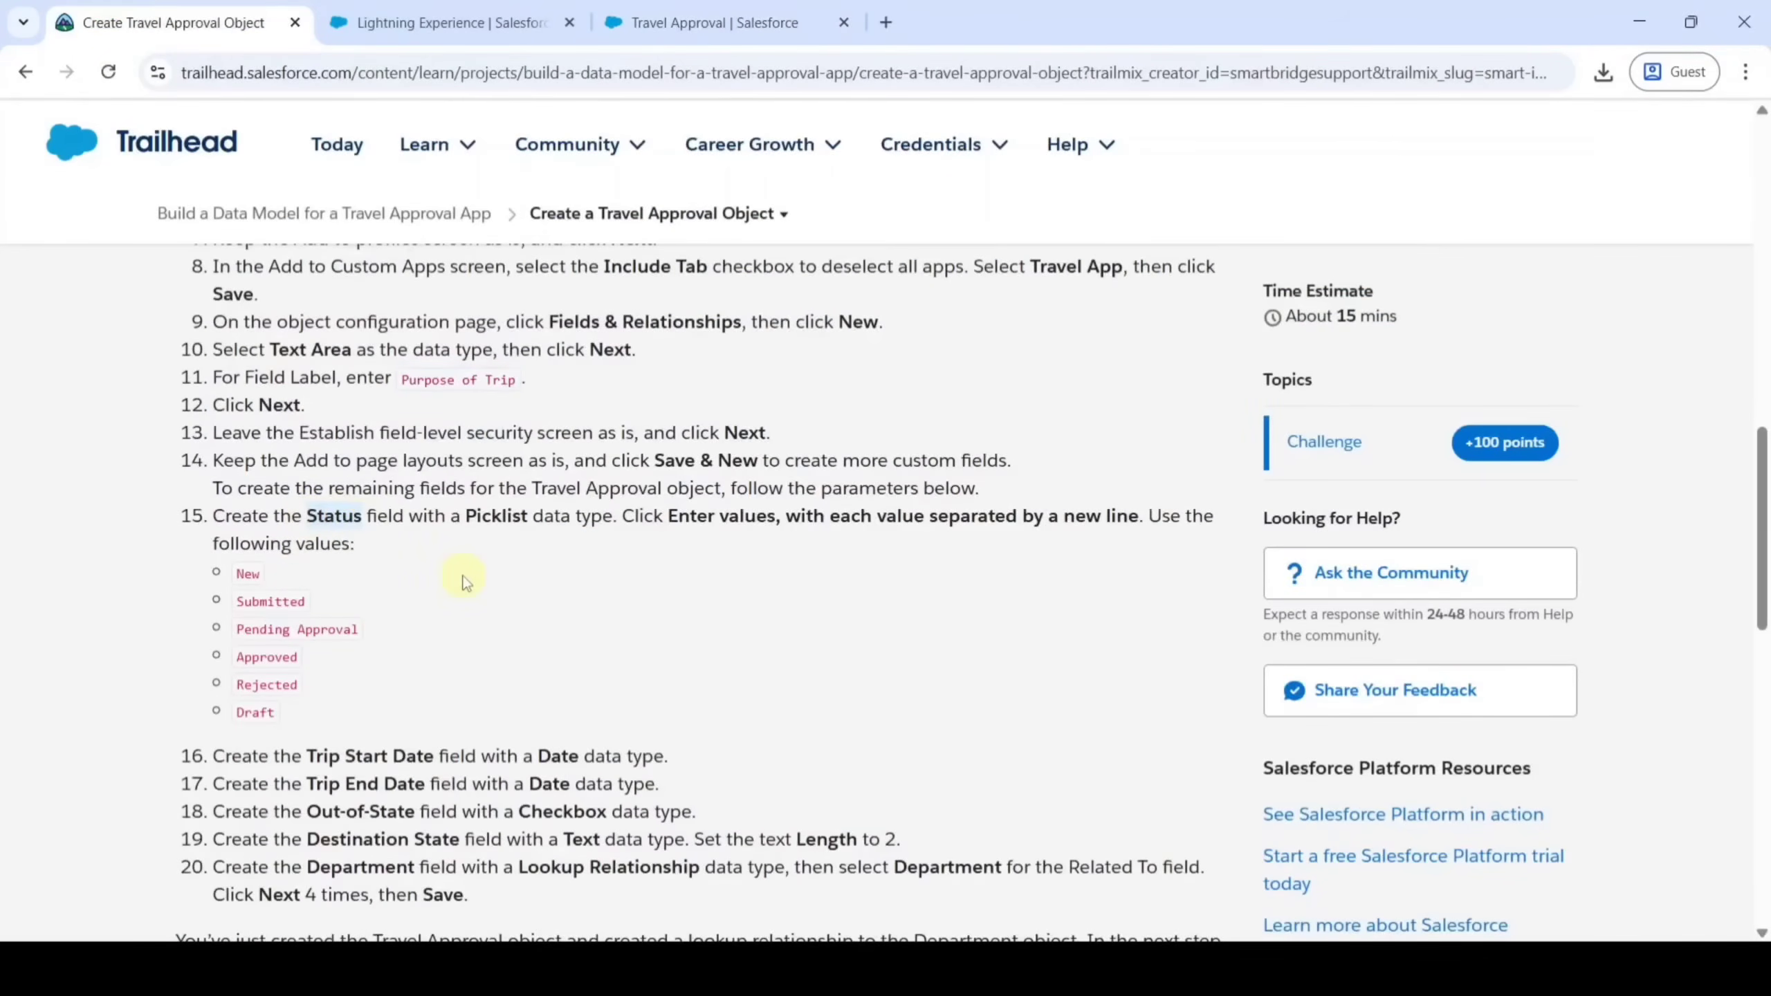
left_click(704, 23)
left_click(715, 524)
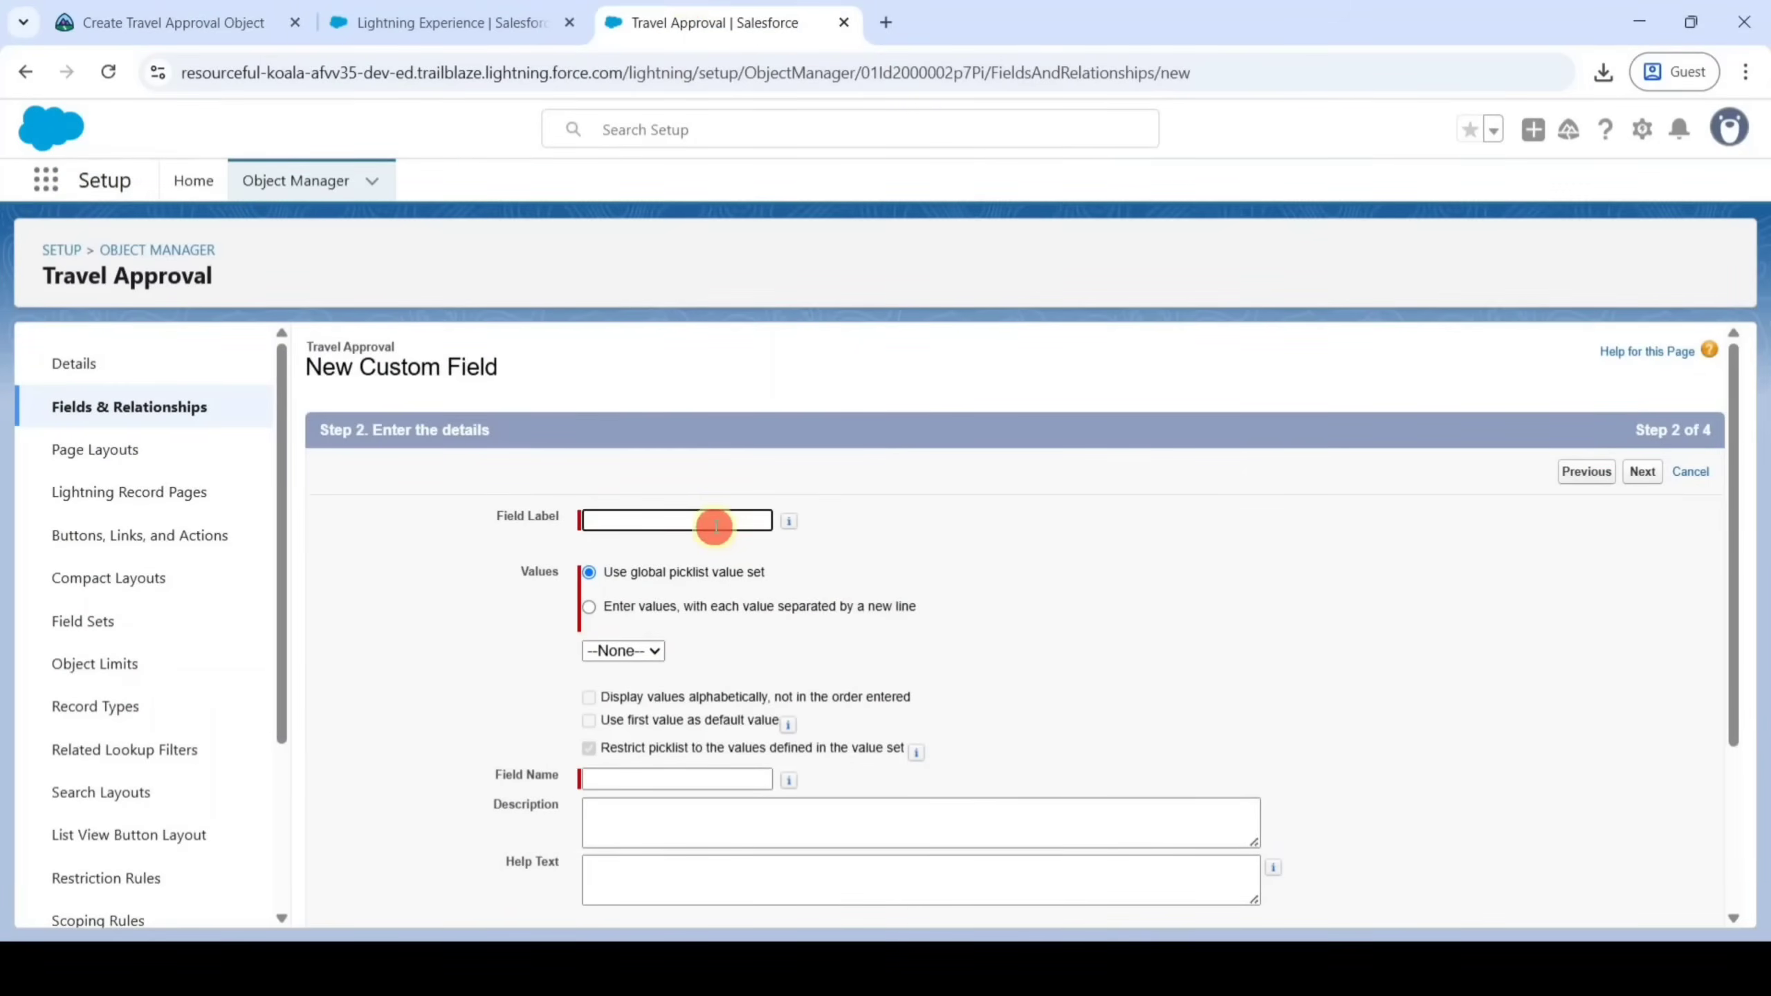
key("ctrl+v")
left_click(976, 547)
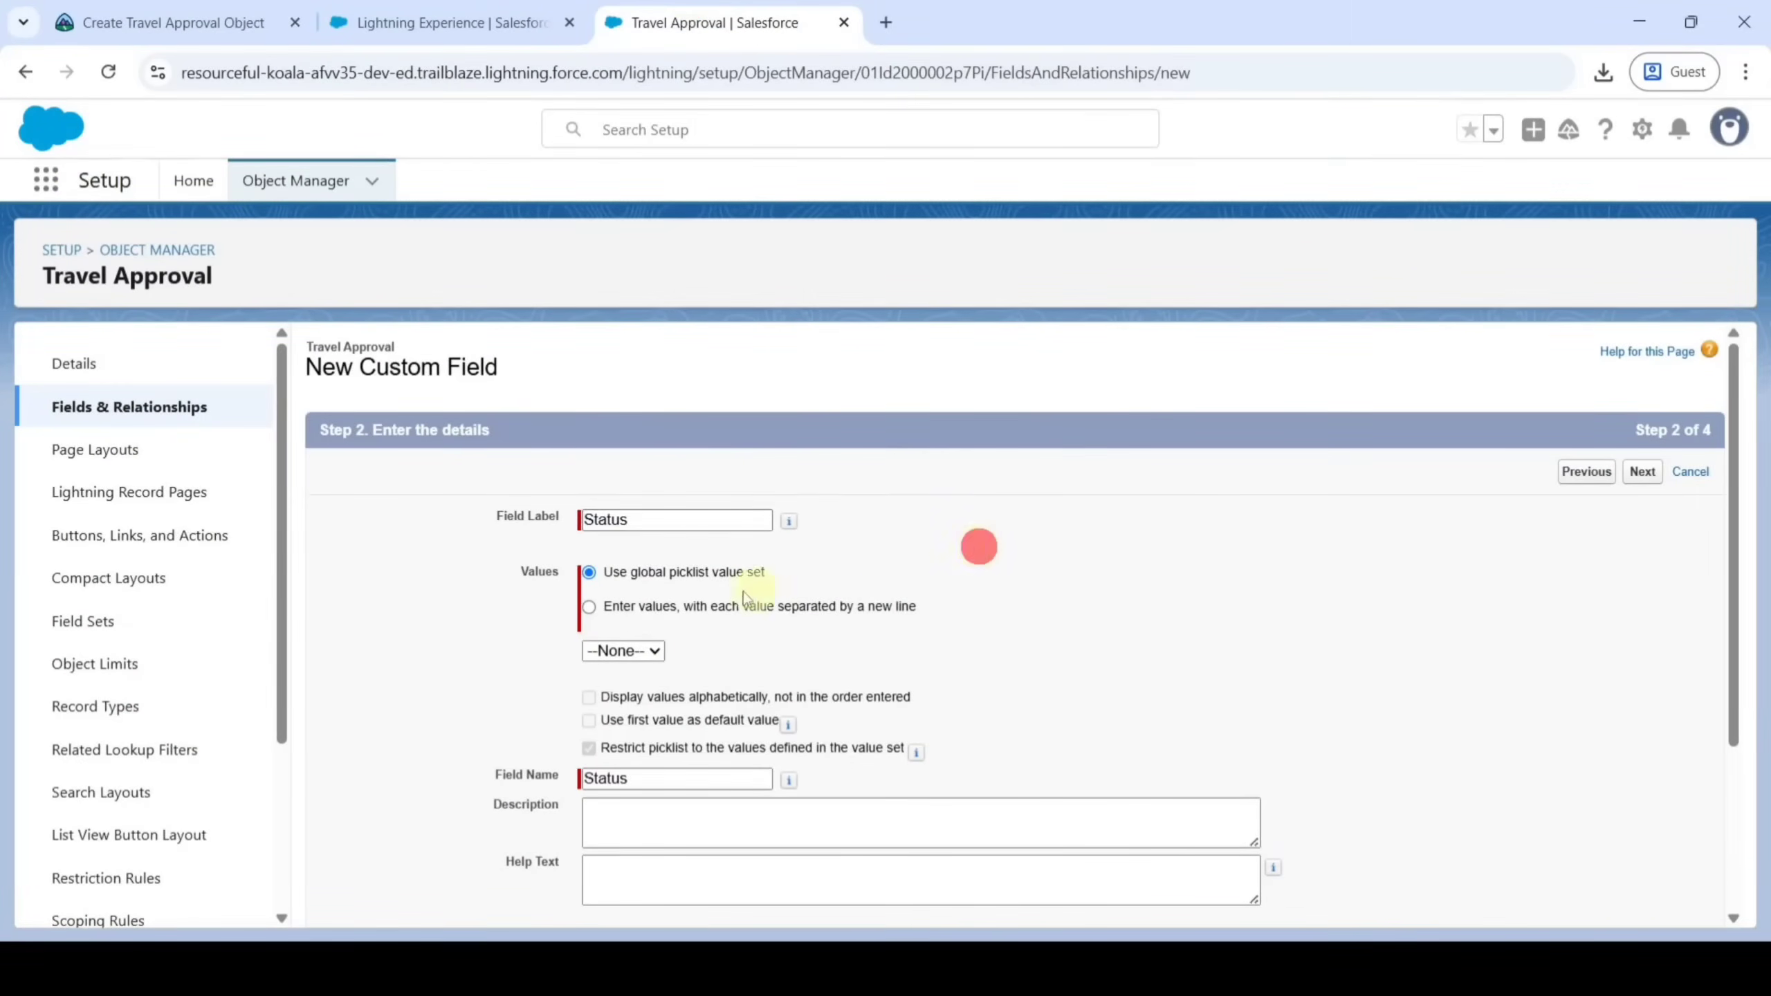
Define the picklist's own values by copying New, Submitted, Pending Approval, Approved, Rejected and Draft from the Trailhead instructions, one per line
left_click(589, 608)
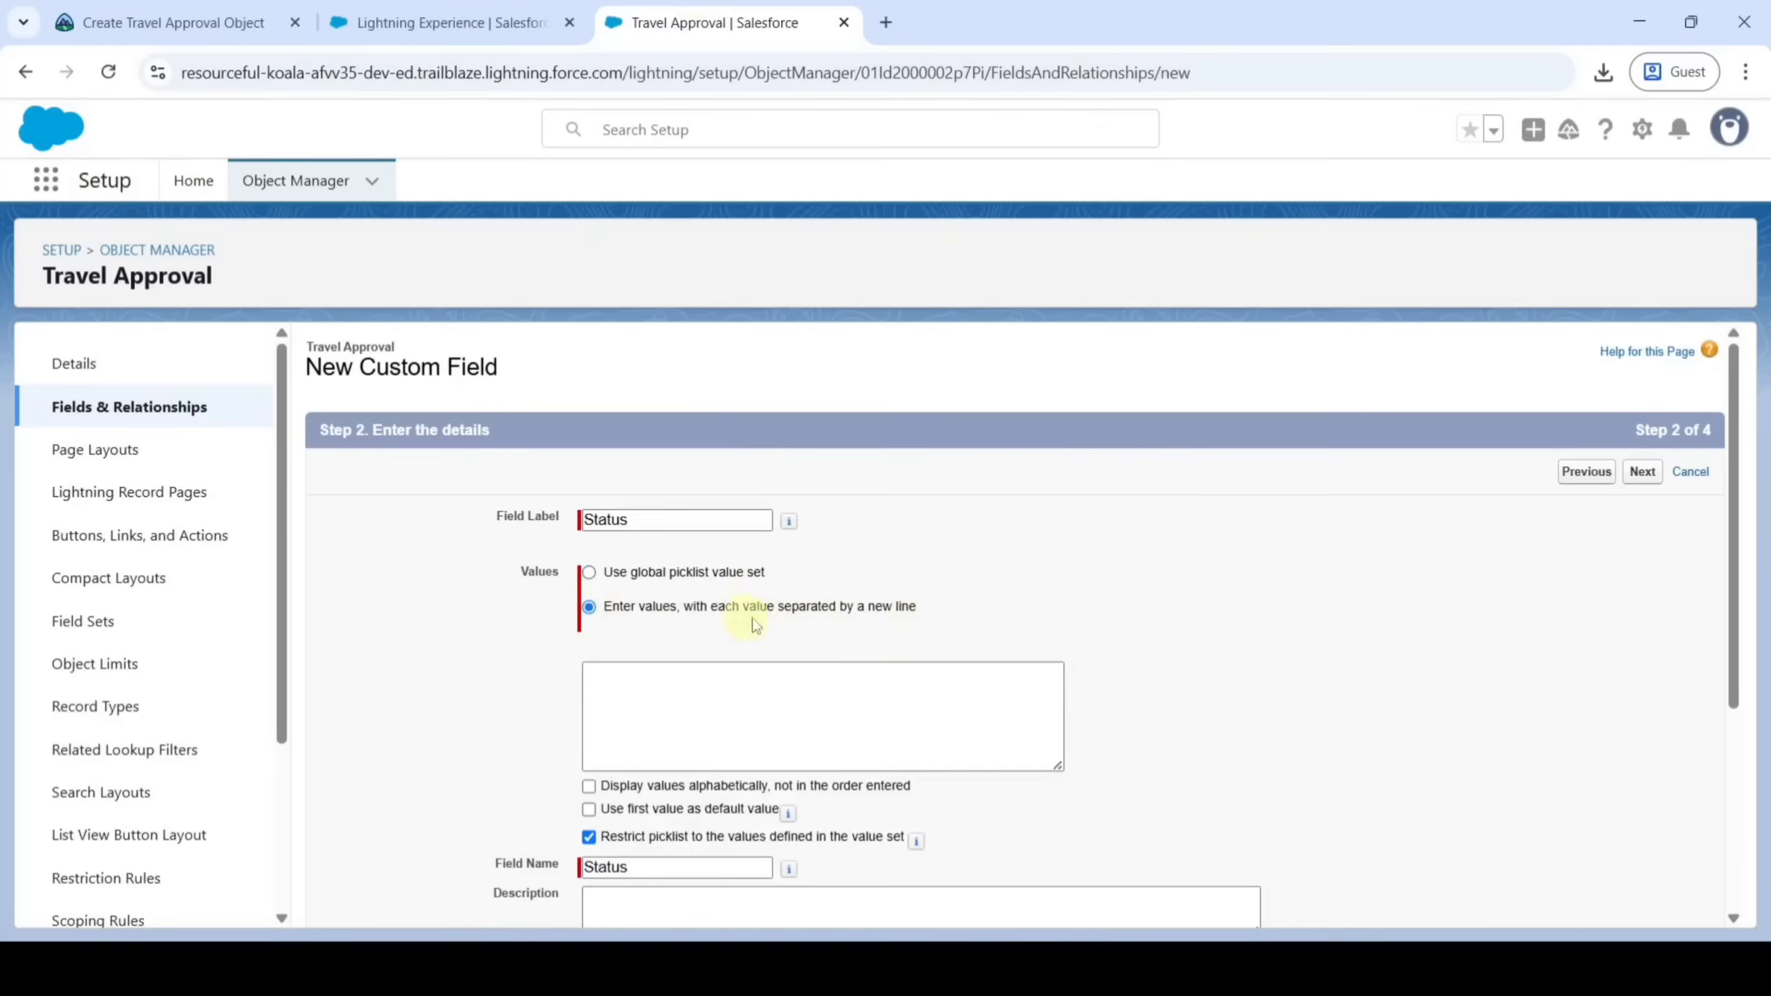
left_click(159, 8)
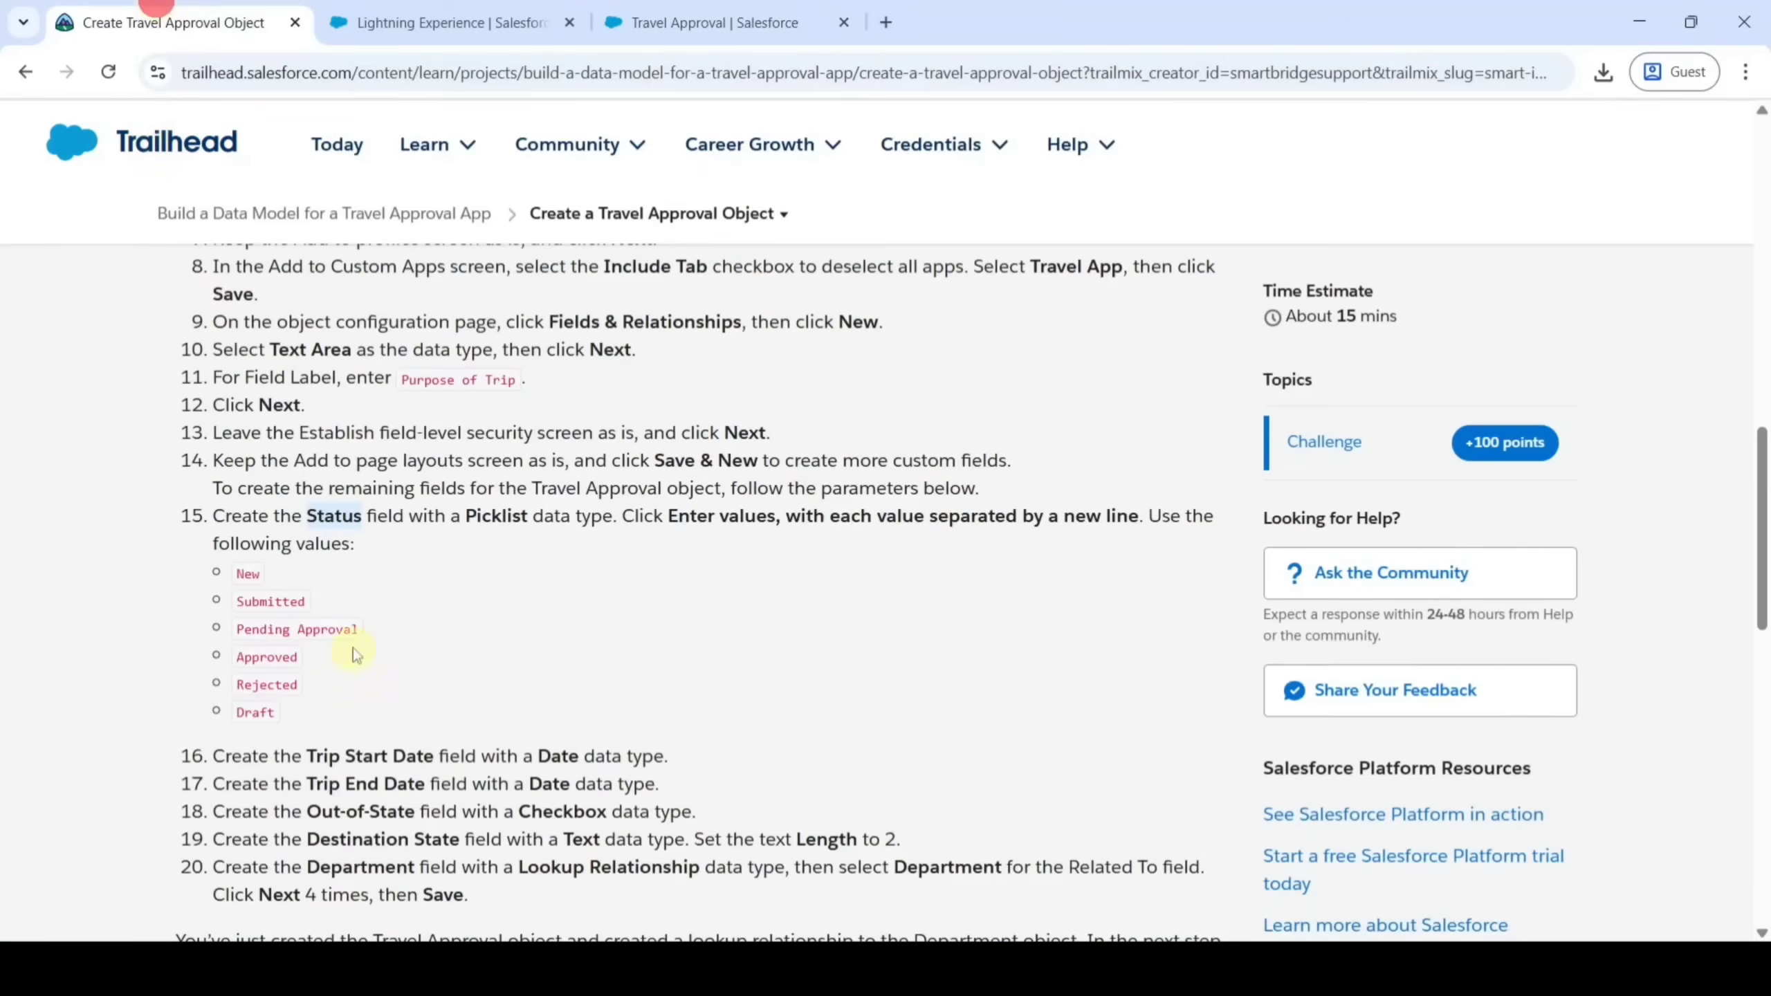
scroll(356, 655, "down", 2)
left_click_drag(239, 460, 282, 598)
key("ctrl+c")
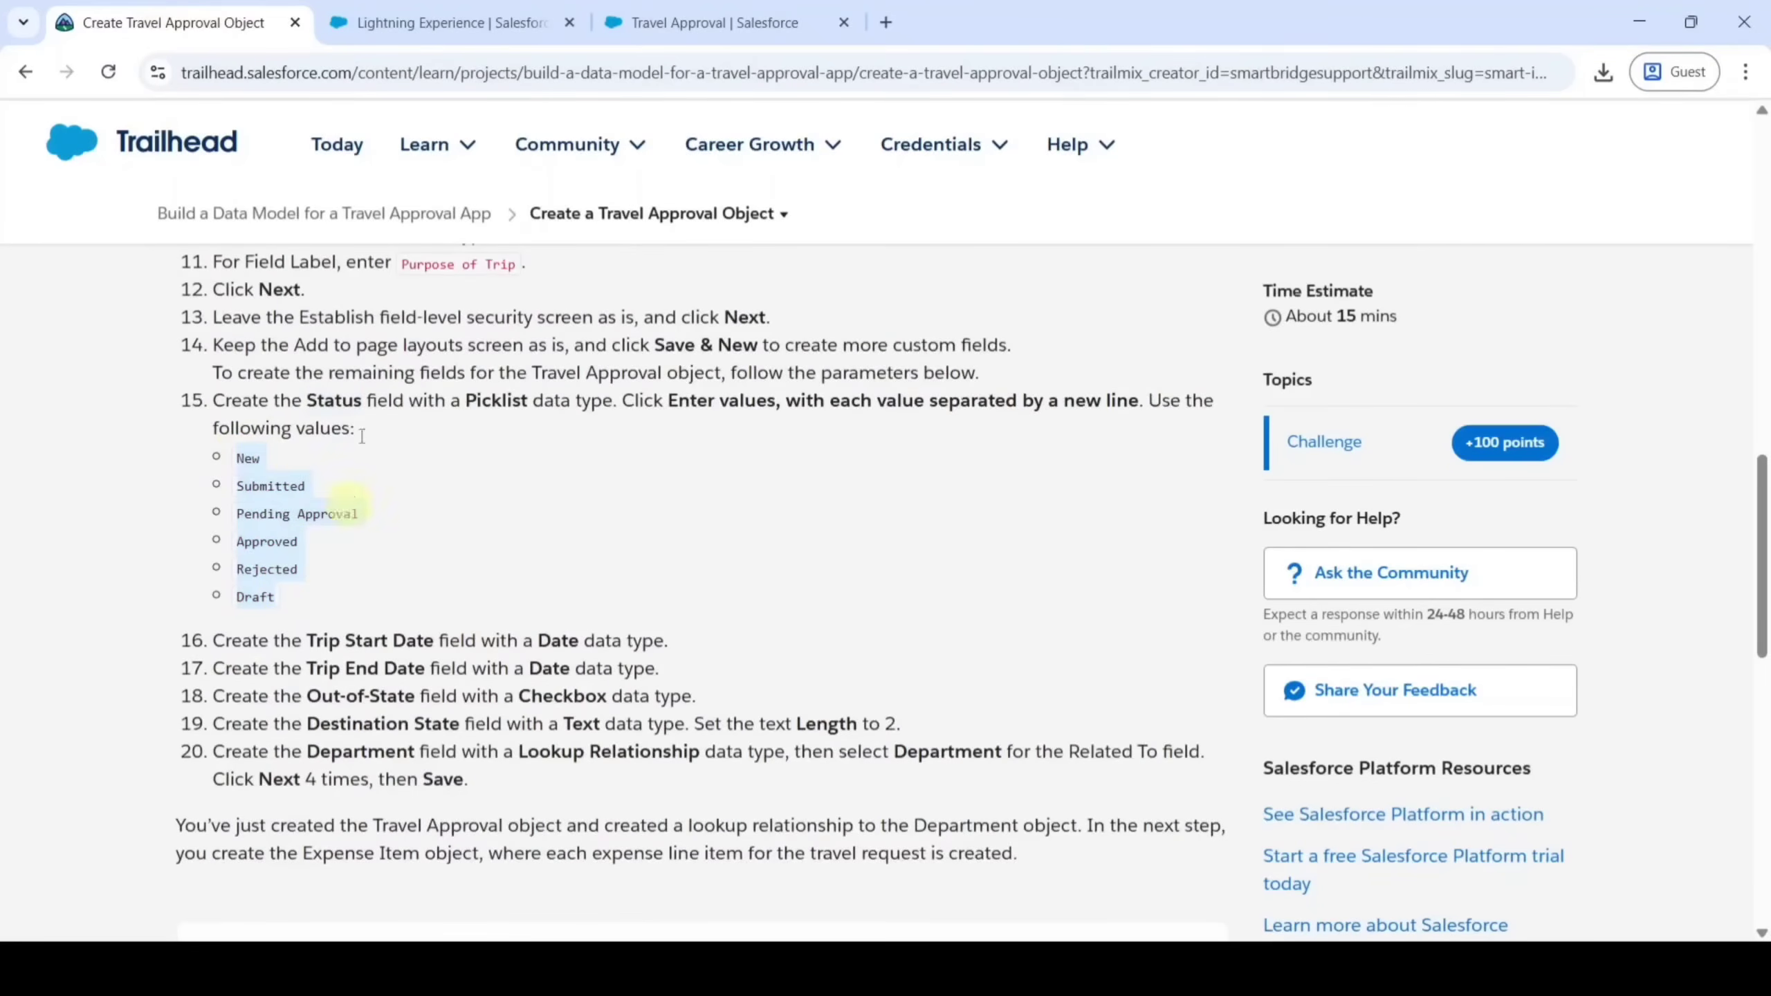
left_click(655, 17)
left_click(634, 714)
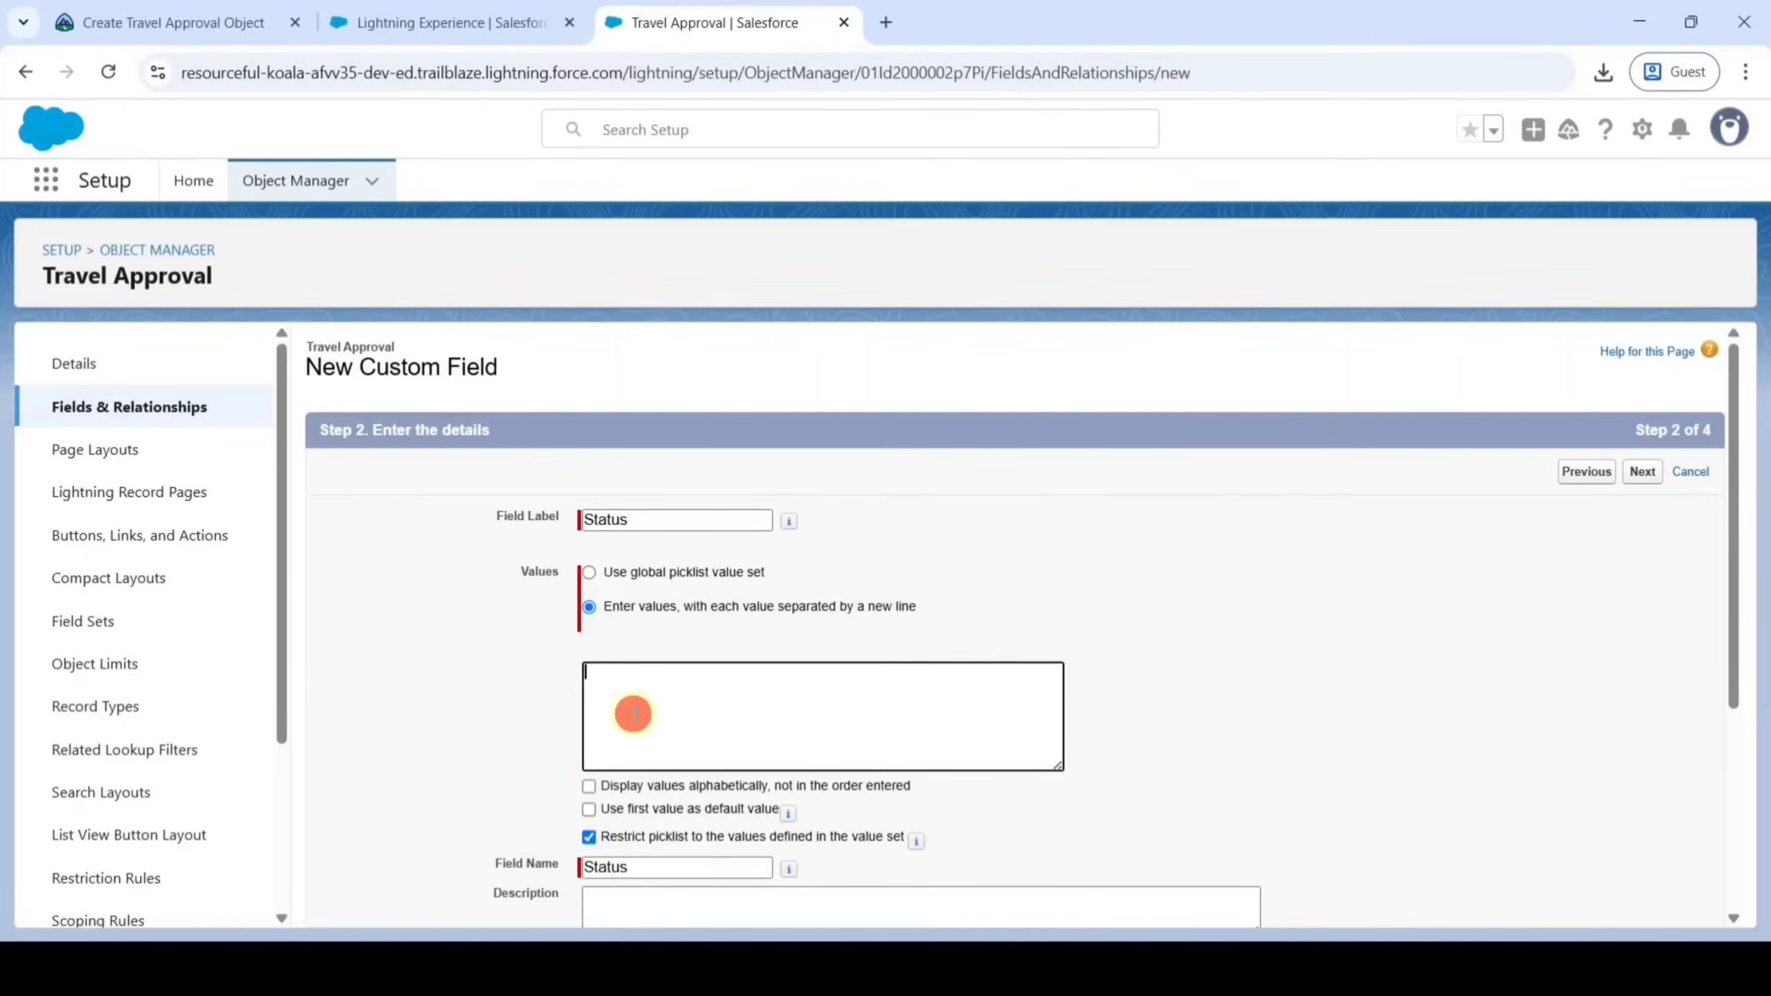
key("ctrl+v")
left_click(1136, 718)
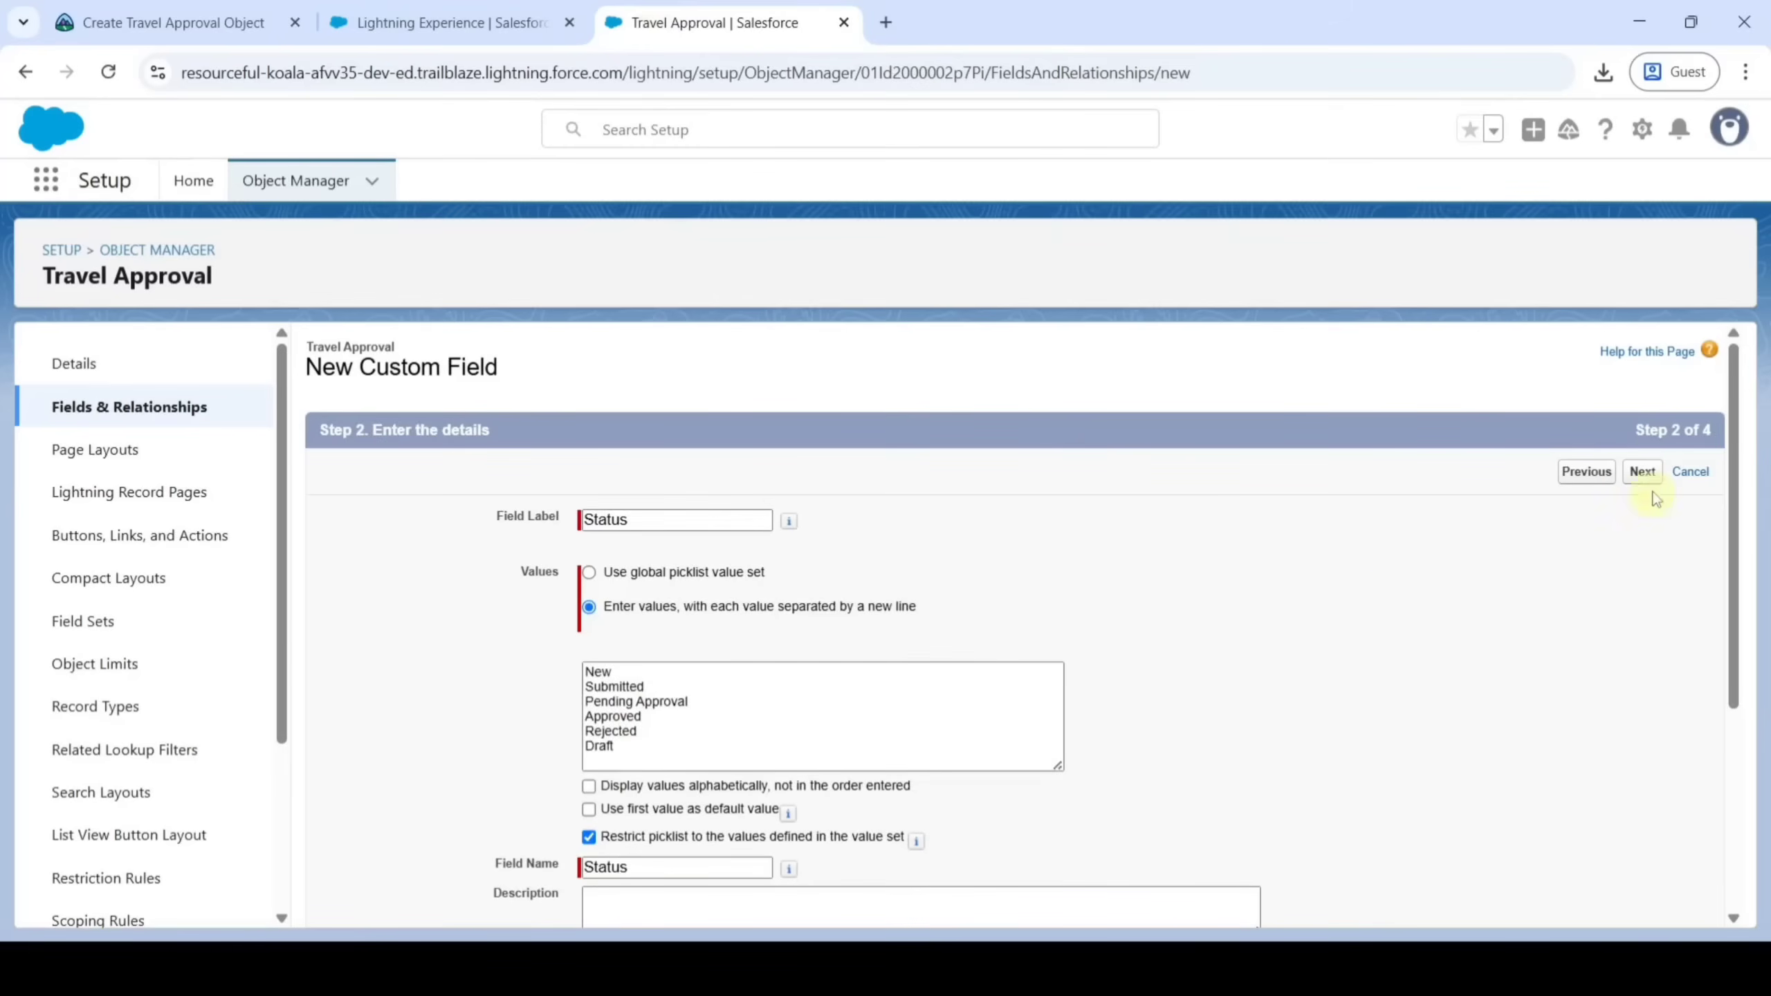
Accept the default field-level security and page layout for the Status field, and save it with another new field started
left_click(1643, 472)
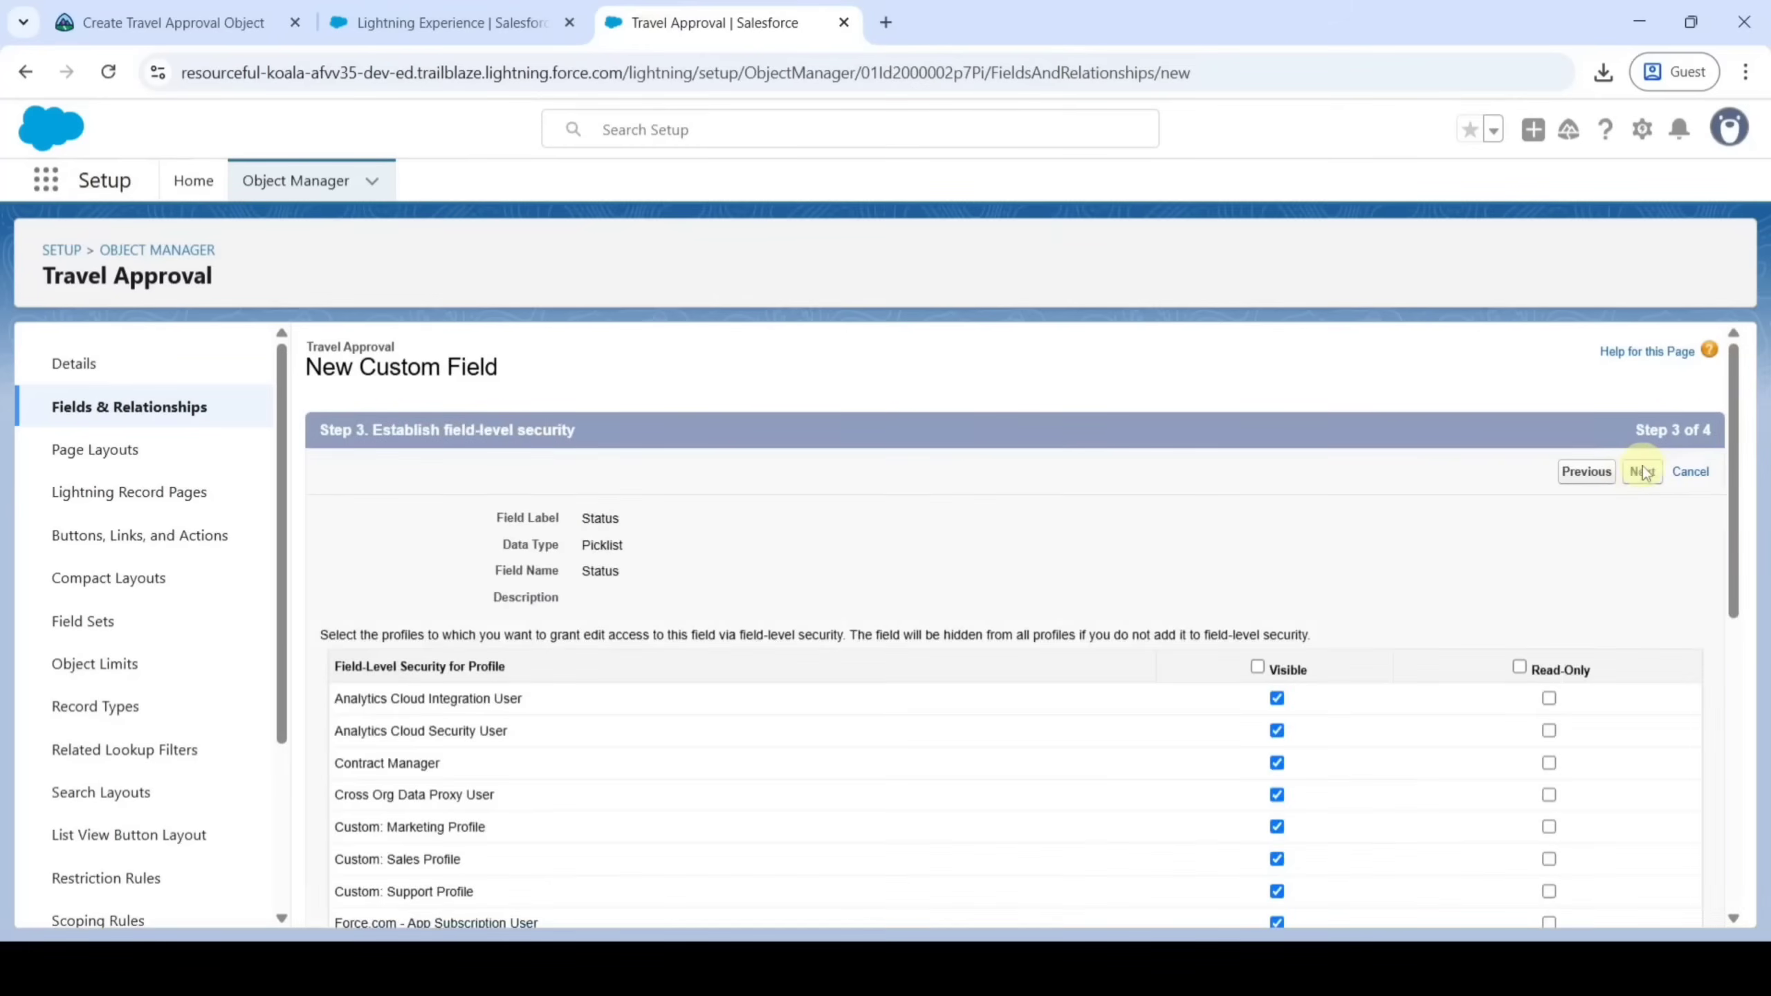
left_click(1642, 473)
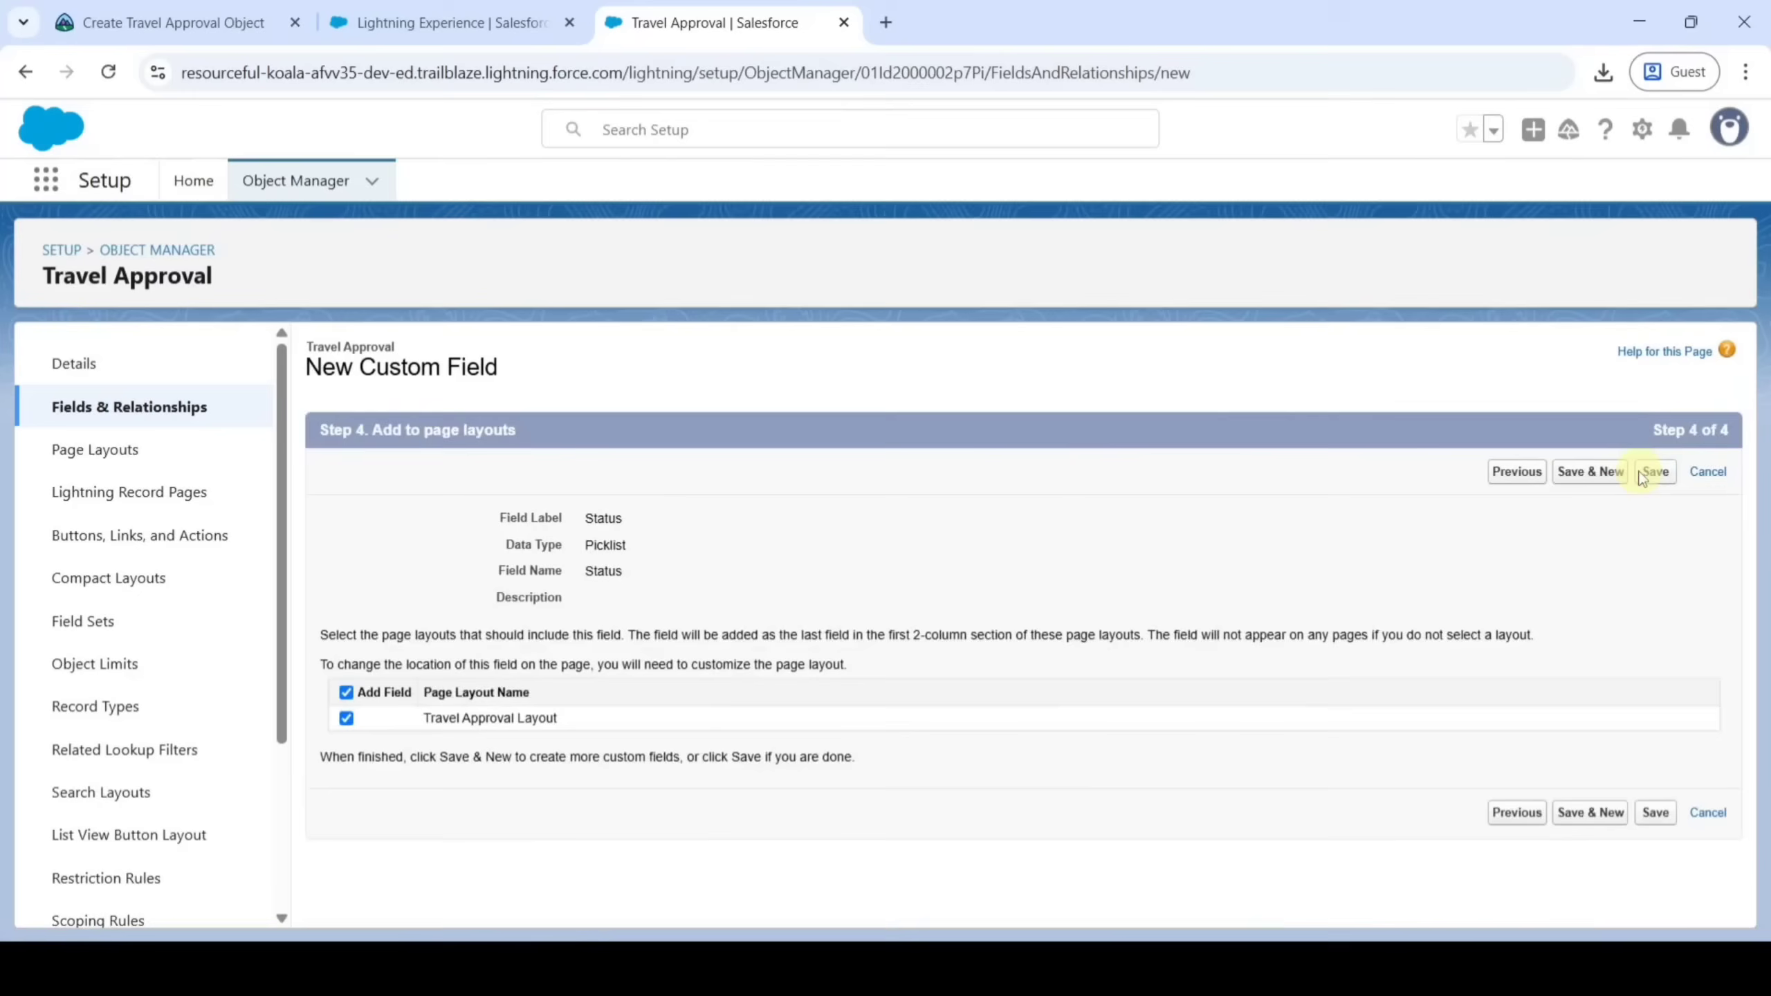
left_click(1593, 476)
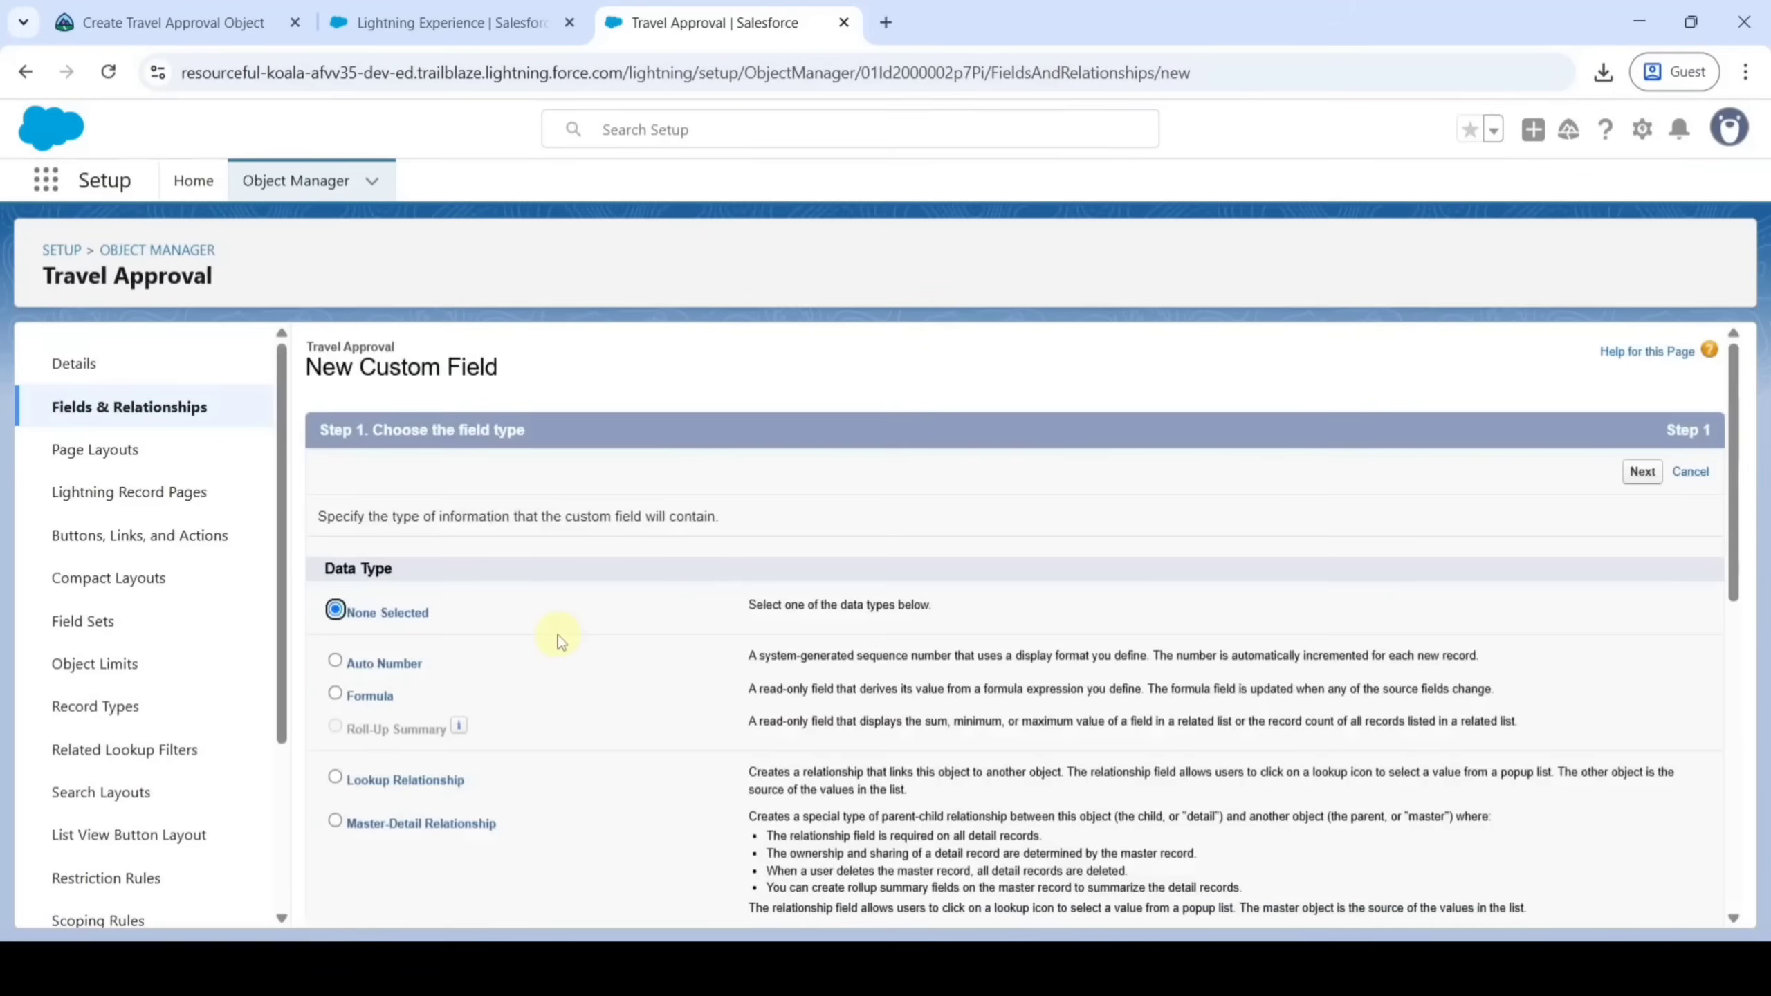
Copy the label Trip Start Date from the Trailhead instructions, and continue the new custom field with Date as its data type
left_click(174, 22)
scroll(359, 474, "down", 2)
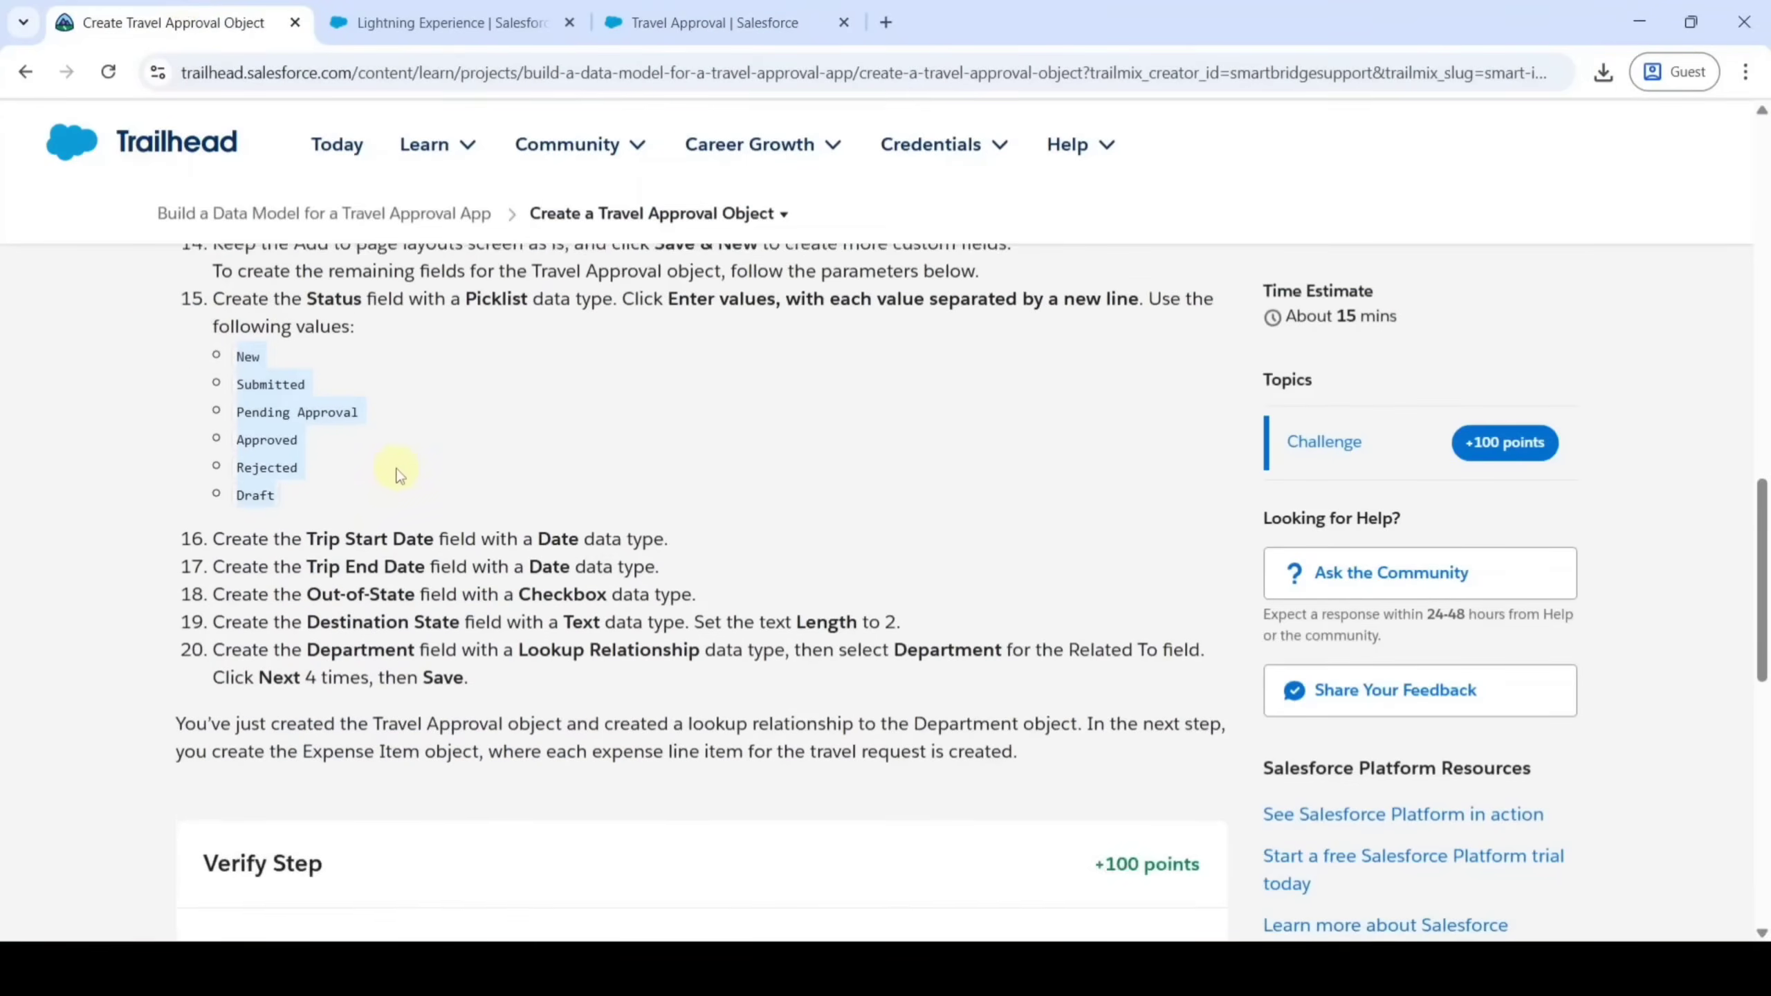
left_click_drag(313, 526, 426, 519)
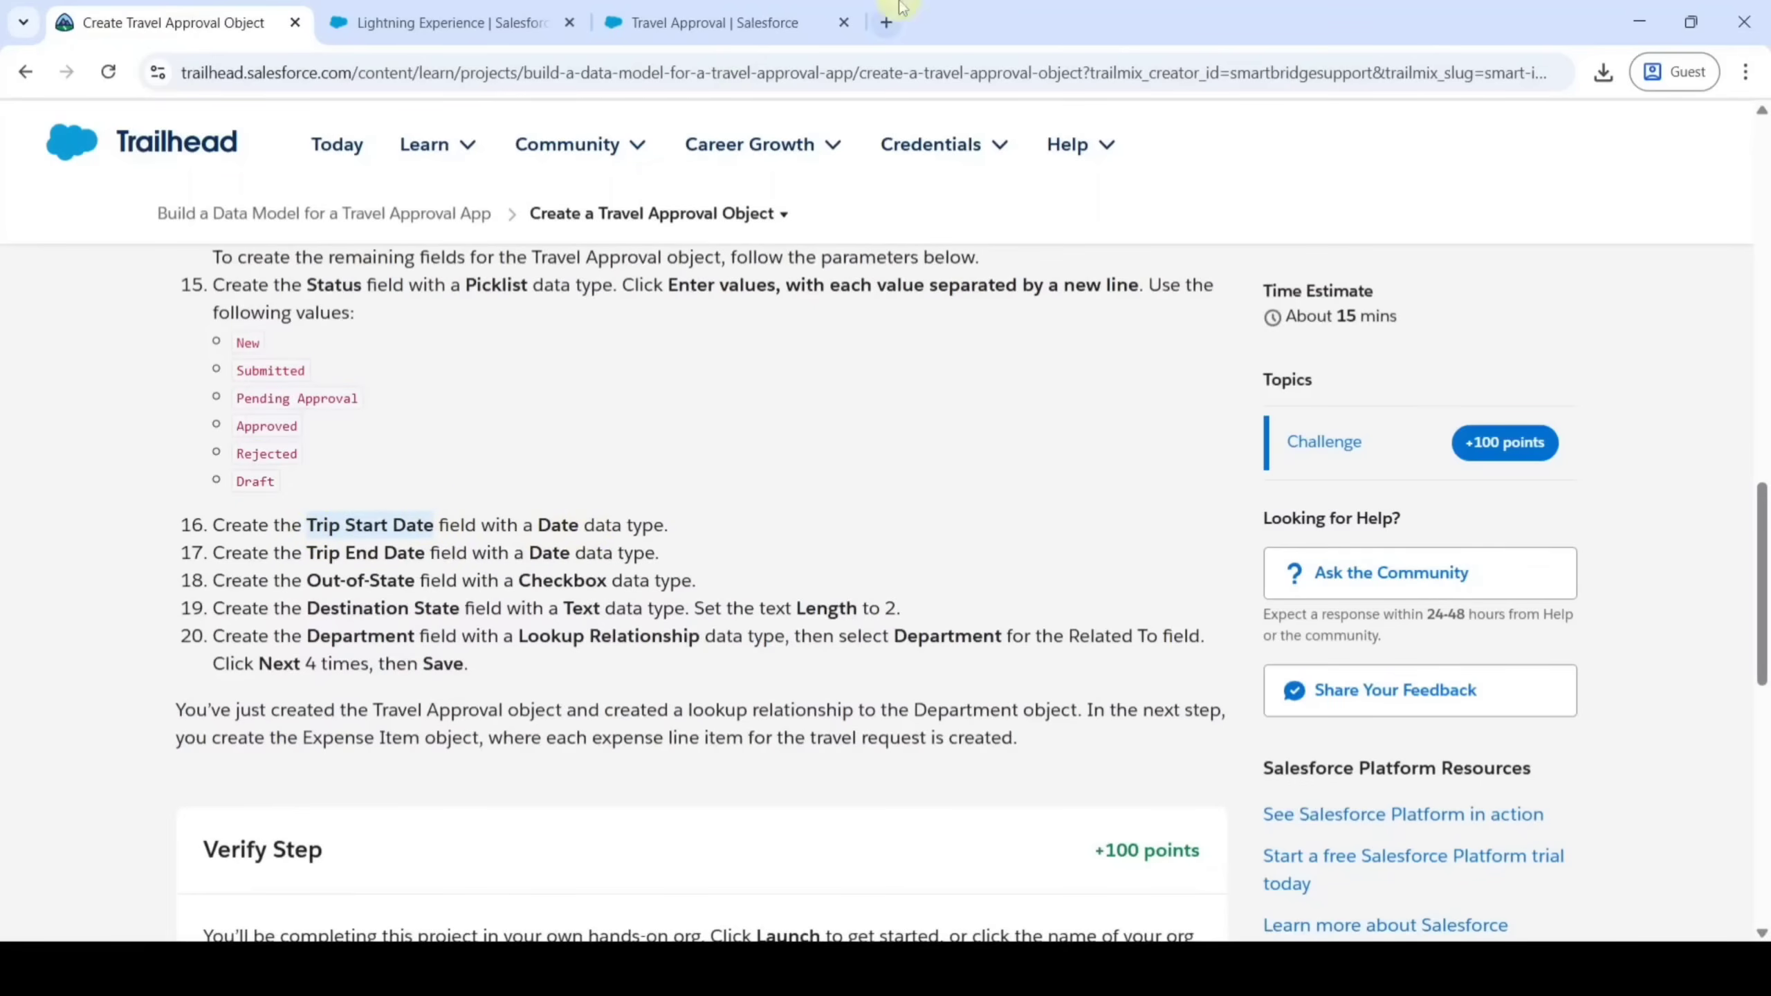
left_click(725, 21)
scroll(513, 618, "down", 5)
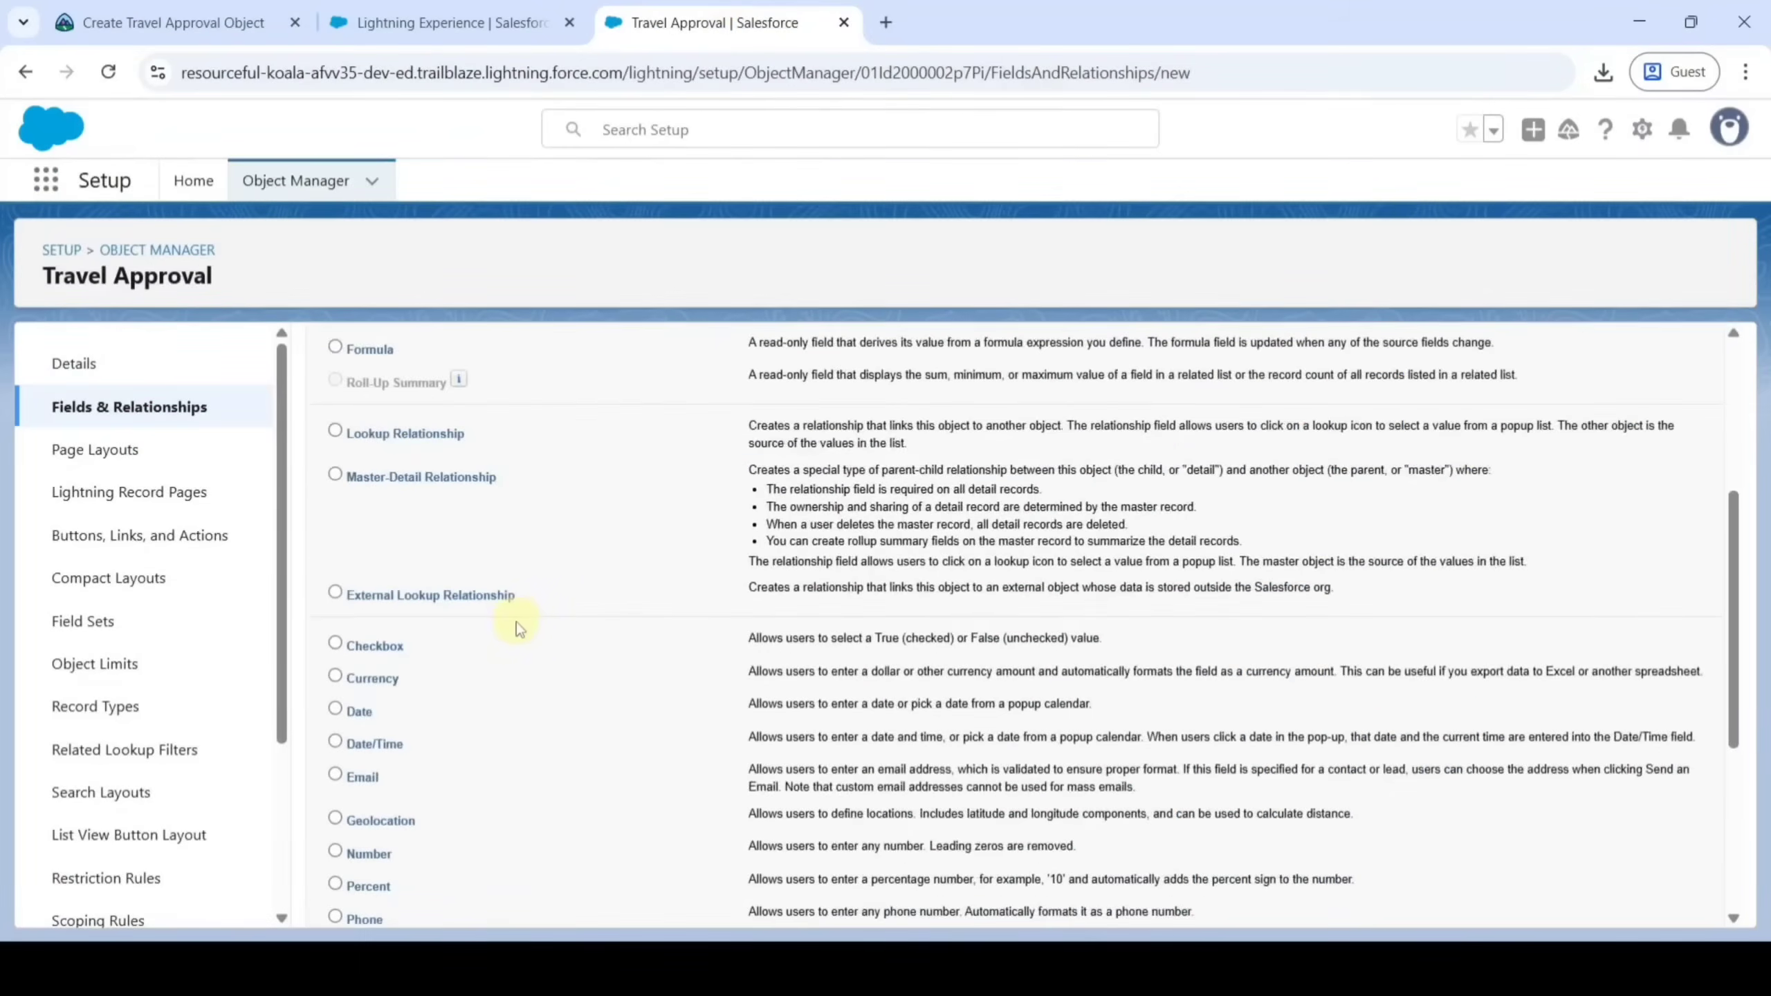
left_click(335, 593)
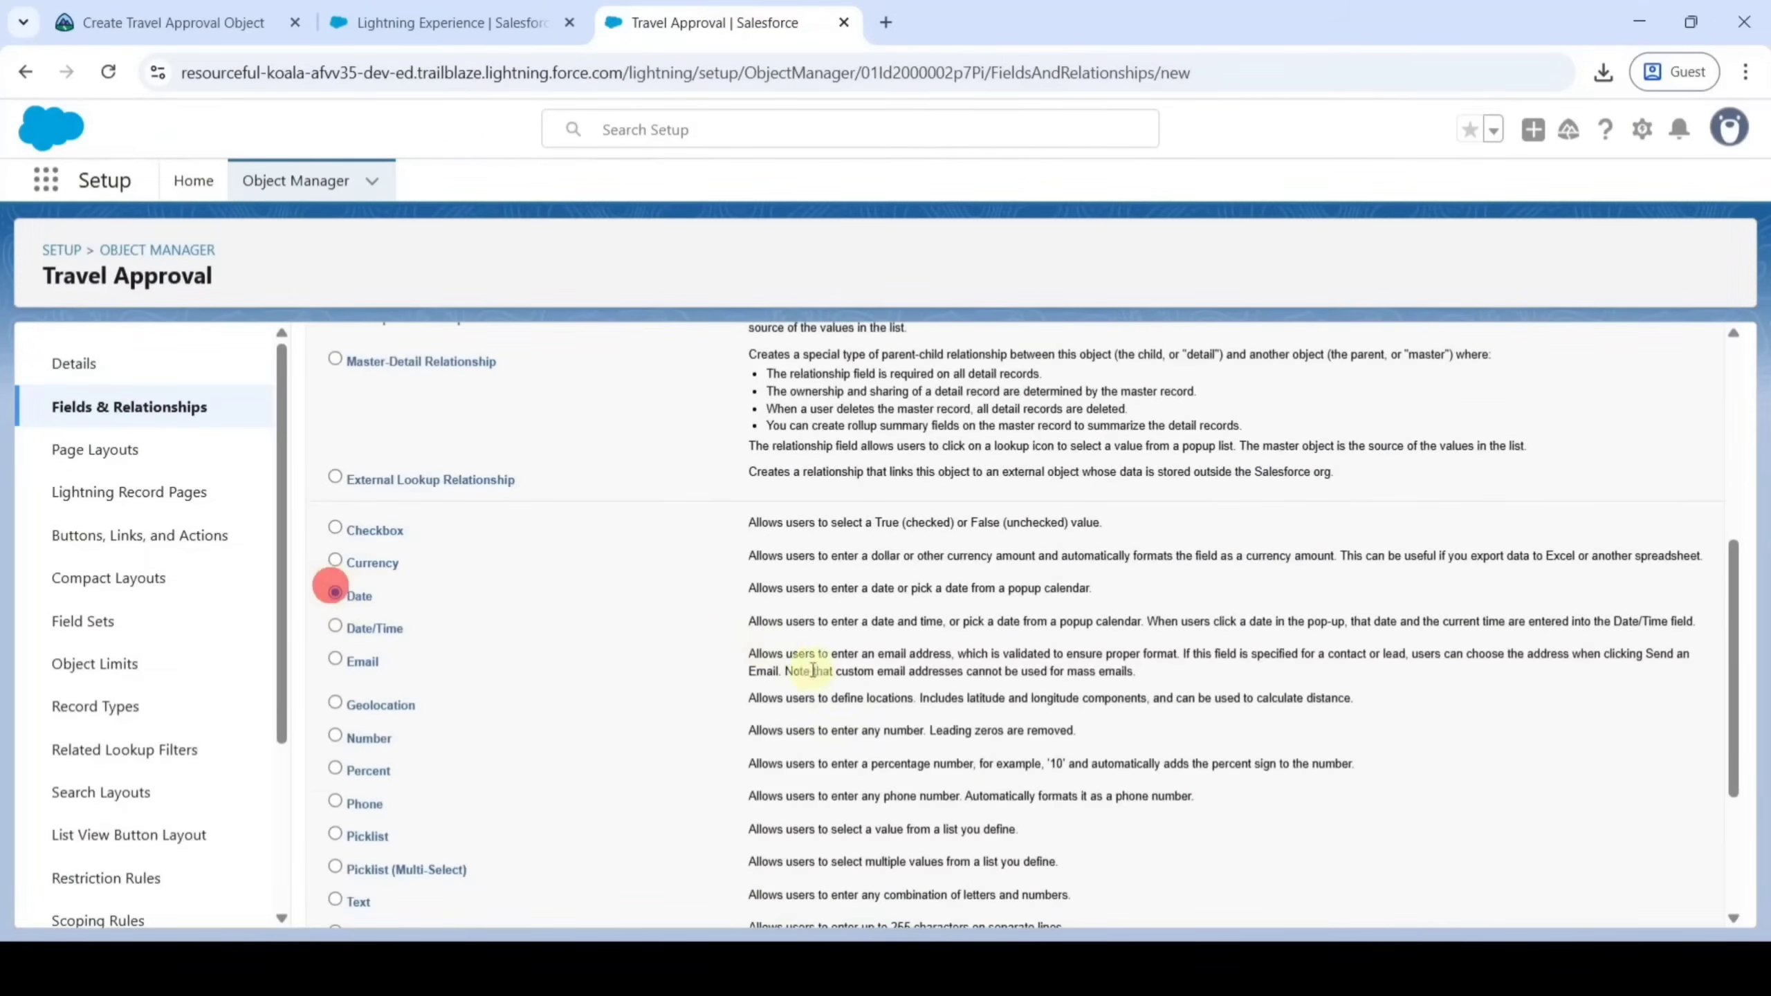
scroll(336, 594, "up", 6)
left_click(1641, 471)
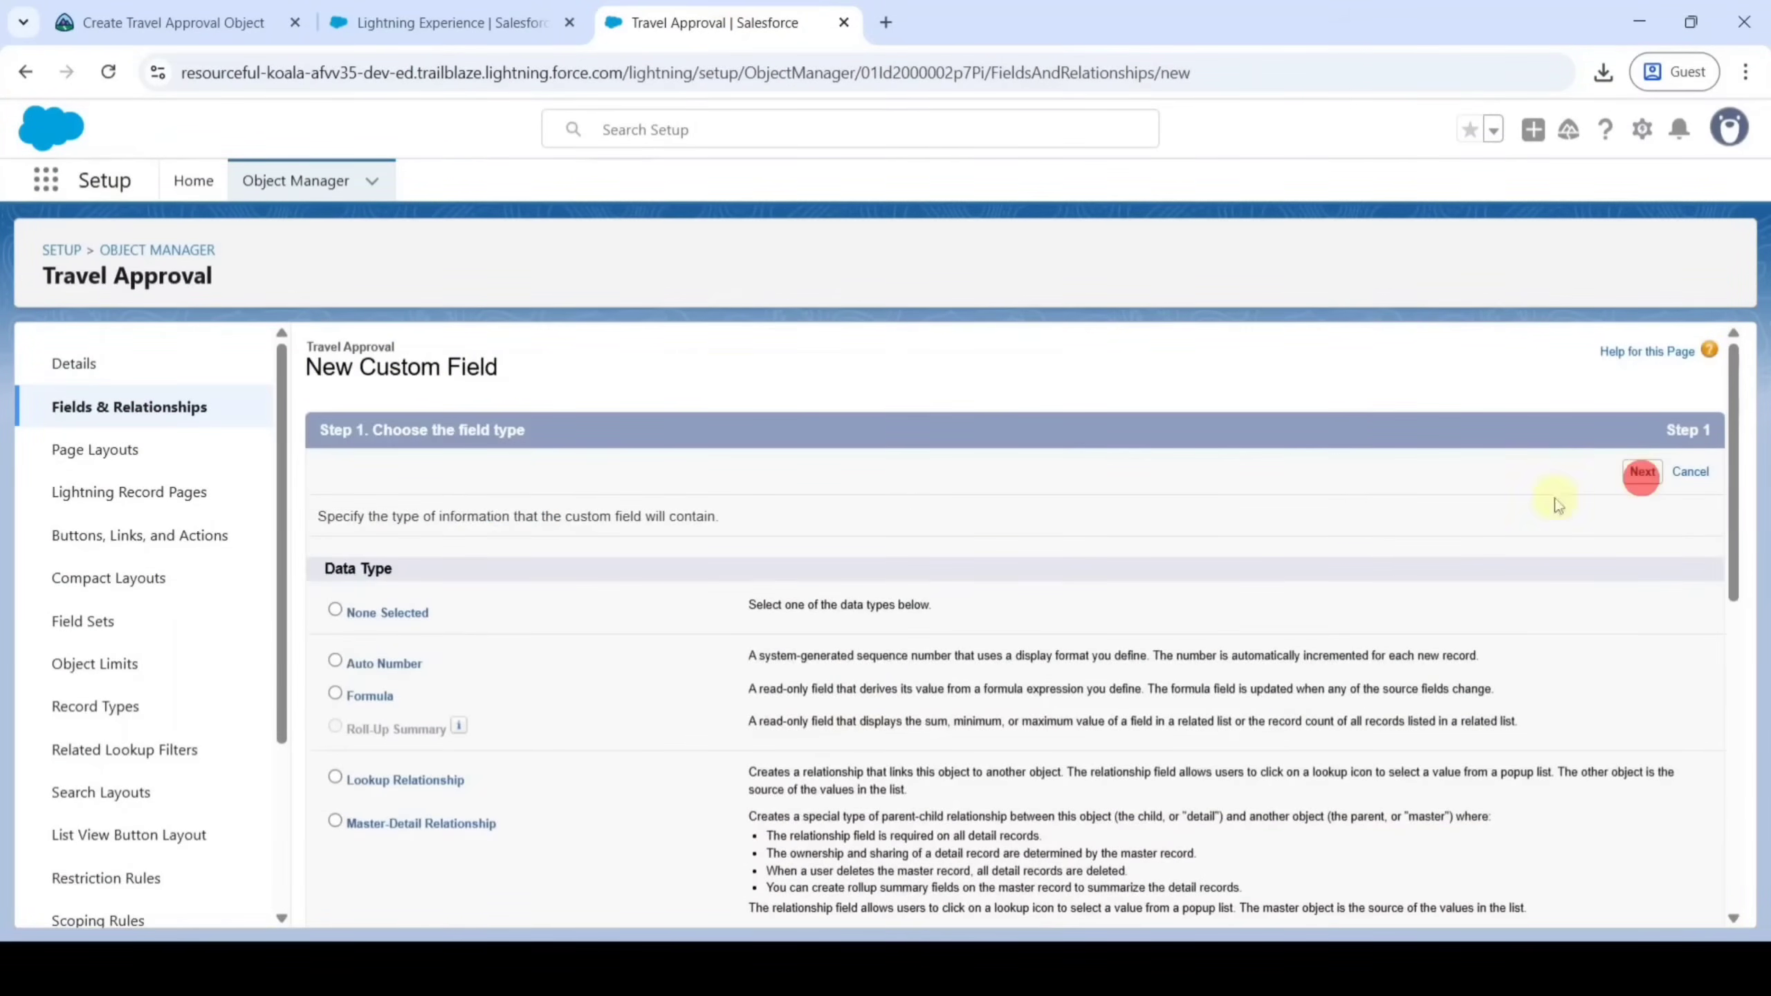
Set the date field's label to Trip Start Date and let the field name fill in as Trip_Start_Date
left_click(602, 517)
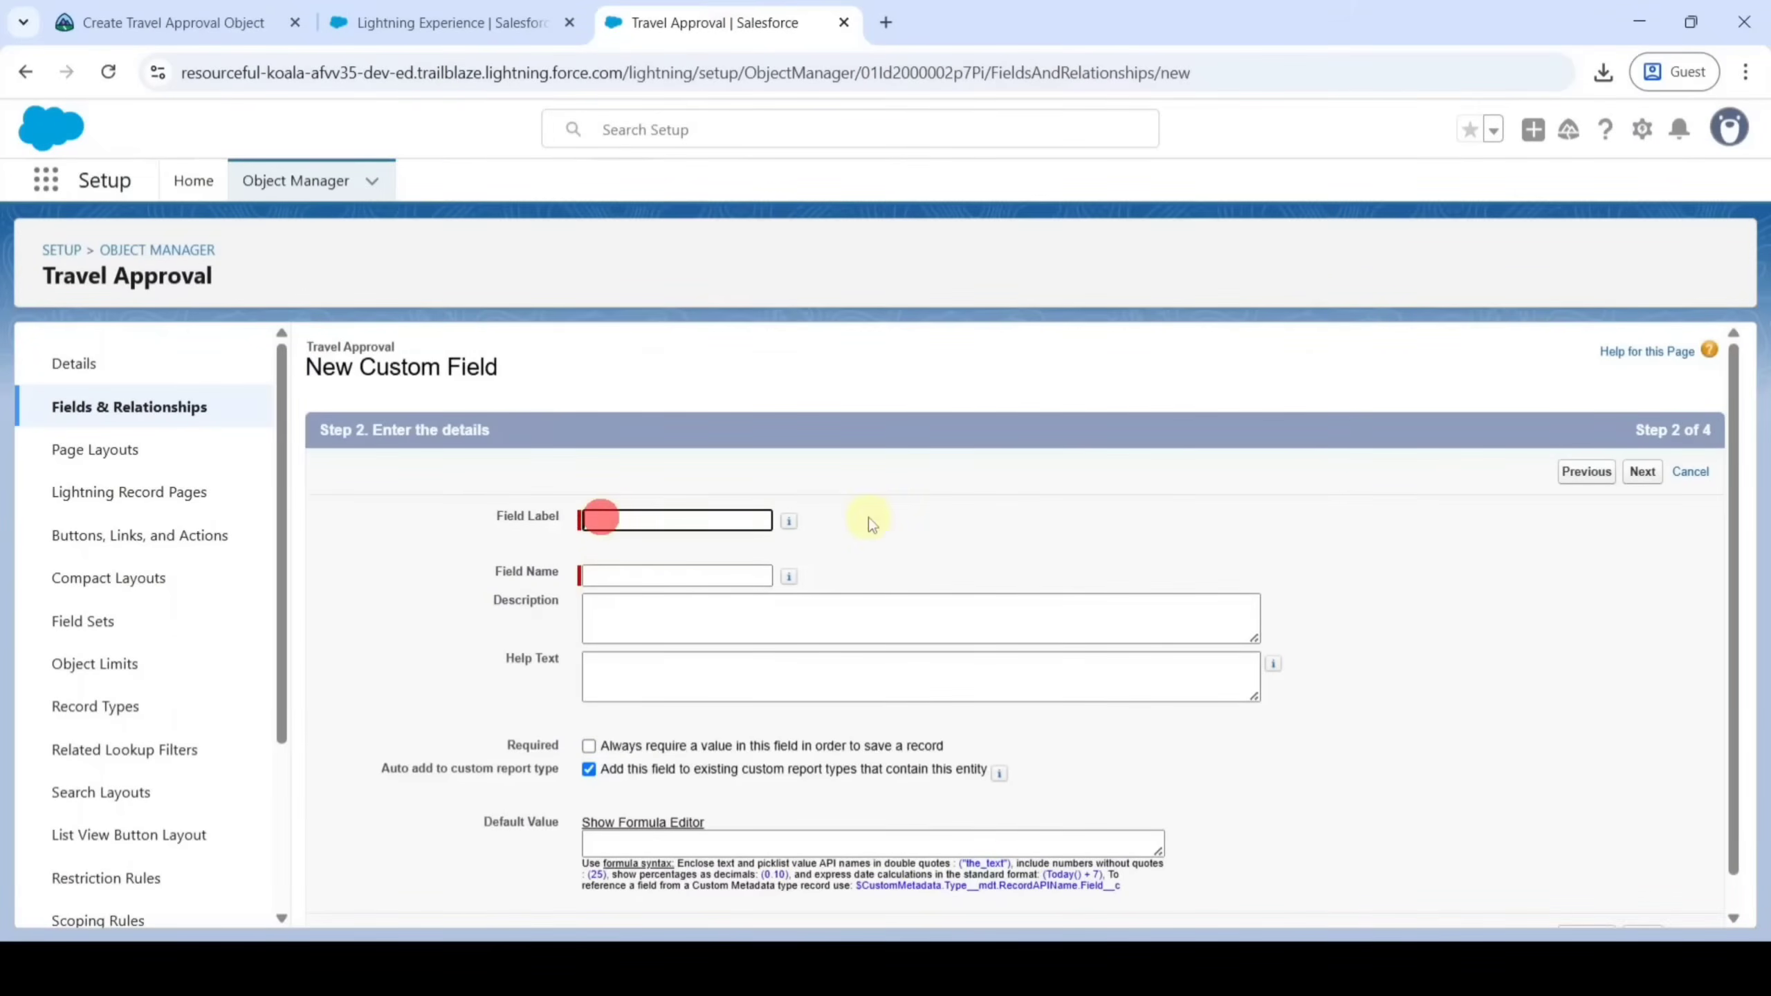
type("Trip Start Date")
left_click(1021, 532)
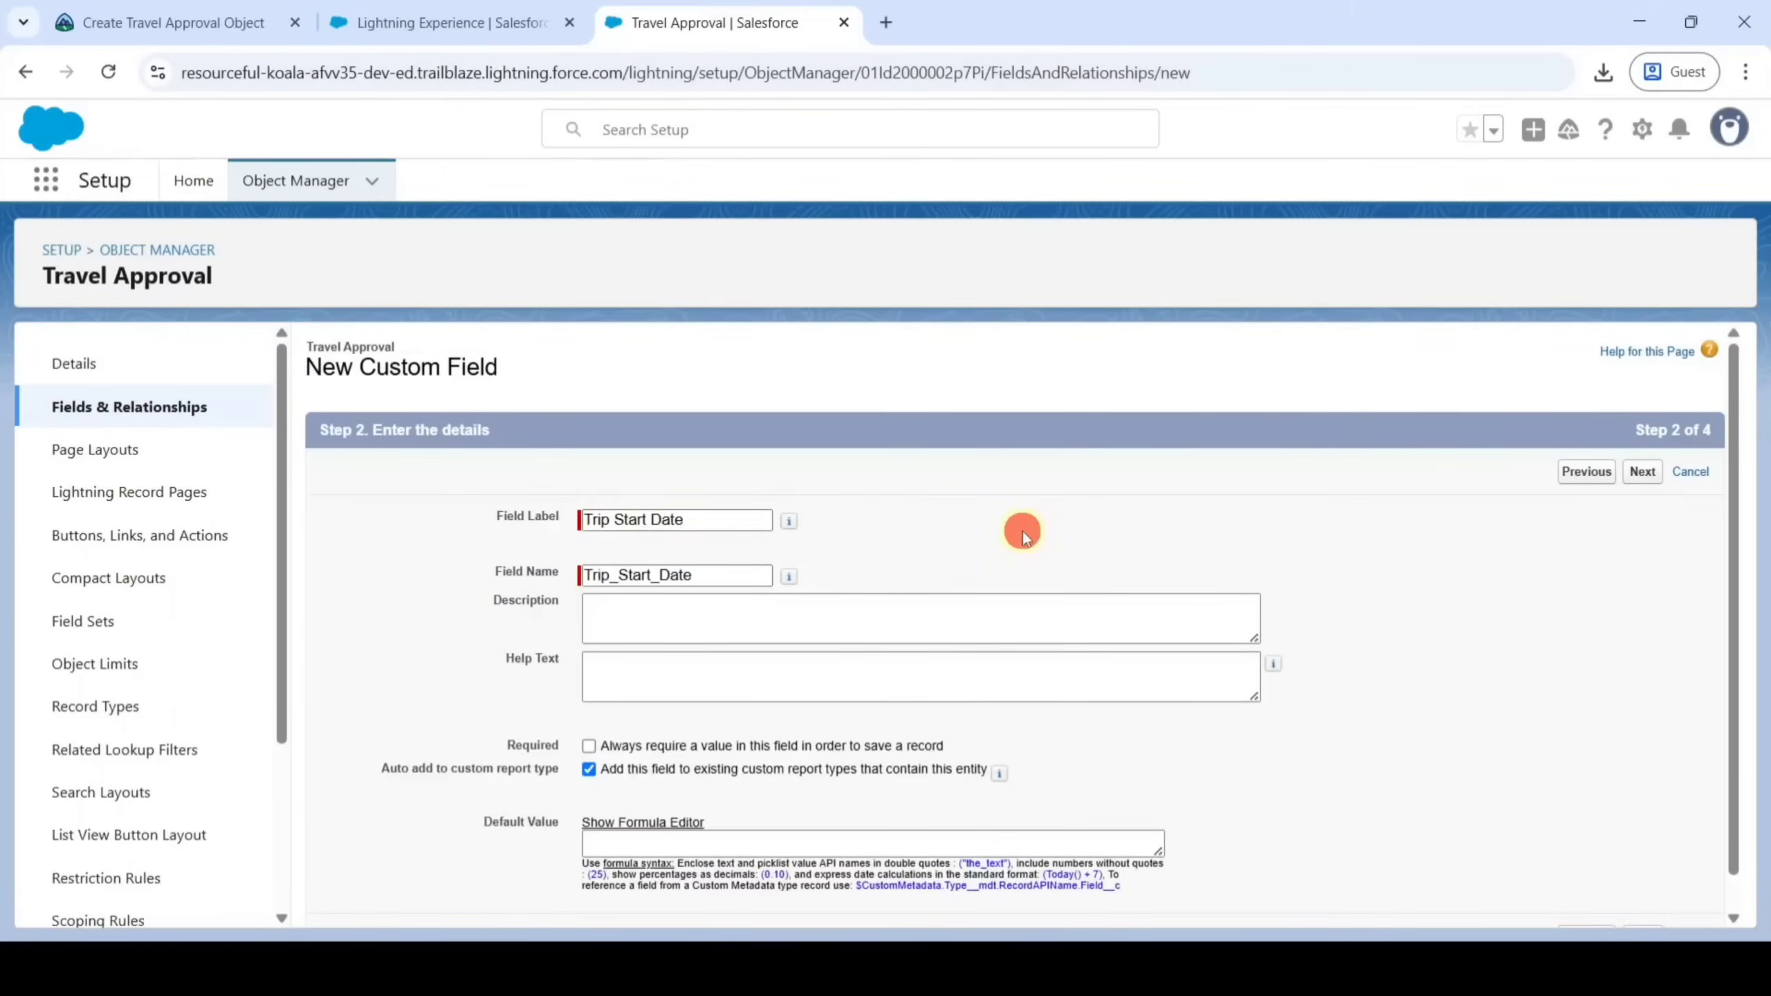
Accept the default field-level security and page layout for the Trip Start Date field, and save it with another new field started
left_click(1645, 477)
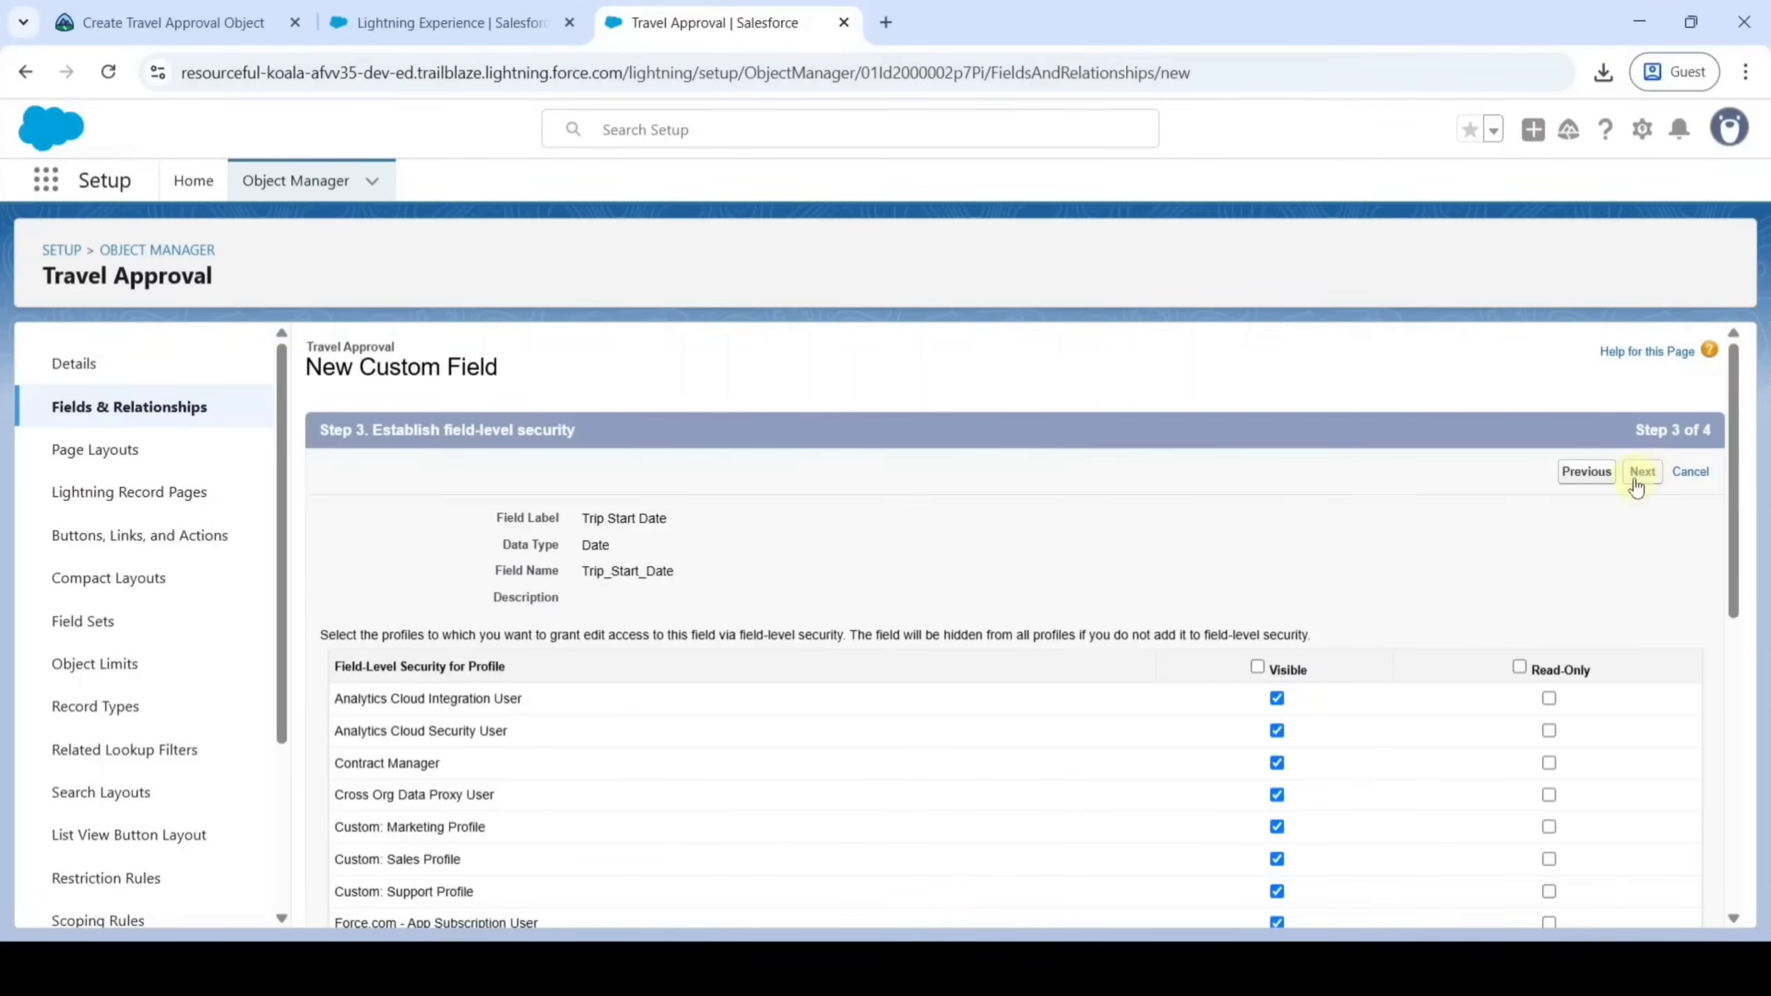
left_click(1644, 478)
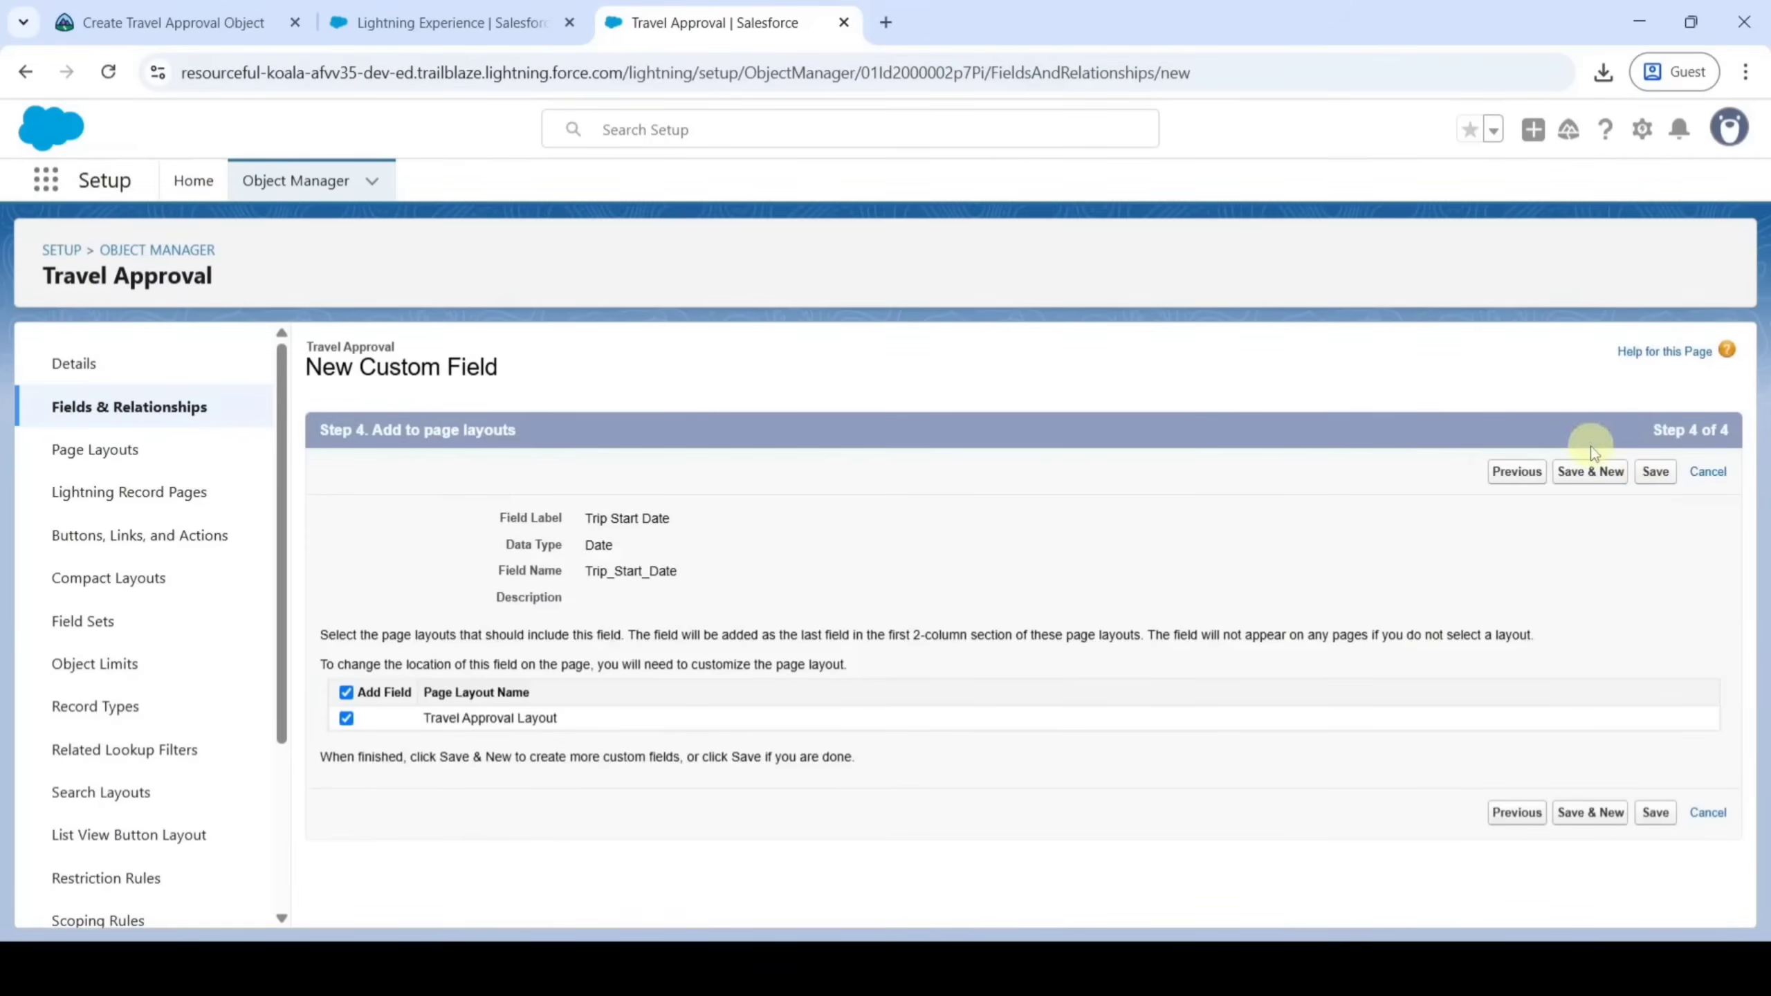
left_click(1586, 473)
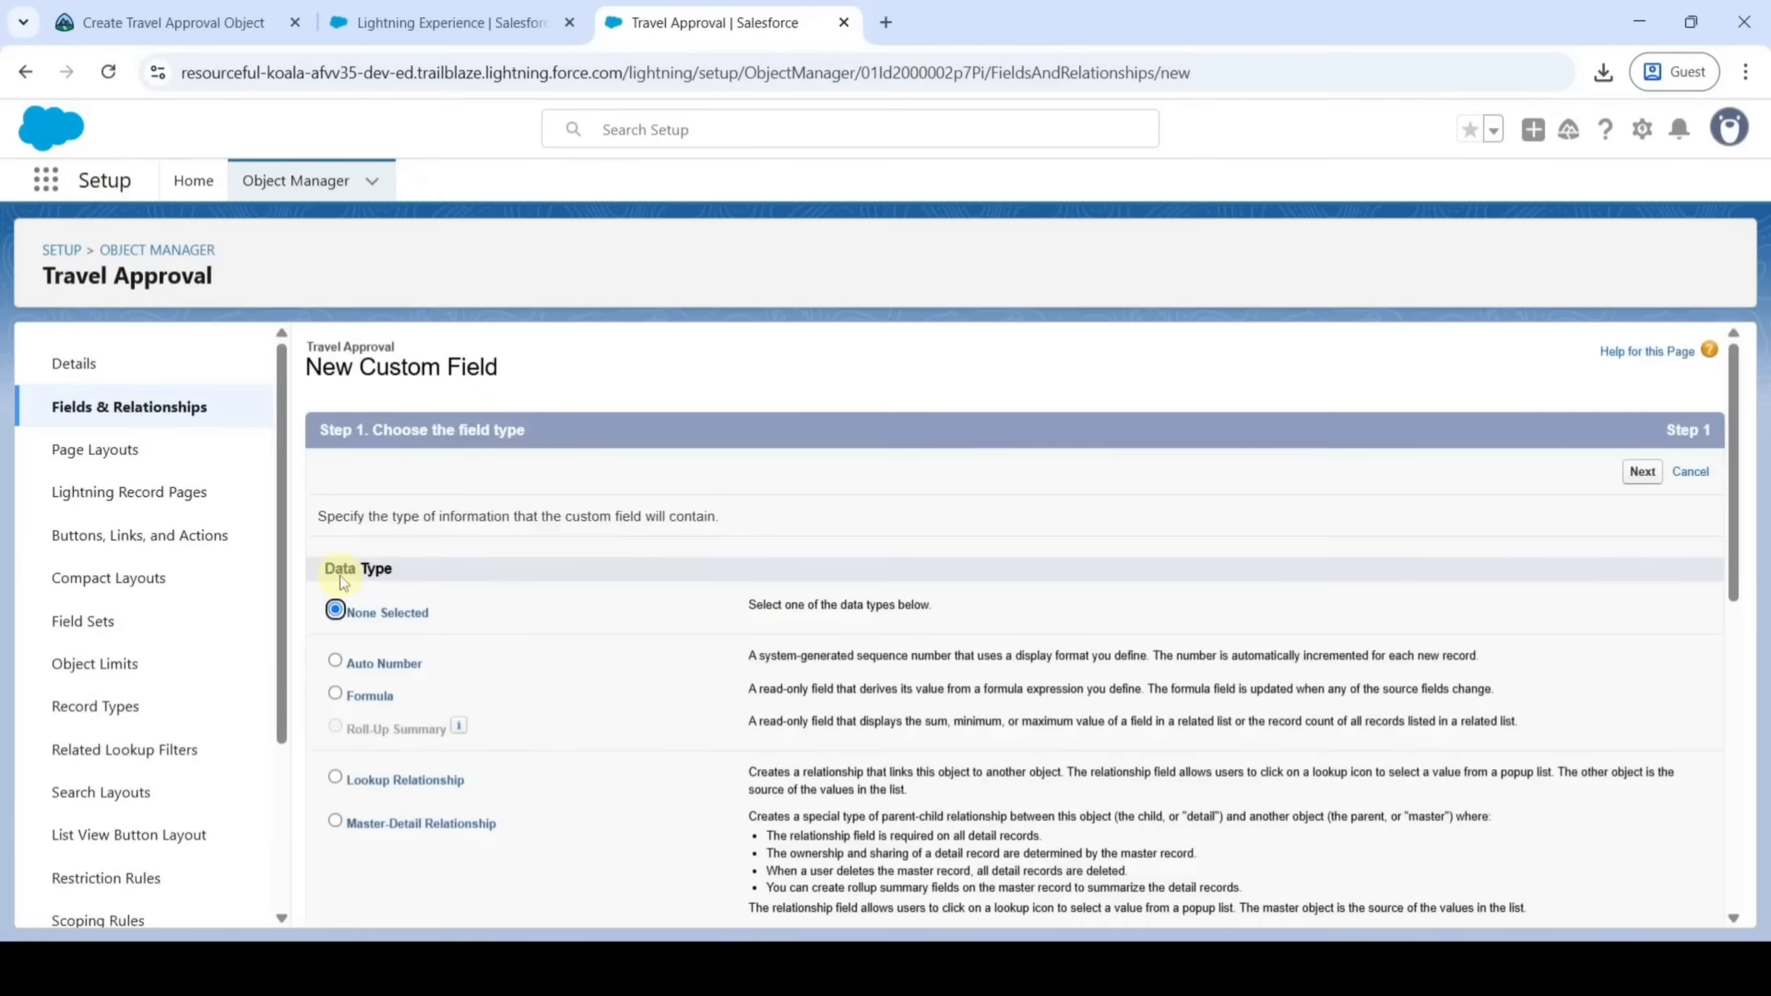
Copy the field name Trip End Date from the Trailhead instructions and choose Date as the new Travel Approval field's data type
left_click(164, 24)
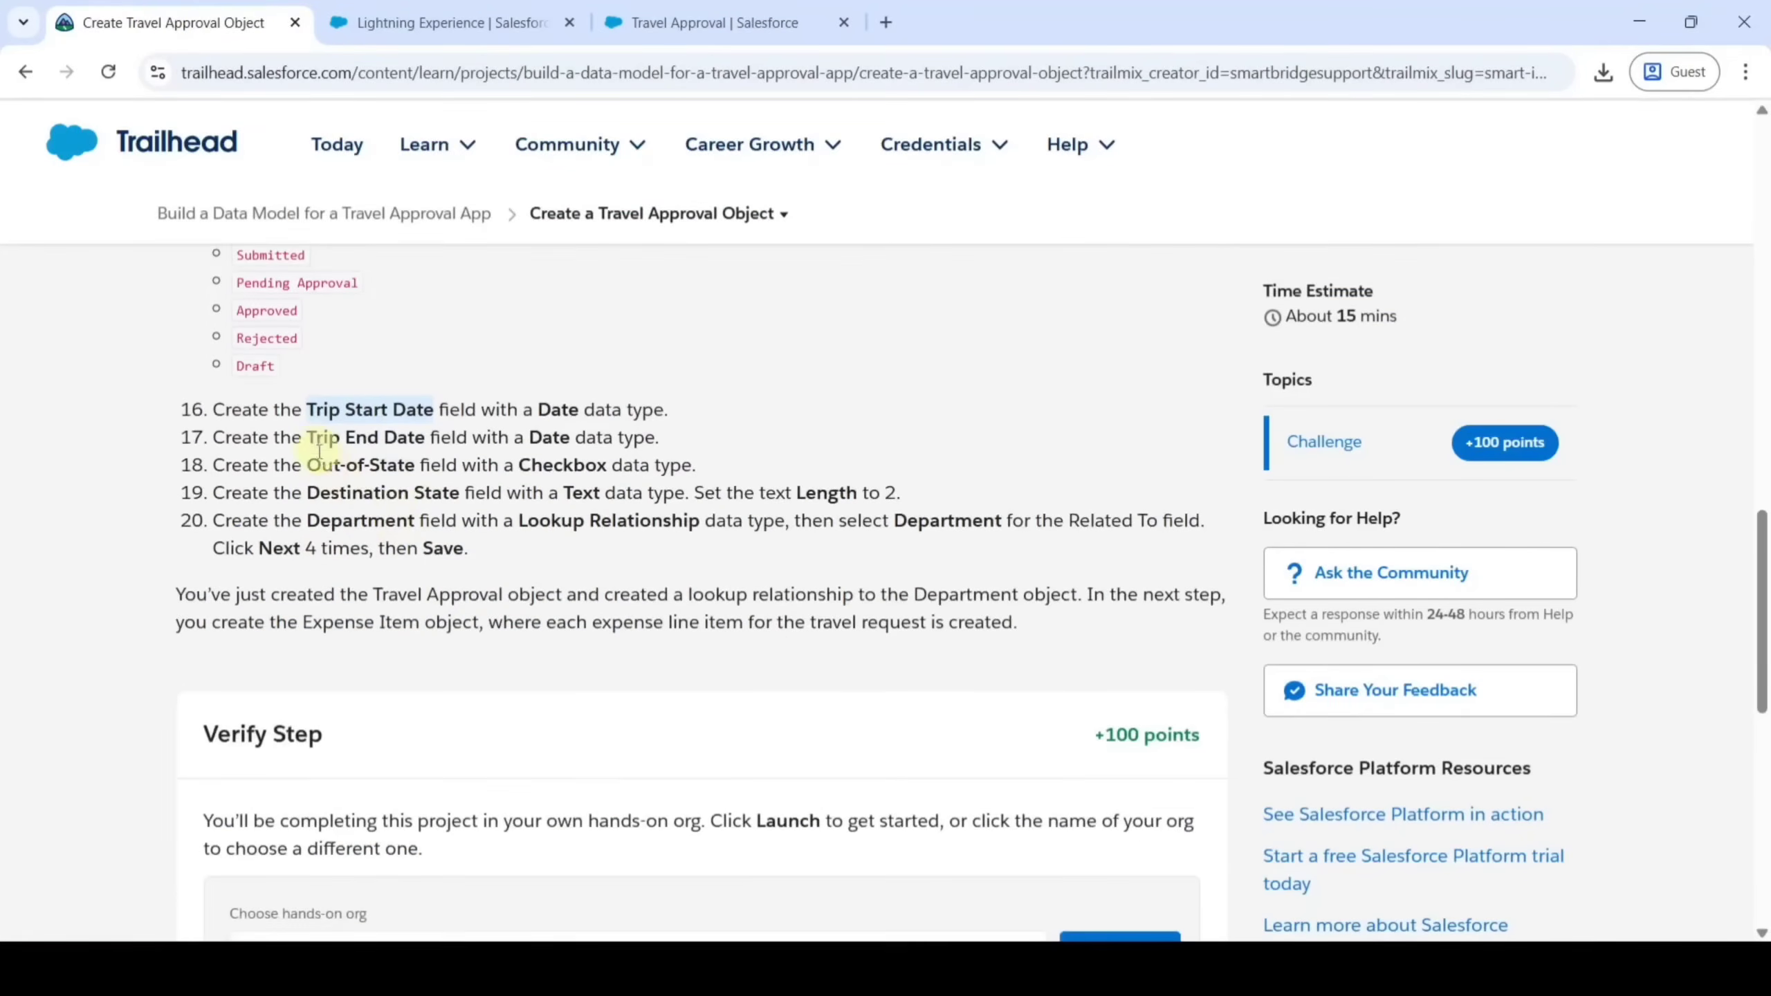
left_click_drag(308, 436, 426, 439)
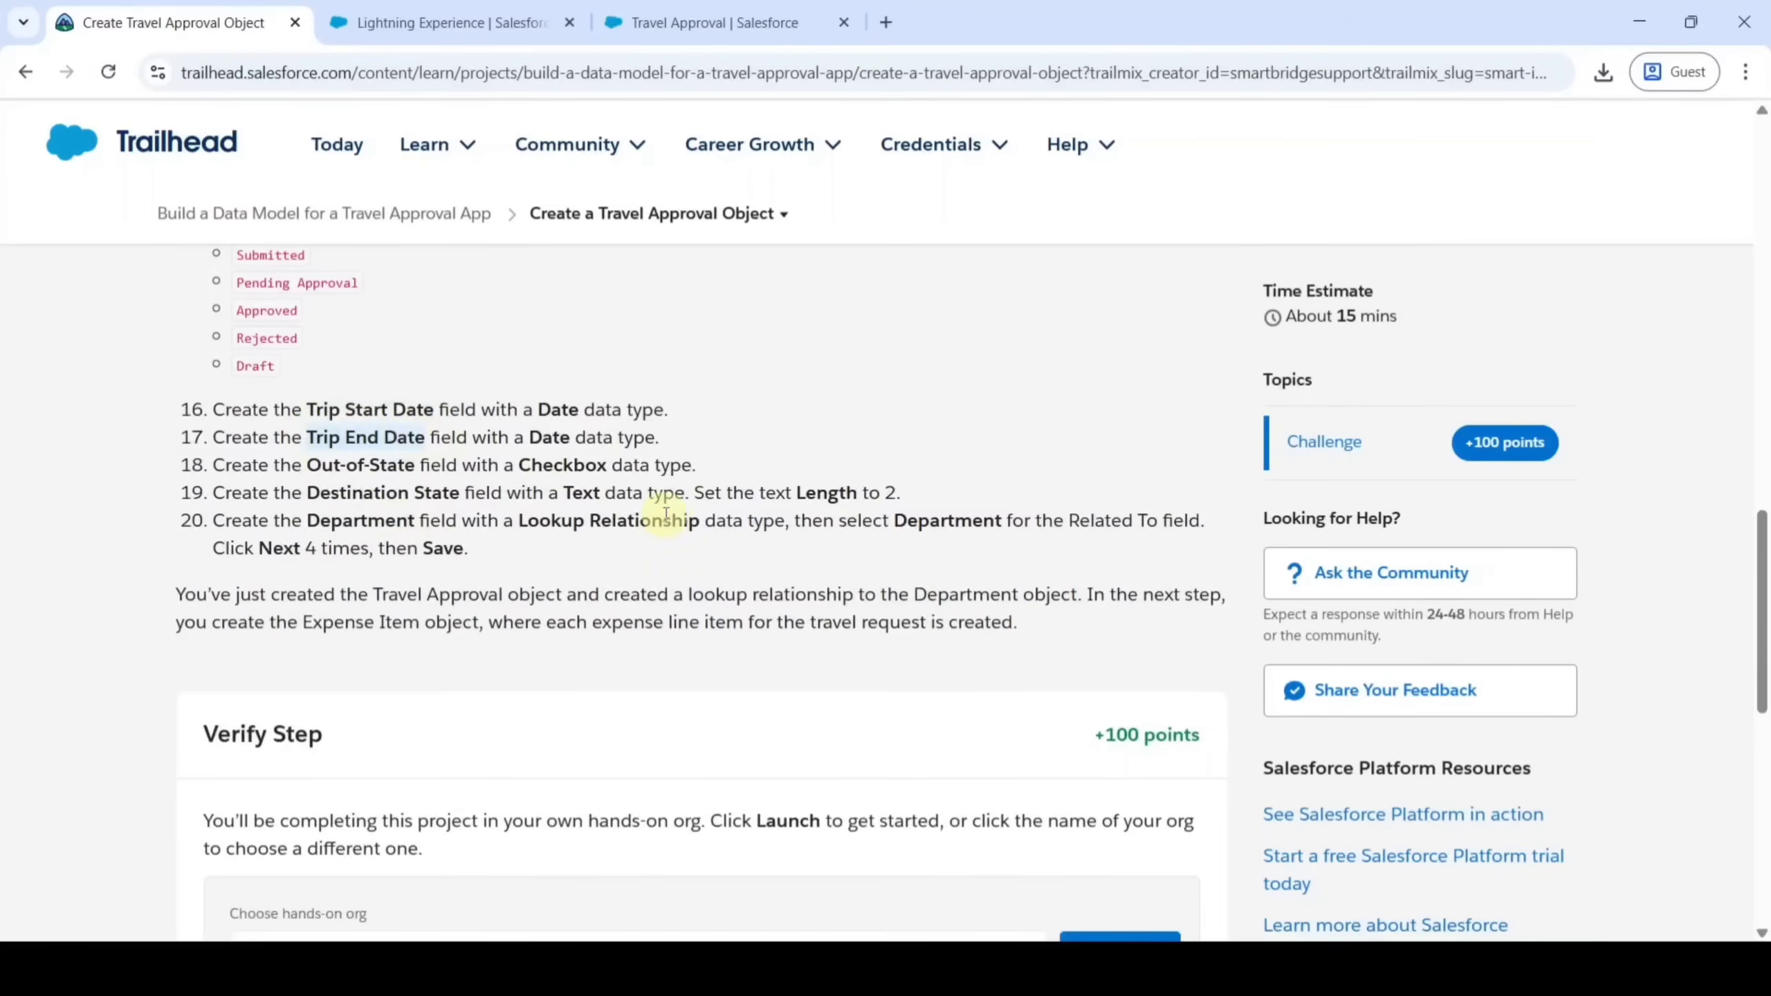
left_click(687, 28)
scroll(529, 689, "down", 6)
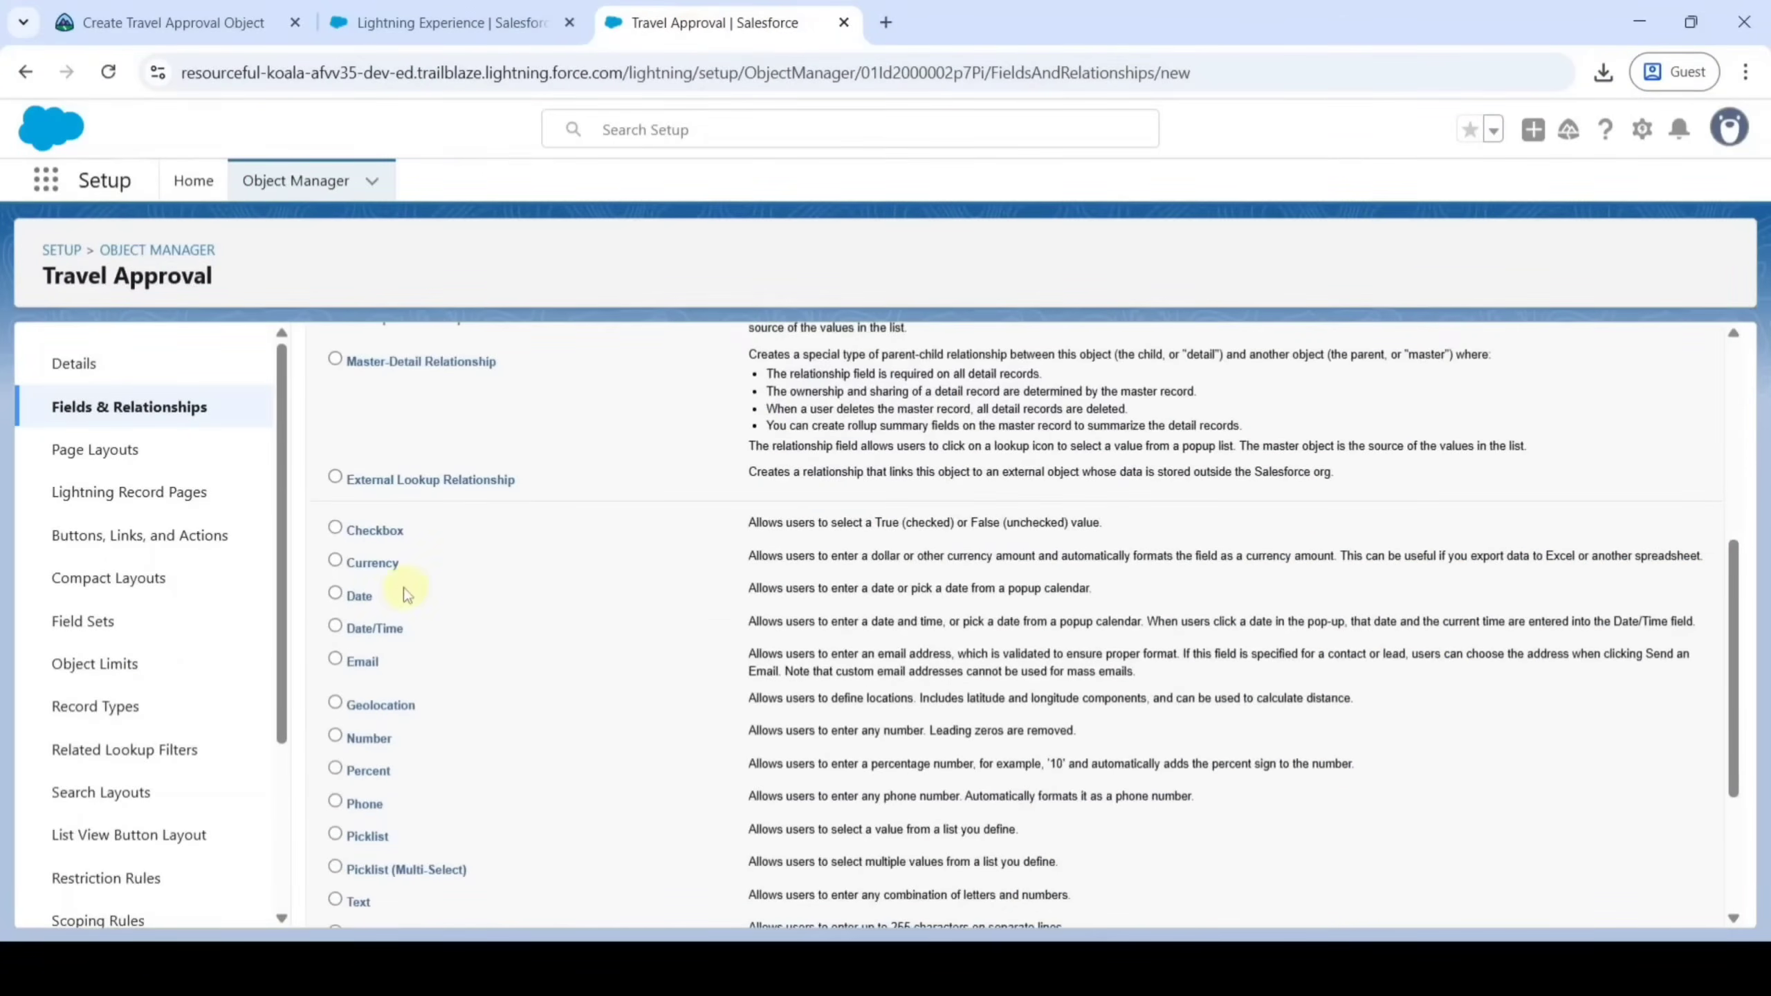
left_click(336, 593)
scroll(336, 598, "up", 6)
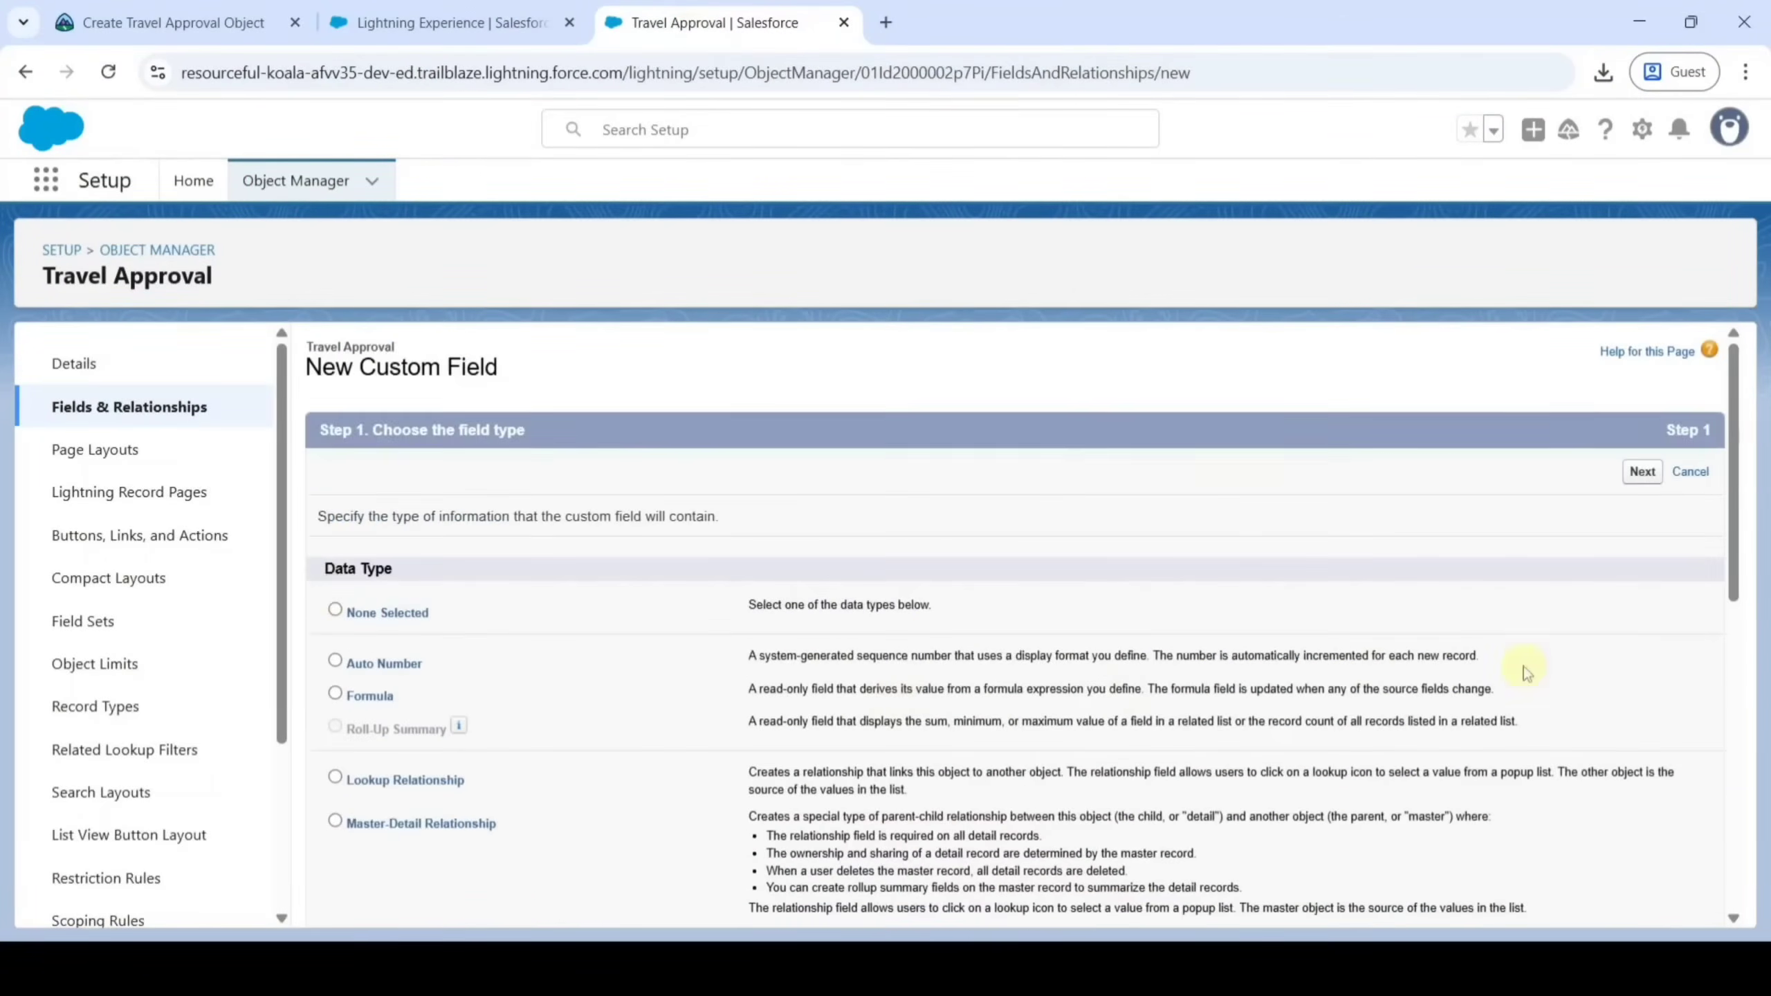
left_click(1642, 472)
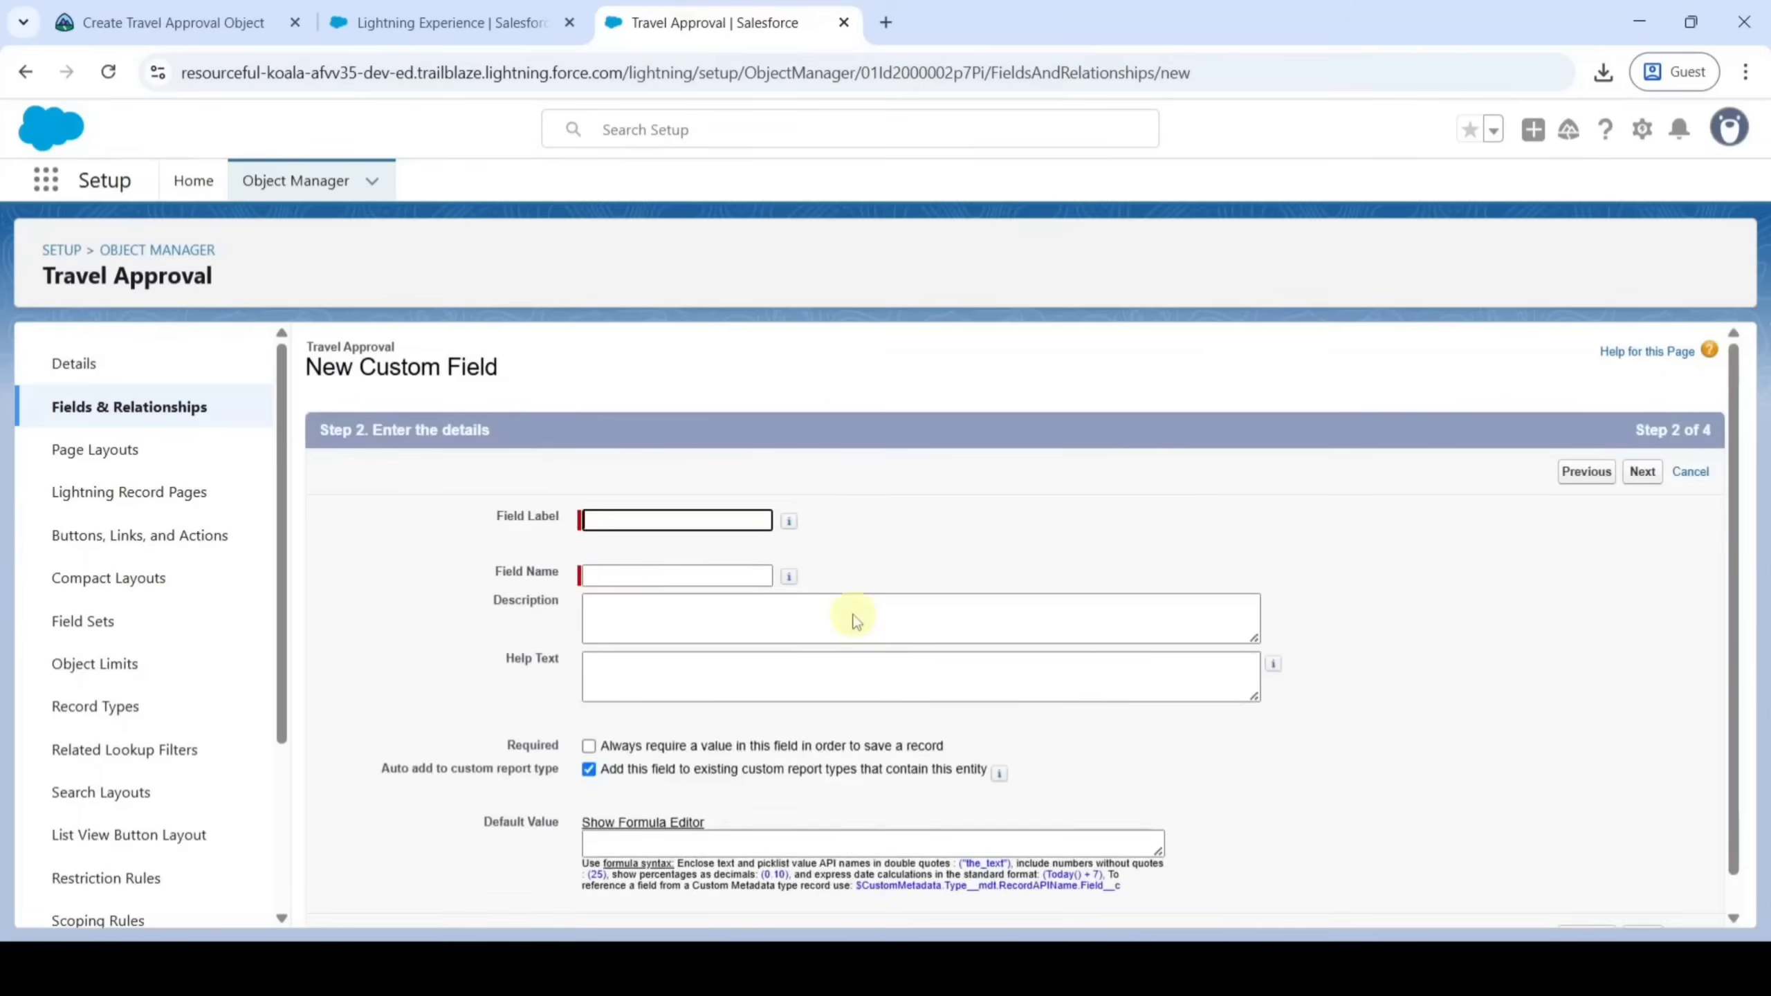
Label the date field Trip End Date, accept the default security and page layout, and save it while starting another new field
type("Trip End Date")
left_click(932, 527)
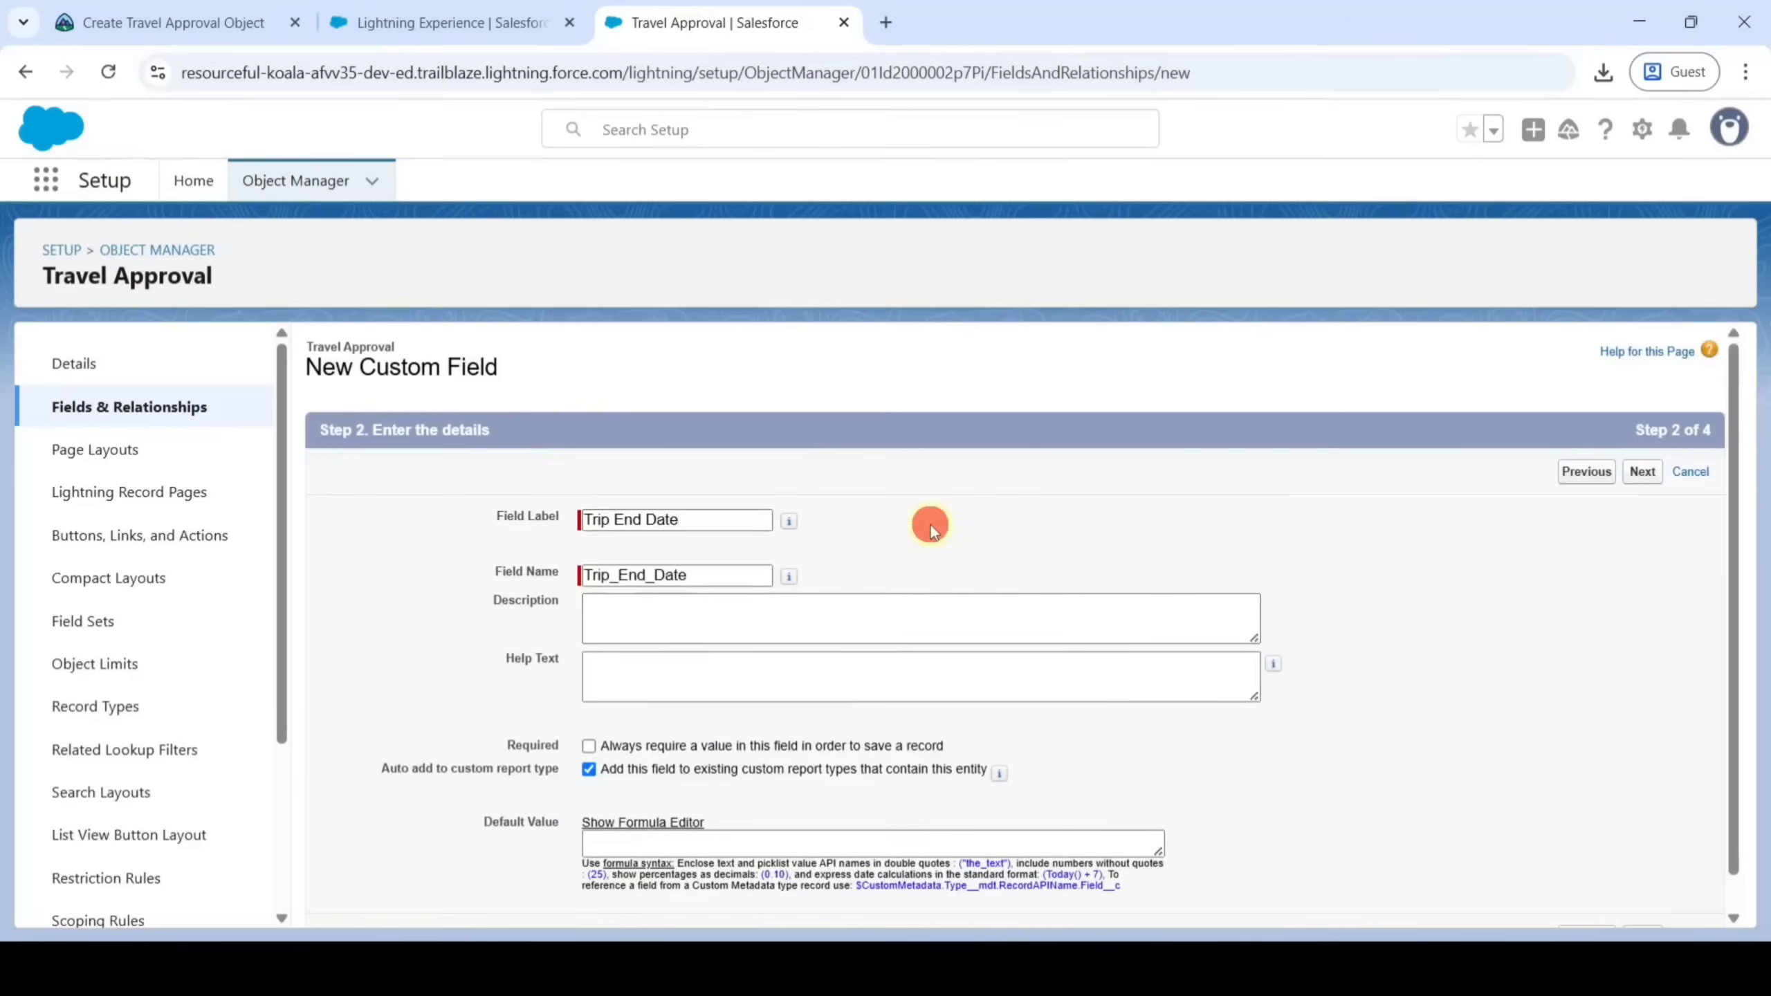
left_click(1642, 472)
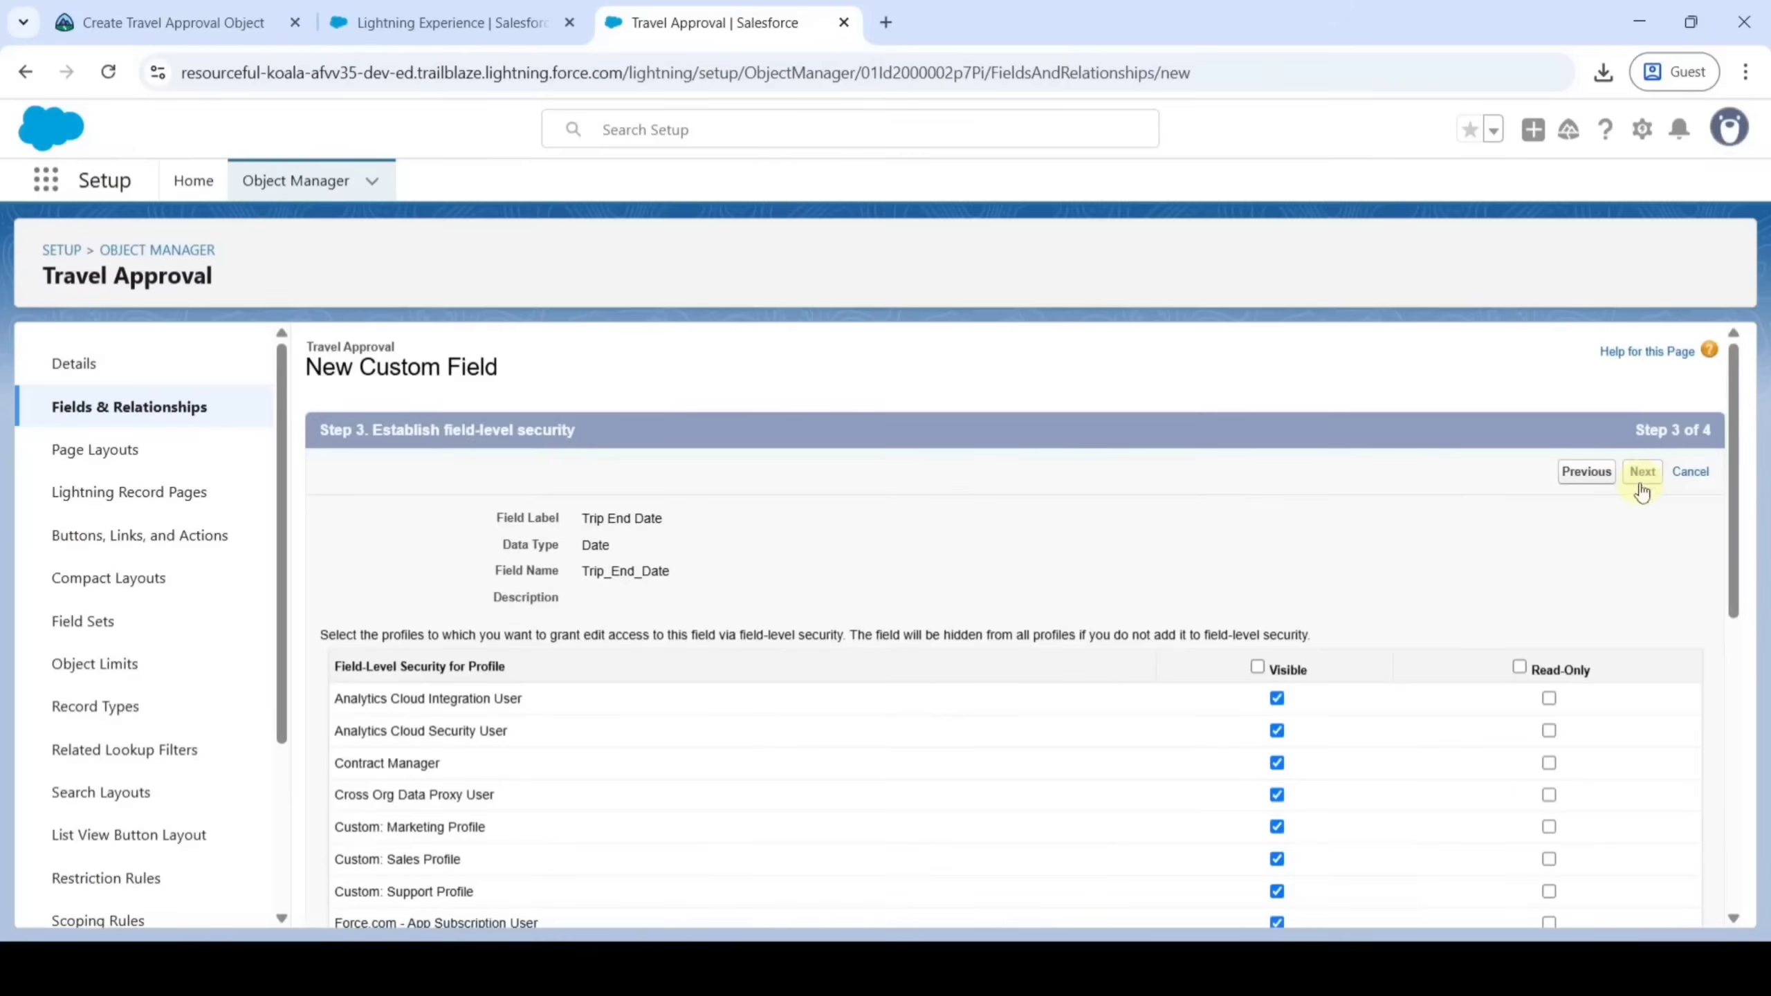
left_click(1642, 473)
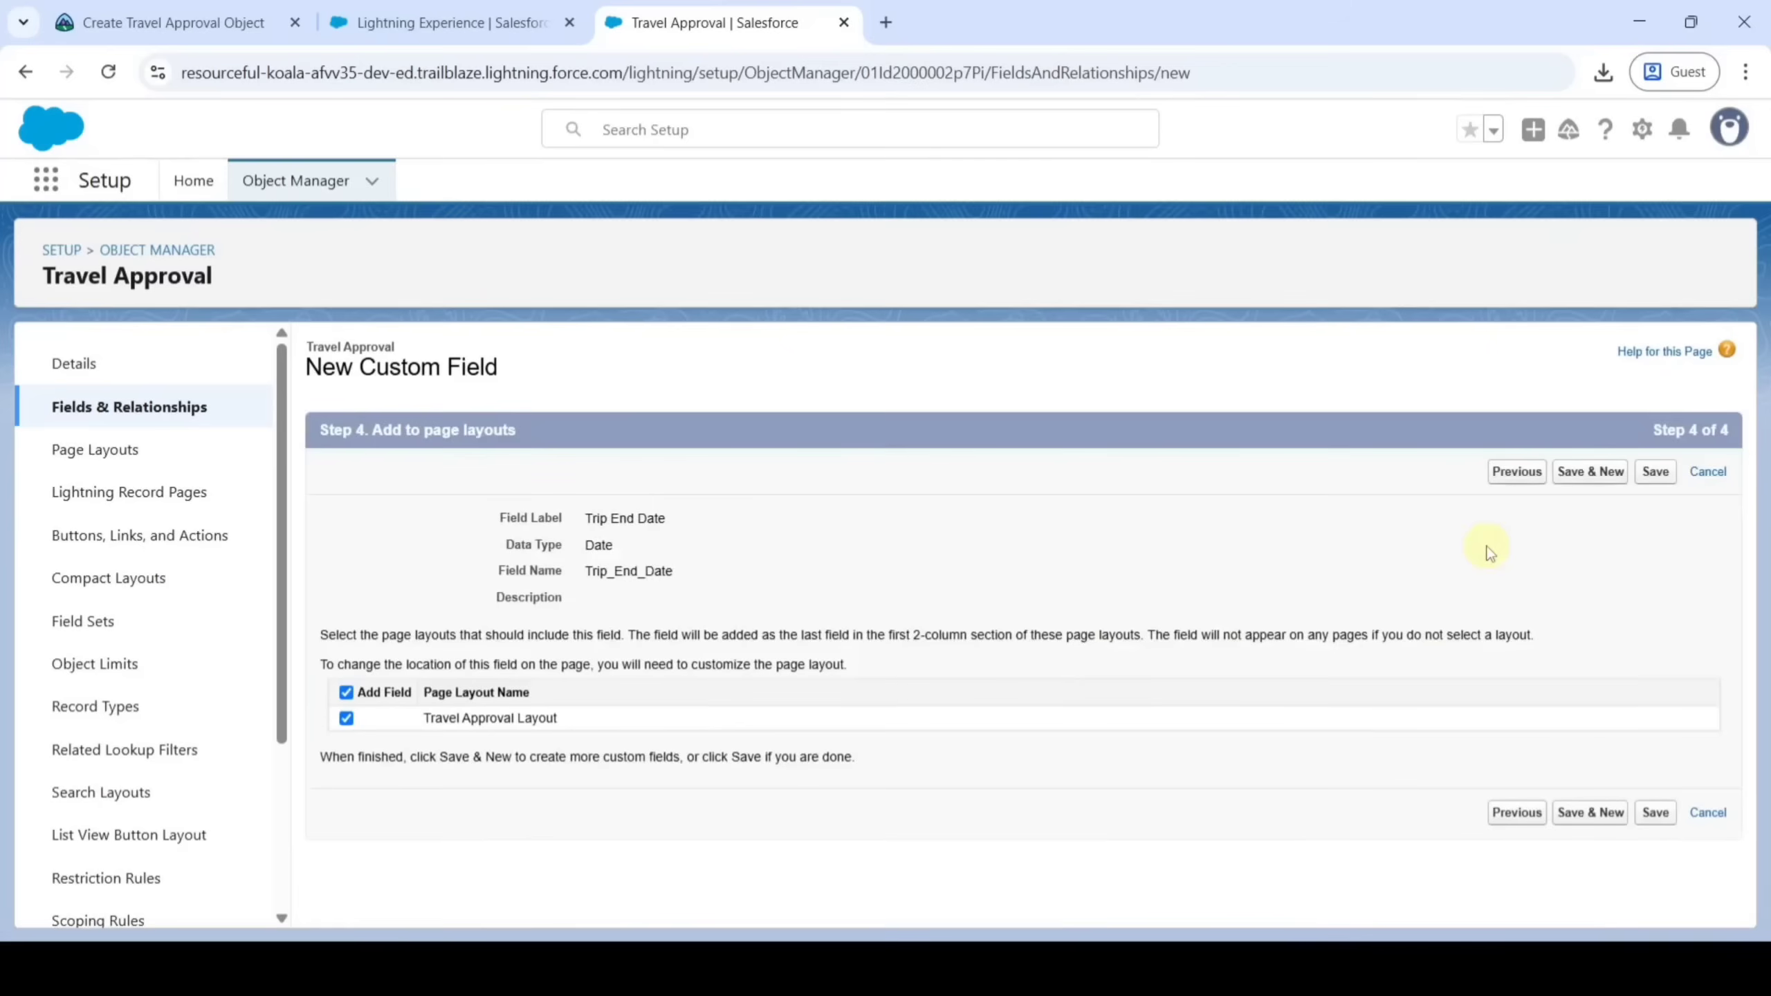
left_click(1582, 474)
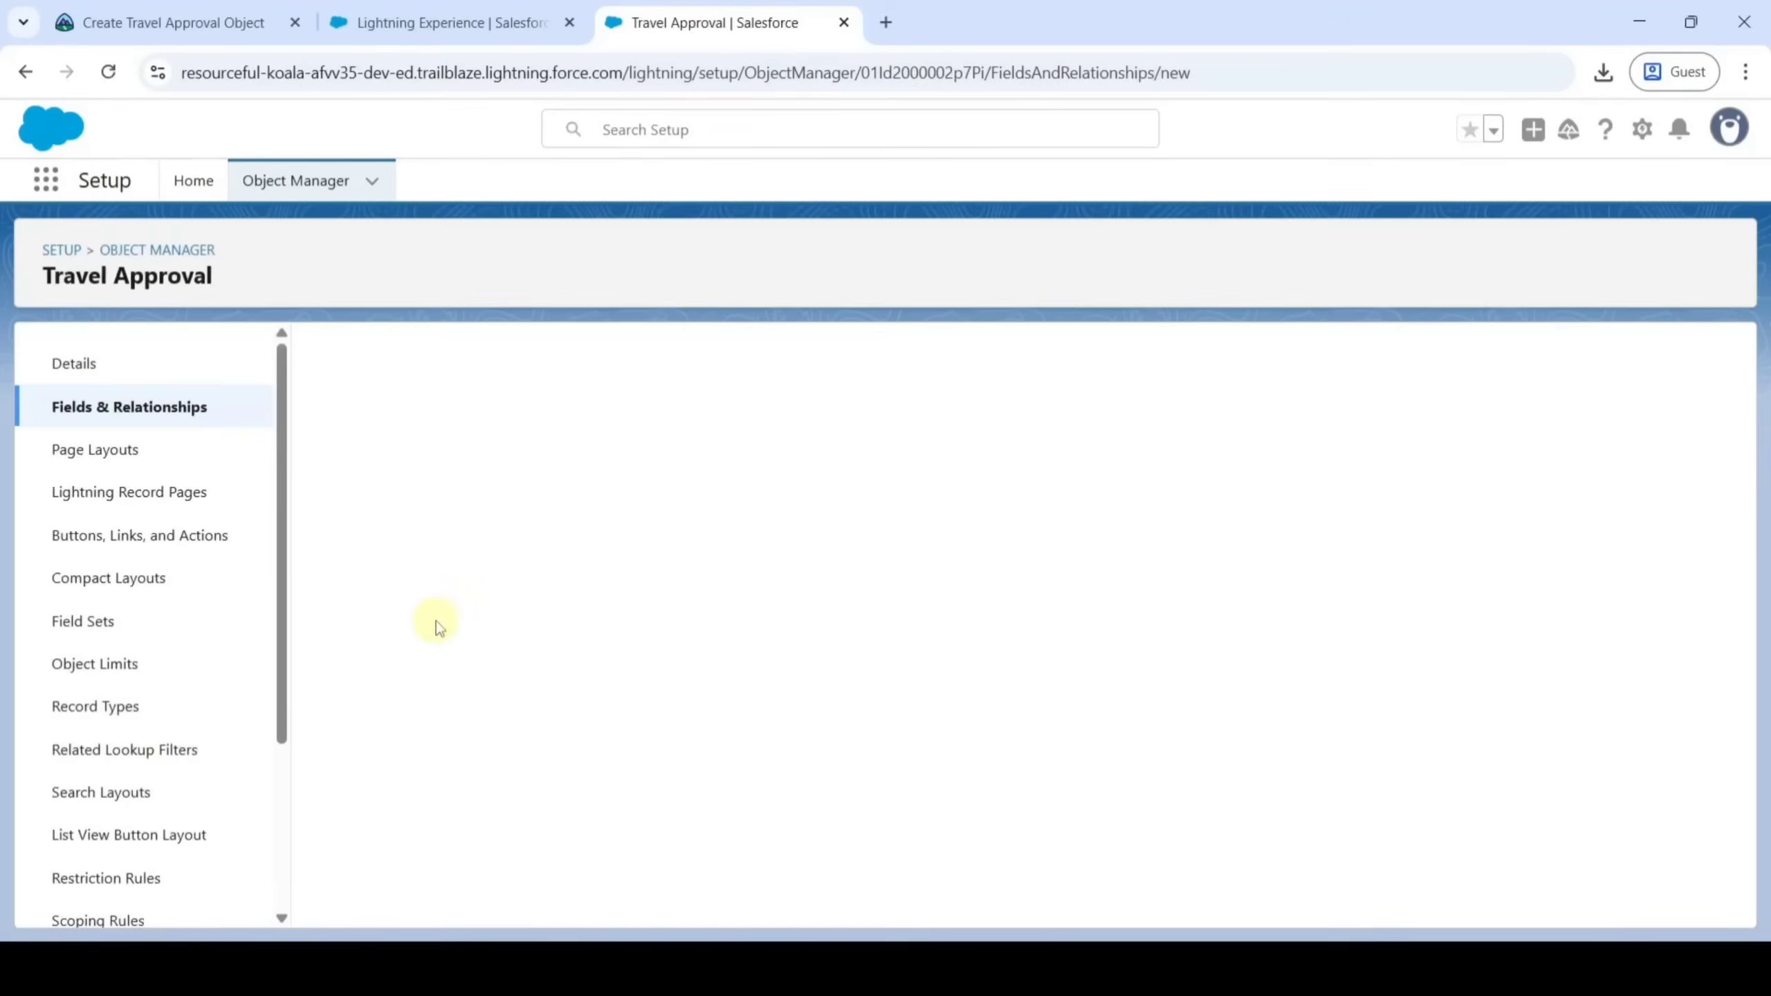
Copy the field name Out-of-State from the Trailhead instructions and choose Checkbox as the new Travel Approval field's data type
left_click(254, 10)
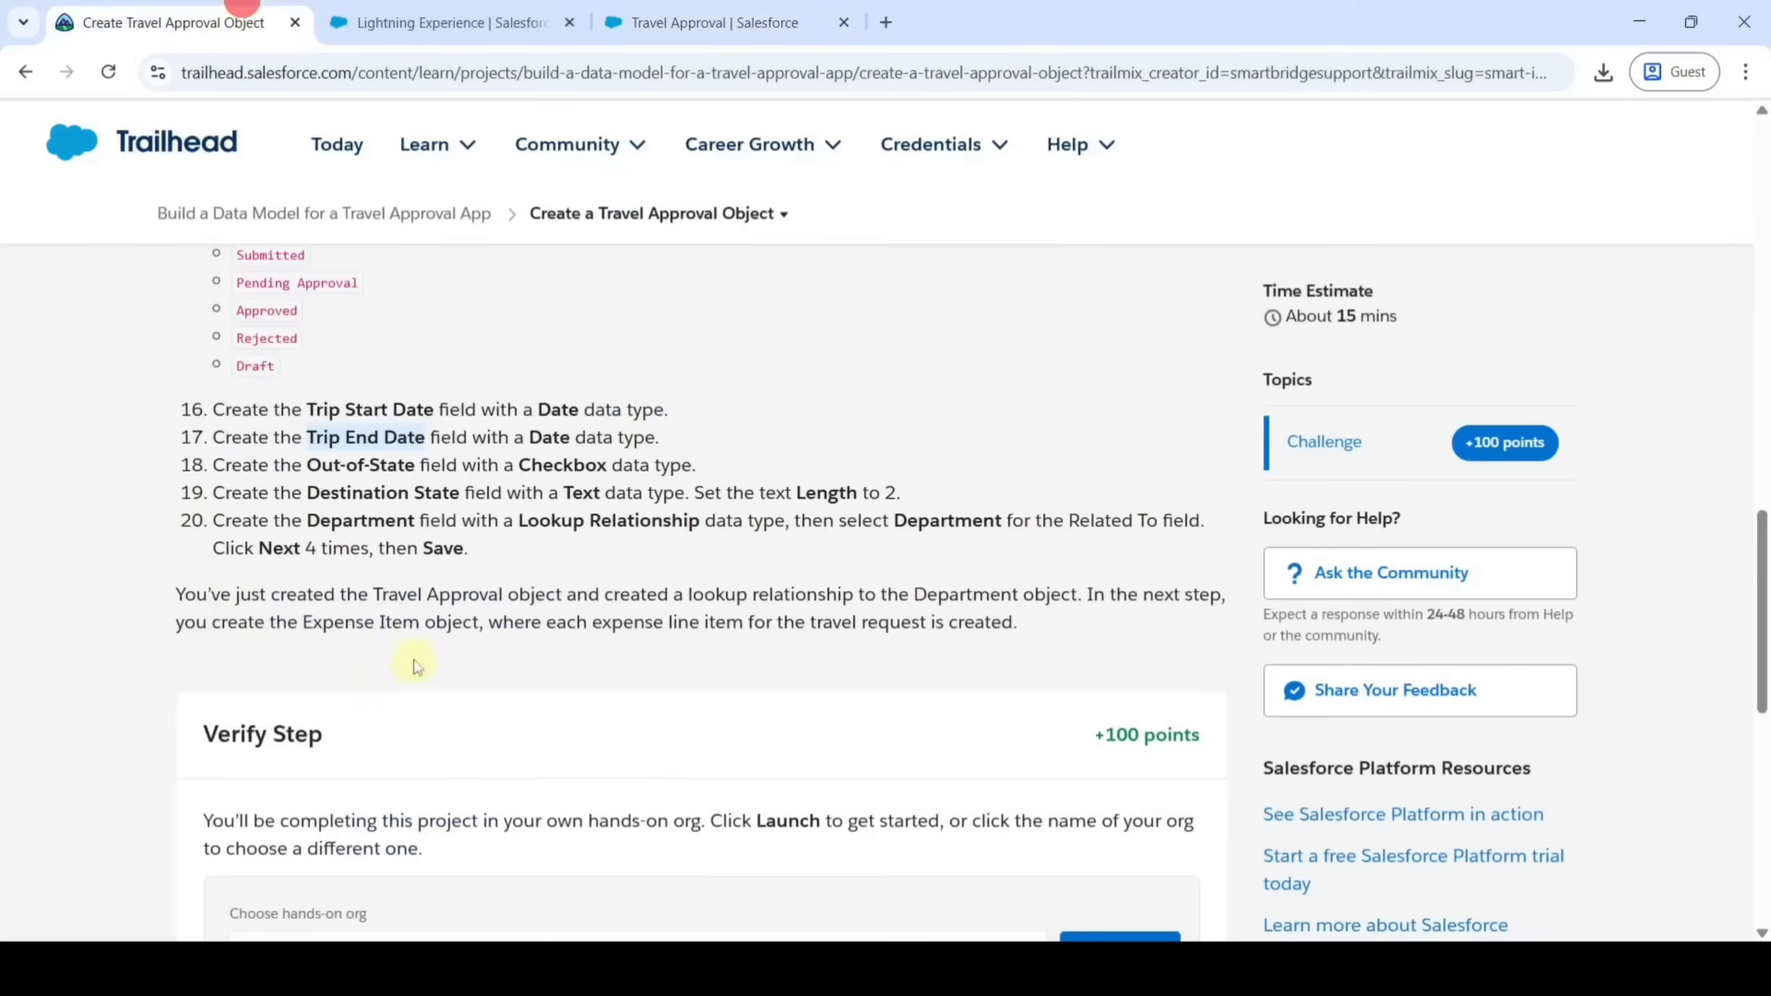
left_click(308, 461)
left_click_drag(349, 457, 417, 464)
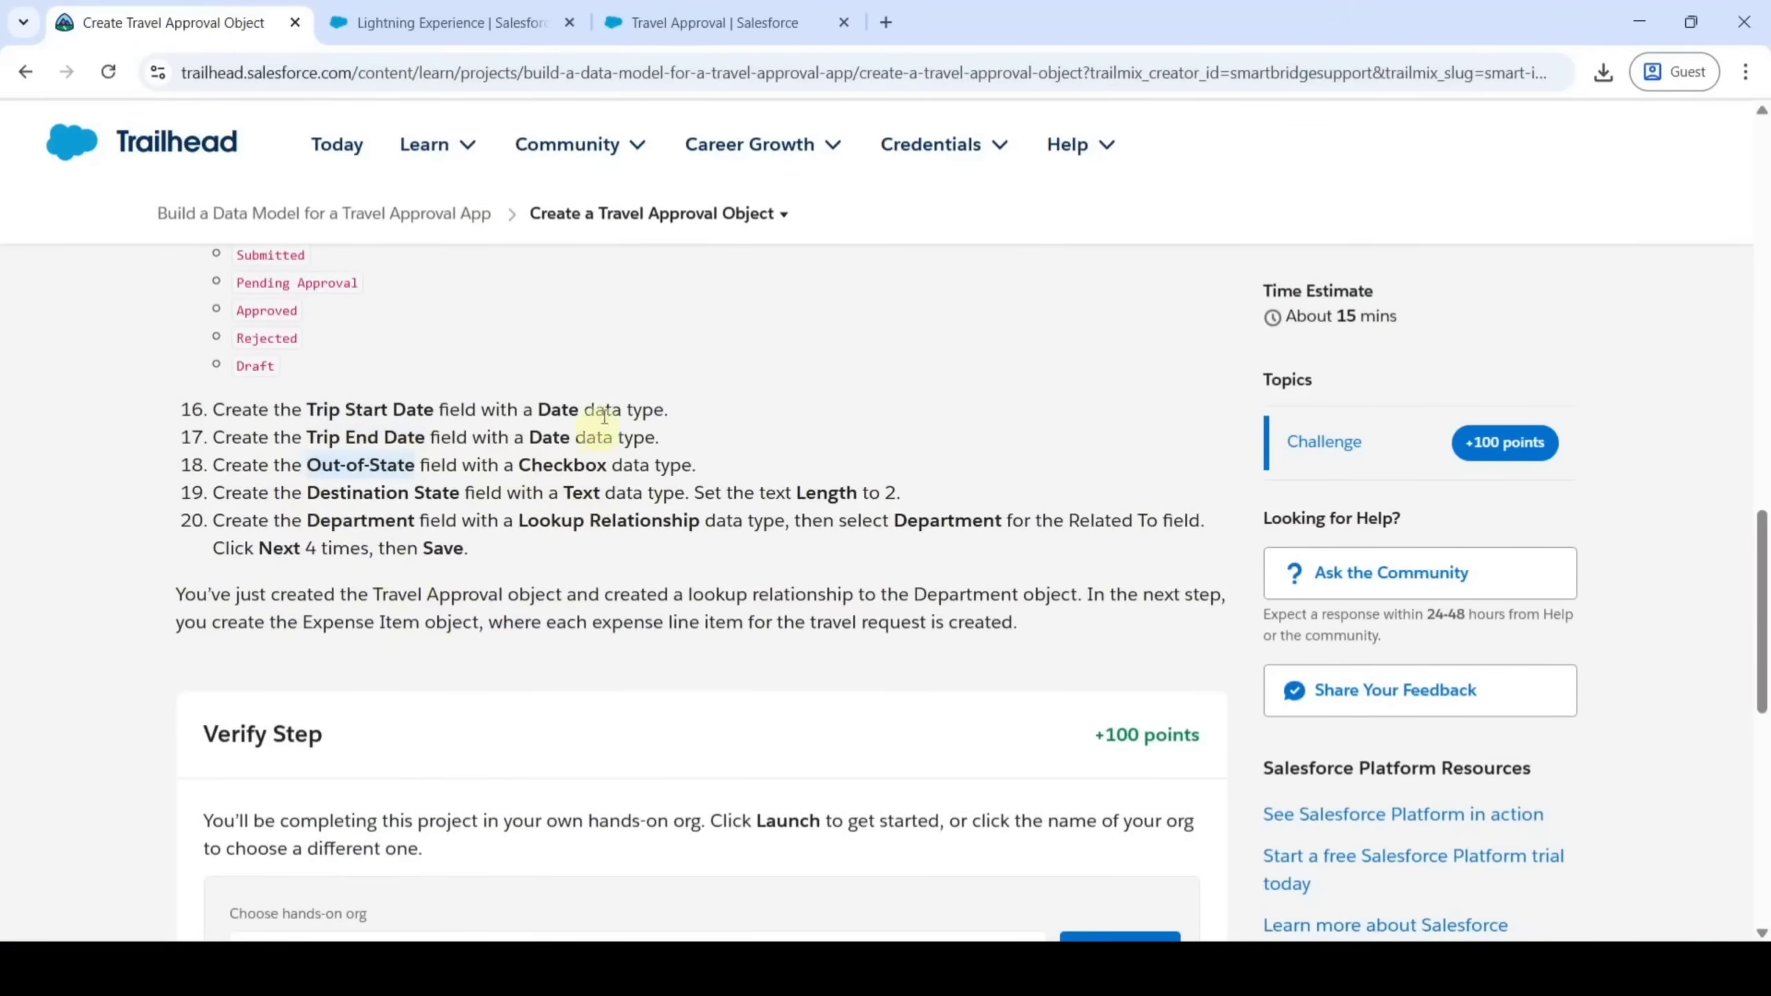
left_click(811, 8)
scroll(518, 653, "down", 5)
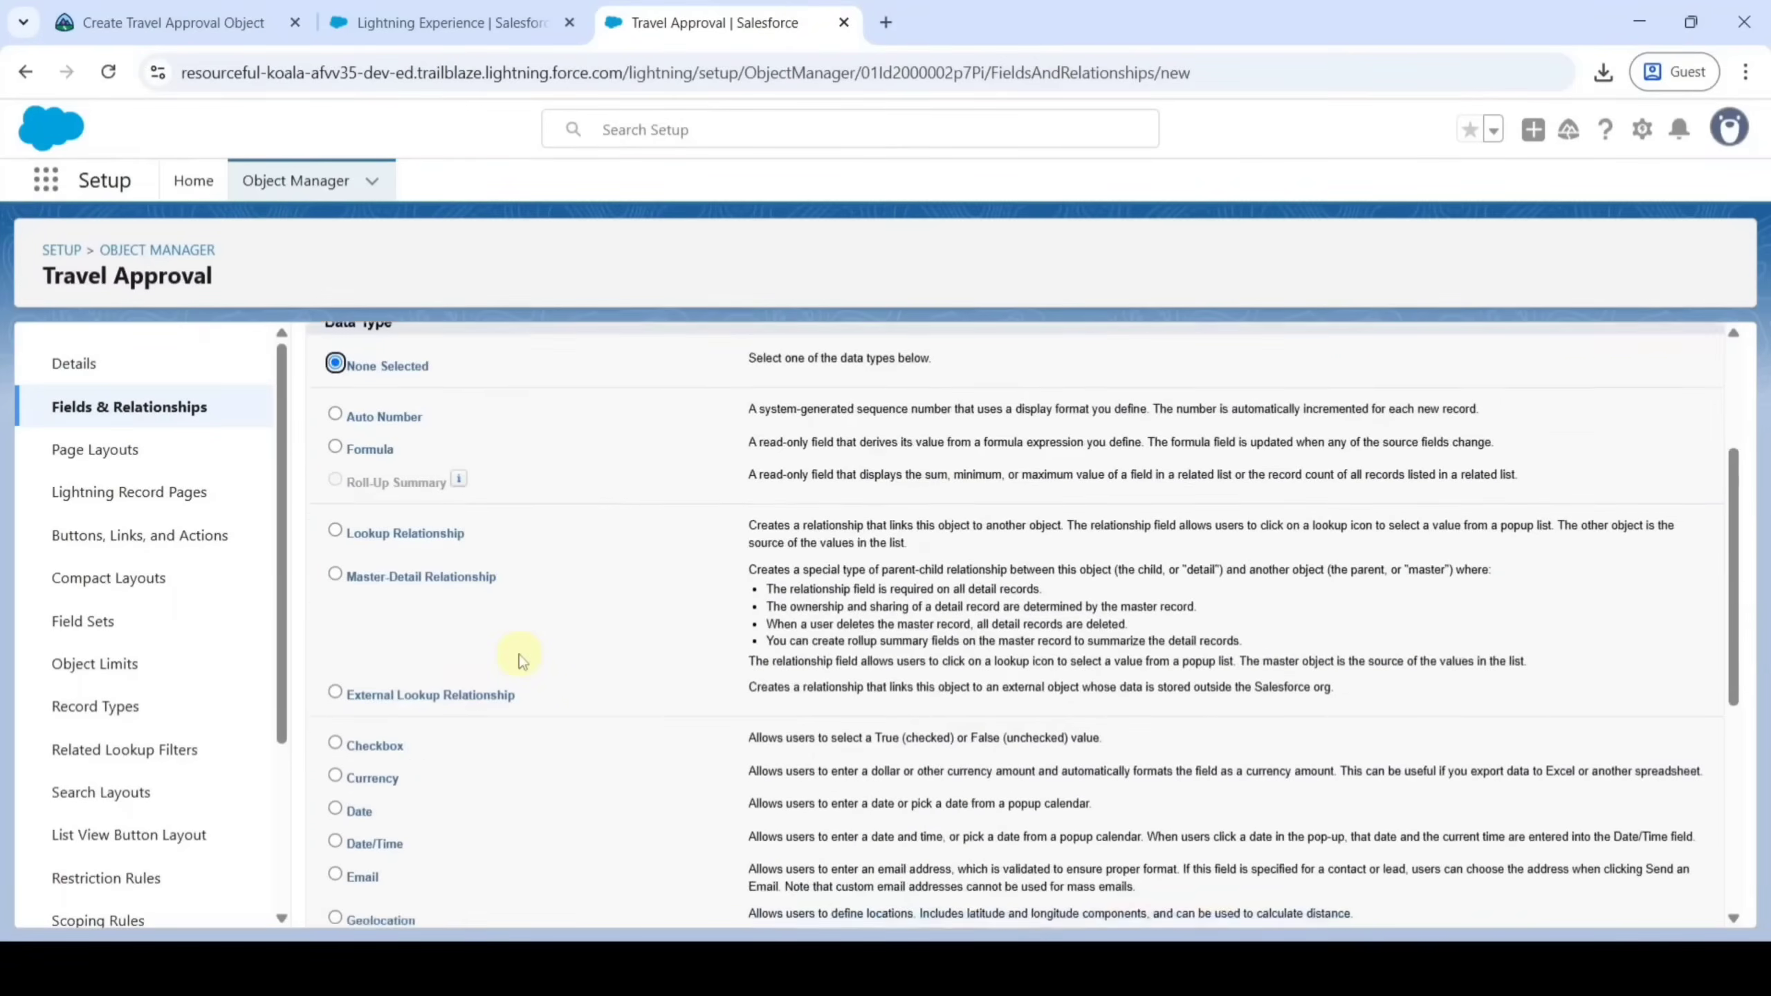
scroll(1325, 628, "up", 5)
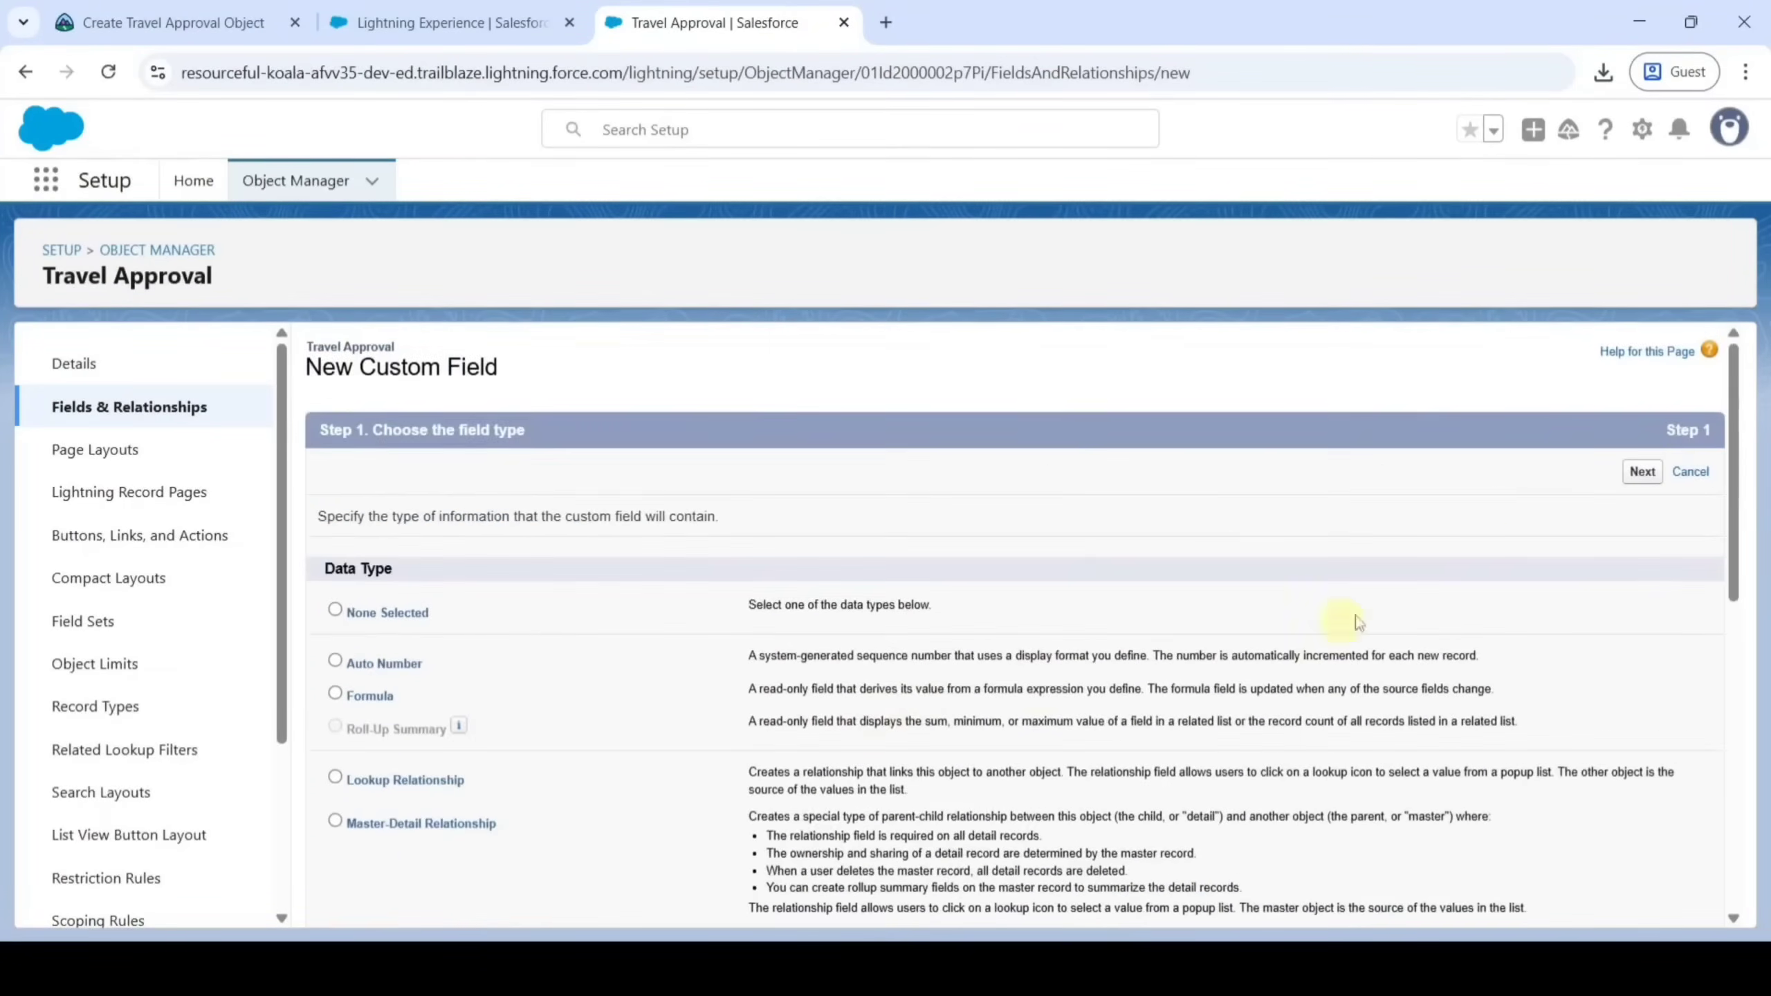
left_click(1640, 474)
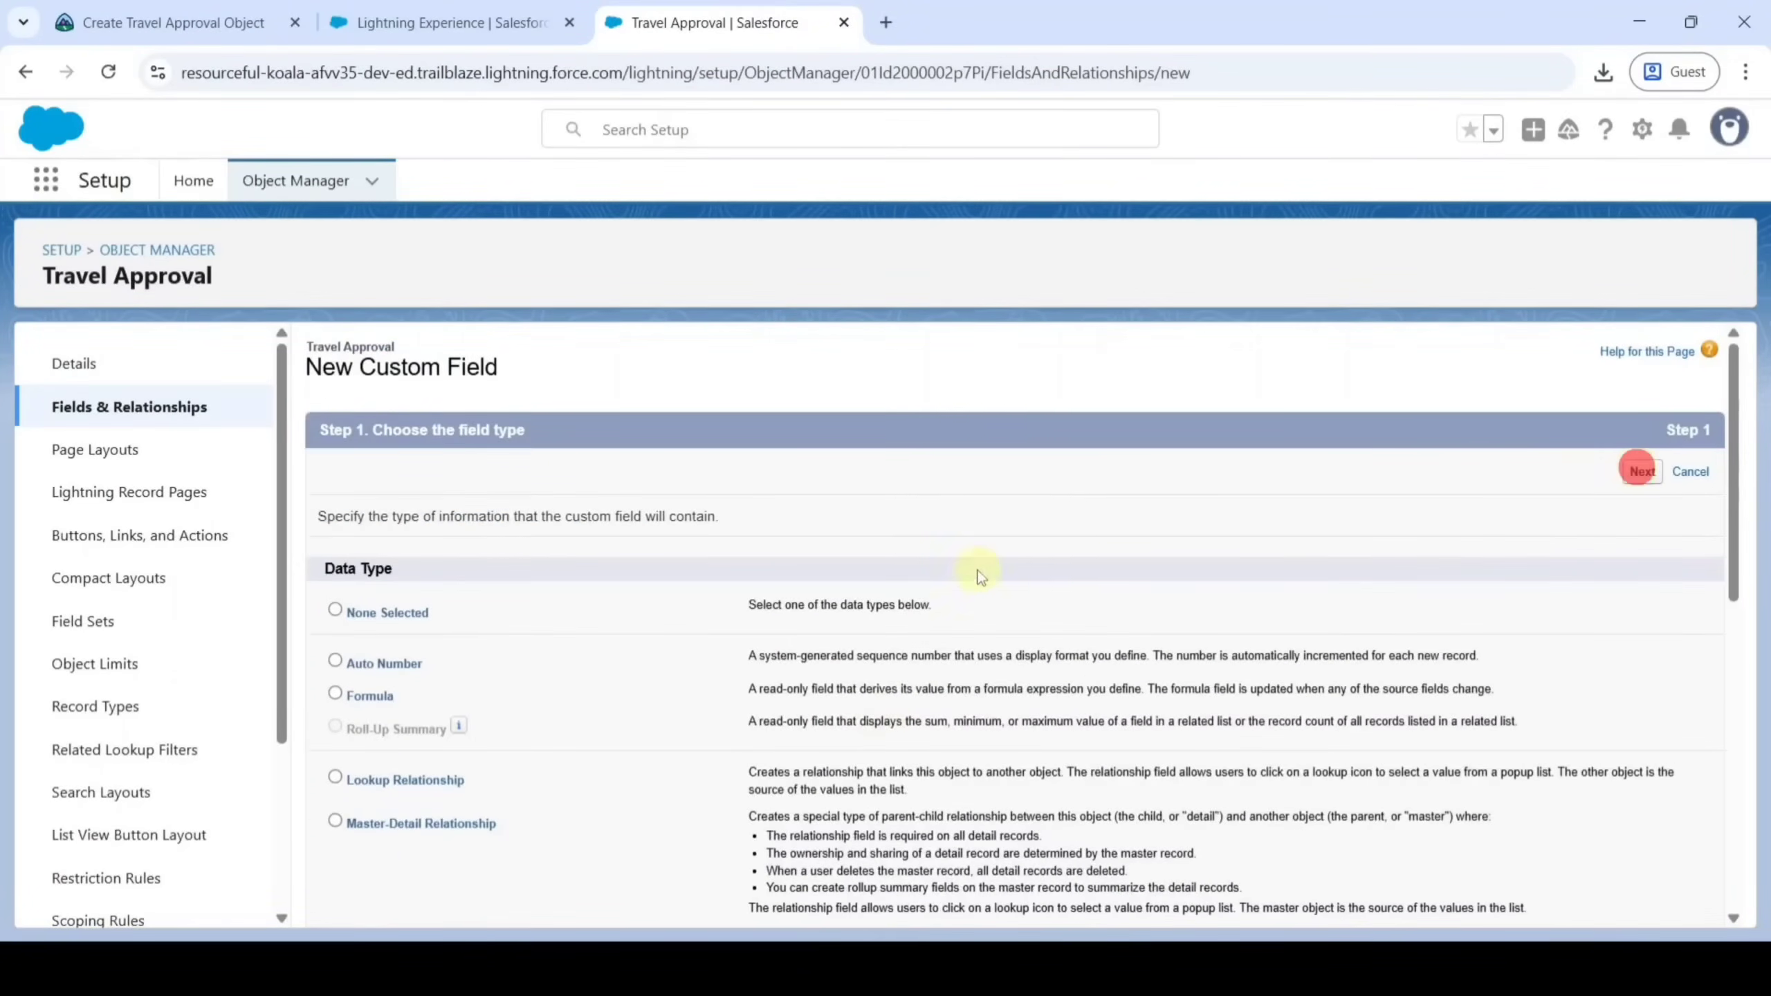
Label the checkbox field Out-of-State, accept the default security and page layout, and save it while starting another new field
type("Out-of-State")
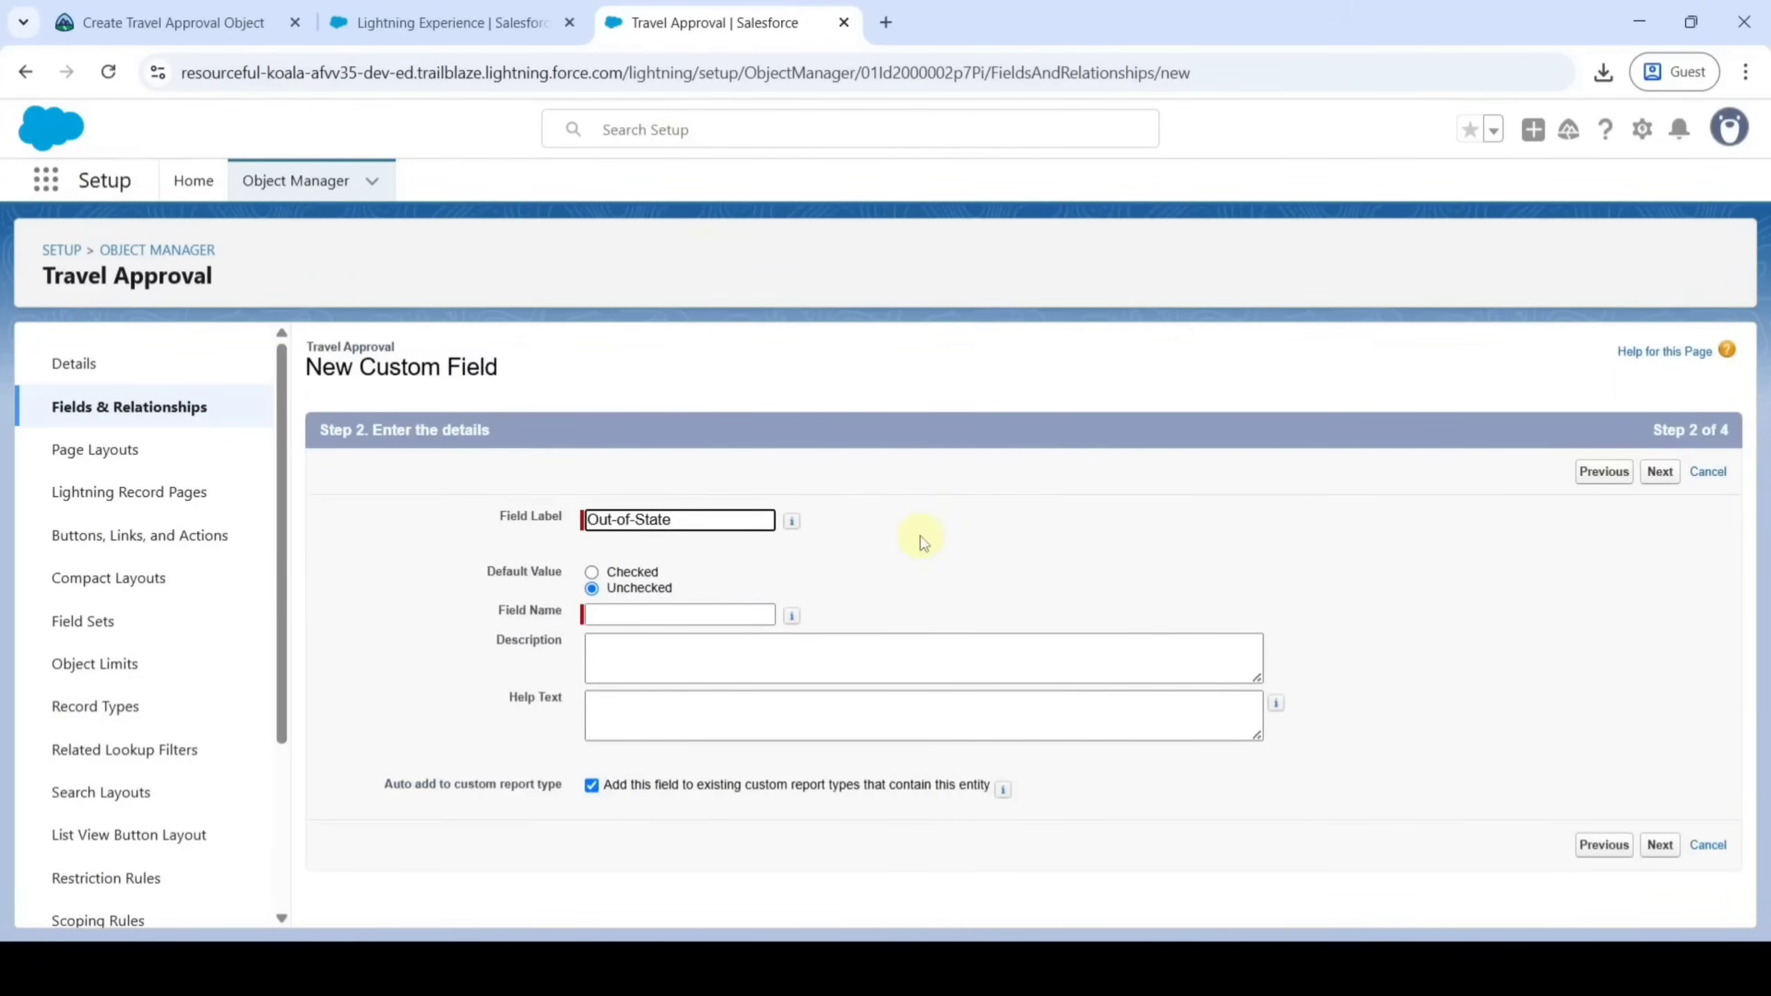
left_click(920, 535)
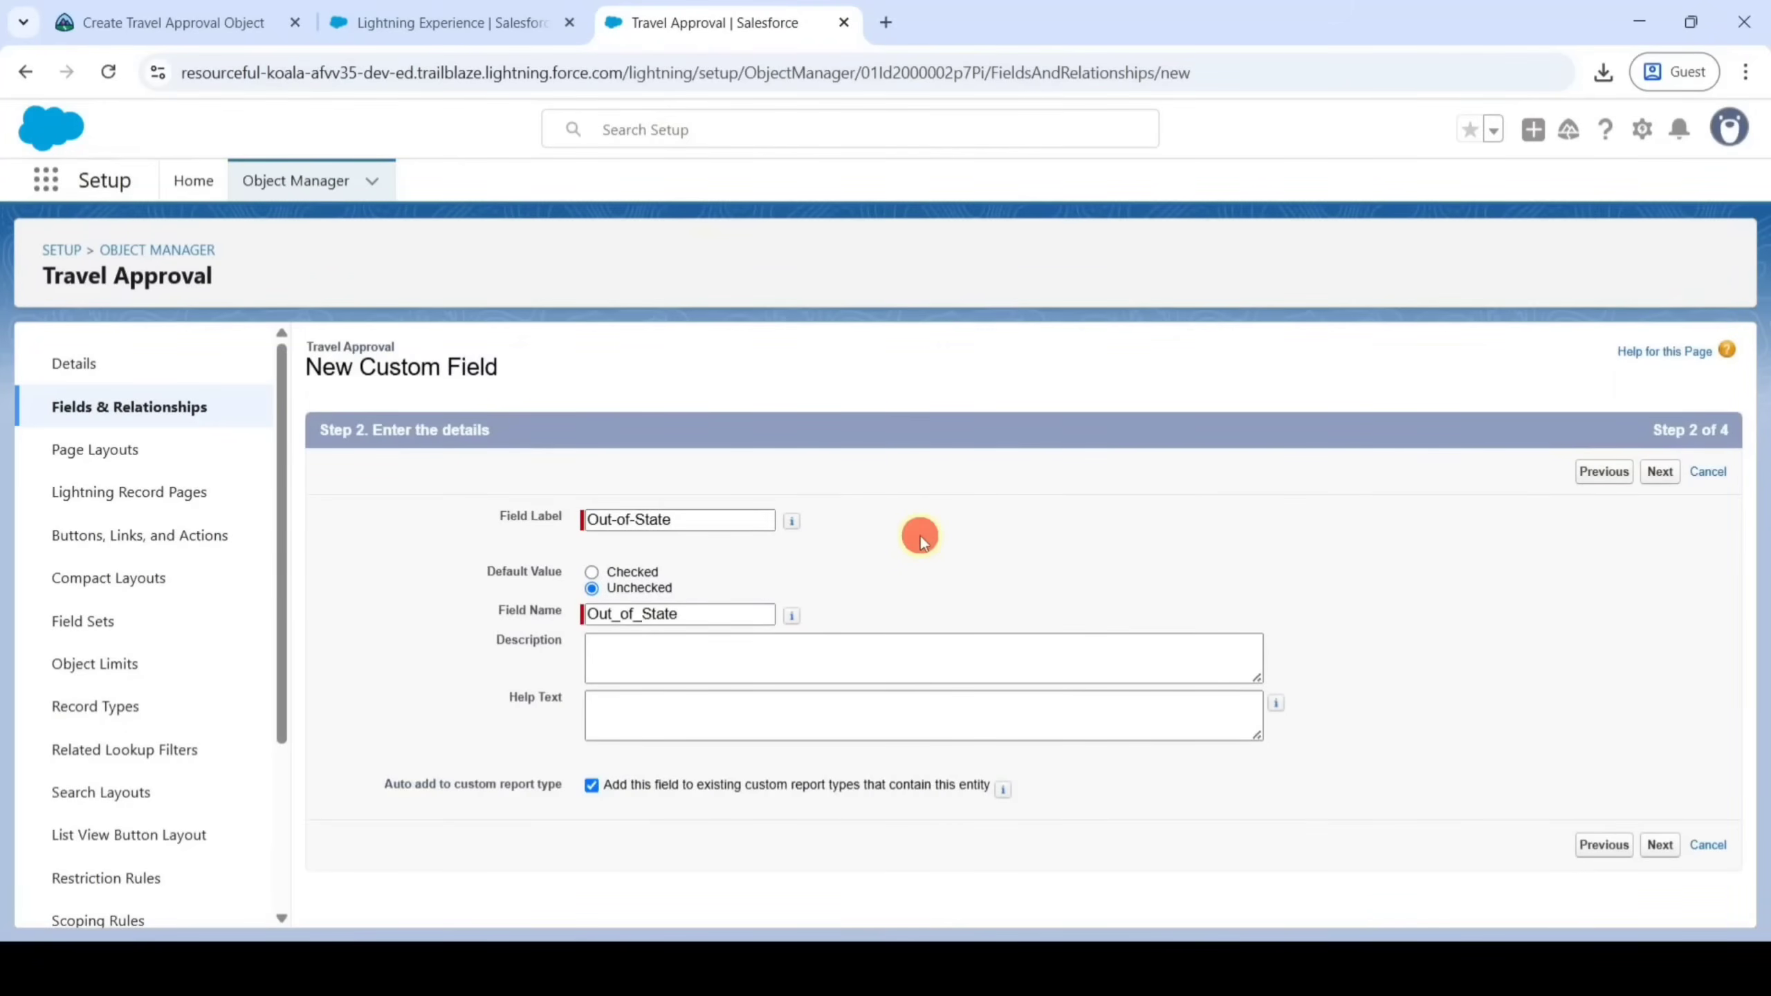
left_click(1660, 472)
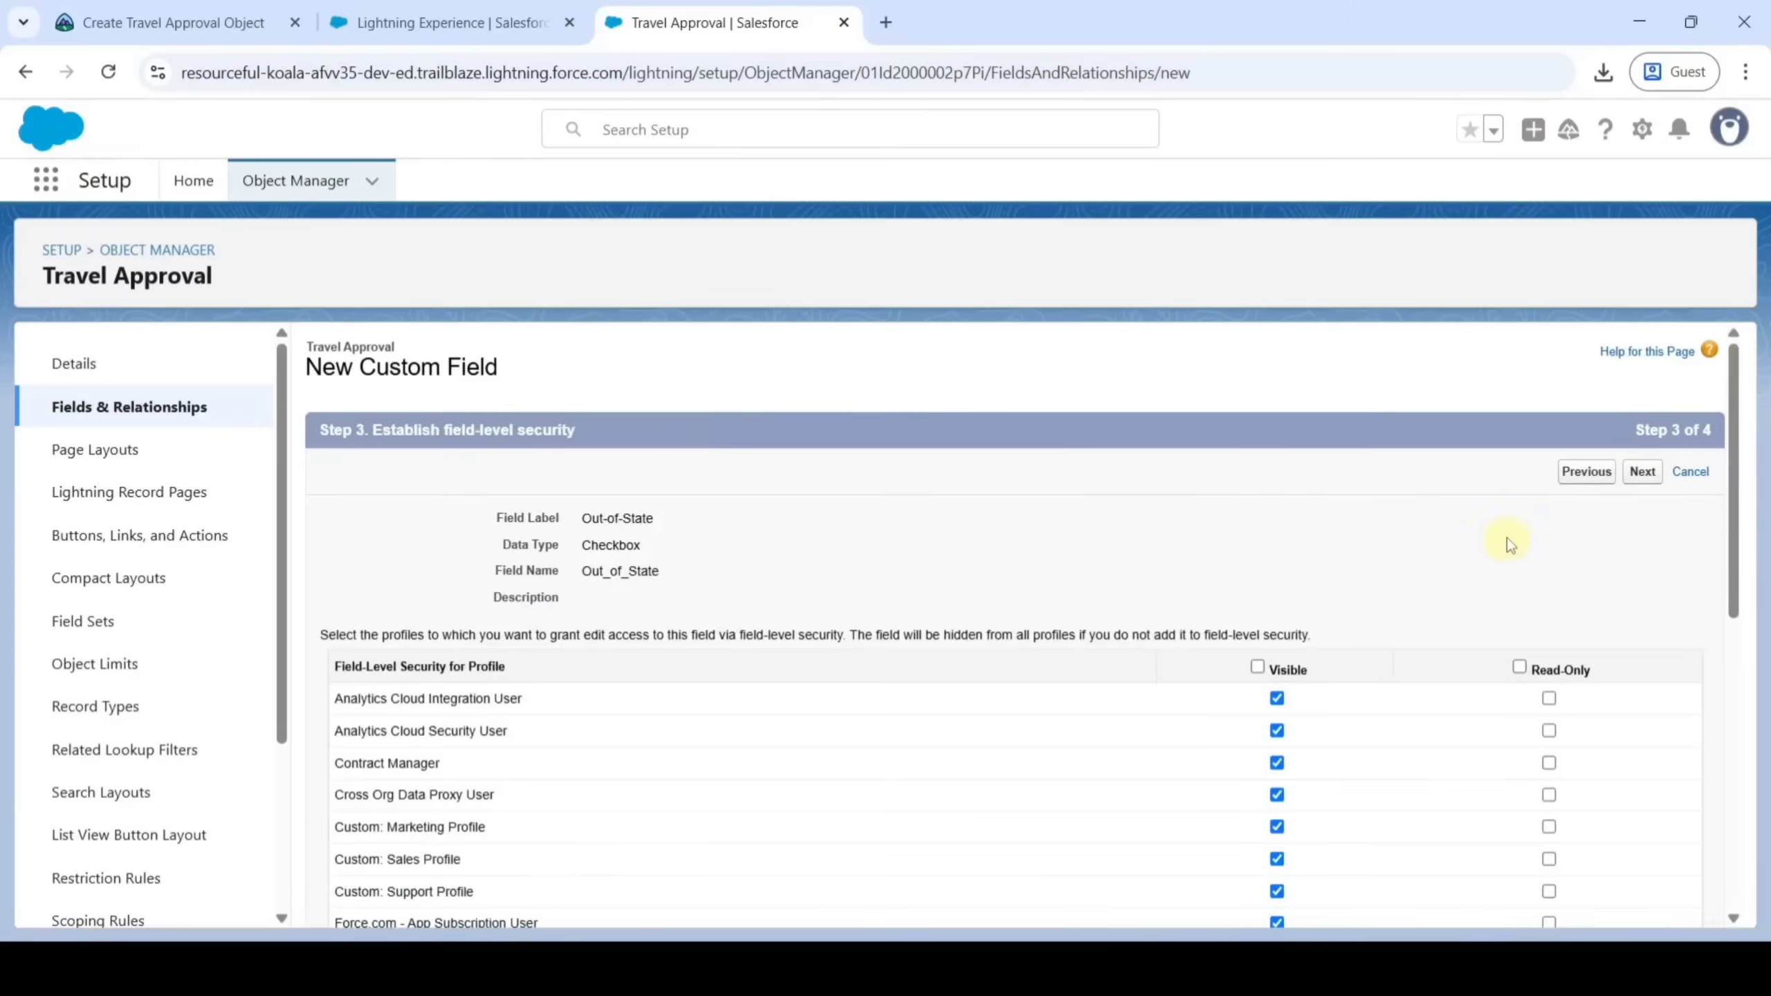
left_click(1642, 471)
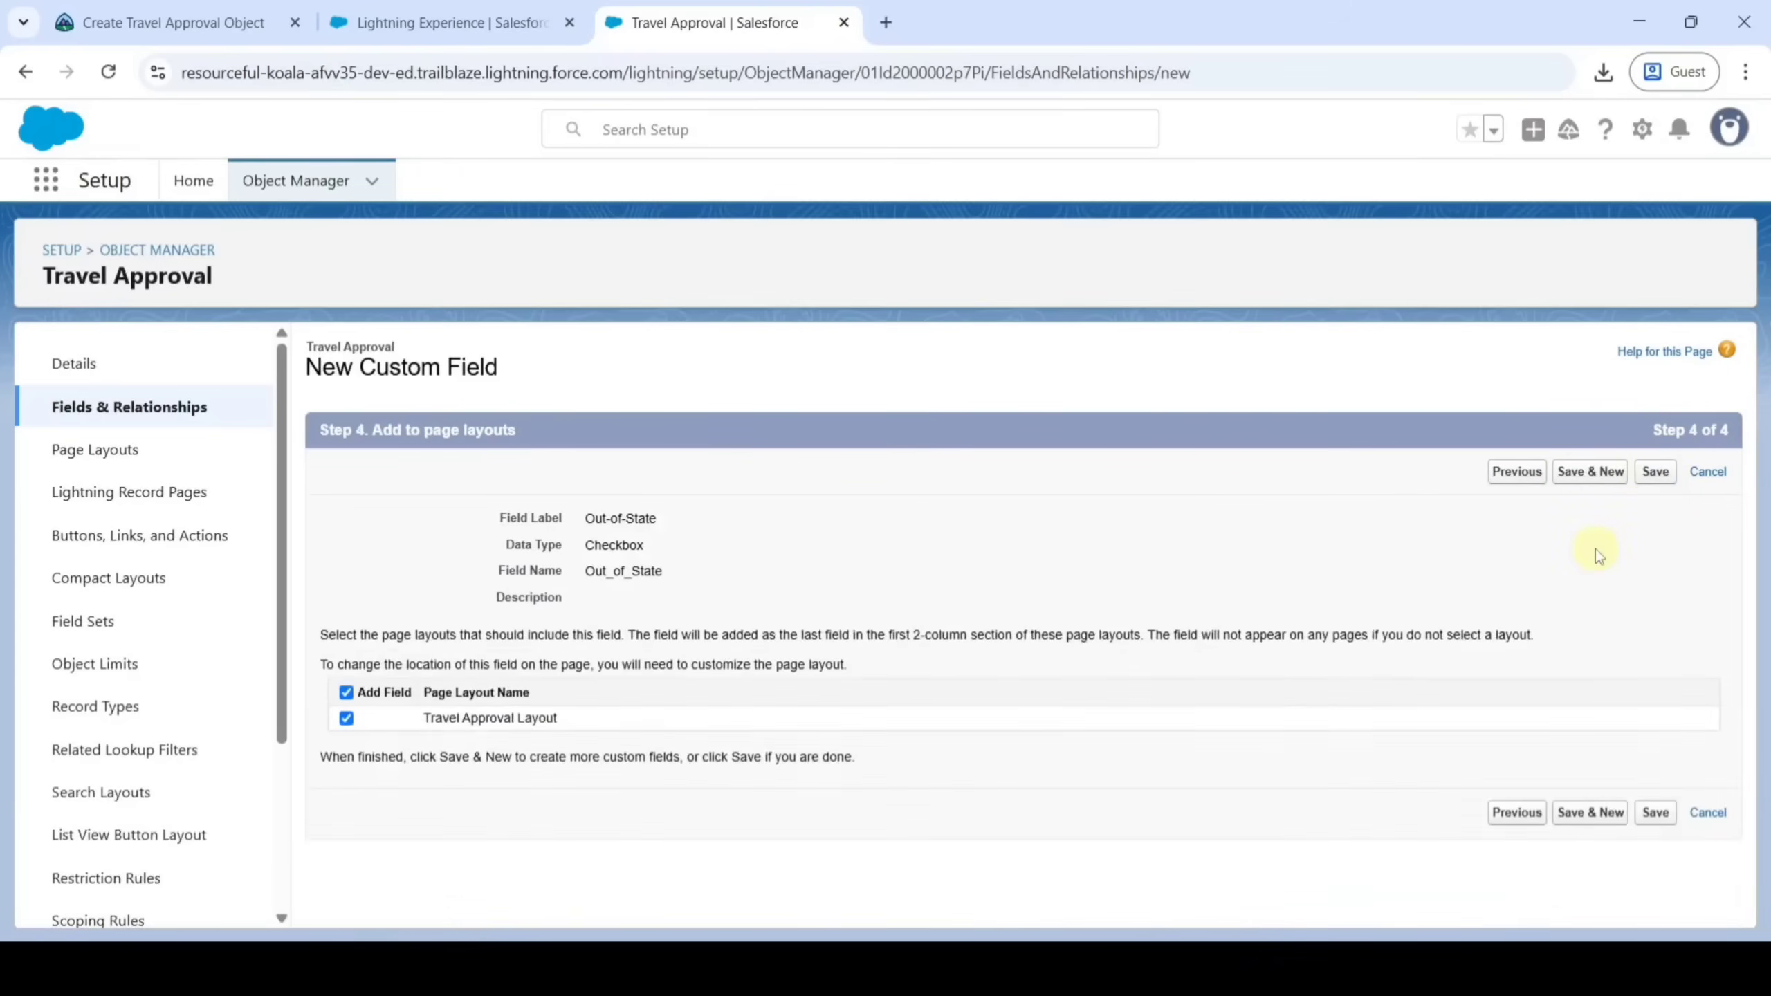
left_click(1593, 475)
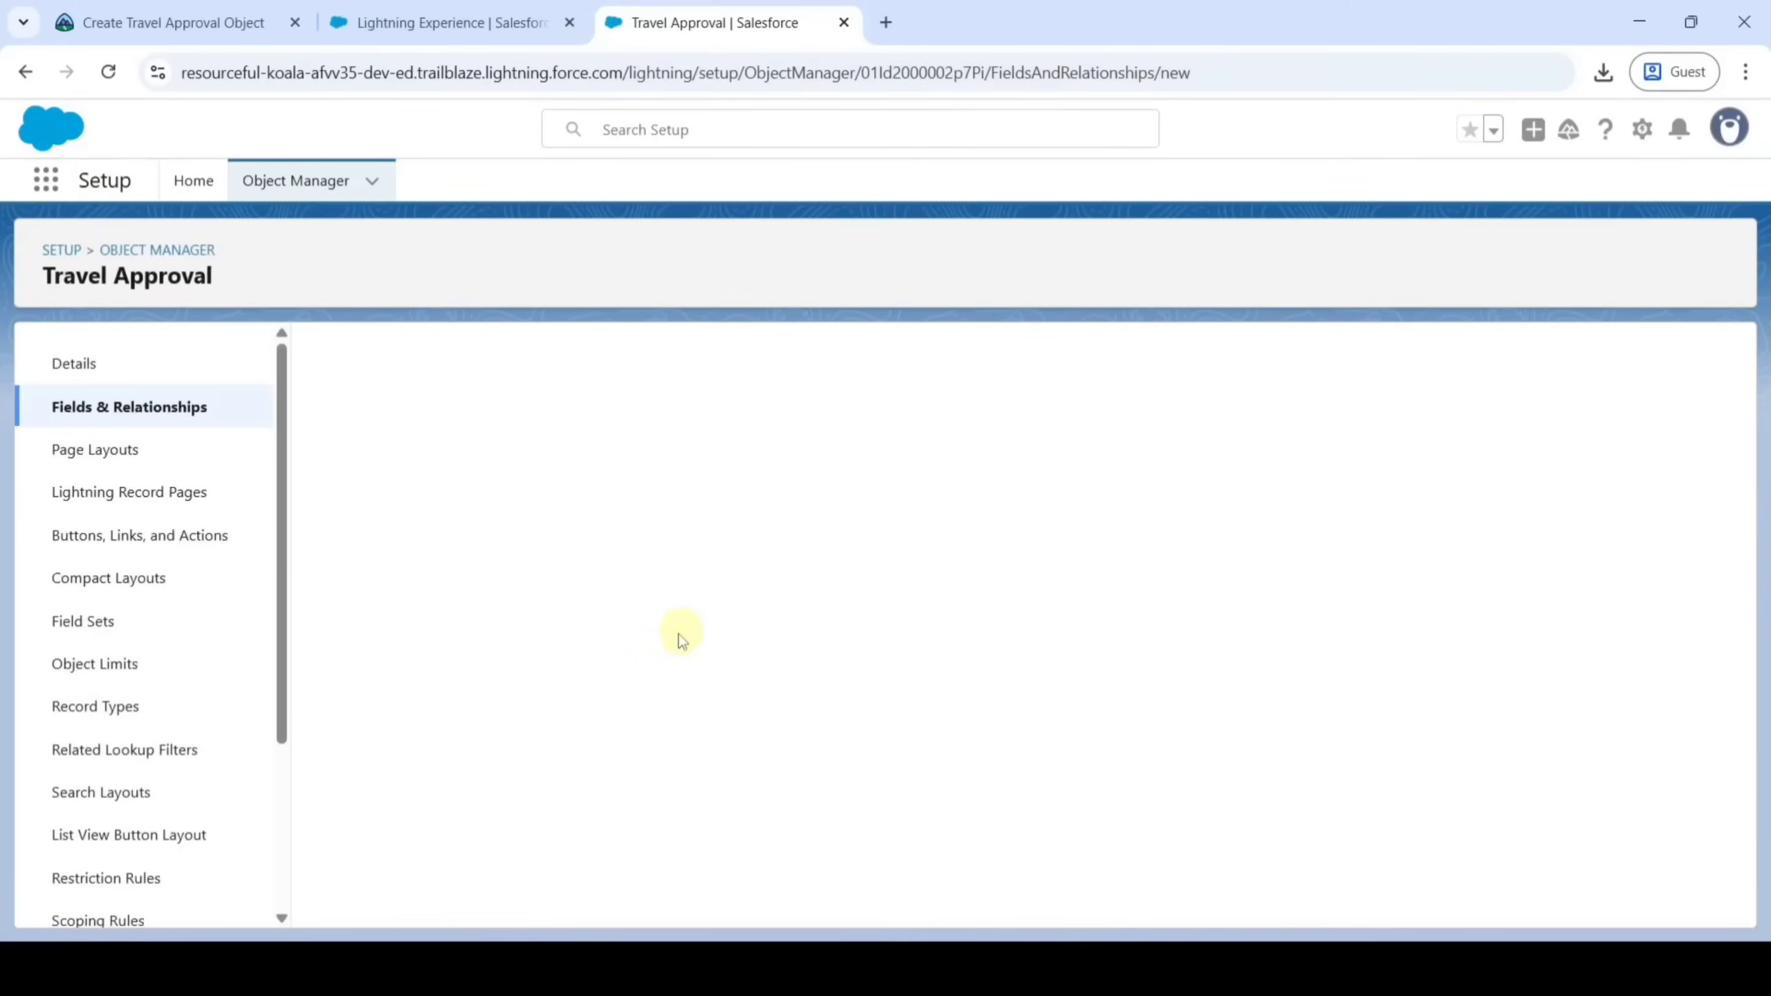
Copy the field name Destination State from the Trailhead instructions and choose Text as the new Travel Approval field's data type
left_click(223, 21)
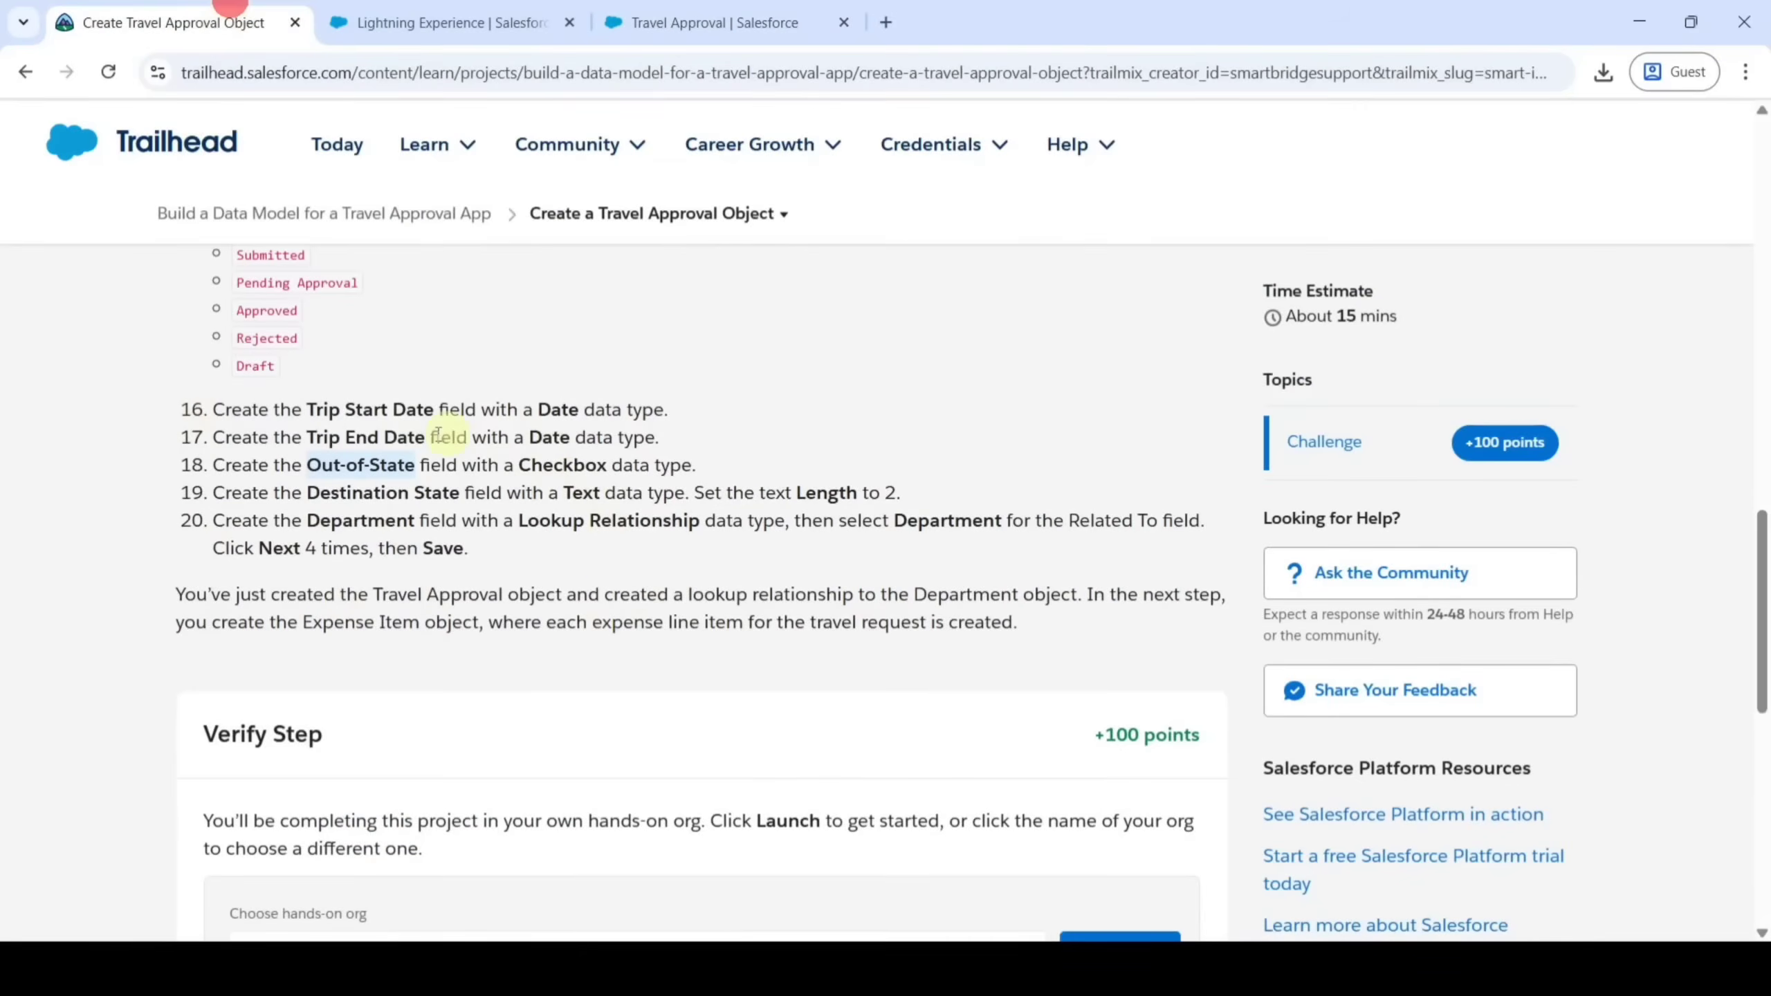
left_click_drag(307, 493, 456, 489)
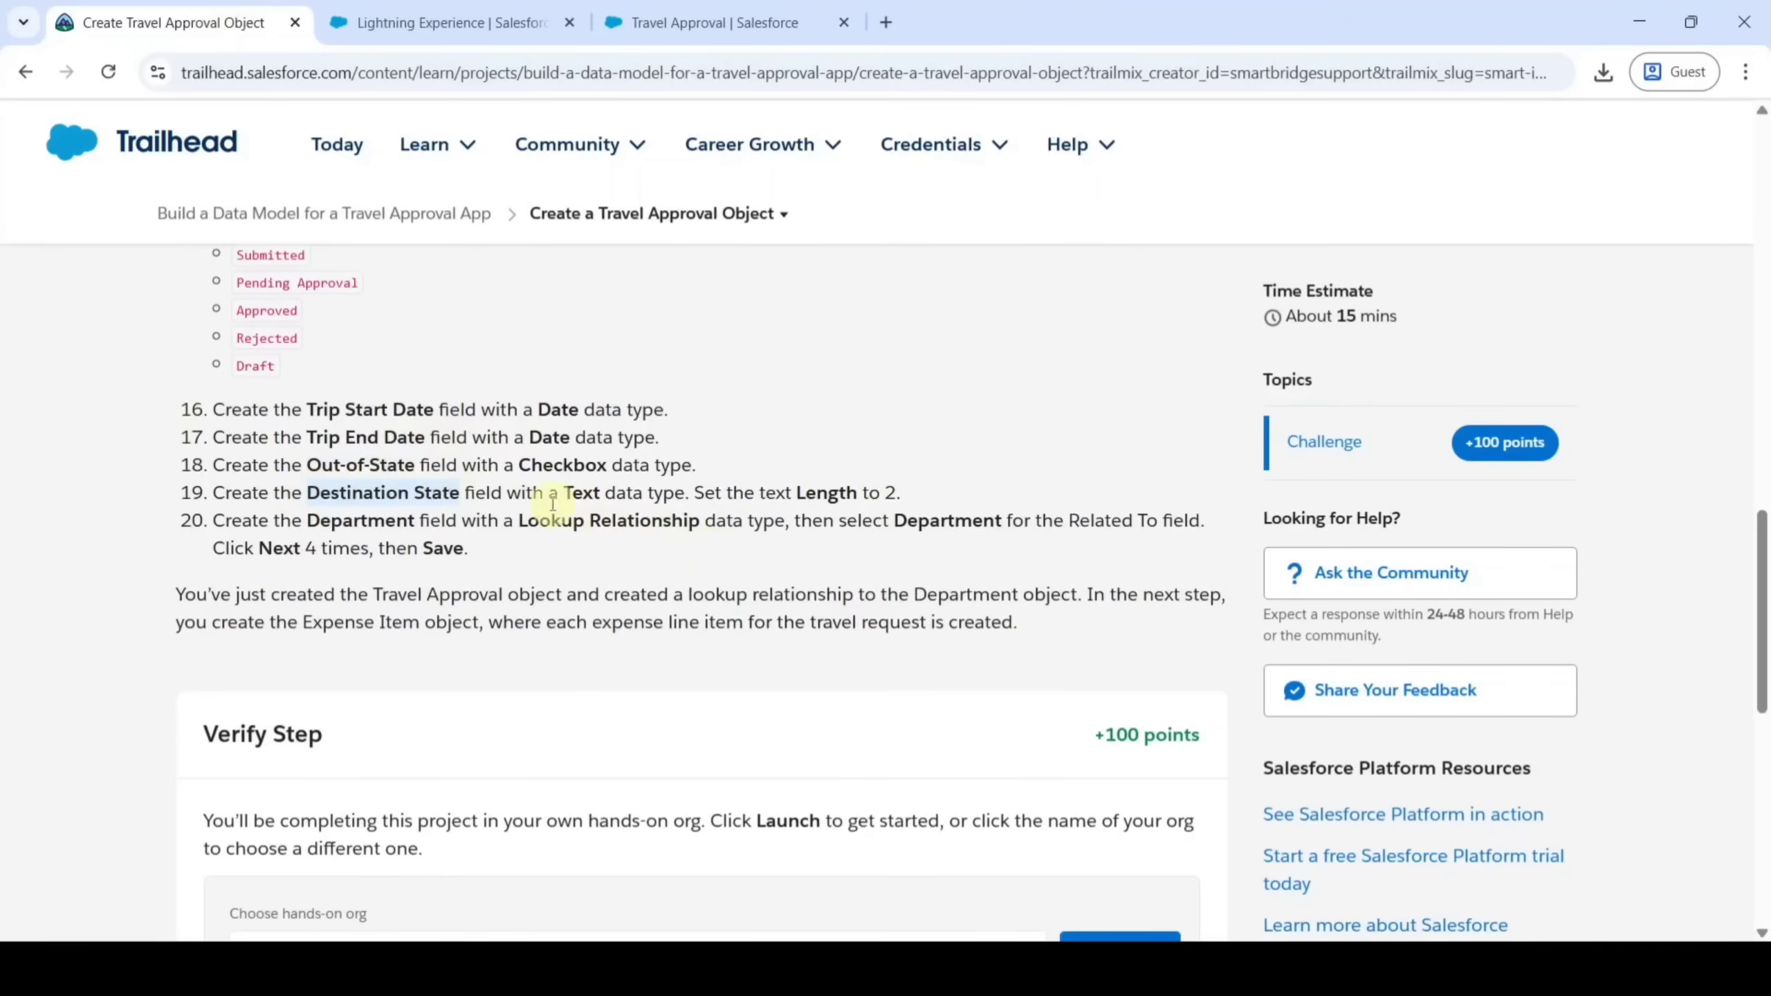
left_click(641, 14)
scroll(492, 672, "down", 6)
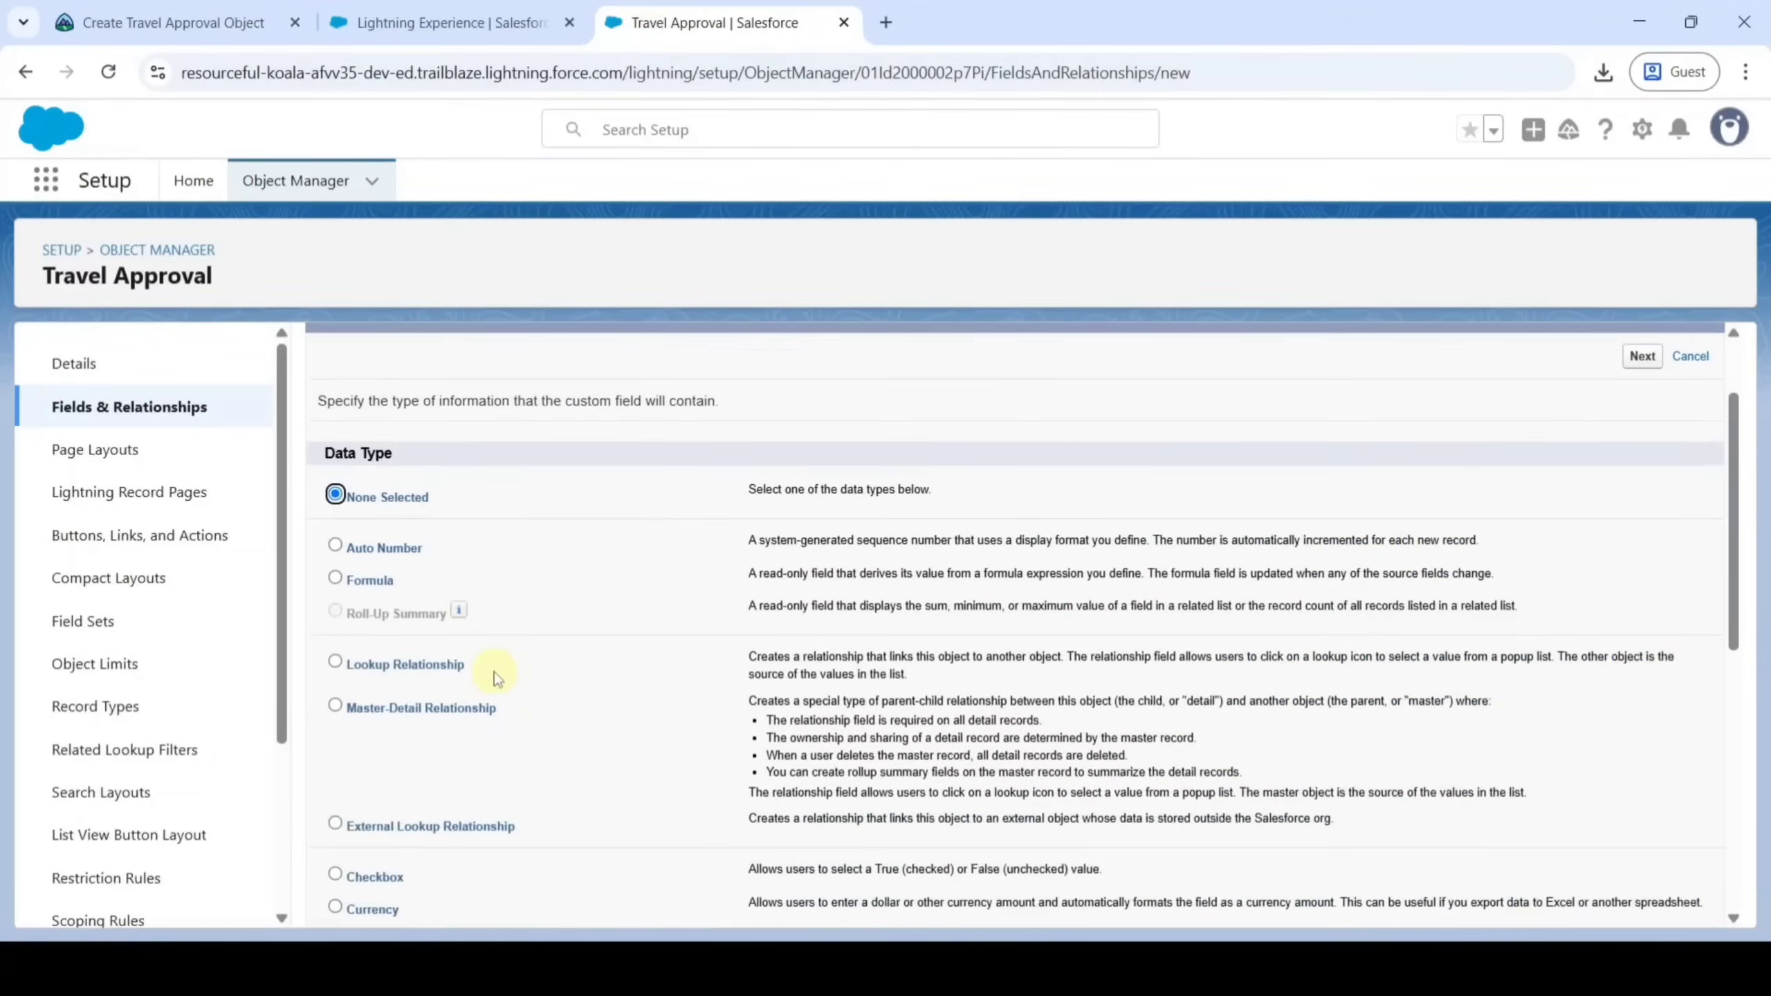
scroll(494, 671, "down", 2)
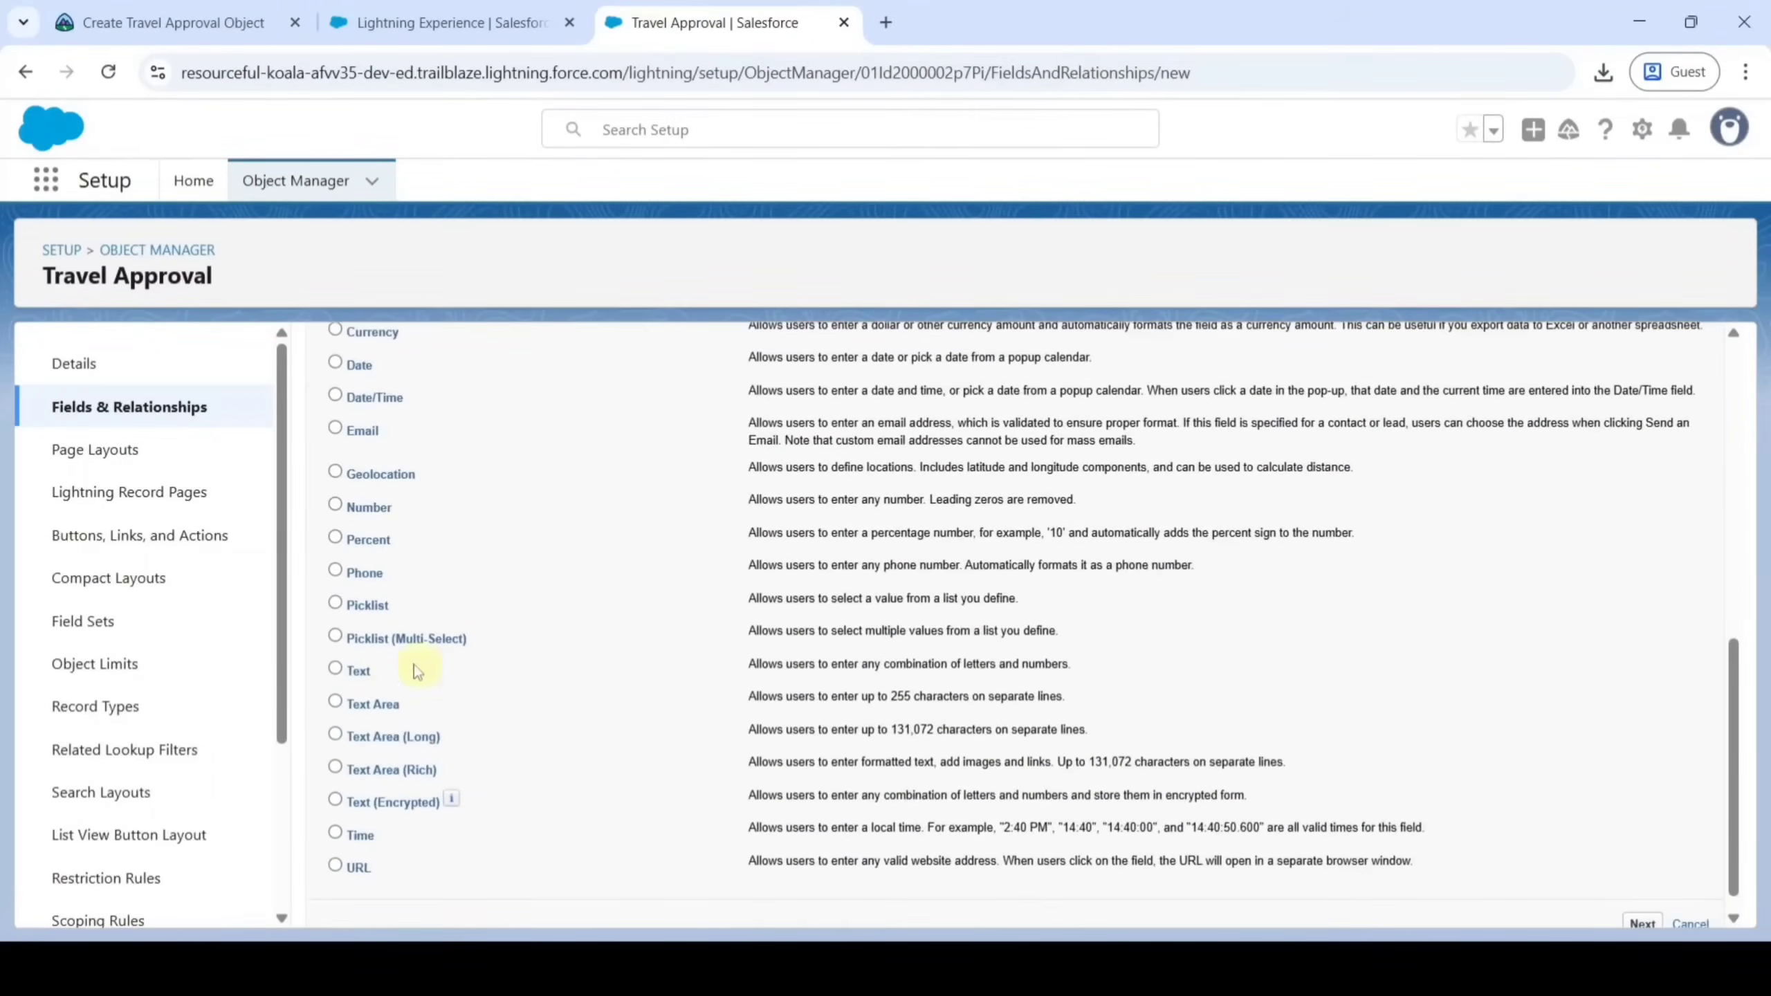
left_click(335, 669)
scroll(1185, 629, "up", 10)
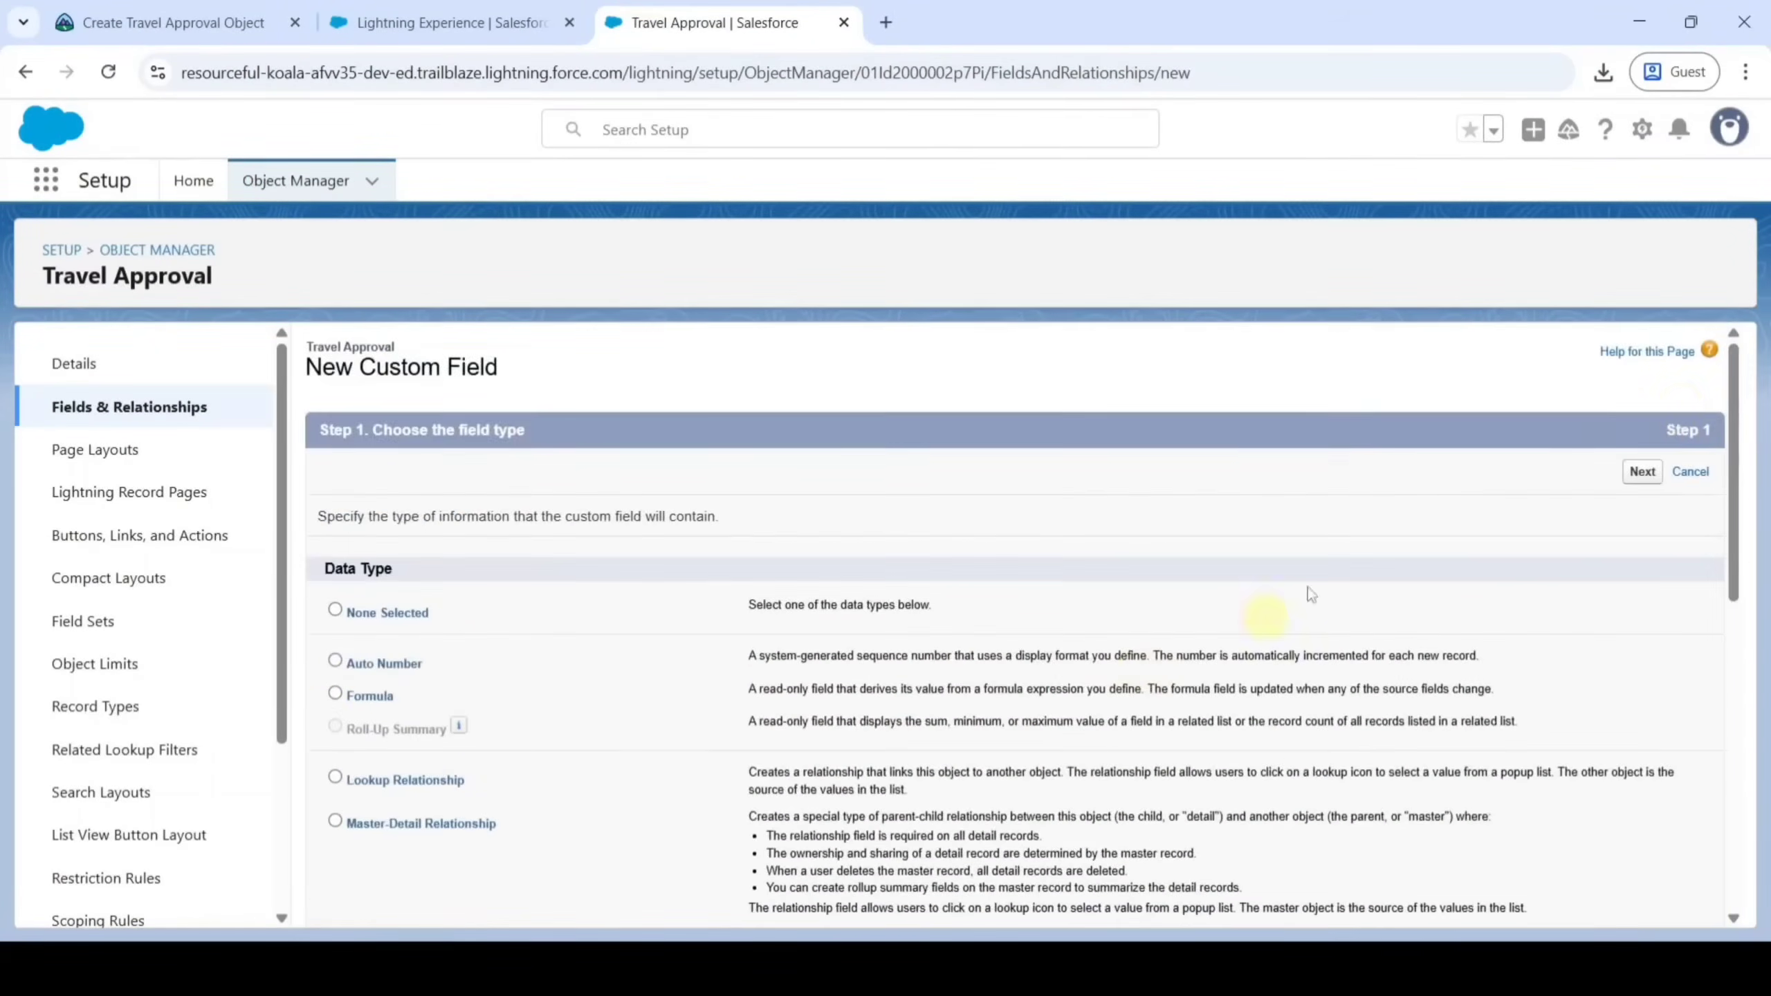
left_click(1642, 472)
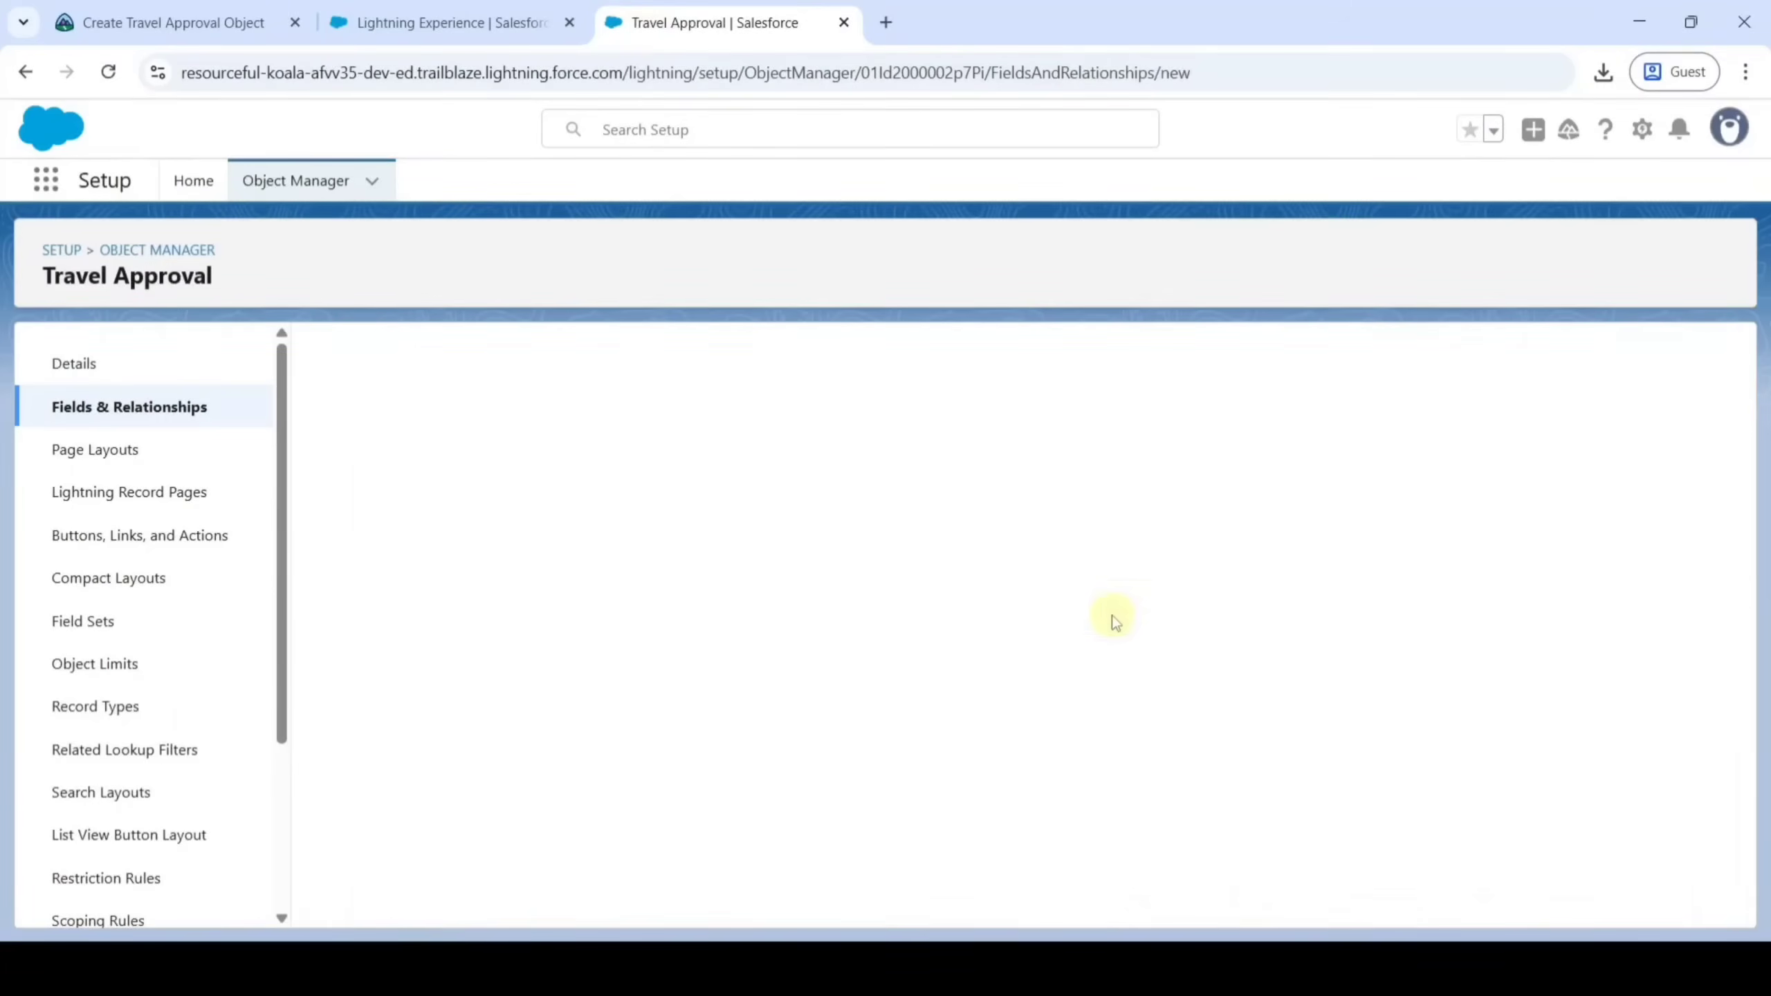
Label the text field Destination State with length 2, accept the default security and layout, and save it while starting another new field
left_click(688, 525)
type("Destination State")
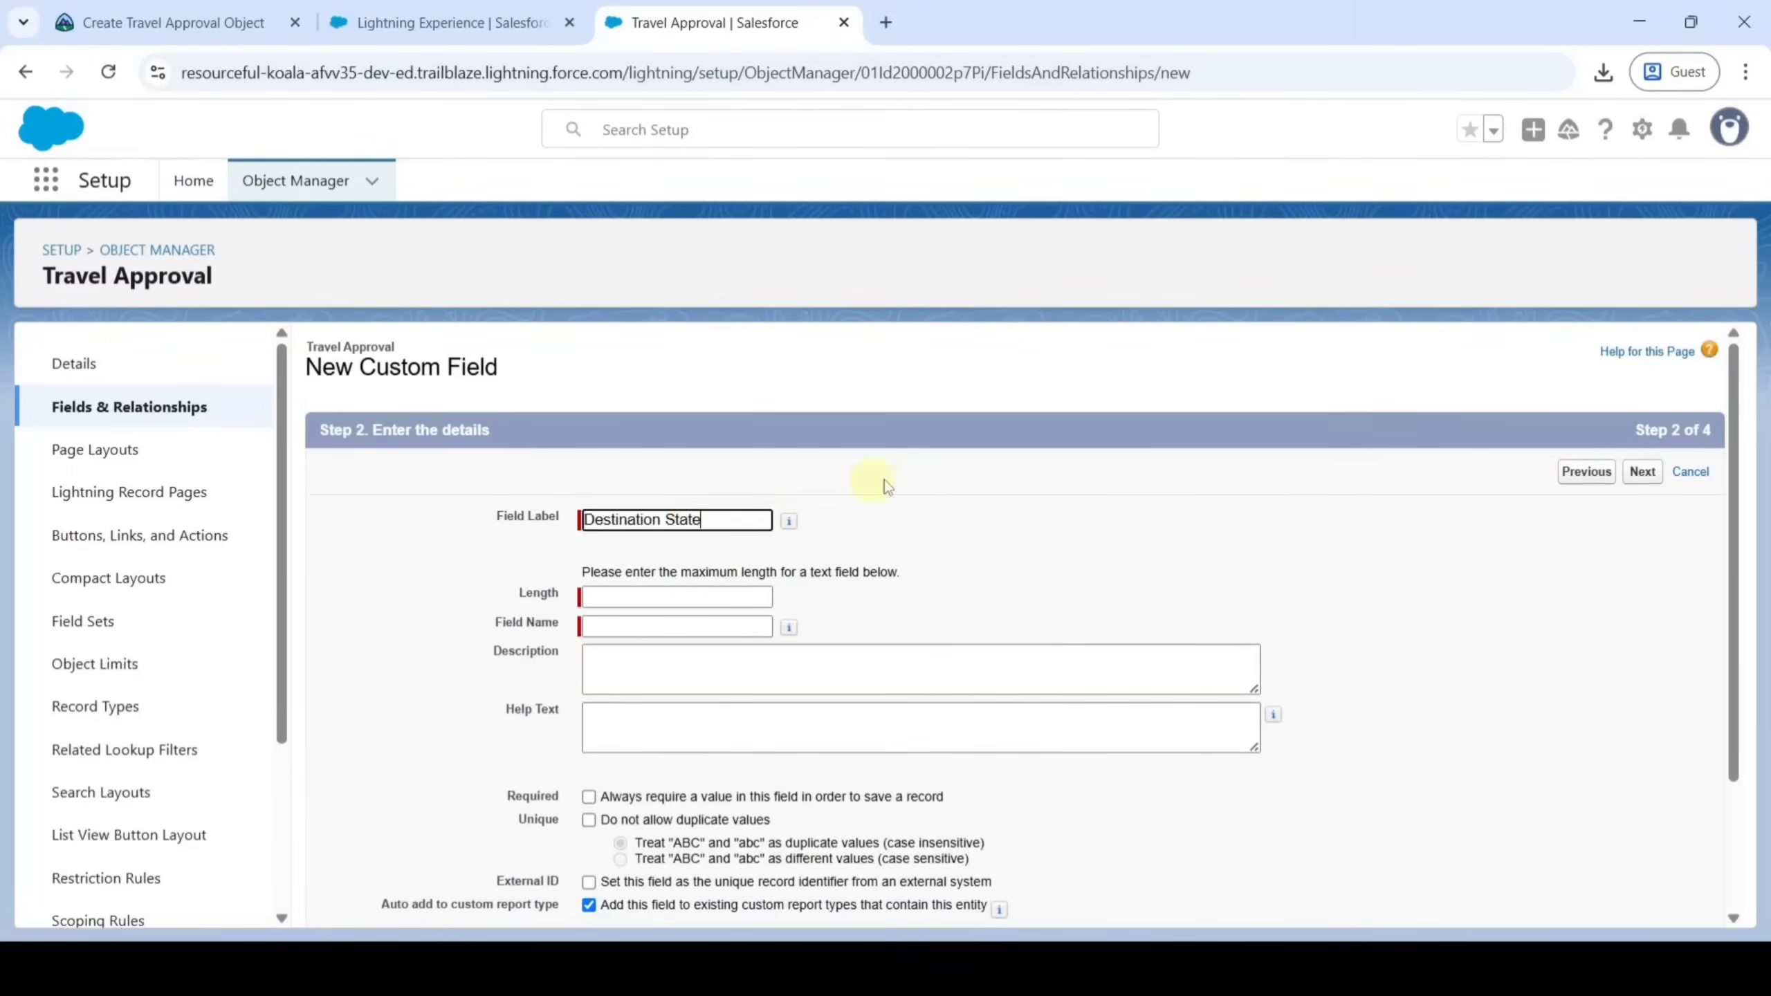
left_click(935, 477)
left_click(673, 594)
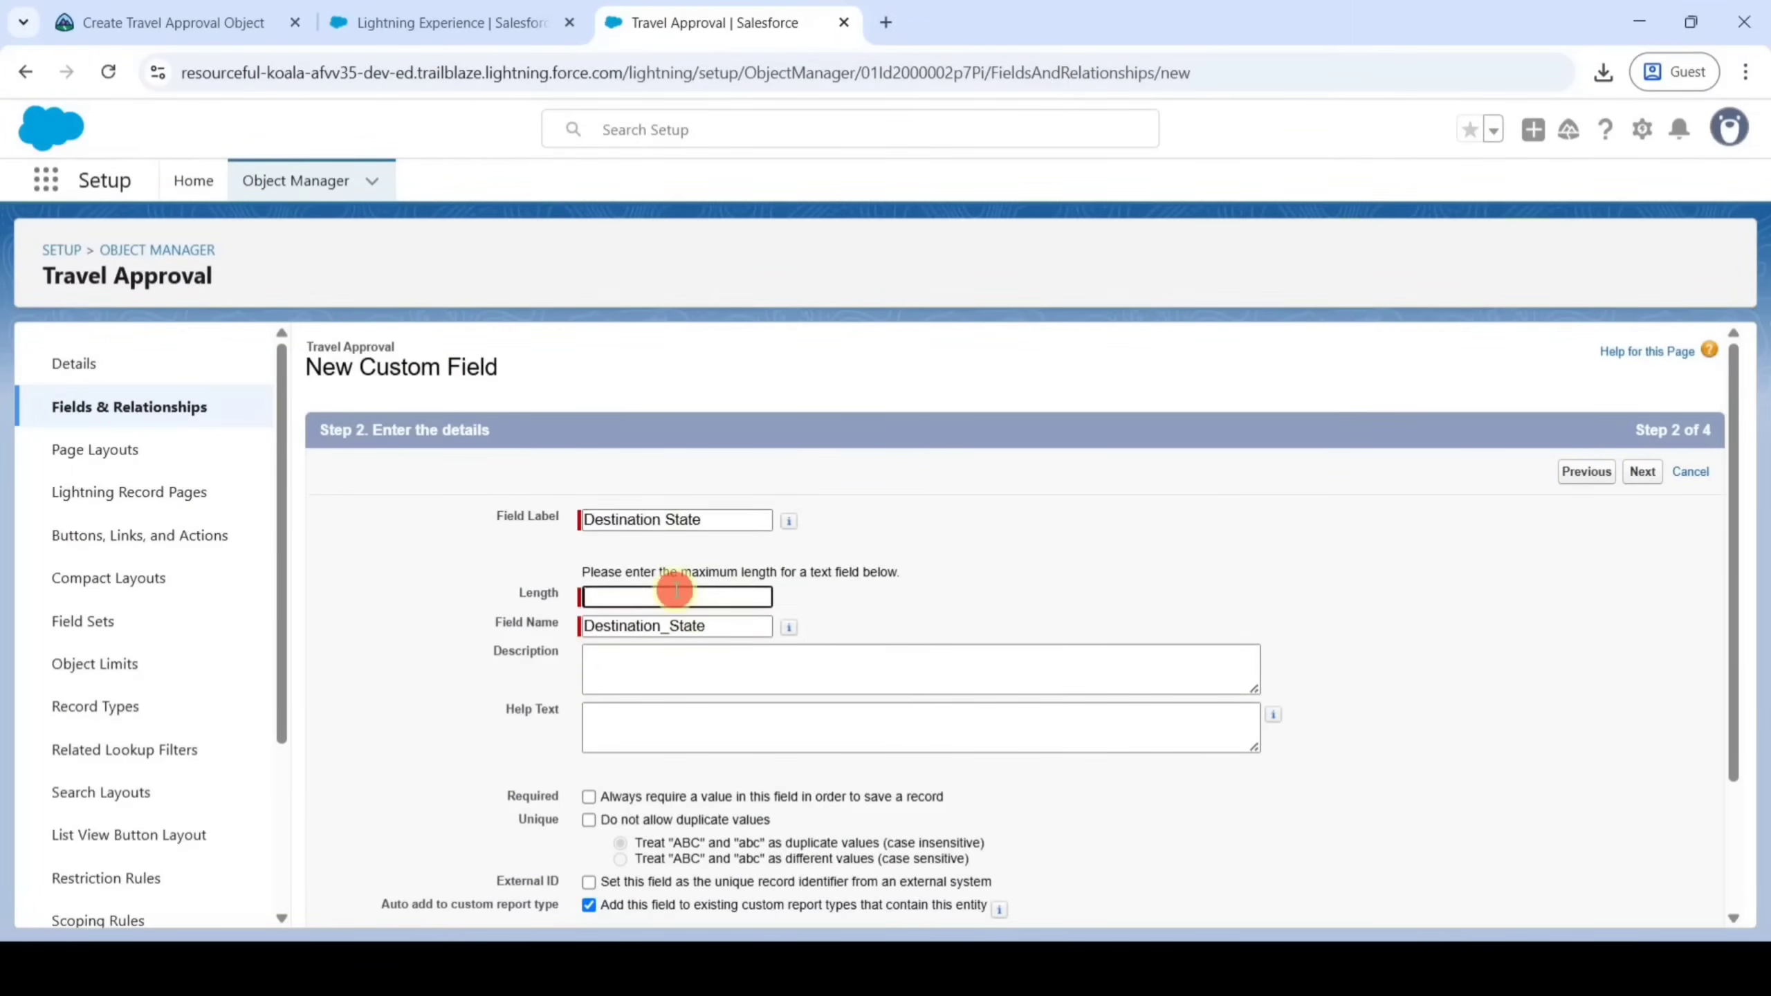
type("2")
left_click(1643, 473)
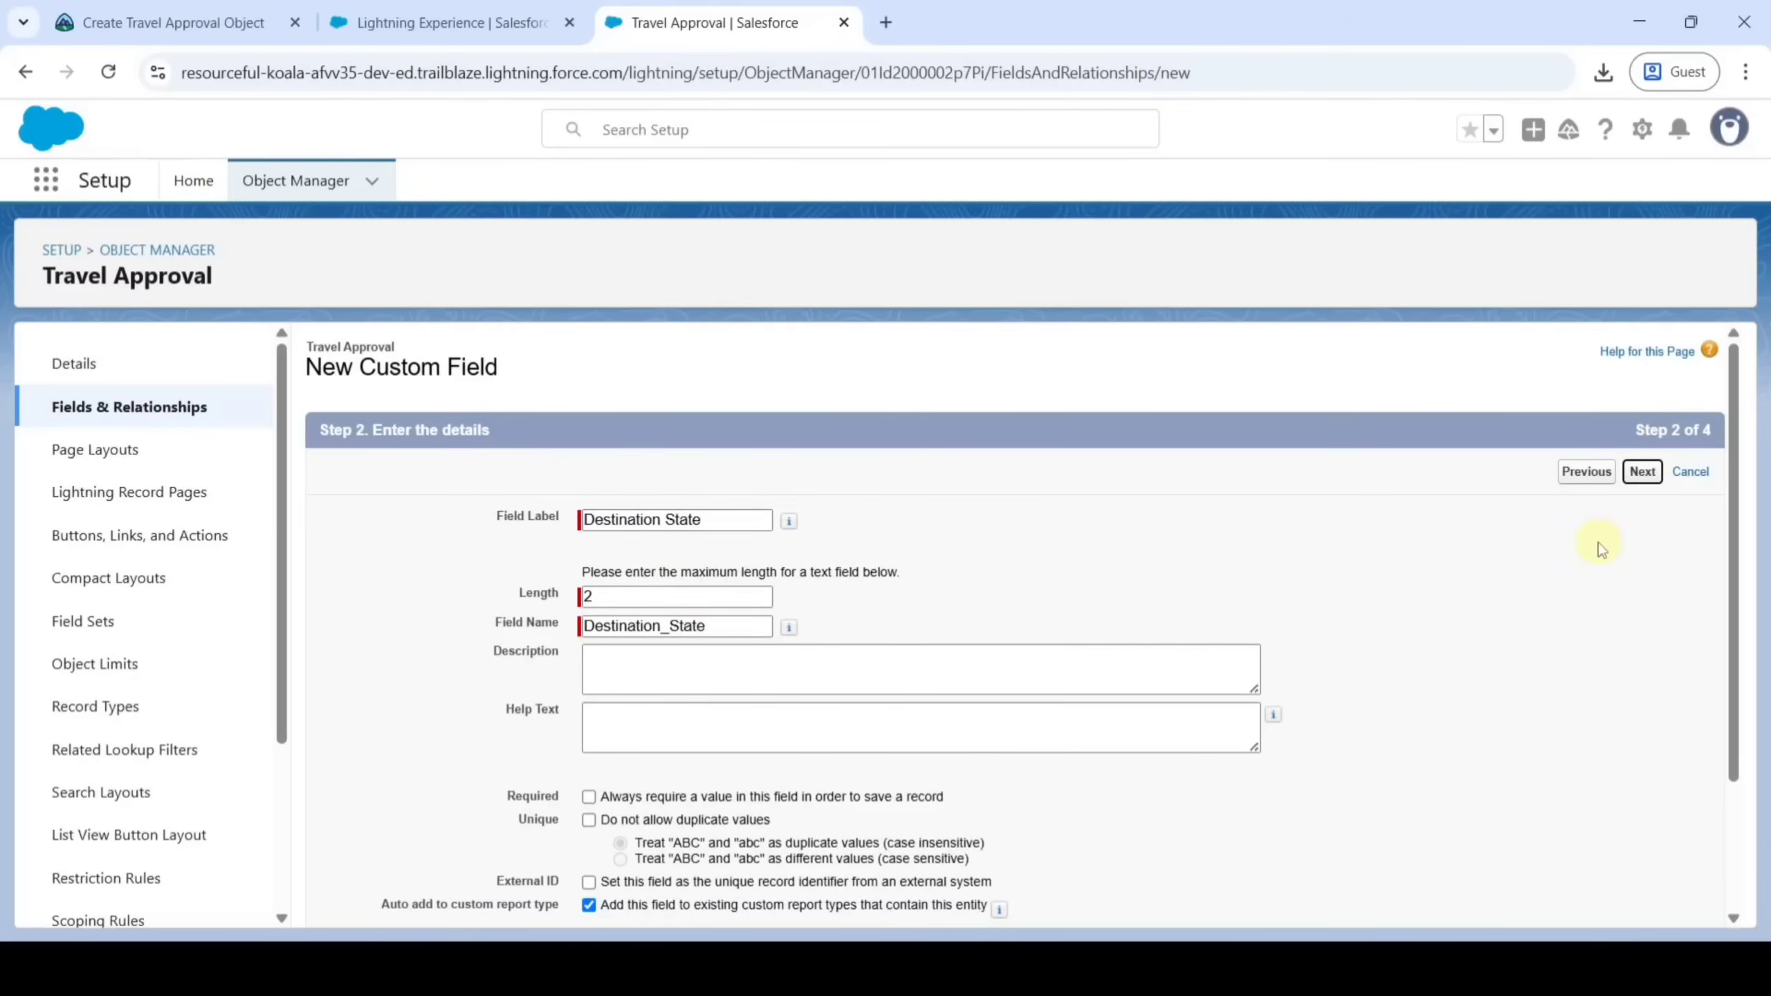
left_click(1631, 480)
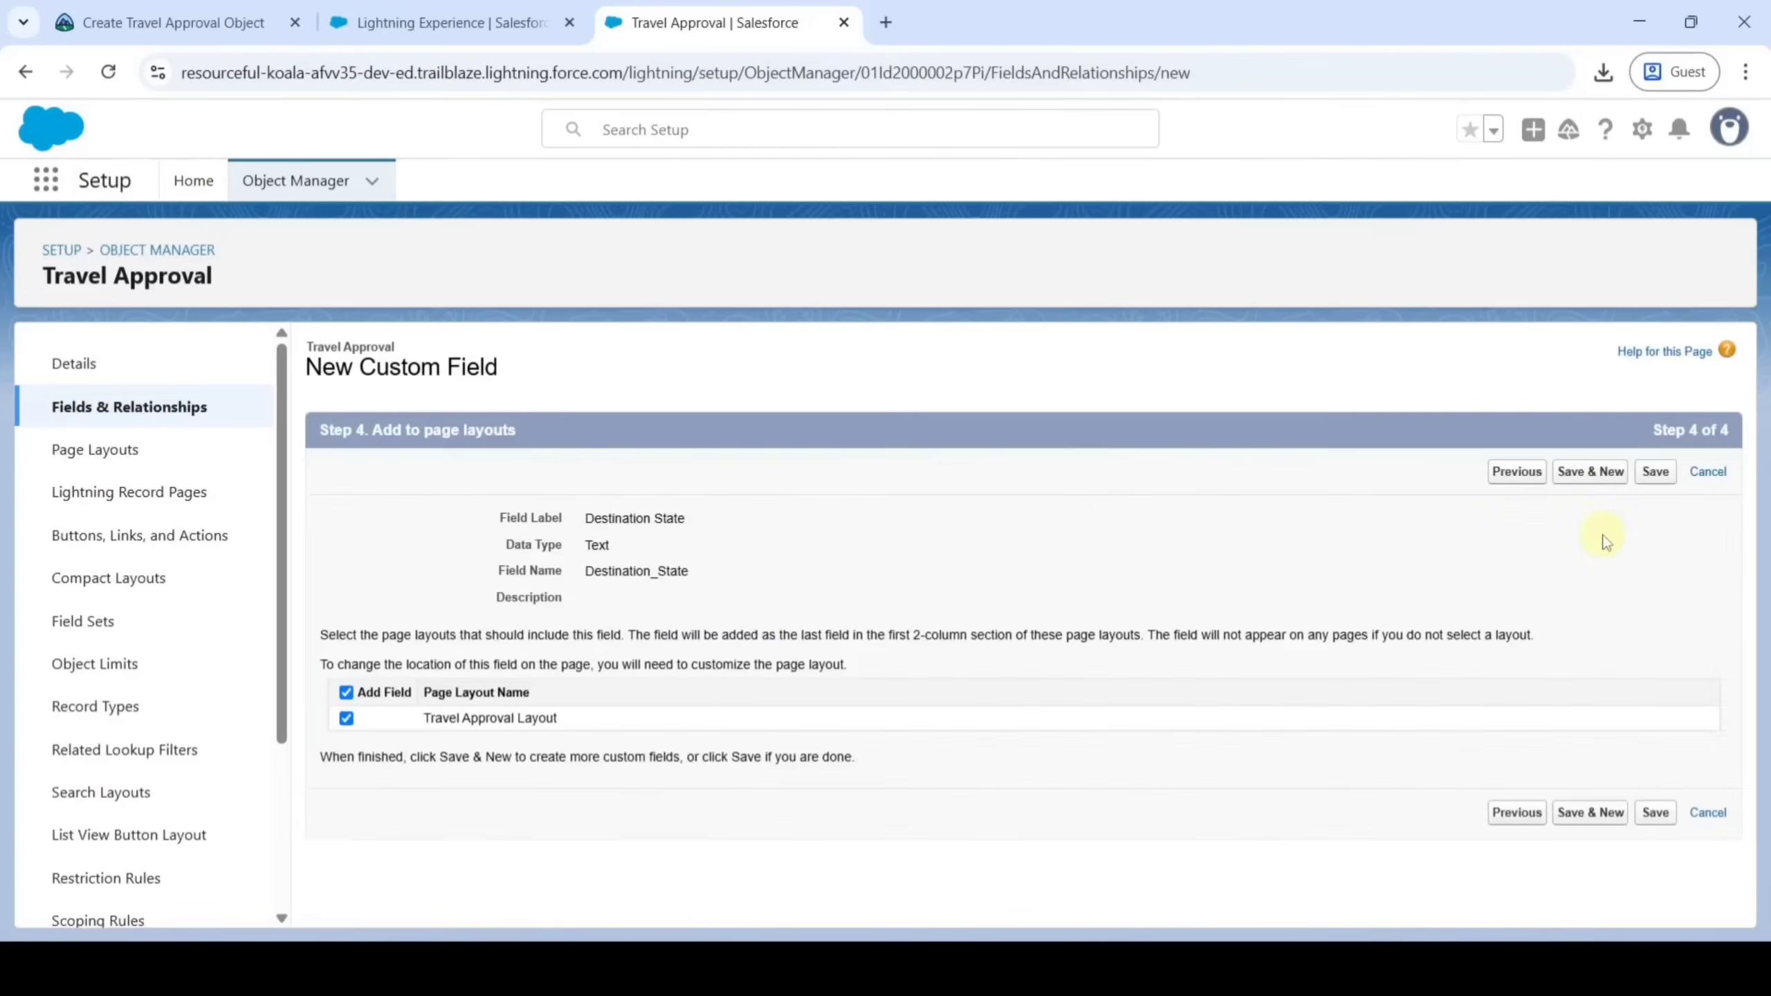
left_click(1582, 474)
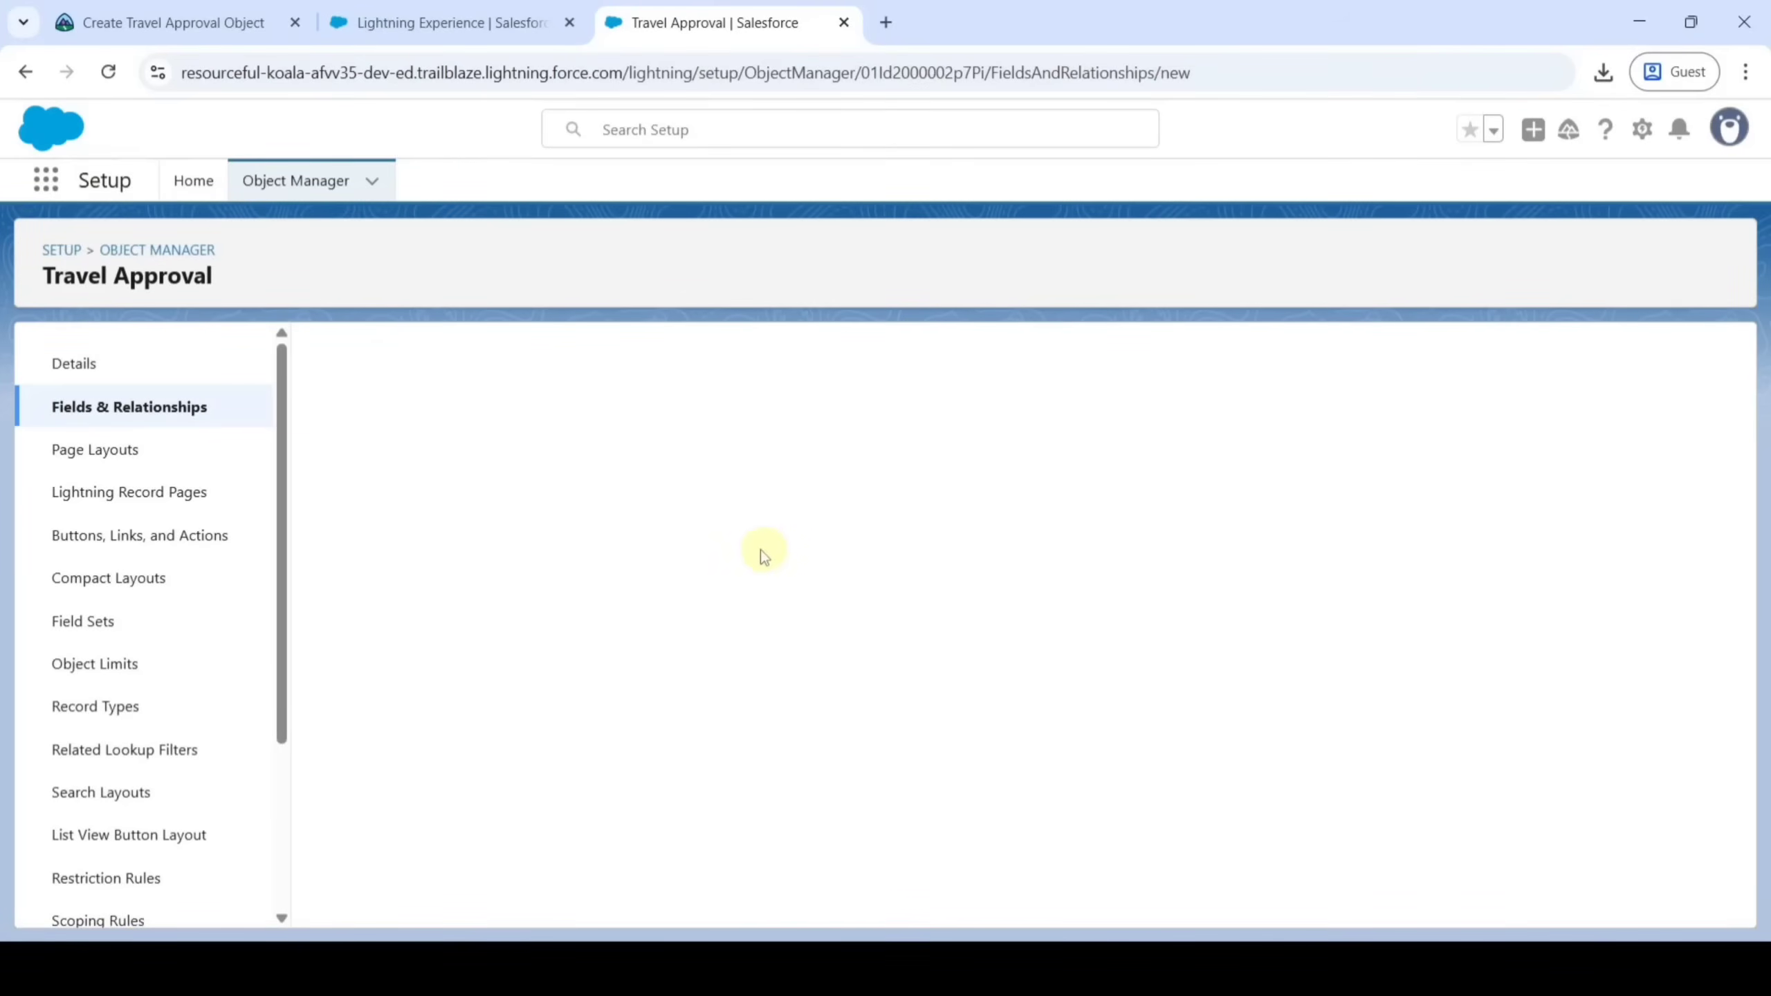
Check the Trailhead instructions for the Department field, choose Lookup Relationship as the new field's data type, and continue to the related object choice
left_click(202, 24)
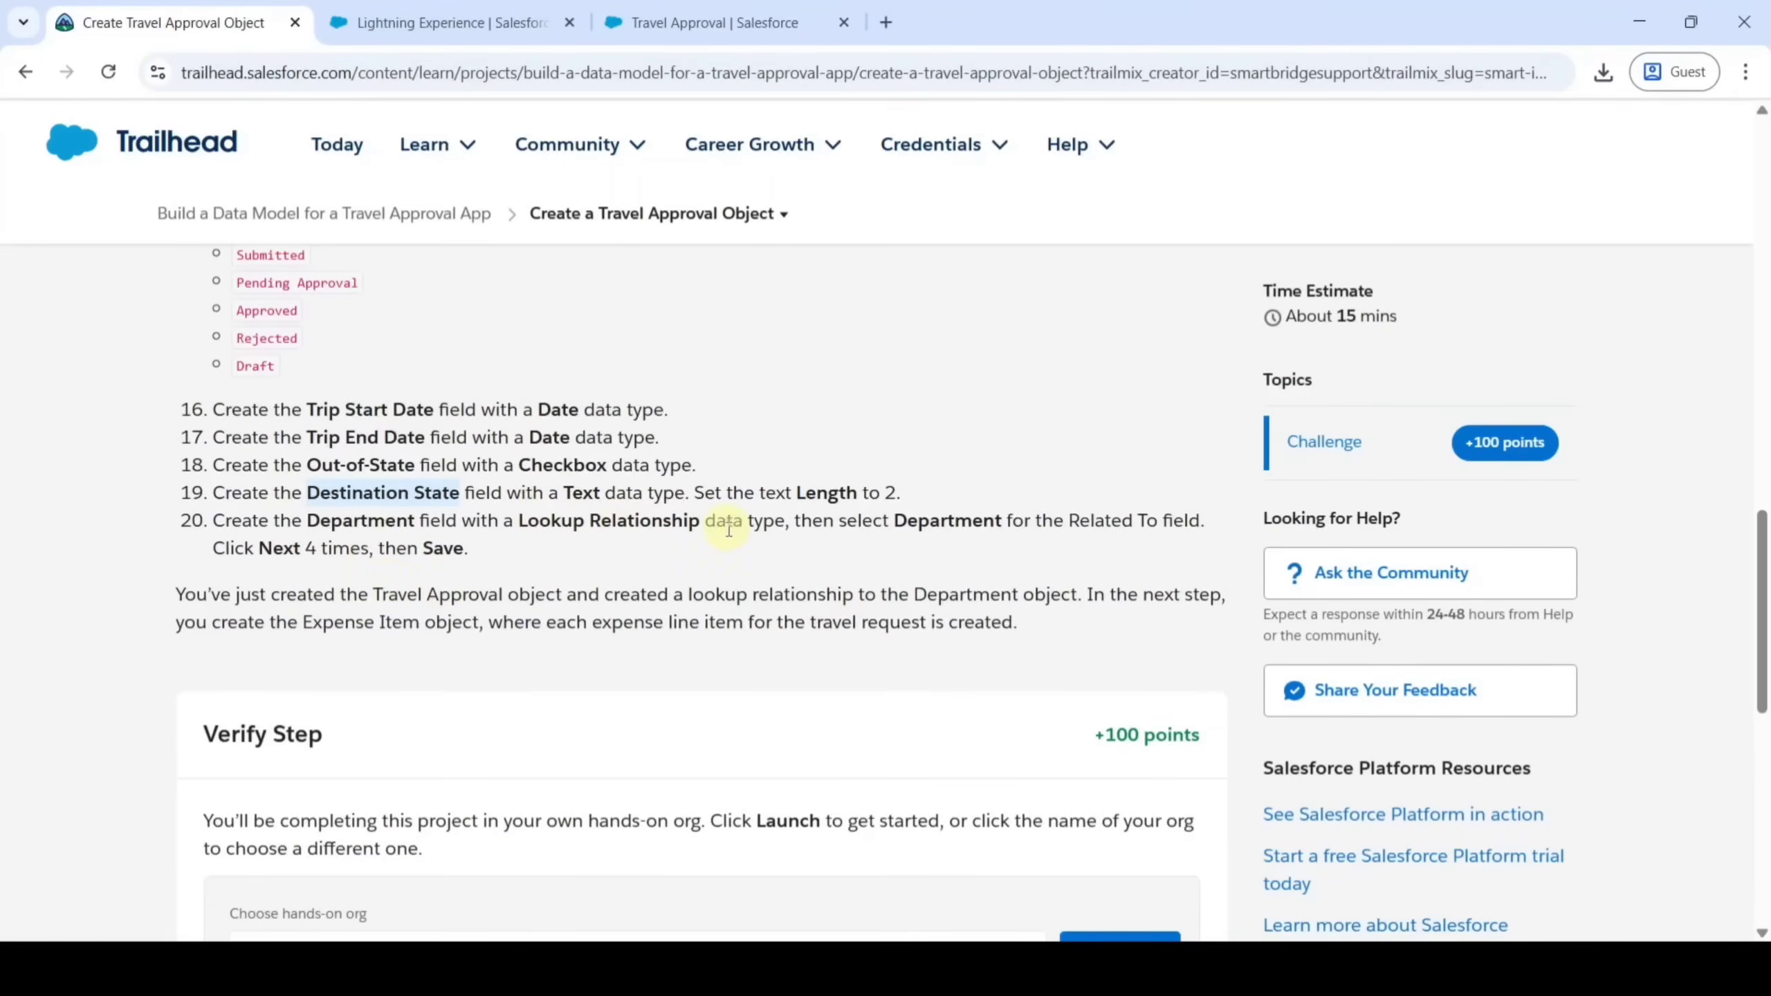
left_click(673, 19)
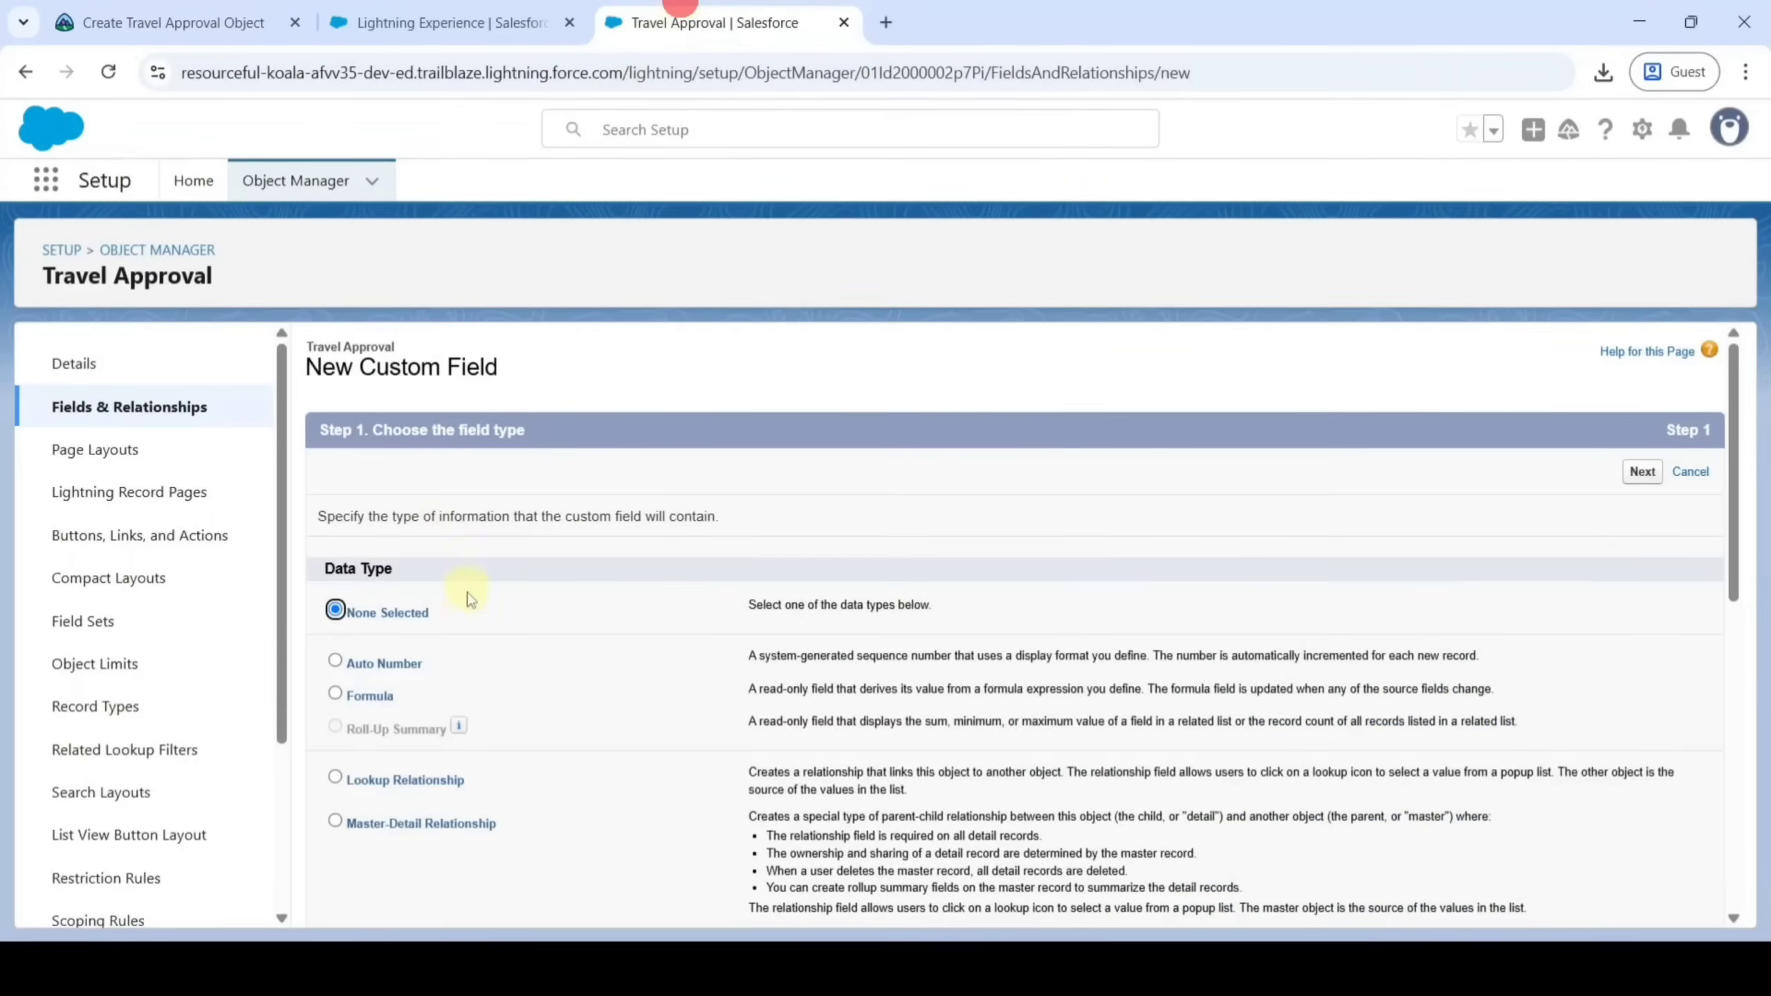
scroll(468, 592, "down", 2)
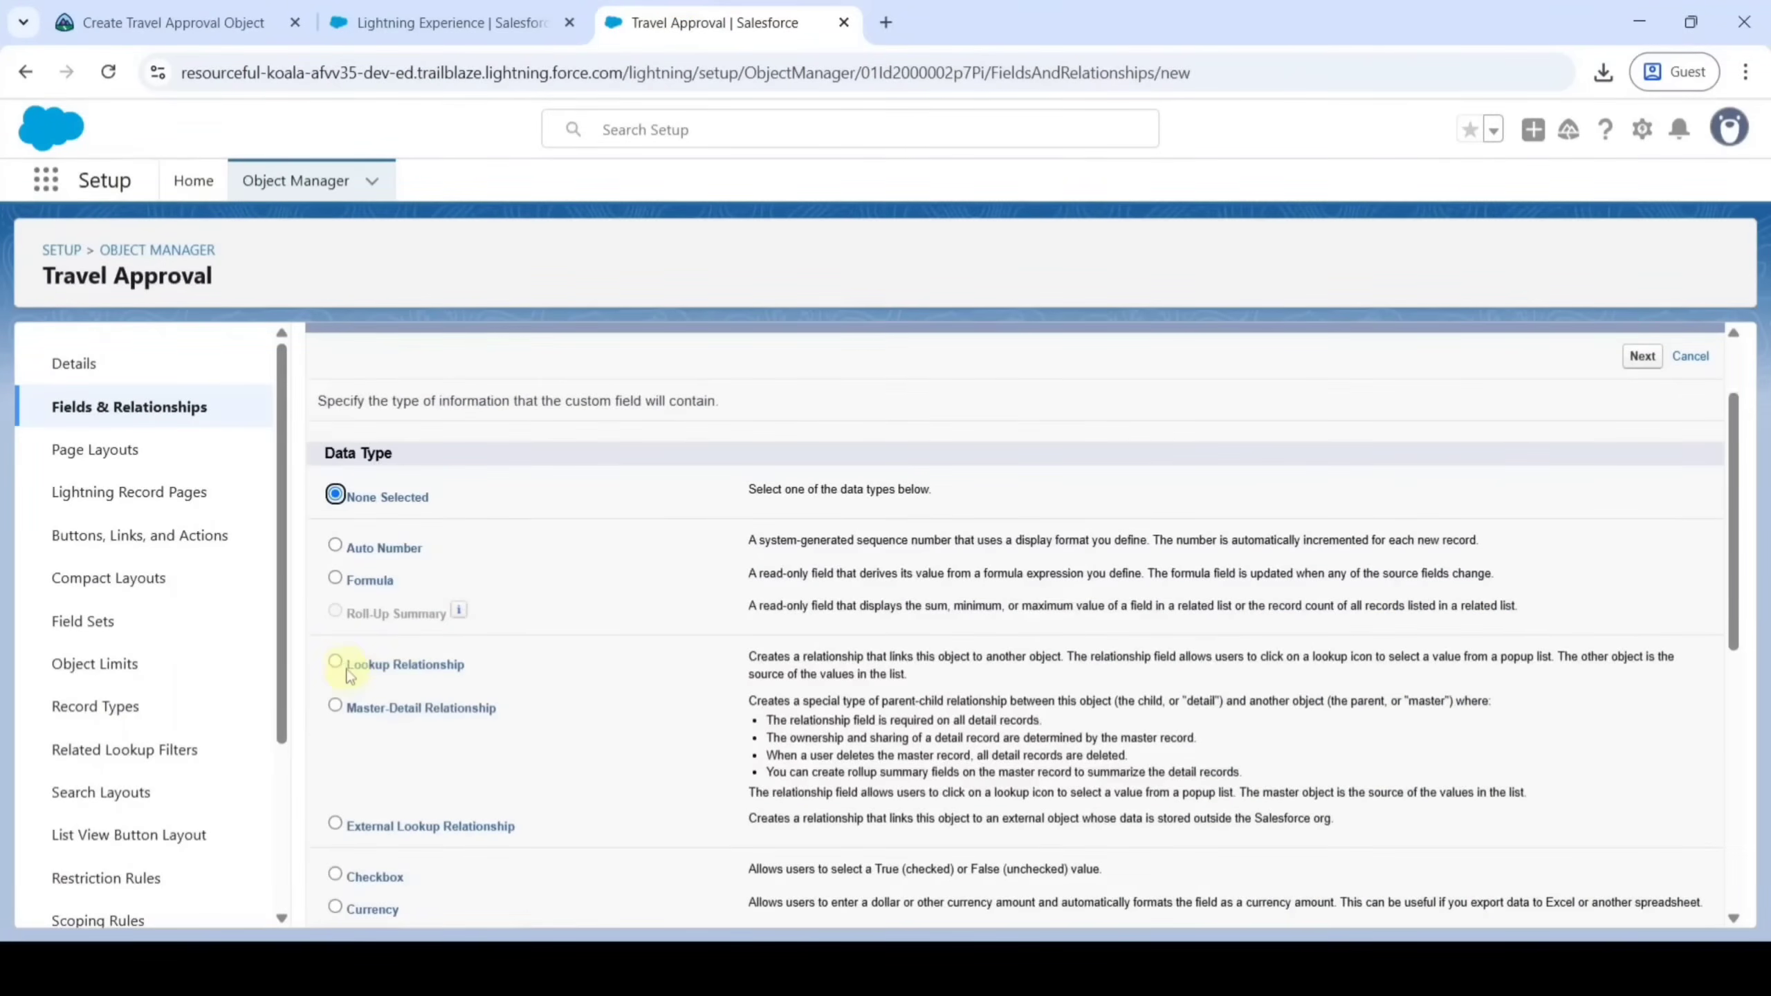
left_click(336, 662)
scroll(833, 679, "up", 2)
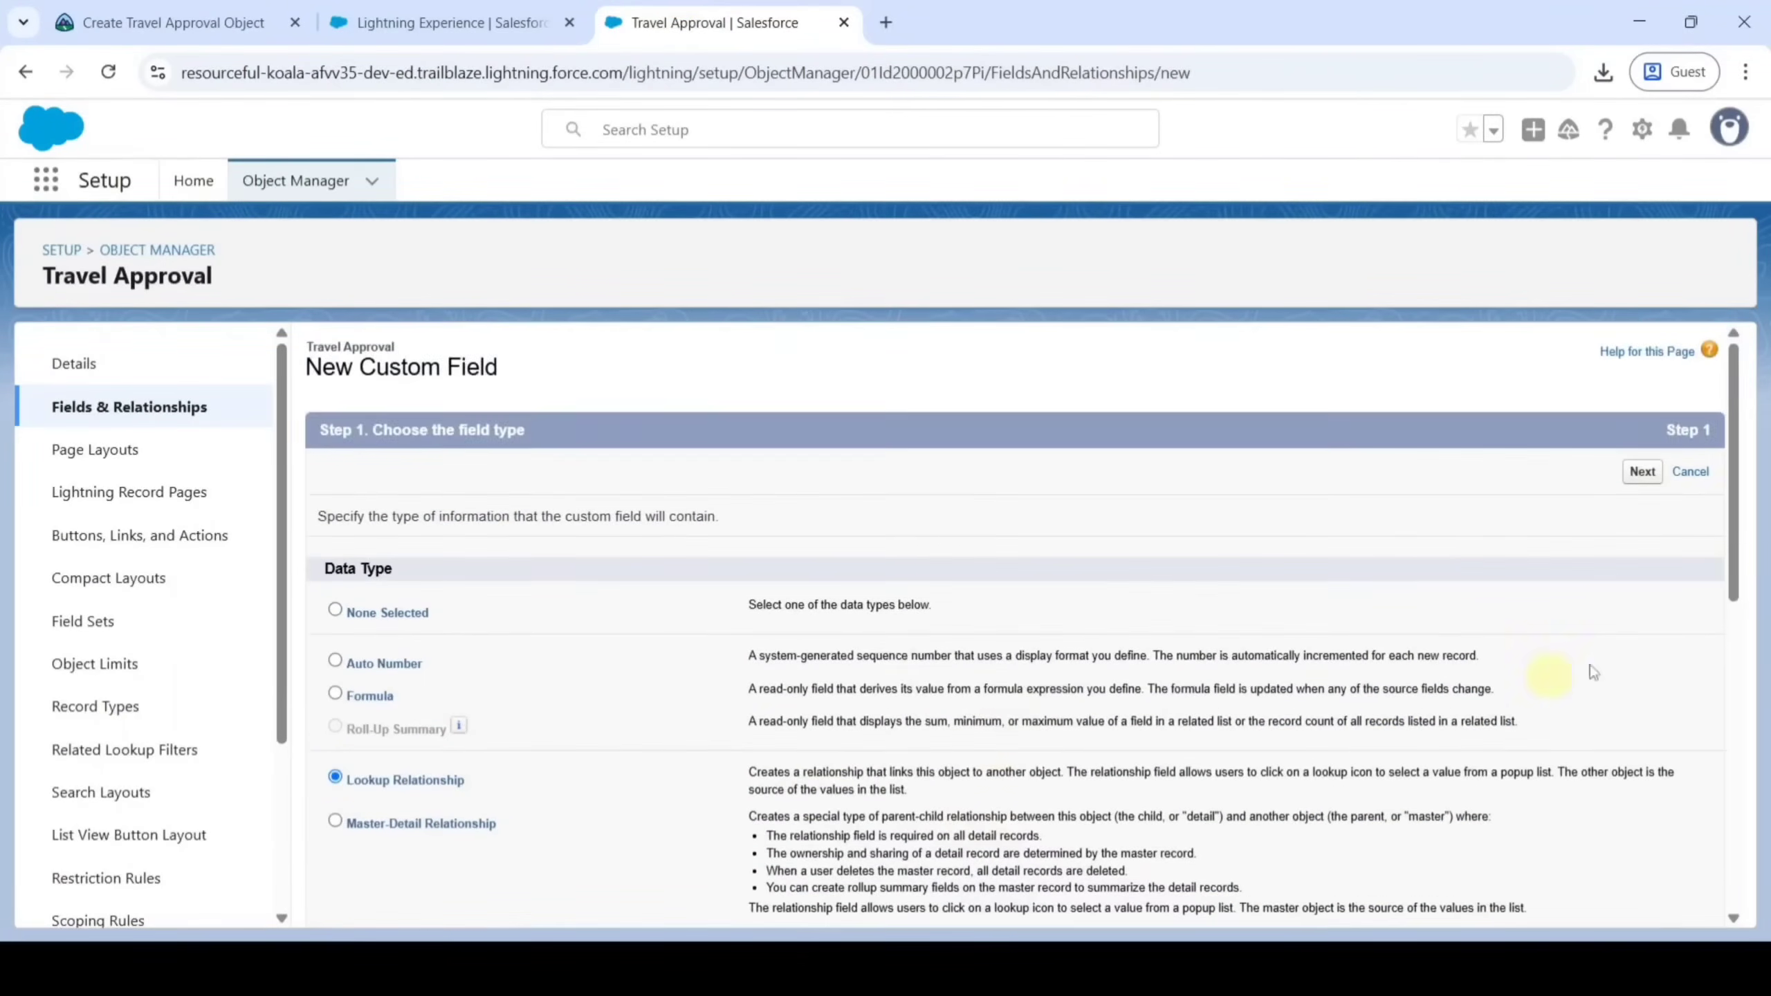
left_click(1641, 473)
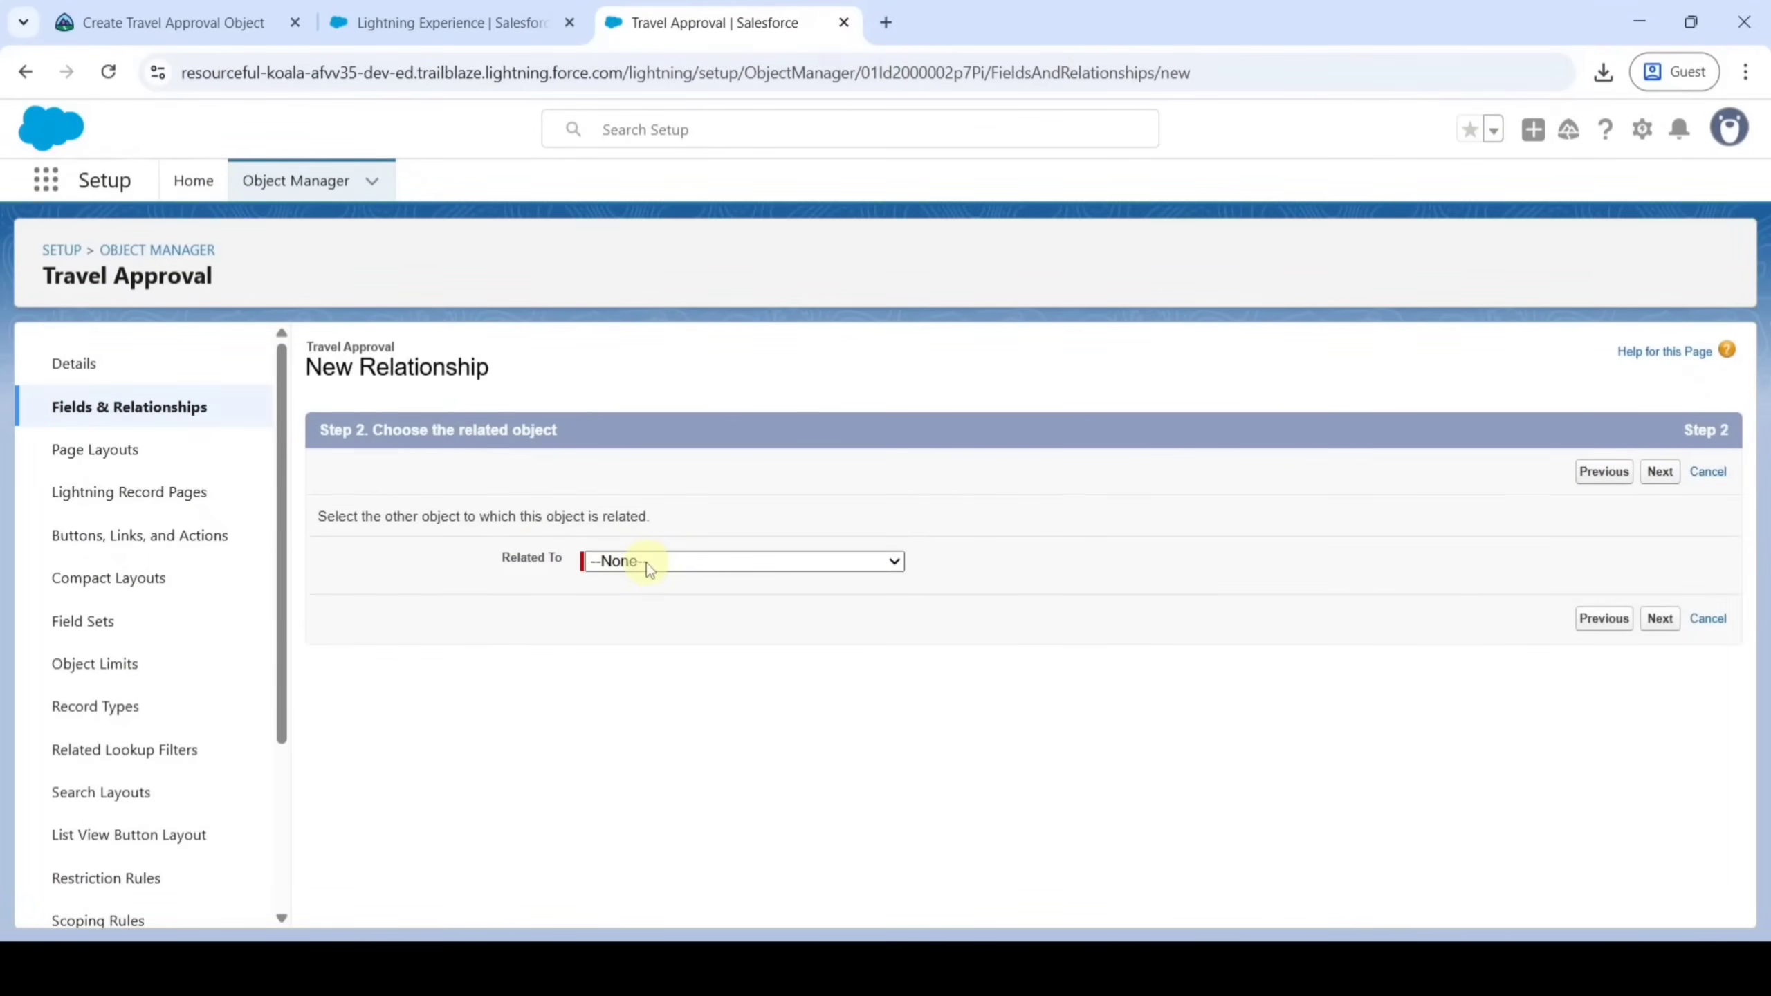
Relate the new lookup field to the Department object and continue to its label and name settings
left_click(646, 562)
scroll(693, 348, "down", 3)
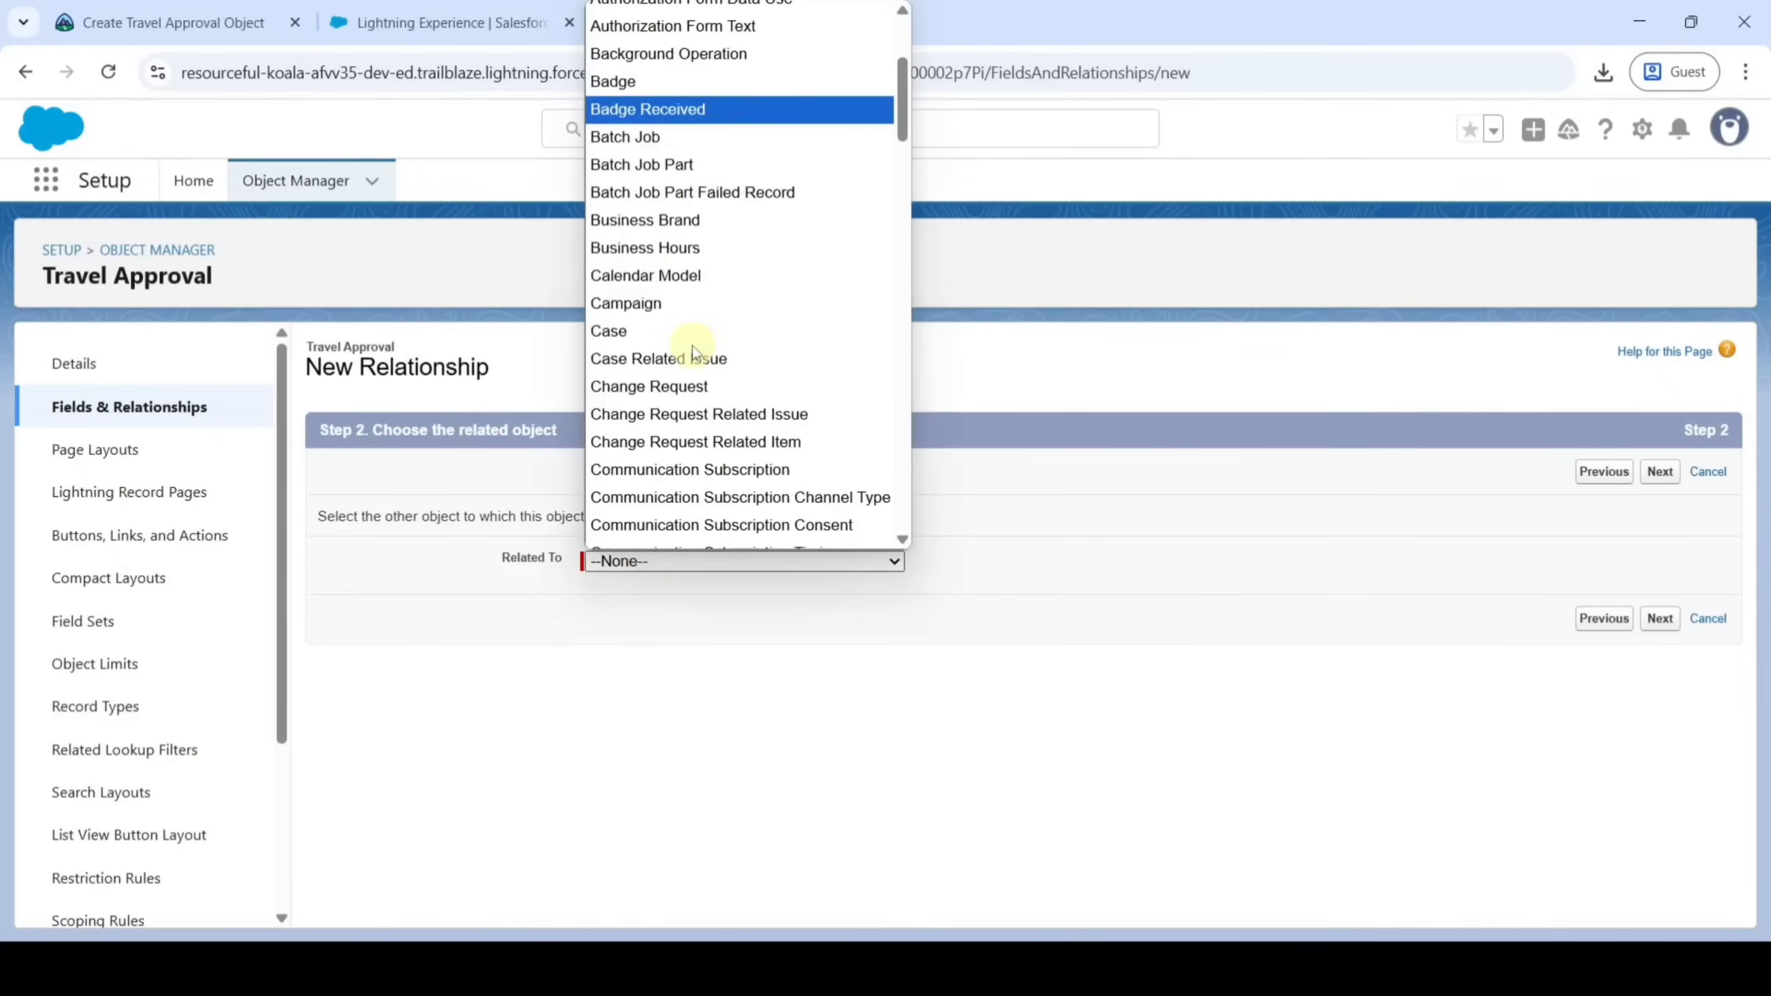
scroll(692, 349, "down", 8)
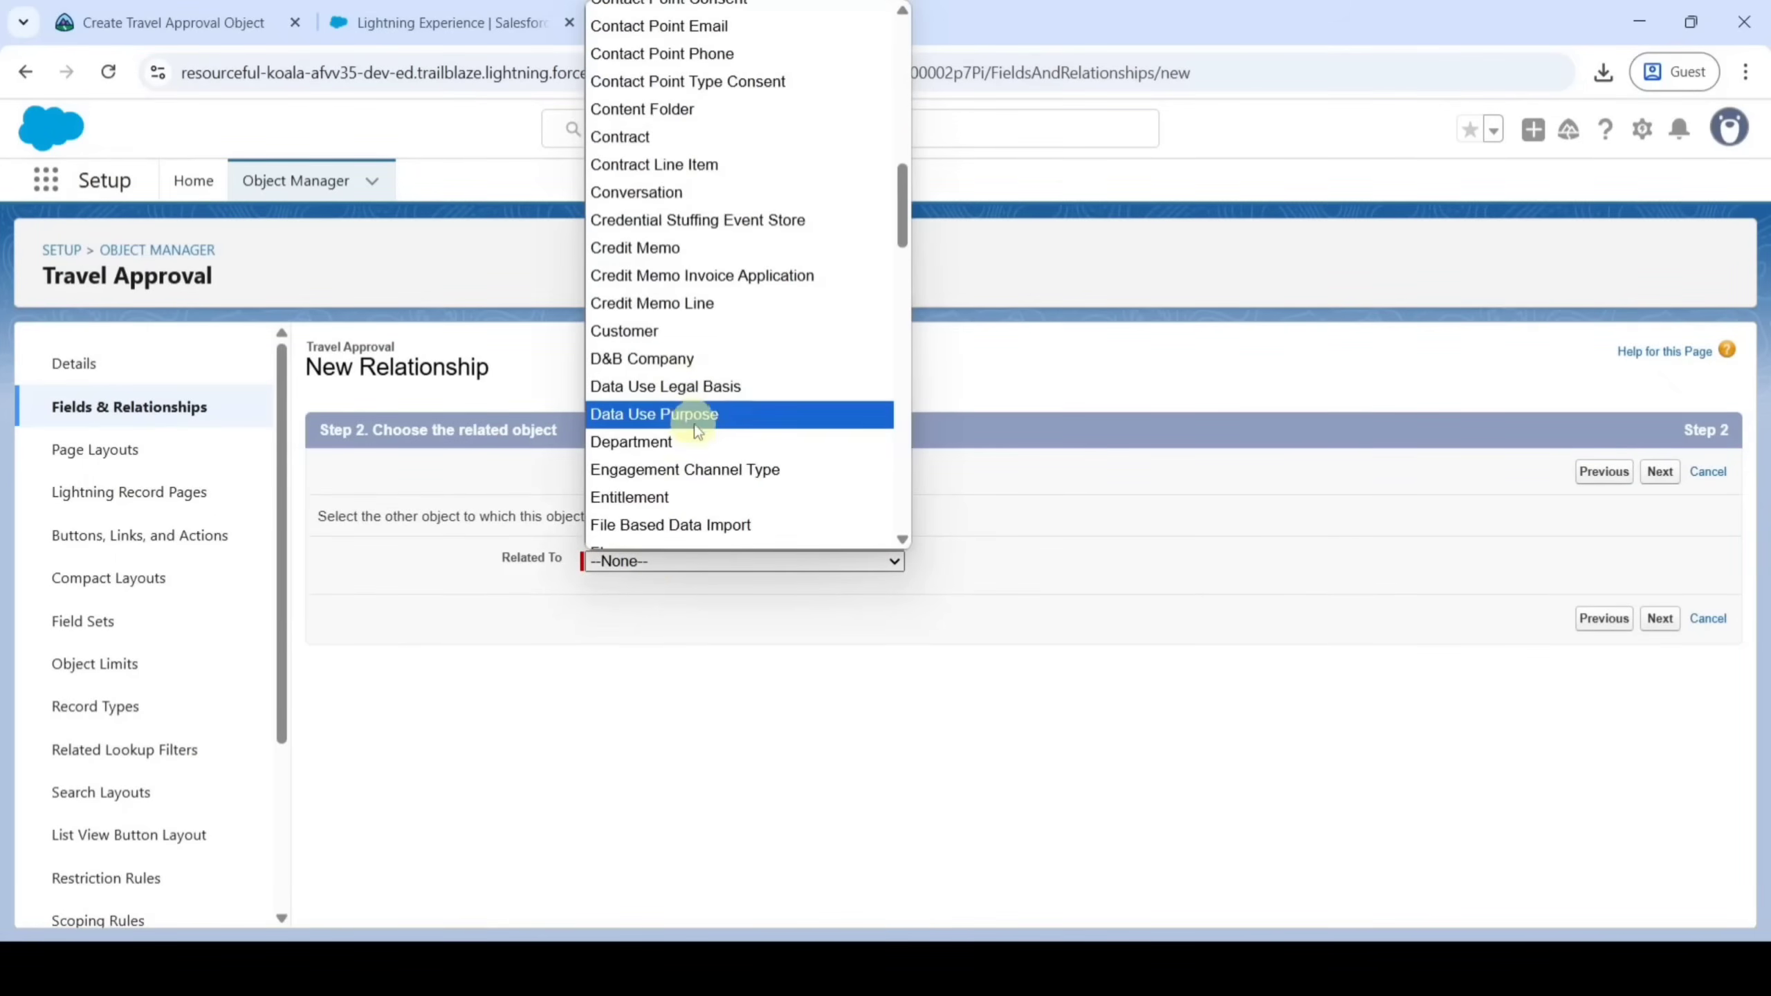
left_click(699, 440)
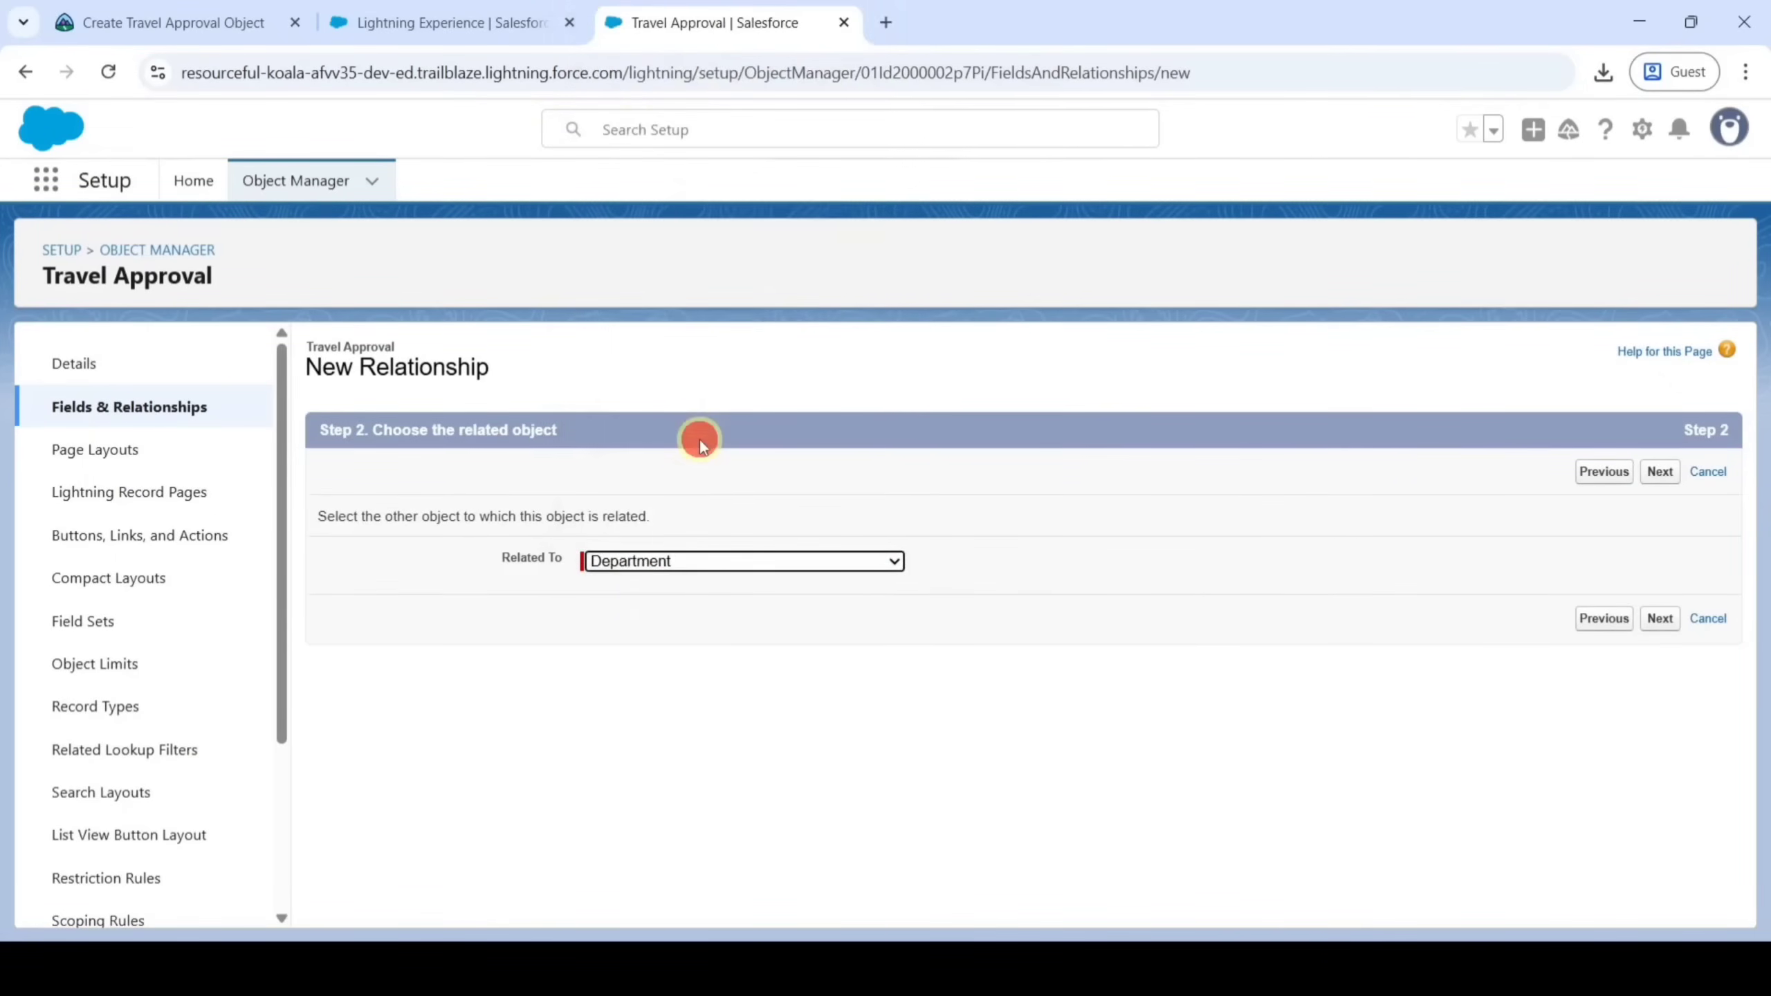
left_click(1657, 619)
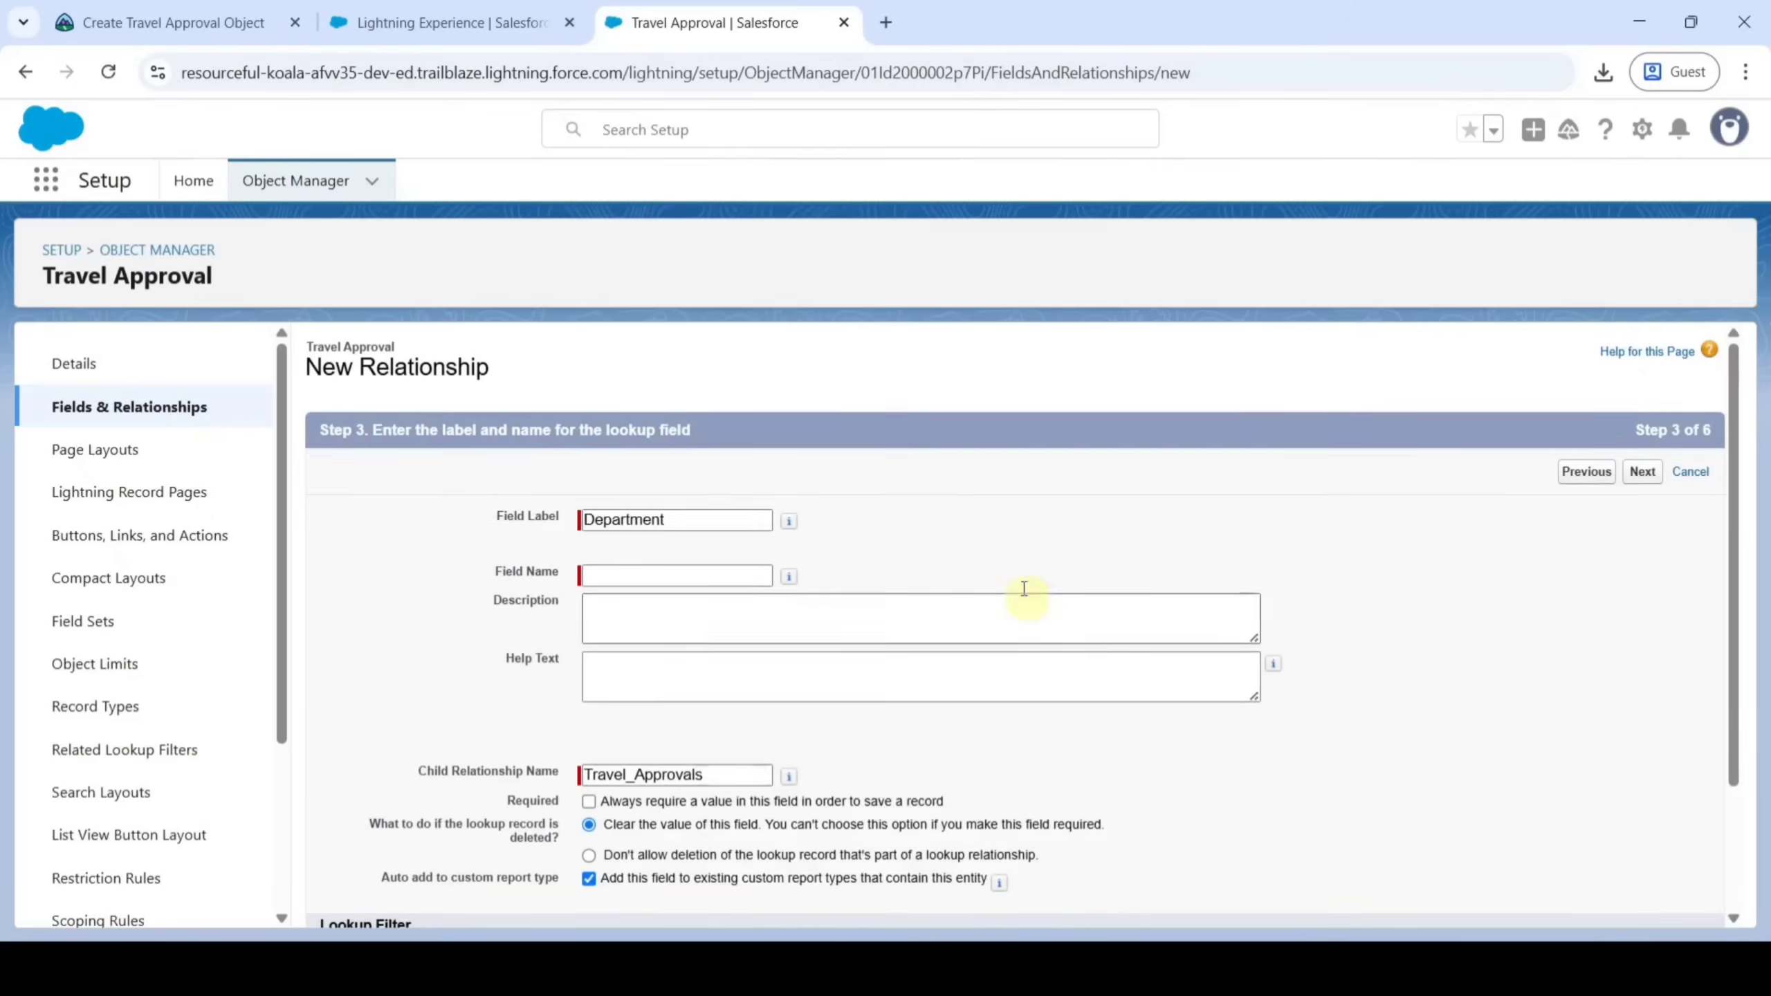
Keep the Department label and name, accept the default field-level security, page layout and related list, and save the lookup field
left_click(975, 525)
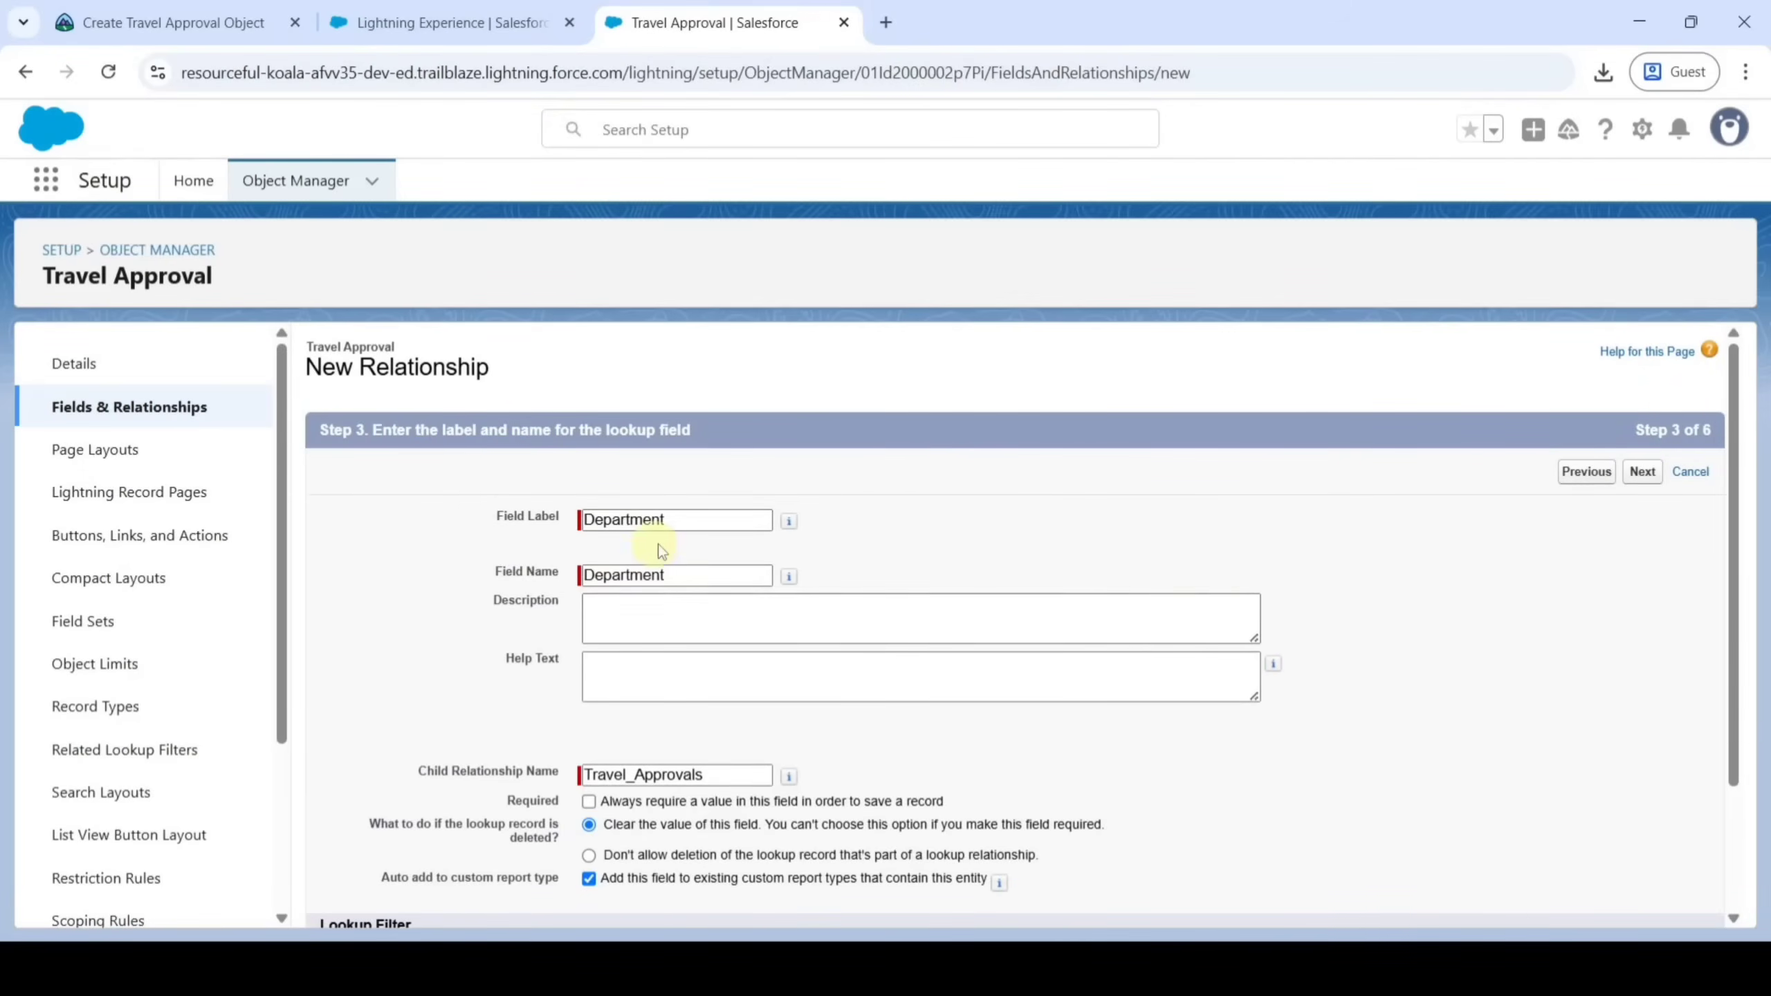
left_click(1642, 472)
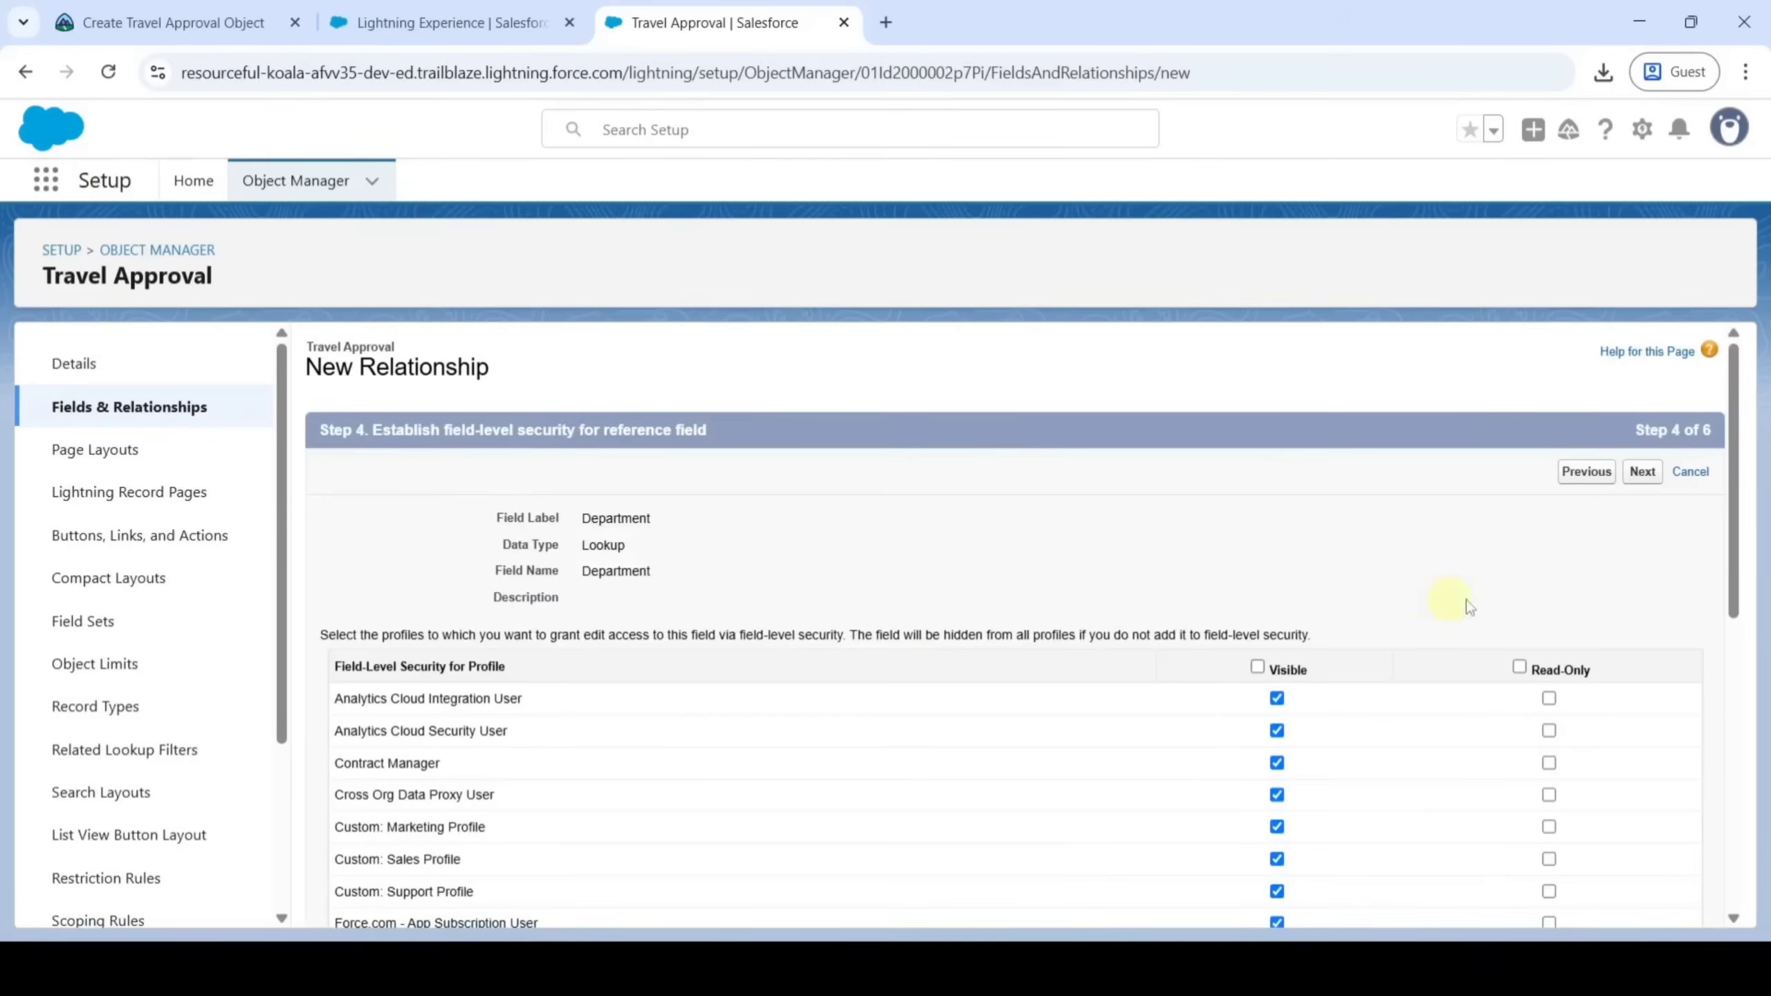
left_click(1642, 471)
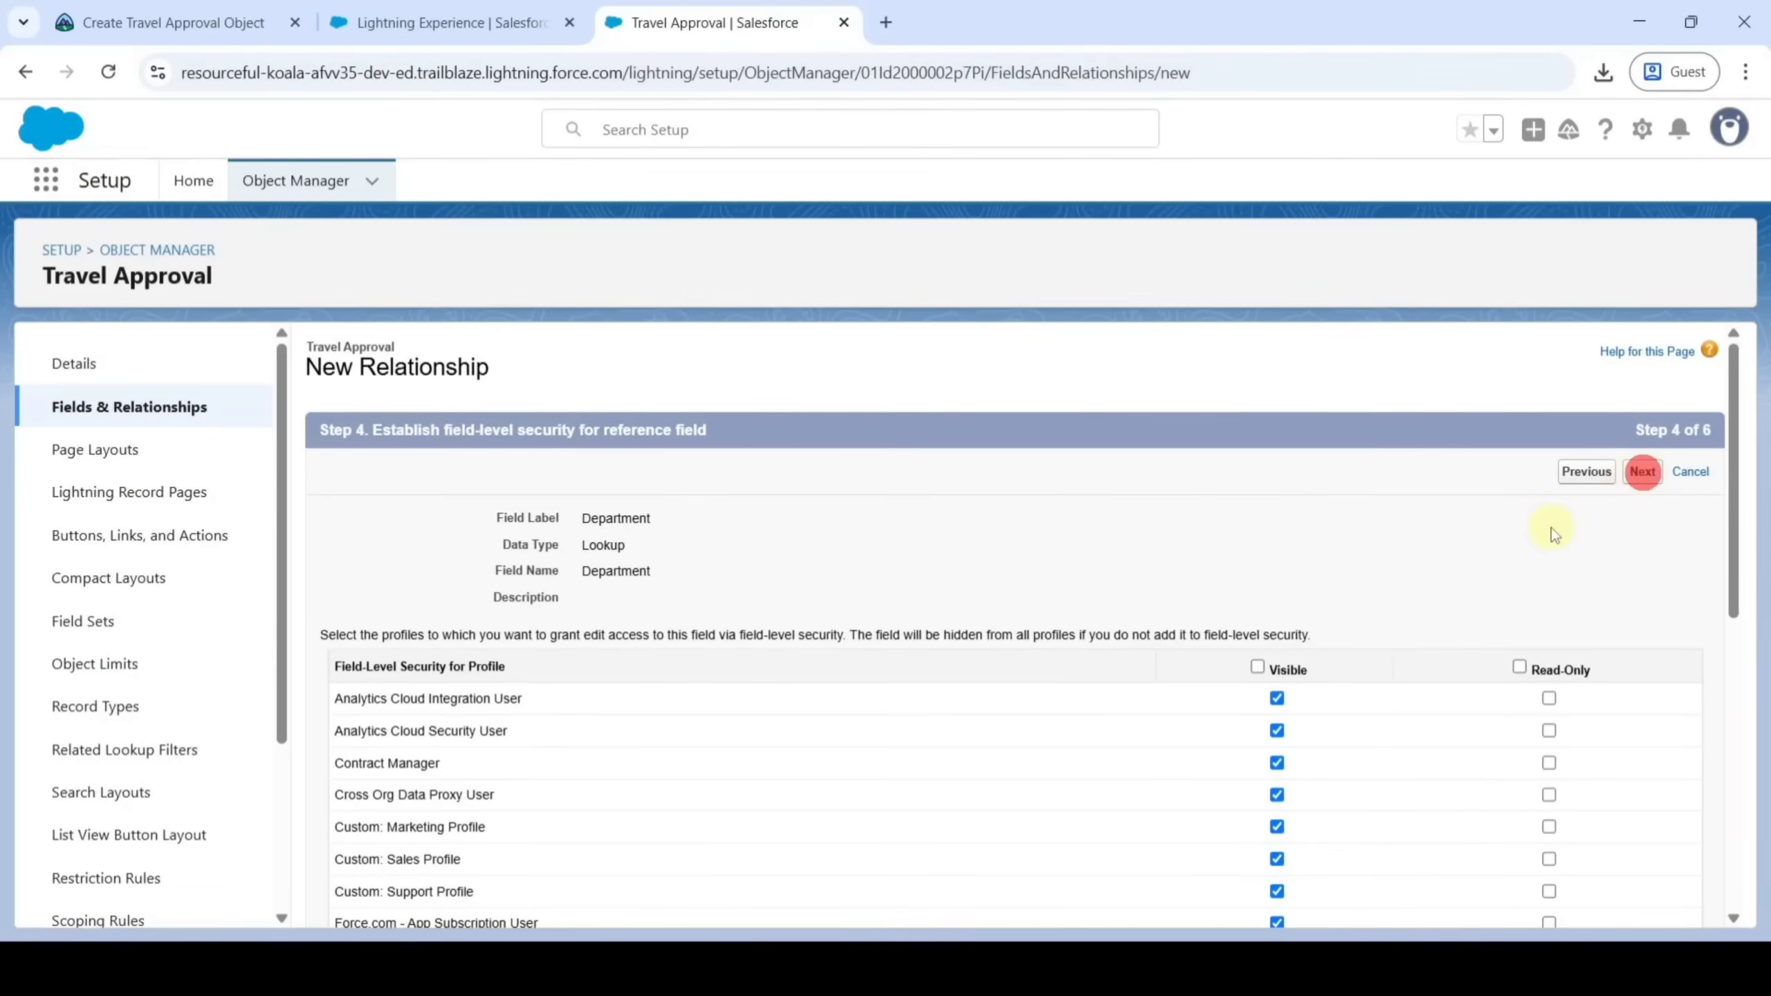
left_click(1660, 472)
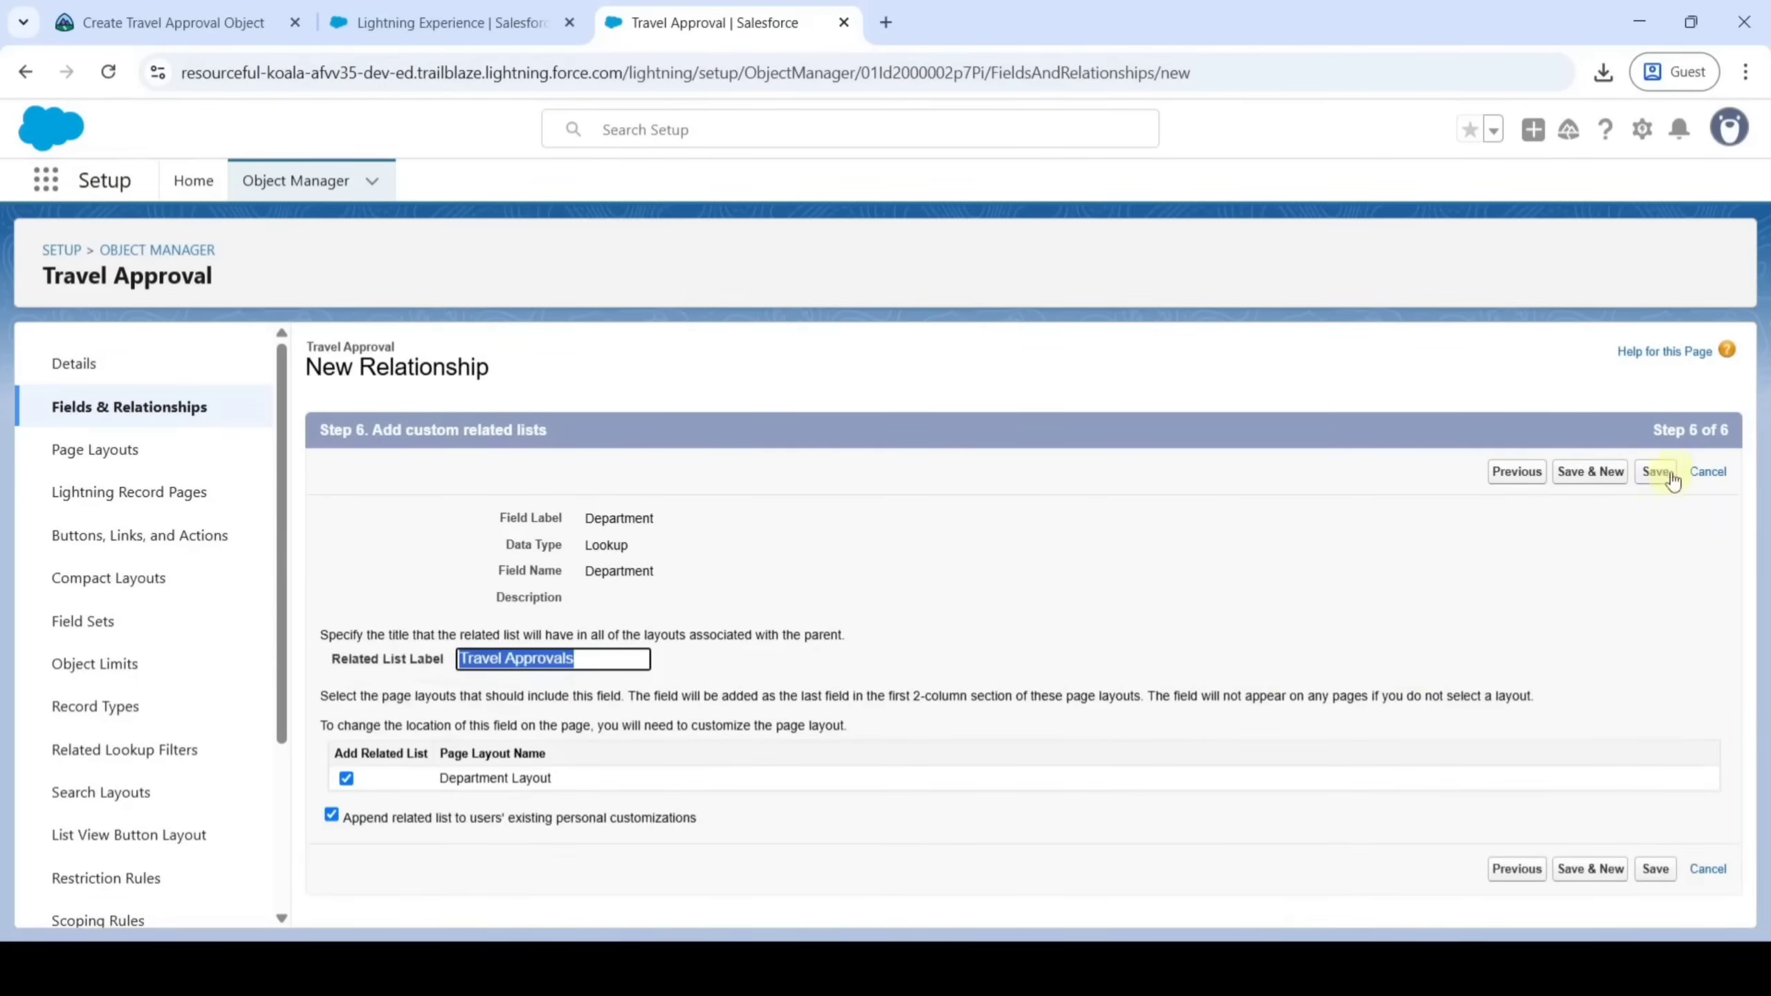
left_click(1663, 475)
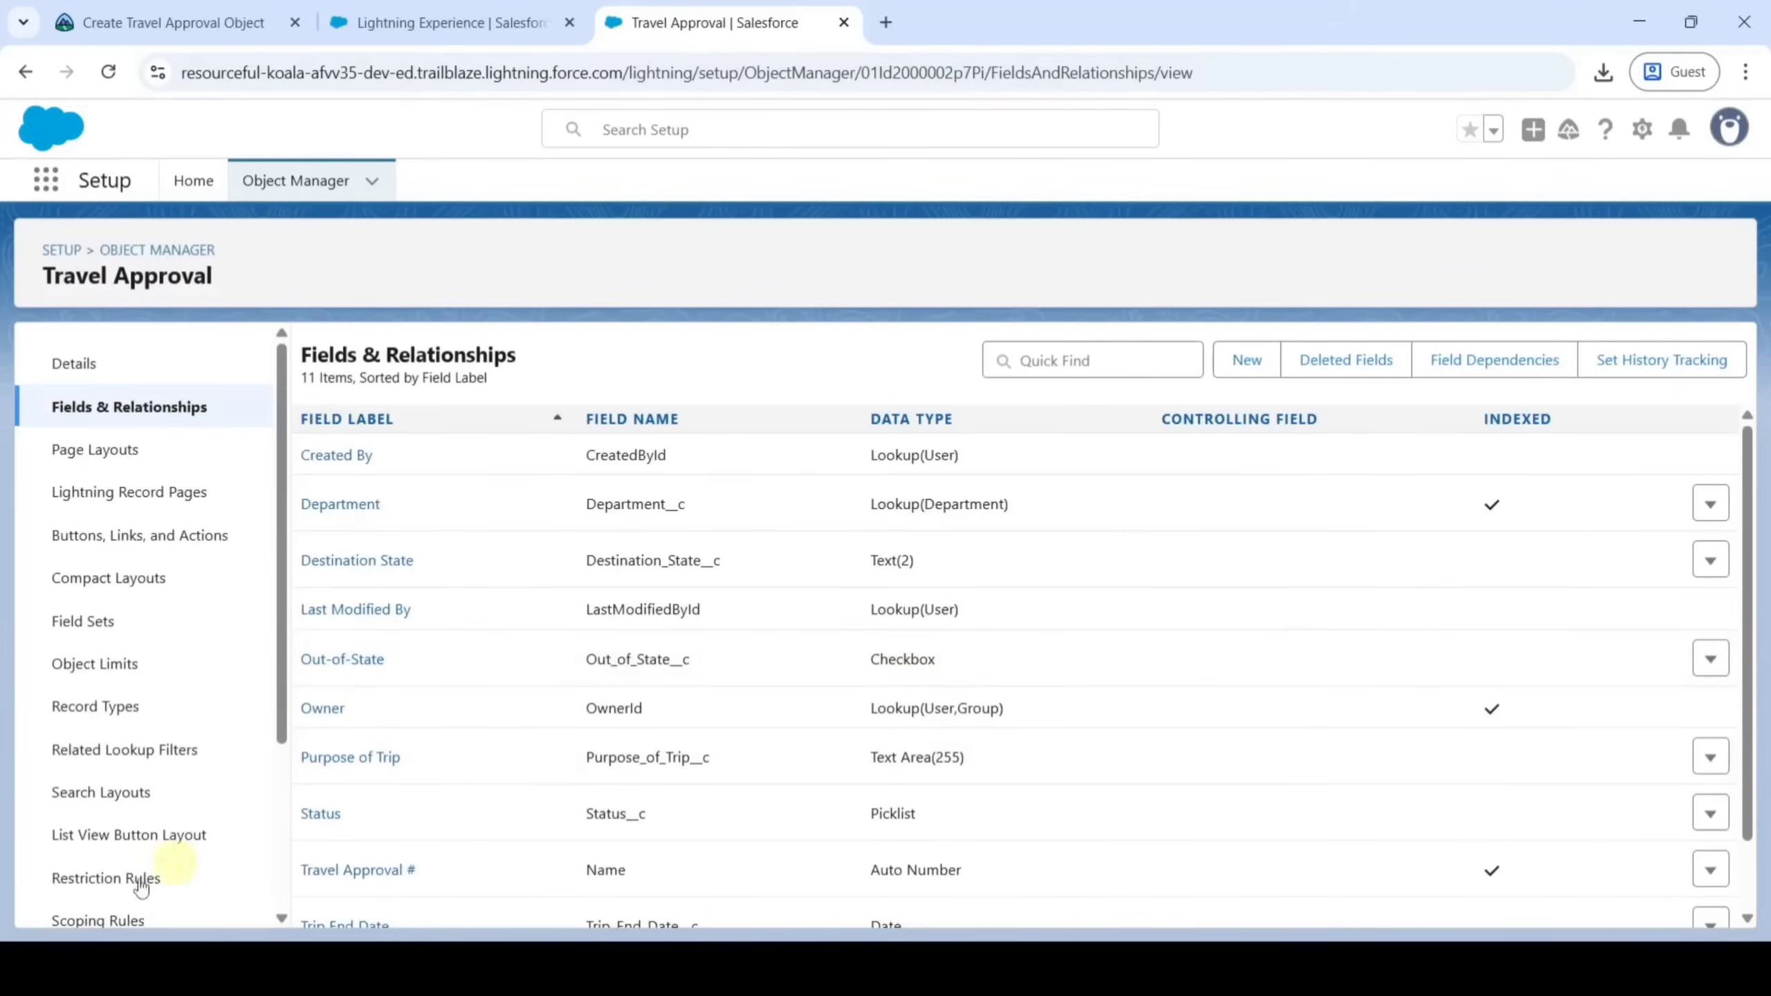
Return to the Trailhead Travel Approval Object unit and verify the step to earn 100 points
left_click(174, 22)
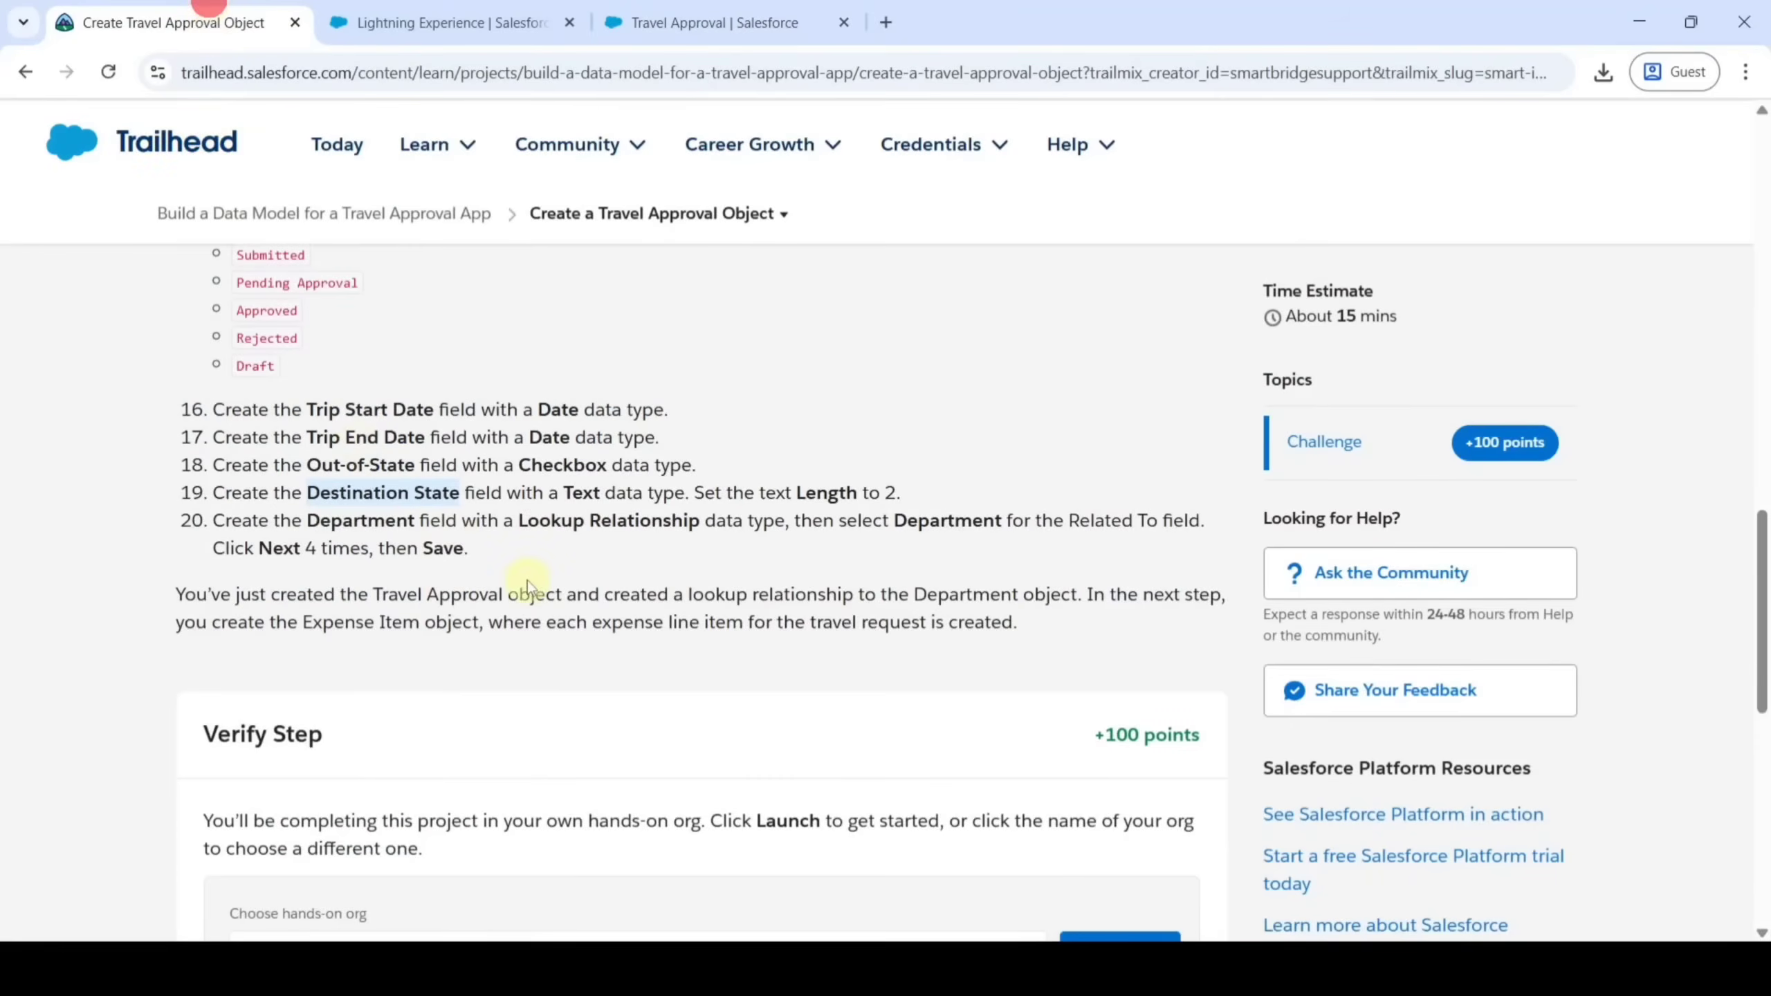
scroll(528, 589, "down", 3)
left_click(358, 875)
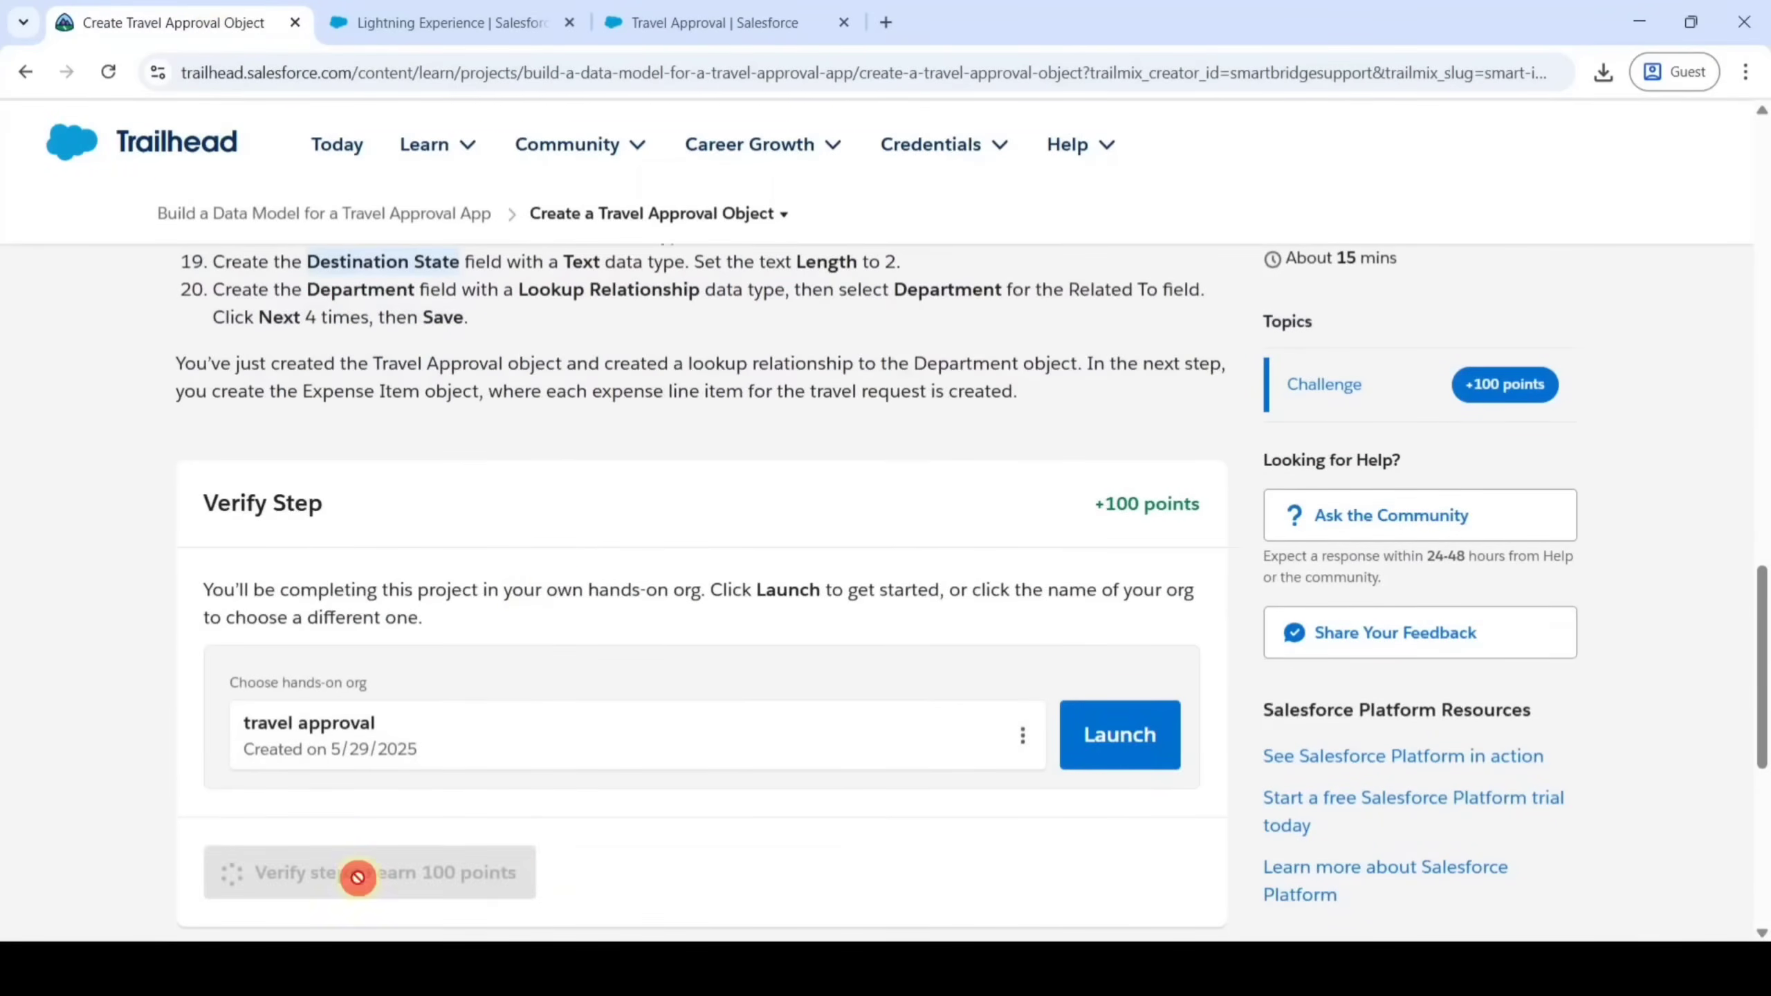
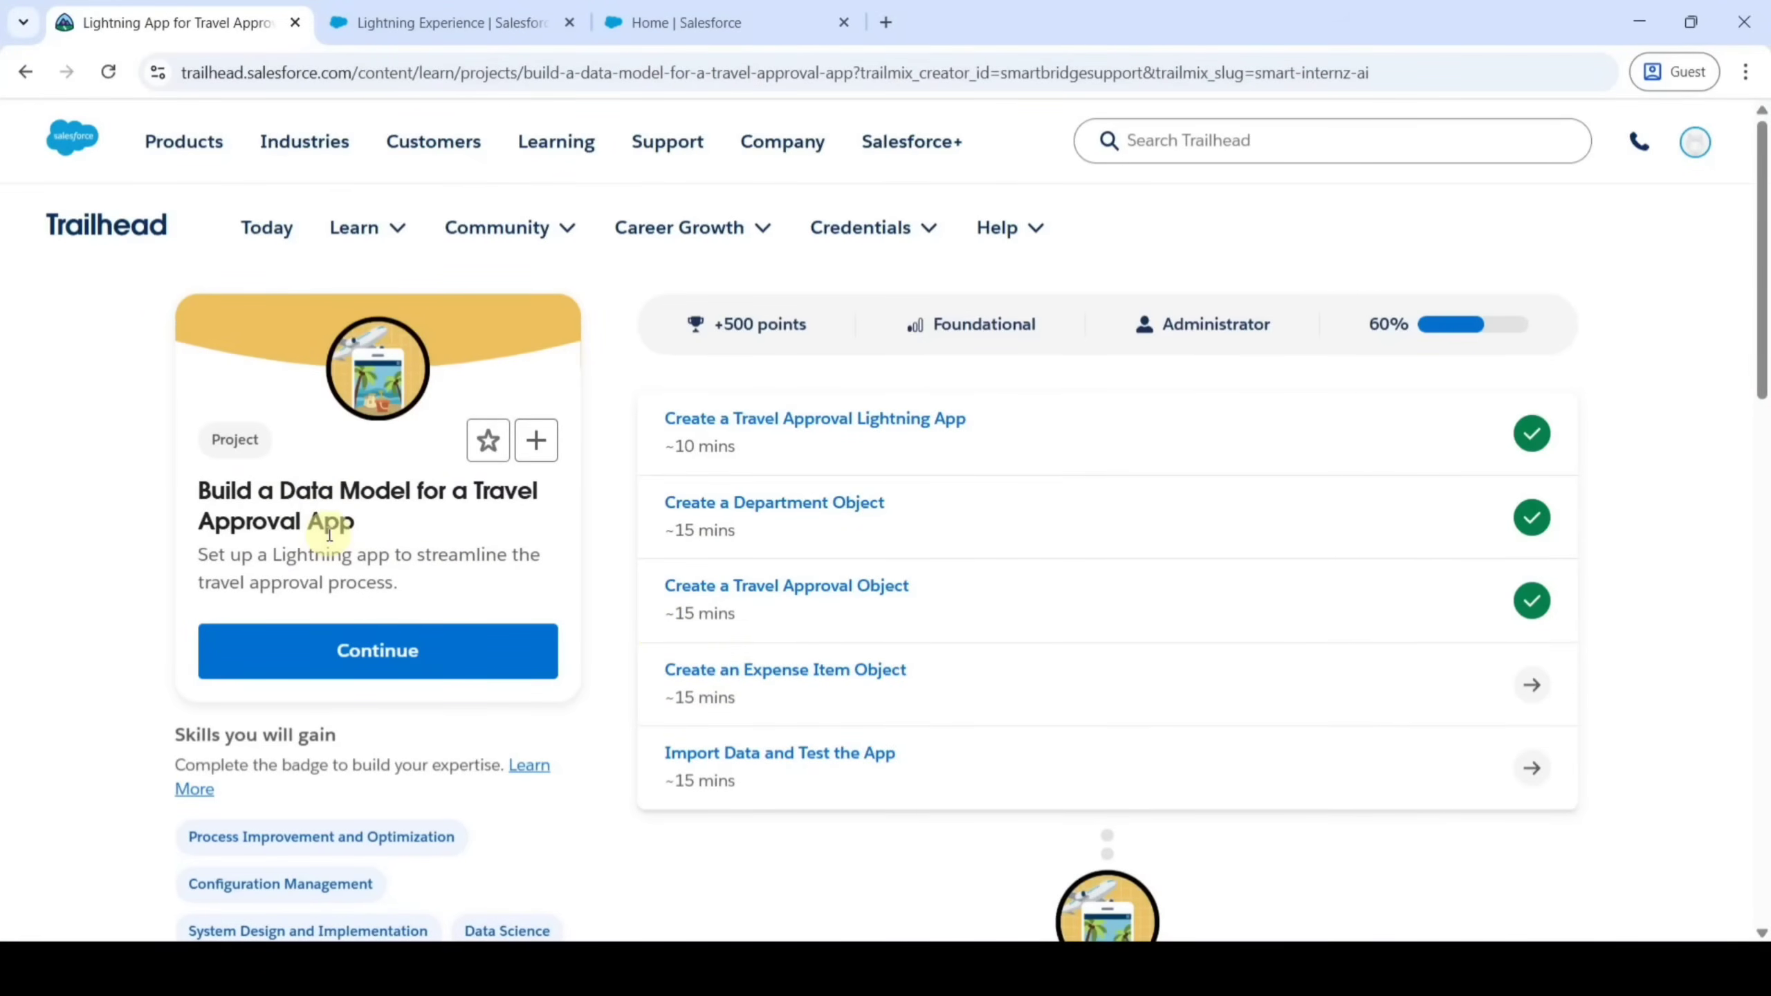
Open the project's Create an Expense Item Object unit and skim its instructions down to the verification section
left_click(798, 680)
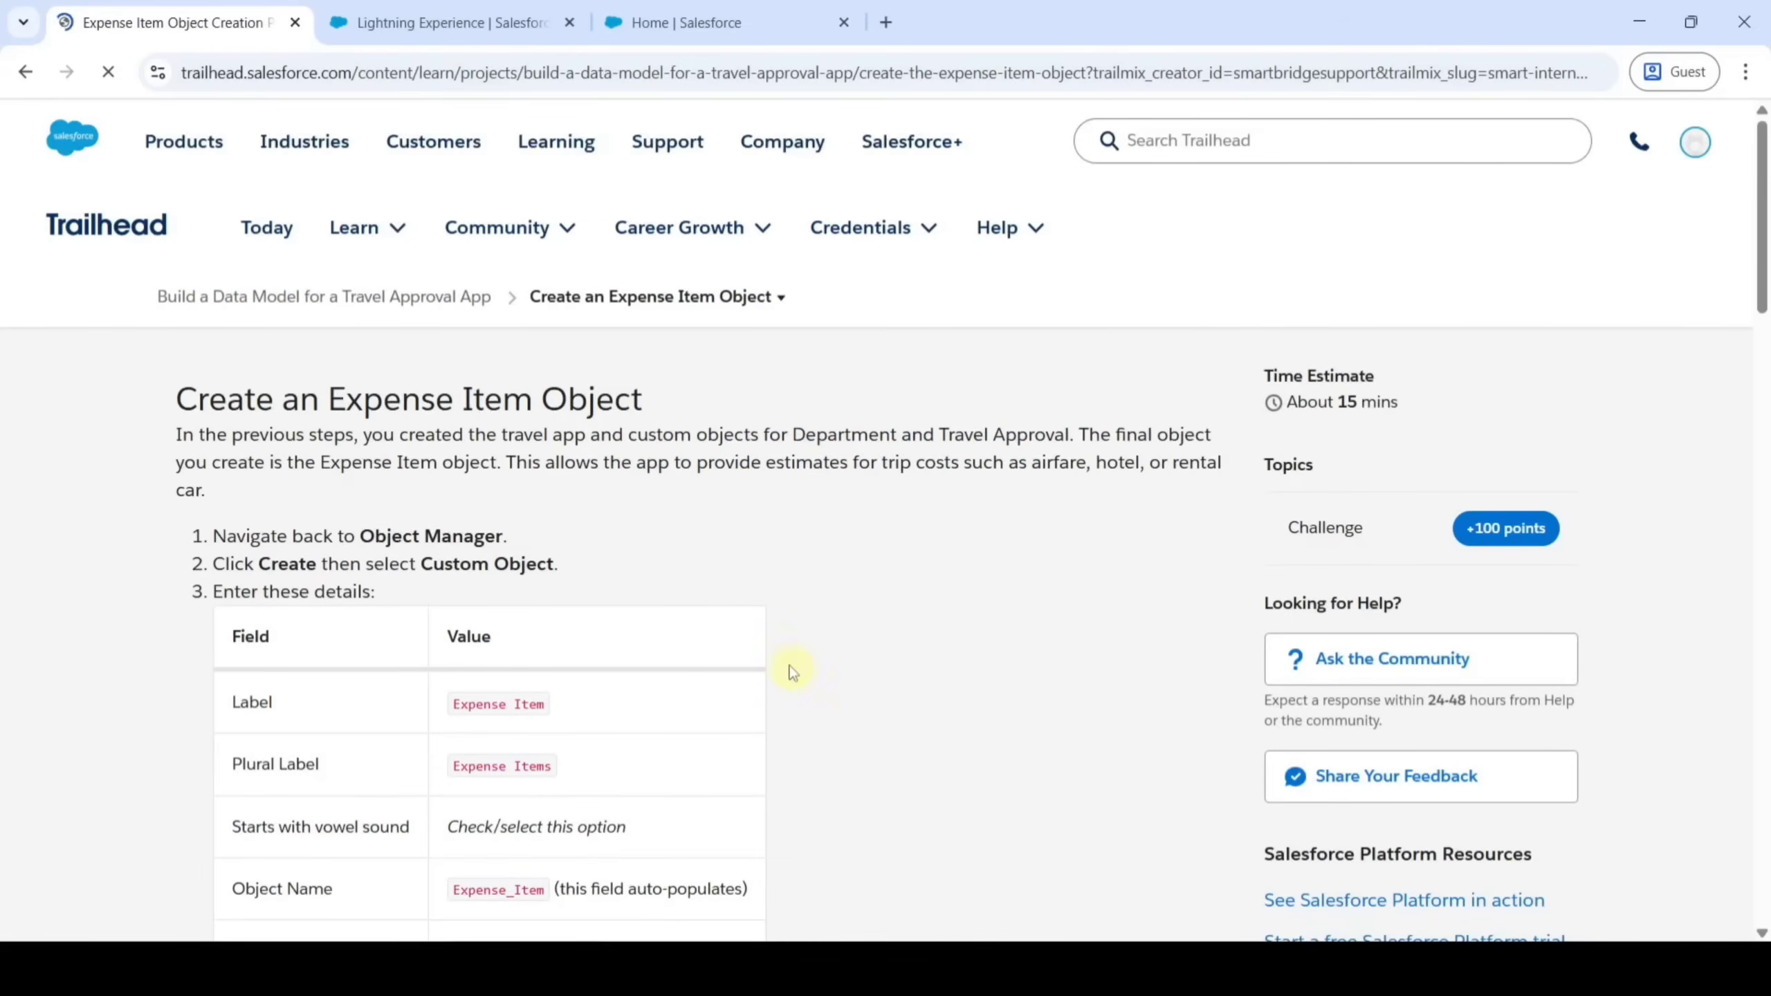
scroll(739, 572, "down", 20)
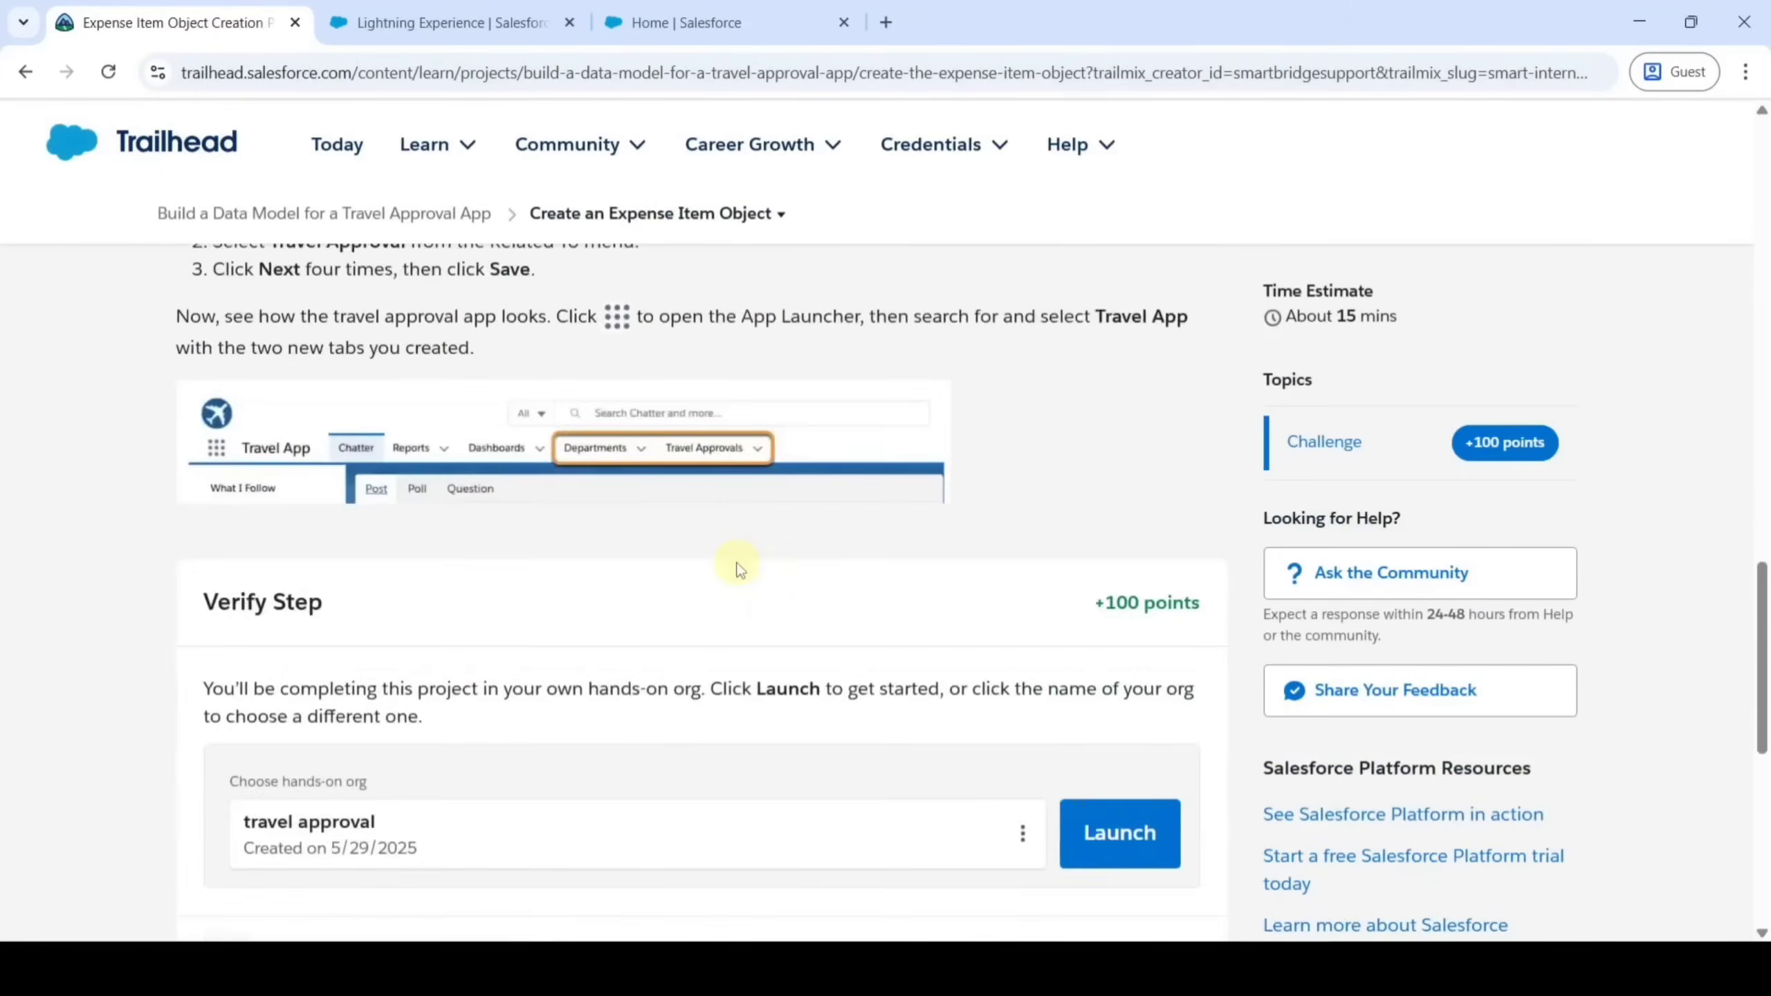
scroll(739, 568, "down", 5)
scroll(737, 568, "up", 4)
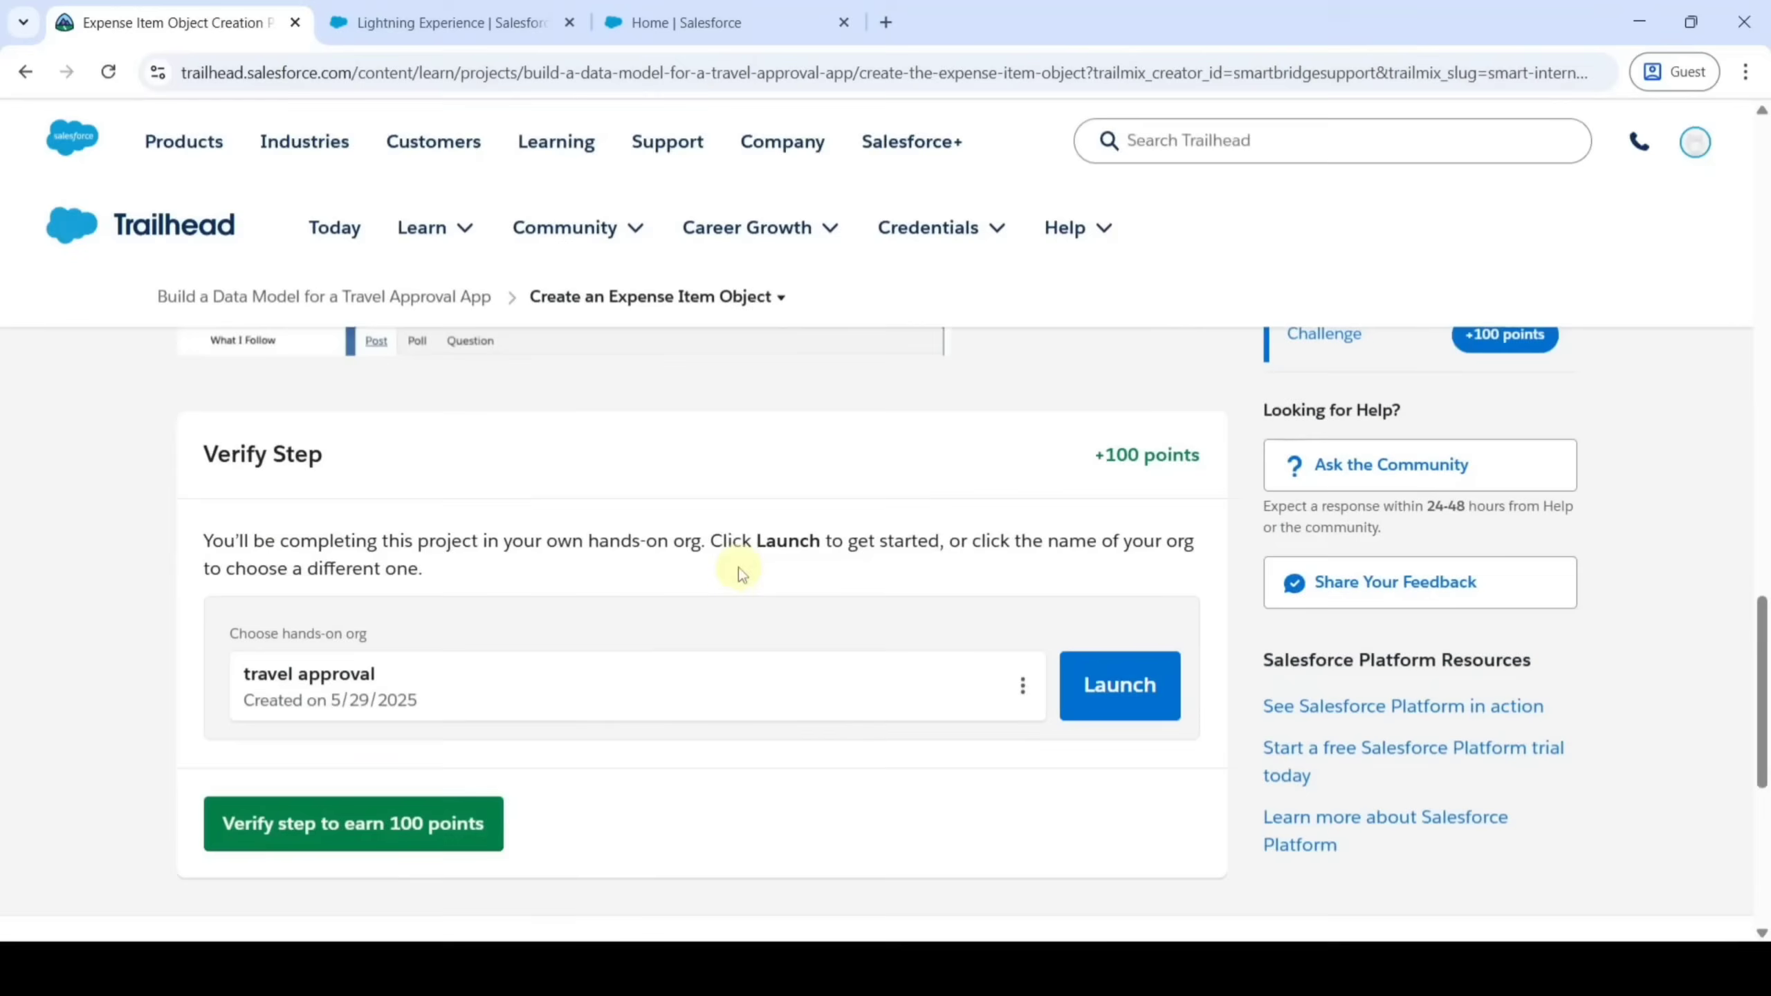
Go to the travel approval playground org and open its Setup home page
left_click(1107, 713)
left_click(426, 20)
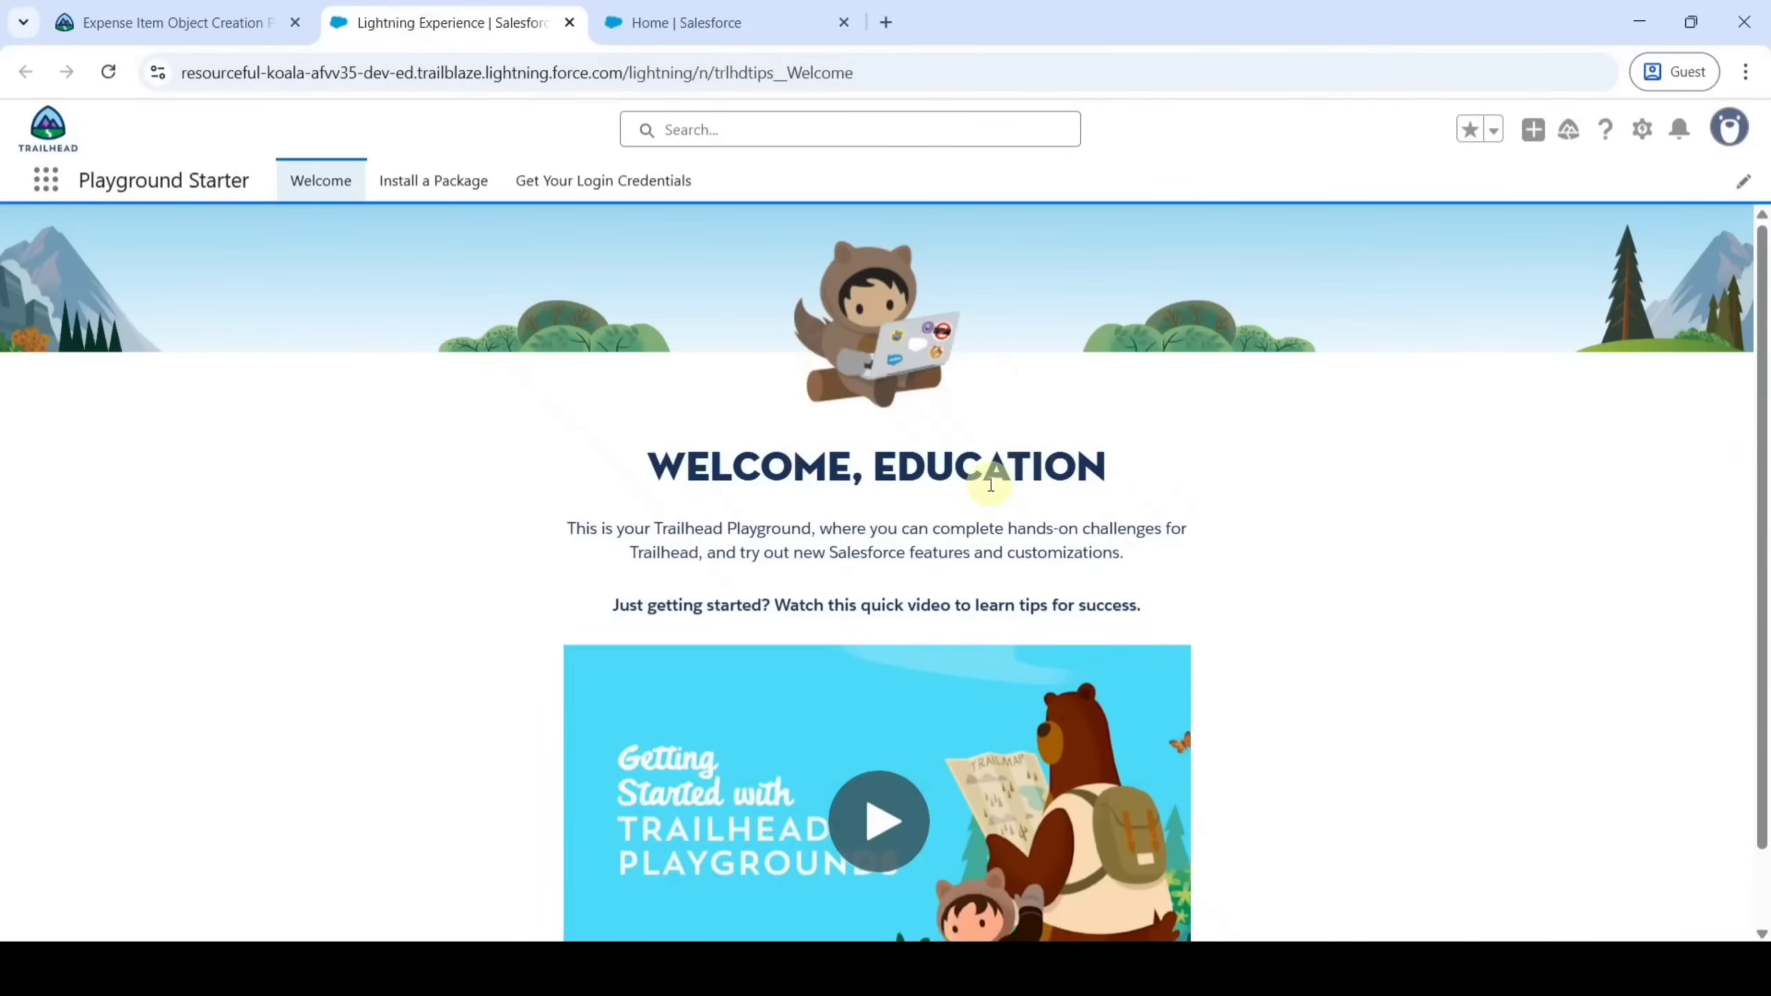
left_click(1644, 135)
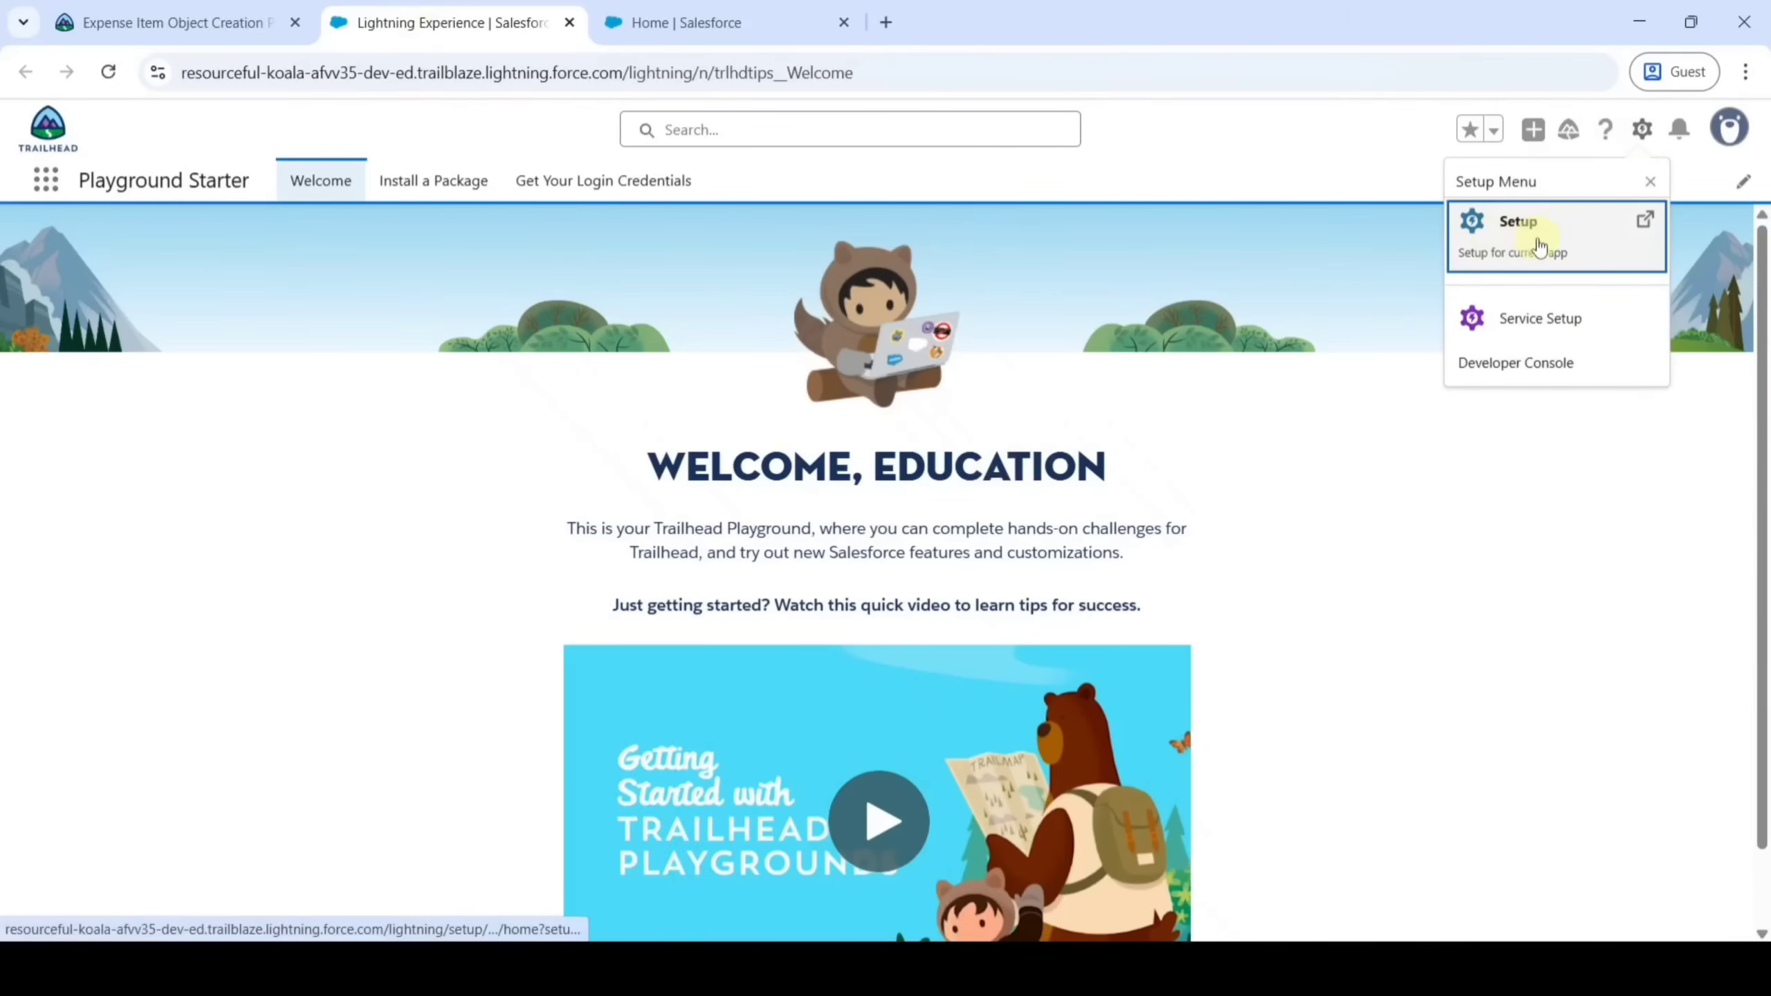
left_click(1539, 246)
left_click(631, 9)
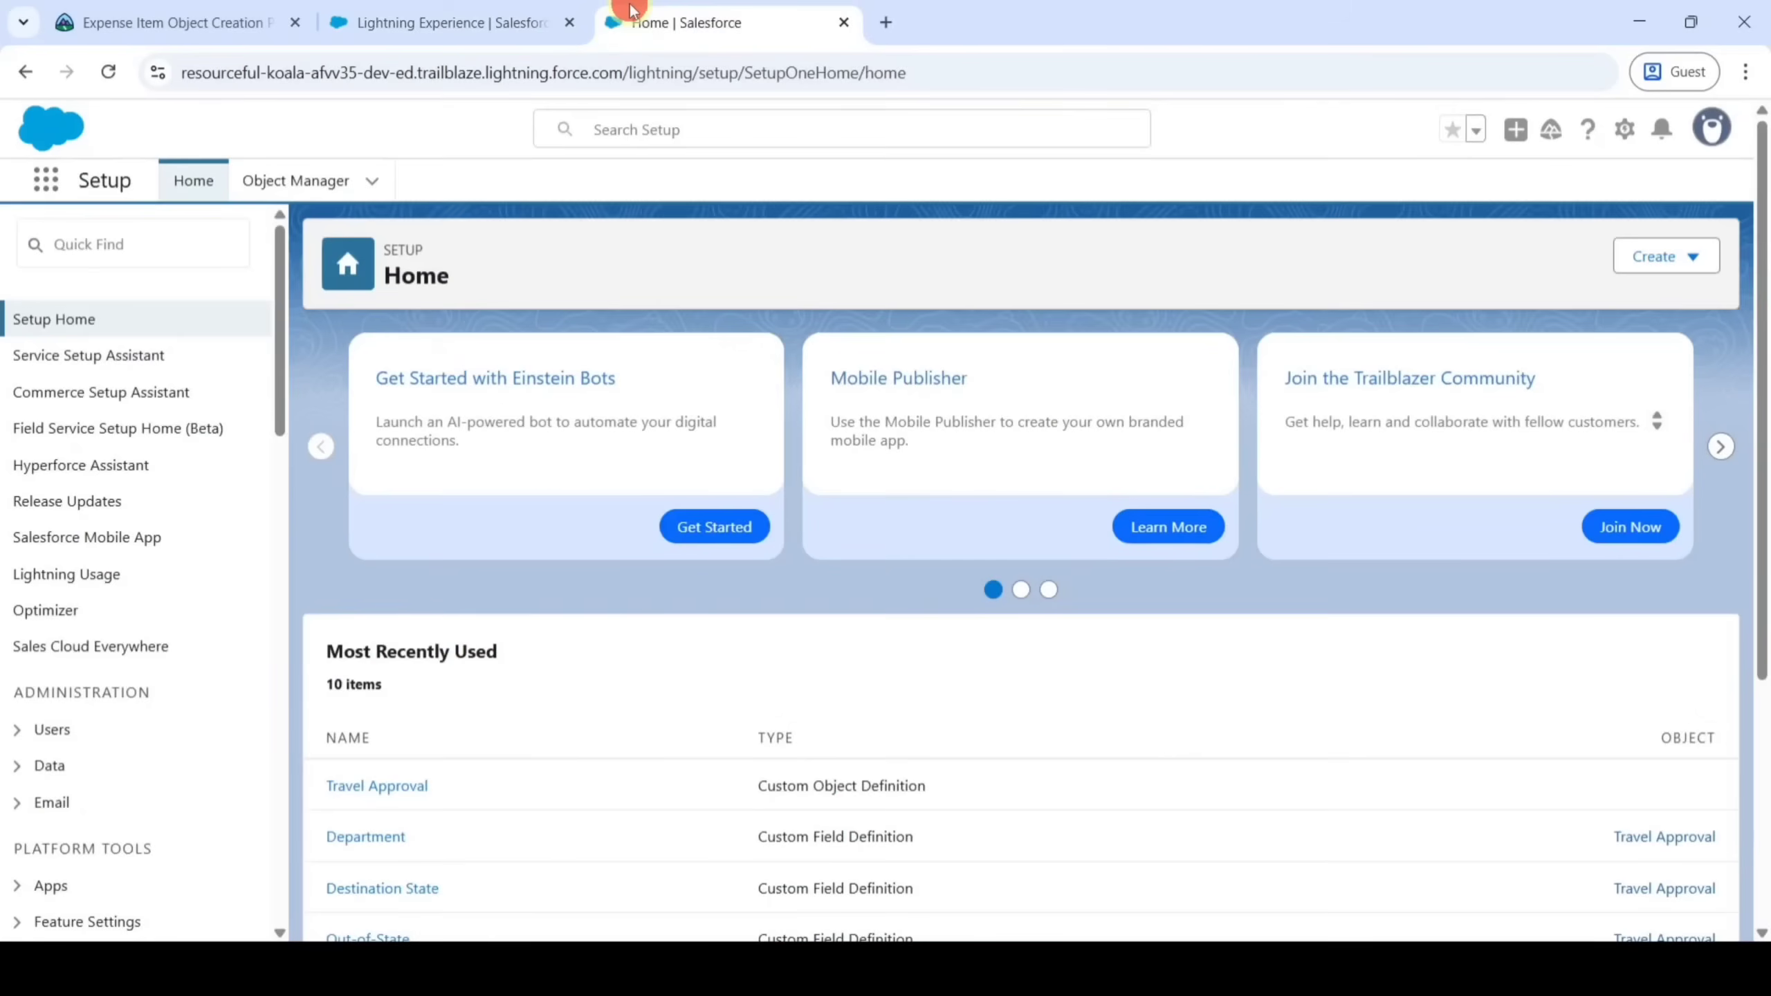
Review the Expense Item object details in the Trailhead instructions and copy the label Expense Item
left_click(155, 10)
scroll(661, 667, "up", 15)
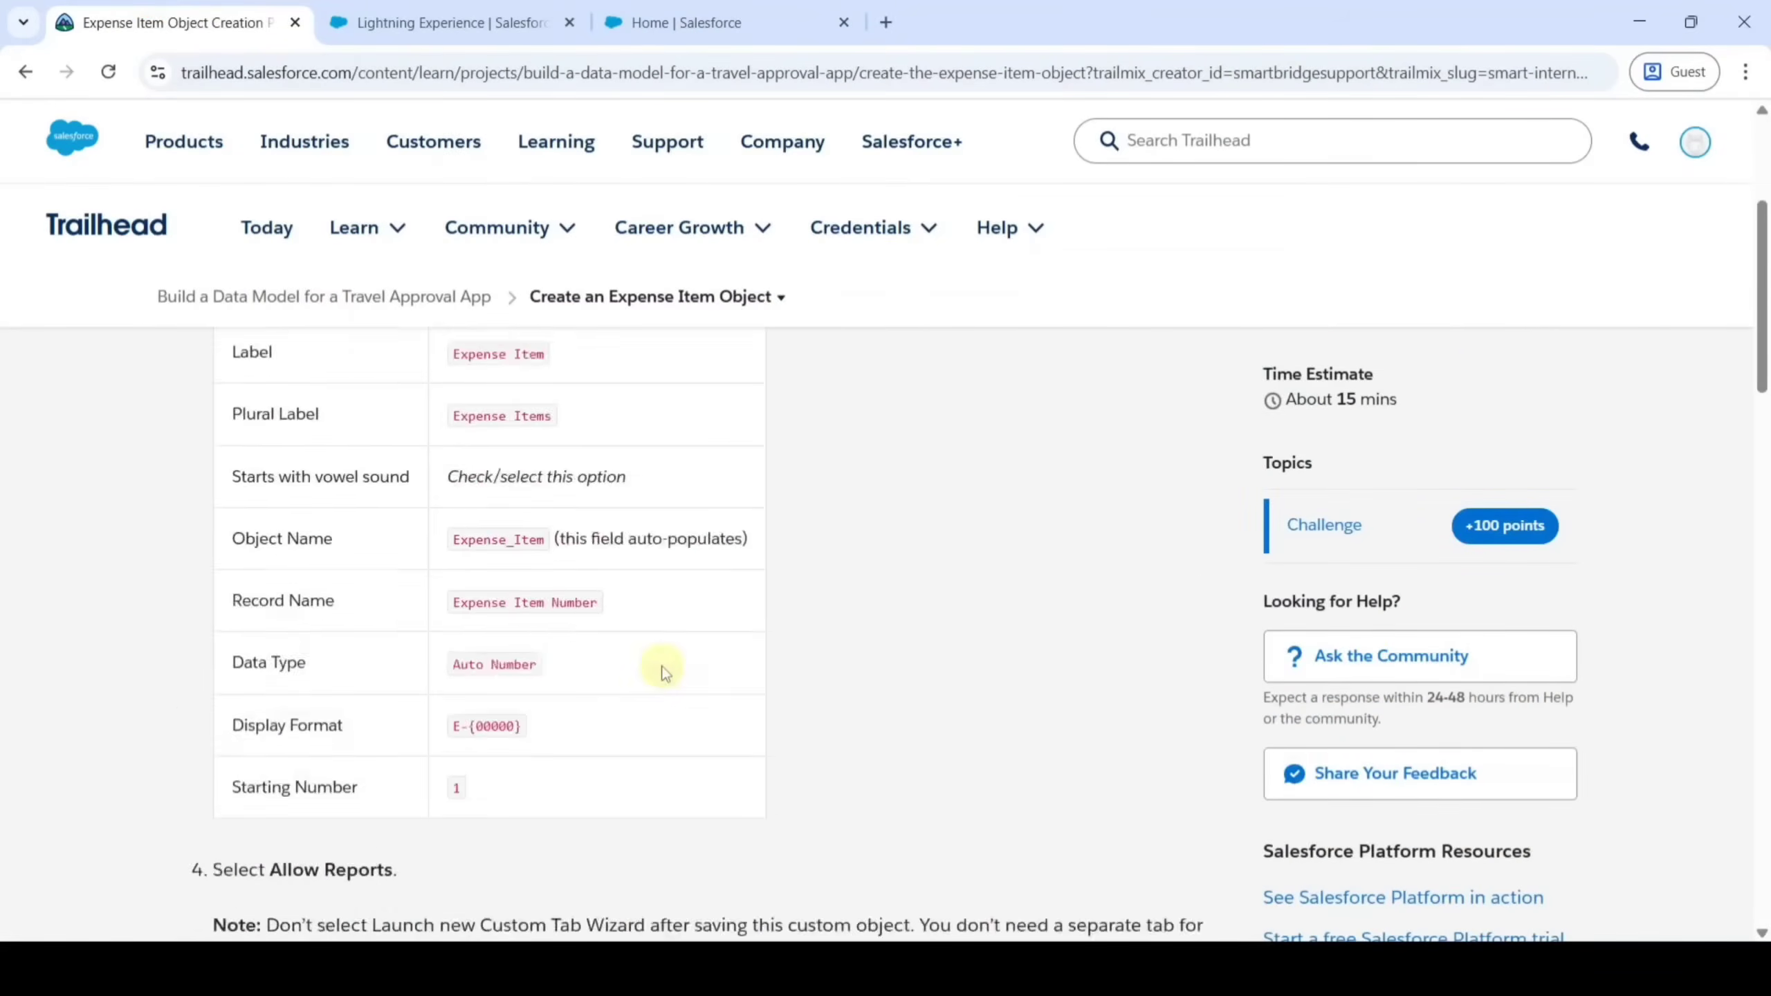
scroll(661, 667, "up", 5)
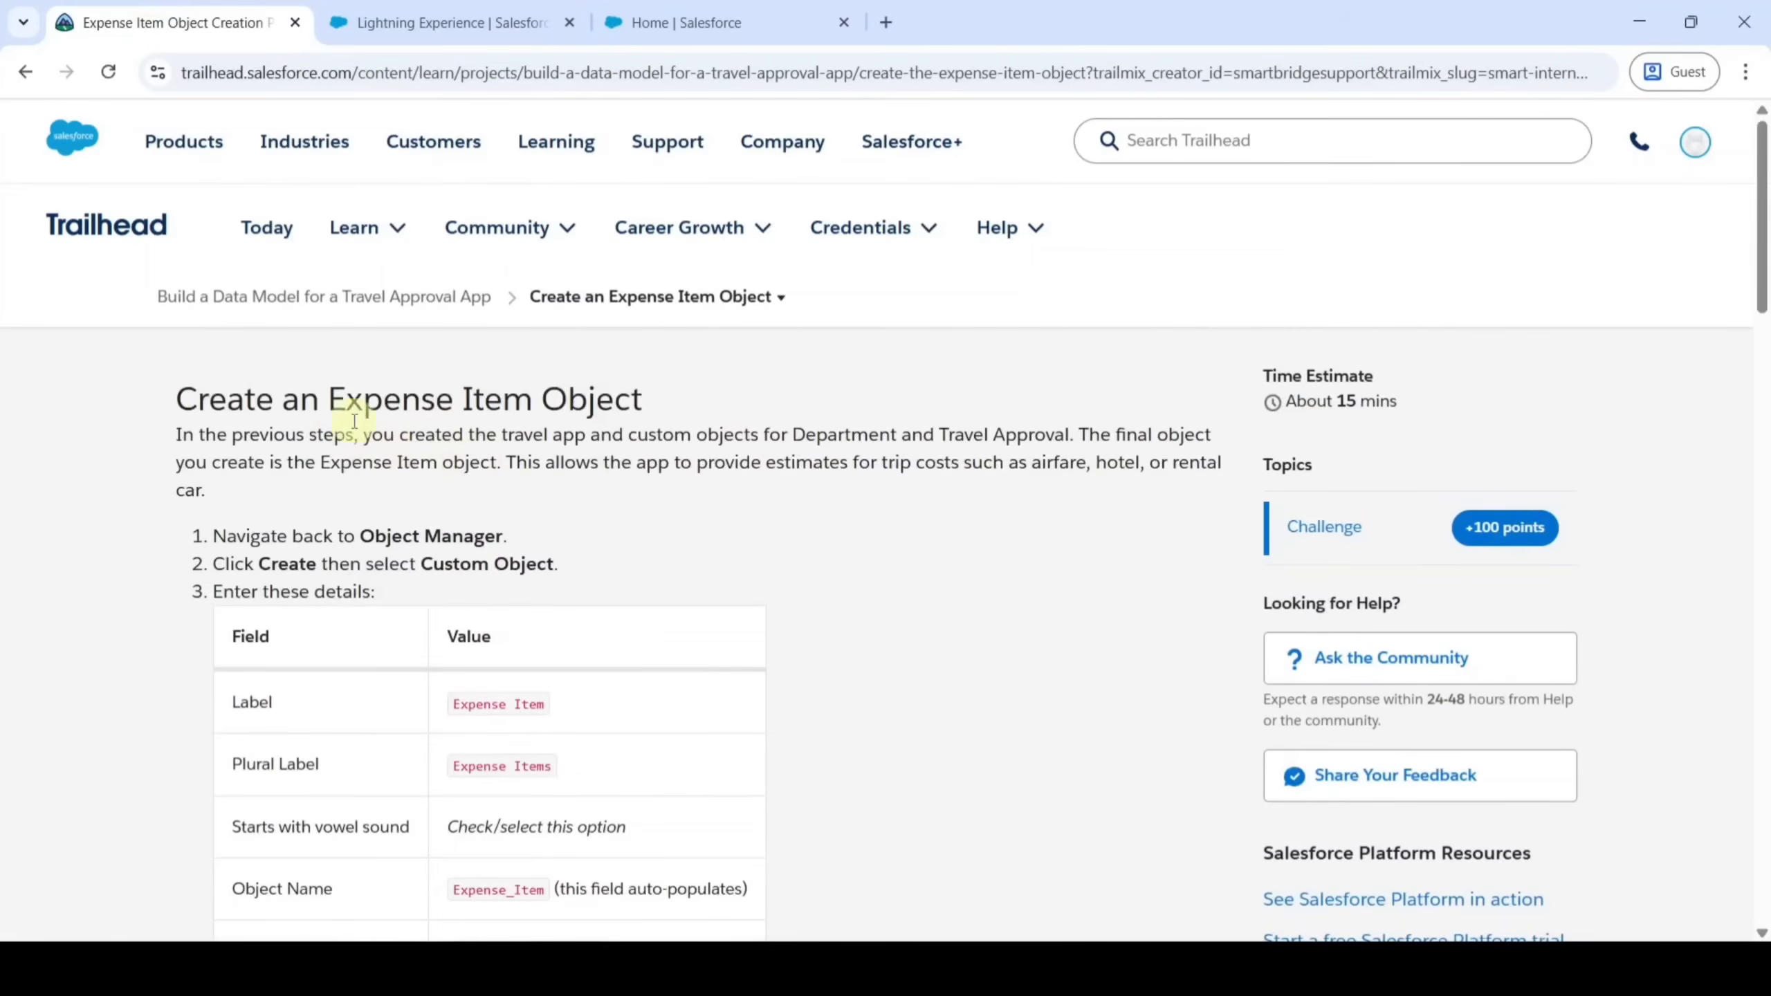
left_click_drag(330, 401, 677, 400)
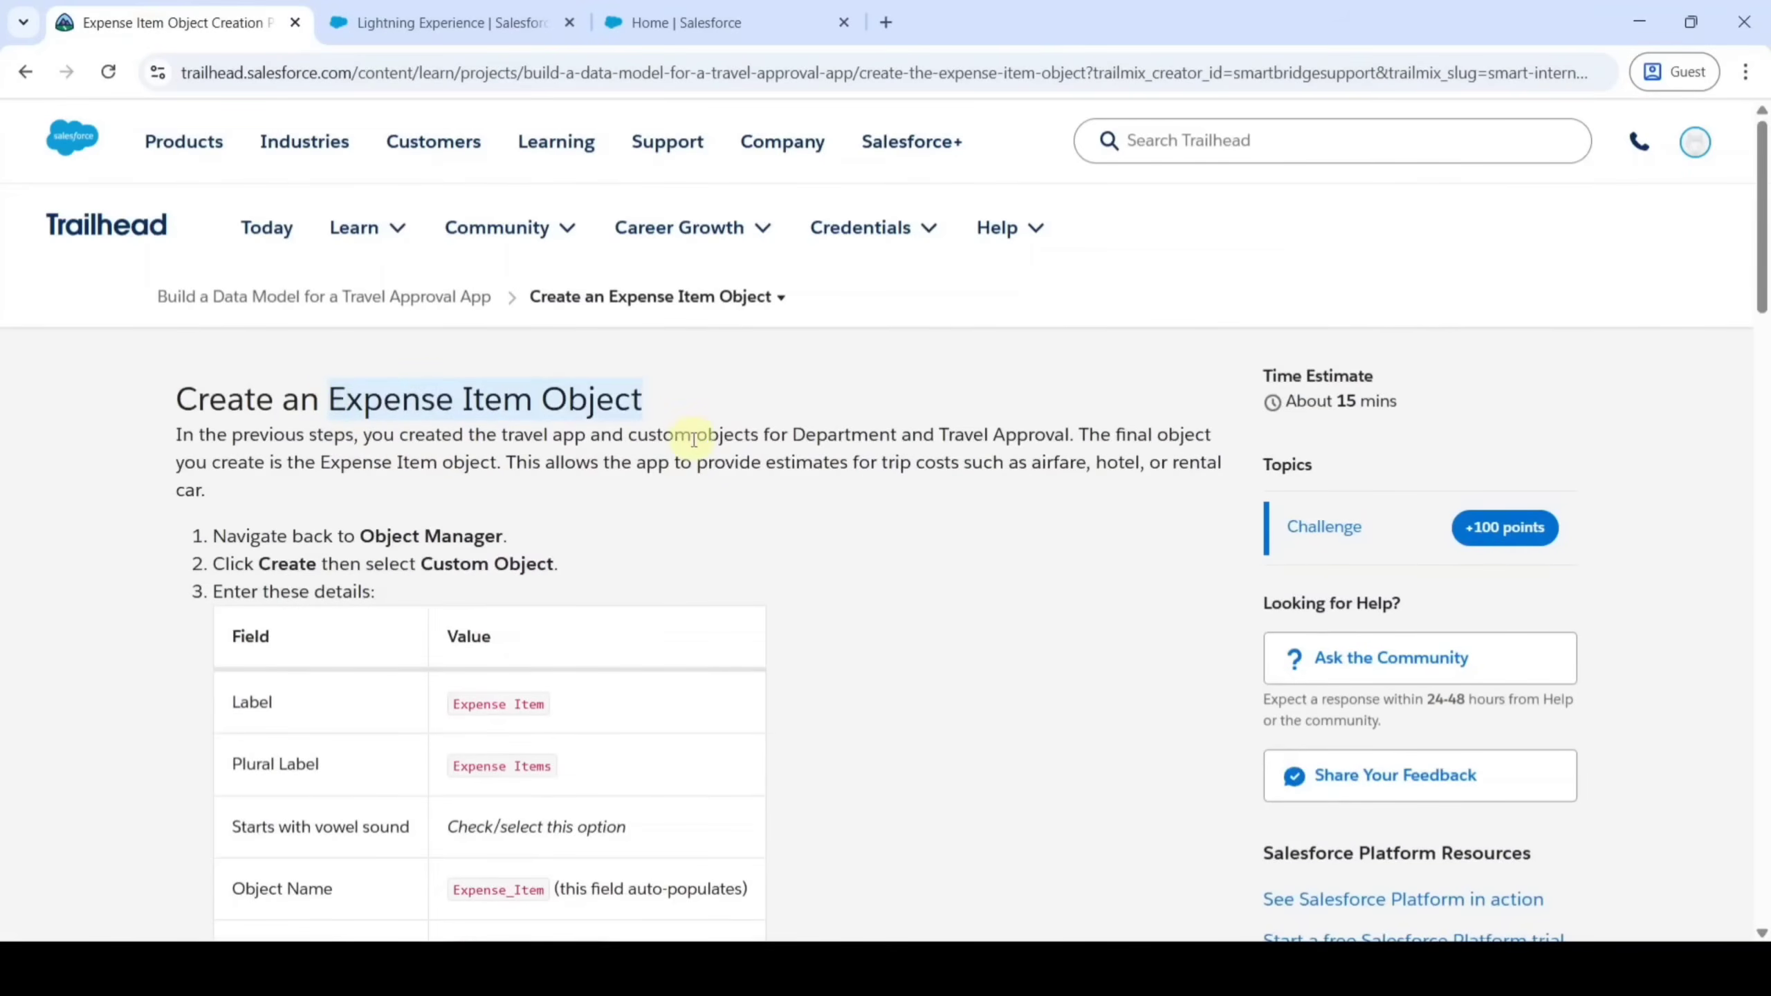
scroll(775, 555, "down", 2)
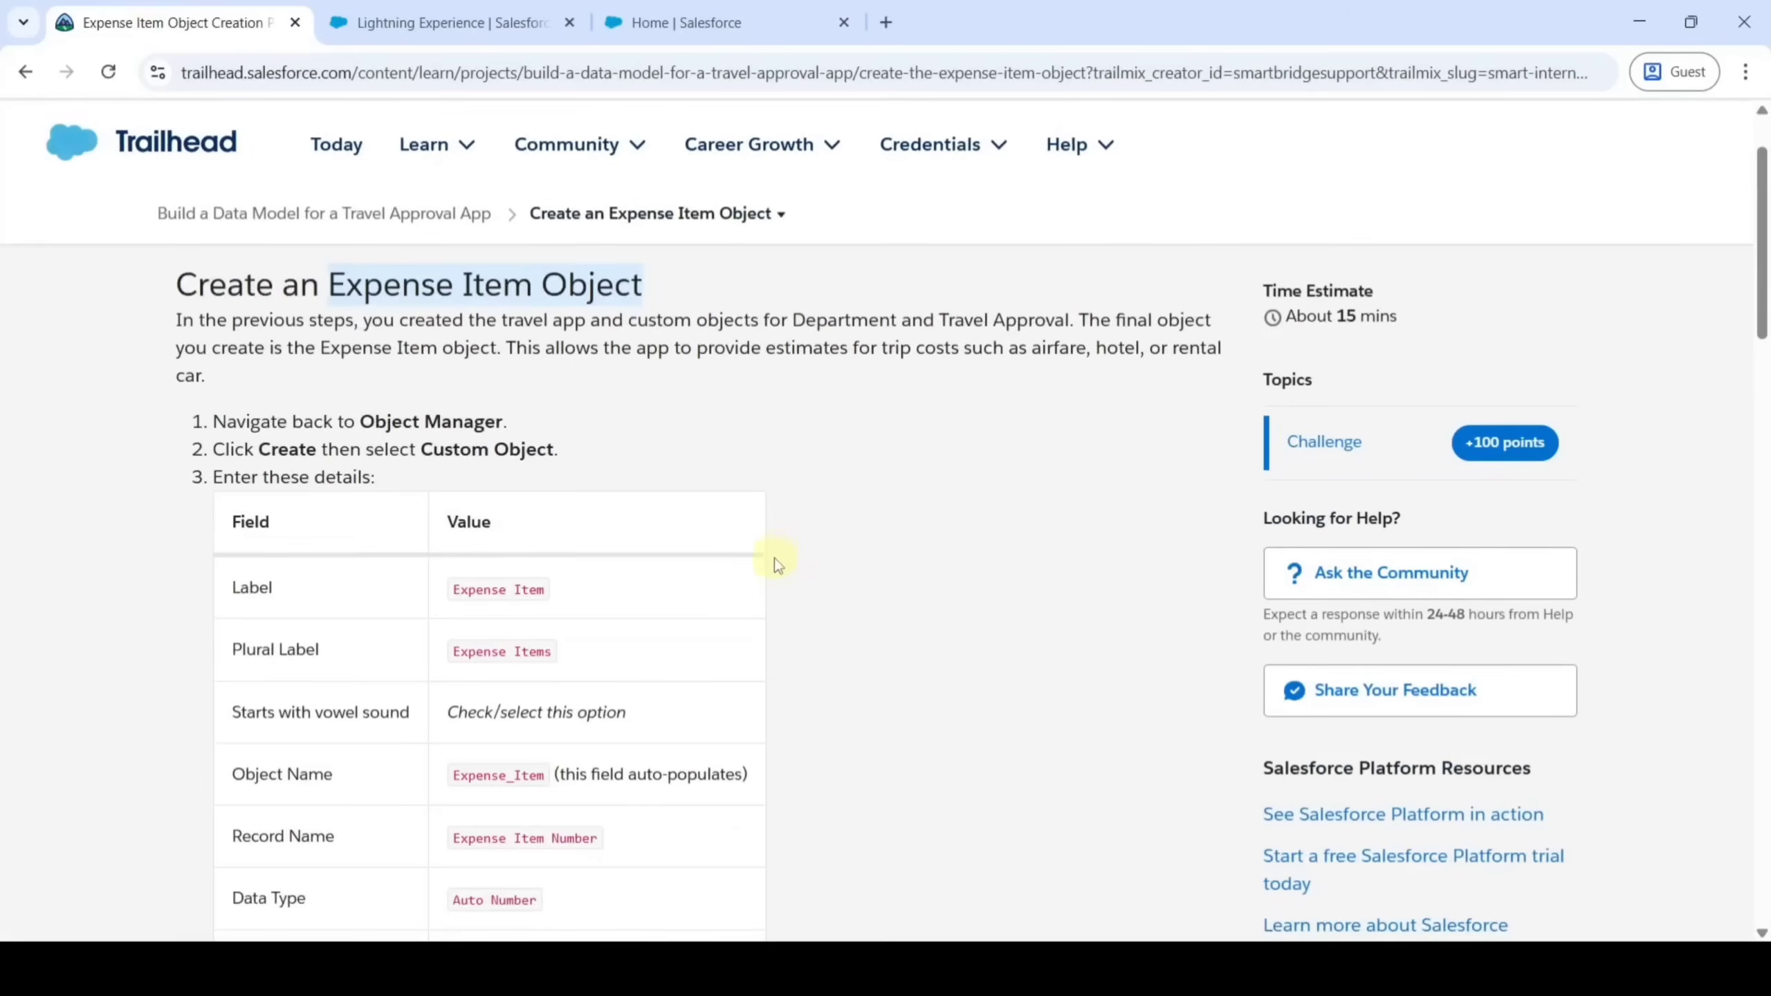
scroll(775, 573, "down", 2)
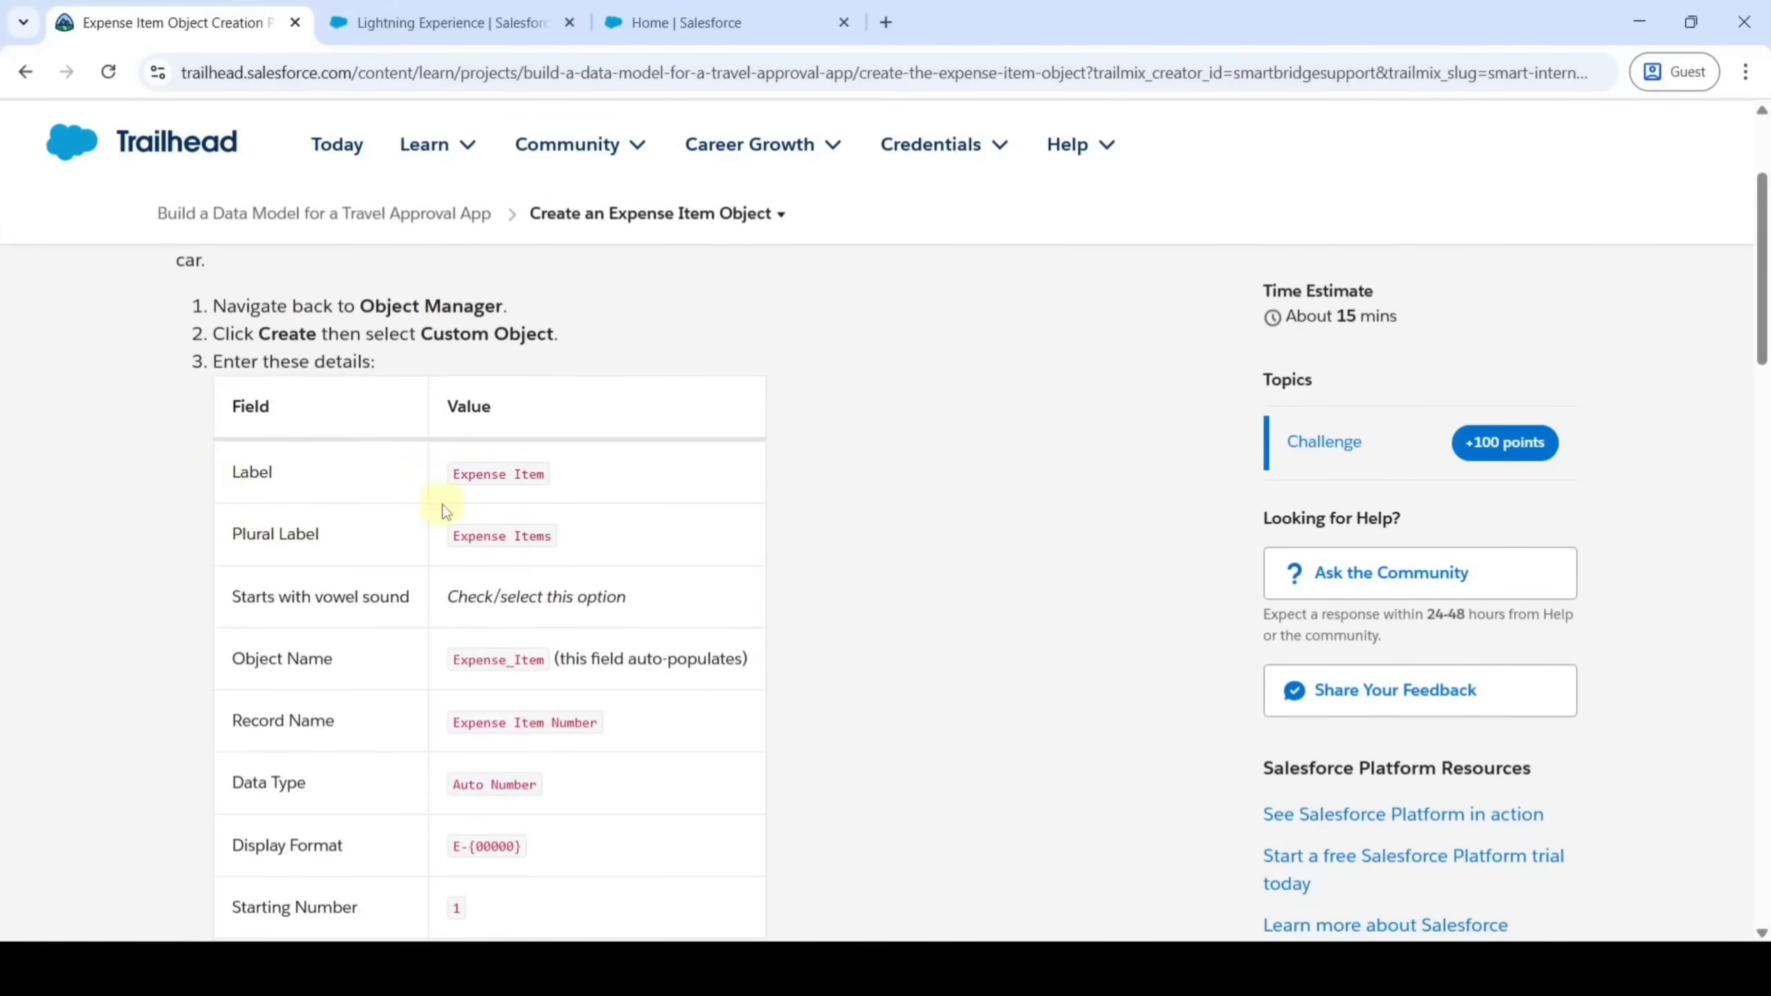
left_click_drag(450, 480, 553, 467)
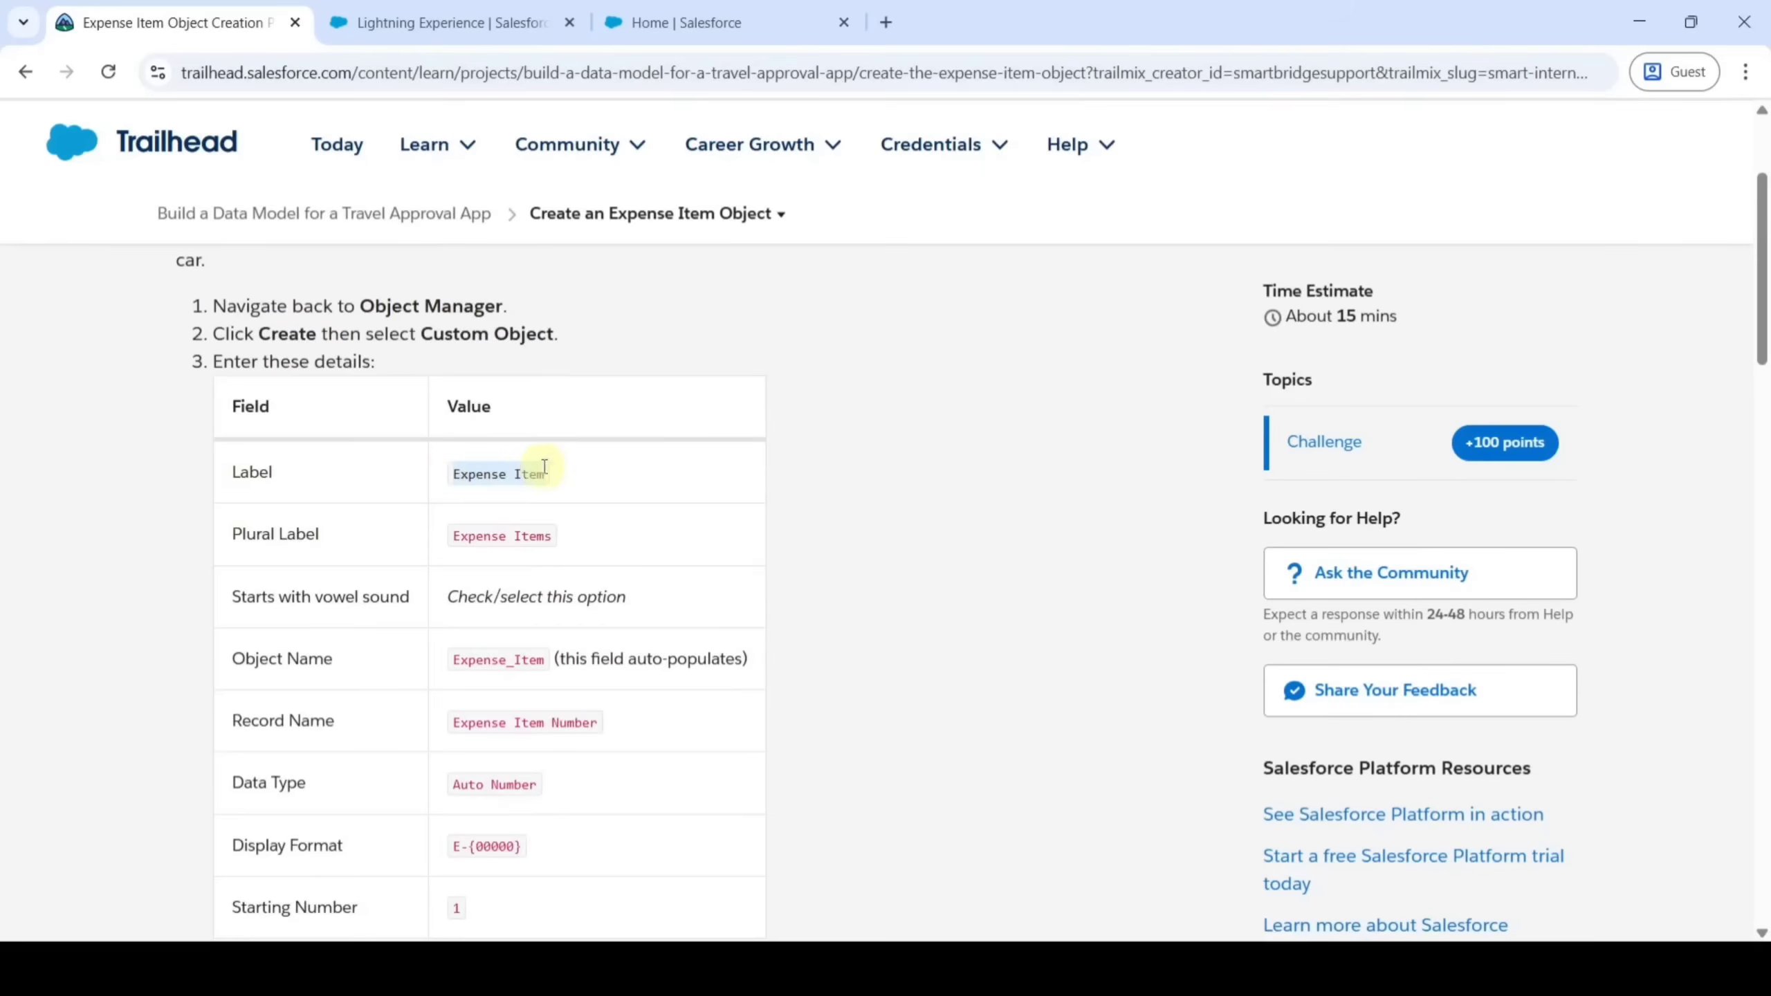
right_click(518, 472)
left_click(579, 496)
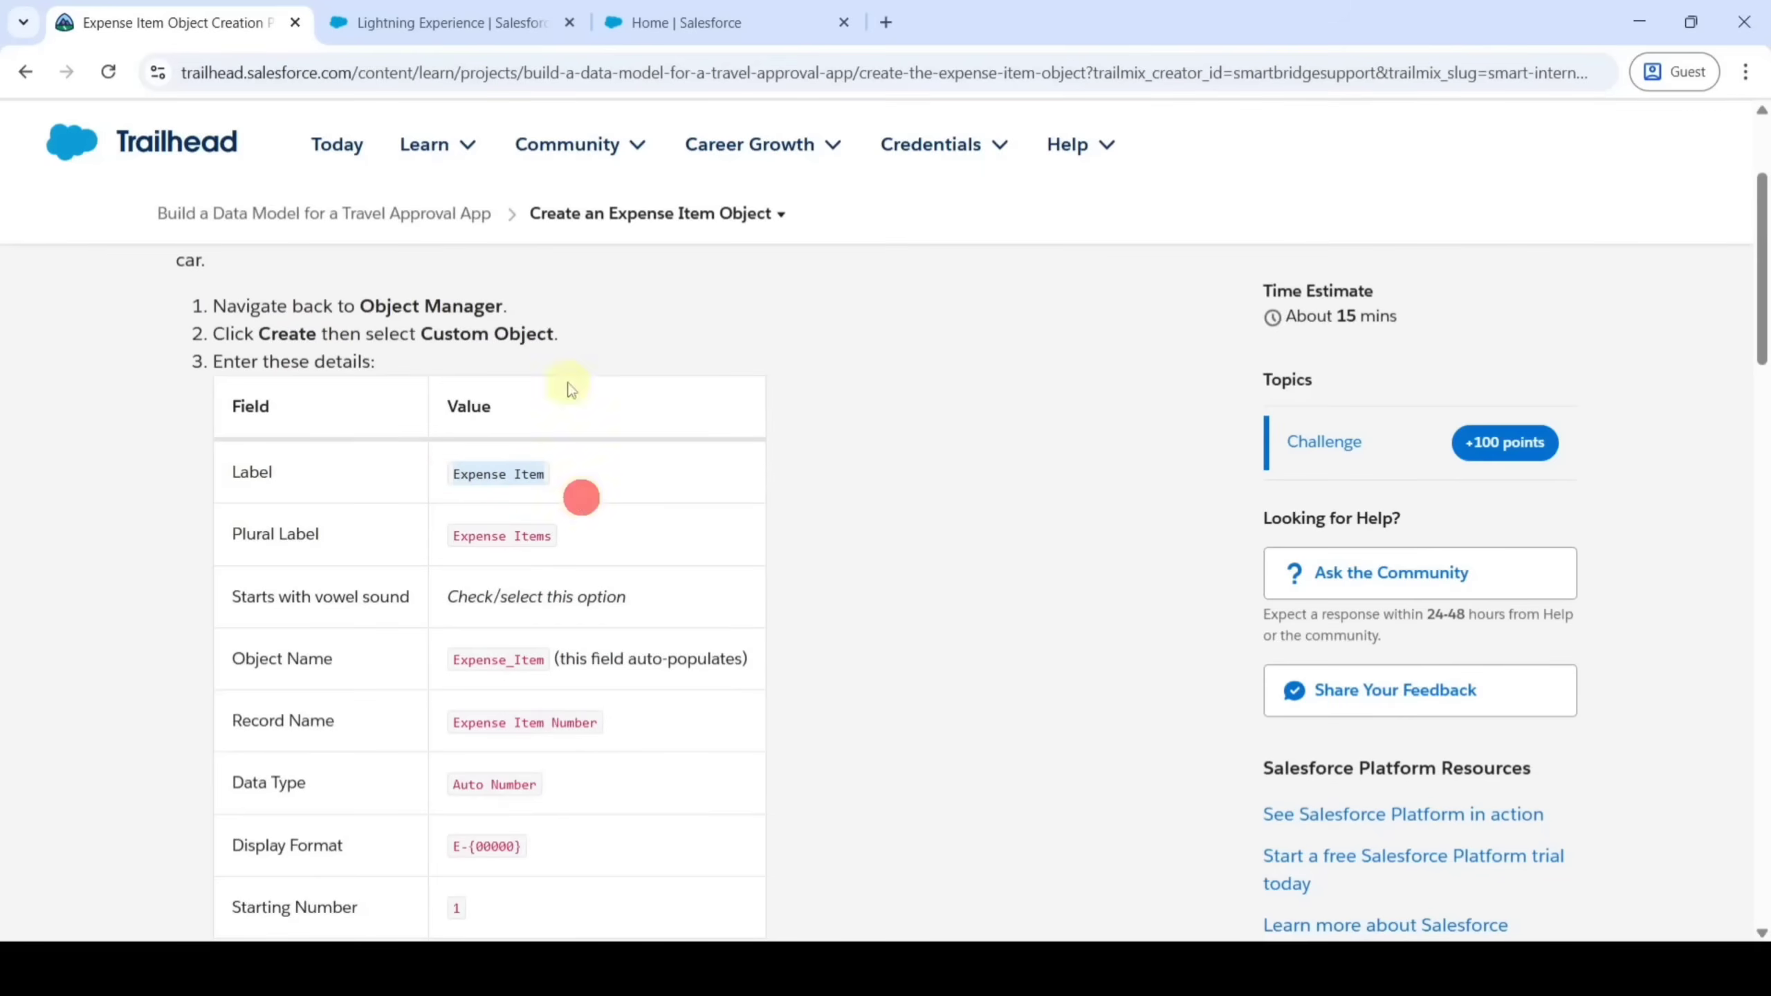
Start a new custom object from the Object Manager in Salesforce Setup
left_click(643, 8)
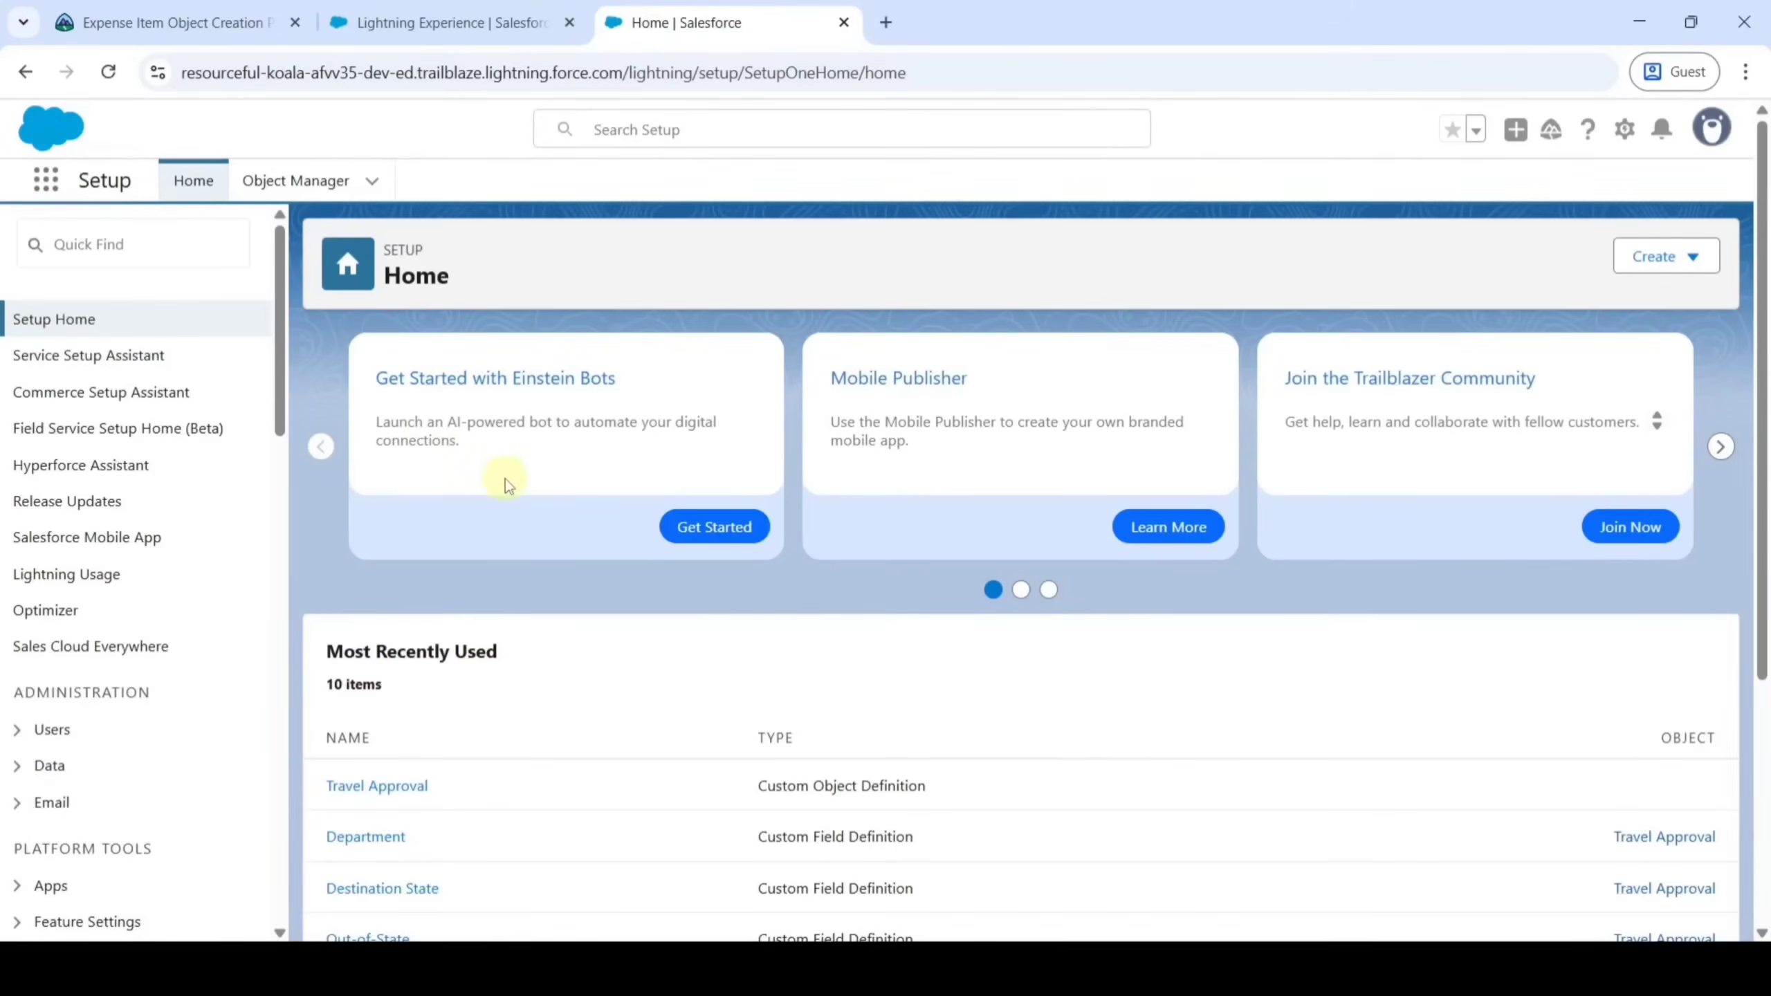
left_click(307, 180)
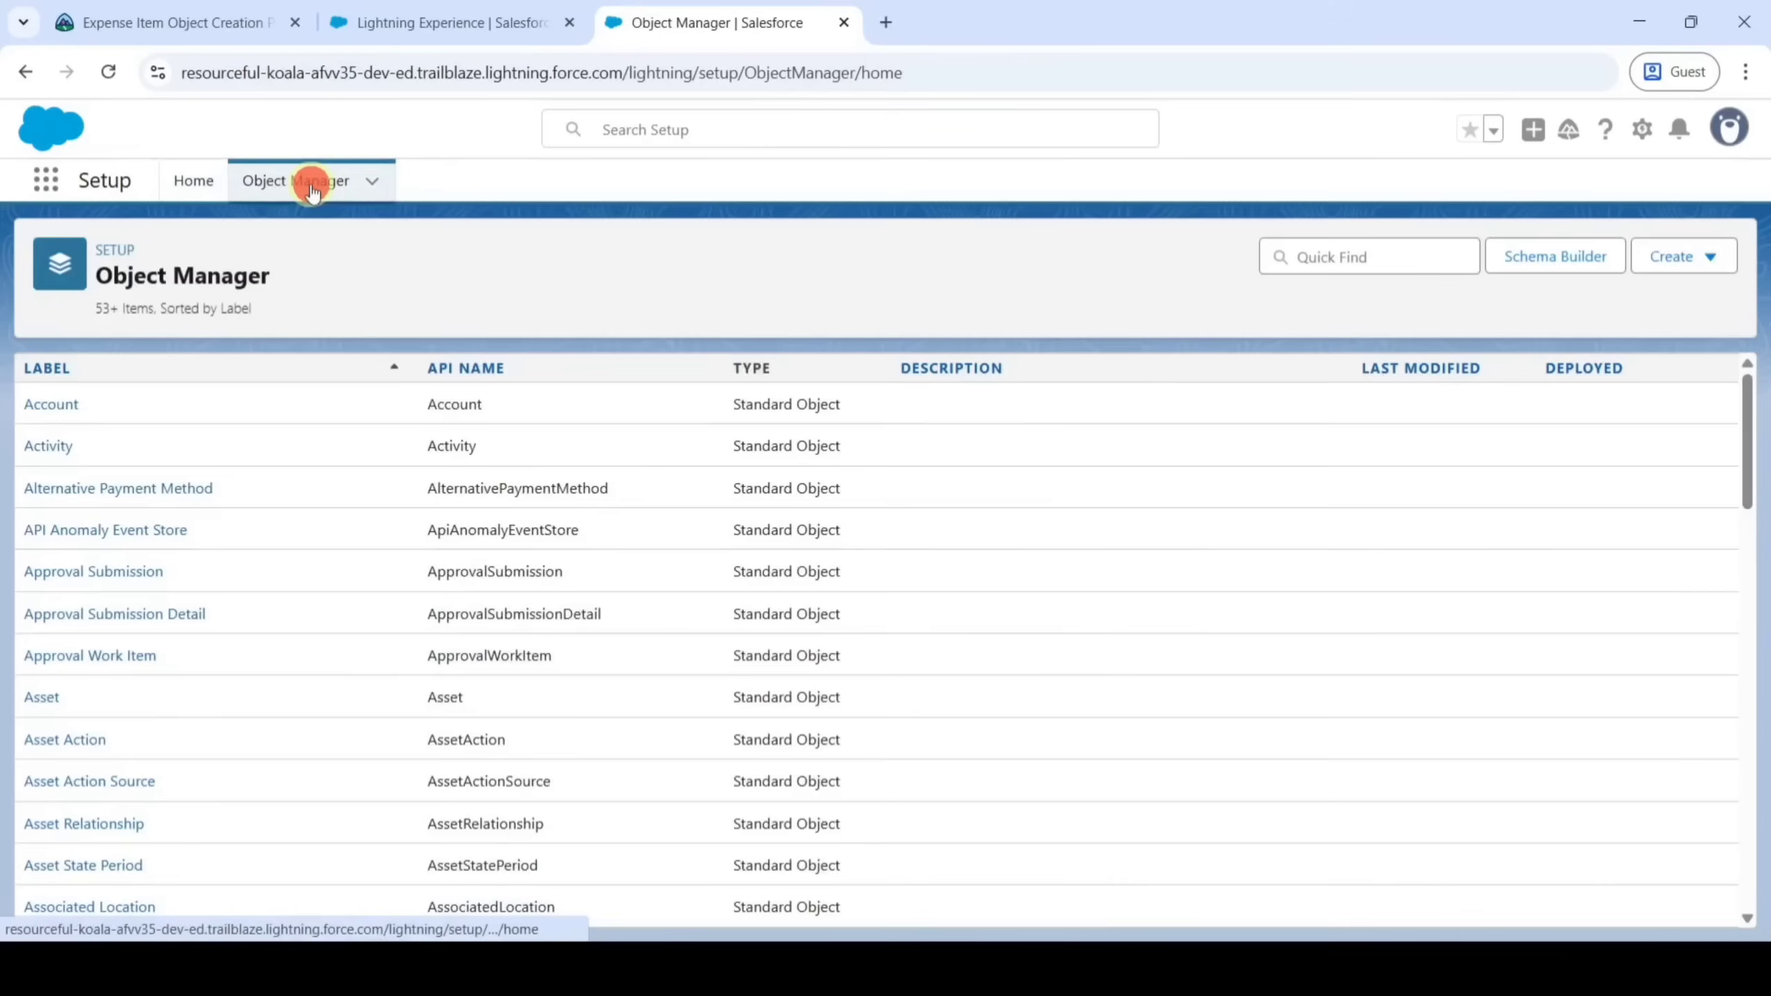
left_click(1676, 259)
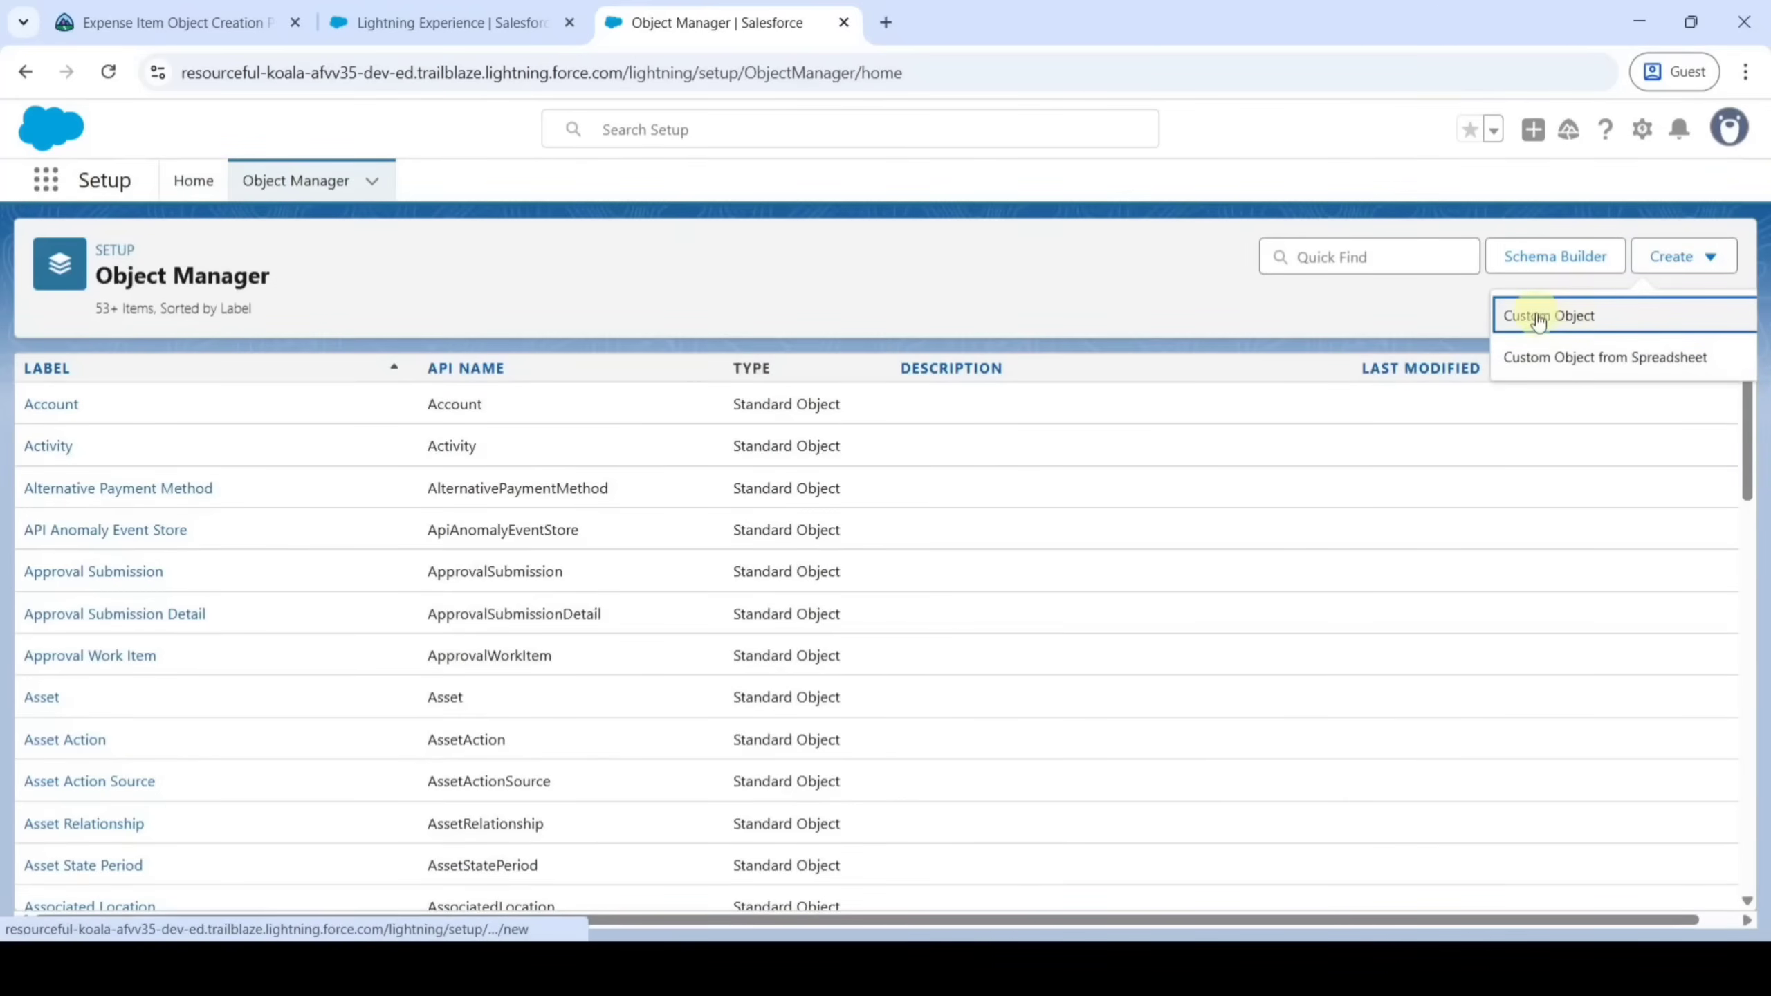
left_click(1562, 318)
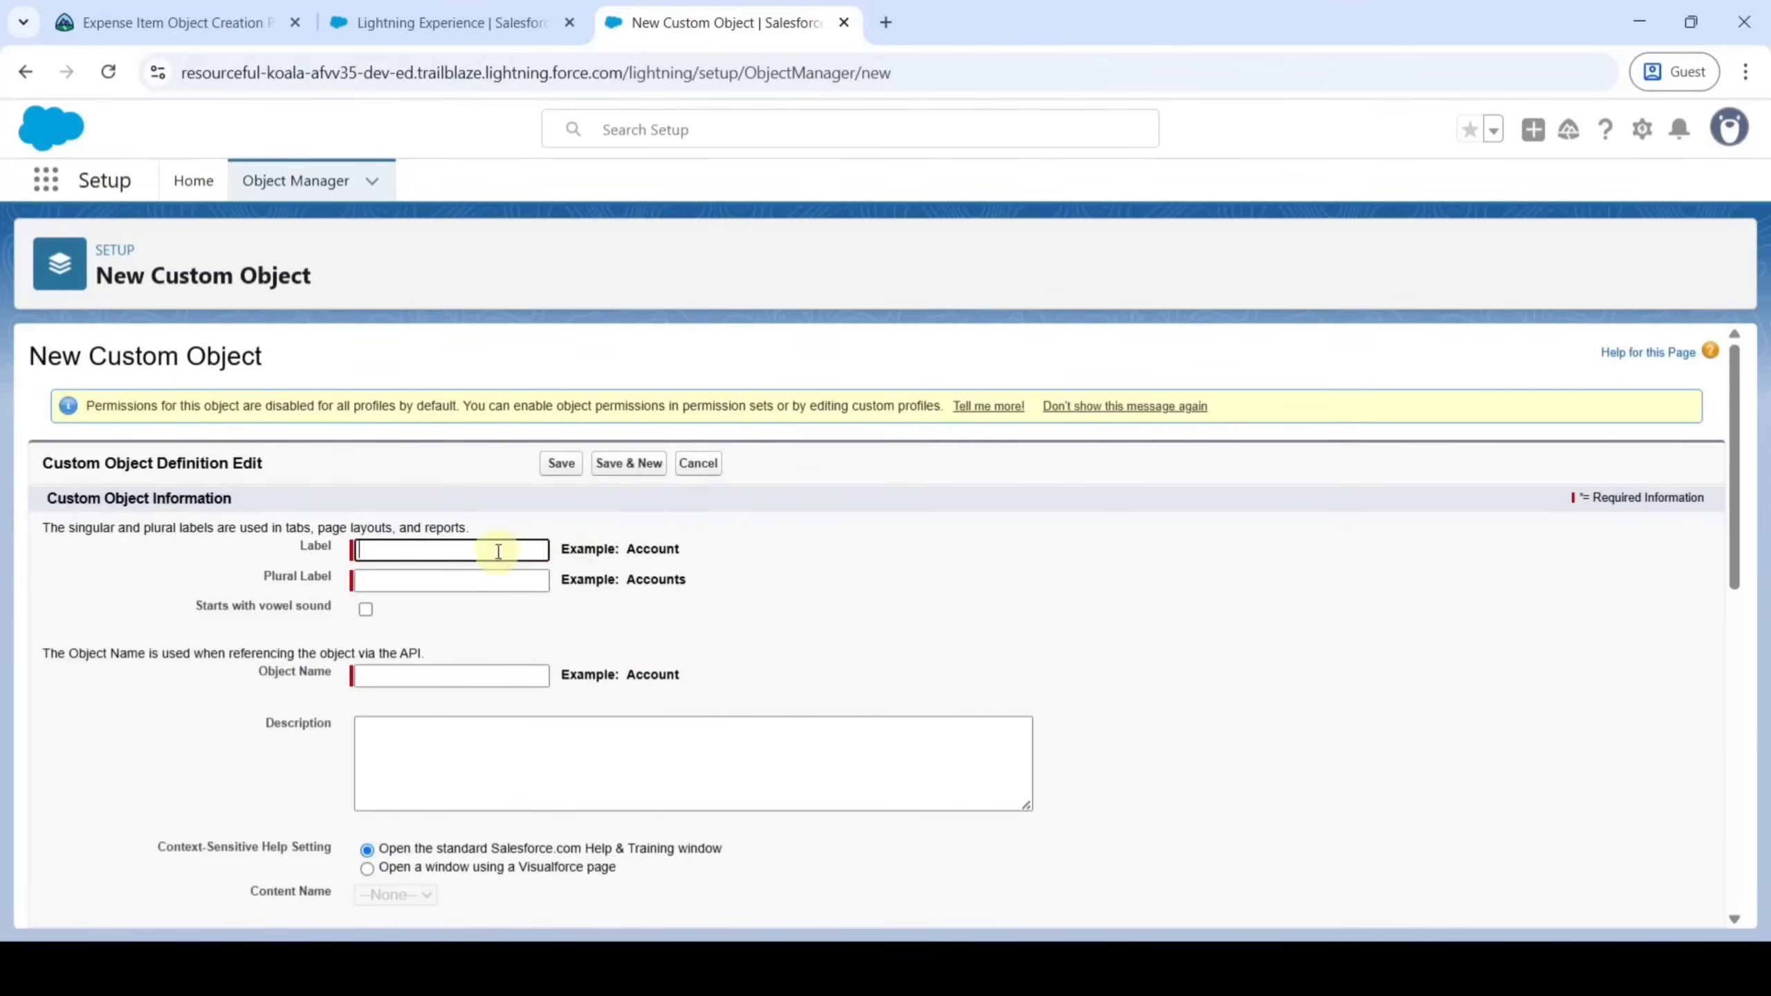
Set the custom object's label to Expense Item and its plural label to Expense Items
left_click(497, 551)
type("Expense Item")
left_click(809, 558)
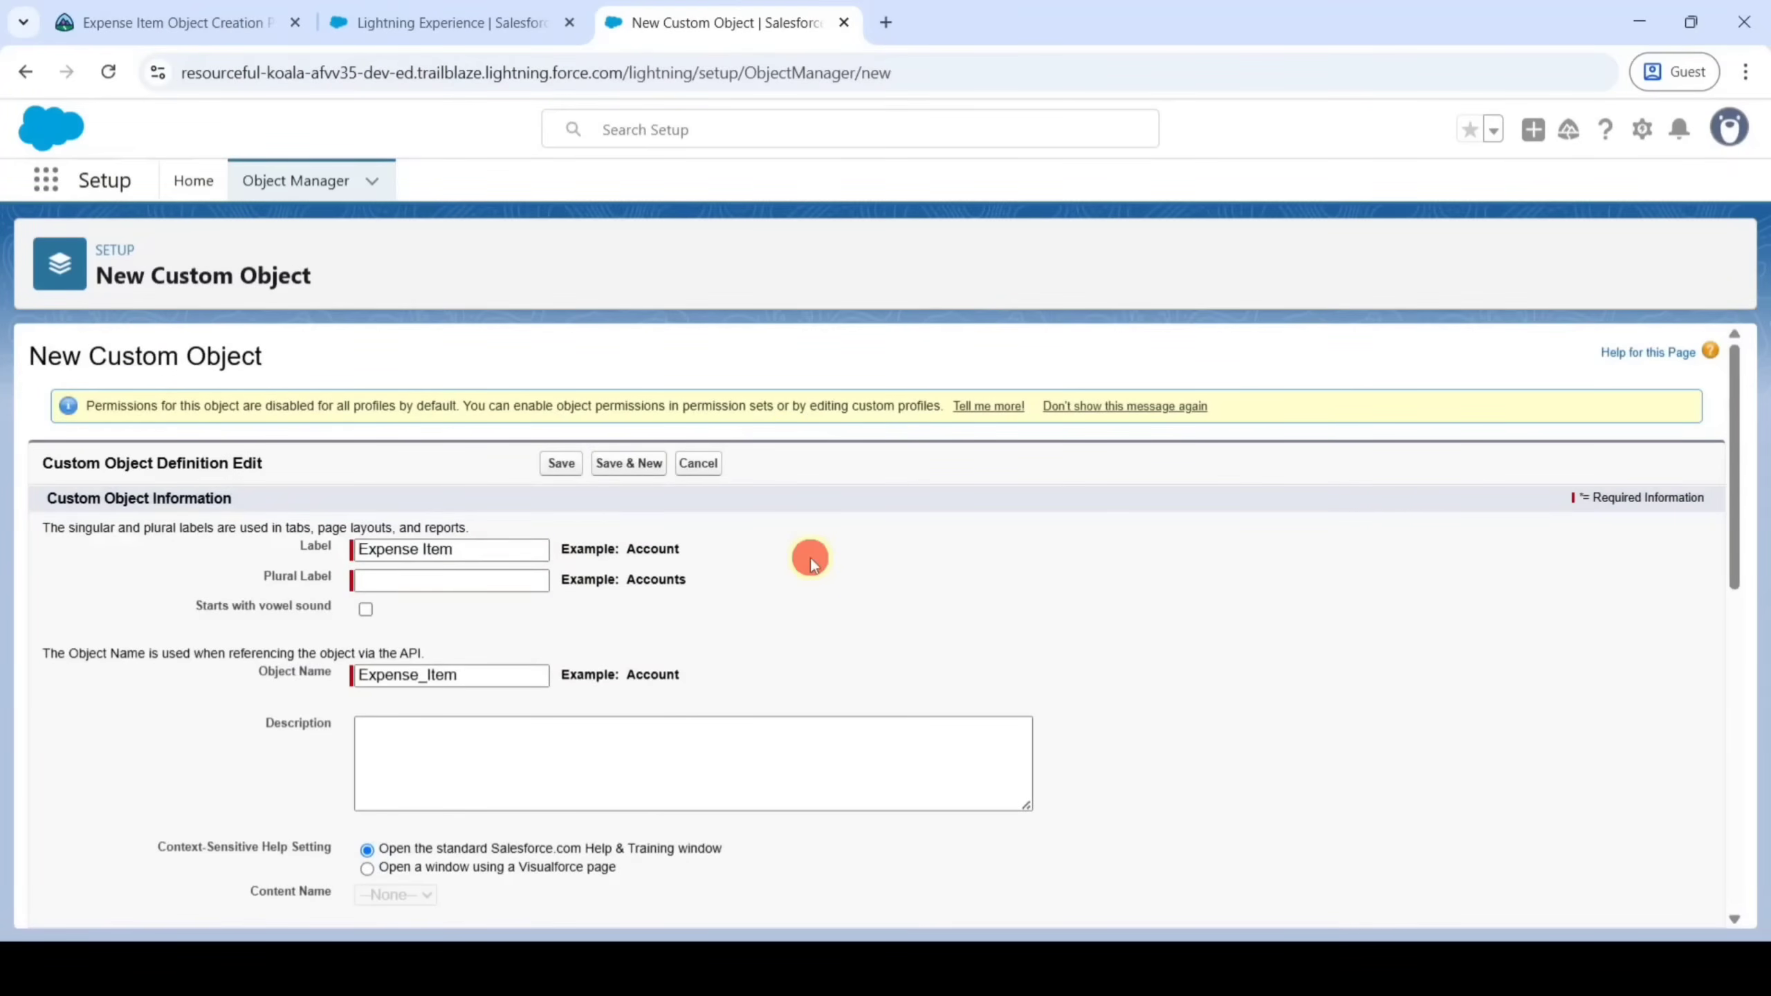
left_click(494, 582)
type("Expense Item")
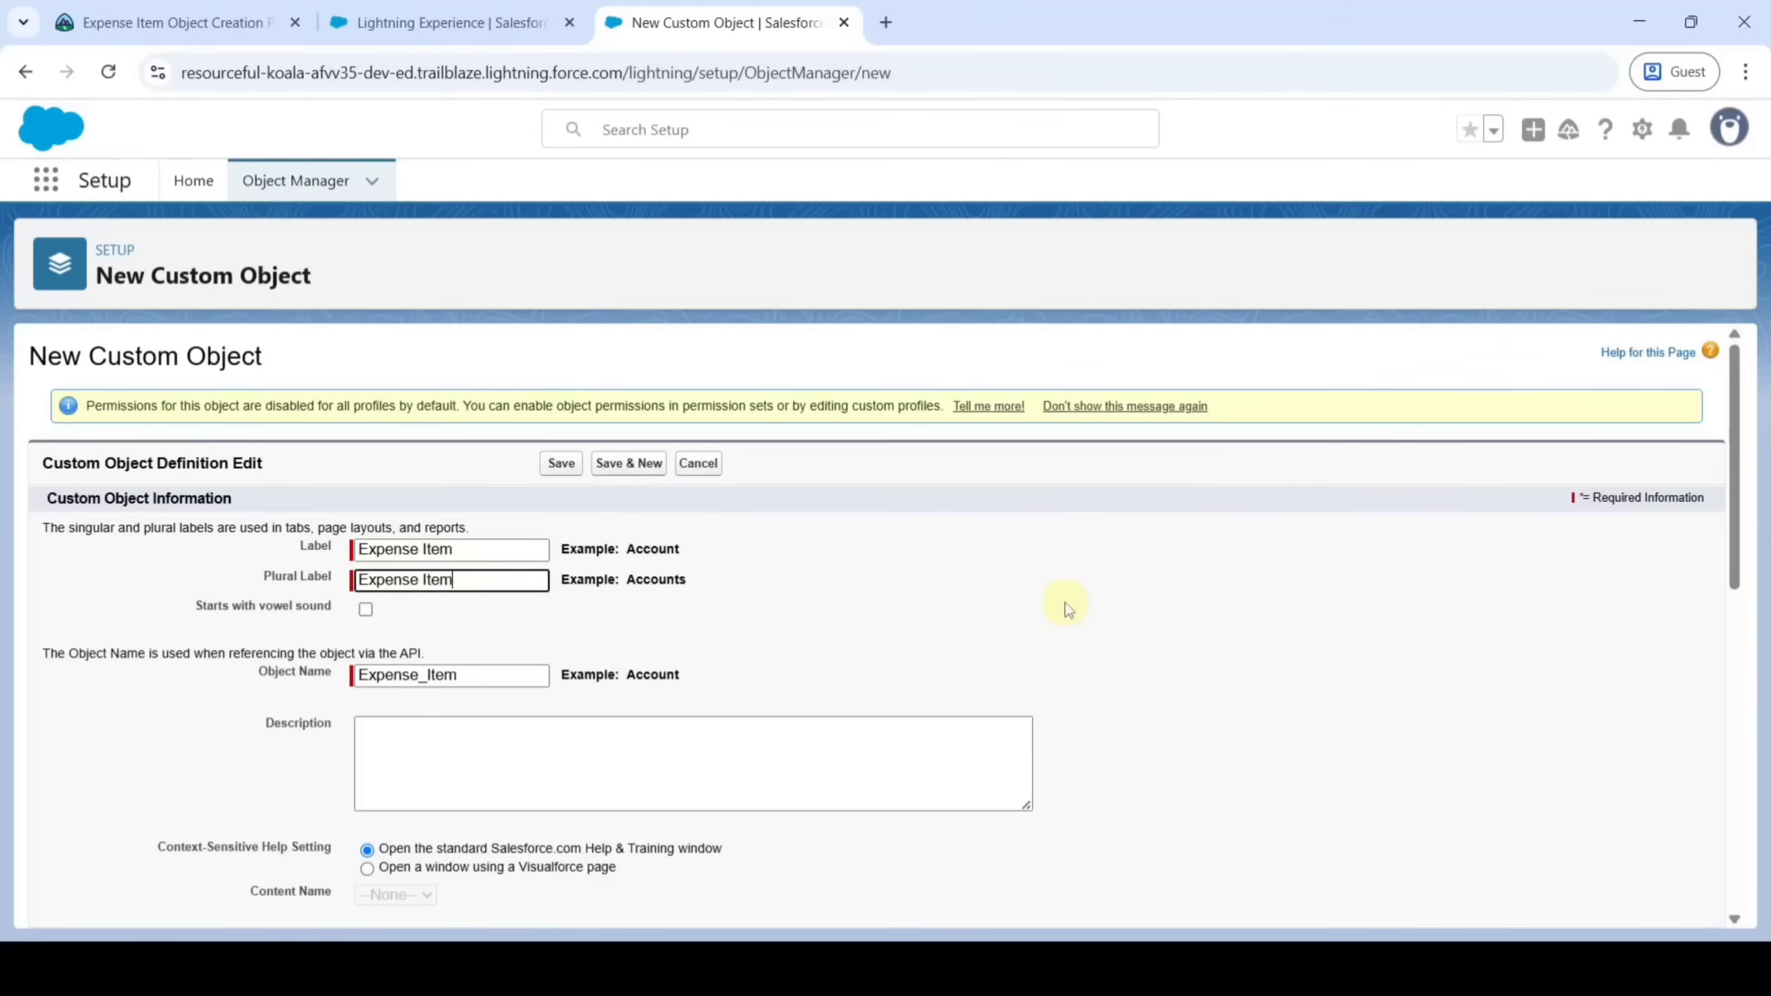
type("s")
Copy the record name Expense Item Number from the Trailhead instructions and enter it as the new object's record name
scroll(976, 606, "down", 5)
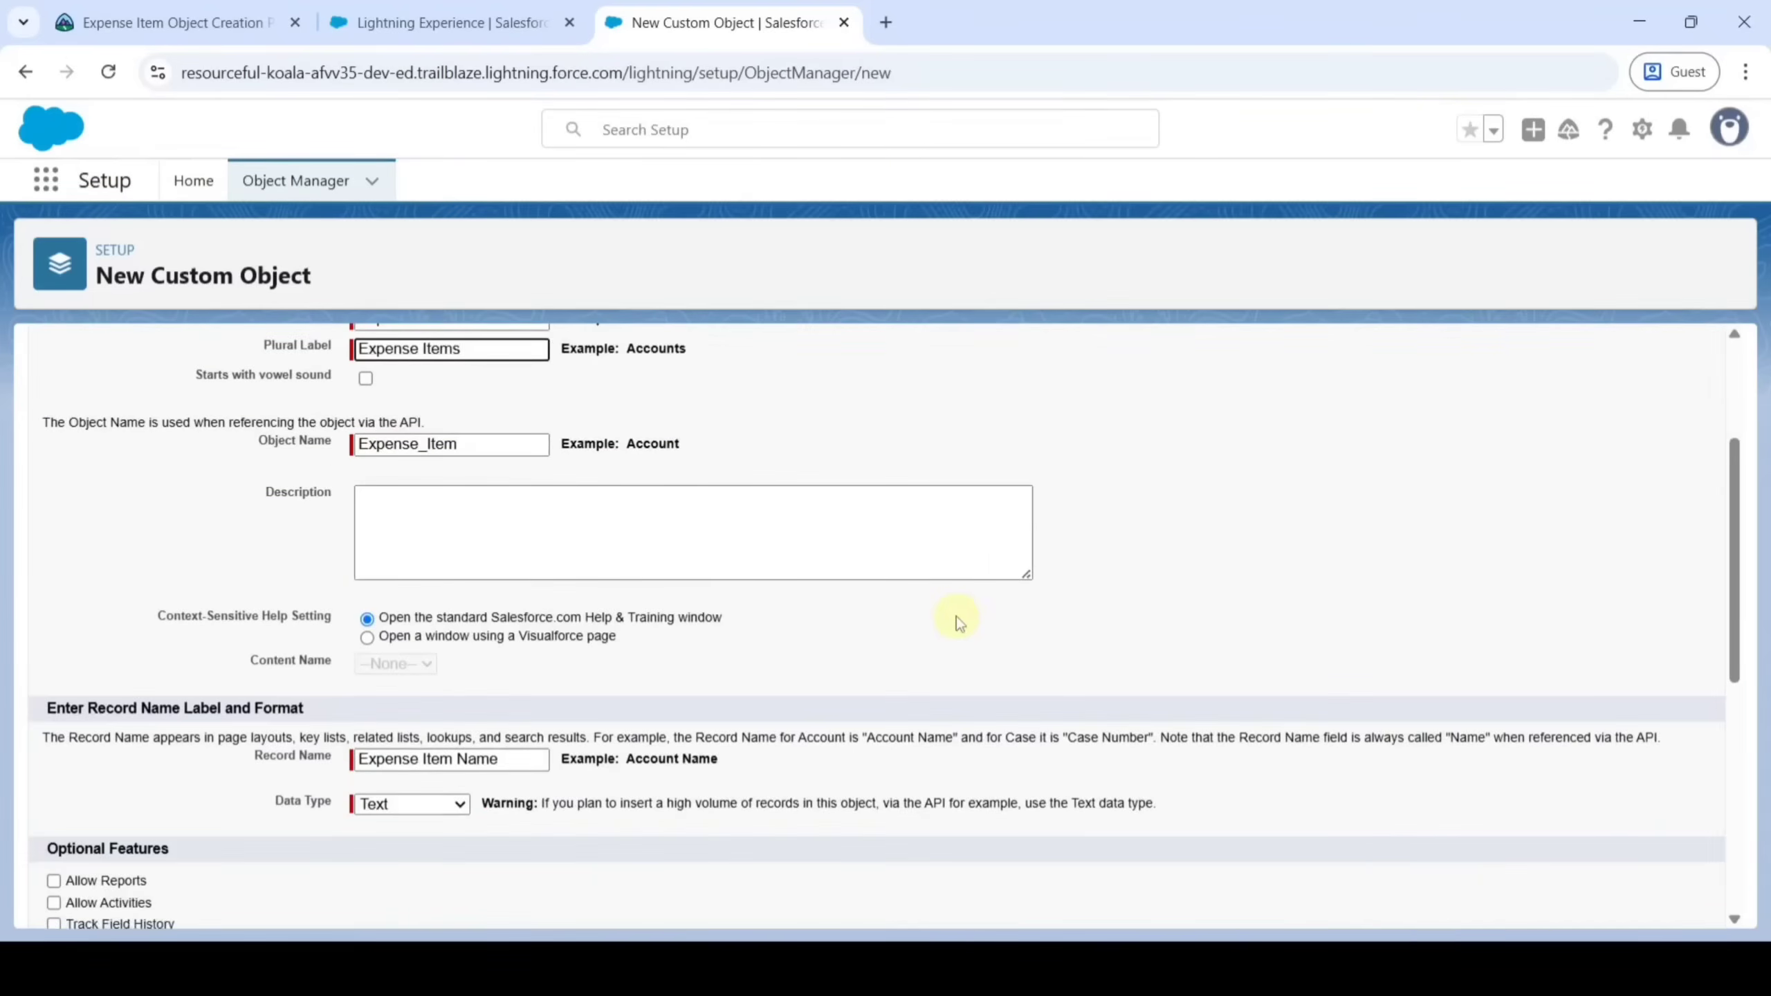
left_click(167, 14)
scroll(581, 744, "down", 2)
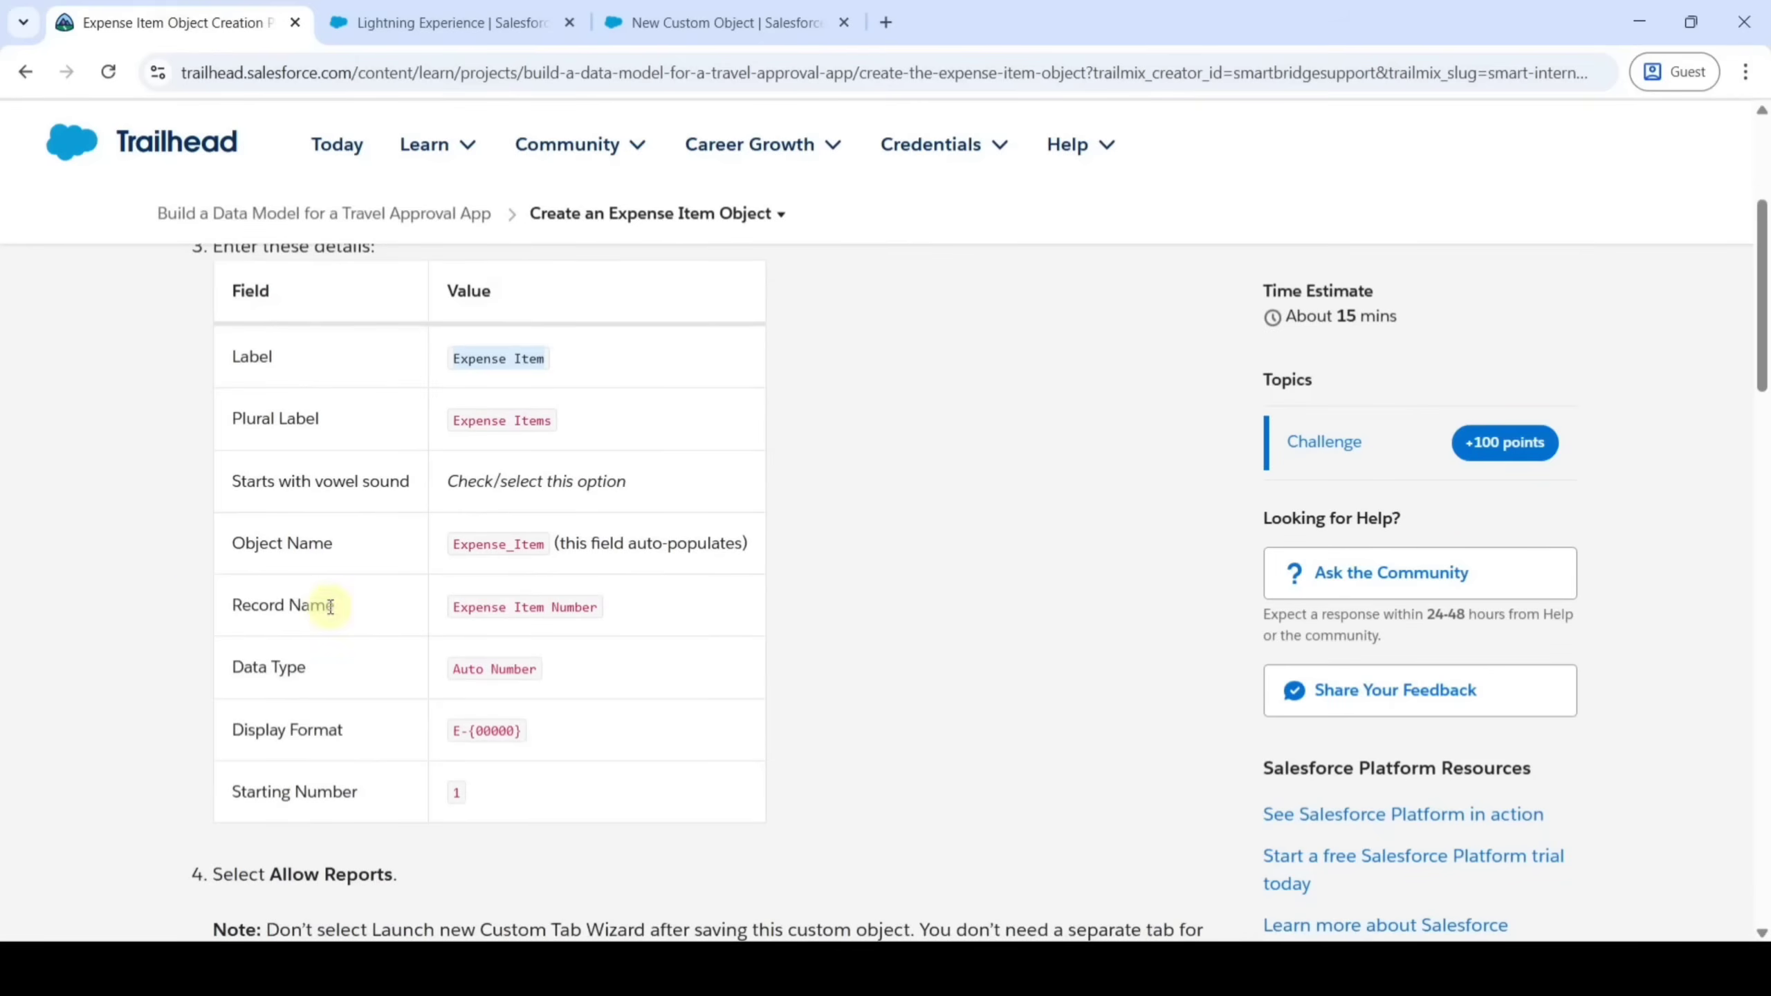
left_click_drag(455, 606, 593, 617)
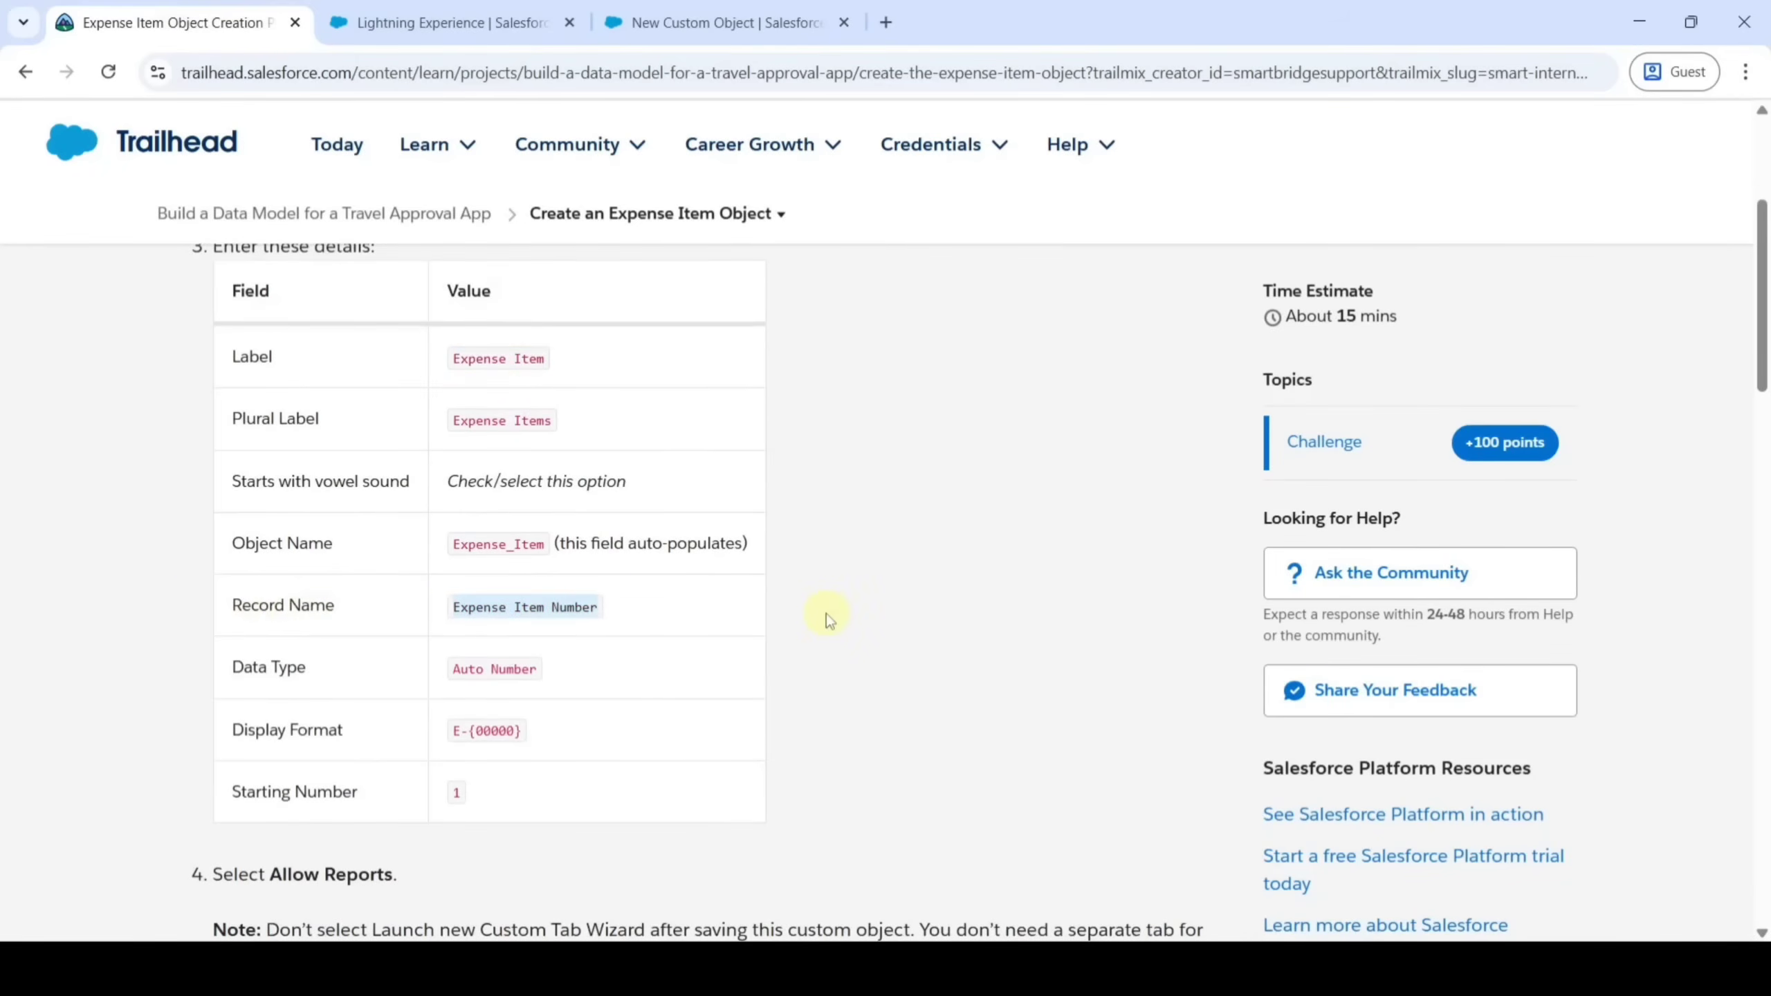
left_click(779, 5)
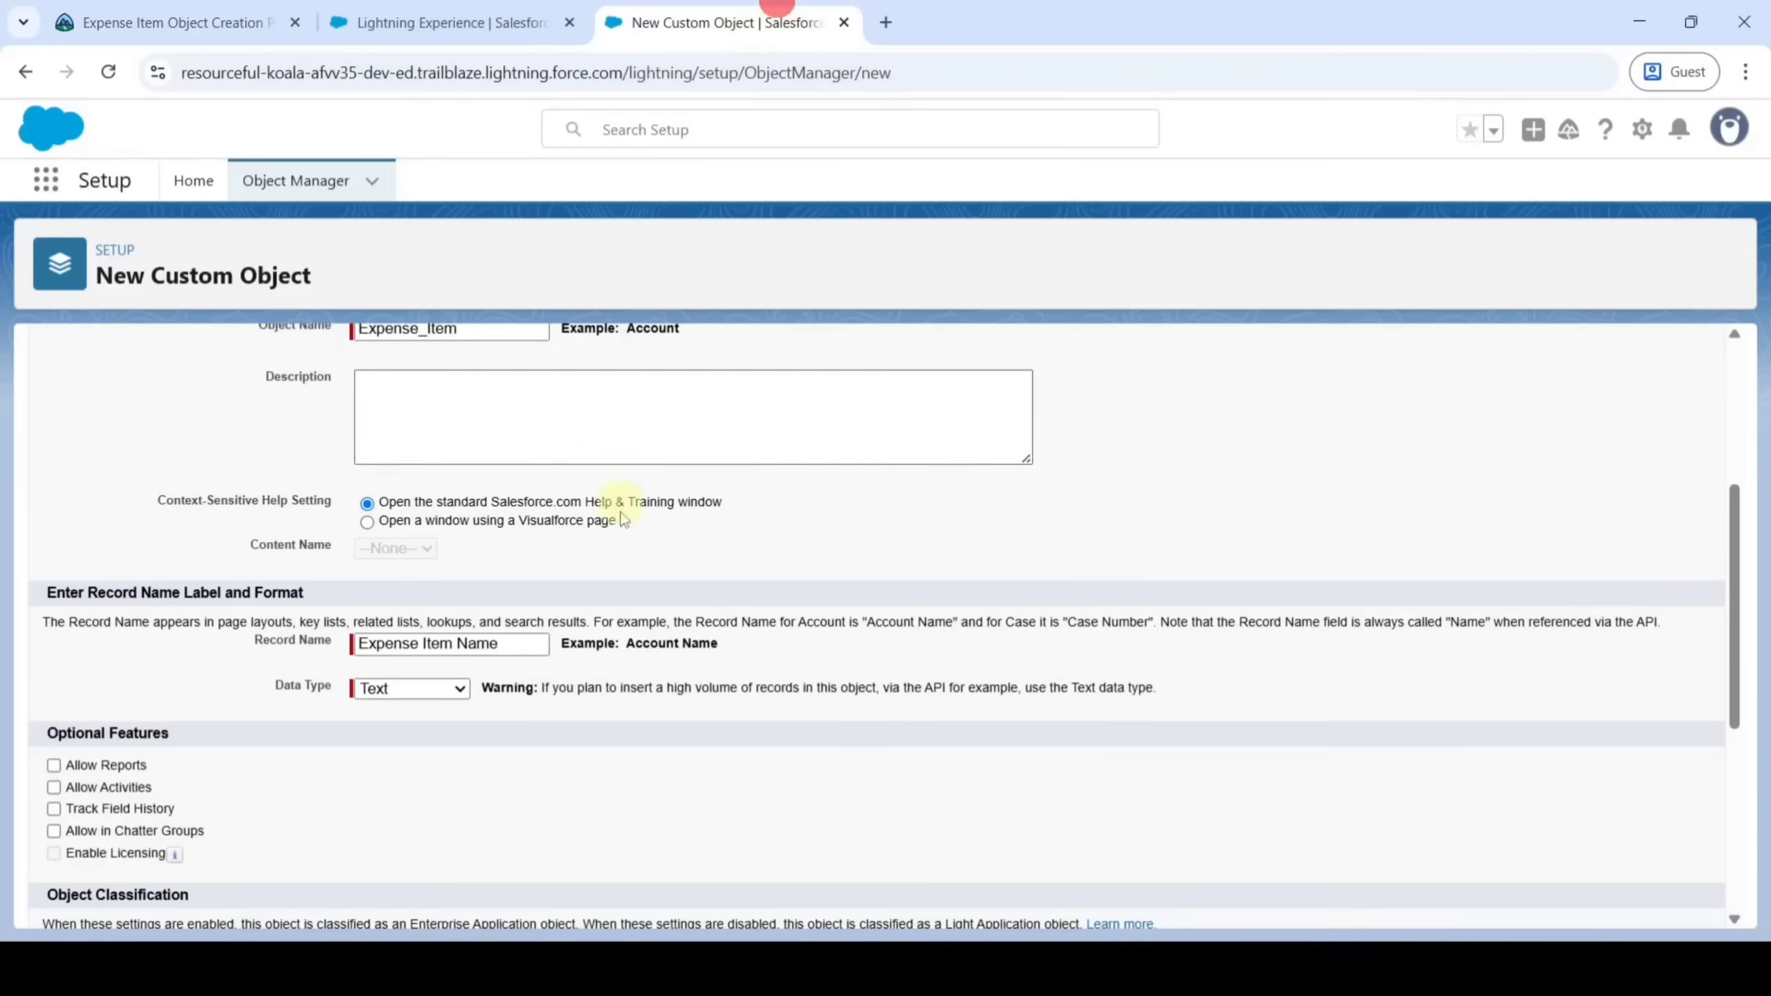
left_click(516, 643)
key("ctrl+a")
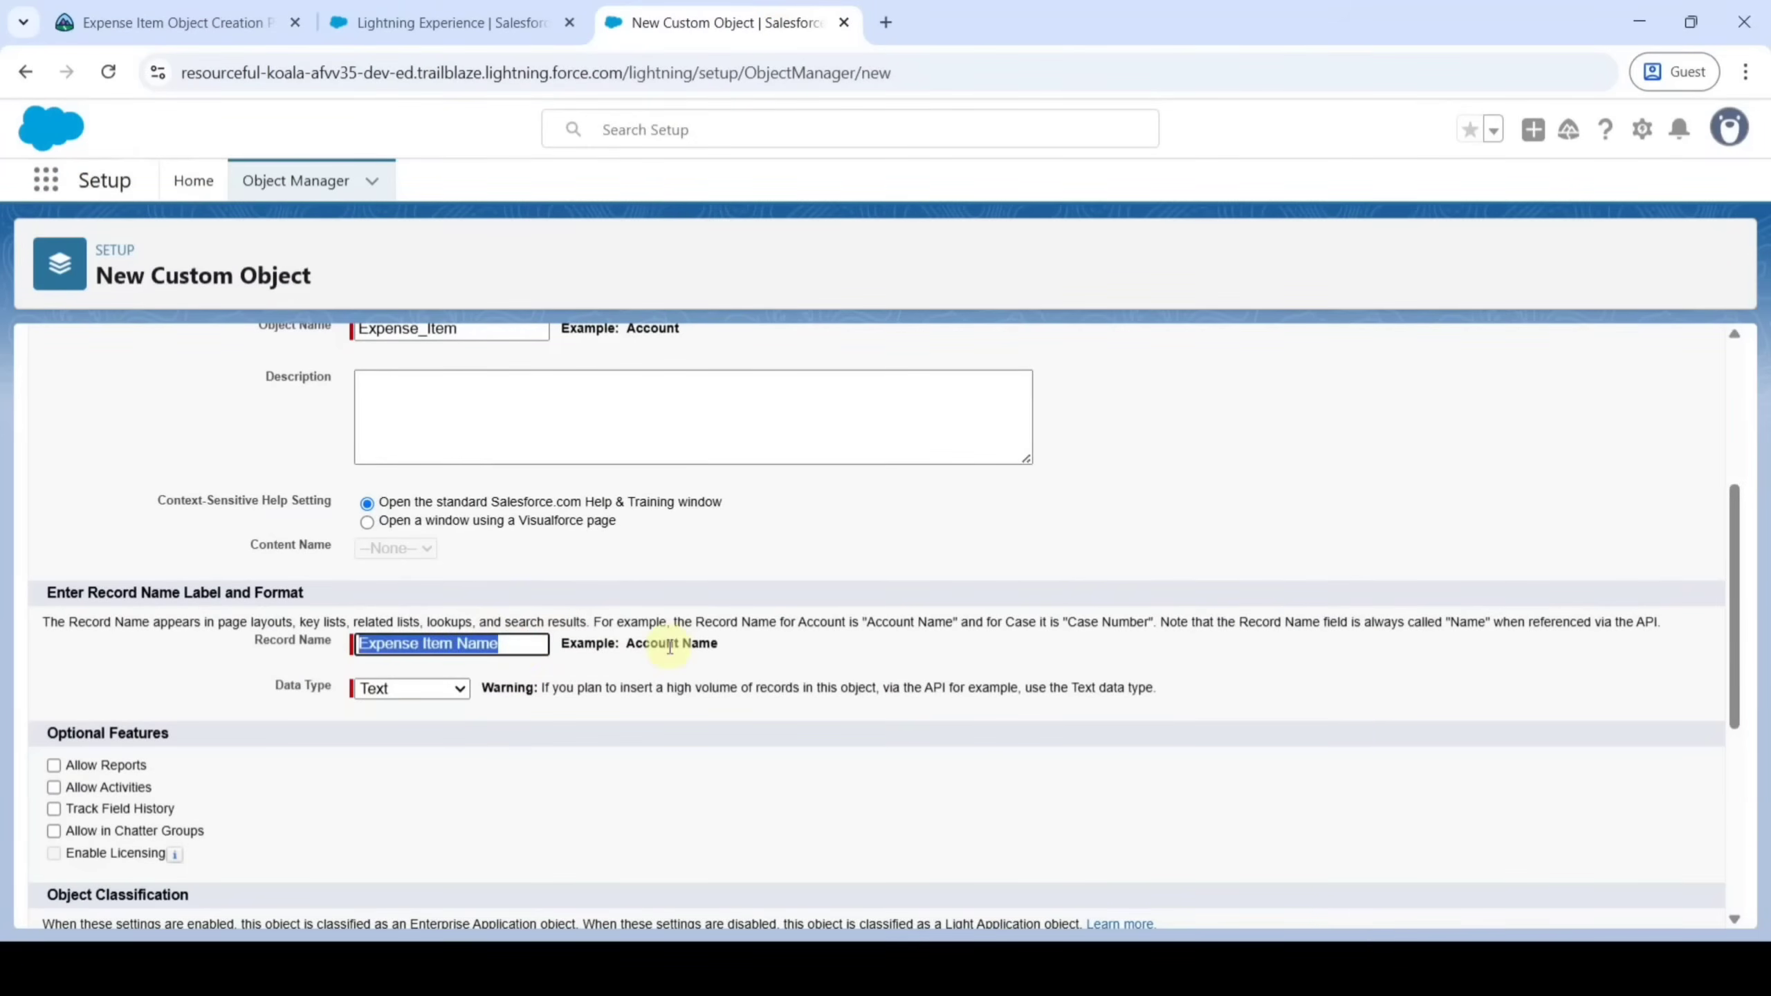
key("ctrl+v")
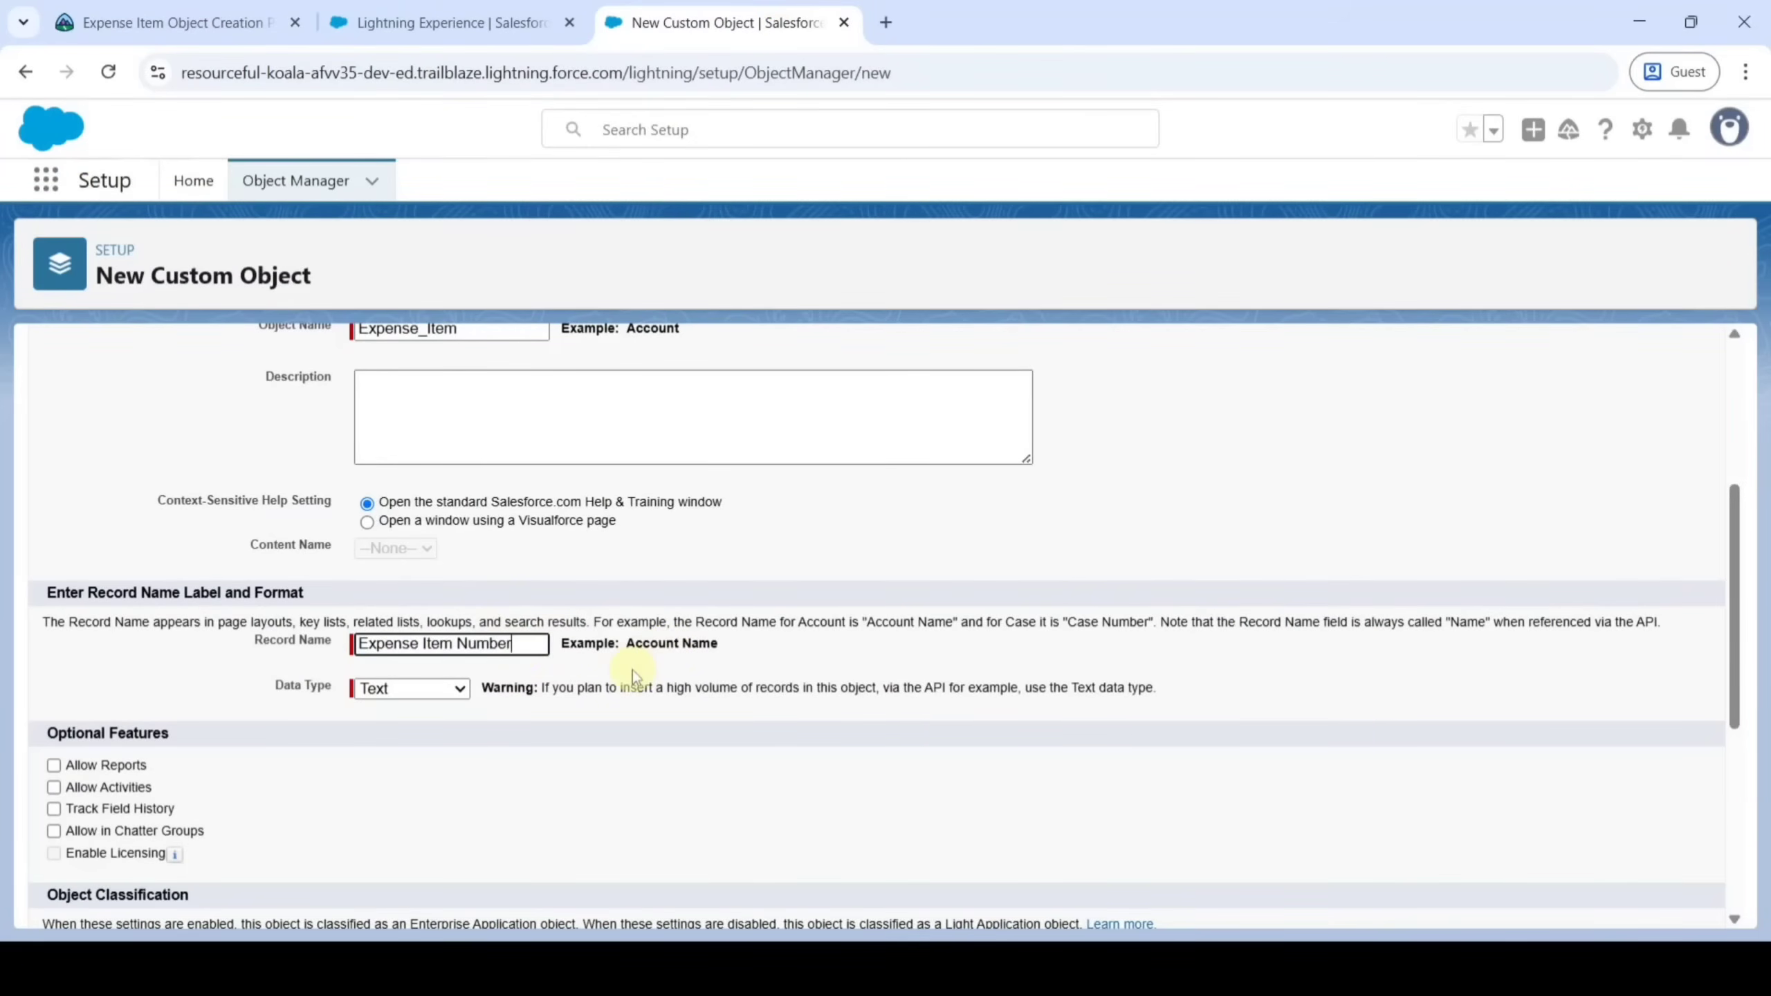
Mark the object label as starting with a vowel sound and set the record name's data type to Auto Number
scroll(632, 670, "up", 3)
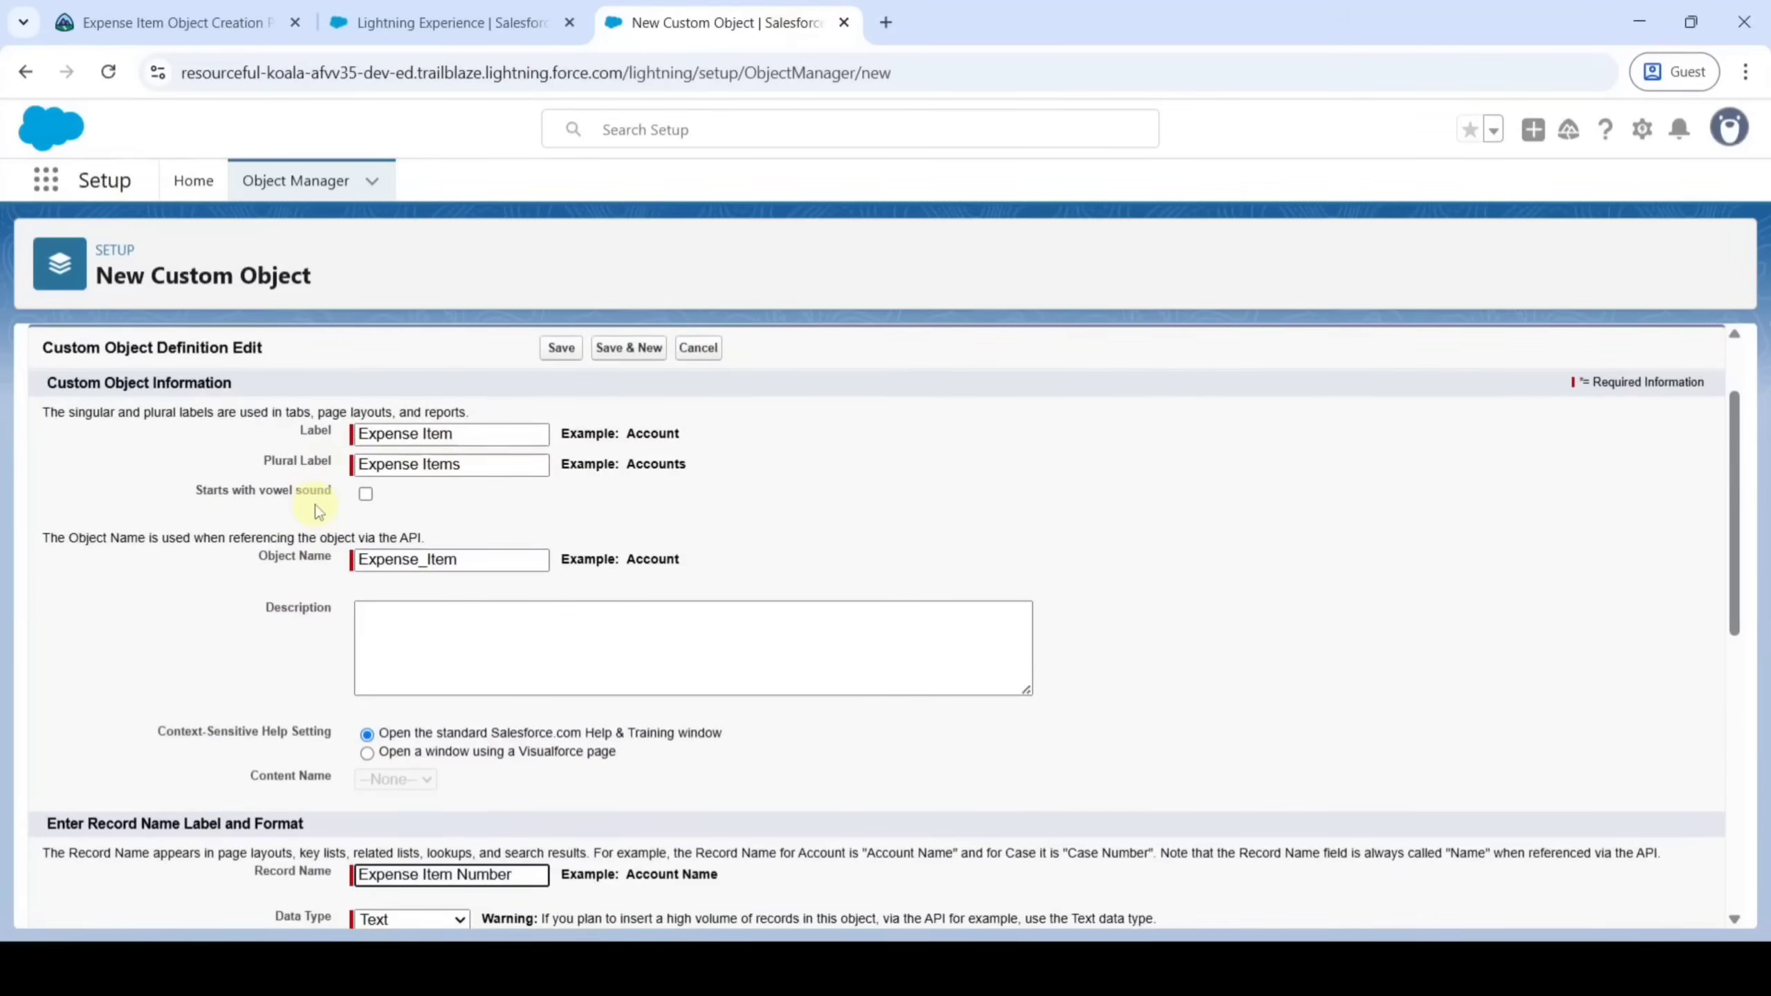
left_click(366, 495)
scroll(601, 555, "down", 6)
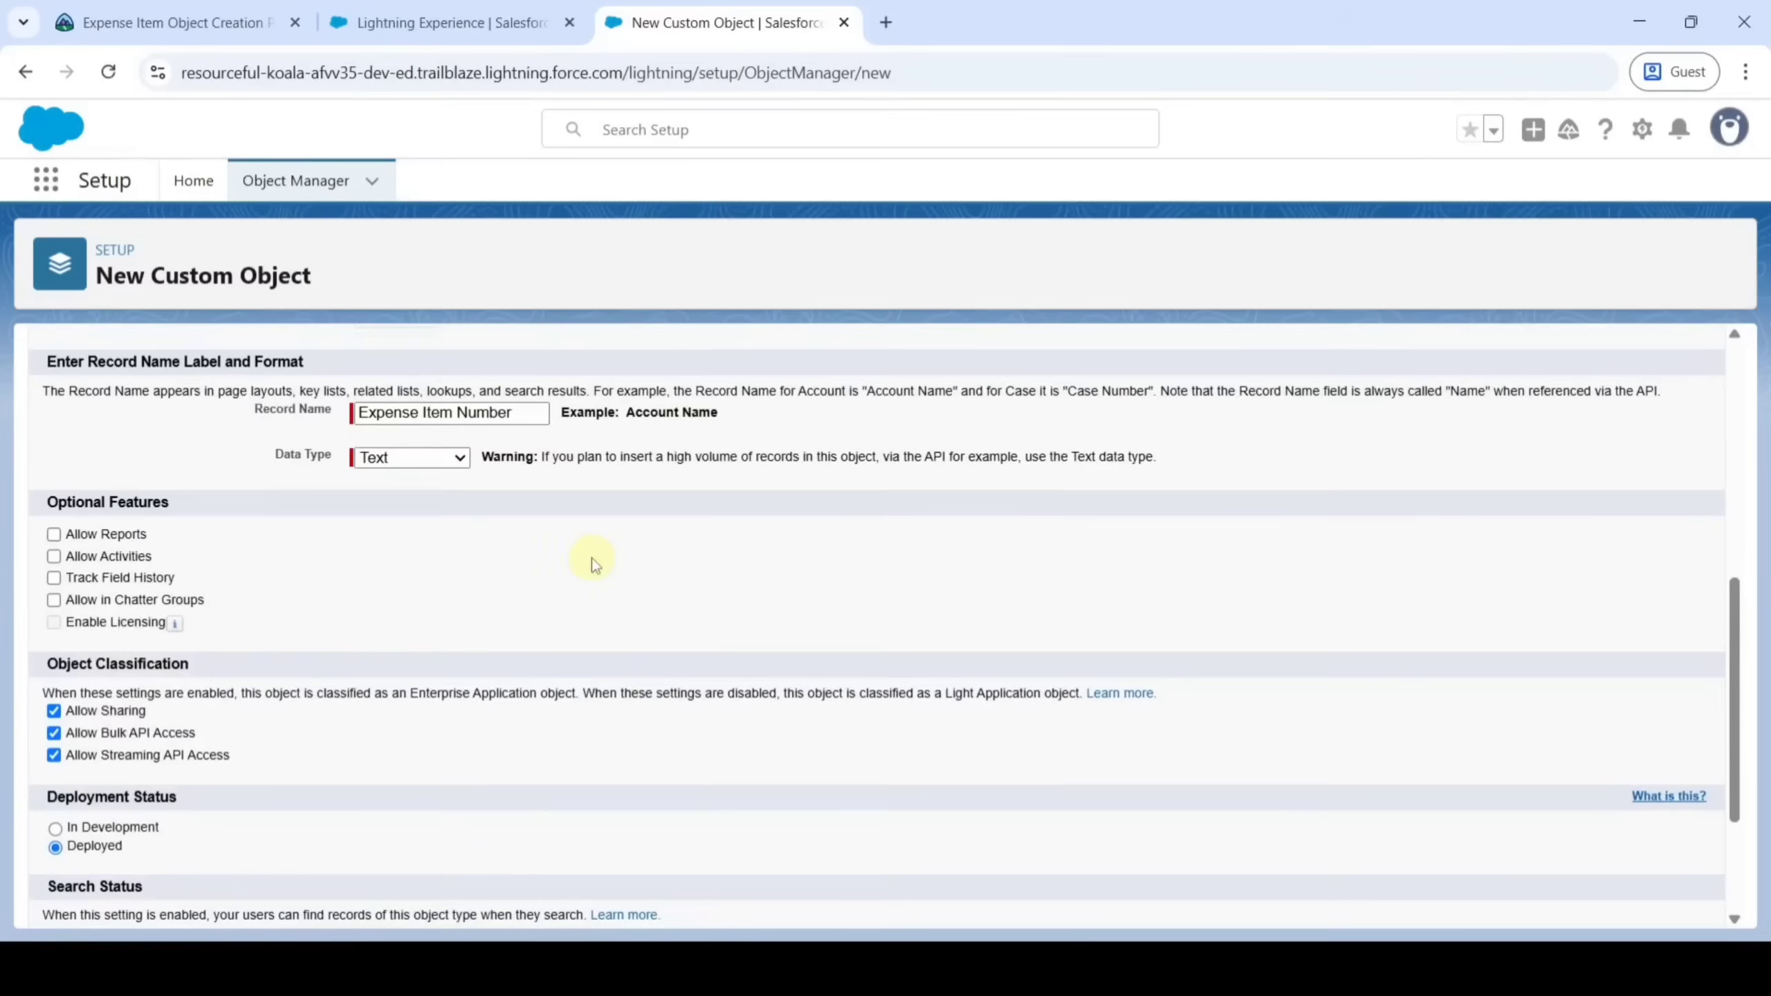
left_click(390, 458)
left_click(397, 507)
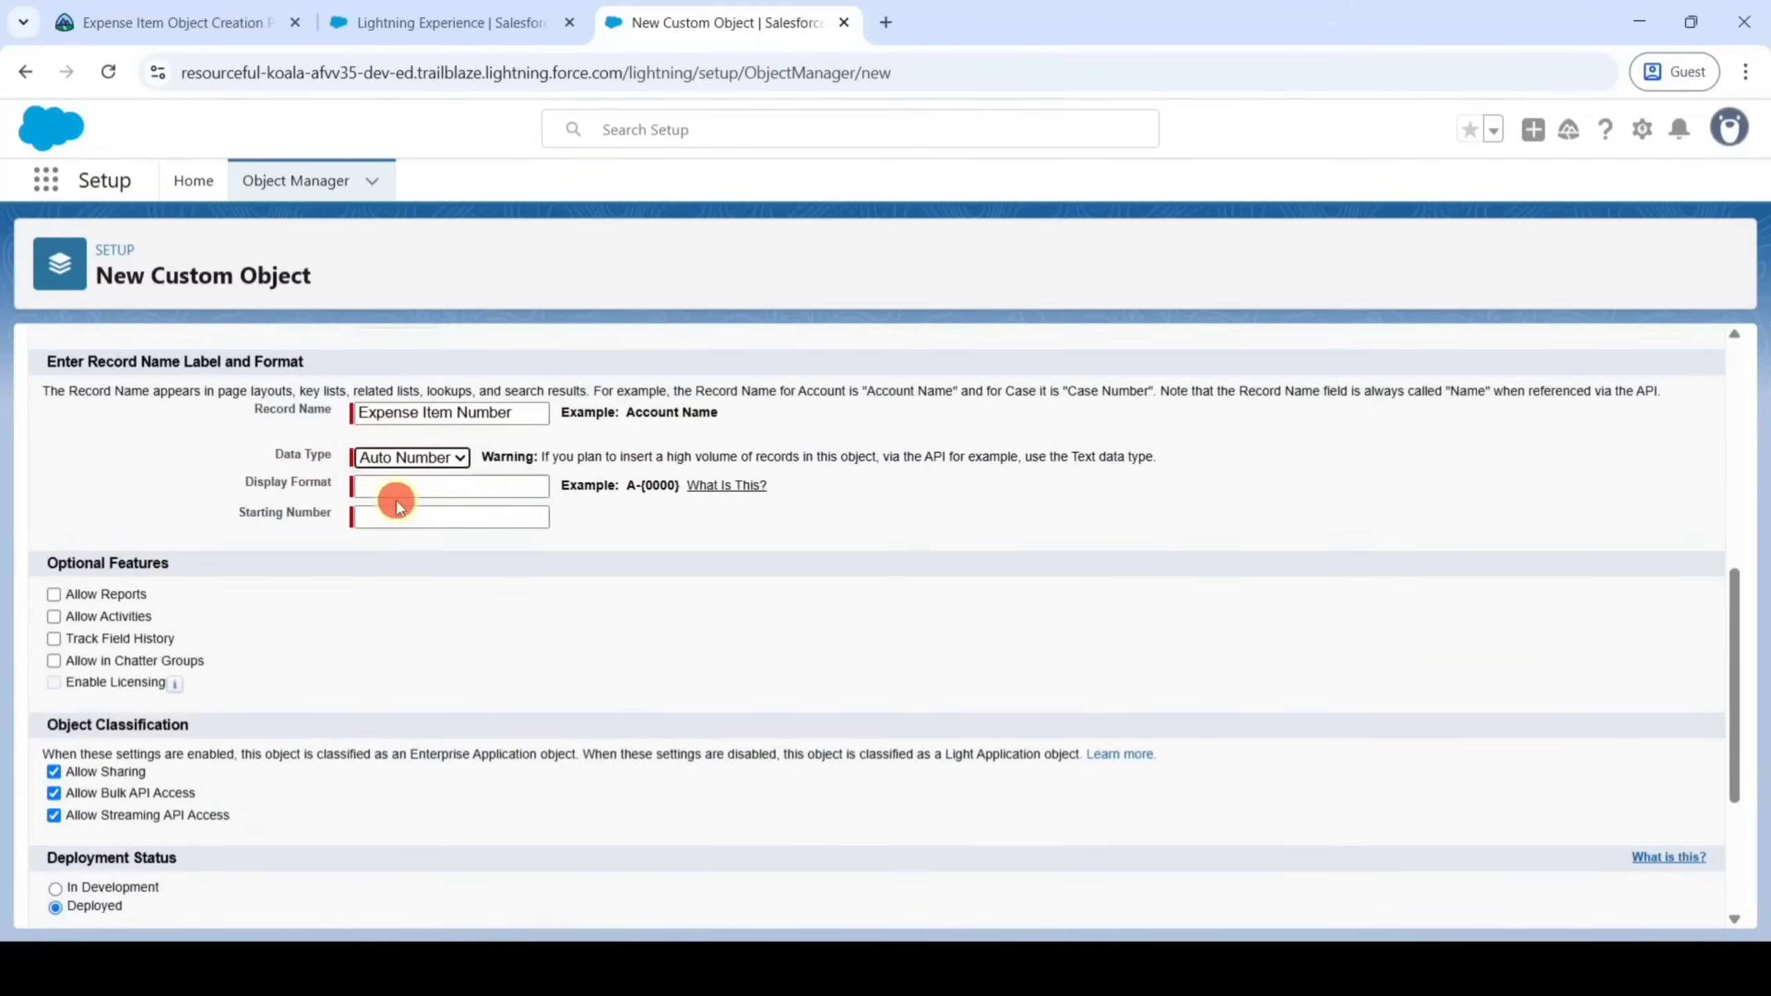
Set the display format to E-{00000}, copied from the Trailhead instructions, and the starting number to 1
left_click(189, 28)
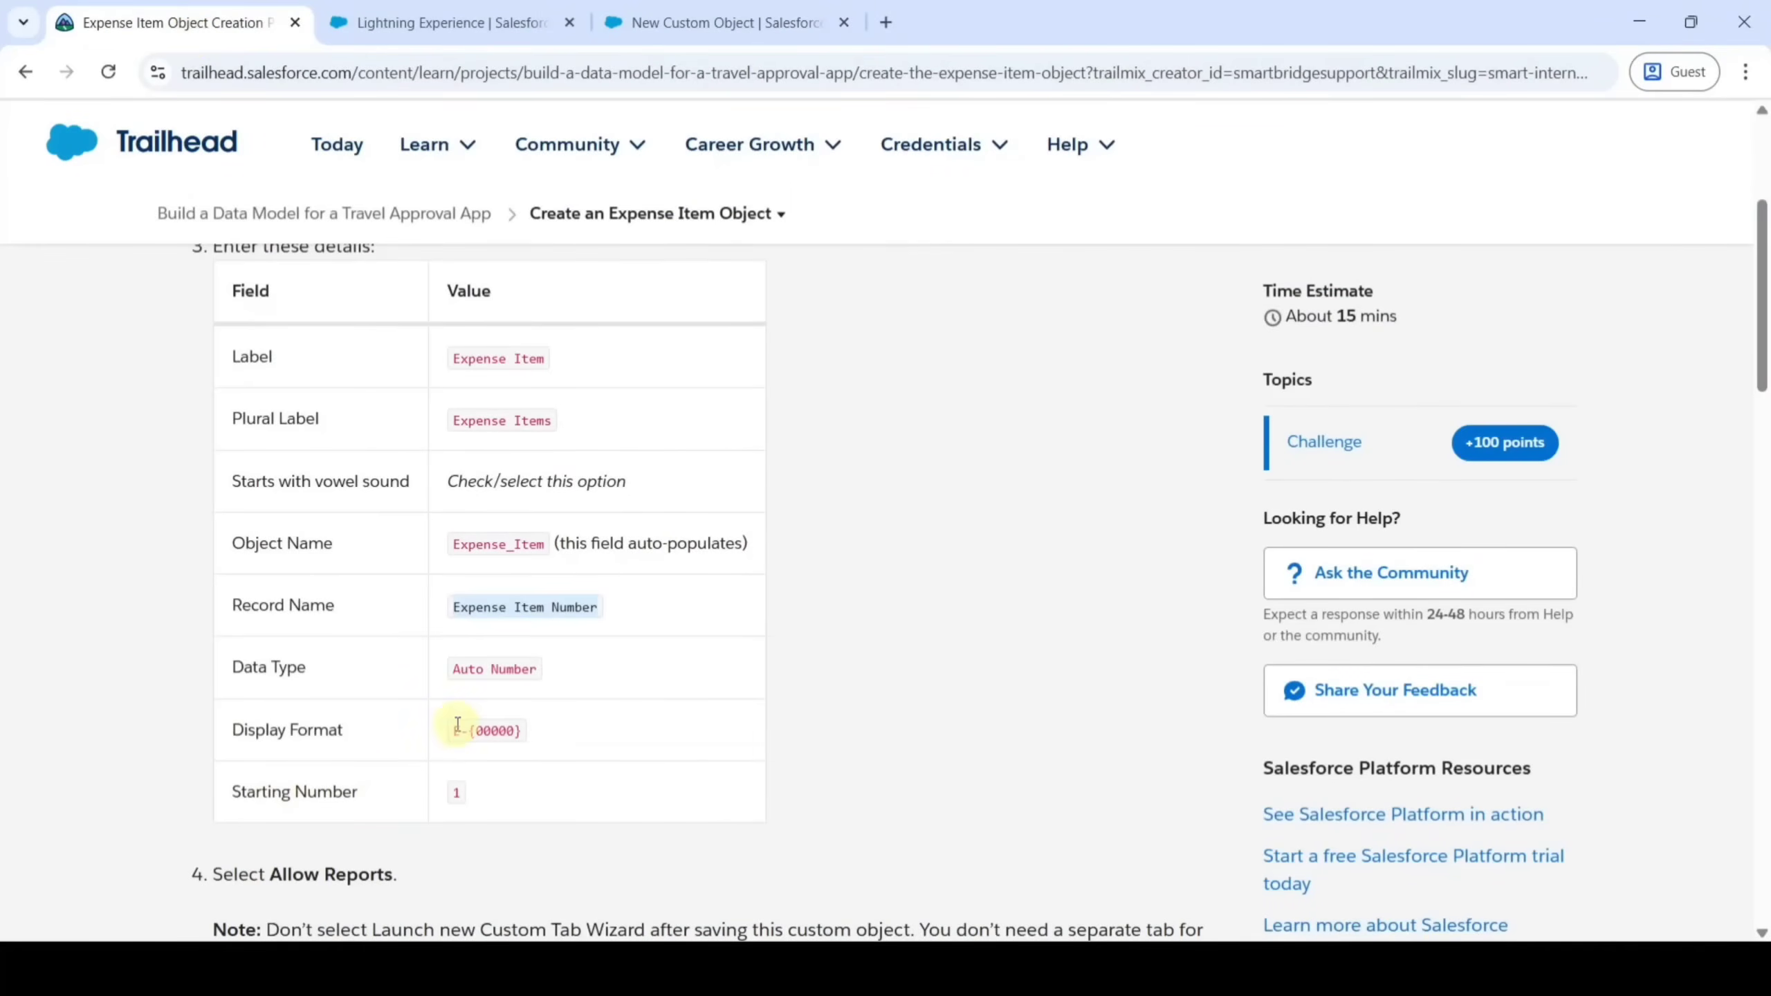
left_click_drag(449, 730, 610, 738)
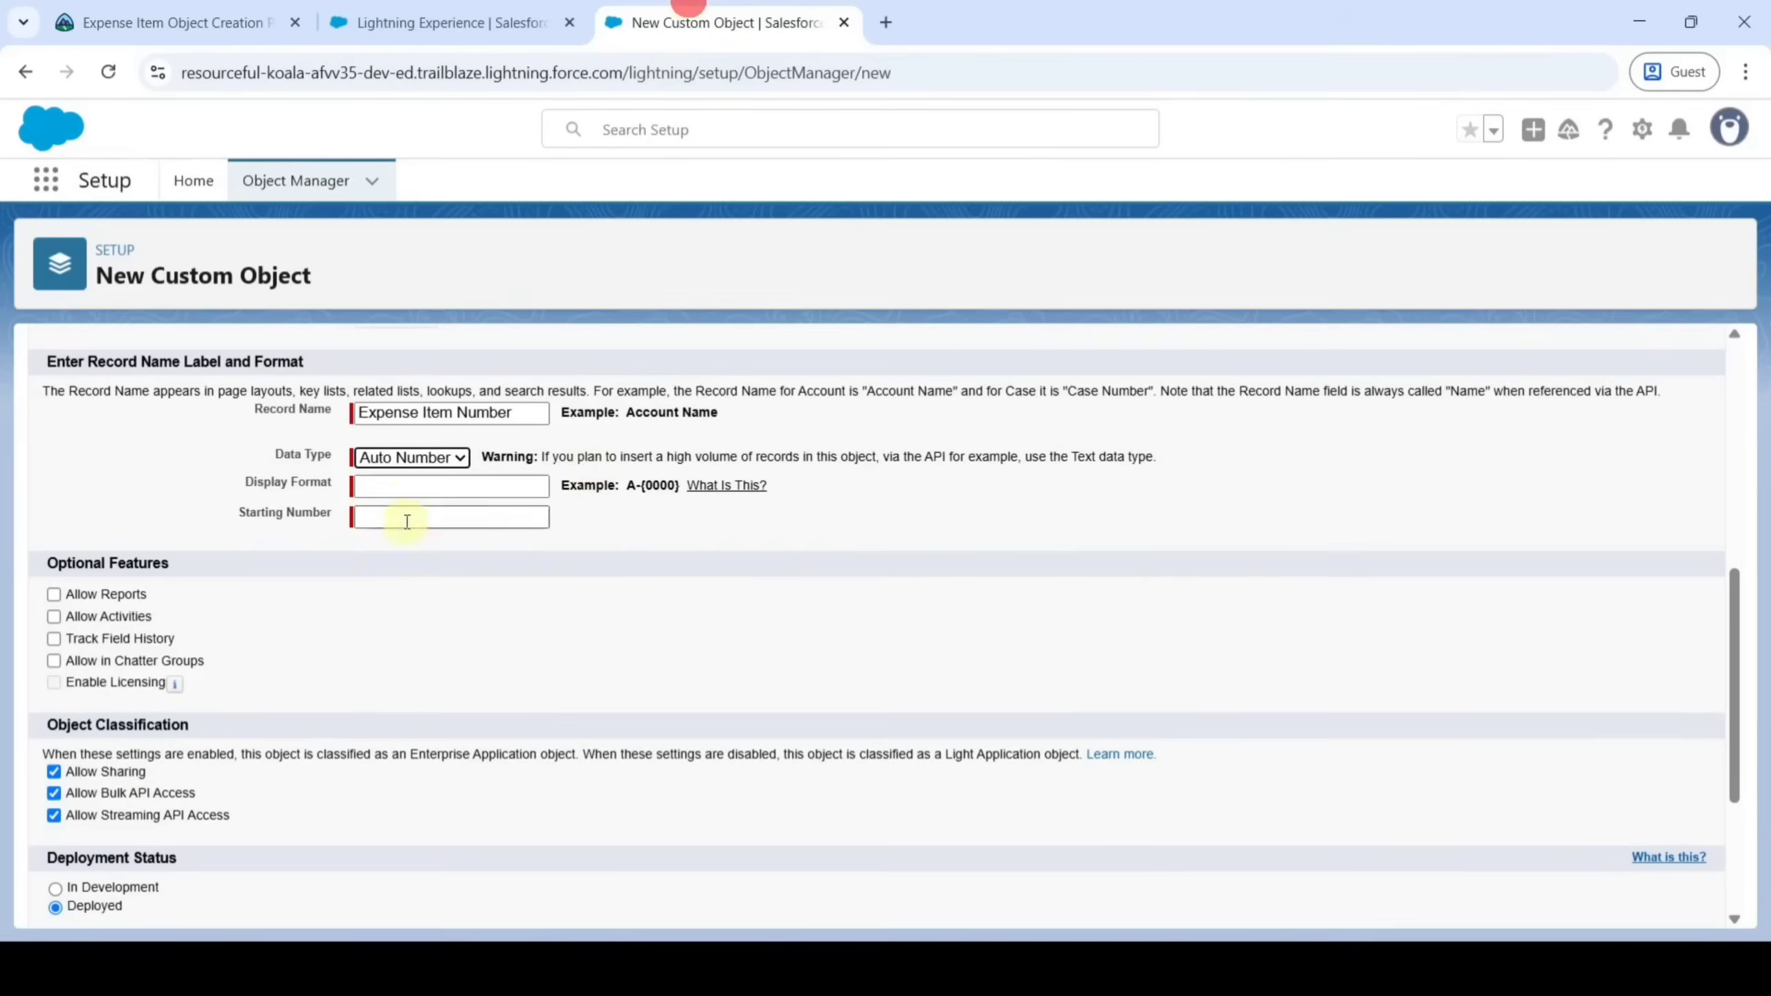
left_click(395, 486)
type("E-{00000}")
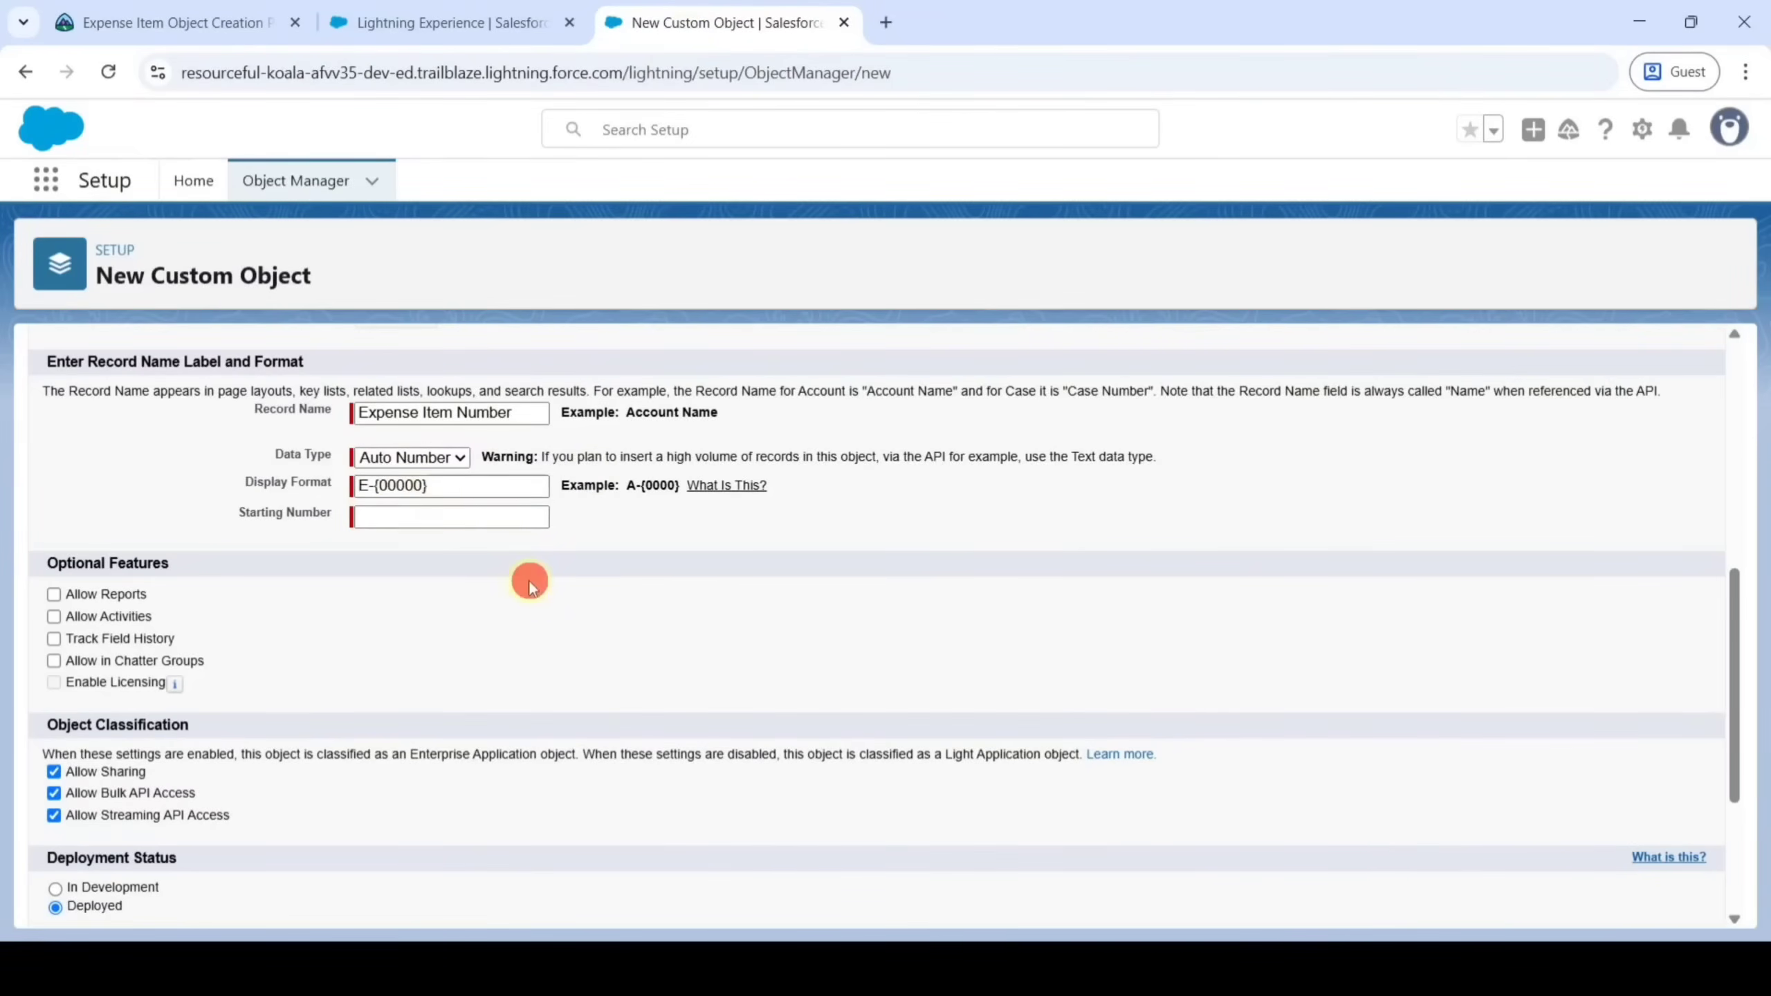
left_click(428, 518)
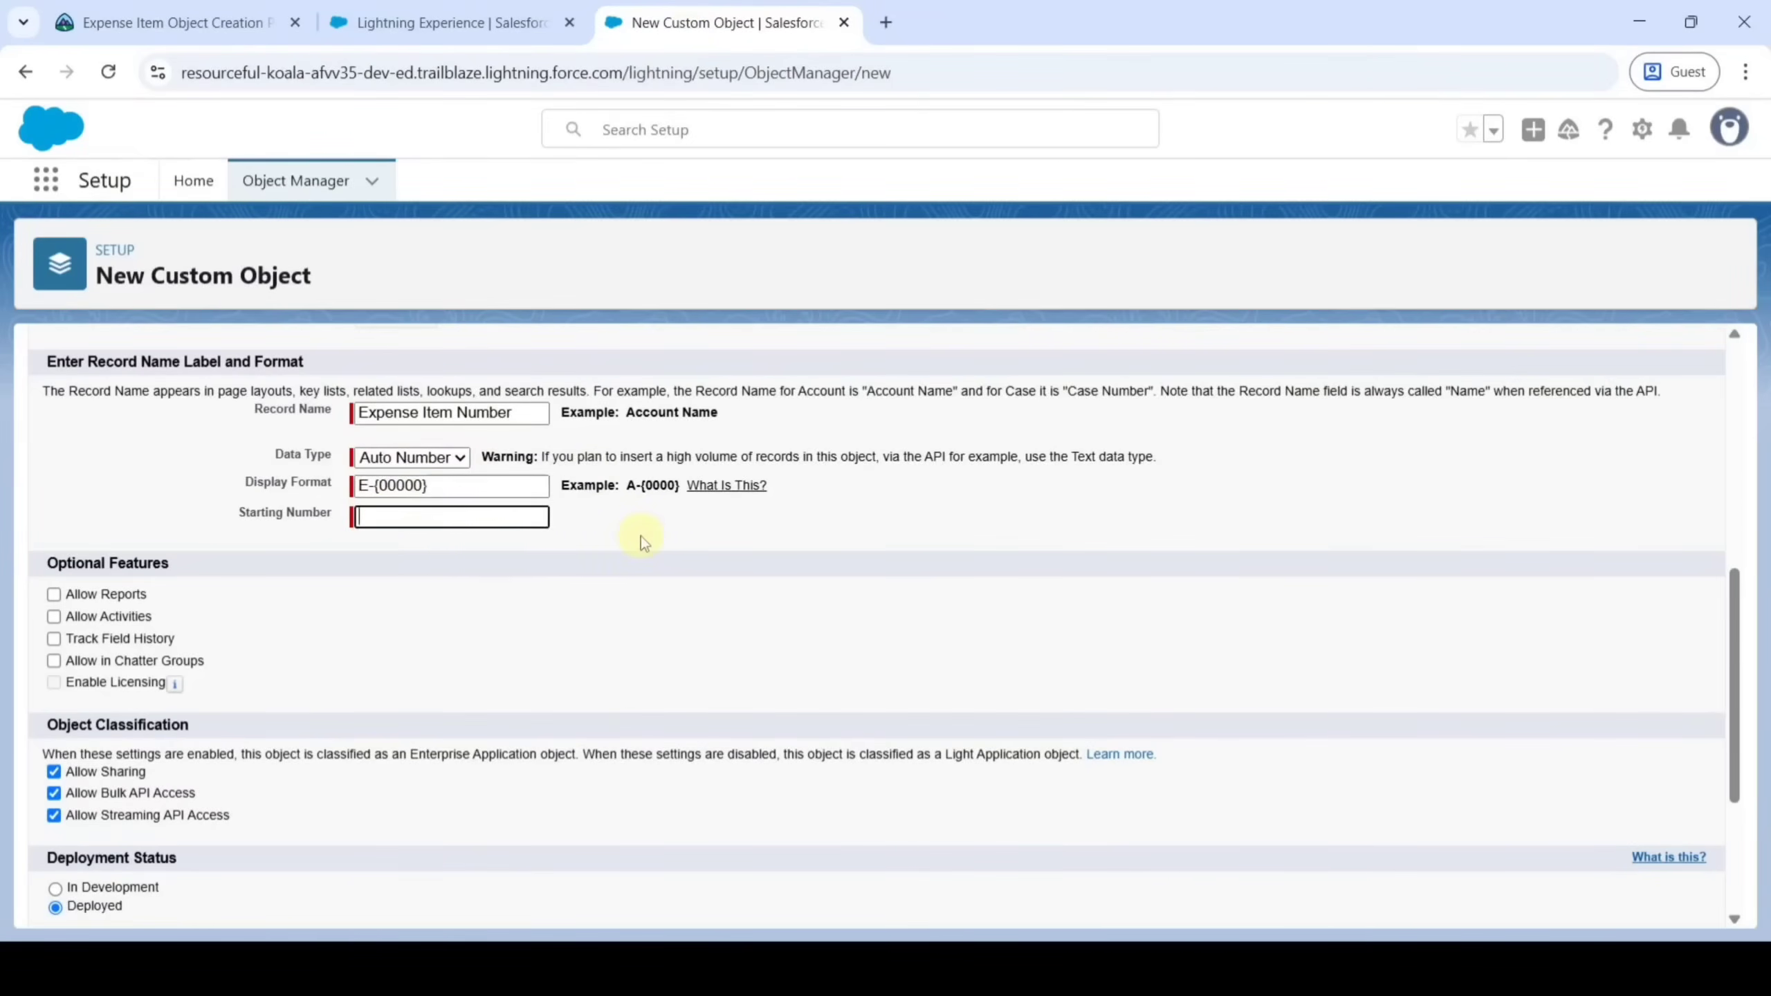
type("1")
Enable Allow Reports for the Expense Item object and save the new custom object
scroll(454, 704, "down", 2)
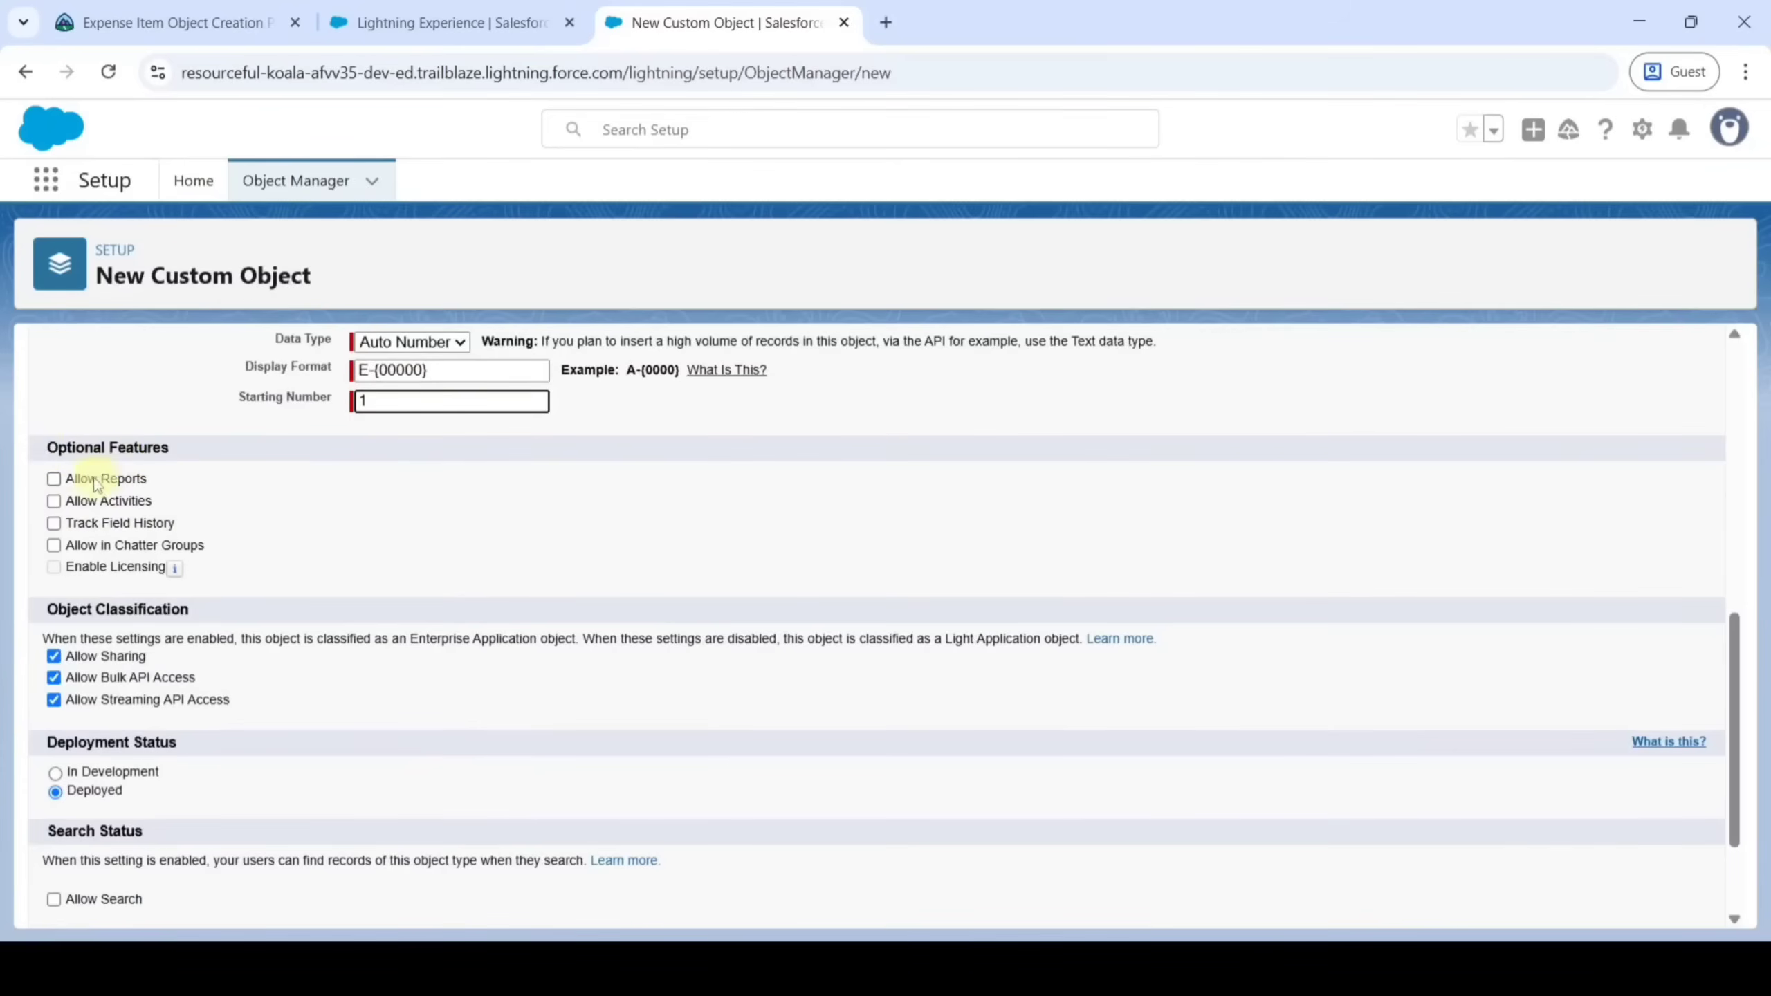
left_click(54, 479)
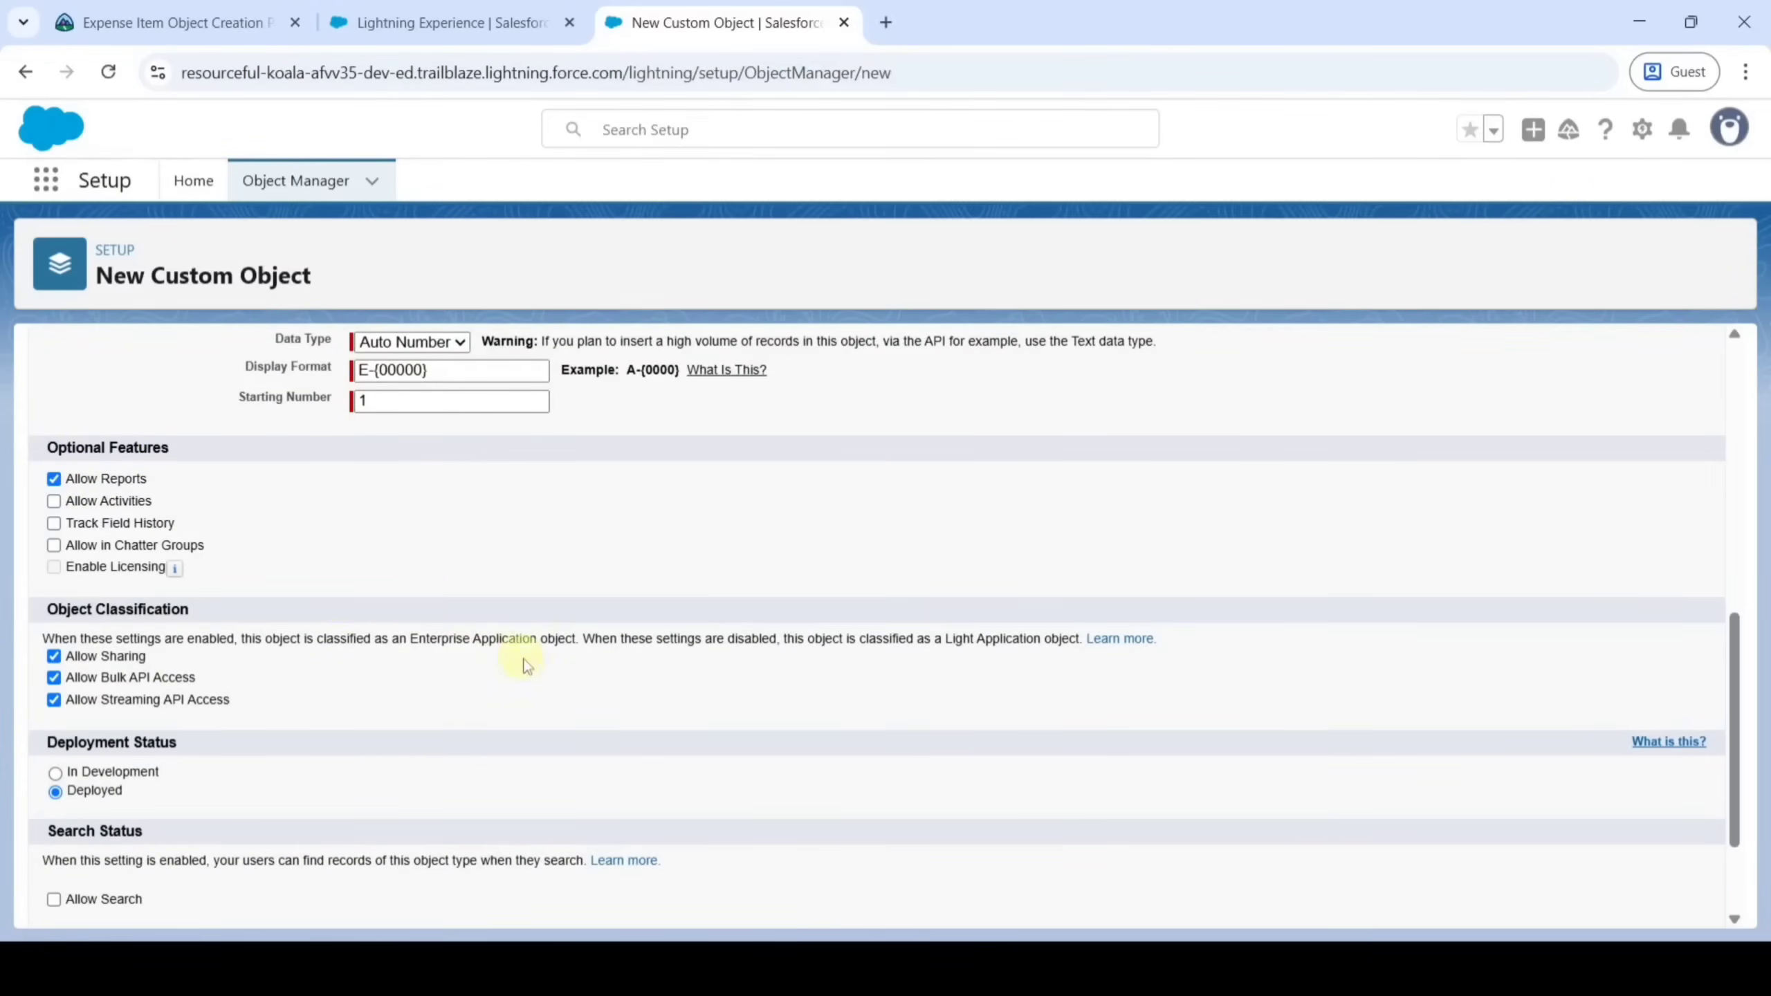
scroll(637, 795, "down", 2)
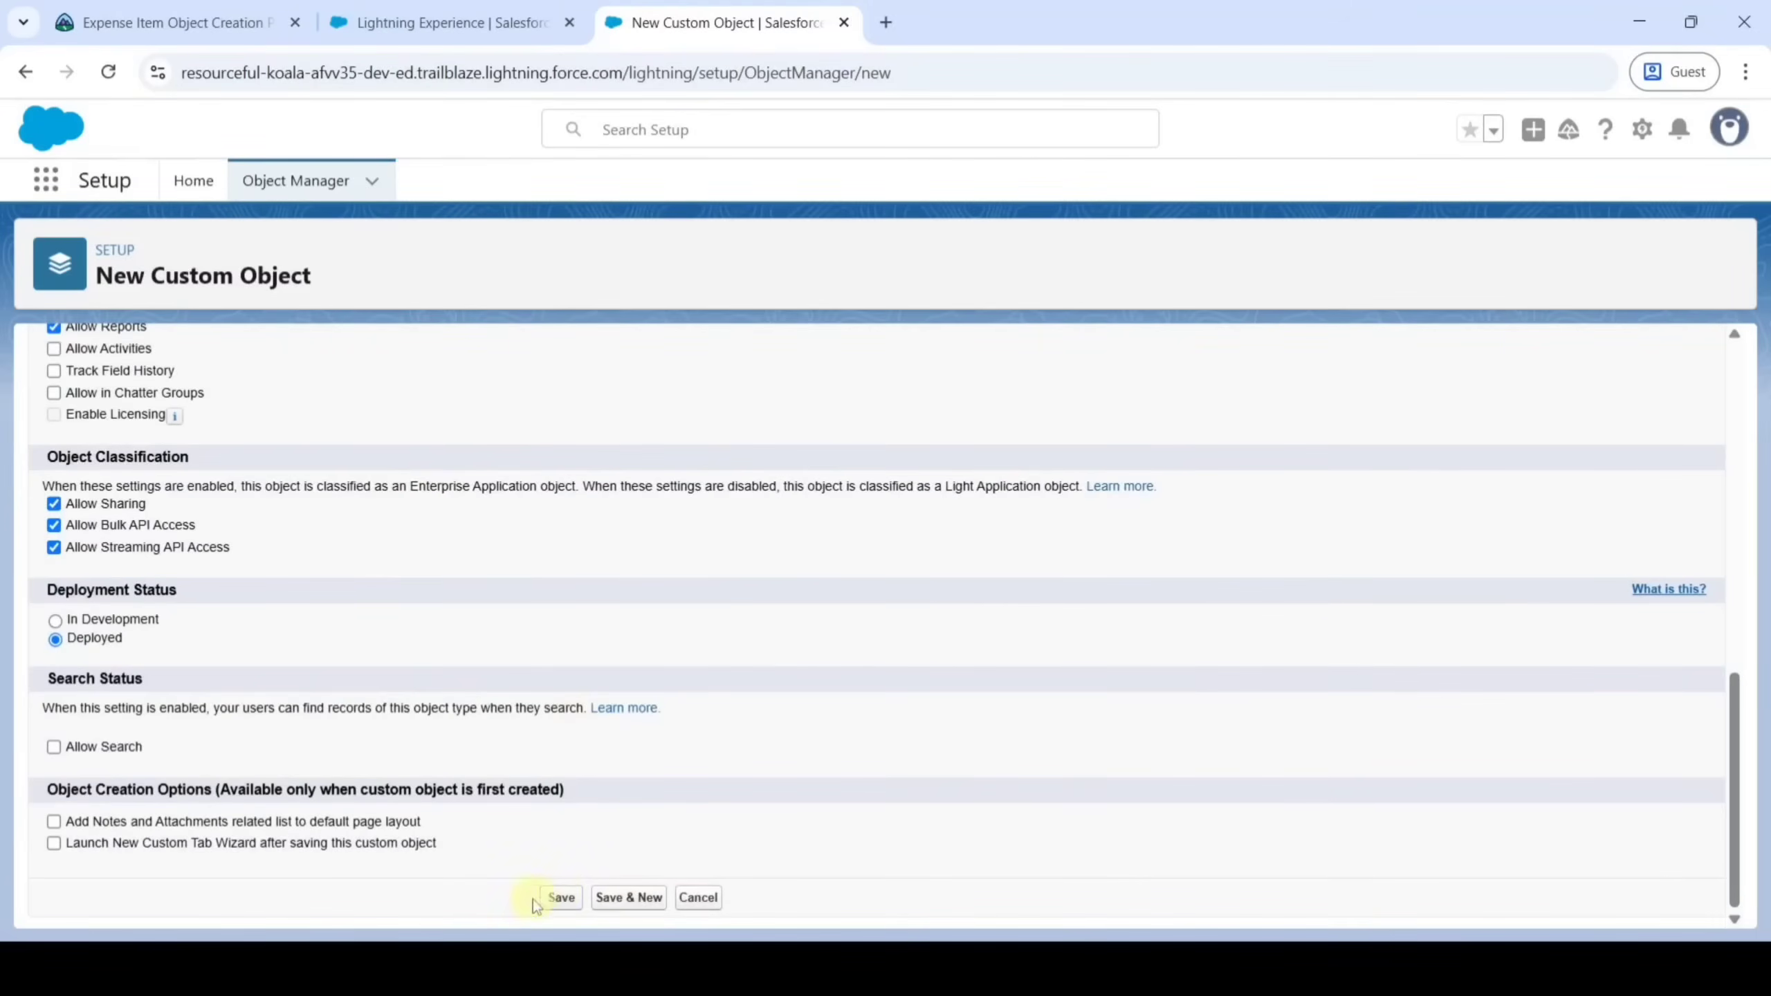
left_click(553, 897)
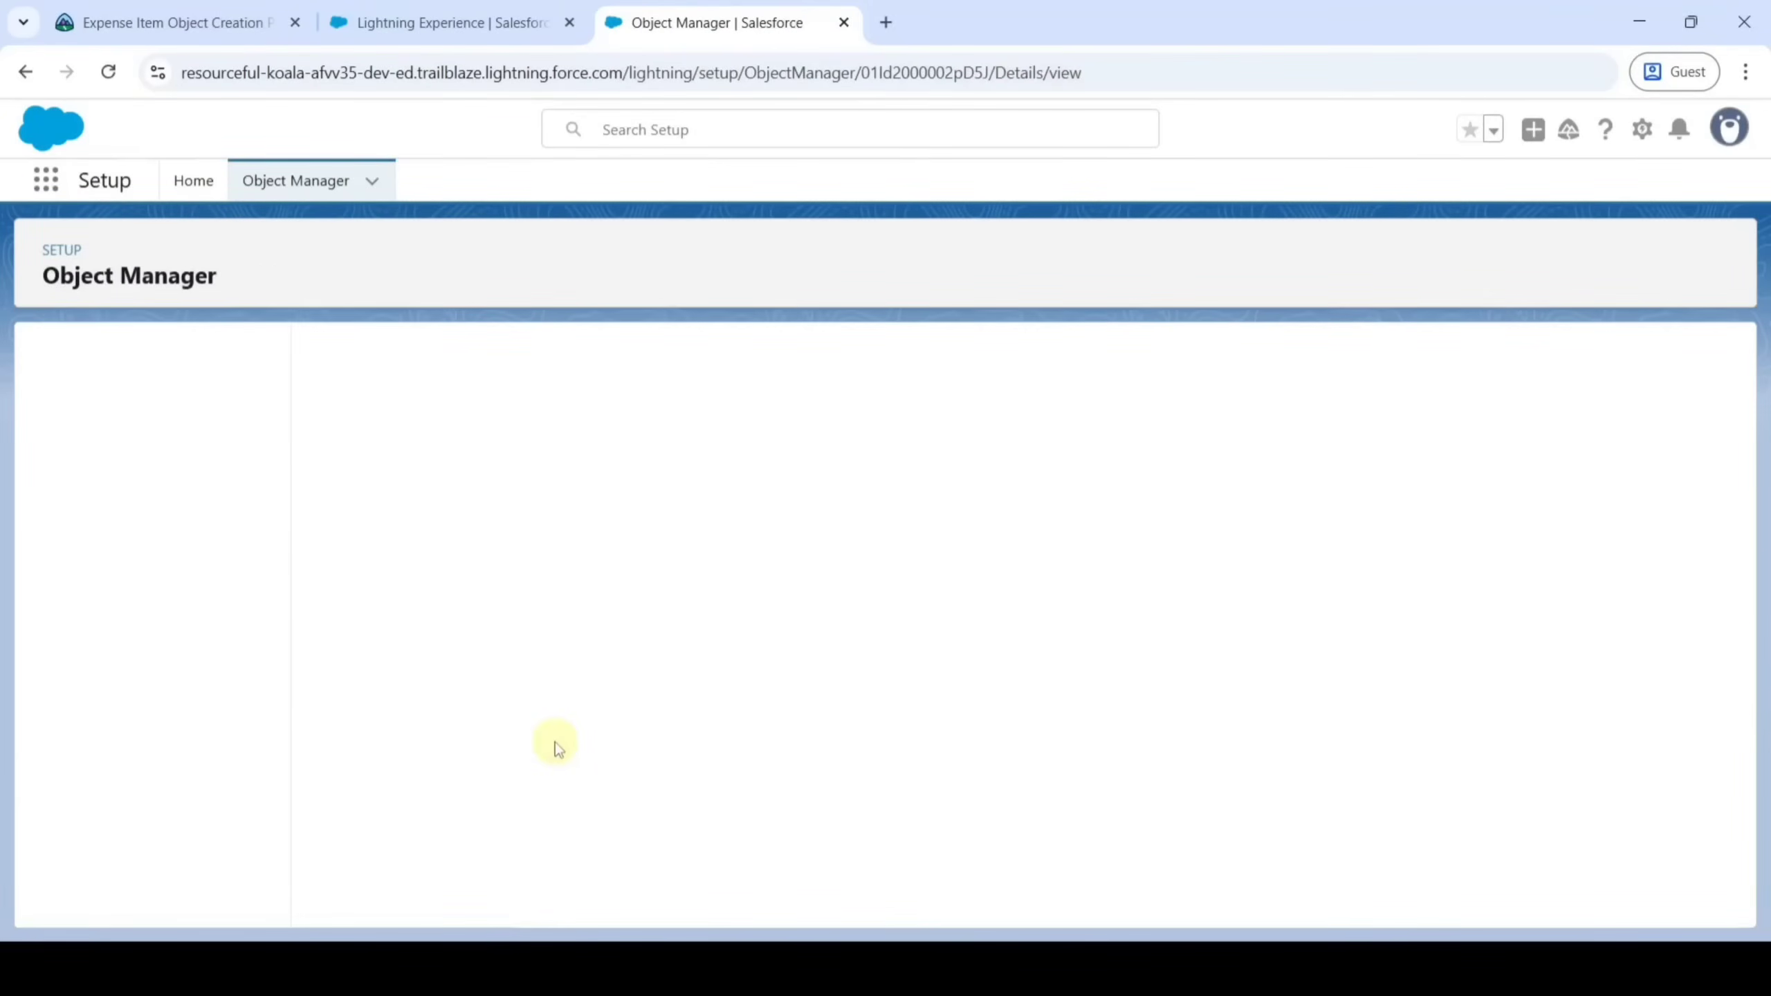
Check the Amount field instructions in Trailhead, then start a new custom field under the Expense Item object's Fields & Relationships
left_click(158, 15)
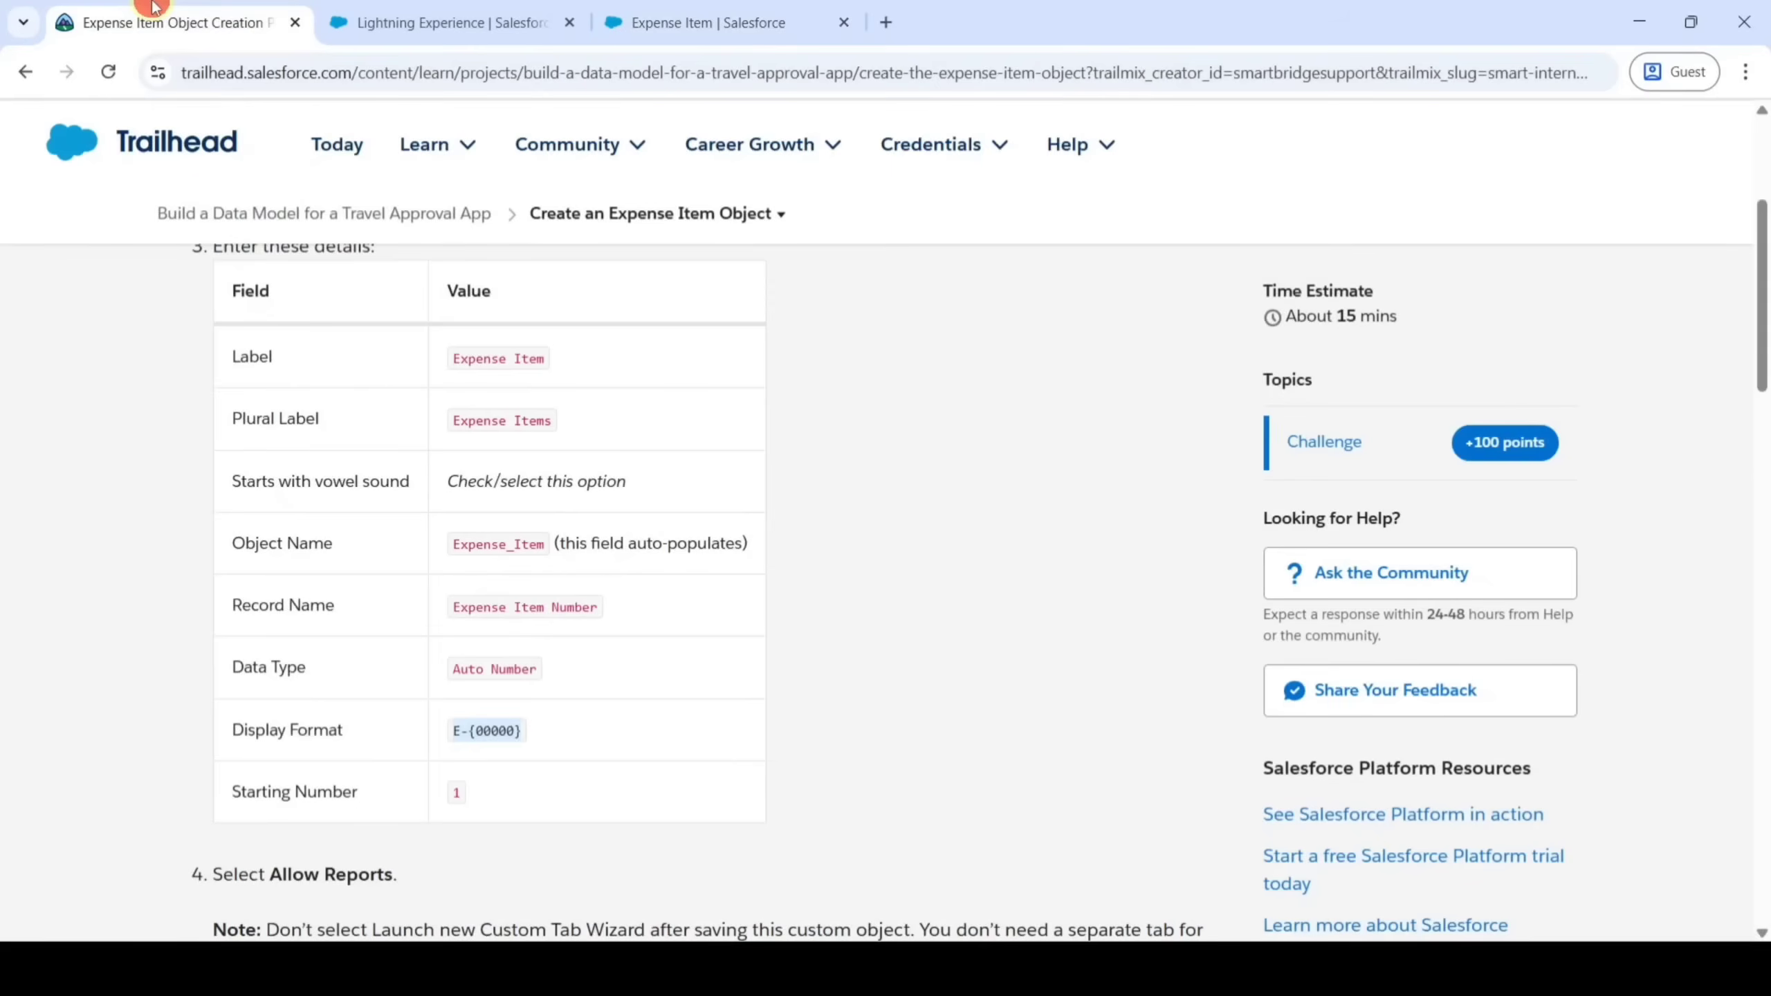
scroll(566, 623, "down", 5)
scroll(567, 623, "down", 2)
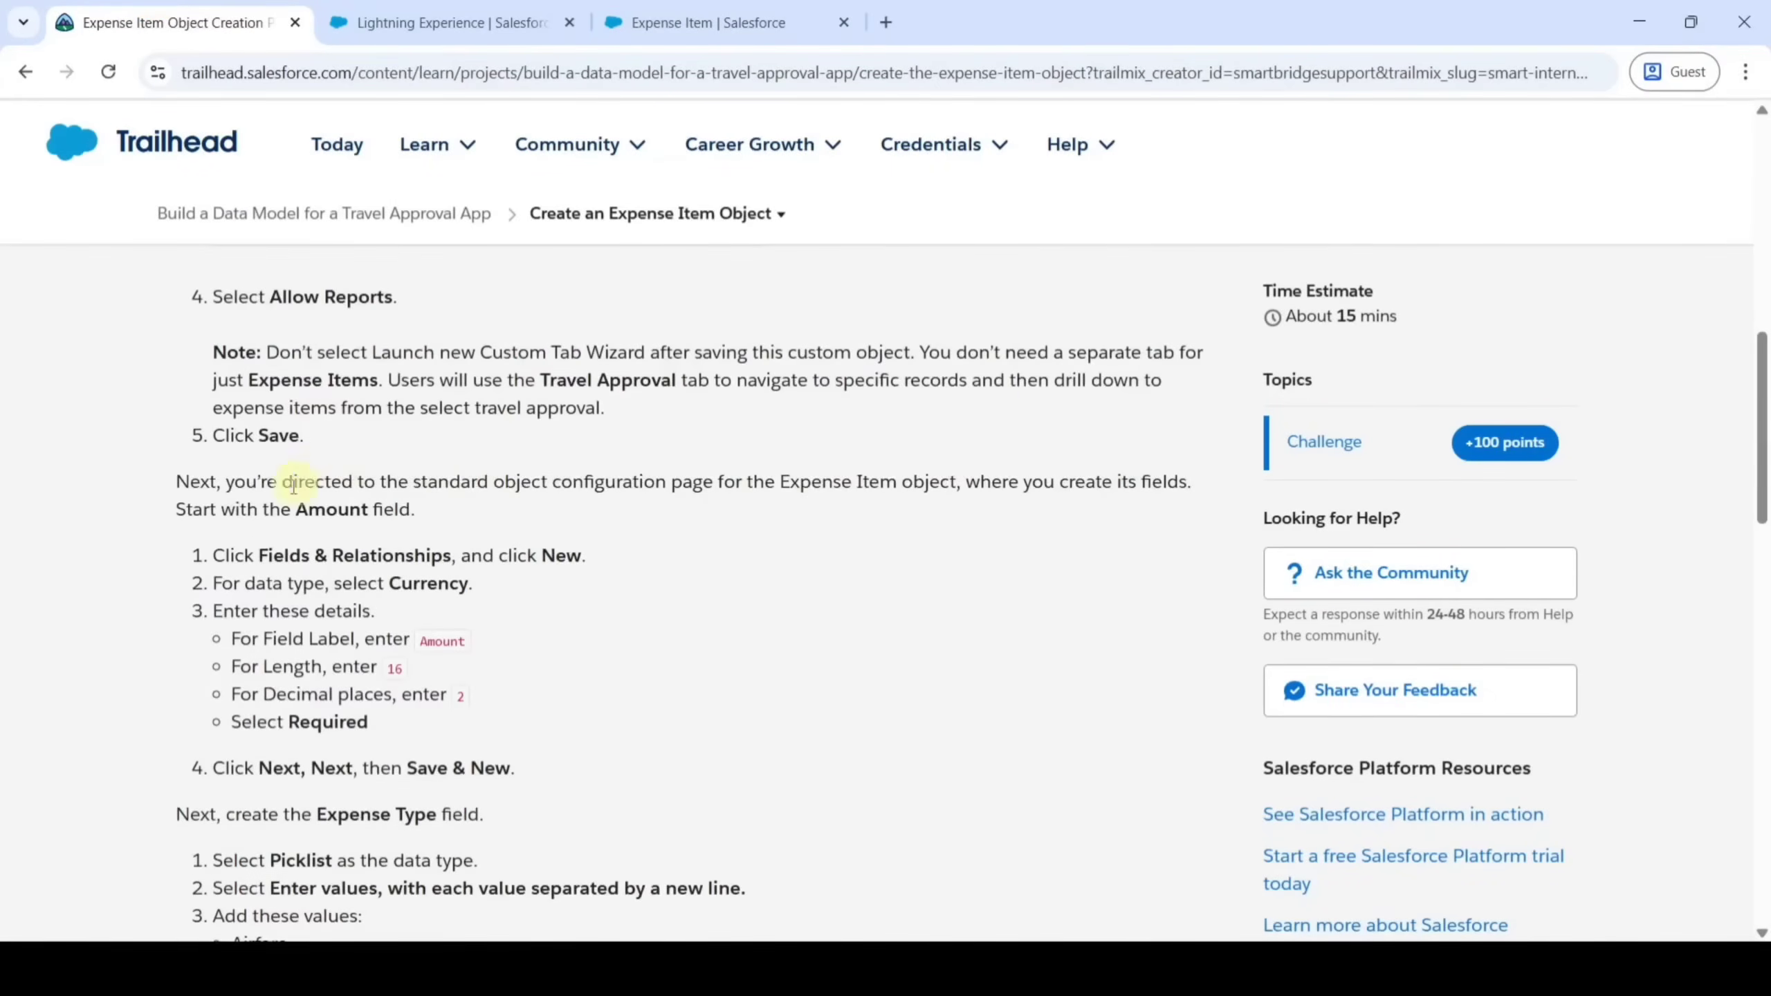
left_click_drag(240, 556, 478, 559)
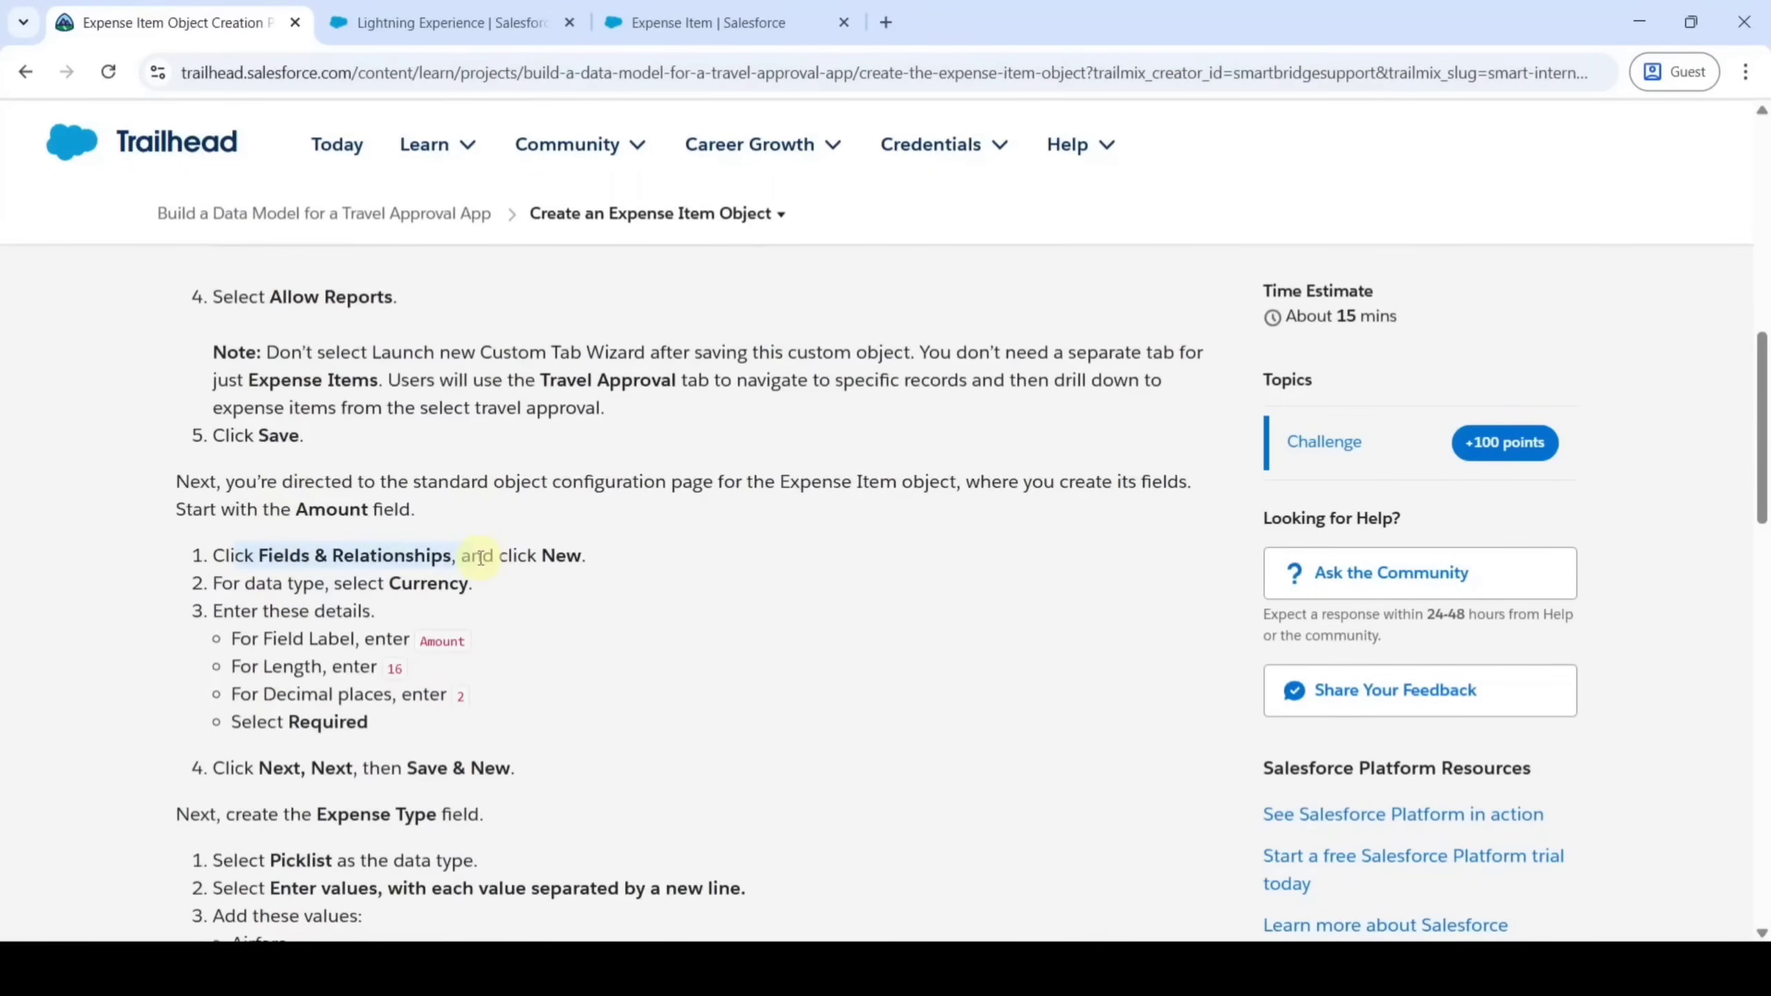
left_click(666, 24)
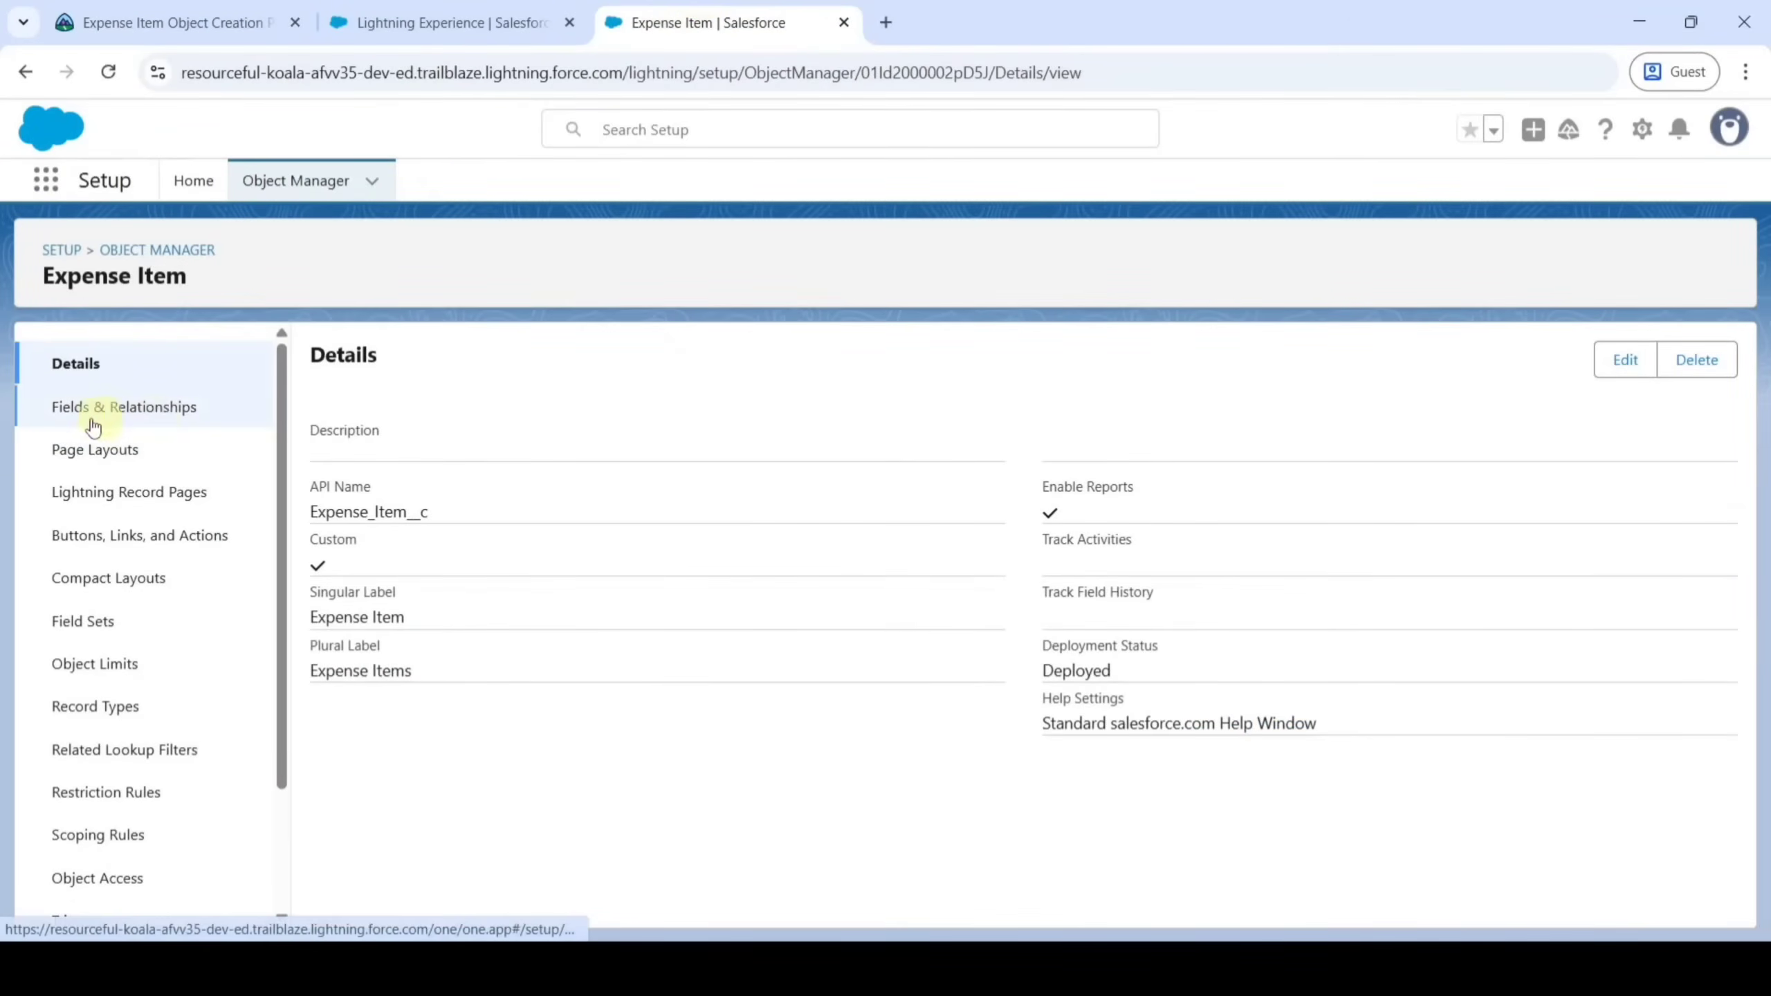
left_click(153, 413)
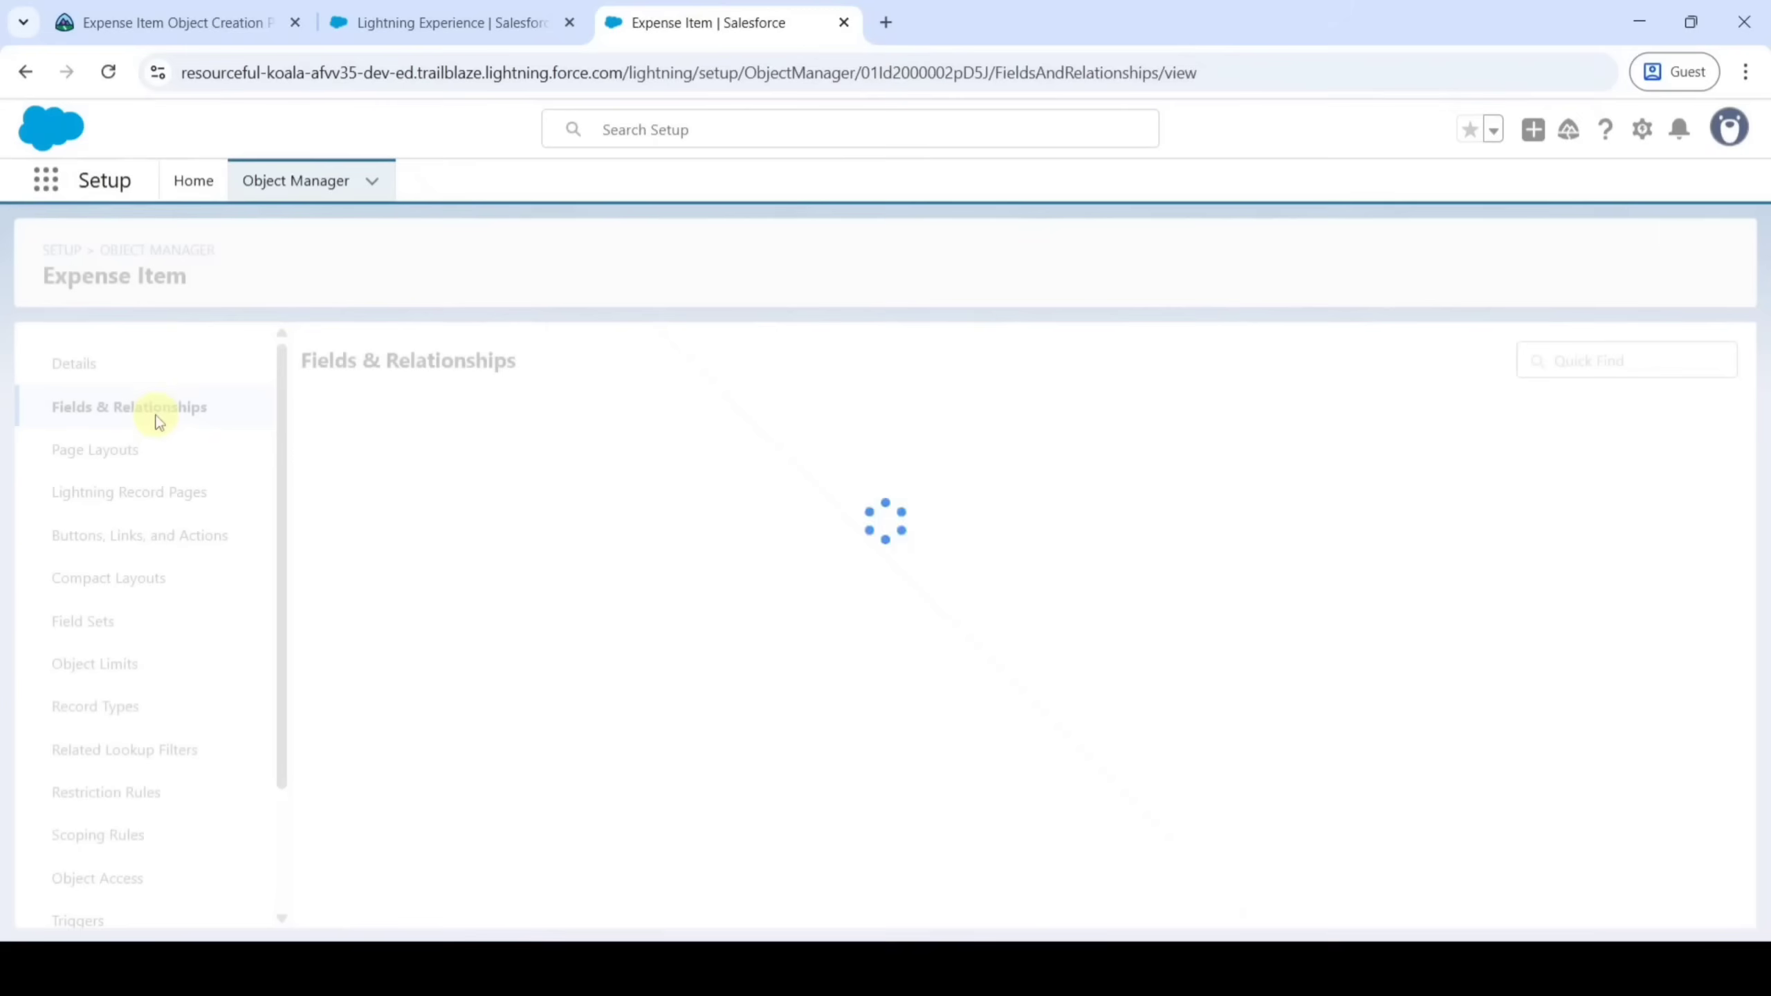
left_click(1245, 360)
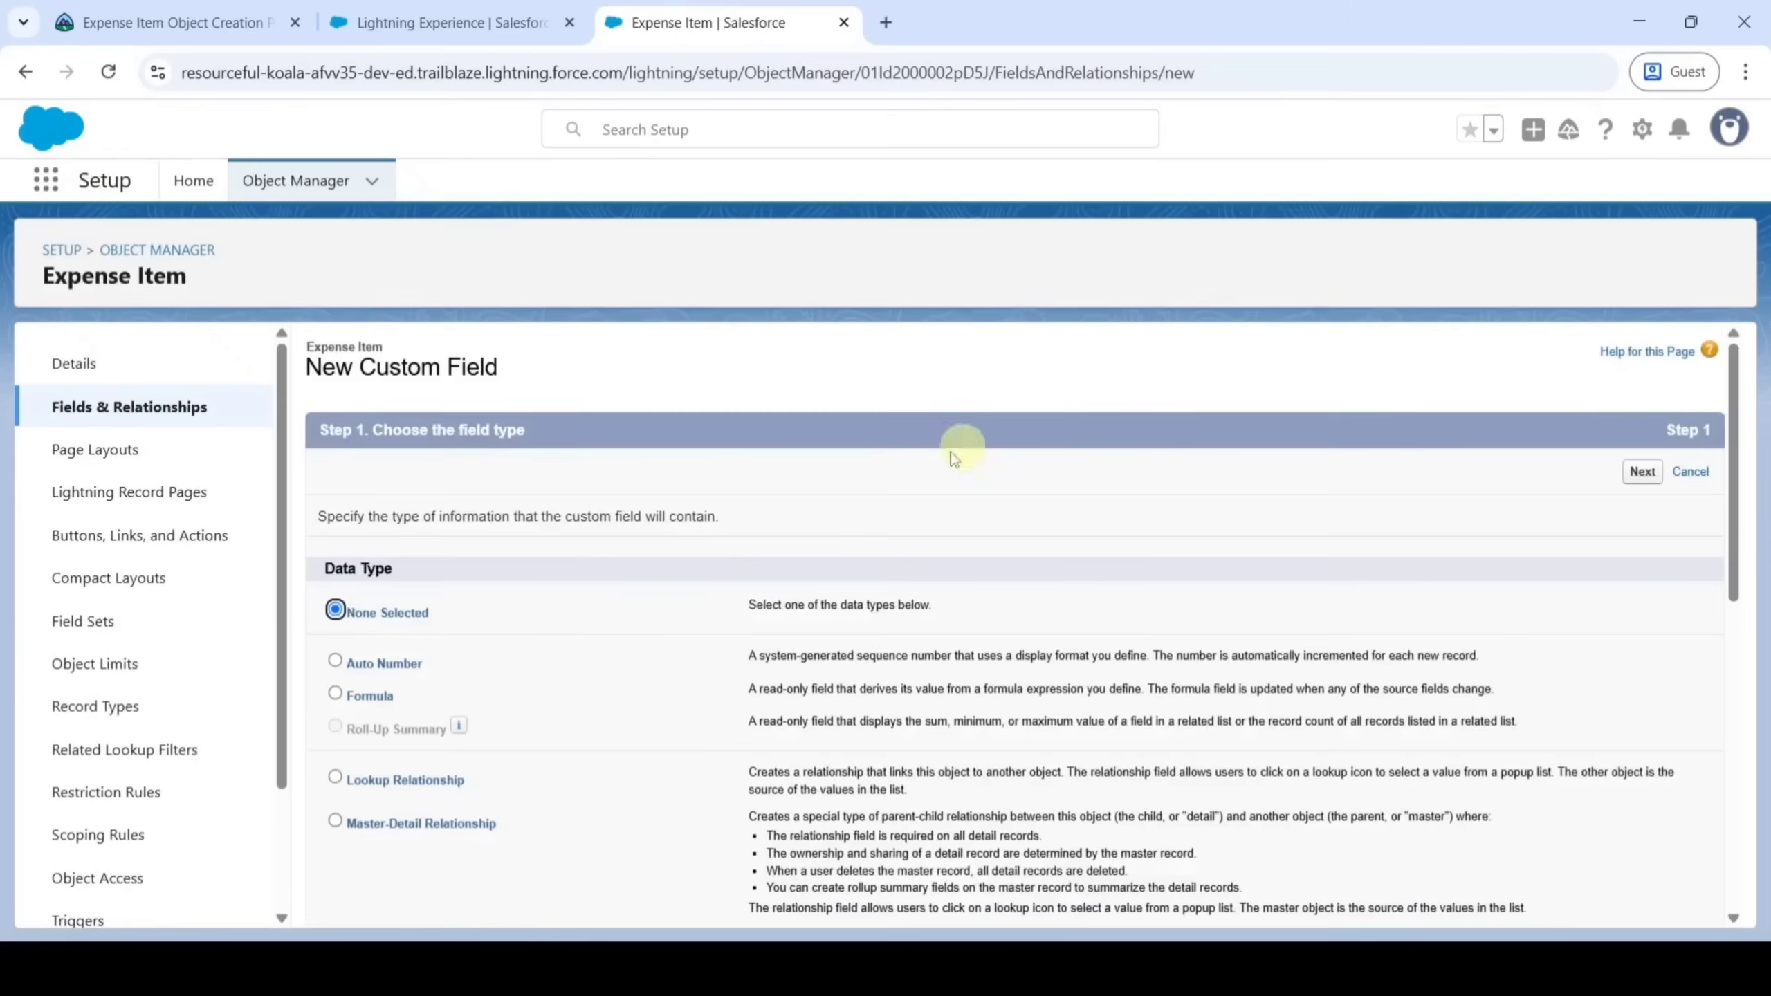
Choose Currency as the new field's data type and continue to the field details
scroll(427, 661, "down", 5)
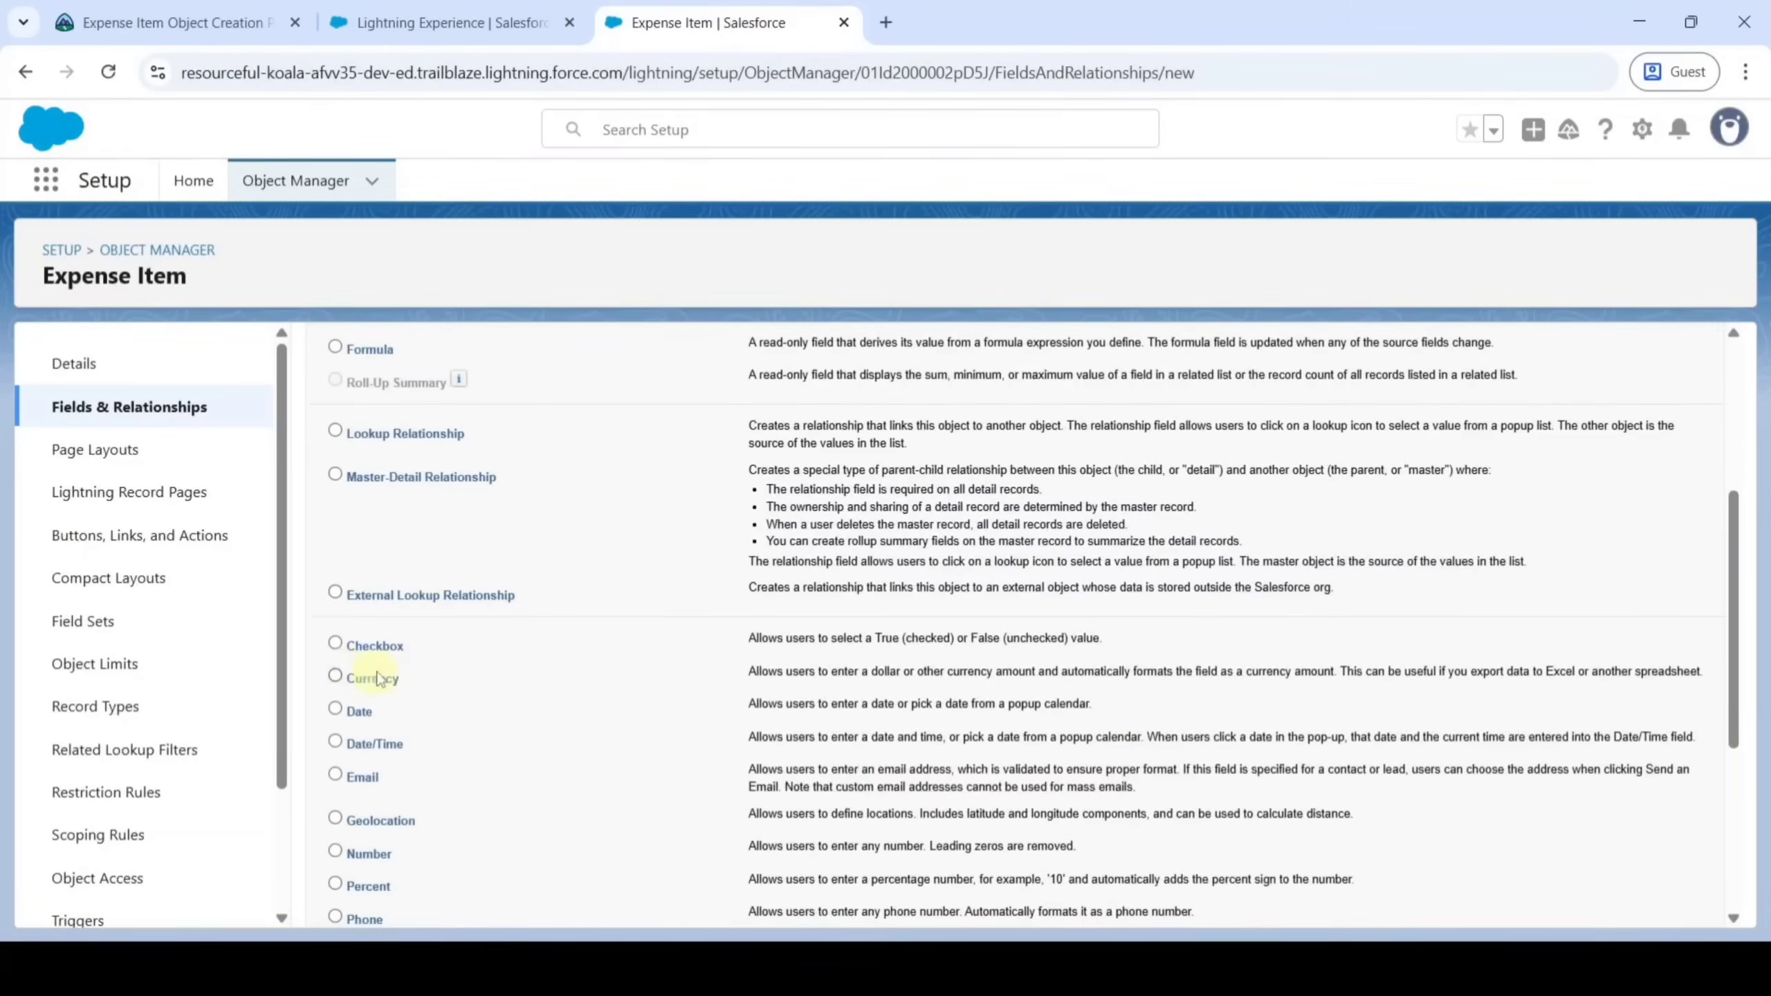
scroll(941, 653, "up", 5)
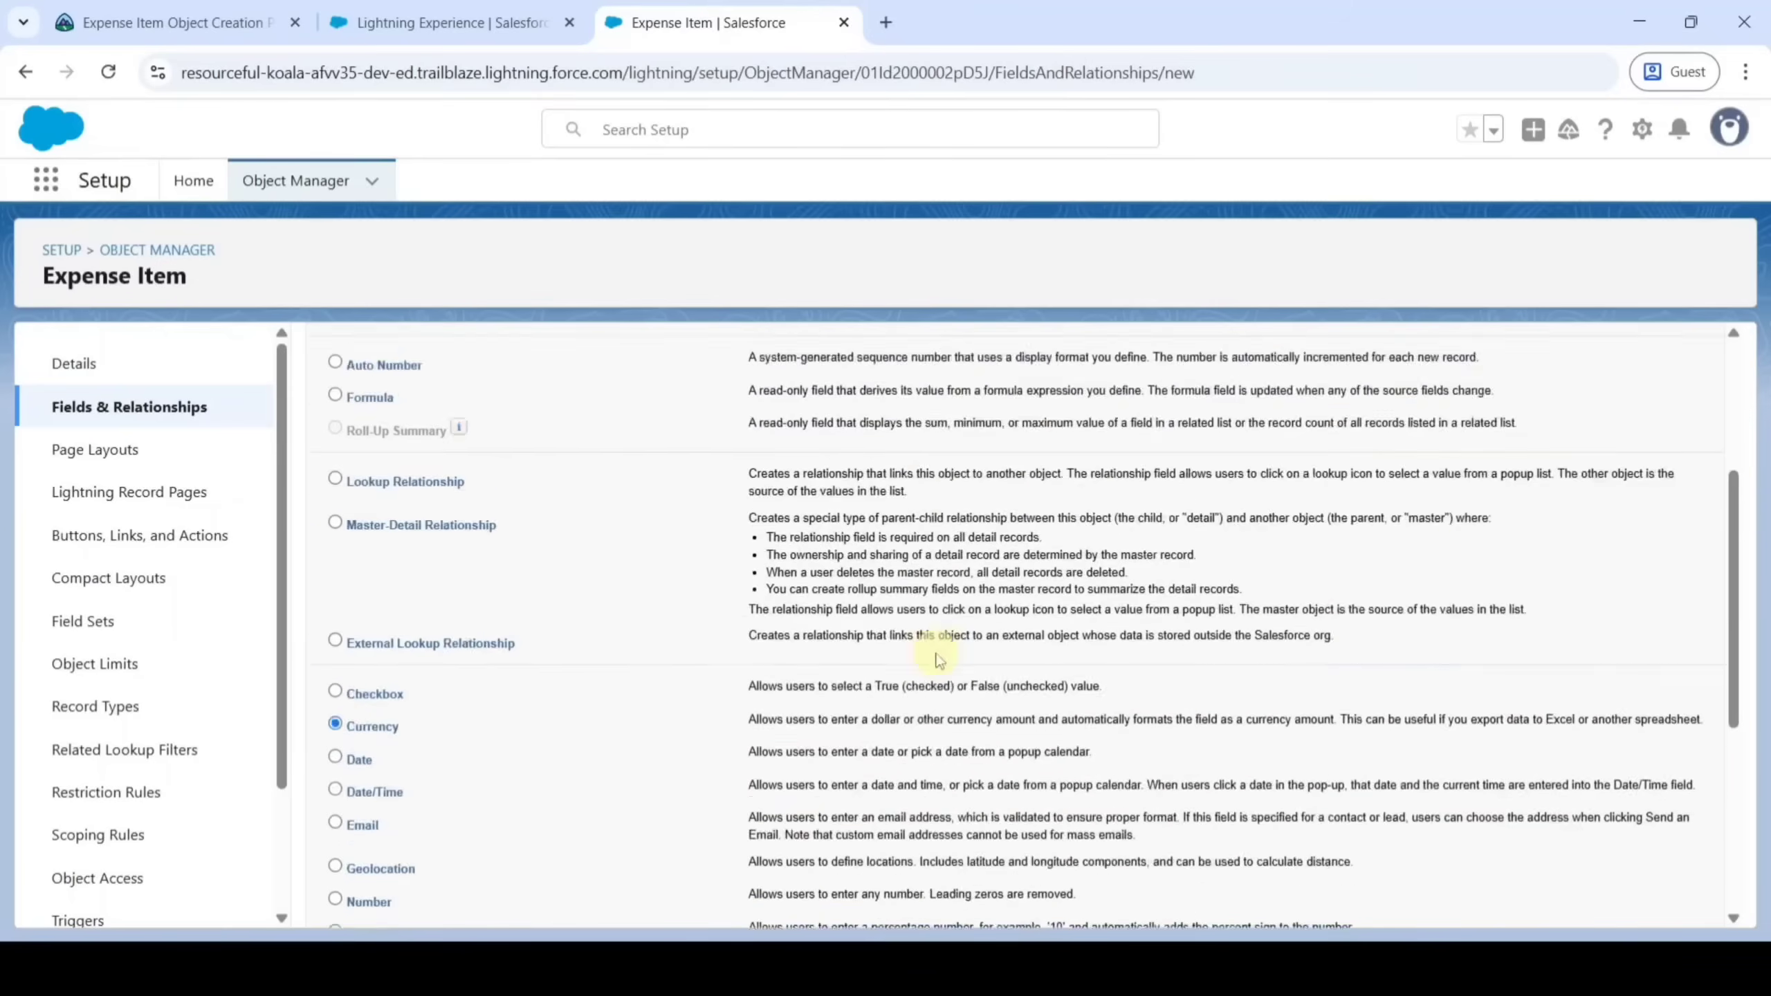
left_click(1645, 472)
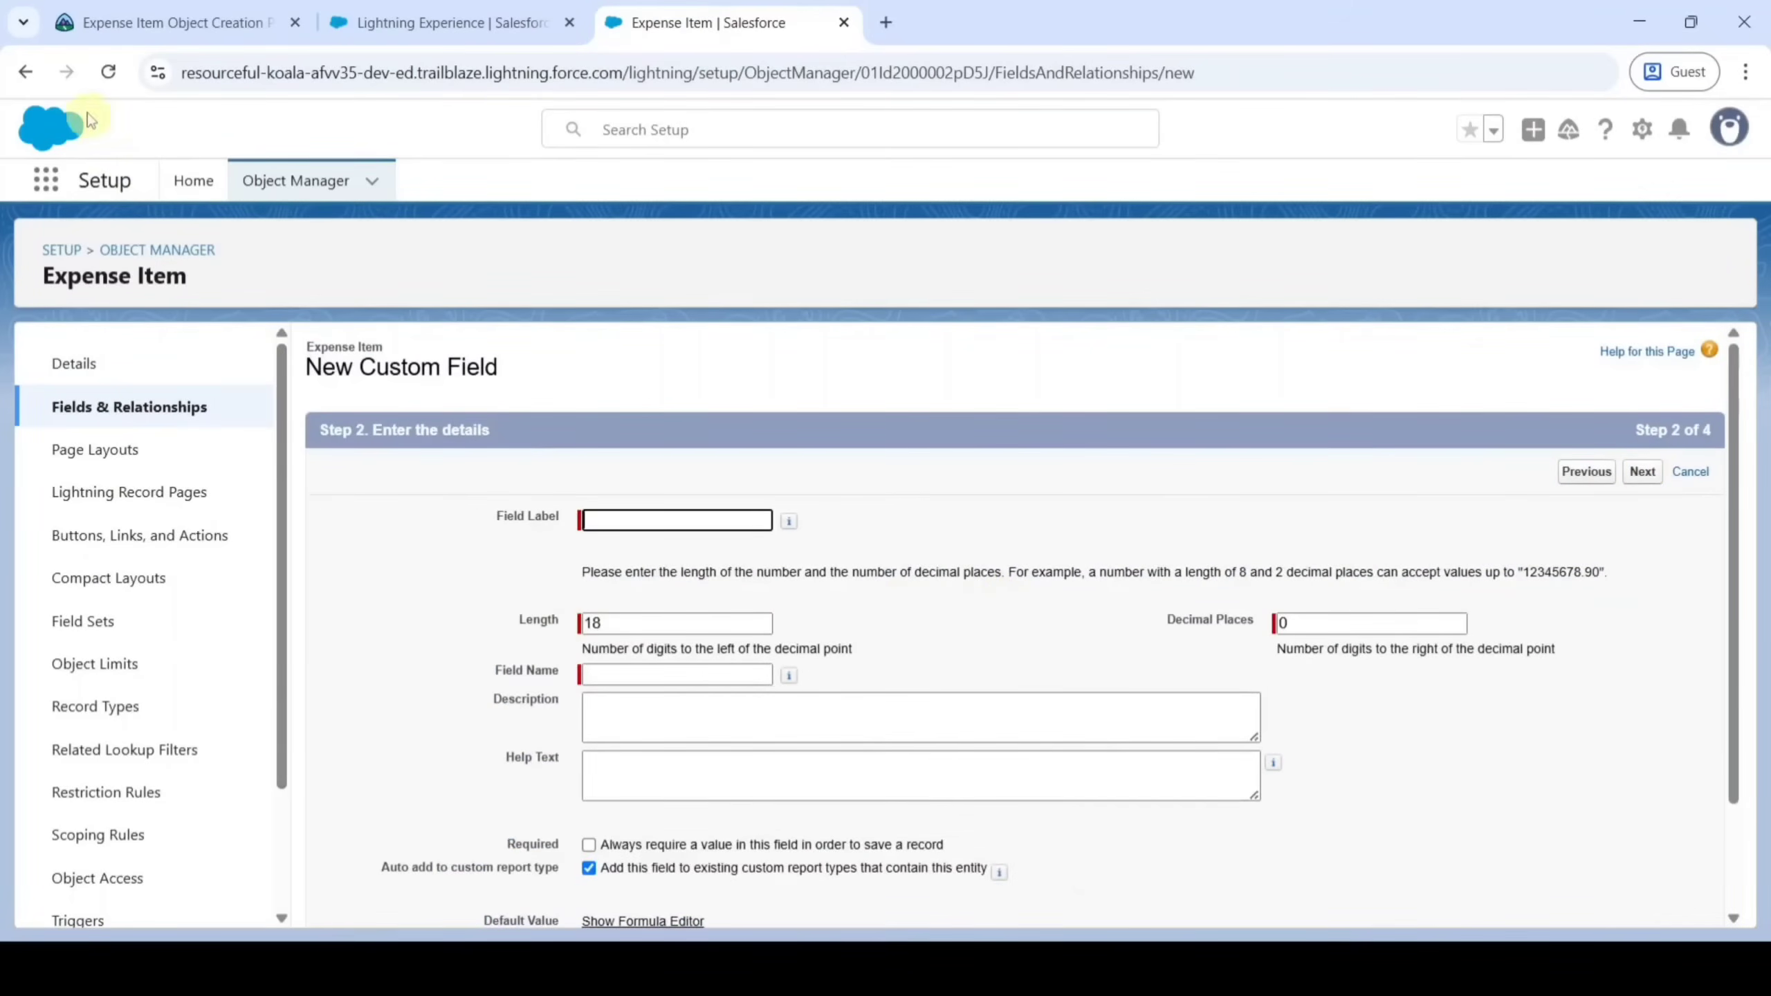
Copy the label Amount from the Trailhead instructions and enter it as the currency field's label
left_click(171, 22)
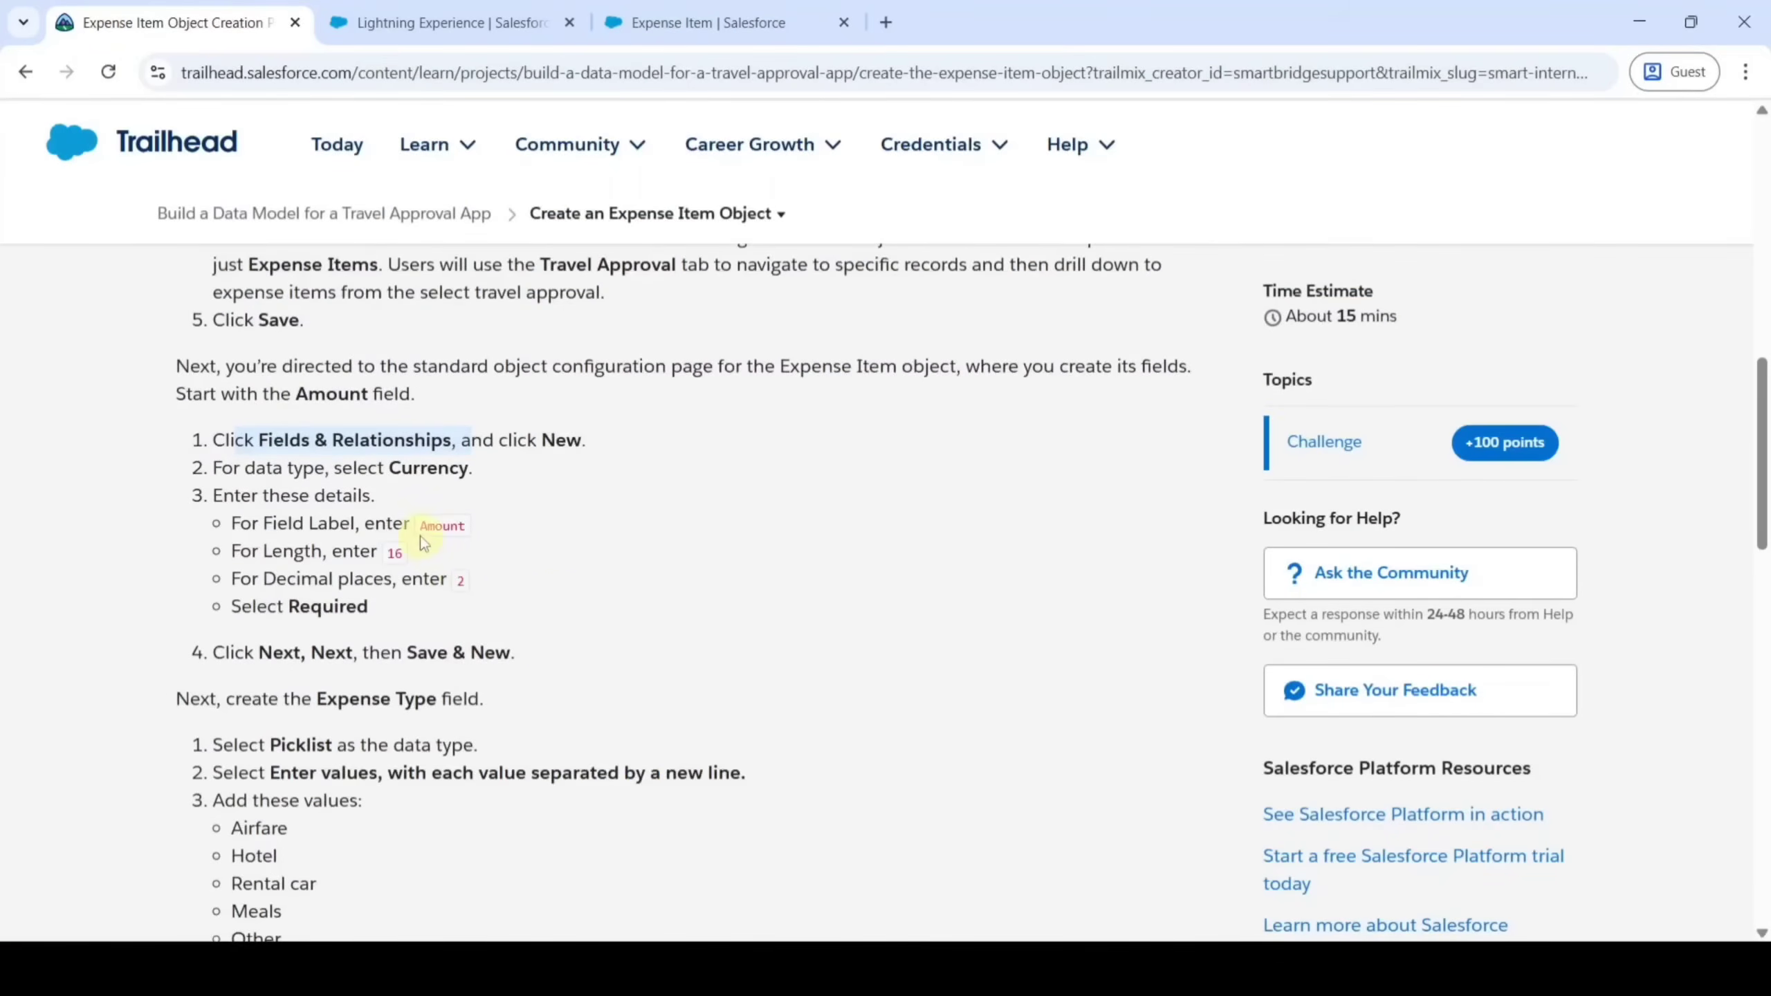
left_click_drag(420, 526, 462, 531)
right_click(463, 531)
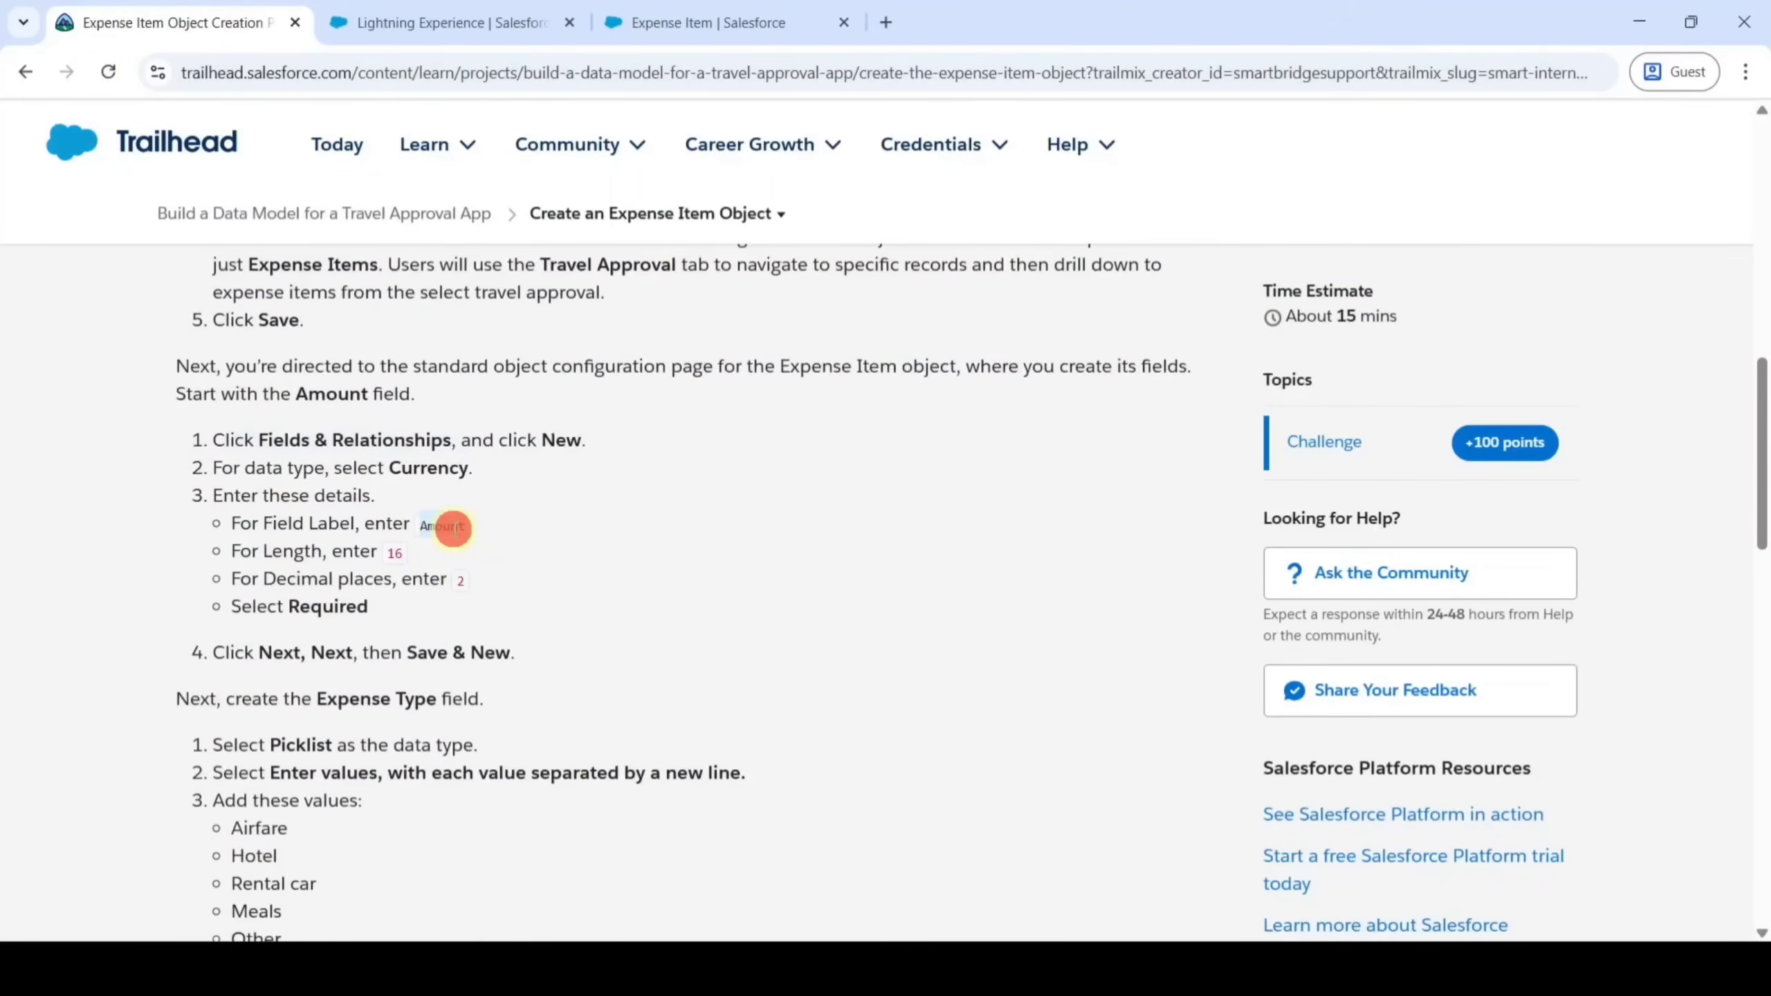
left_click(516, 558)
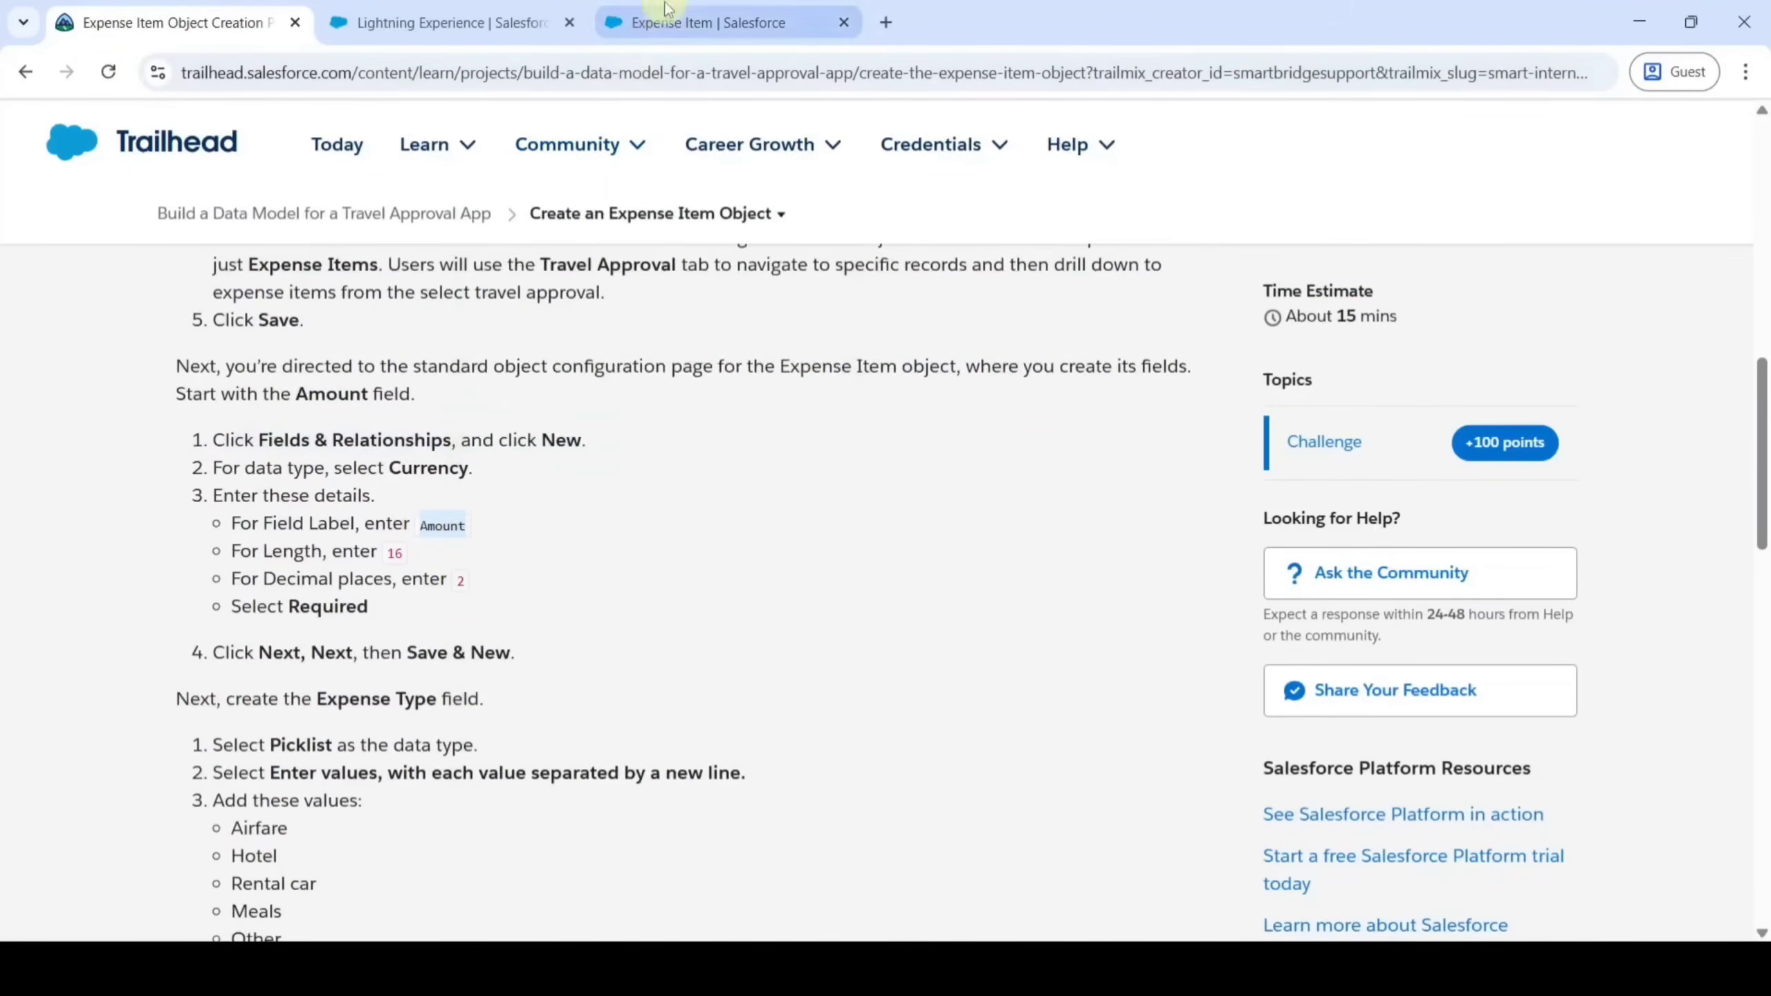
left_click(697, 22)
left_click(656, 518)
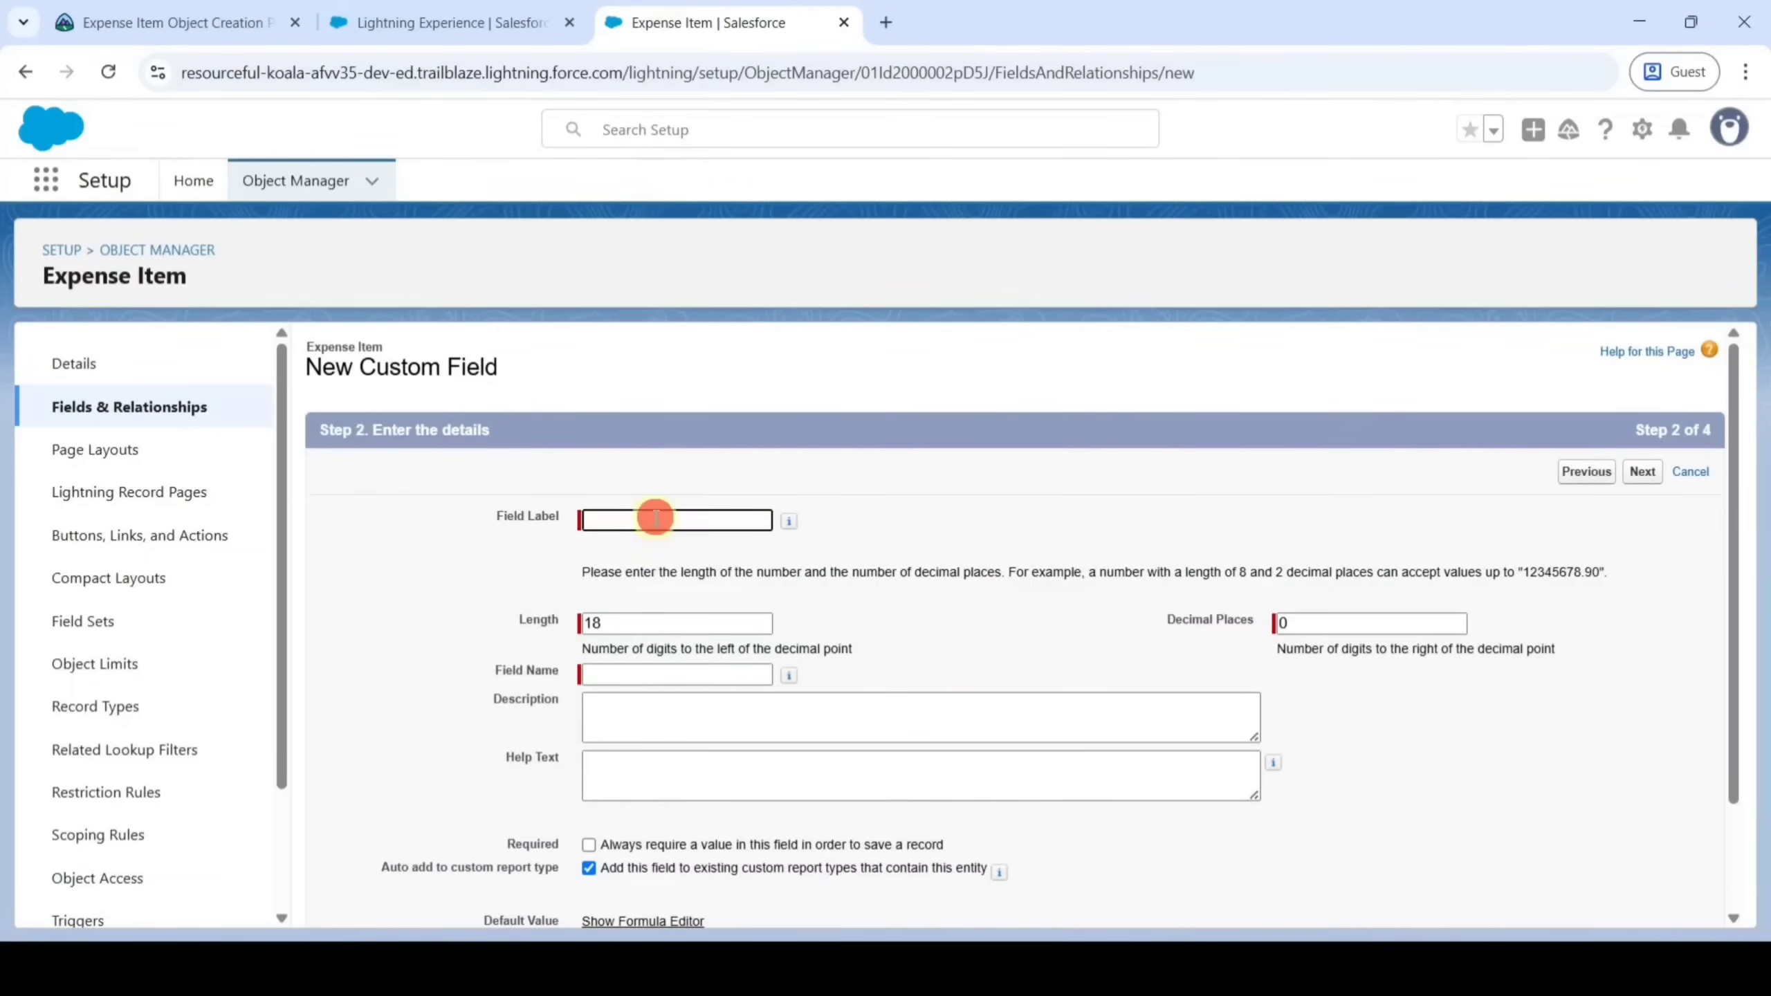
key("ctrl+v")
left_click(893, 515)
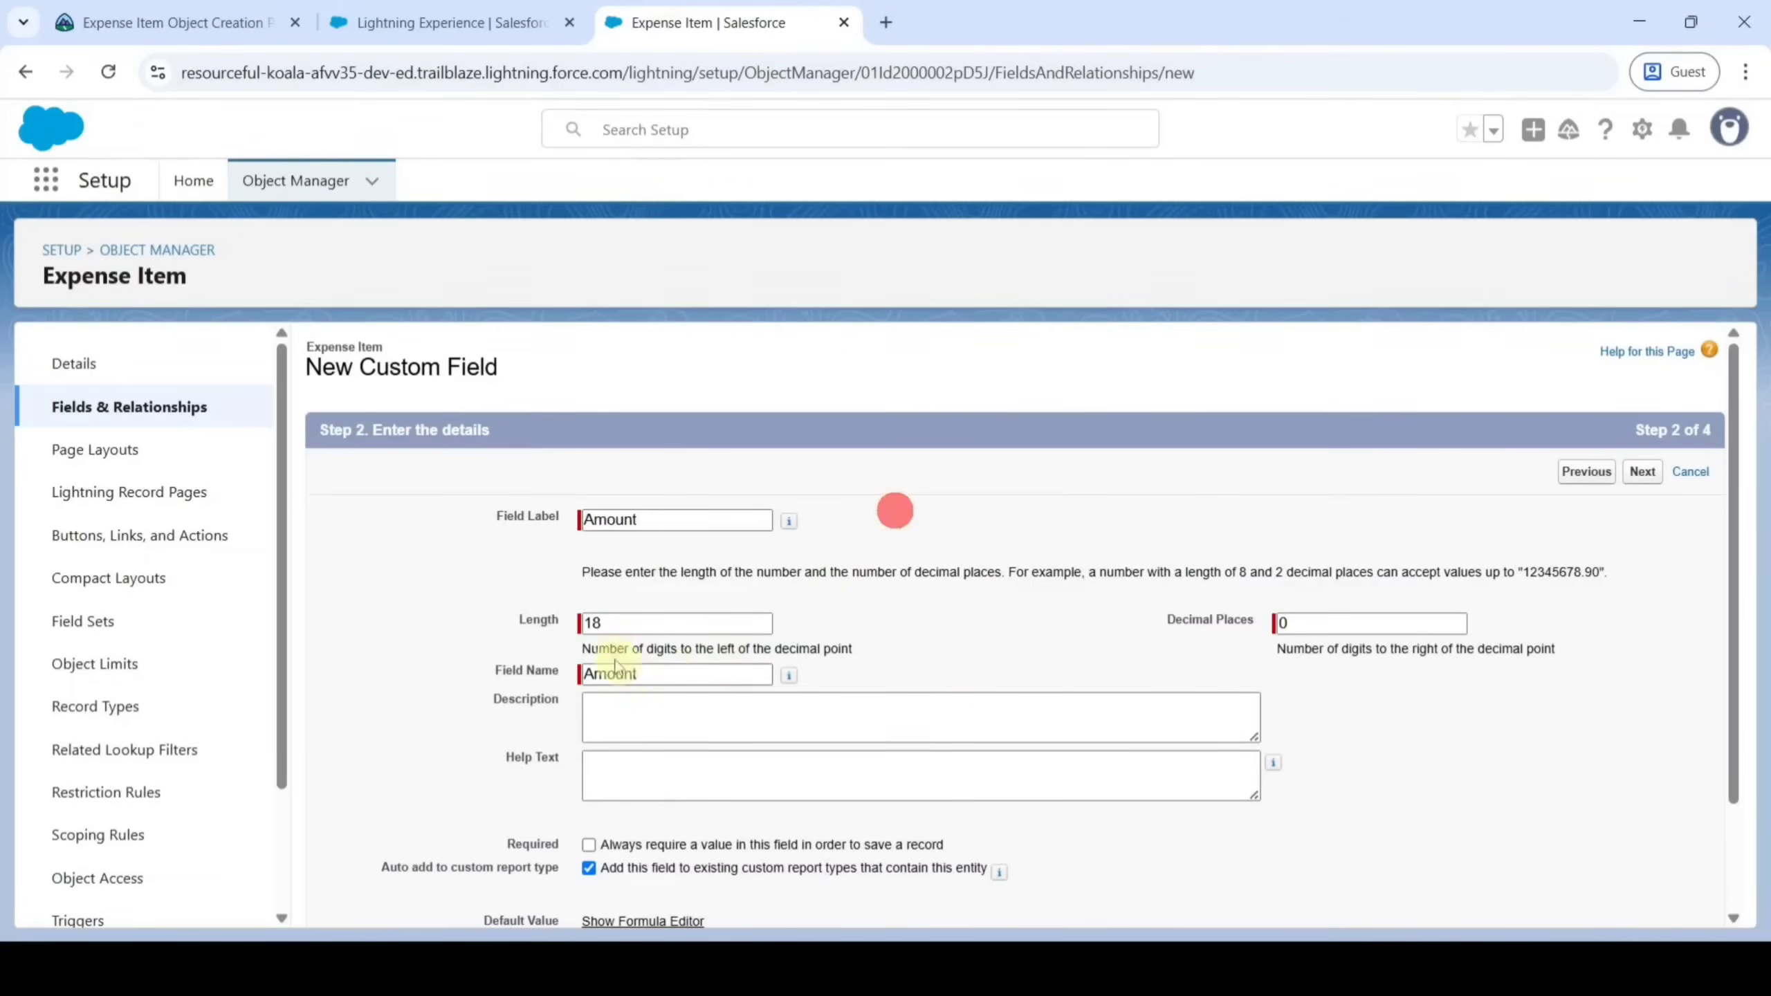
Set the Amount field's length to 16 and its decimal places to 2
left_click(618, 626)
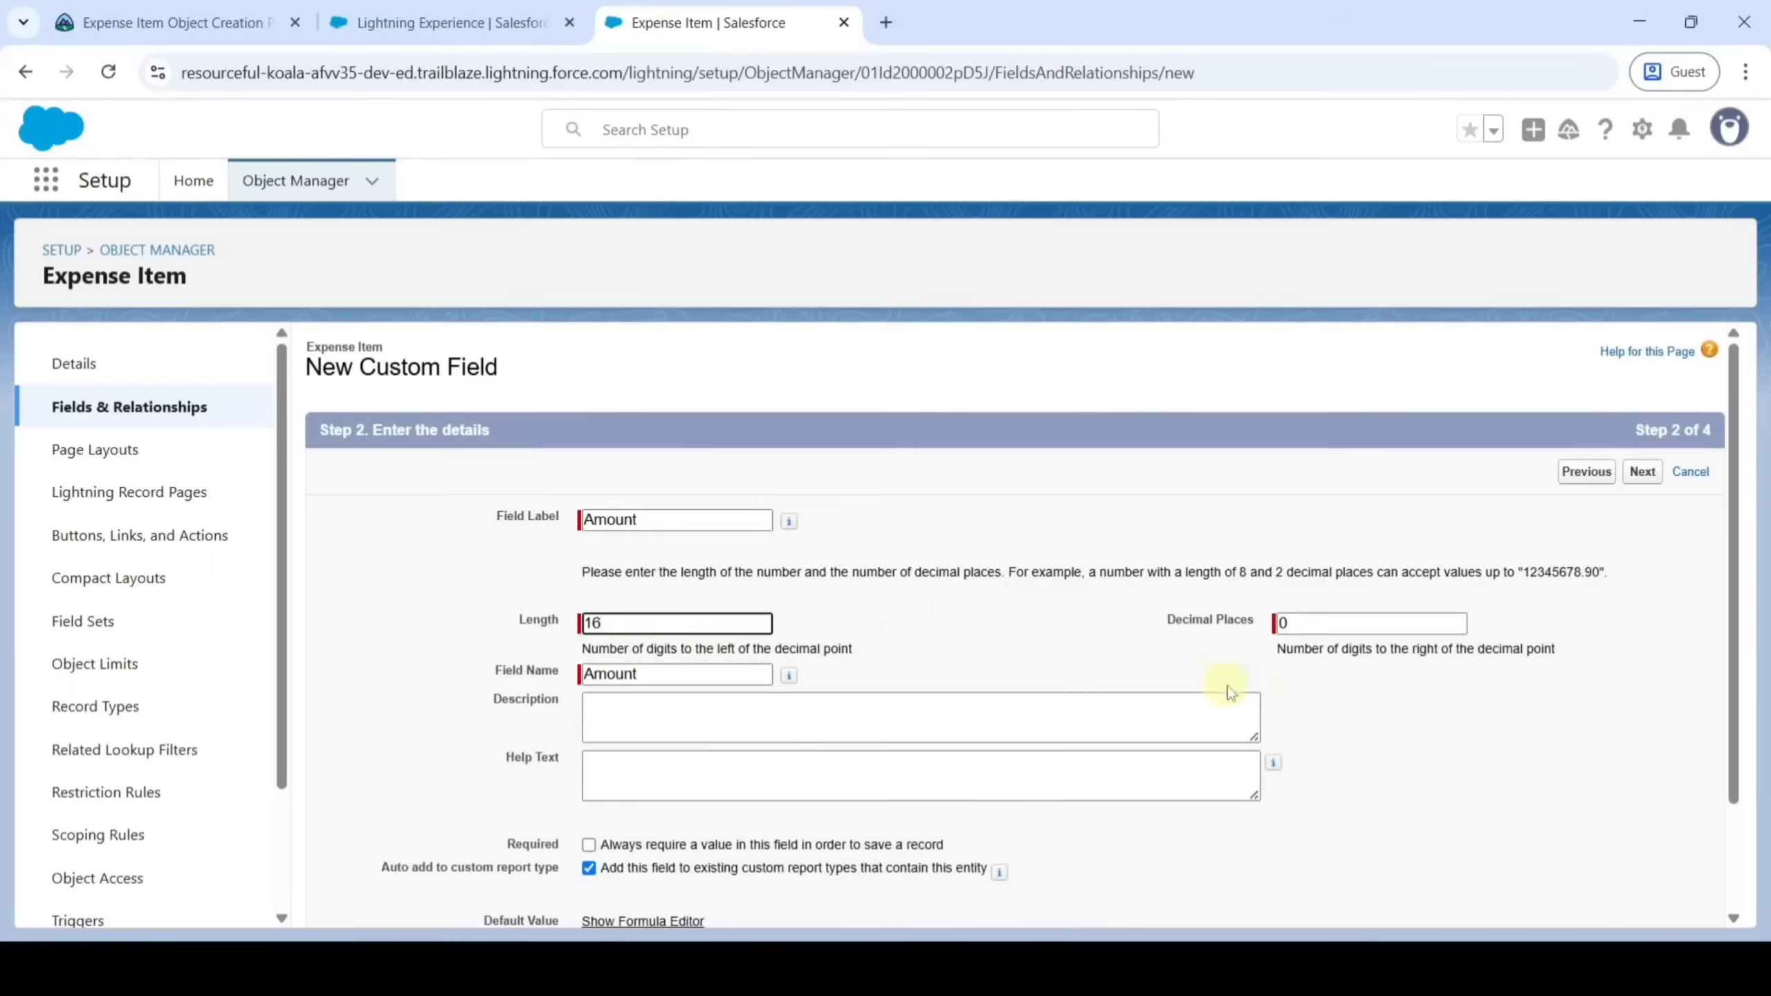
double_click(1312, 623)
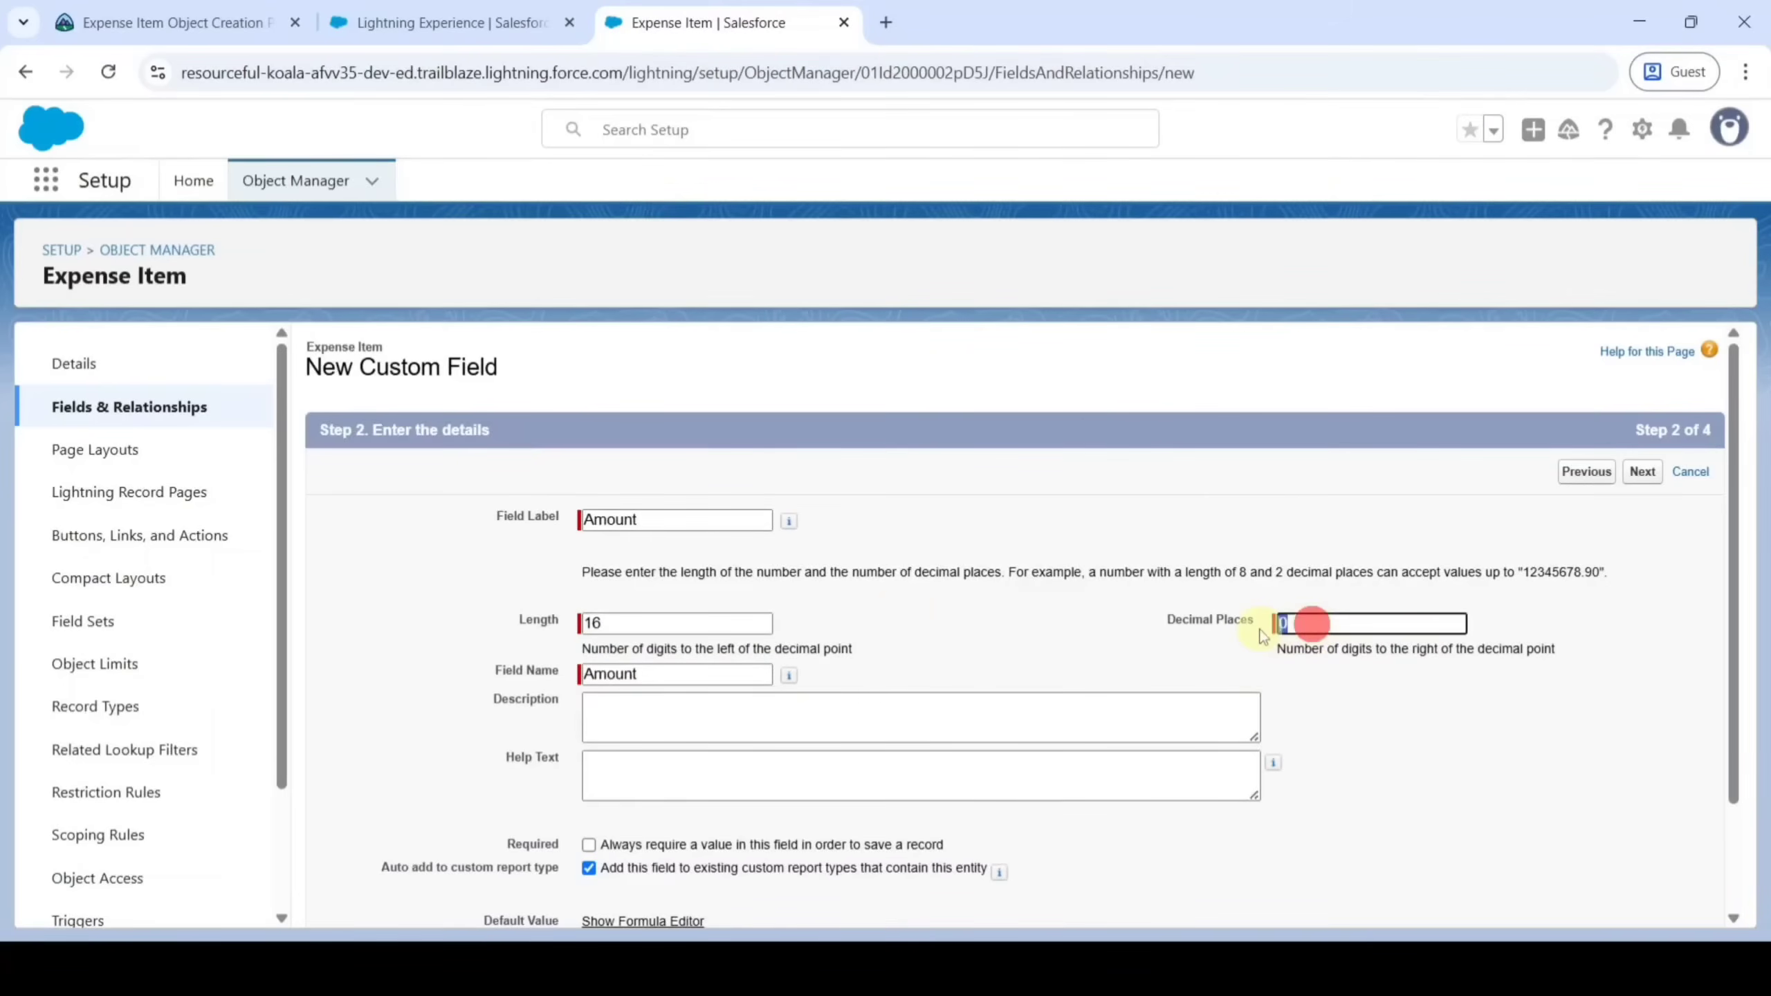
key("BackSpace")
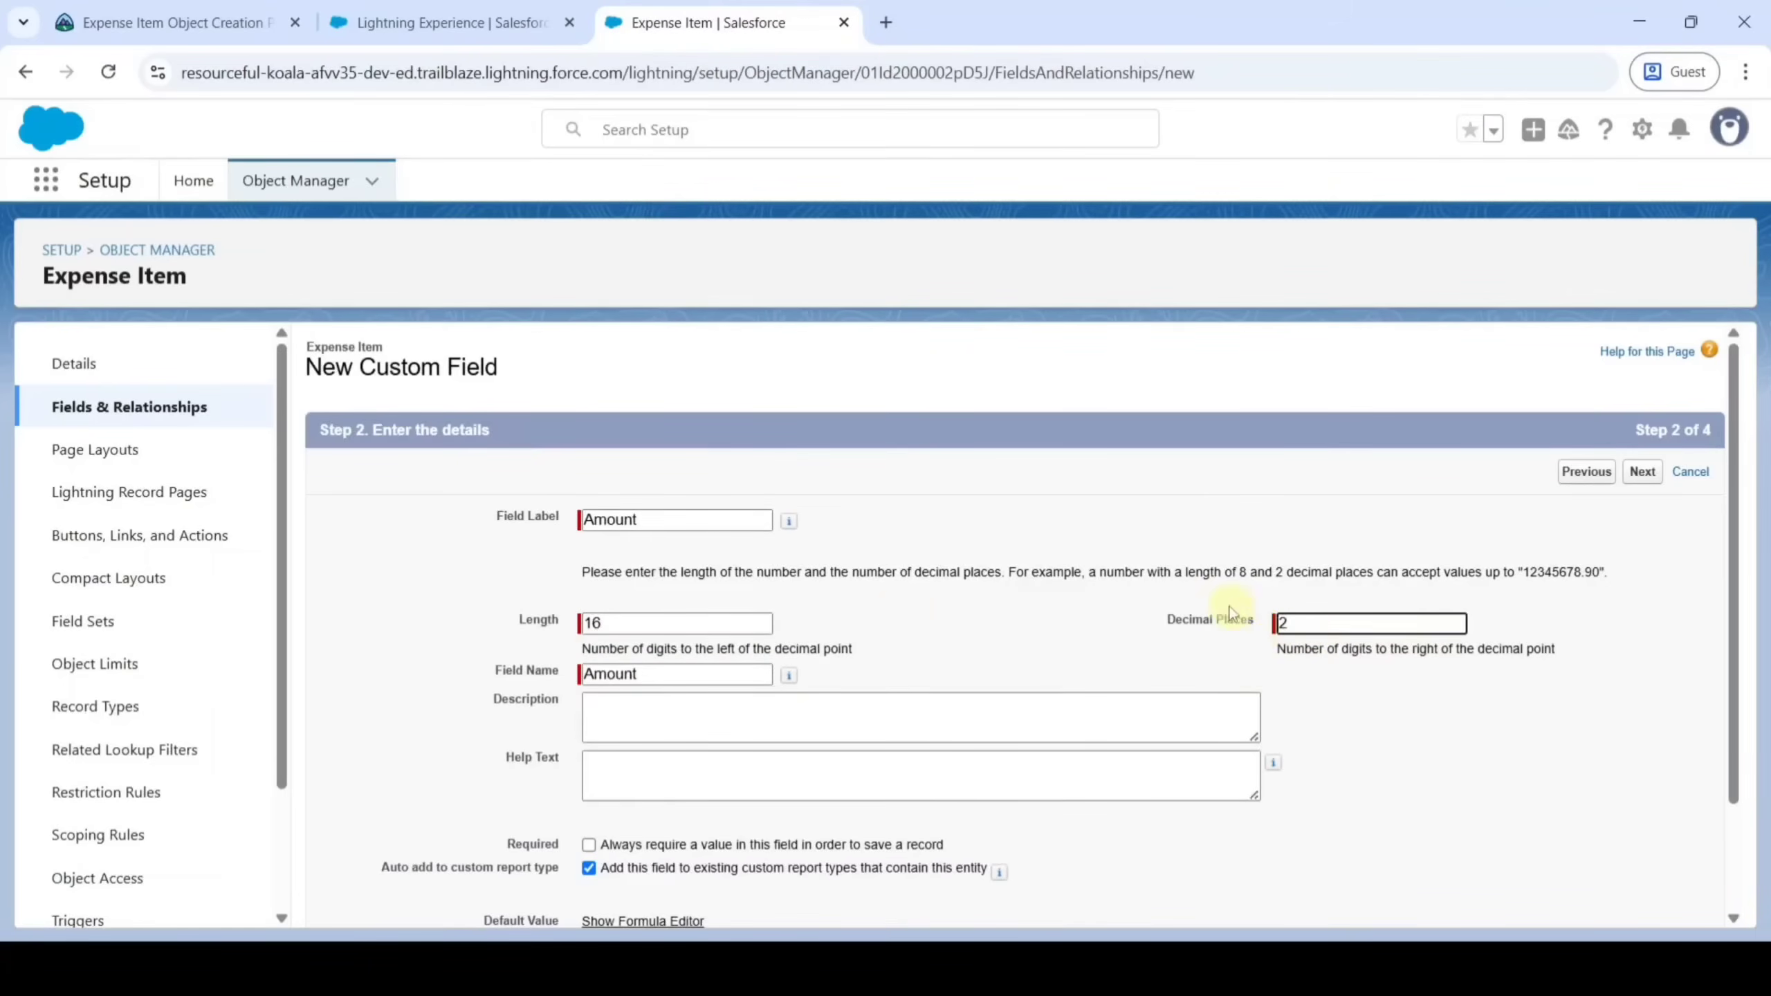
left_click(1113, 594)
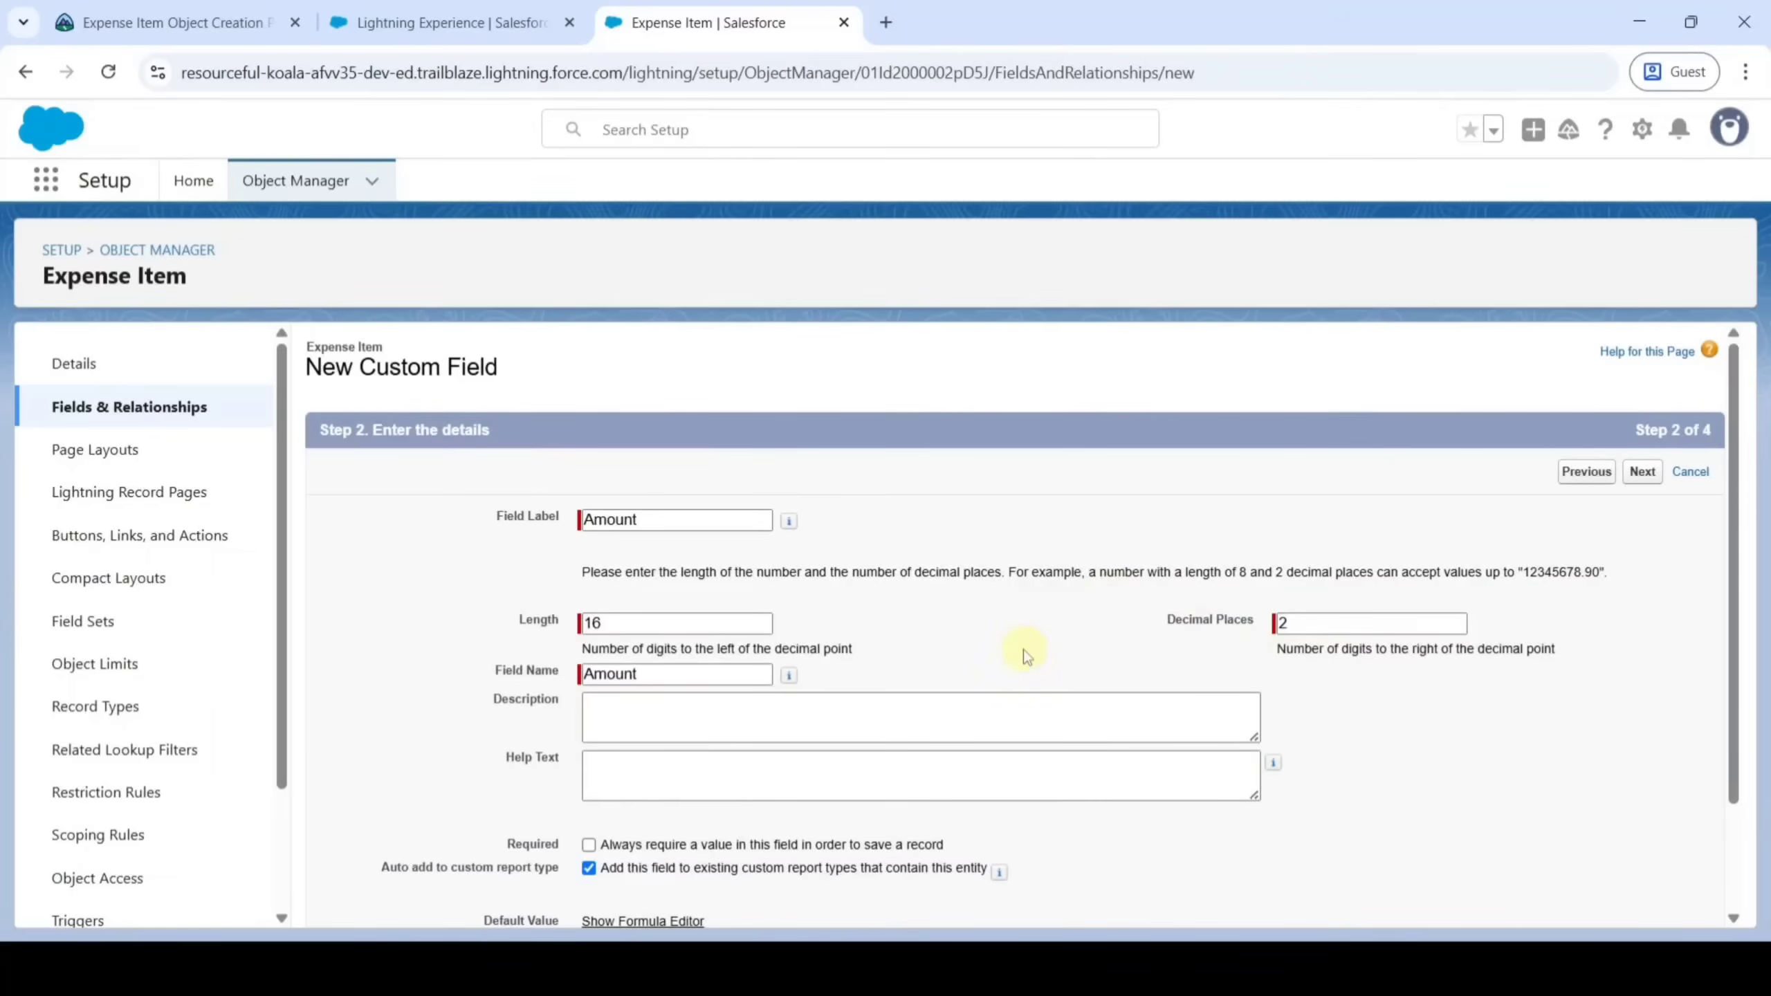
Accept the default field-level security and page layout for the Amount field, save it and start another new field
left_click(1646, 472)
left_click(1640, 481)
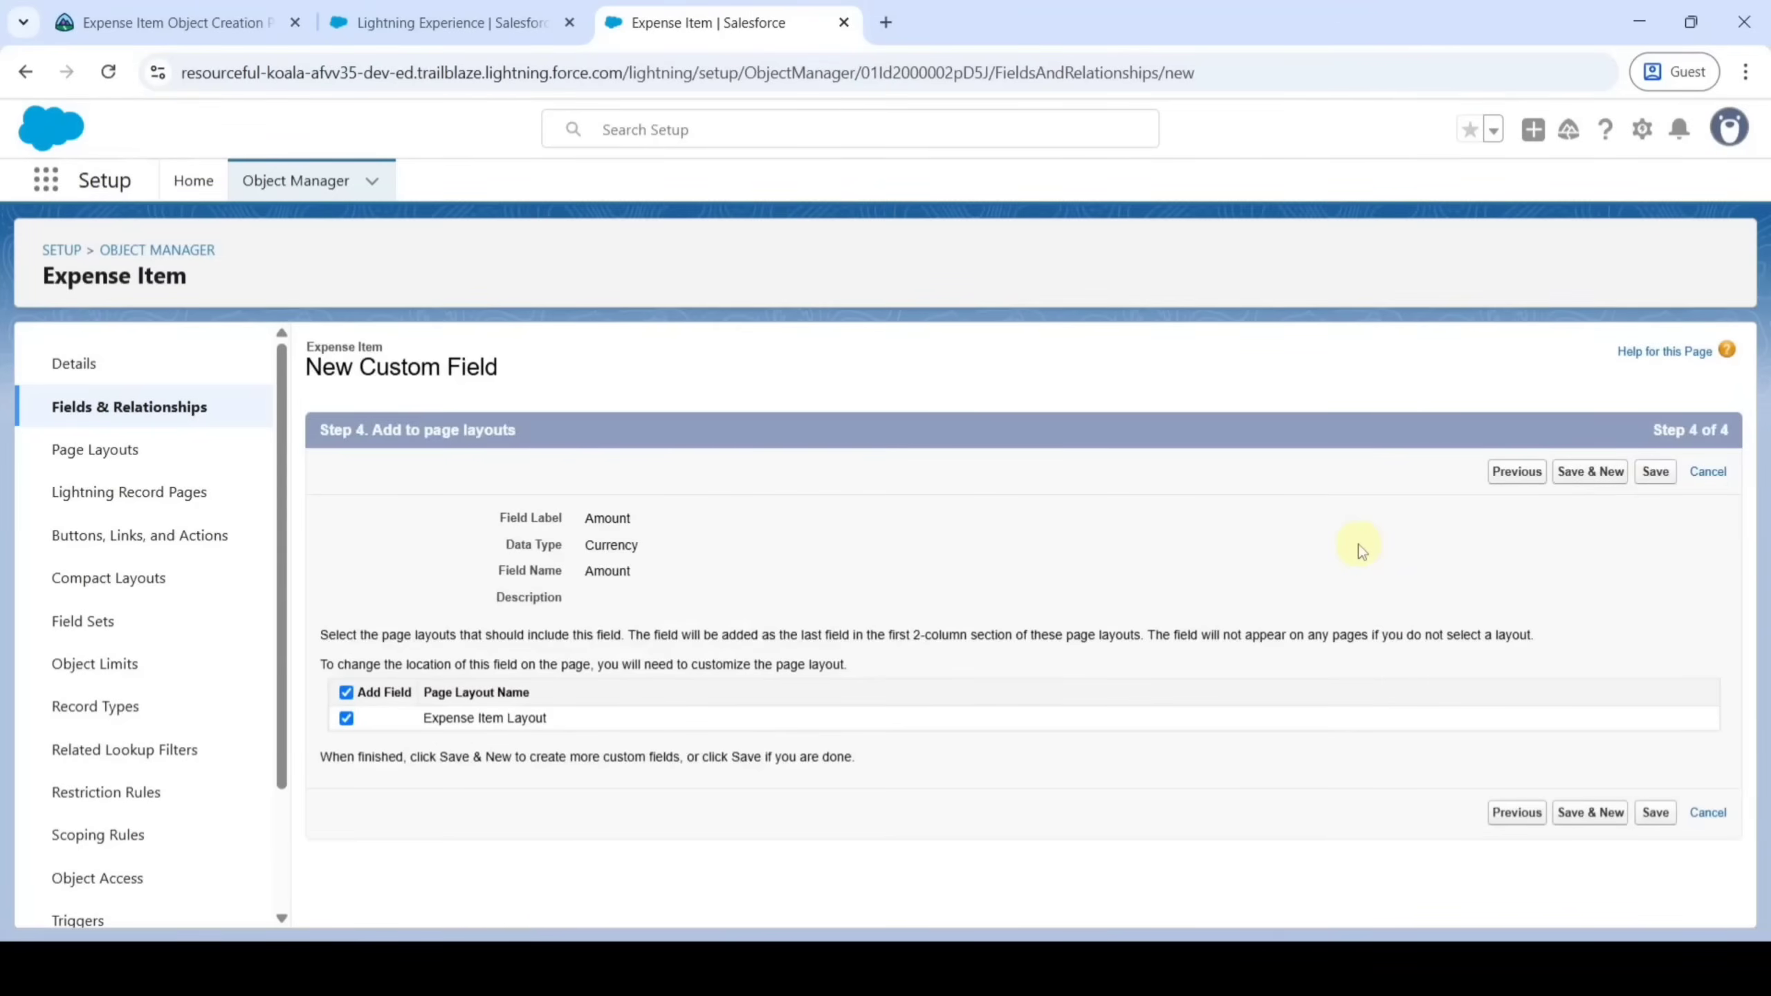
left_click(1577, 473)
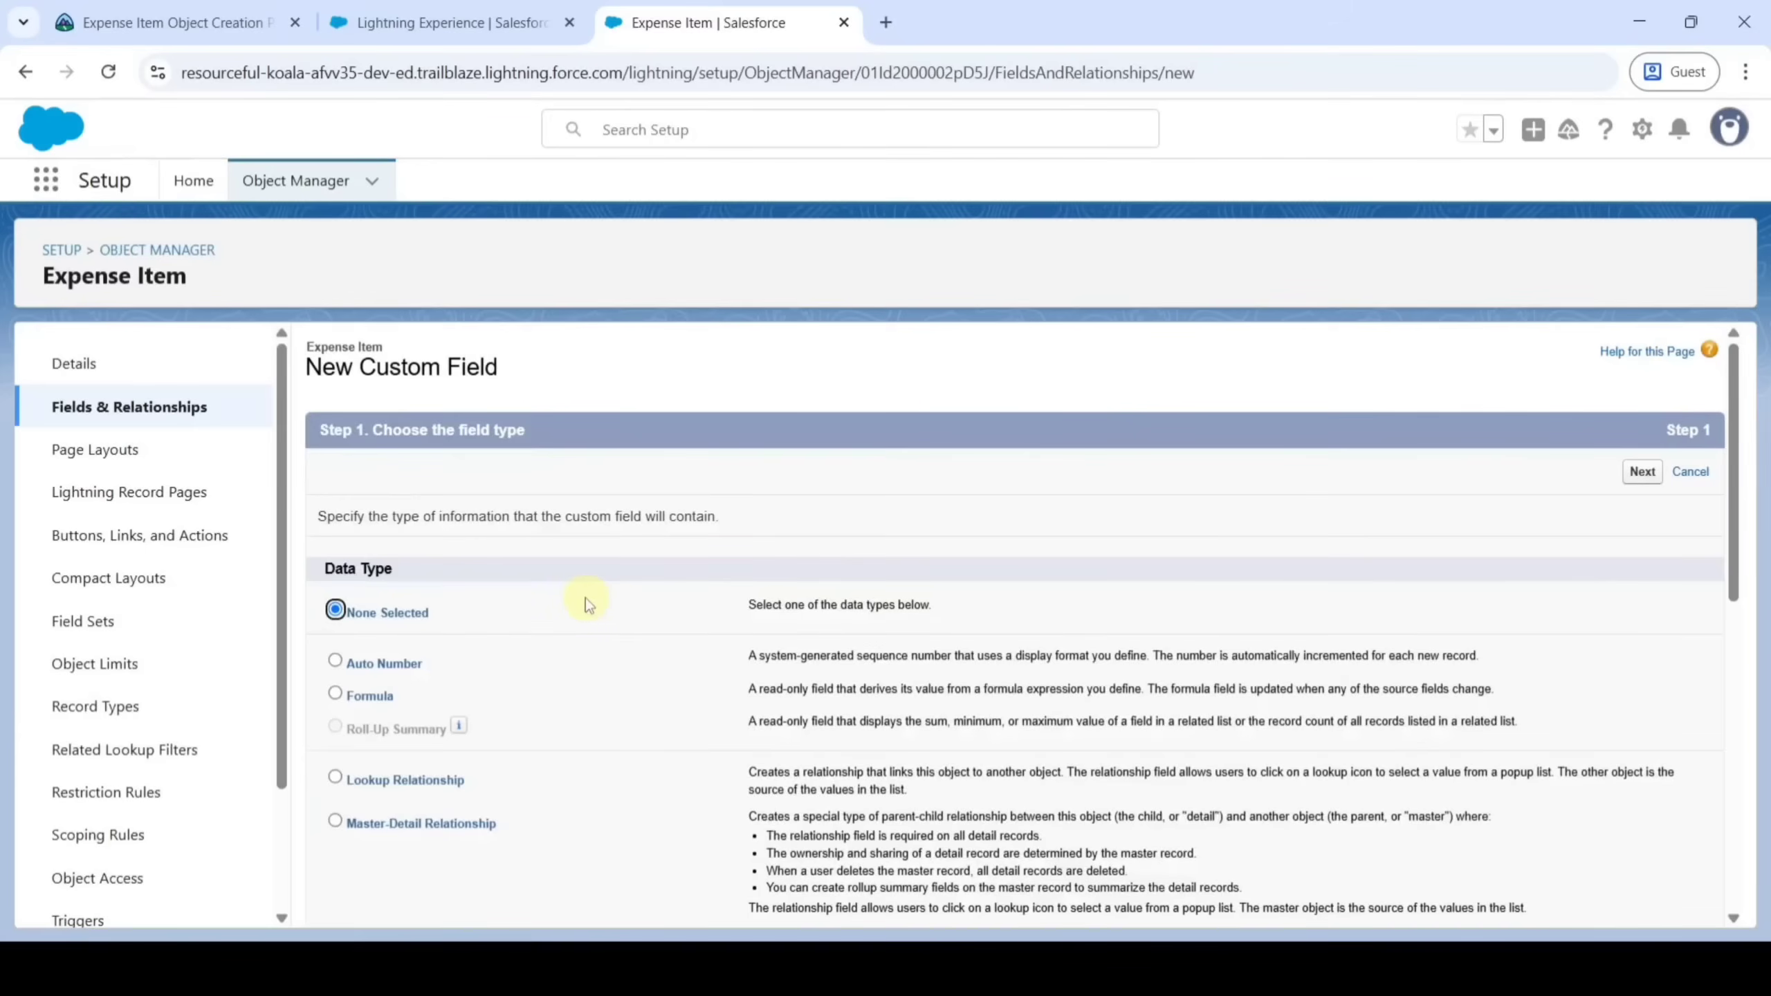
Choose Picklist as the data type of the new Expense Item field and continue to its details
scroll(558, 690, "down", 4)
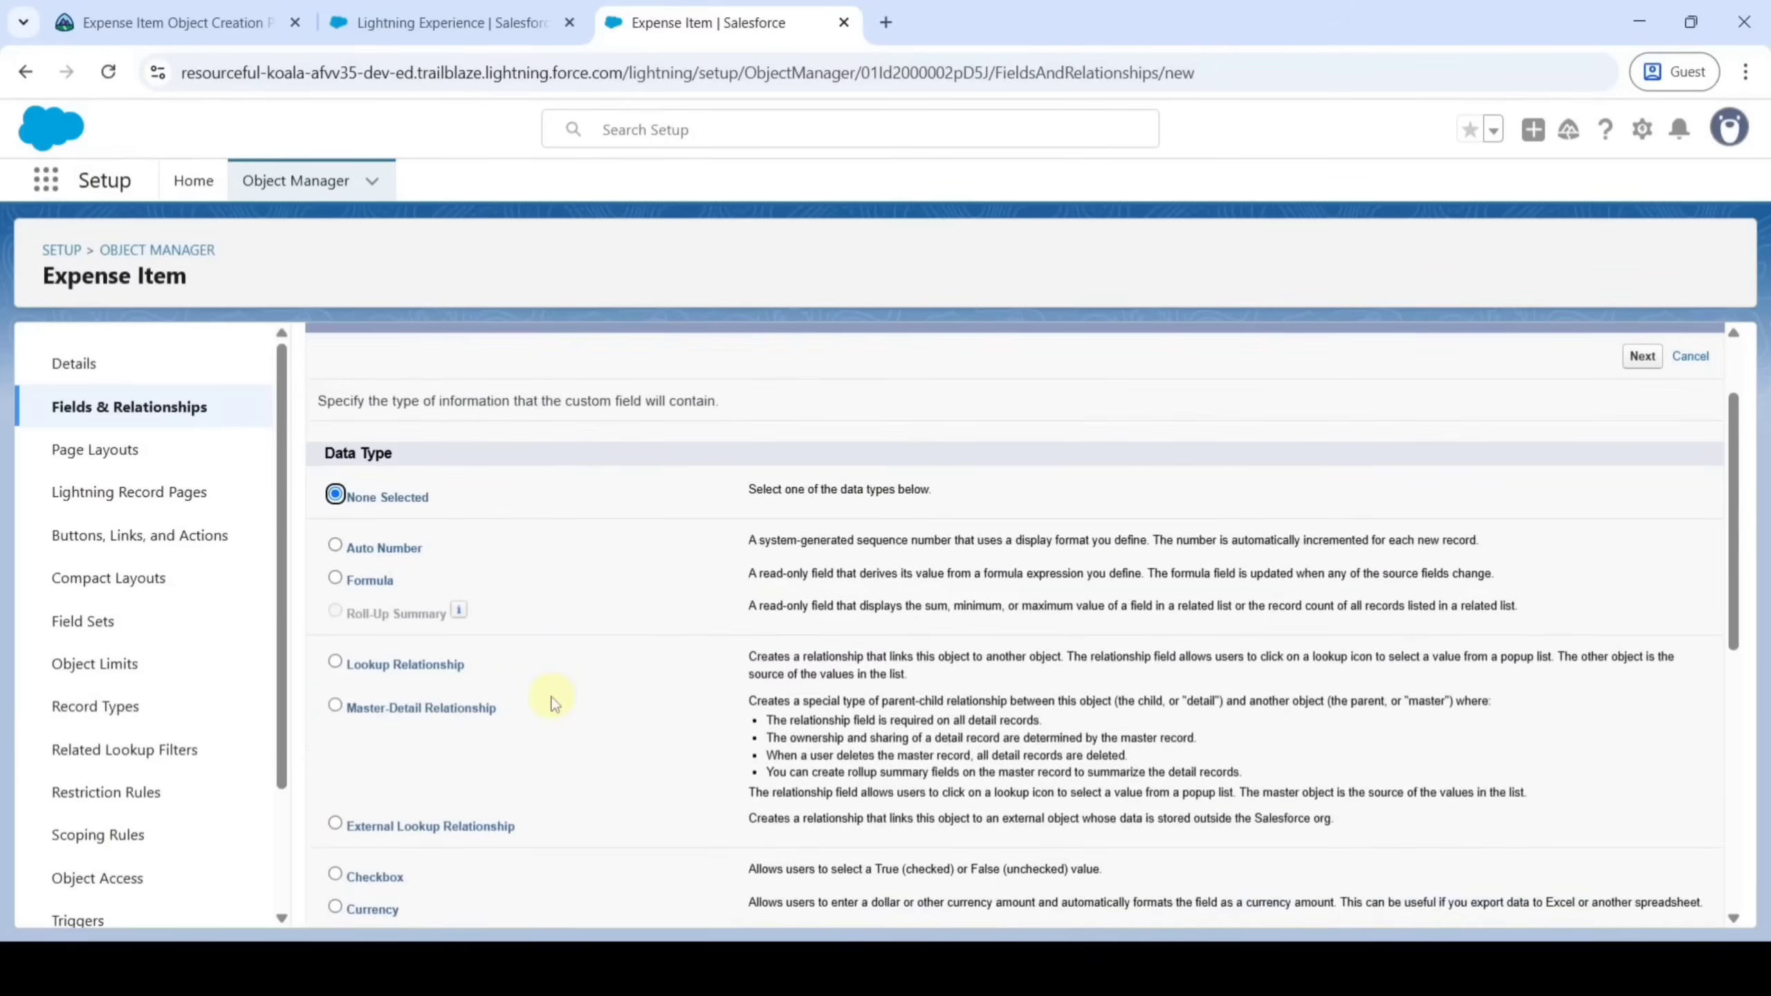
scroll(552, 701, "down", 5)
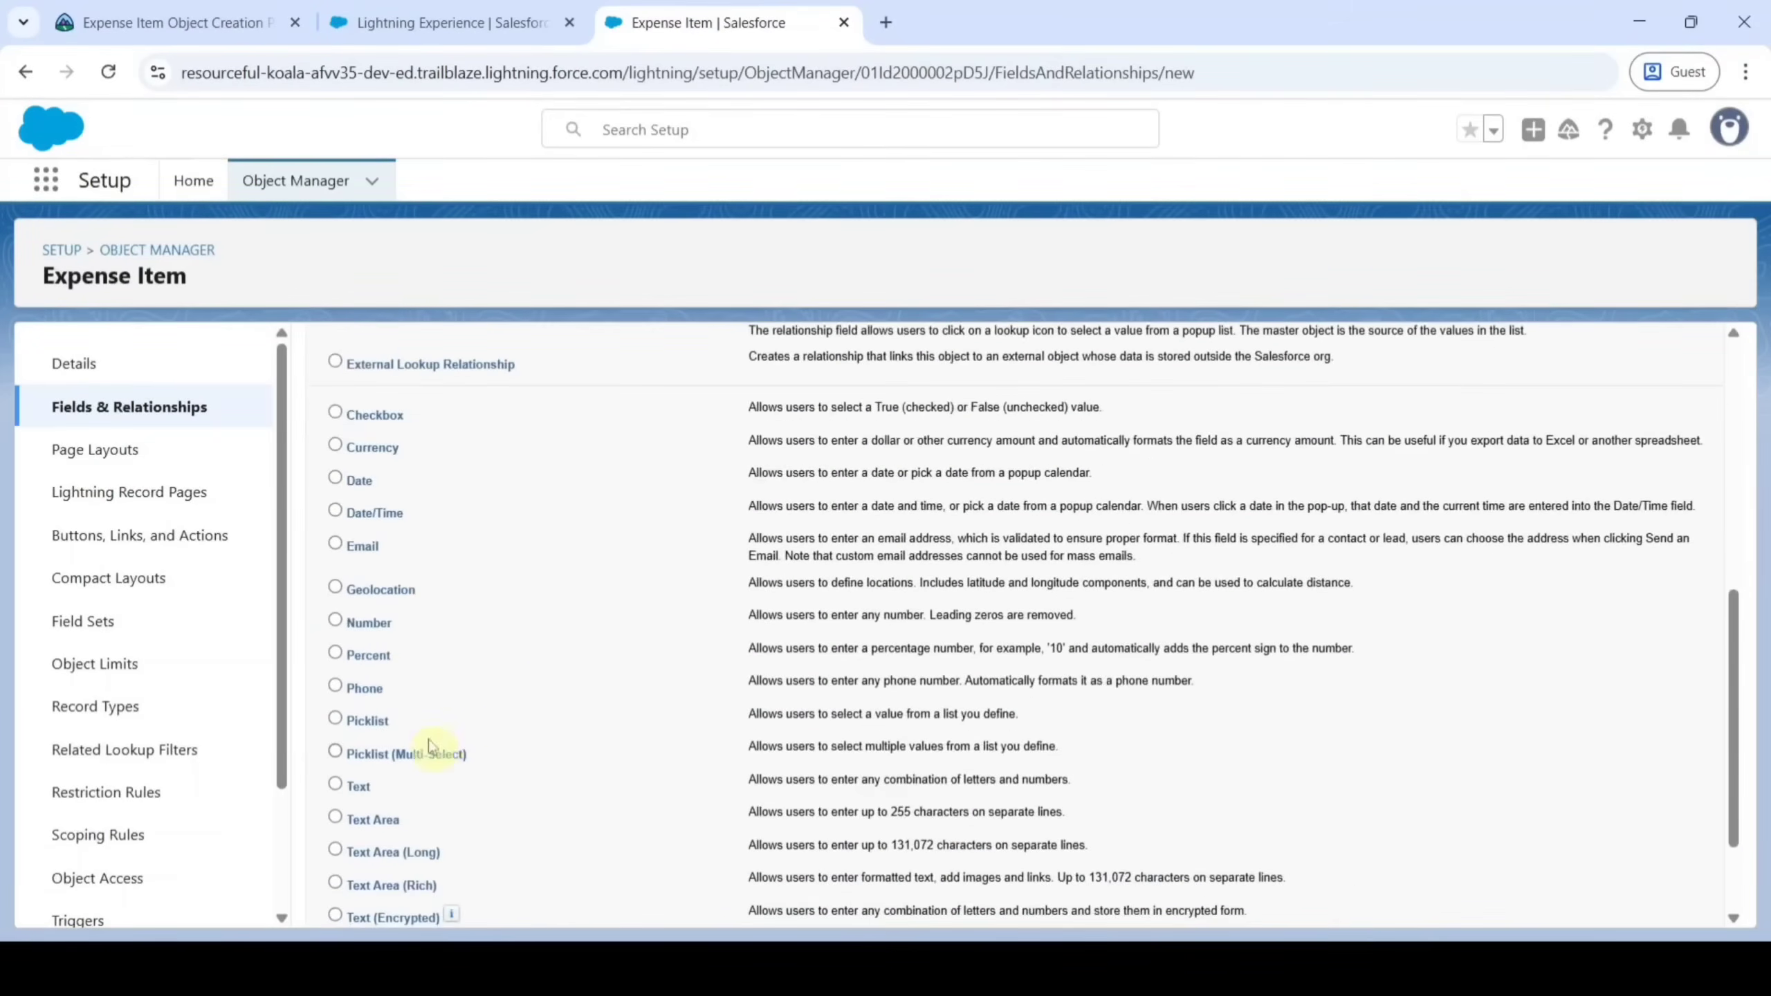
left_click(335, 719)
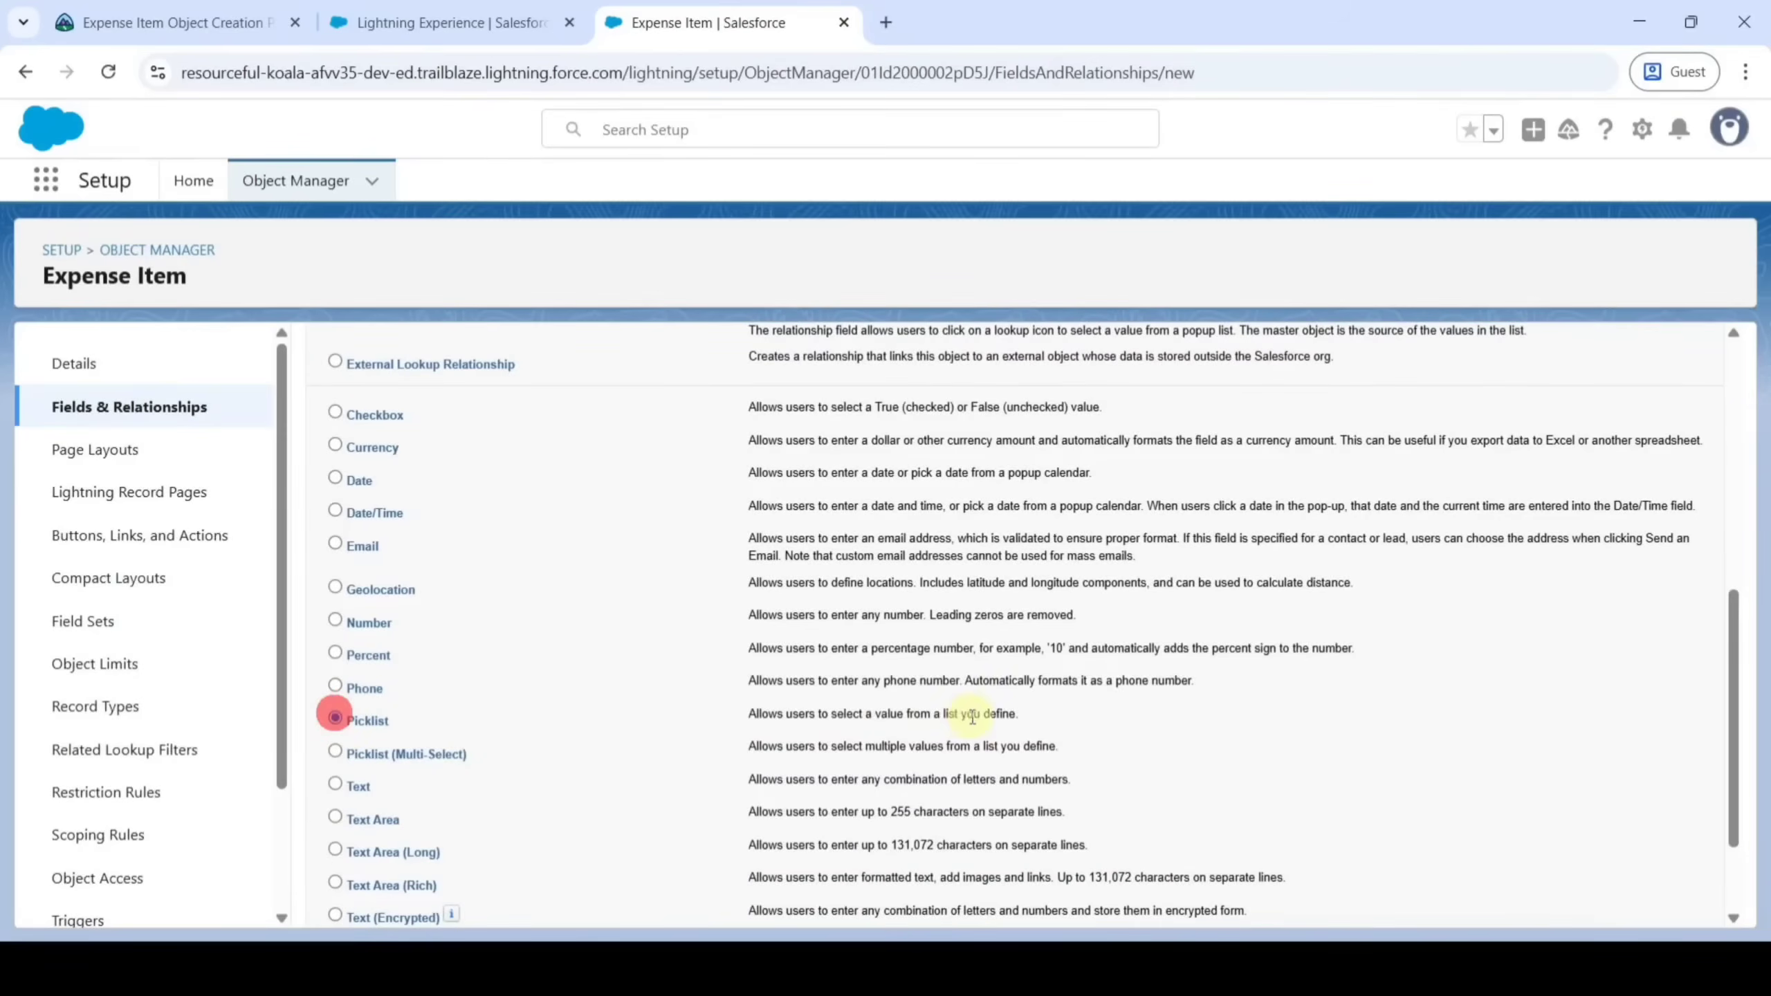
scroll(969, 722, "up", 7)
scroll(986, 730, "up", 2)
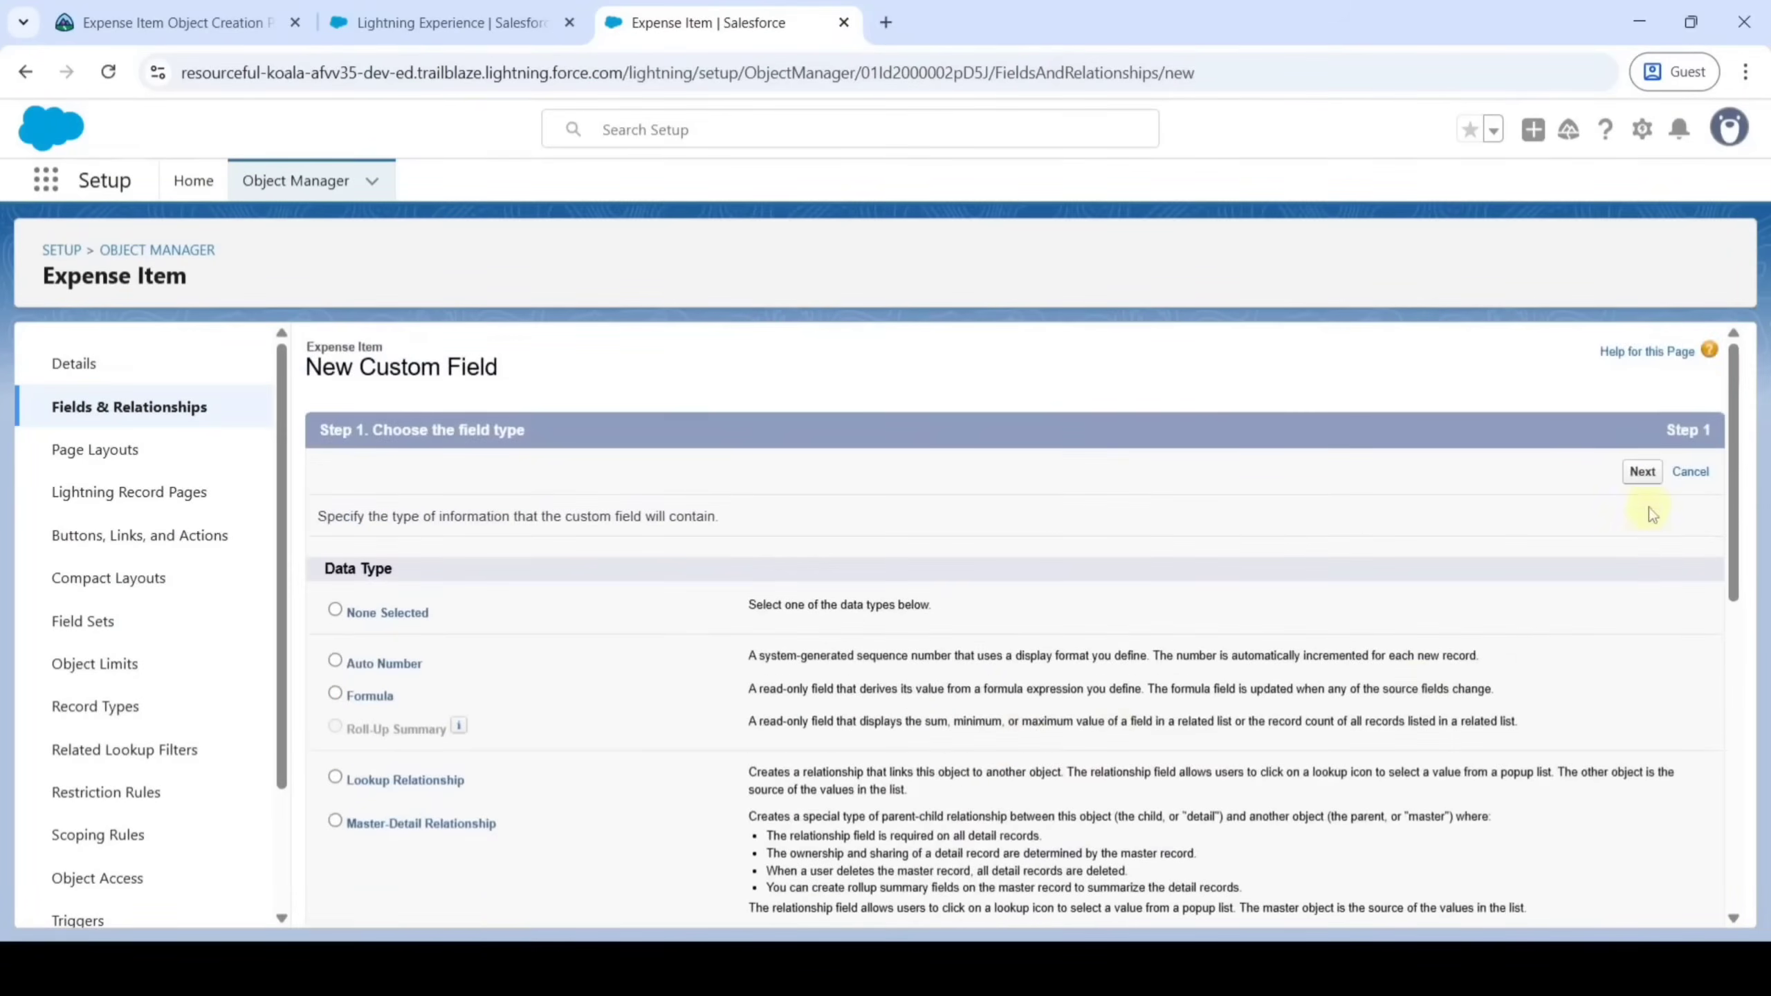
left_click(1642, 472)
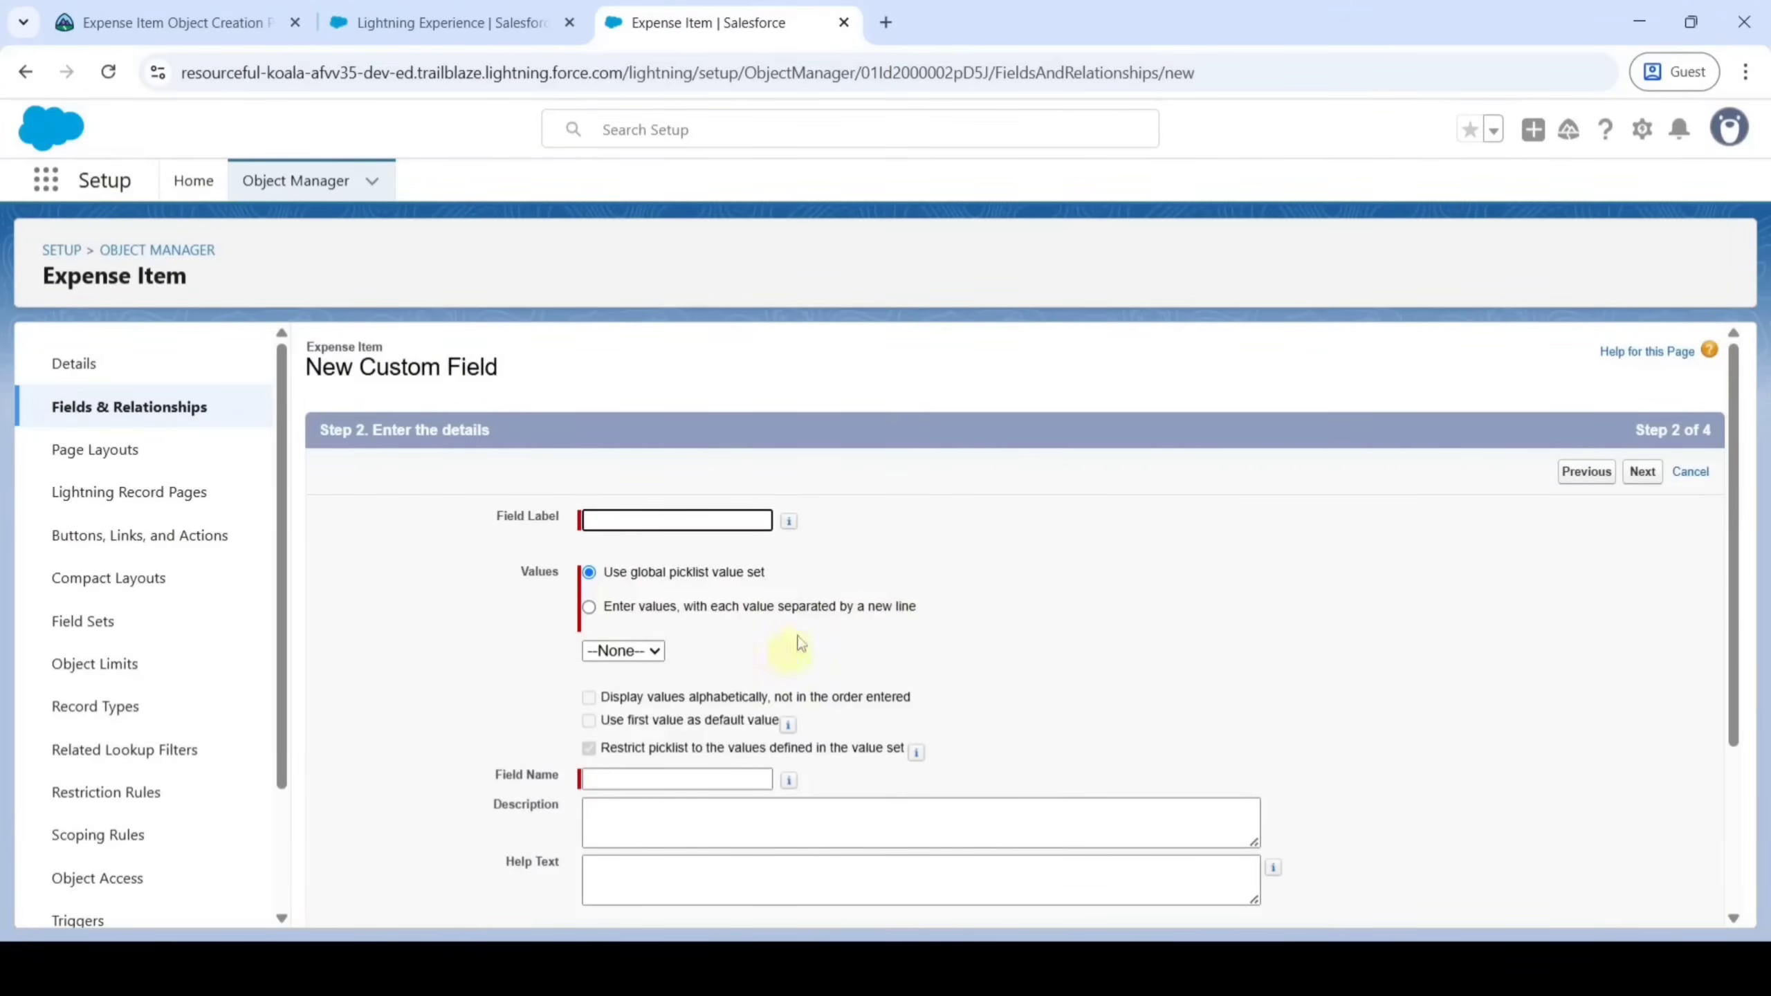
Copy the label Expense Type from the Trailhead instructions and enter it as the picklist field's label
left_click(168, 22)
scroll(486, 567, "down", 3)
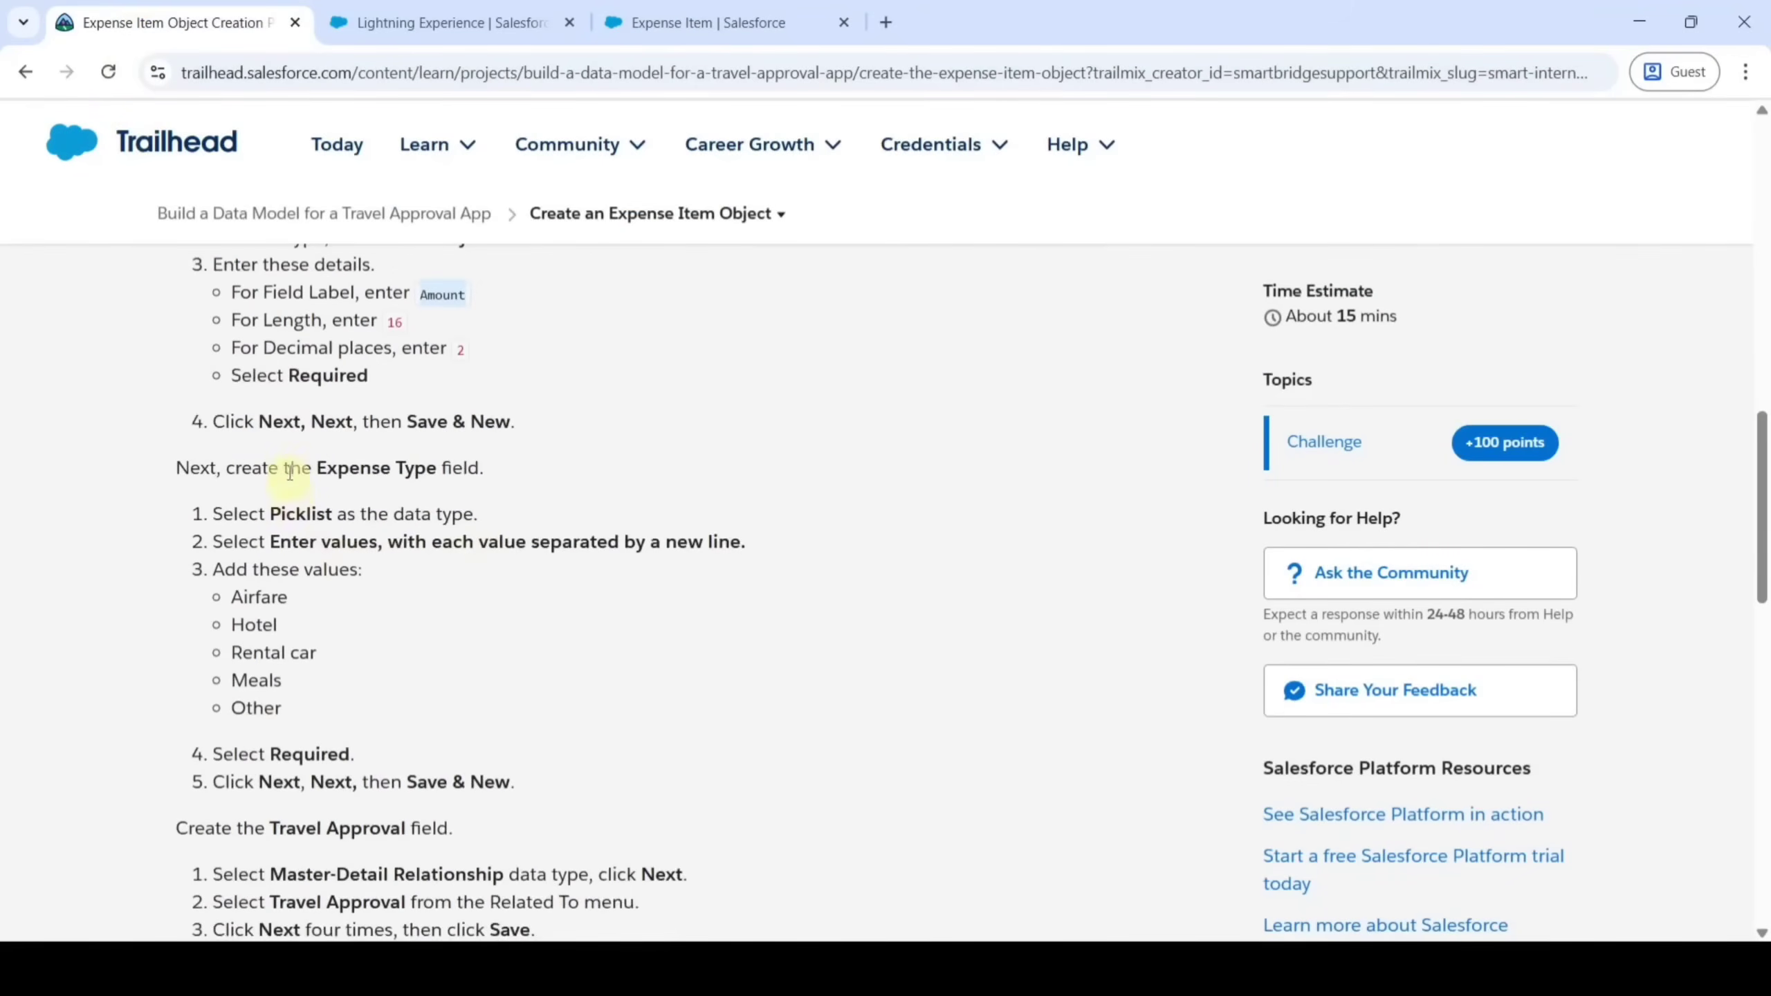
left_click_drag(317, 466, 424, 462)
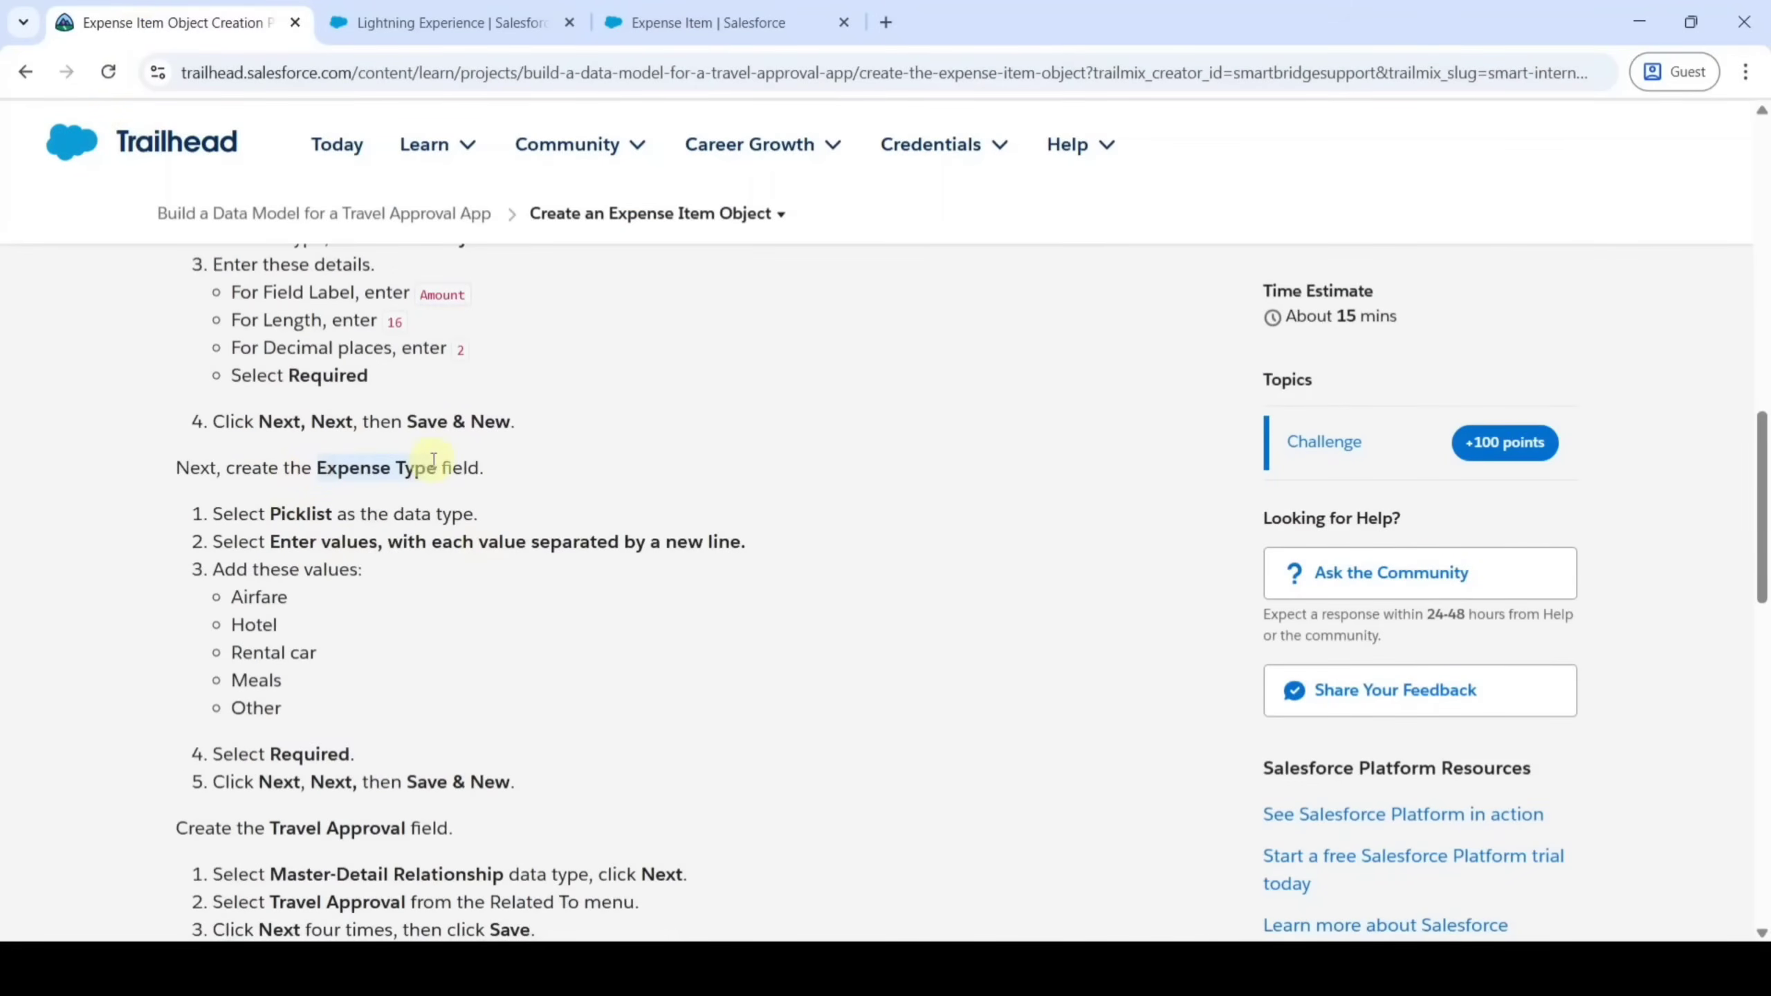
right_click(410, 466)
left_click(467, 492)
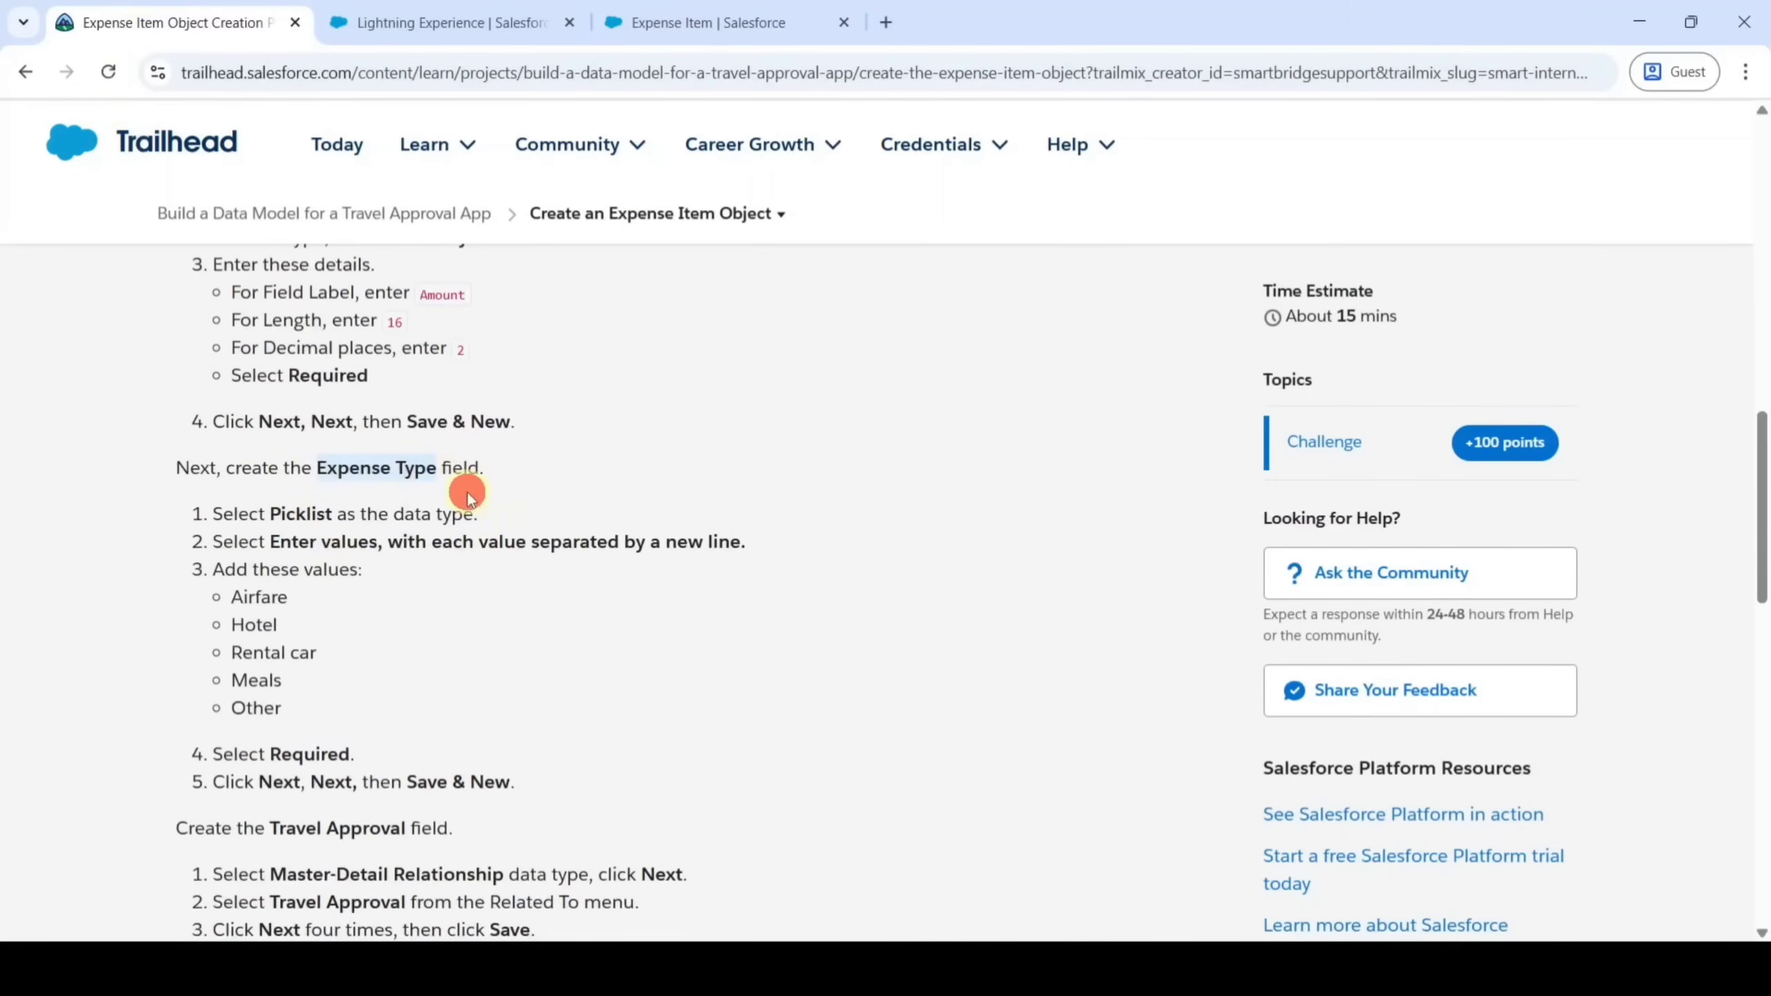
left_click(781, 20)
key("ctrl+v")
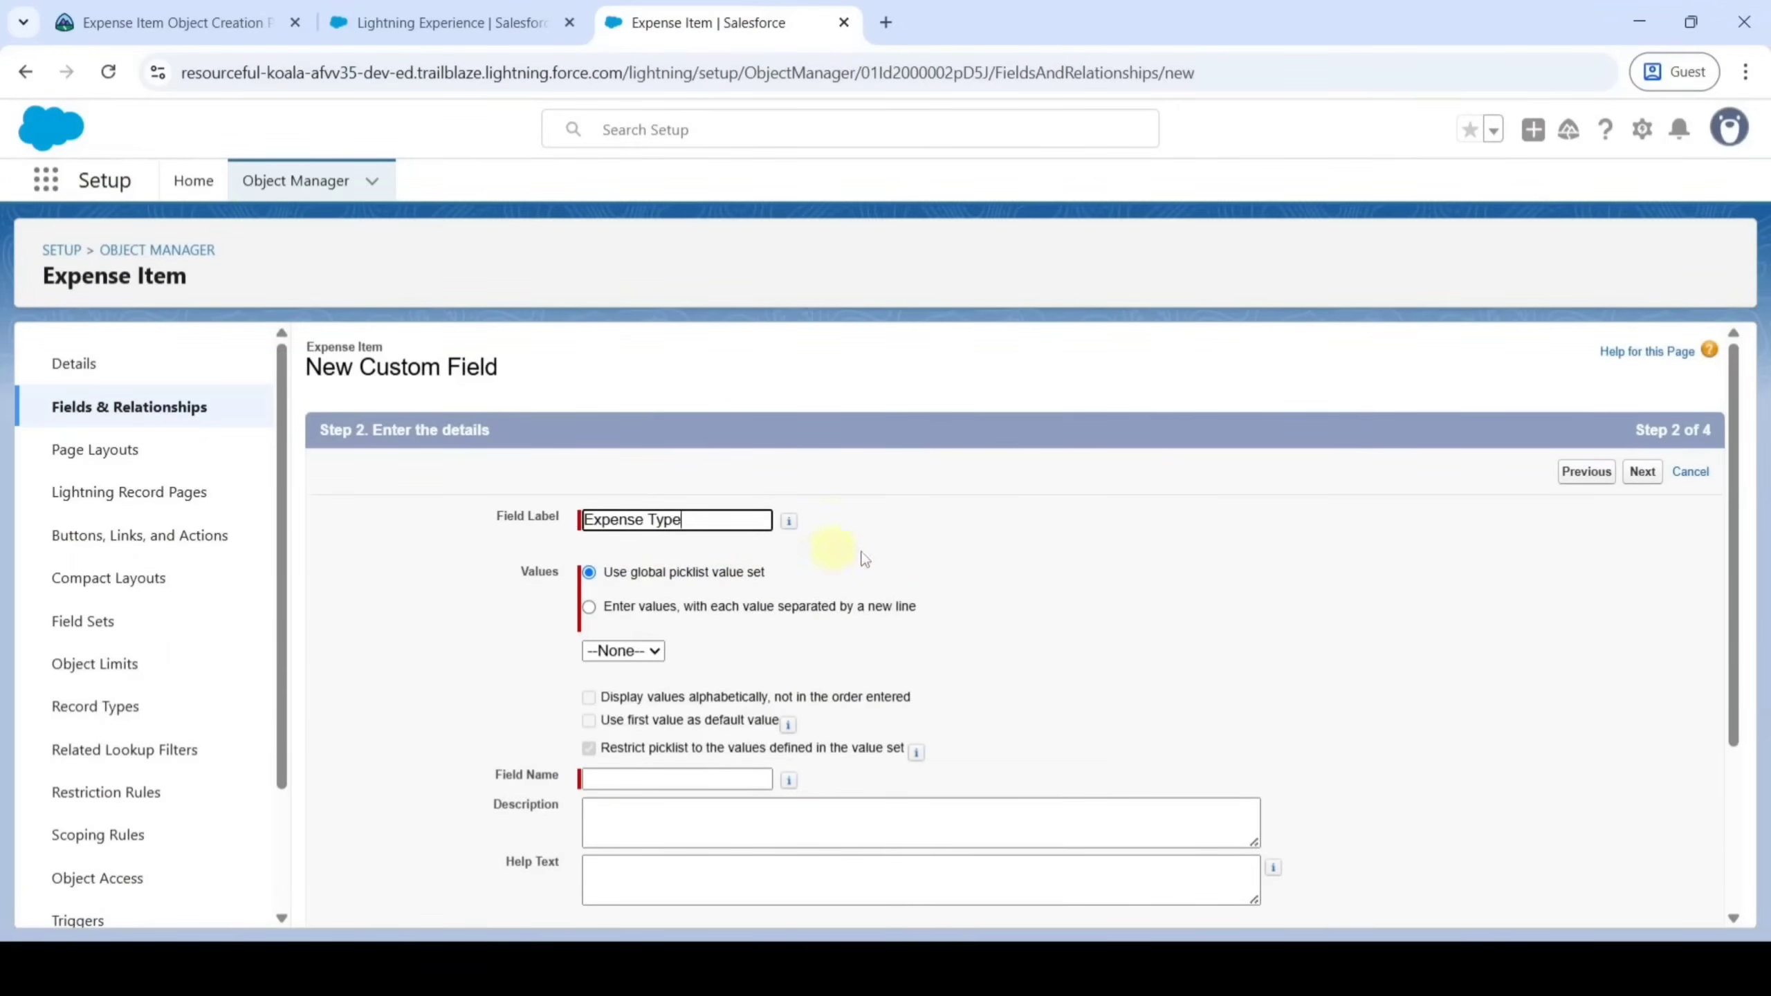
left_click(909, 550)
Copy Airfare, Hotel, Rental car, Meals and Other from Trailhead and enter them as the picklist's own values, one per line
left_click(195, 10)
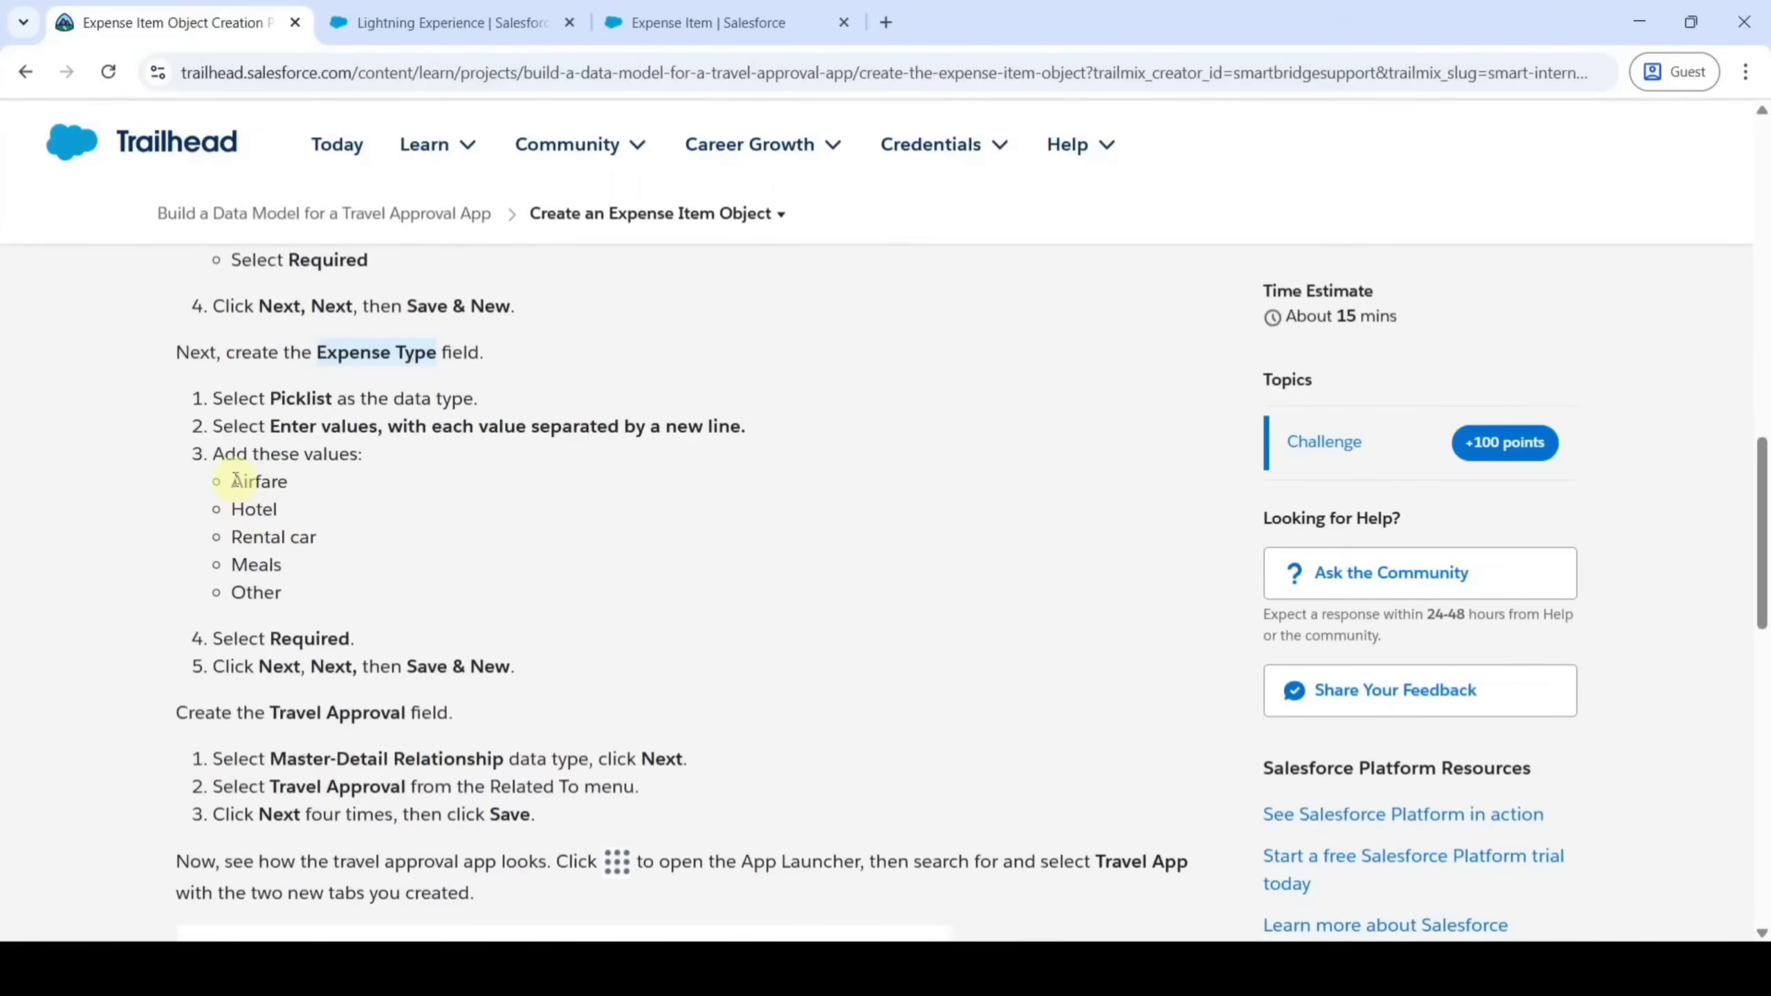
left_click_drag(234, 482, 321, 587)
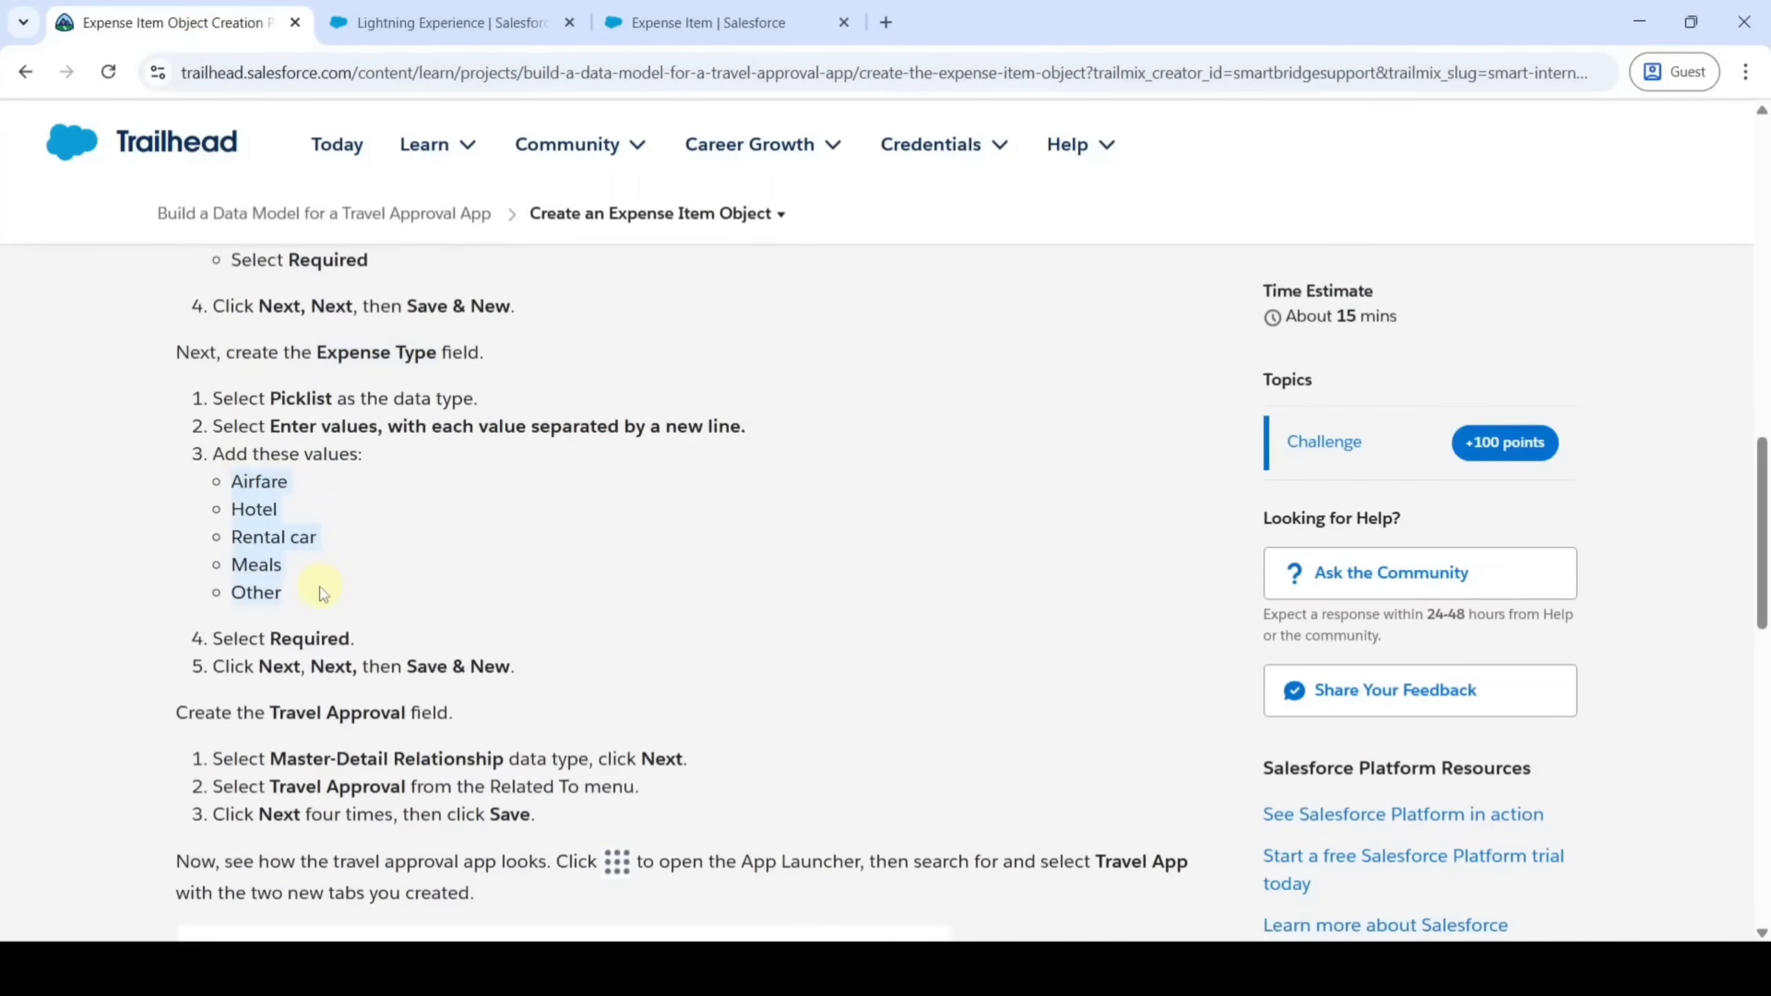
left_click(671, 9)
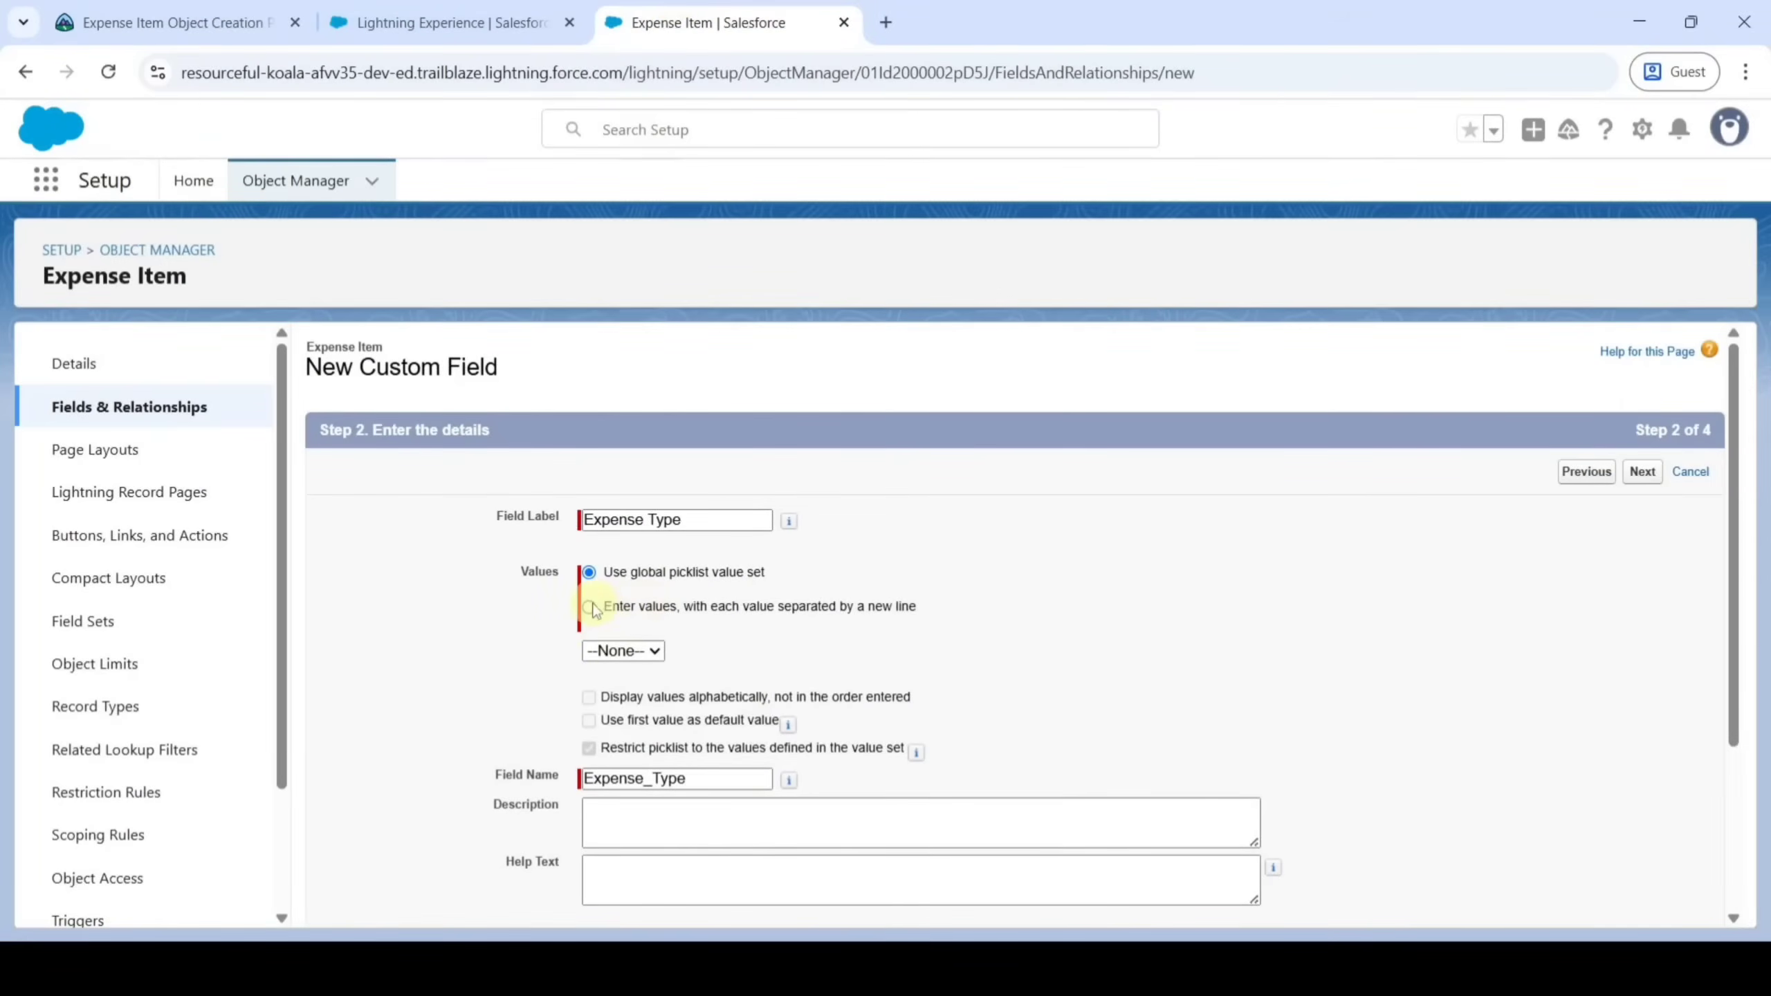
left_click(590, 607)
left_click(617, 695)
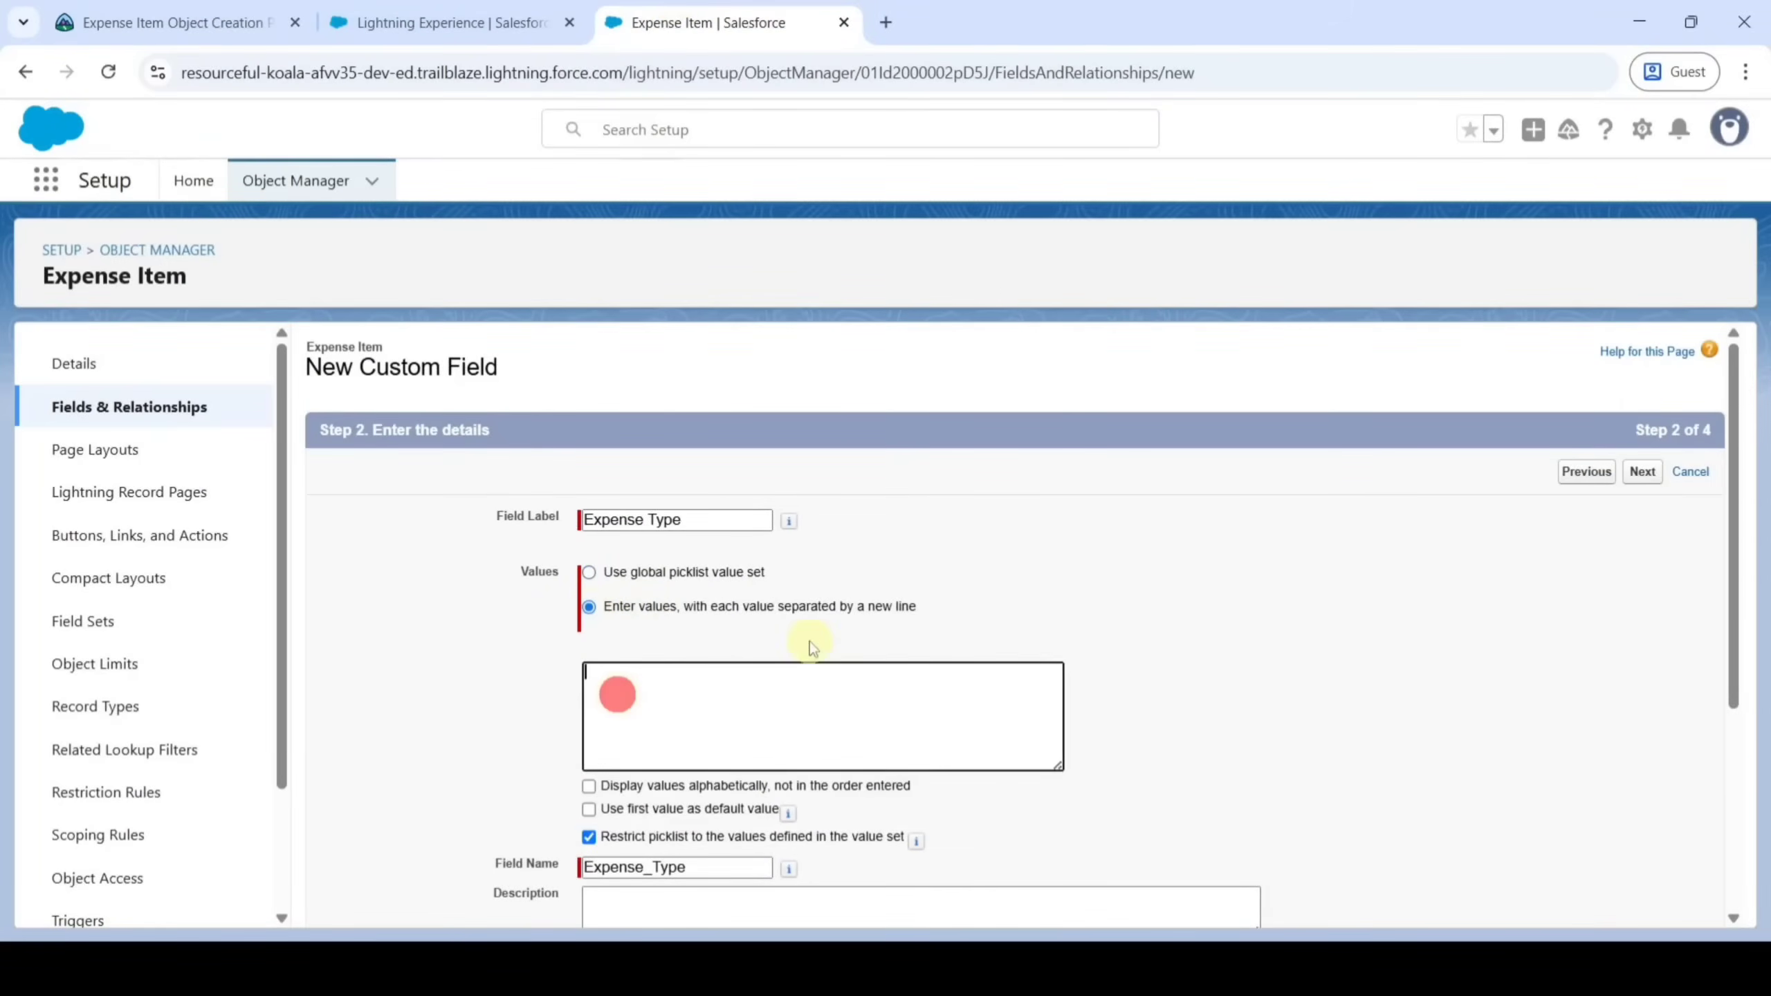
key("ctrl+v")
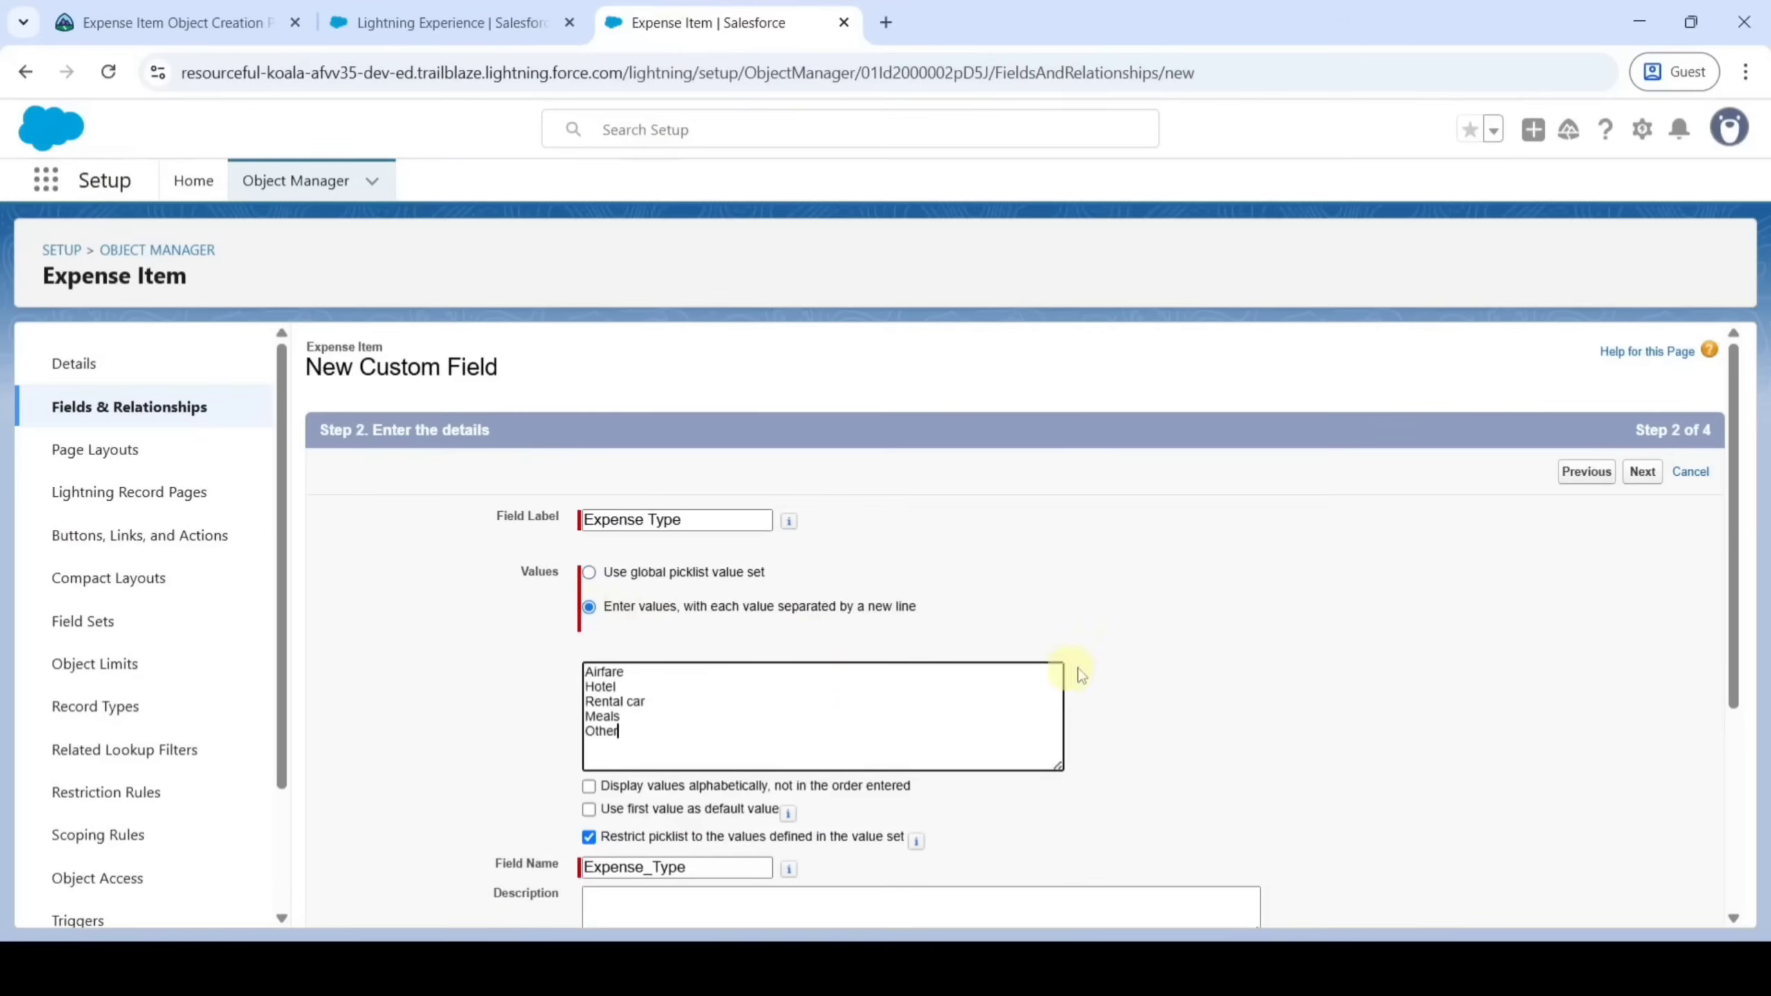
left_click(1169, 671)
Make the Expense Type field required, accept the default security and page layout, then save it and start another new field
scroll(1036, 696, "down", 3)
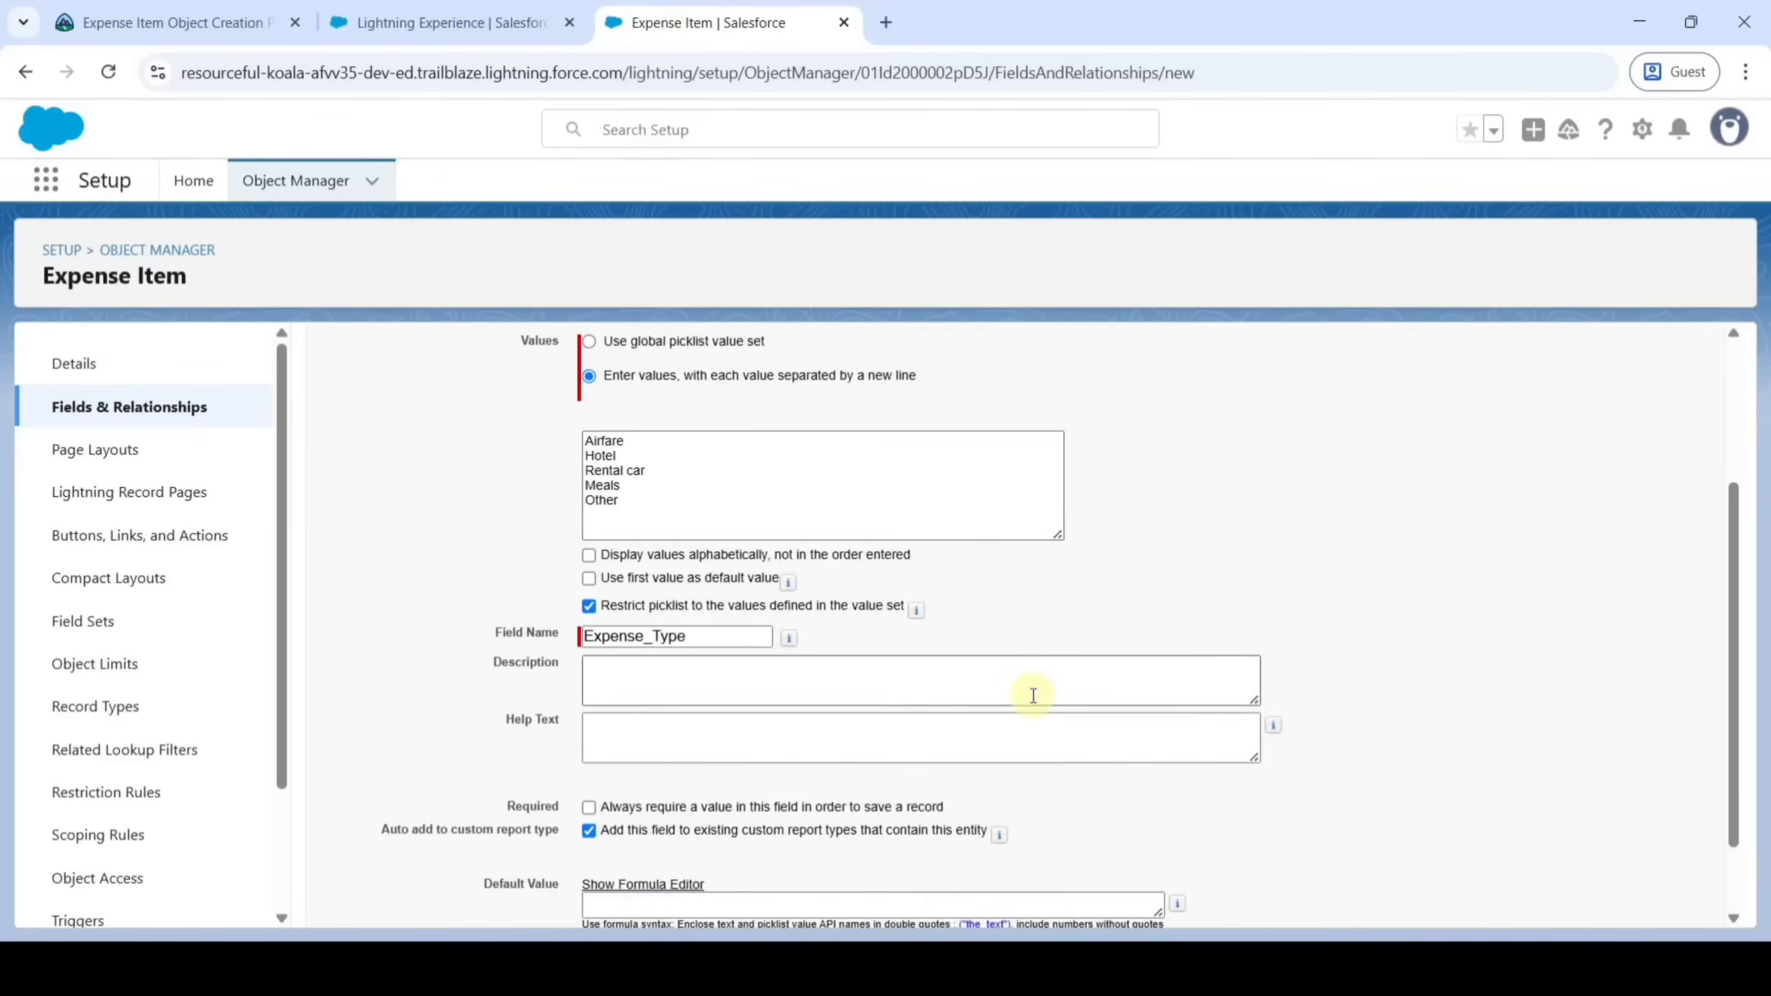
scroll(1030, 696, "down", 2)
left_click(587, 711)
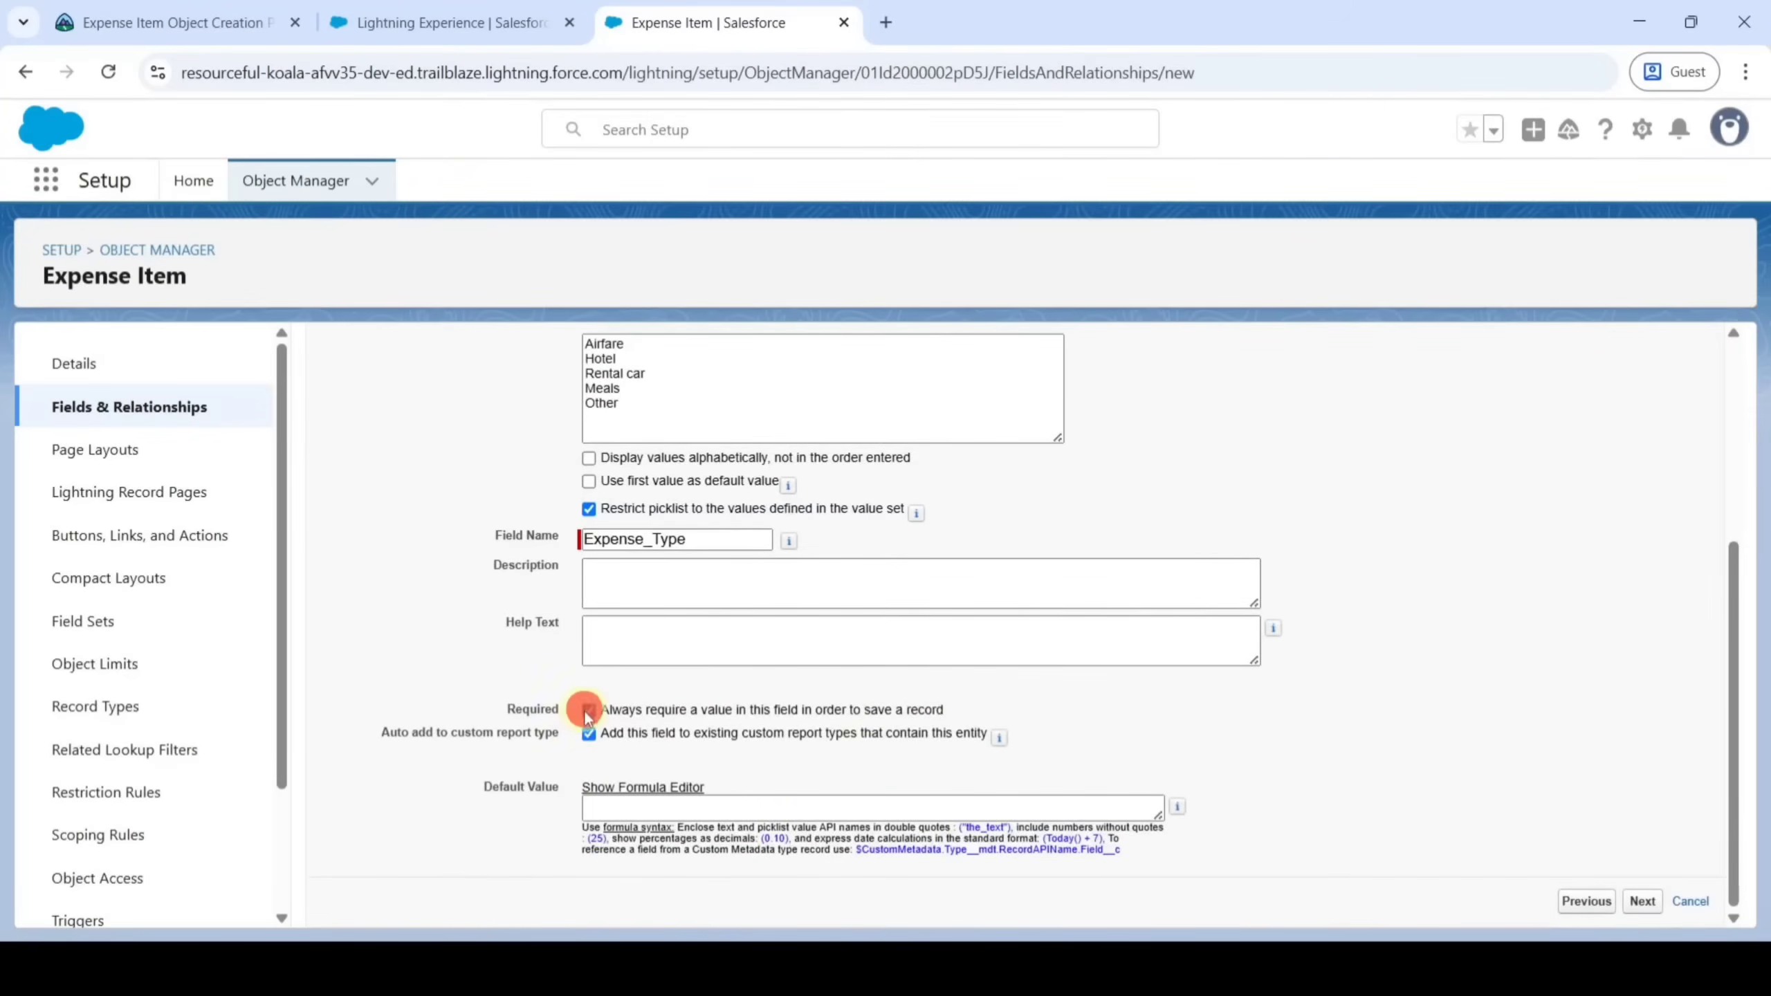
left_click(1642, 900)
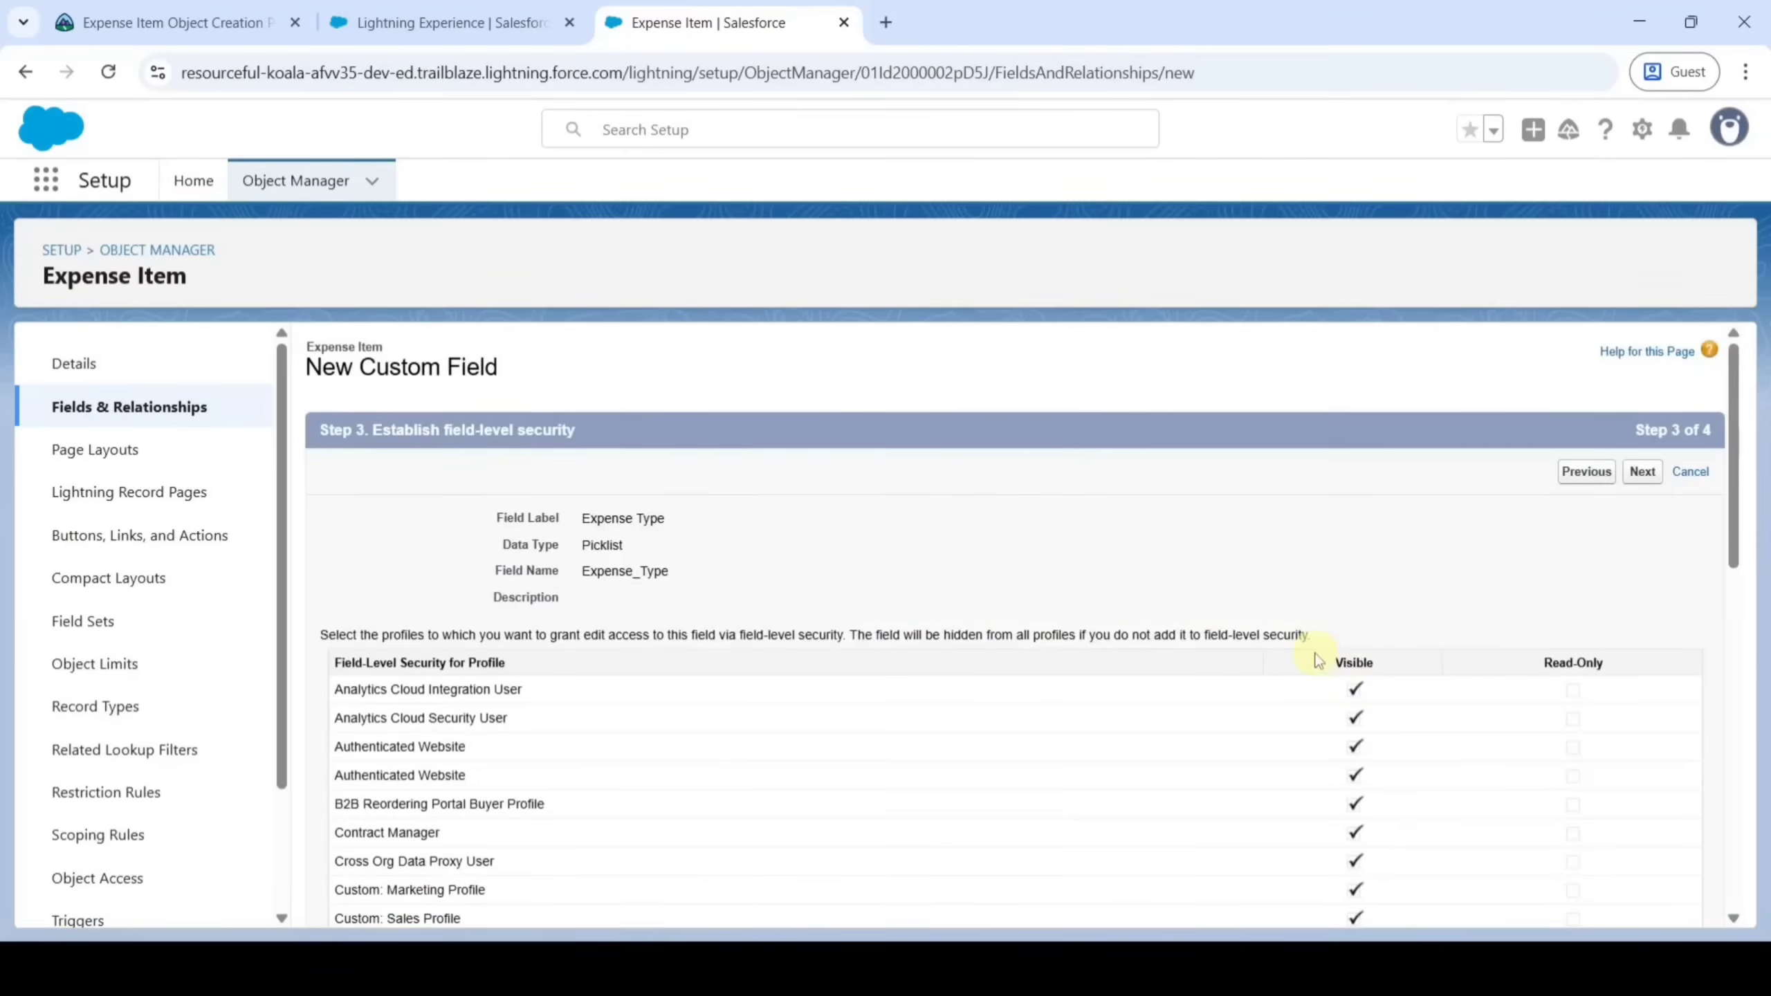
left_click(1642, 472)
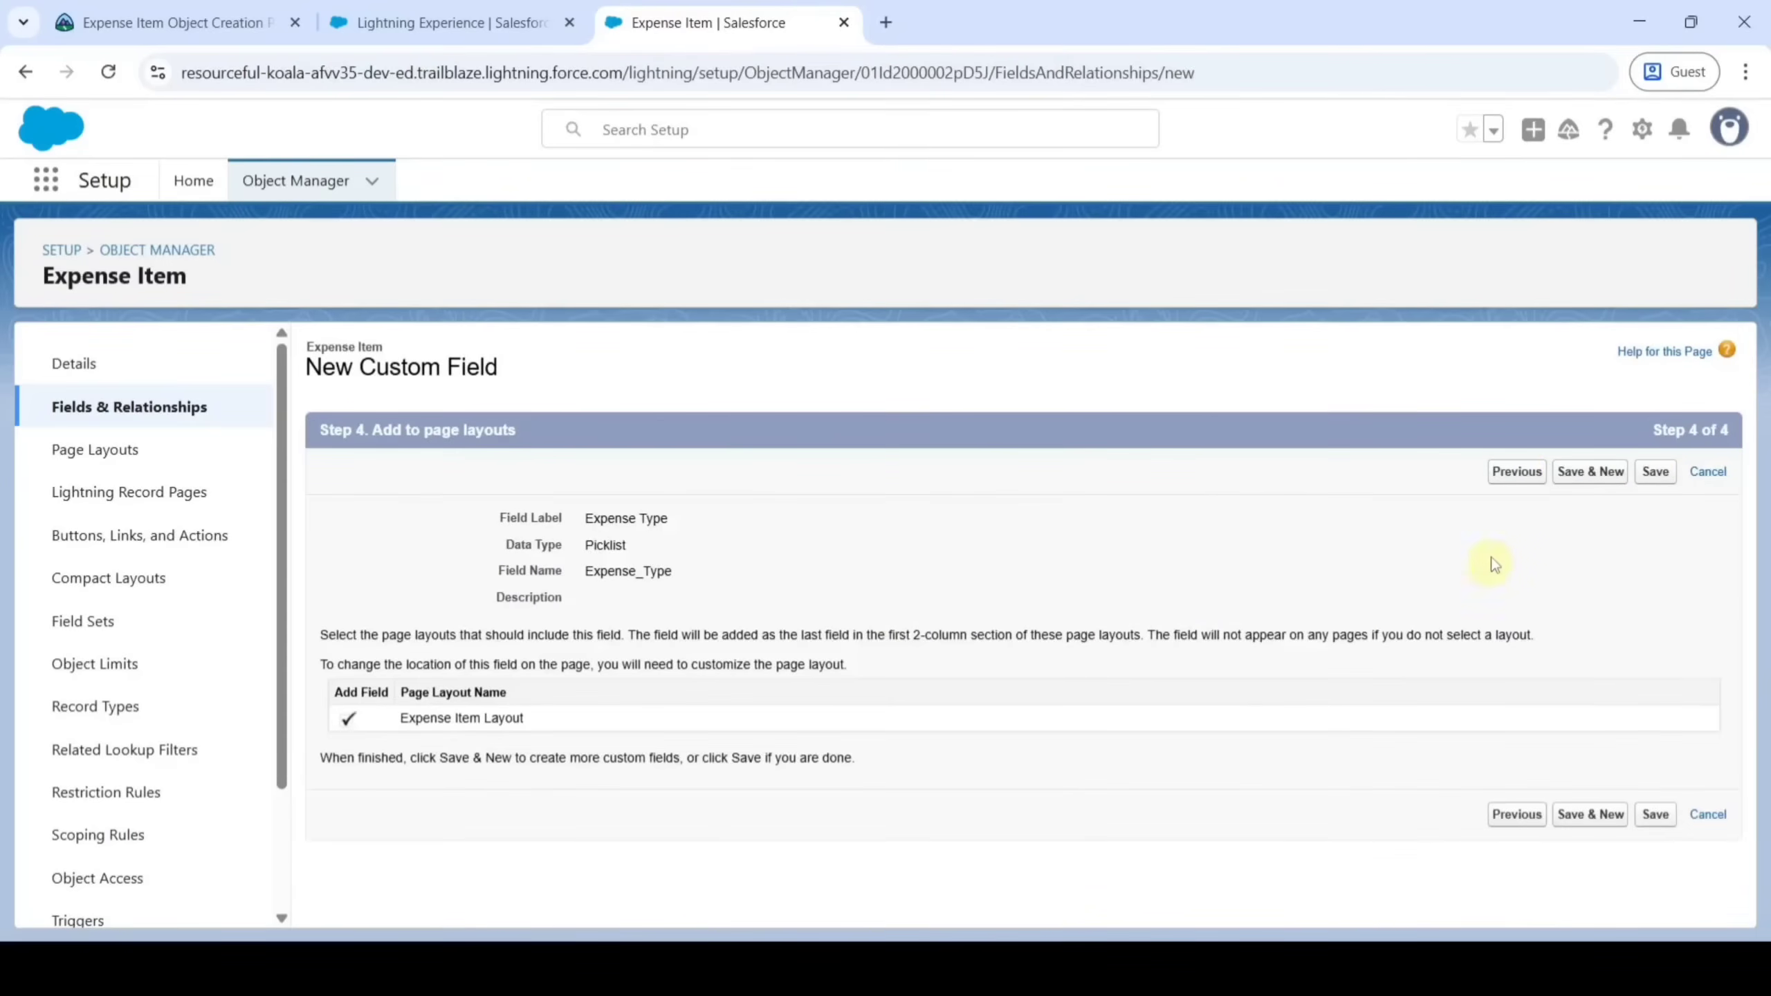
left_click(1581, 474)
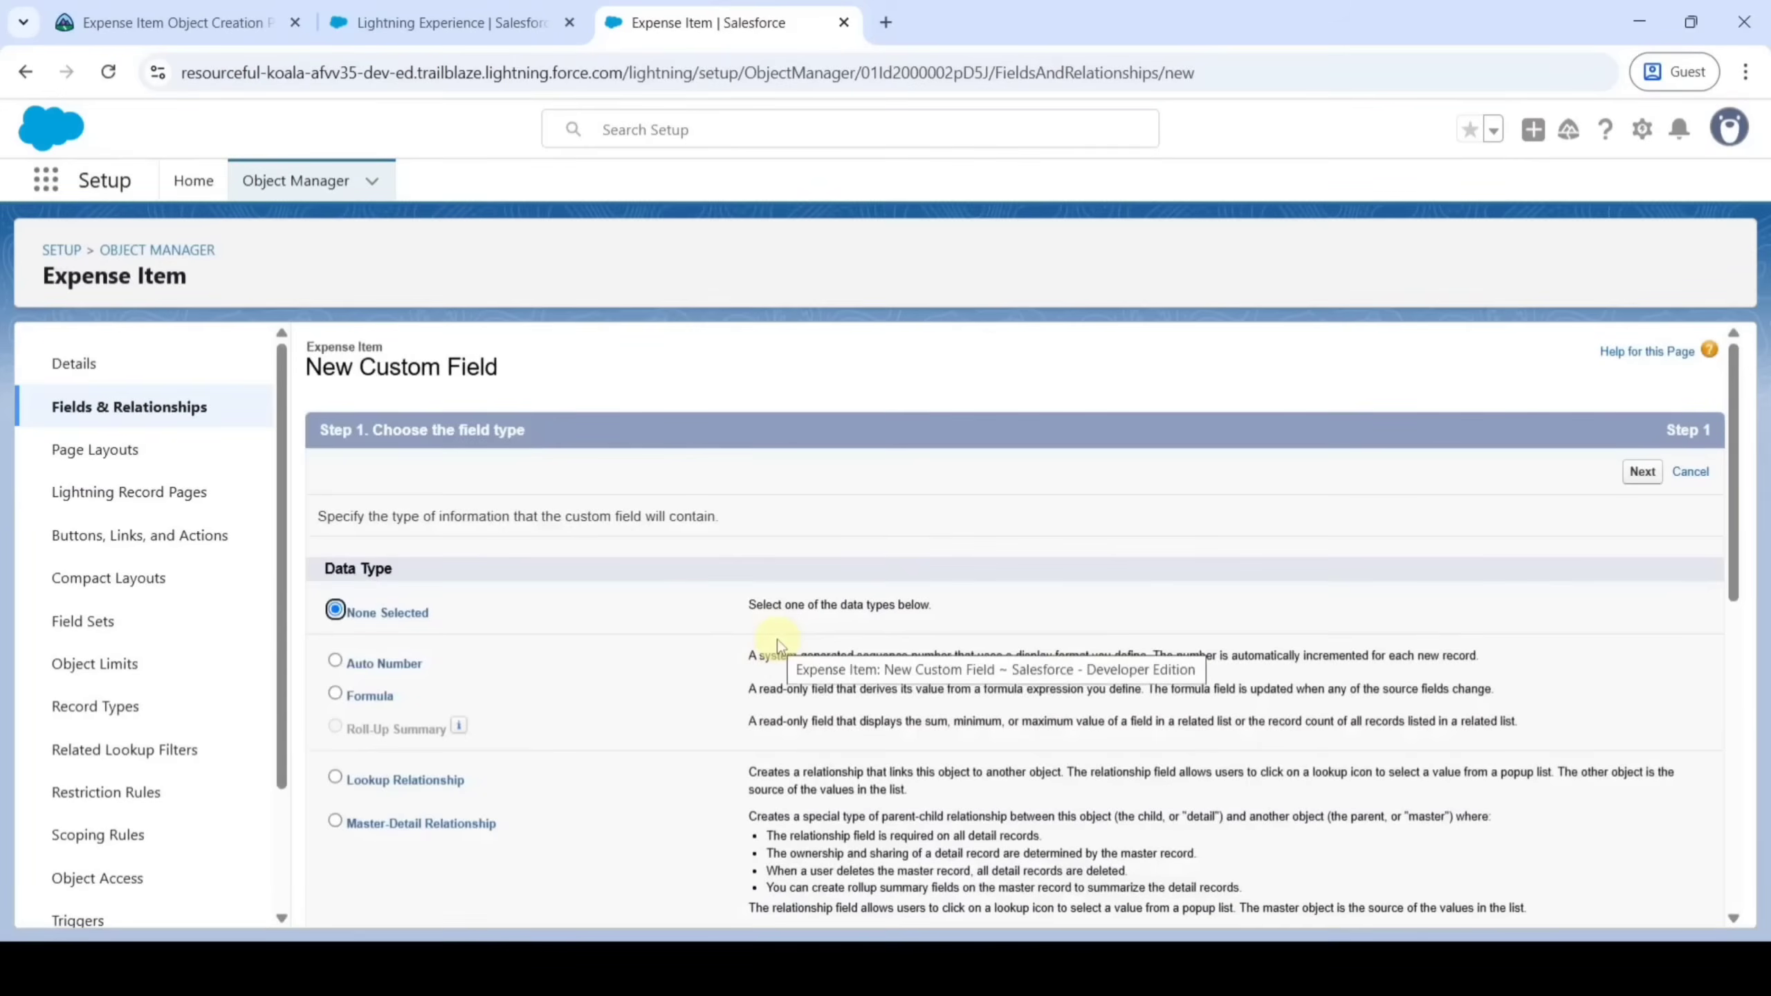
Choose Master-Detail Relationship as the next field's data type and continue to the related object choice
scroll(639, 641, "down", 2)
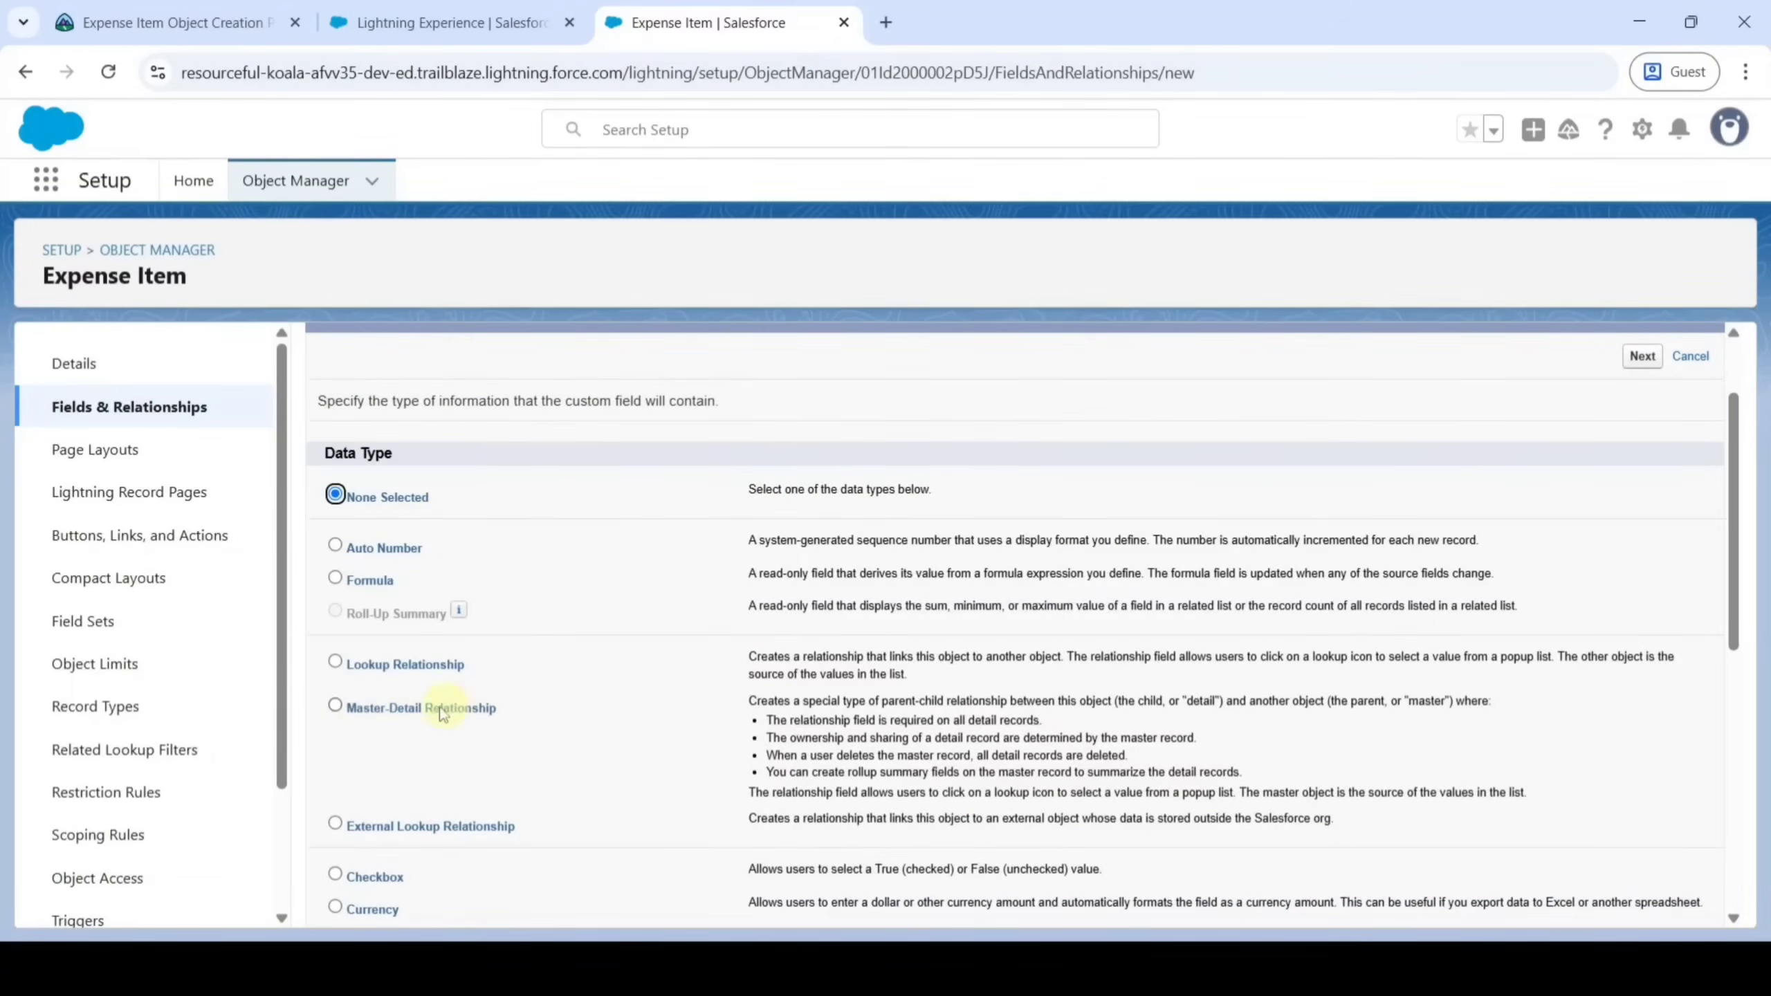
left_click(337, 707)
scroll(1329, 699, "up", 2)
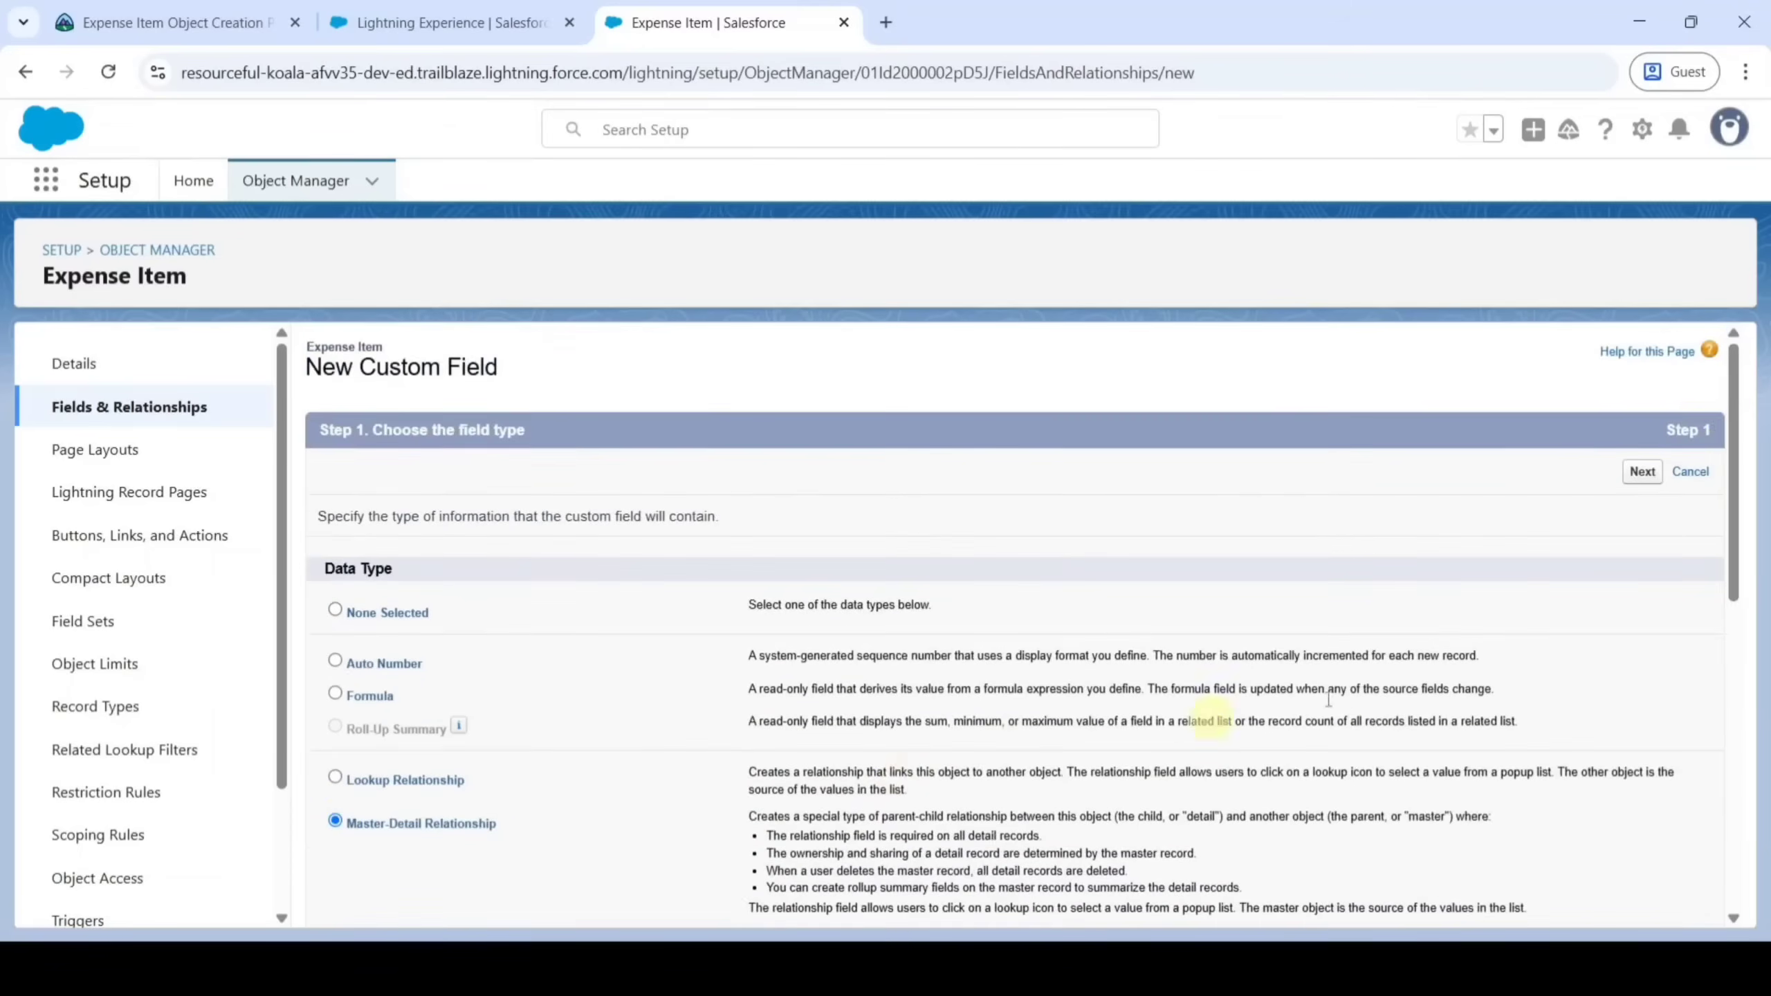
left_click(1642, 473)
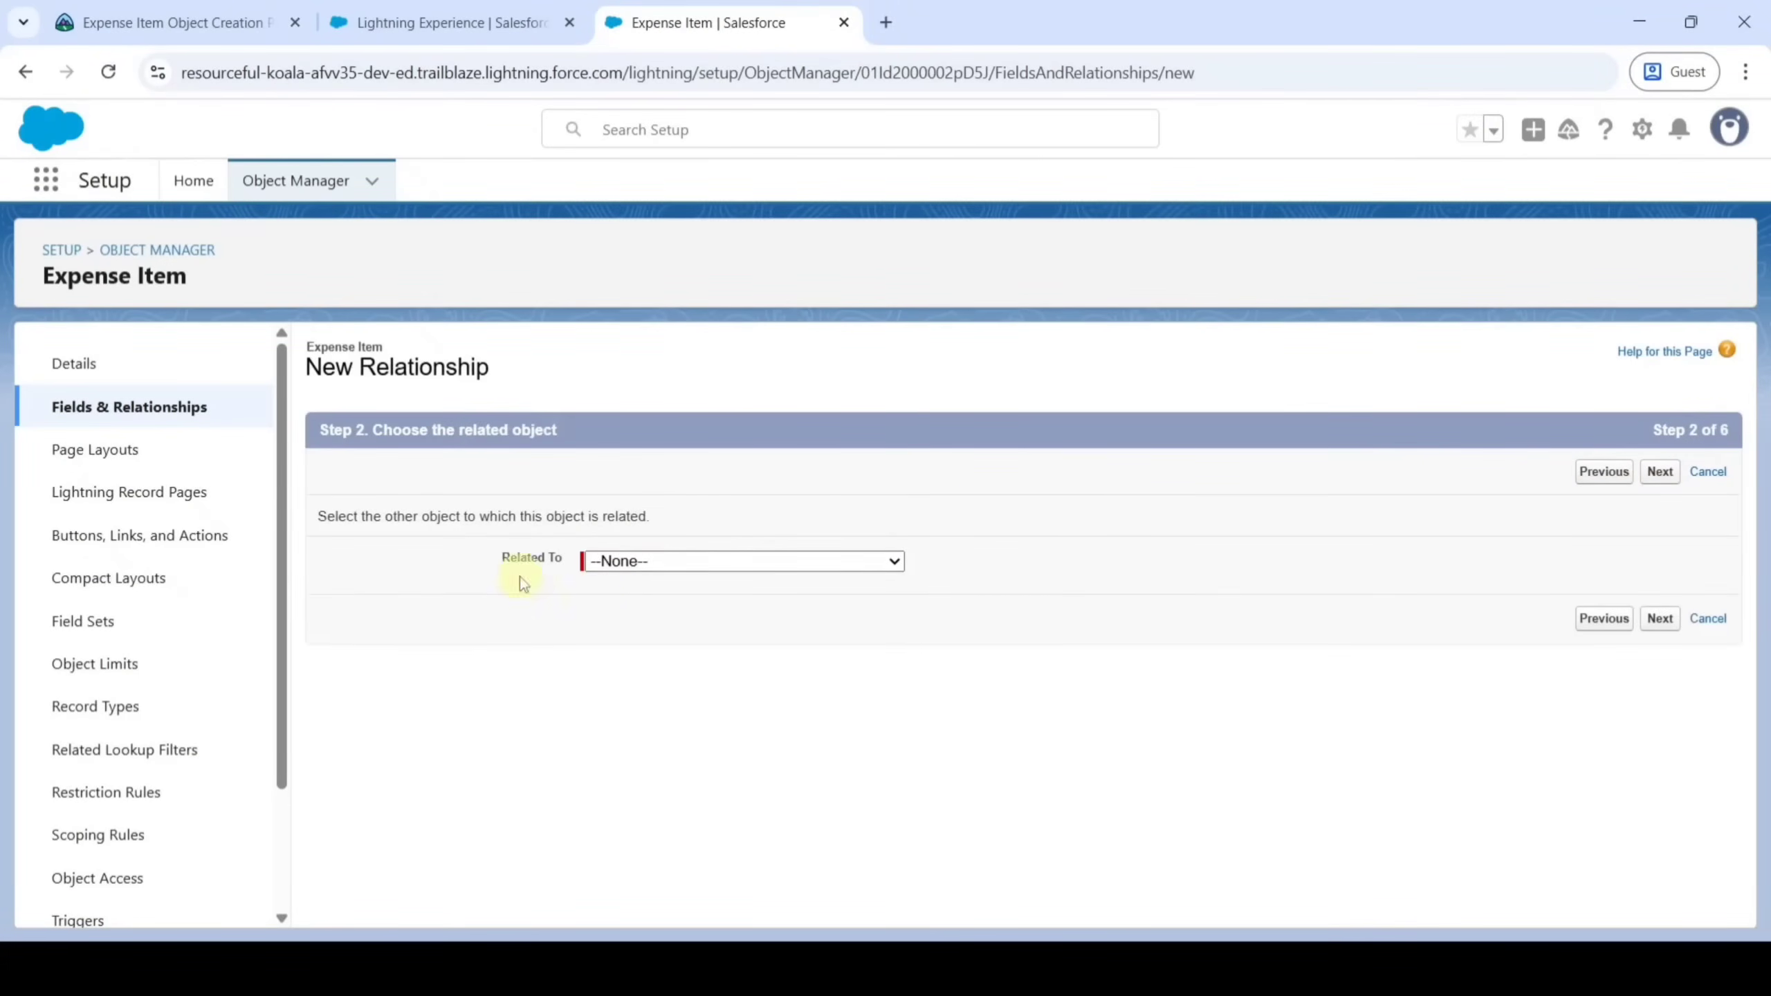
Set Travel Approval as the related object of the master-detail field and continue to the label and name details
left_click(680, 563)
scroll(670, 457, "down", 5)
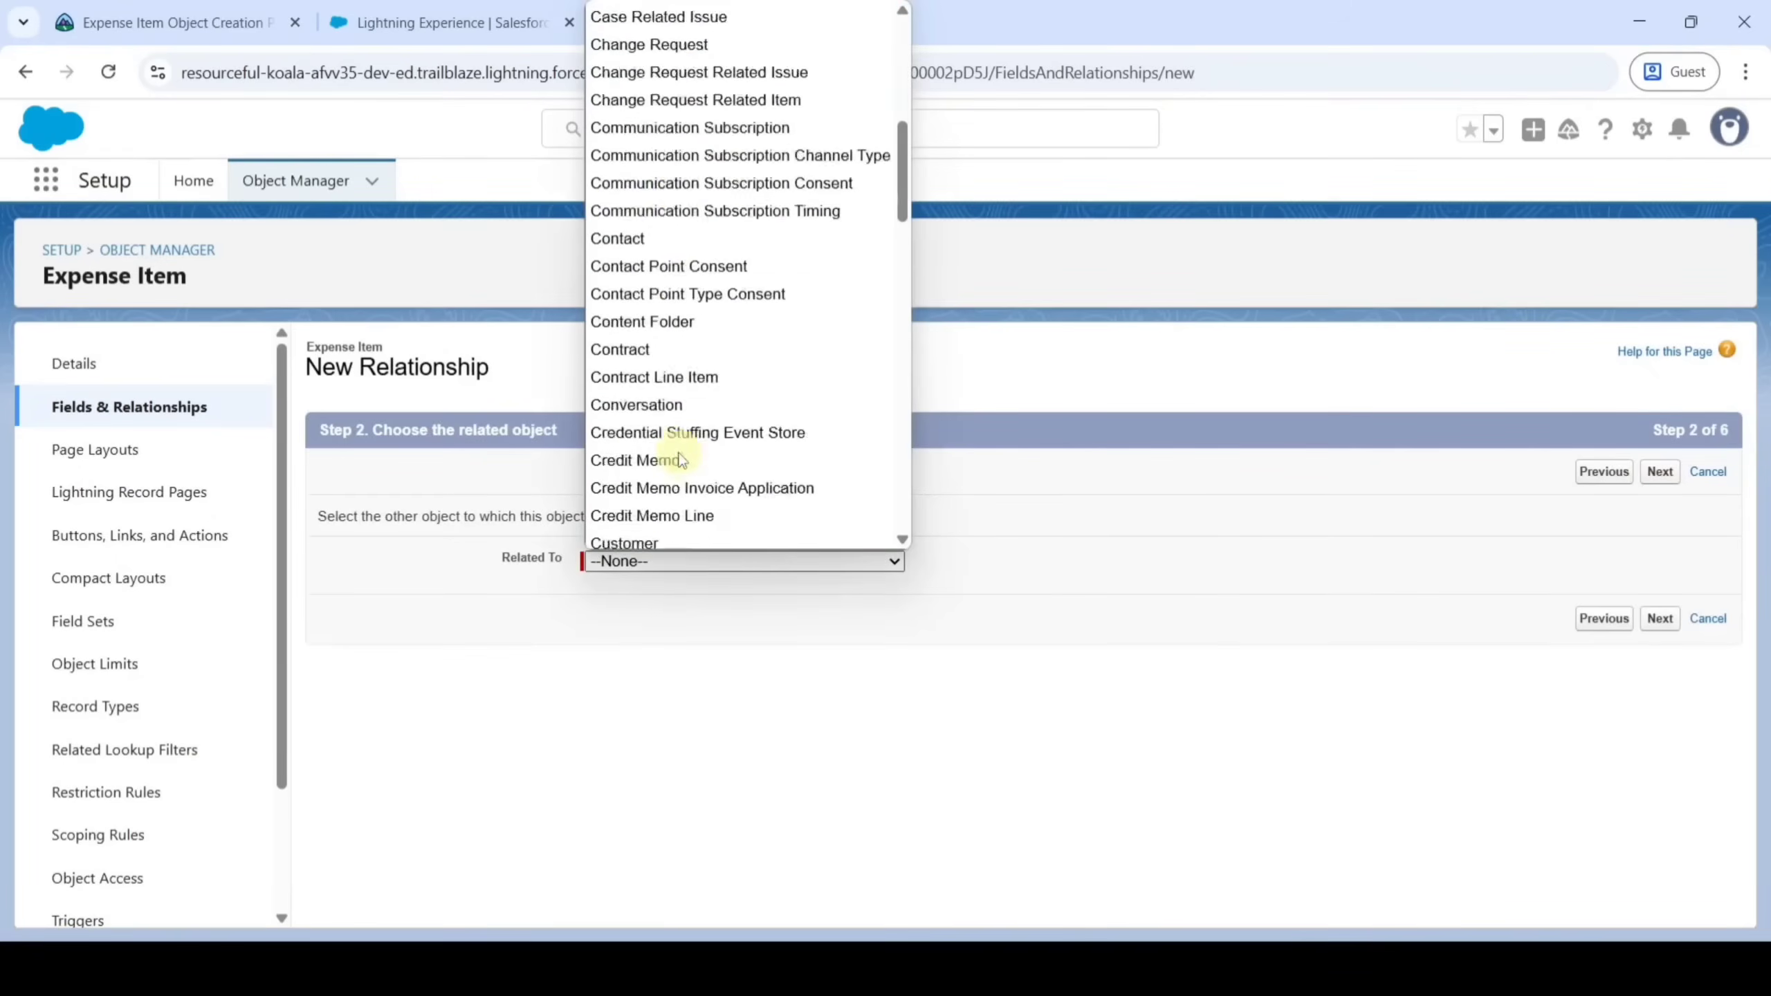
scroll(680, 461, "down", 20)
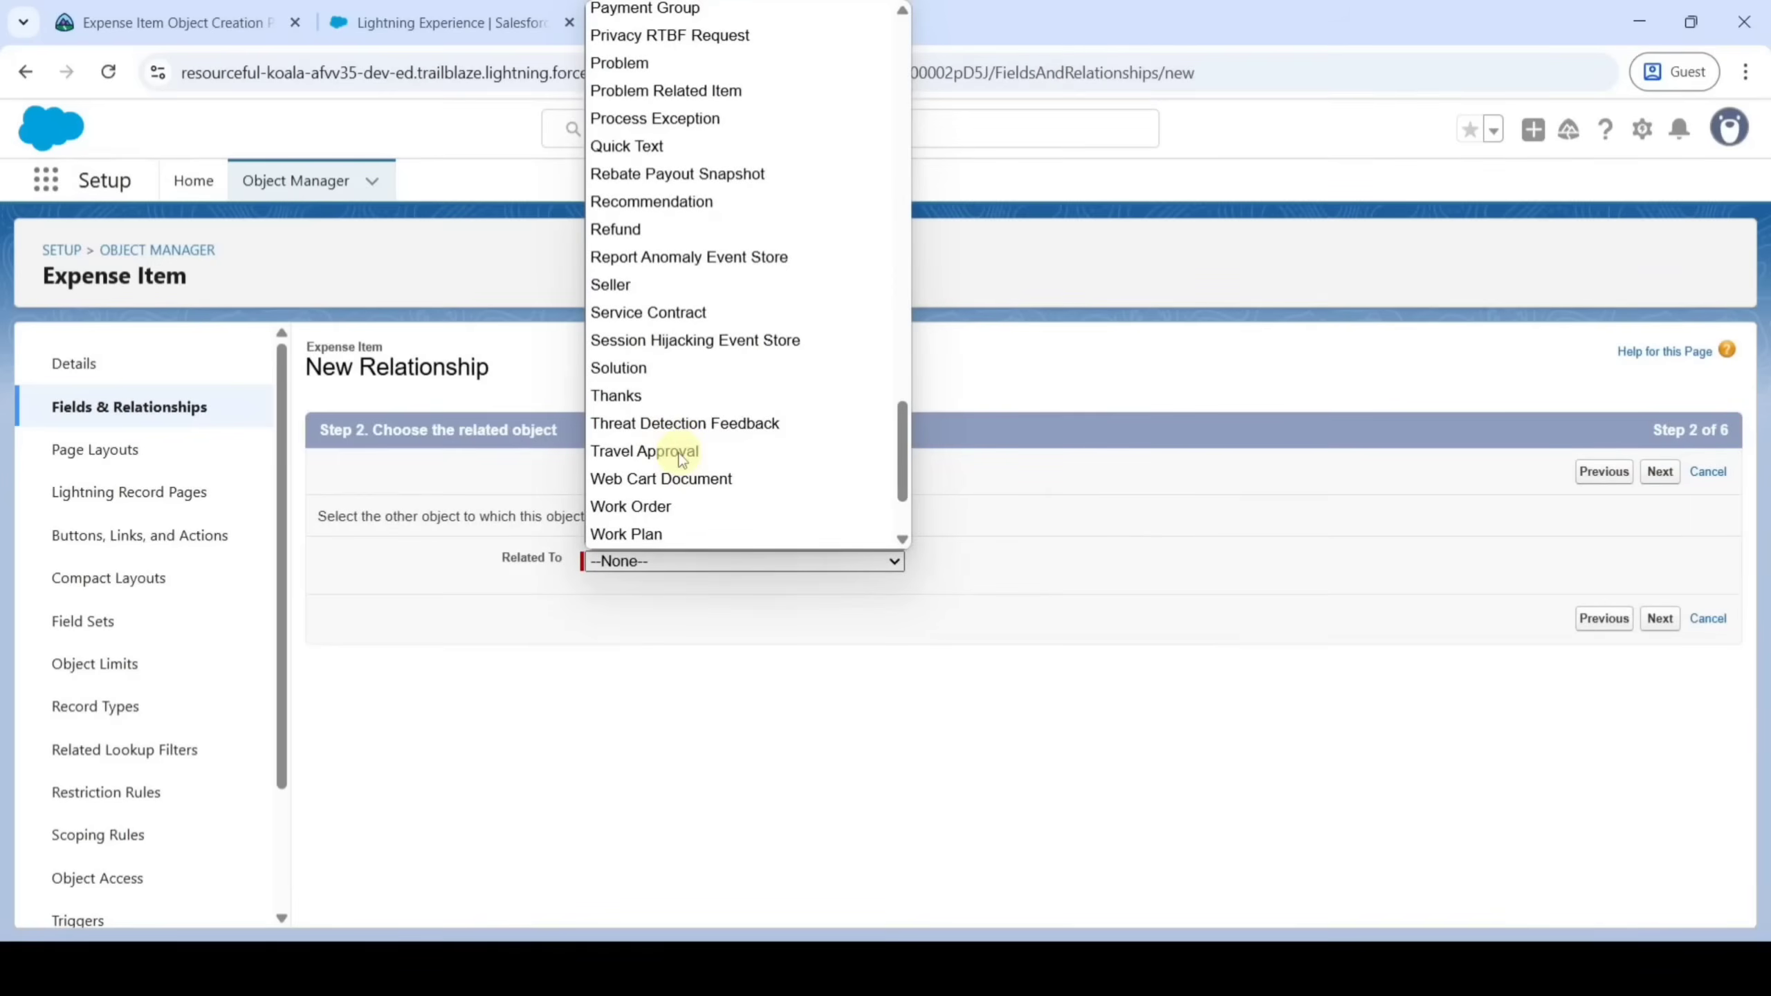
left_click(680, 453)
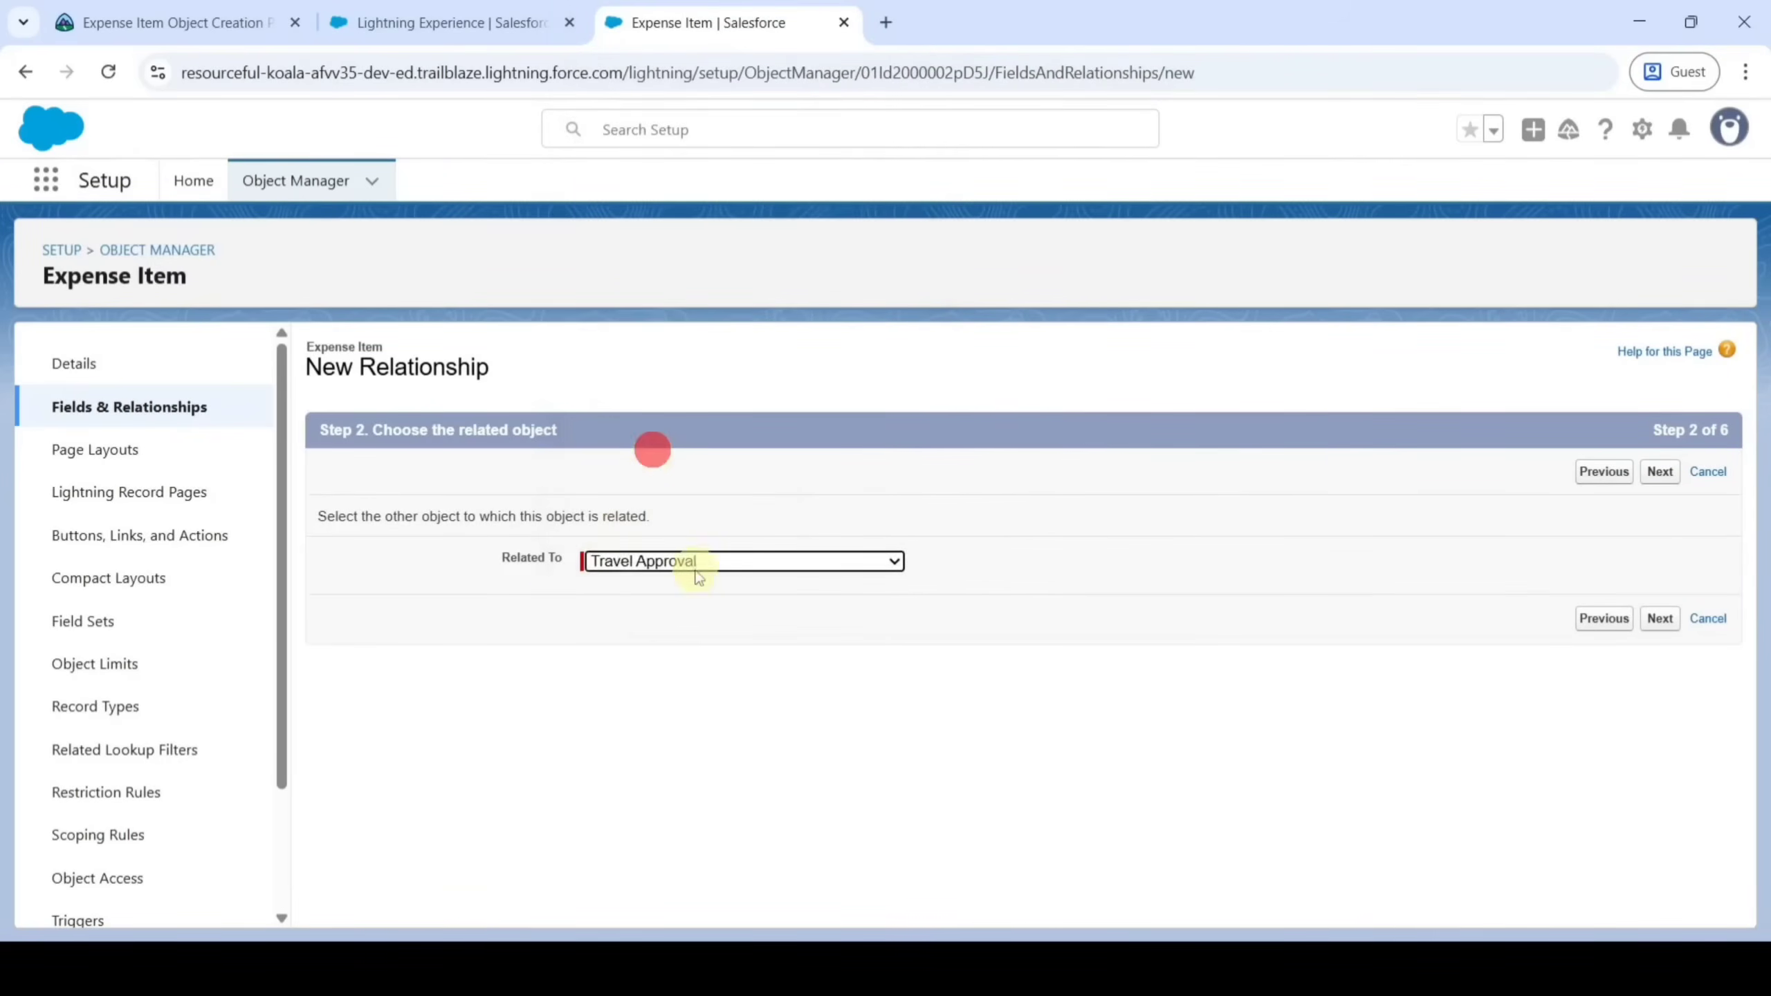
left_click(1658, 620)
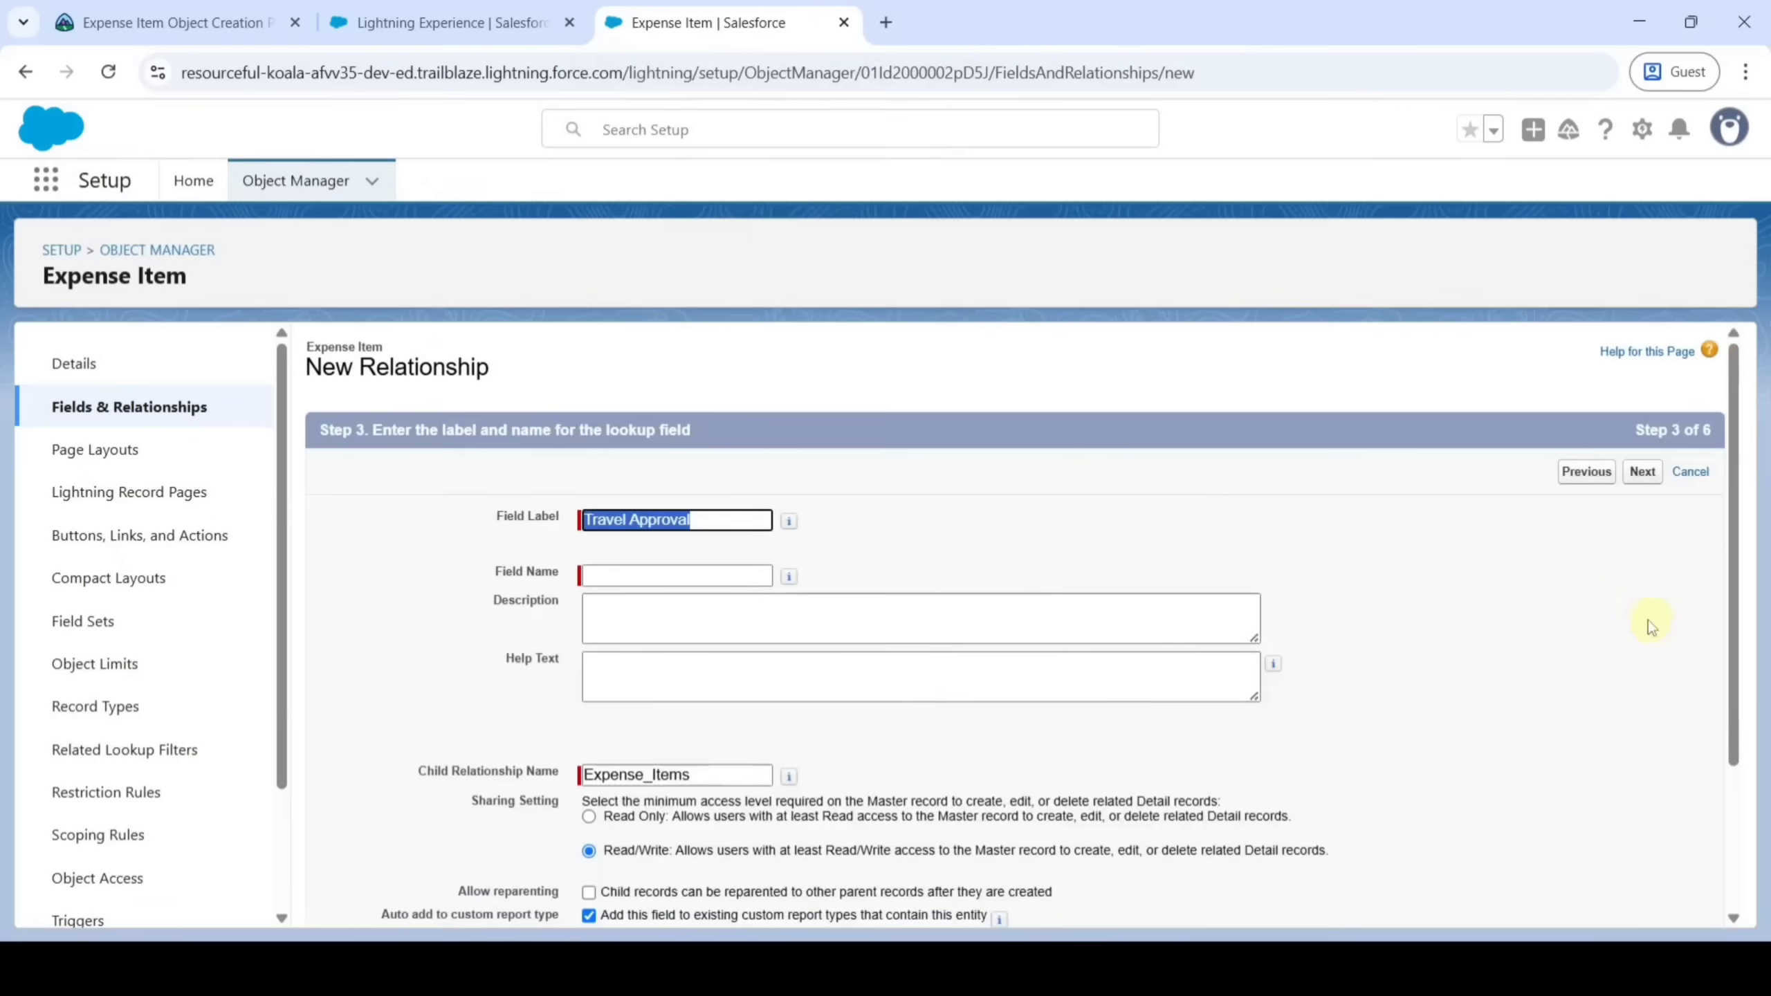
Accept the default name, security, page layout and related list settings for the Travel Approval relationship field and save it
left_click(812, 565)
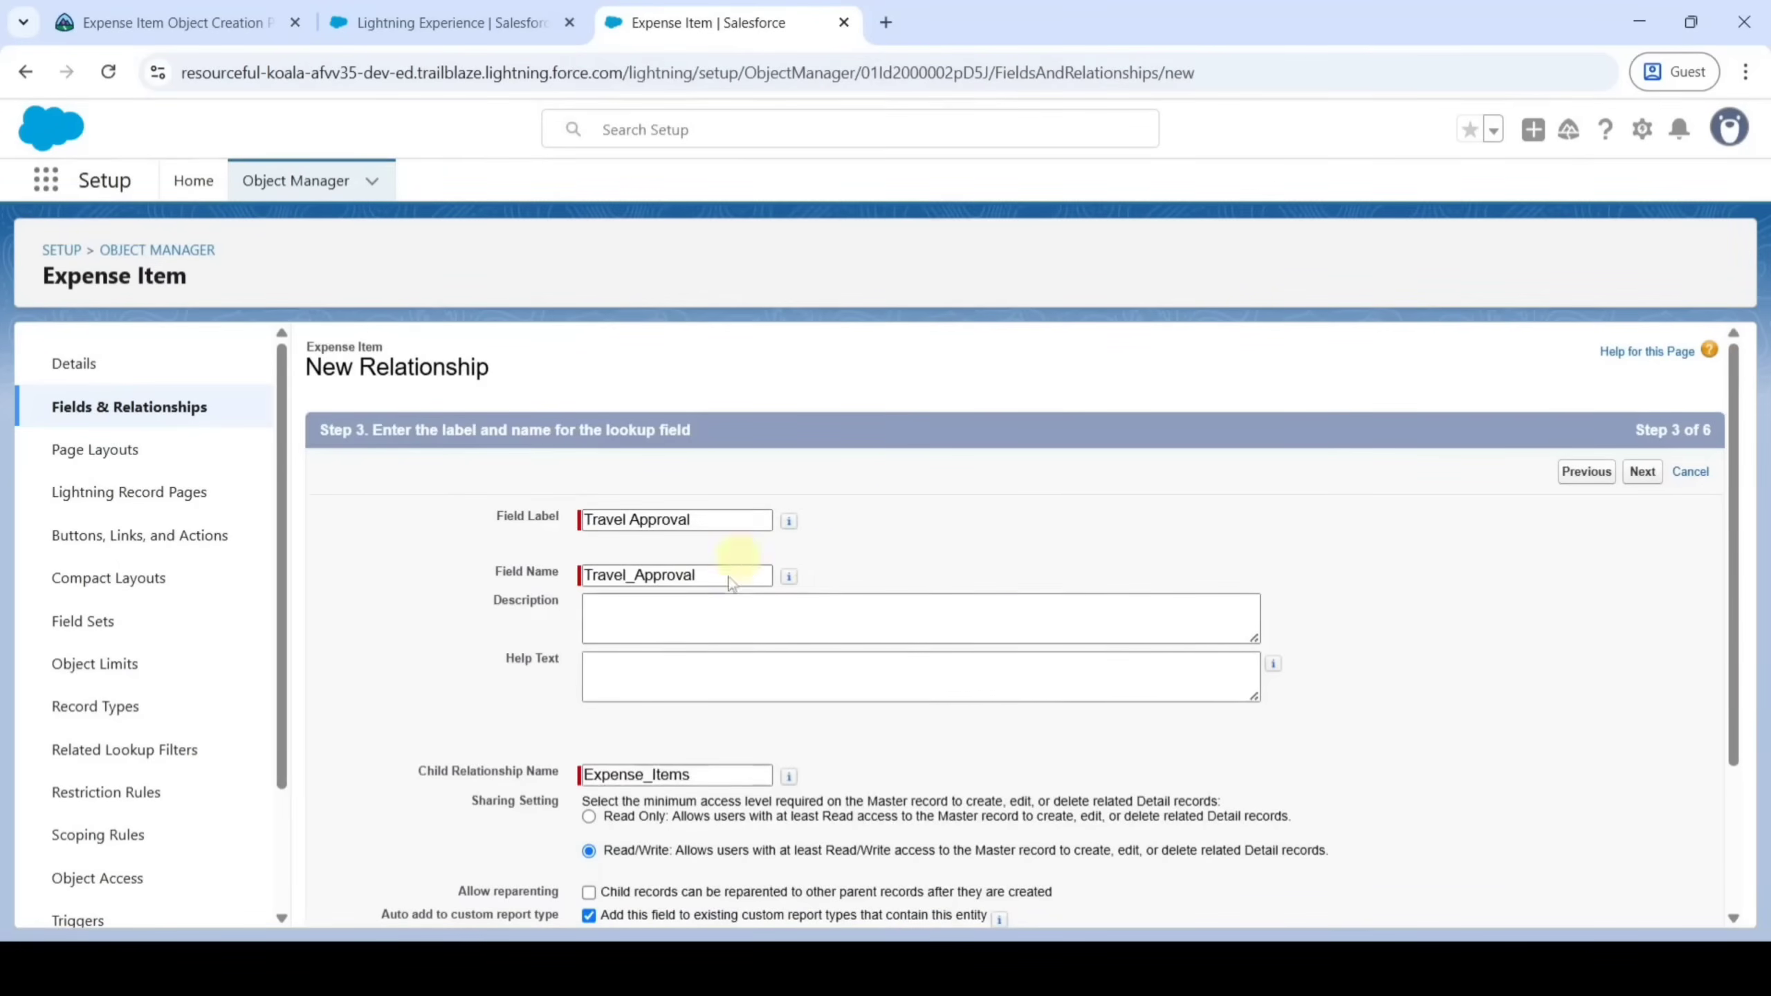
left_click(1642, 471)
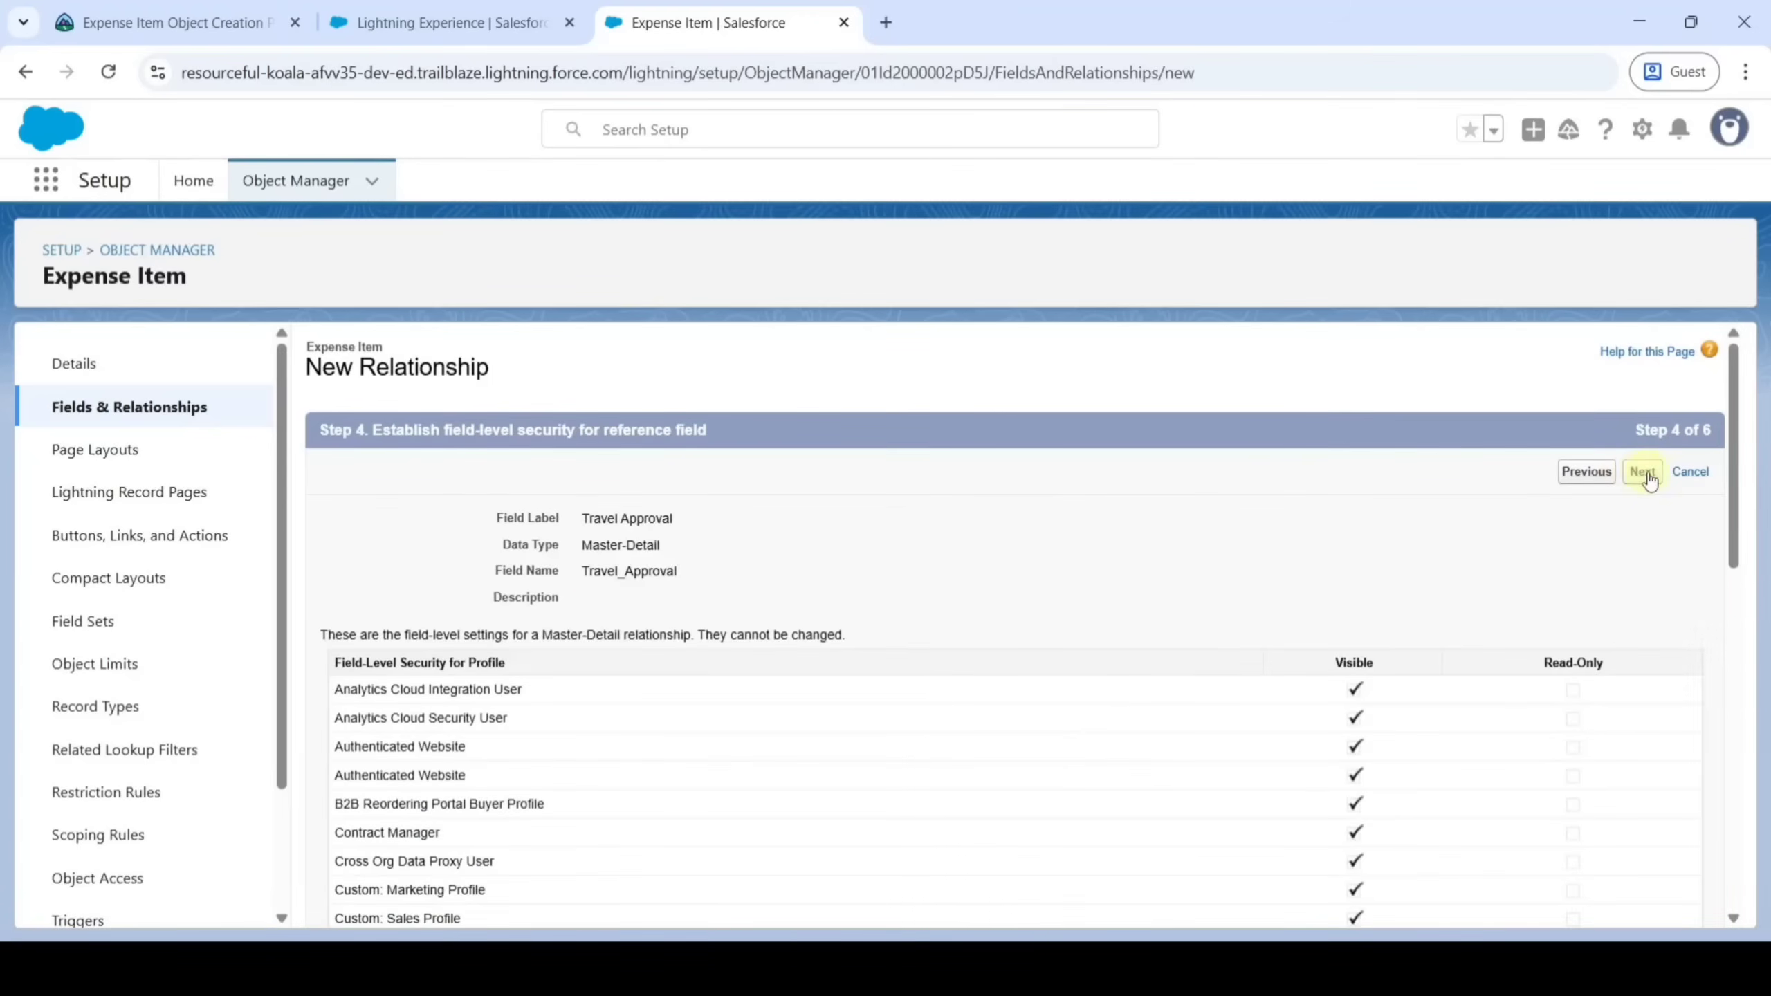
left_click(1642, 474)
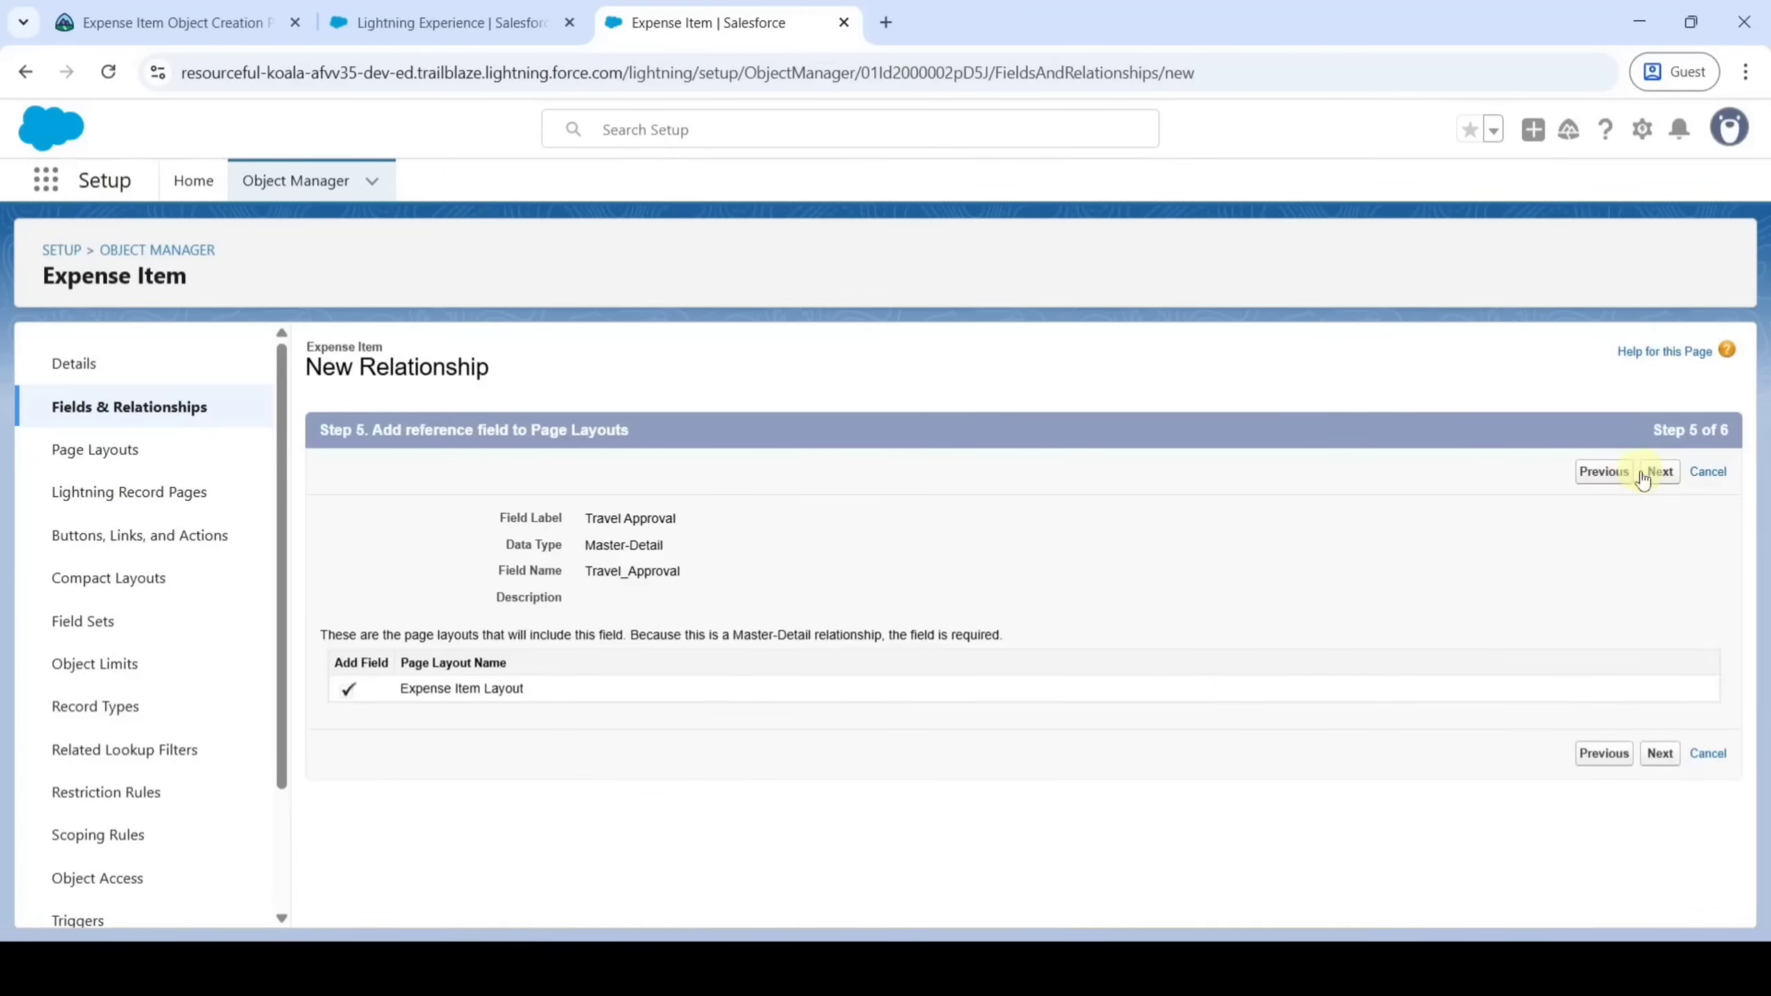
left_click(1659, 472)
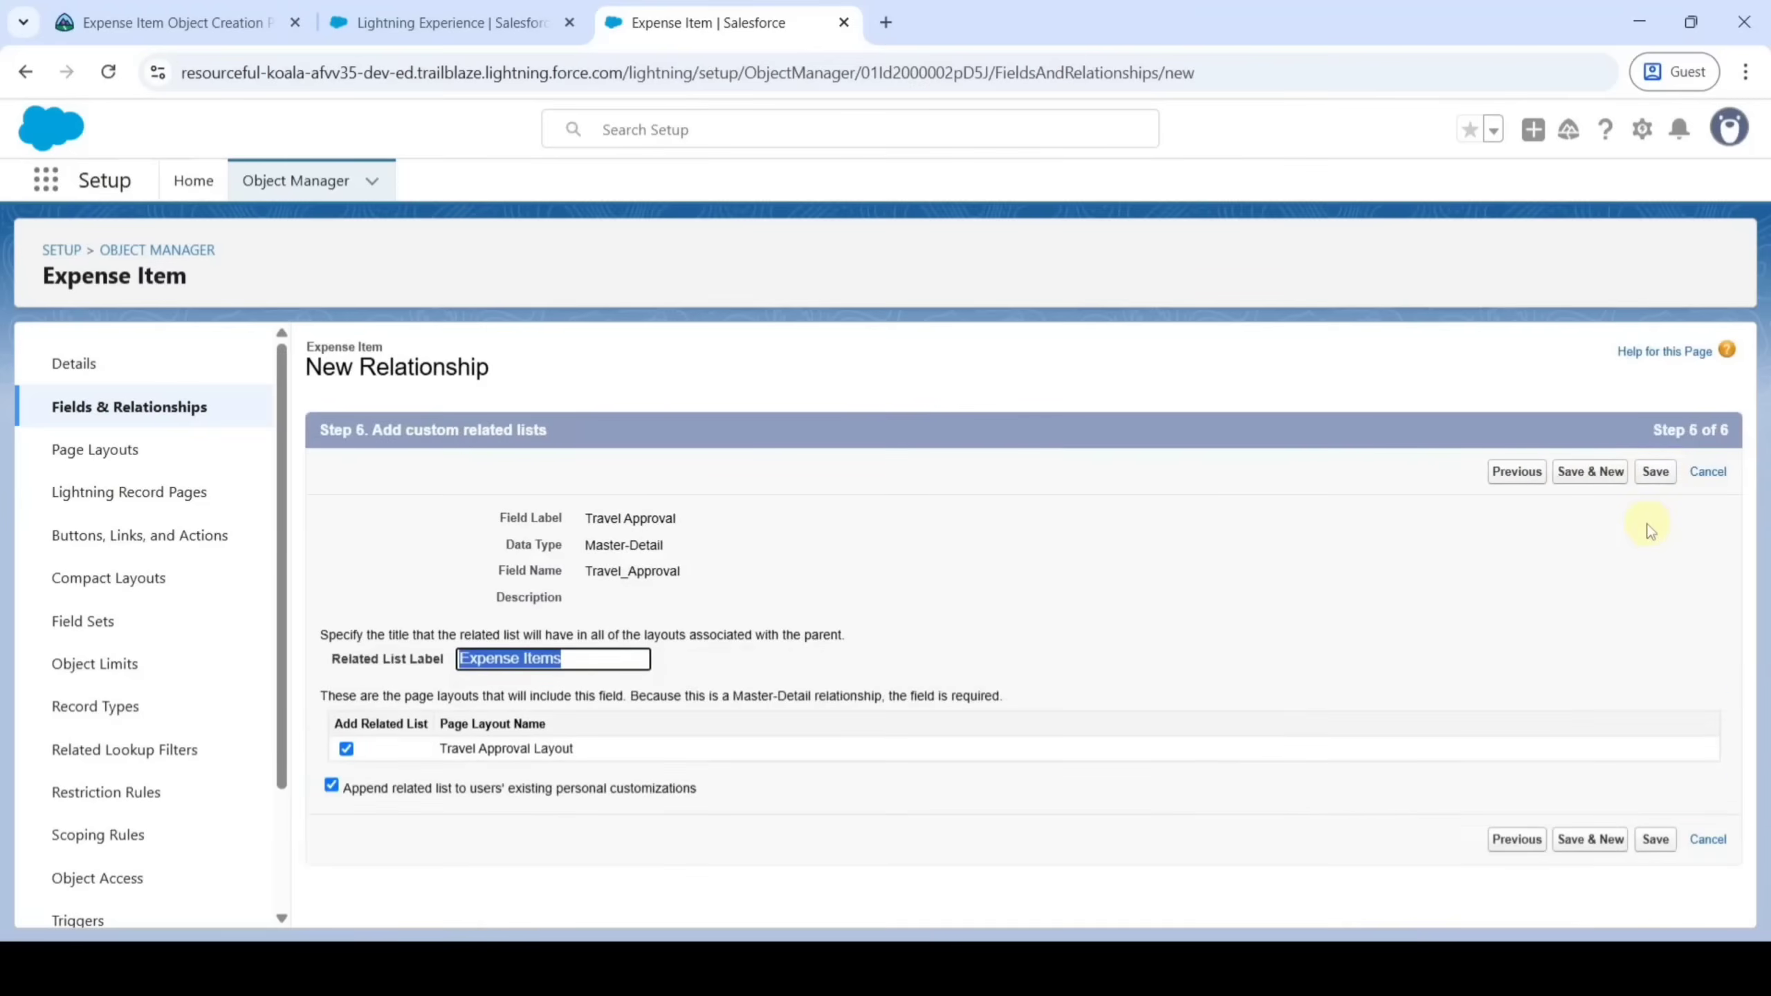
left_click(1658, 480)
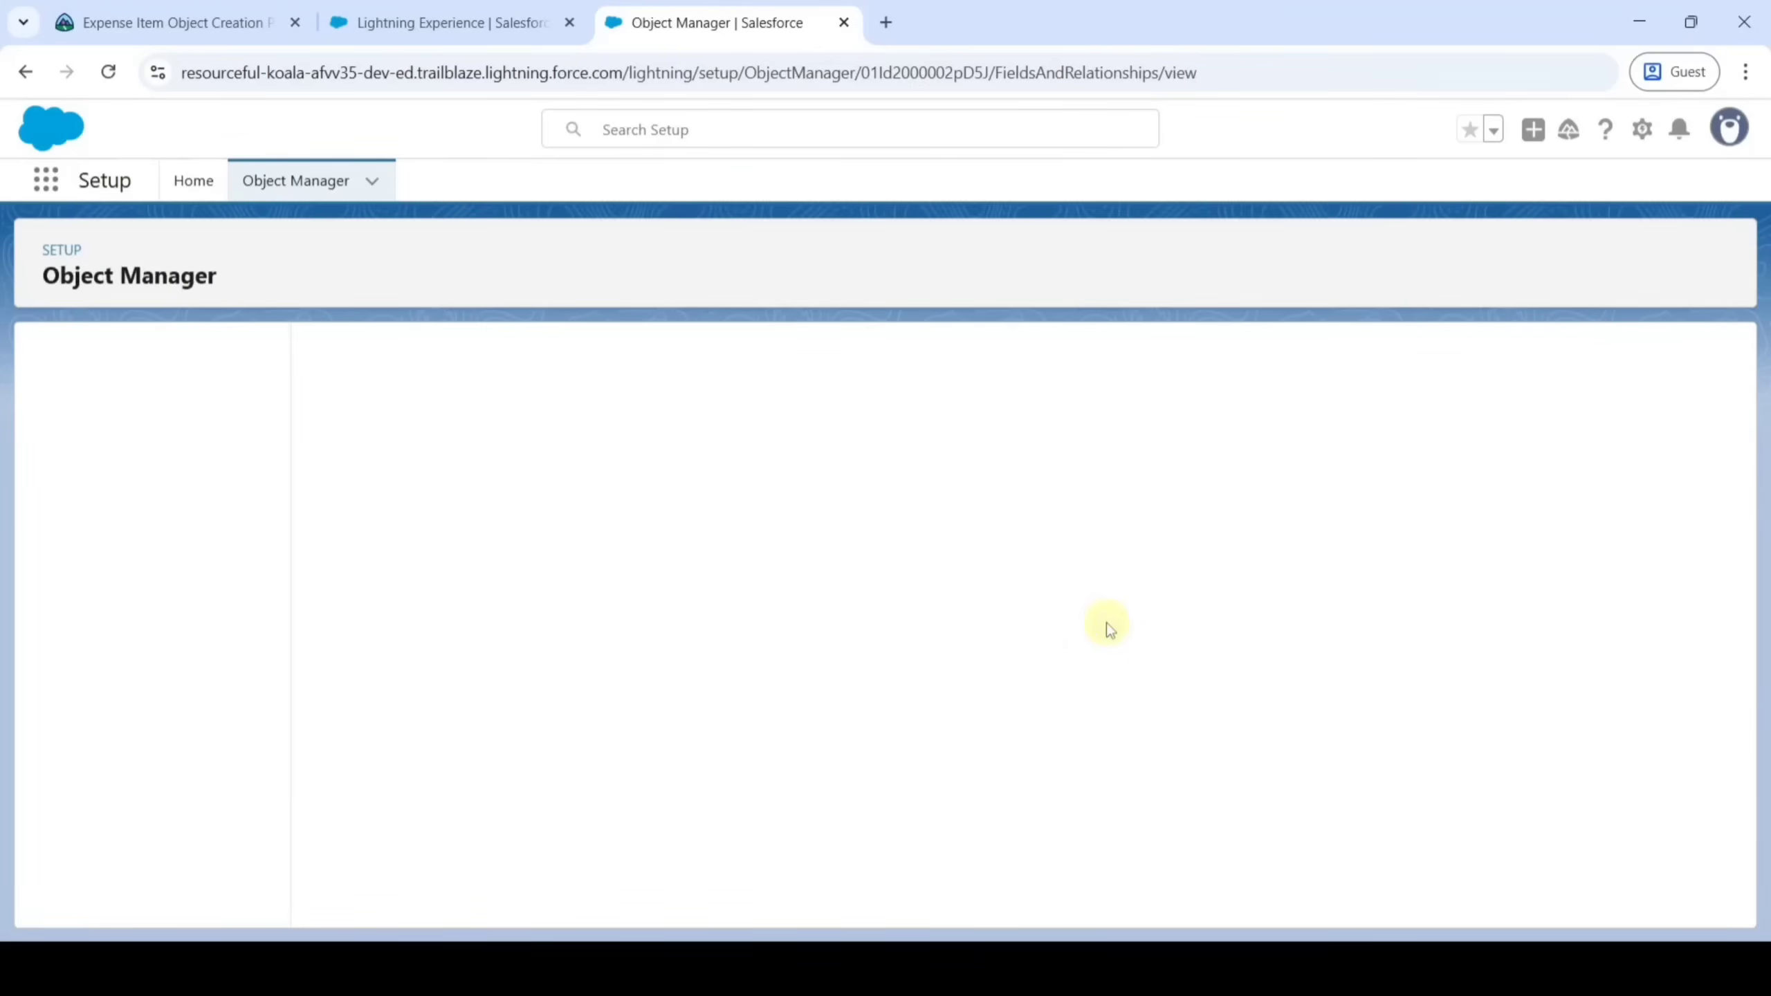
Return to the Trailhead Expense Item Object unit and submit its step for verification to earn 100 points
left_click(171, 22)
scroll(529, 716, "down", 4)
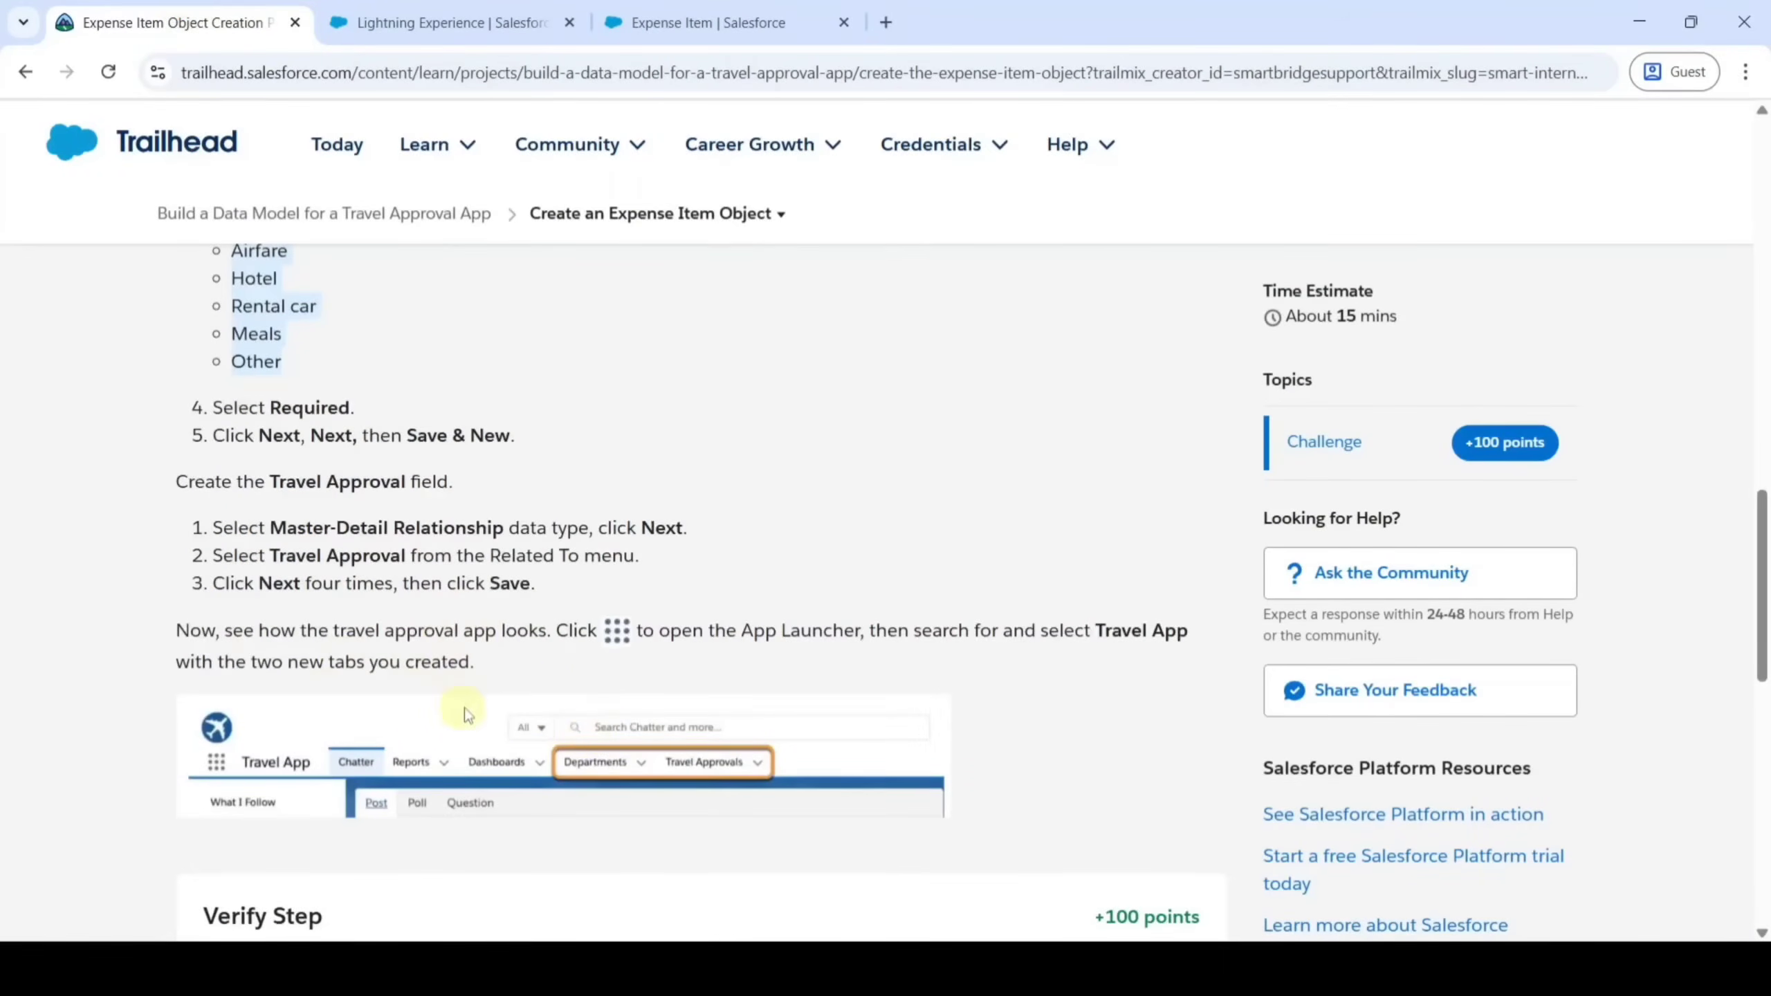
scroll(466, 710, "down", 6)
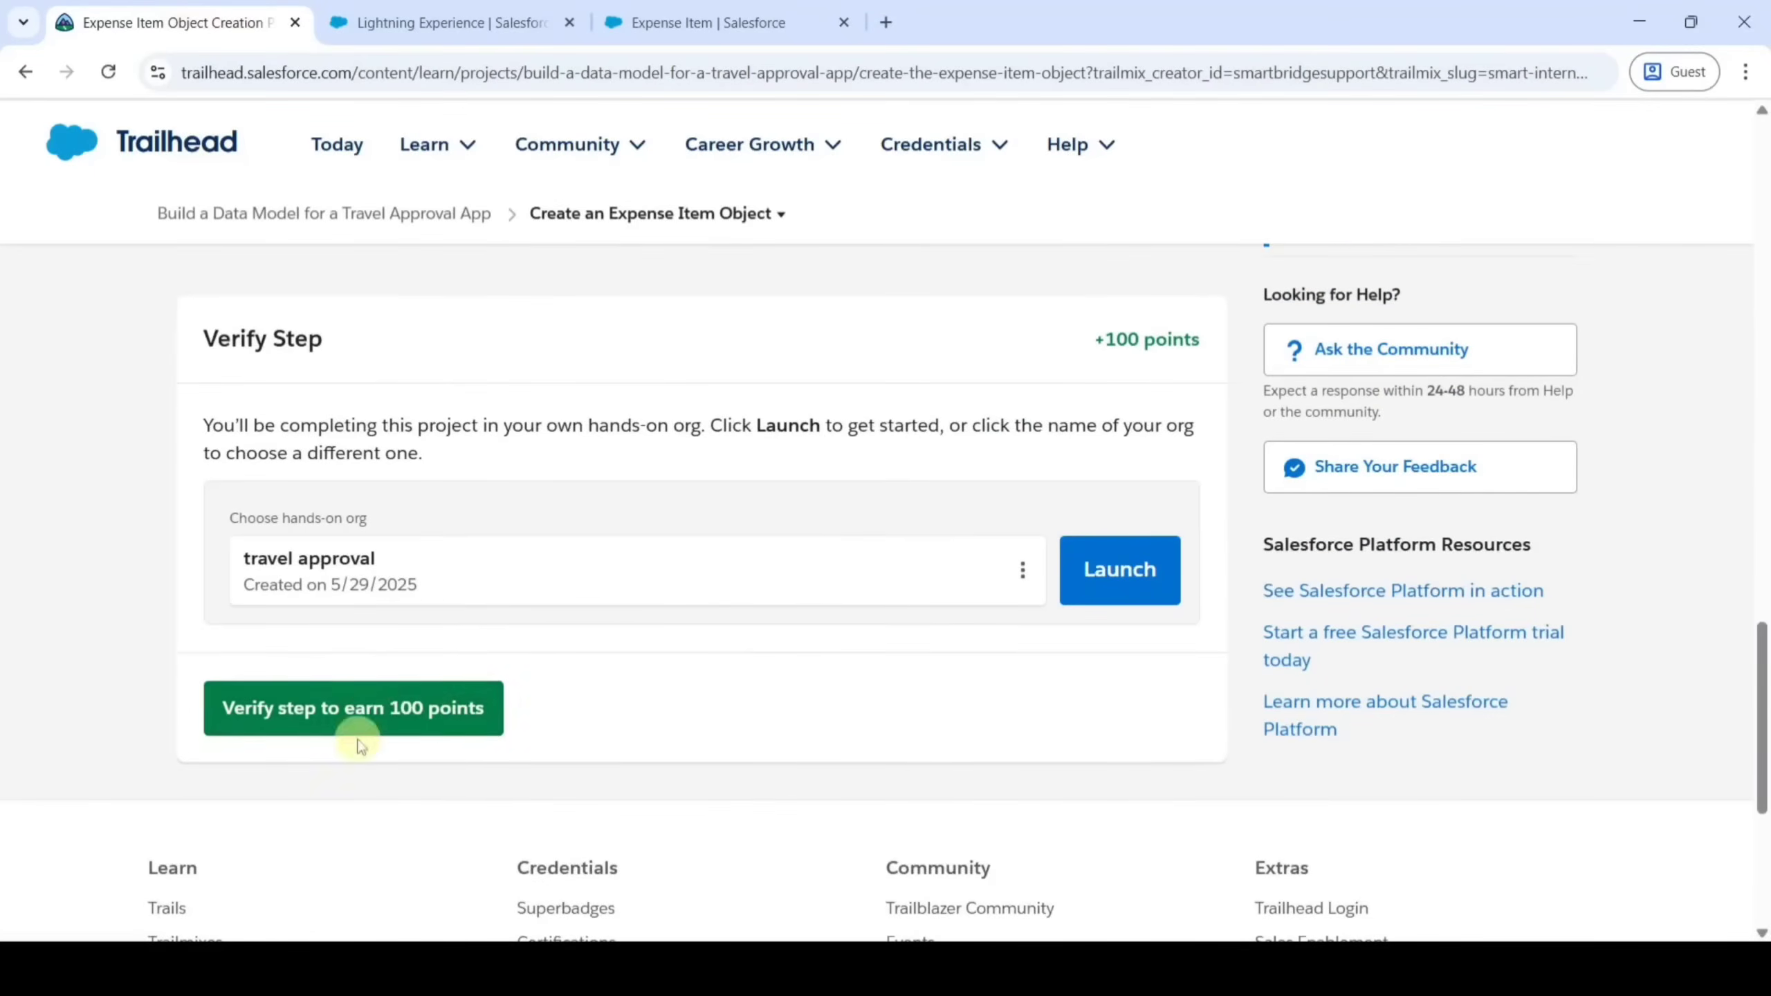
left_click(394, 728)
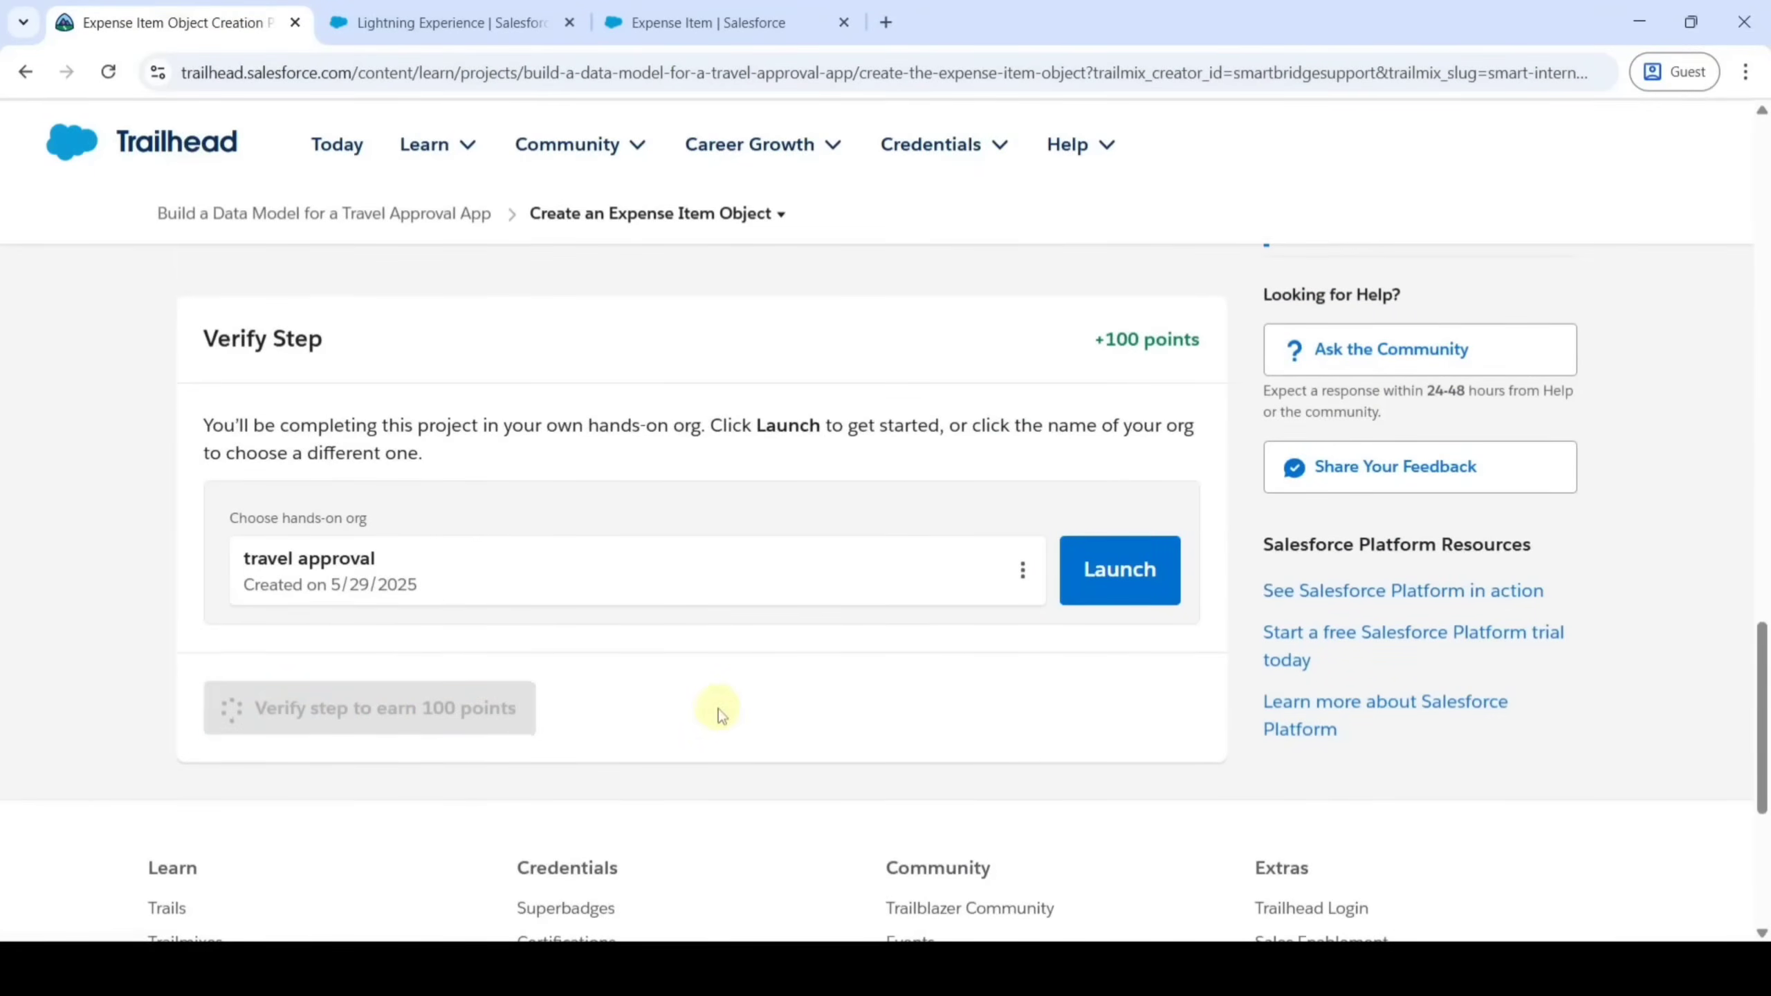
Open the project's Import Data and Test the App unit and look through it down to the Verify Step section
scroll(720, 709, "up", 2)
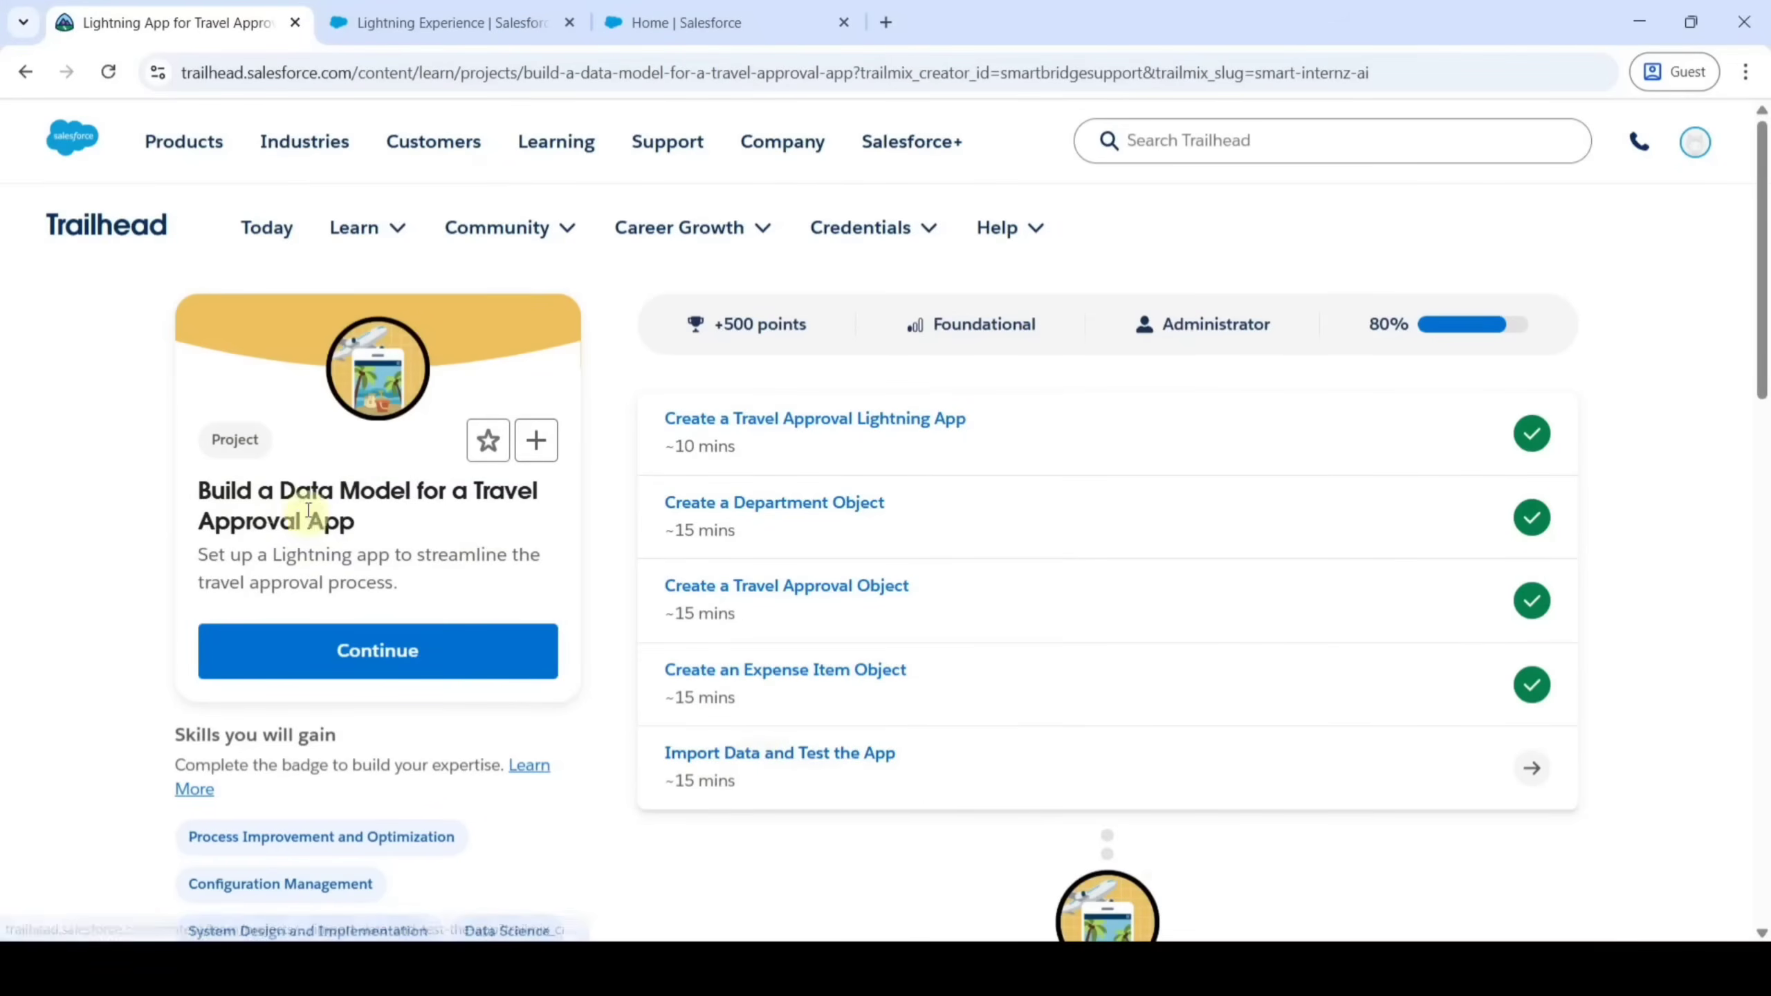
left_click(789, 753)
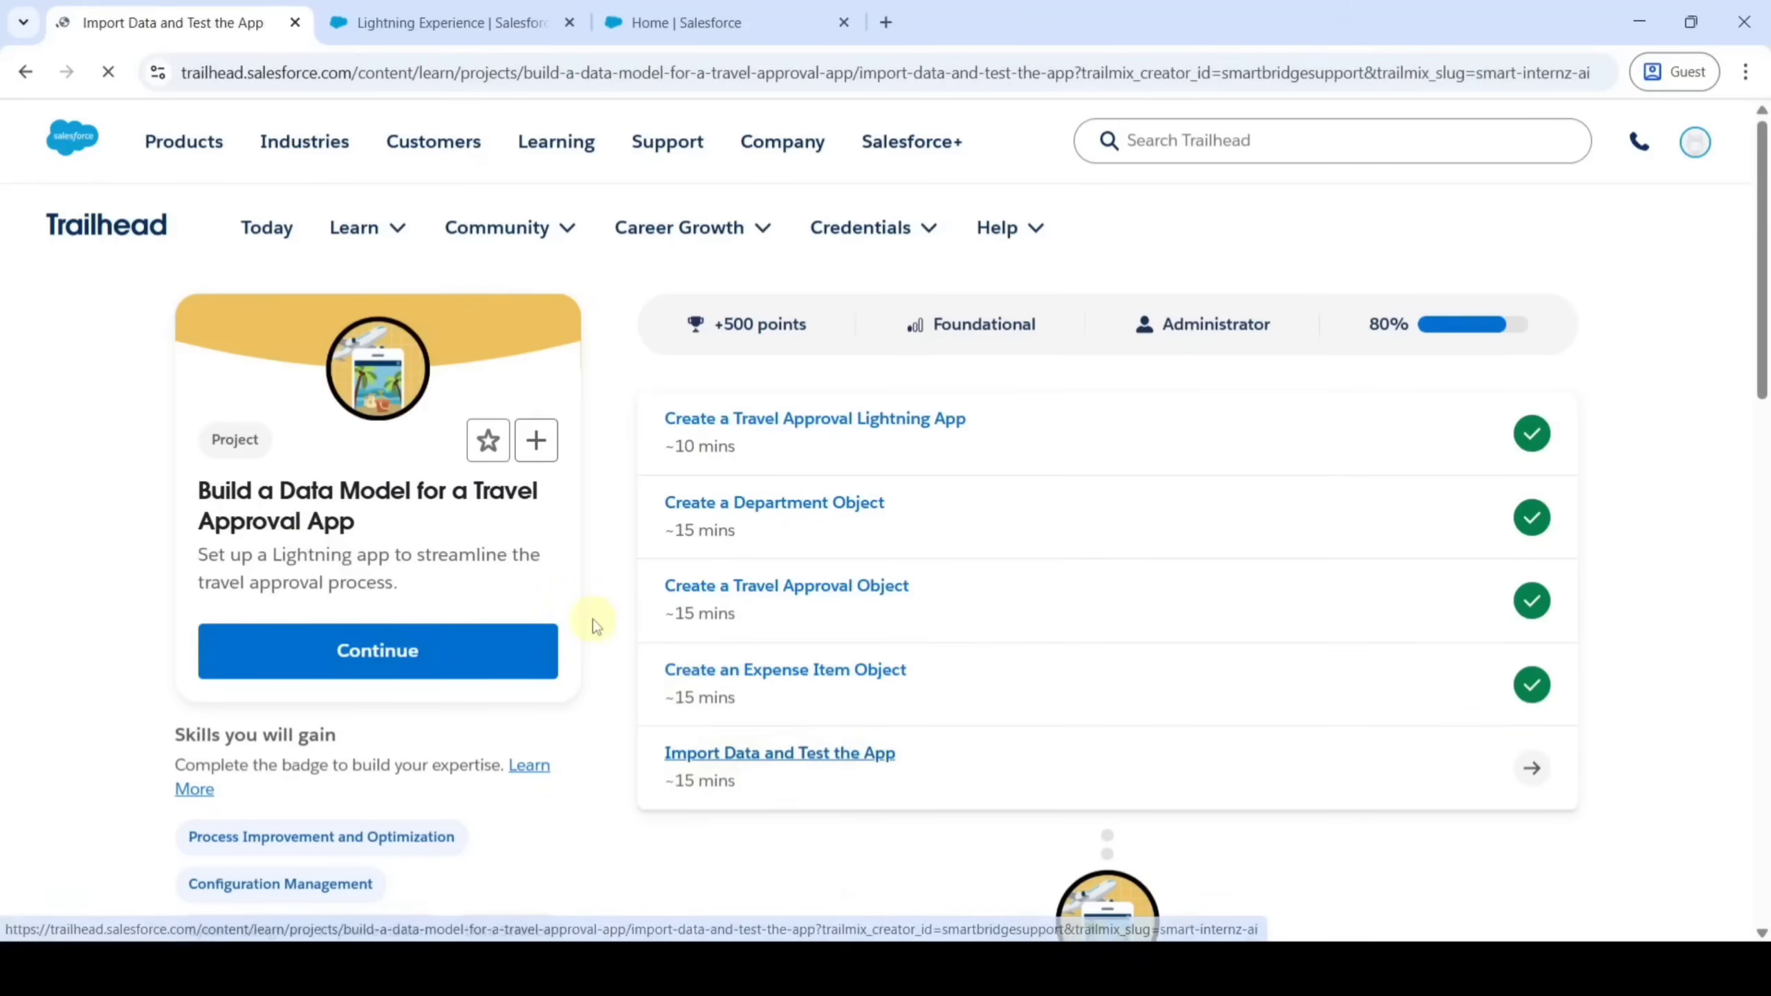
scroll(620, 628, "down", 20)
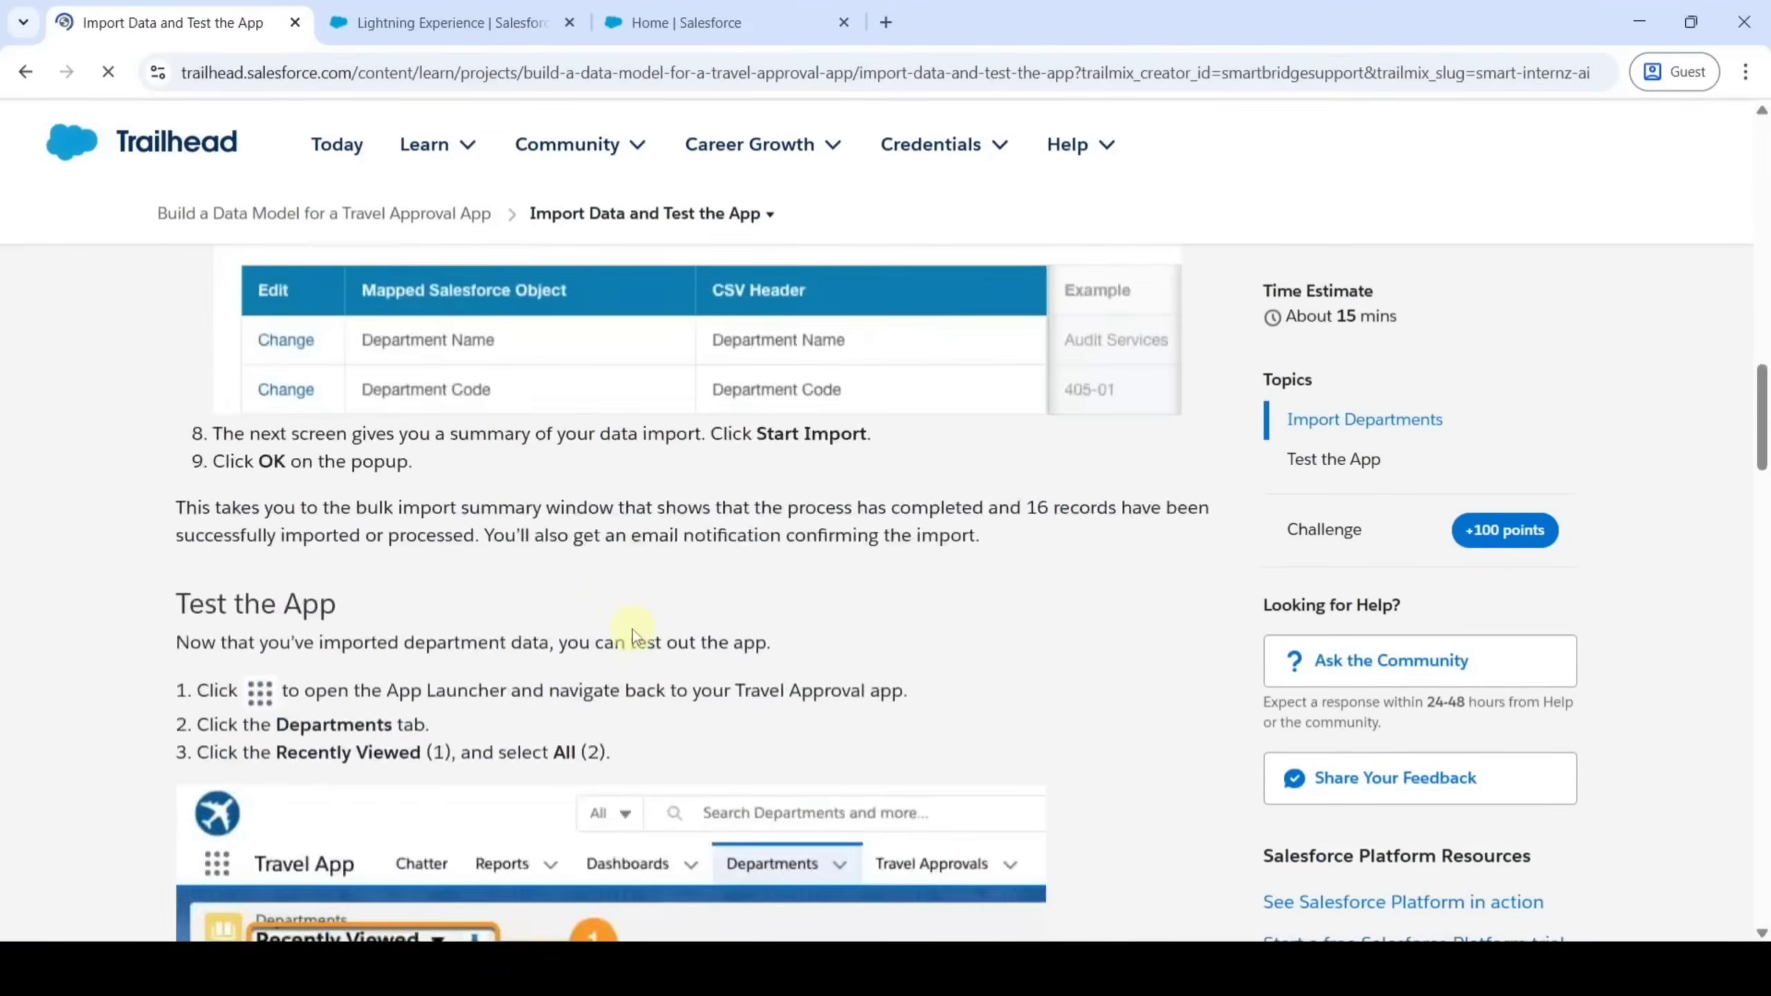
scroll(634, 629, "down", 20)
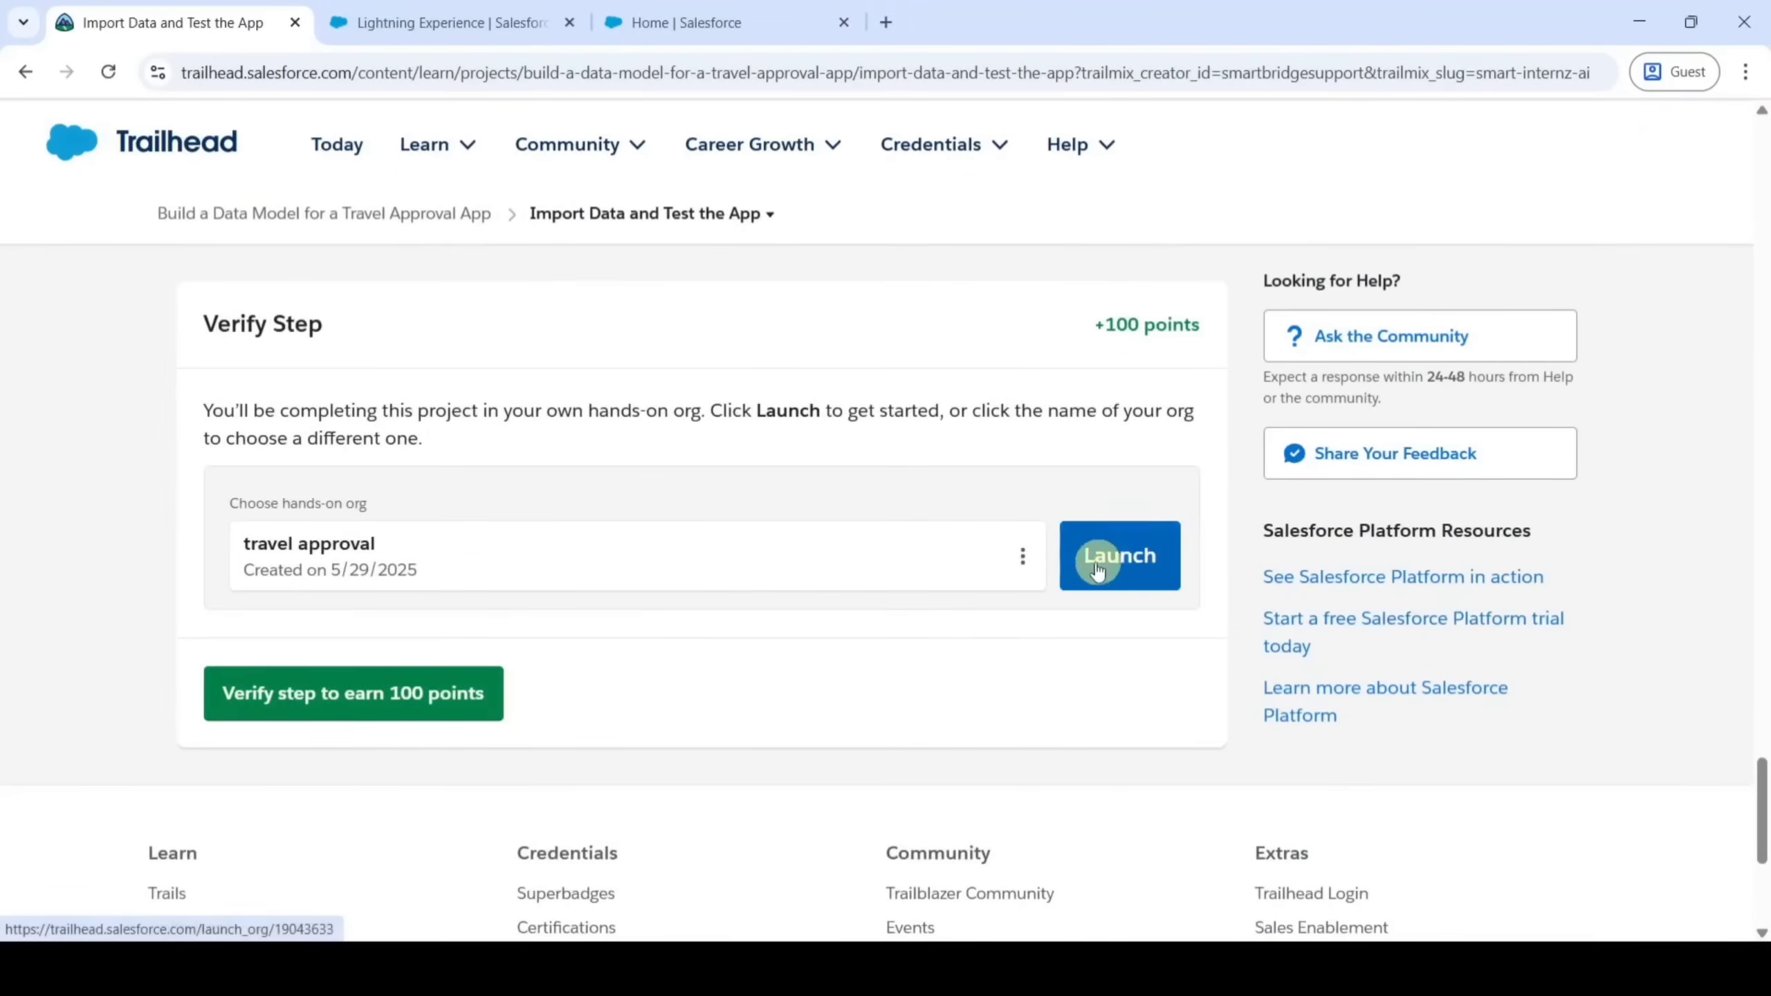
left_click(486, 10)
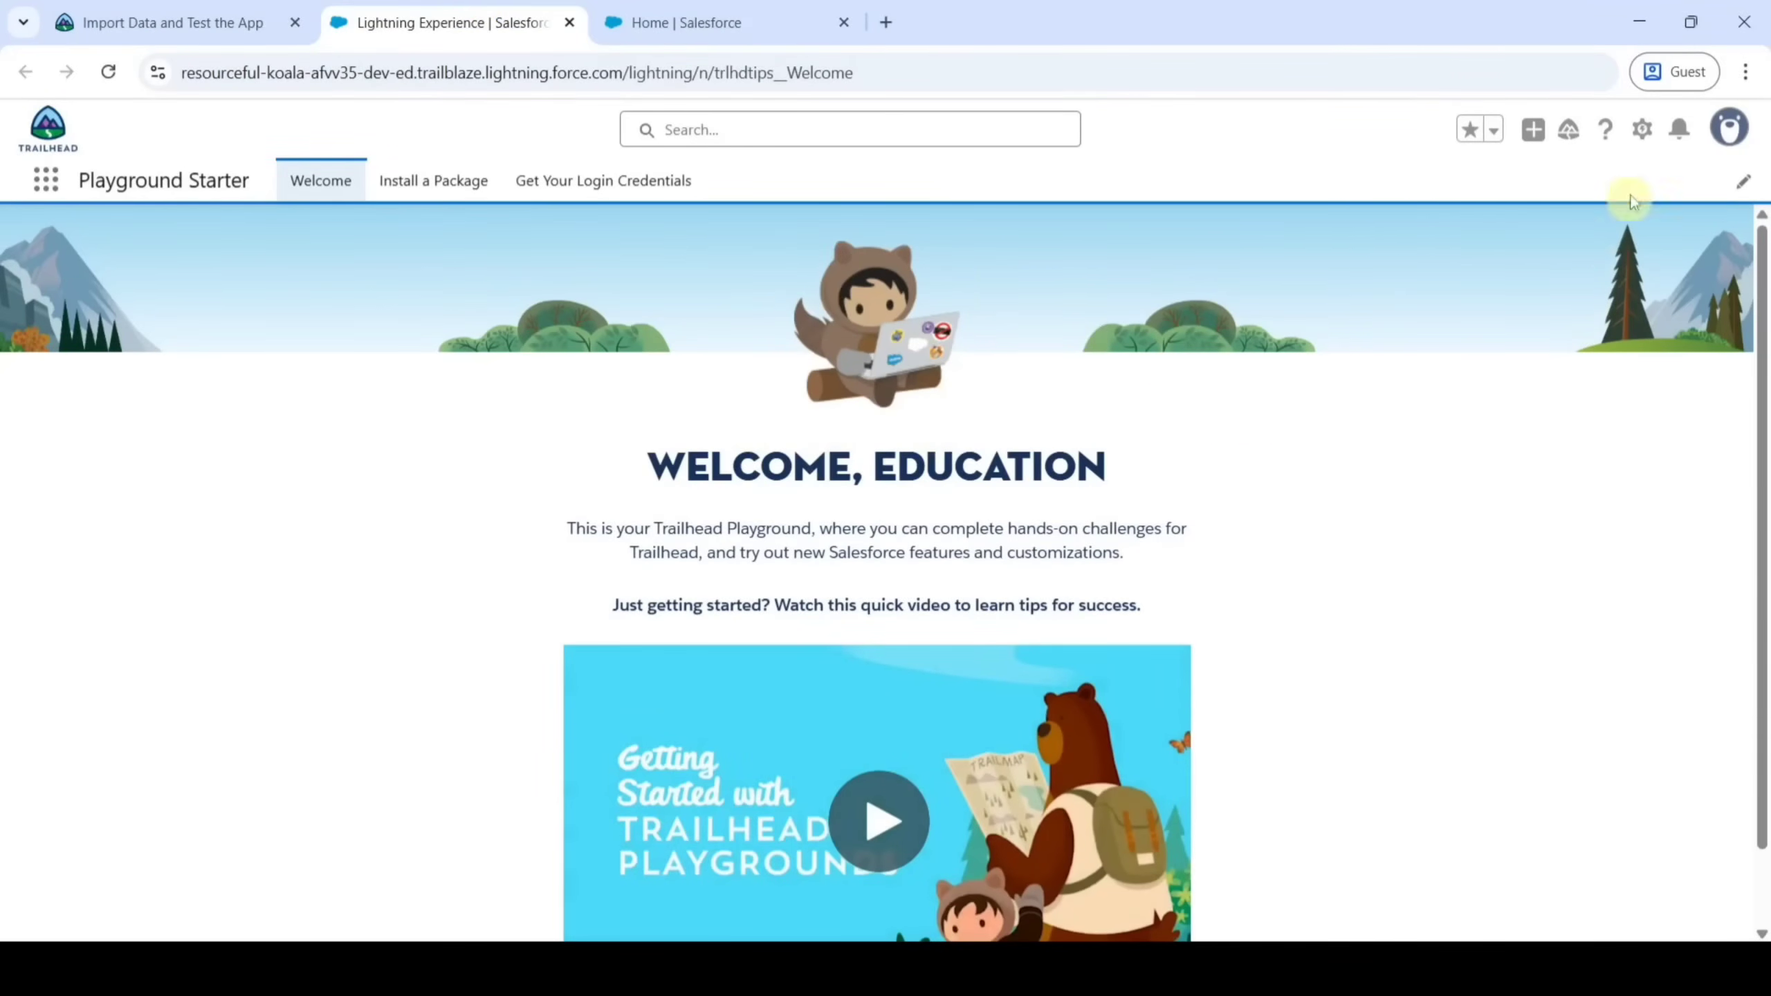
left_click(1642, 129)
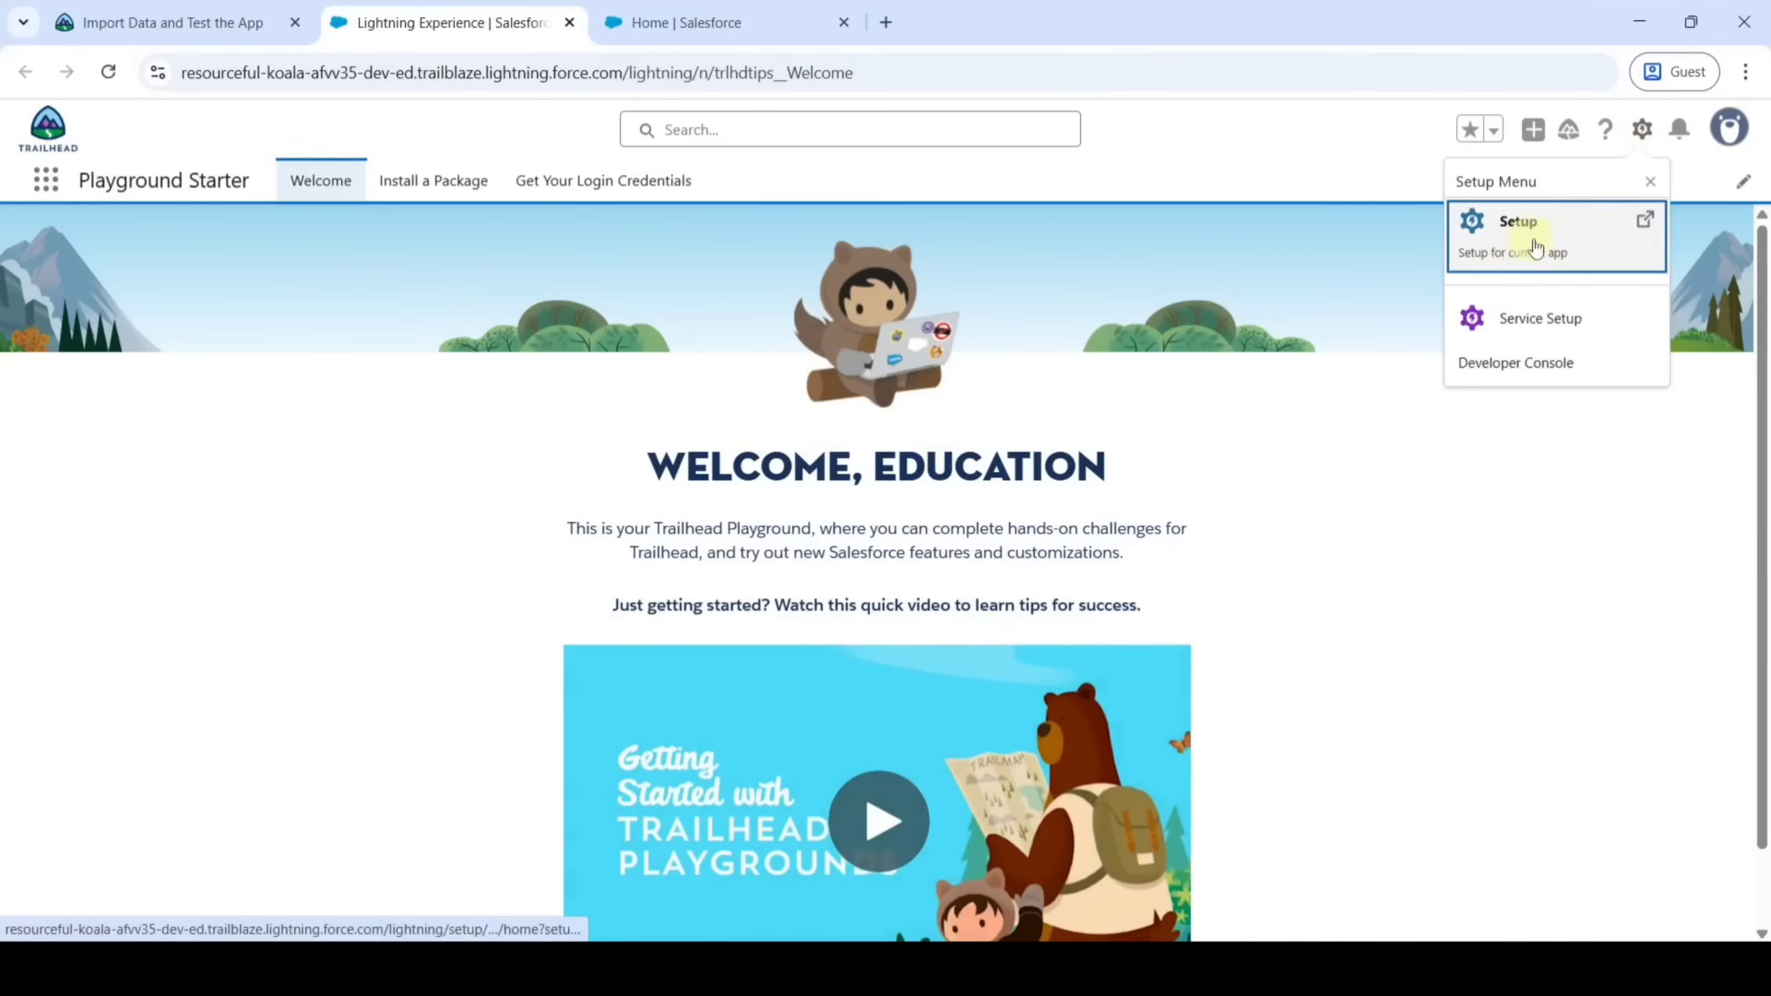
left_click(641, 15)
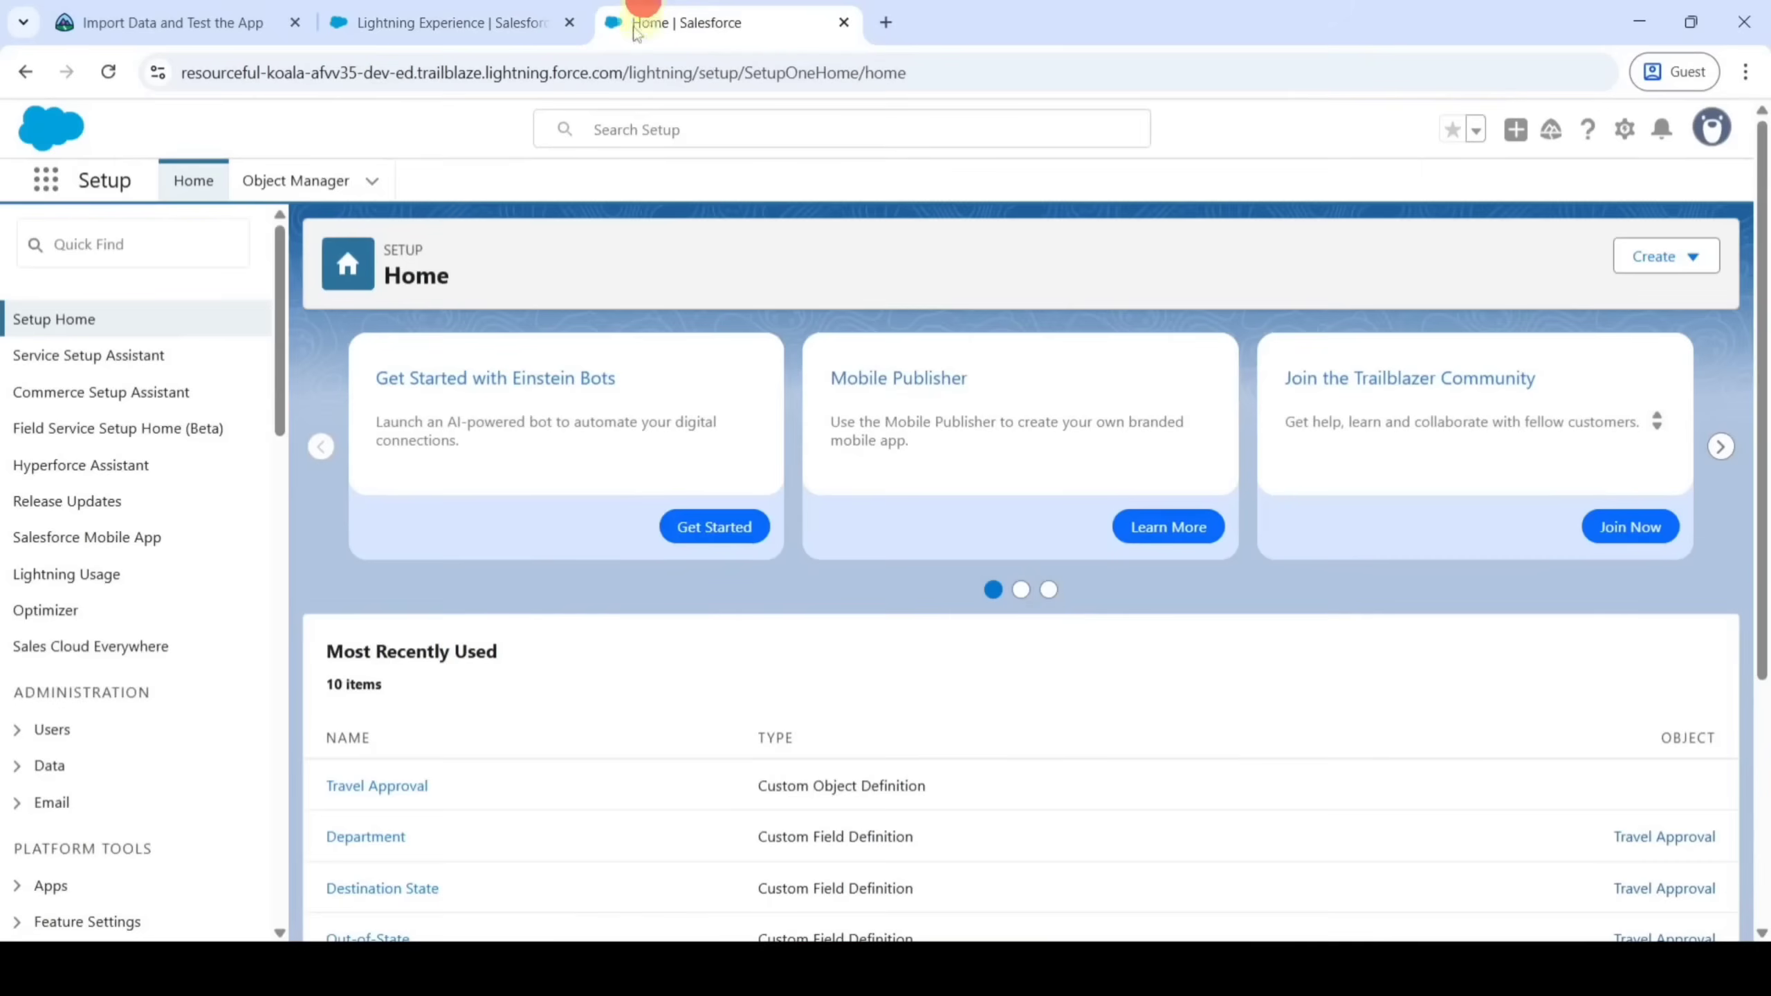
Review the Import Departments instructions in the Trailhead unit Import Data and Test the App
left_click(154, 10)
scroll(765, 664, "up", 15)
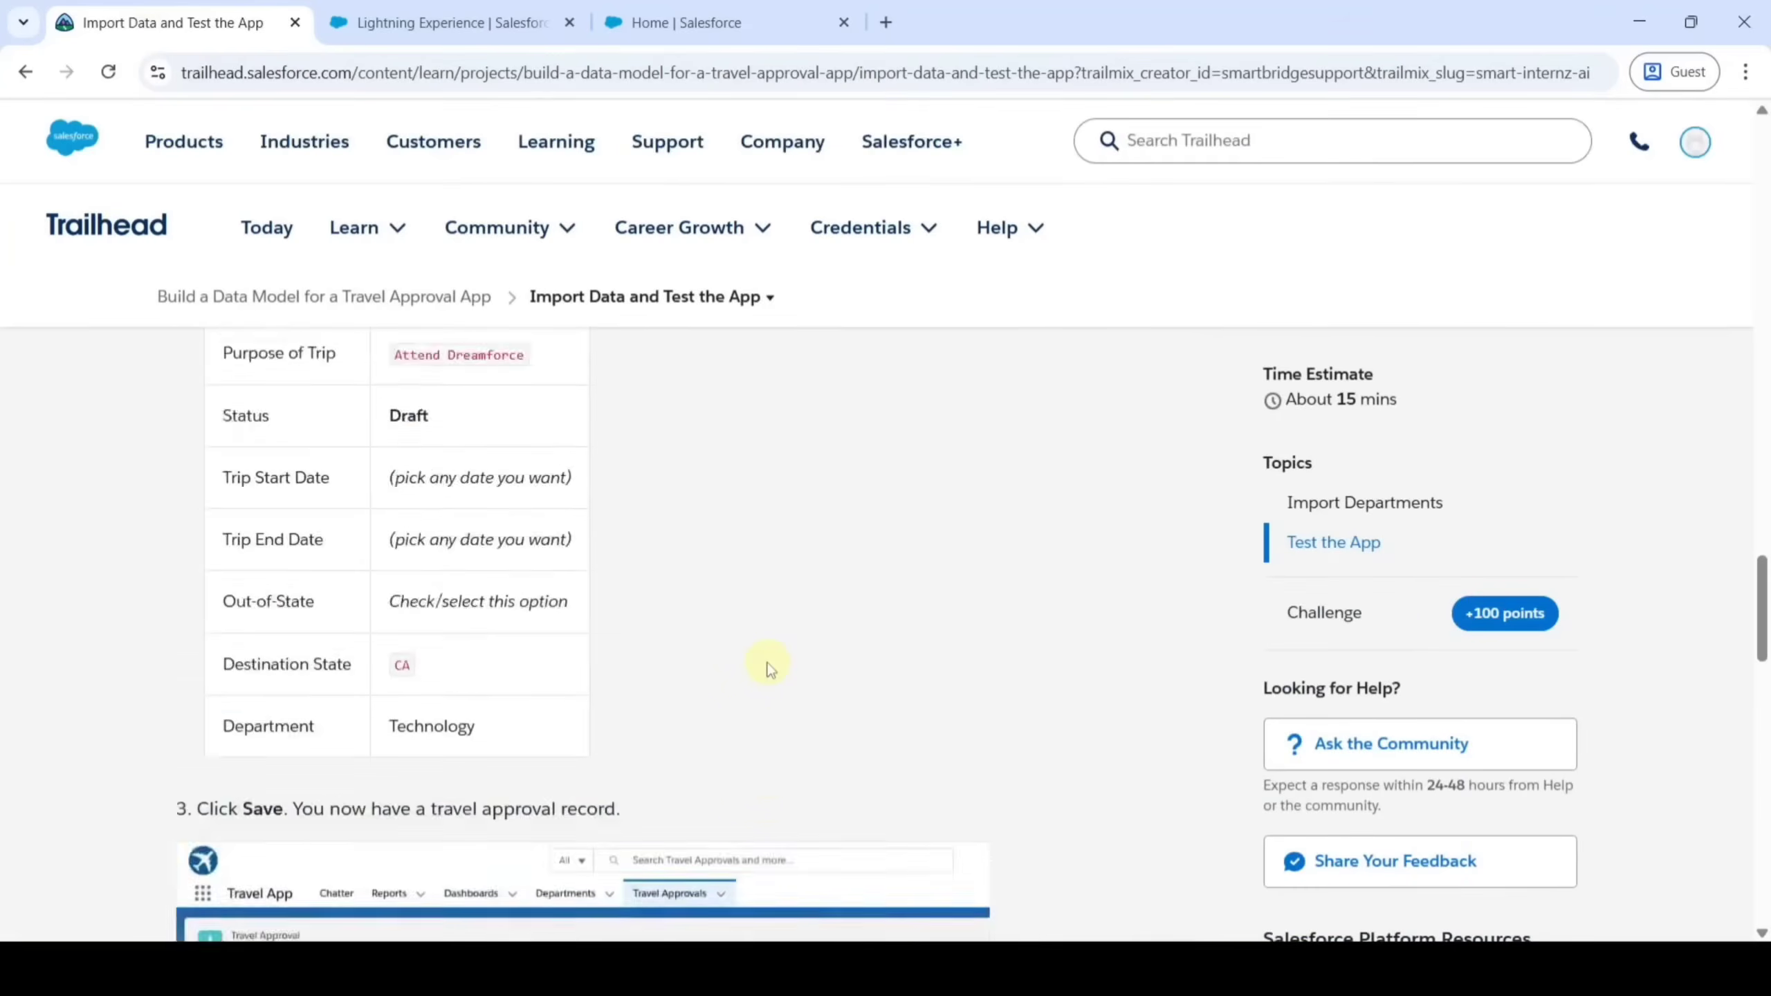
scroll(769, 666, "up", 15)
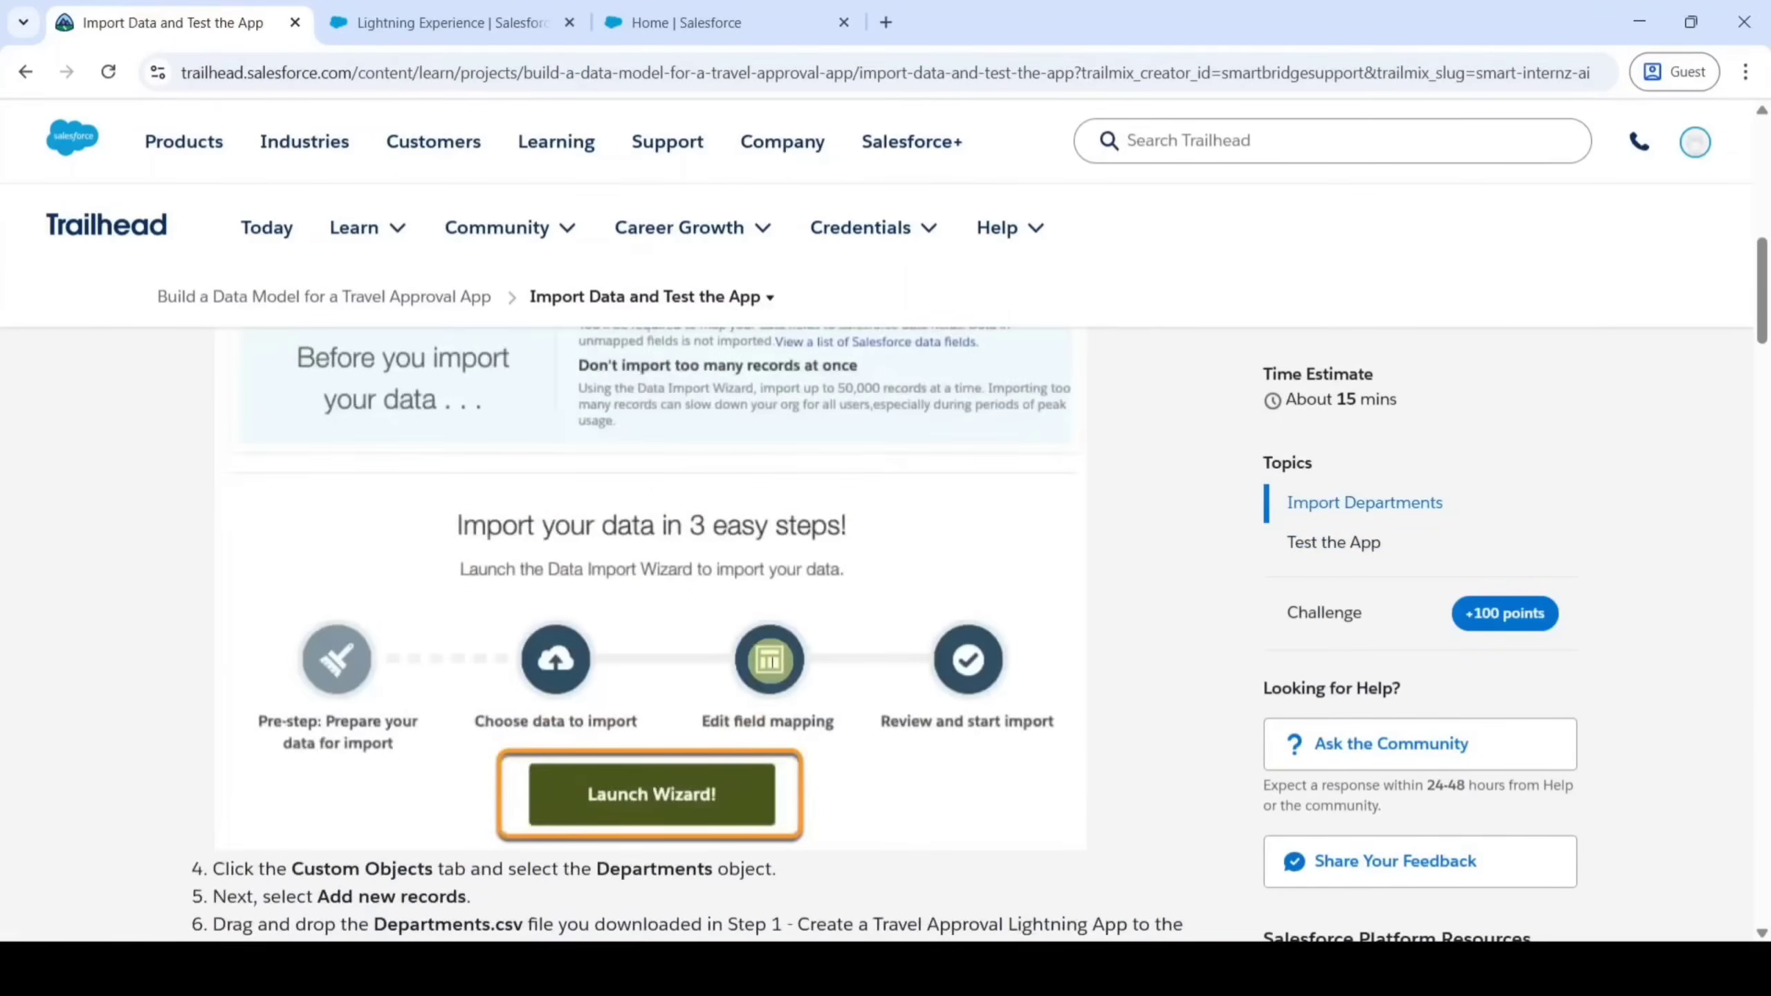
scroll(770, 664, "up", 6)
scroll(772, 670, "up", 3)
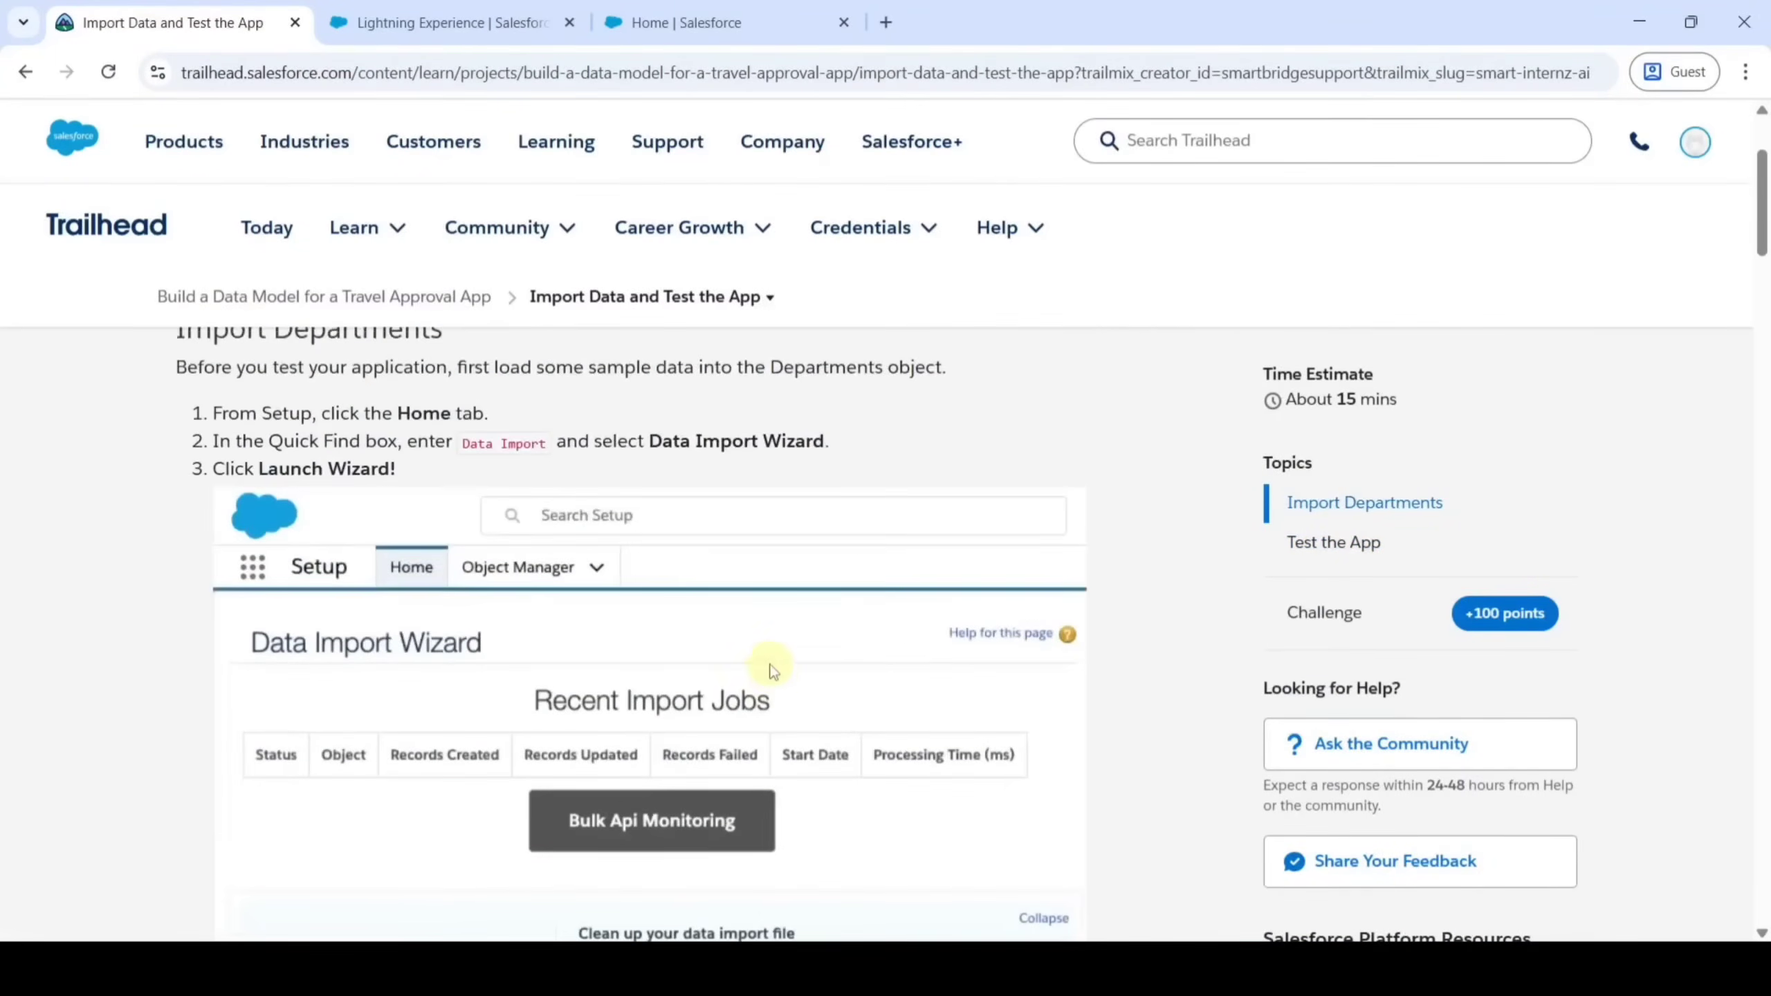
scroll(773, 672, "up", 2)
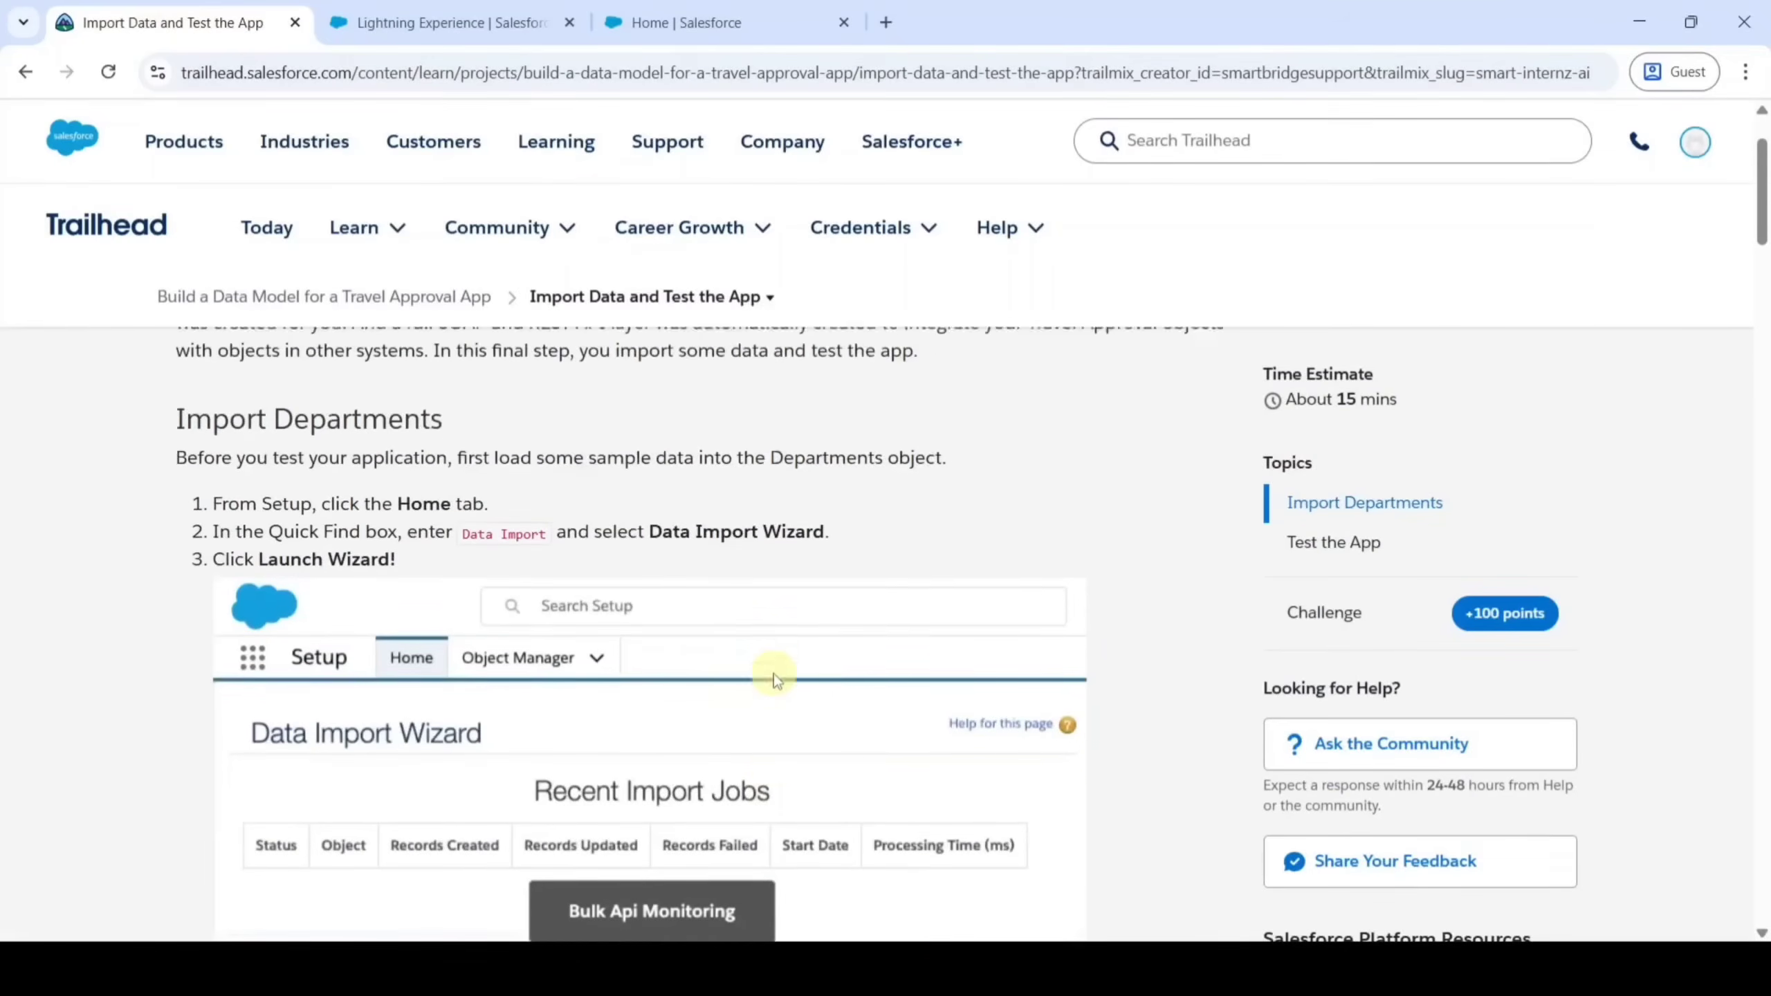
scroll(759, 586, "down", 2)
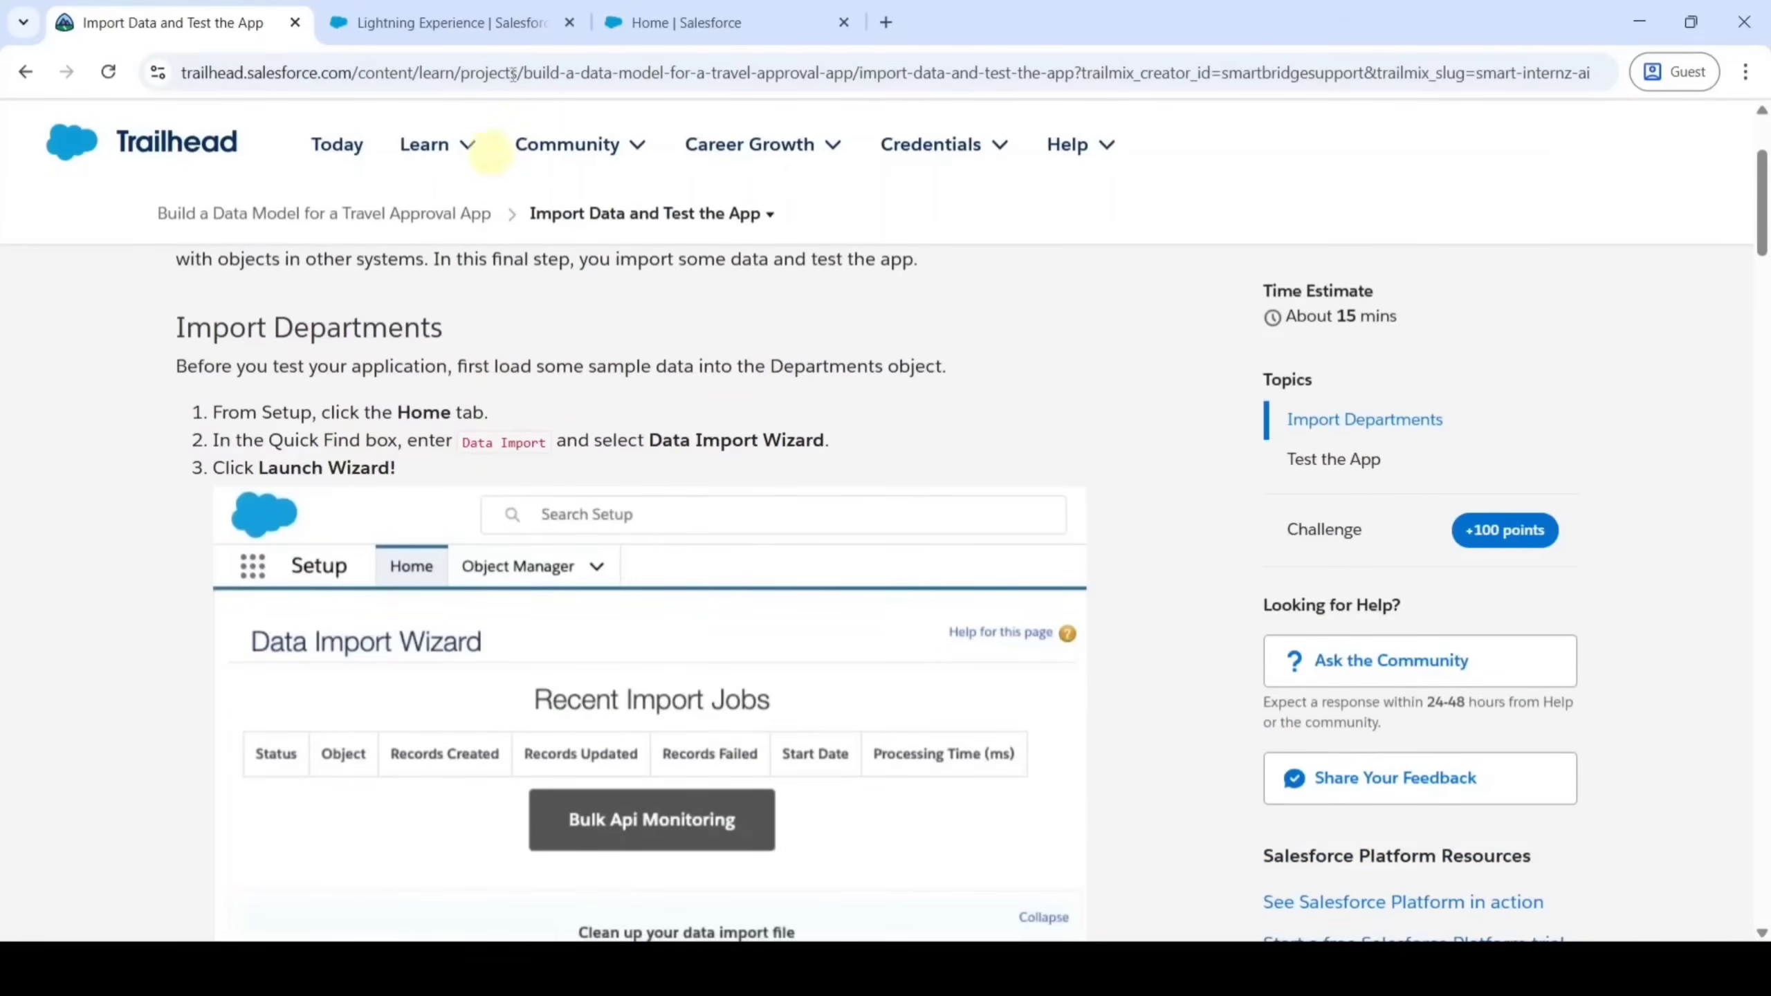
Search Salesforce Setup for "data impo", open the Data Import Wizard and launch it
left_click(669, 22)
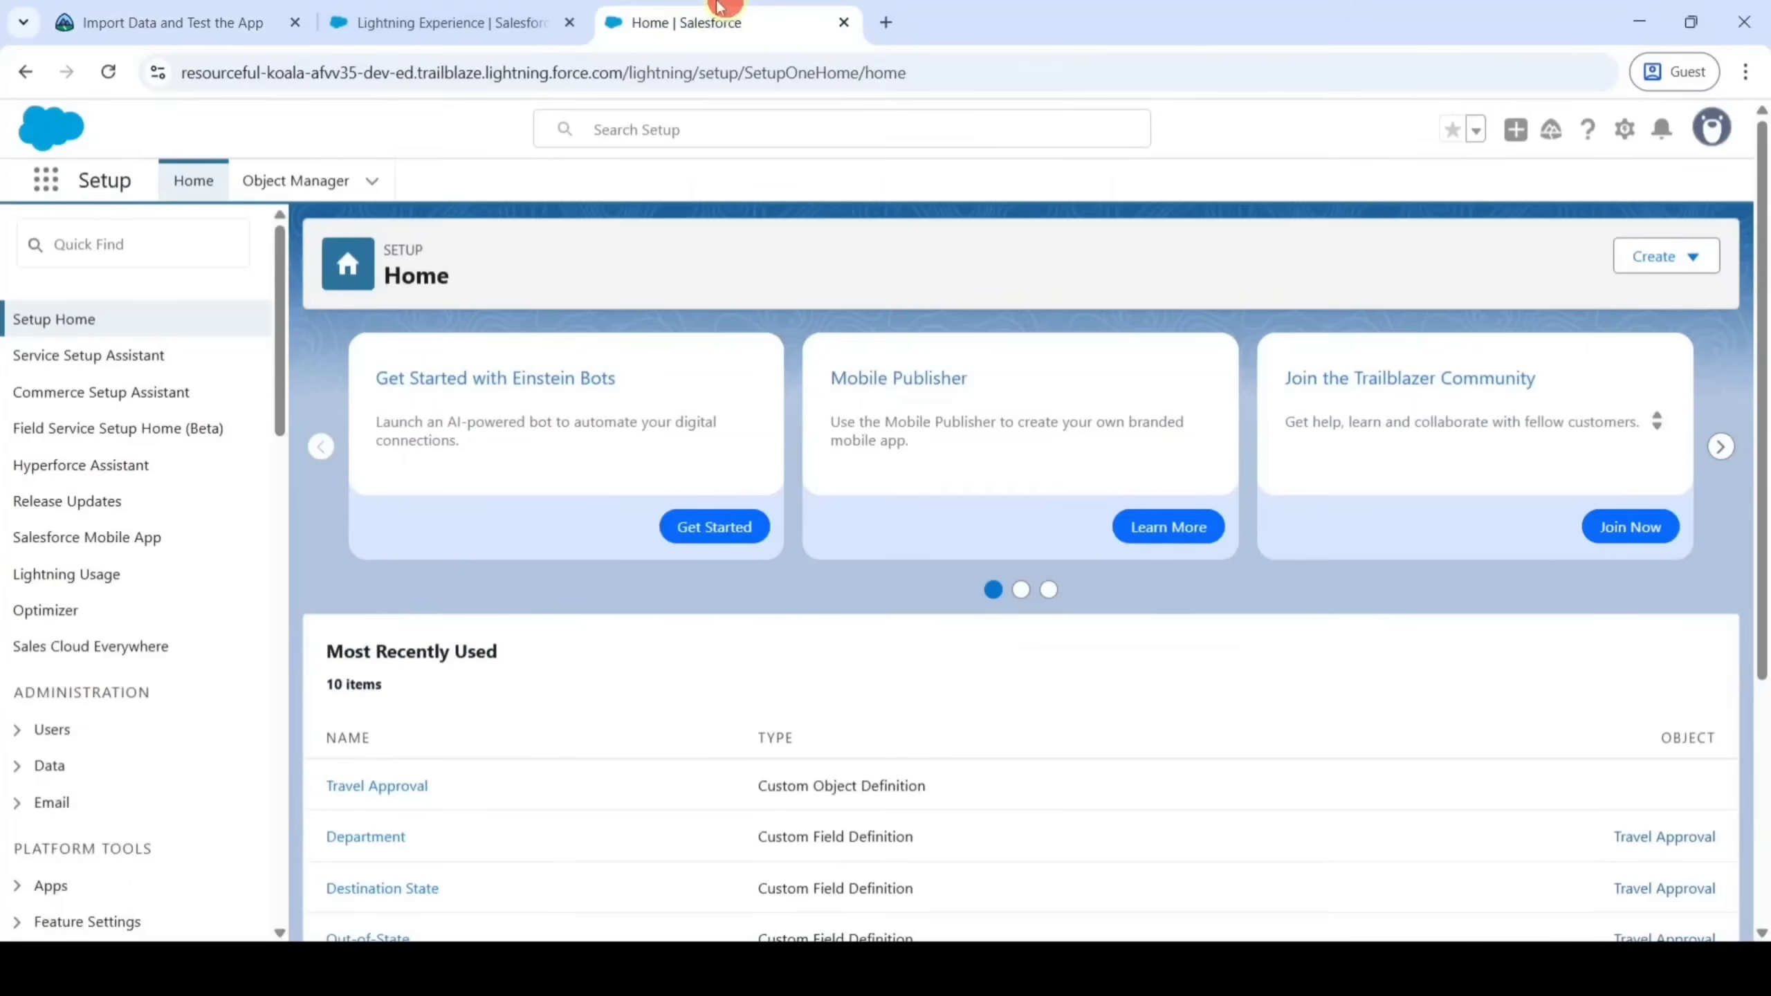
left_click(131, 246)
type("data")
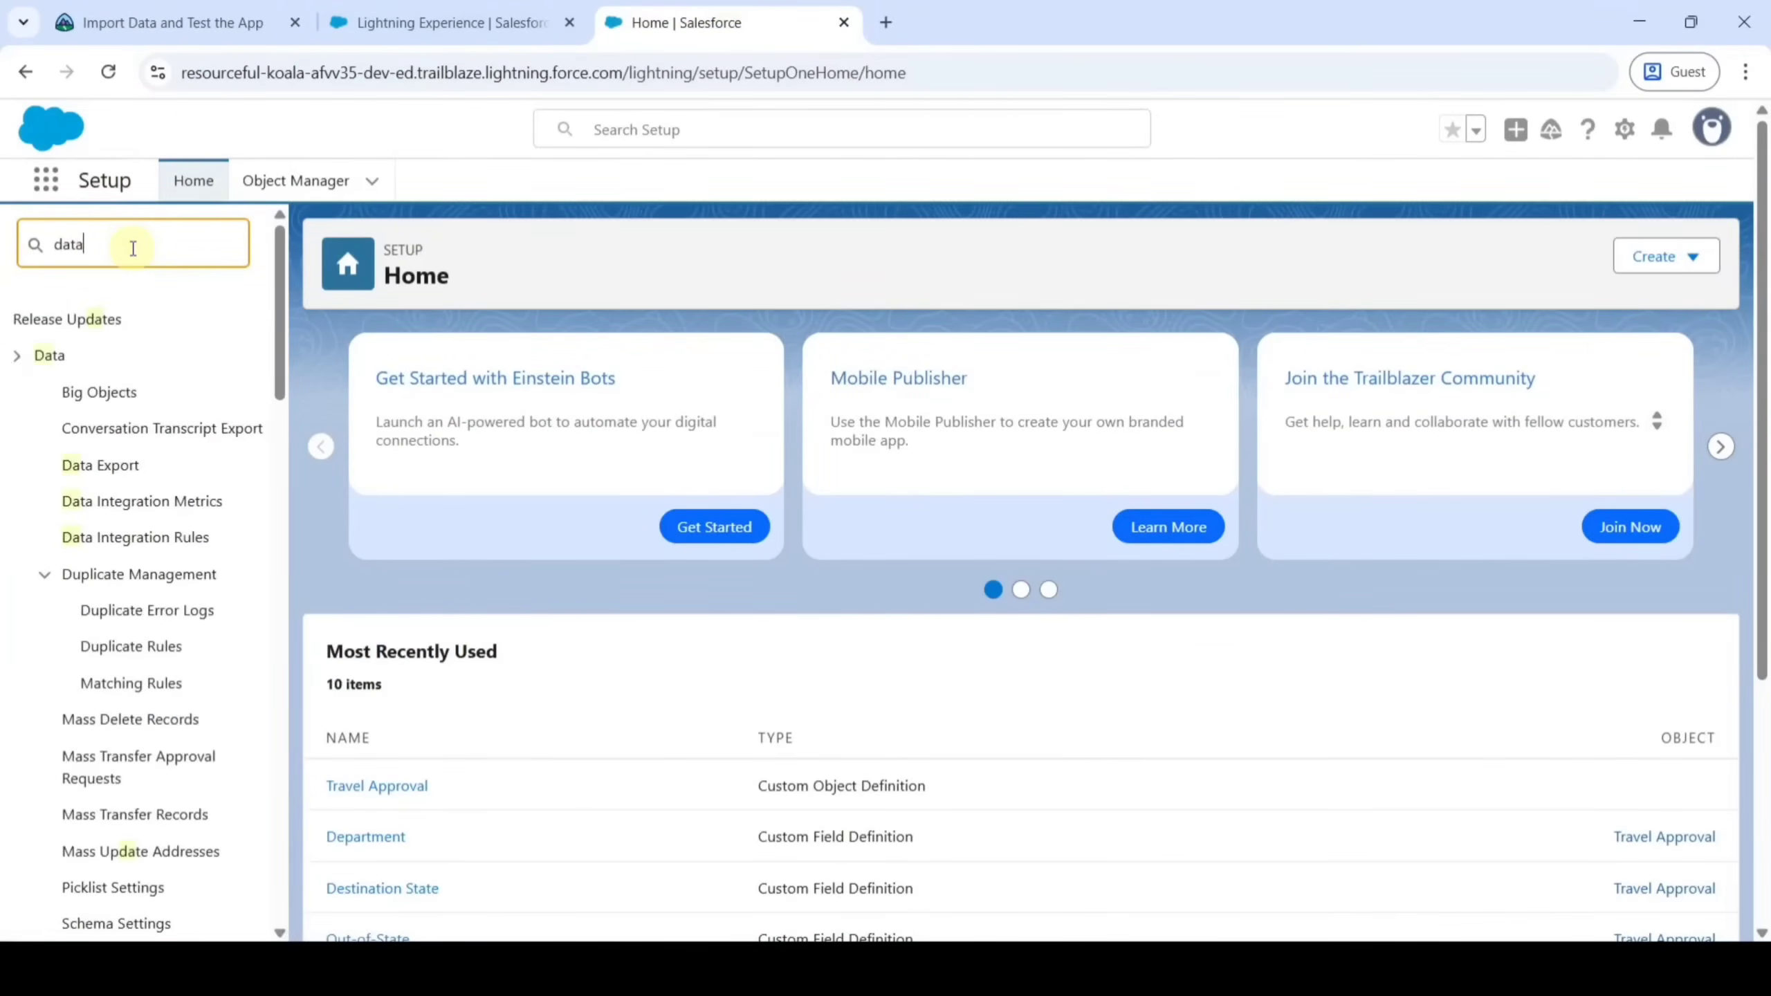
type(" im")
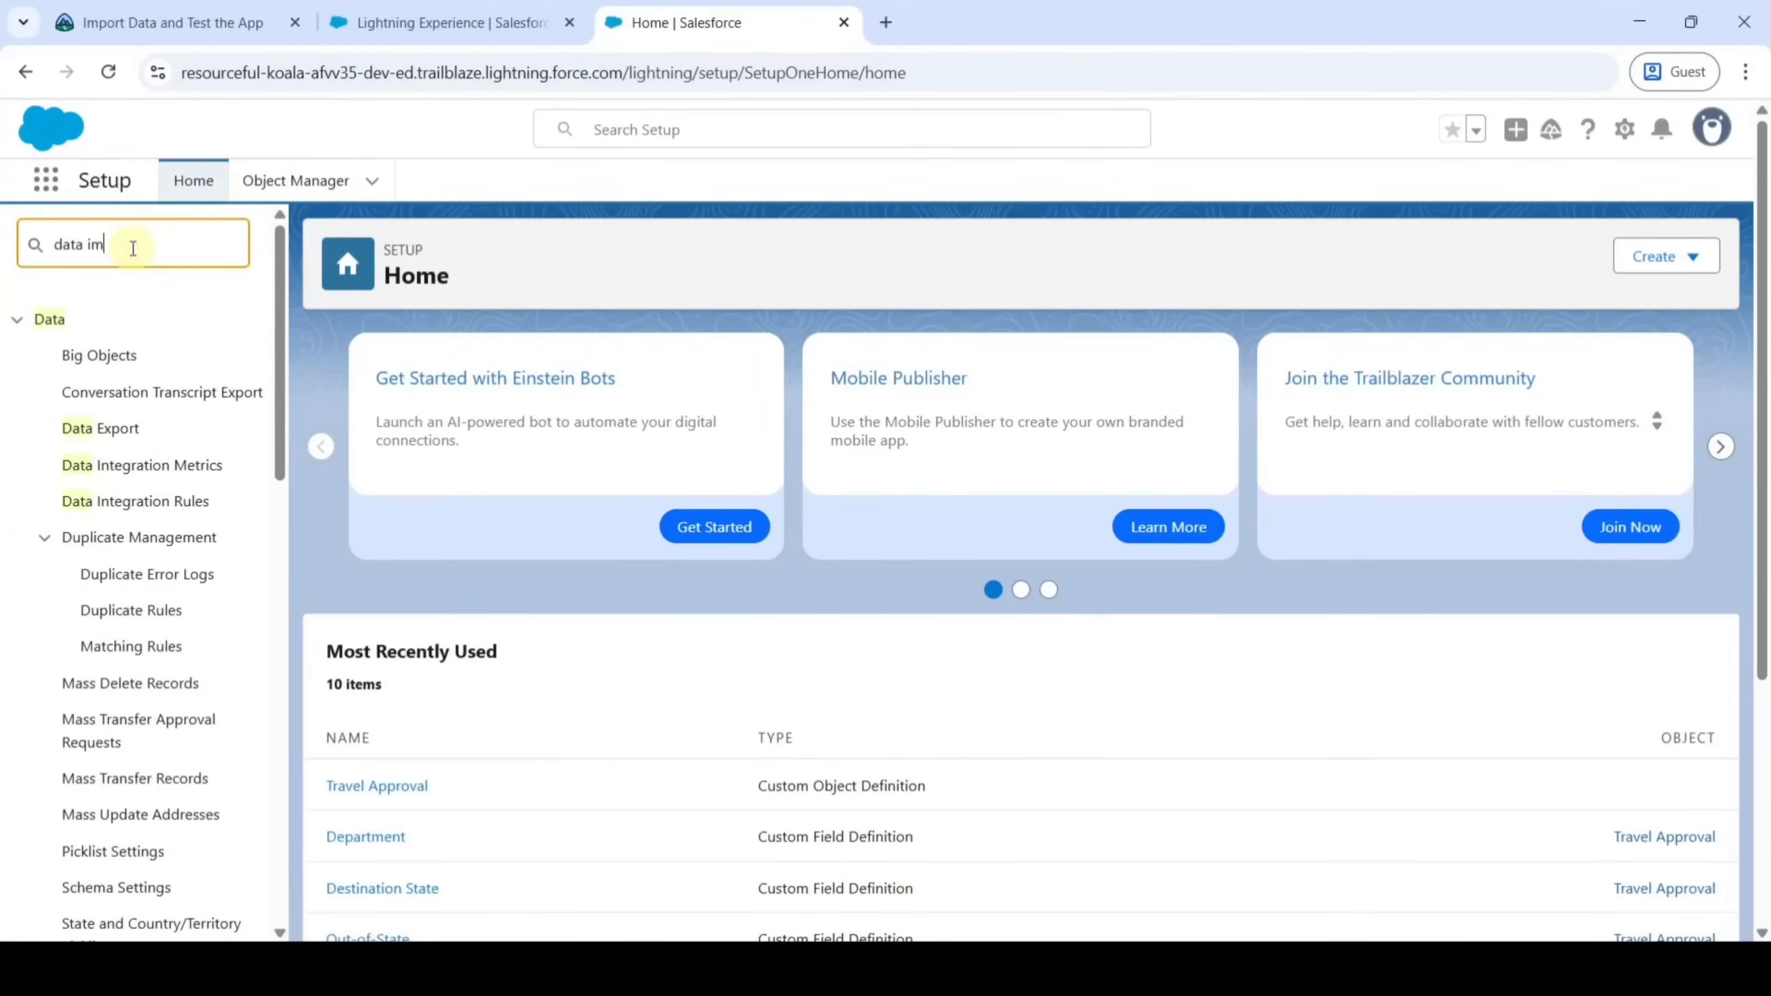
type("po")
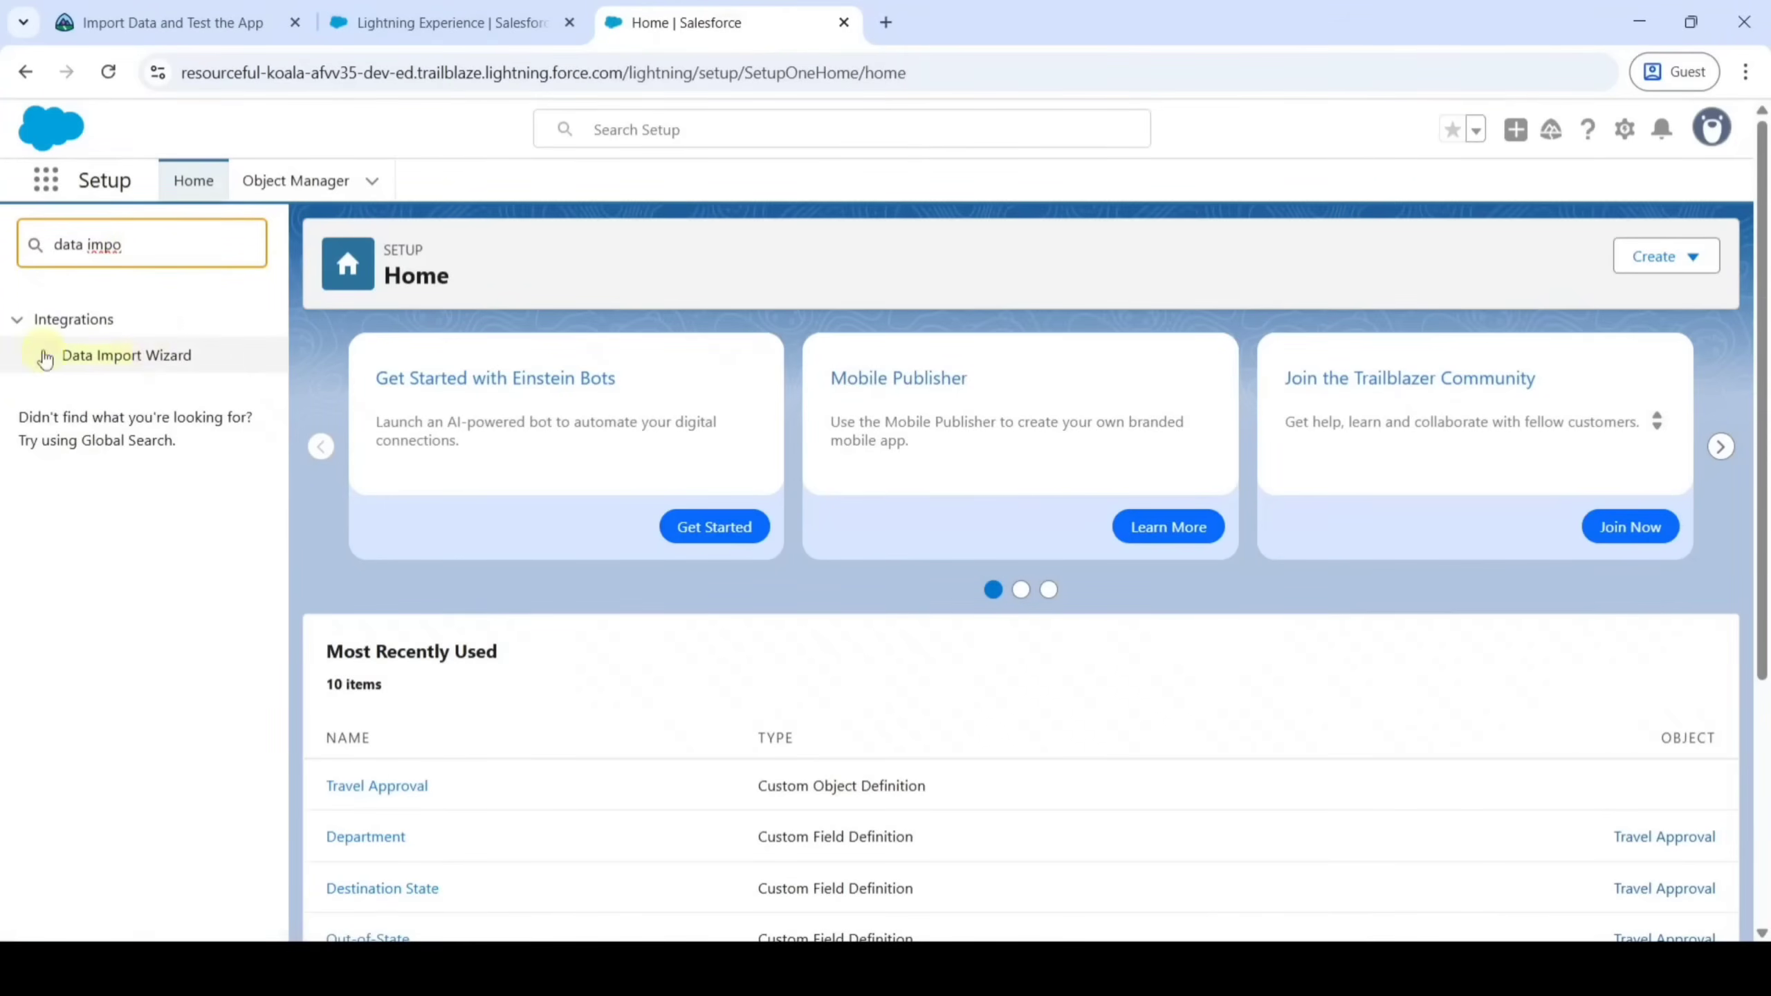
left_click(146, 363)
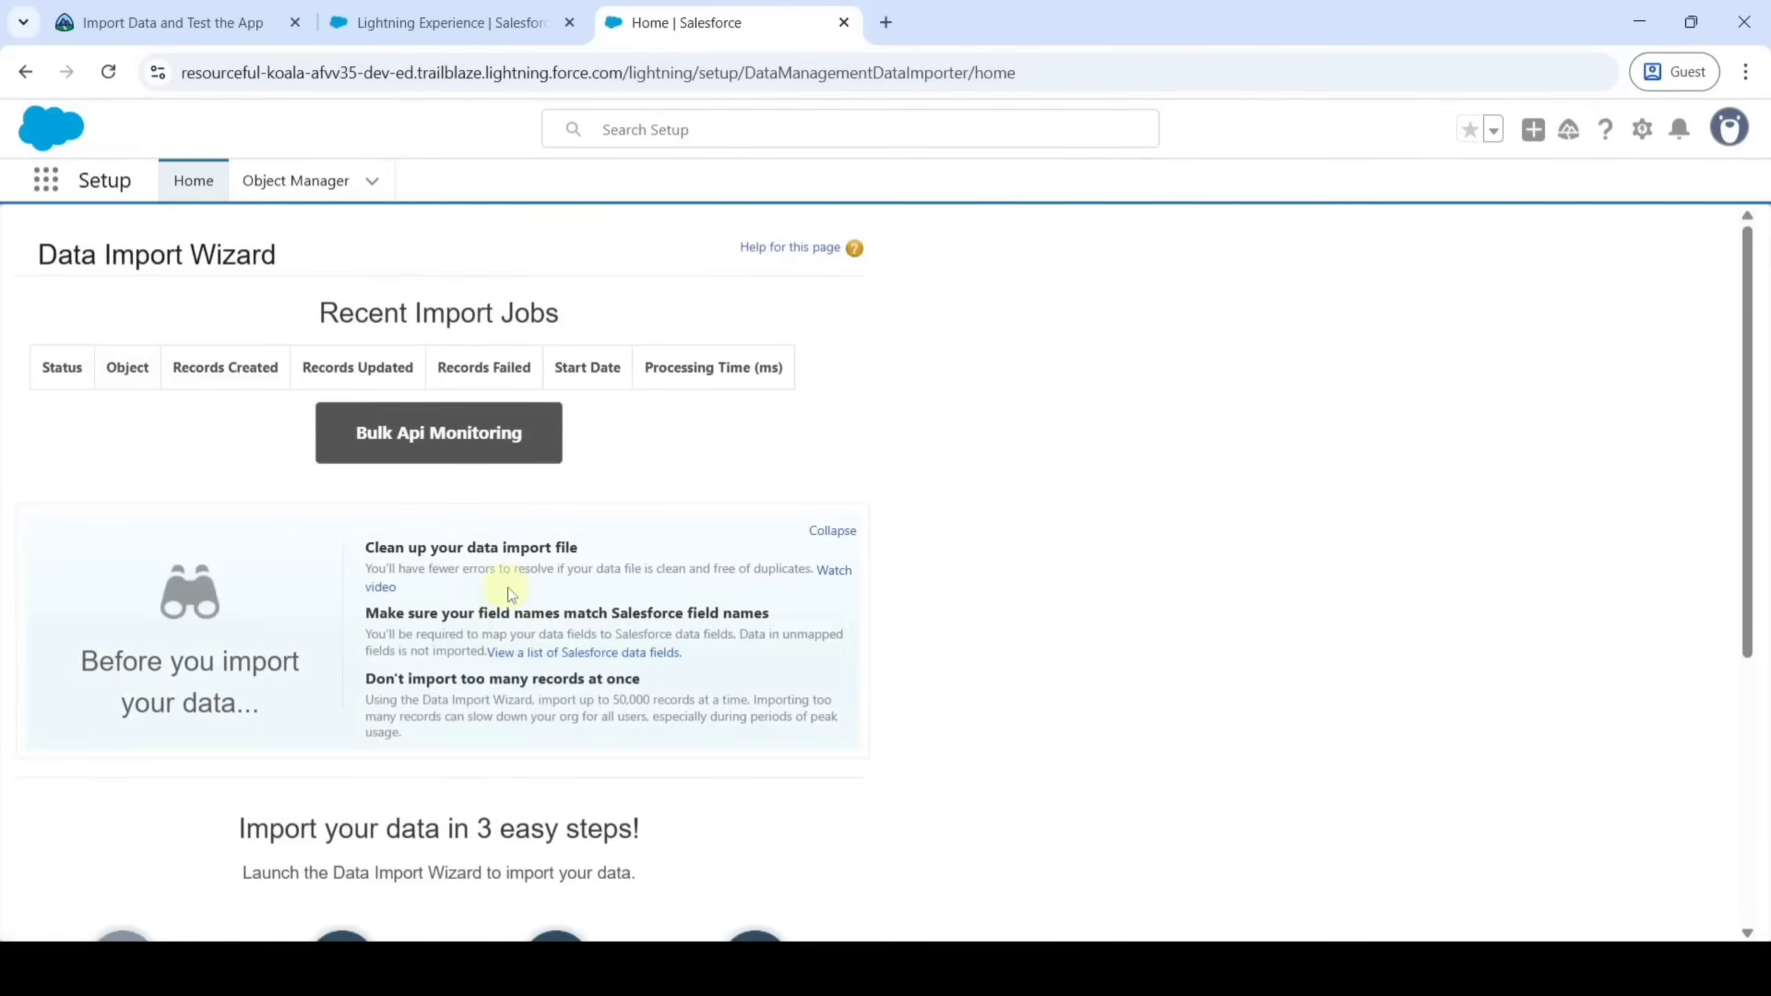
scroll(510, 586, "down", 6)
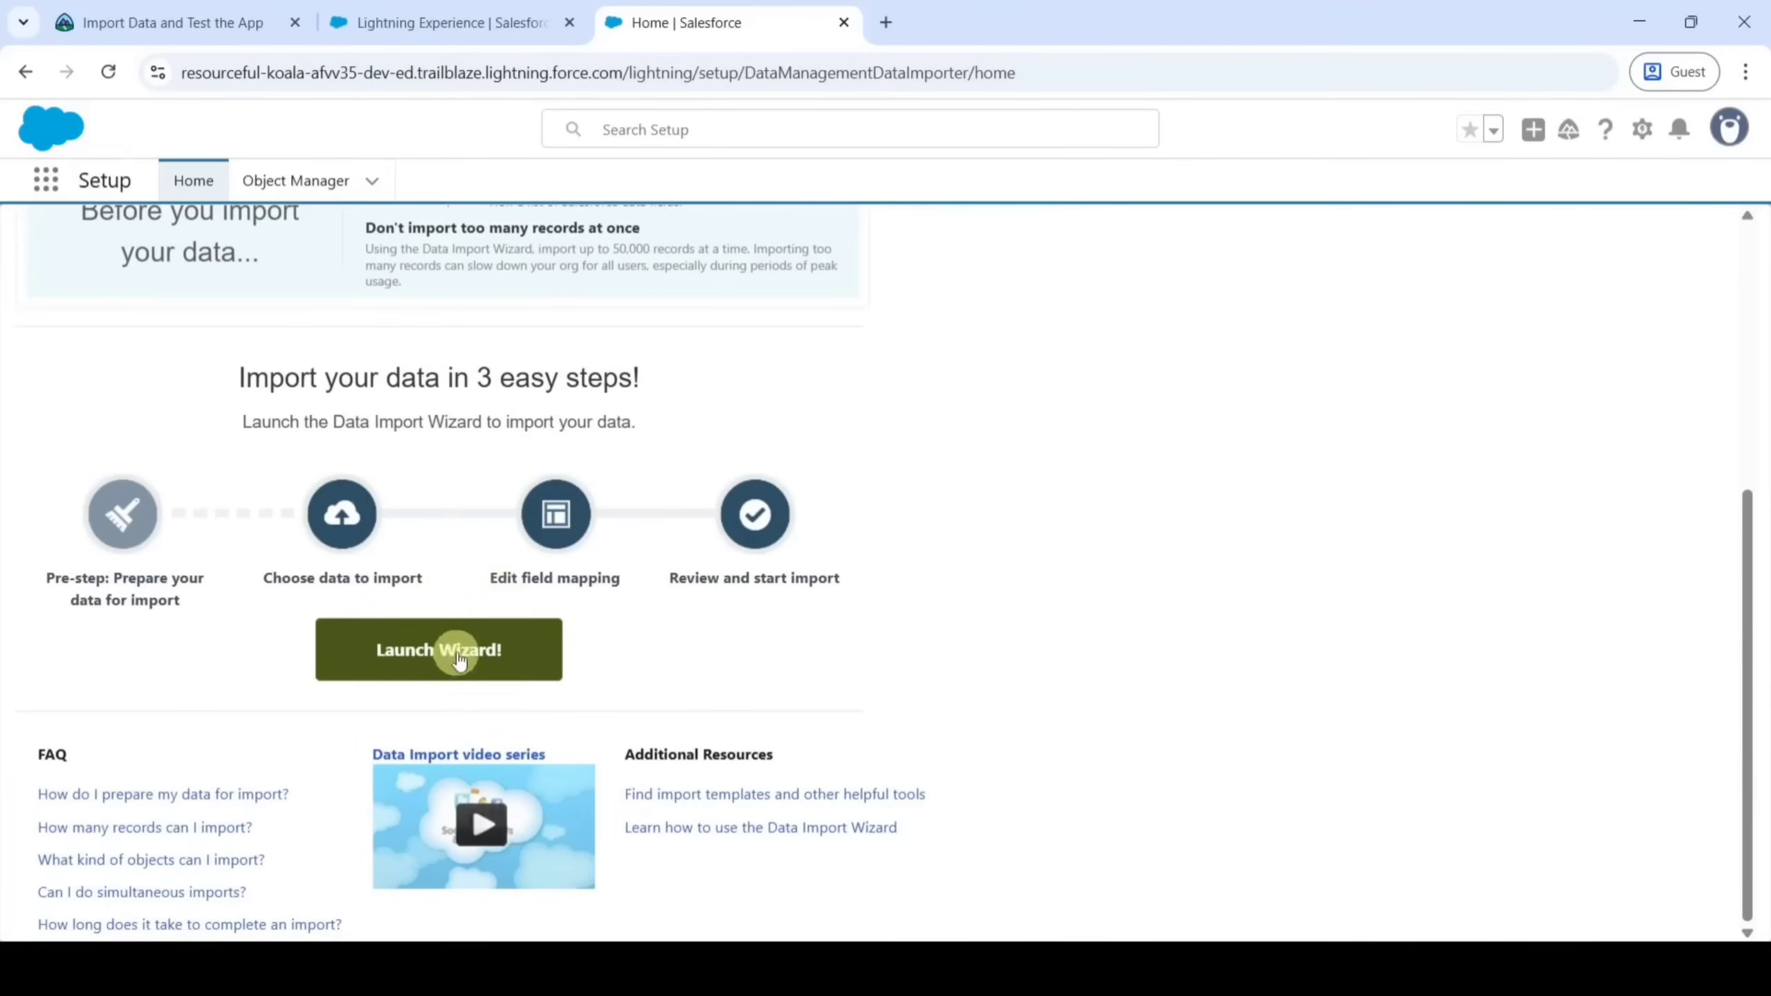
left_click(450, 654)
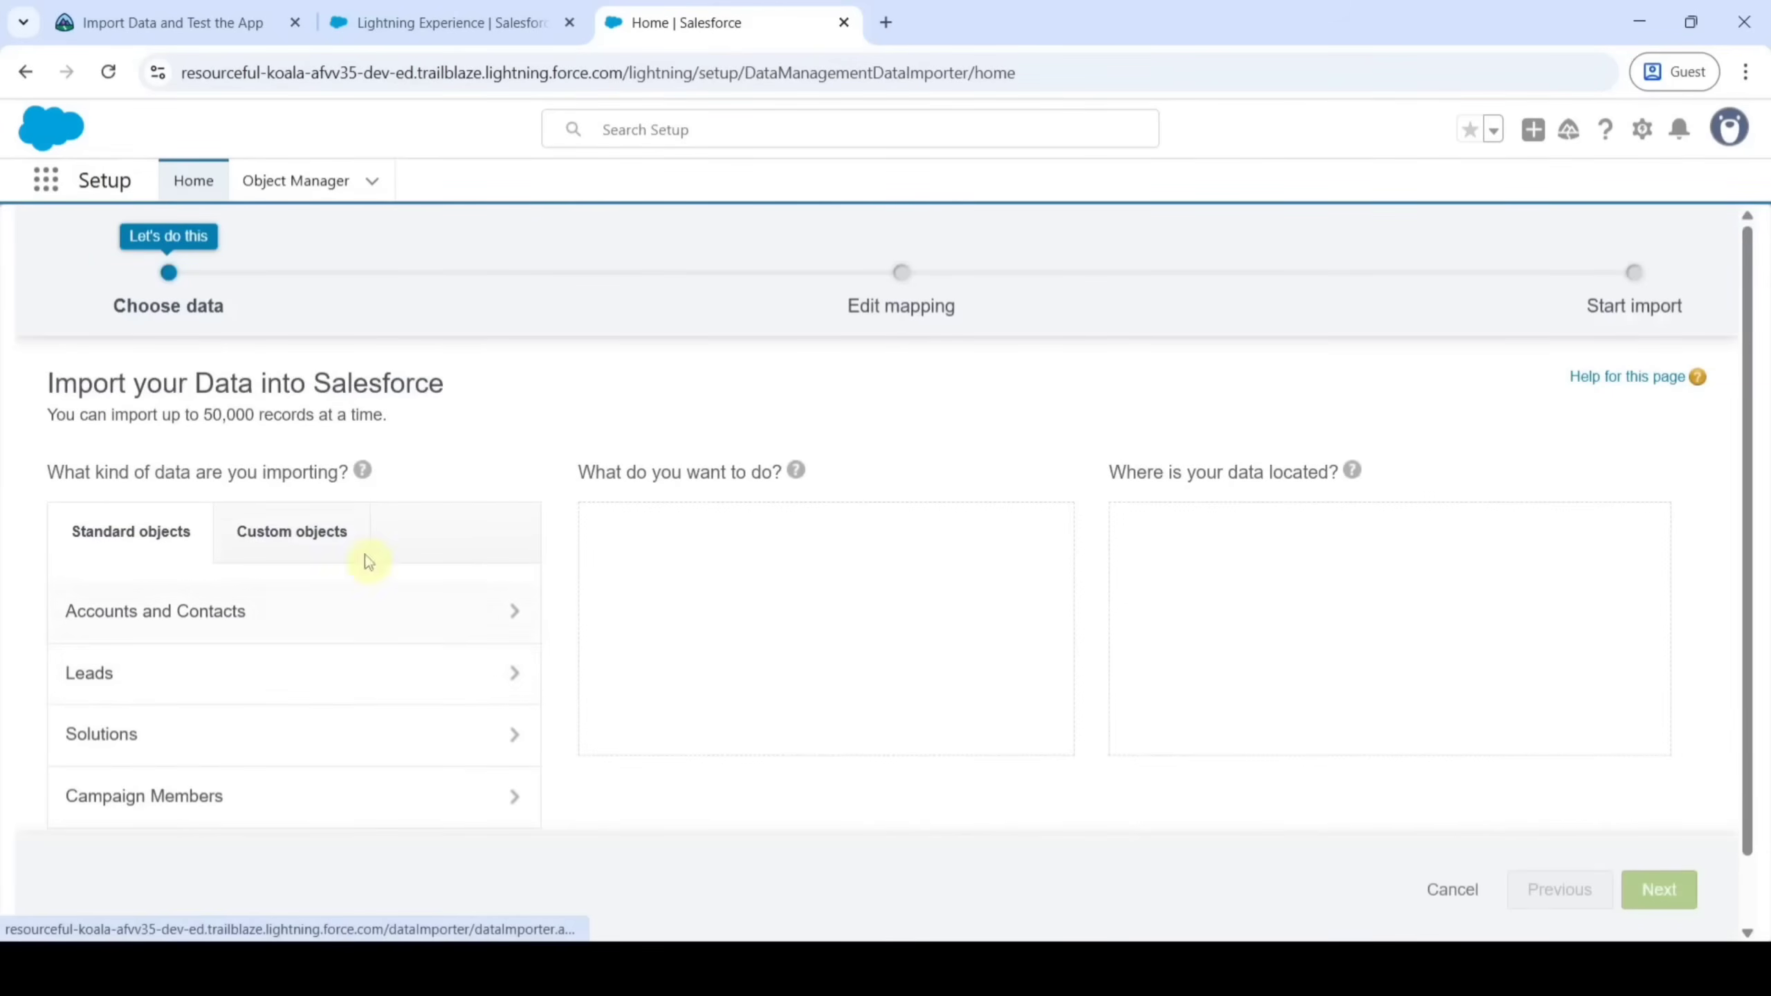
Choose the Departments custom object as the data to import, with the Add new records operation
left_click(297, 534)
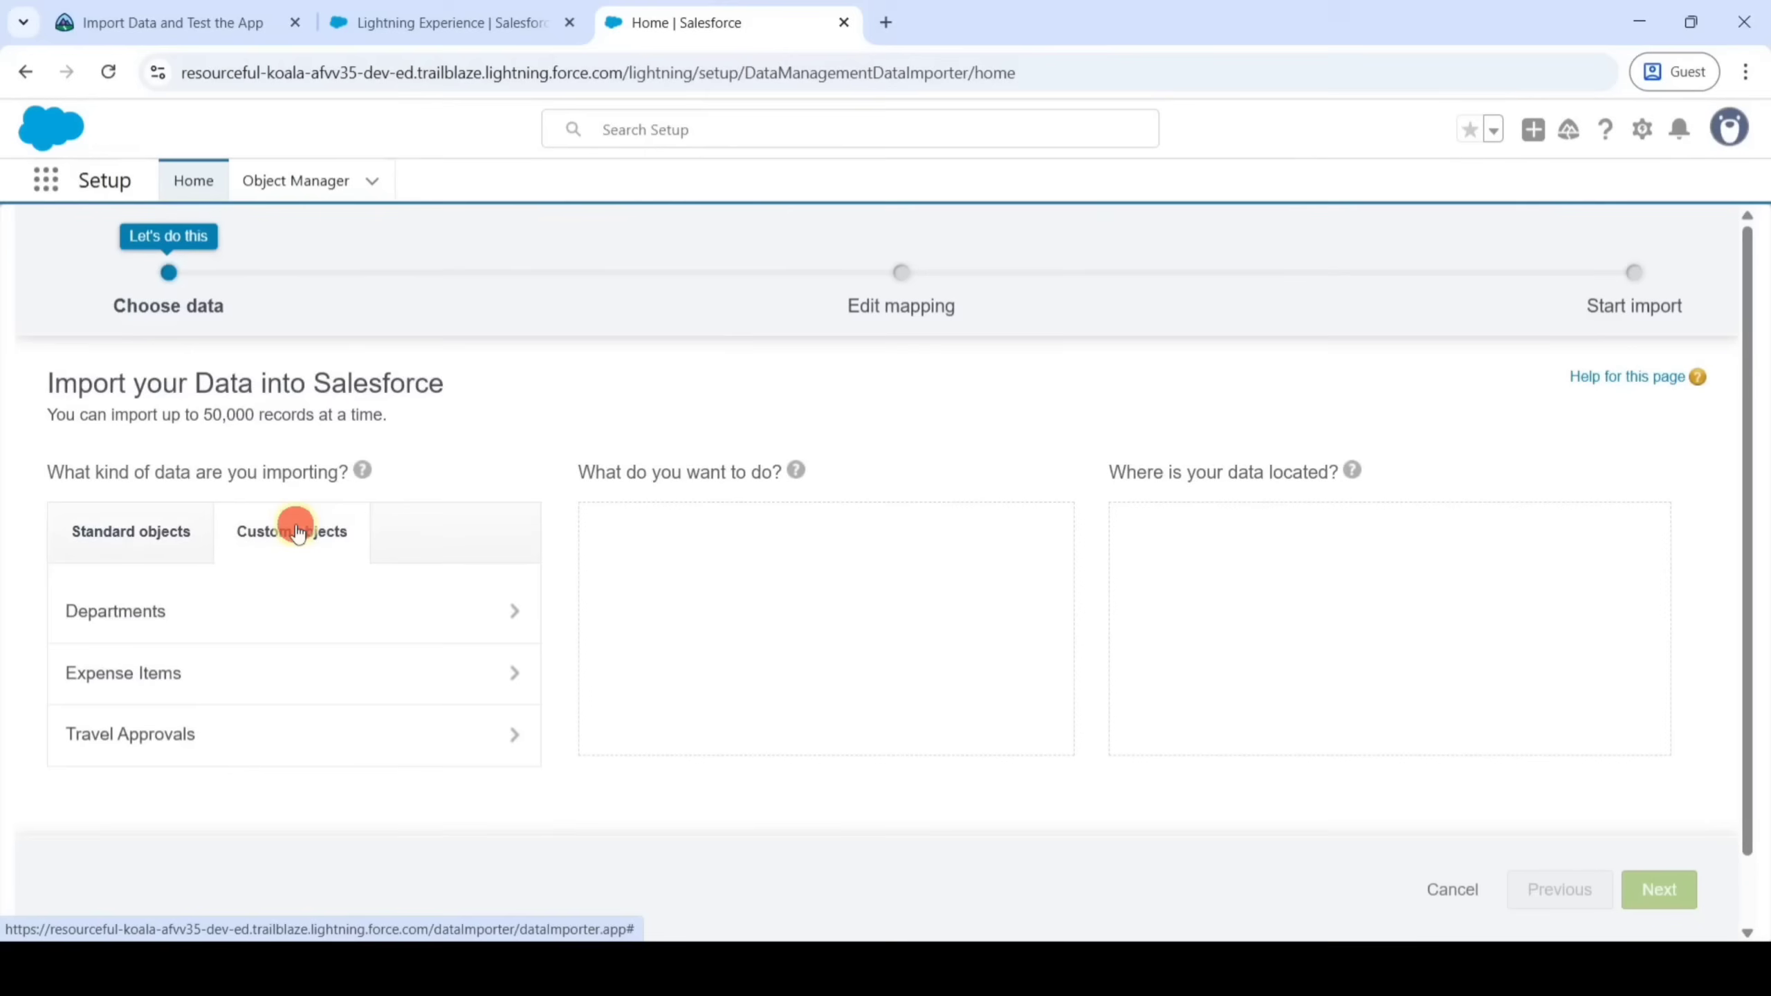
left_click(152, 613)
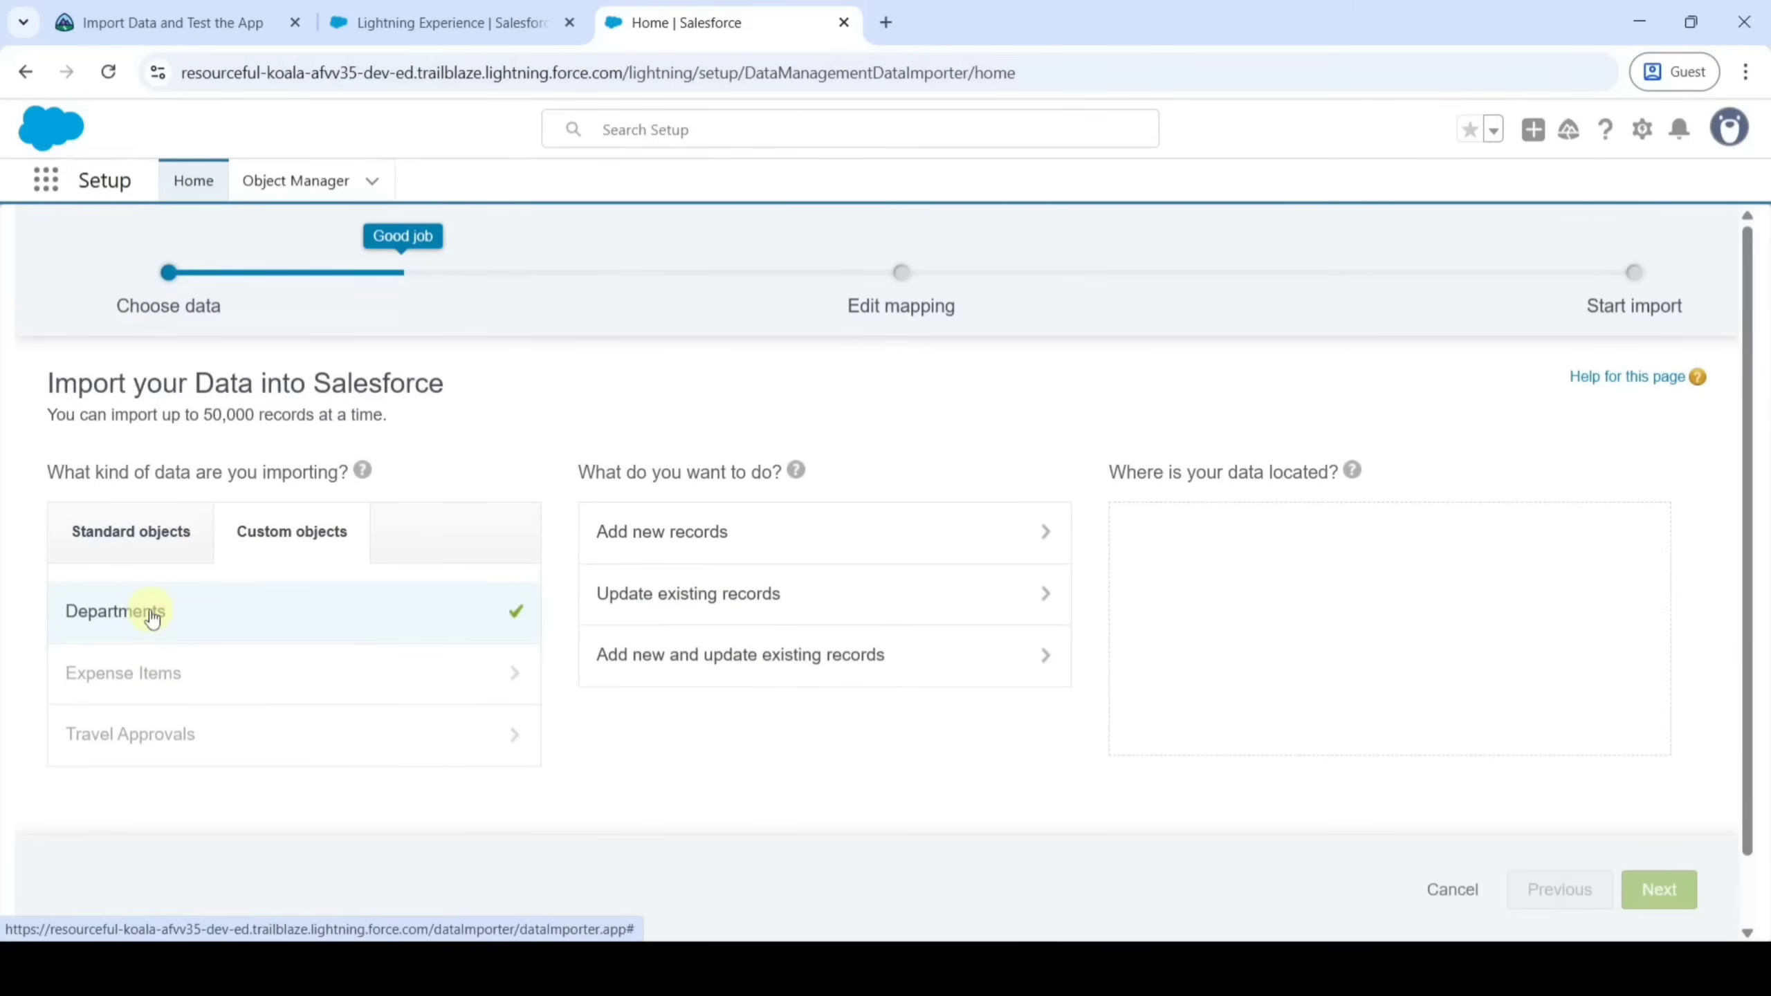
left_click(737, 532)
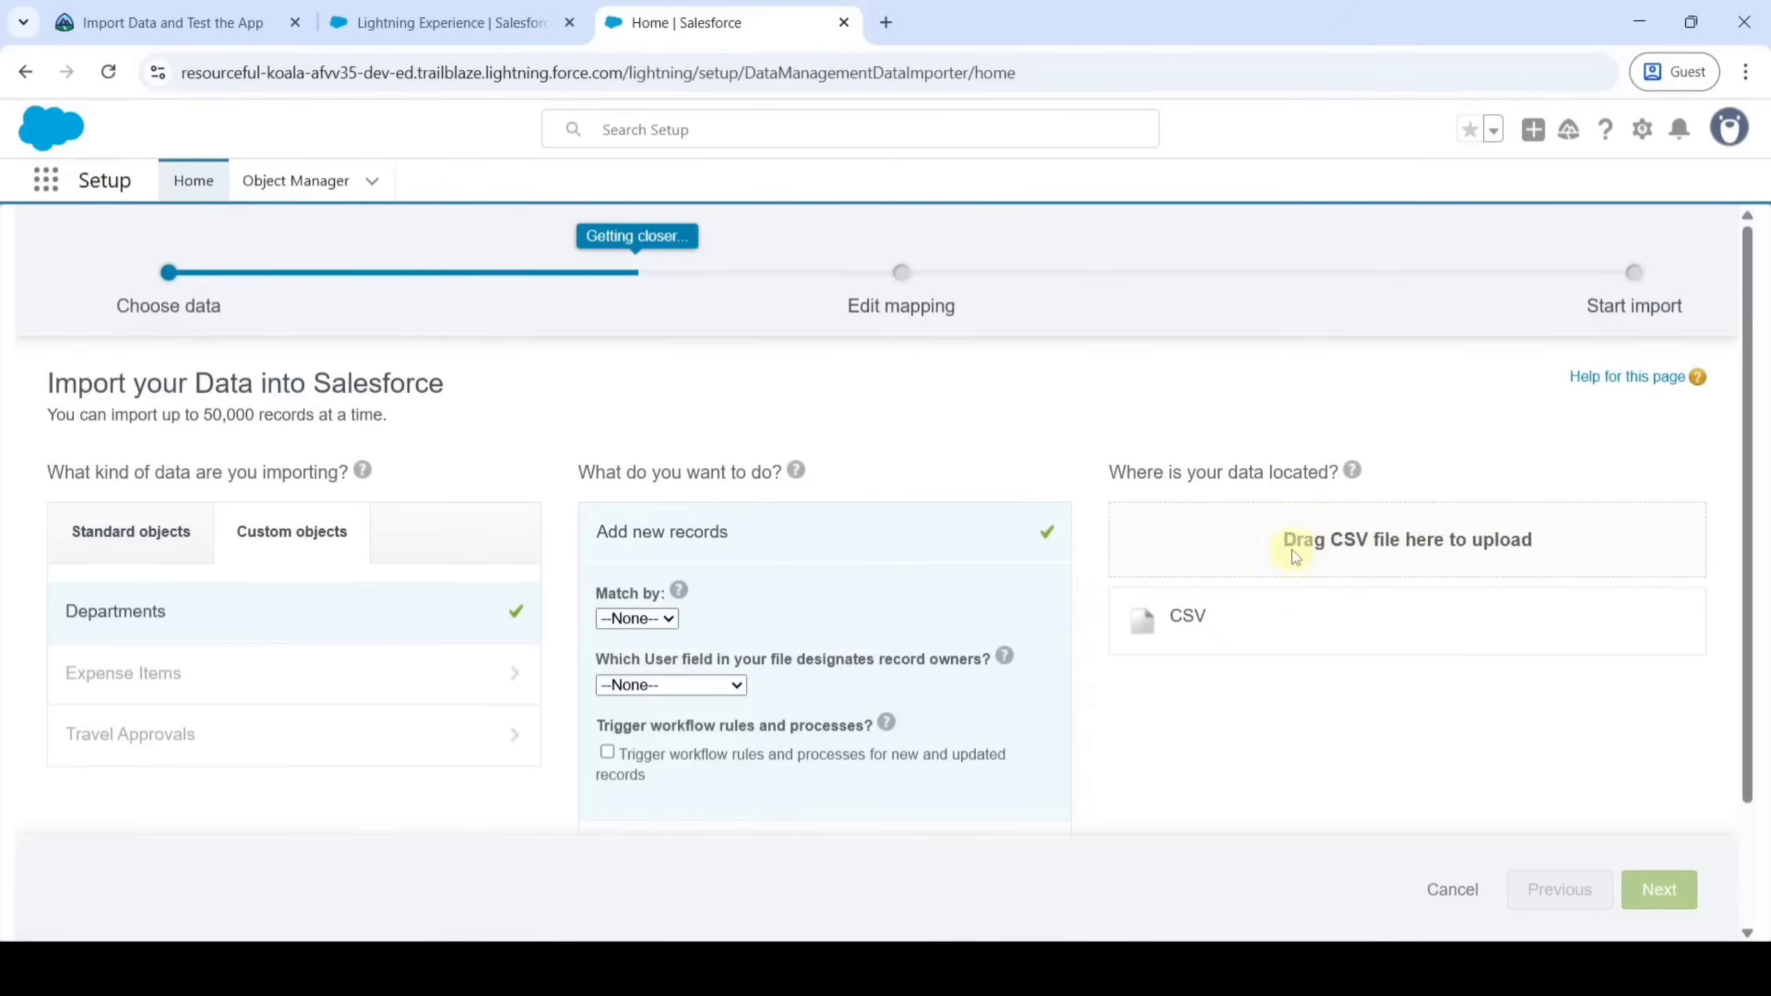
Choose CSV as the data source and start selecting the file to upload
left_click(1382, 539)
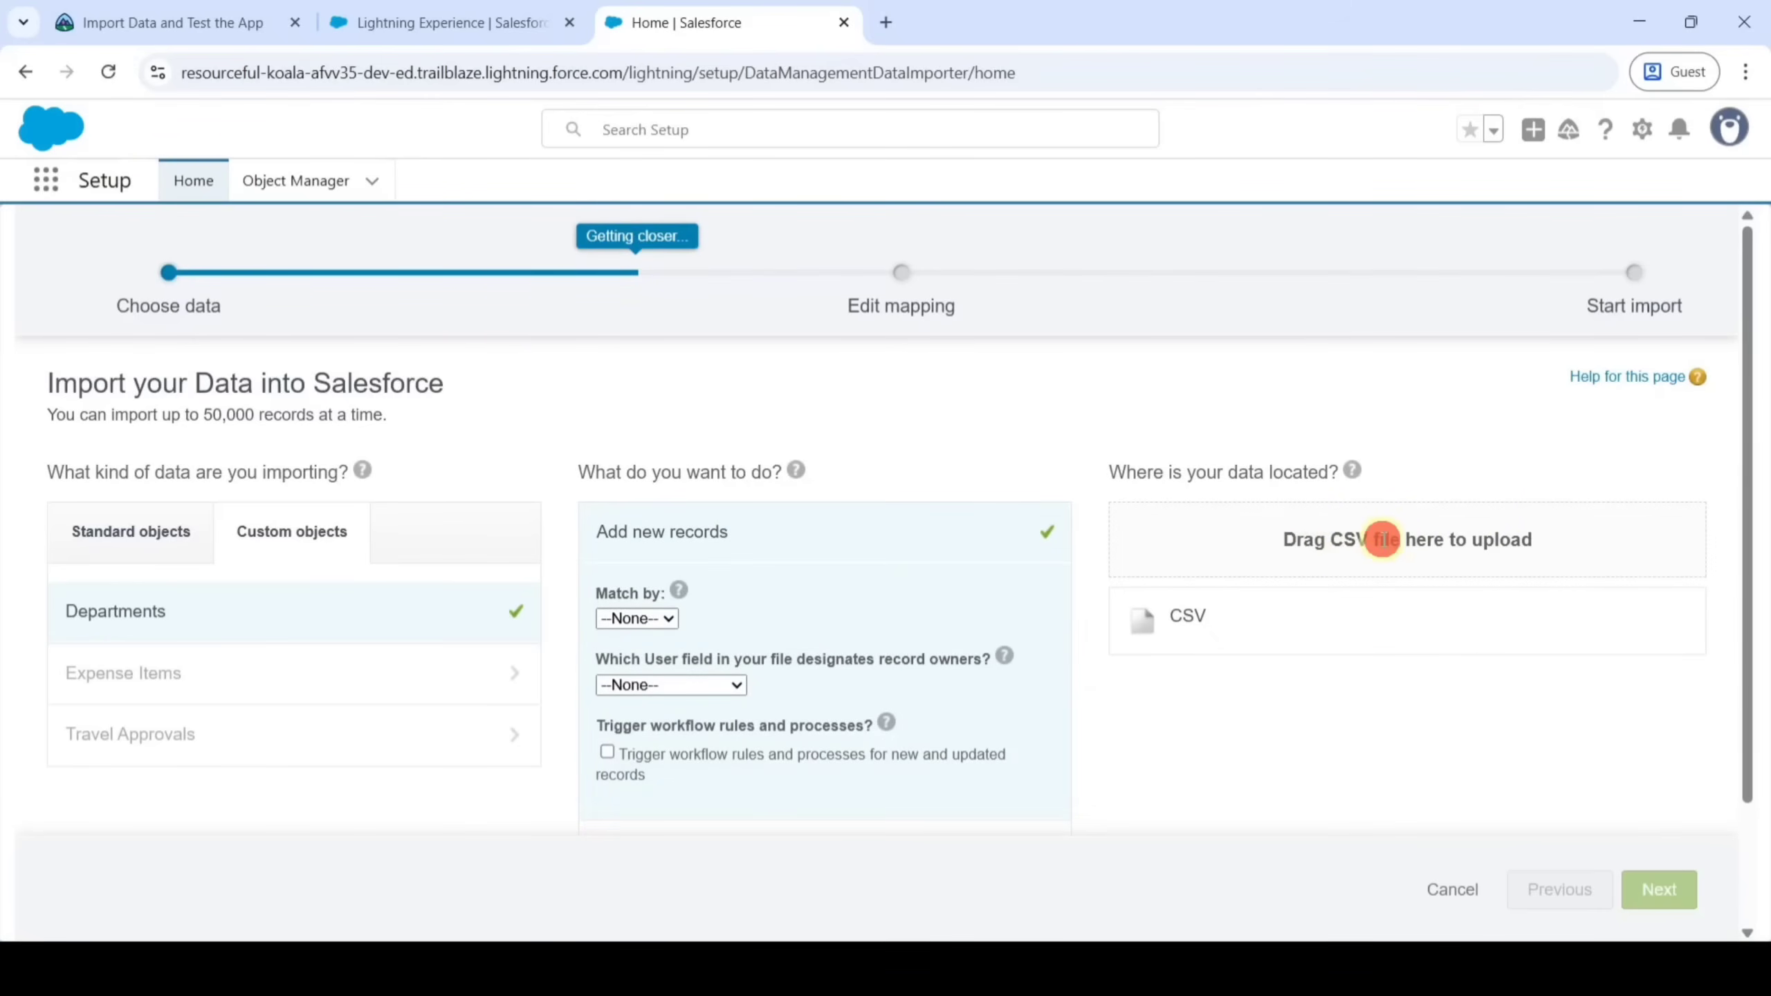
left_click(1193, 617)
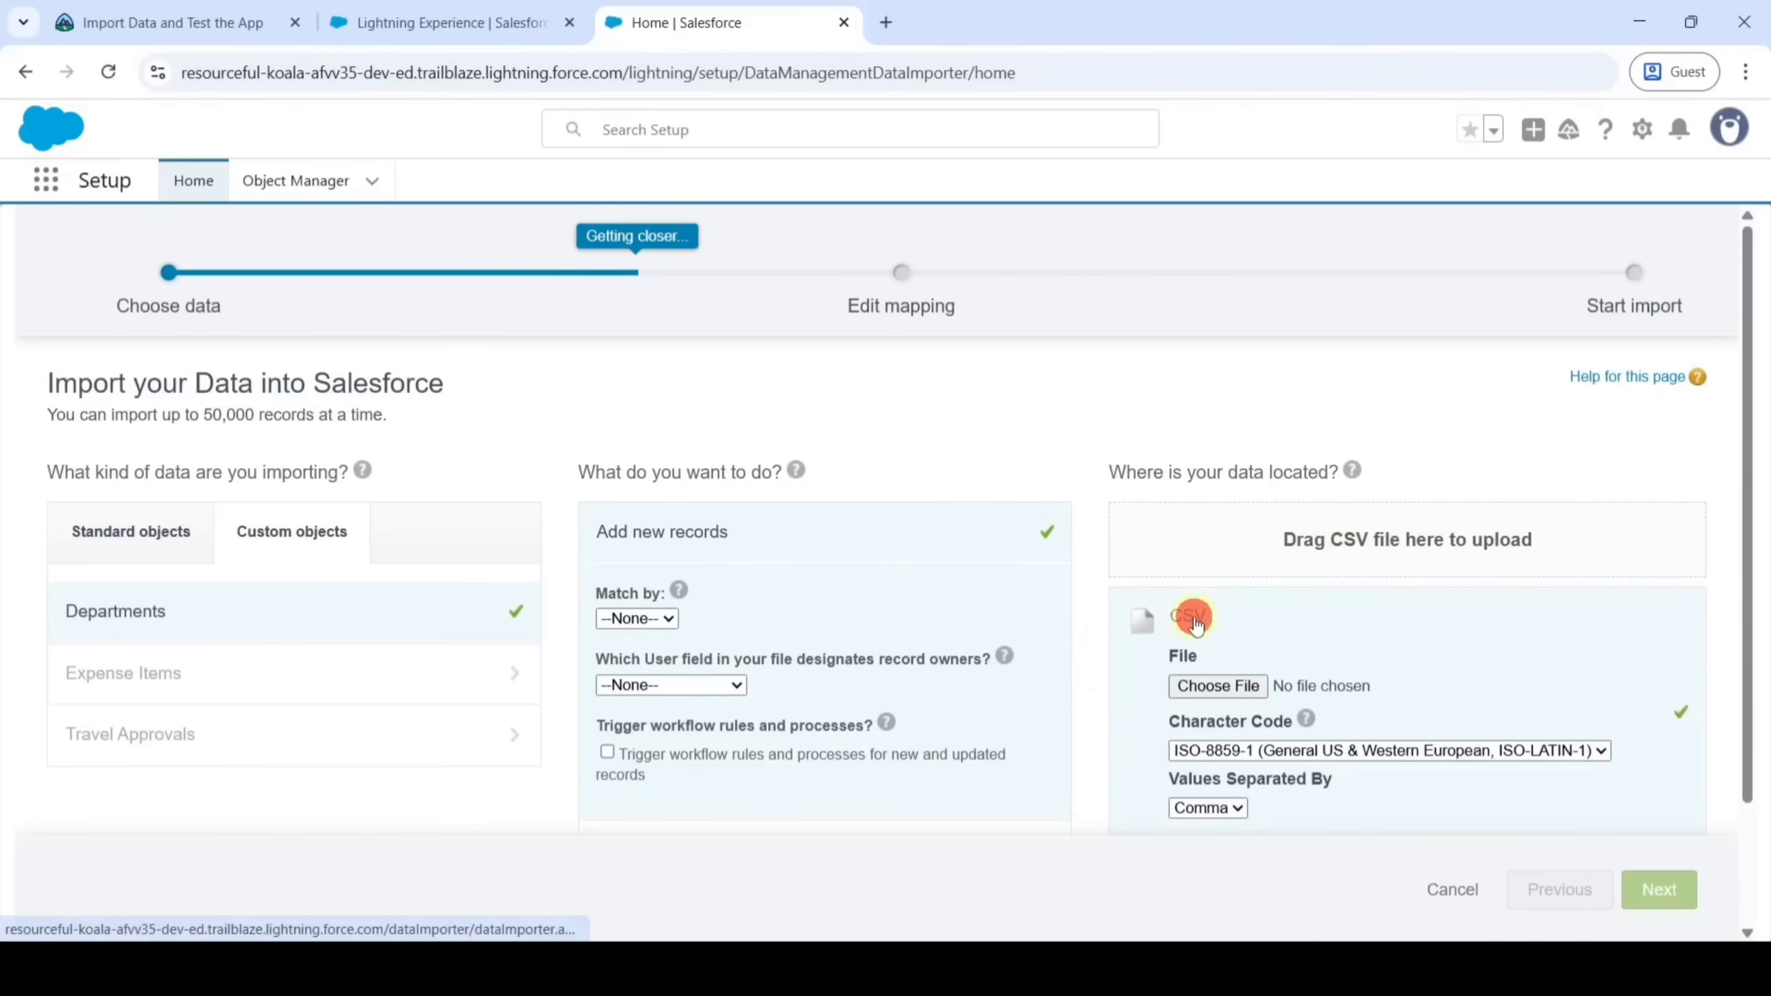
left_click(1221, 680)
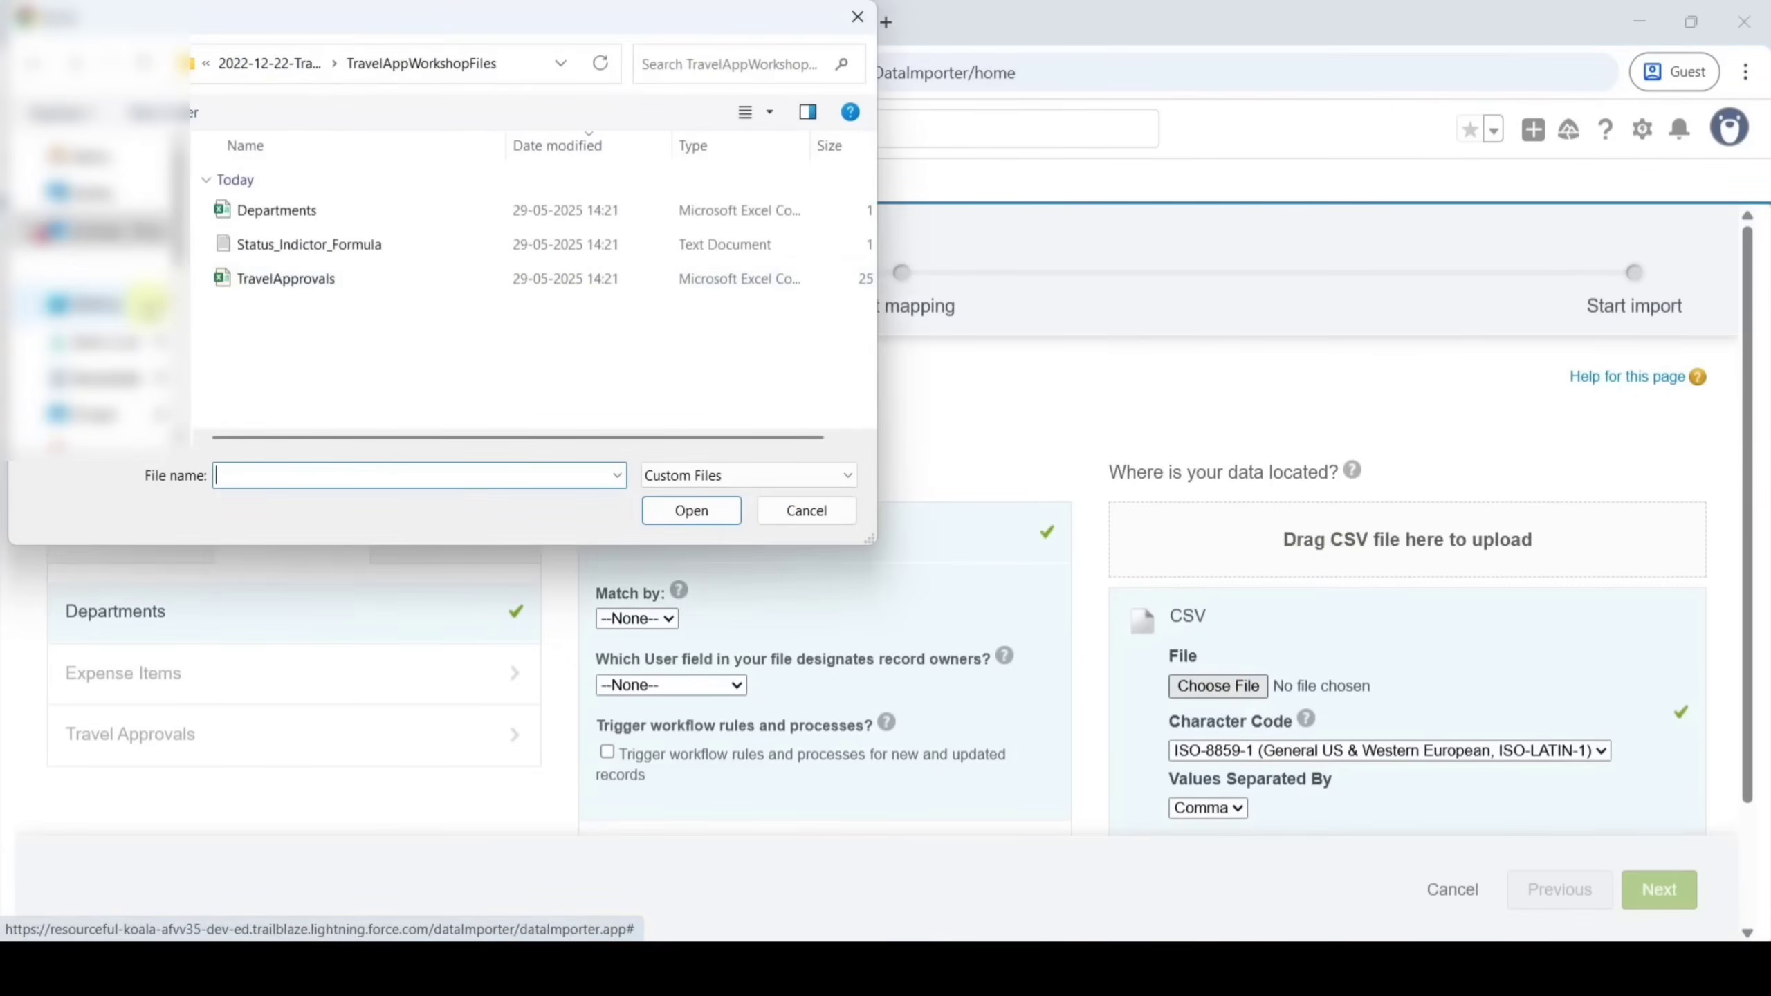
Browse up to the Downloads folder and back down into the TravelAppWorkshopFiles folder
left_click(138, 66)
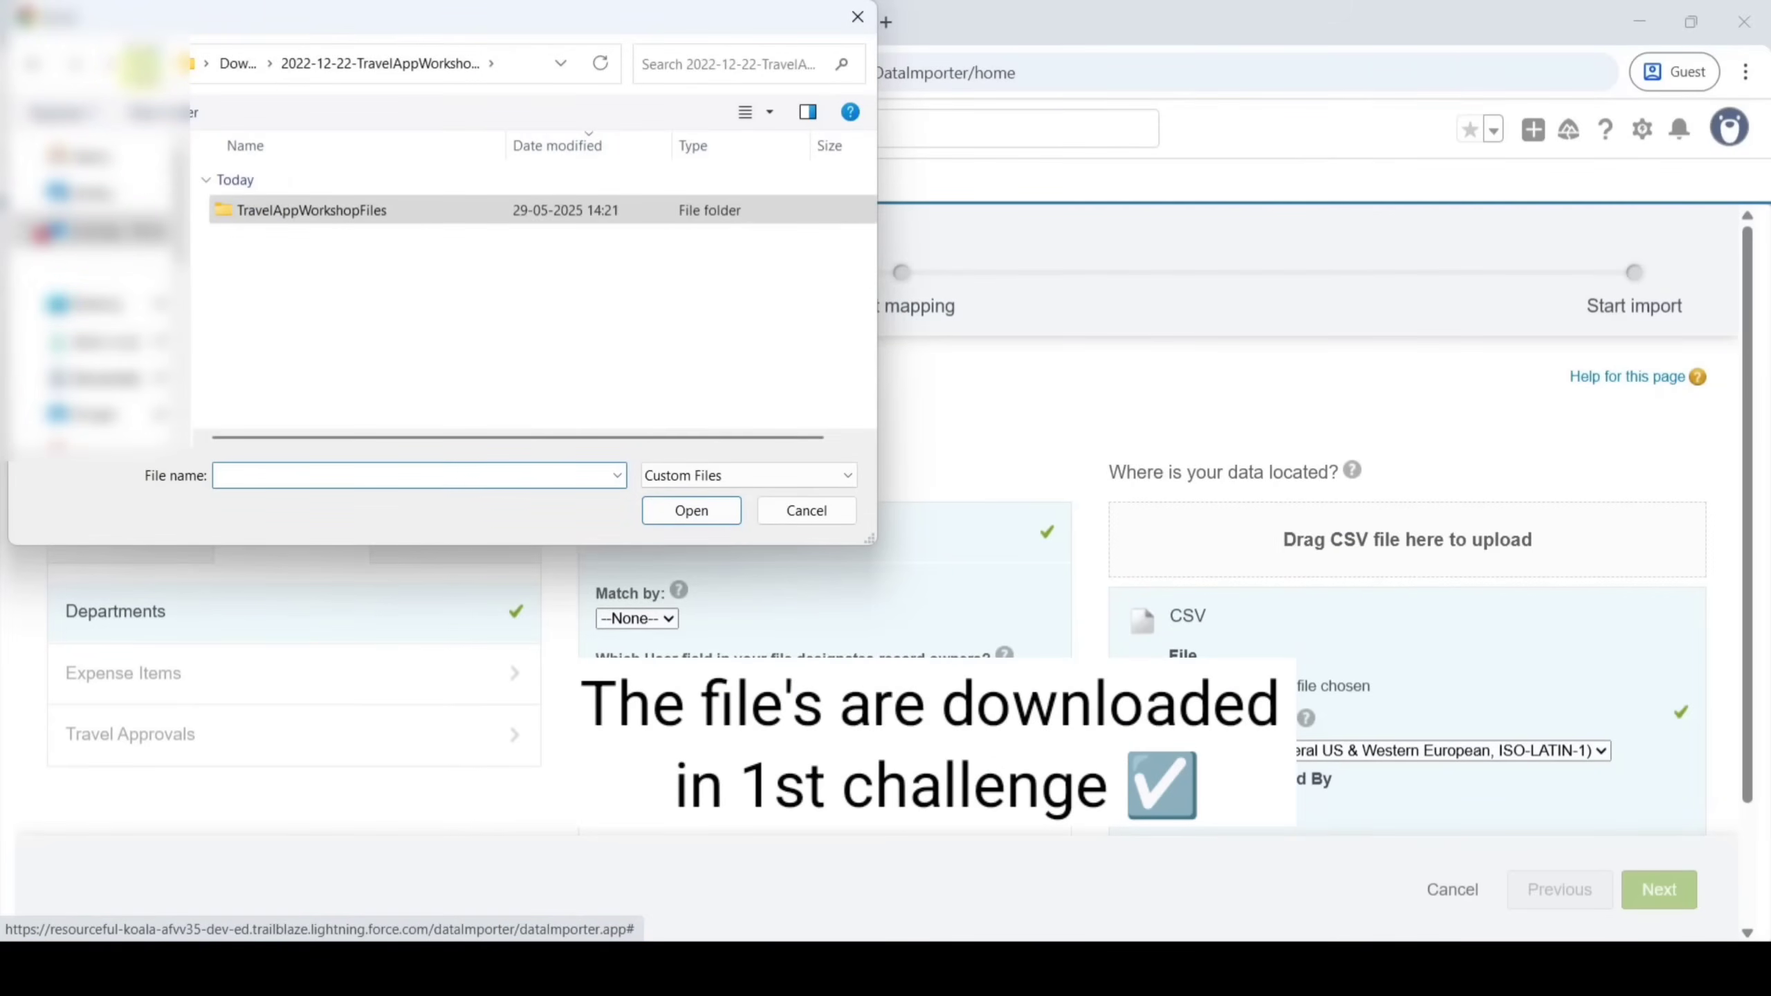
left_click(138, 66)
left_click(252, 237)
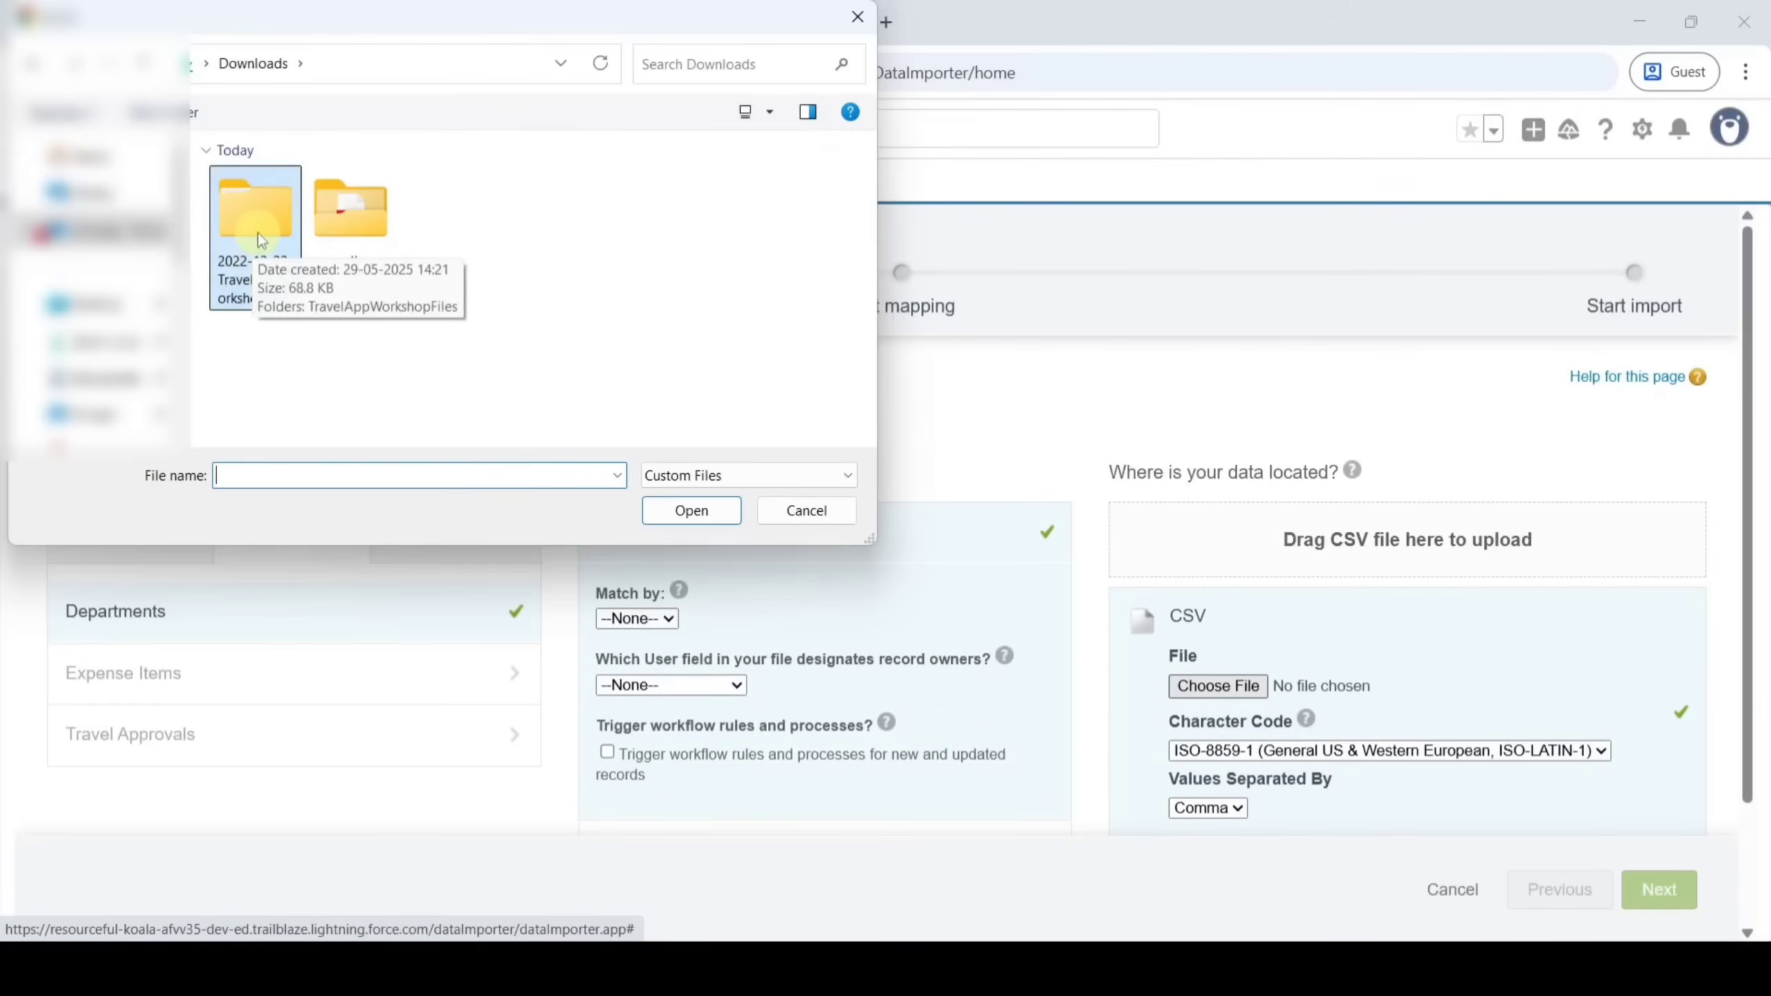
left_click(259, 238)
double_click(259, 240)
double_click(296, 210)
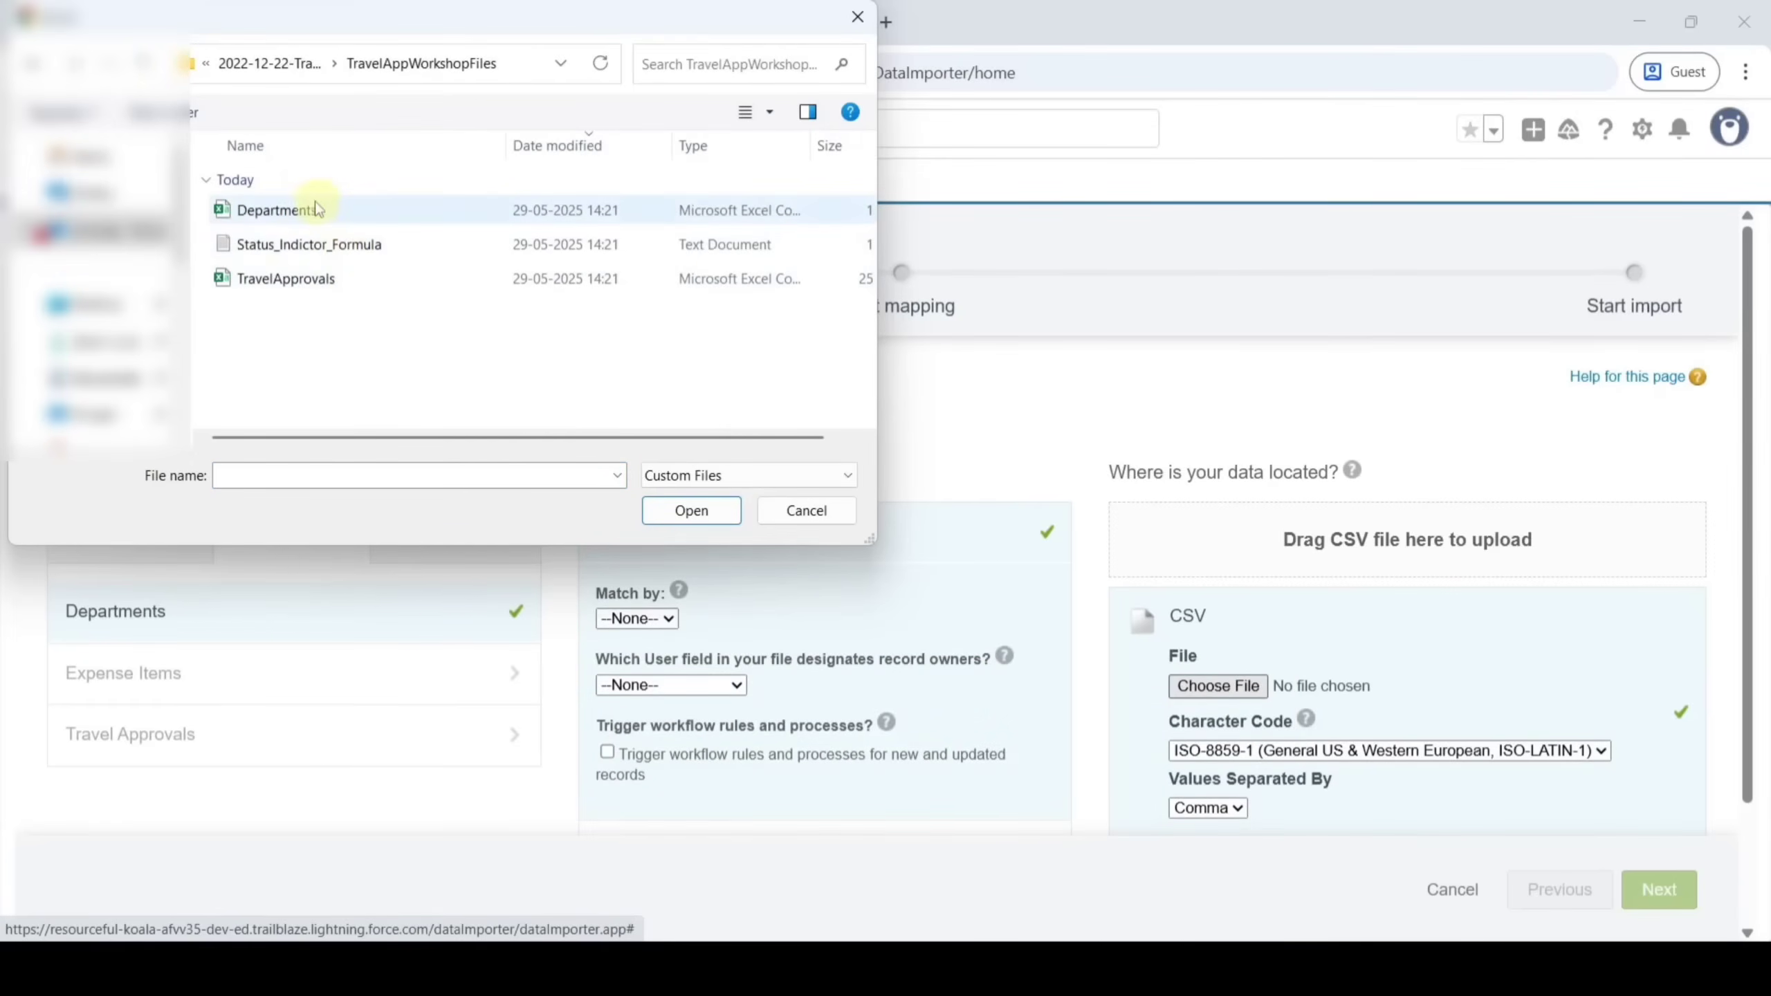
Select Departments.csv as the import file and accept the default field mapping to reach the import review
left_click(324, 211)
left_click(678, 516)
scroll(1494, 671, "down", 2)
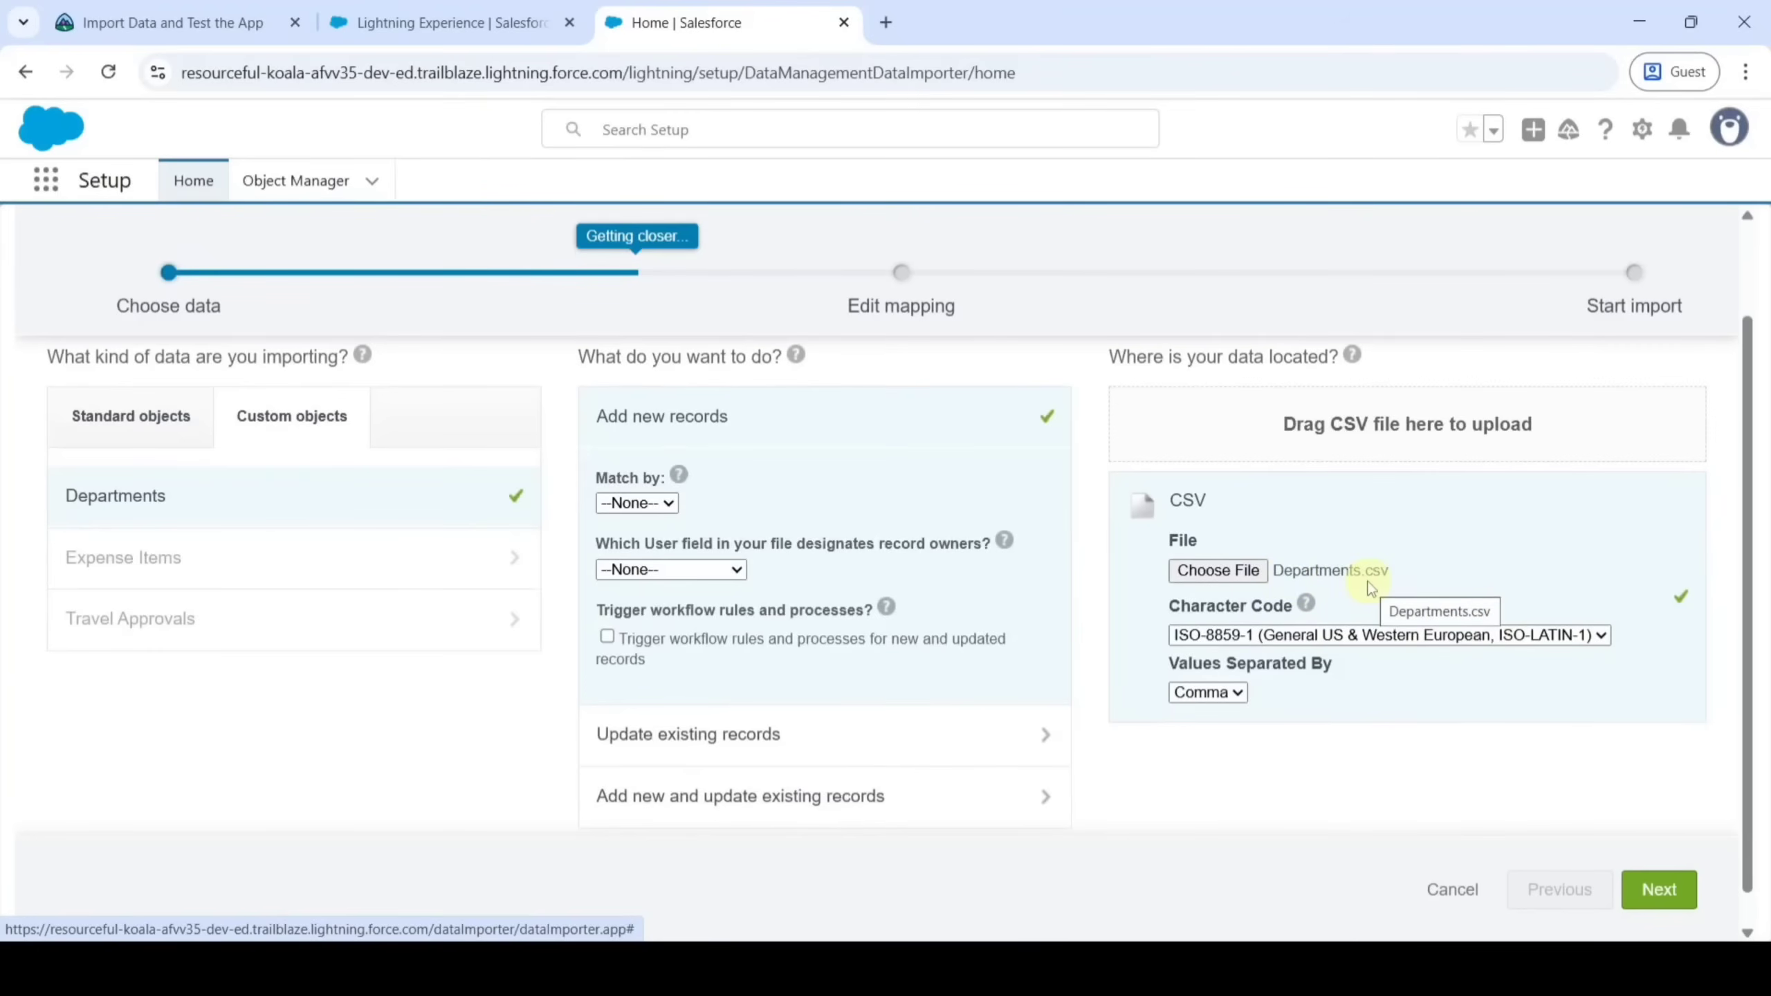
scroll(1370, 588, "down", 1)
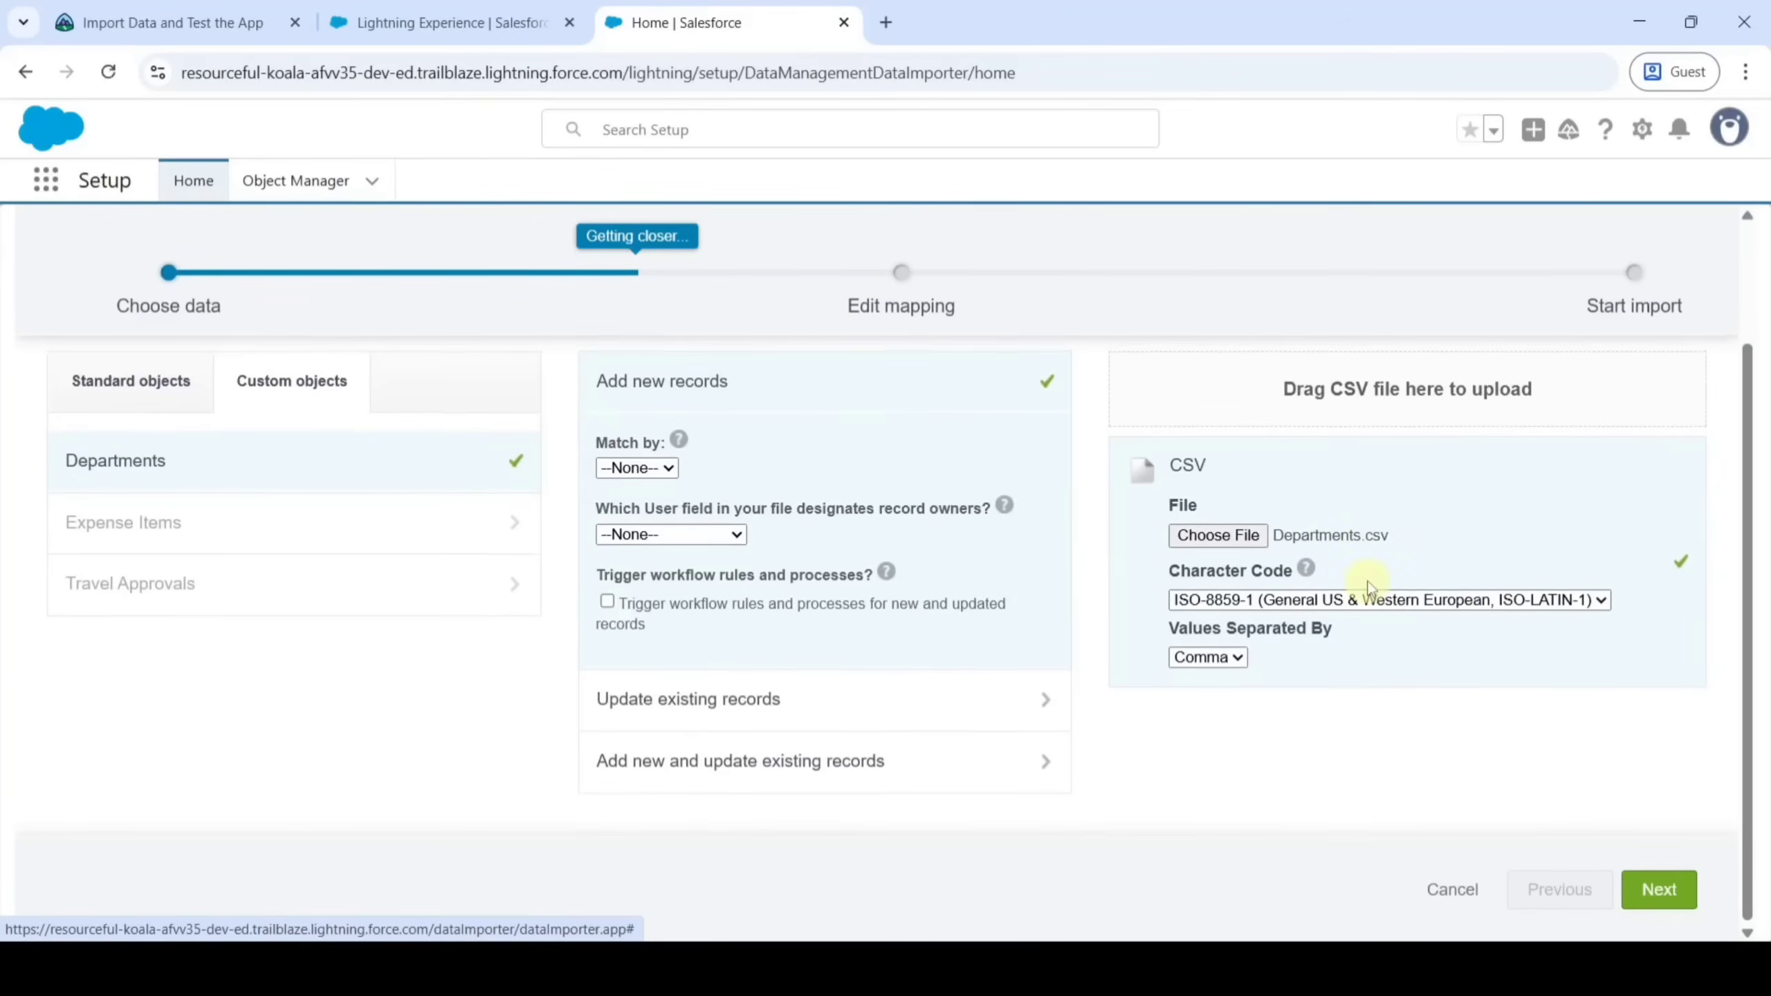
left_click(1672, 887)
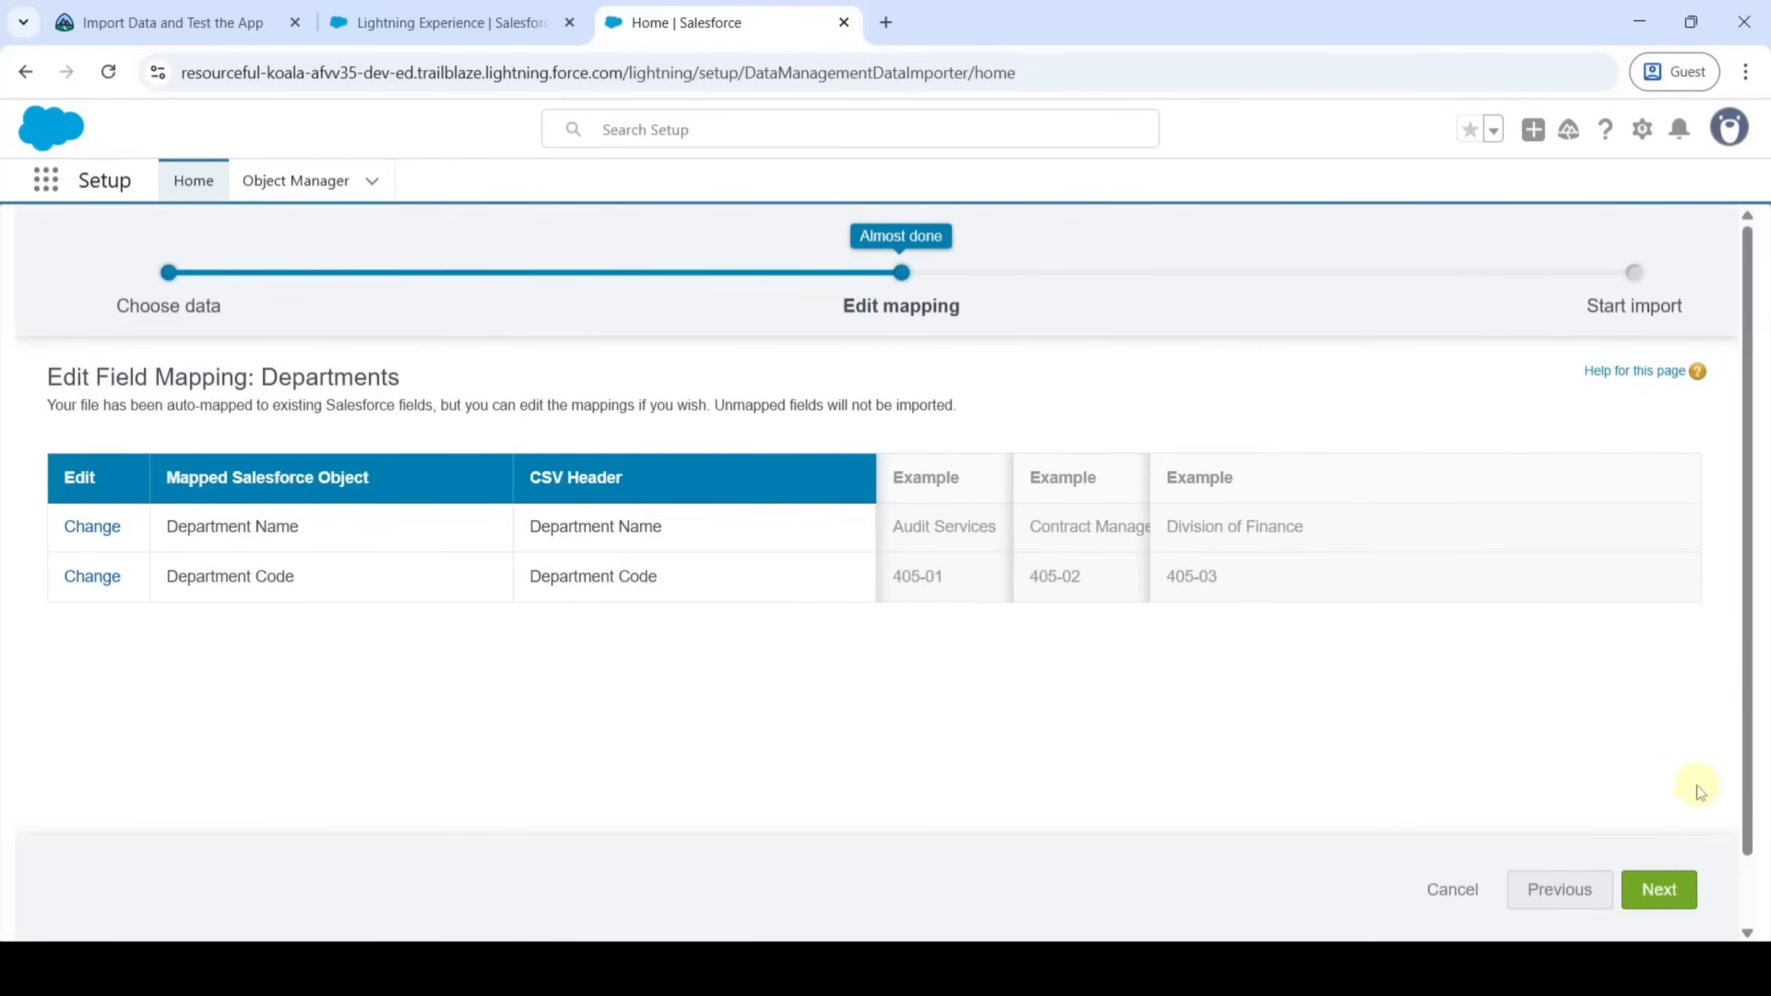
left_click(1660, 897)
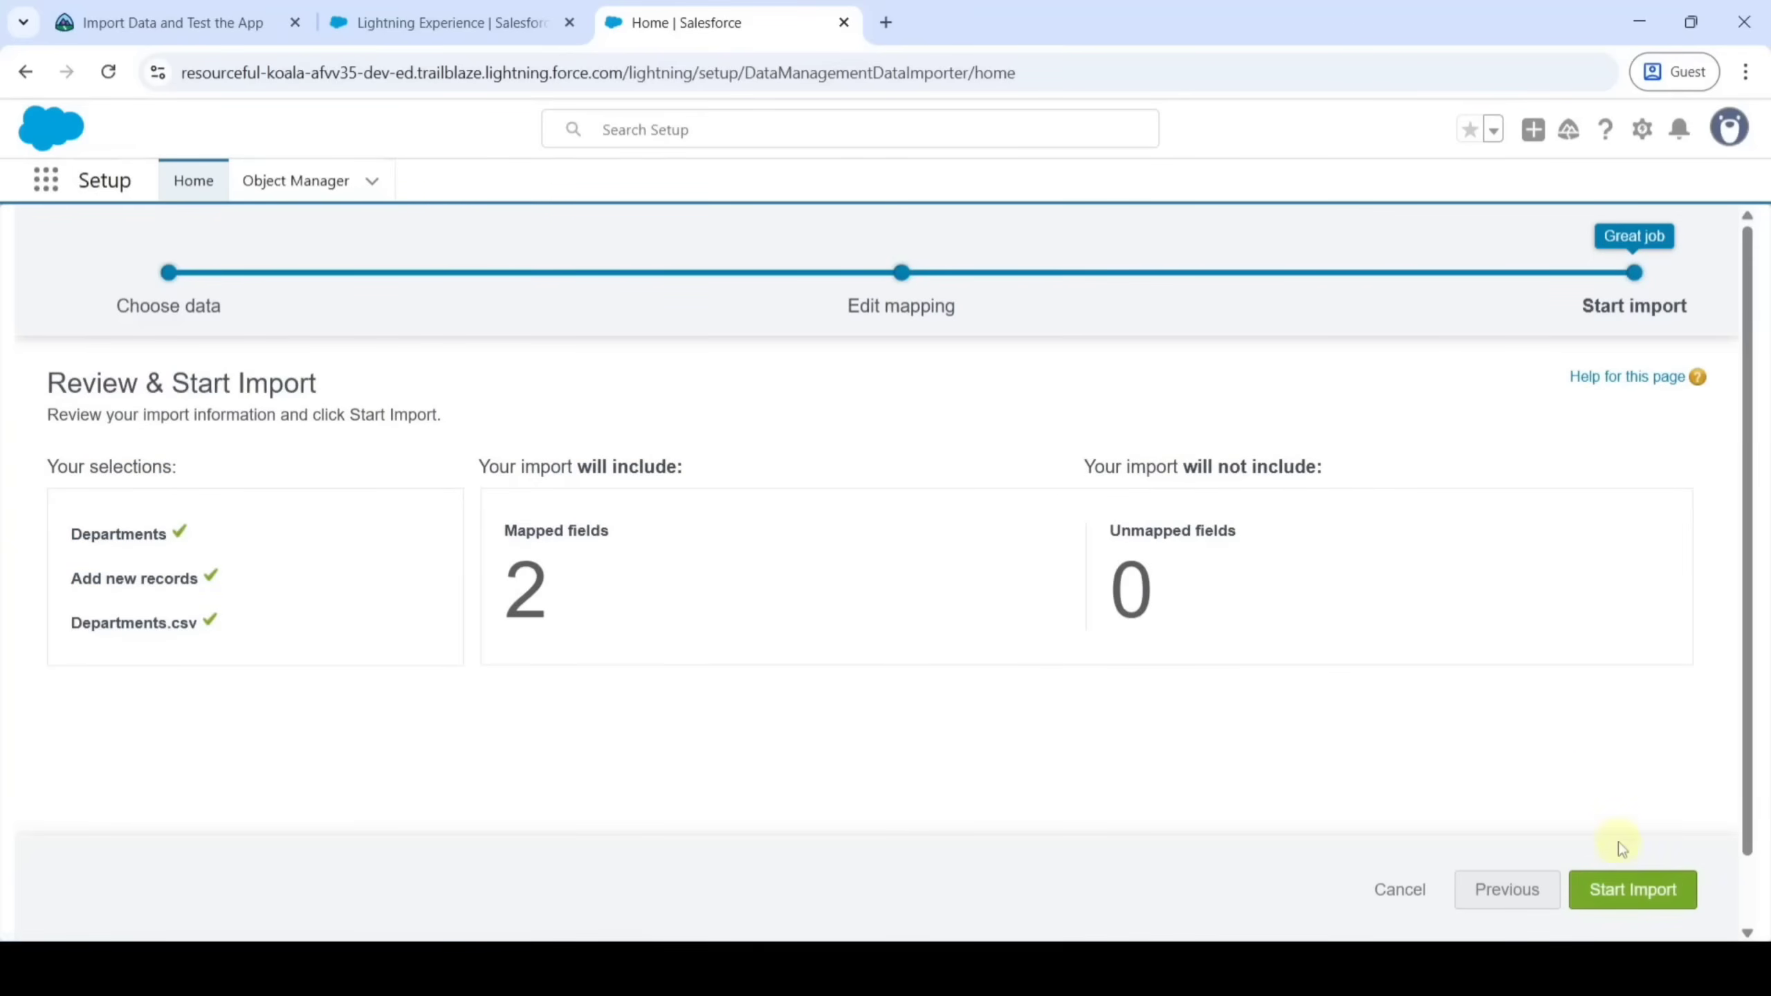
Start the Departments import, acknowledge the start notice and reload the bulk data load job page to check its status
left_click(1636, 897)
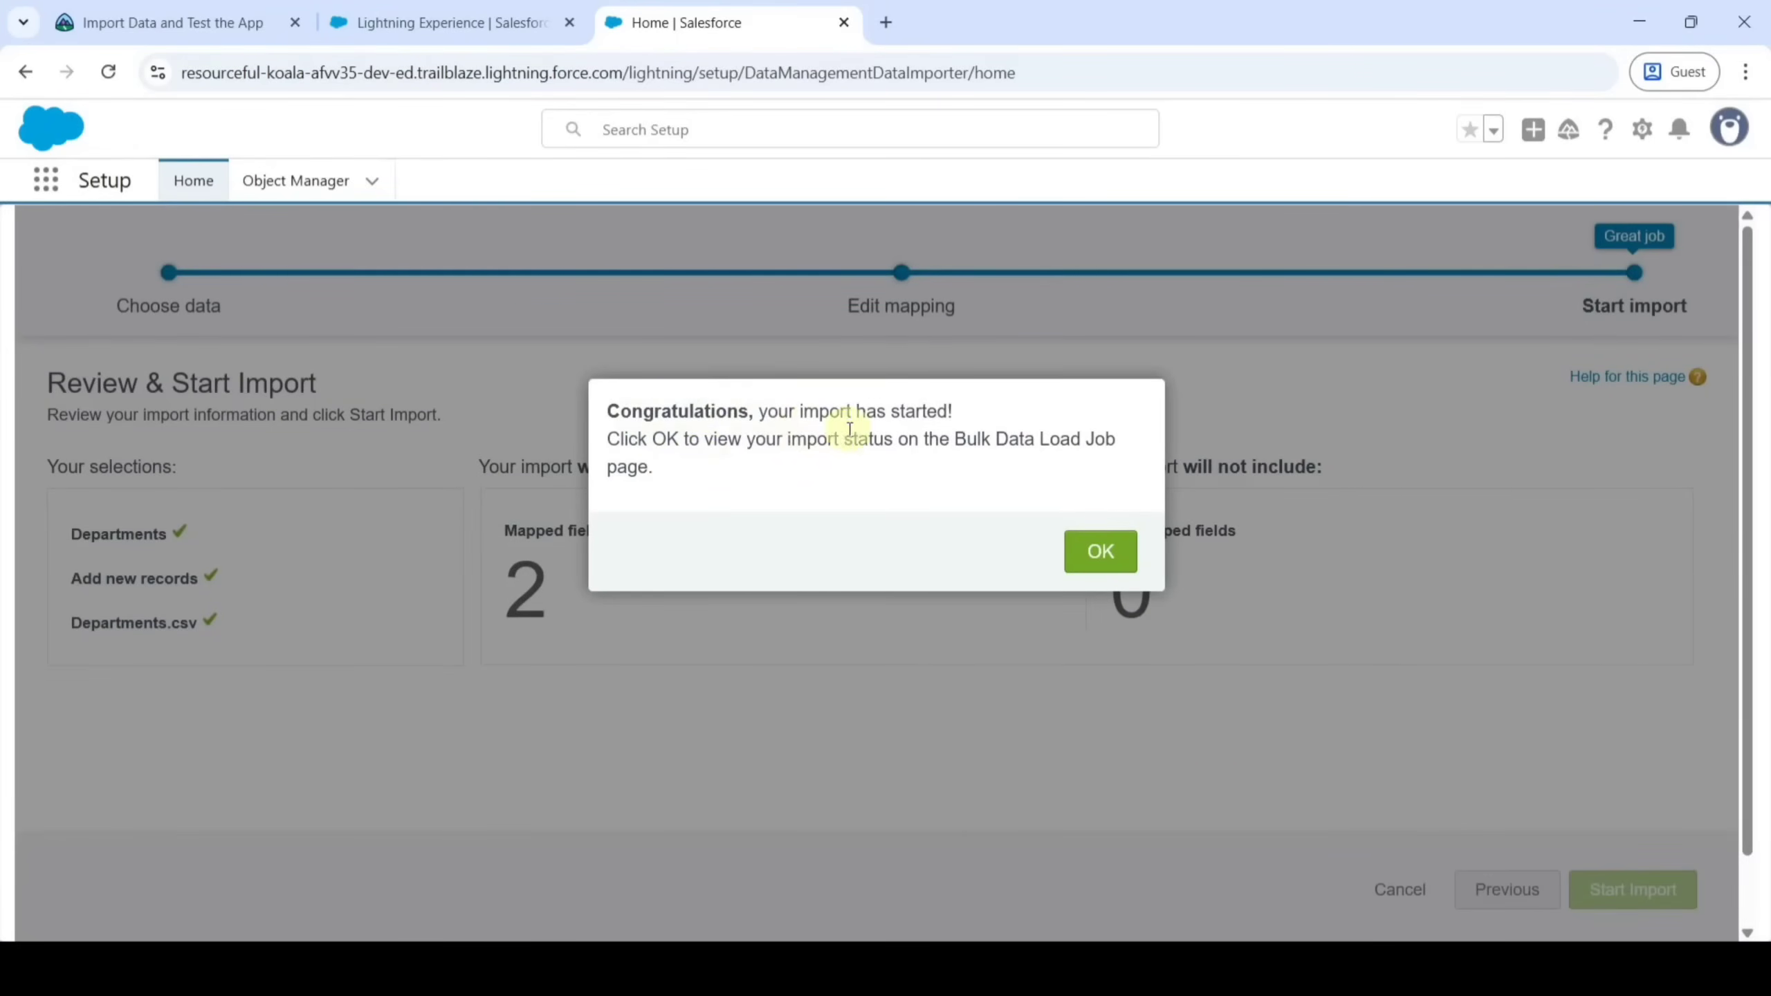
left_click(1098, 551)
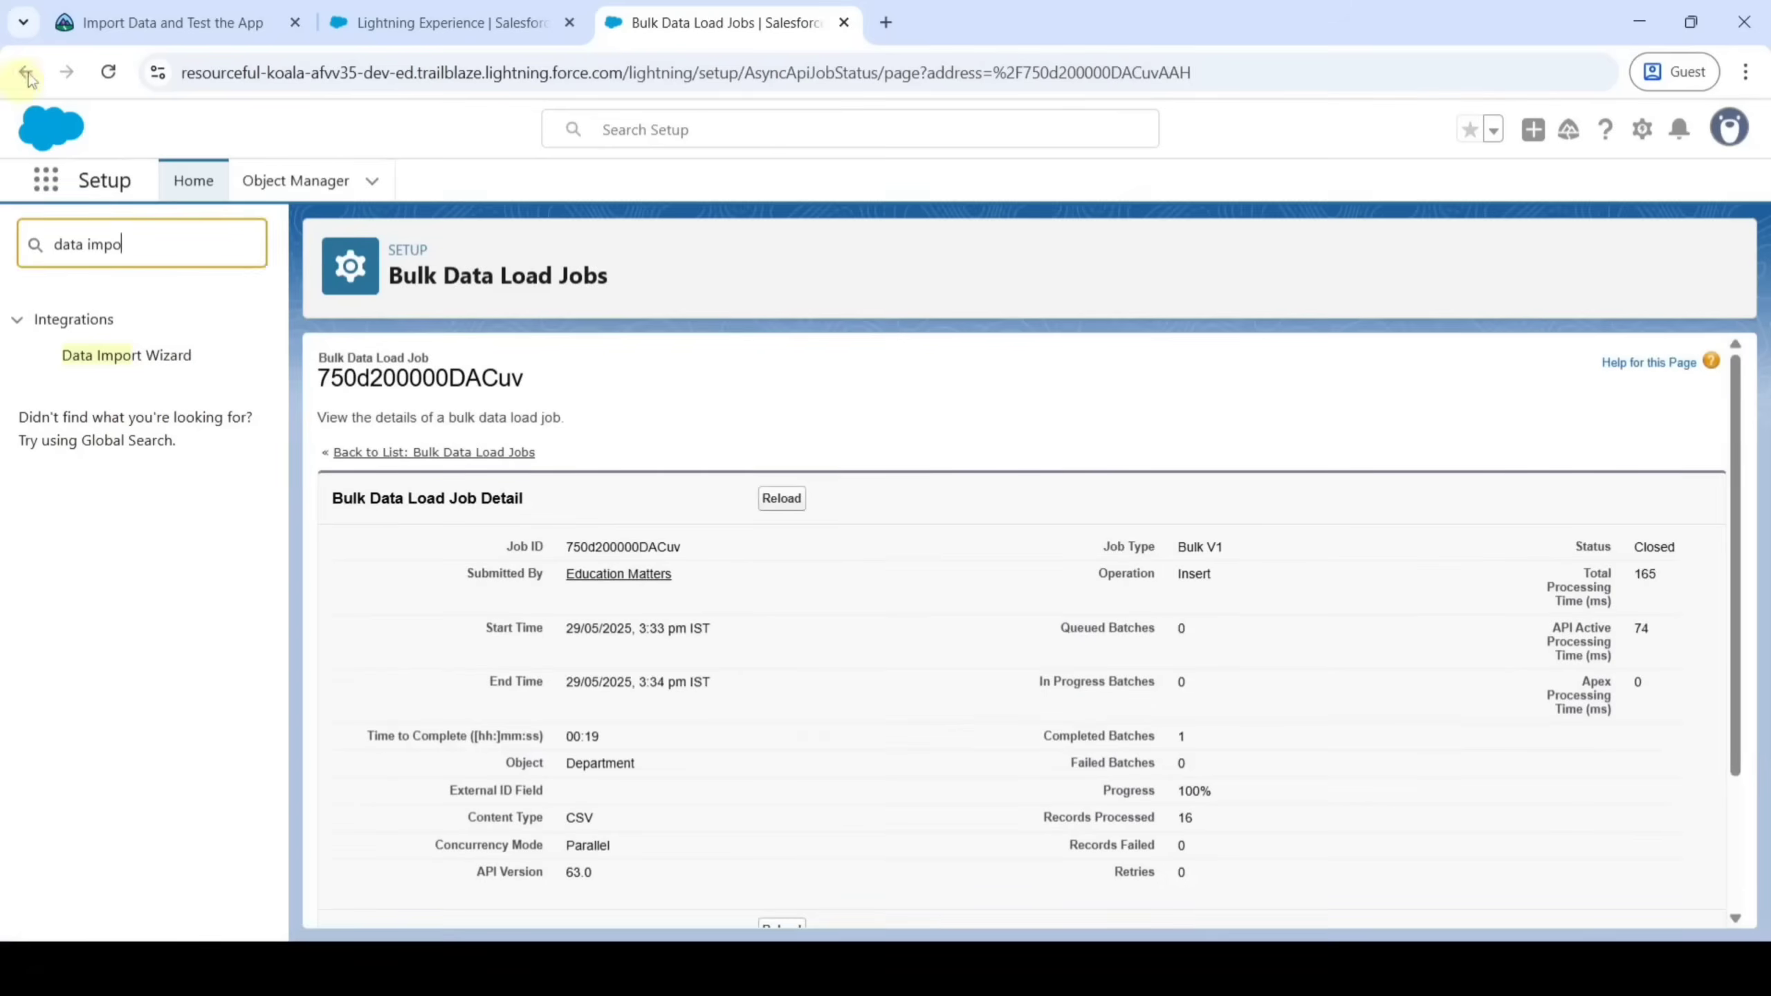
left_click(107, 74)
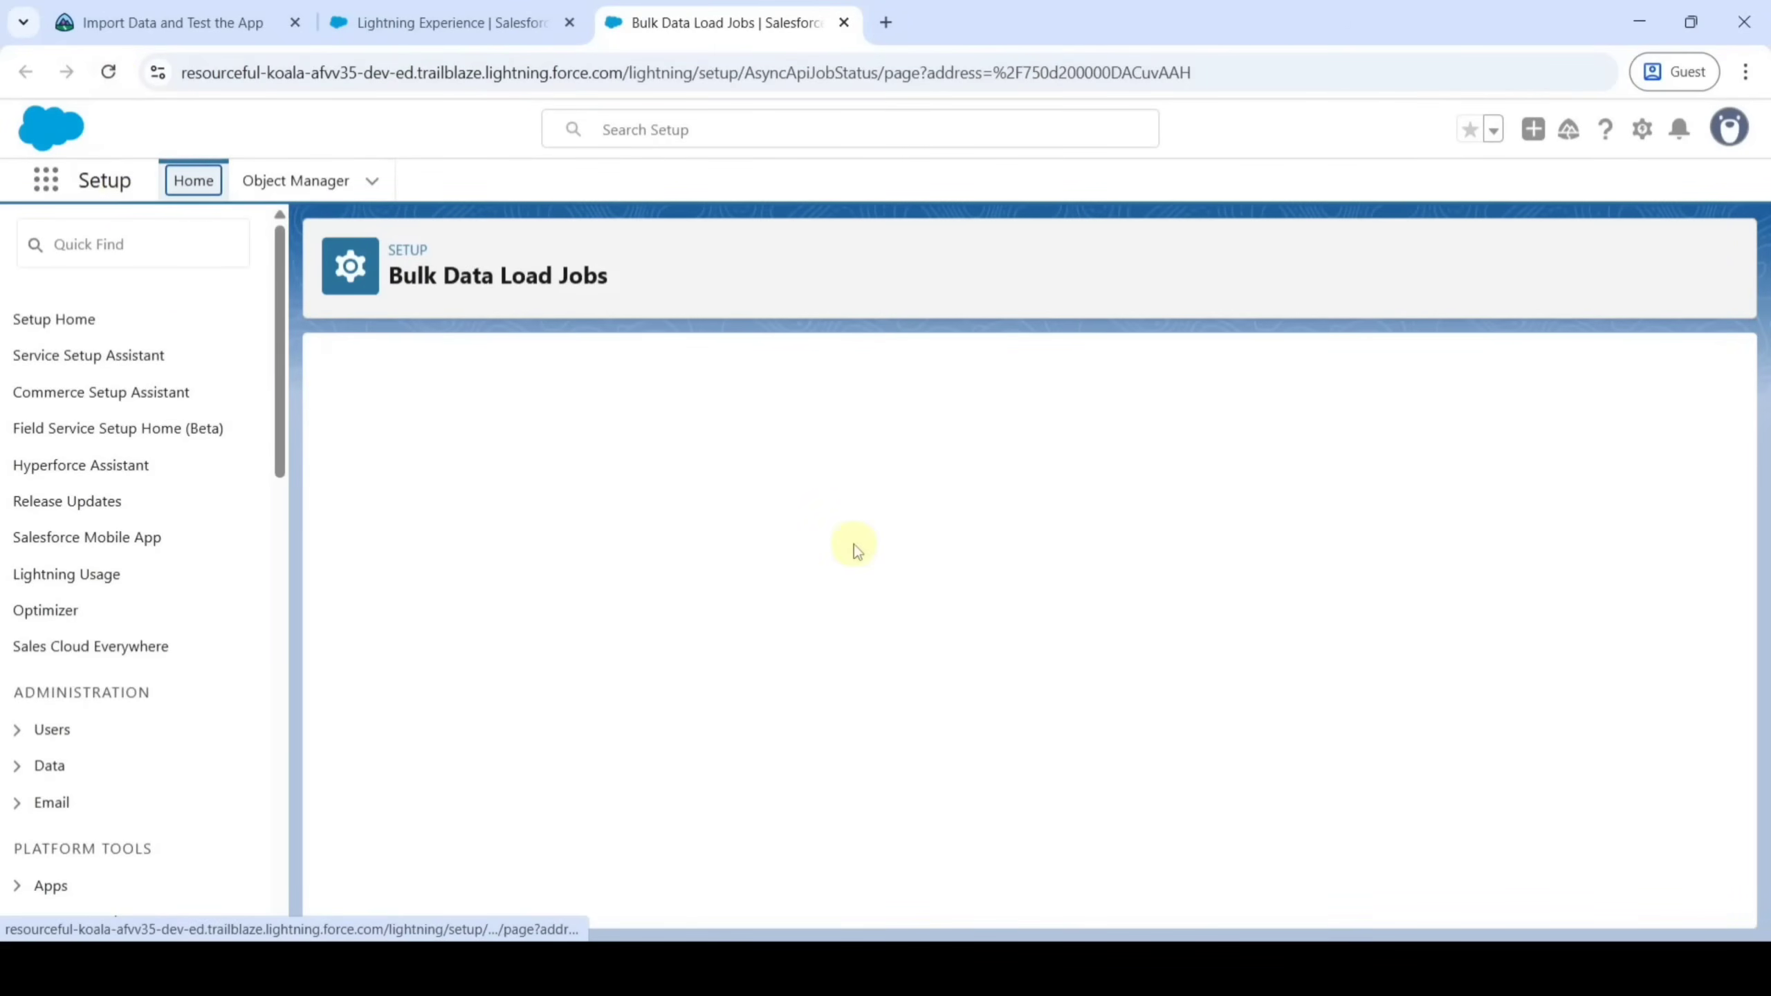
scroll(855, 546, "down", 3)
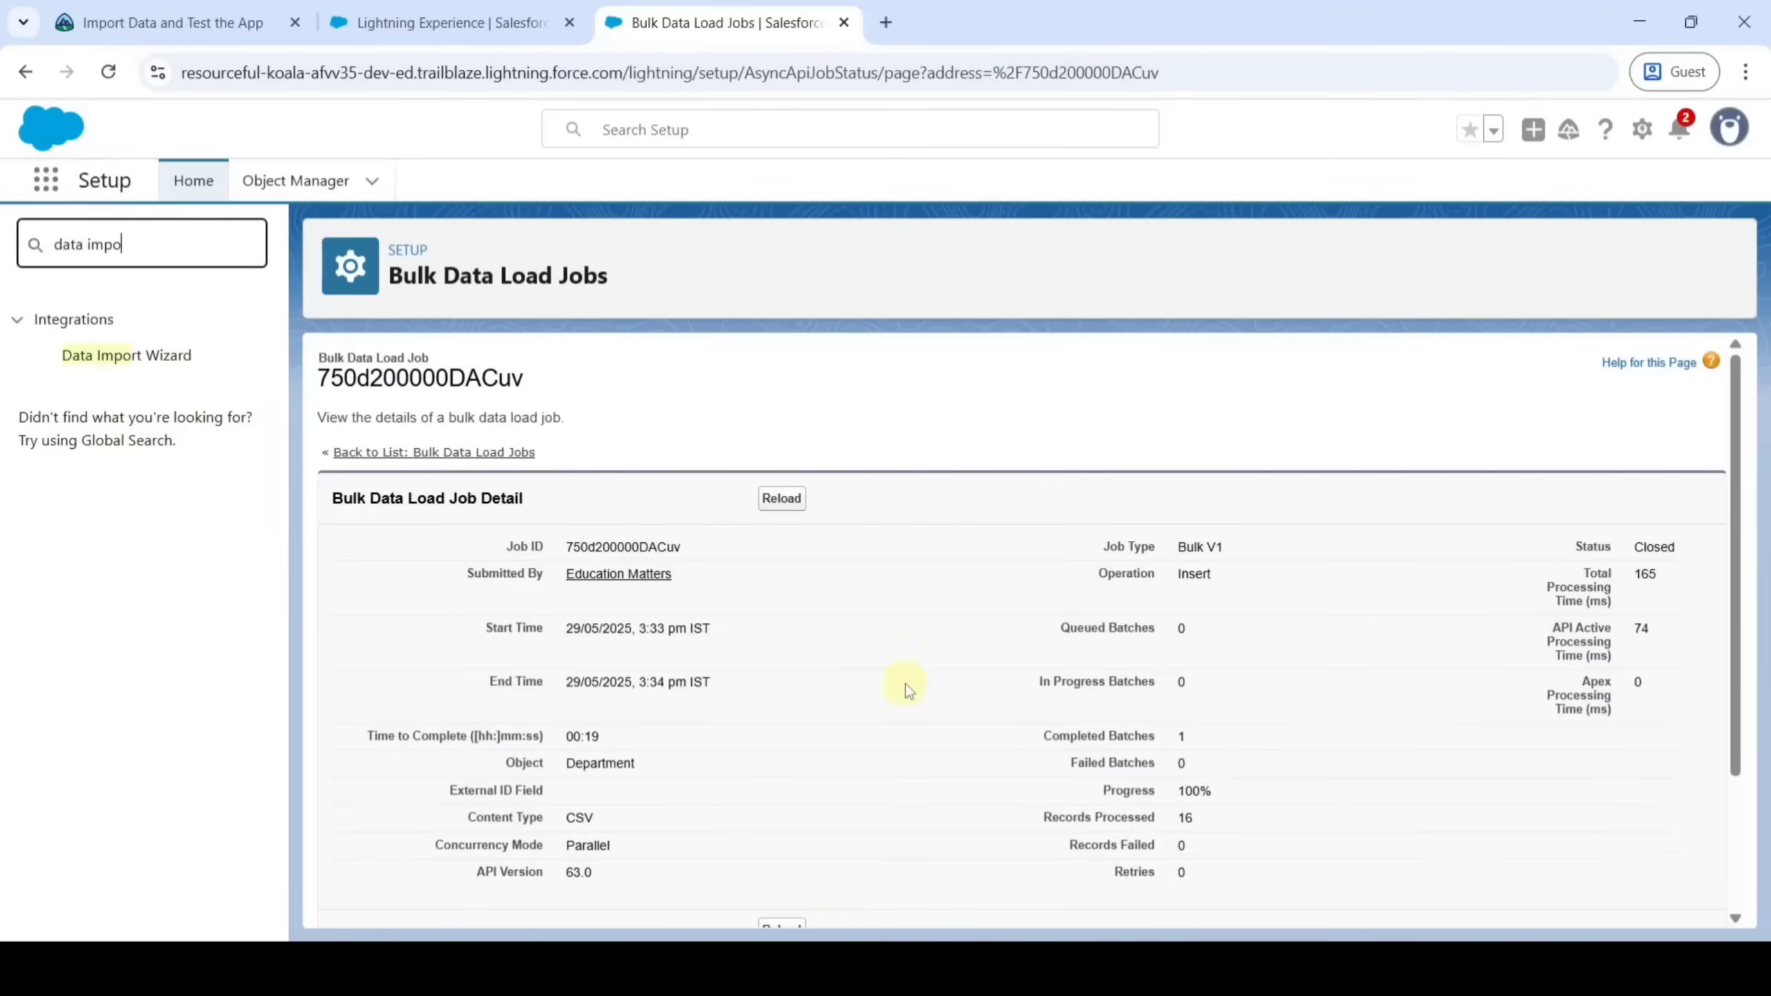
Find the Travel App by searching for "travel" among the available apps and open it
left_click(43, 180)
left_click(115, 273)
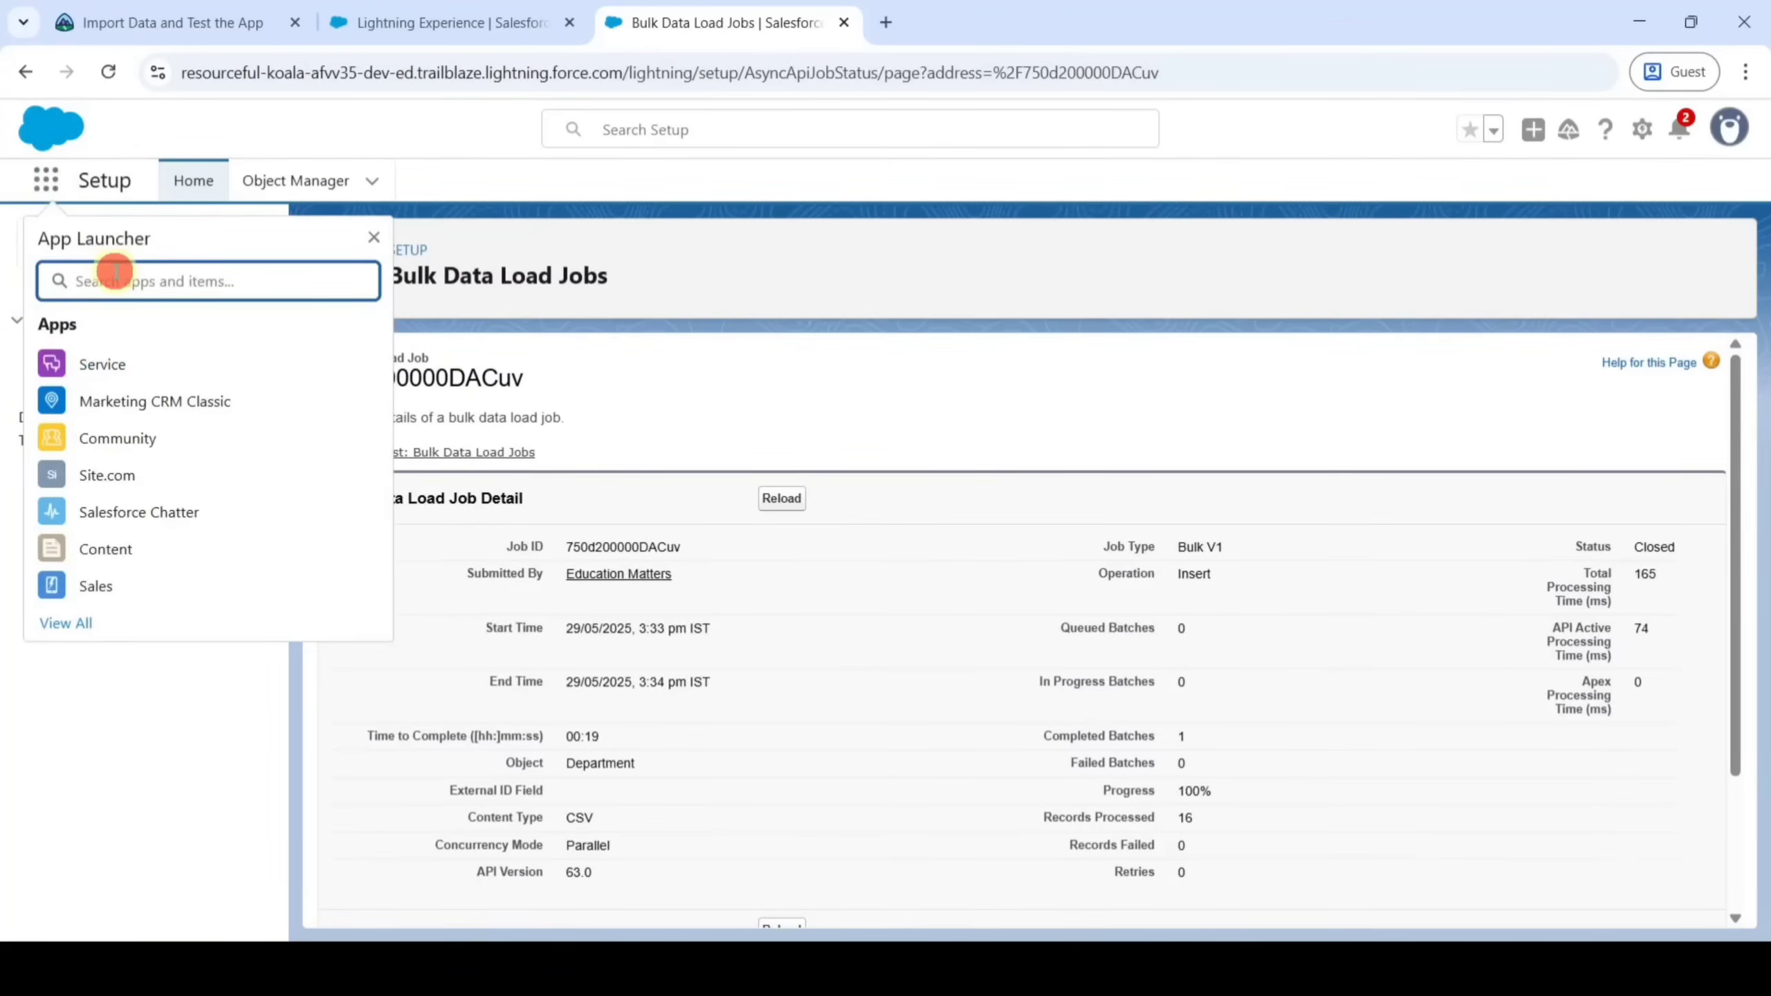
type("travel")
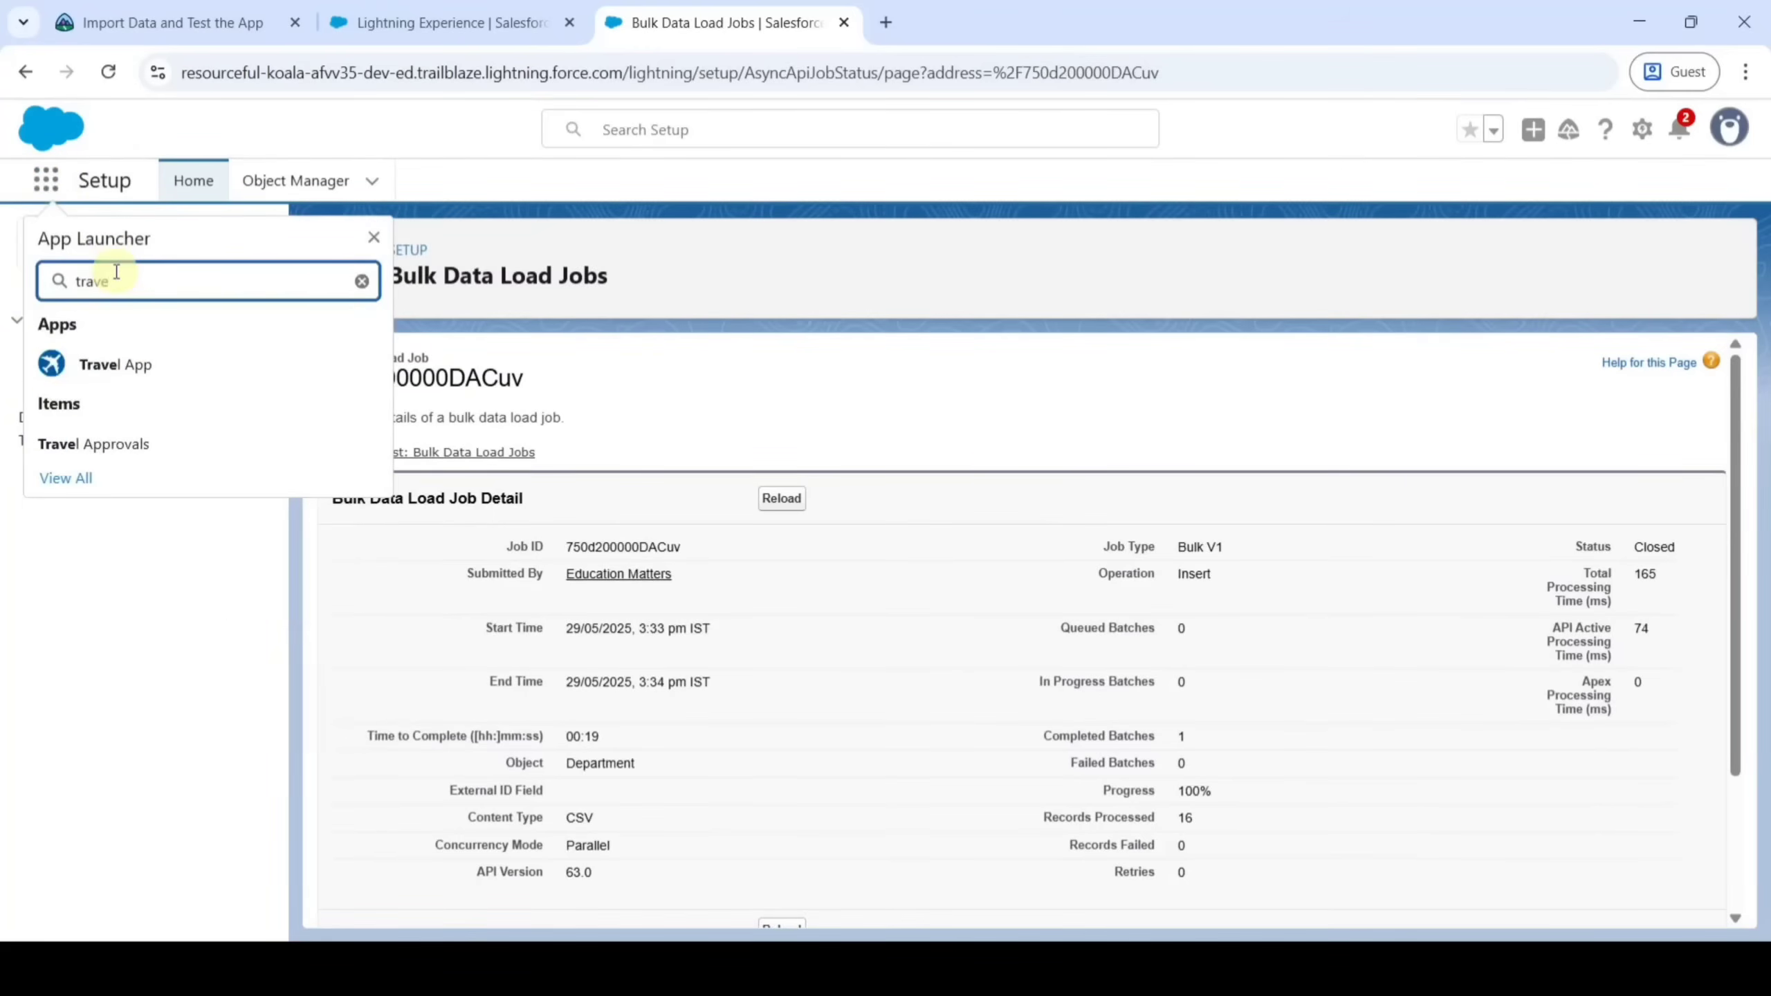
left_click(116, 365)
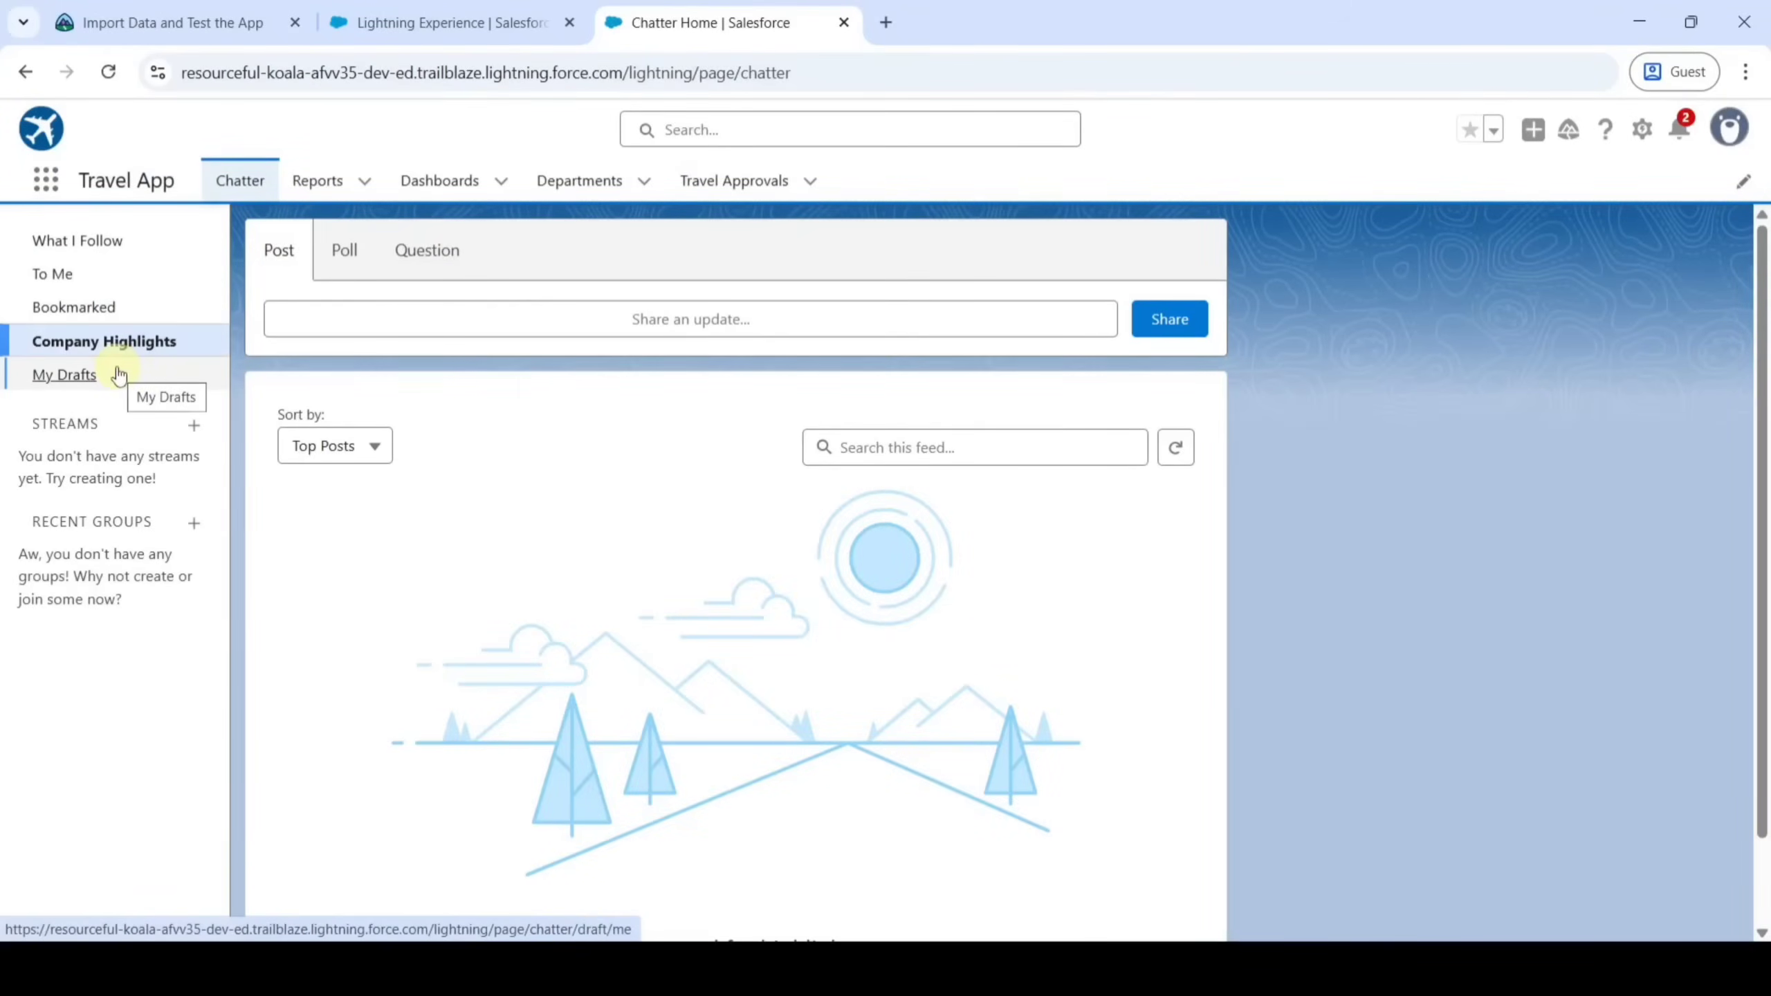
Show the All list view of Departments and open the Audit Services record
left_click(592, 188)
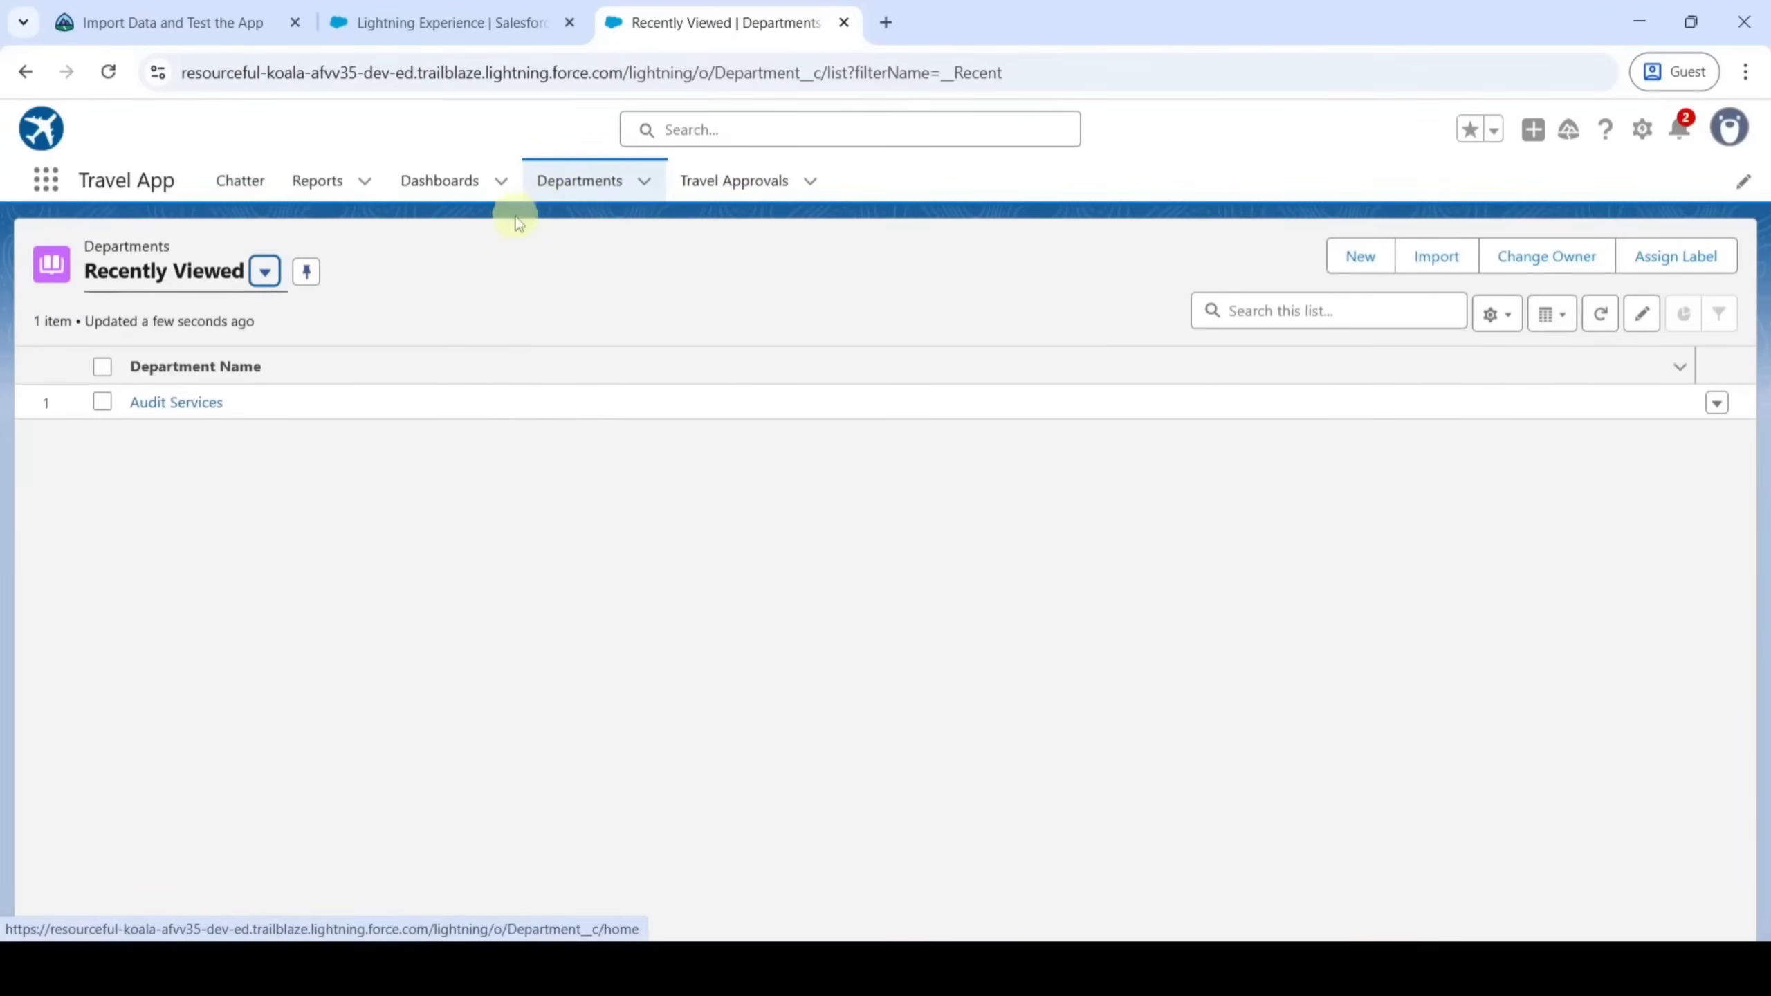
left_click(184, 263)
left_click(139, 345)
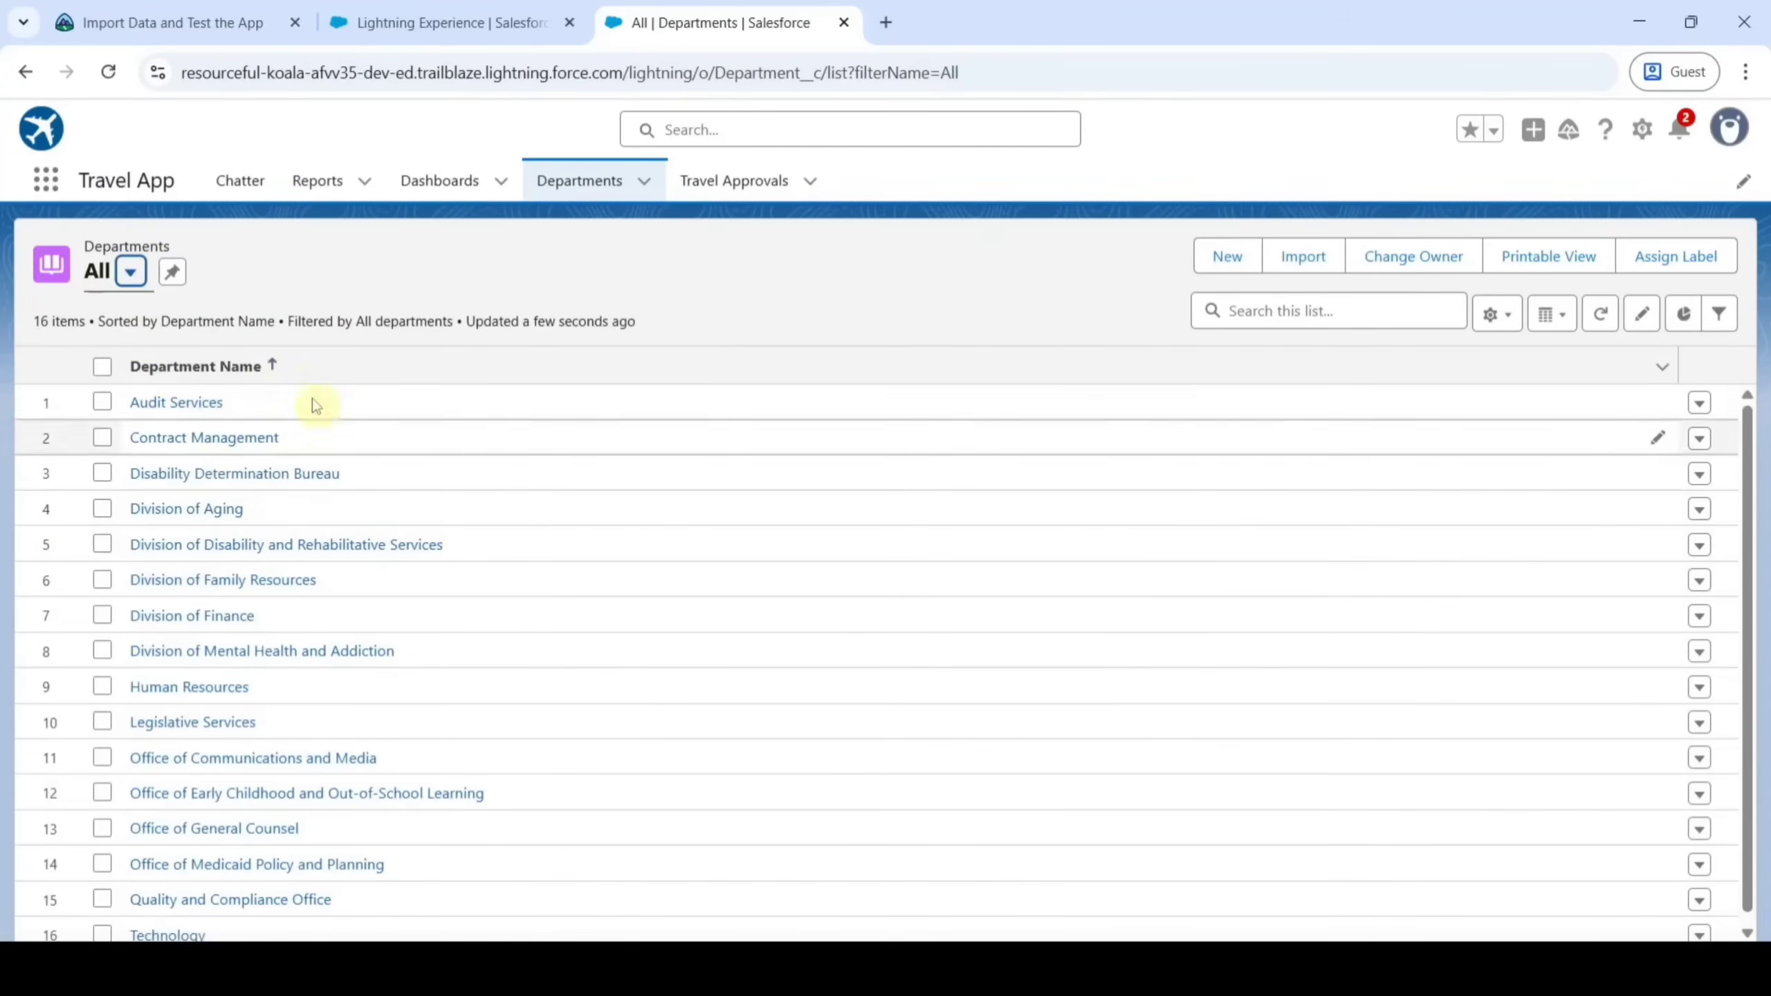
left_click(174, 410)
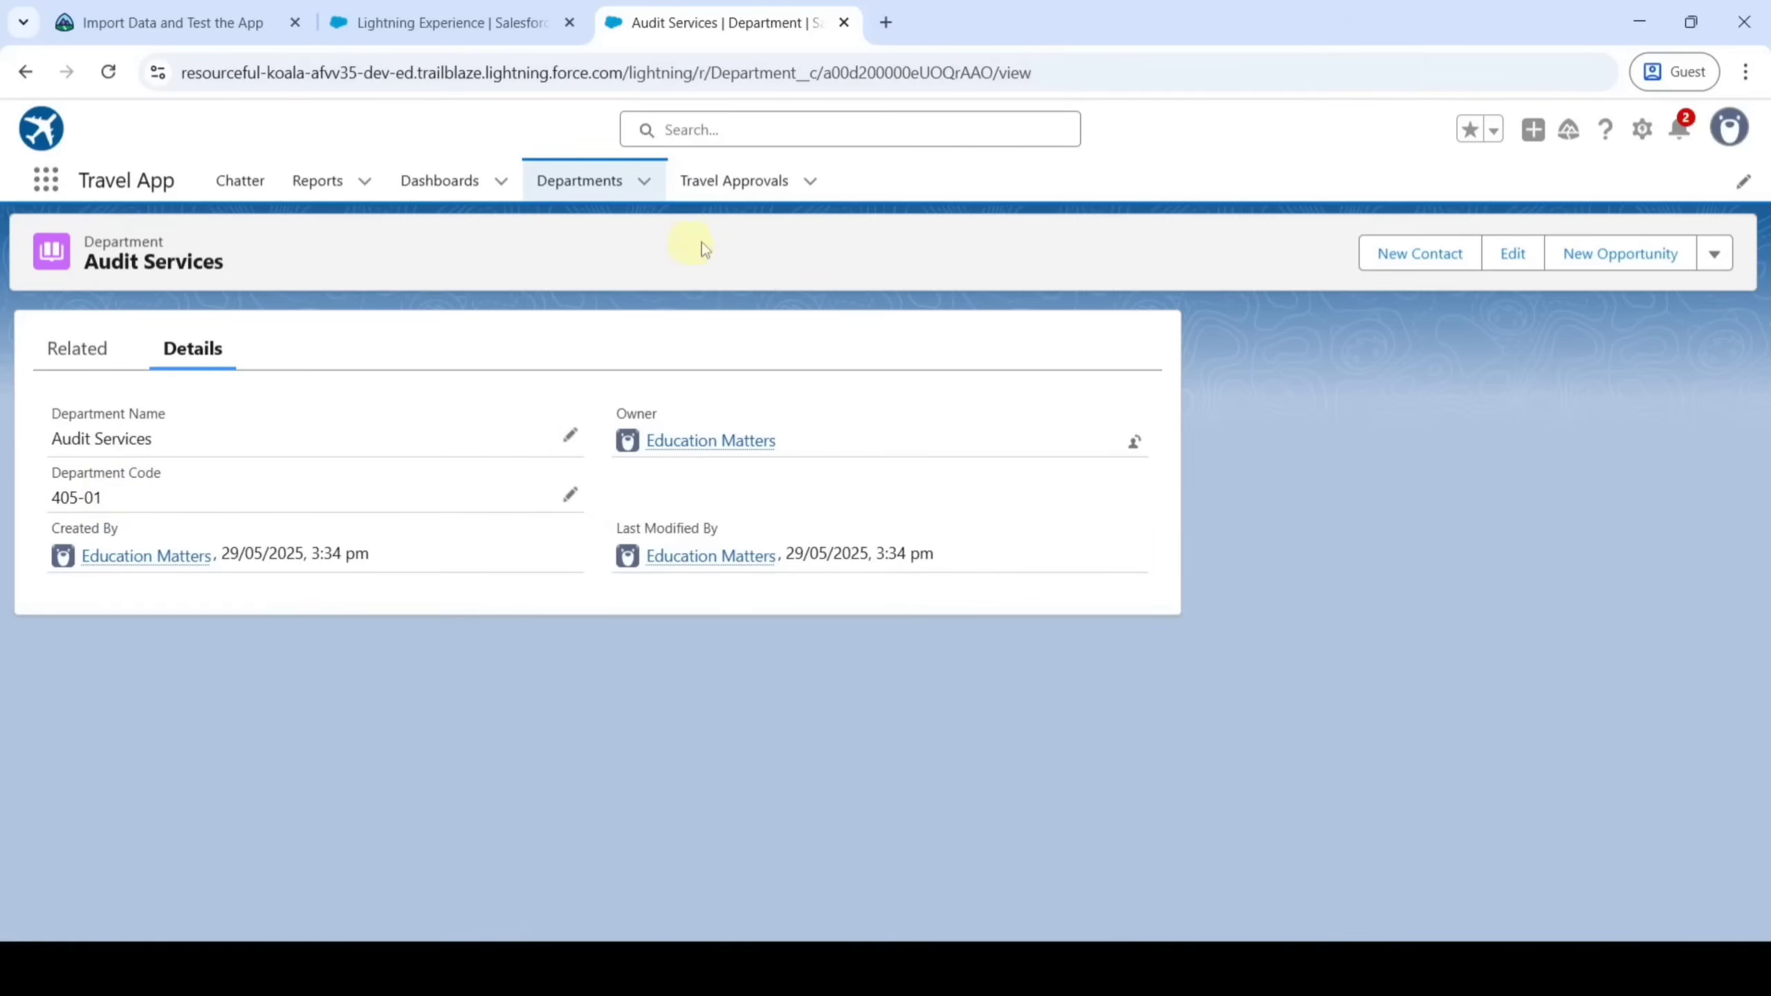
Start a new Travel Approval record and look up its sample values in the Trailhead Test the App instructions
left_click(751, 180)
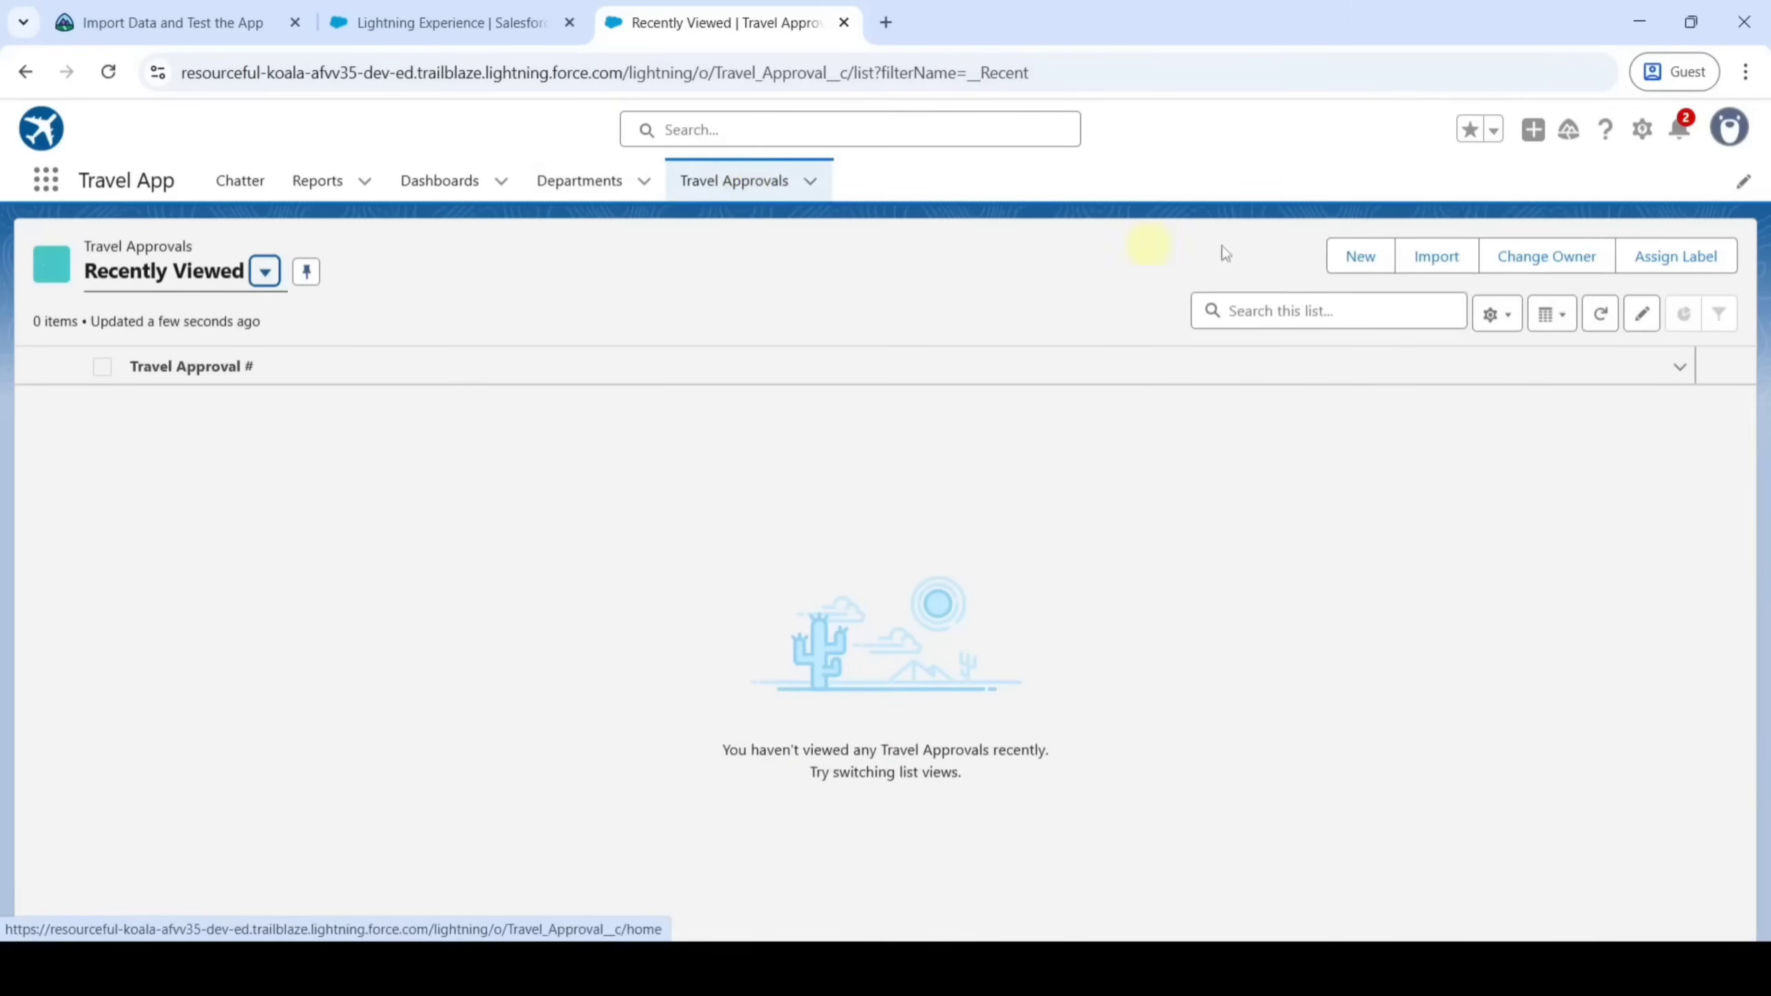
left_click(1351, 247)
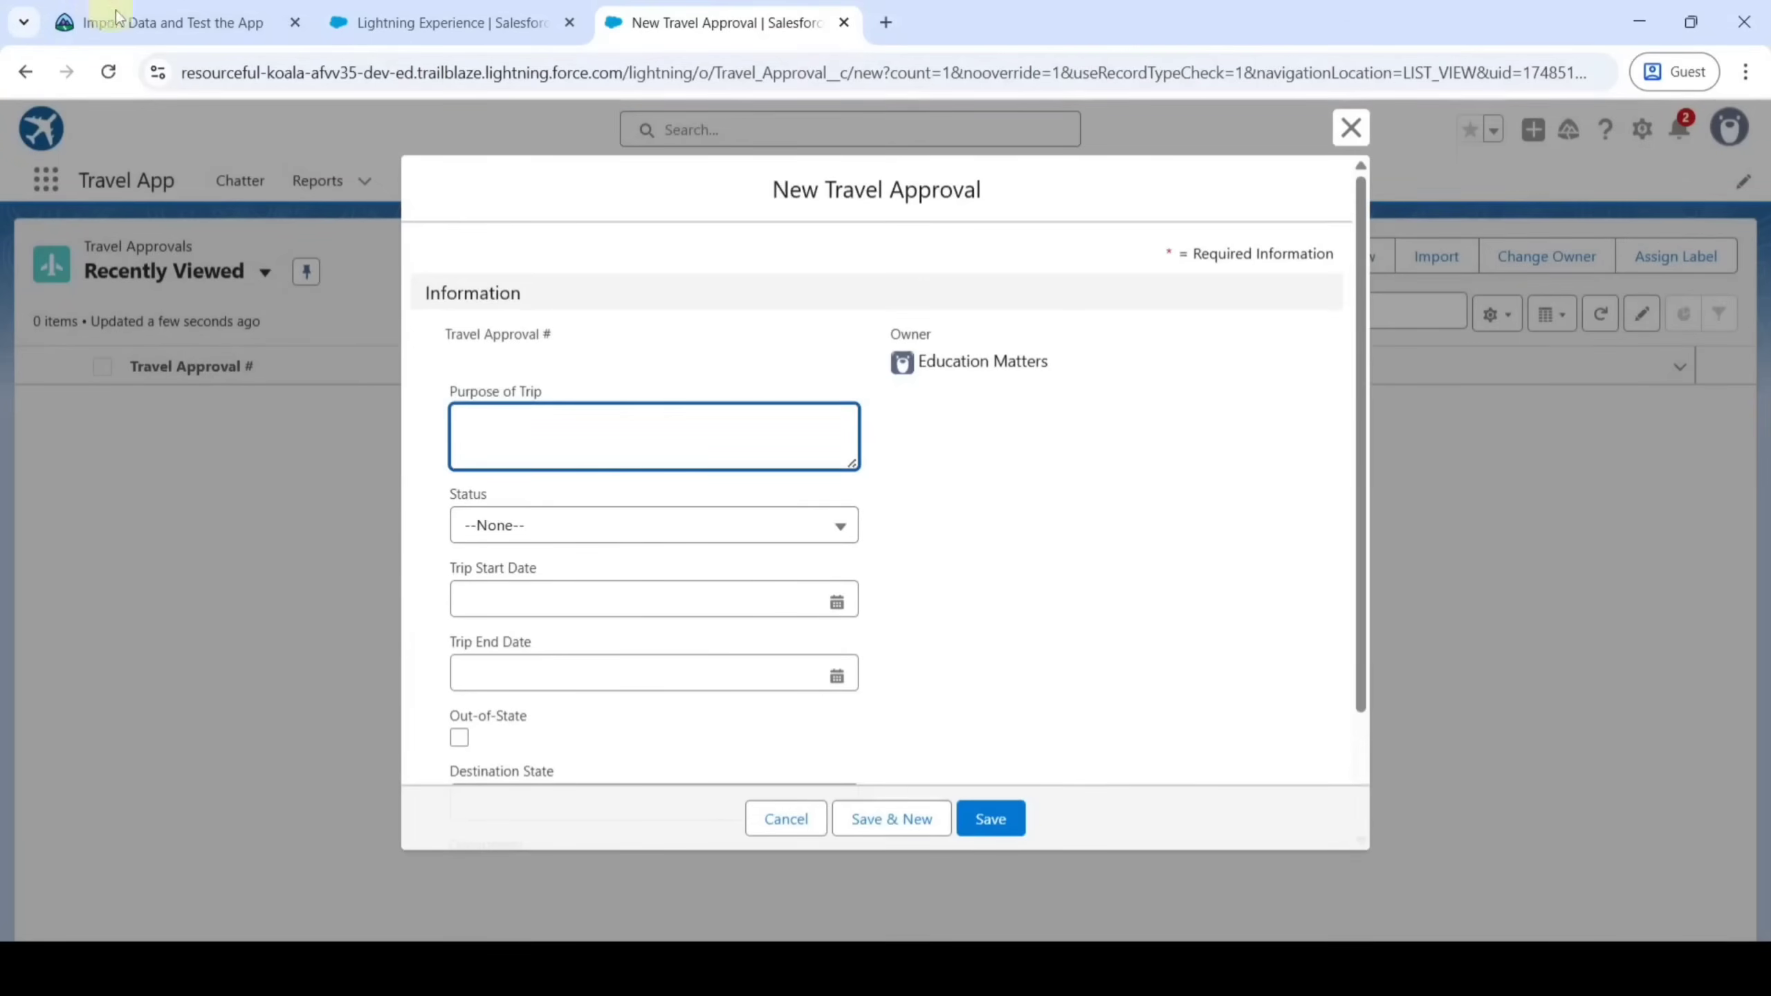
left_click(136, 11)
scroll(581, 600, "down", 5)
scroll(581, 600, "down", 20)
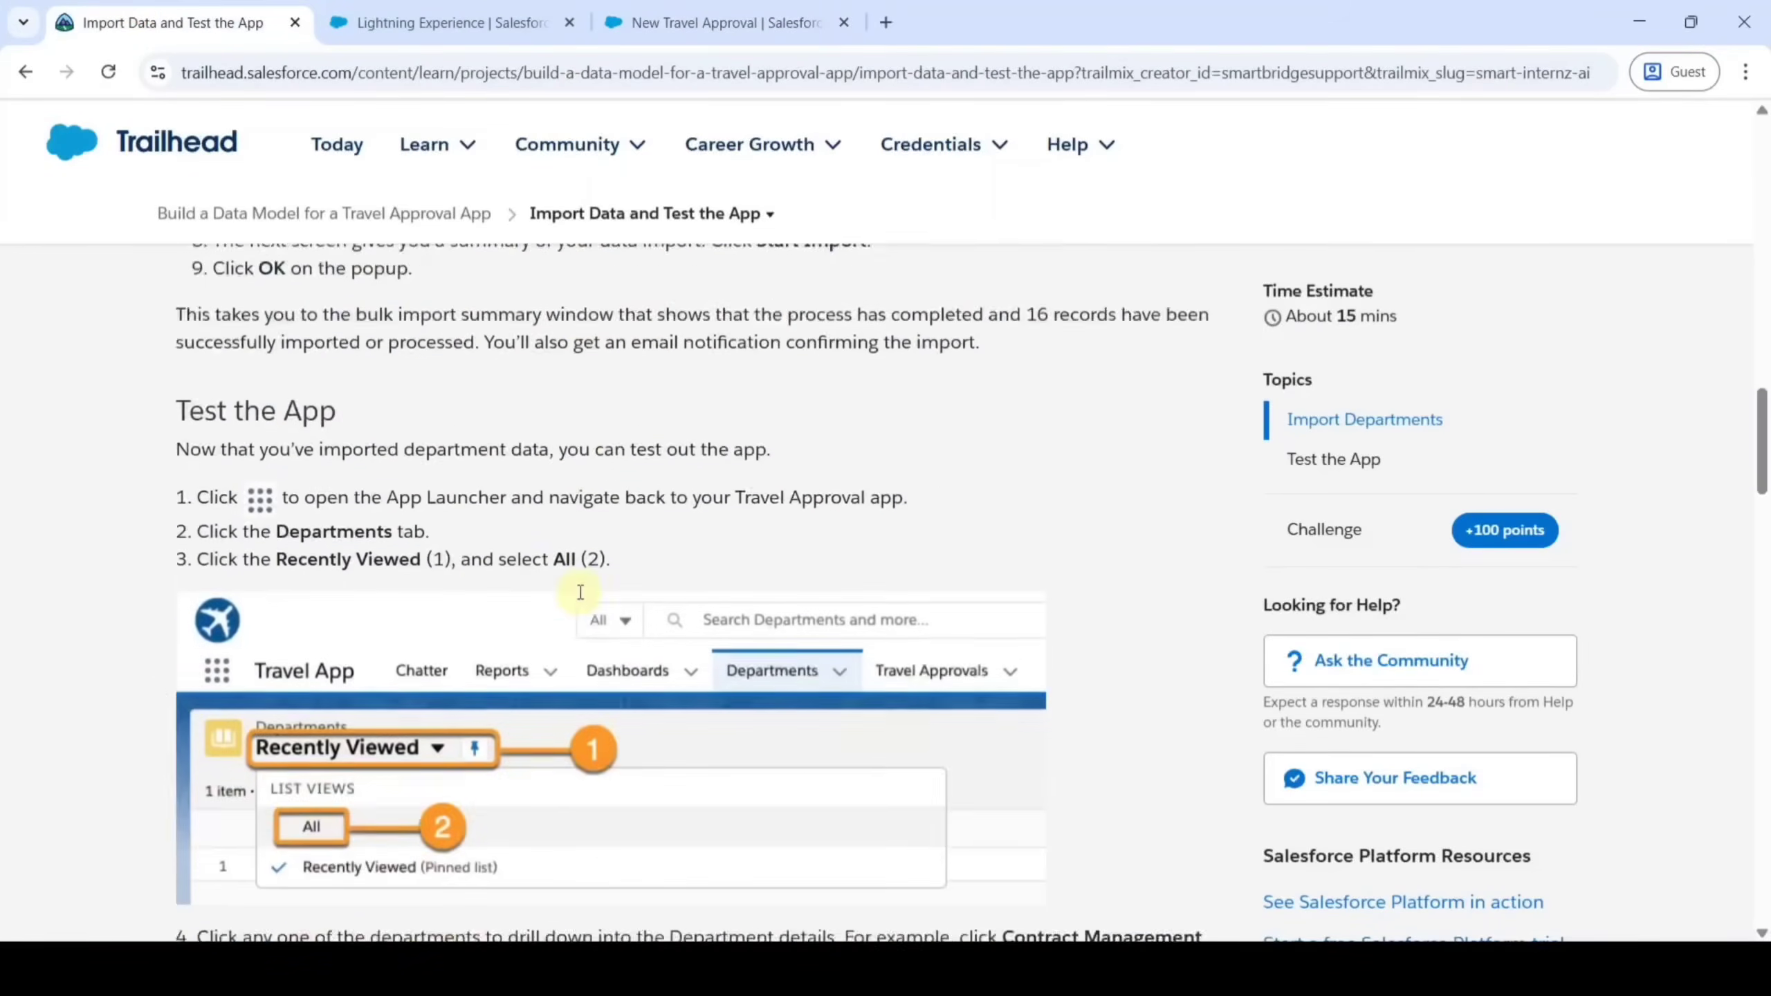
scroll(580, 592, "down", 3)
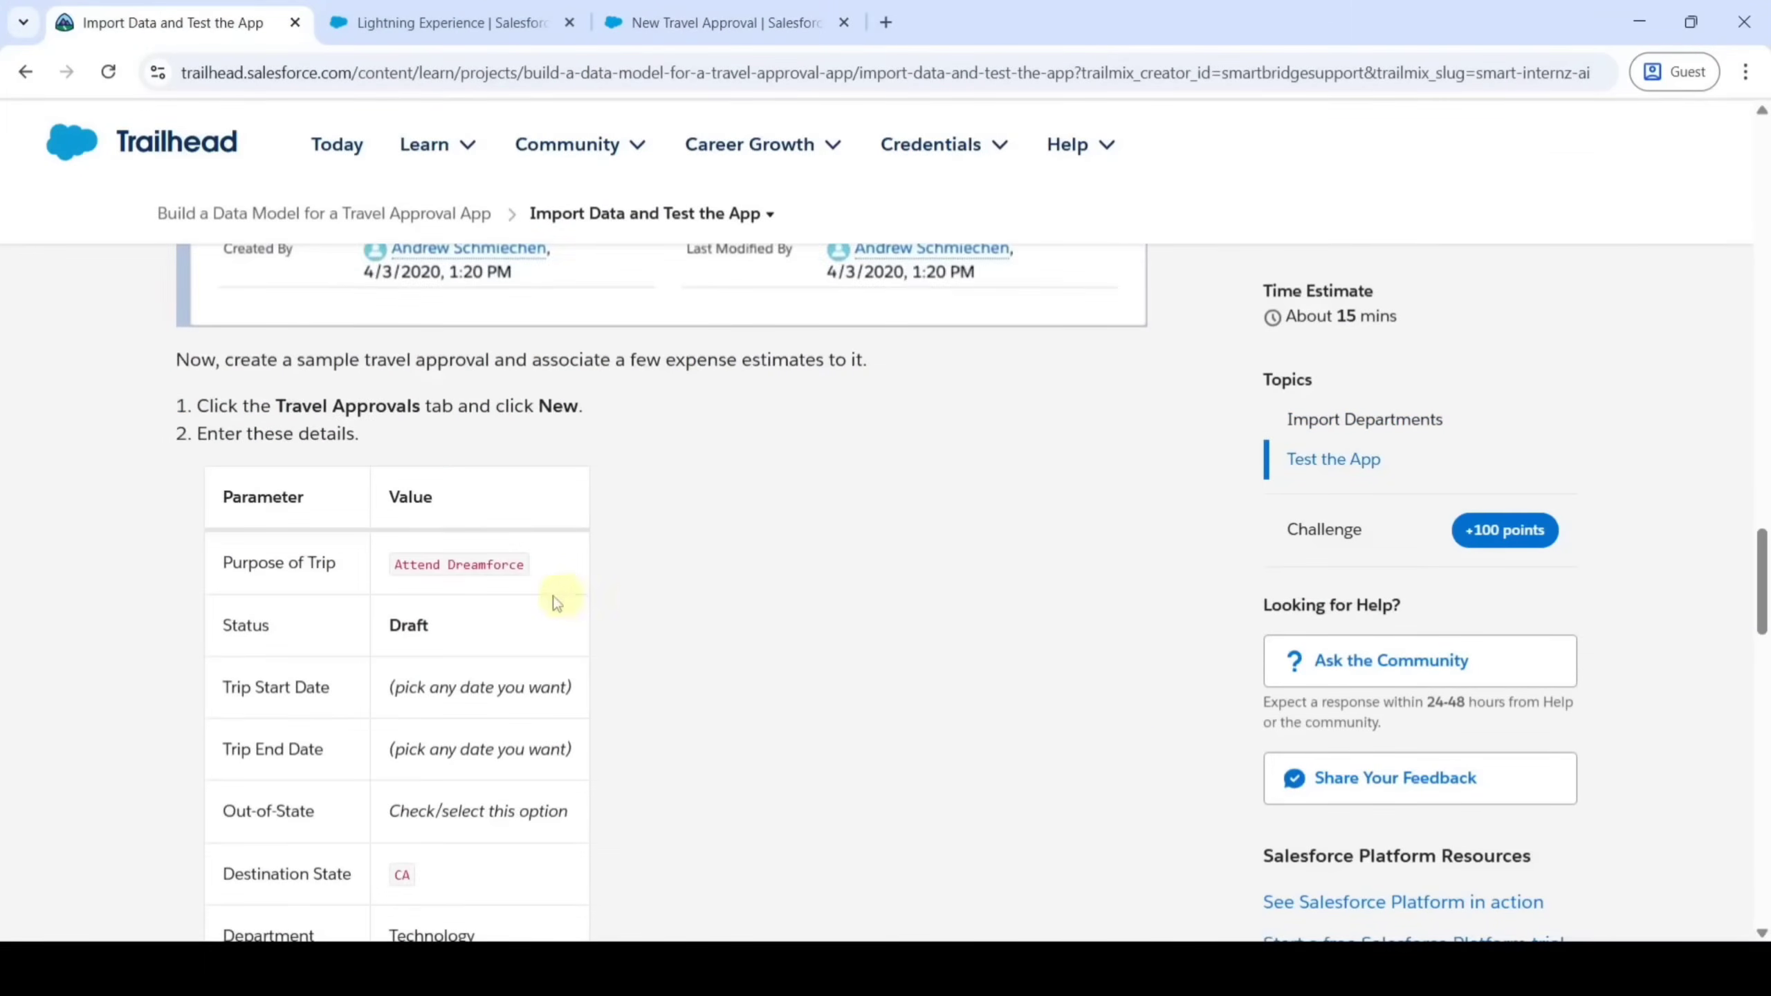
Copy "Attend Dreamforce" from the instructions into the new travel approval's Purpose of Trip and set the Status to Draft
left_click(393, 566)
left_click_drag(394, 567, 535, 577)
key("ctrl+c")
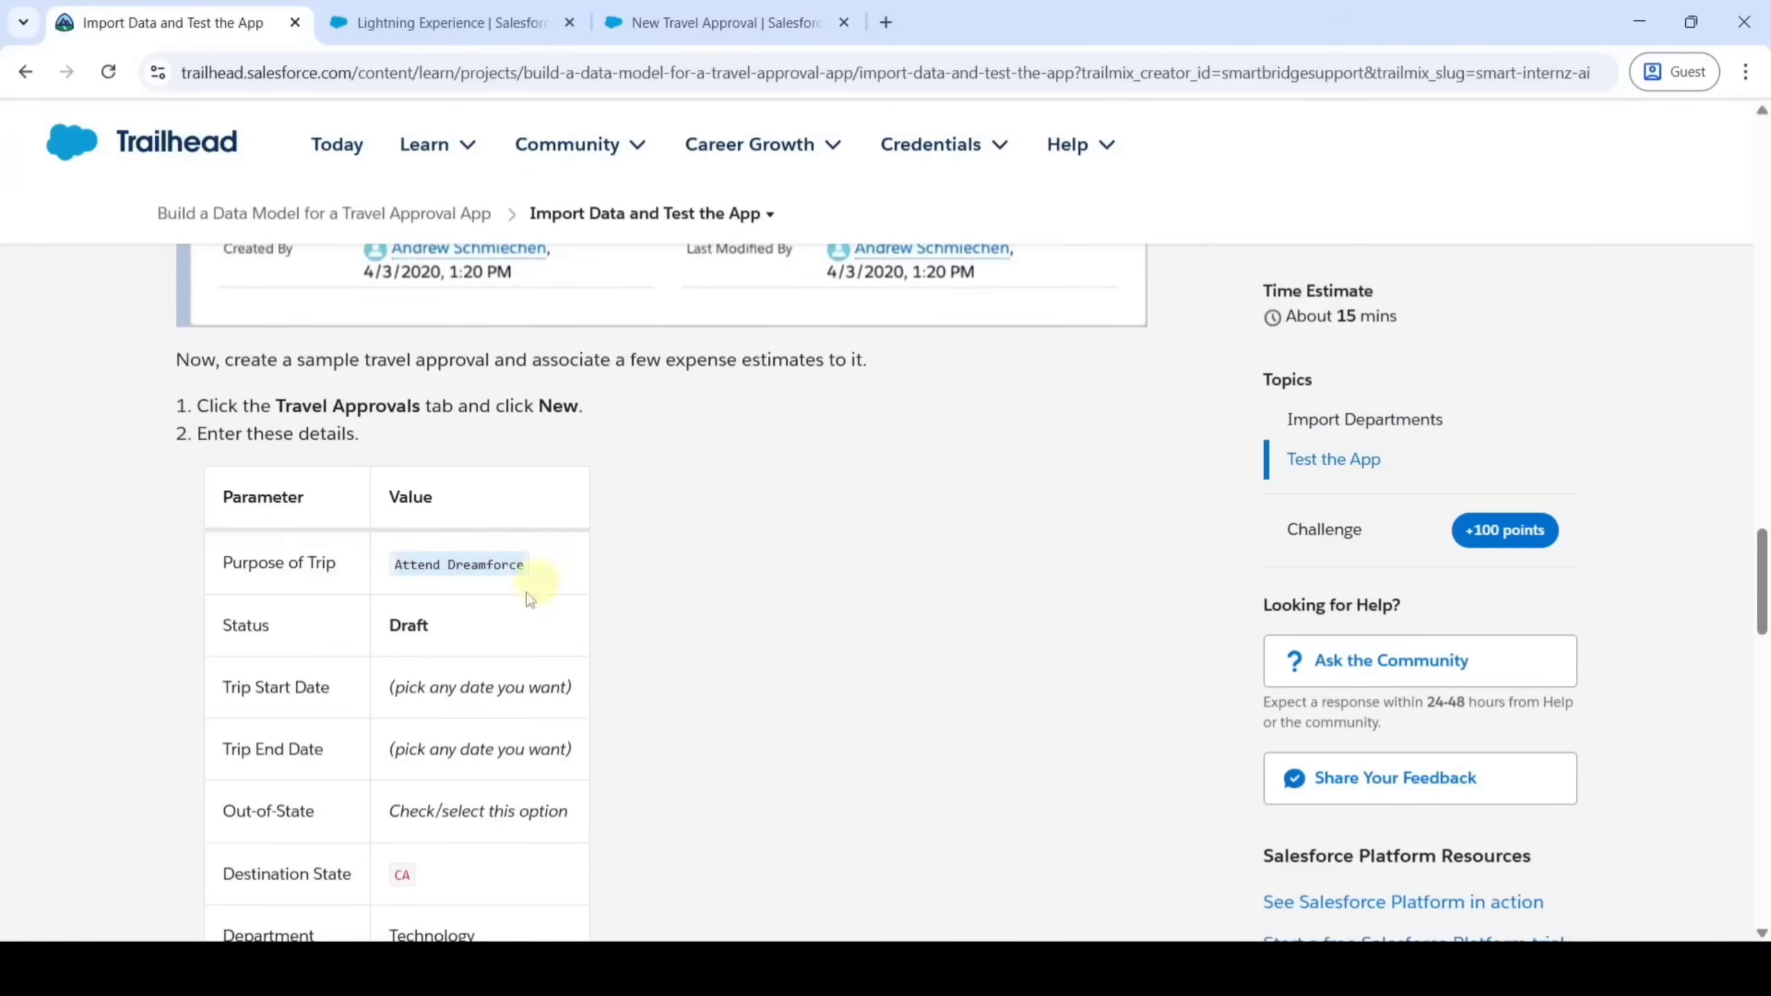
left_click(738, 20)
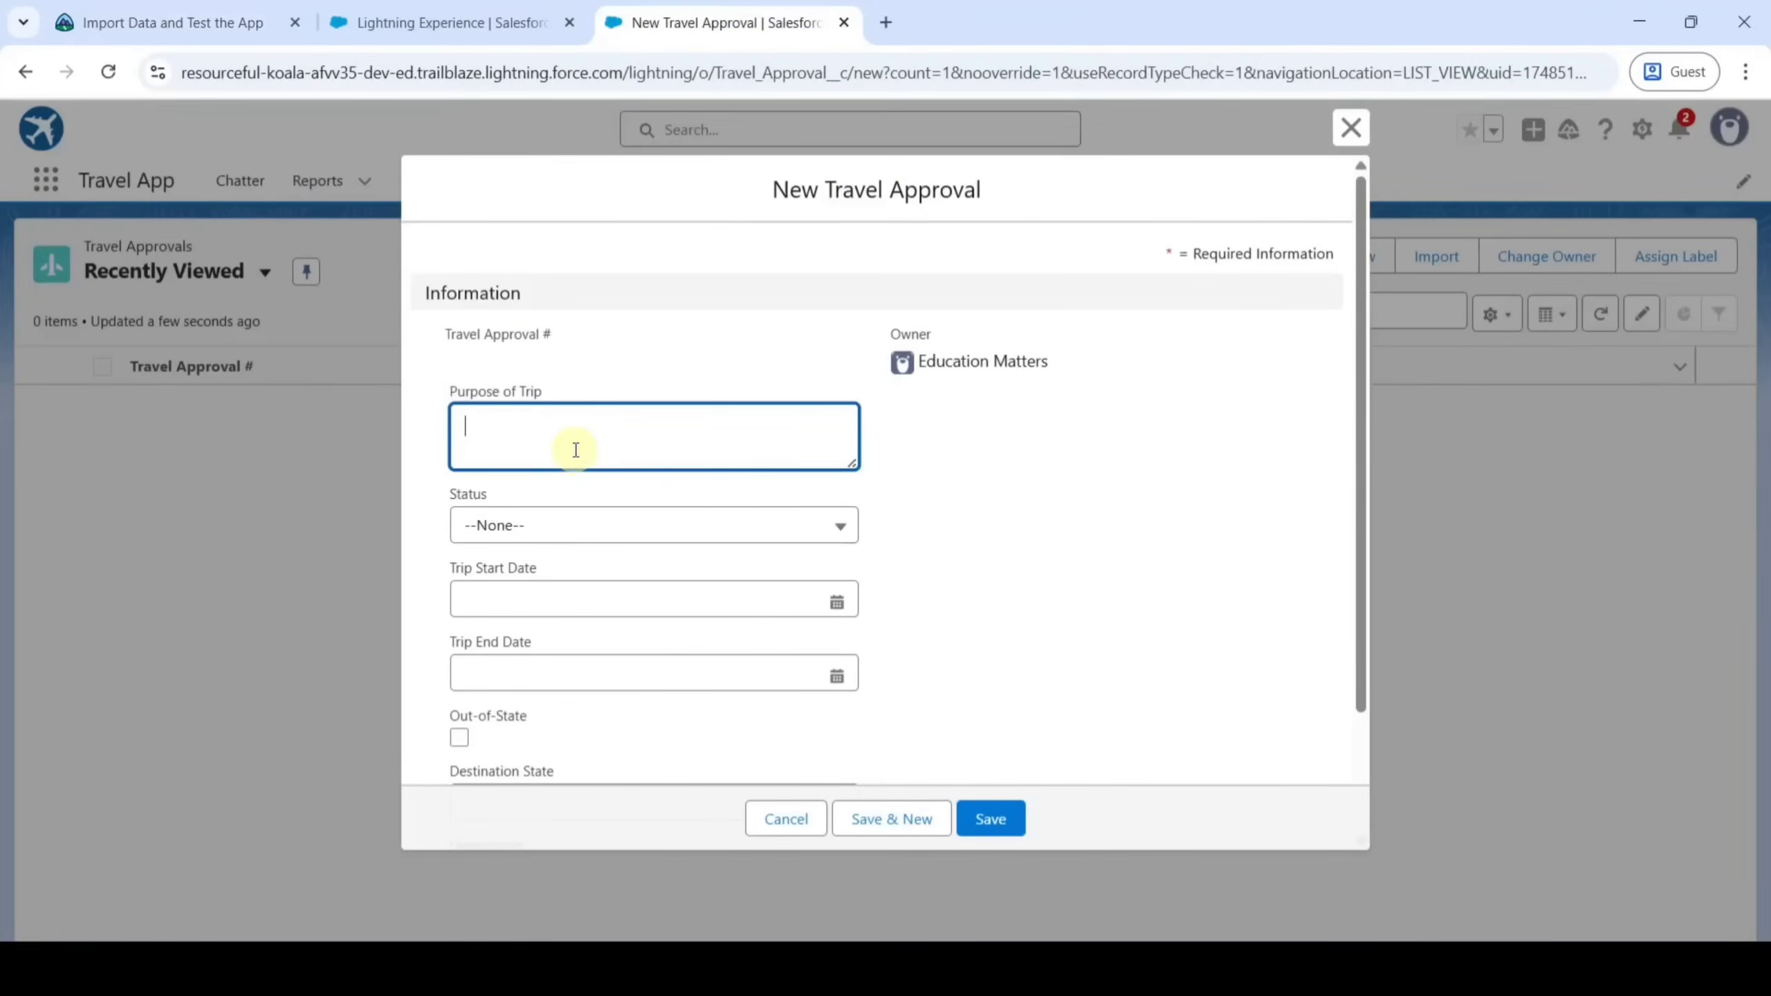
key("ctrl+v")
left_click(1116, 477)
left_click(680, 525)
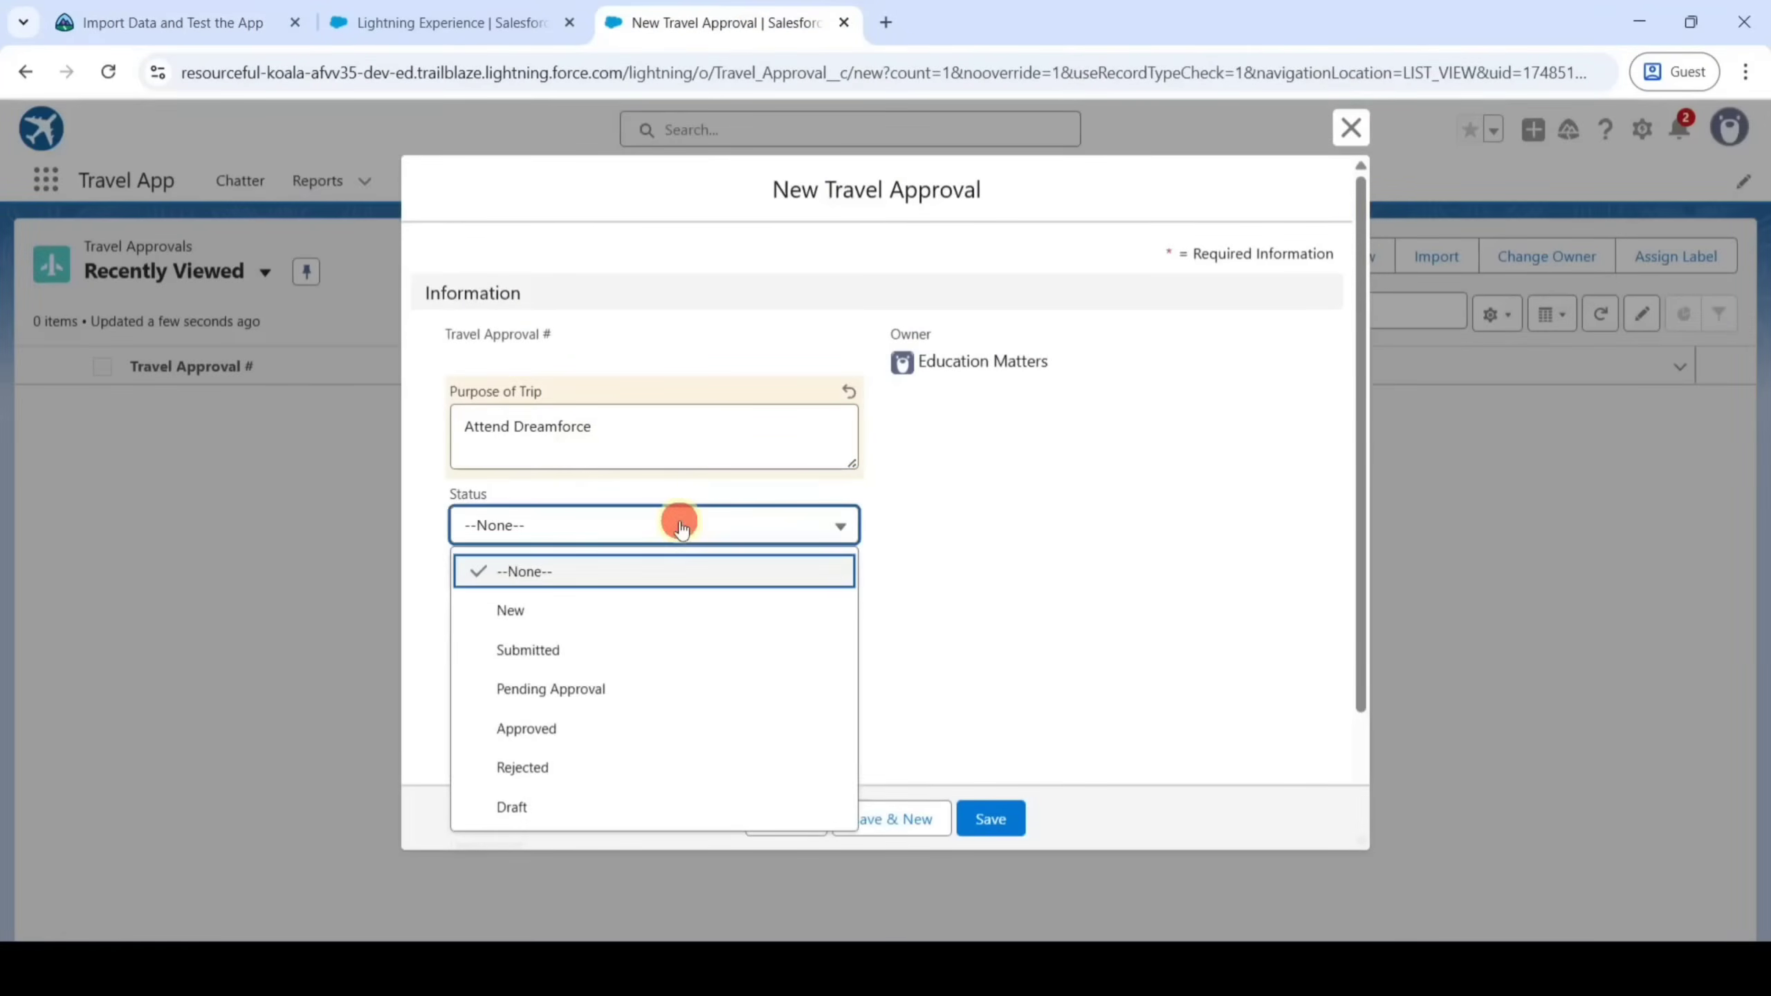
left_click(550, 805)
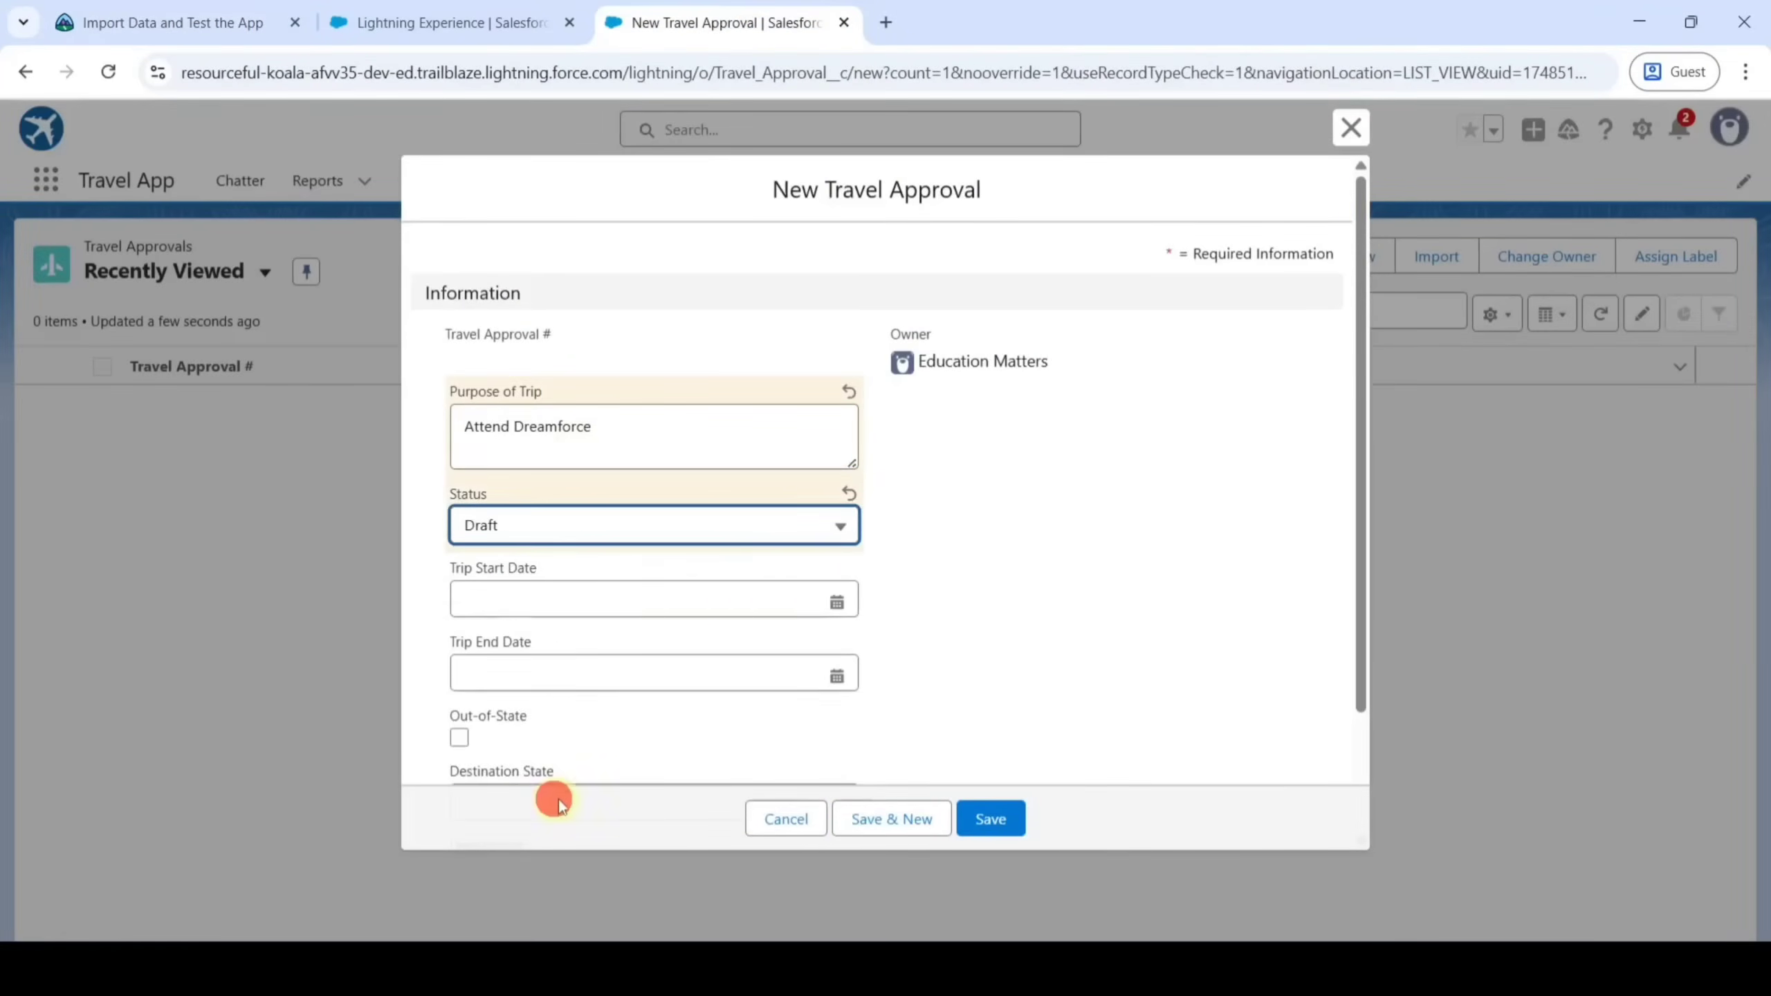
Set the Trip Start Date to 21/05/2025 and the Trip End Date to 27/05/2025
scroll(691, 601, "down", 2)
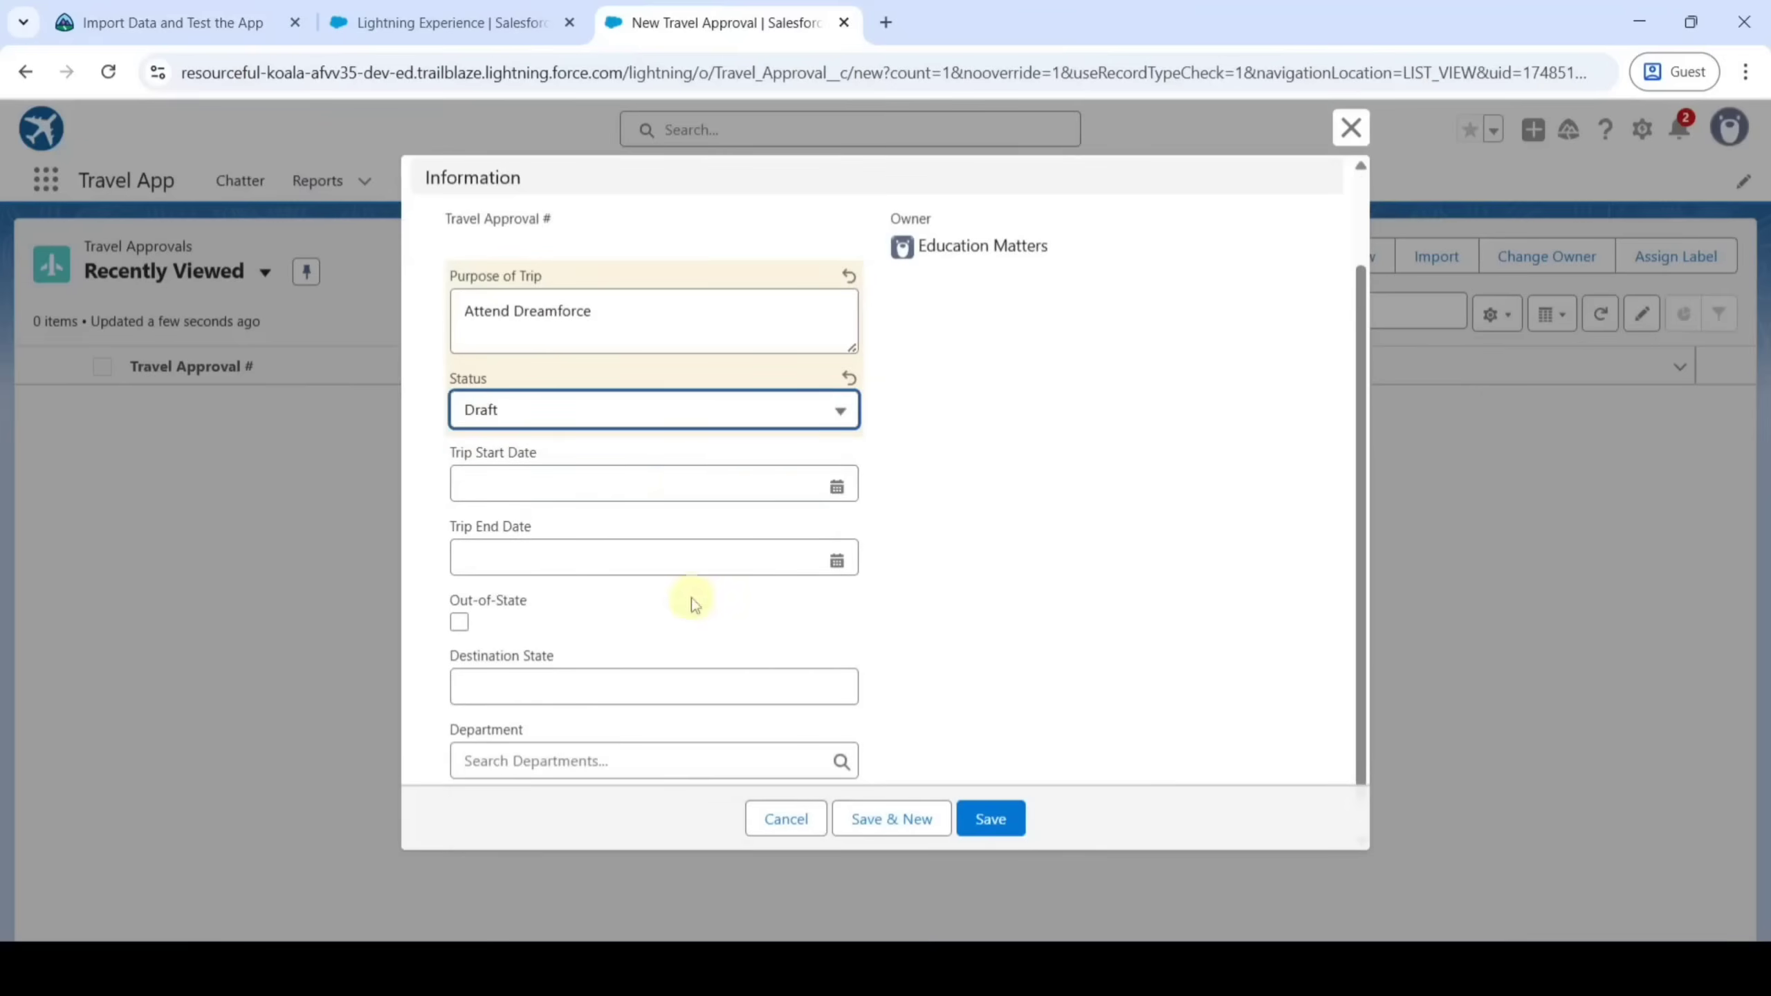
left_click(836, 483)
left_click(691, 754)
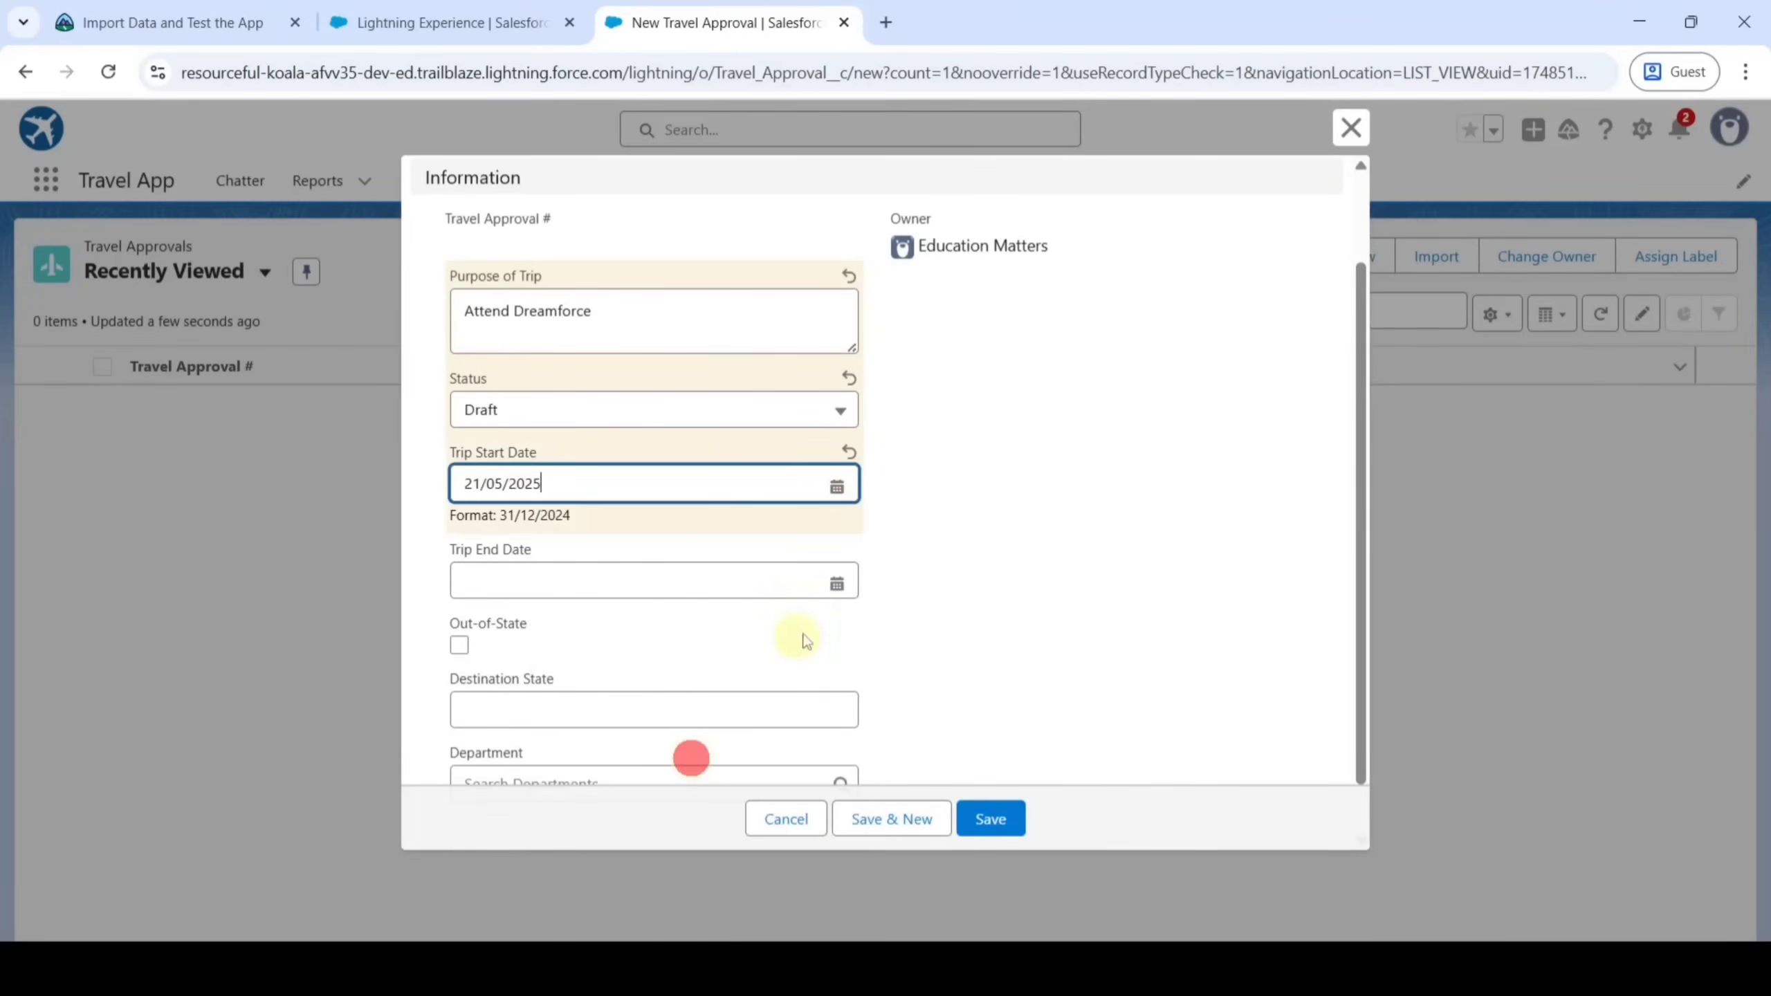
left_click(834, 588)
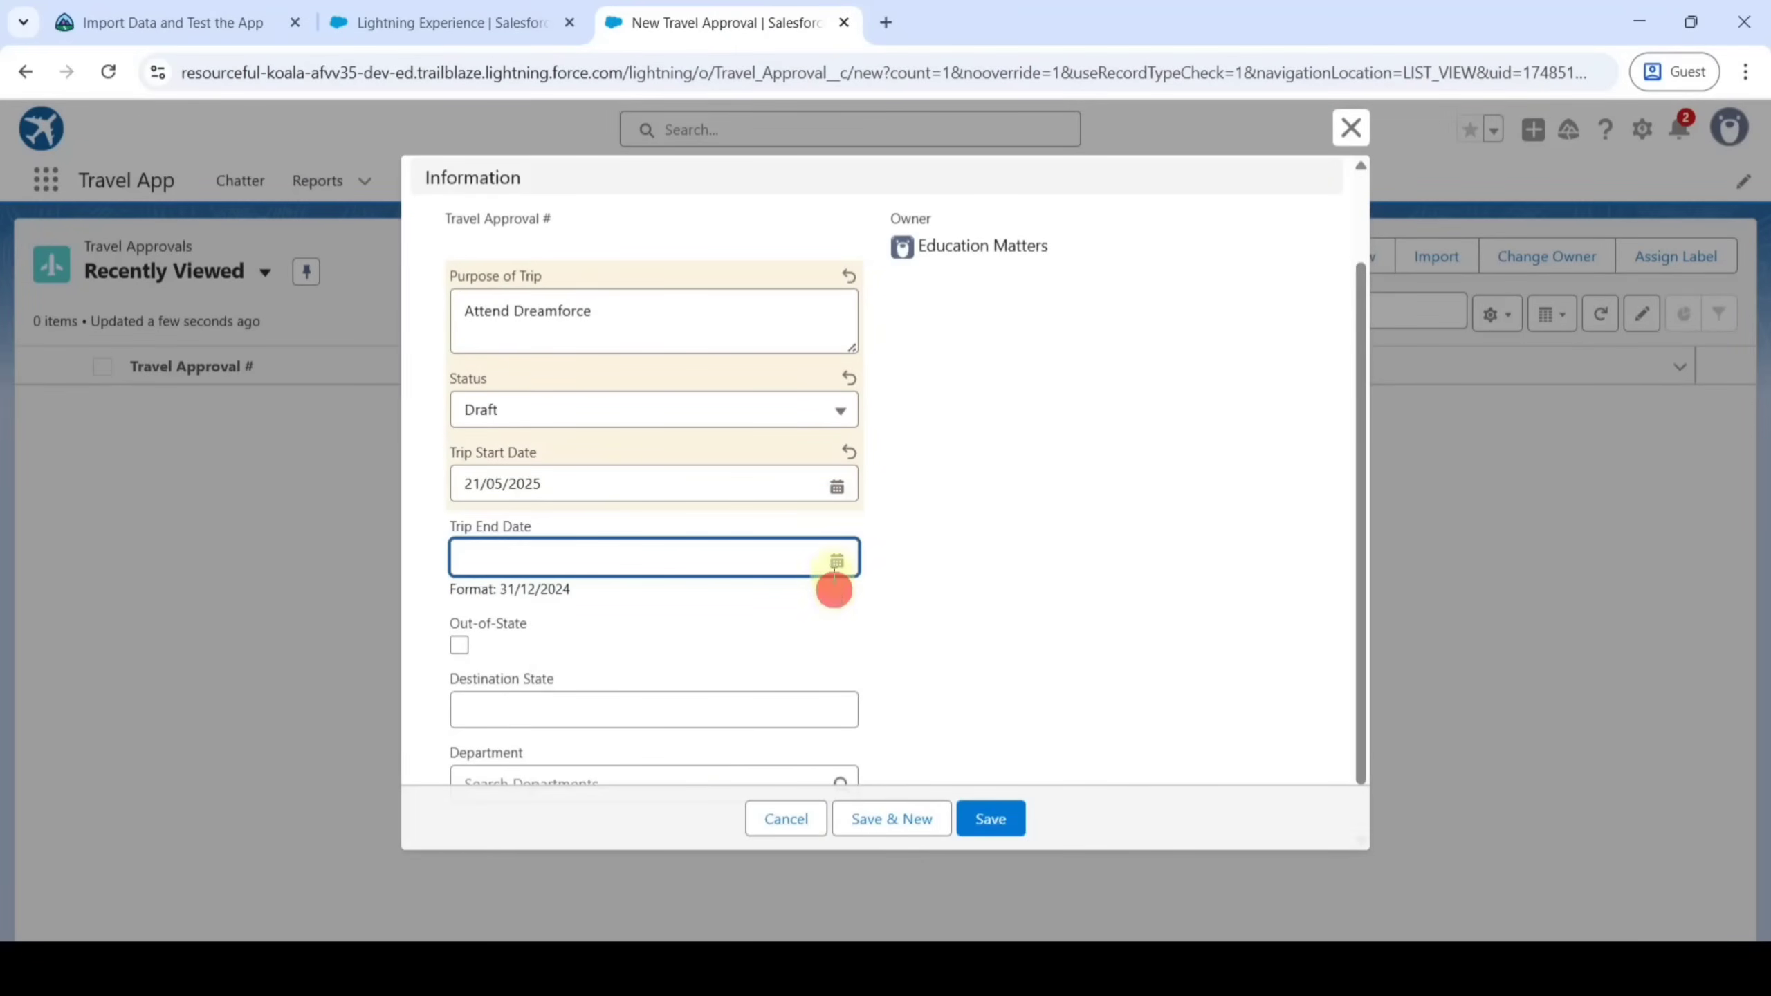
left_click(836, 561)
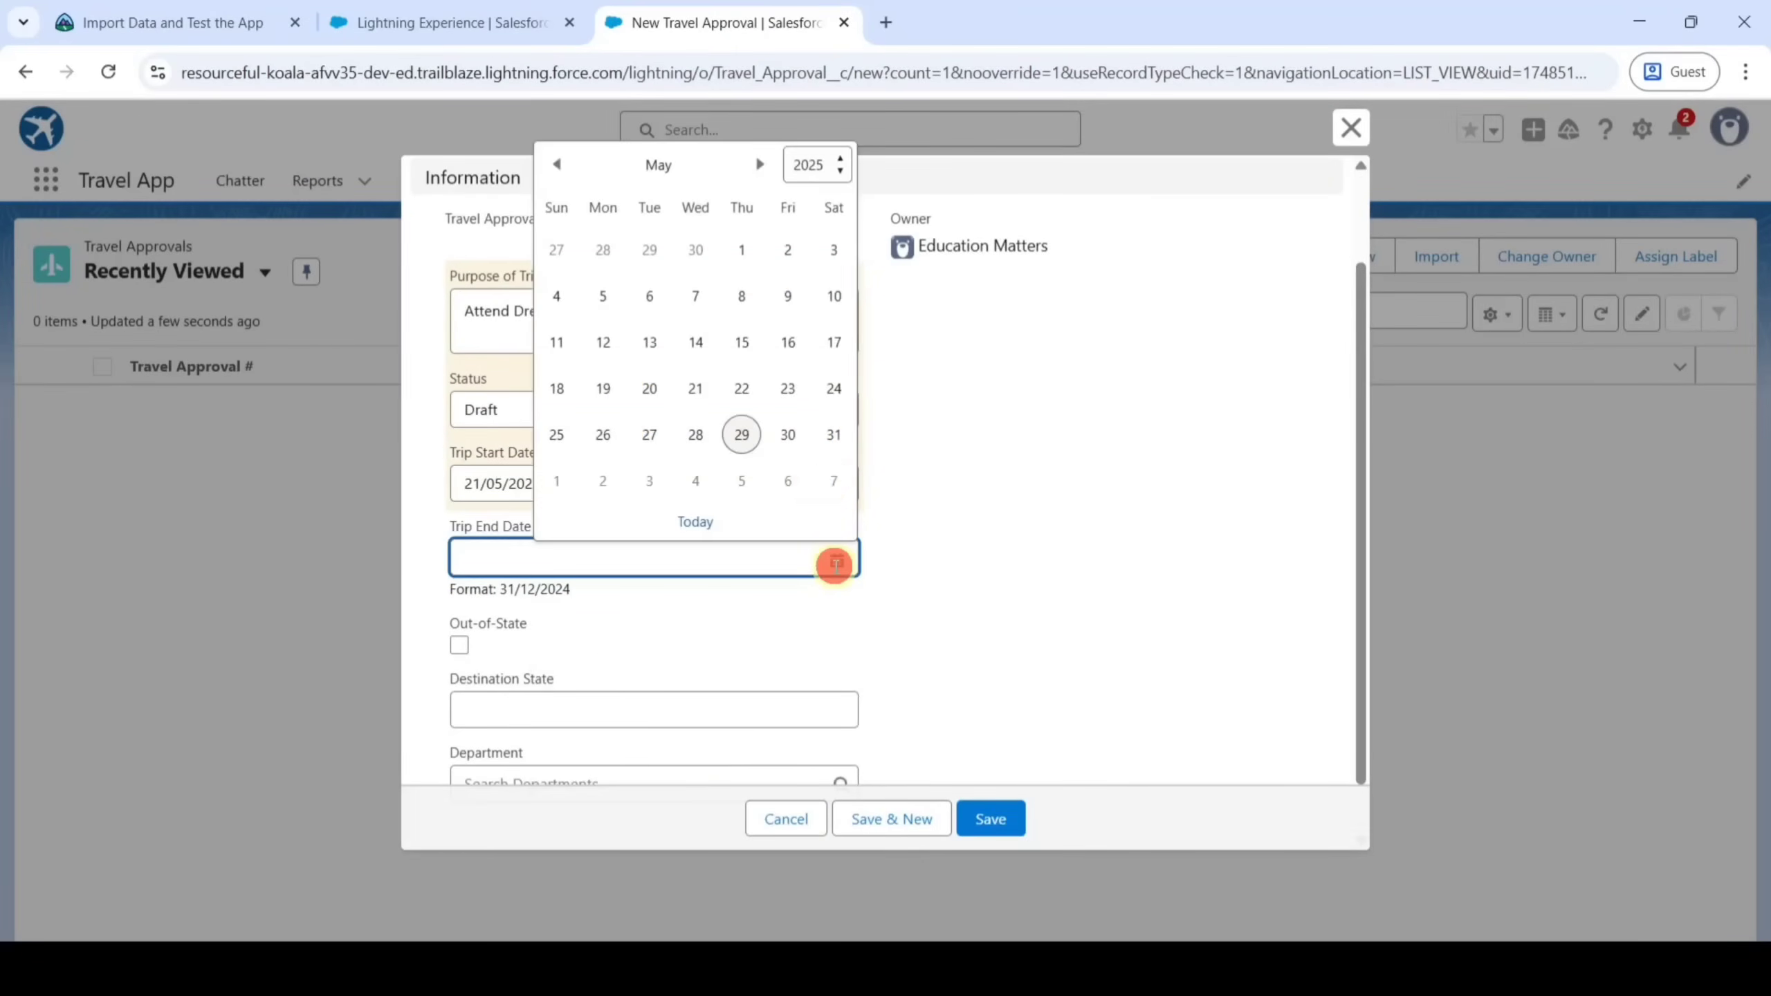
left_click(650, 436)
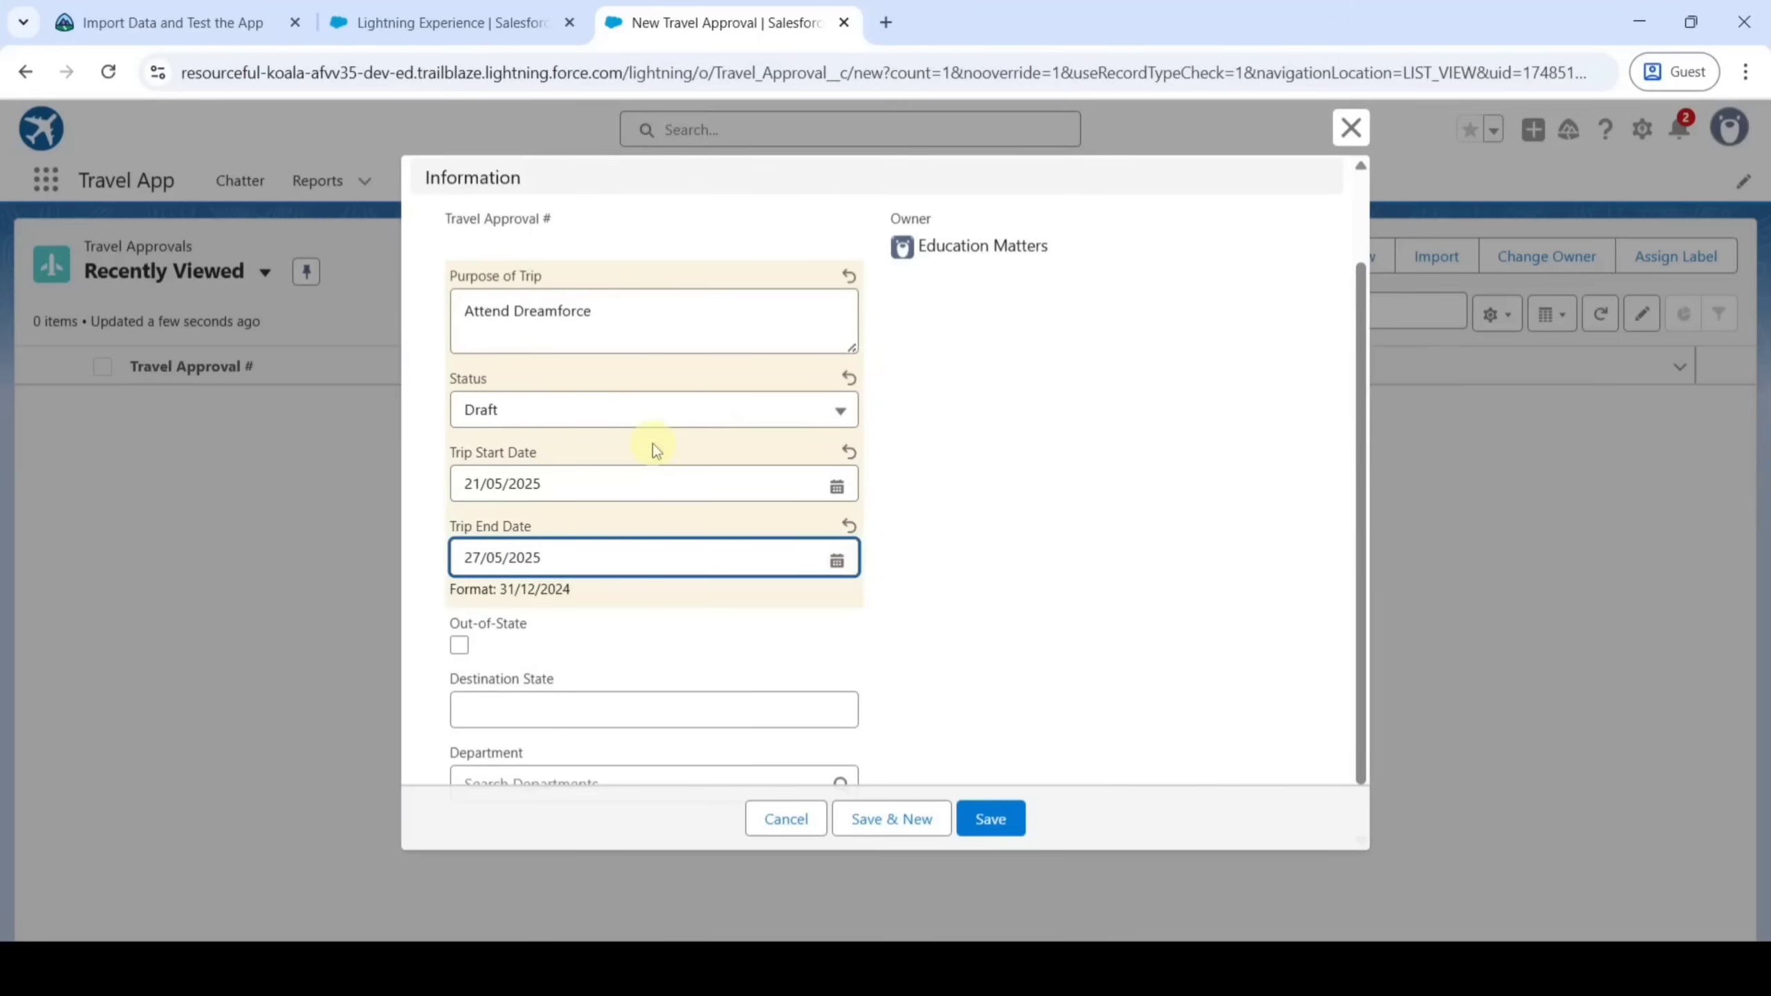
Enter CA as the Destination State, choose Technology as the Department and save the travel approval
scroll(659, 451, "down", 1)
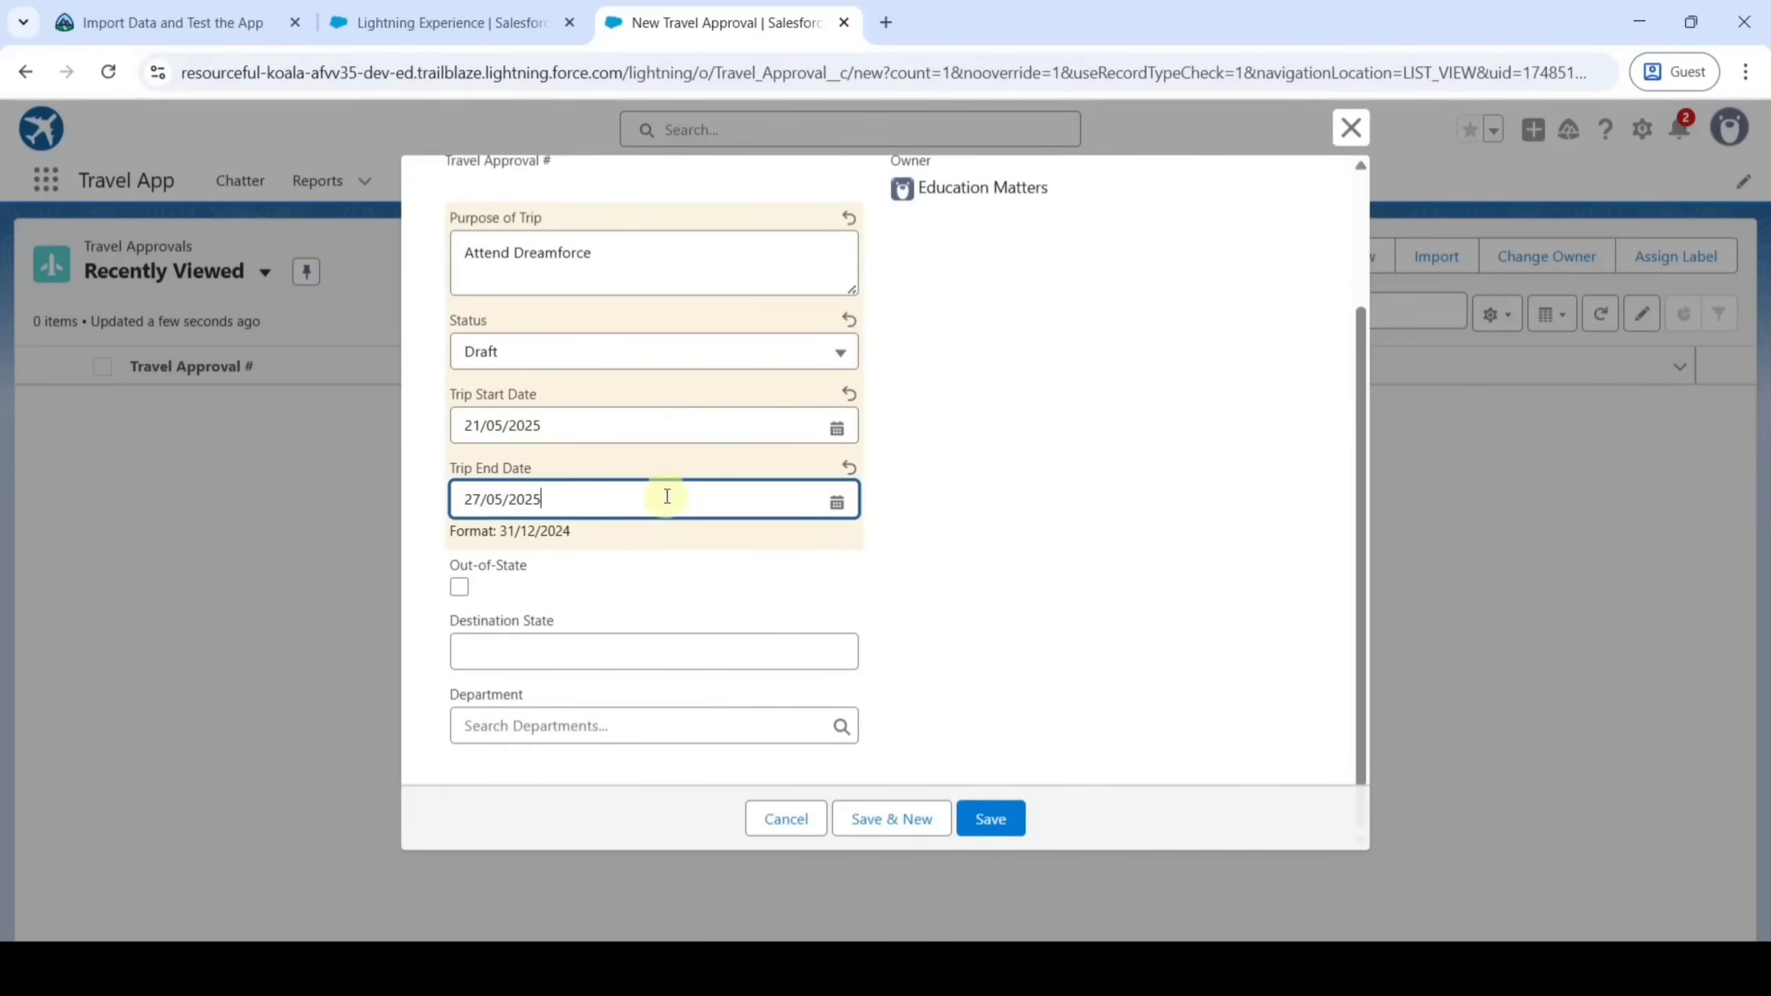
left_click(585, 659)
type("CA")
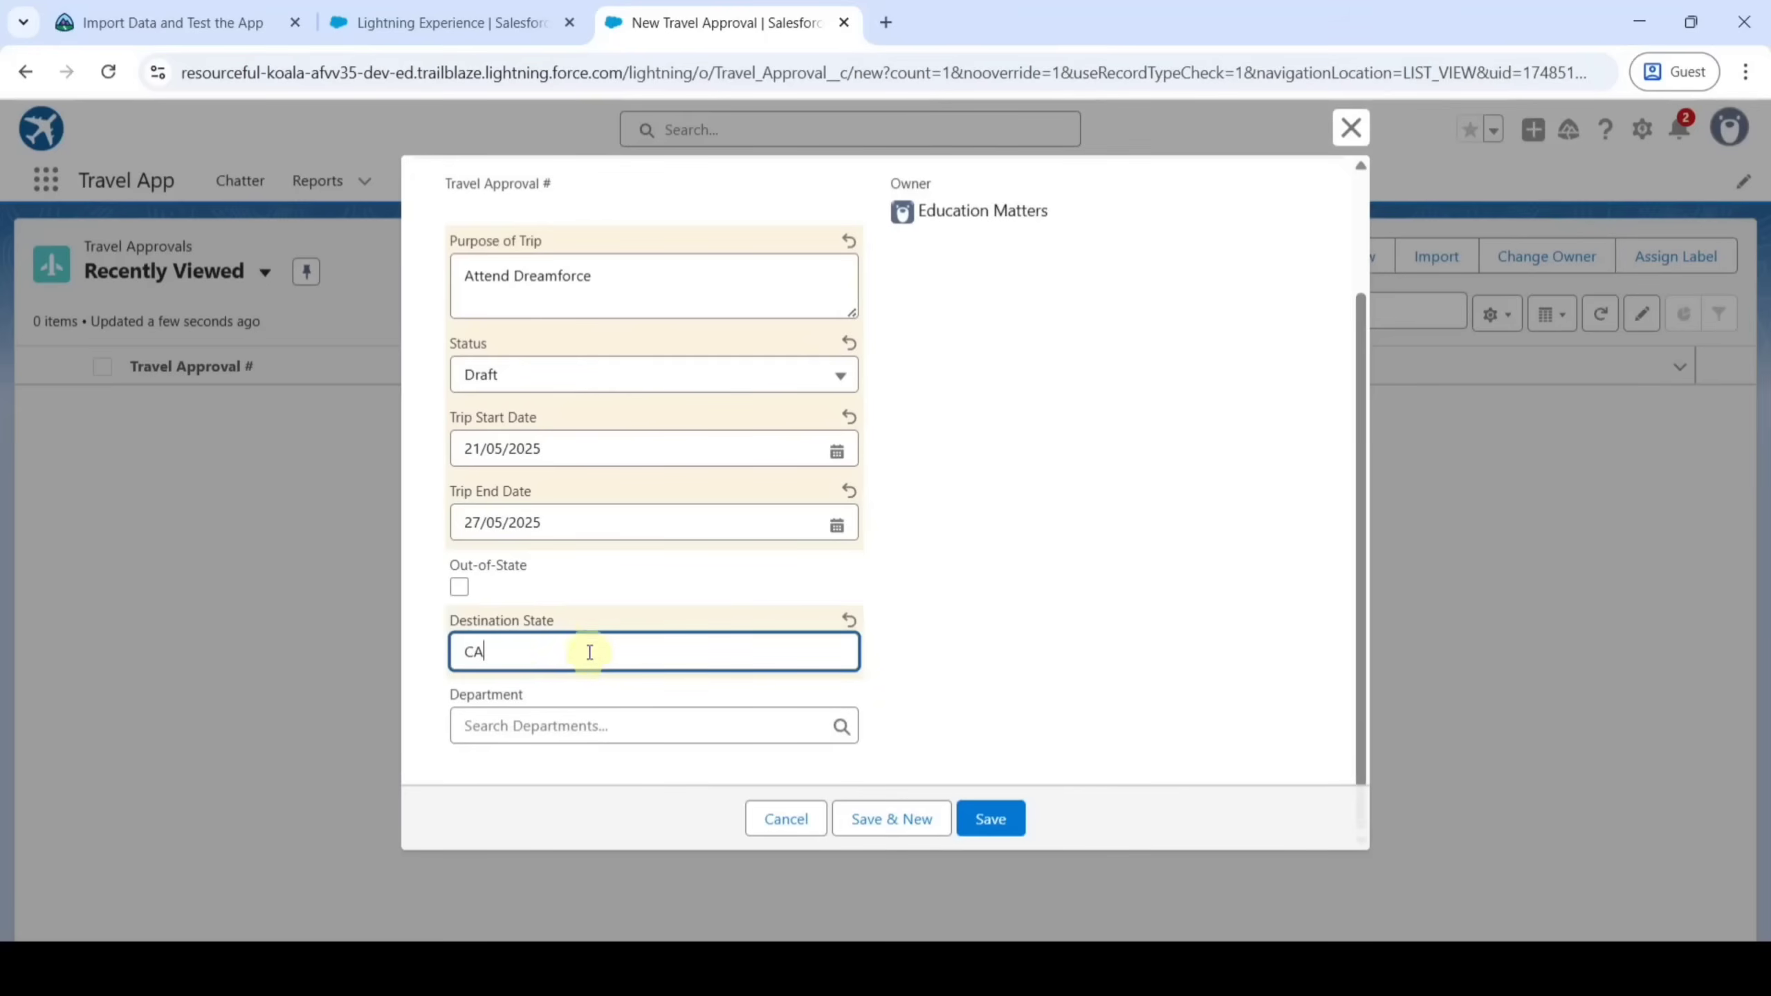
left_click(564, 722)
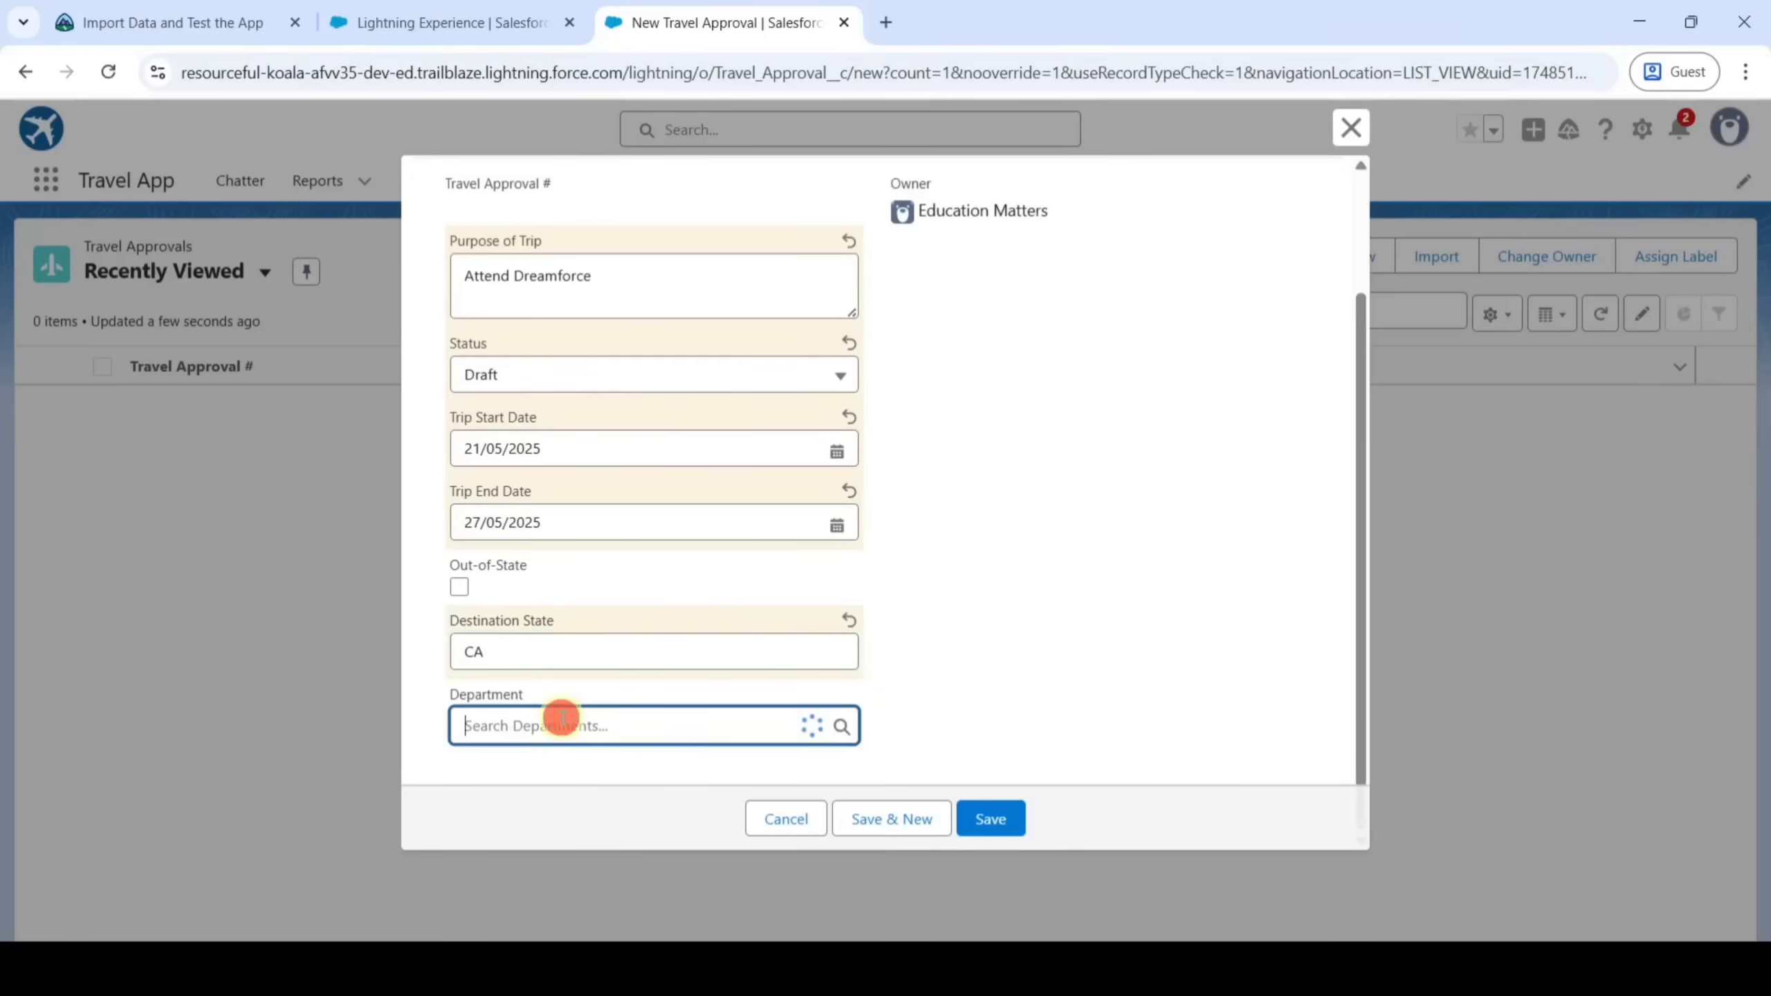
type("TE")
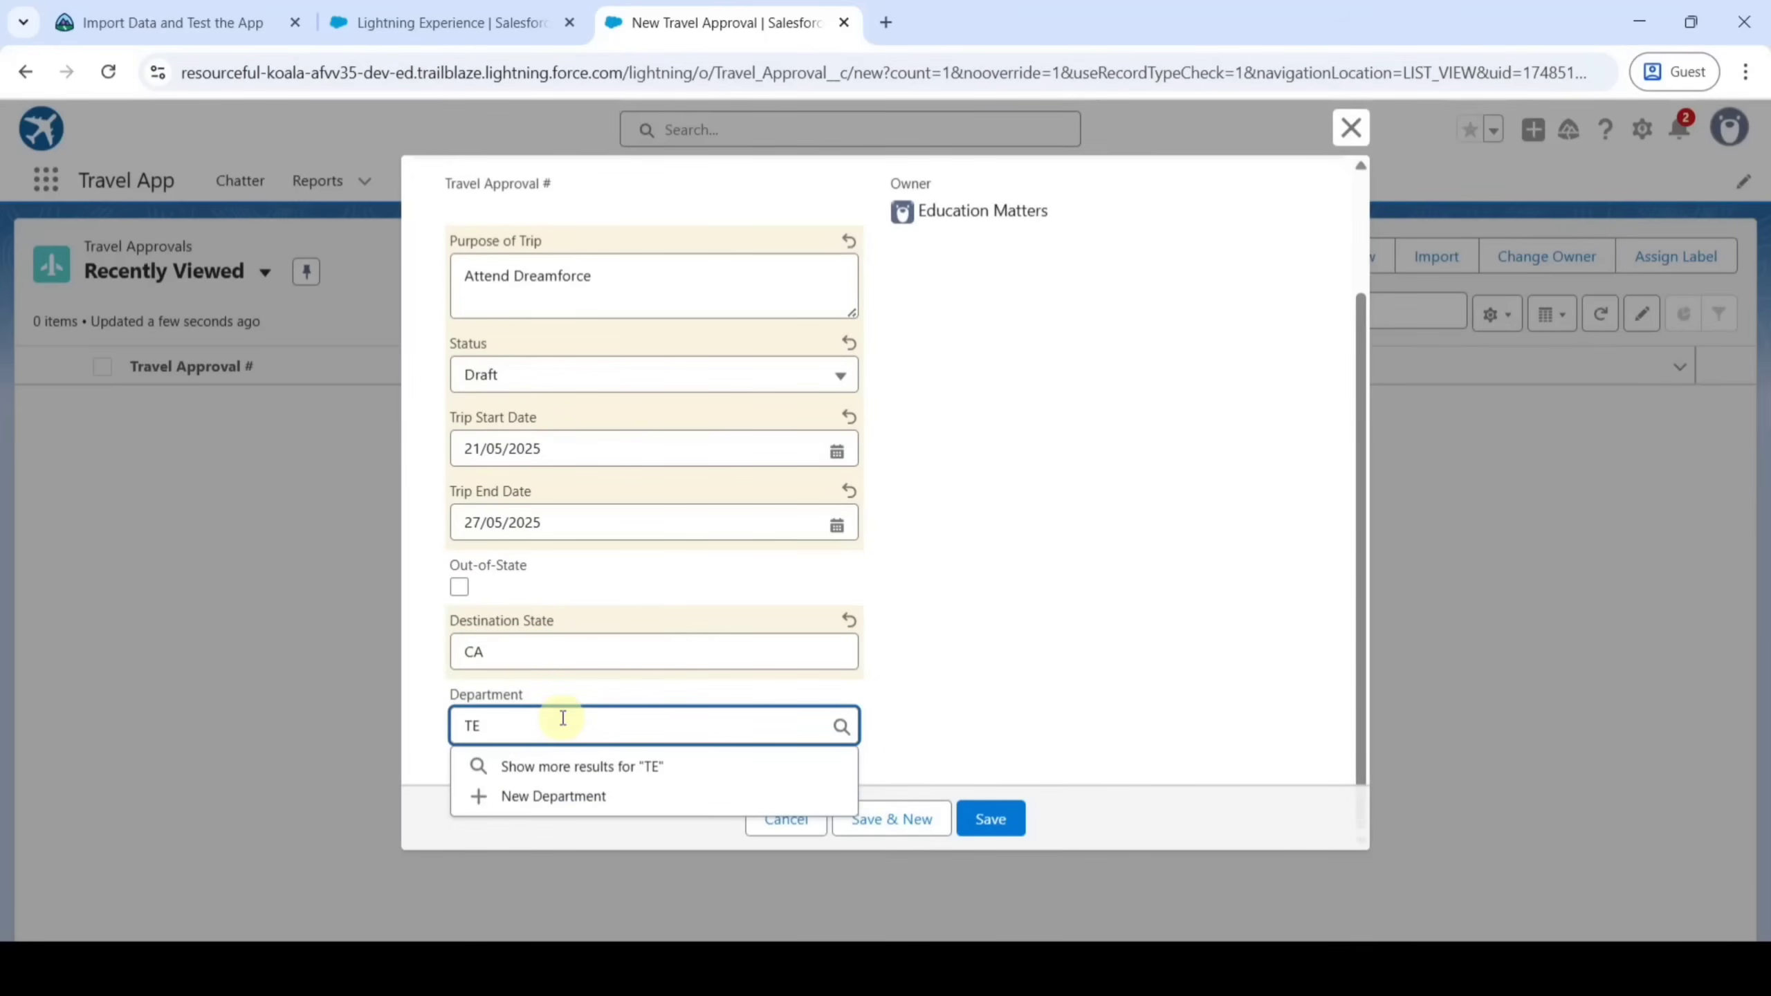
type("CH")
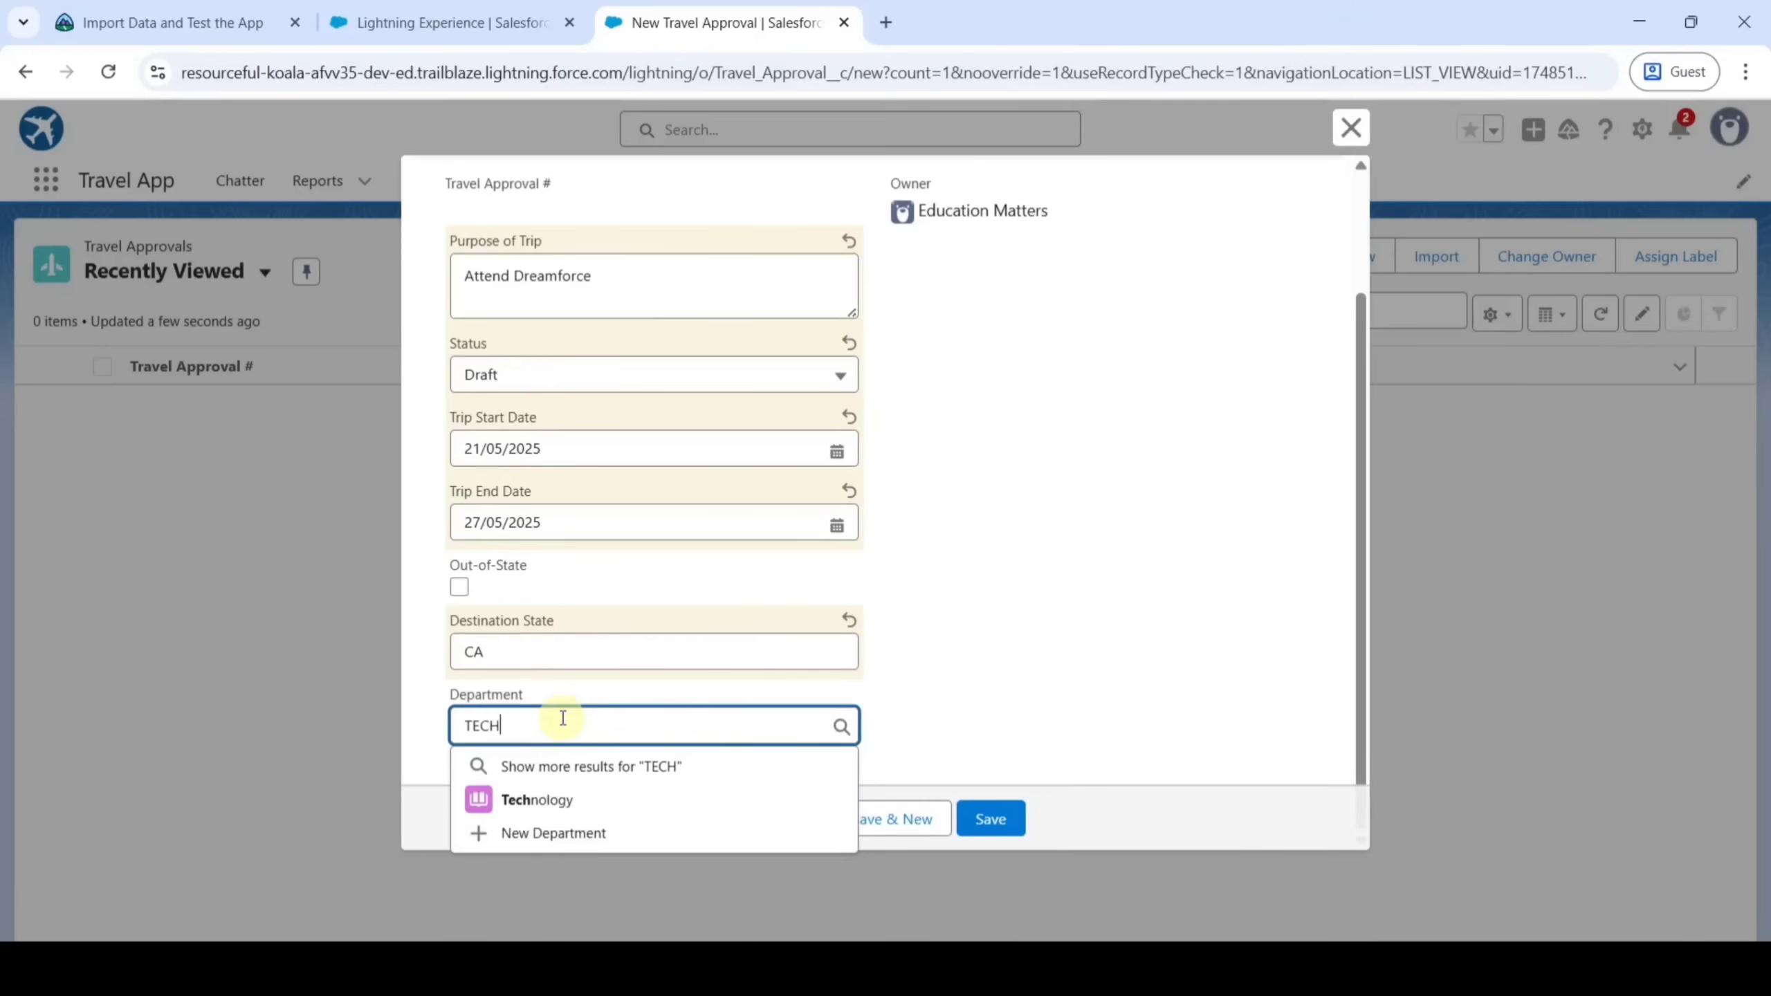
left_click(548, 798)
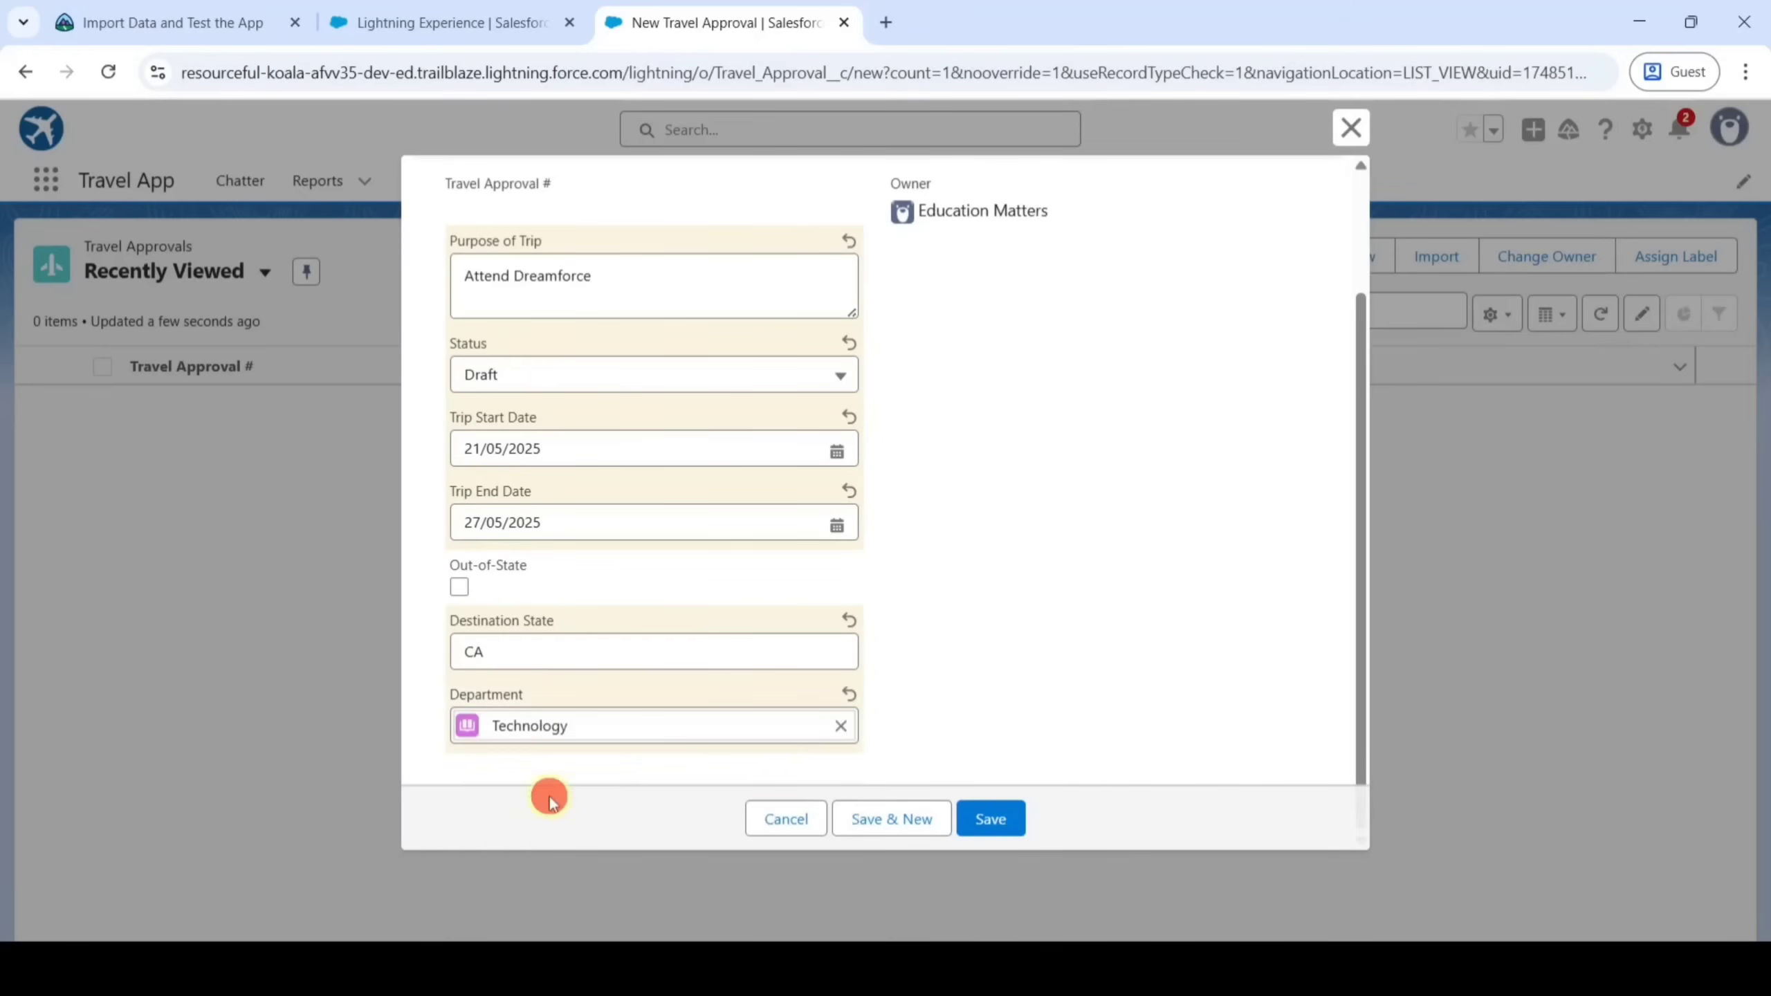
left_click(990, 807)
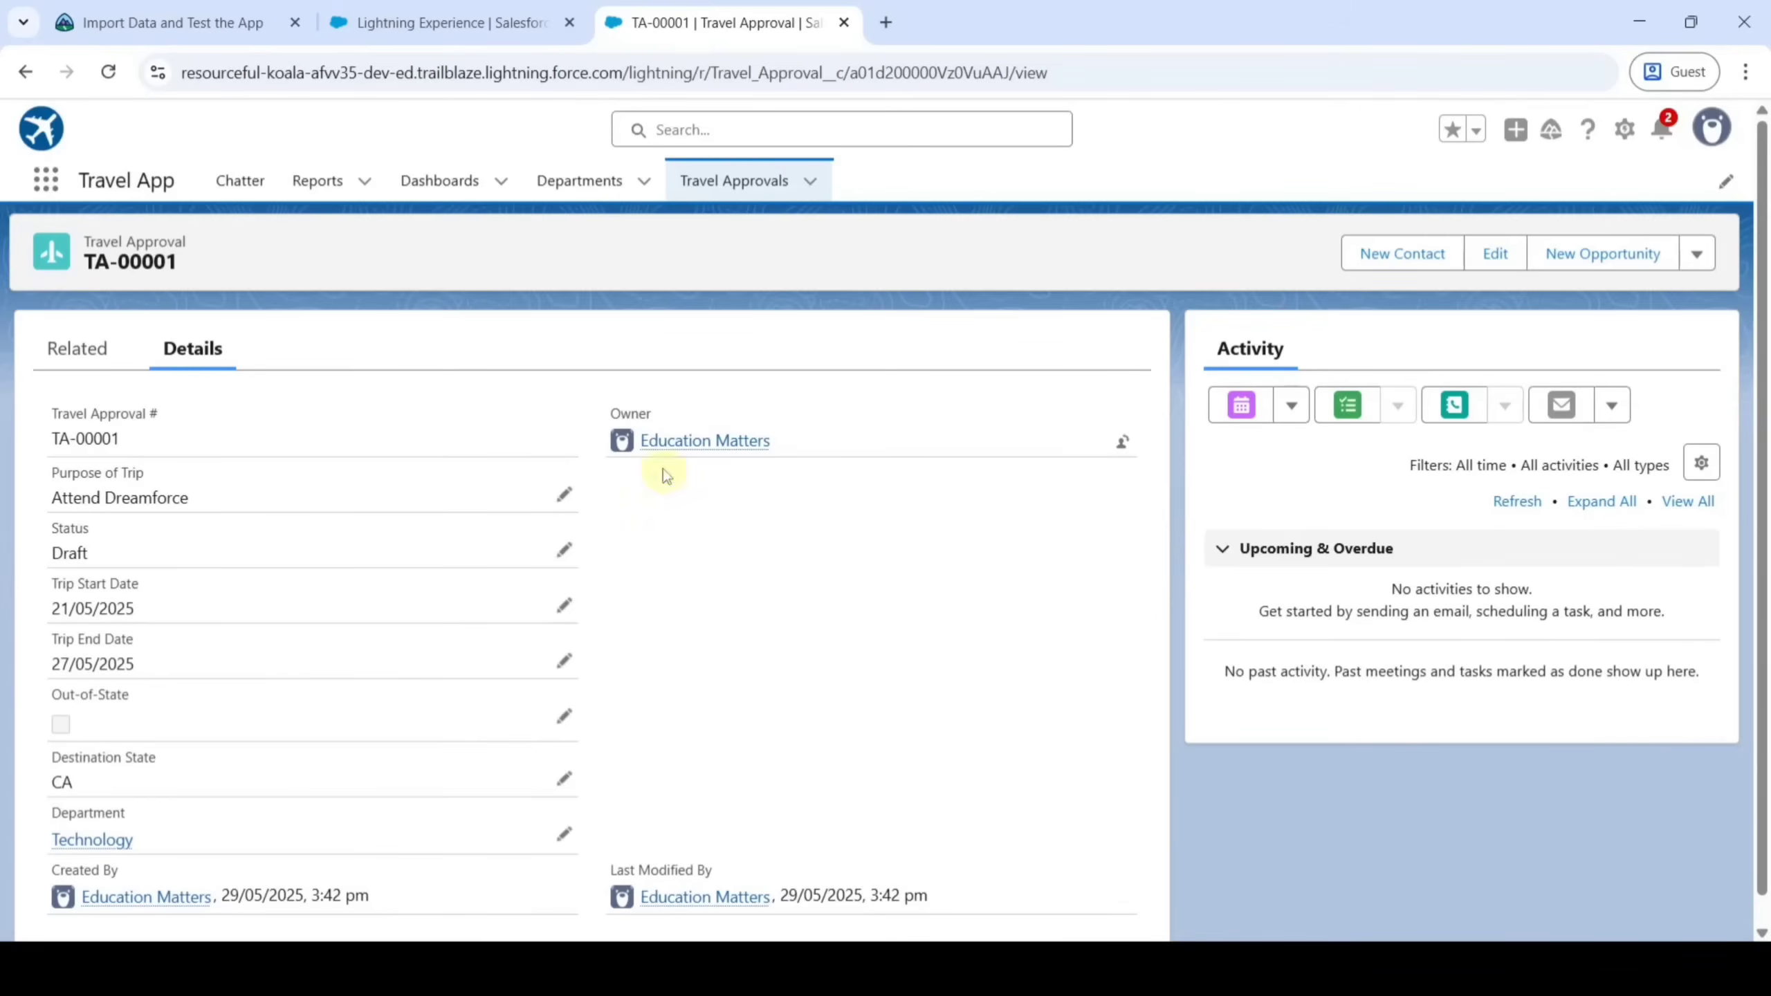
Add an expense item to the travel approval with an Amount of 450 and Expense Type Airfare, and save it
left_click(79, 352)
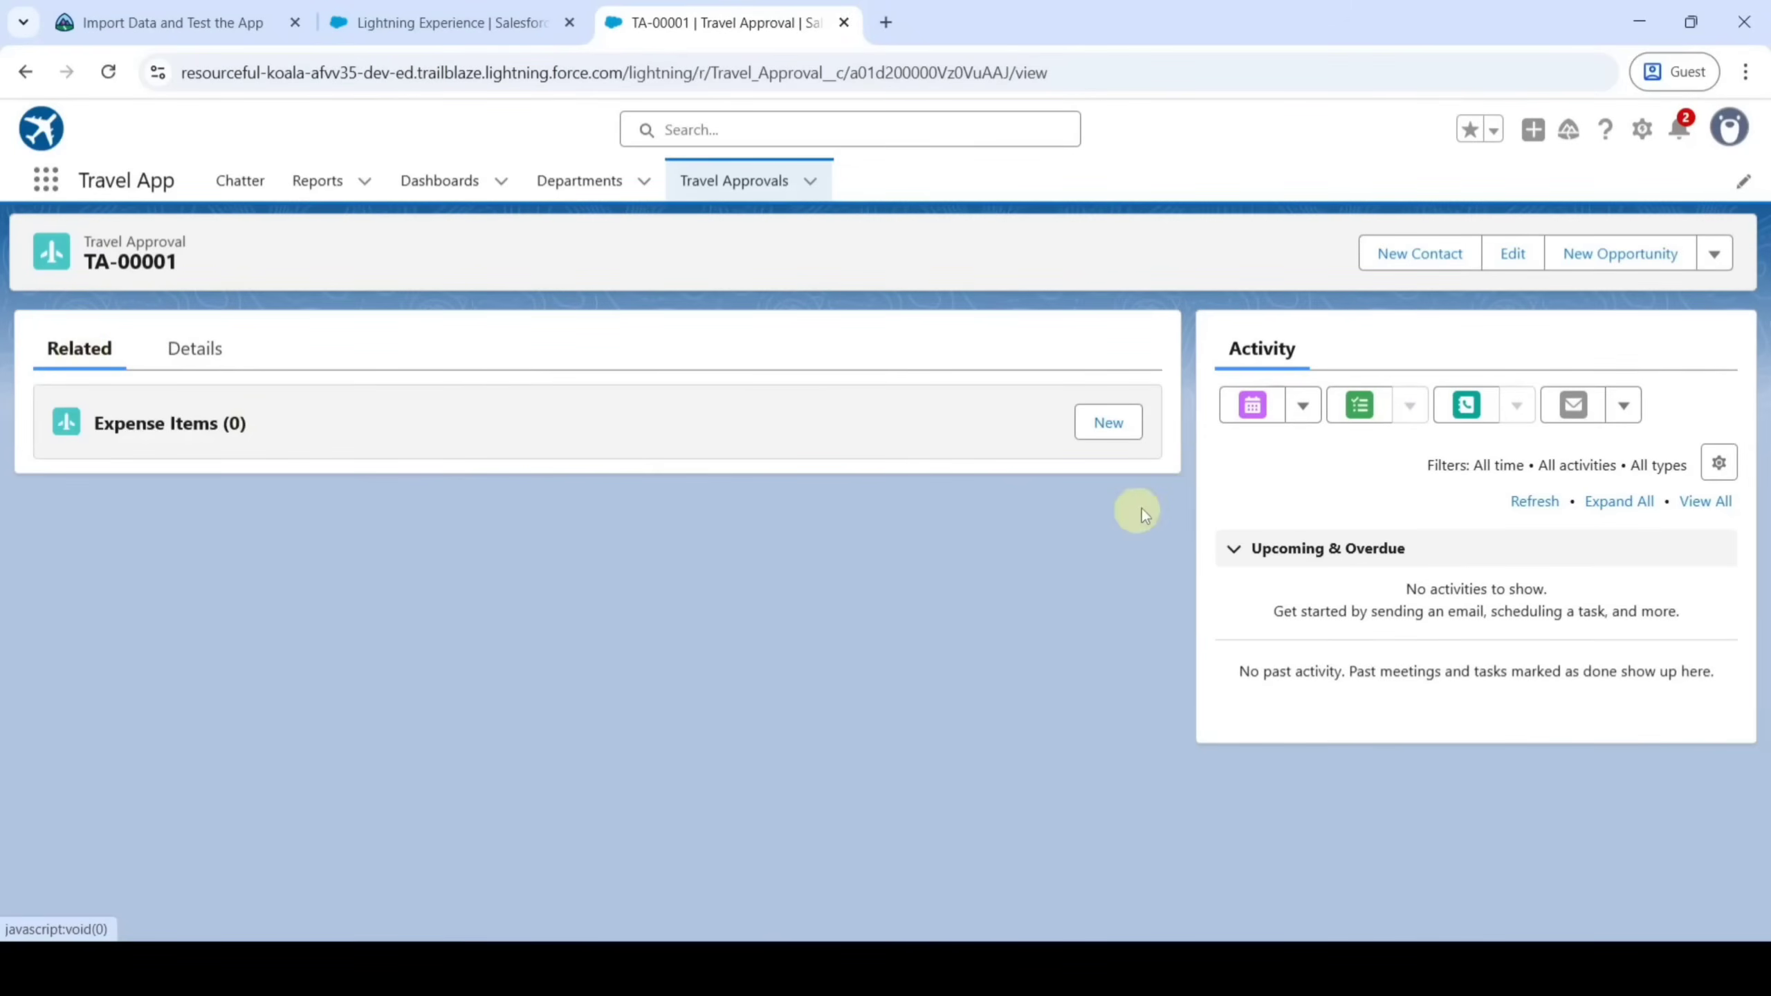
left_click(1100, 423)
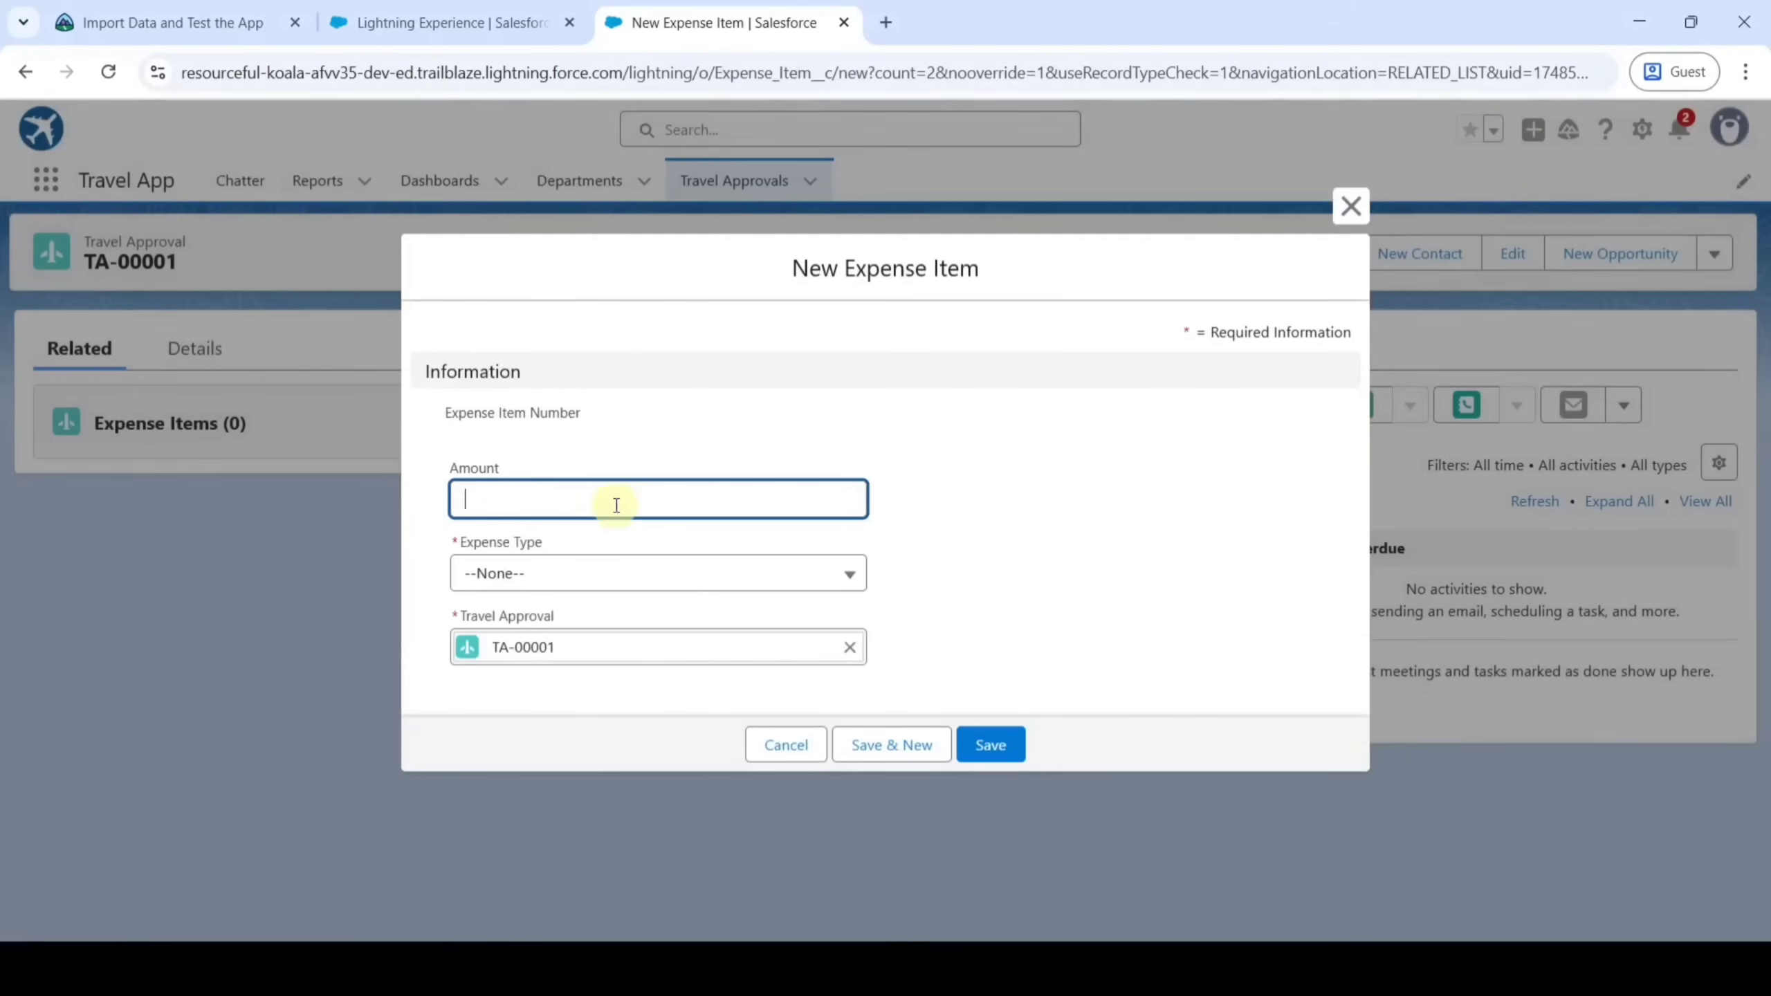
left_click(615, 502)
type("450")
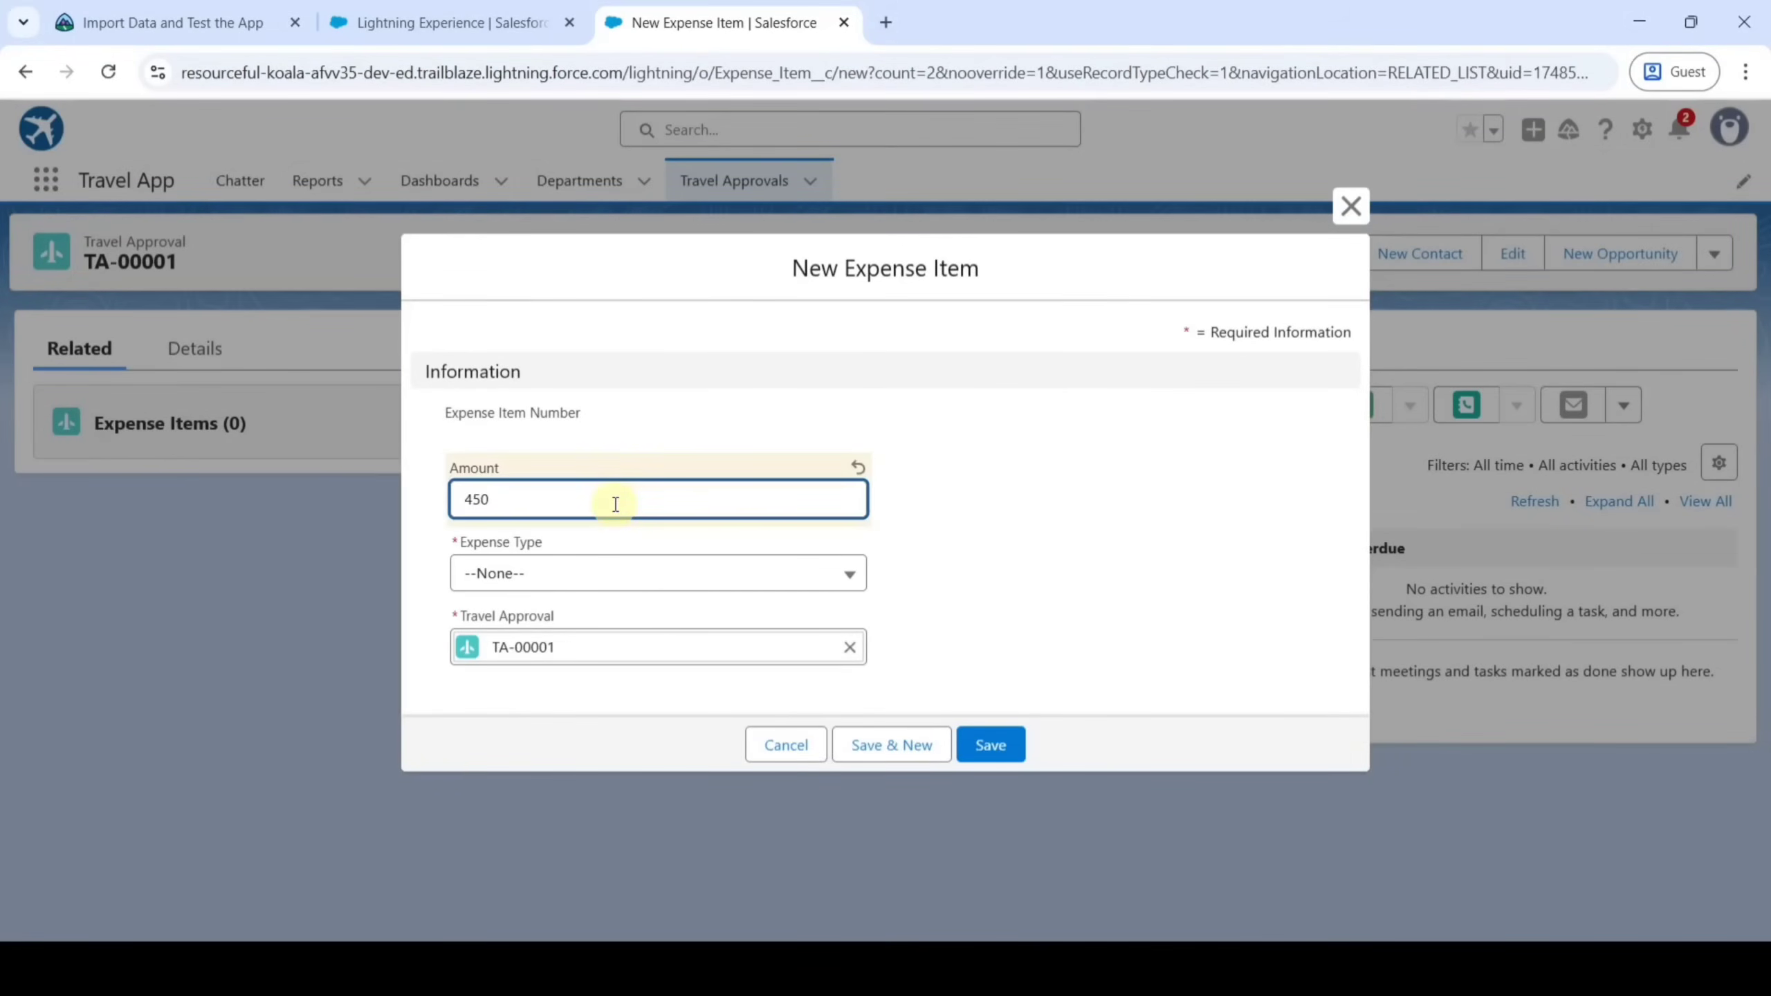
left_click(905, 568)
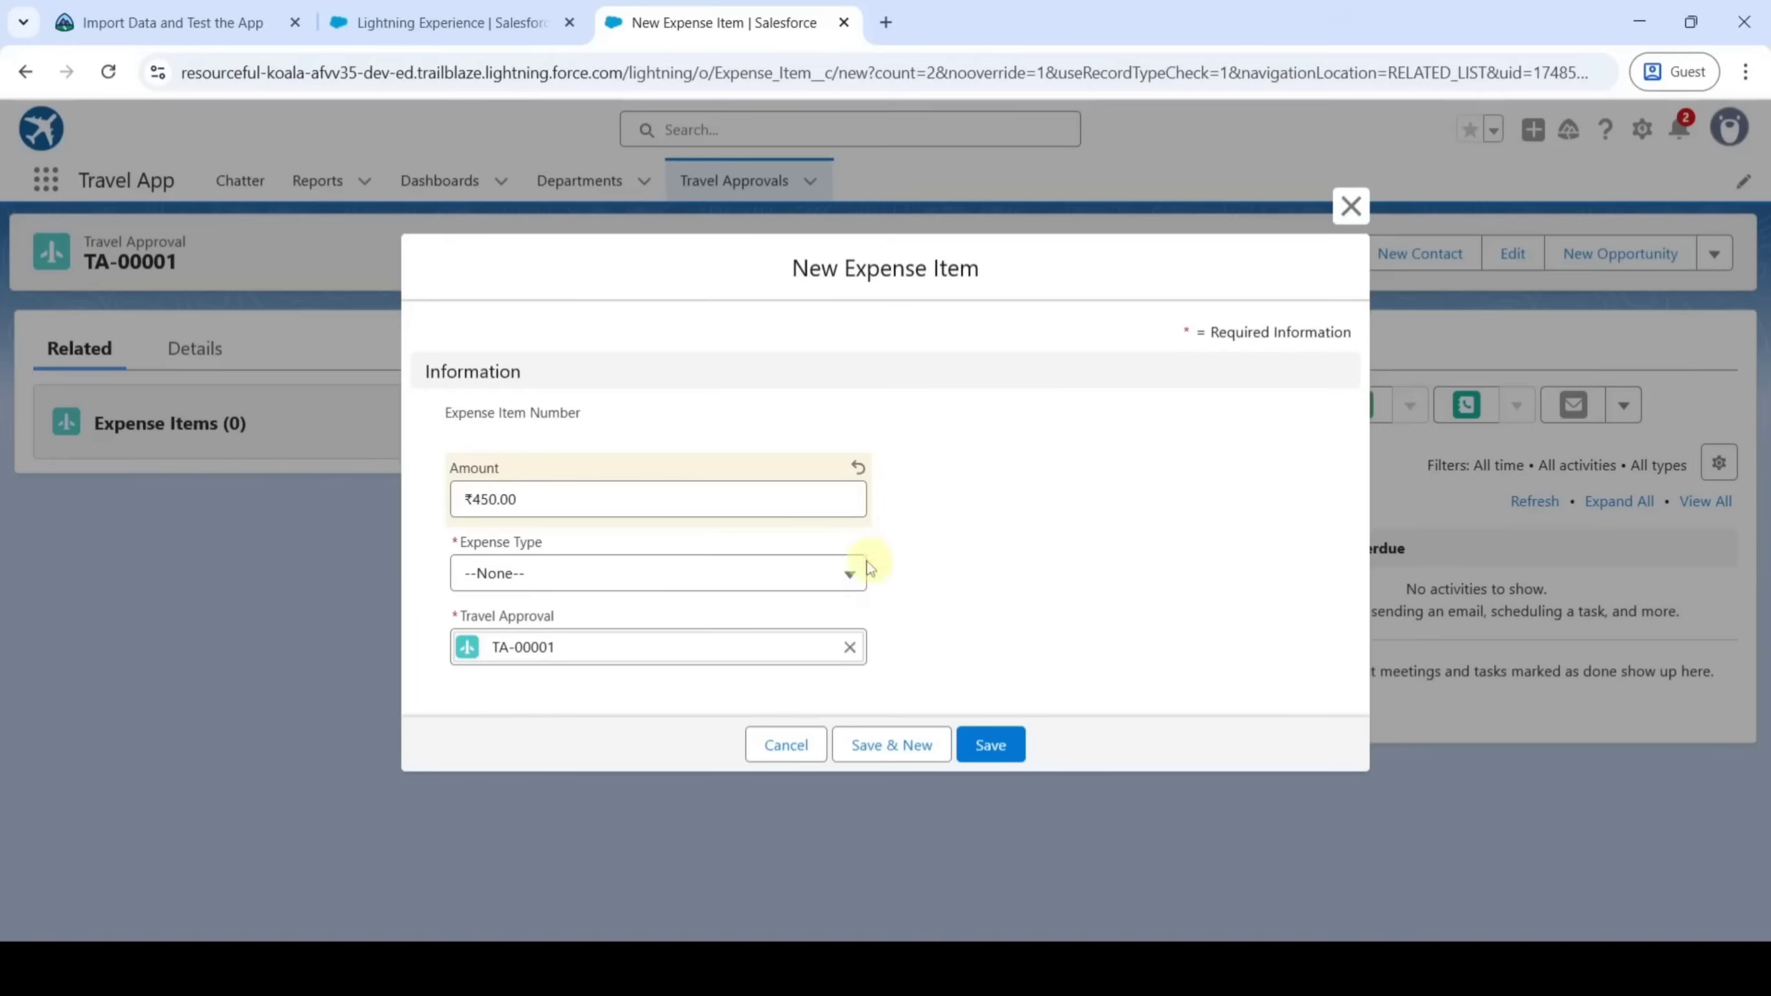
left_click(707, 571)
left_click(559, 655)
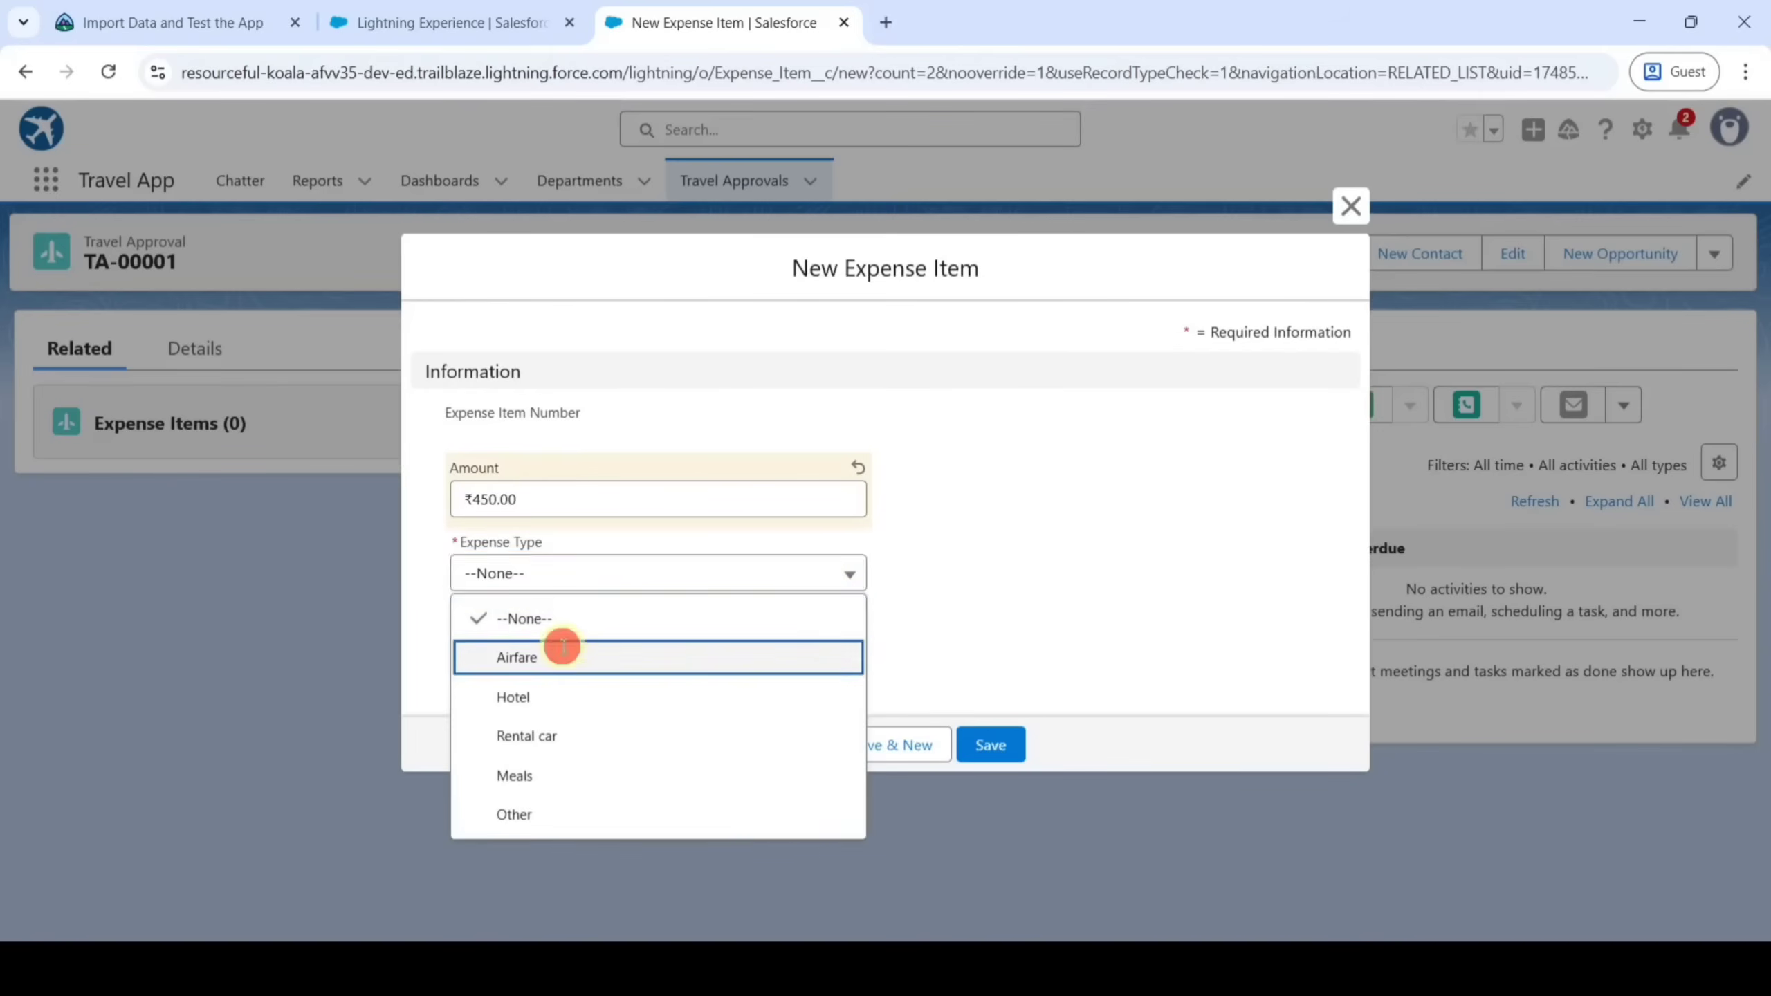
left_click(985, 746)
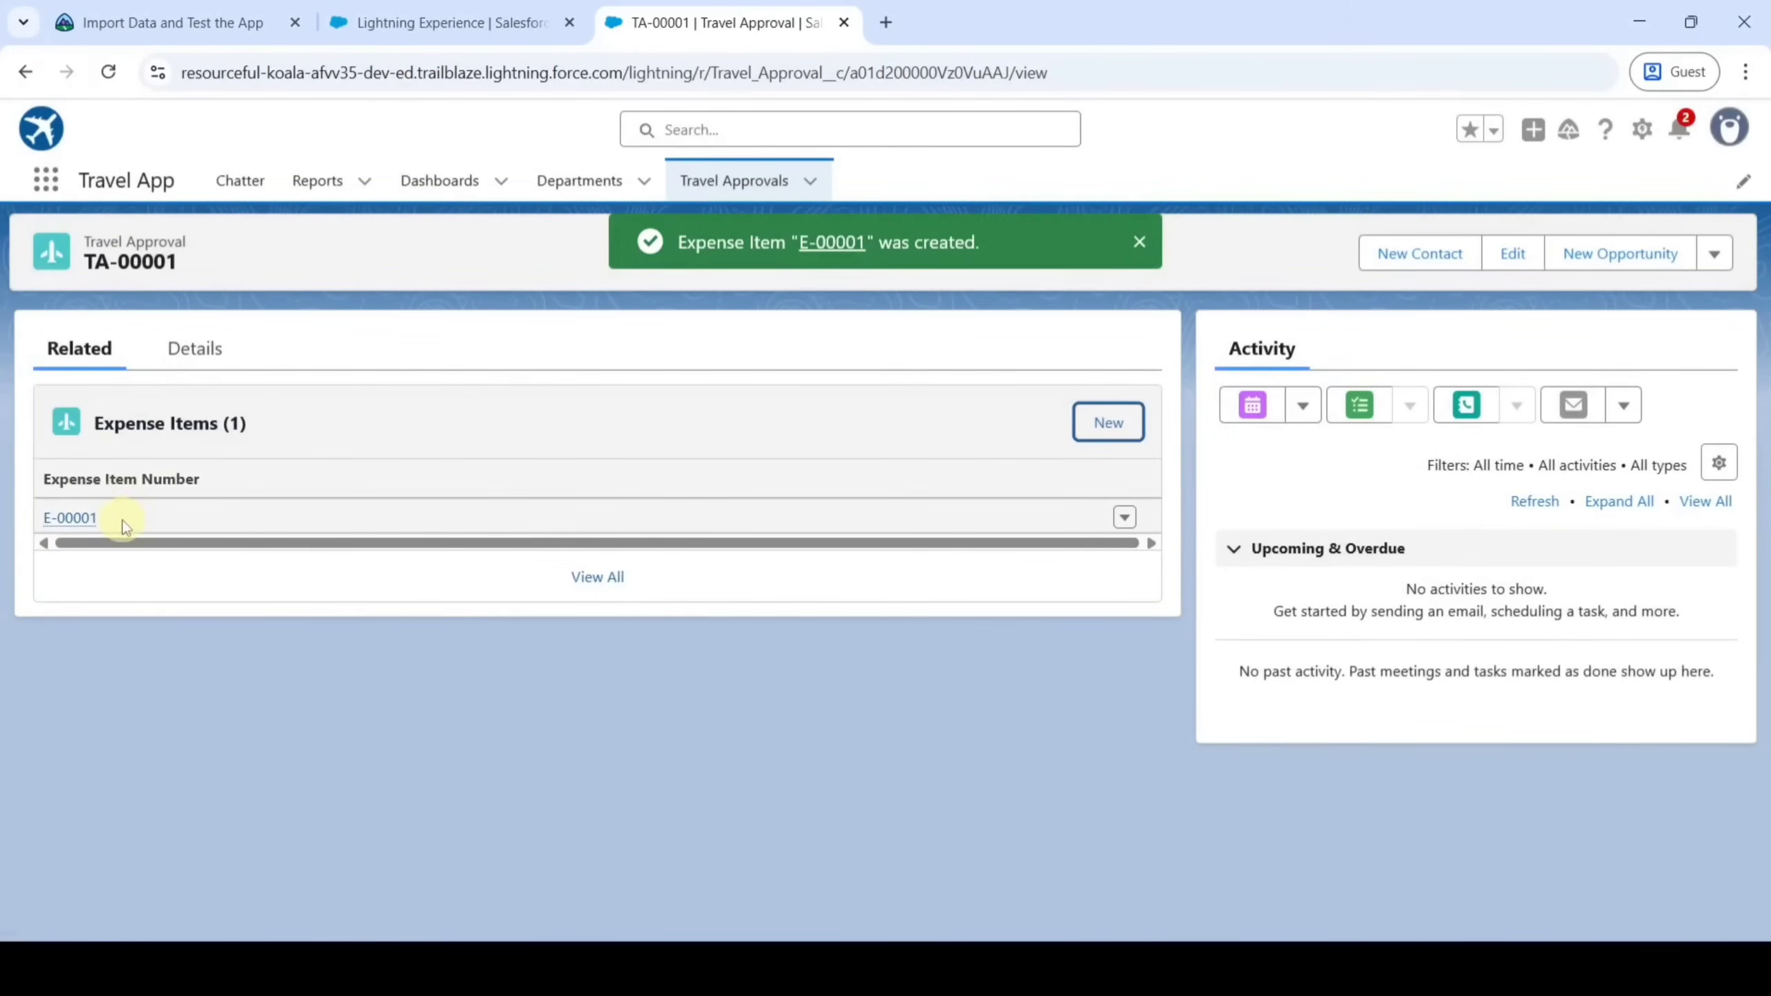
Add a second expense item to the travel approval with an Amount of 870 and Expense Type Hotel, and save it
left_click(1109, 423)
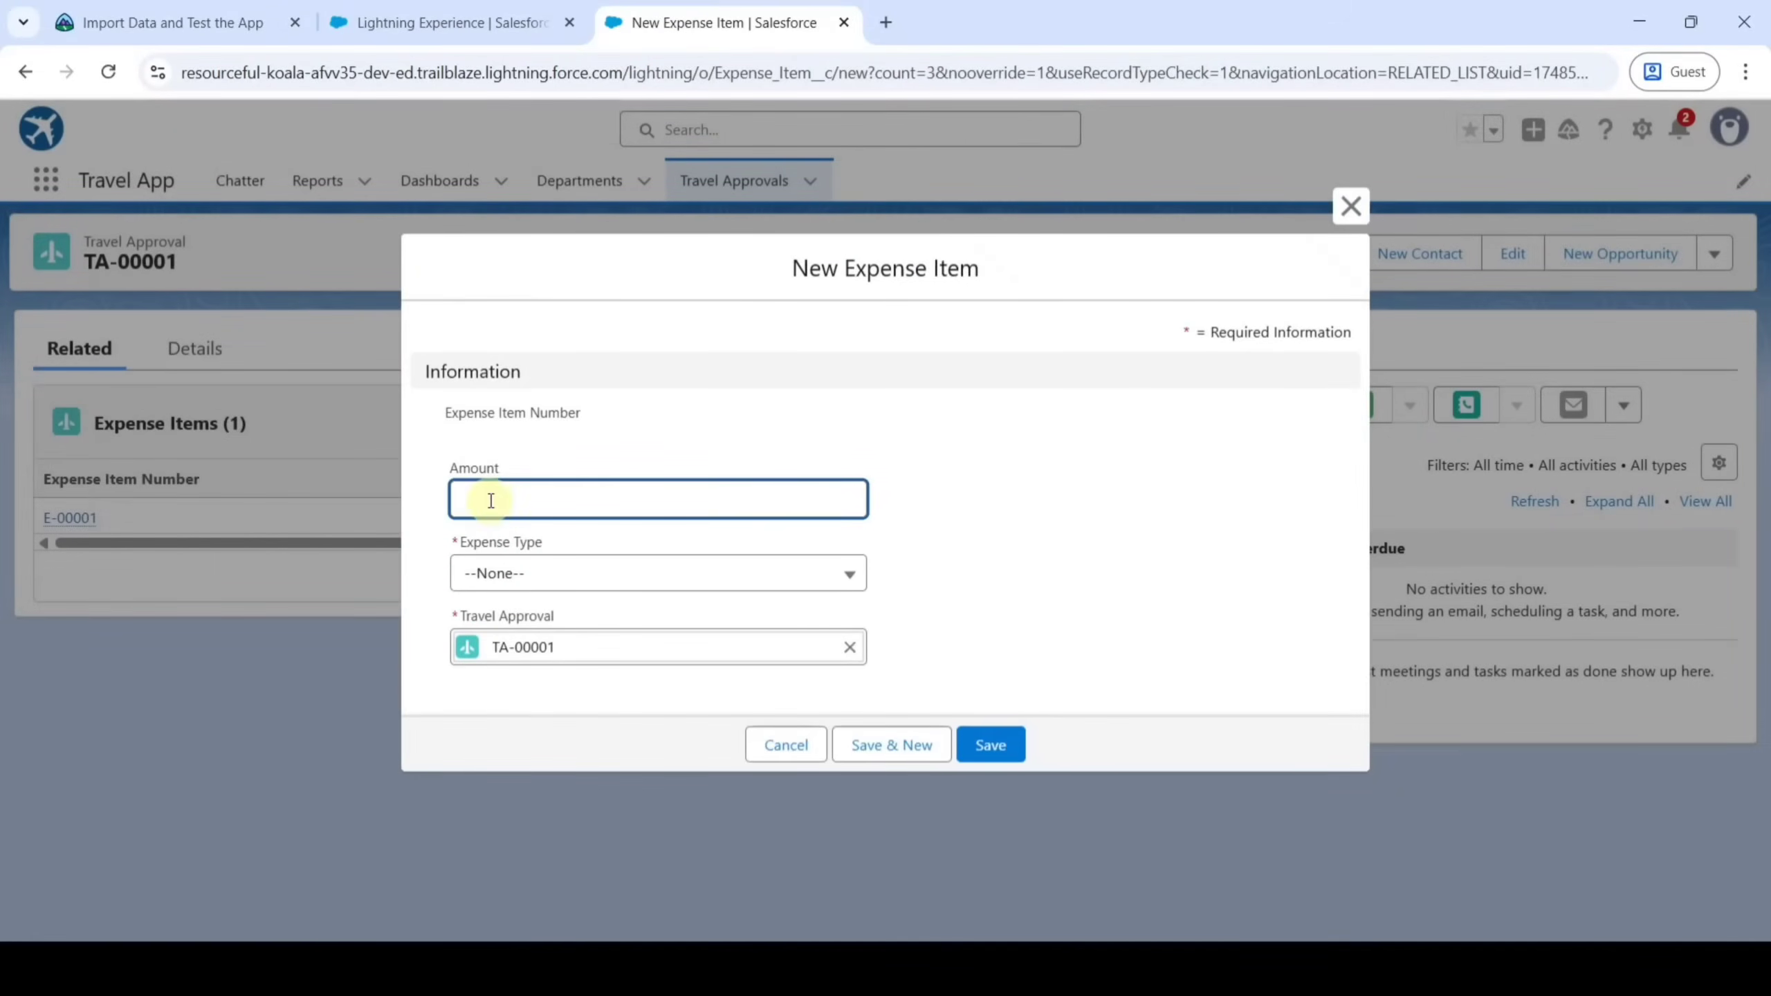
left_click(486, 501)
type("8")
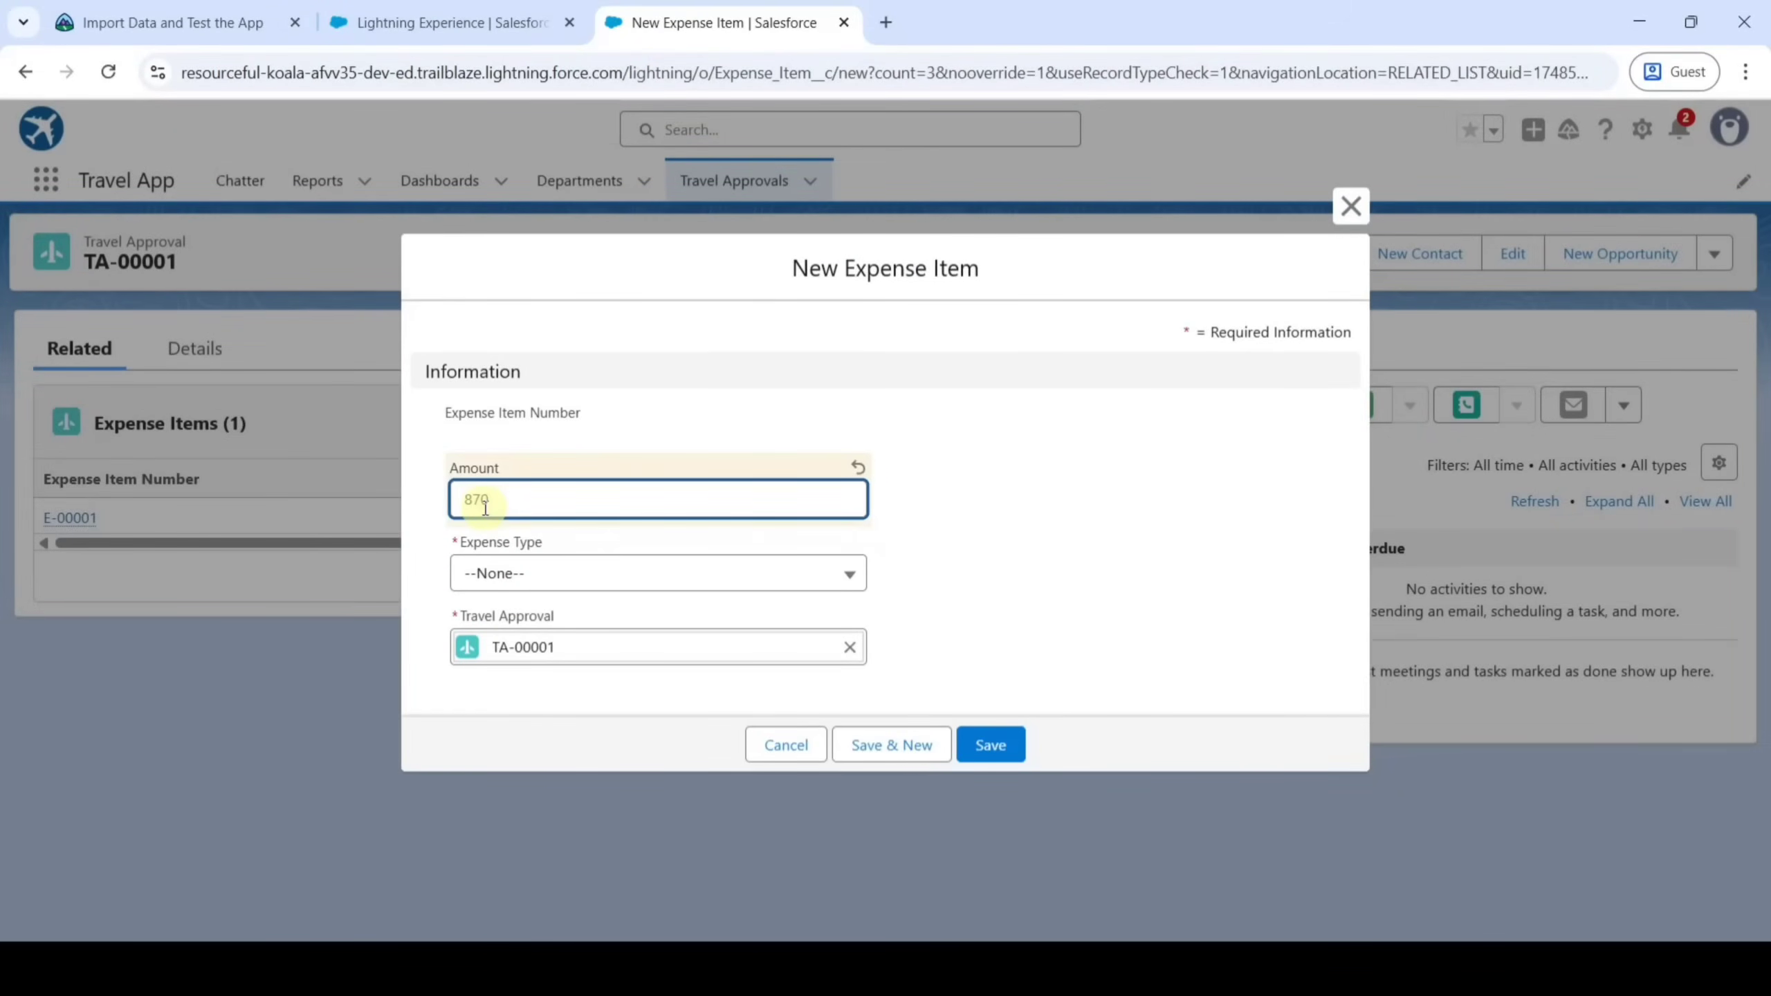
type("70")
left_click(515, 573)
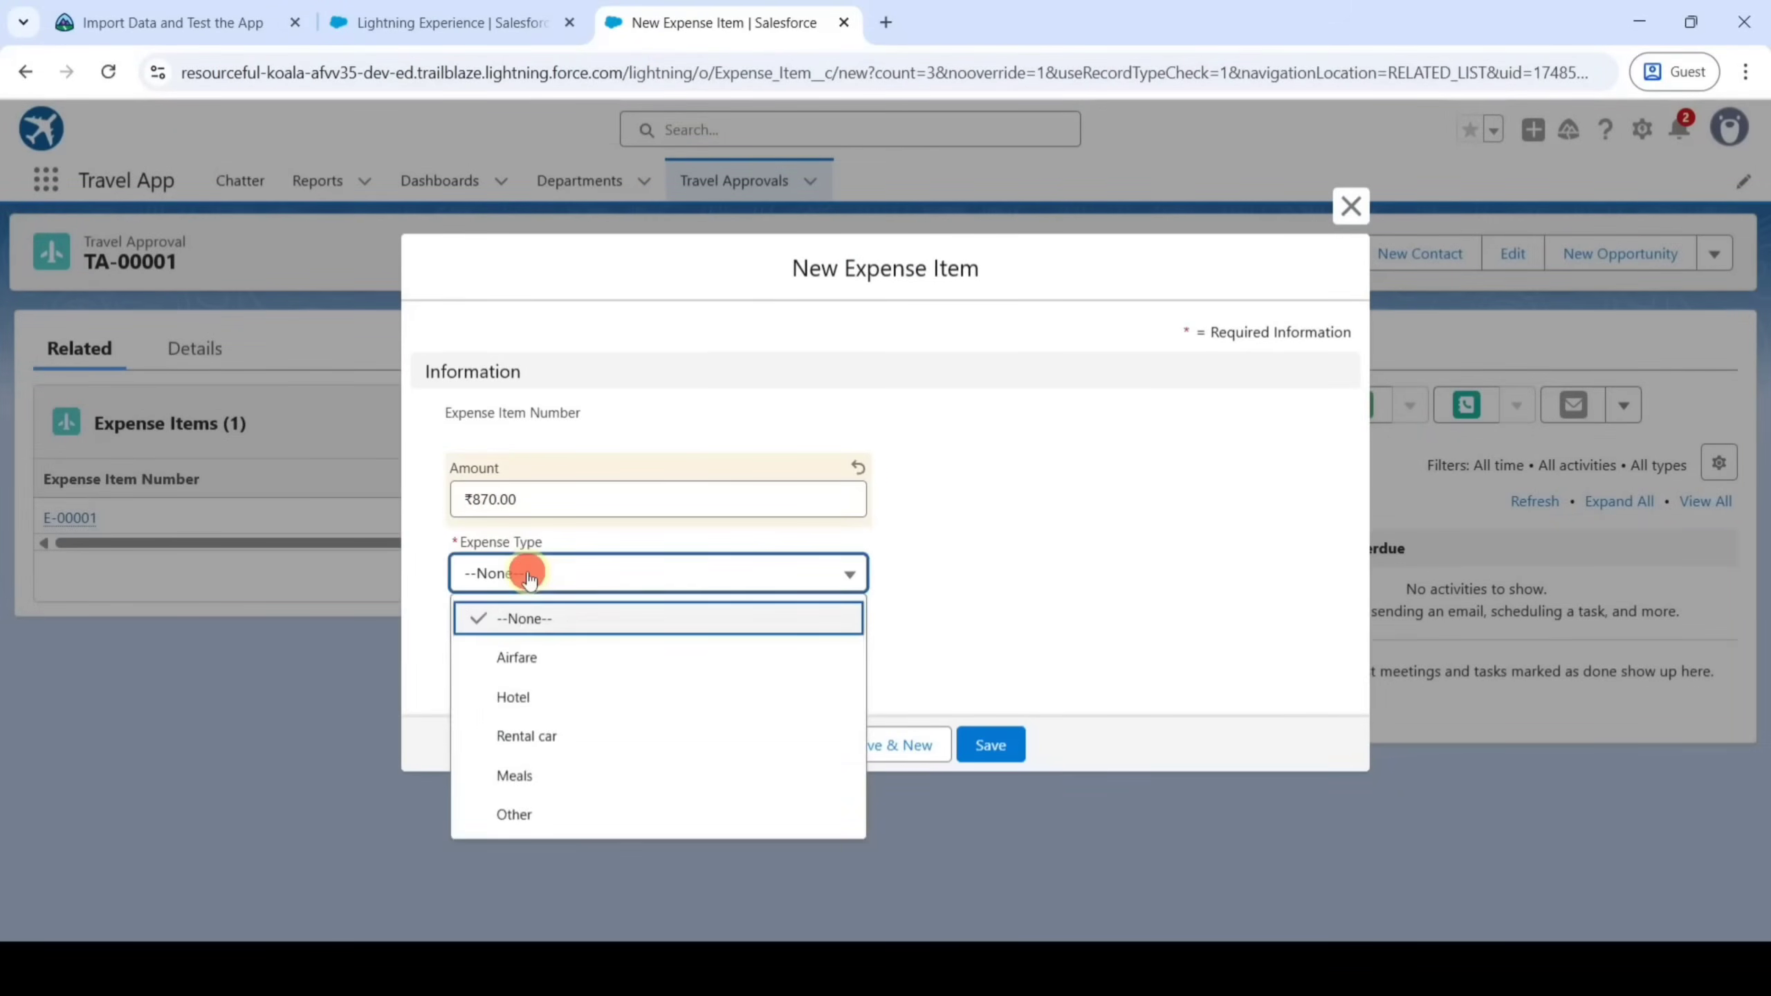
left_click(534, 709)
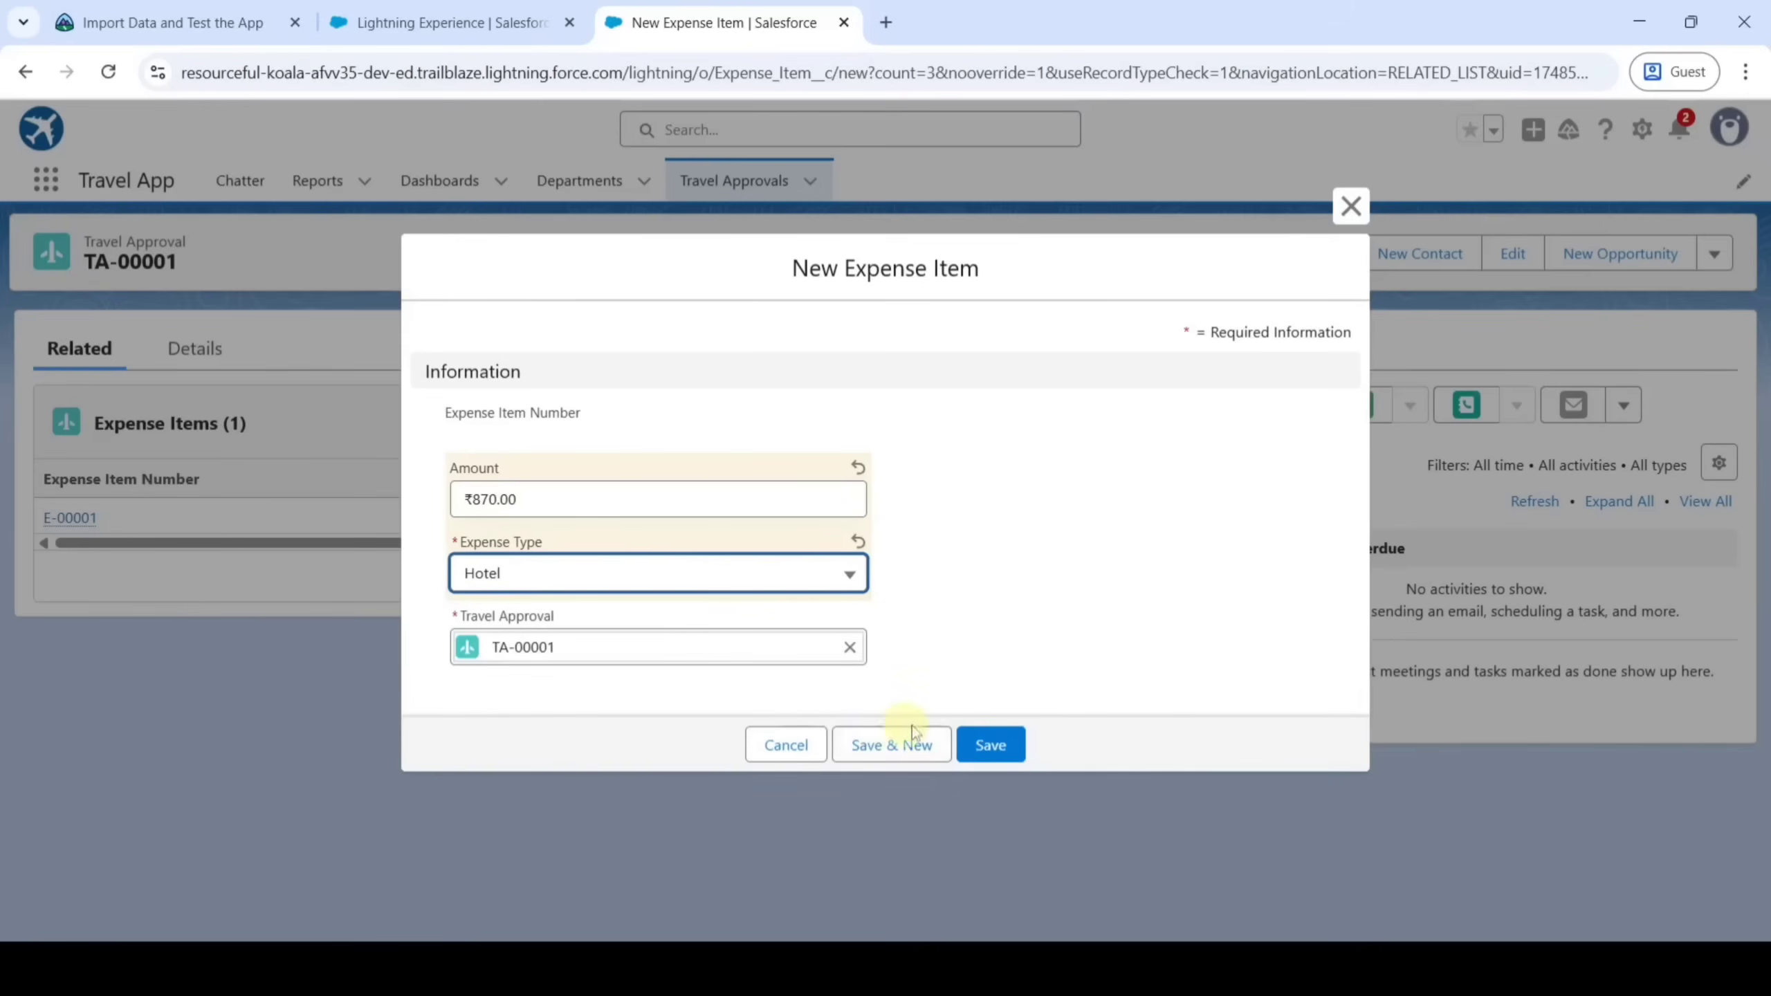
left_click(1004, 748)
left_click(998, 751)
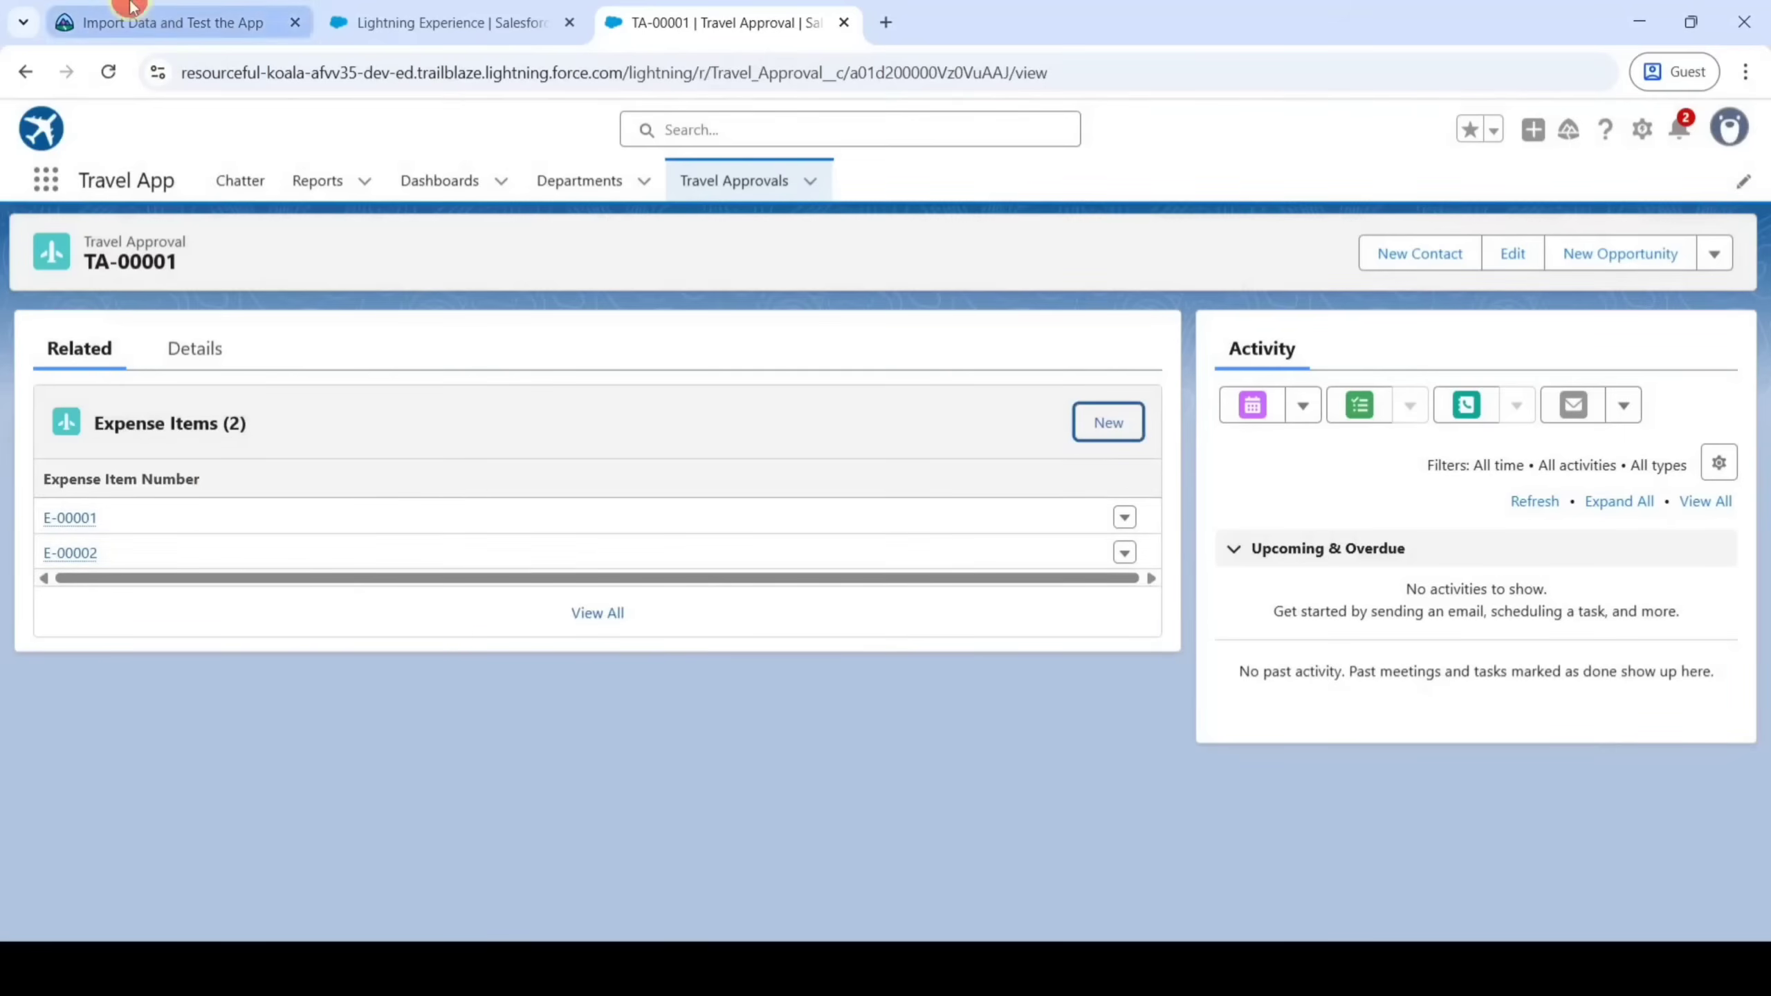
Return to the Trailhead Import Data and Test the App page and verify the step to earn 100 points
left_click(173, 22)
scroll(382, 731, "down", 15)
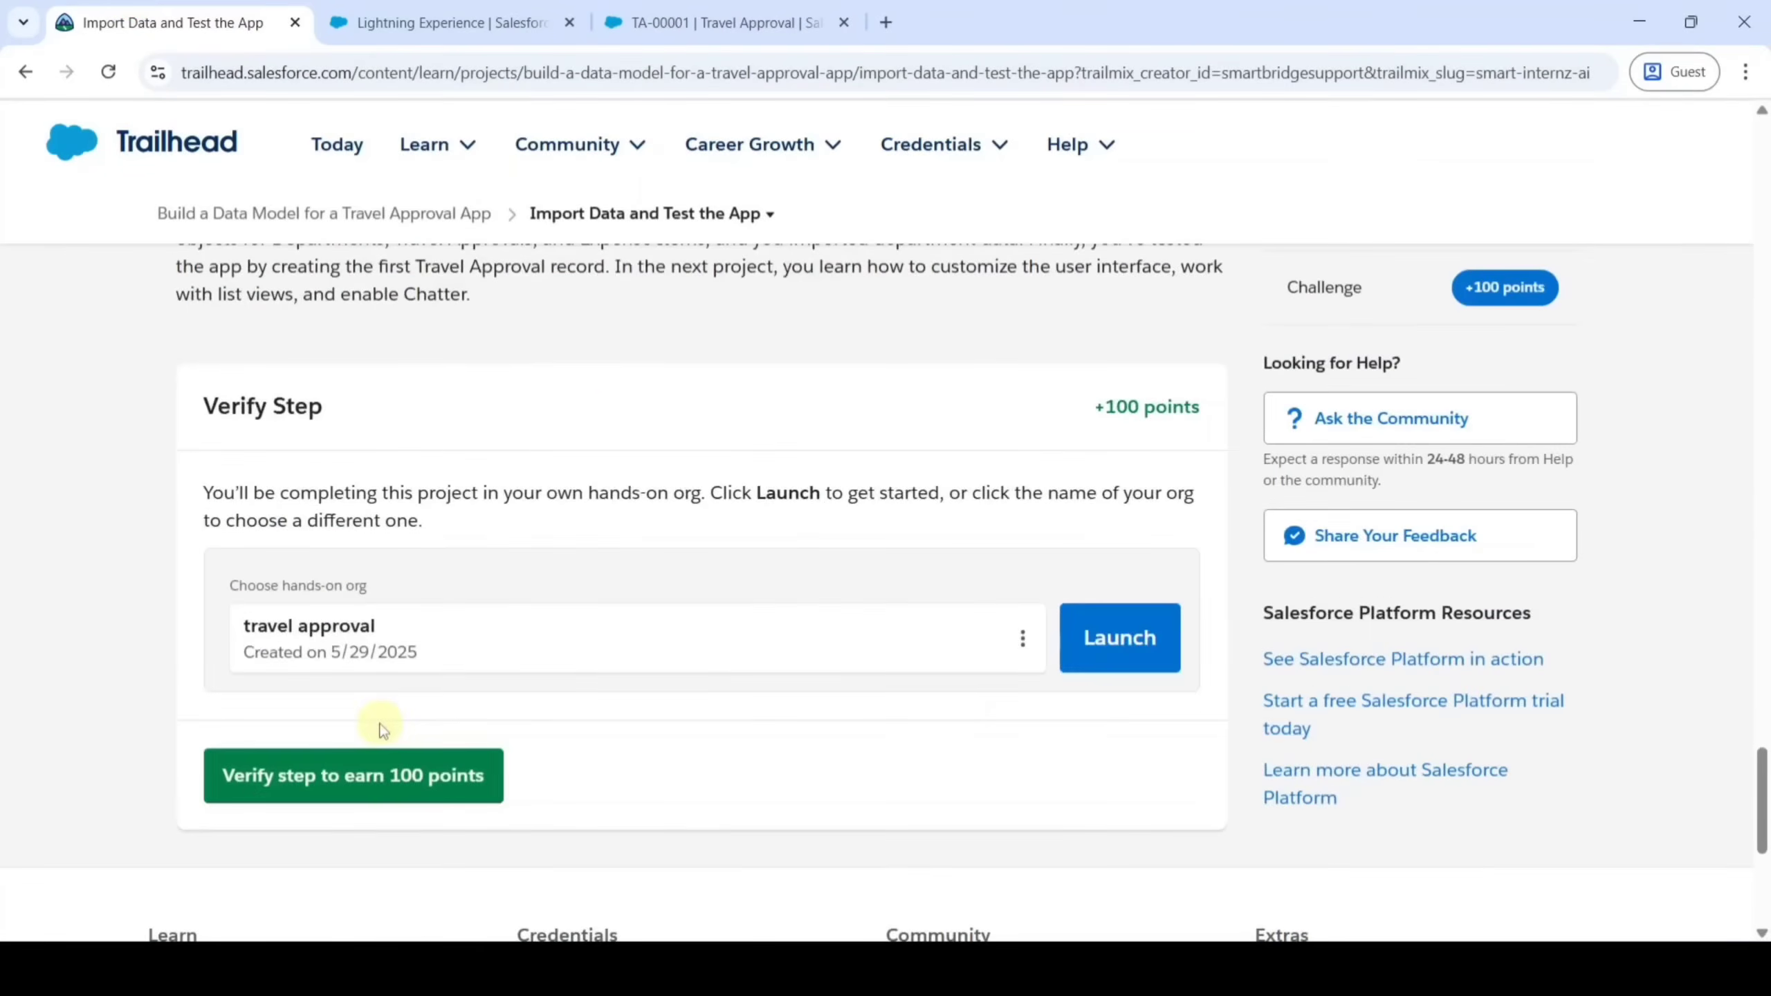
left_click(359, 781)
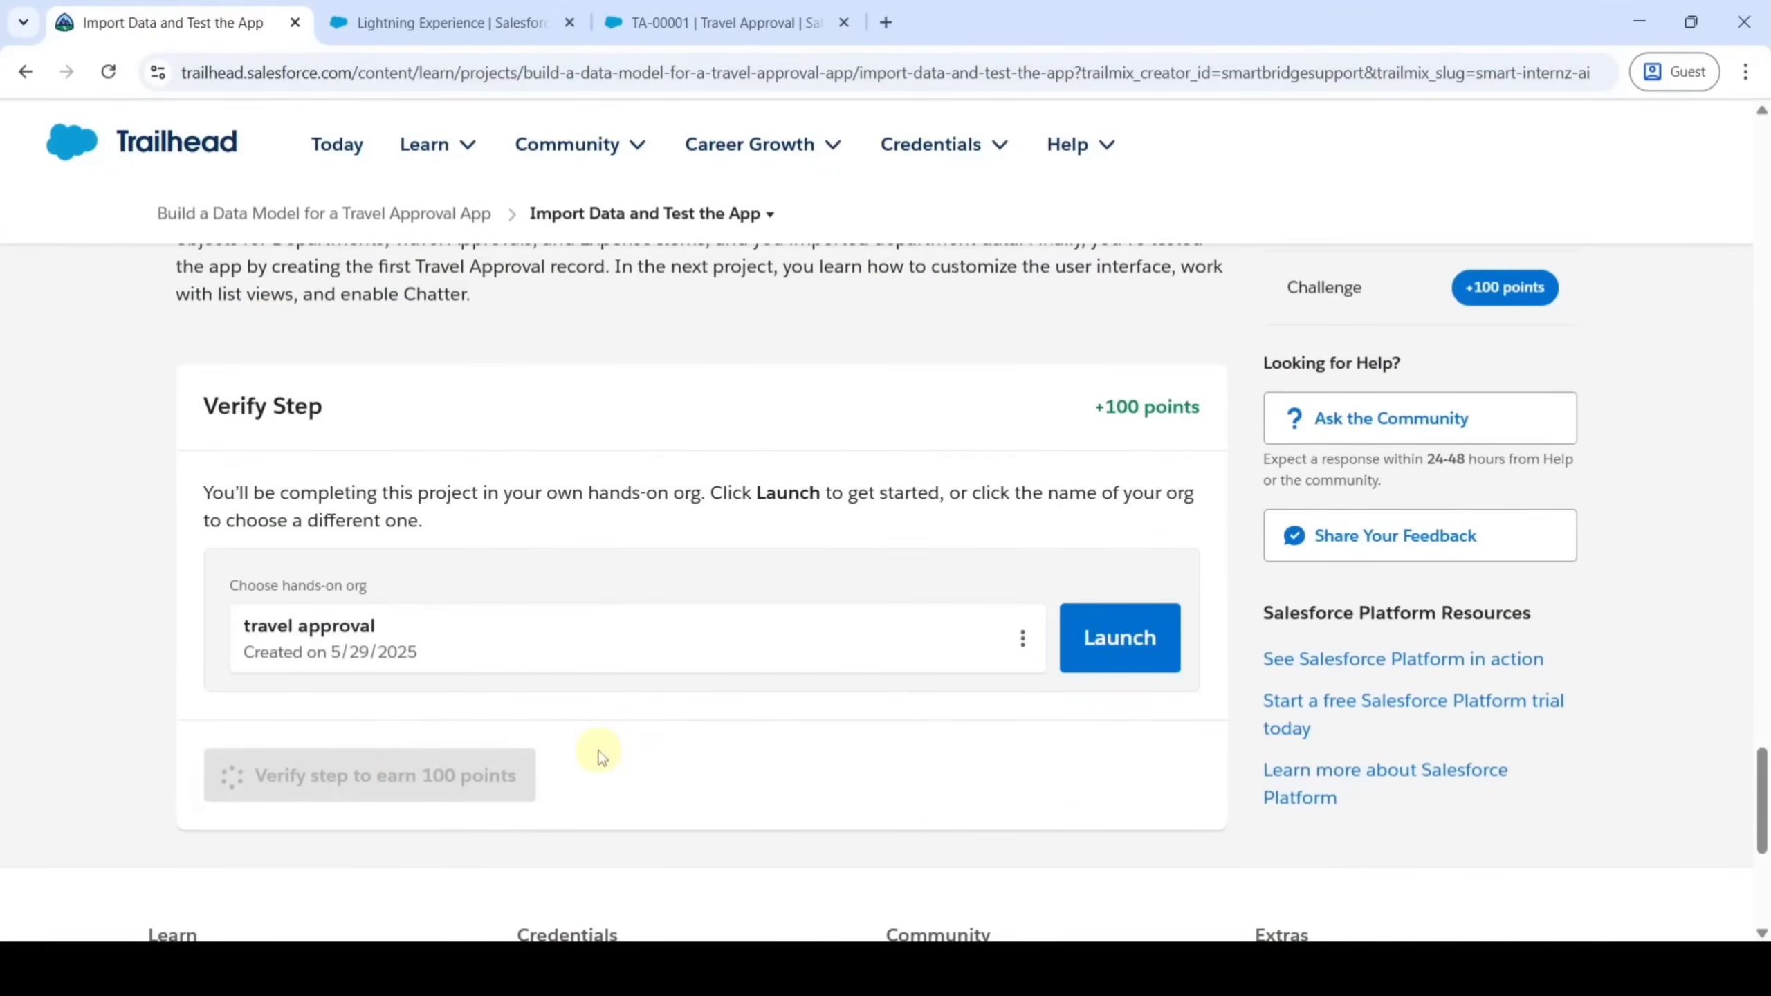